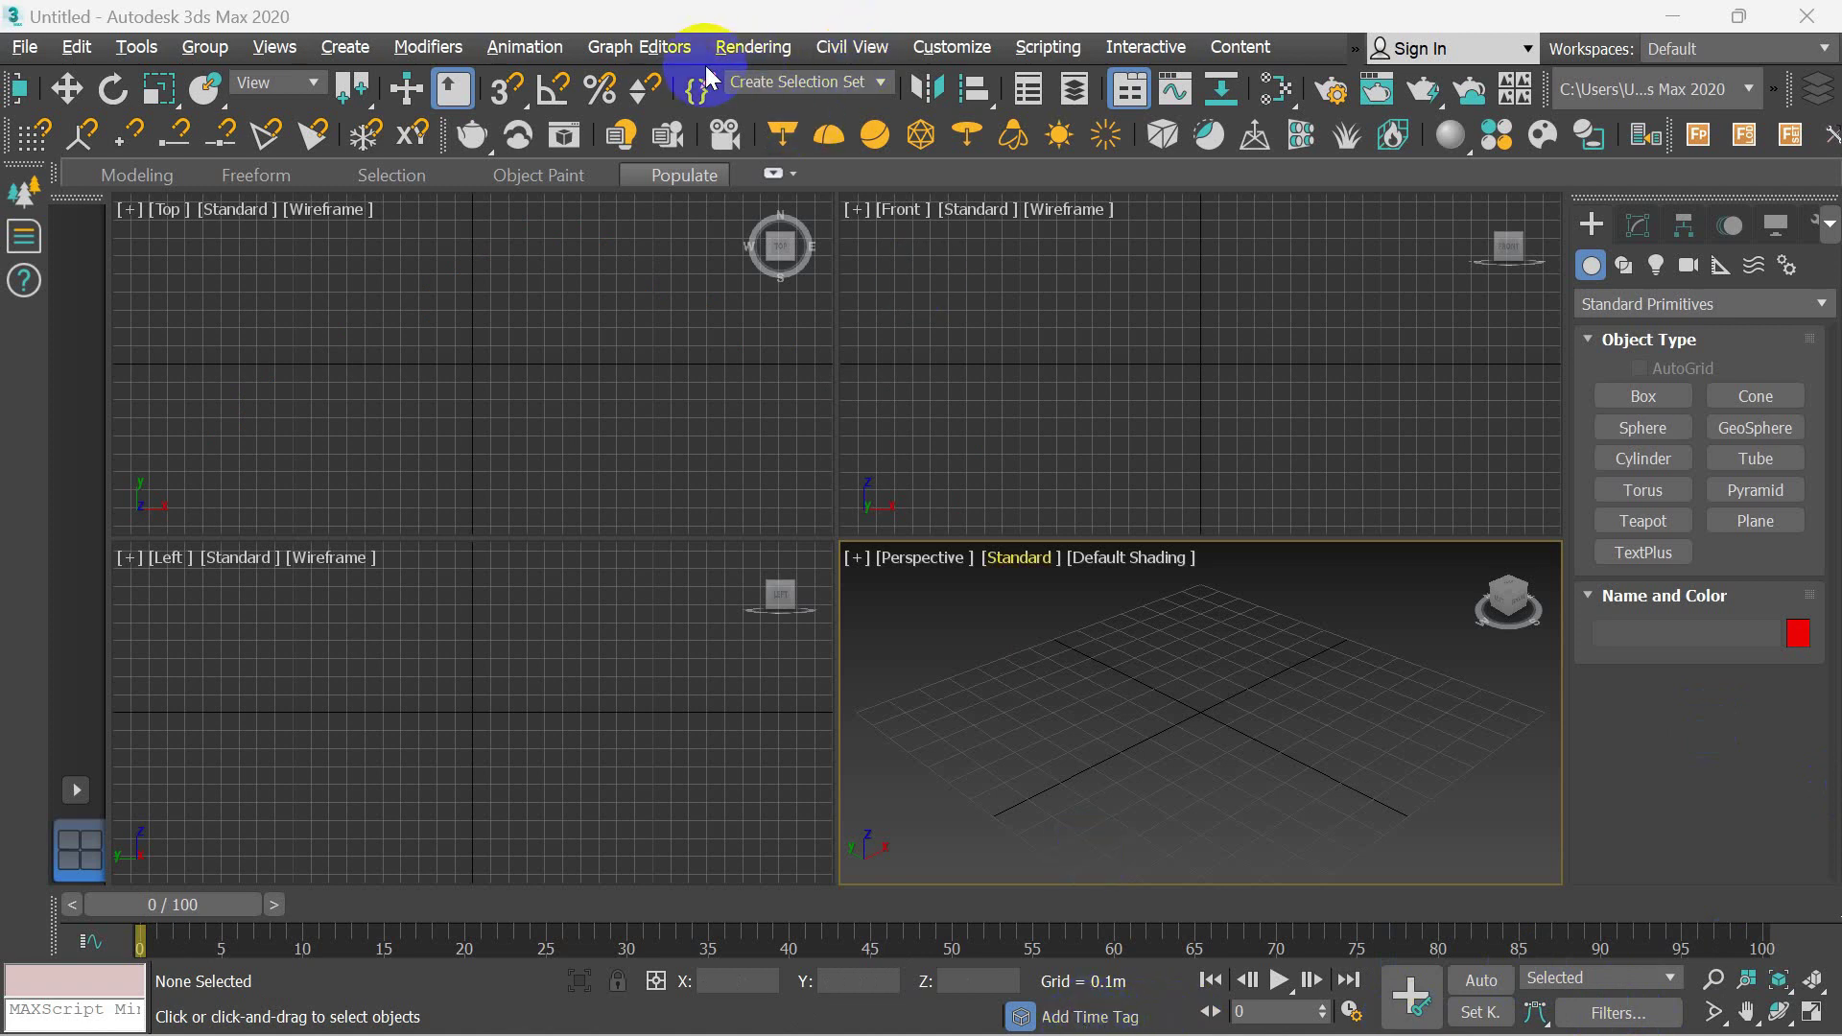
- Open Render Setup and make V-Ray 6 Hotfix 3 the active renderer
click(753, 48)
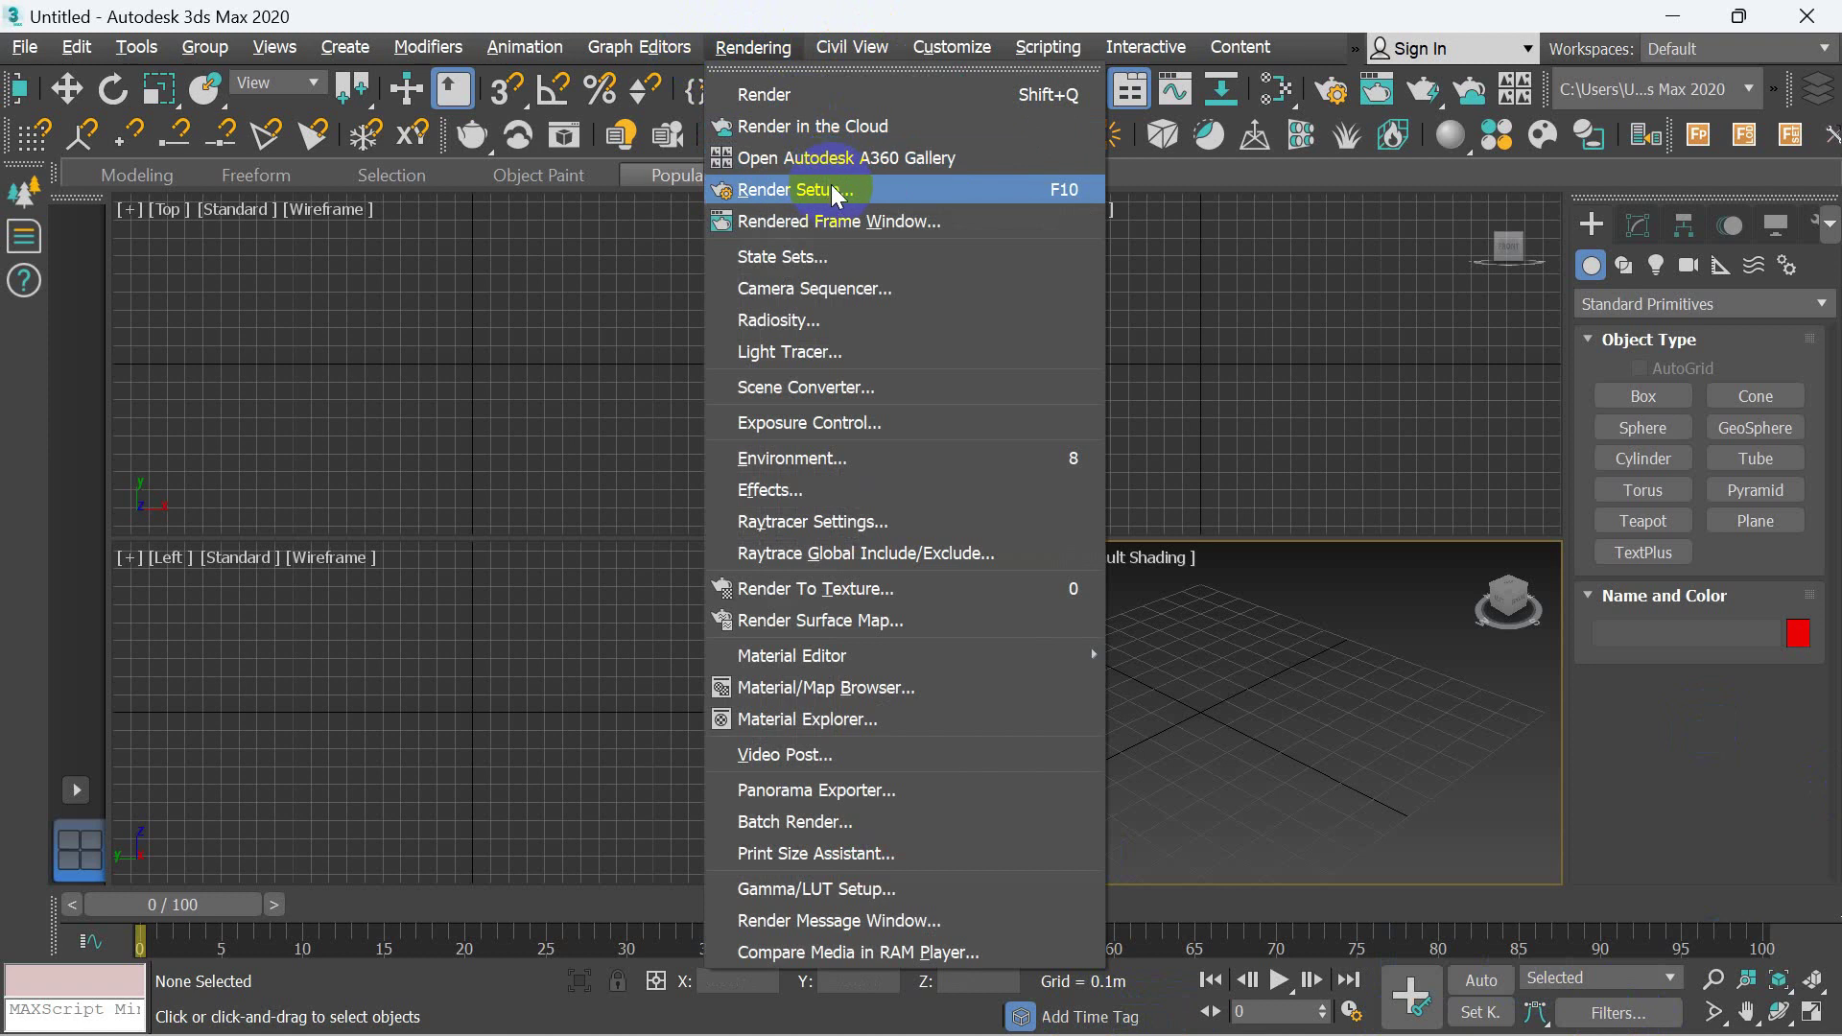
click(831, 188)
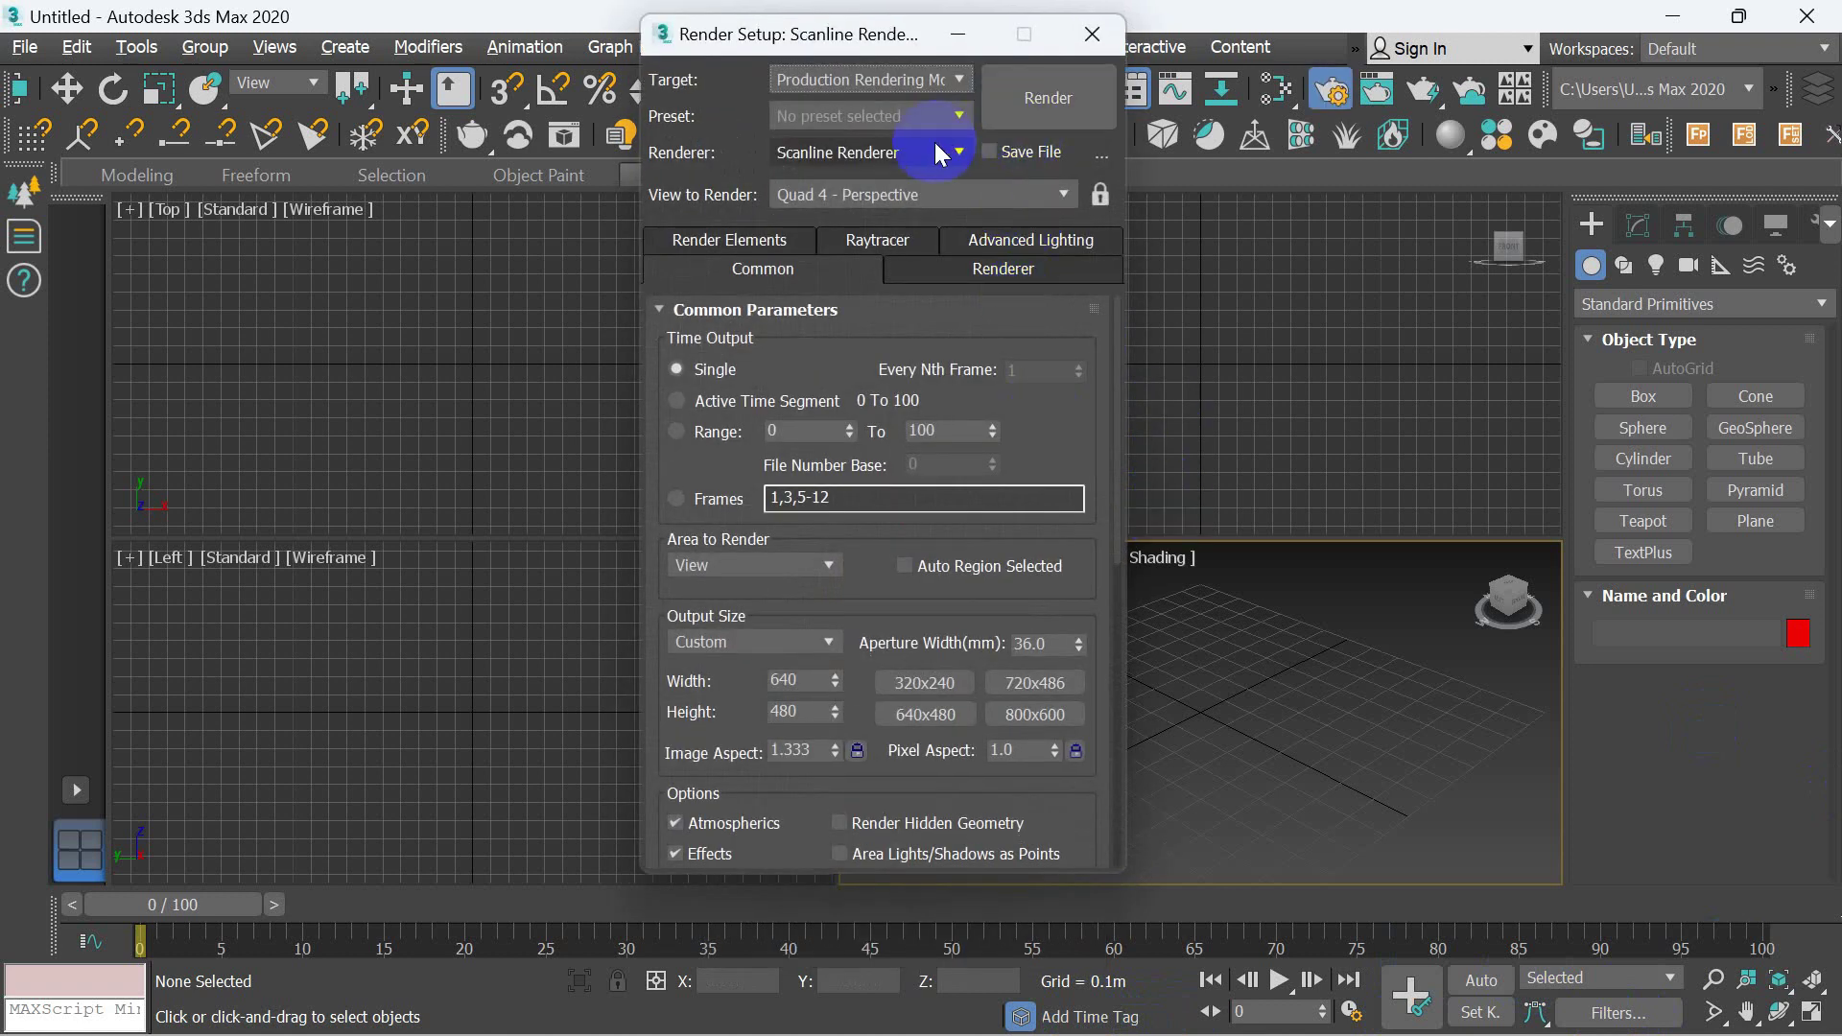
click(936, 144)
click(884, 287)
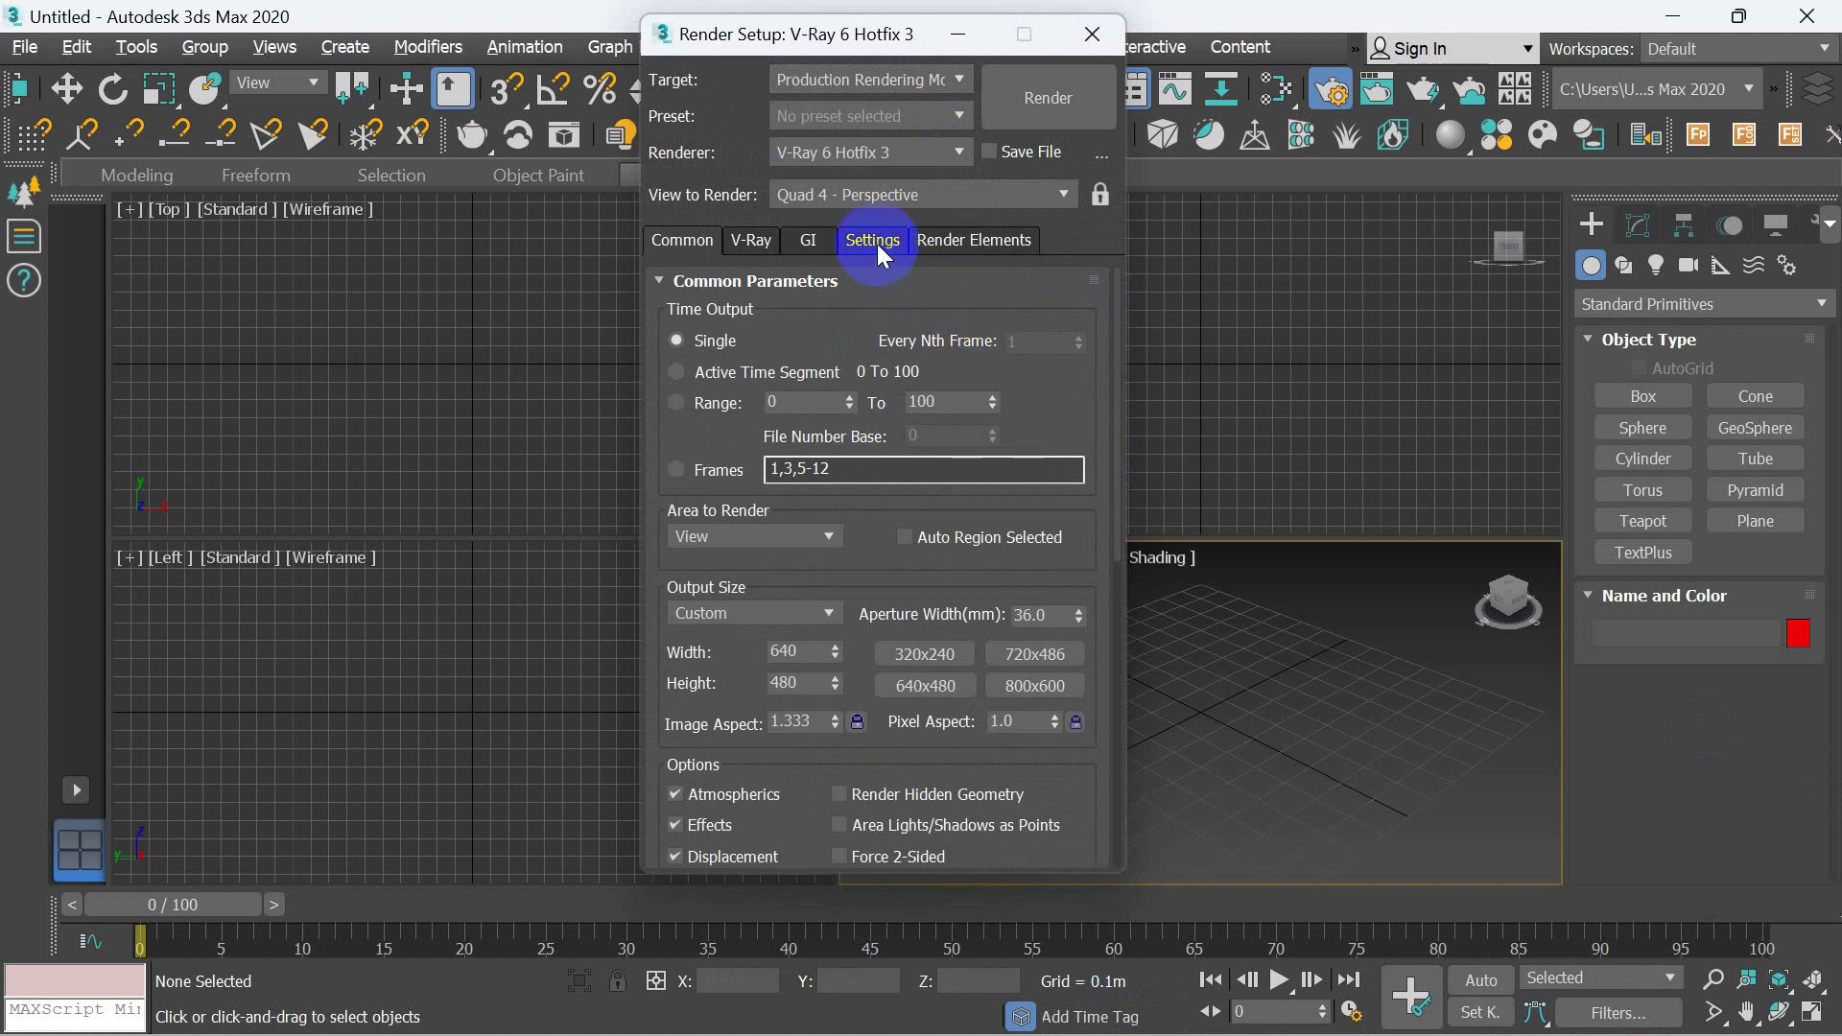
- Set the primary GI engine to Irradiance map with GI saturation and contrast at 0.5
click(829, 239)
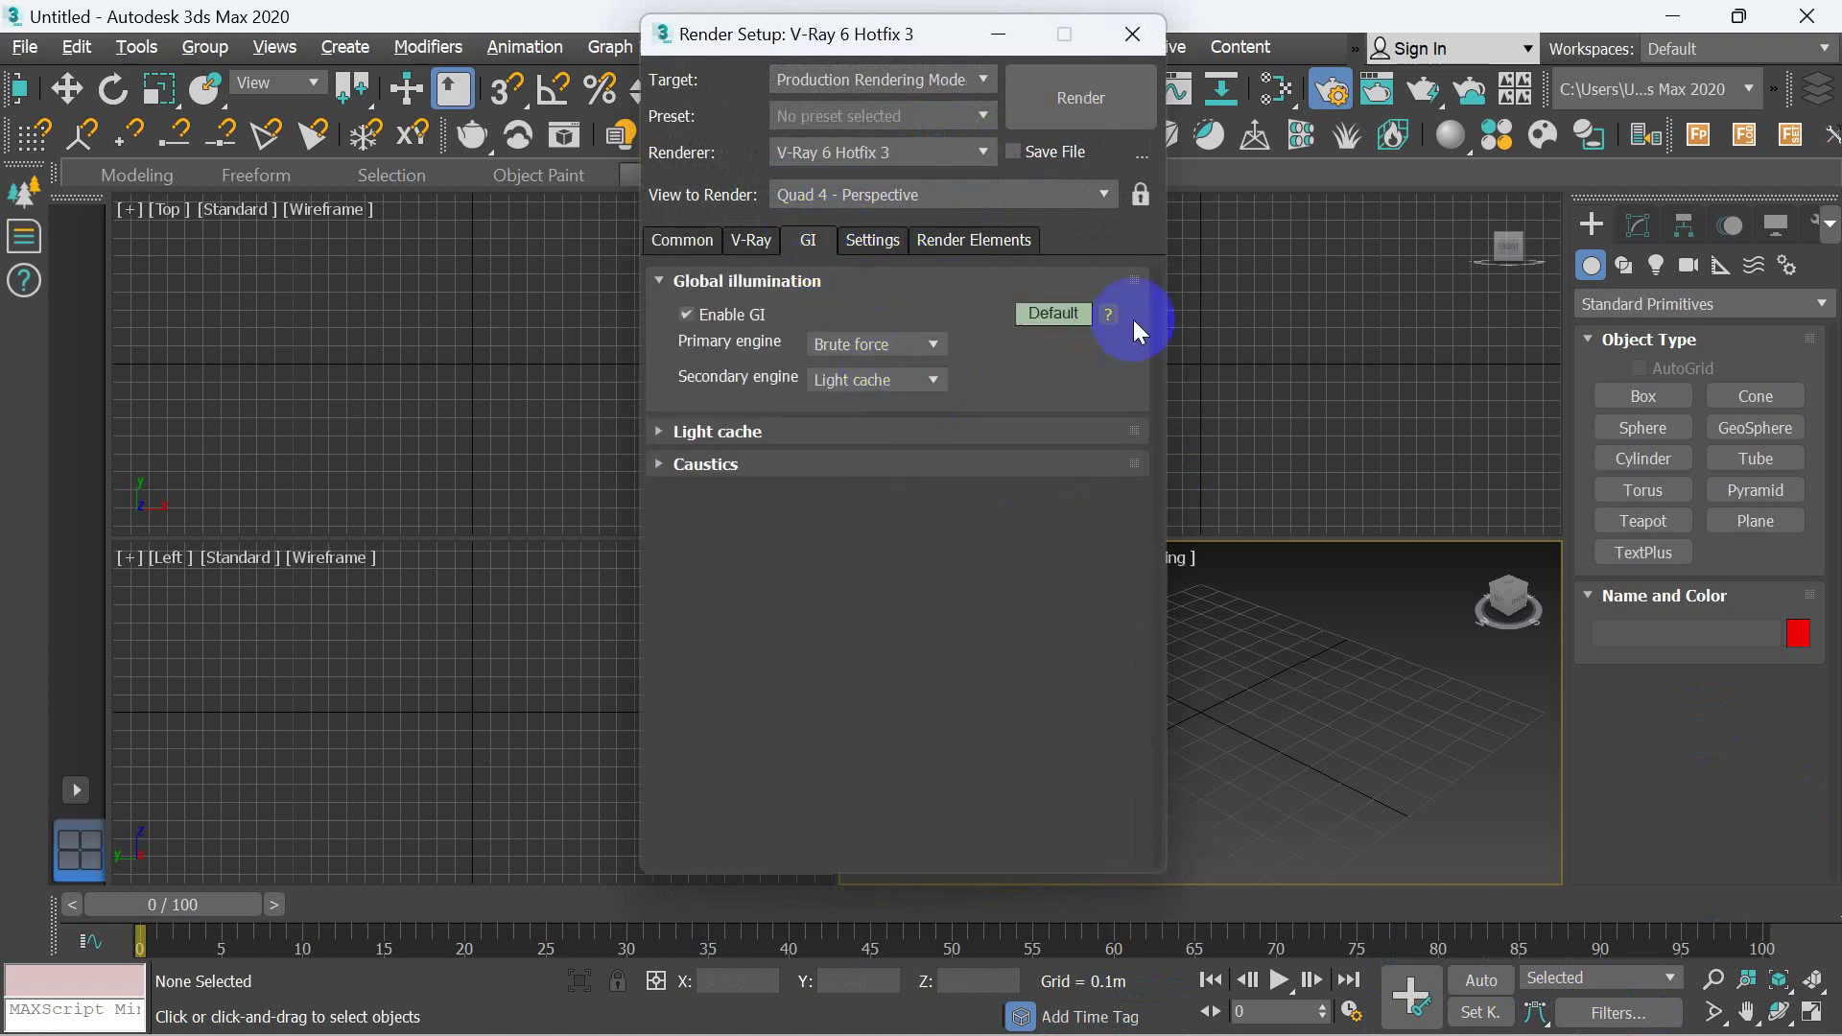
click(1048, 316)
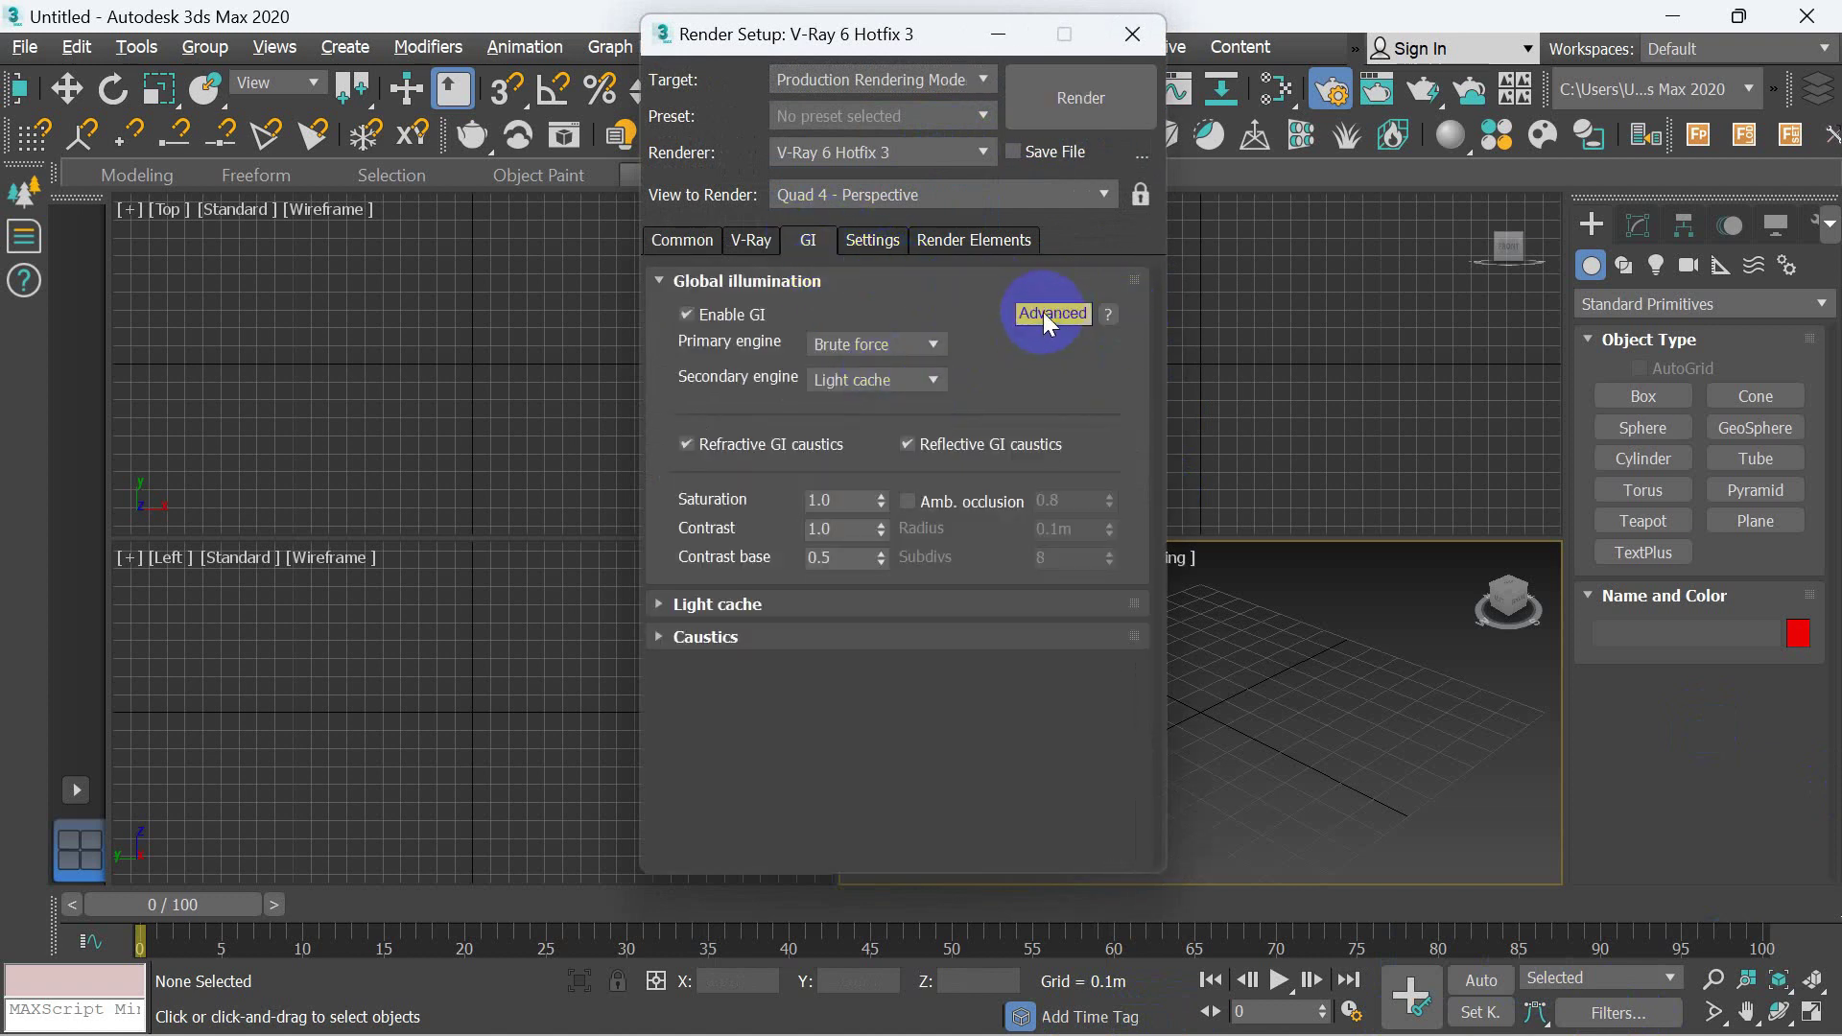
click(906, 343)
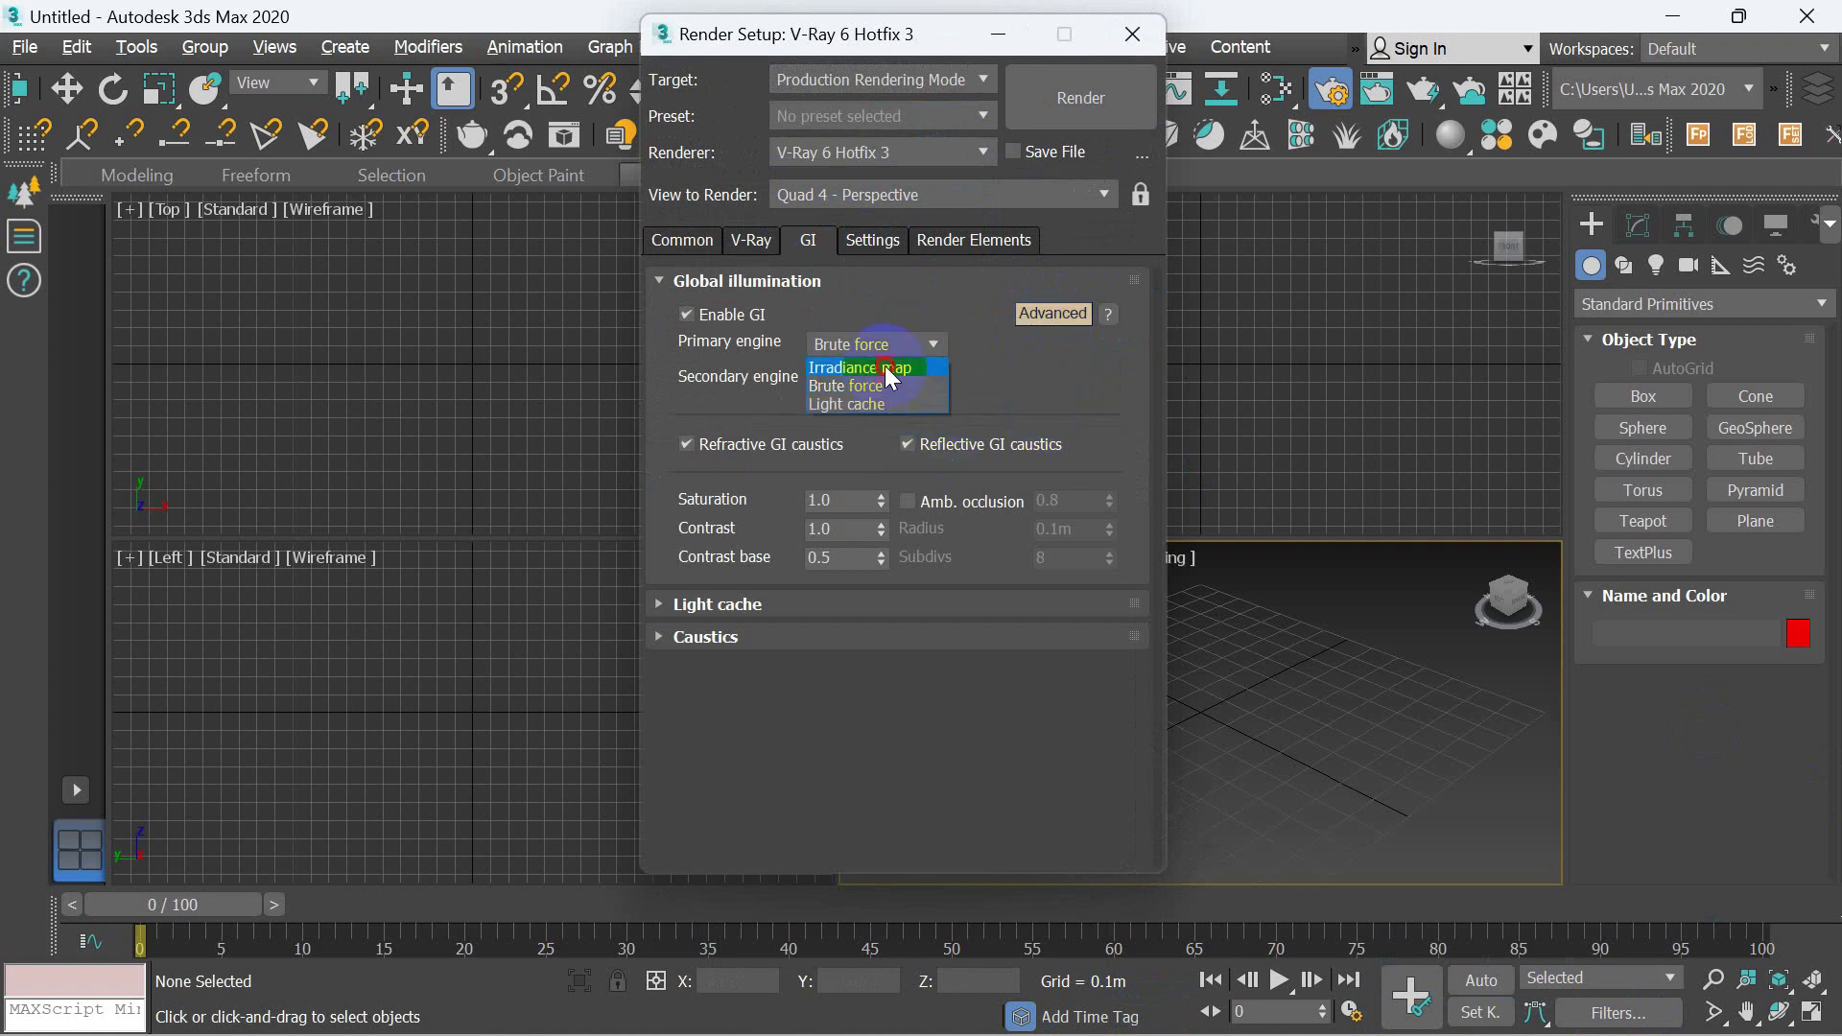
click(884, 363)
click(841, 500)
text(0.5)
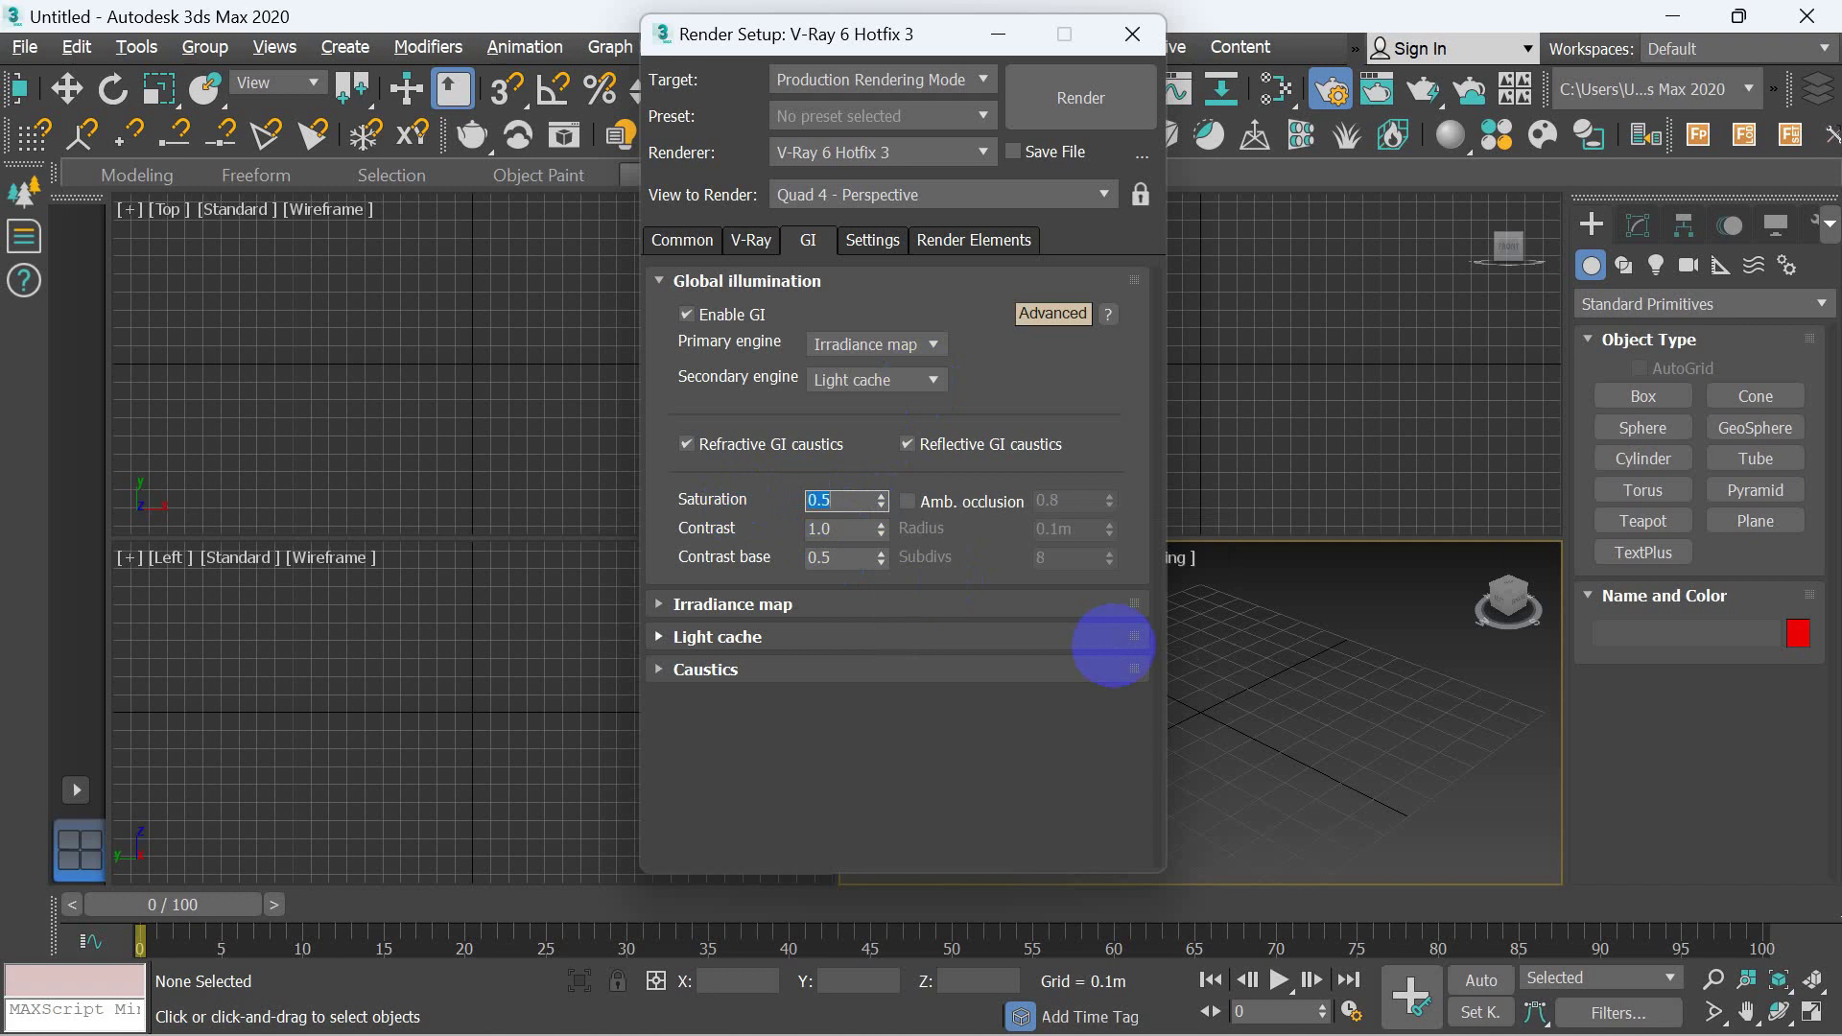
click(857, 537)
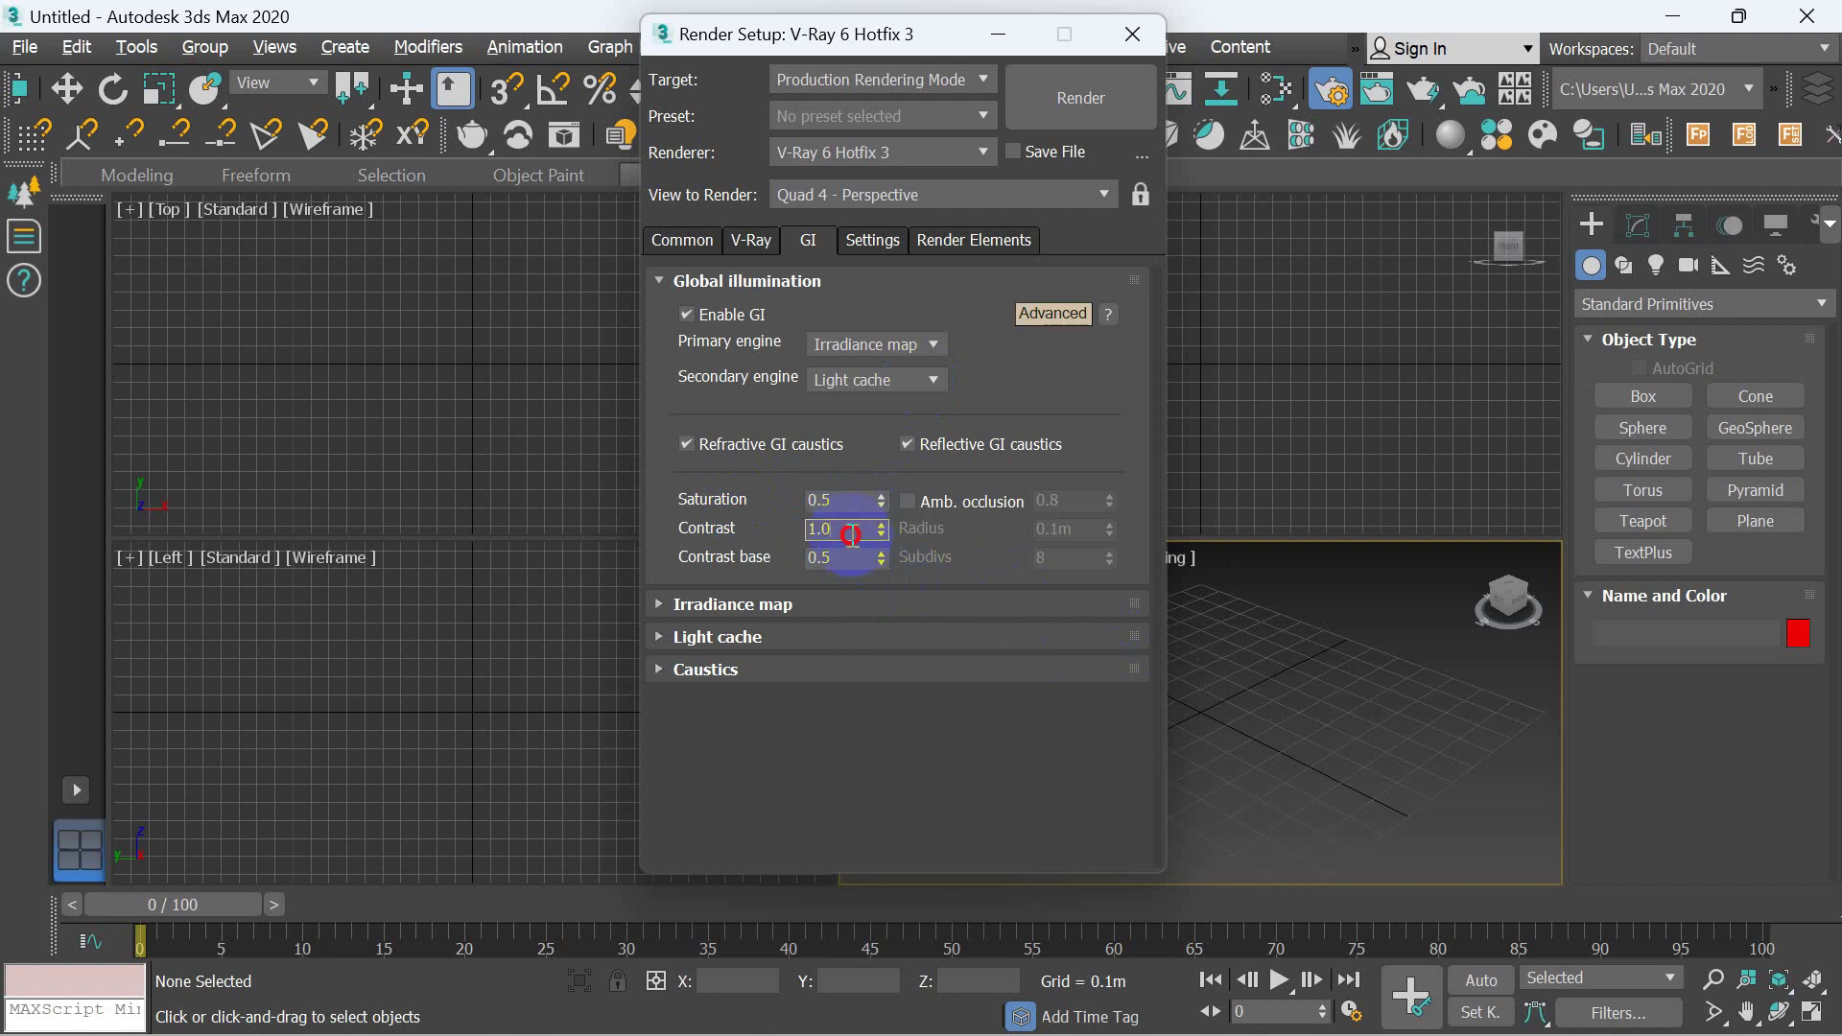
text(.5)
key(Return)
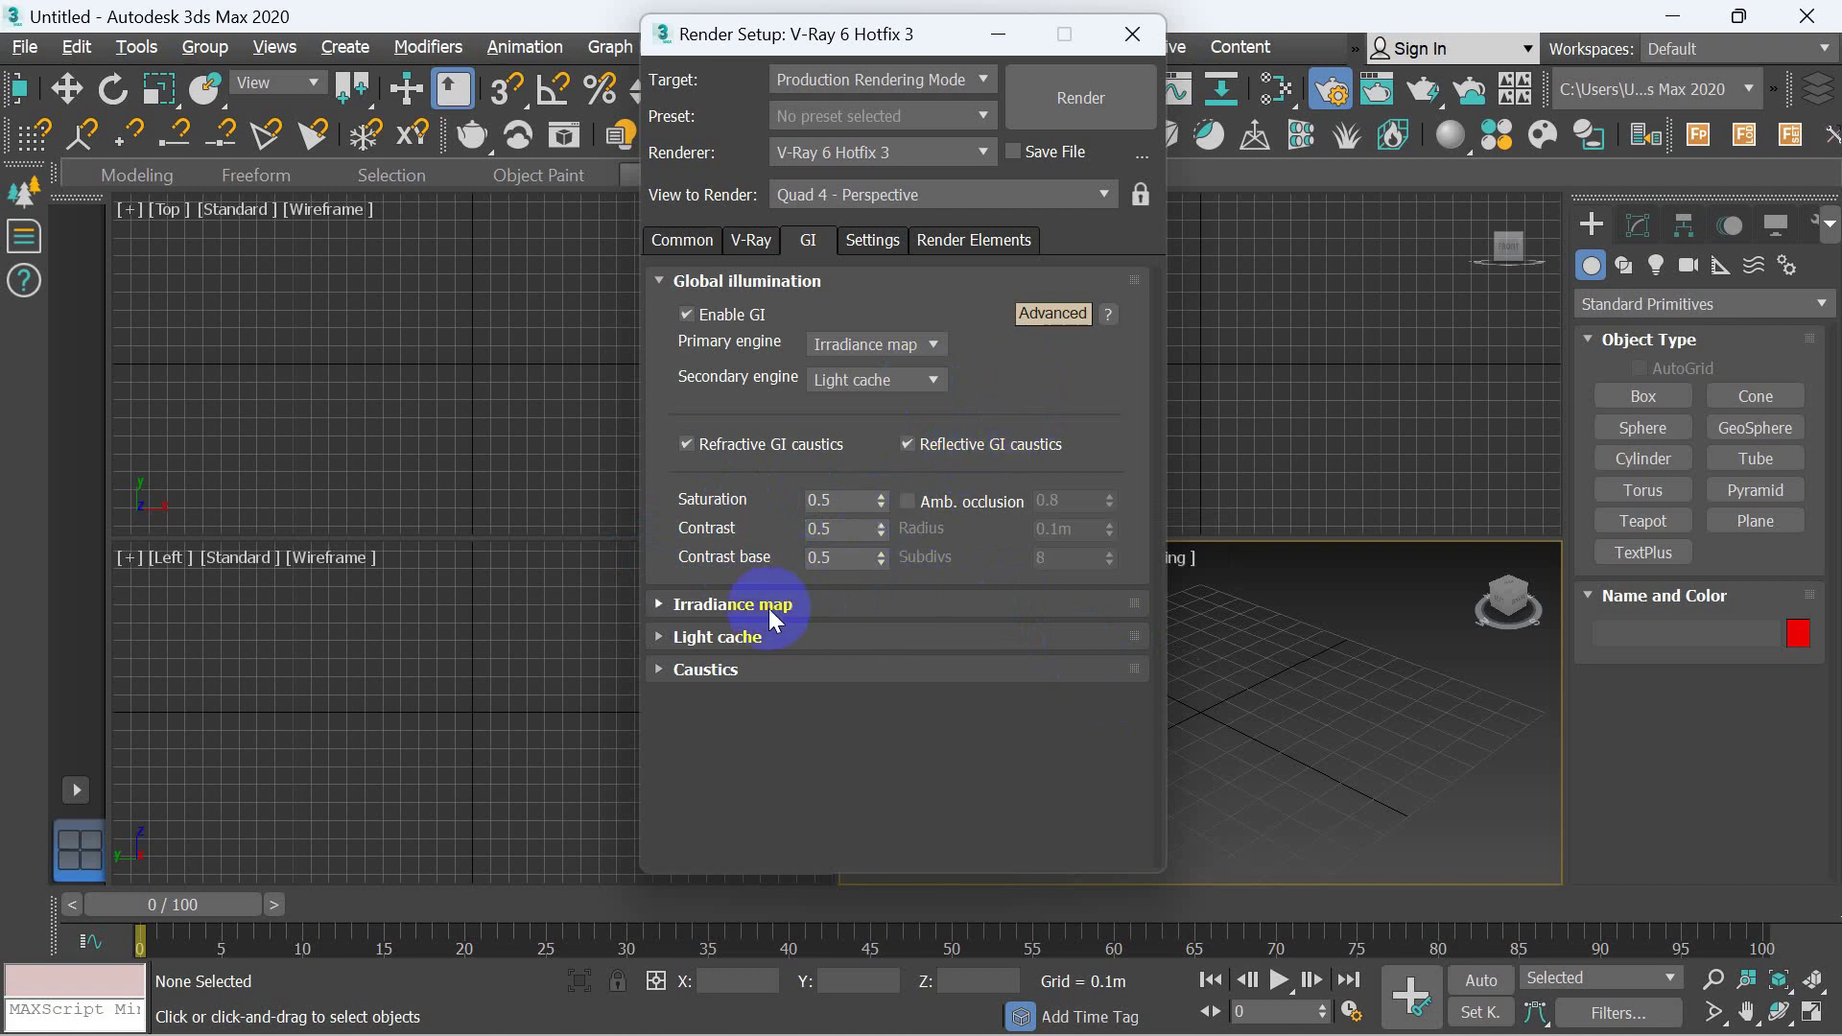
- Give the irradiance map the Very low preset with 30 subdivs and 10 interpolation samples
click(674, 604)
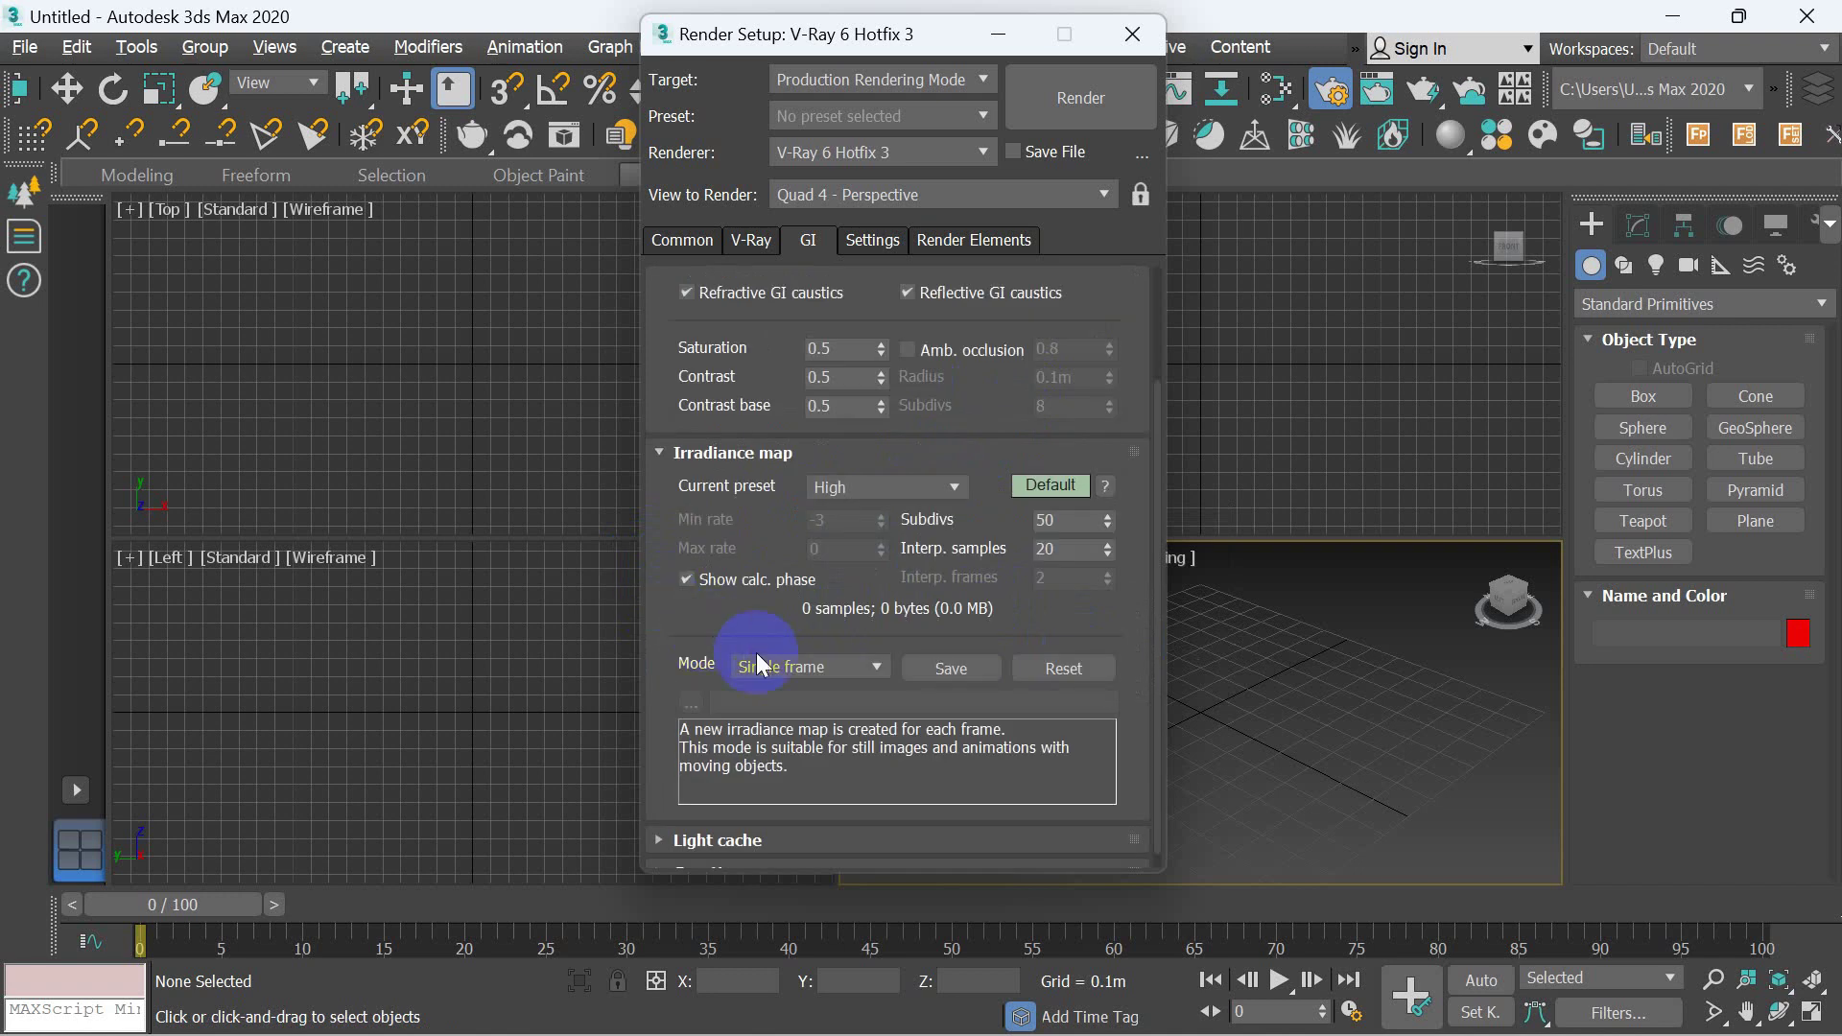
click(878, 488)
click(860, 530)
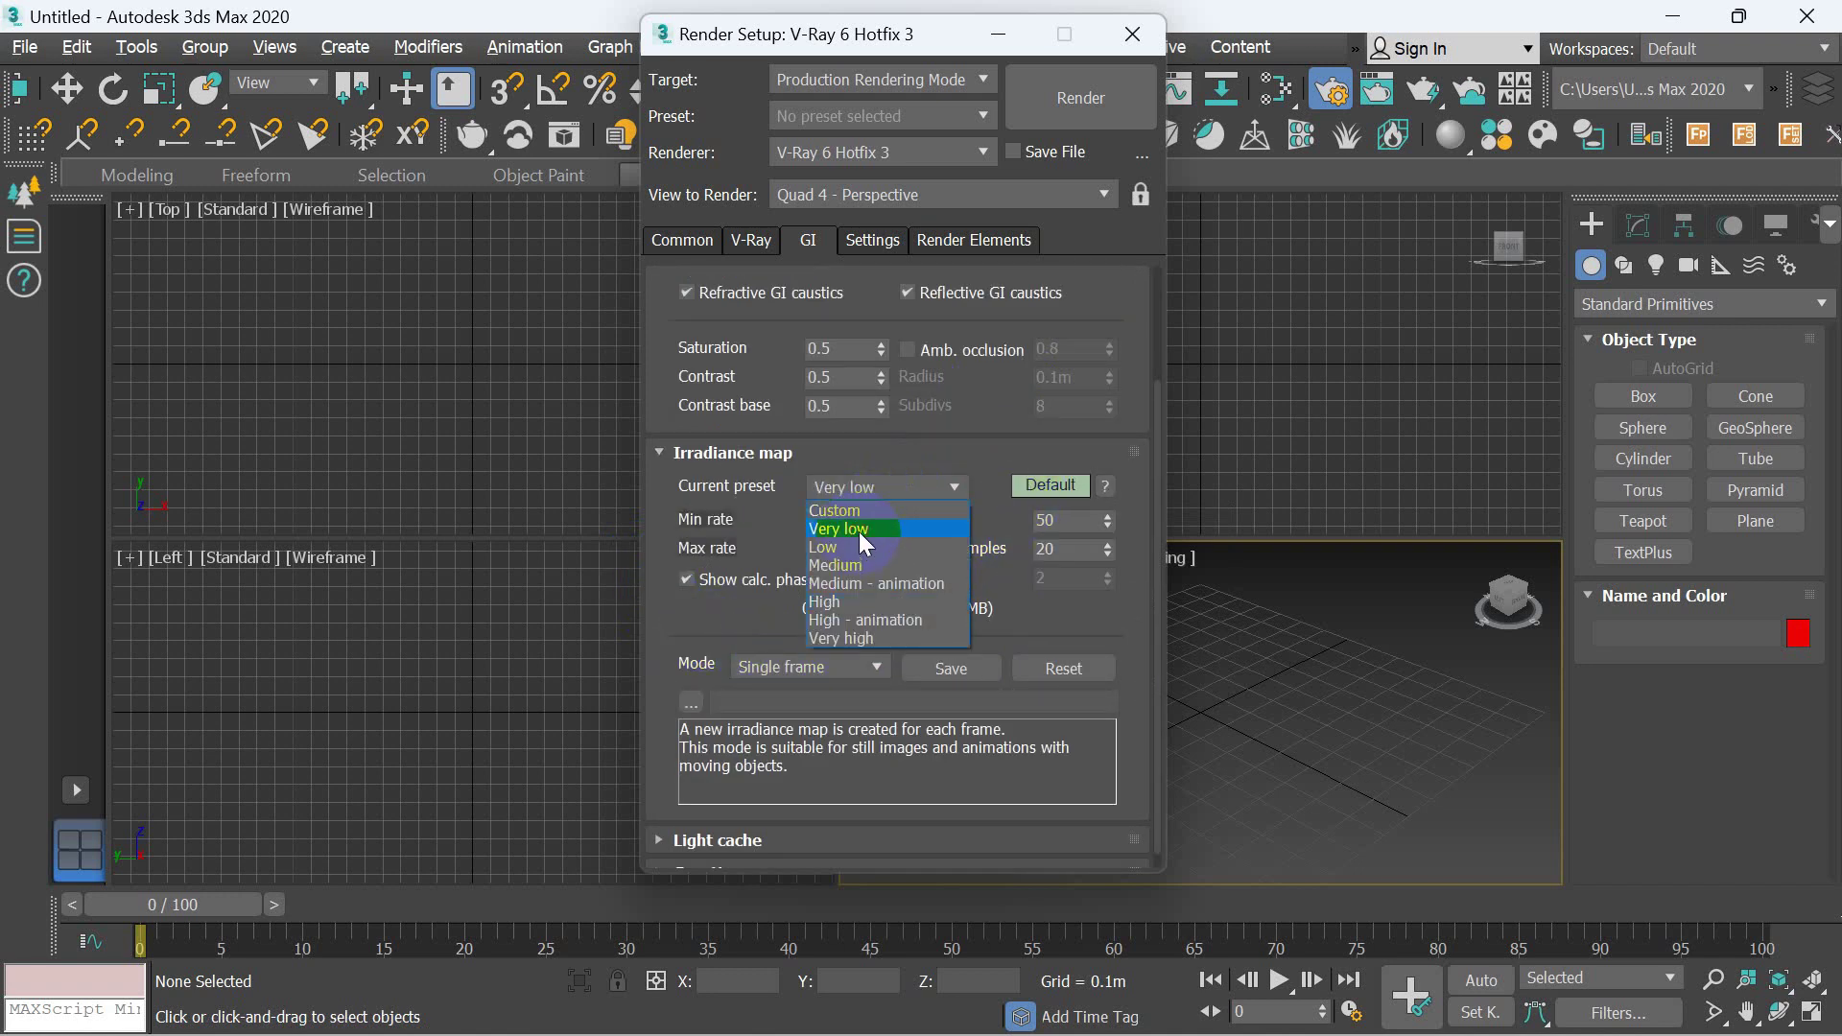
double_click(1064, 525)
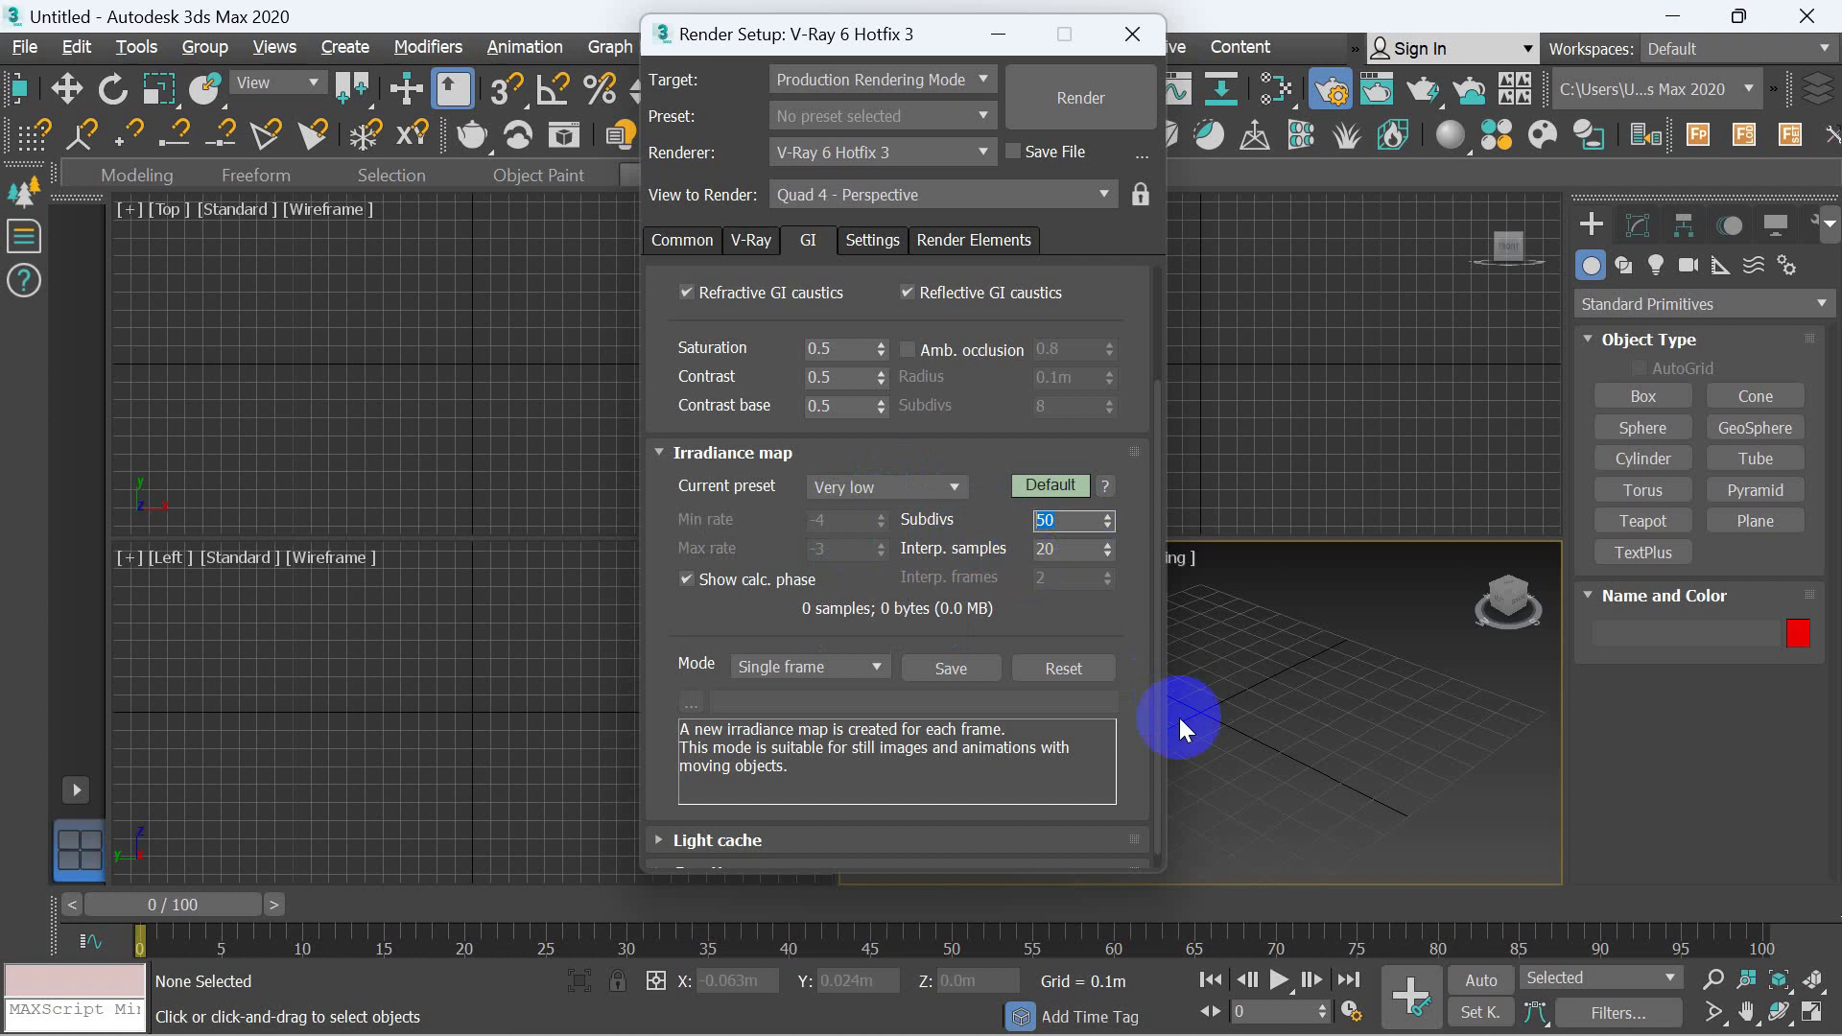
text(3)
double_click(1063, 551)
text(1)
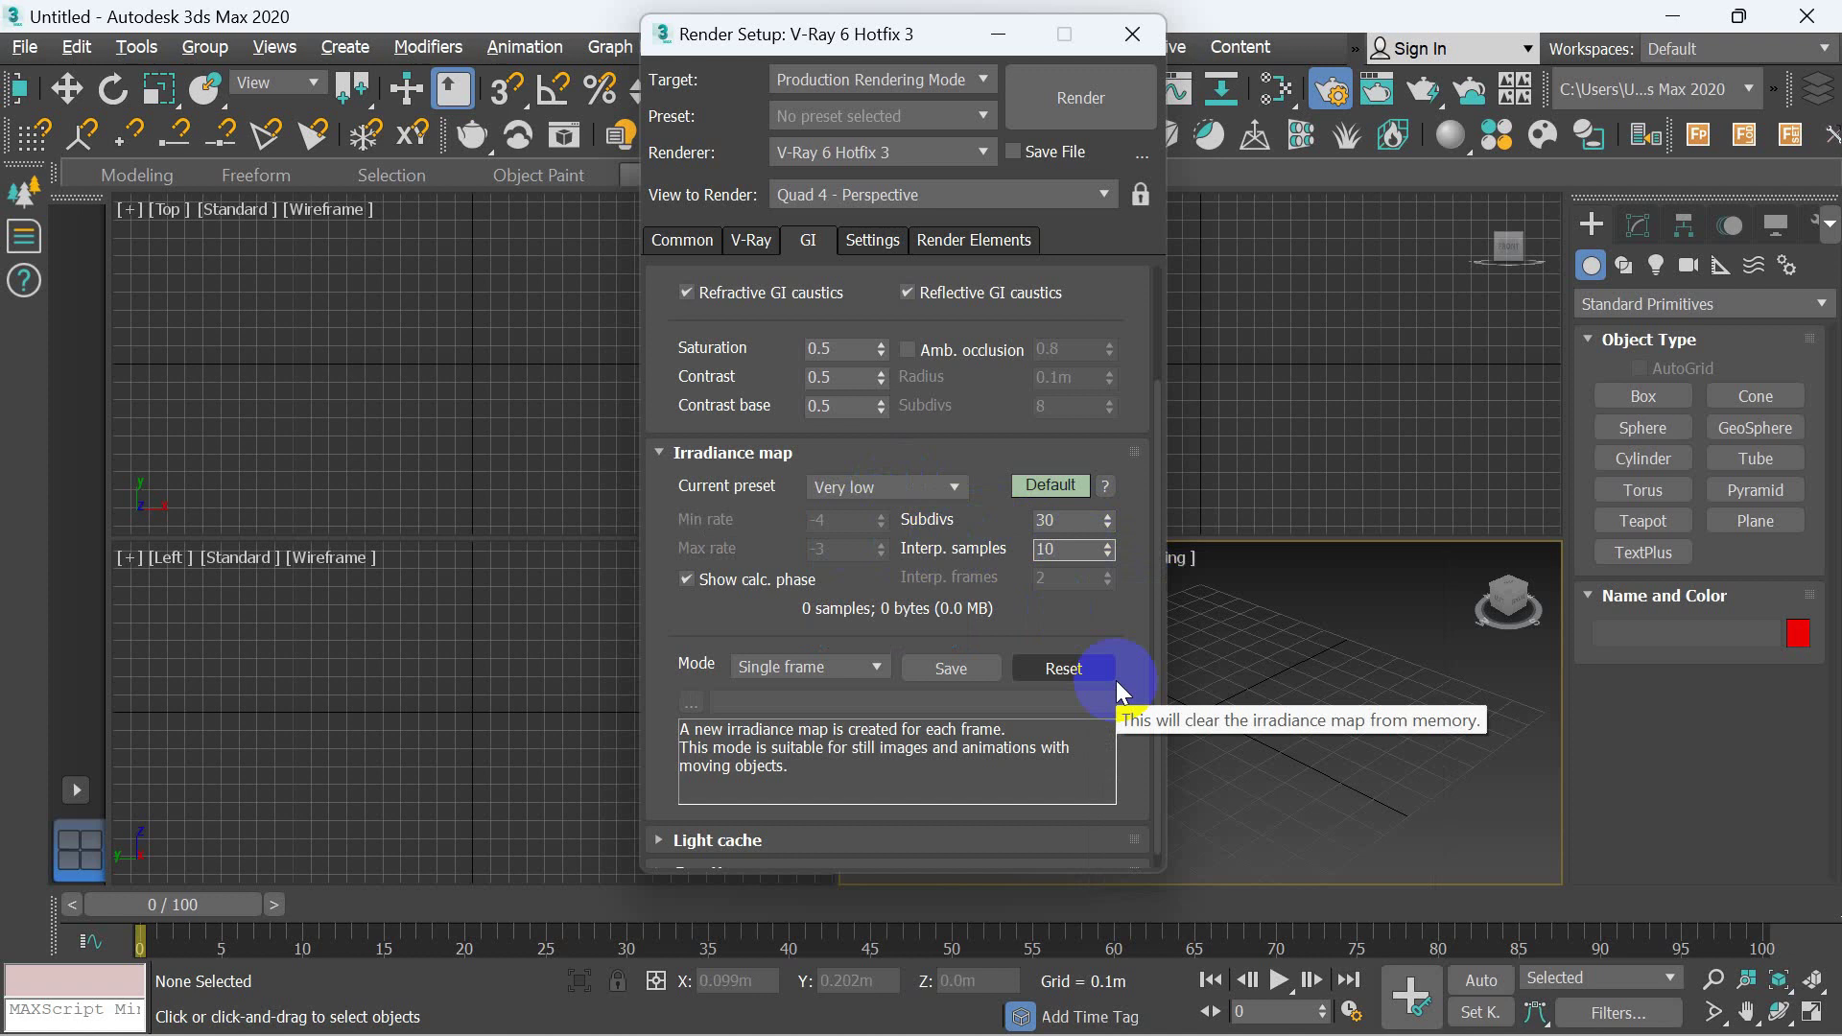
click(1099, 665)
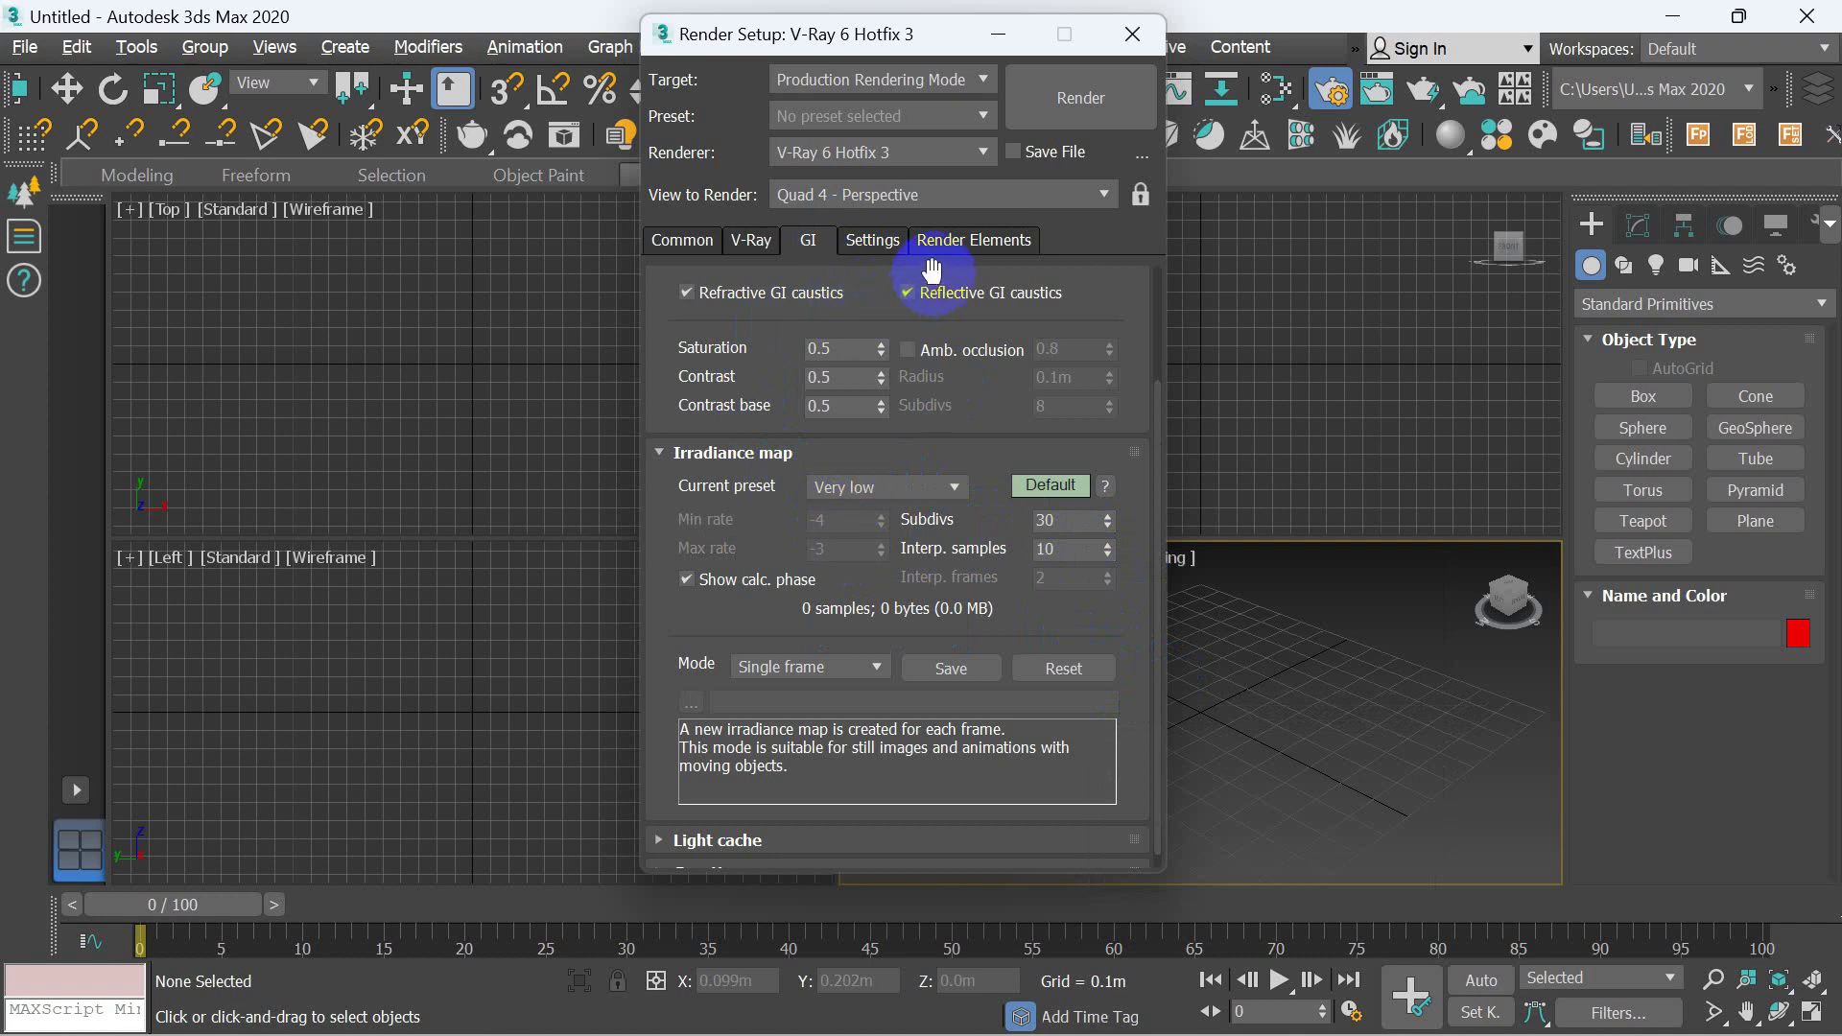
- Set the light cache subdivs to 500 and close Render Setup
scroll(825, 538, down, 1)
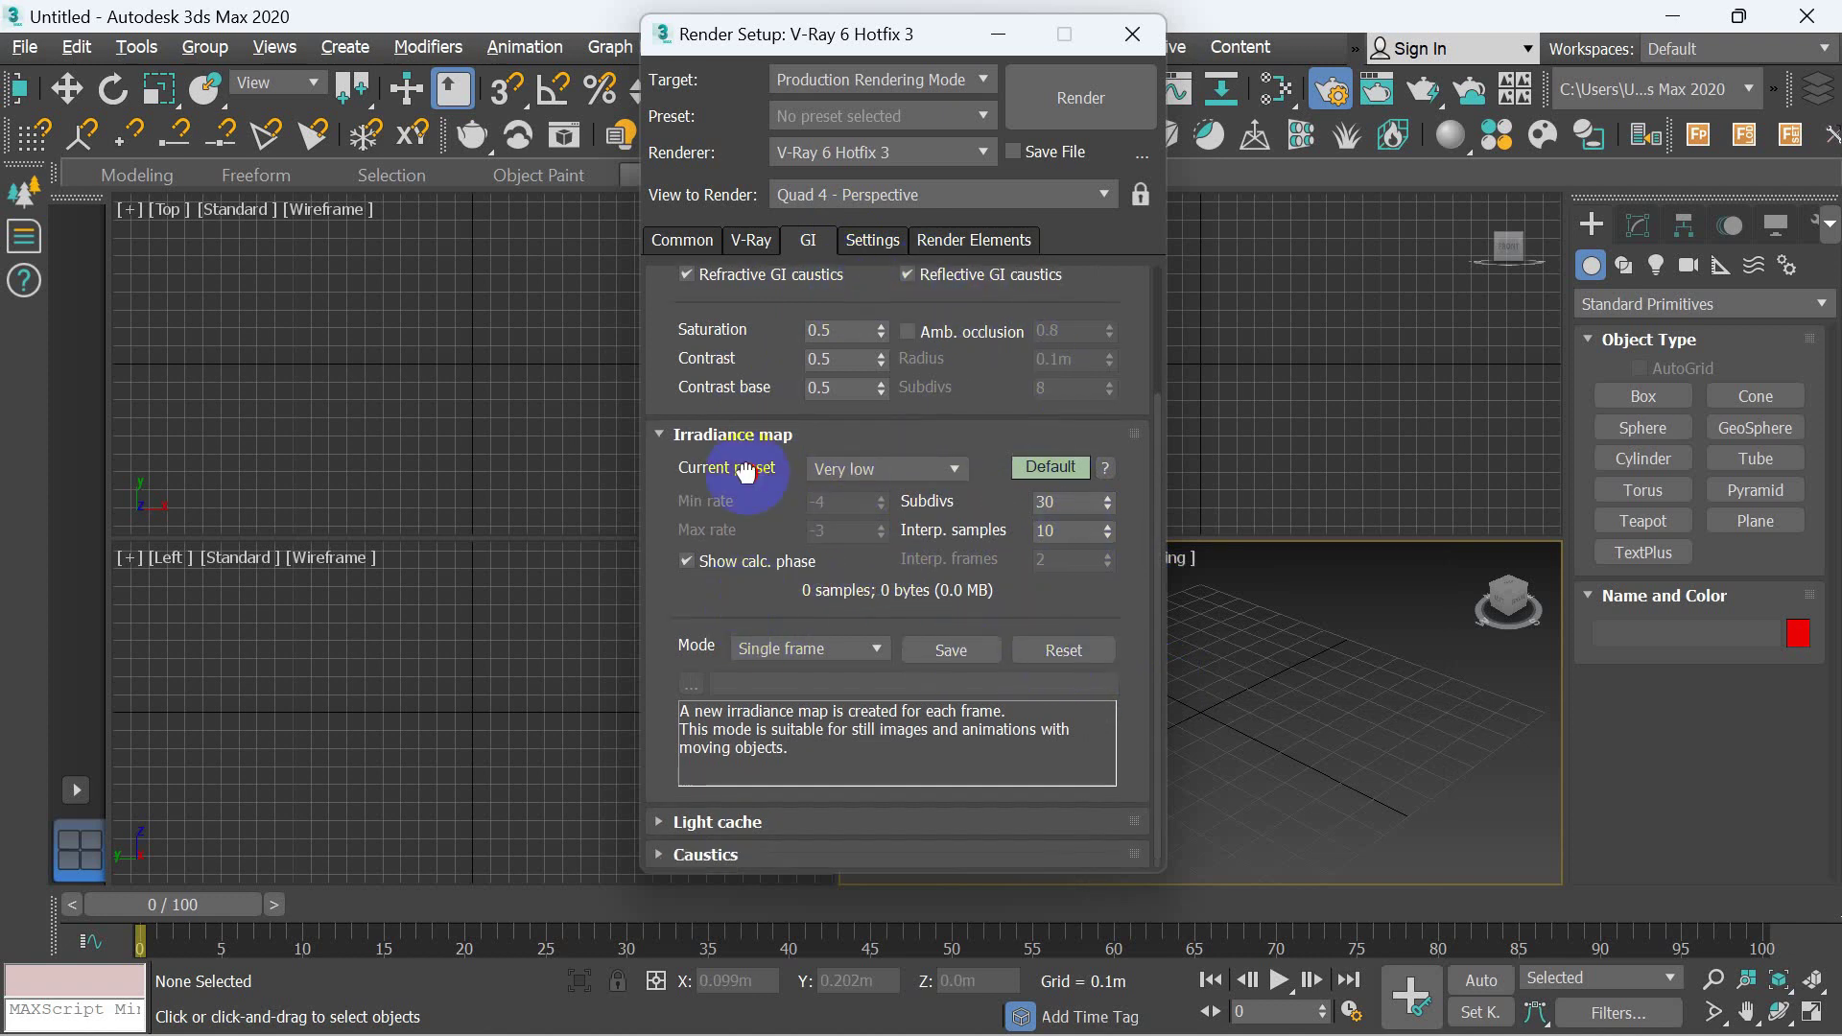
click(671, 823)
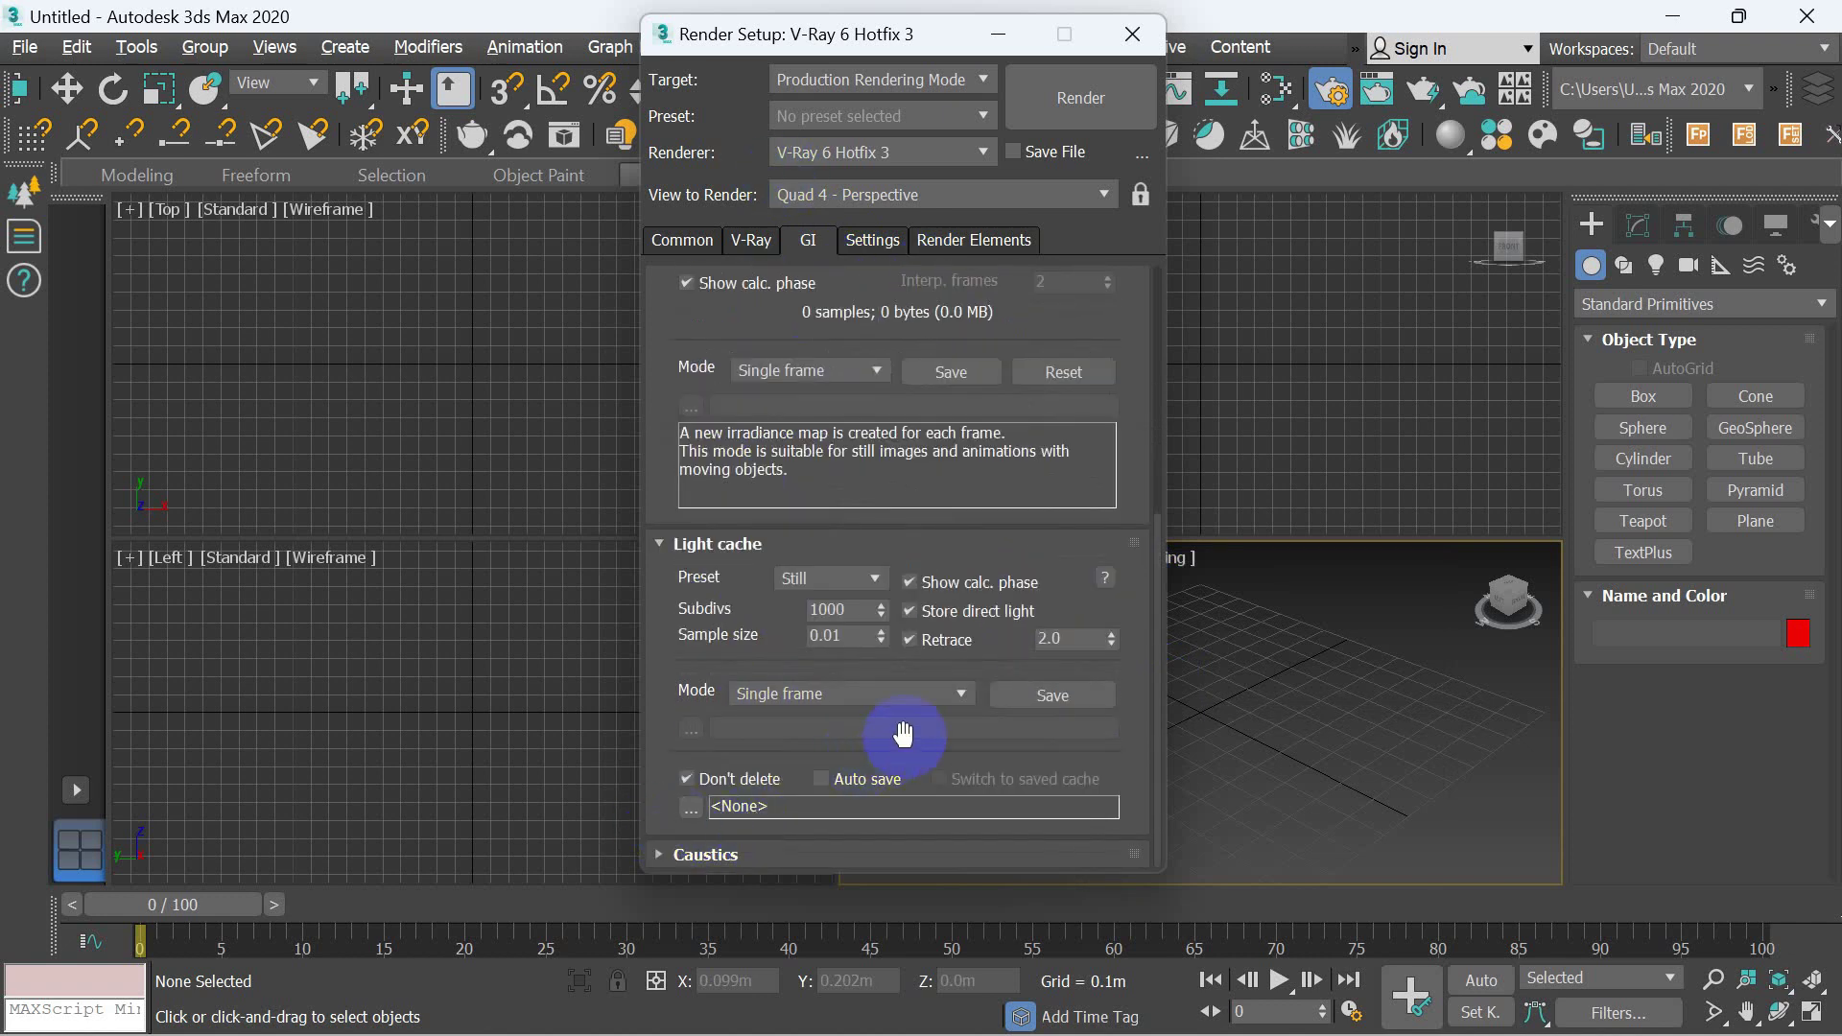
click(857, 611)
double_click(857, 611)
text(5)
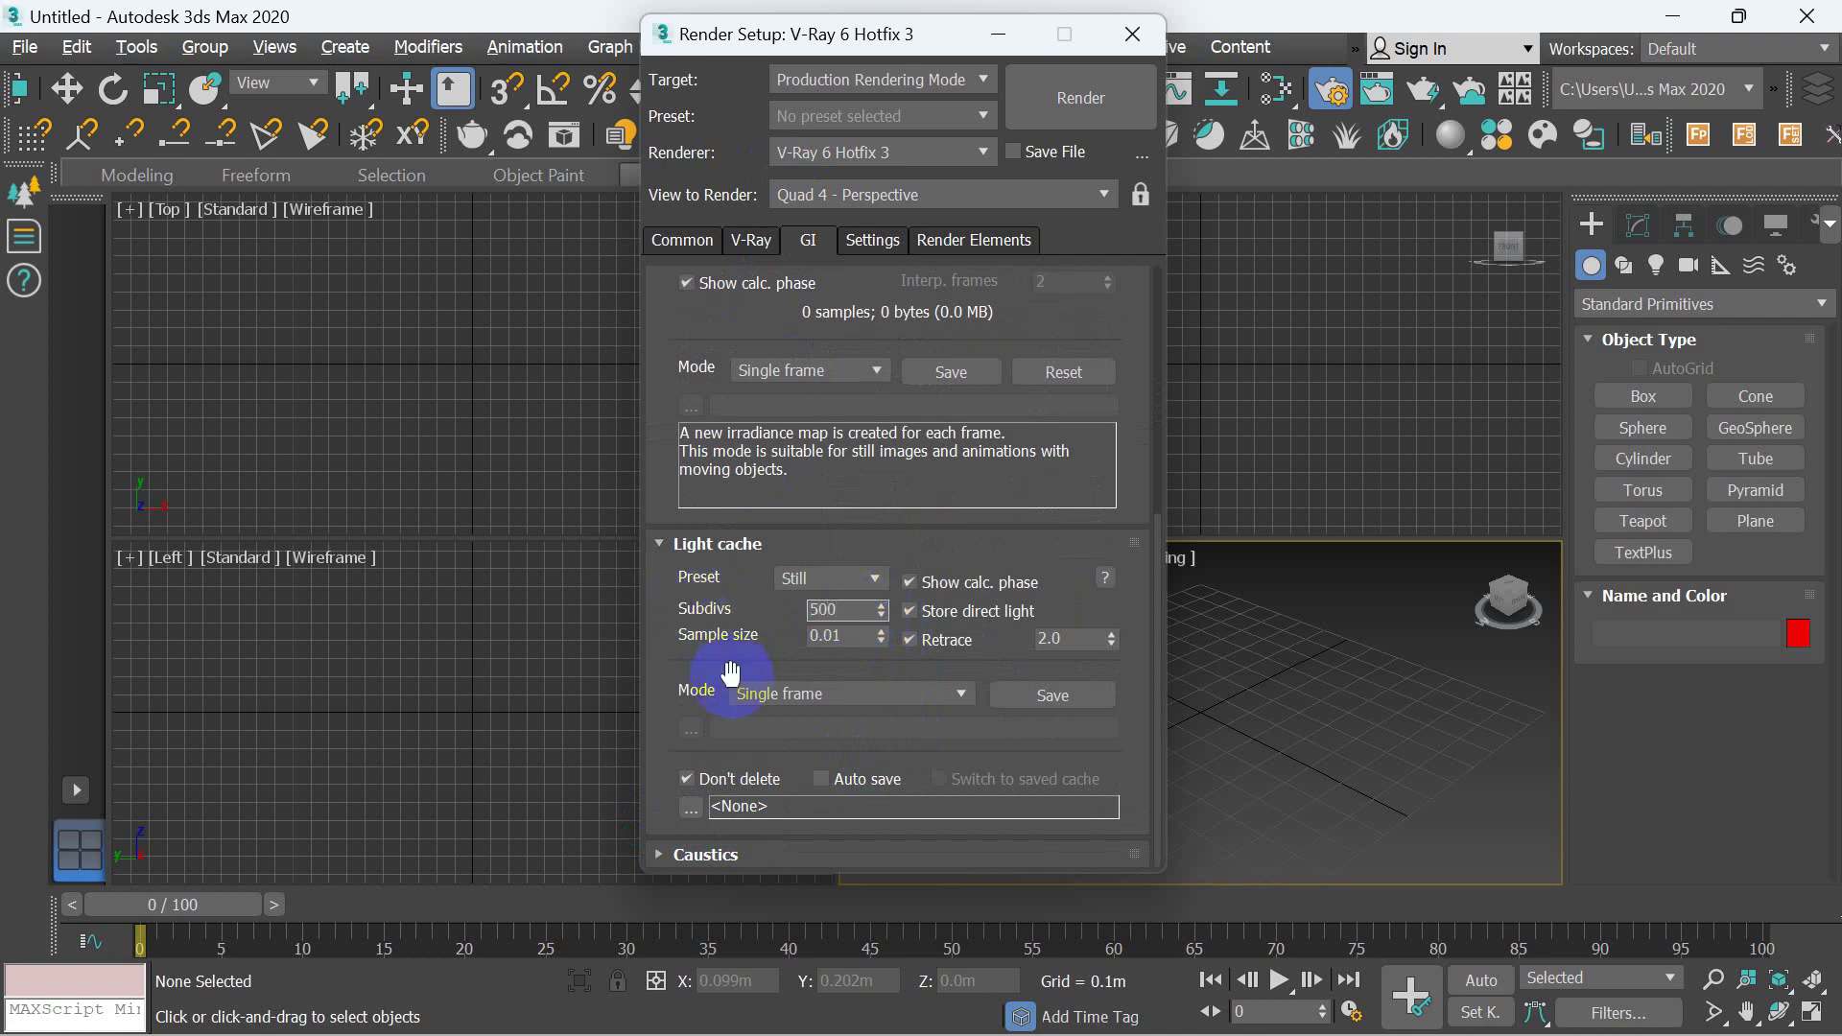
click(957, 547)
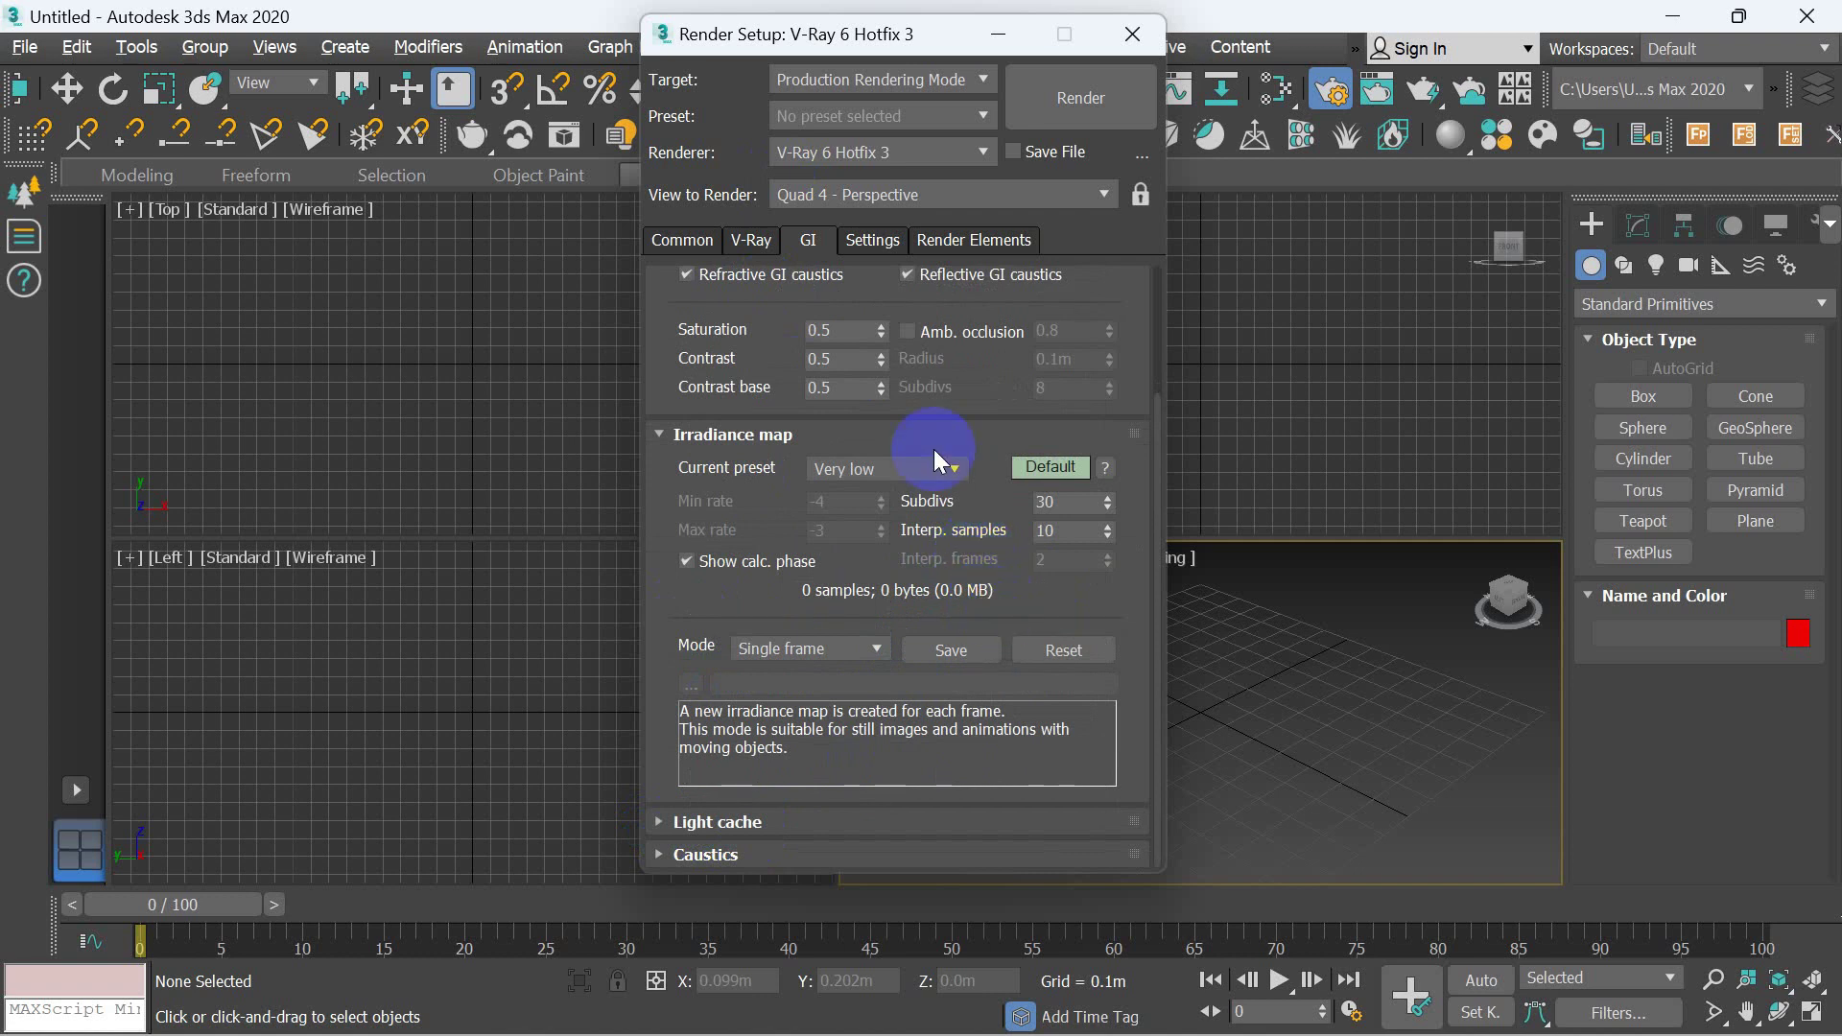
click(1133, 35)
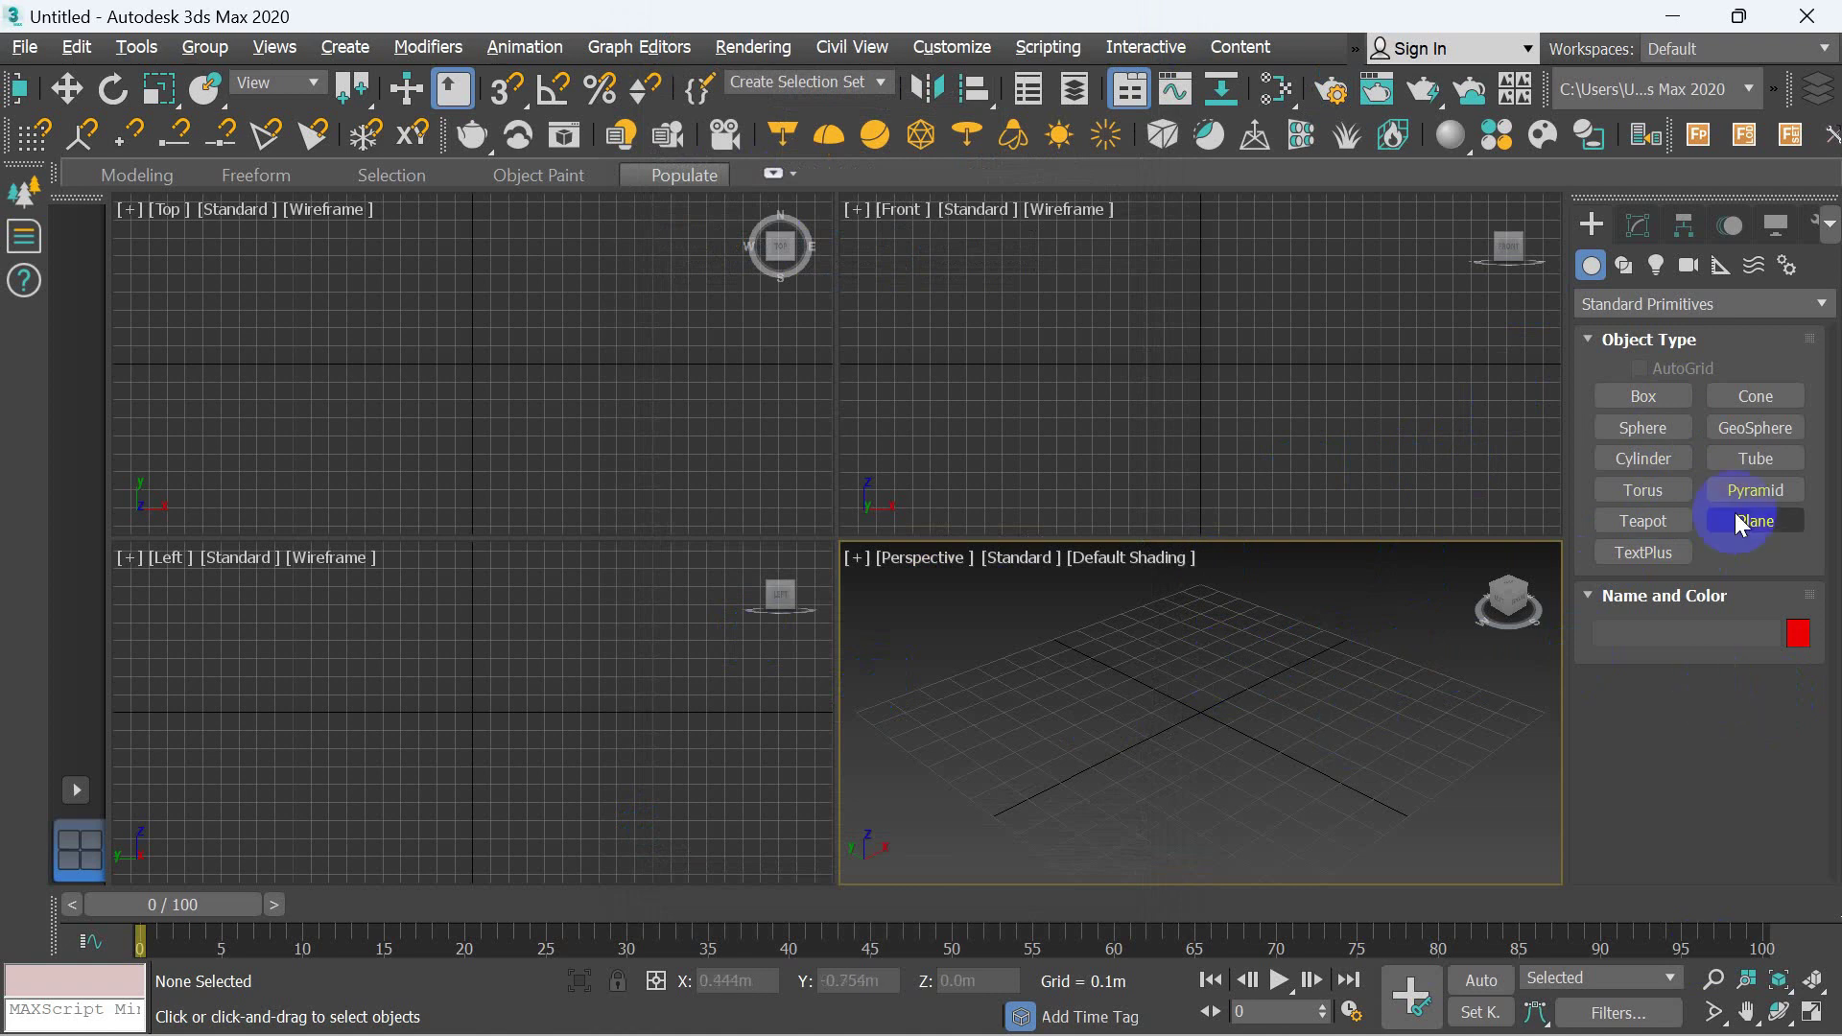
- Browse the light families, including V-Ray lights, then return to Standard Primitives
click(1654, 273)
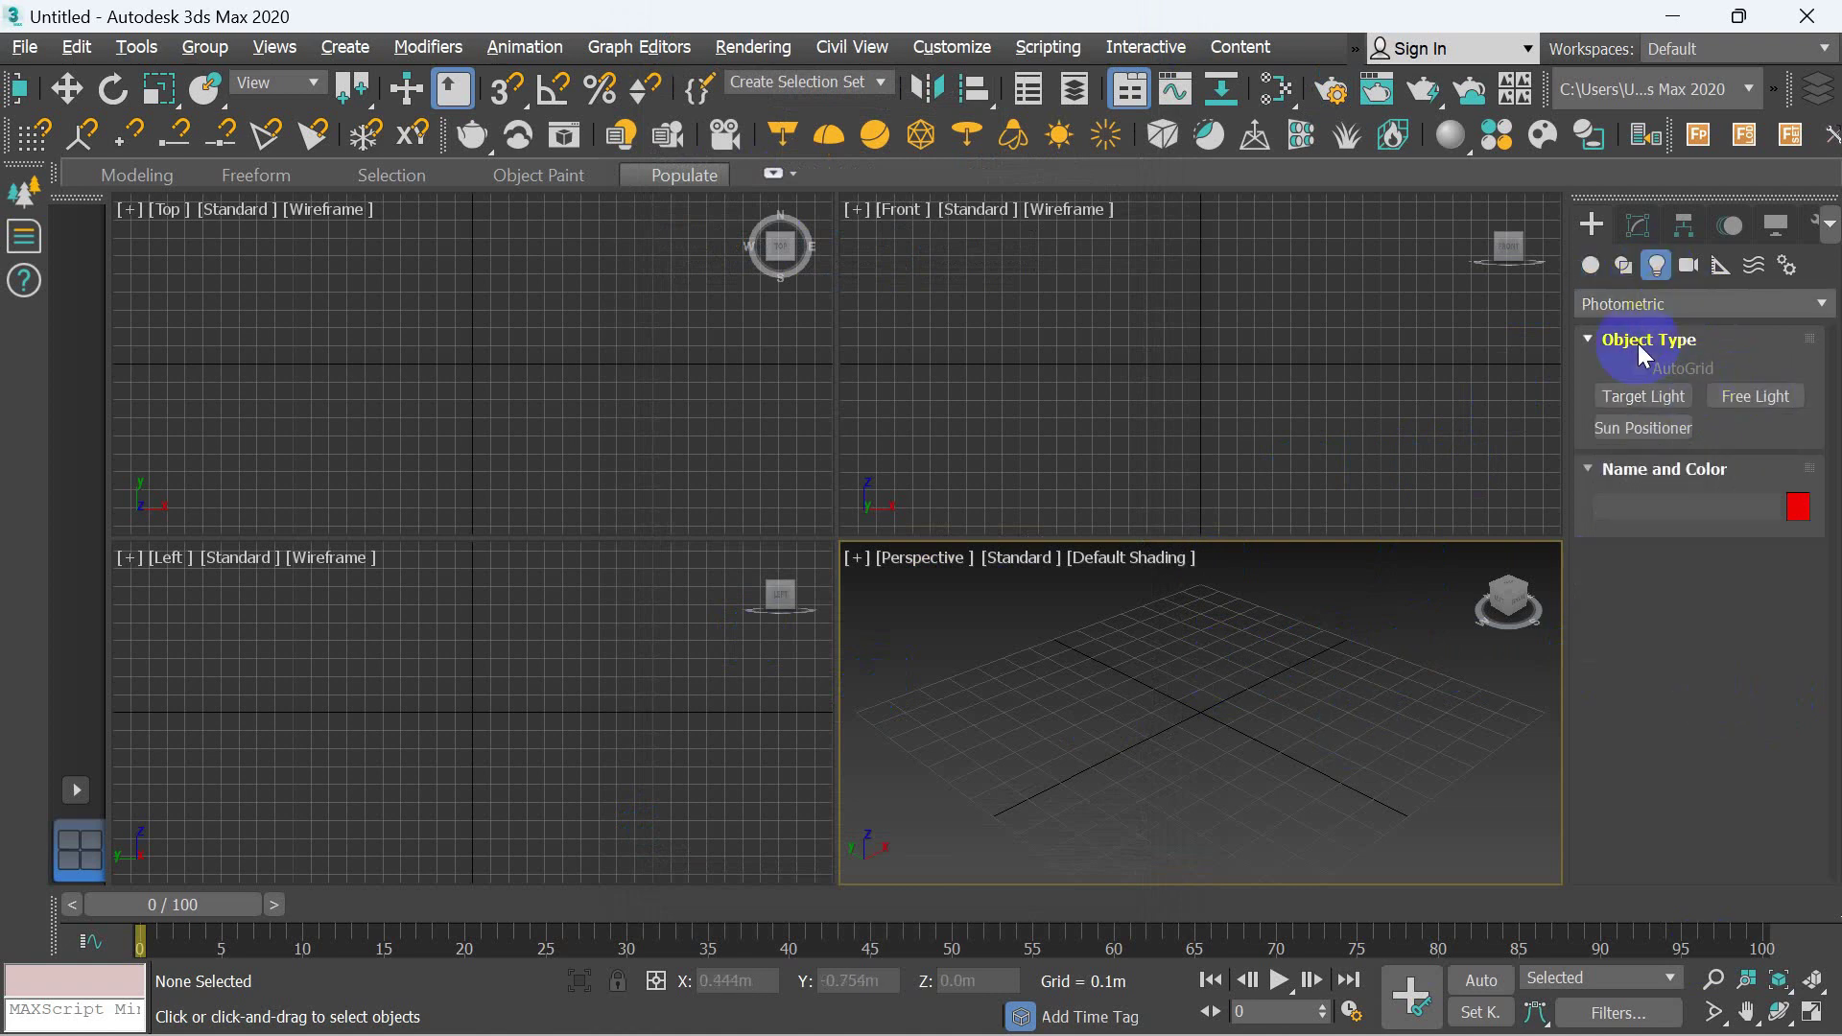
click(1652, 305)
click(1634, 380)
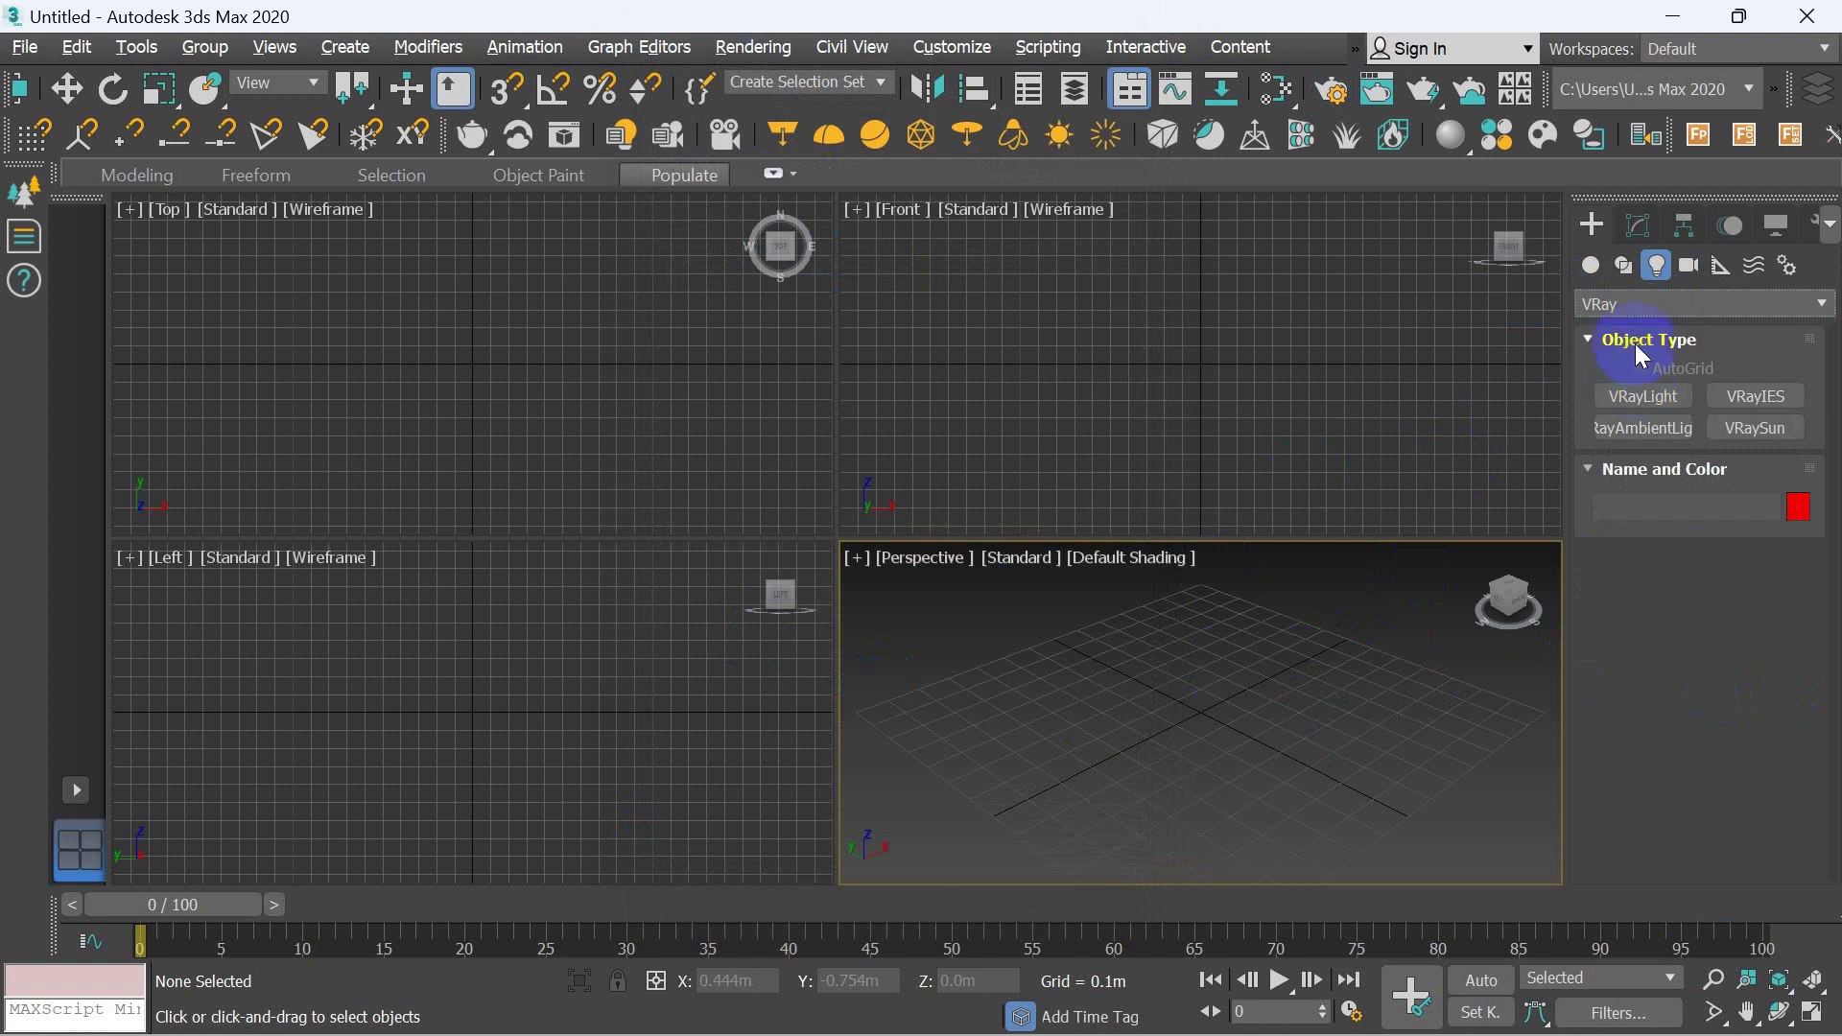
click(1596, 268)
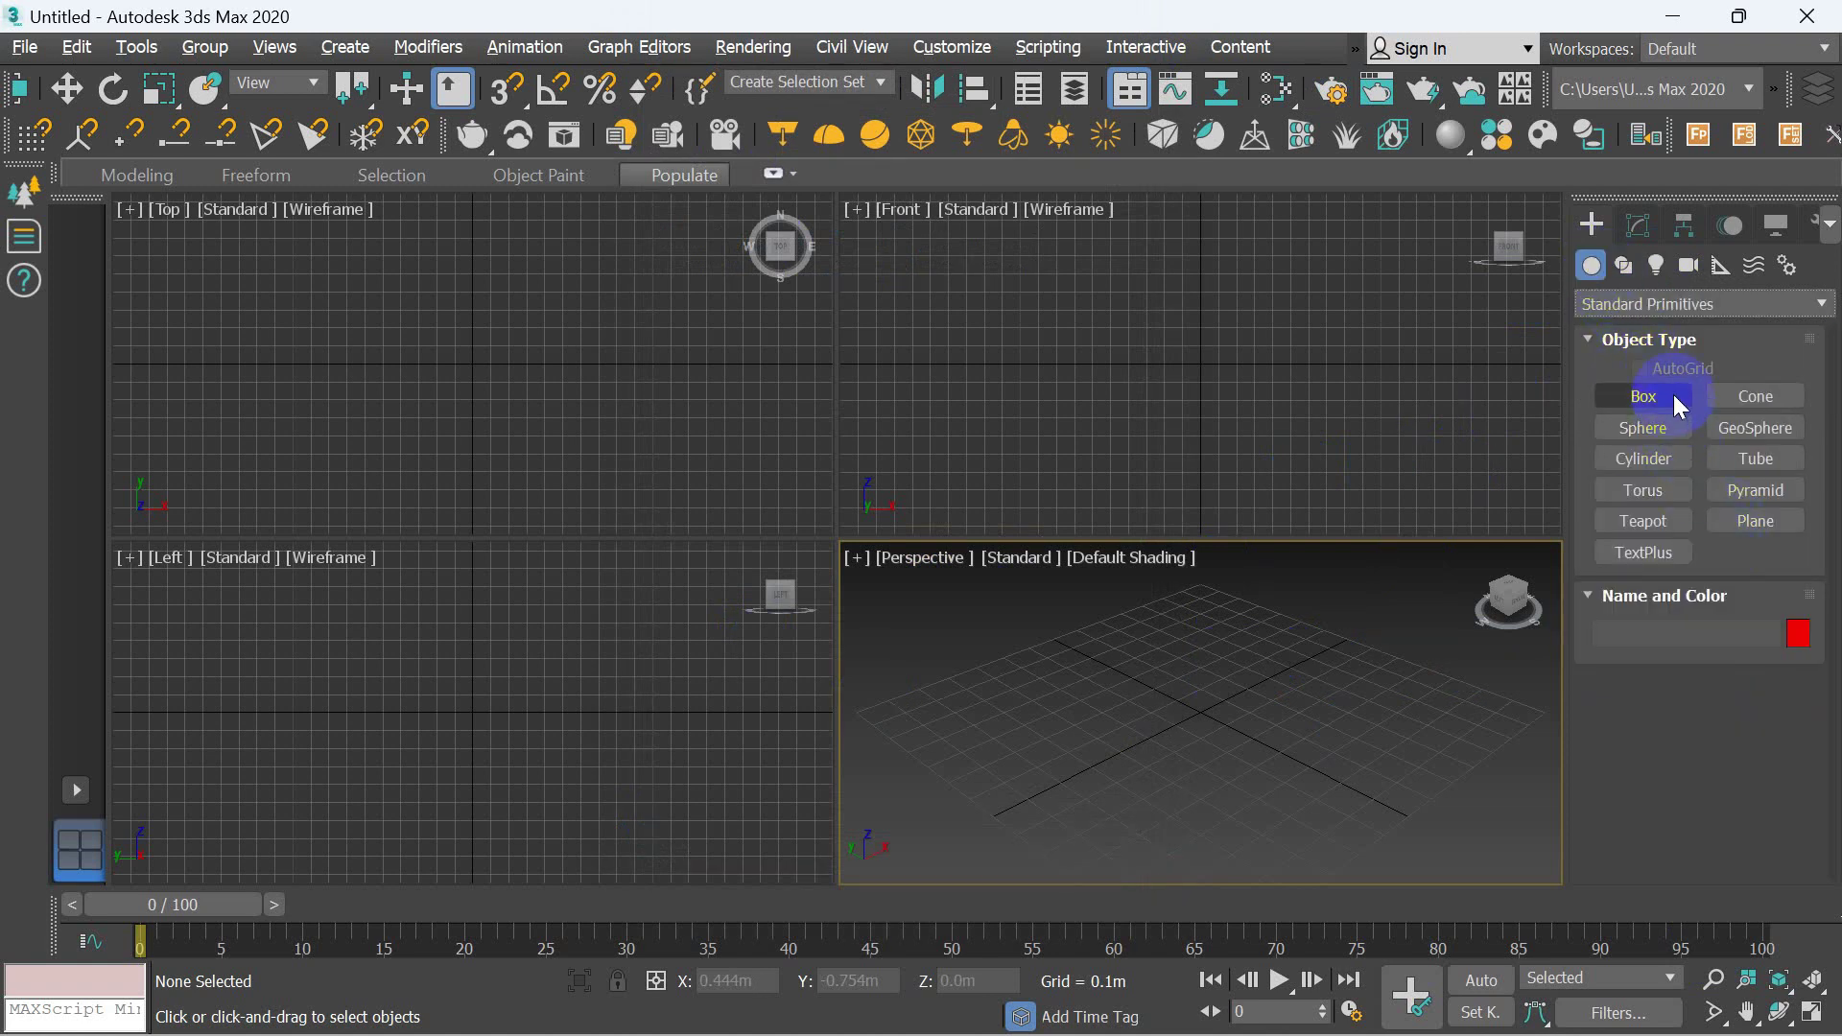
- Draw a room-sized box in the Perspective view, setting its base and height
click(1643, 395)
mouse_move(1193, 582)
mouse_down()
mouse_move(1265, 1023)
mouse_move(1248, 1017)
mouse_up()
drag(1192, 782, 1190, 734)
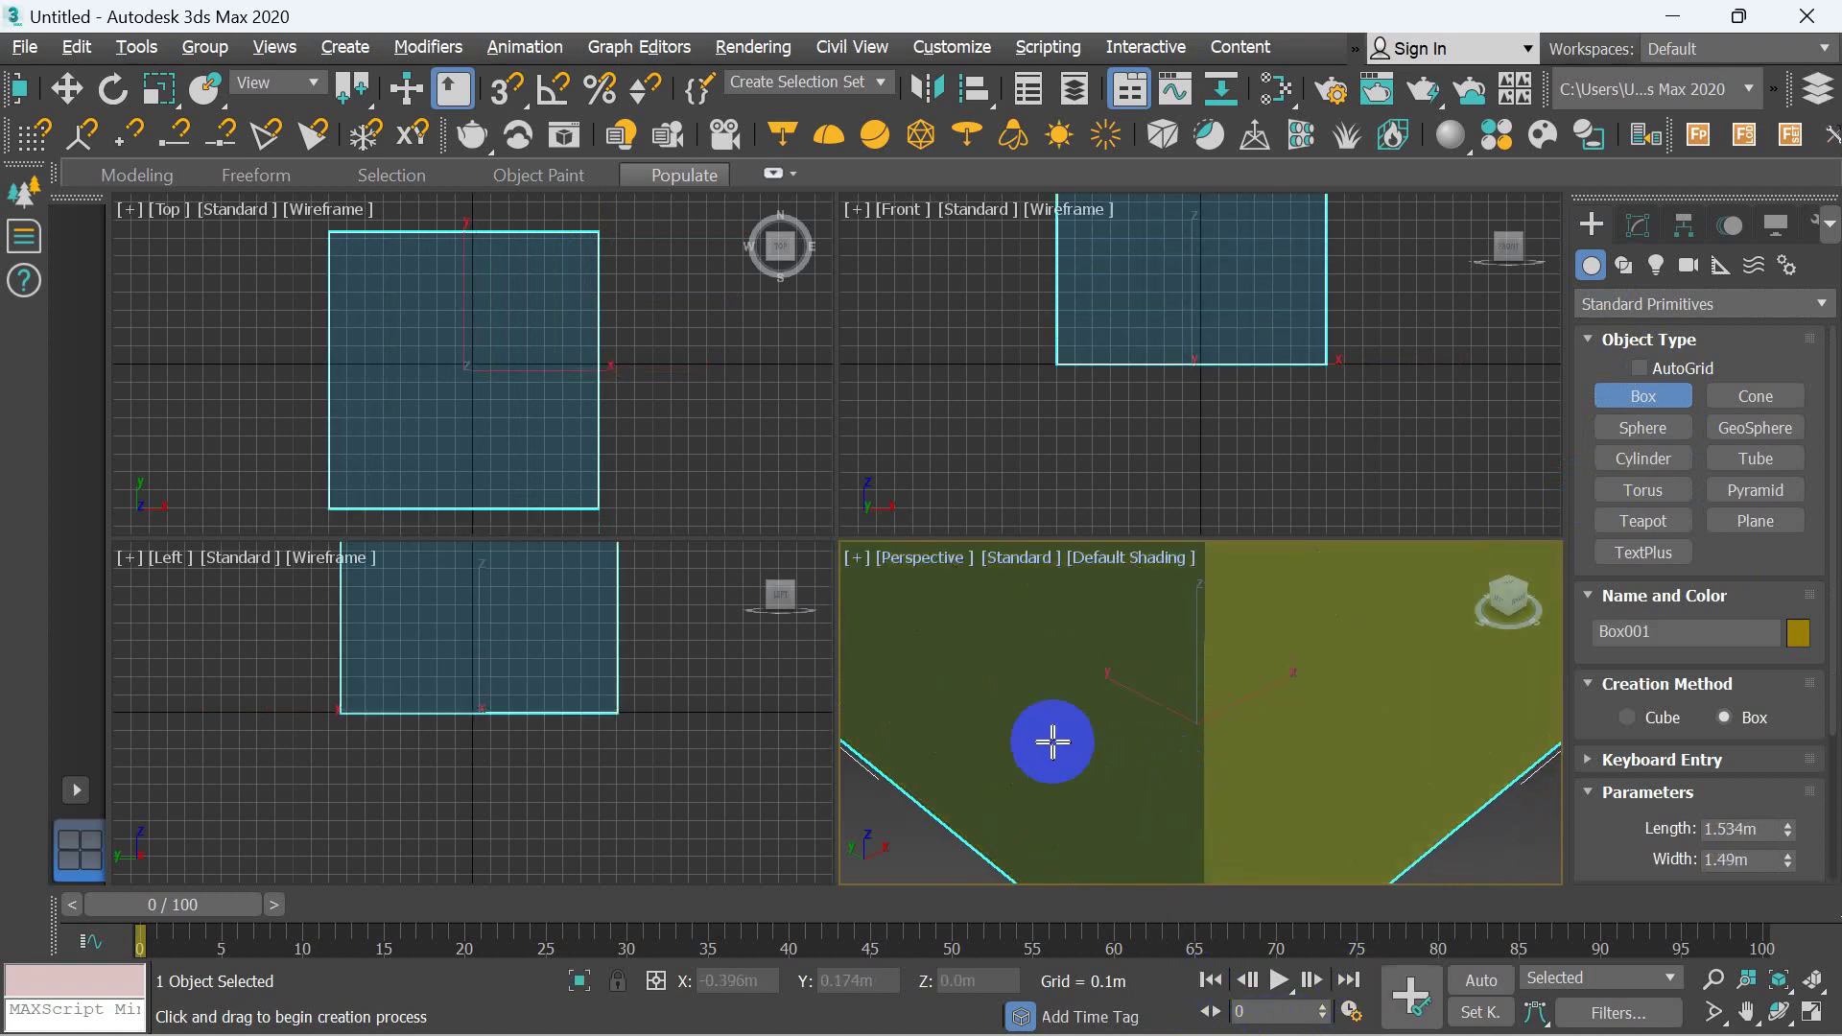
scroll(1053, 740, down, 5)
scroll(1050, 669, up, 4)
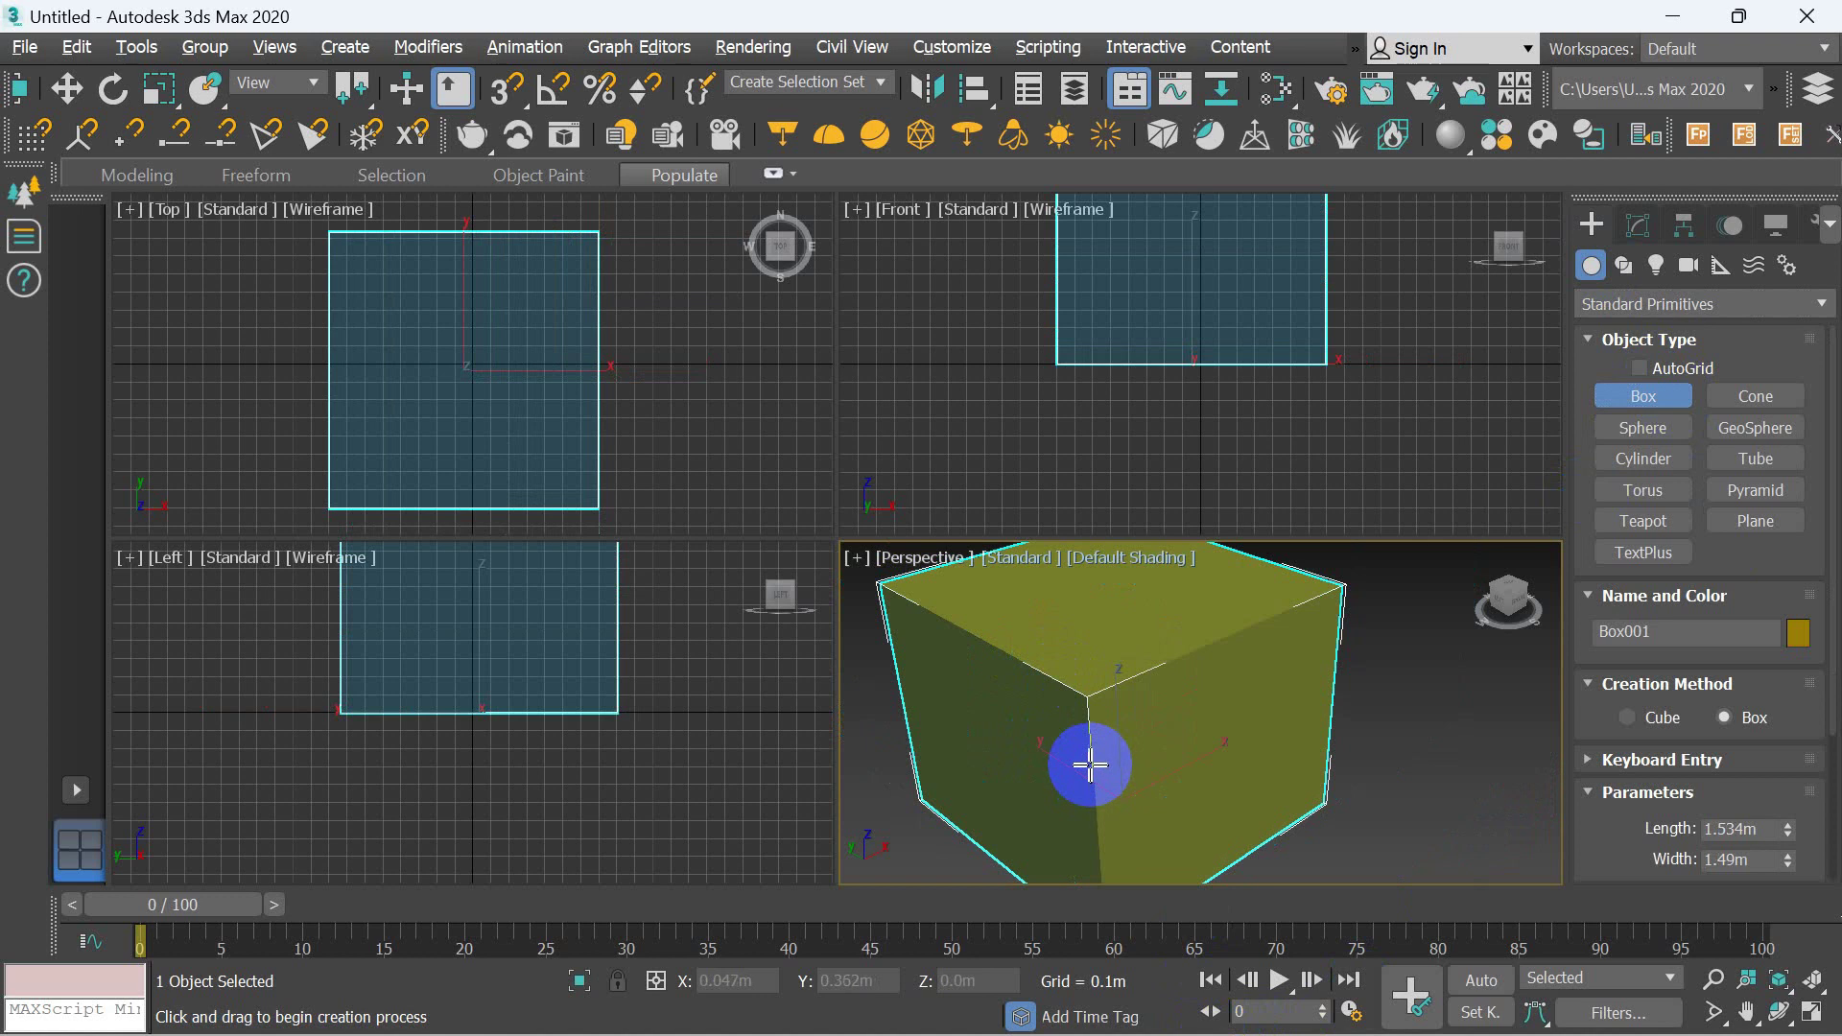
right_click(1085, 768)
- Convert the box to Editable Poly and delete its front and left faces
right_click(1071, 758)
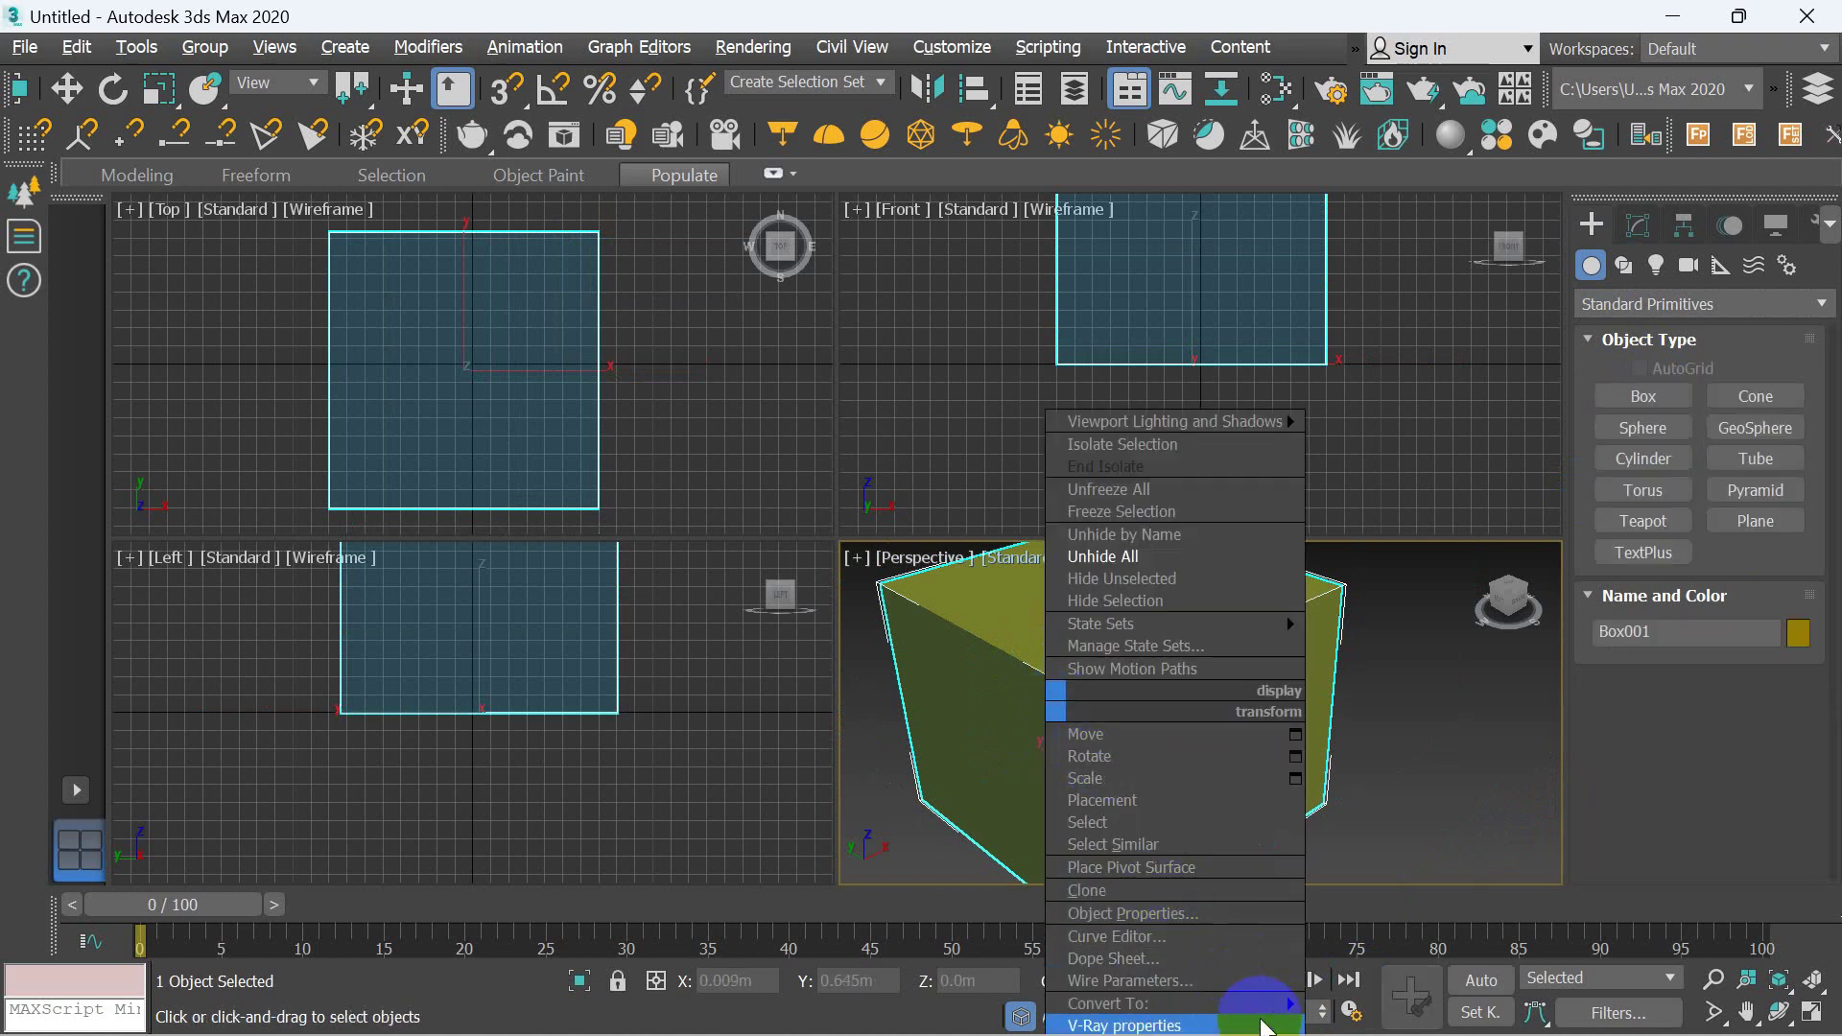
mouse_move(1137, 1003)
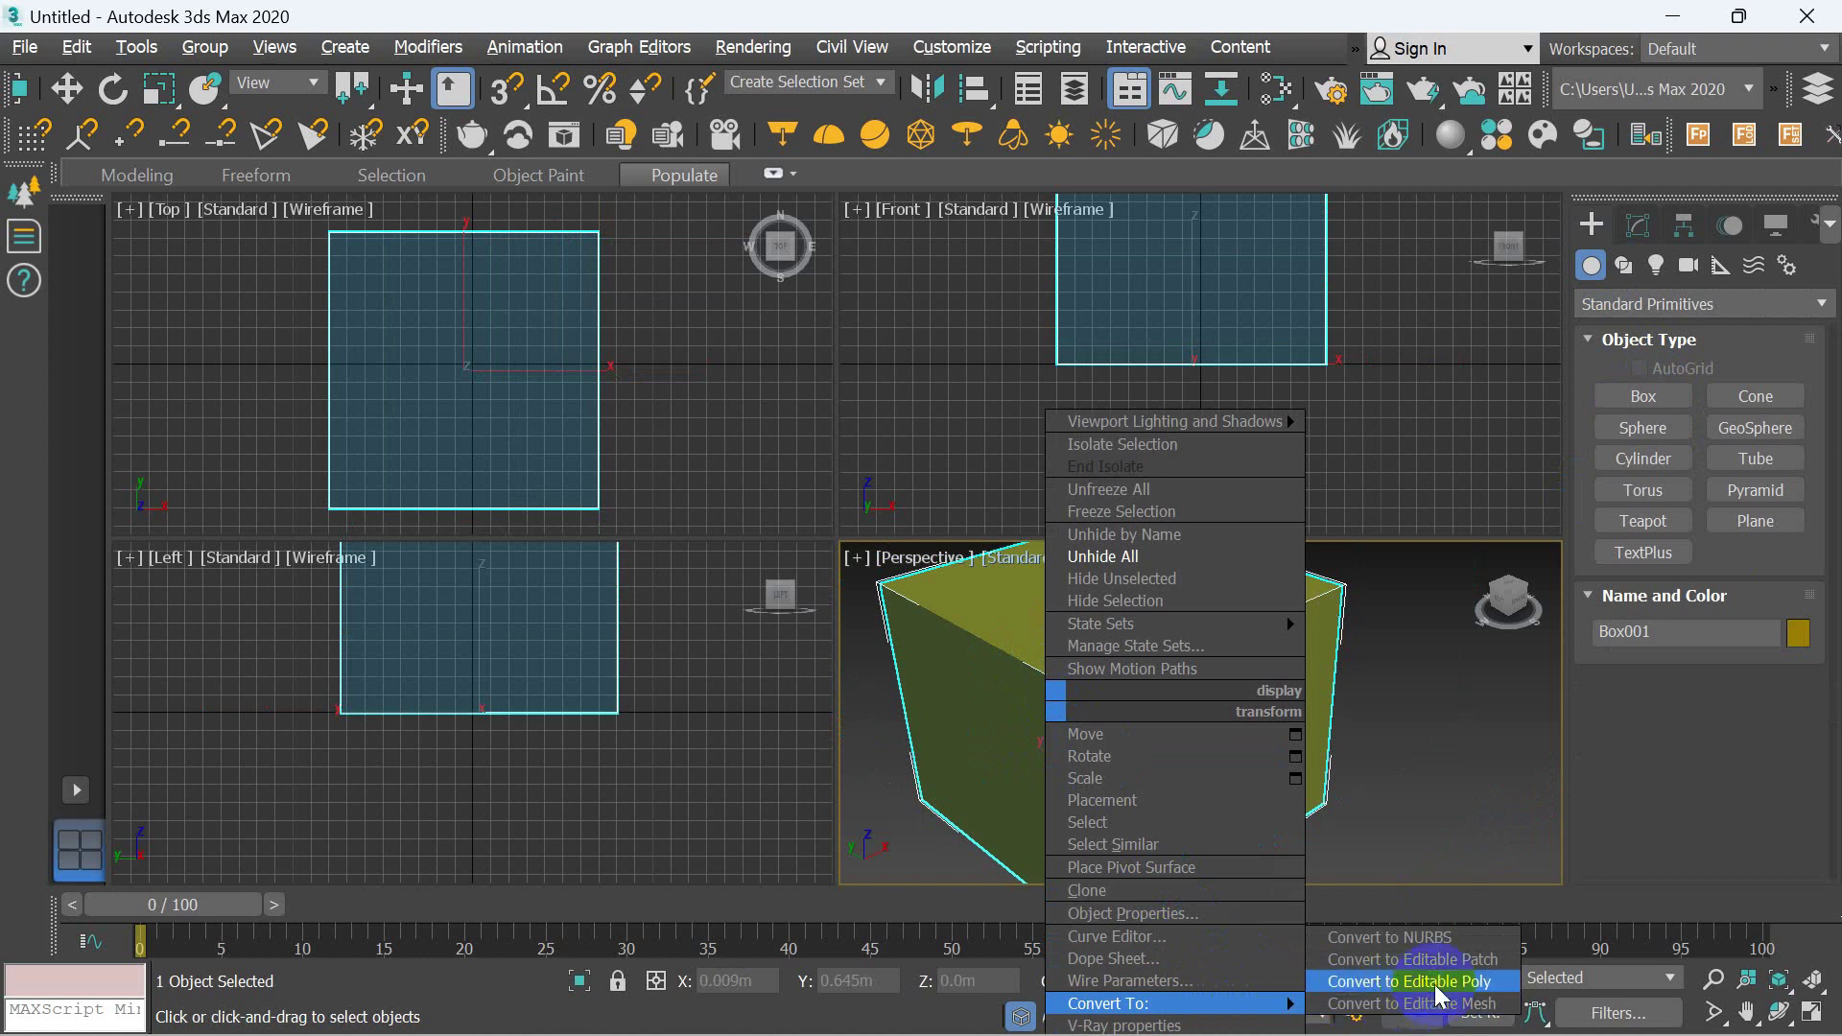
click(1434, 983)
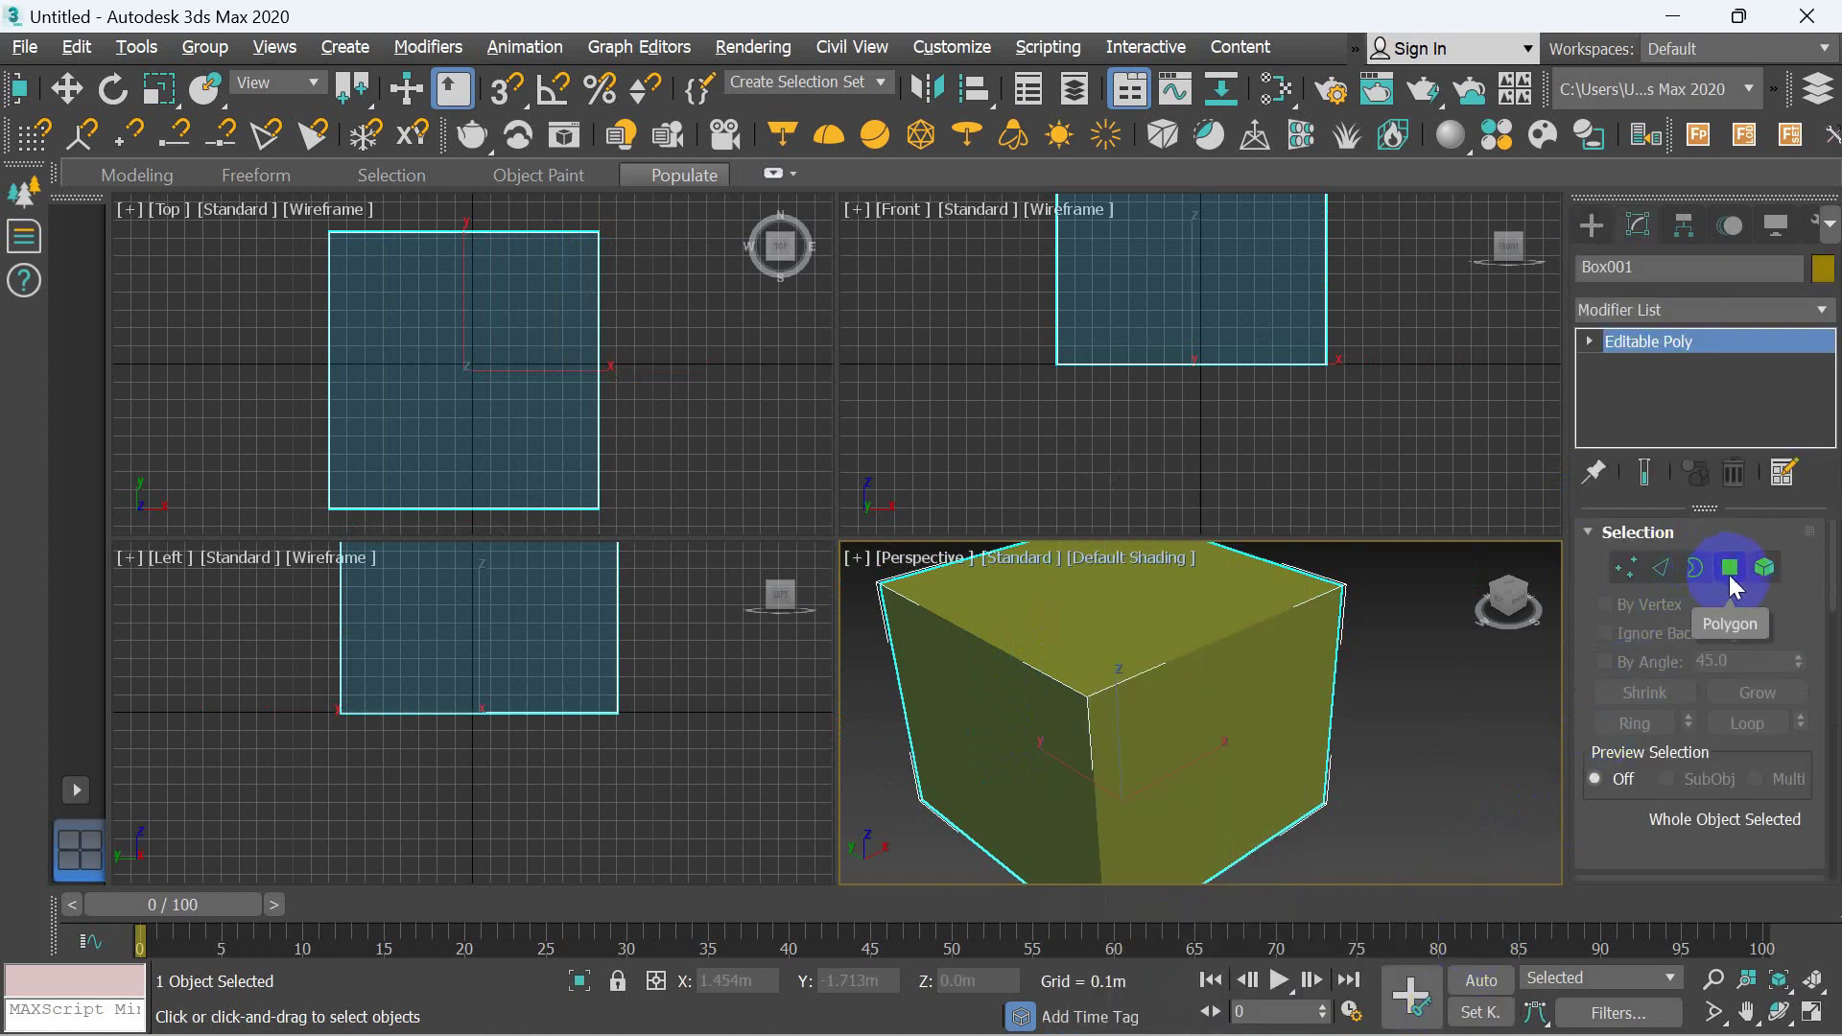
click(1730, 567)
click(1186, 767)
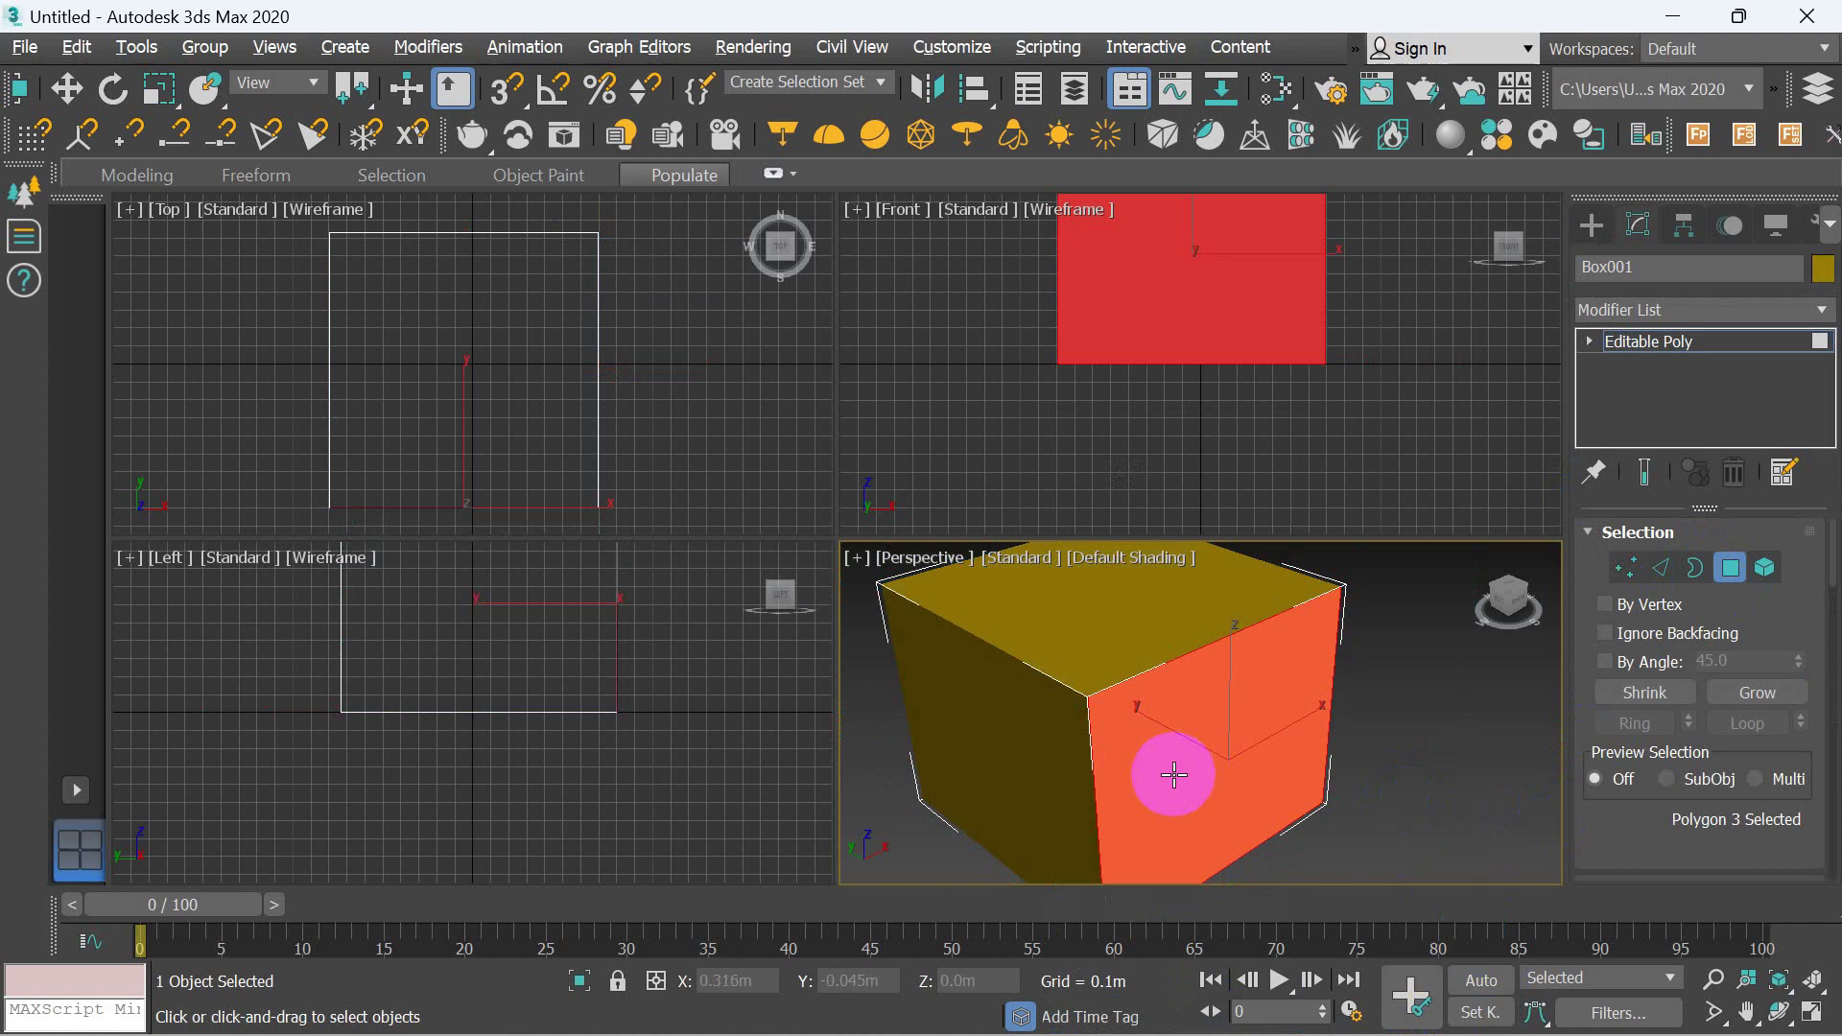
ctrl+click(1061, 797)
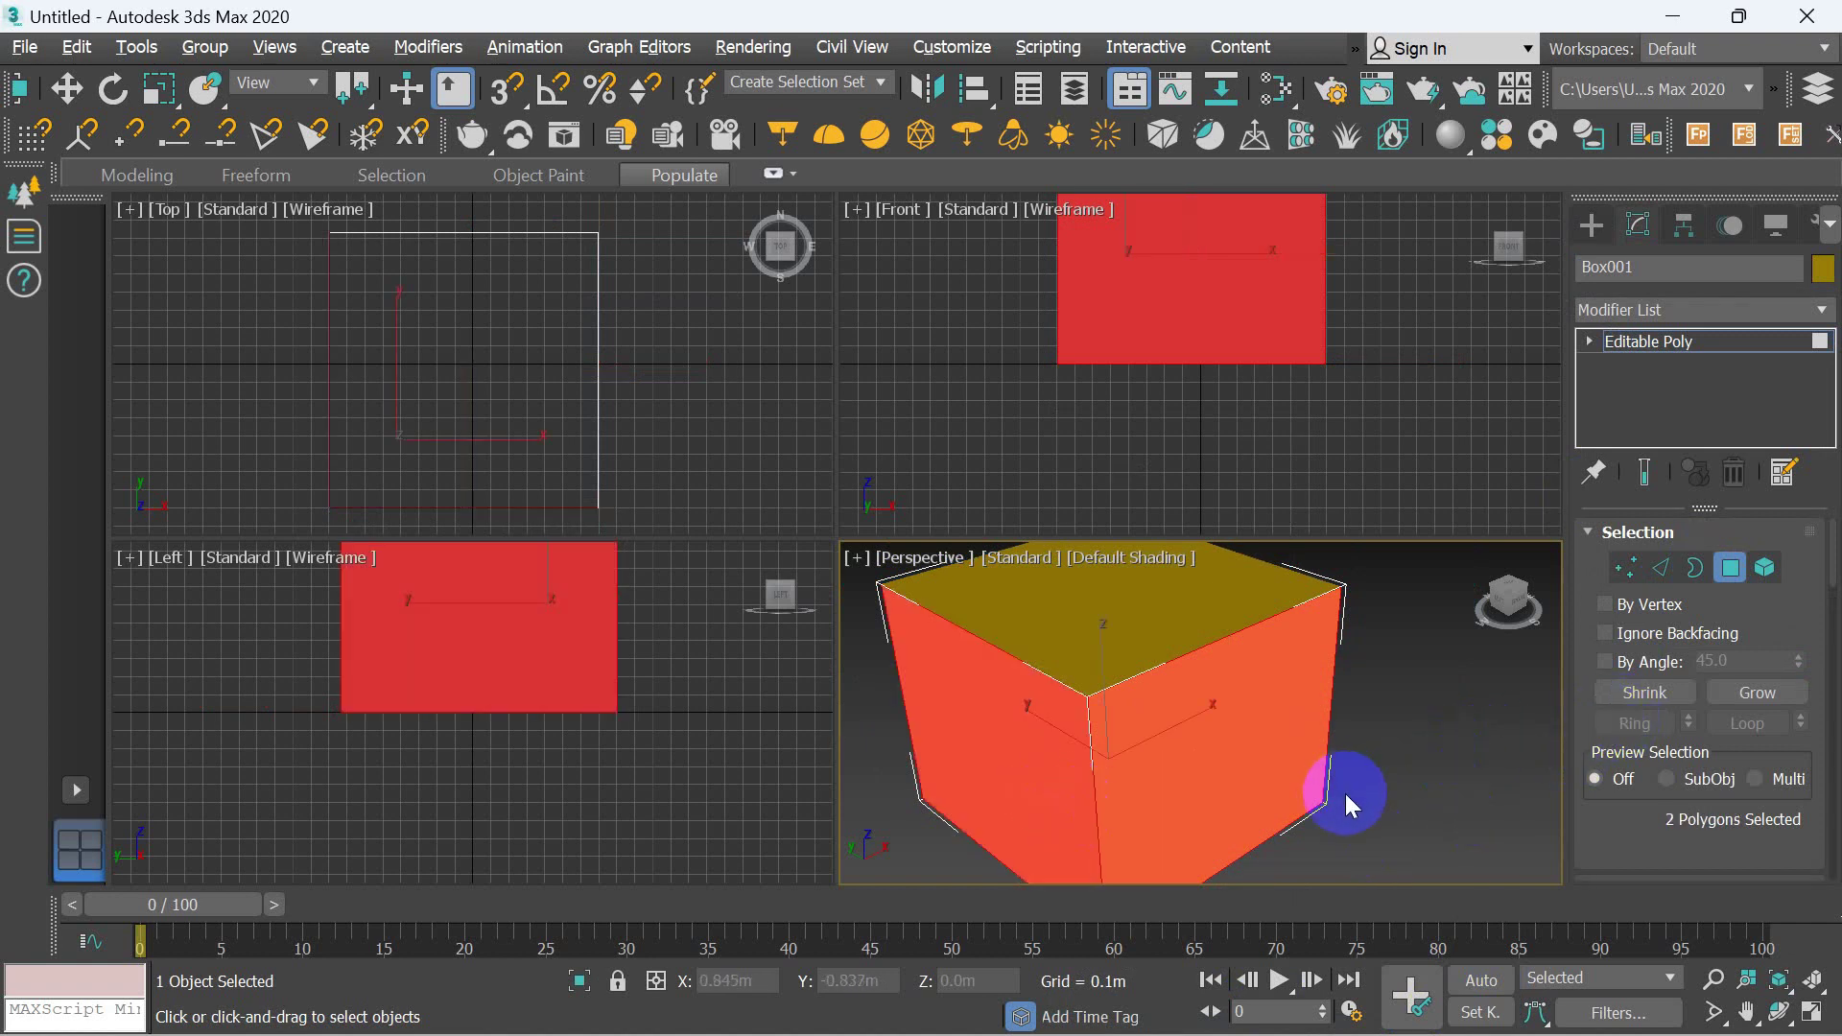
key(Delete)
- Select the inner back and bottom faces, then exit sub-object mode to the whole box
click(1242, 732)
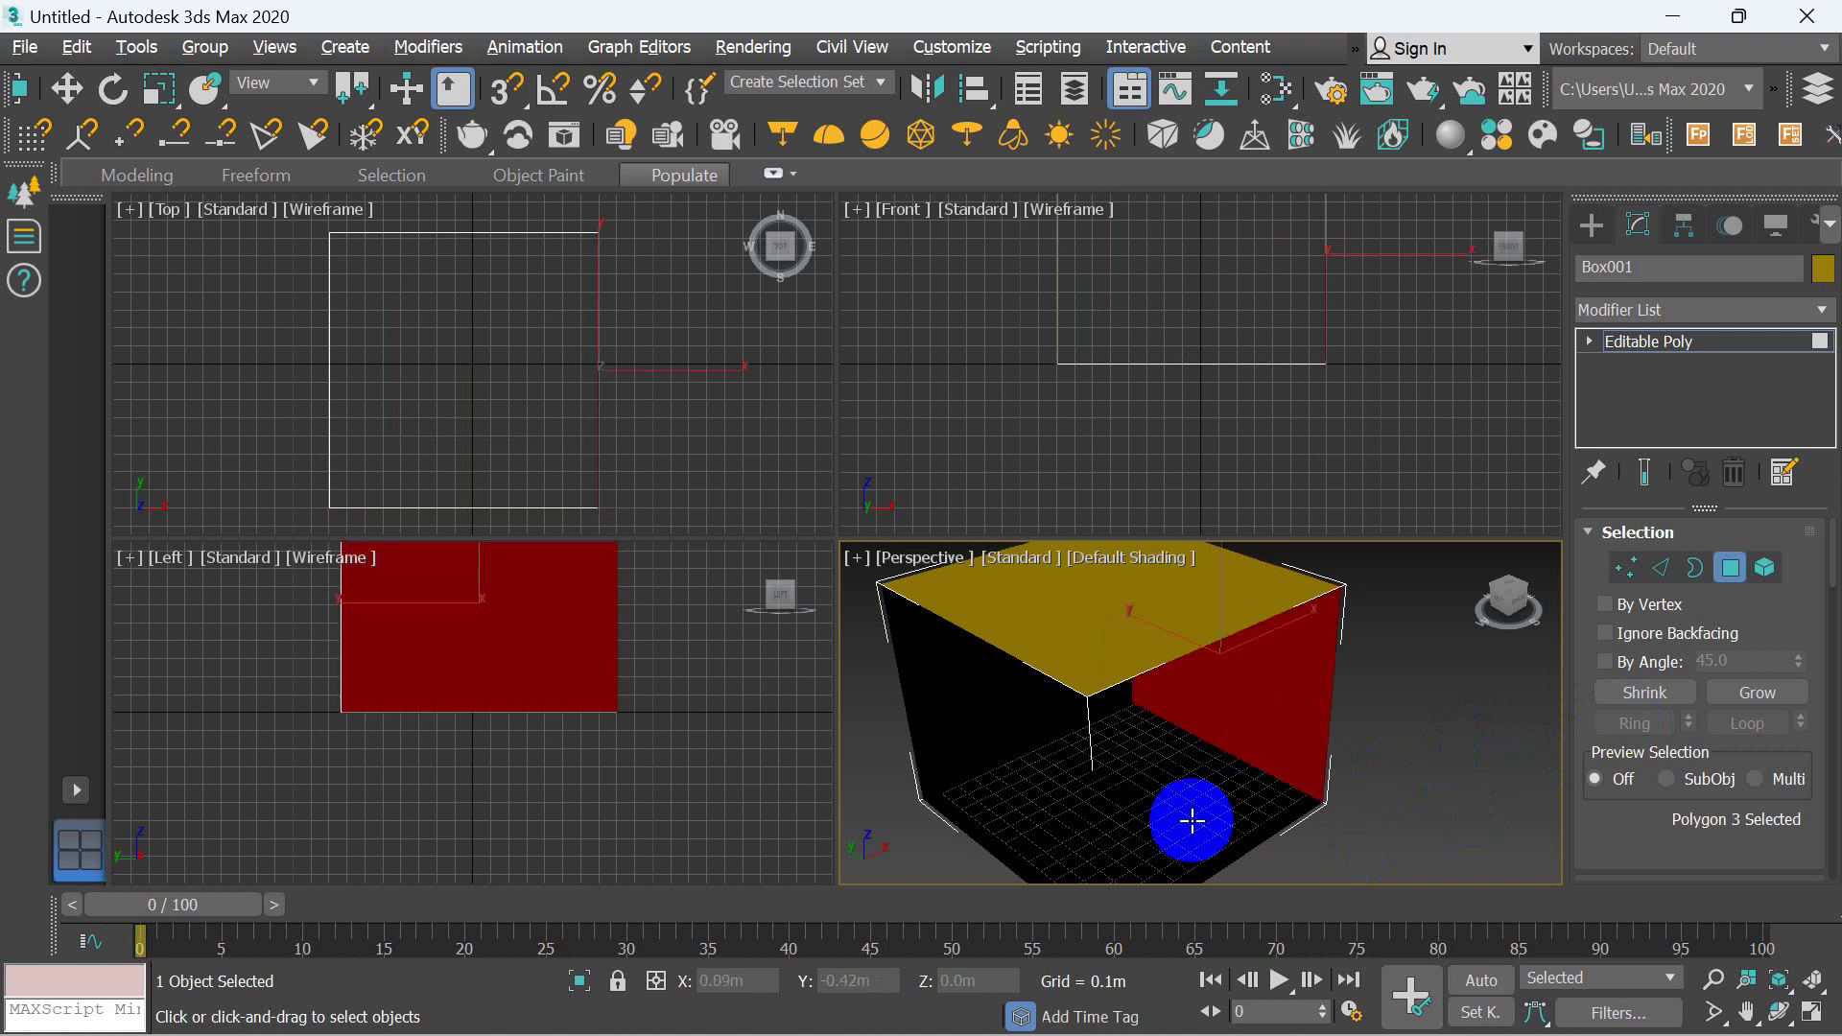
click(1156, 821)
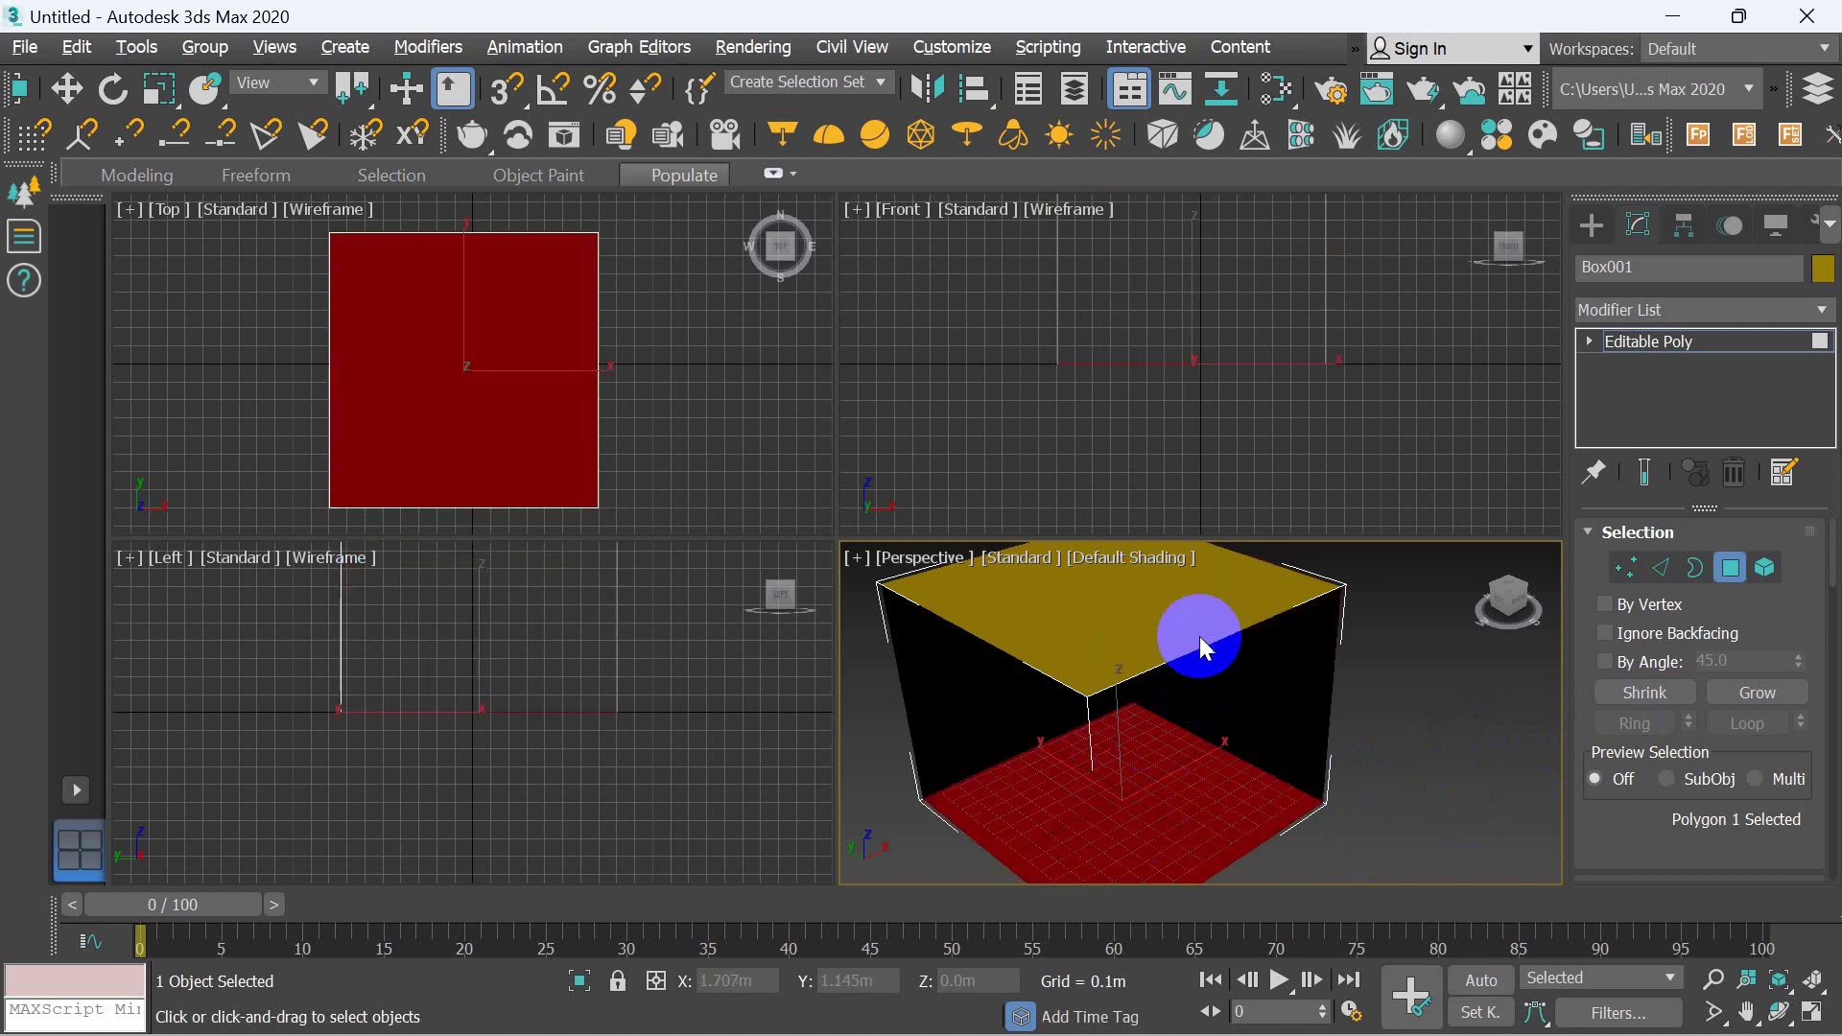
click(1764, 573)
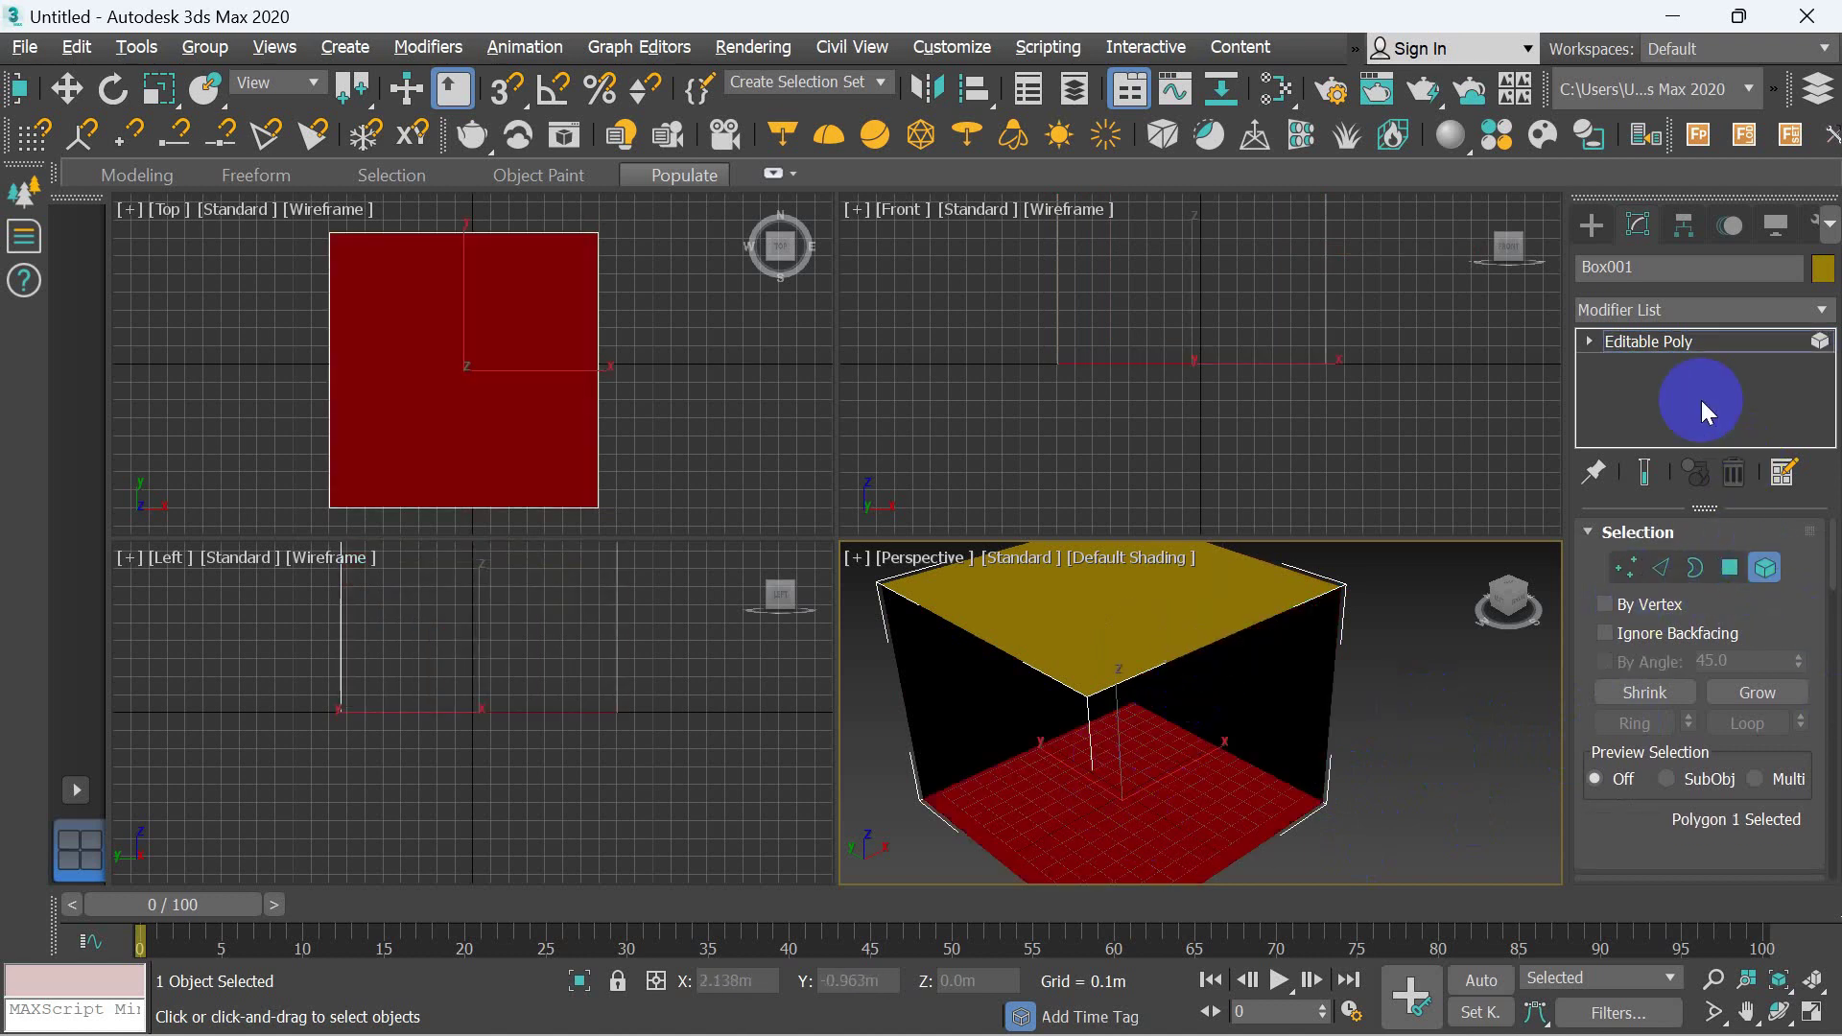
click(1655, 344)
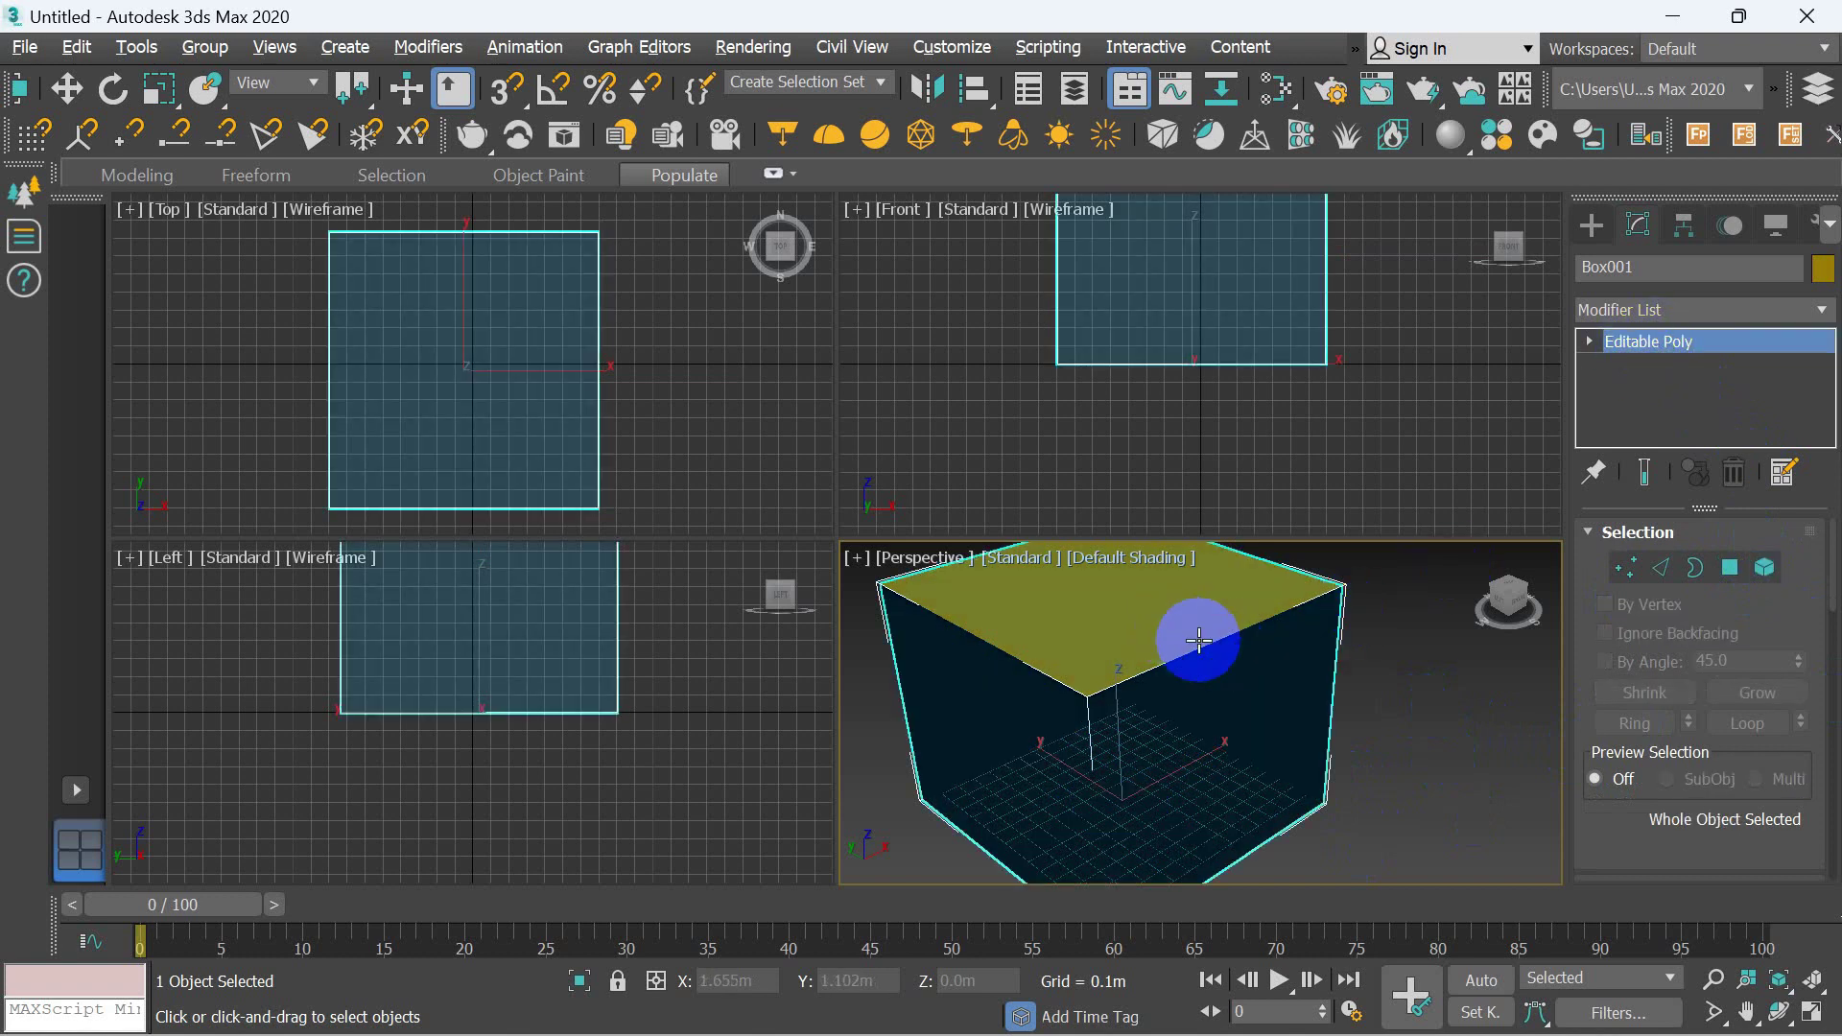
click(1745, 310)
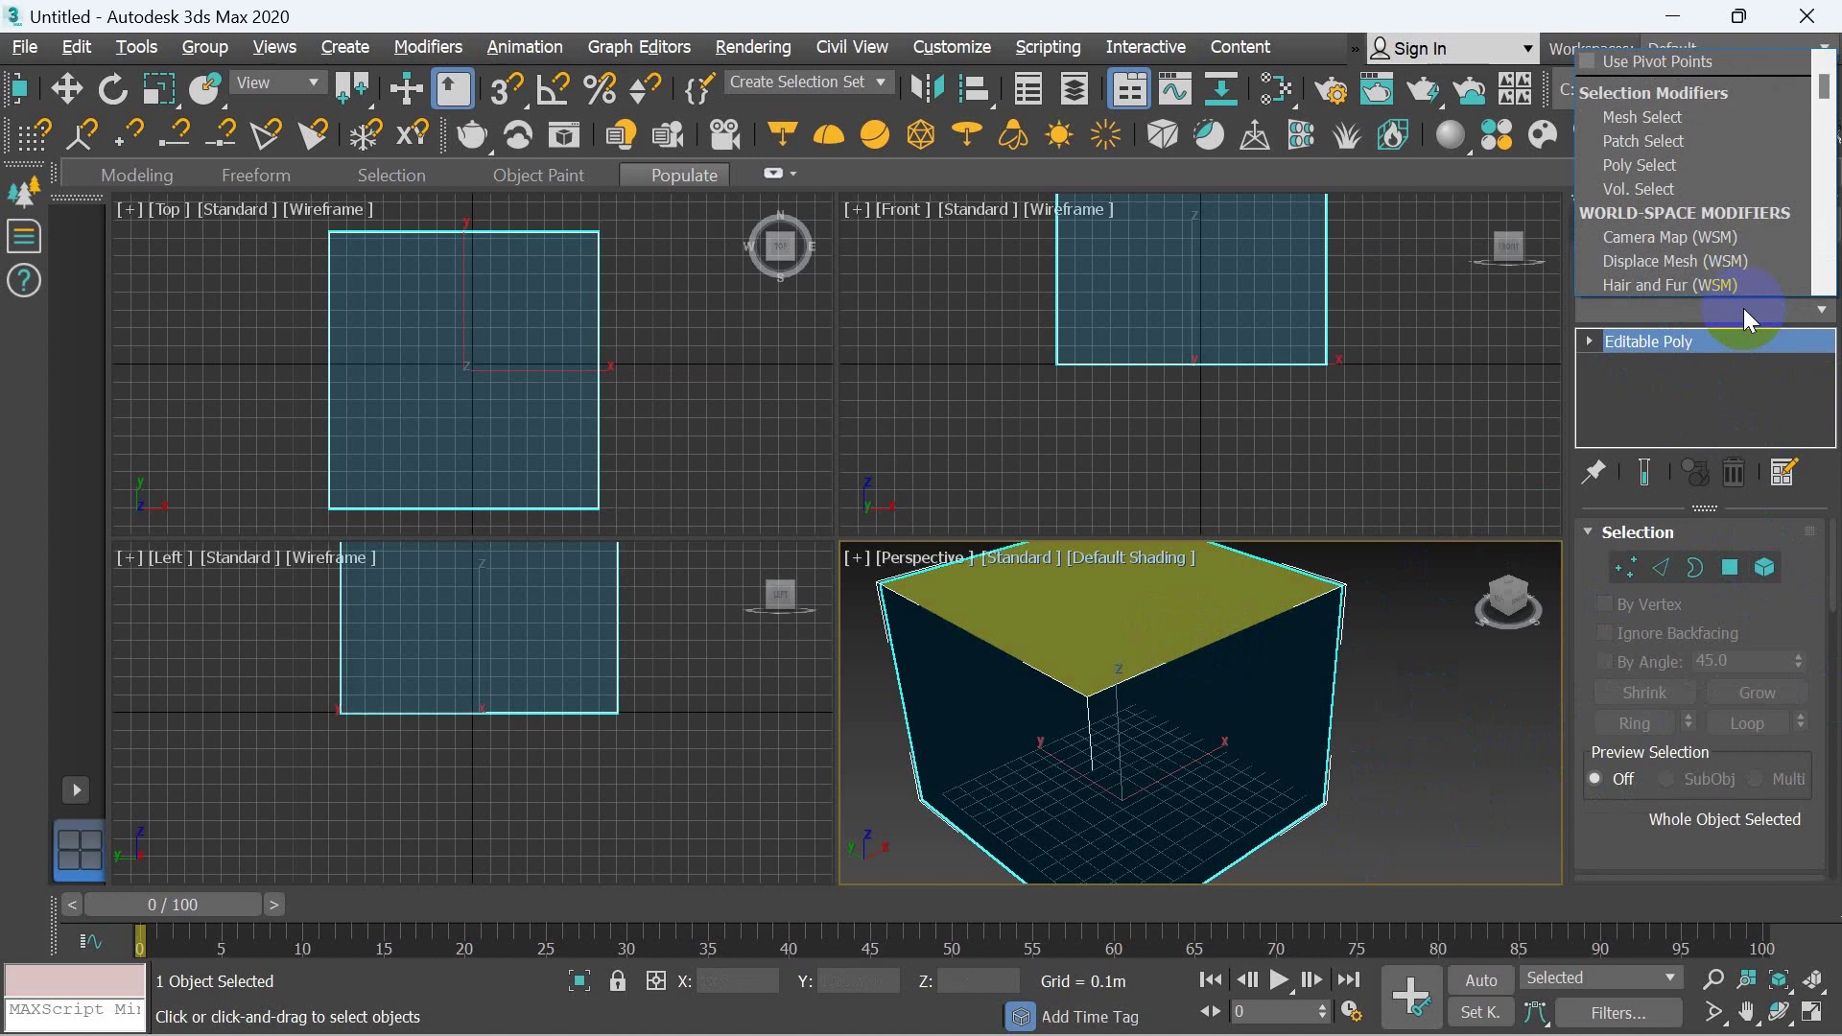
- Add a Shell modifier to the room box and try a larger inner amount
key(s)
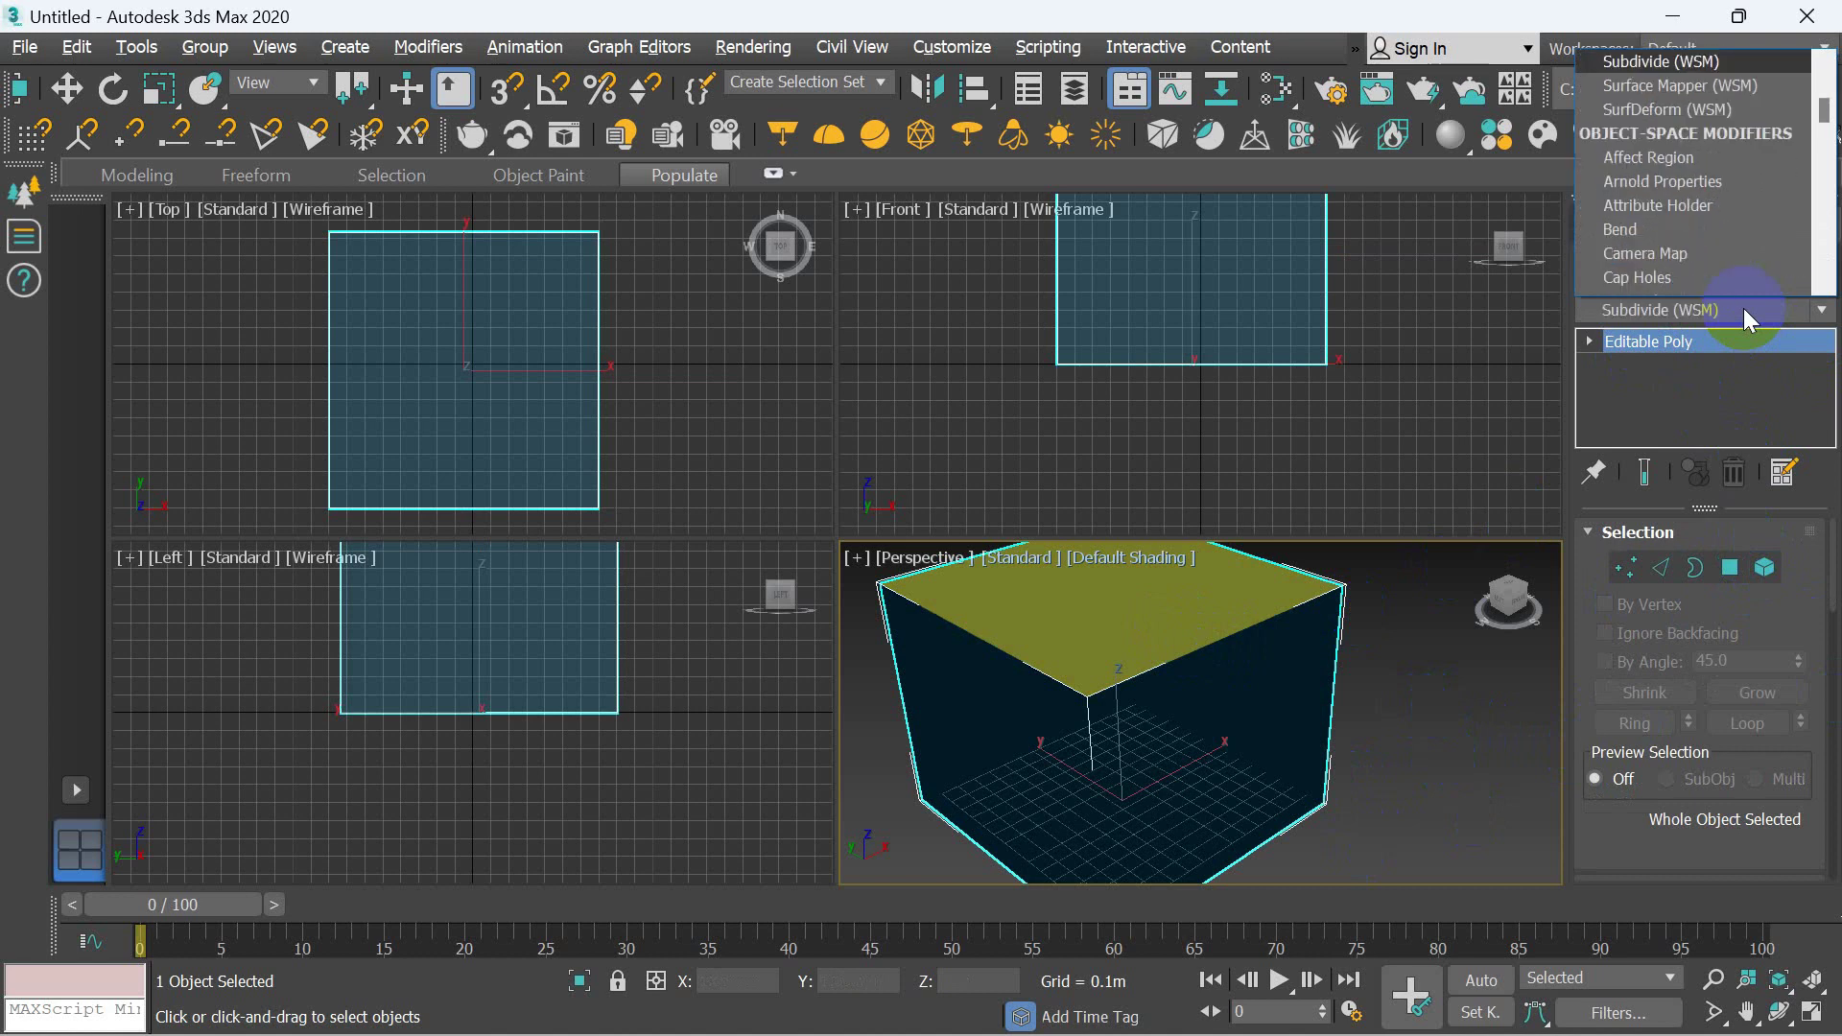
key(Down)
key(Down)
key(Down)
key(Down)
key(Down)
key(Down)
key(s)
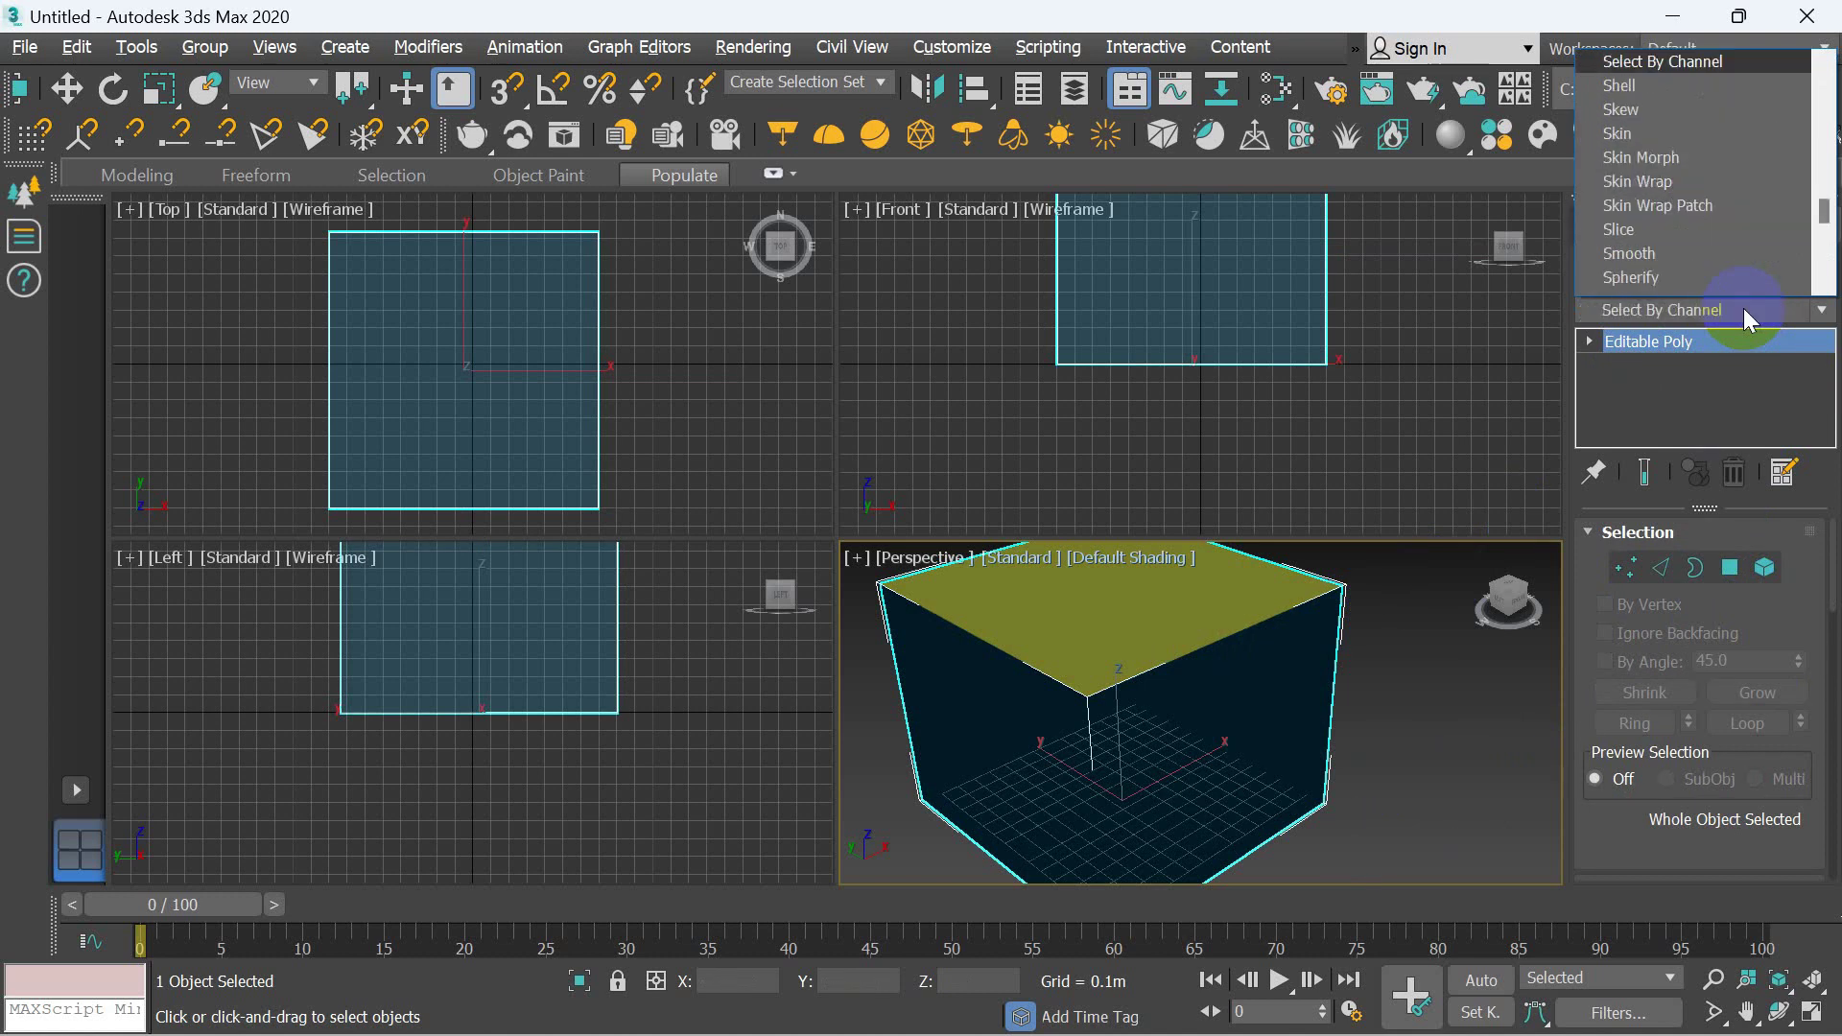
key(h)
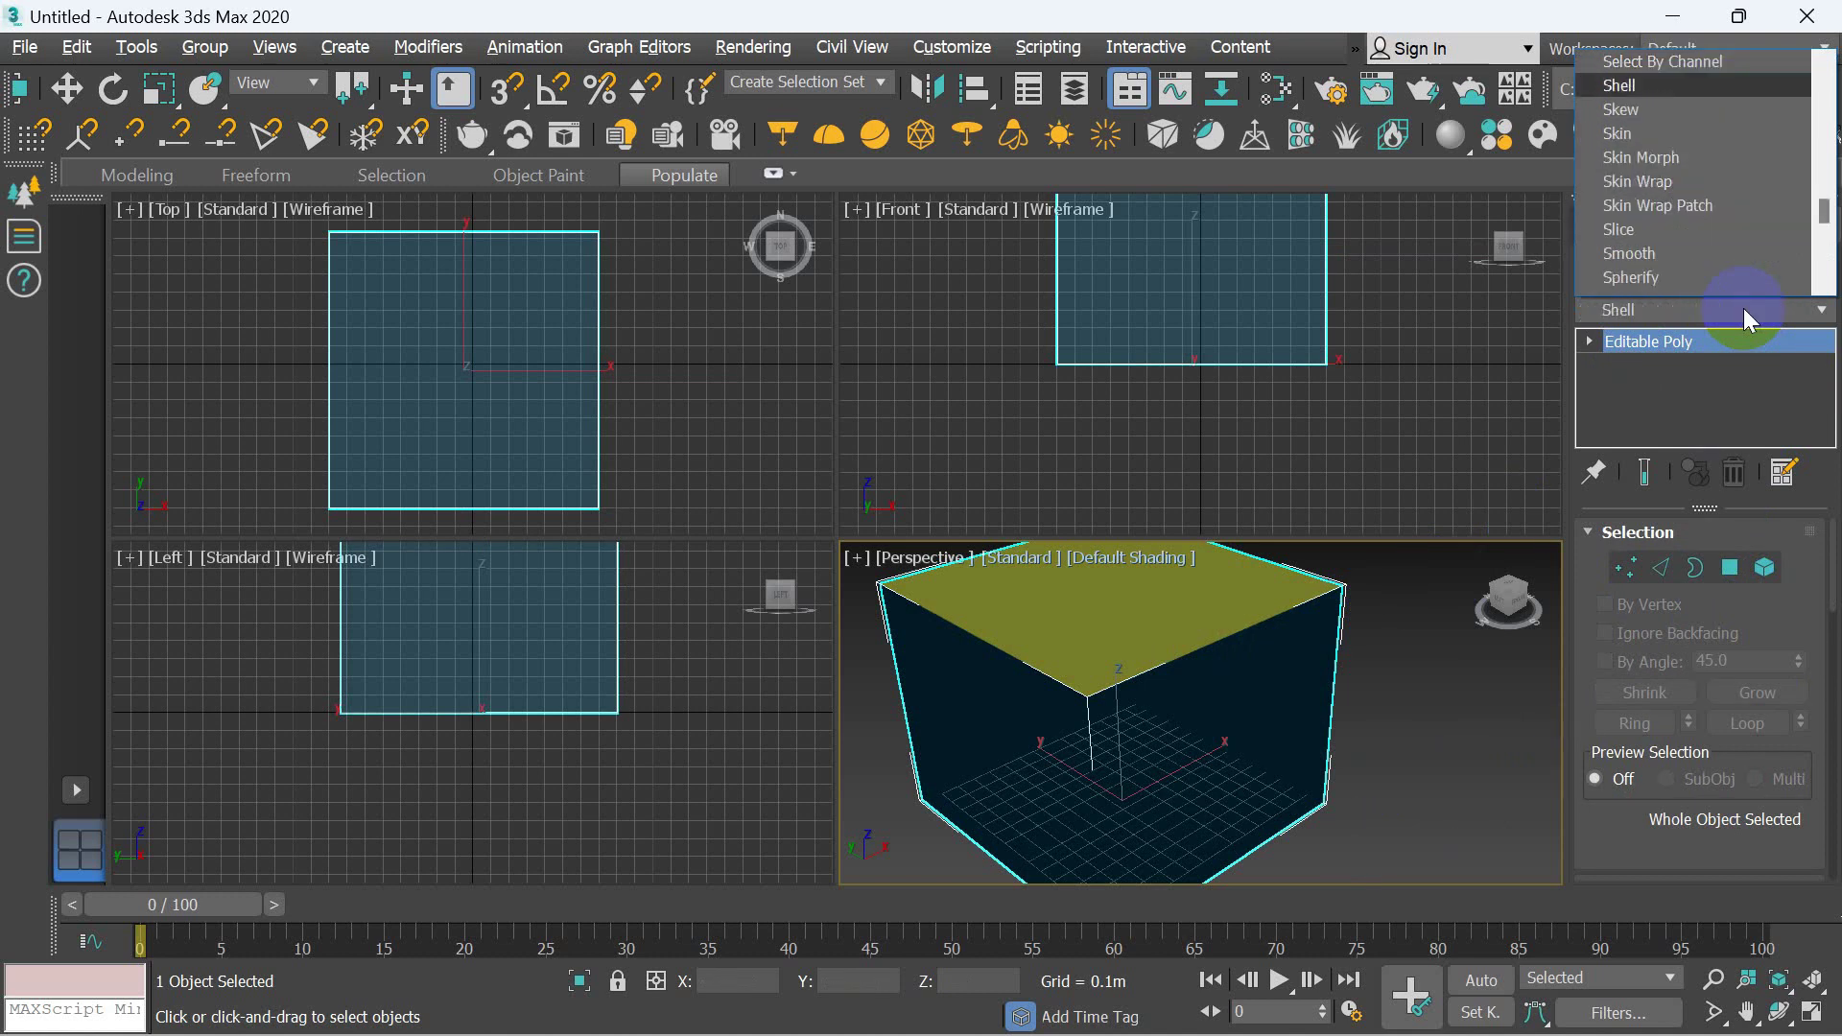
key(Return)
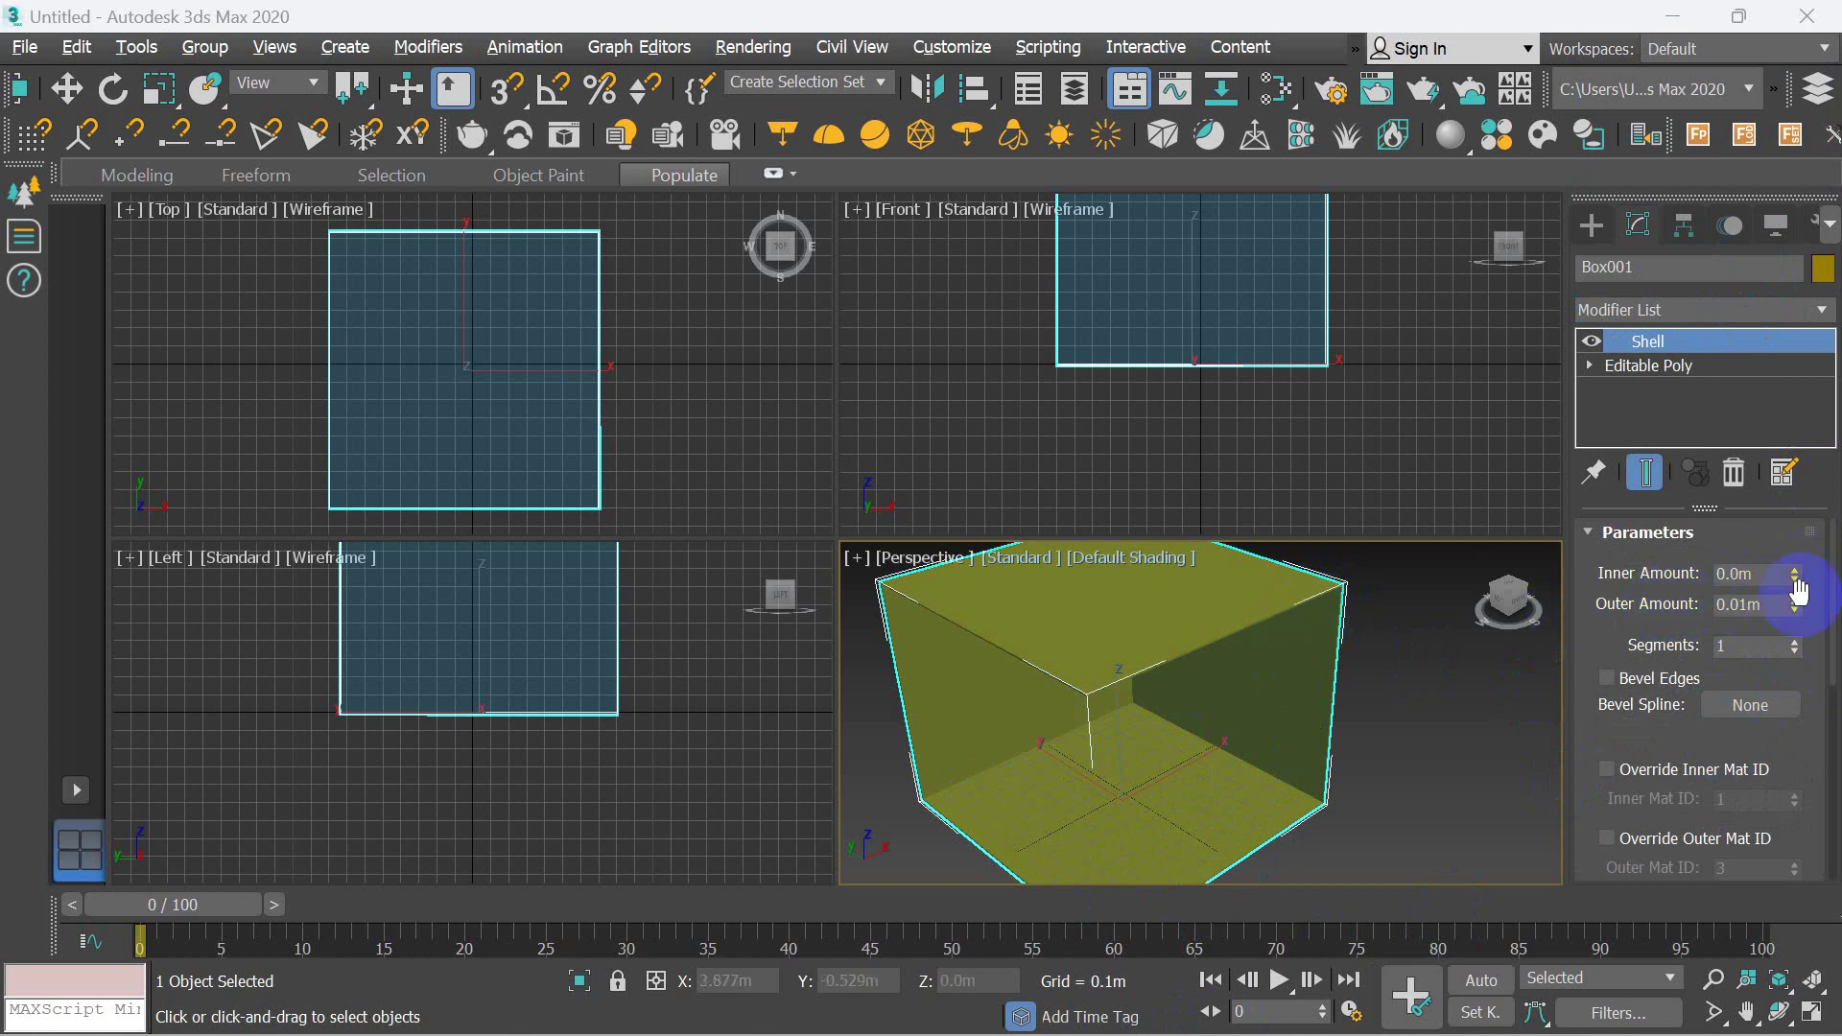
mouse_move(1796, 580)
mouse_down()
mouse_move(1759, 288)
mouse_move(1761, 89)
mouse_up()
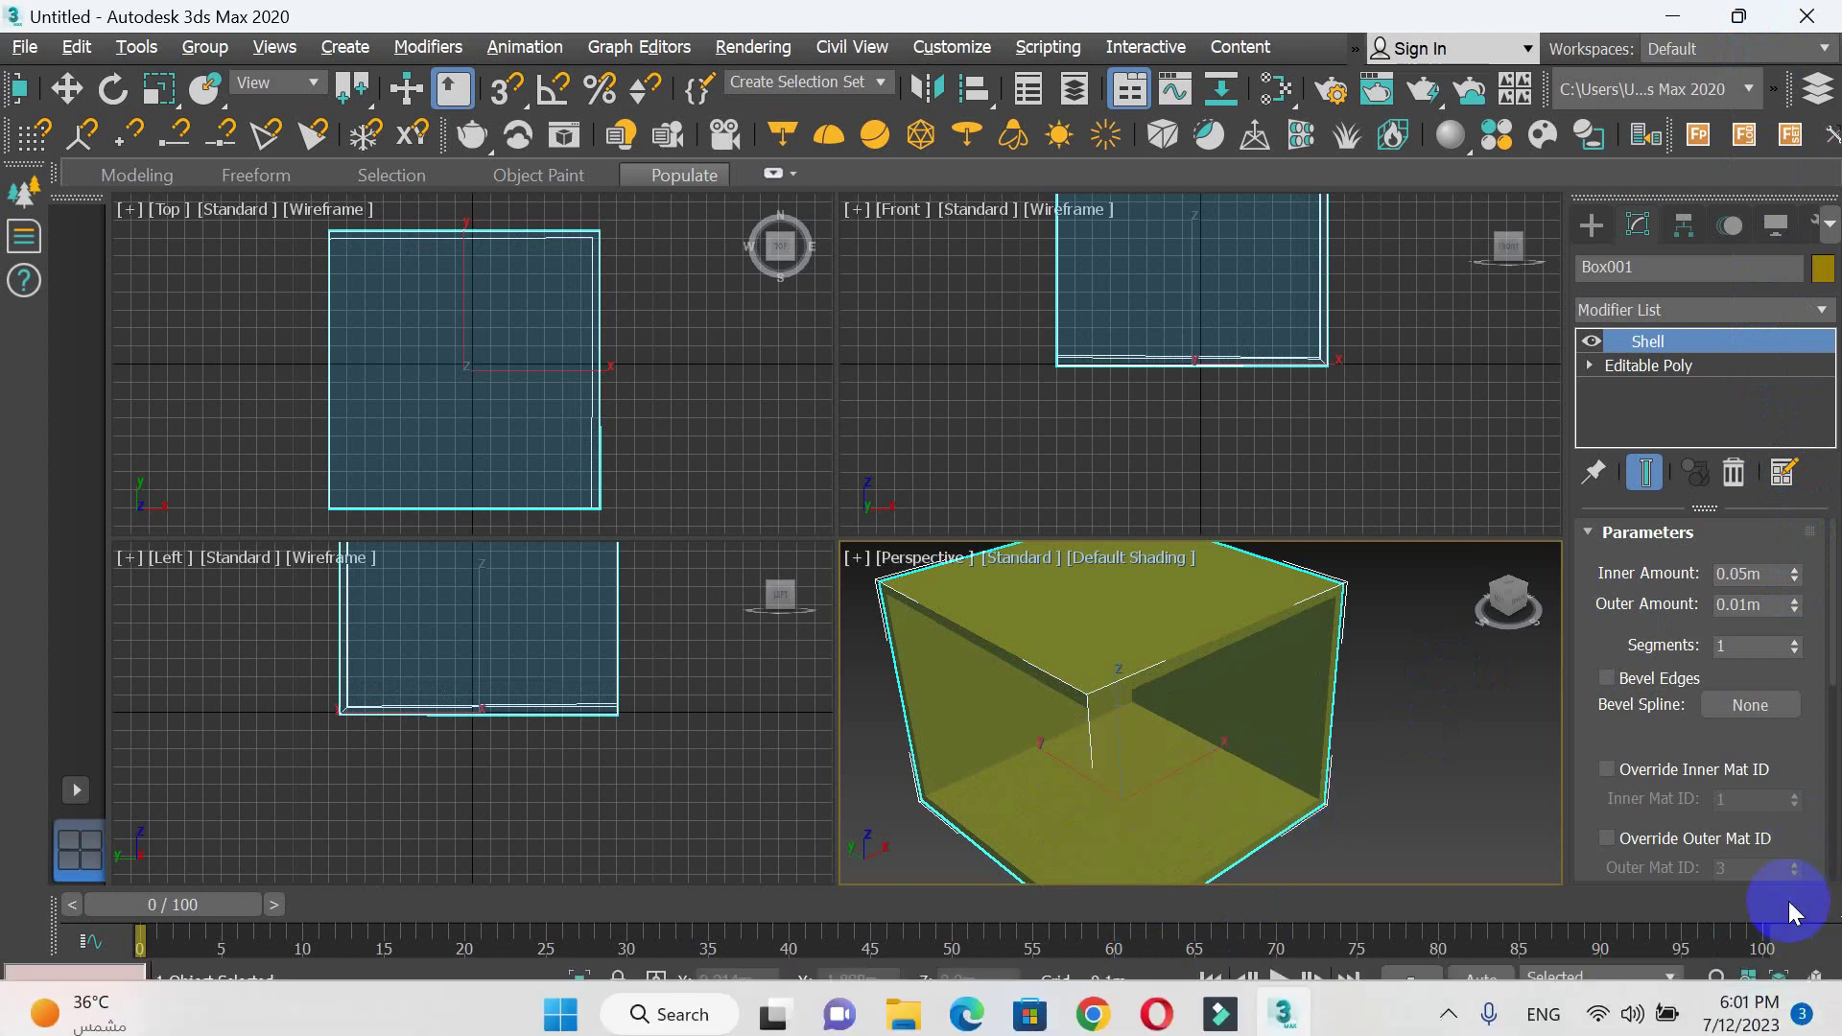
- Restore the Shell inner amount to 0.0m and orbit and pan toward the room corner
click(1778, 1015)
drag(1081, 700, 1081, 679)
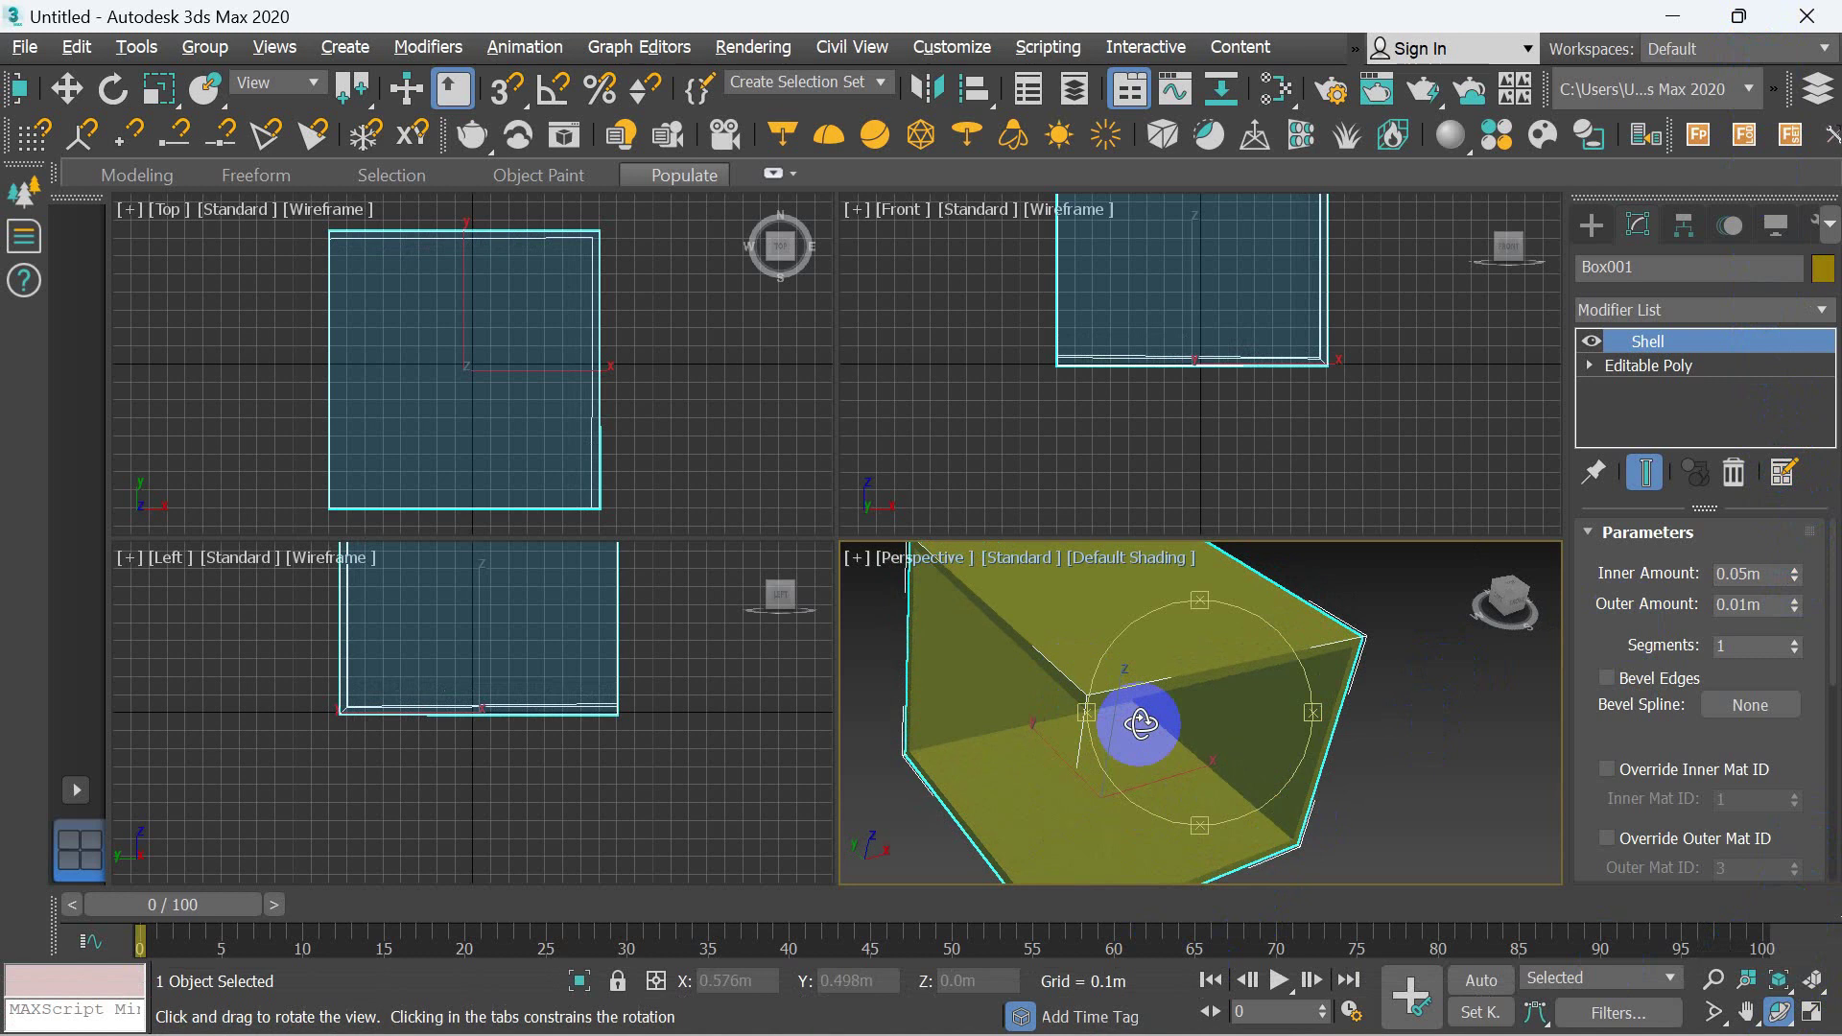
key(ctrl+z)
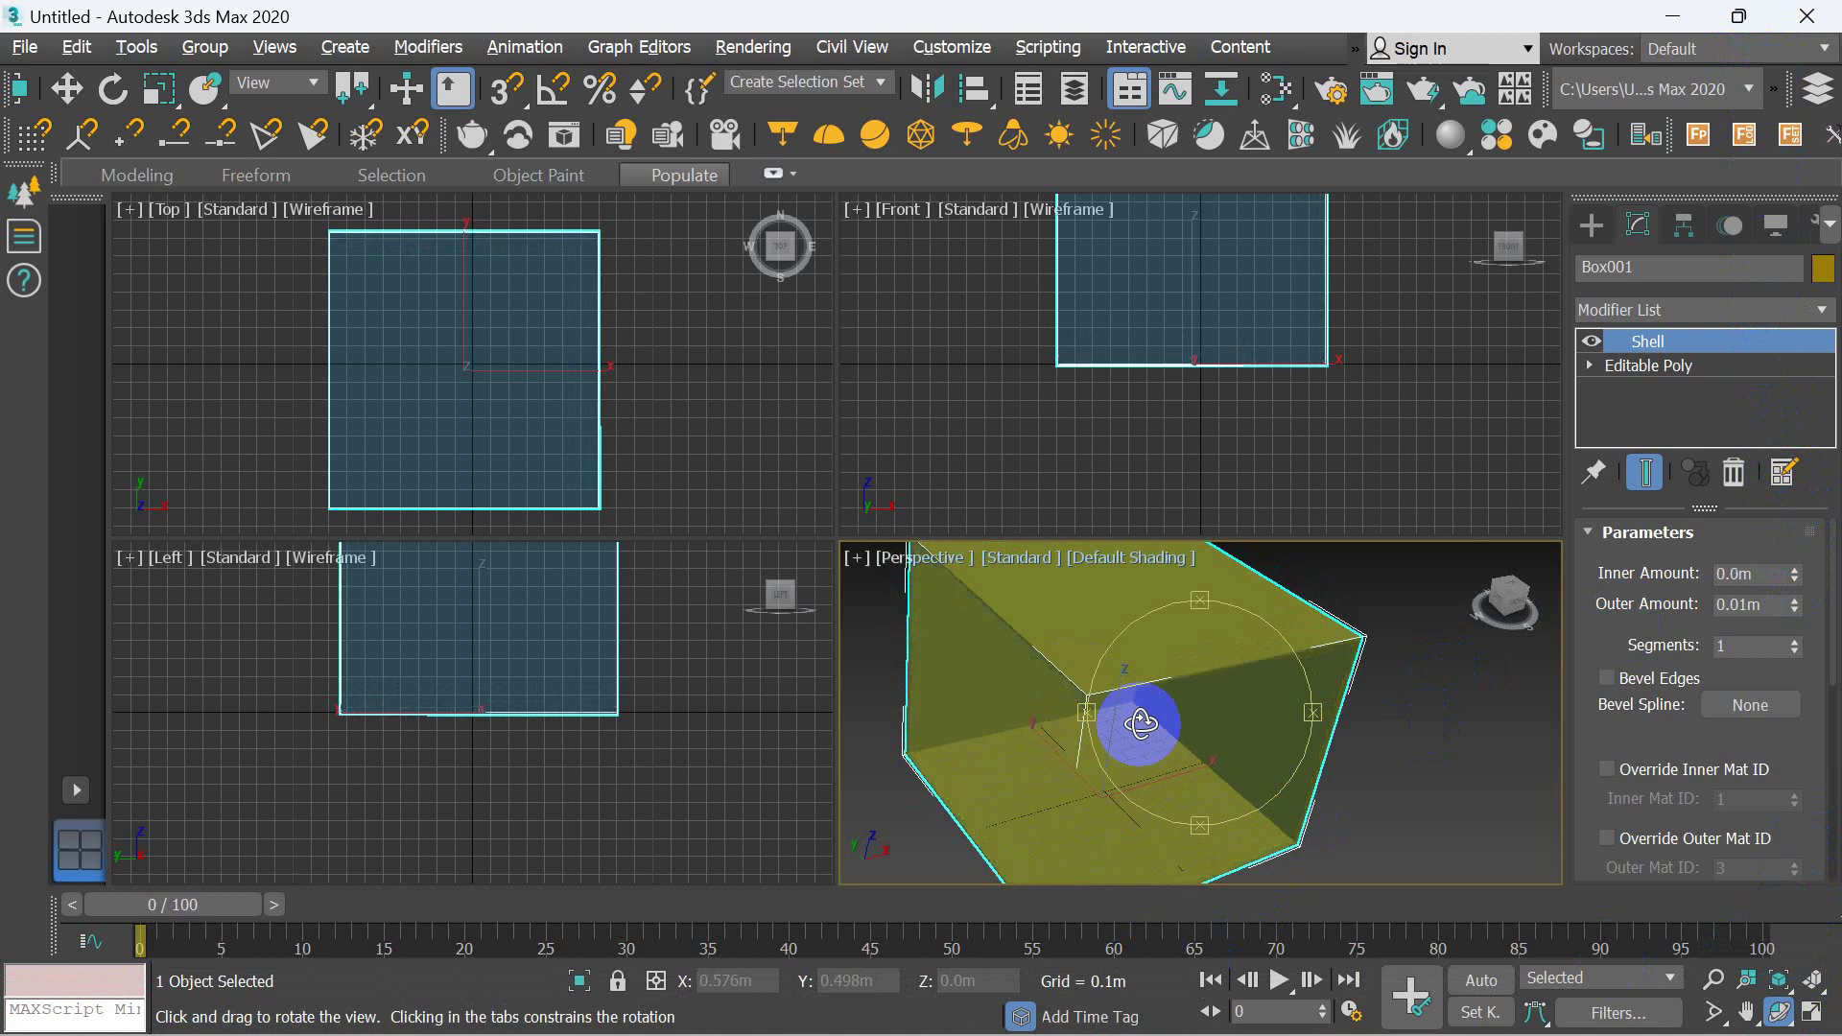
mouse_move(1074, 678)
mouse_down()
mouse_move(1071, 710)
mouse_move(1139, 691)
mouse_move(1151, 659)
mouse_move(1027, 670)
mouse_move(1314, 724)
mouse_up()
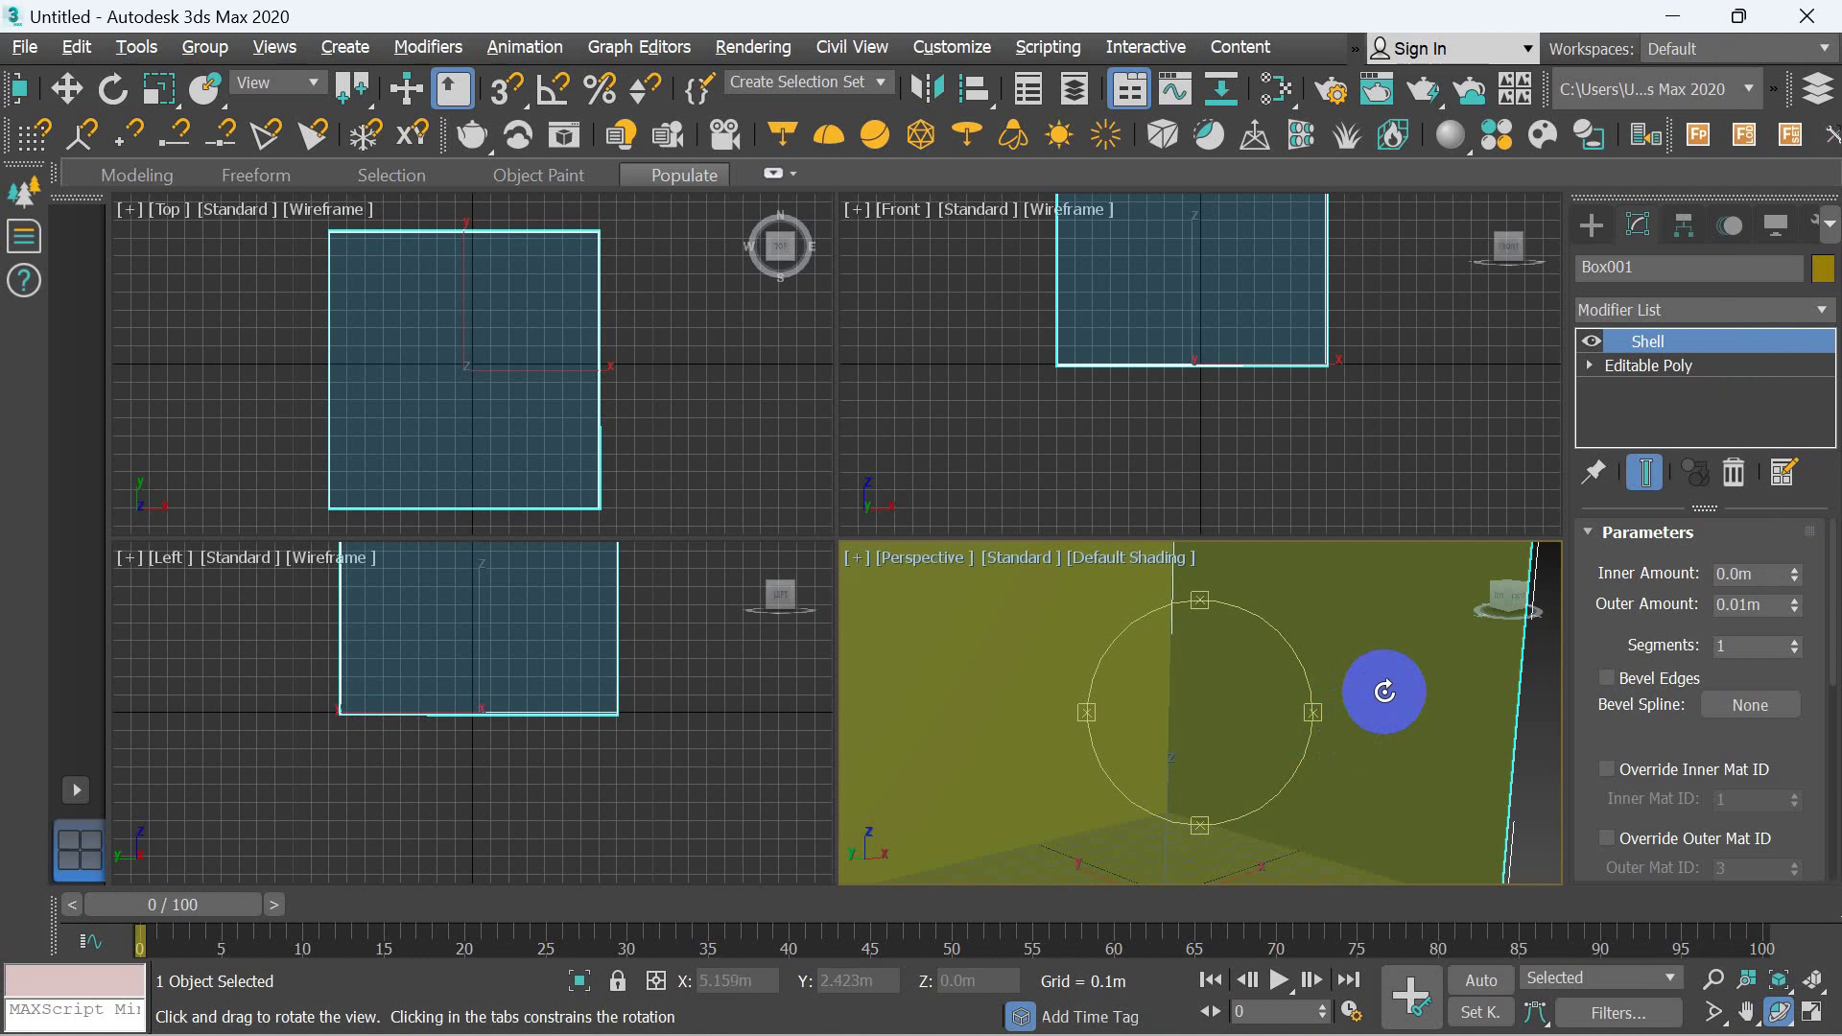
click(1746, 1012)
mouse_move(1357, 671)
mouse_down()
mouse_move(1453, 691)
mouse_move(1436, 694)
mouse_up()
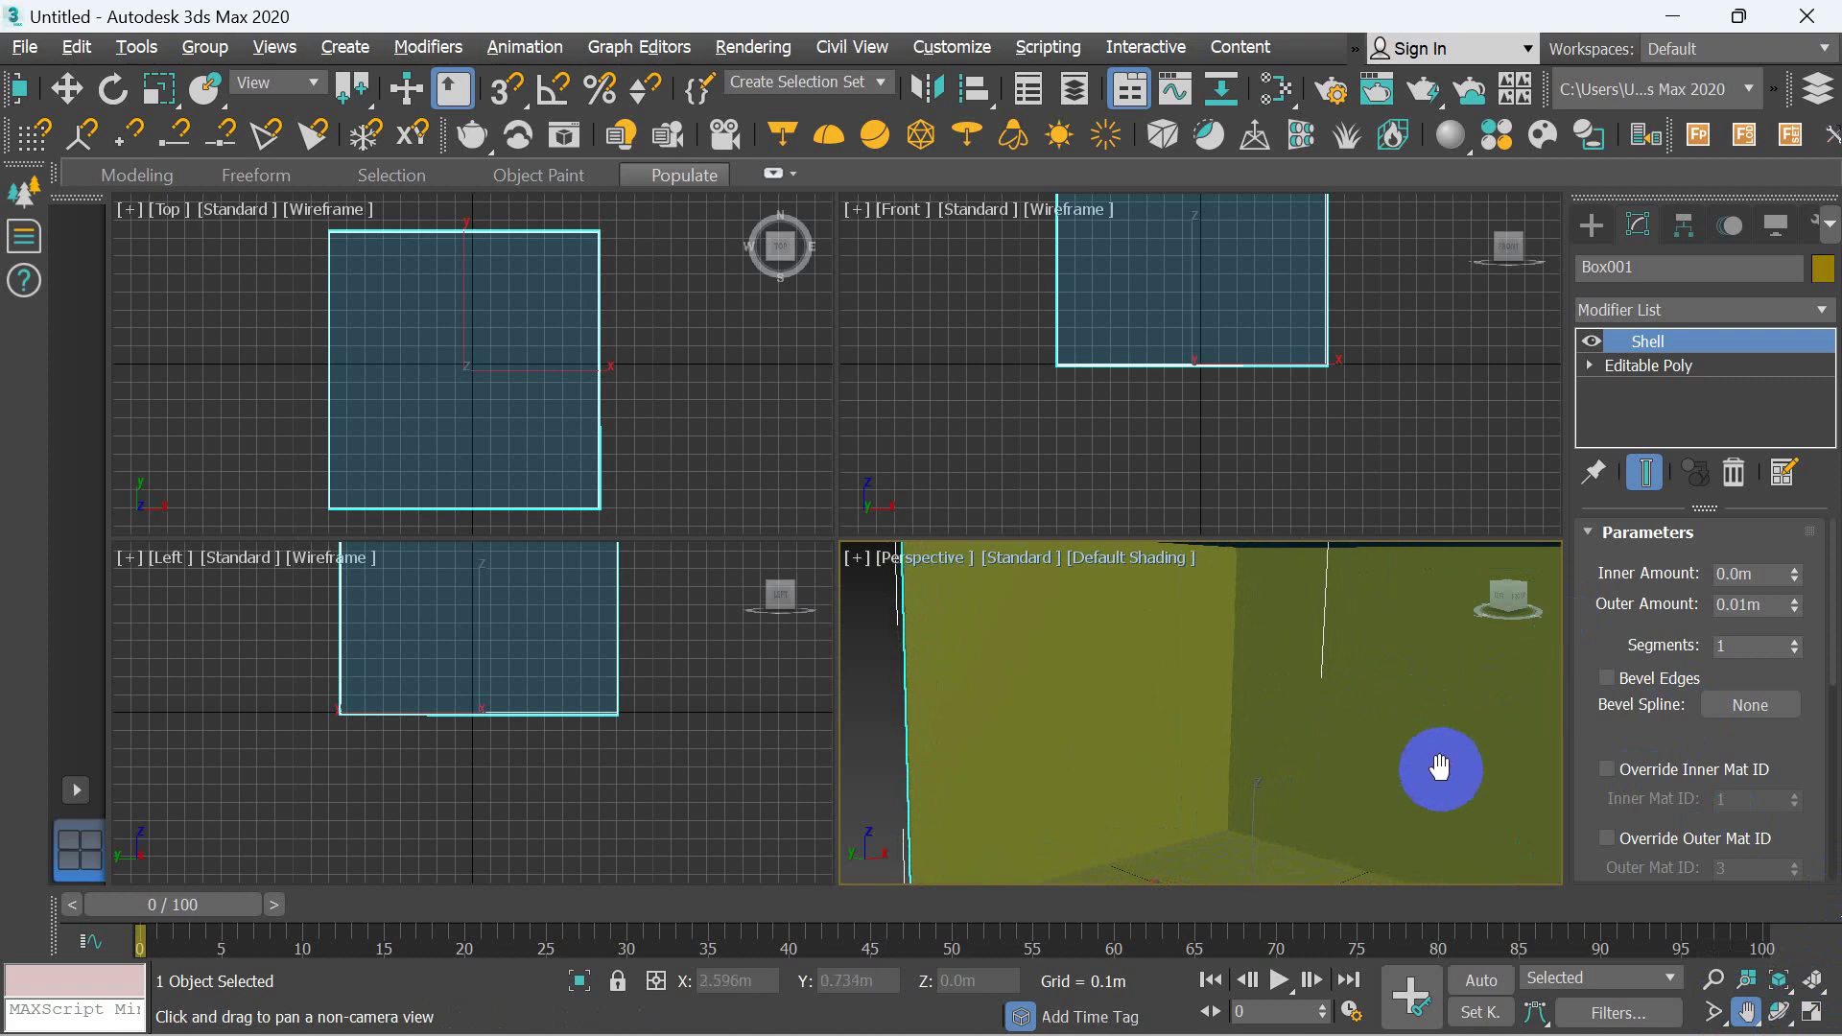
- Draw a small box, Box002, on the room floor and turn on AutoGrid
click(1592, 224)
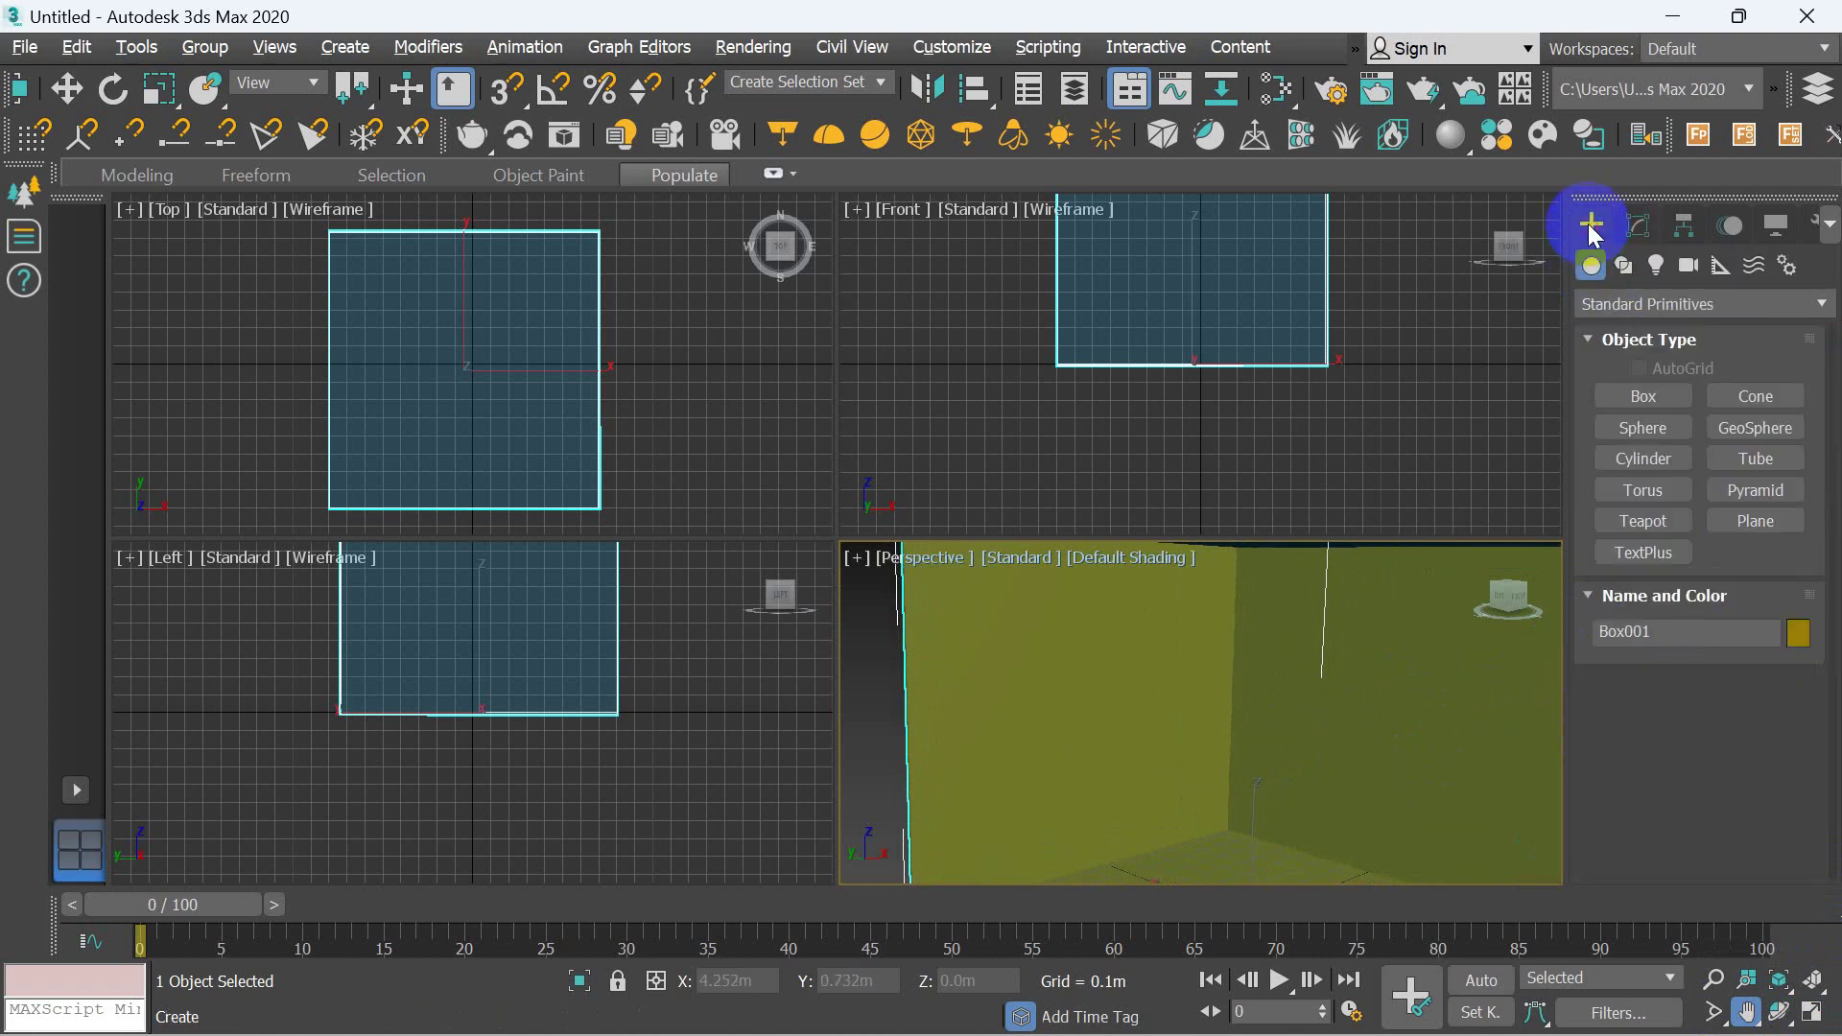
click(1642, 395)
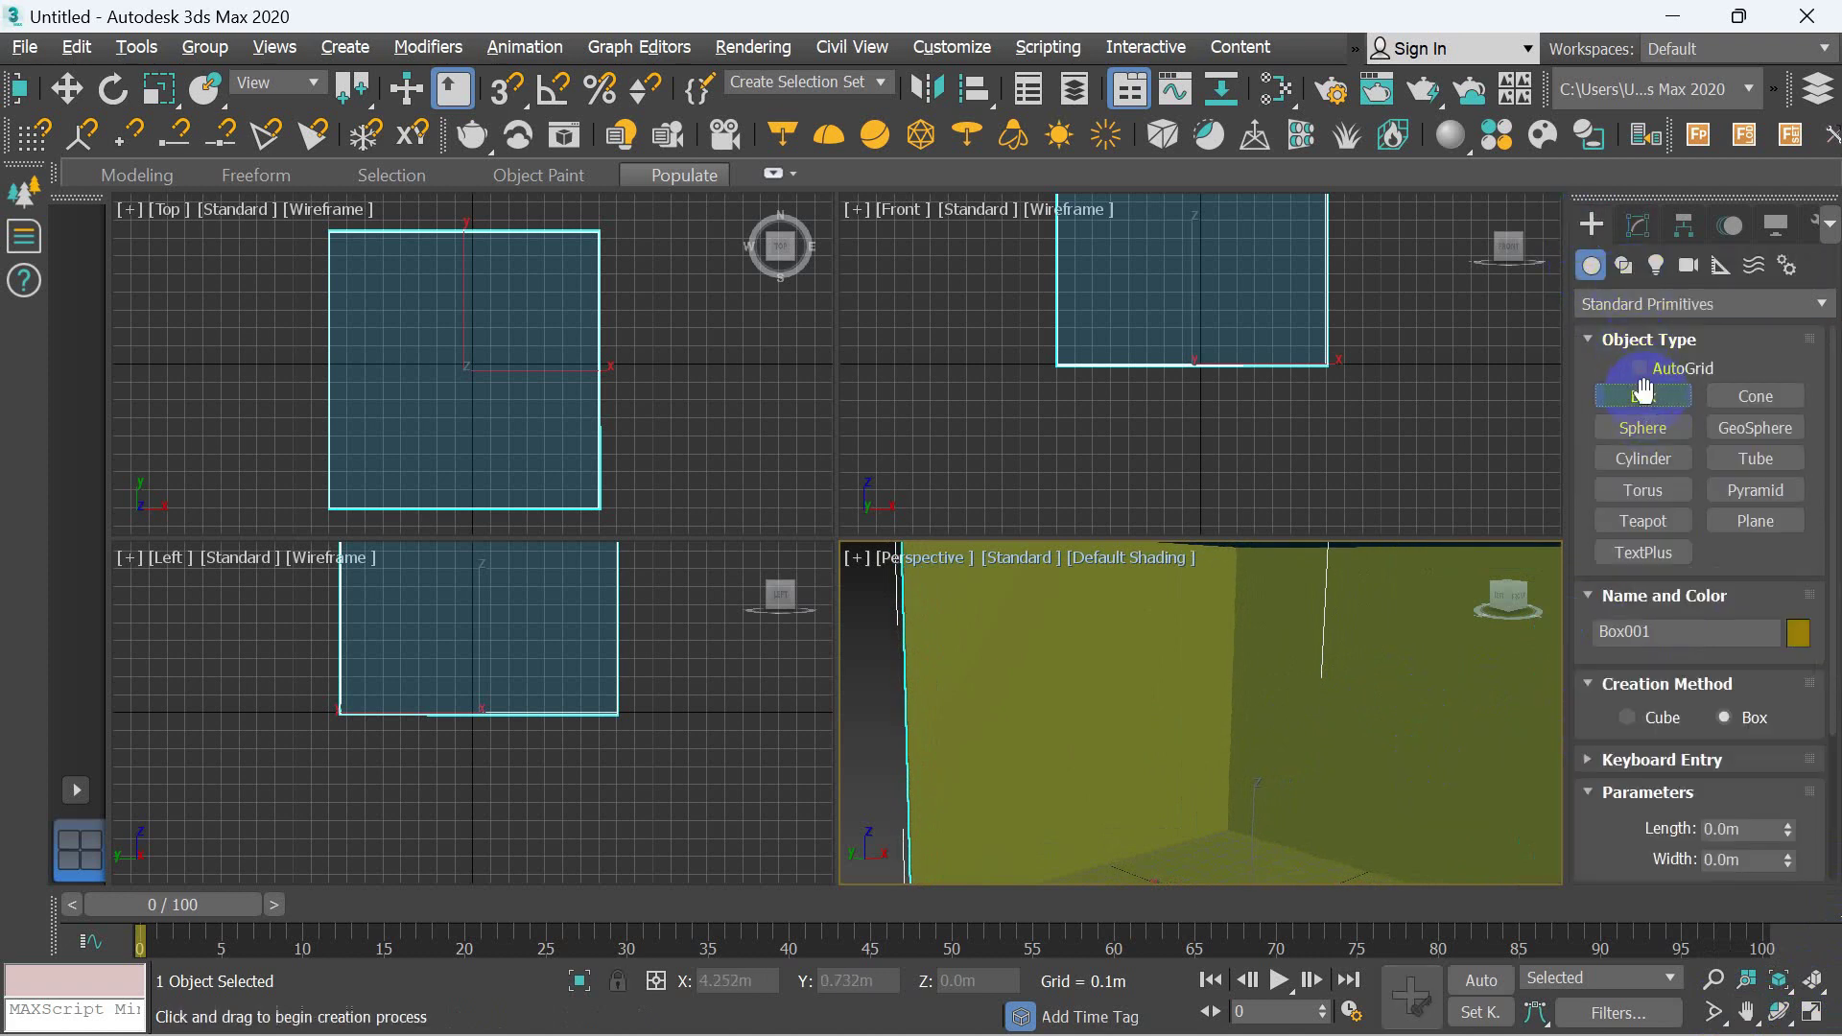
drag(1232, 842, 1236, 871)
click(1238, 849)
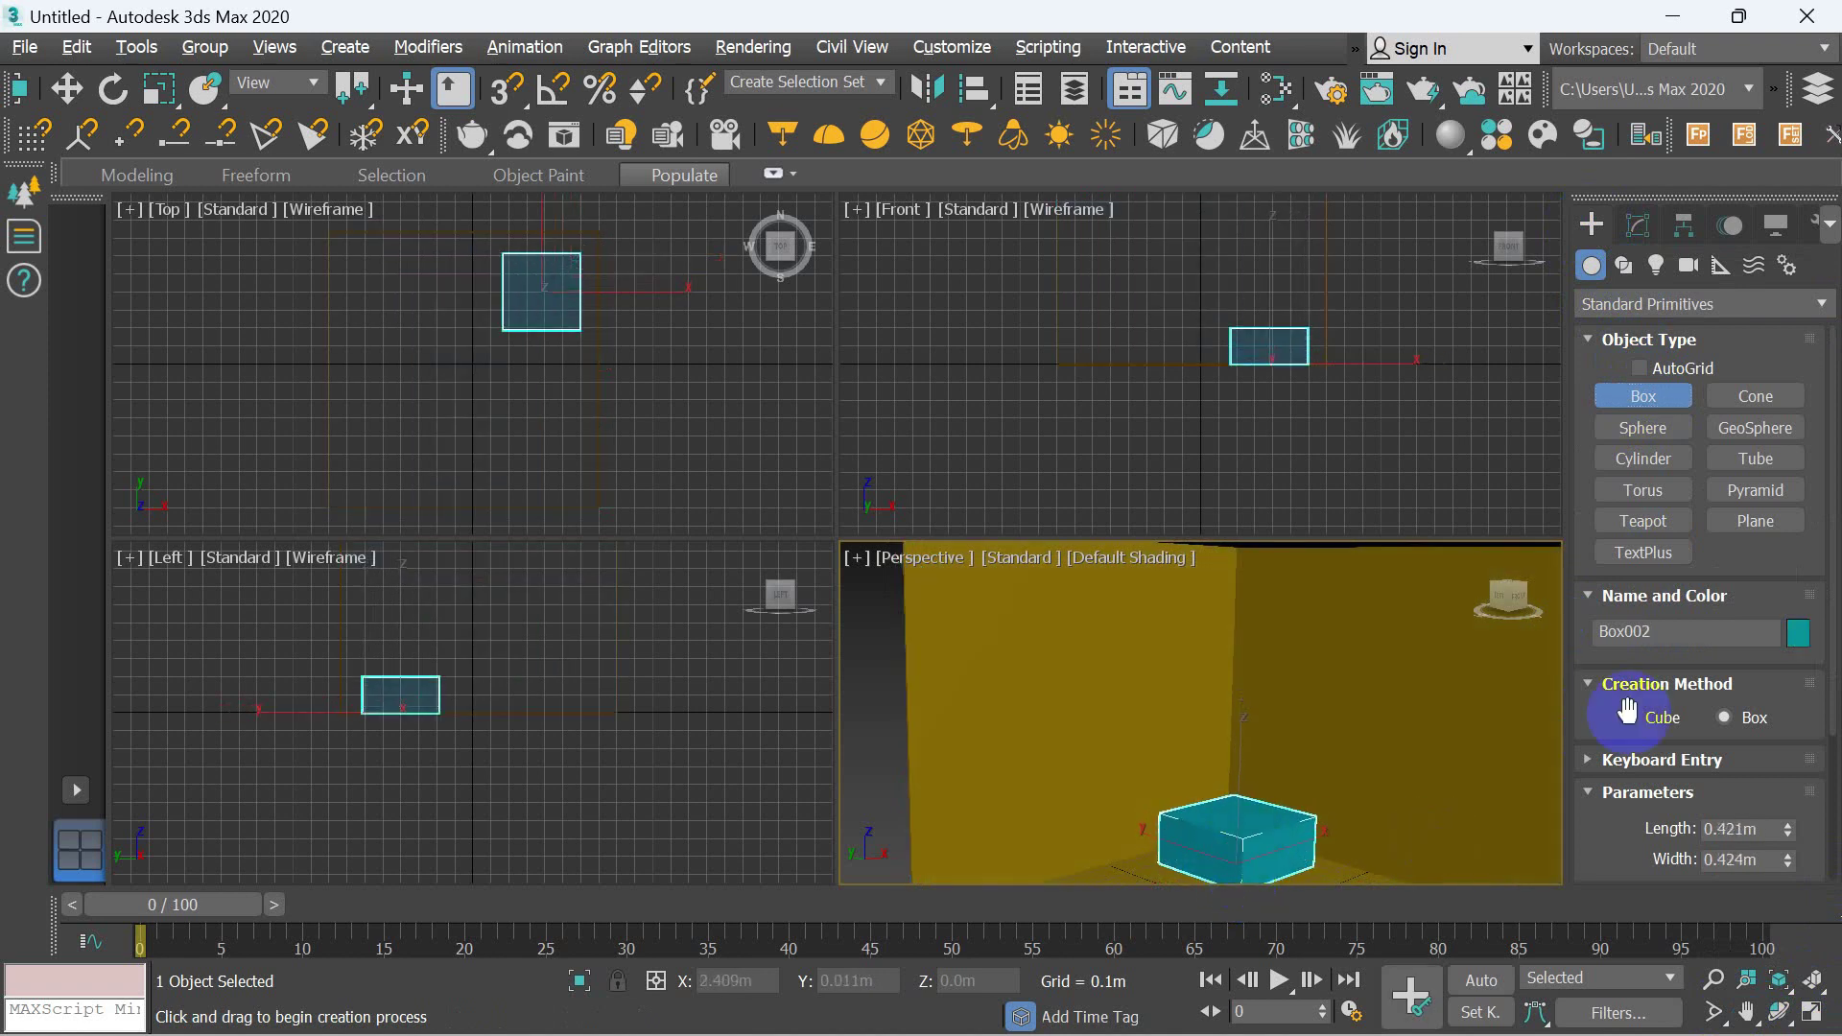
click(1639, 368)
click(1679, 557)
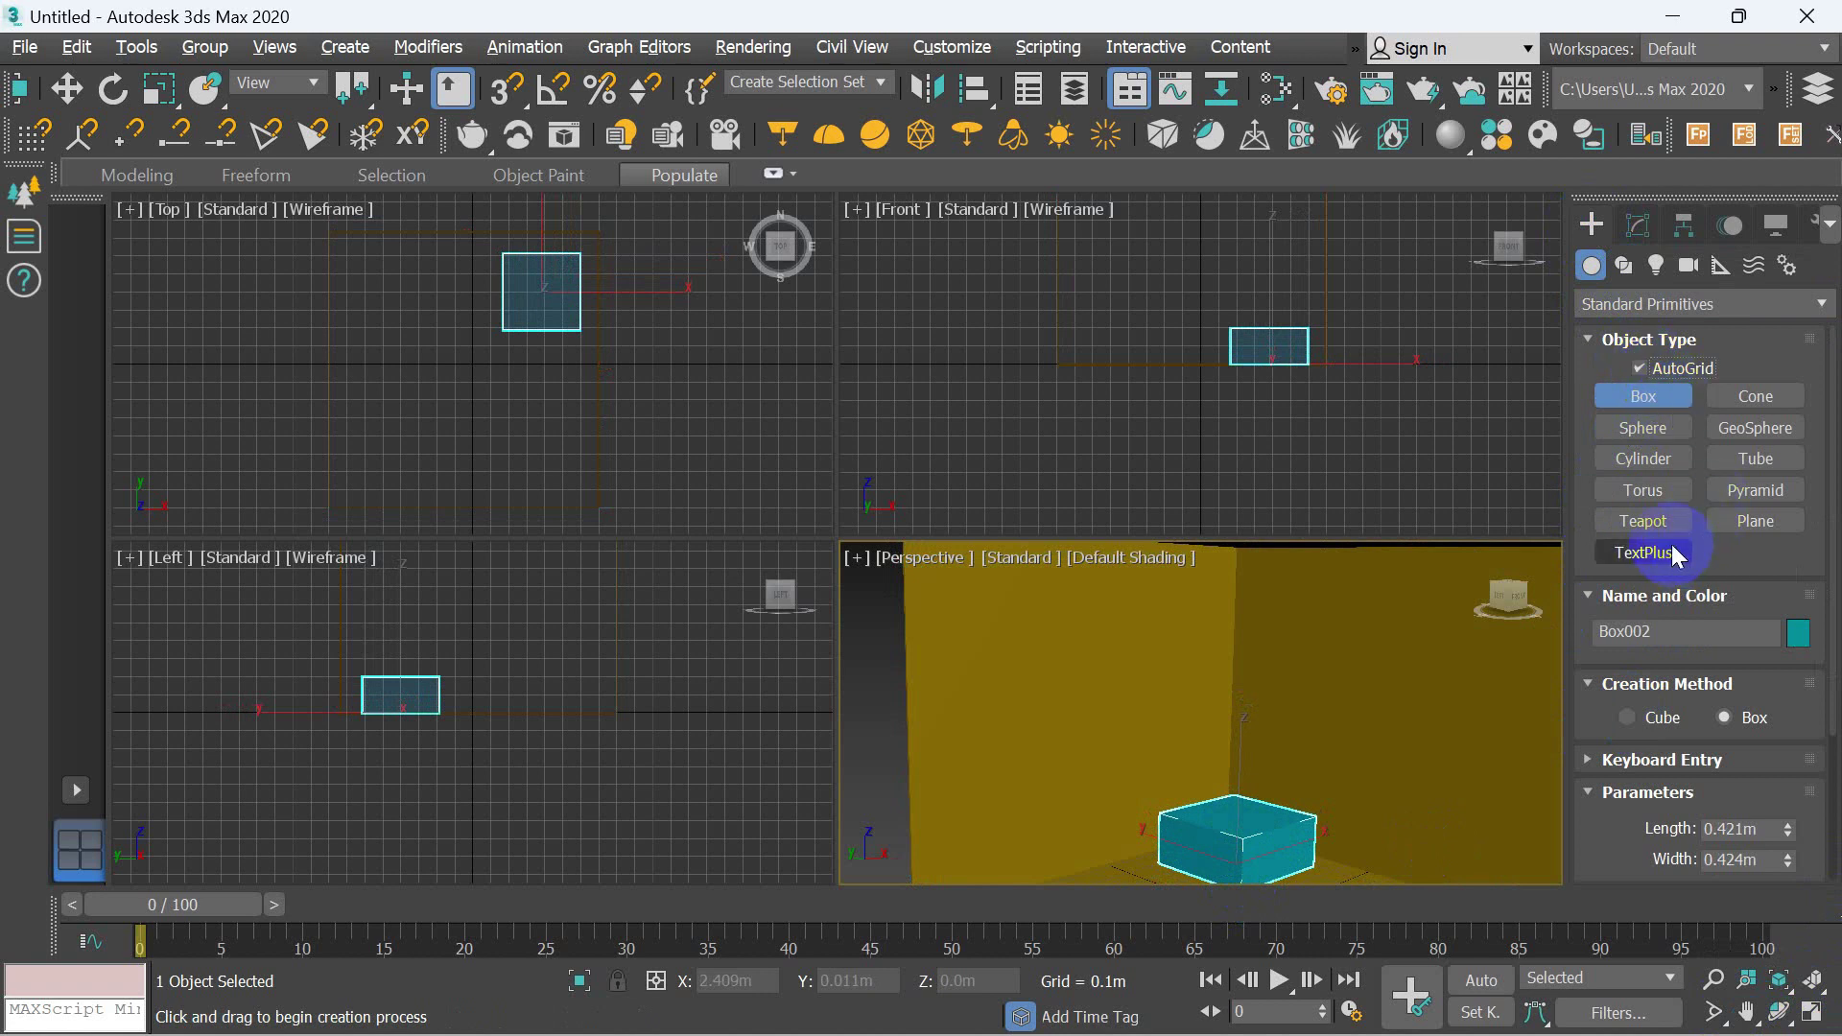
click(1643, 521)
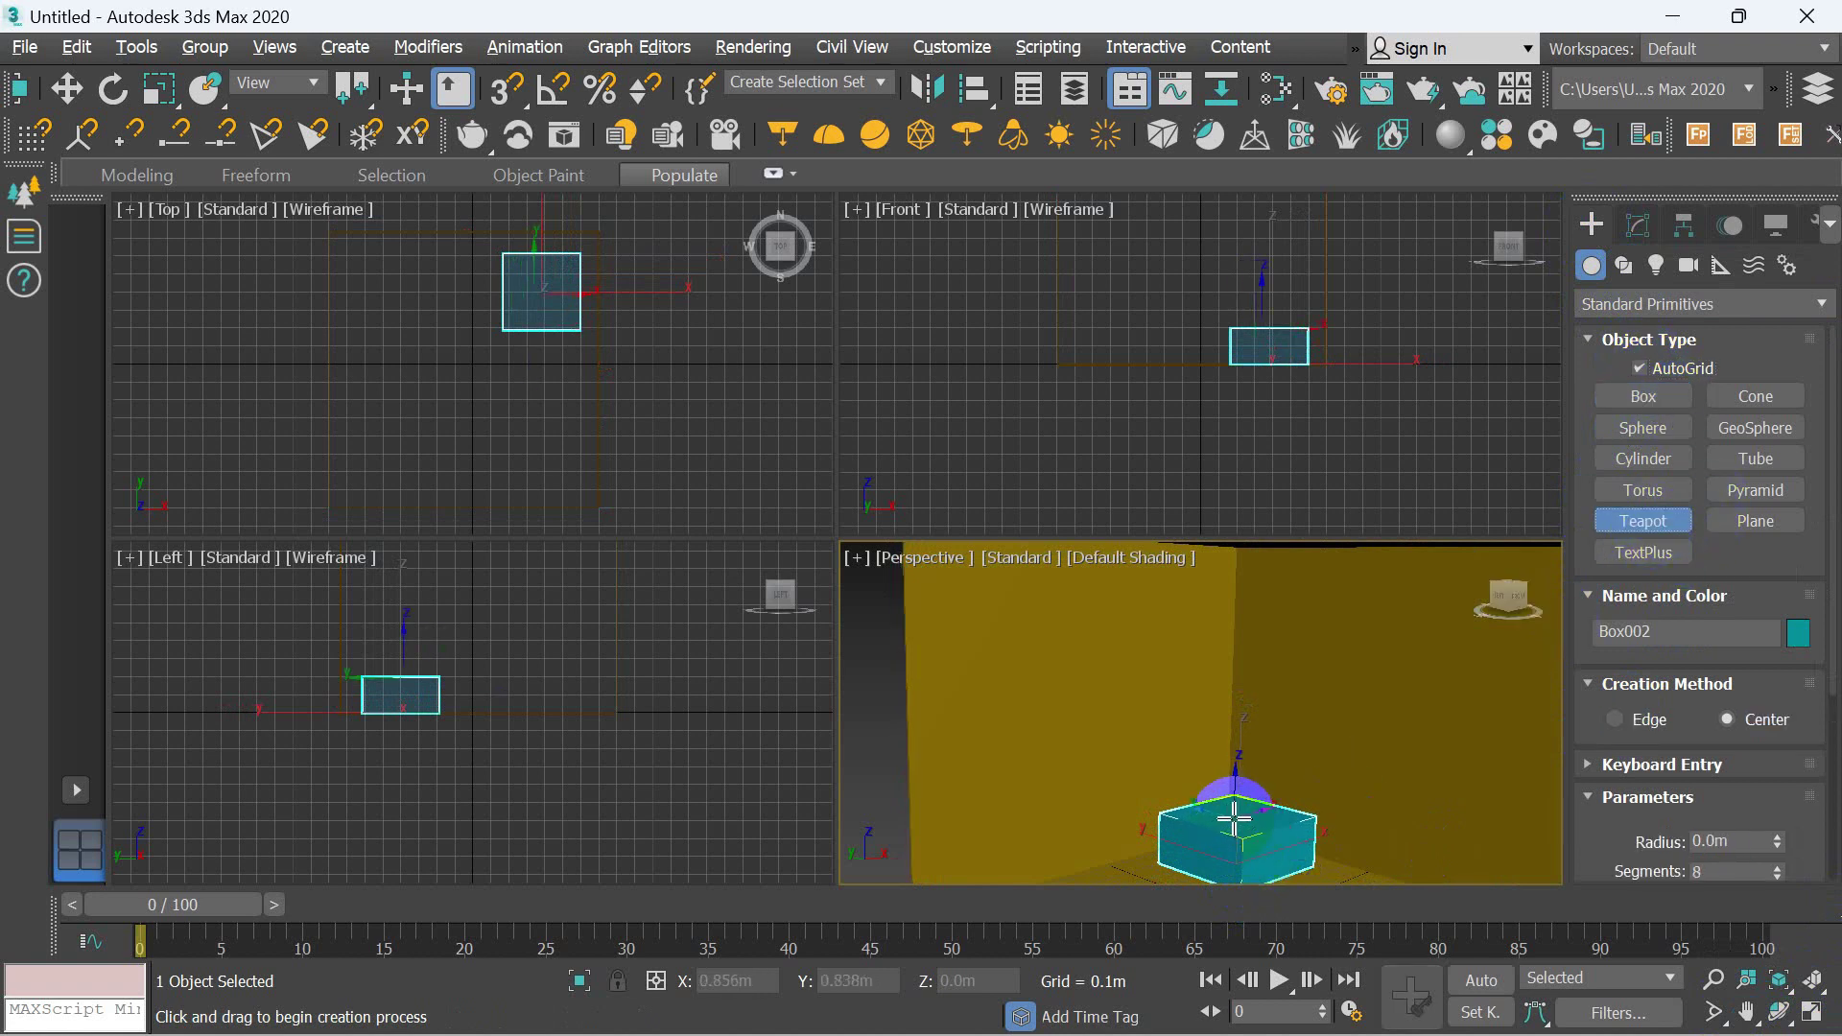
- Create Teapot001 on the small box's top surface using AutoGrid
drag(1235, 818, 1261, 801)
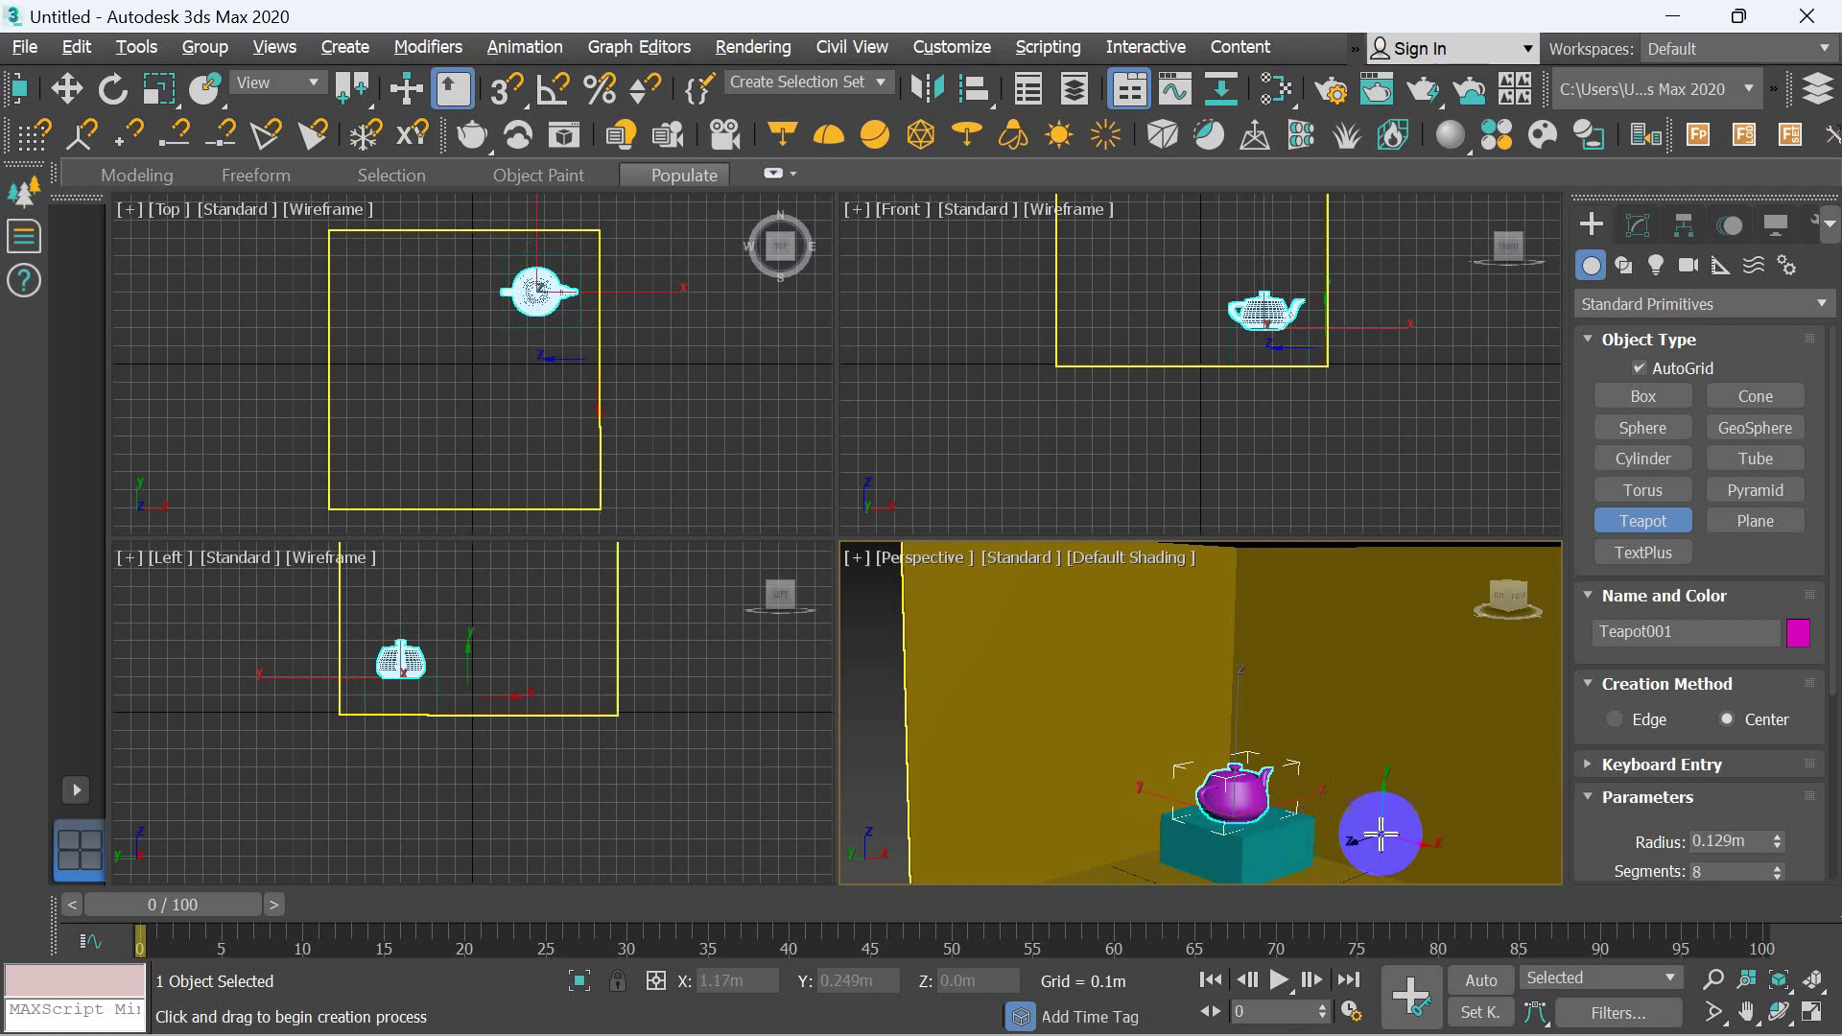
click(66, 89)
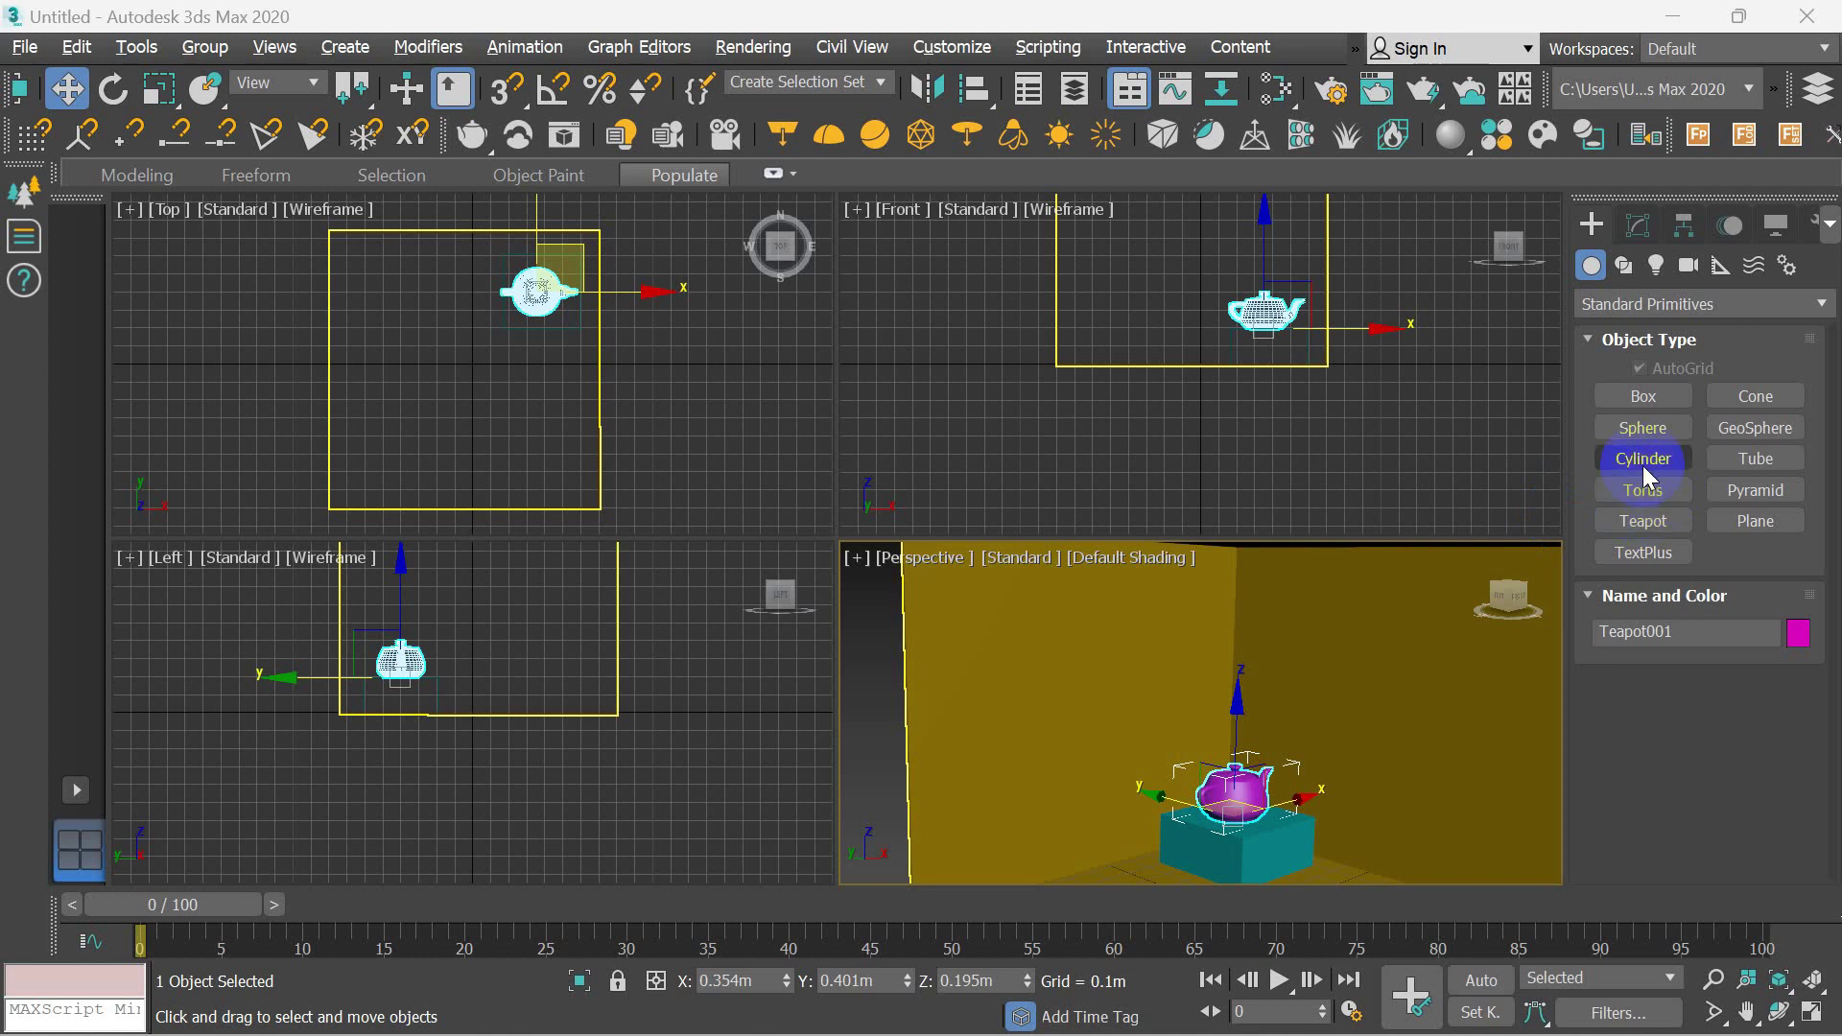
- Create a V-Ray plane light about 0.768m by 0.779m over the room in the Top view
click(1655, 265)
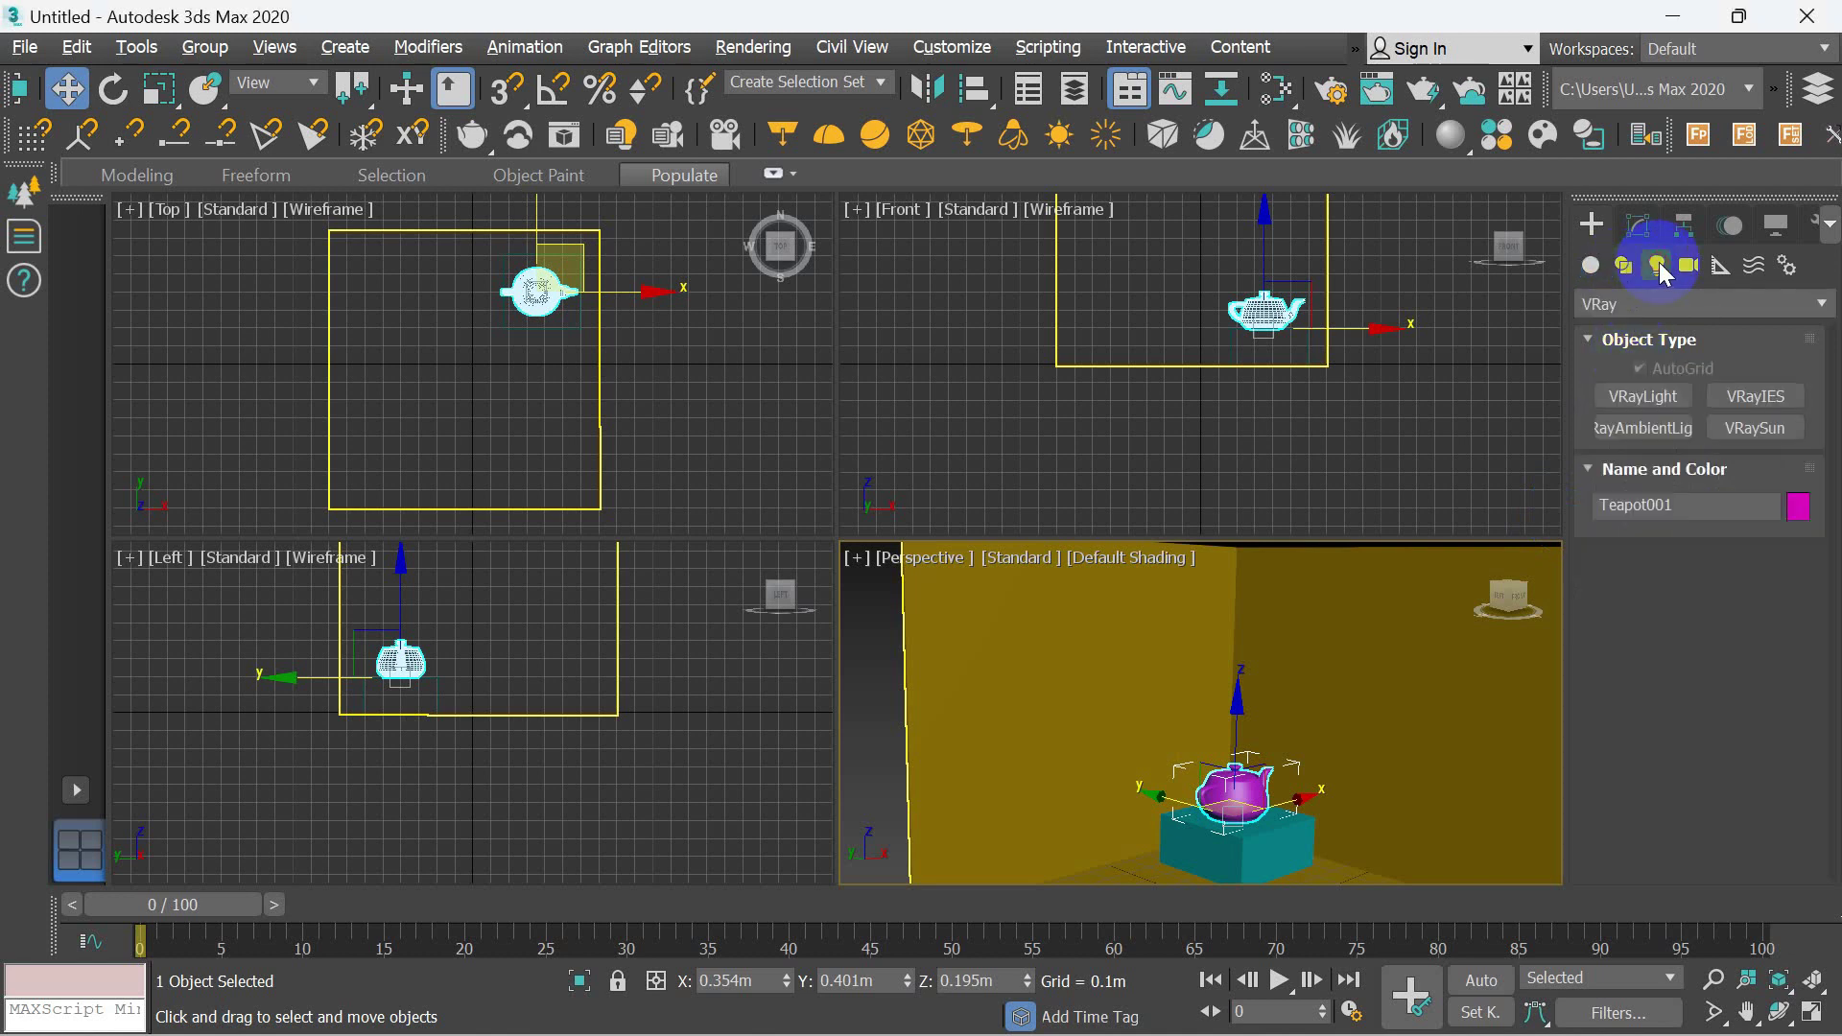
click(1656, 405)
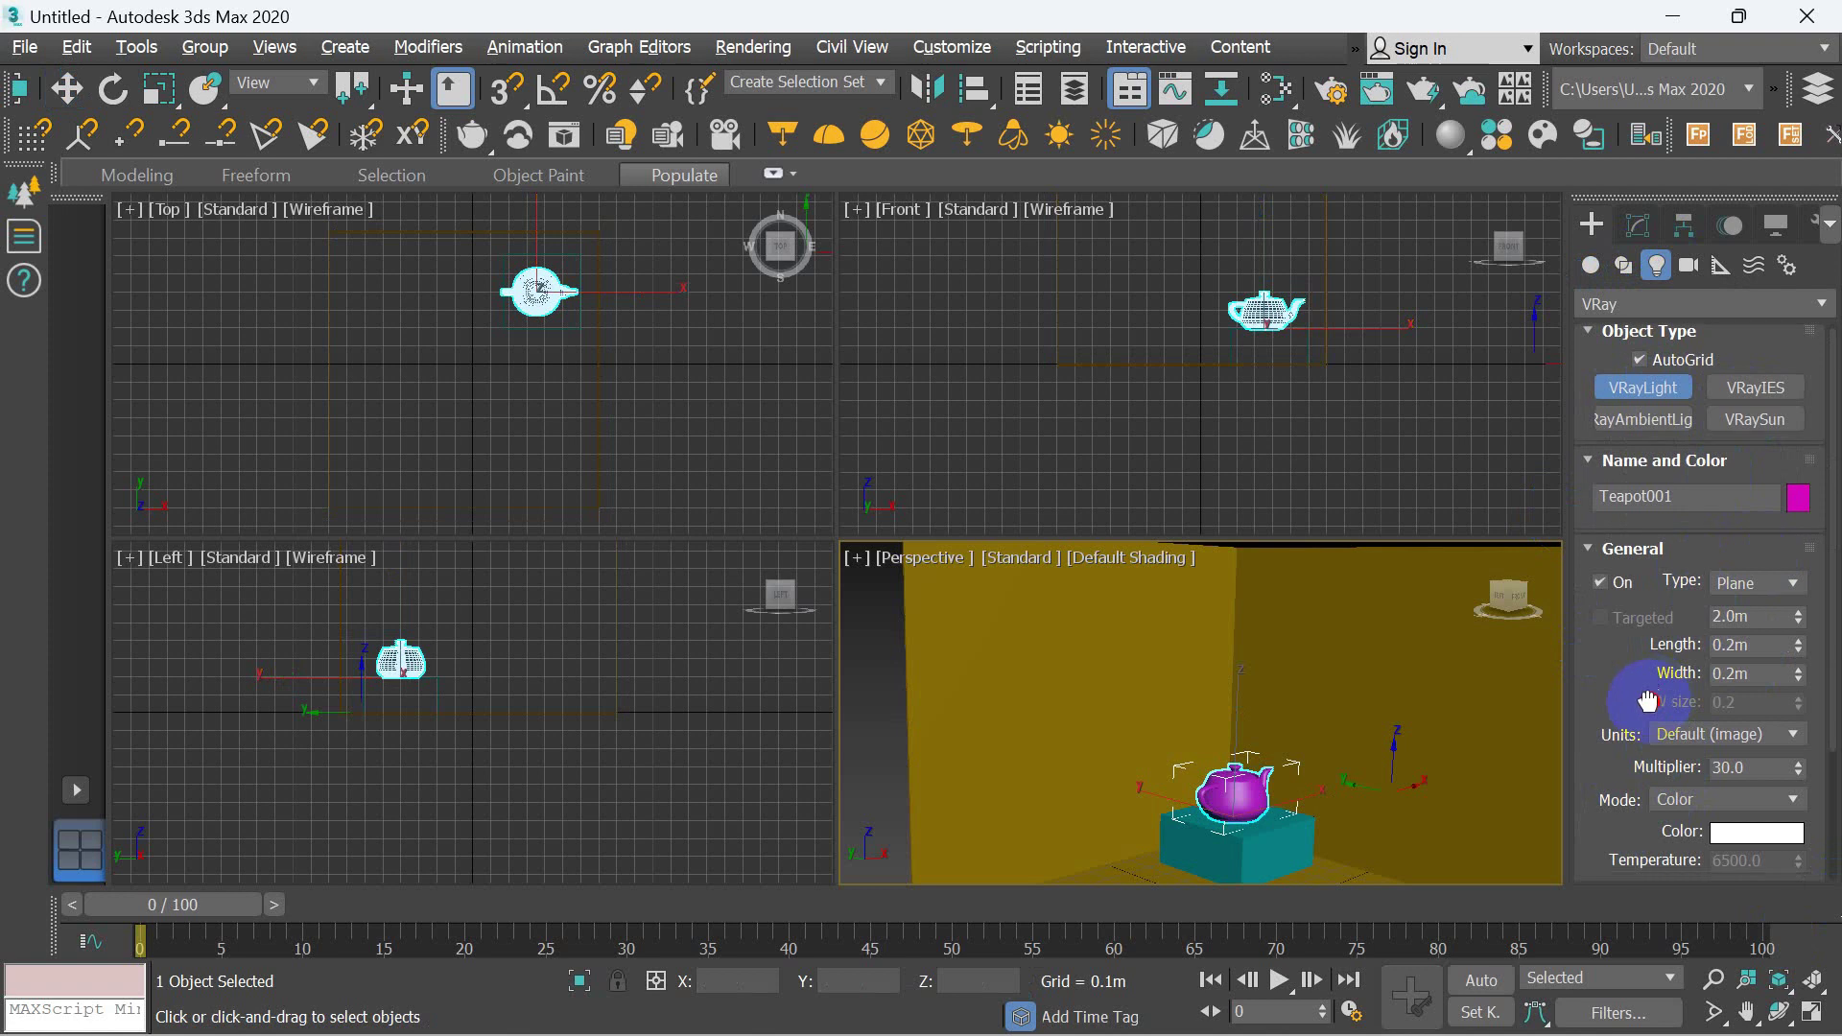
drag(1644, 700, 1646, 472)
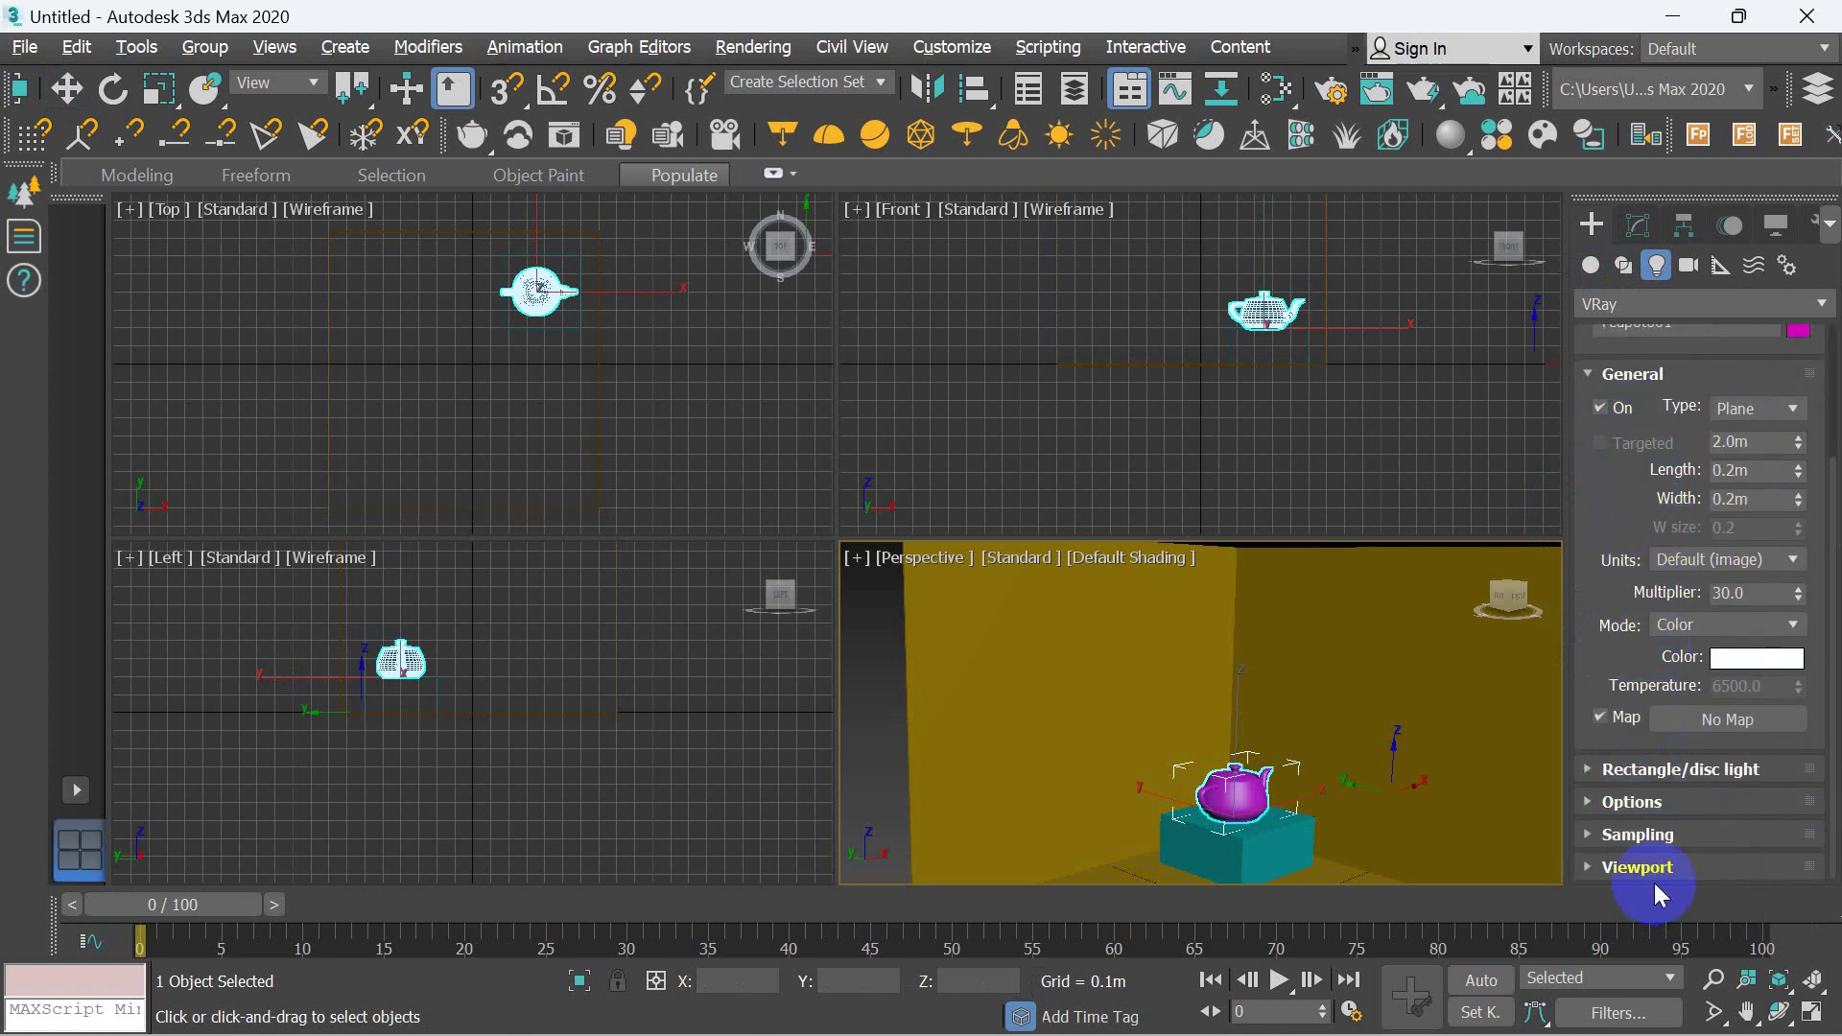
drag(1619, 482, 1617, 669)
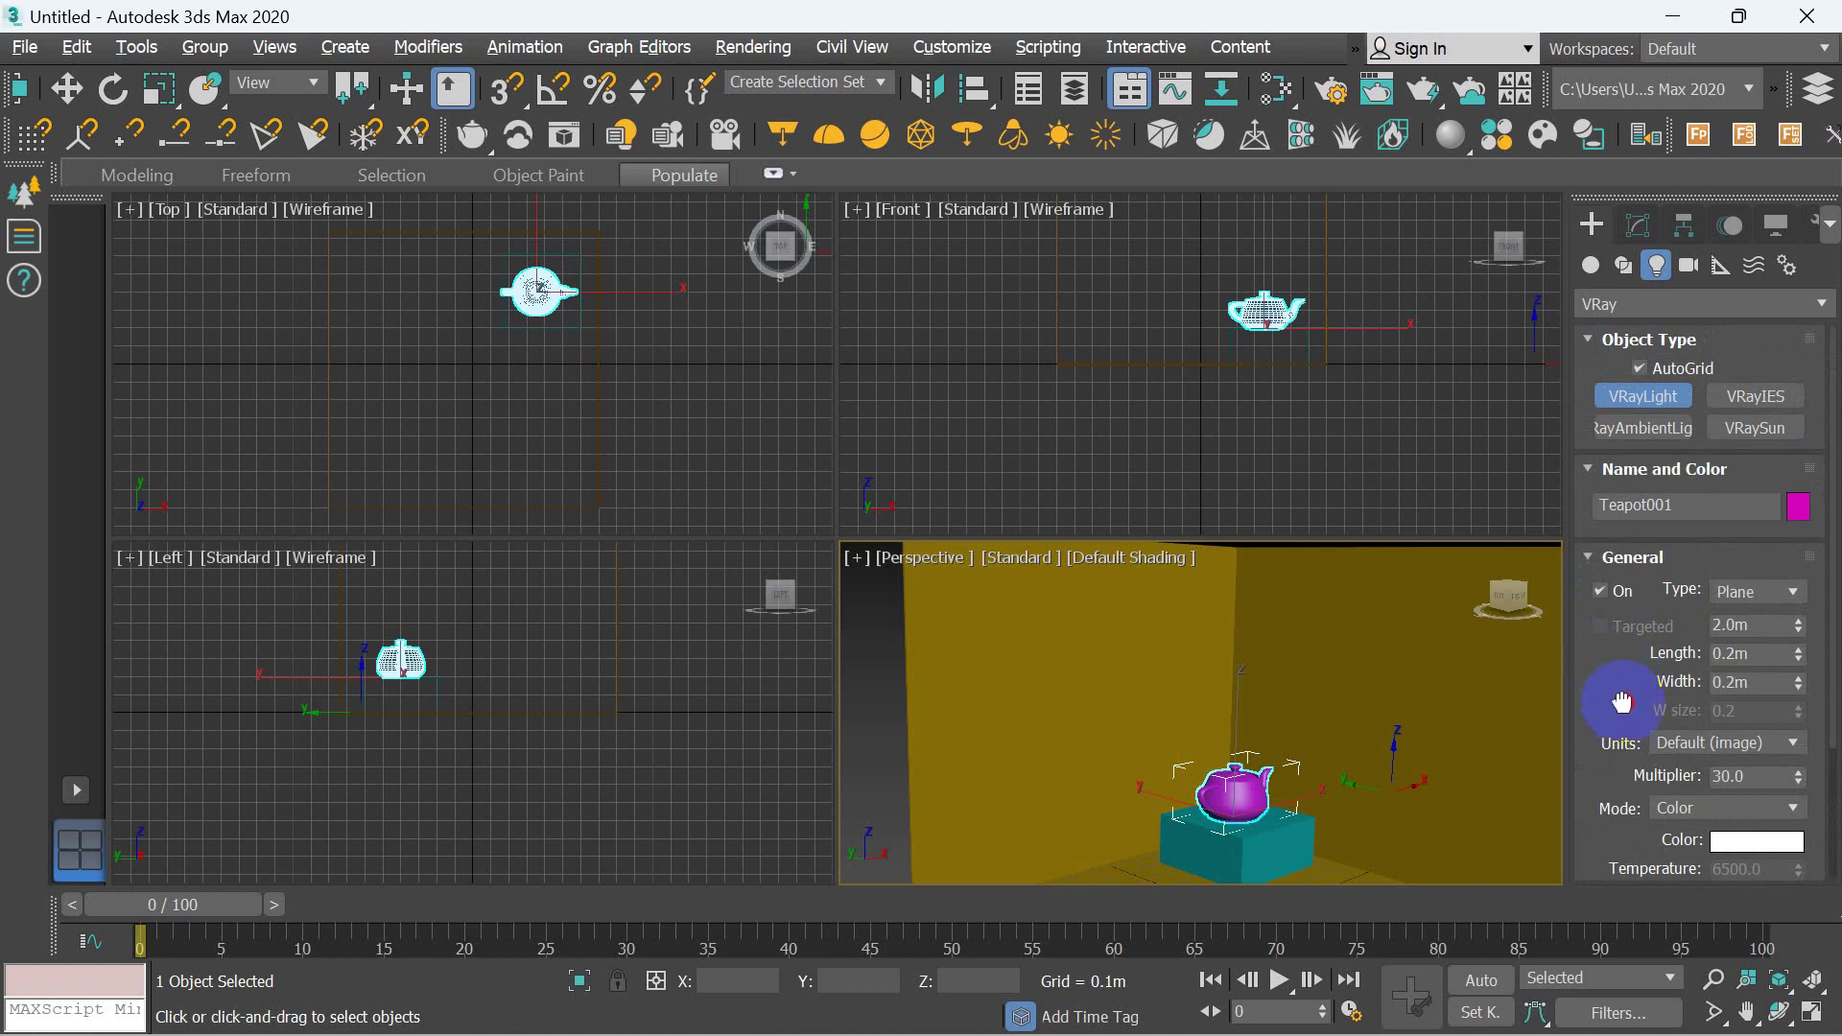
drag(1622, 703, 1619, 544)
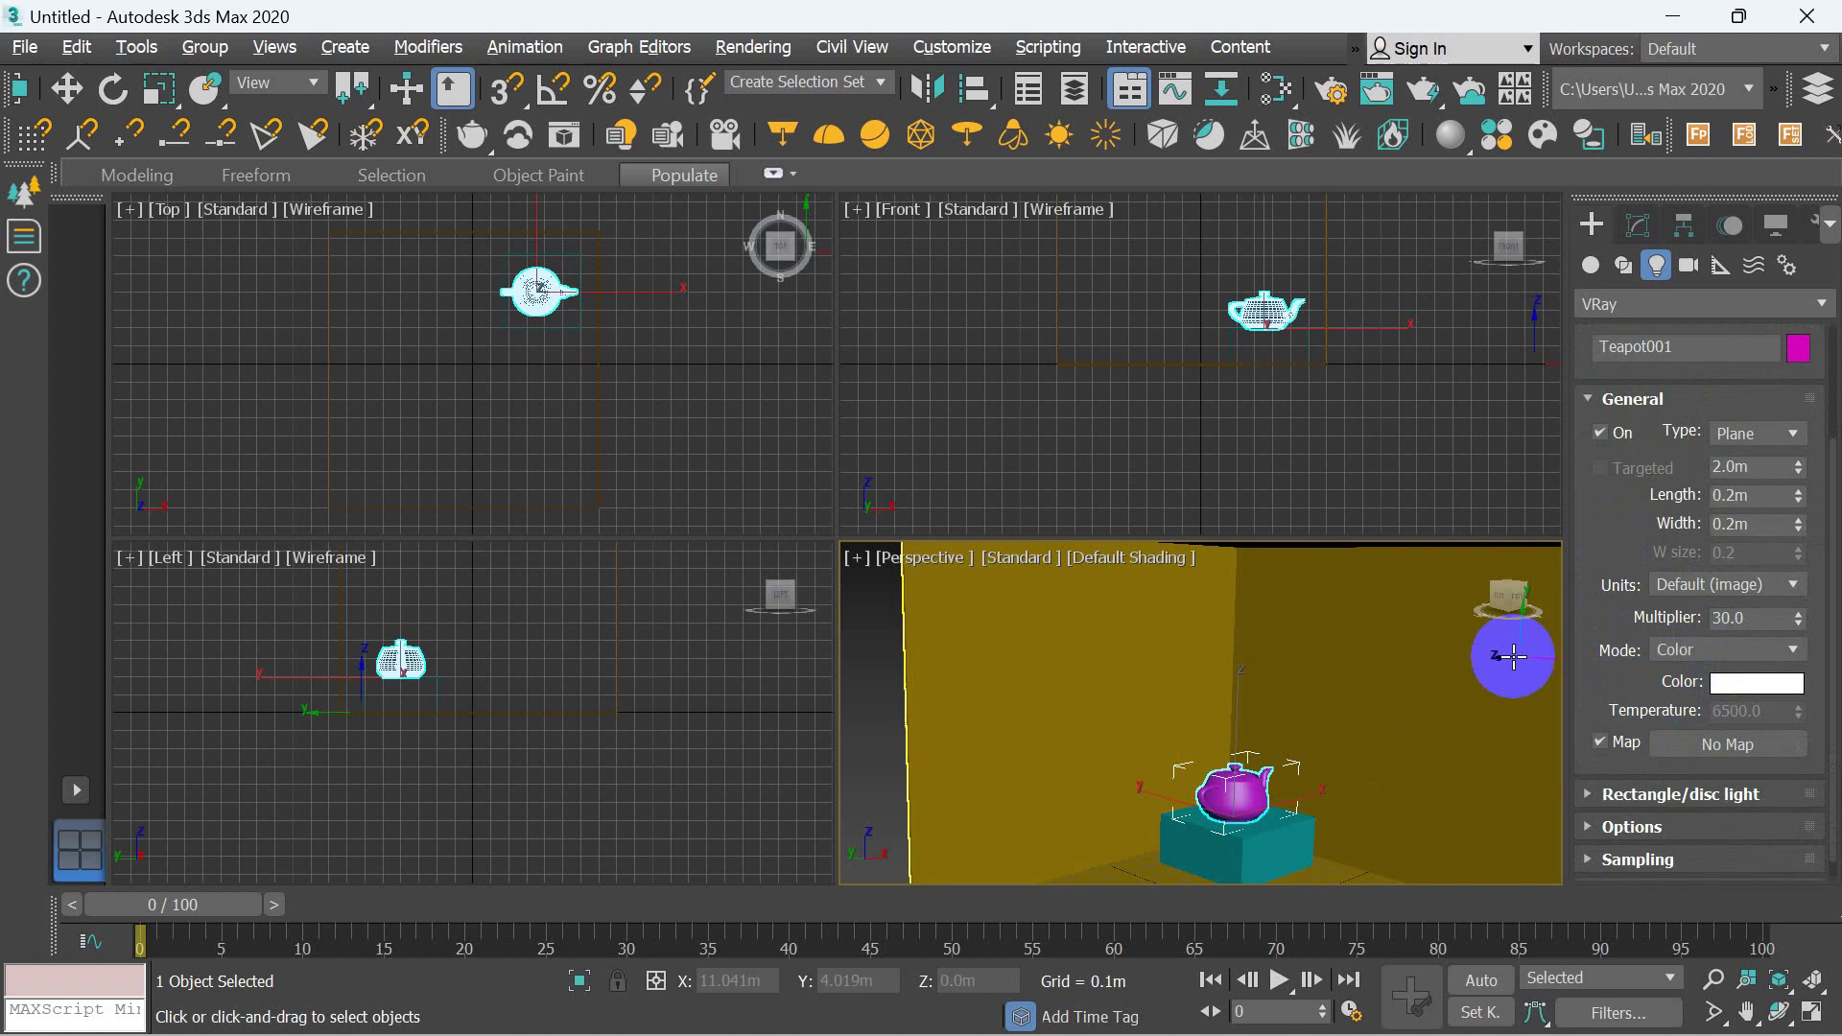
mouse_move(432, 304)
mouse_down()
mouse_move(422, 281)
mouse_move(558, 419)
mouse_up()
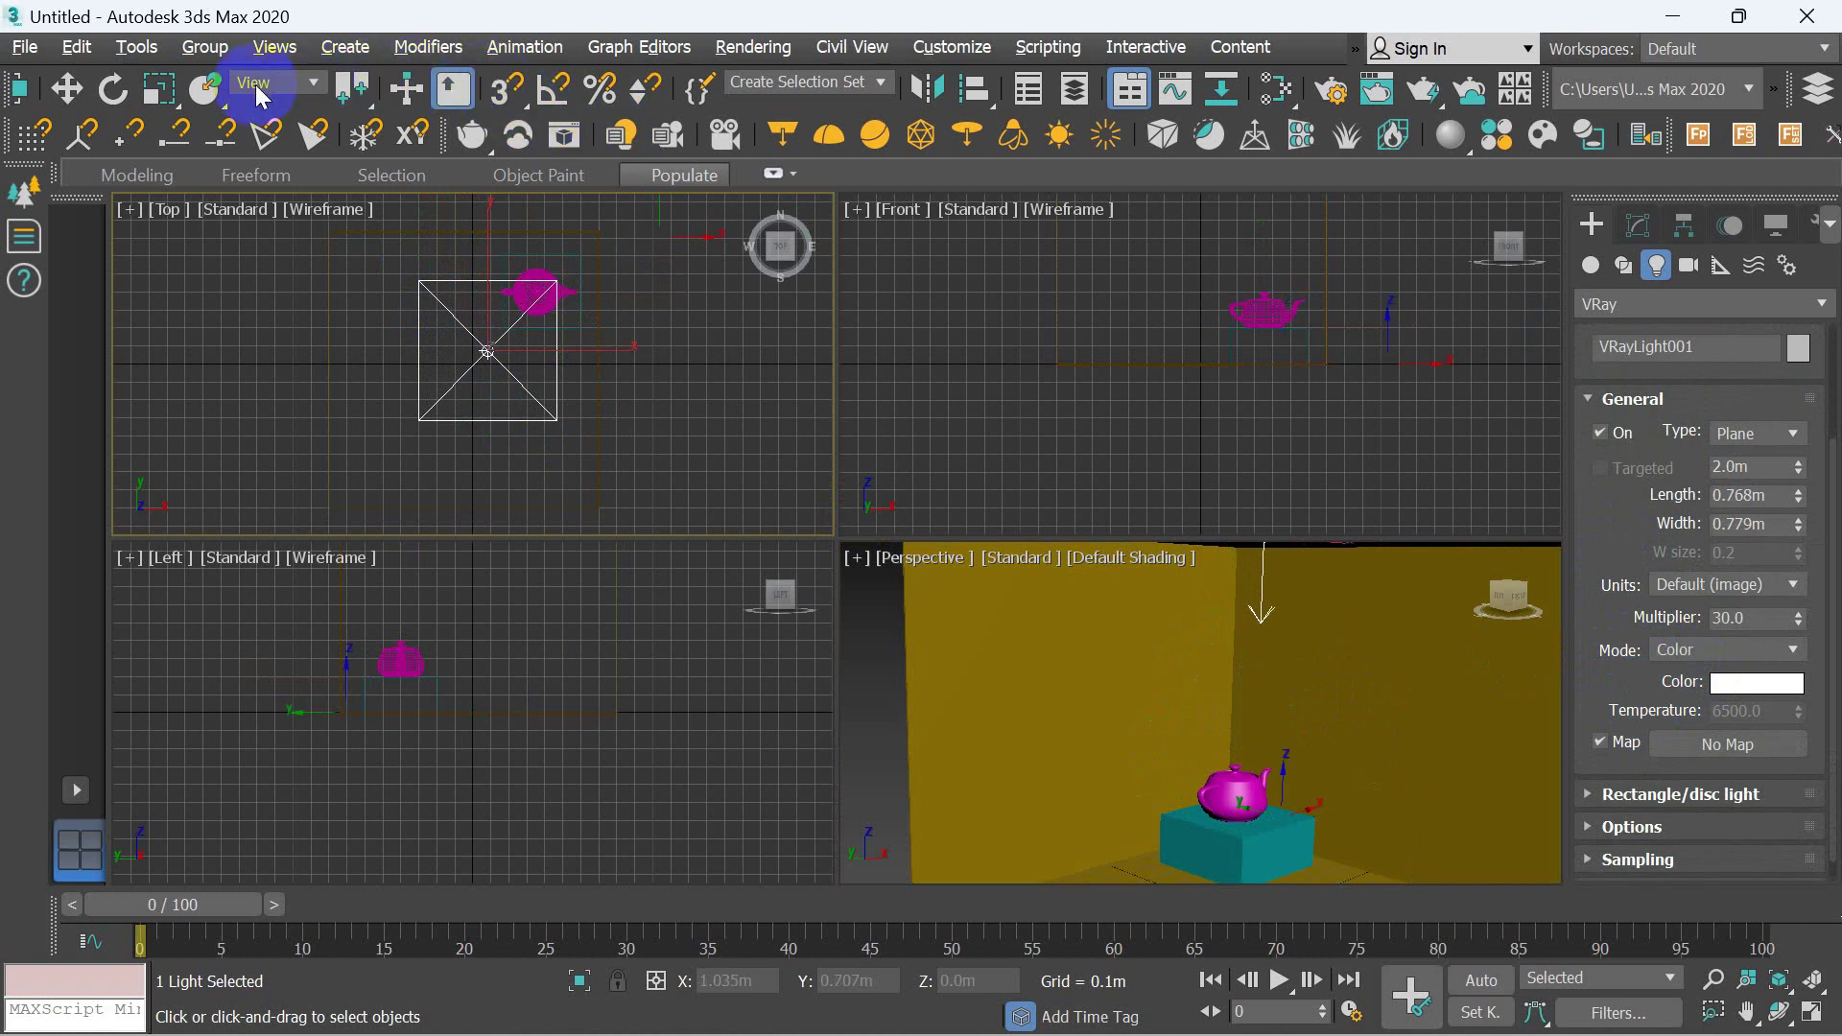
- Move VRayLight001 down in the Front view to a height of 1.08m
click(69, 92)
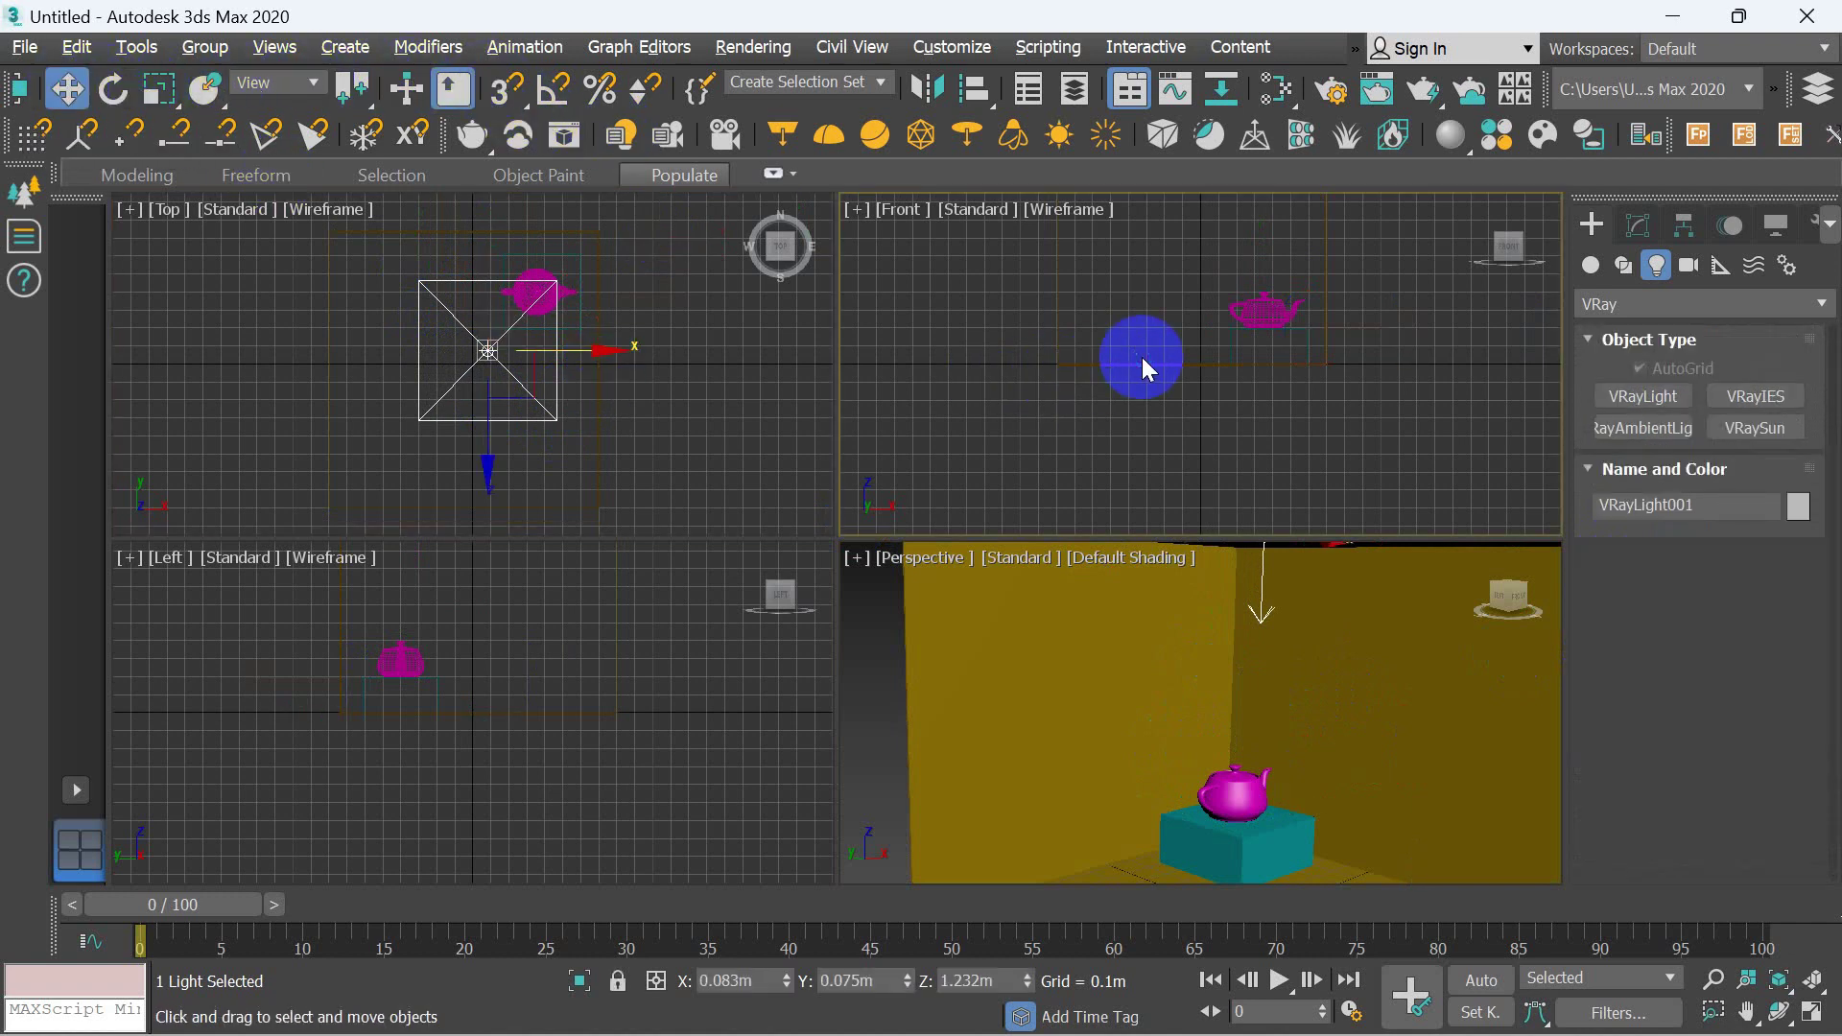
scroll(1115, 387, down, 3)
scroll(1156, 345, down, 2)
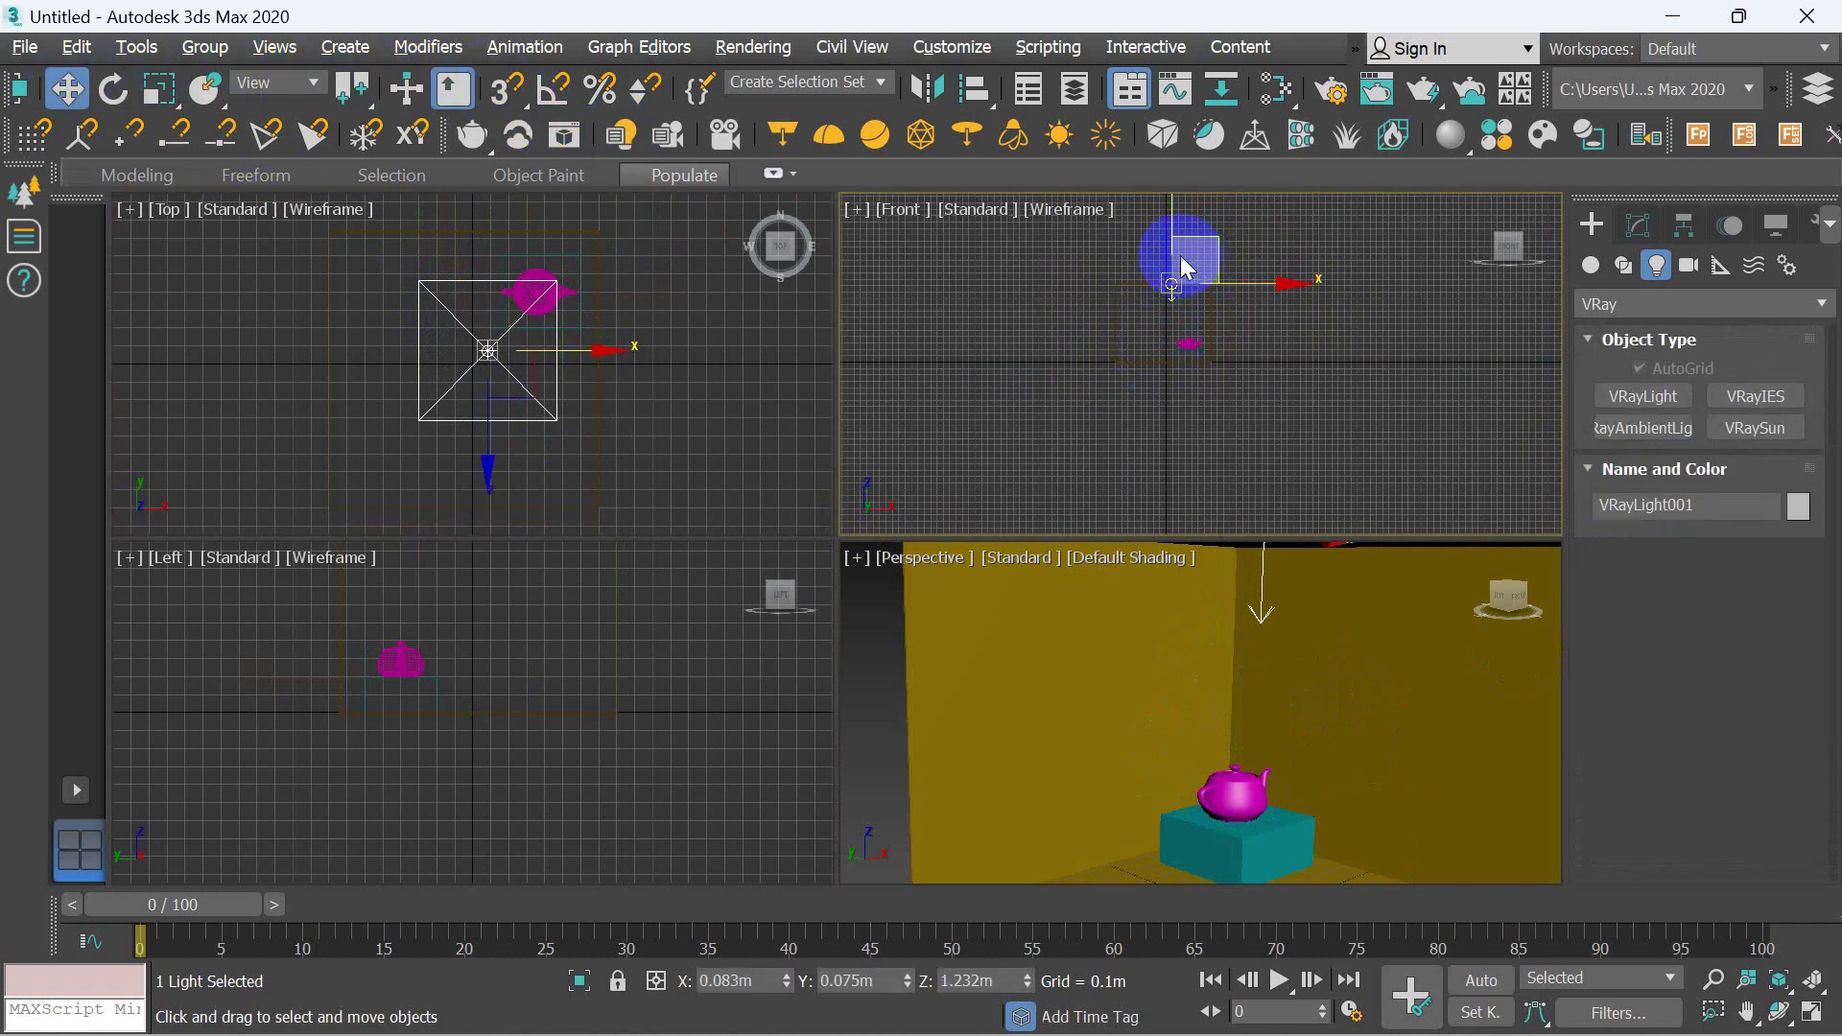
scroll(1181, 259, up, 2)
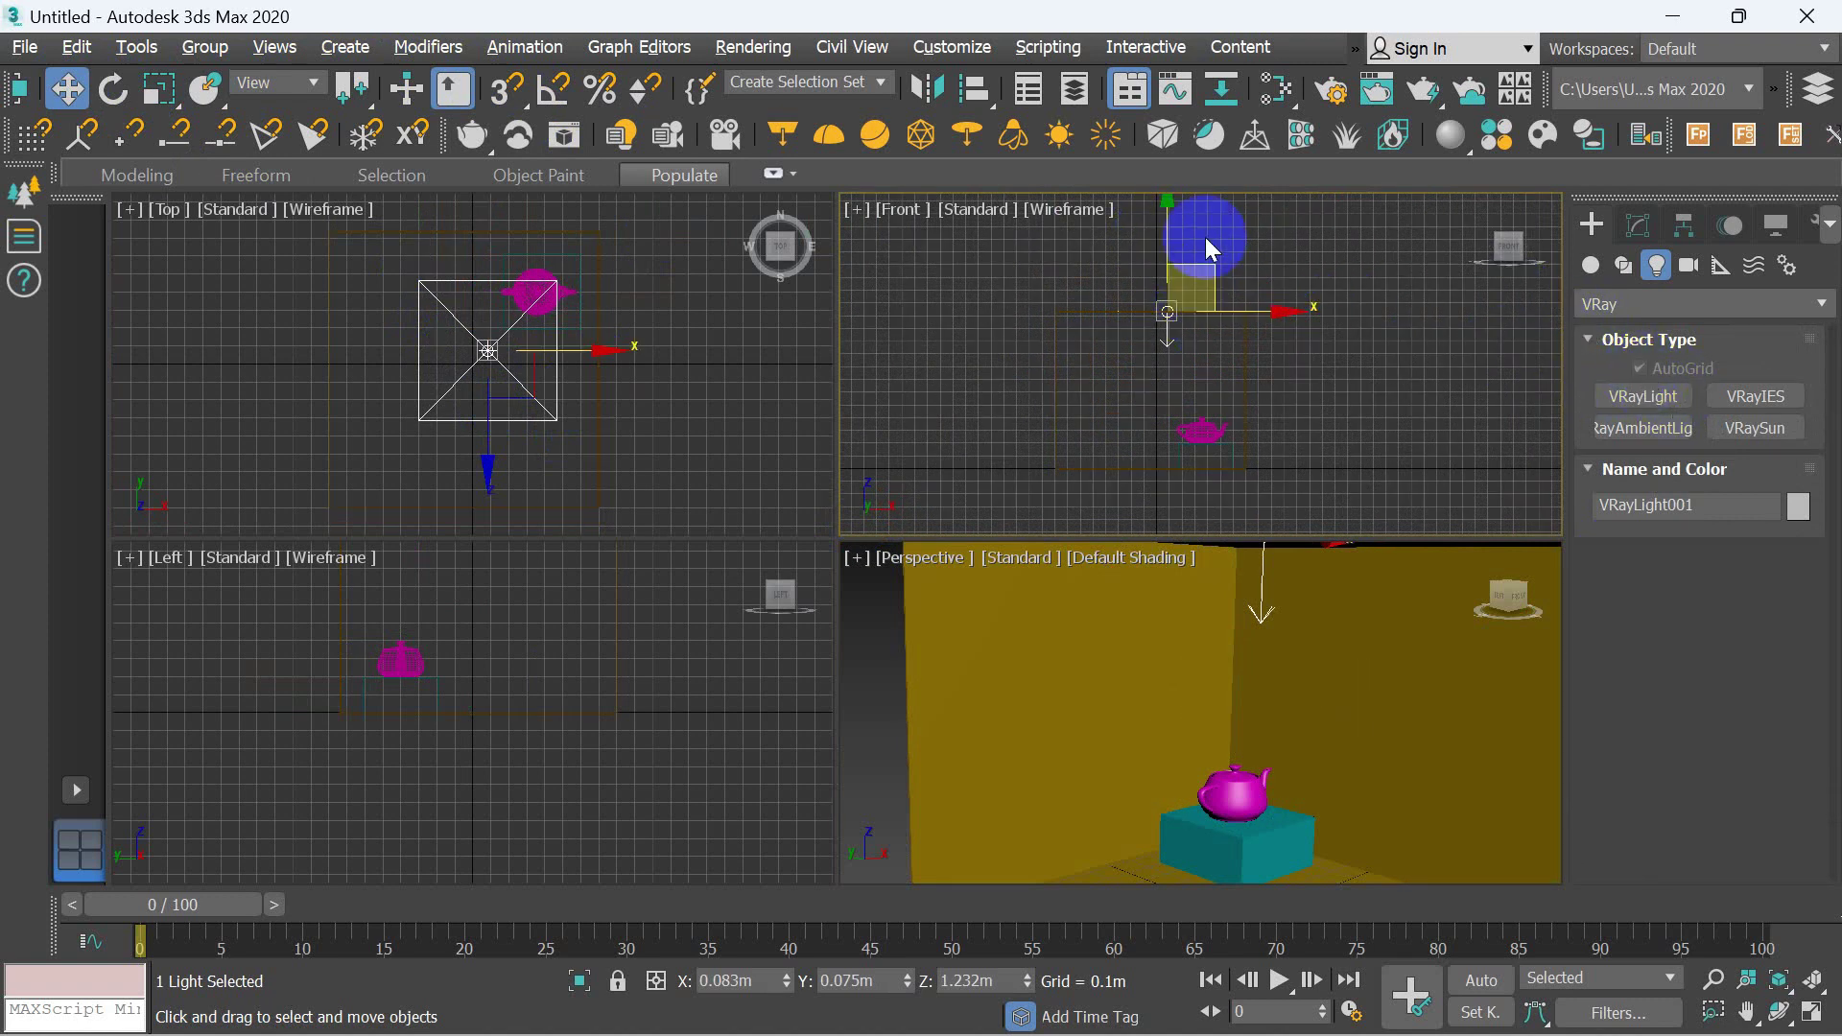
drag(1169, 221, 1170, 252)
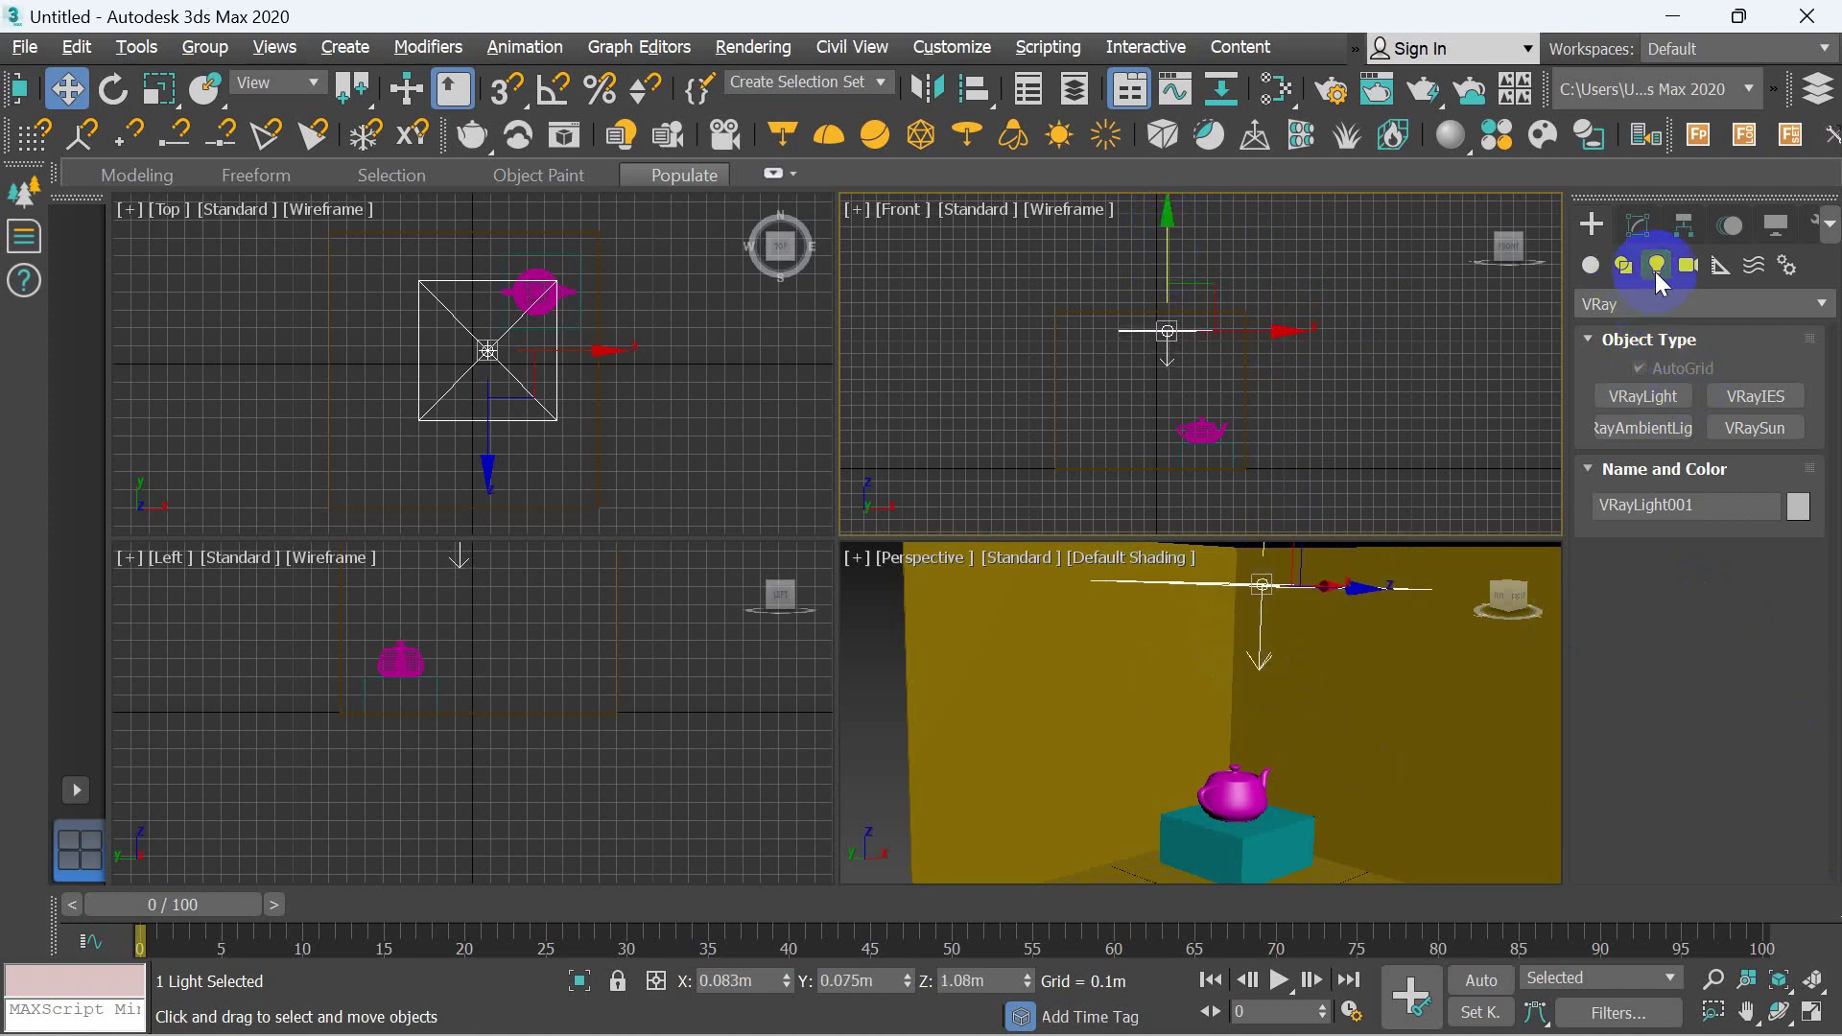
- Keep VRayLight001 an untargeted Plane light and resize it to 1.405m by 1.277m
click(1637, 228)
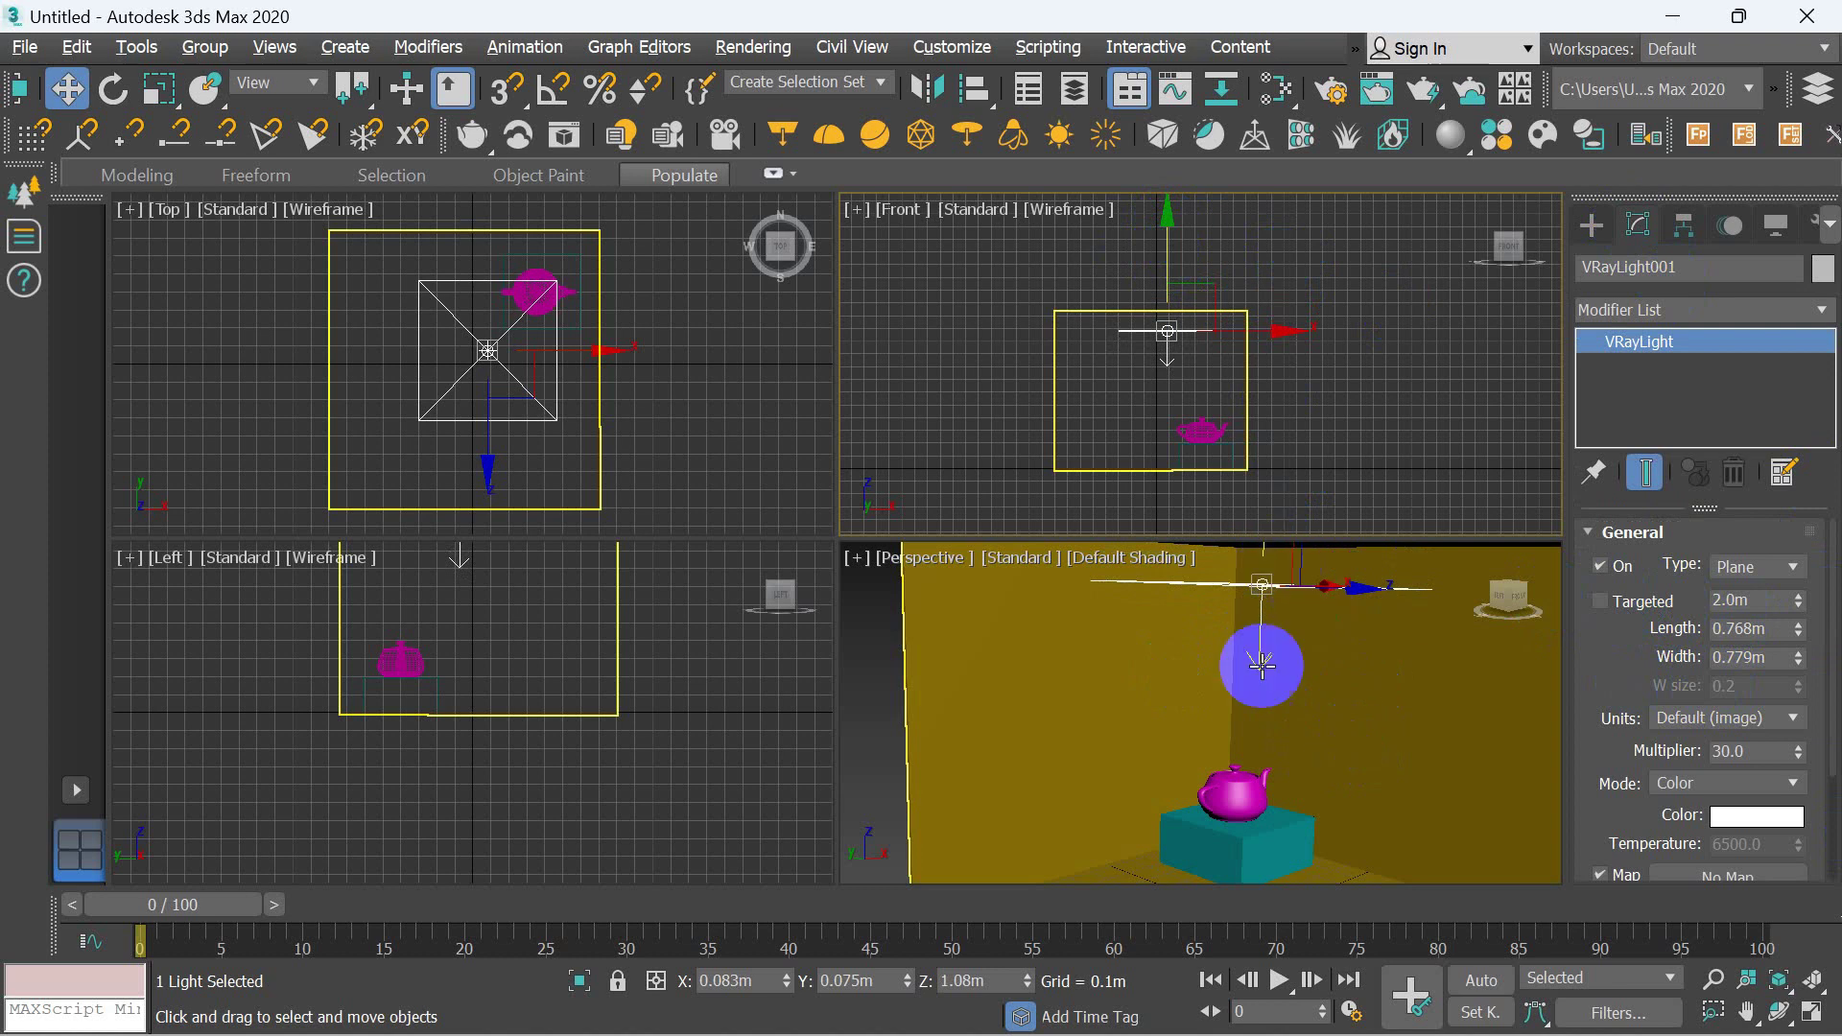
click(1768, 573)
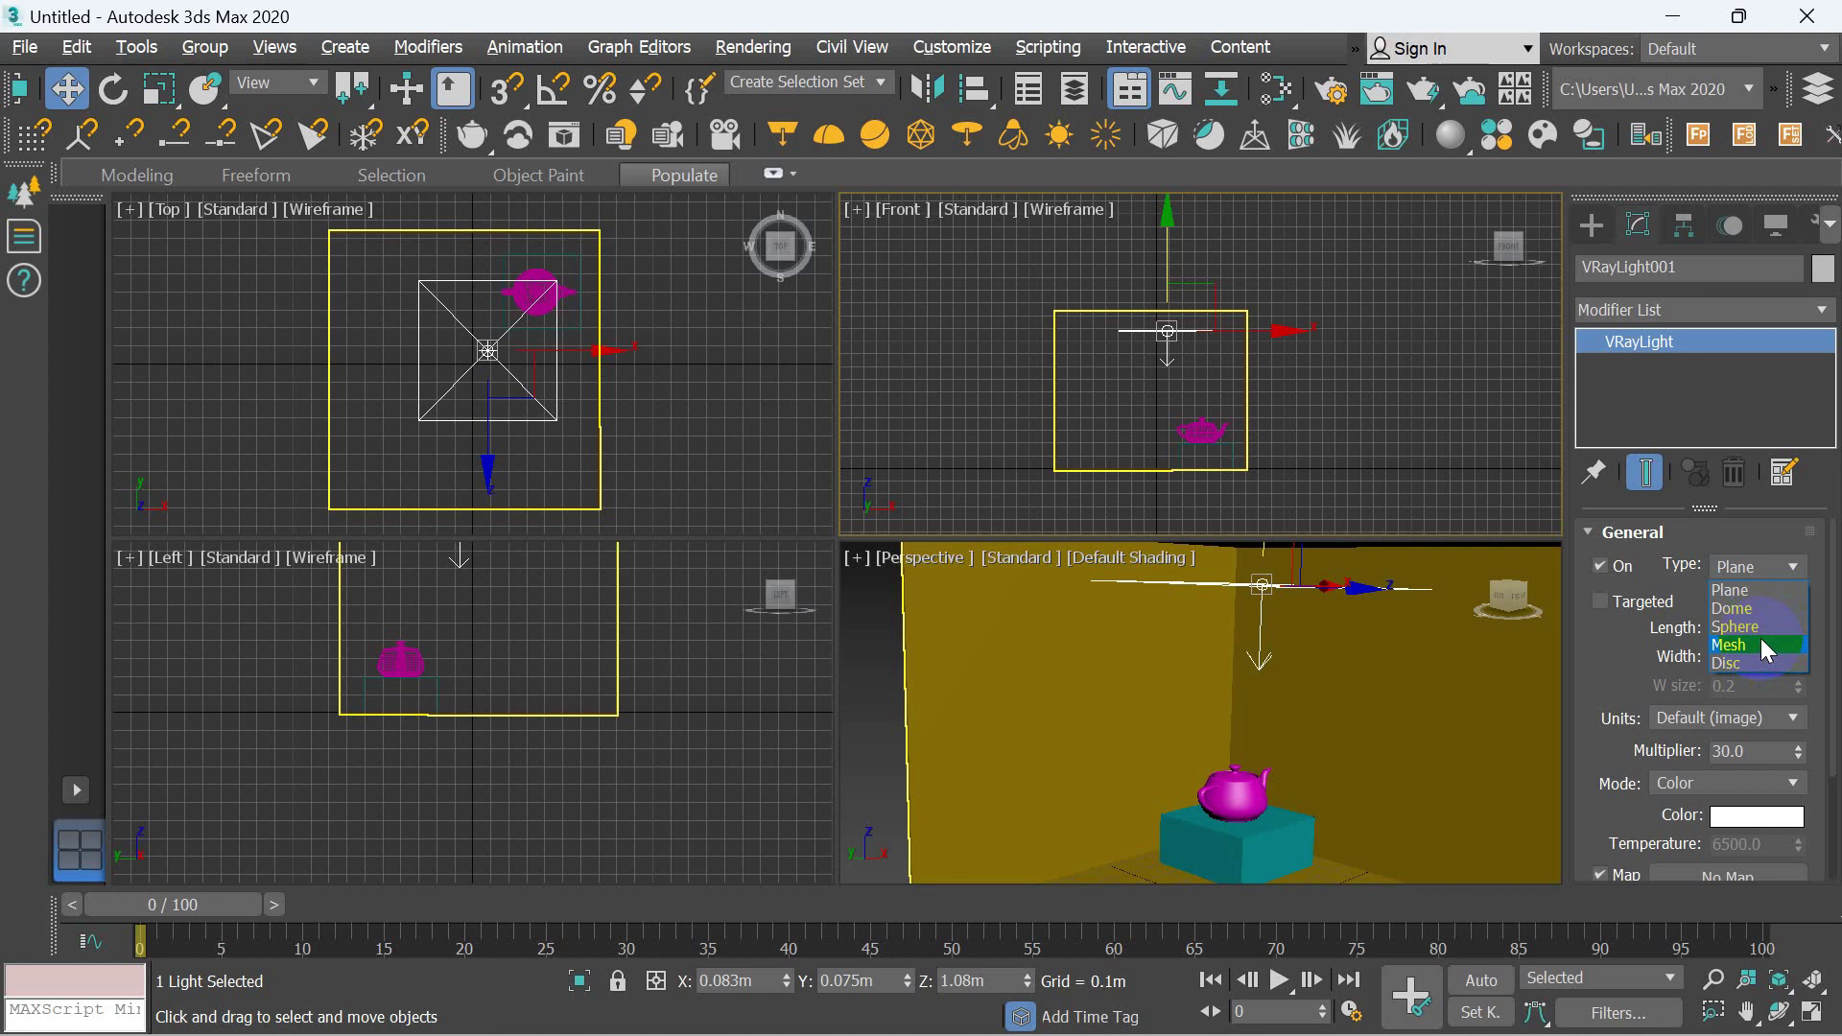
click(1770, 590)
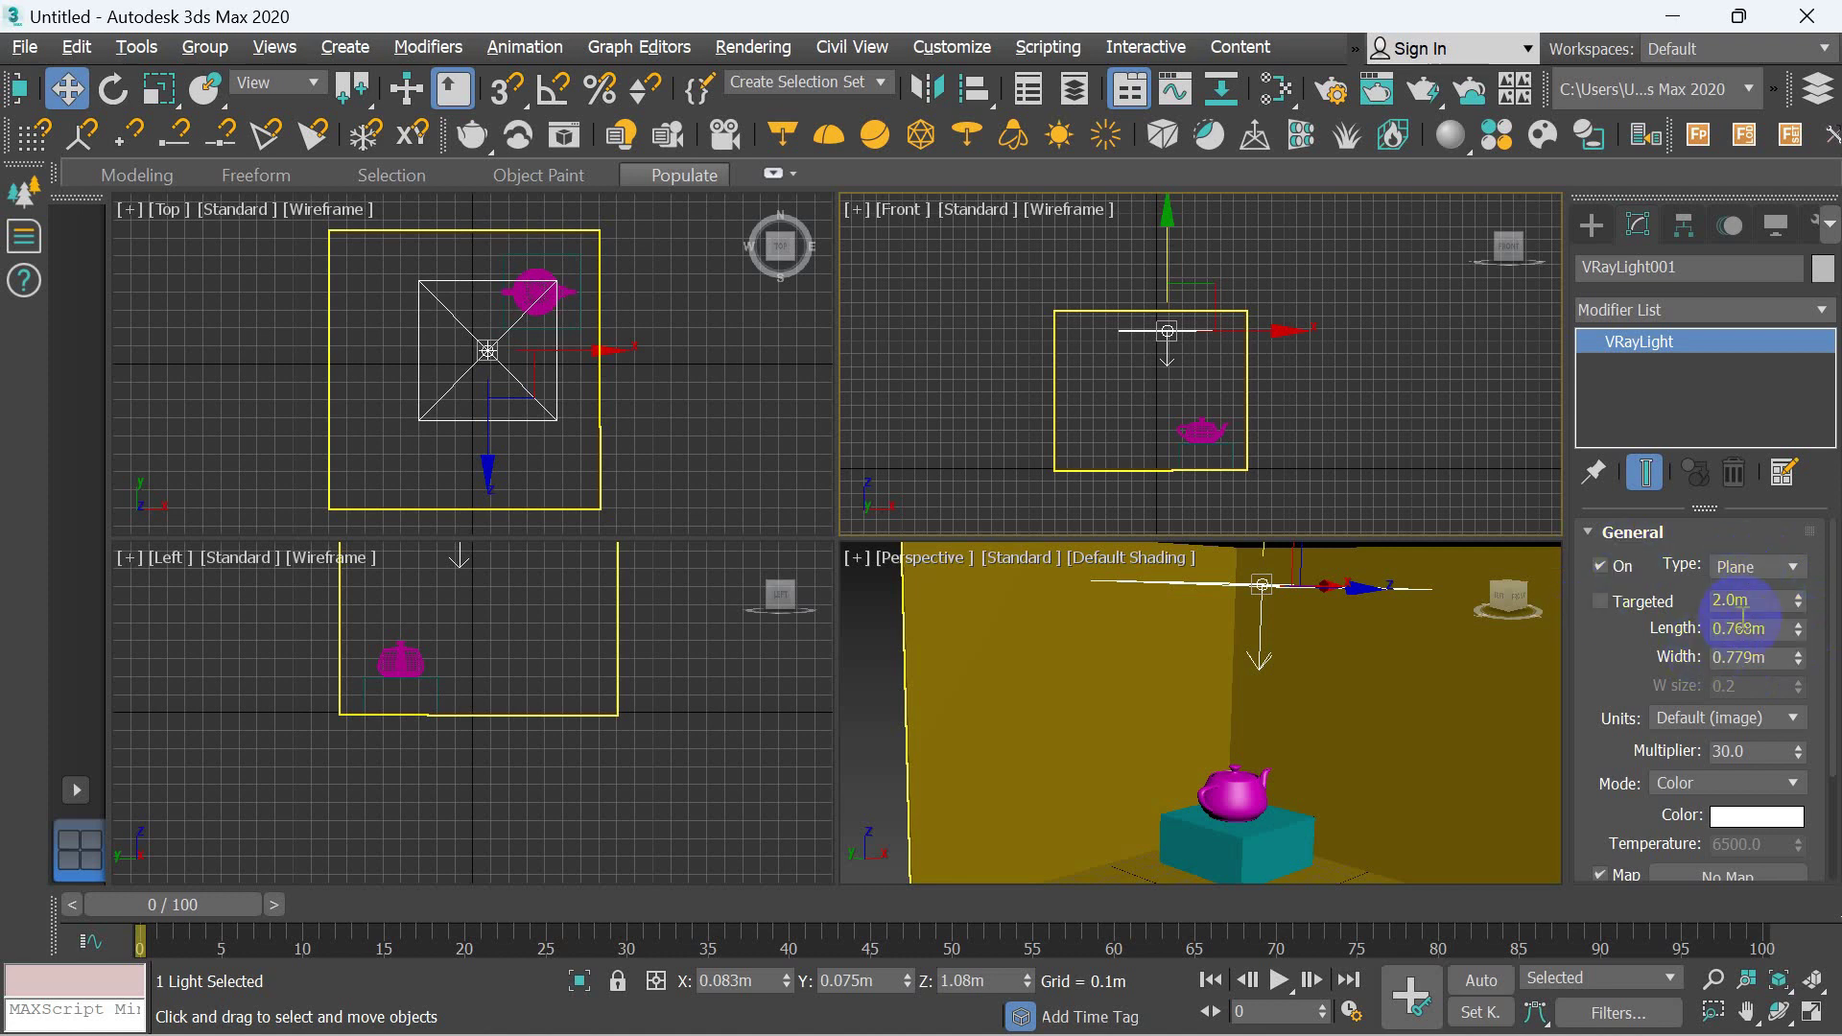
click(1602, 601)
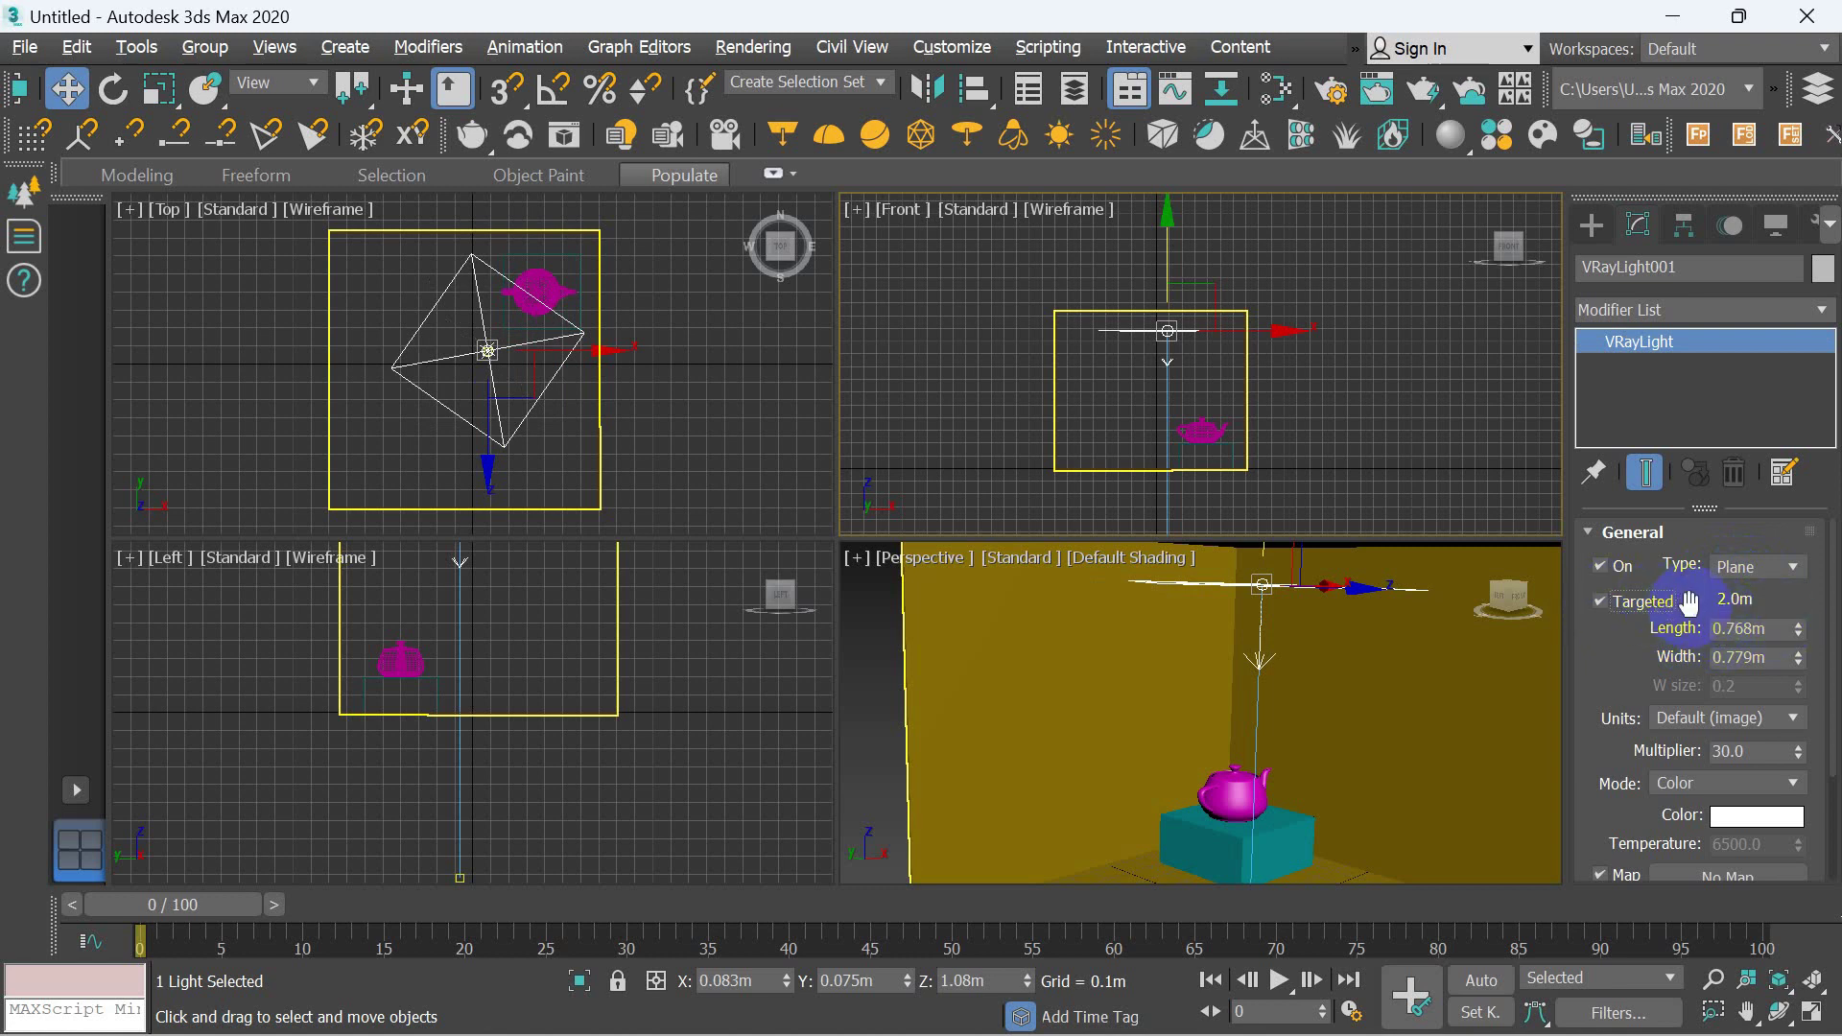
click(1599, 602)
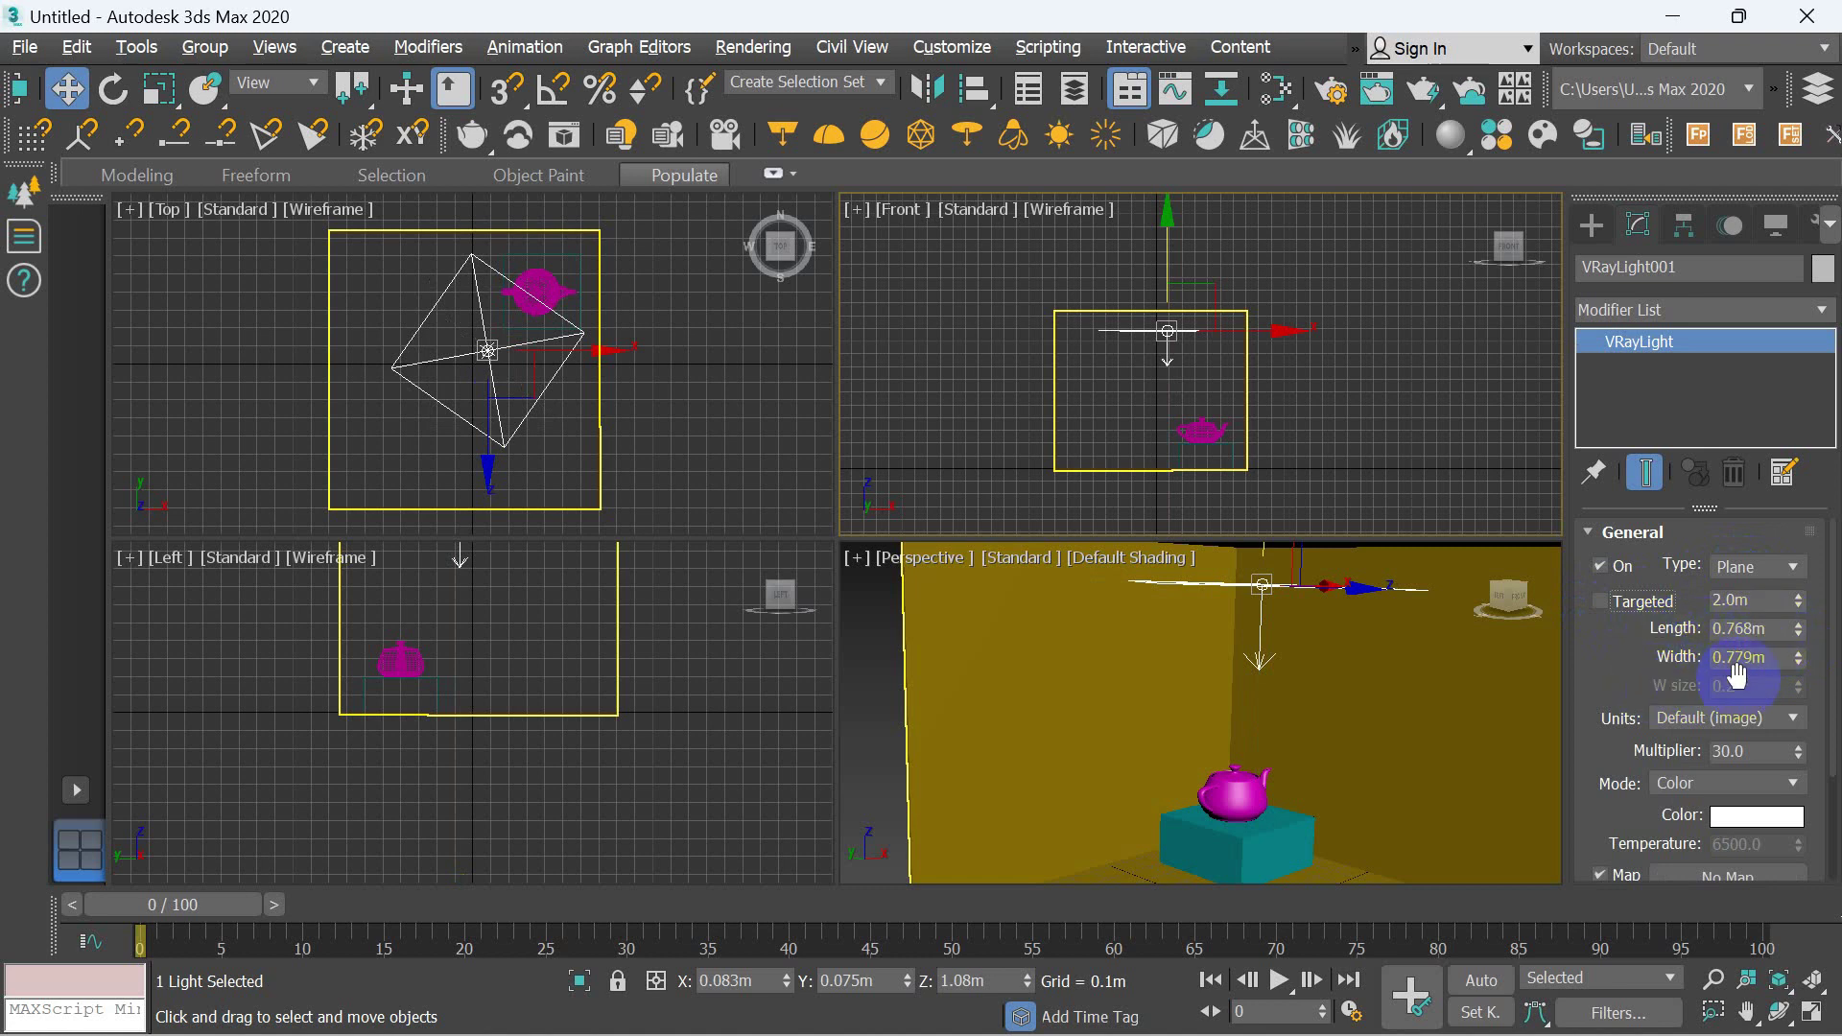
mouse_move(1801, 629)
mouse_down()
mouse_move(12, 592)
mouse_move(1816, 446)
mouse_move(12, 543)
mouse_up()
mouse_move(1671, 660)
mouse_down()
mouse_move(1795, 669)
mouse_move(1809, 566)
mouse_move(1808, 602)
mouse_up()
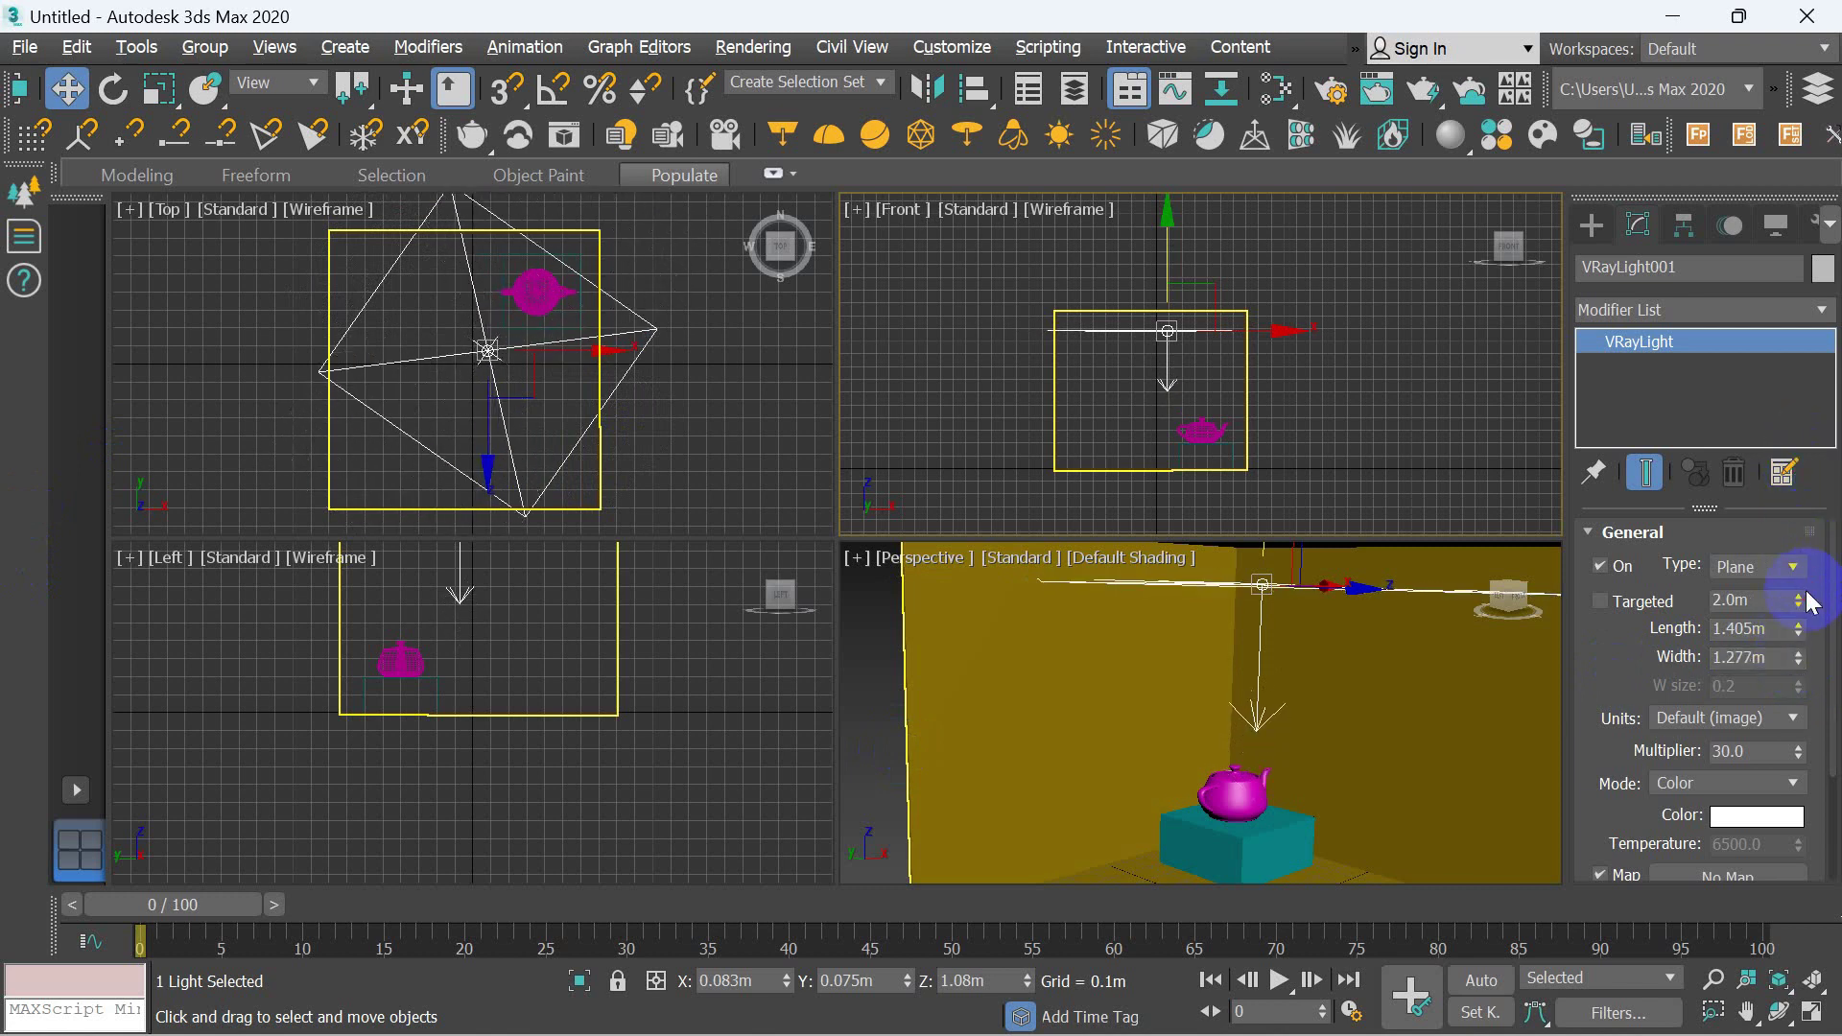
scroll(1717, 689, down, 2)
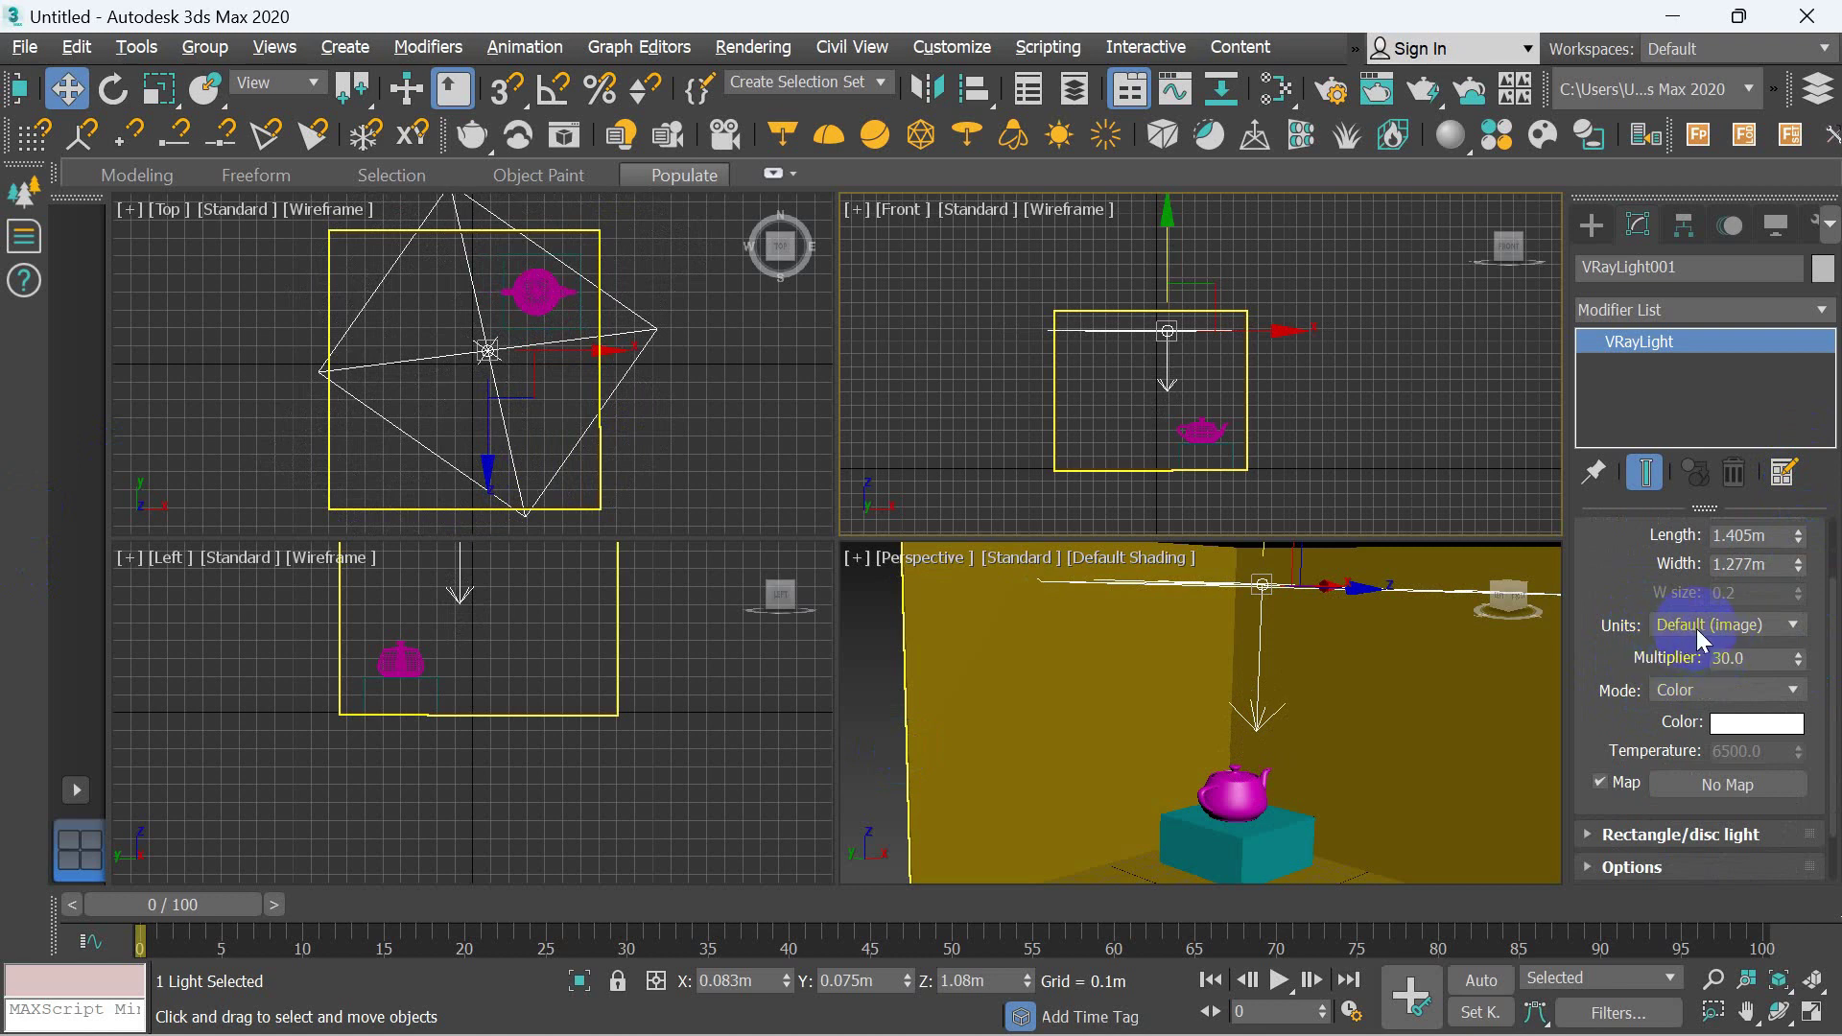
- Try Luminous power, Radiant power and Radiance units, then return to Default (image)
click(1771, 623)
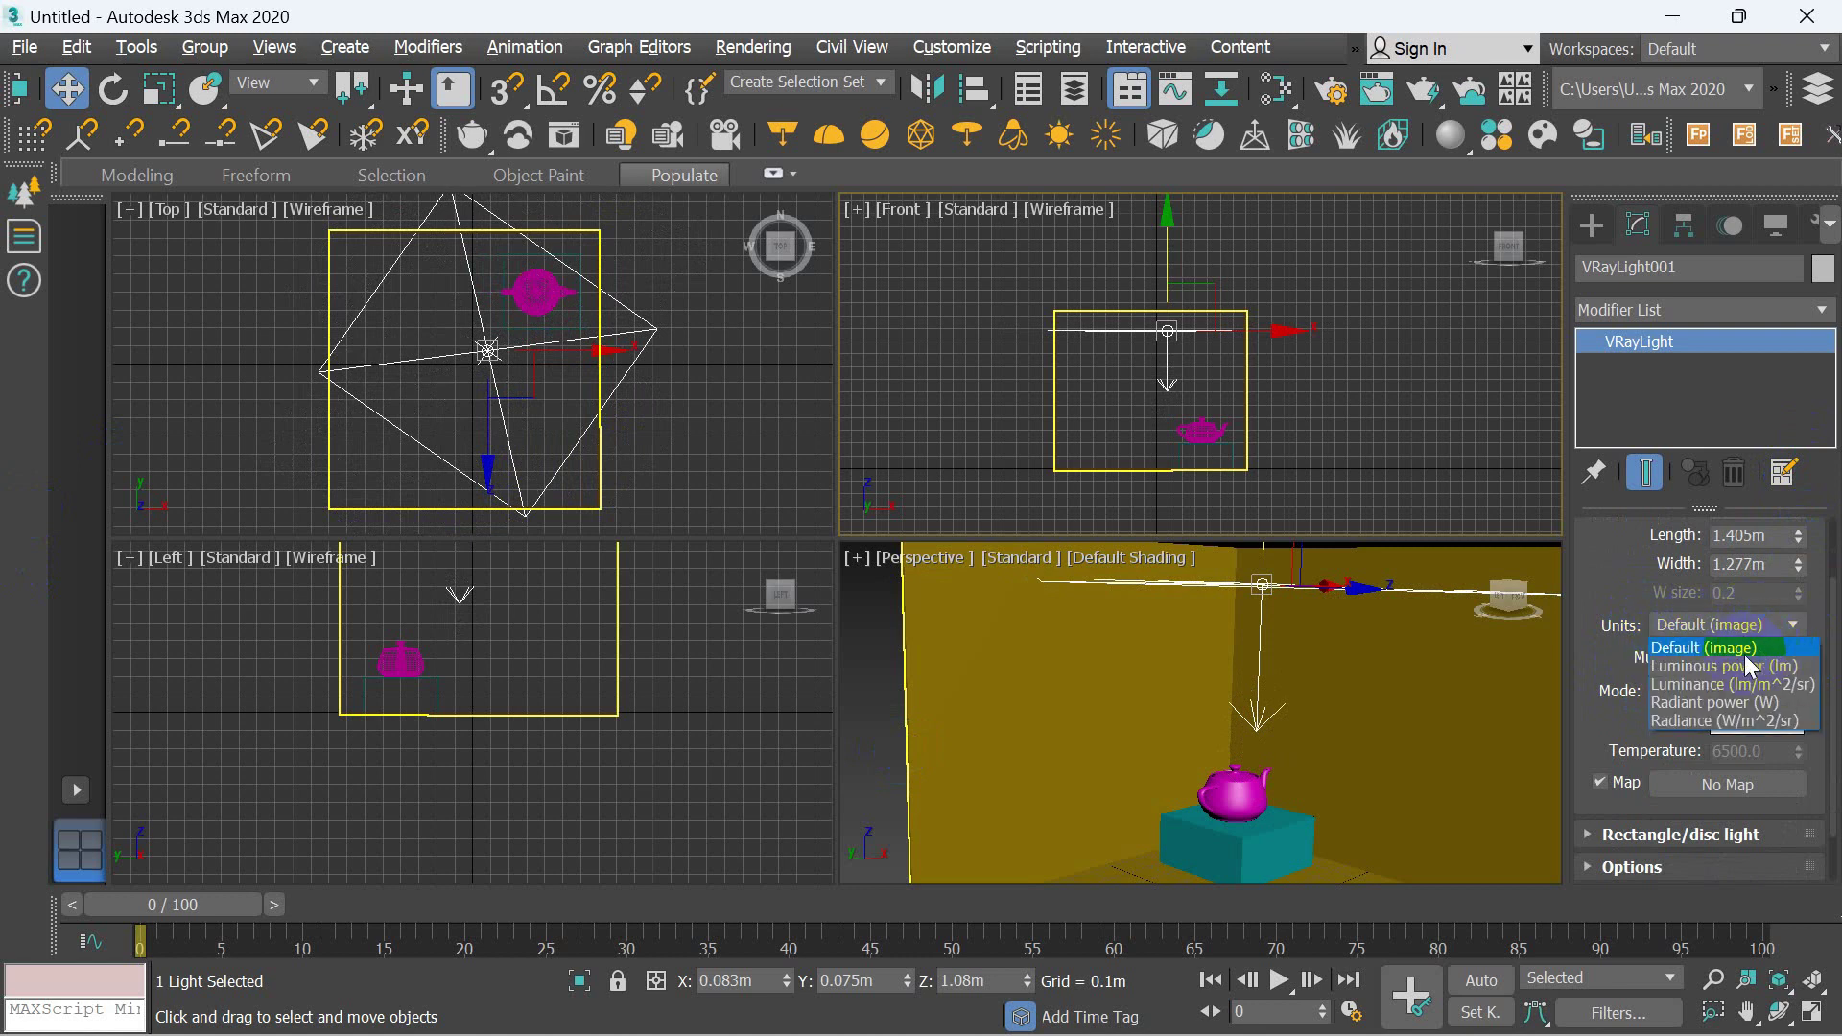
click(1742, 672)
click(1738, 626)
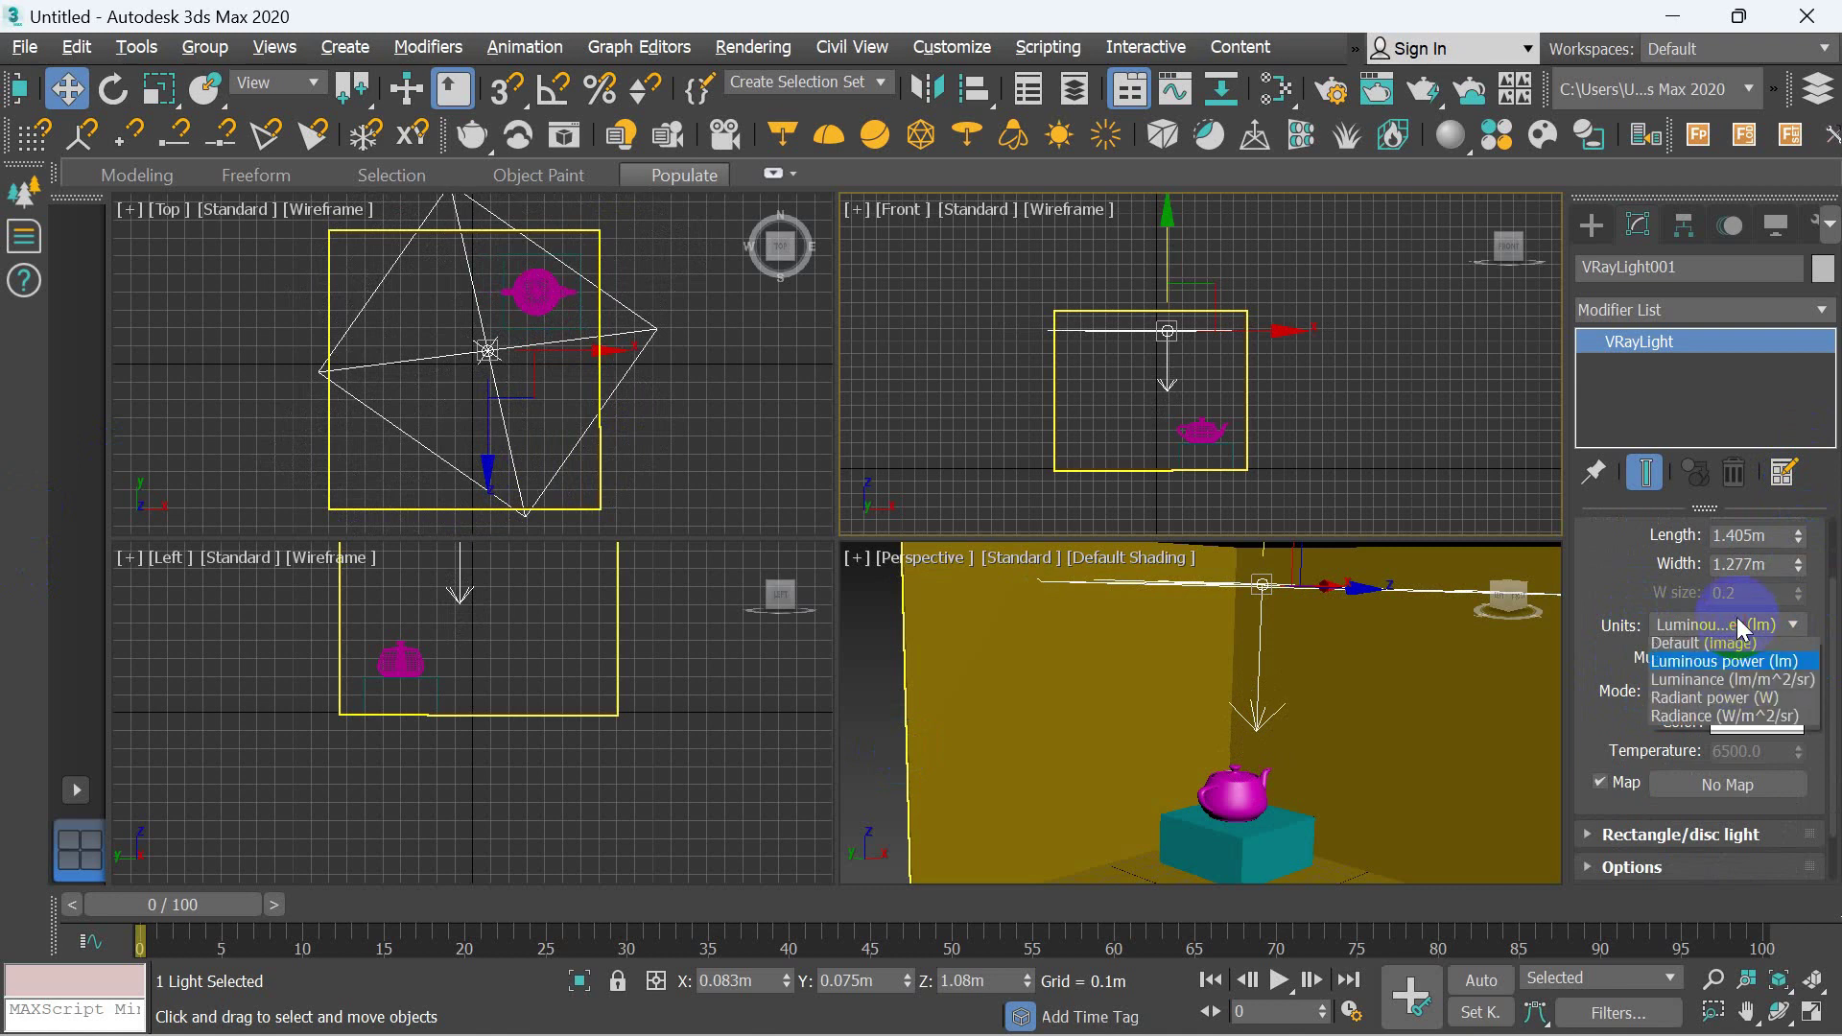
click(1748, 700)
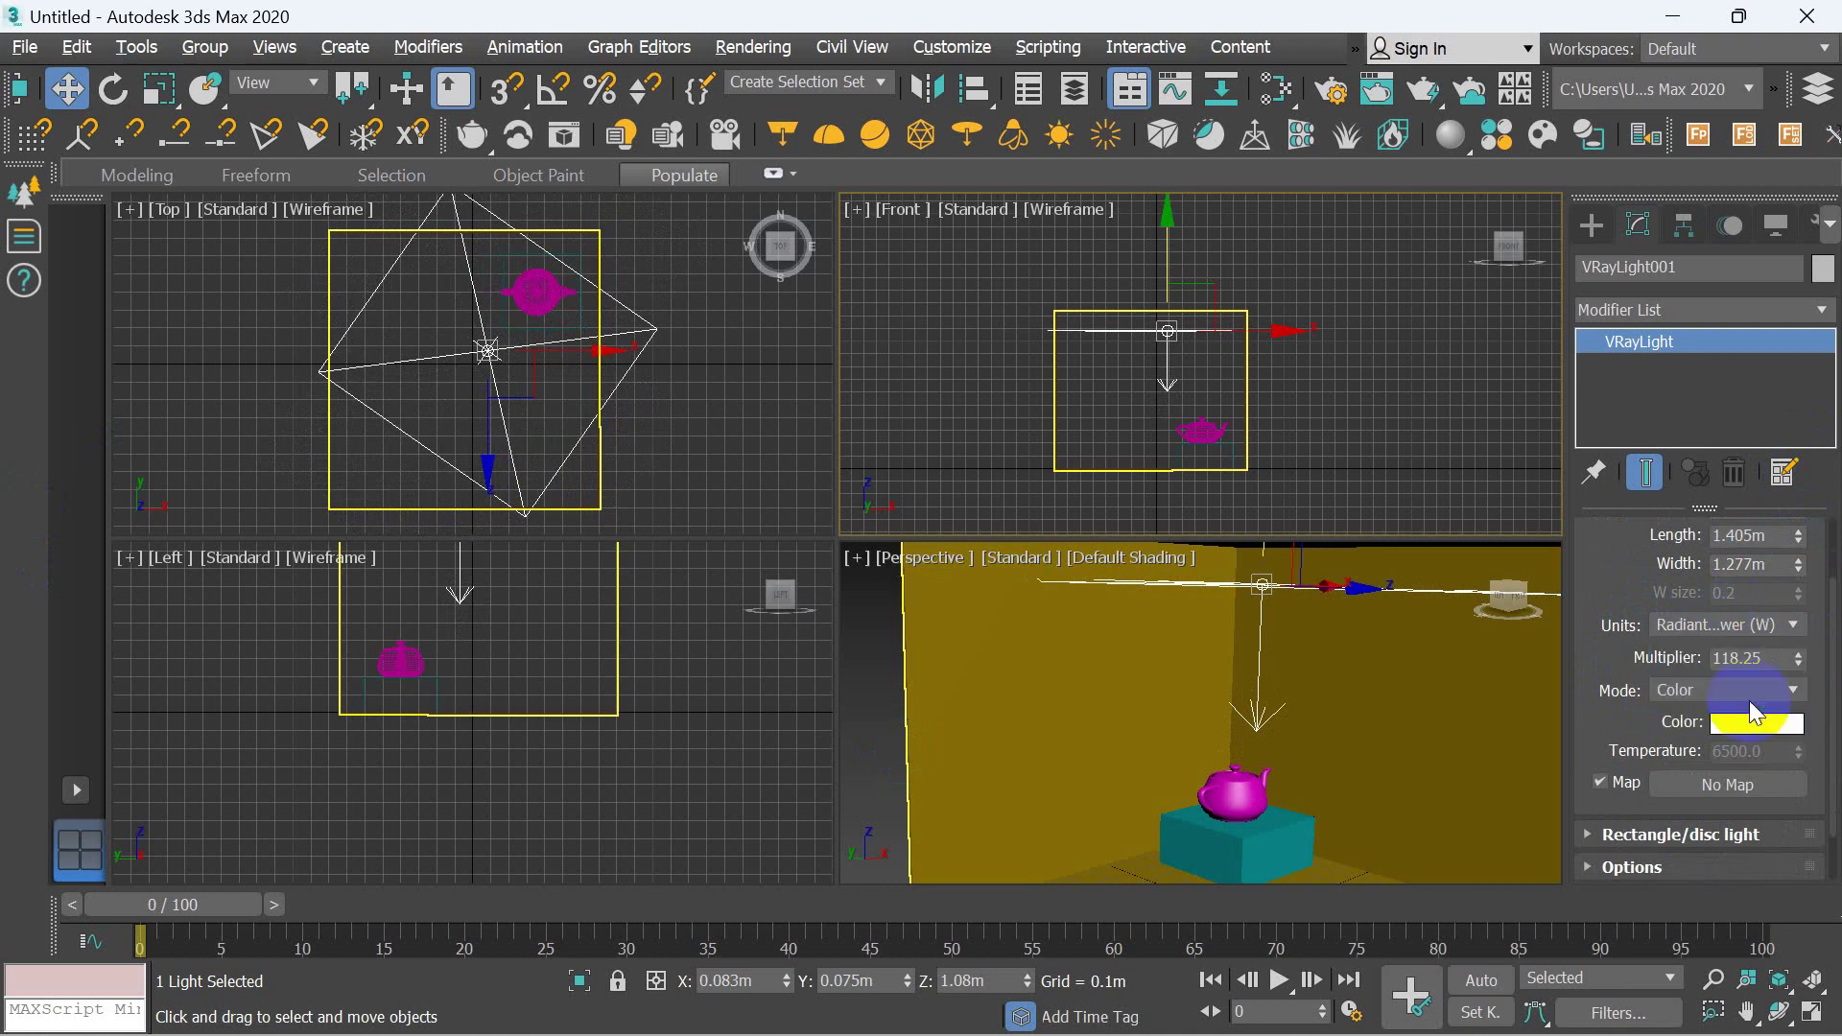
click(1738, 626)
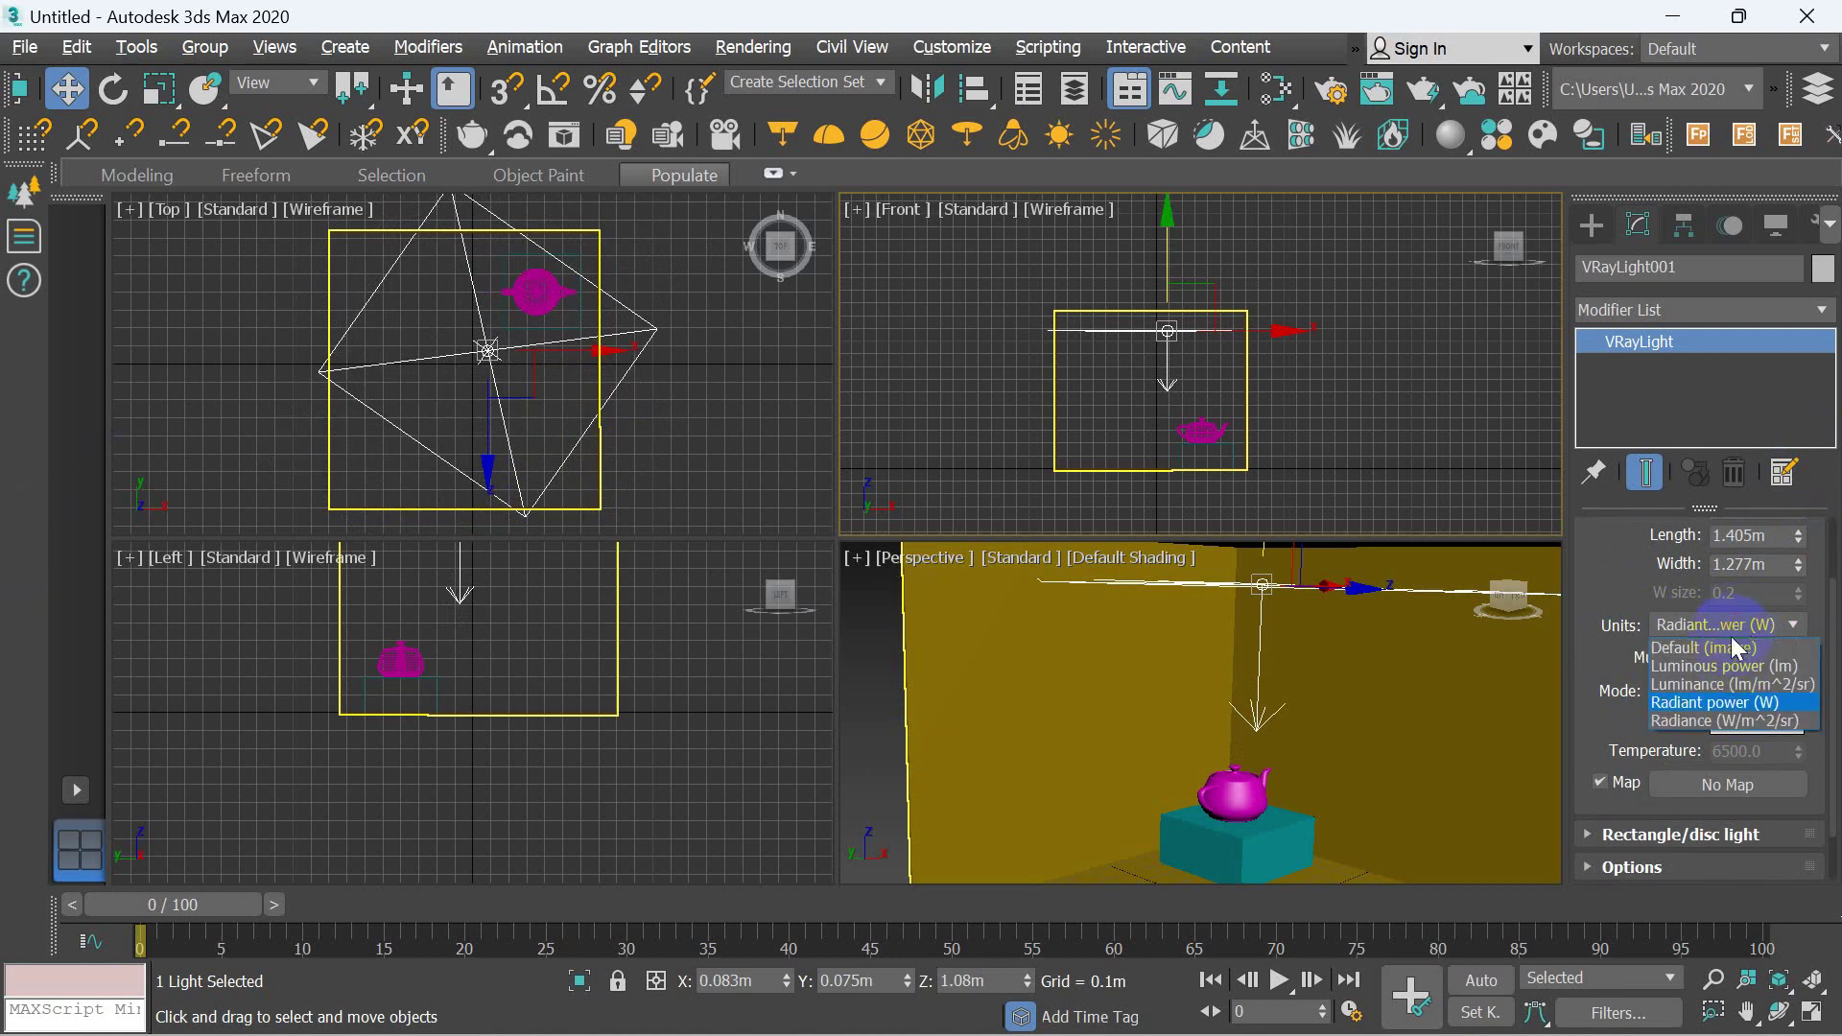
click(1713, 722)
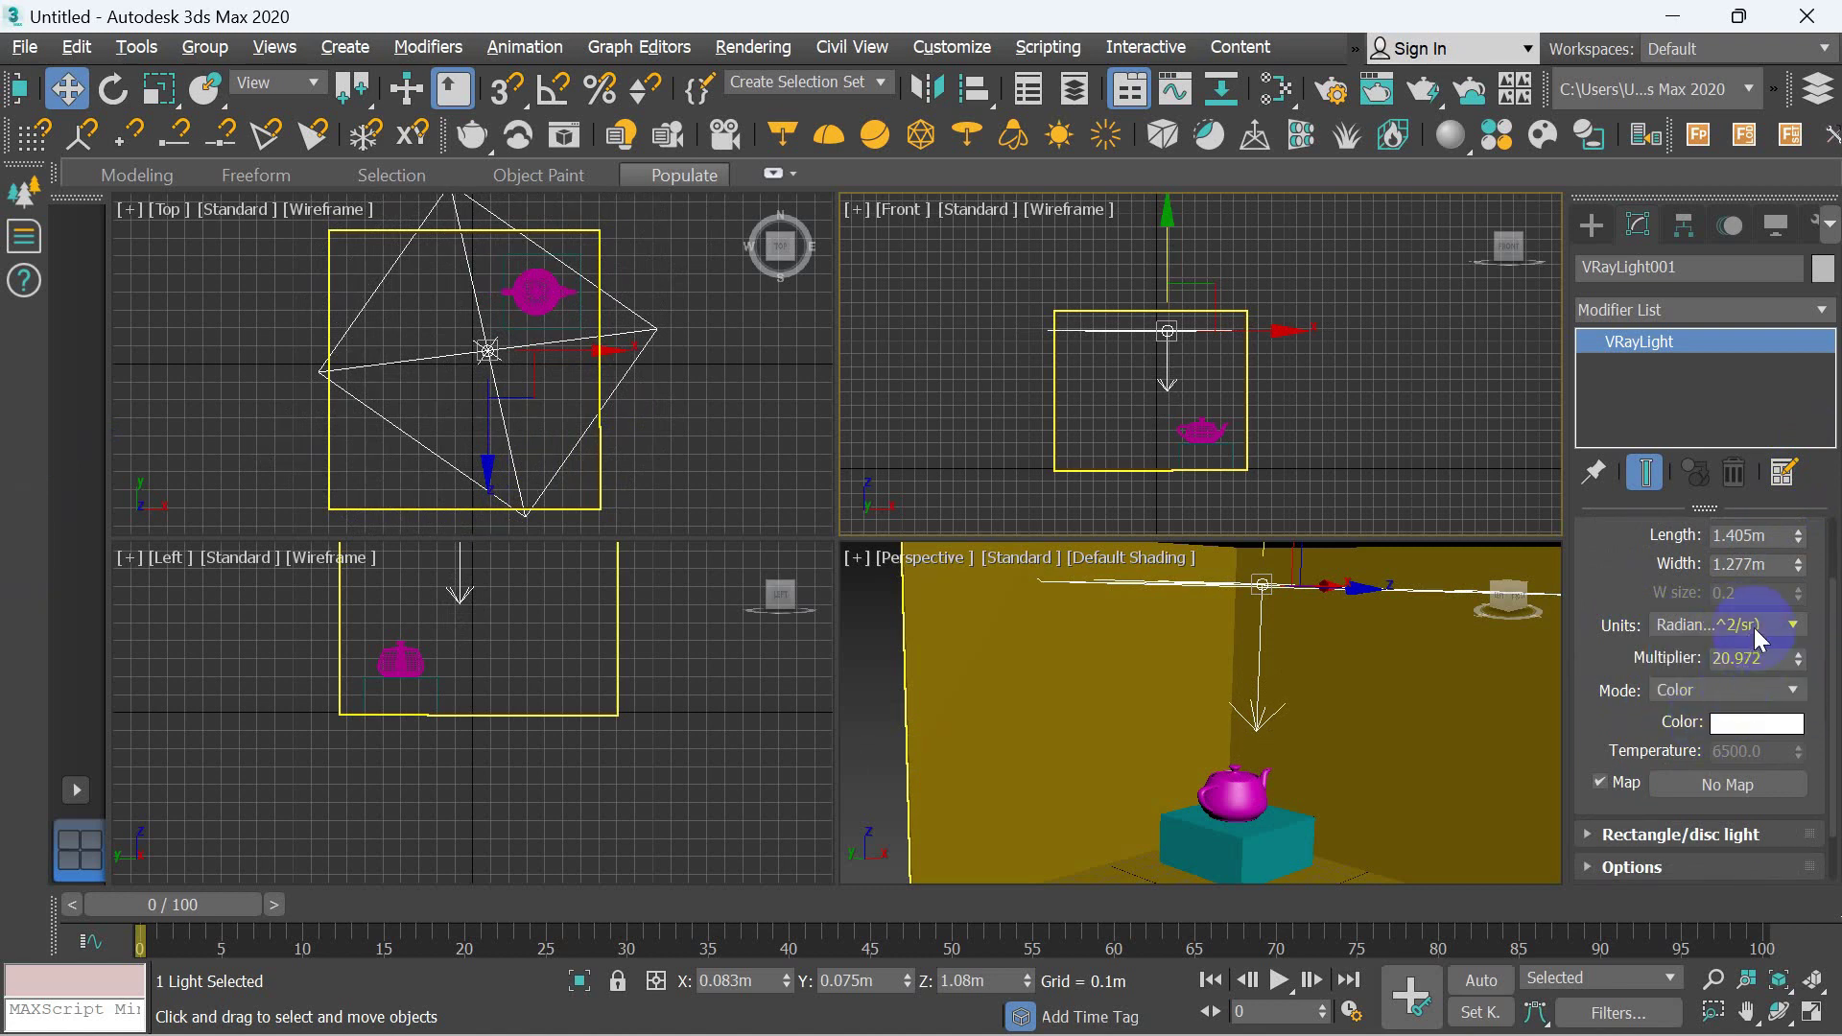
click(1725, 639)
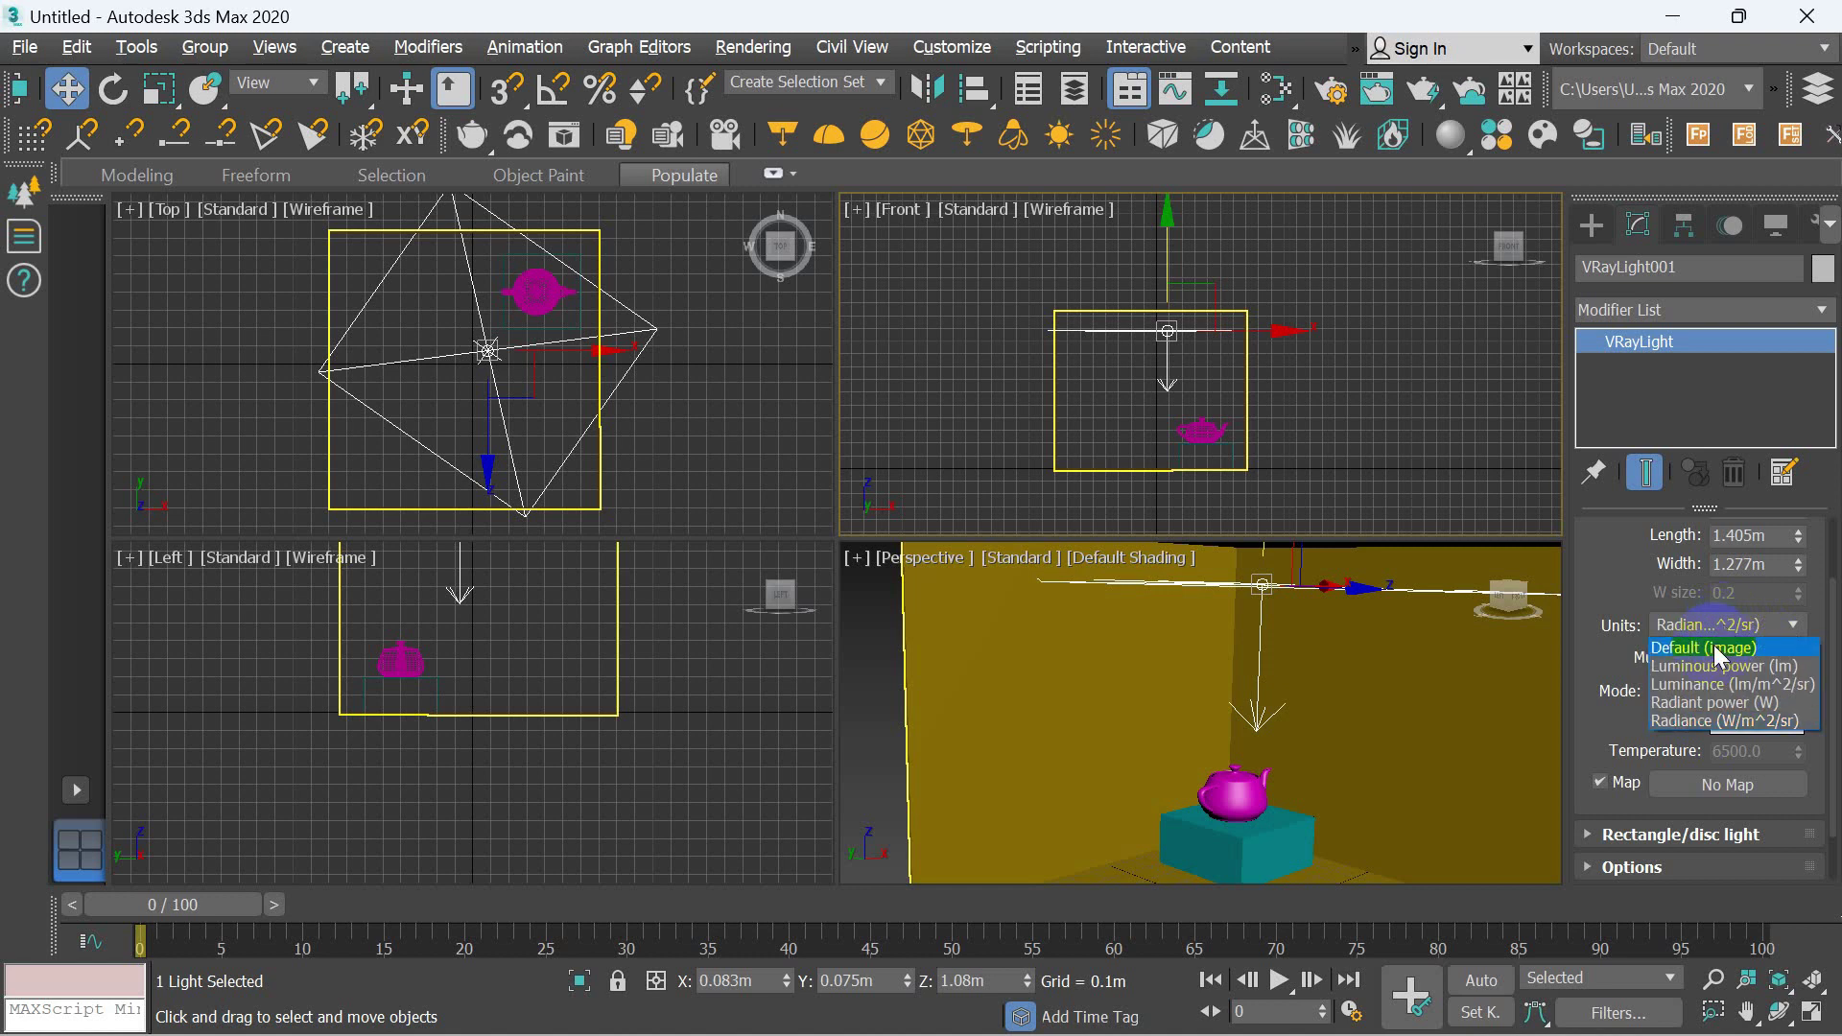
click(1717, 655)
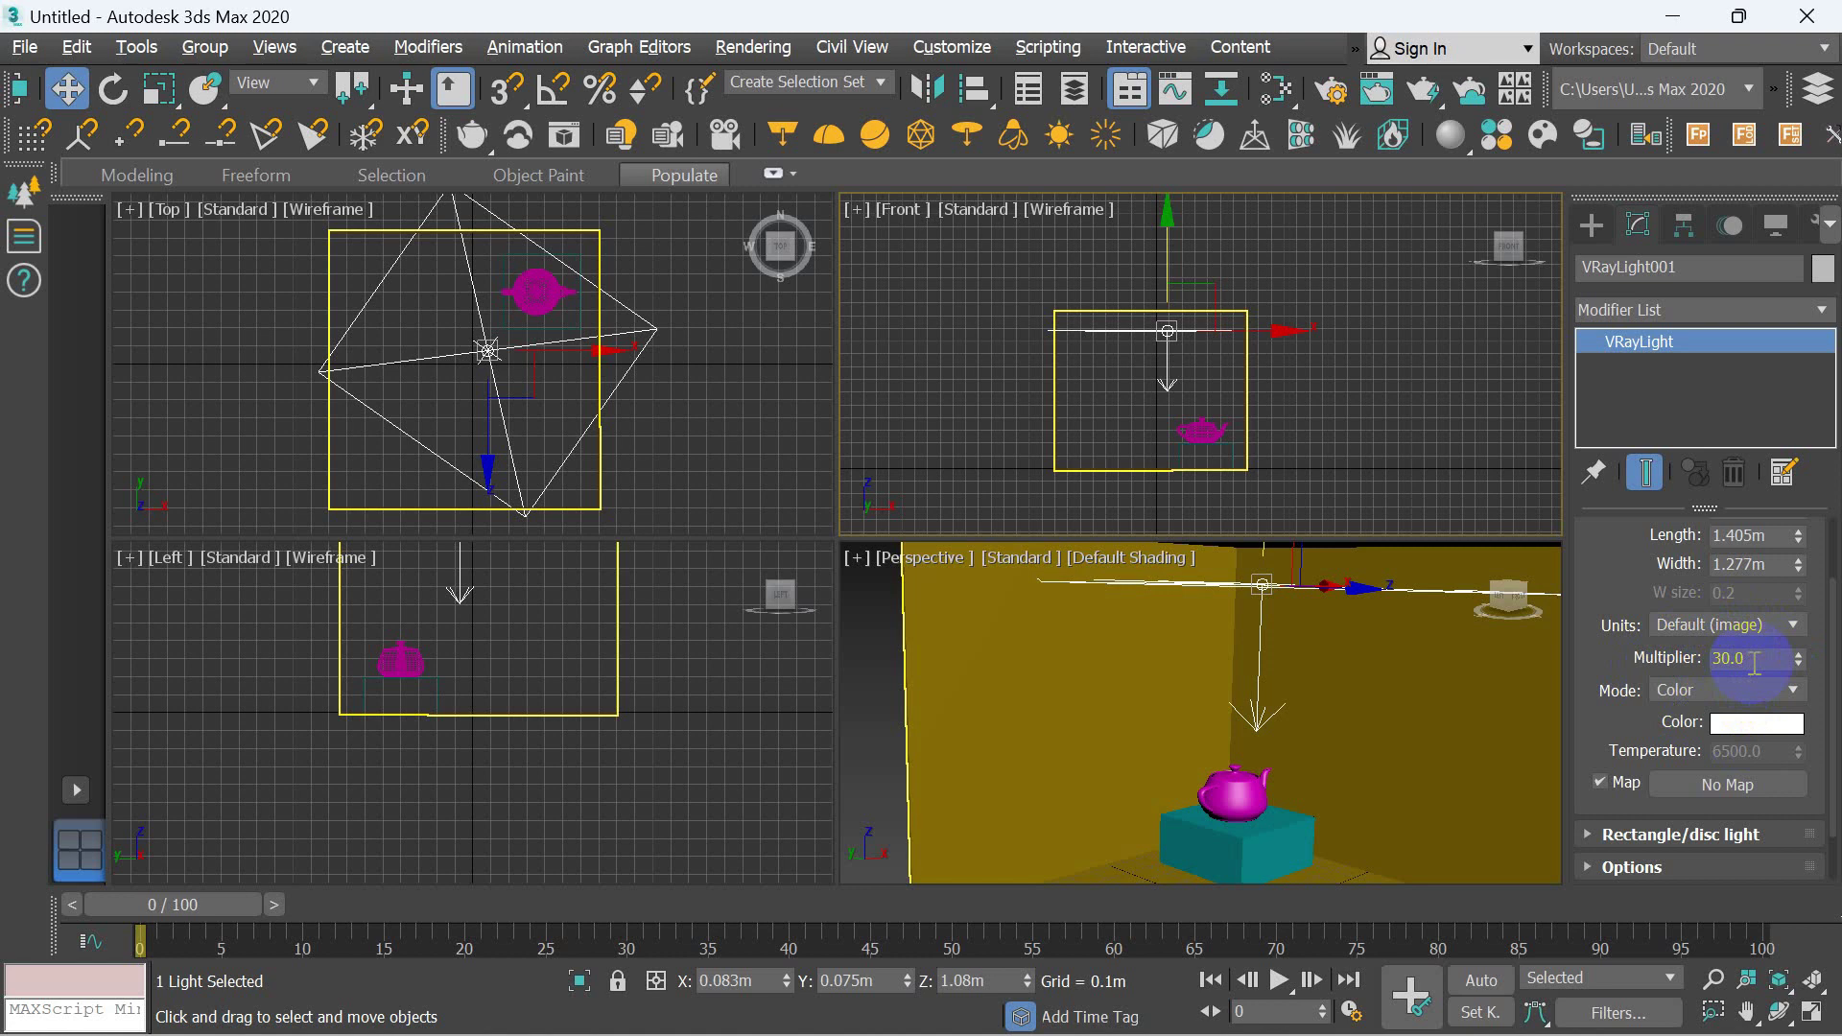
- Lower the V-Ray light's multiplier from 30.0 to 1.0
double_click(1738, 662)
text(1)
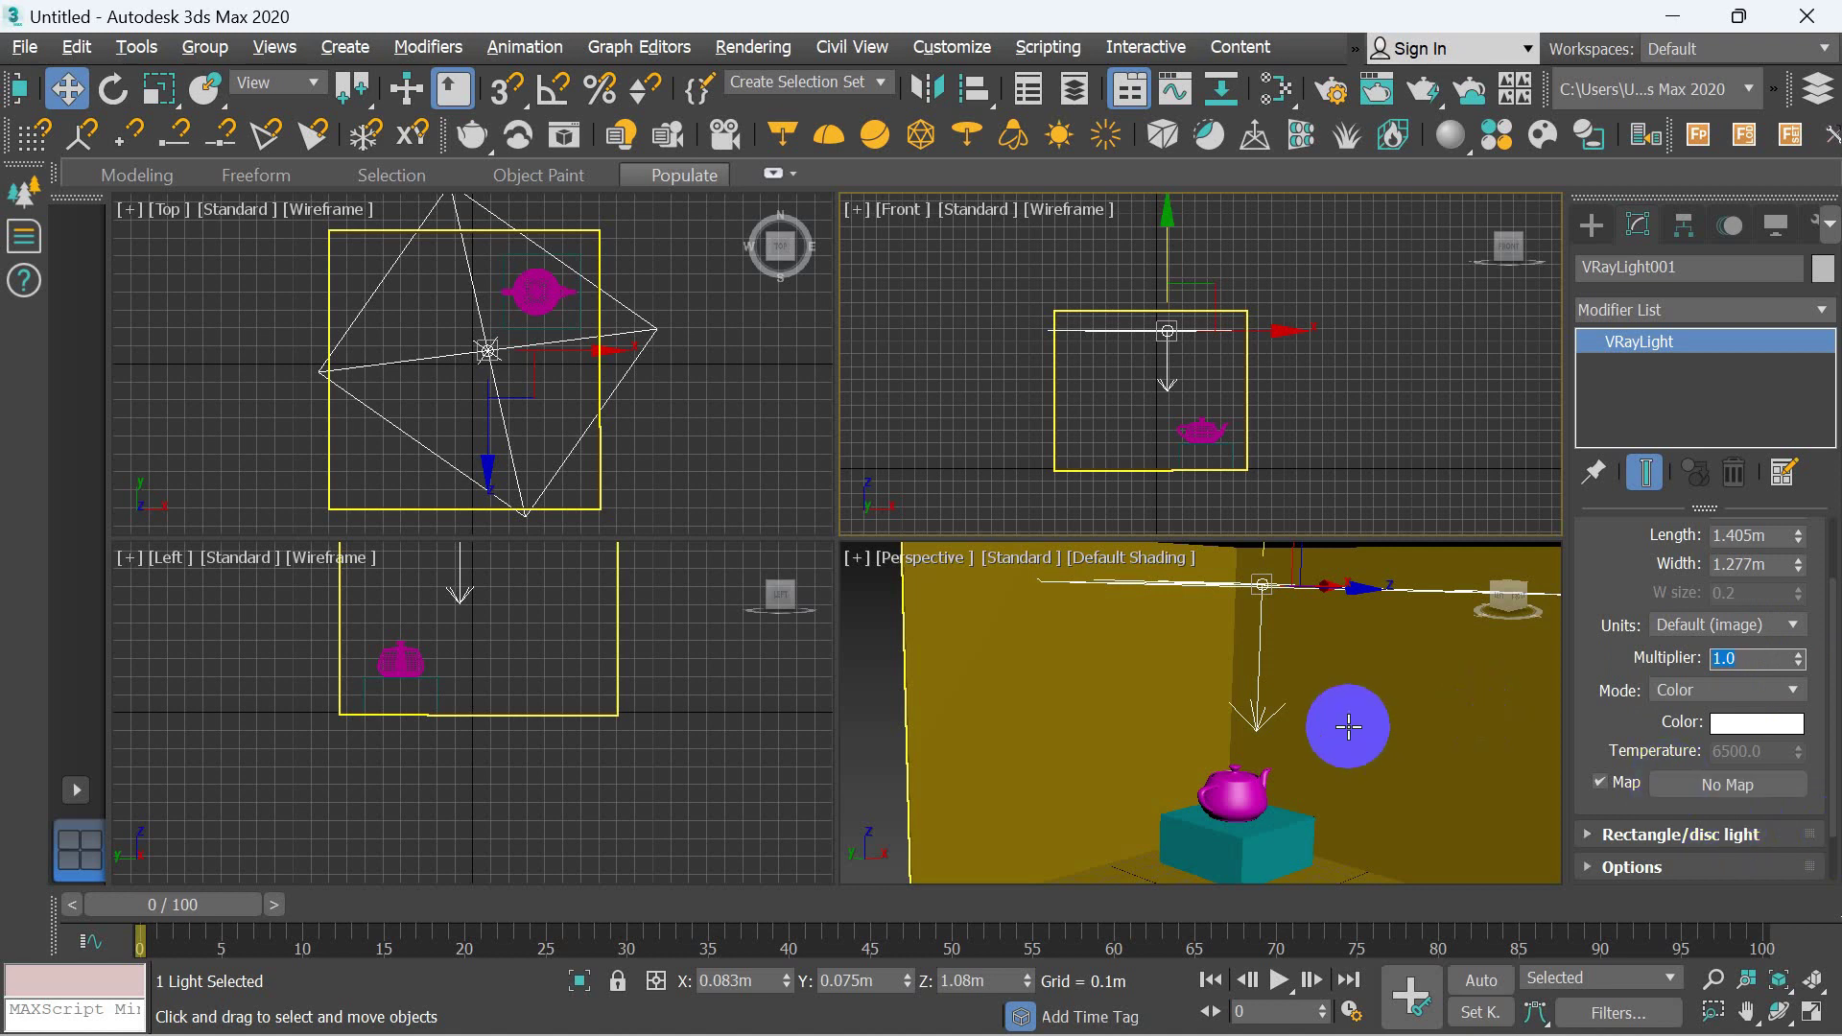
scroll(1619, 722, down, 1)
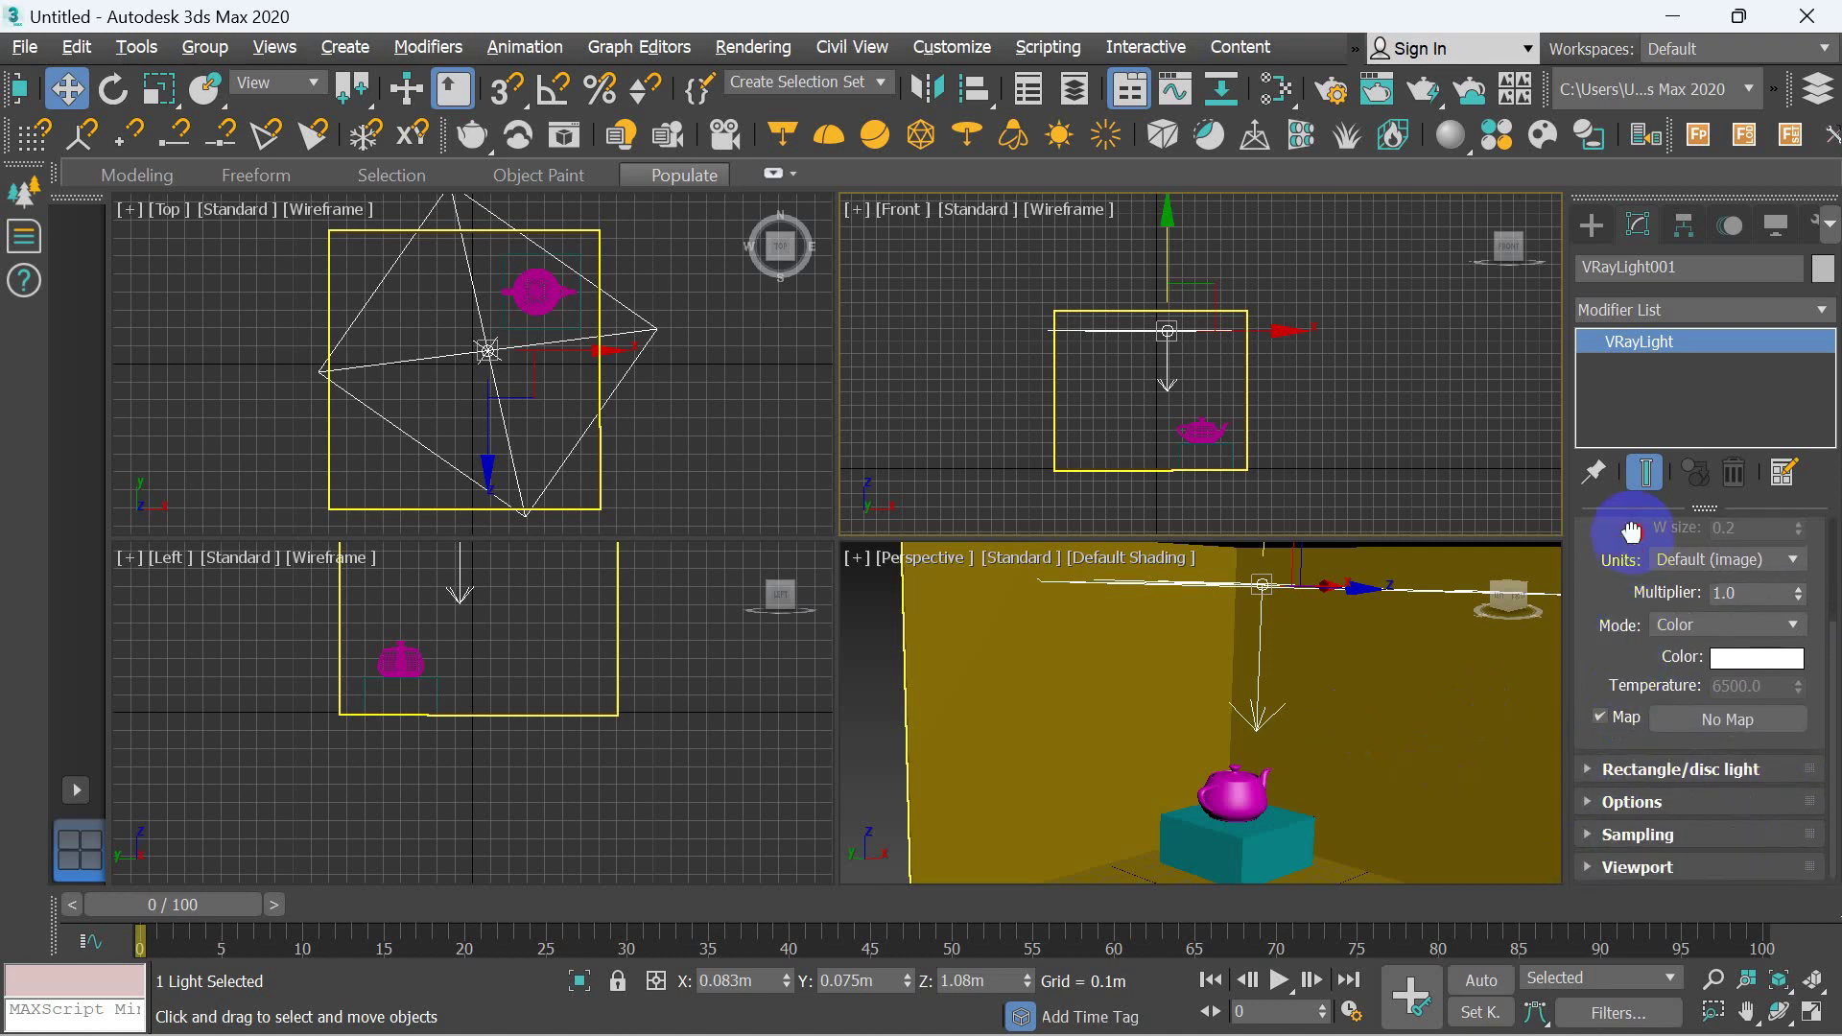
scroll(1628, 566, up, 2)
scroll(1621, 691, up, 1)
mouse_move(1620, 777)
mouse_down()
mouse_move(1612, 625)
mouse_move(1624, 769)
mouse_up()
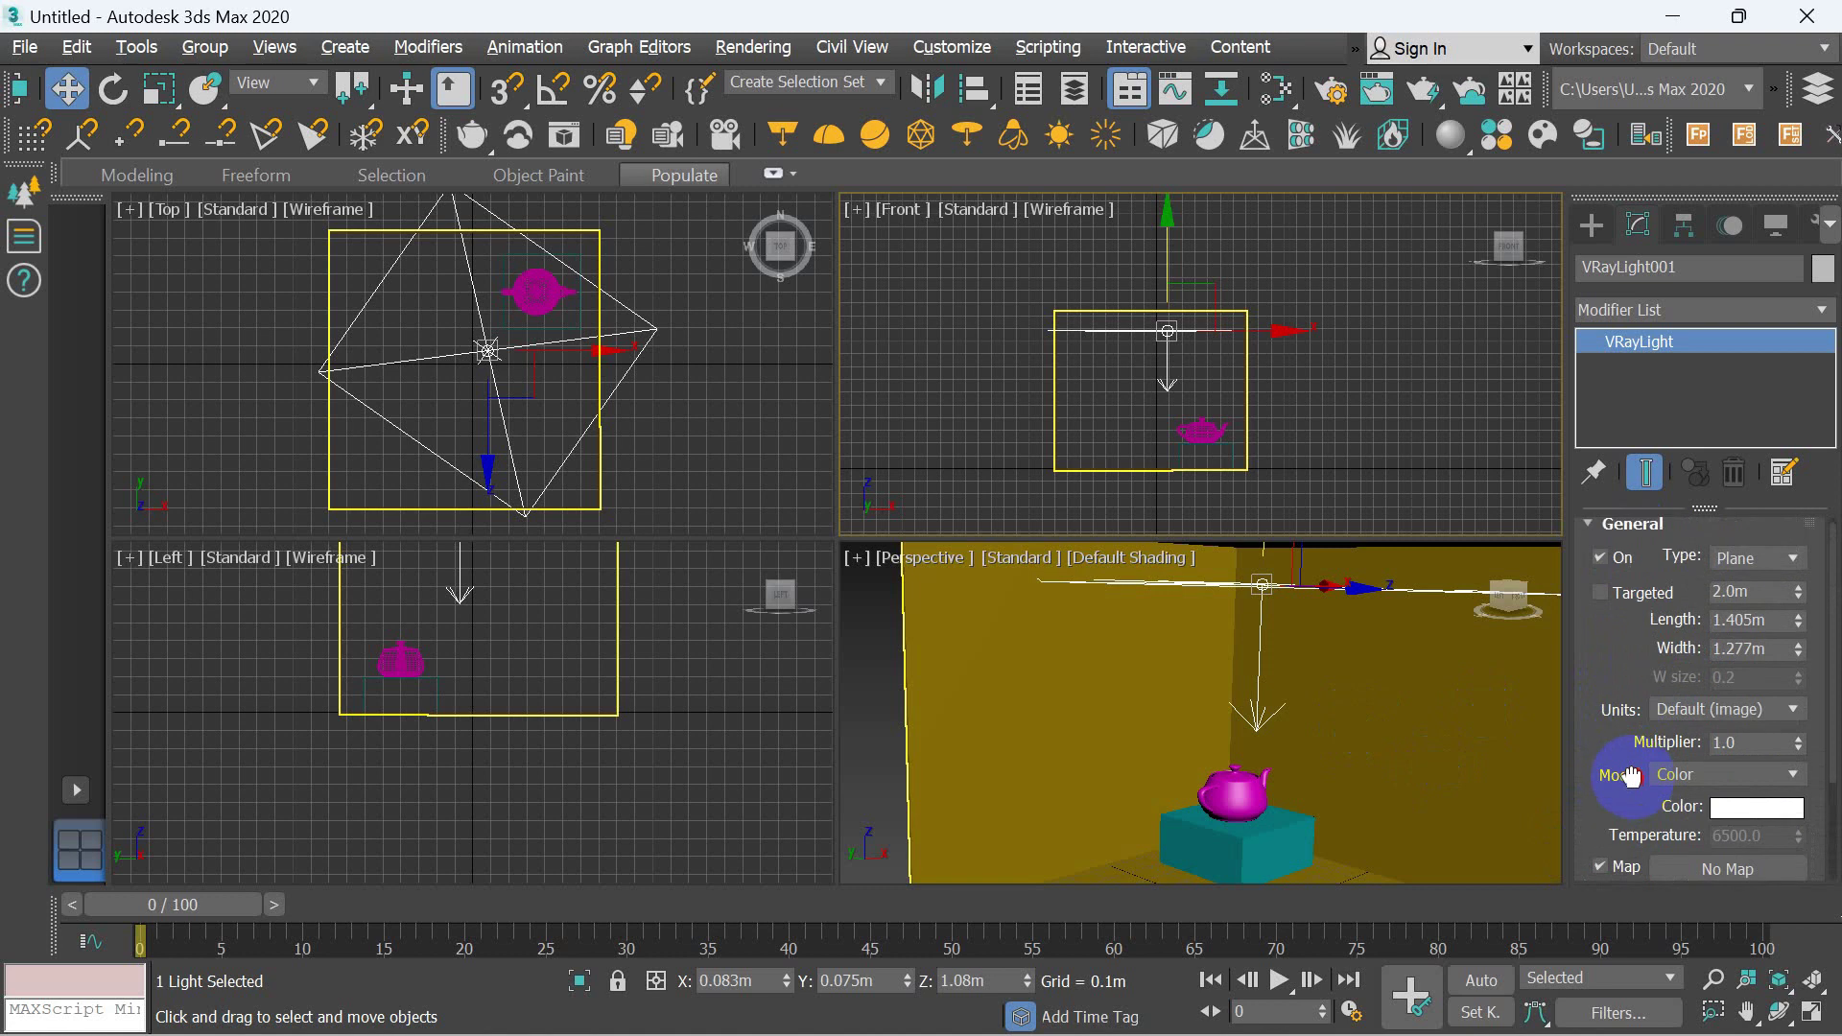
- Maximize the Perspective viewport and run a Shift+Q test render of the teapot room
click(1812, 1013)
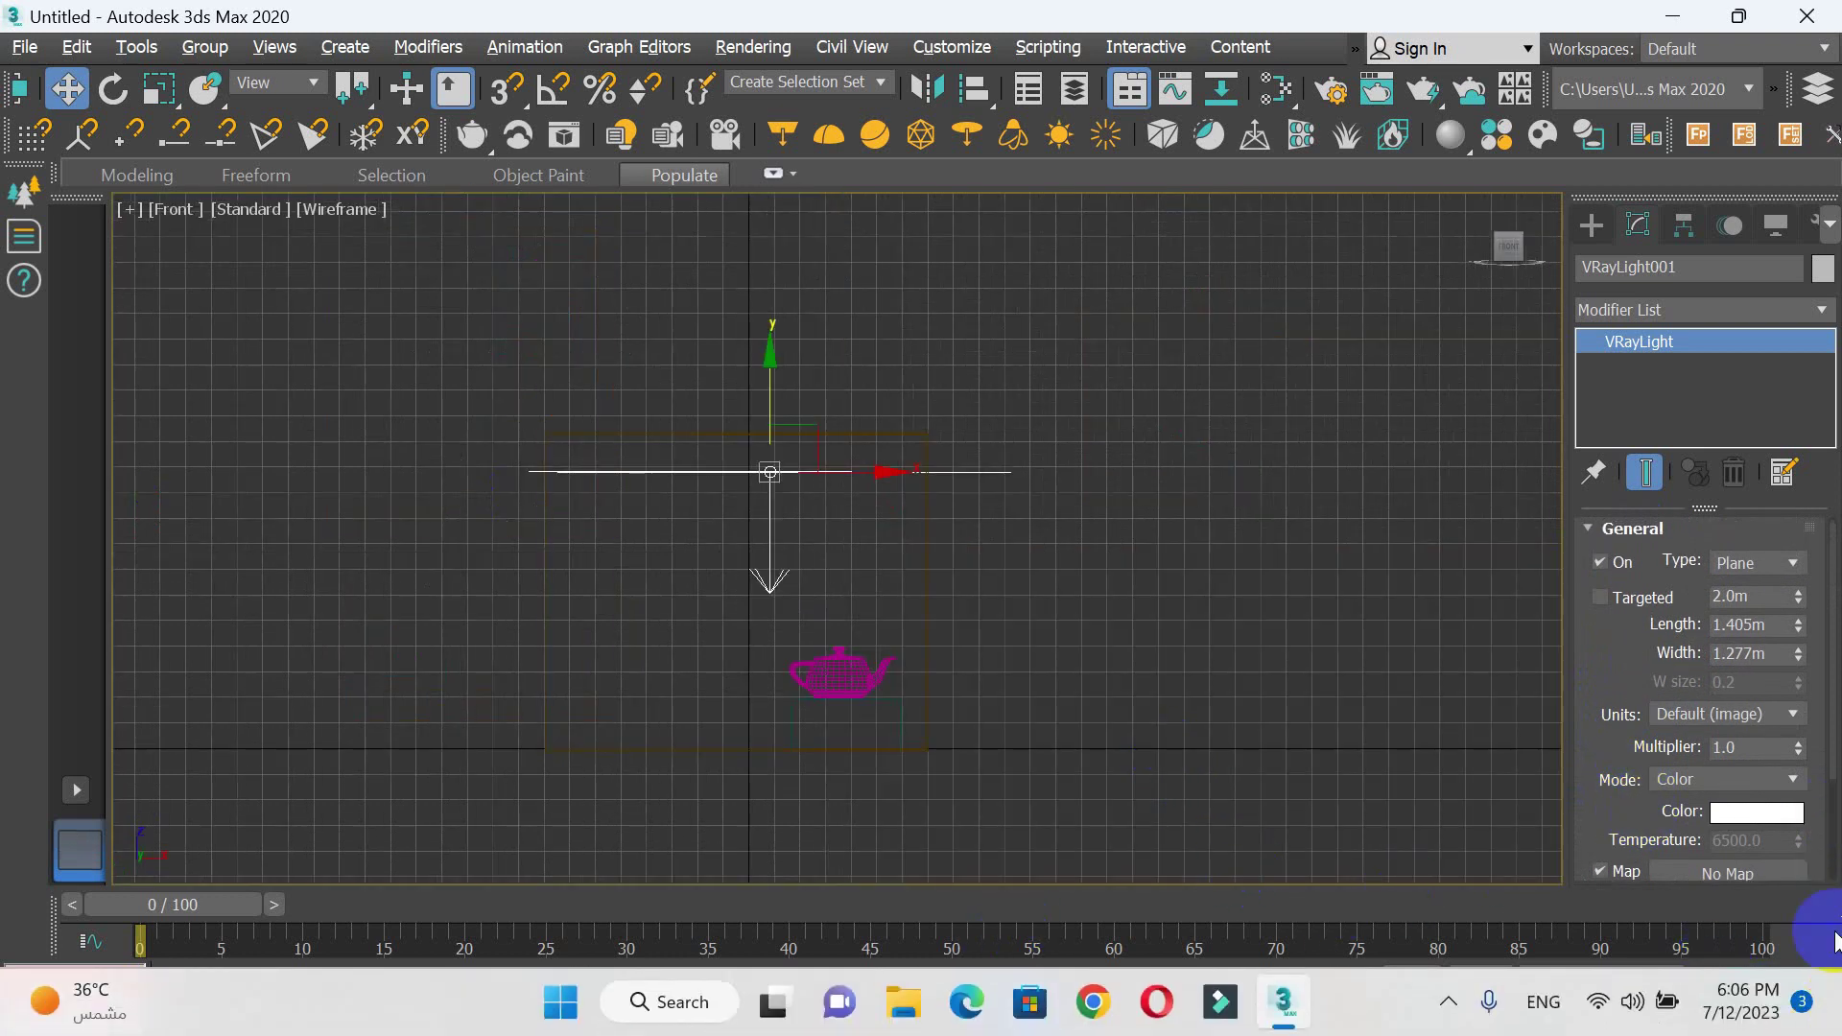
click(1816, 1015)
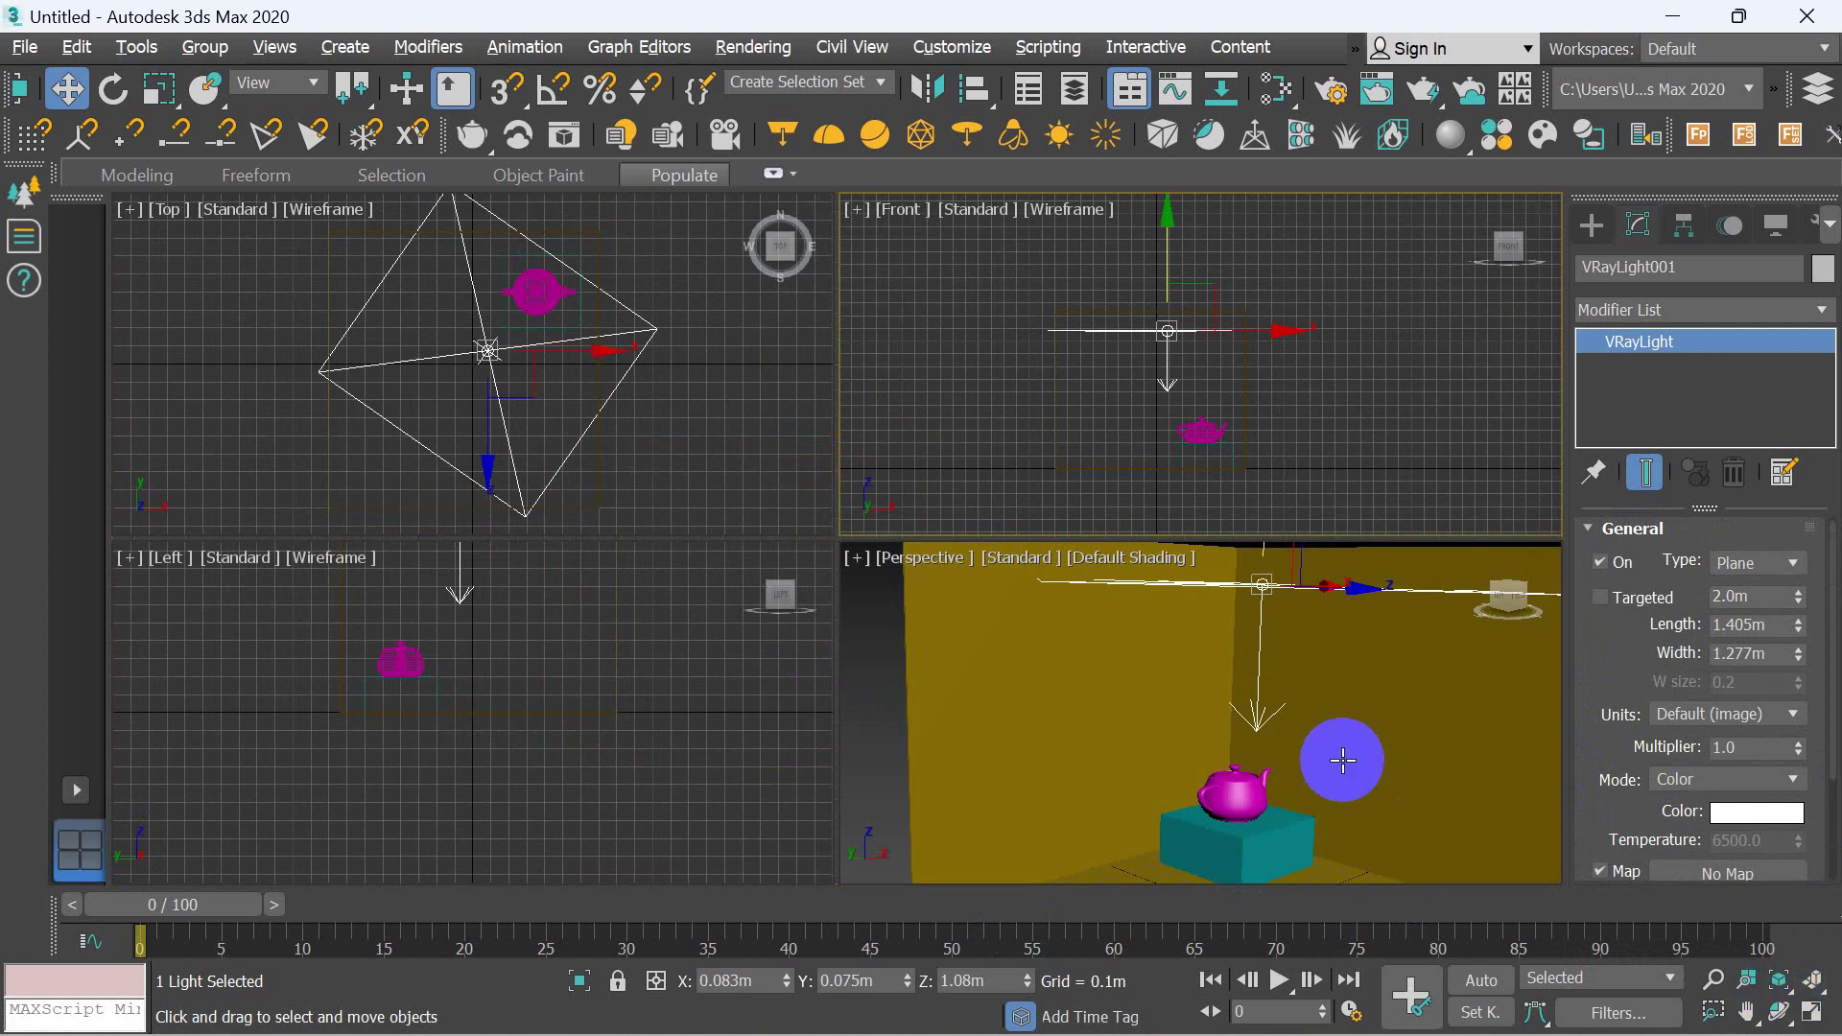
click(1813, 1012)
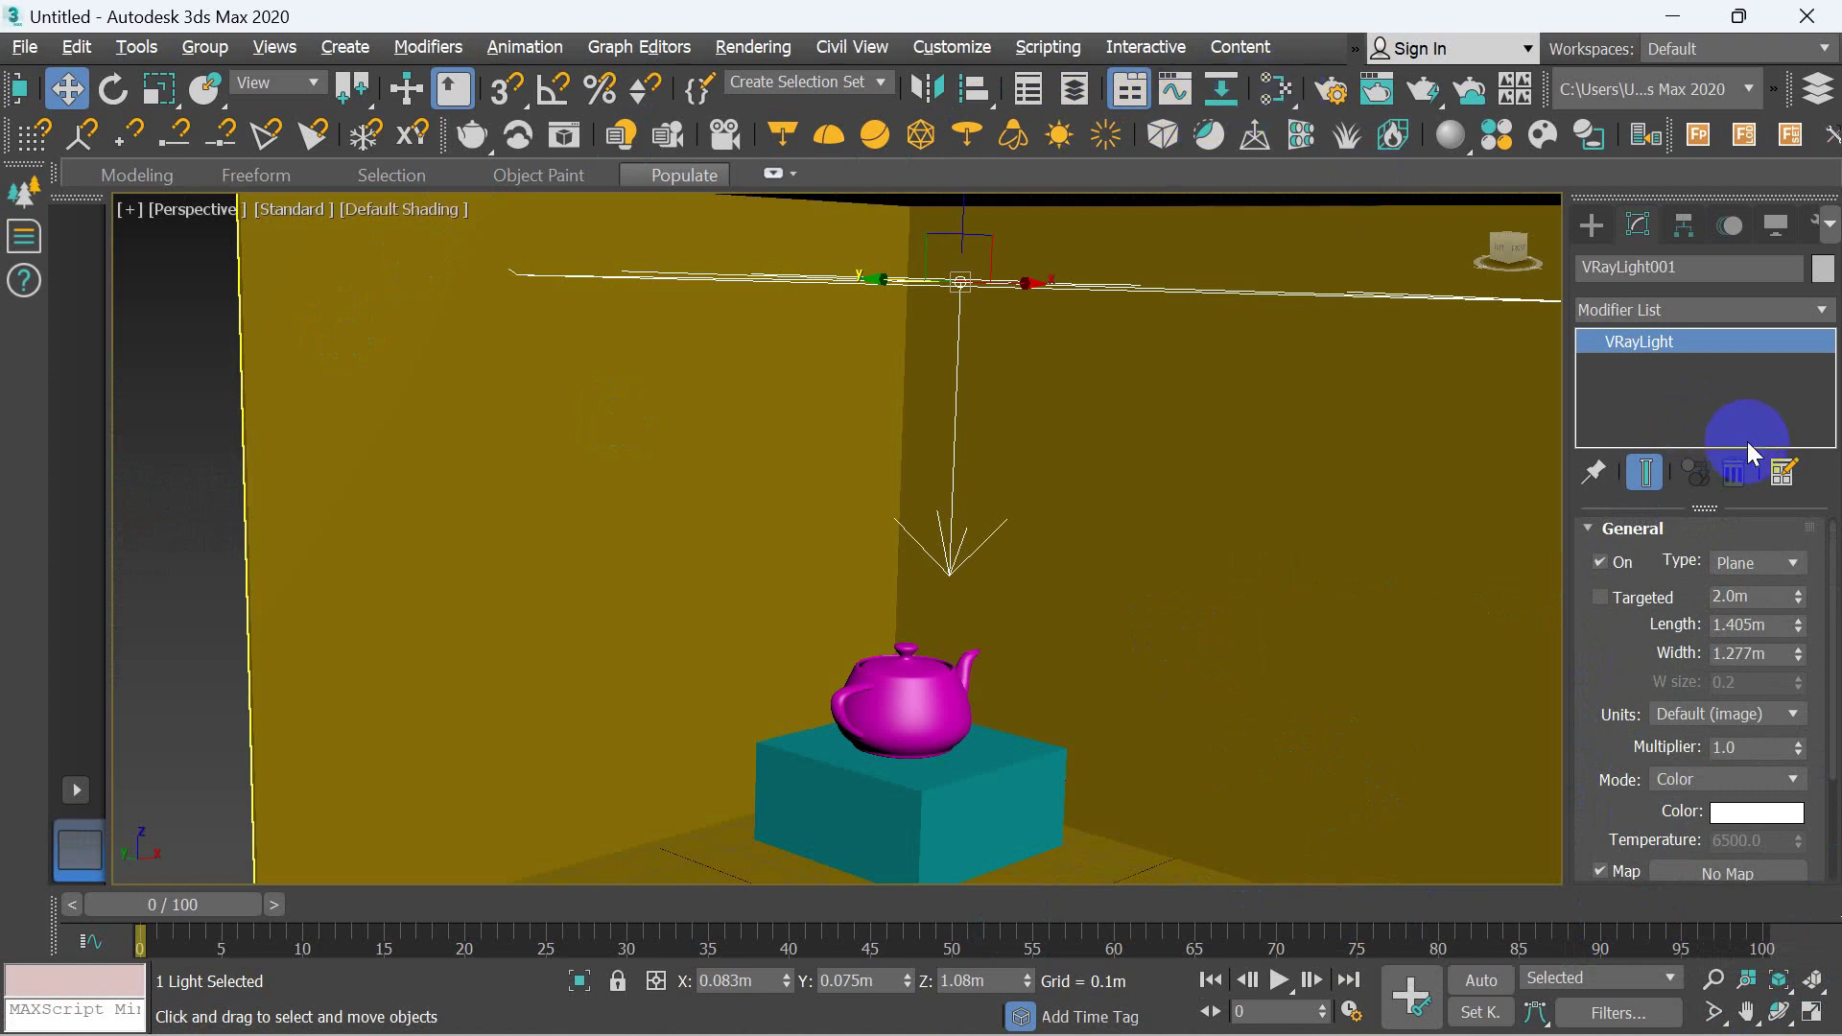
key(shift+q)
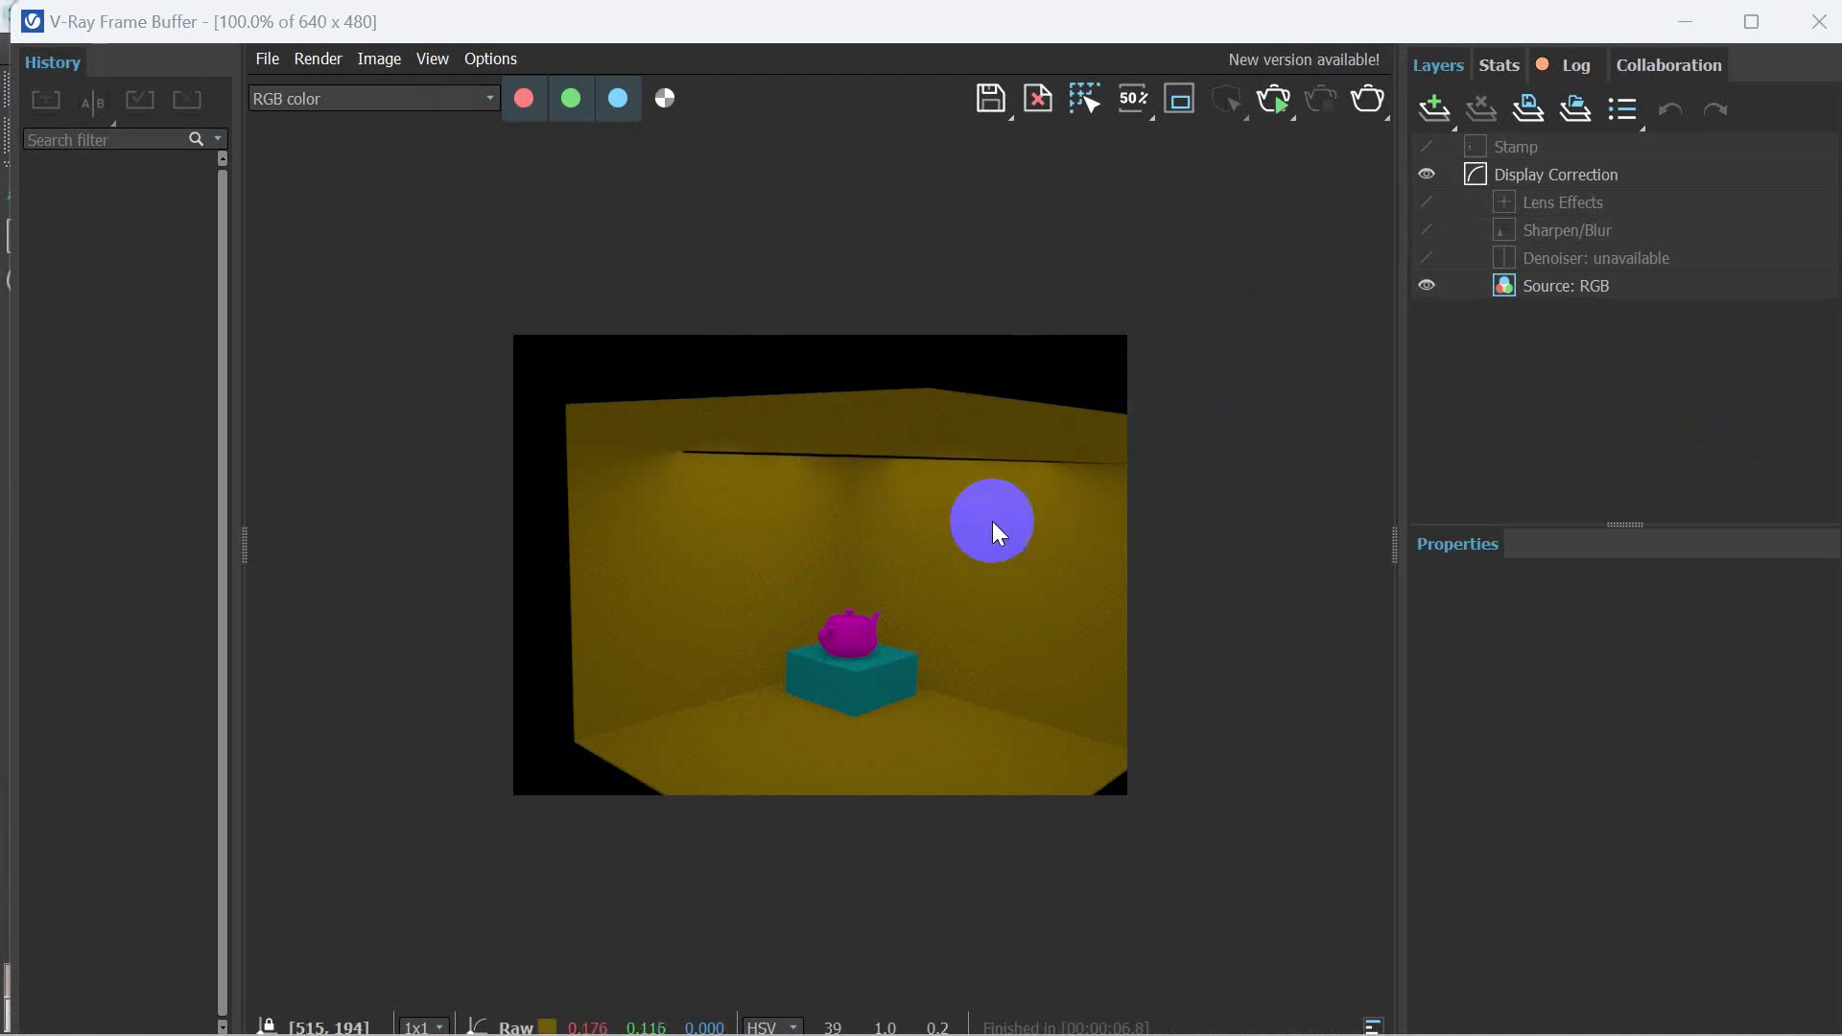
- Use Zoom VFB to enlarge the dim test render, then close the frame buffer
click(443, 61)
mouse_move(476, 121)
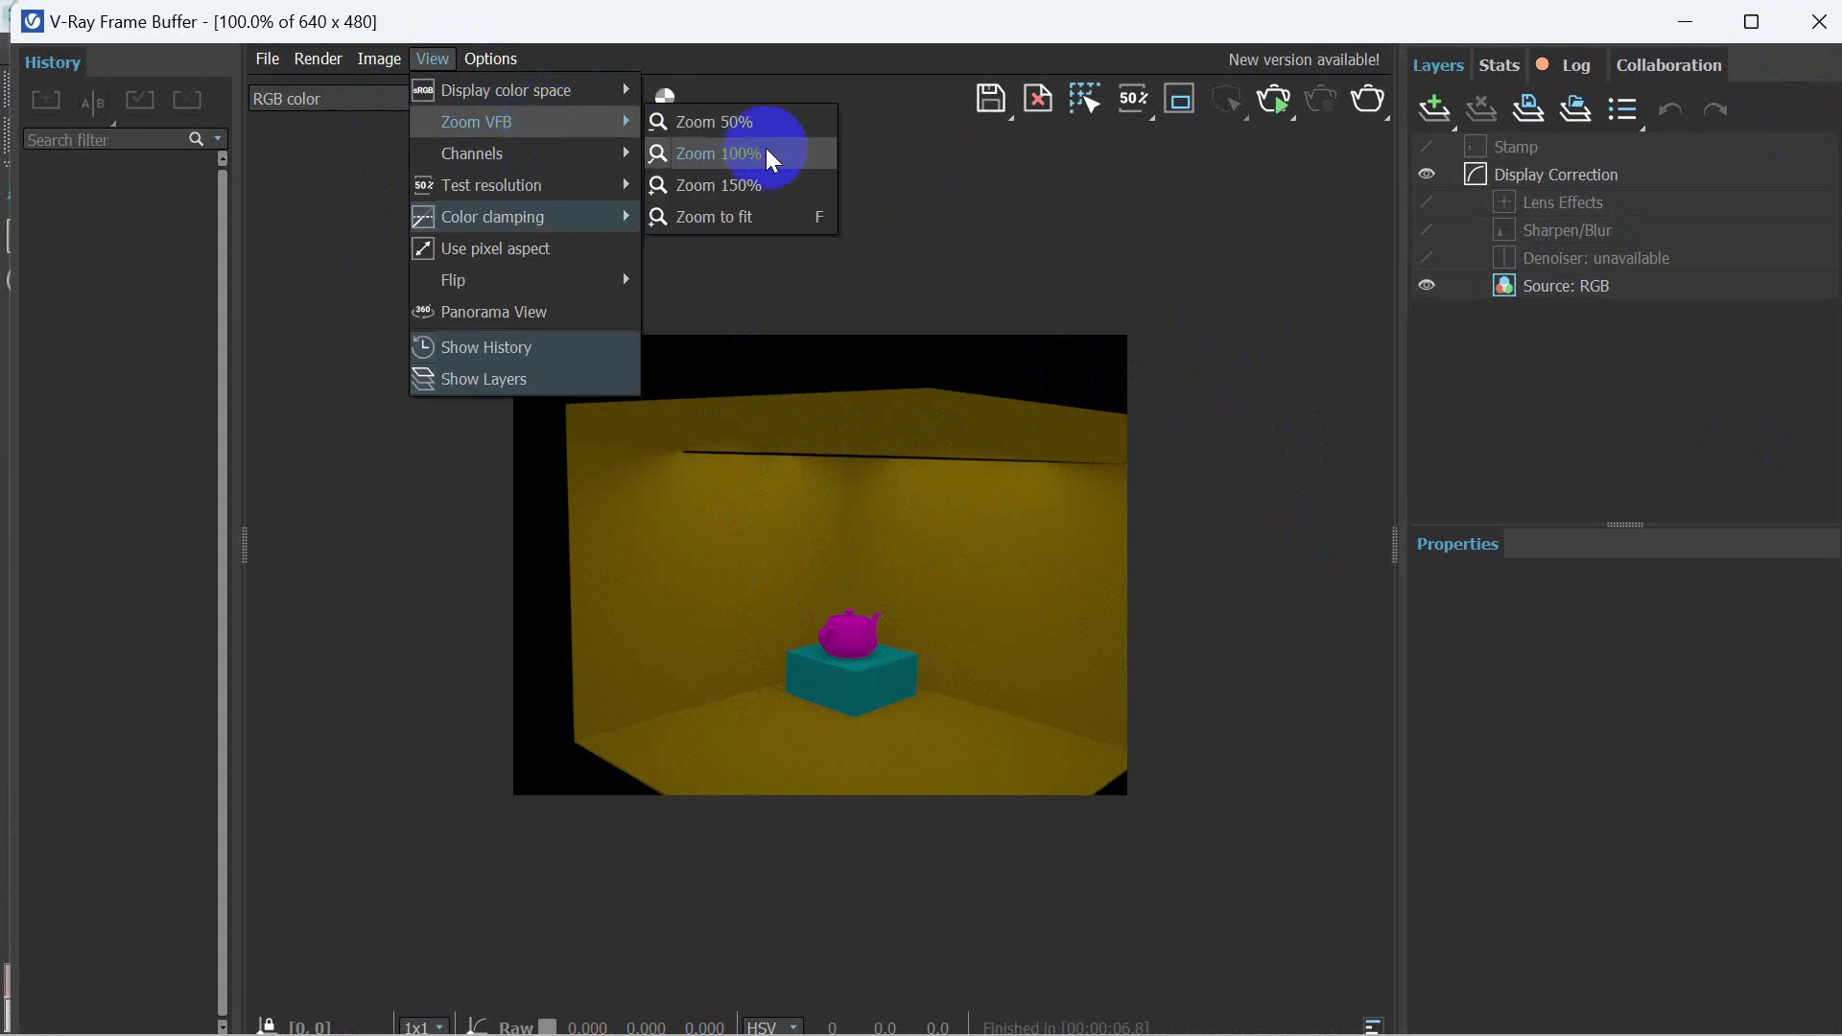
click(797, 211)
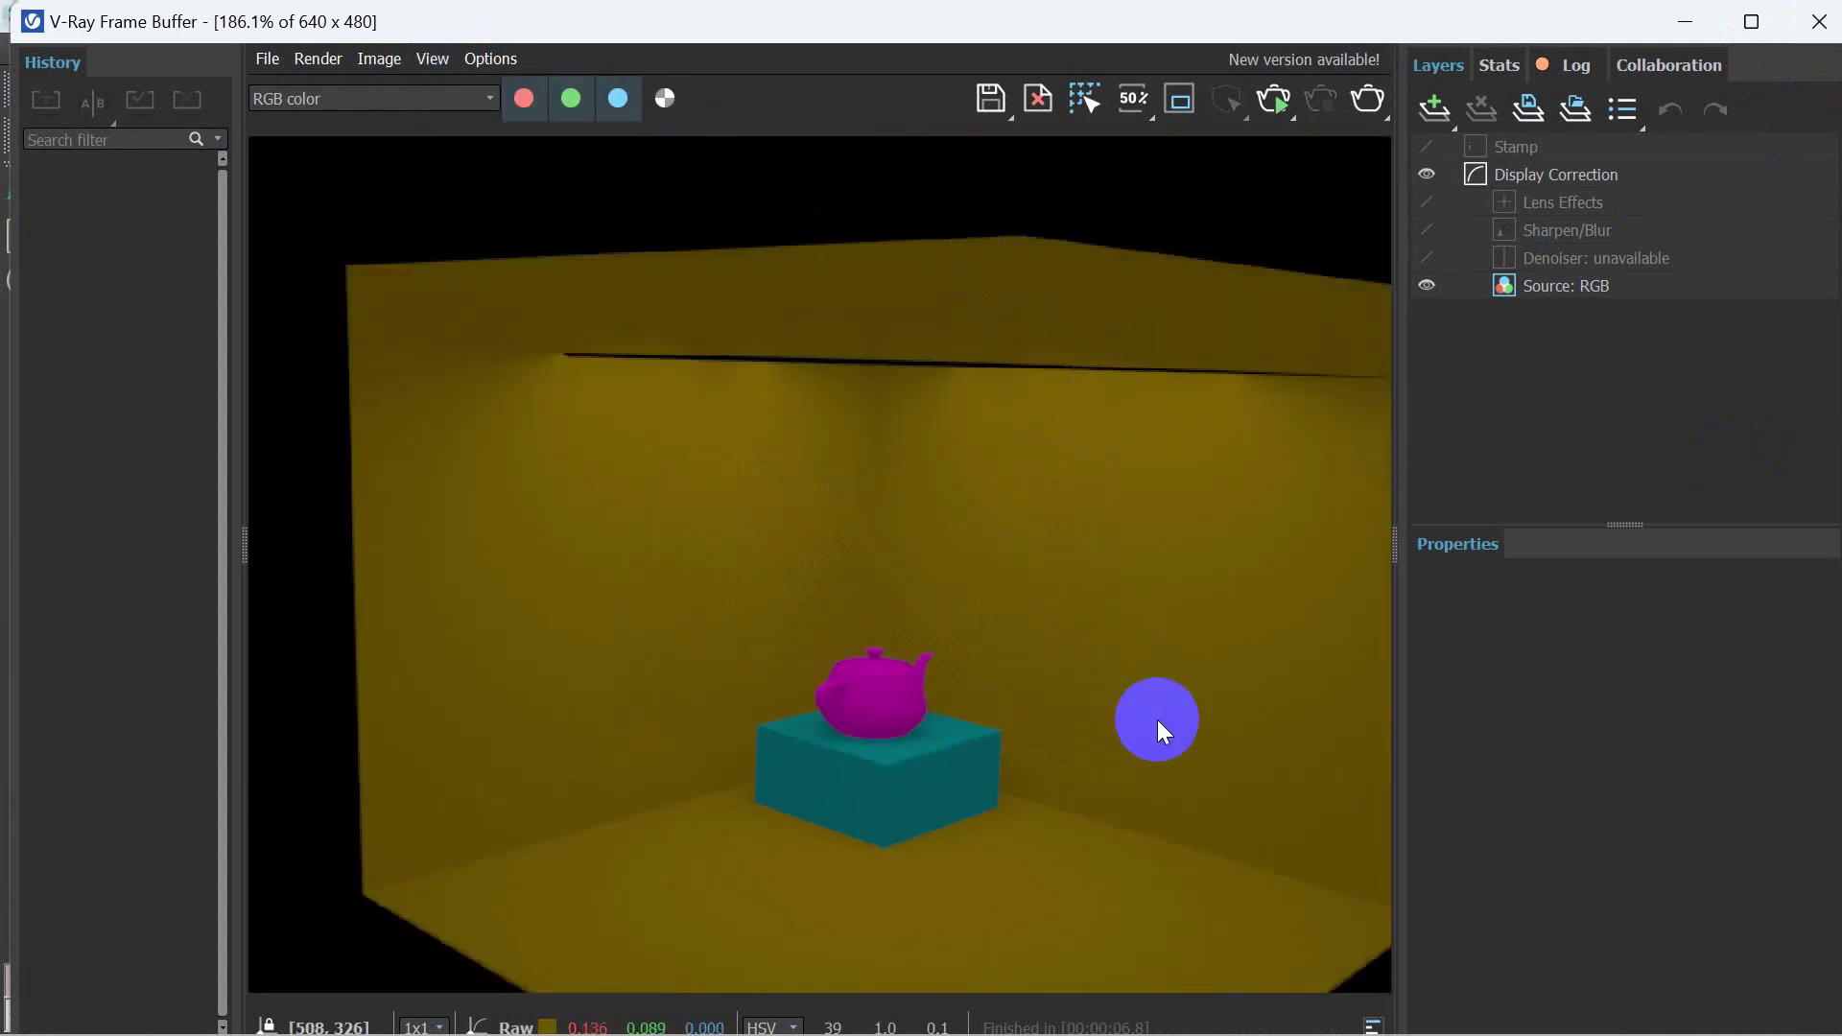
click(1828, 29)
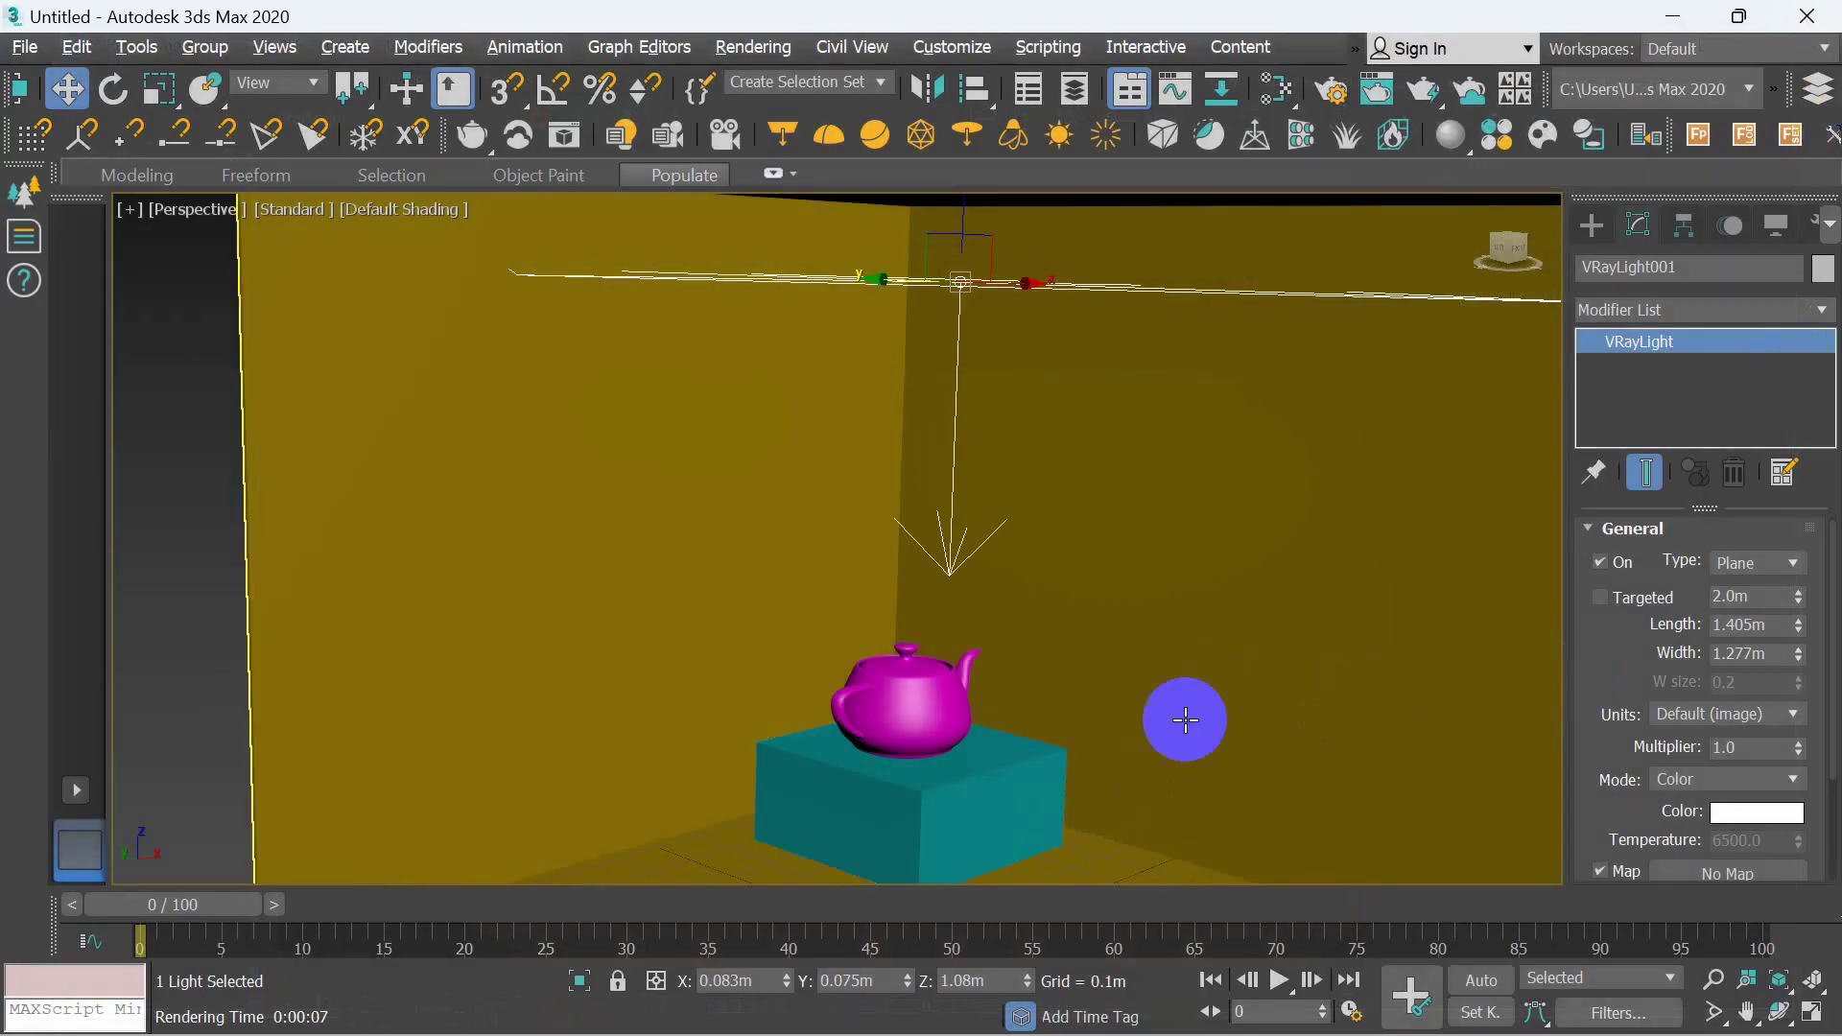
- Zoom into a region around the teapot and pan to reframe the Perspective view
click(1714, 1013)
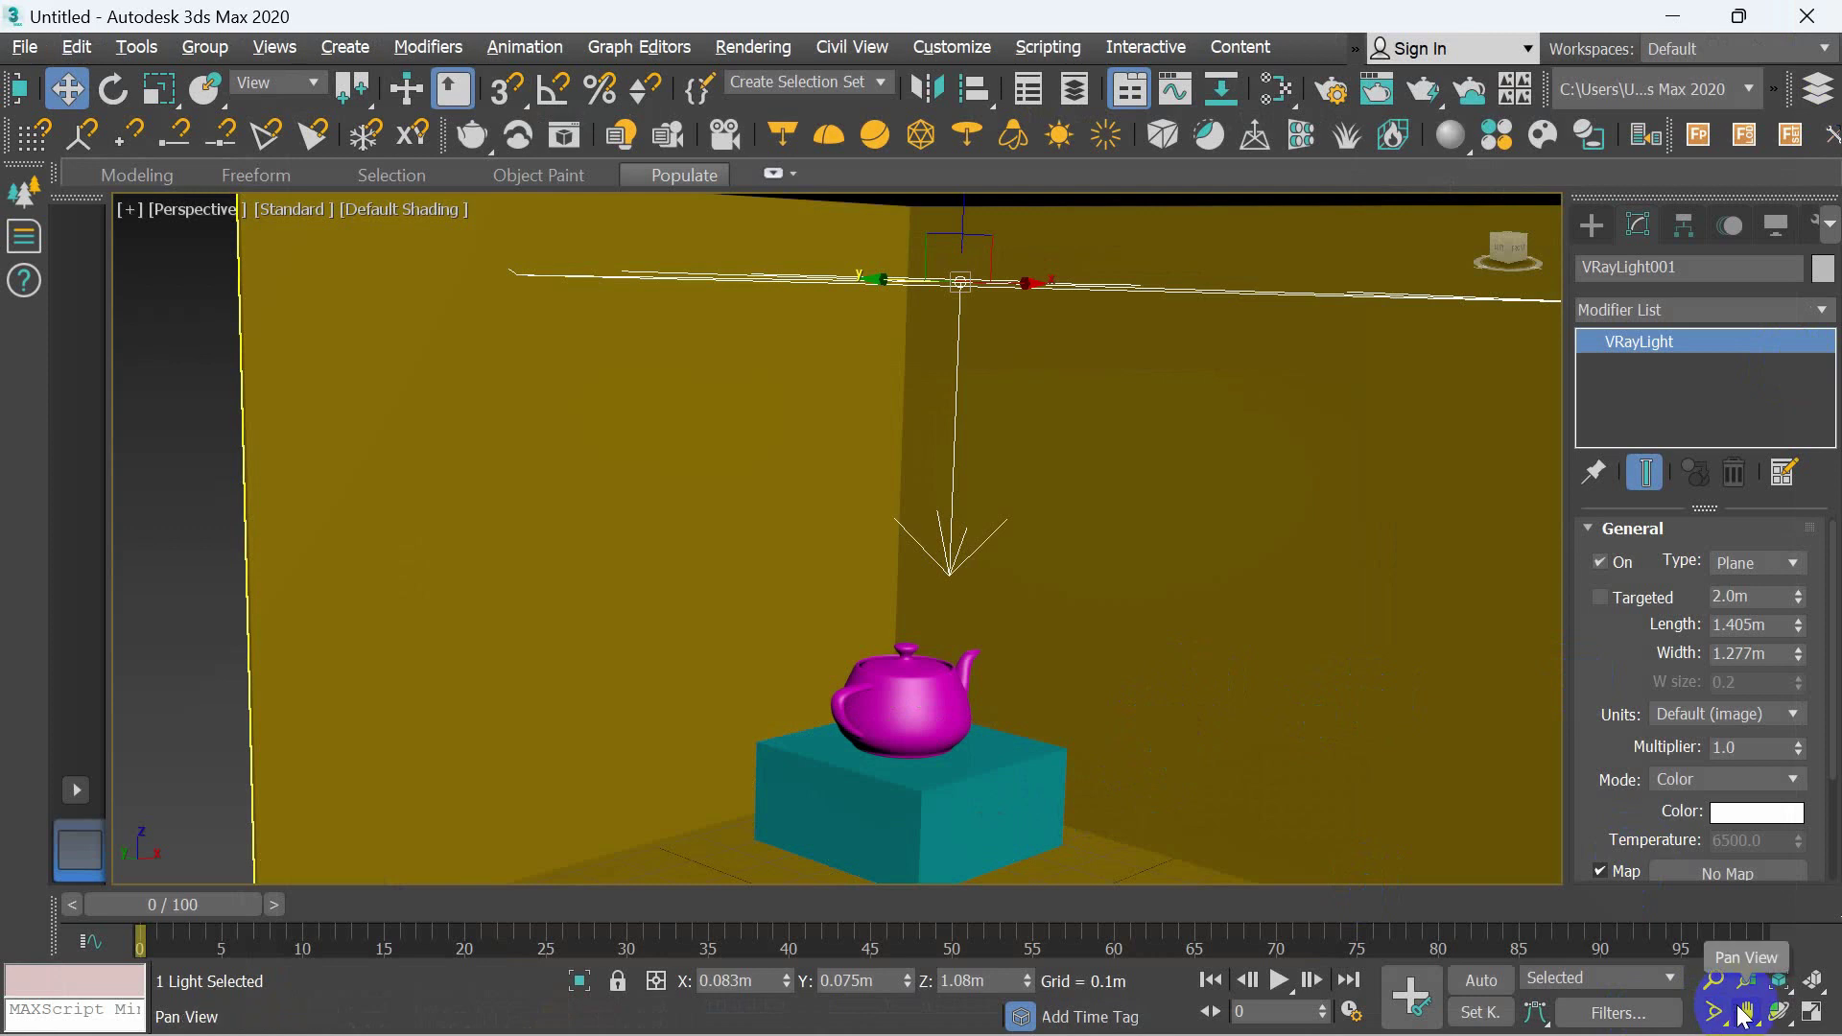
drag(1135, 822, 1139, 810)
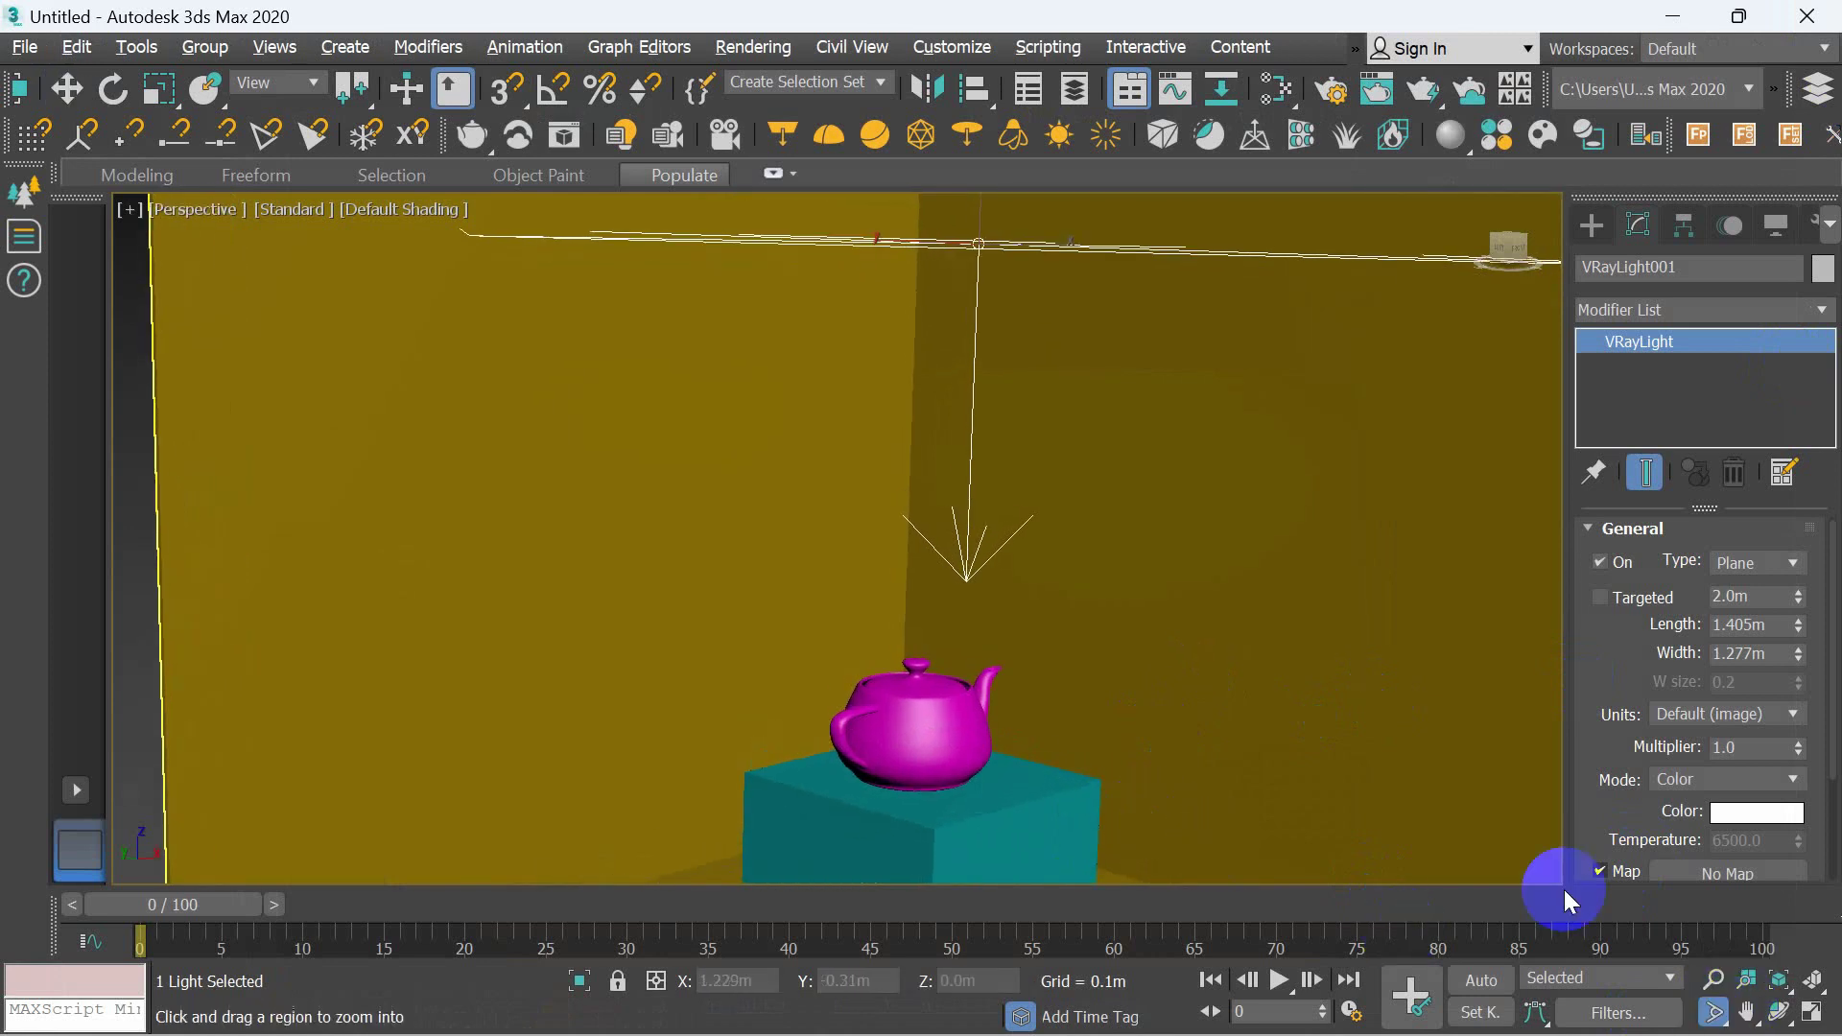
click(1746, 1012)
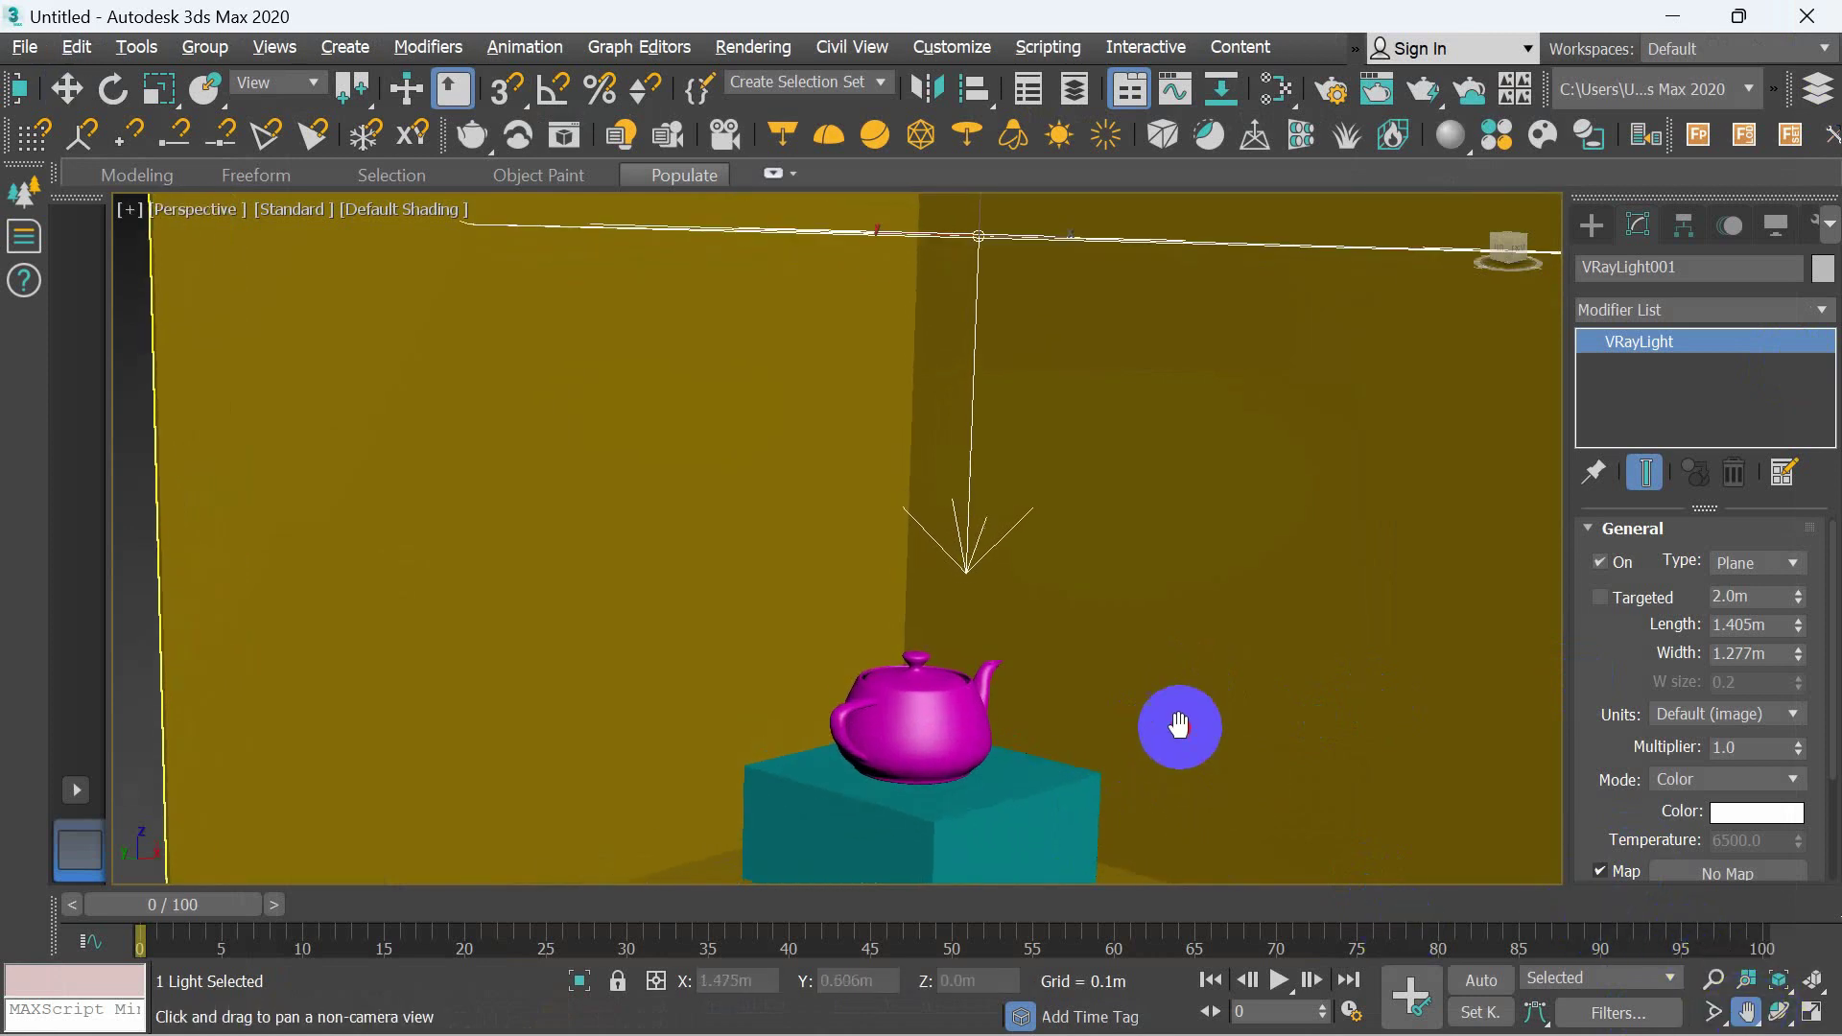
drag(1190, 758, 1178, 724)
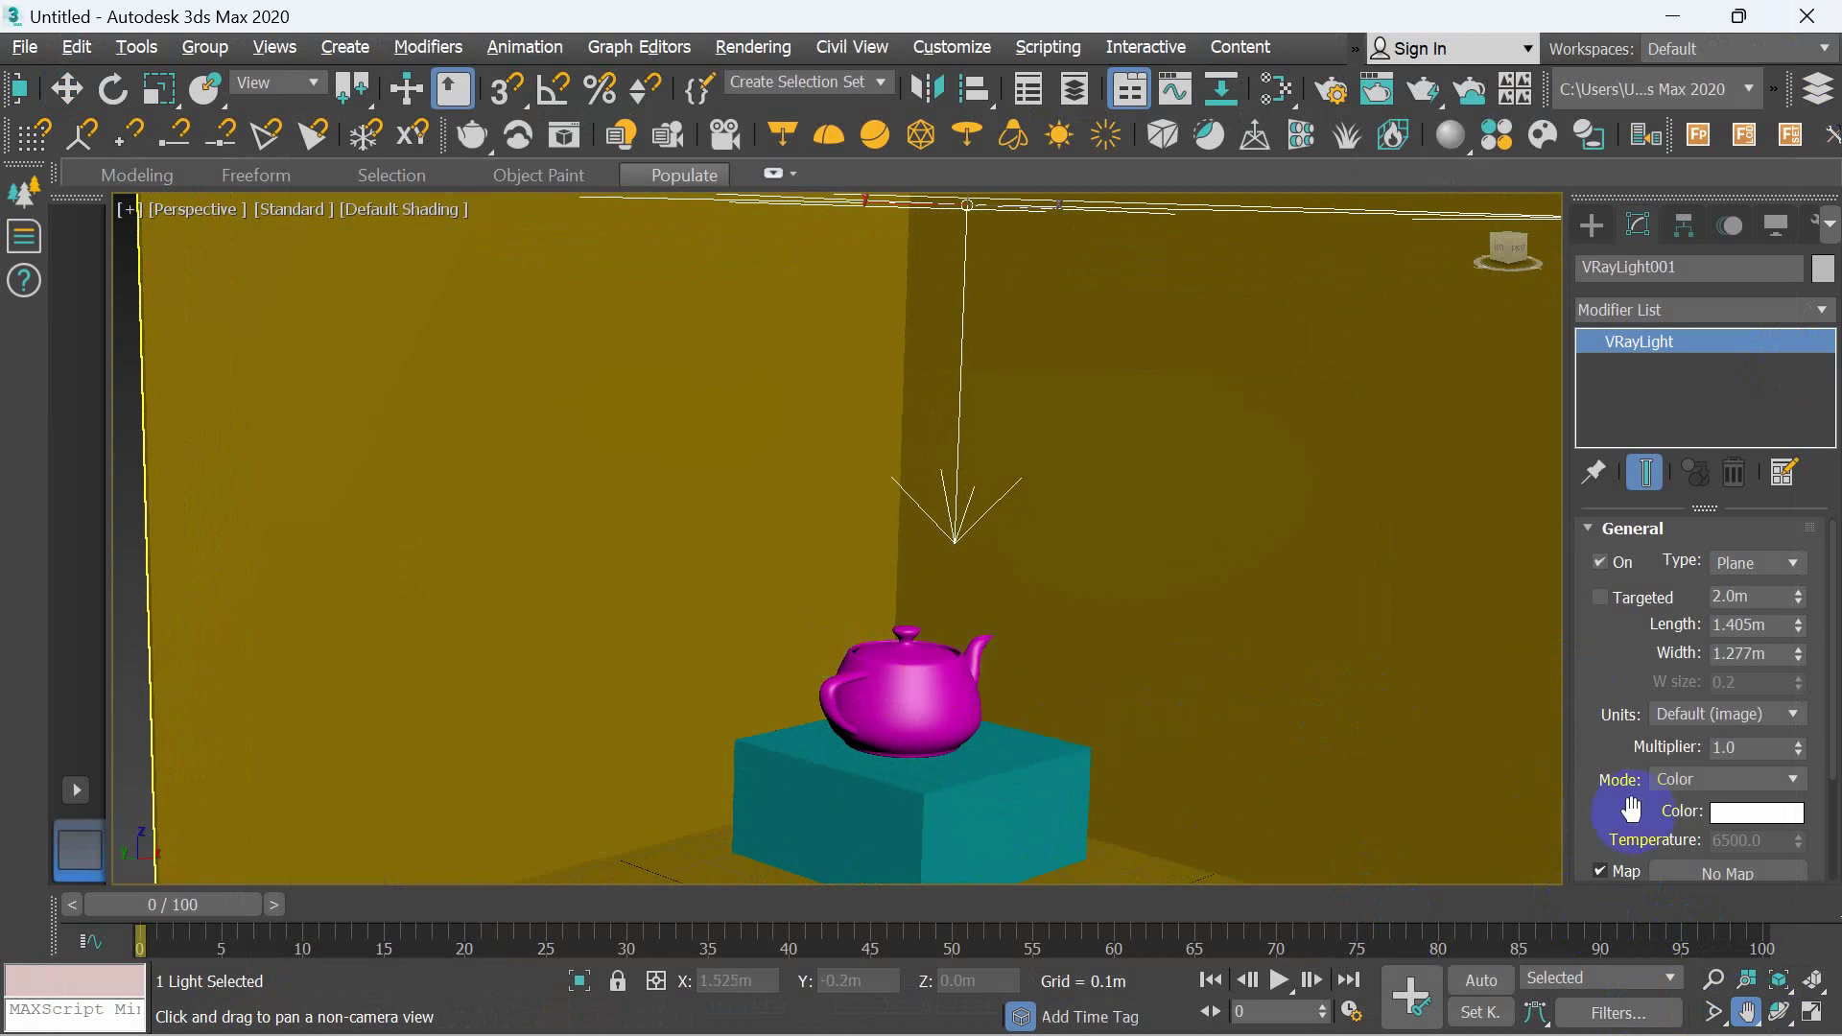
- Enable Invisible in VRayLight001's Options rollout and render the scene again
mouse_move(1644, 743)
mouse_down()
mouse_move(1624, 521)
mouse_move(1615, 691)
mouse_move(1621, 532)
mouse_up()
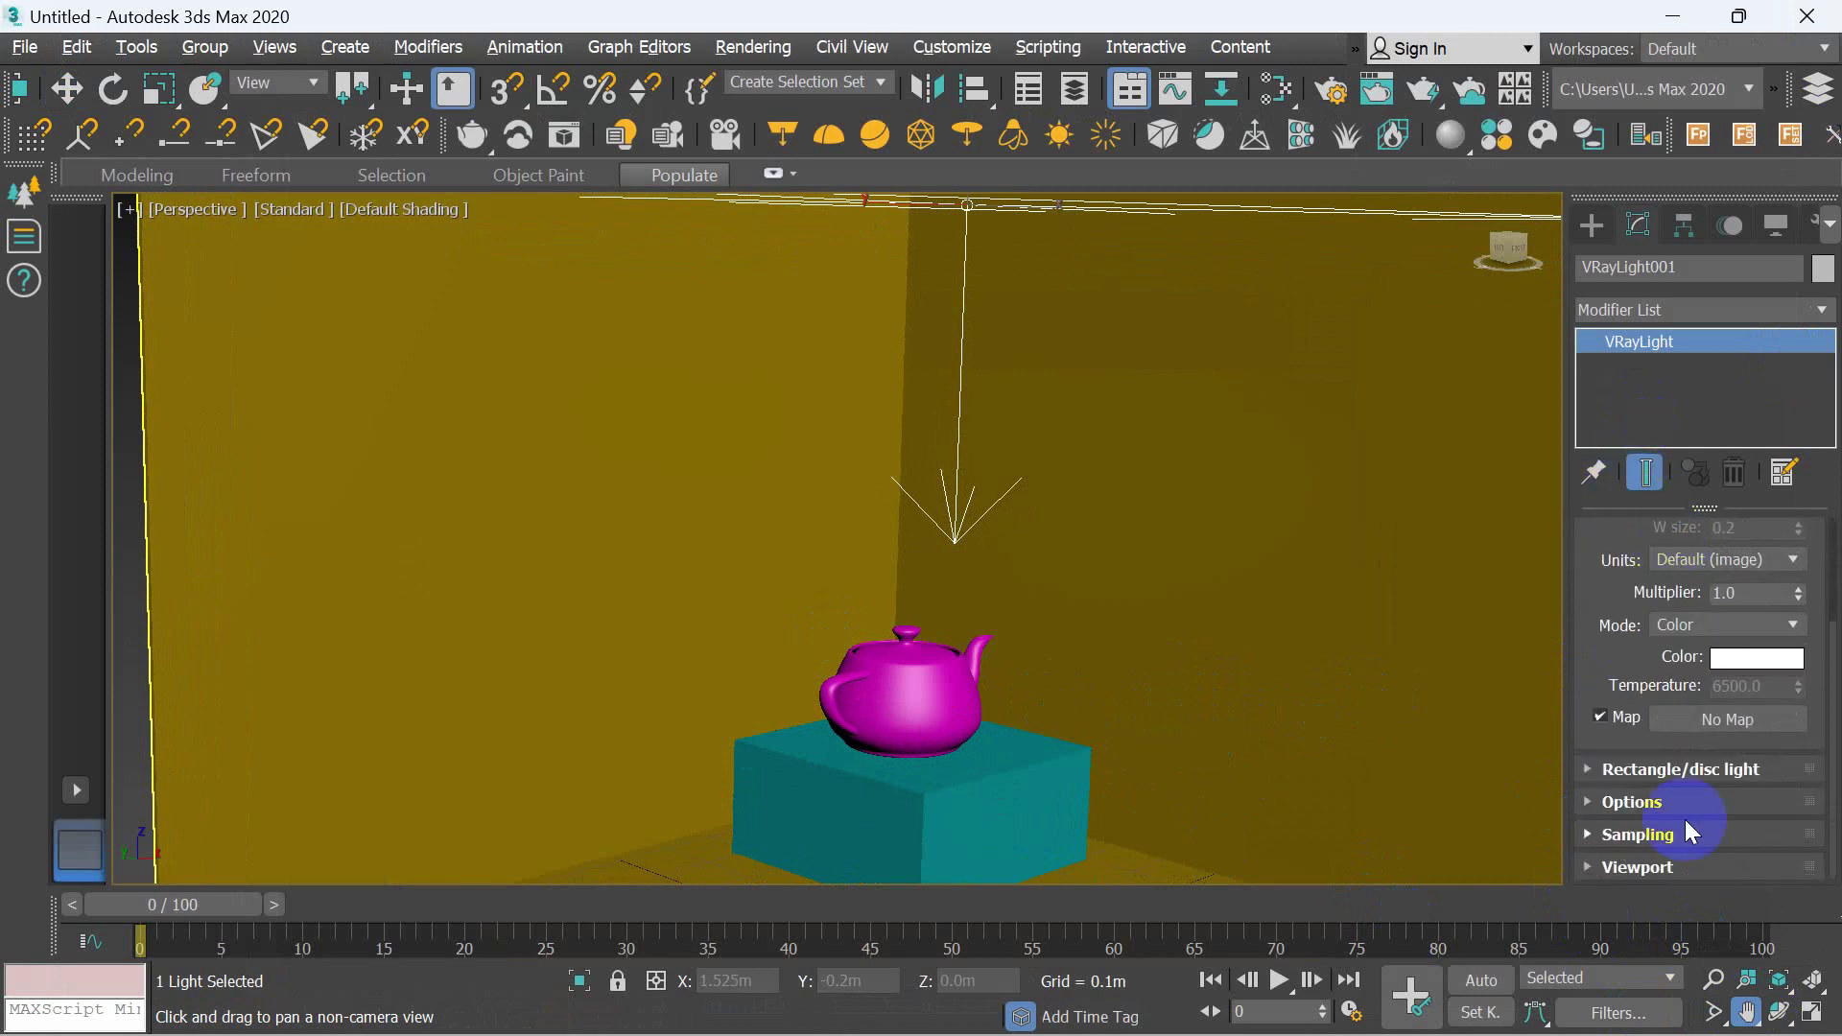
click(1589, 814)
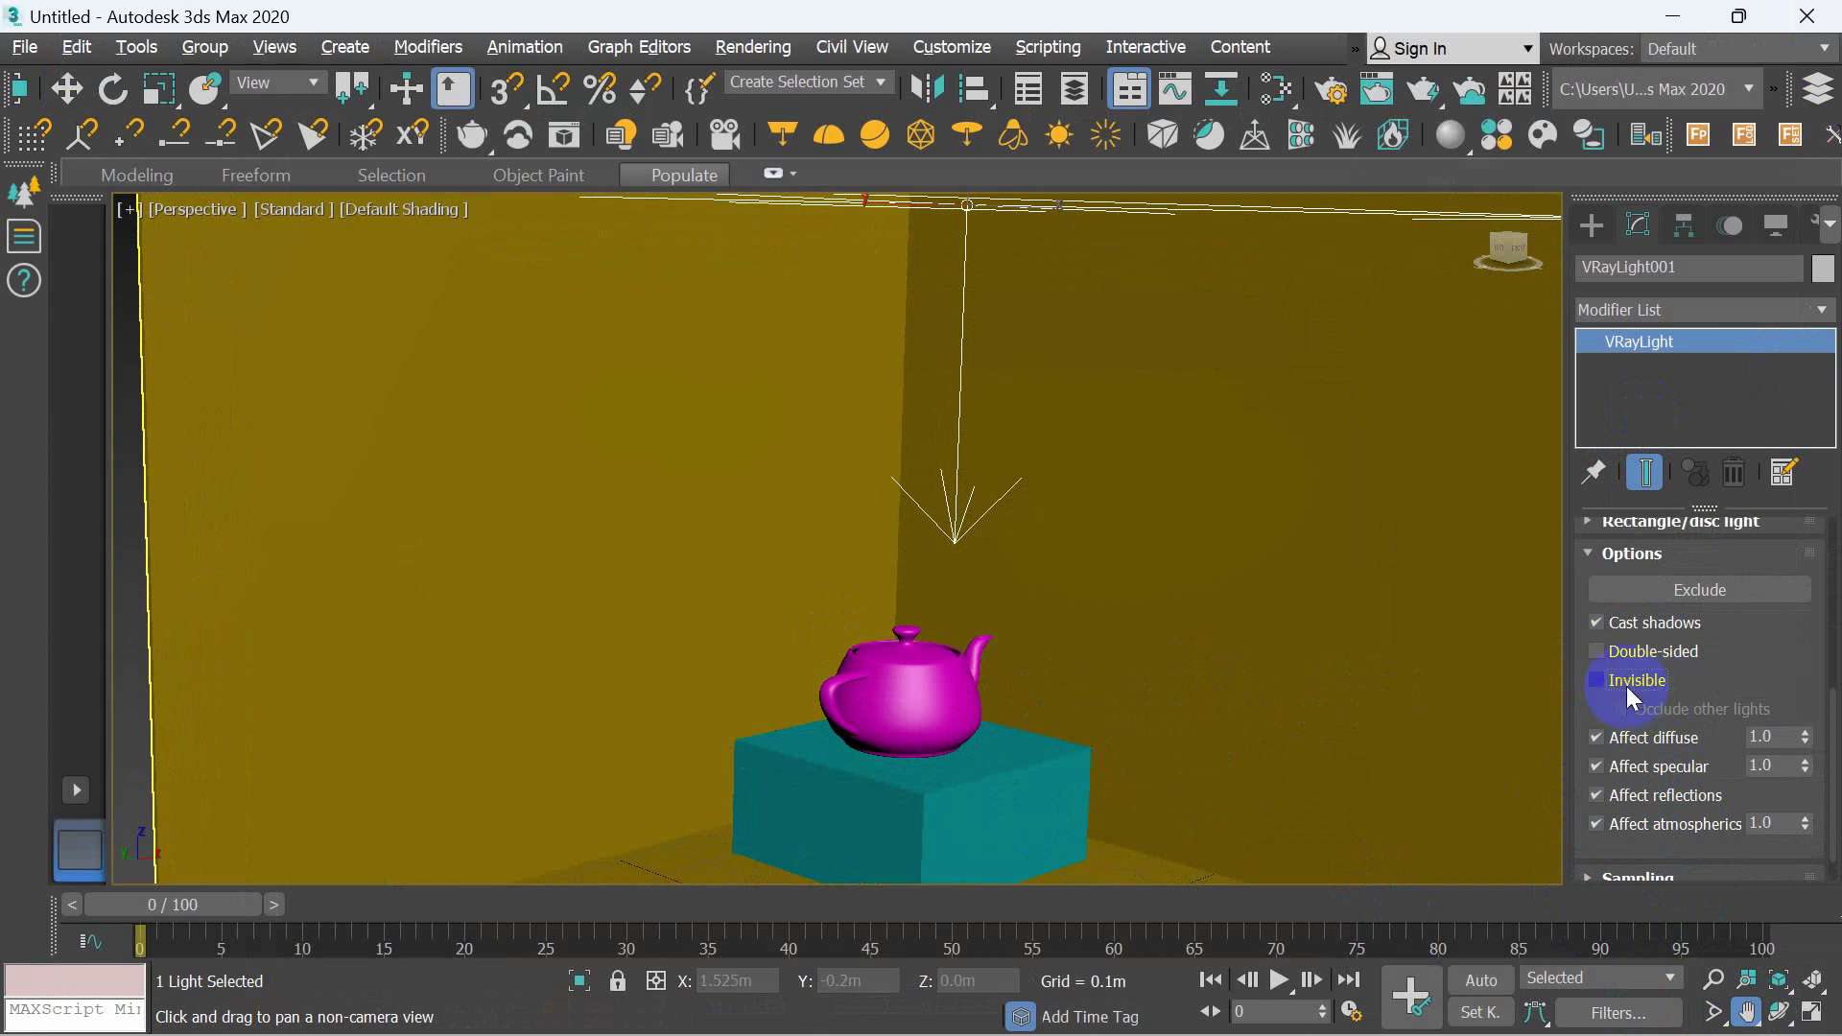
click(1626, 687)
key(w)
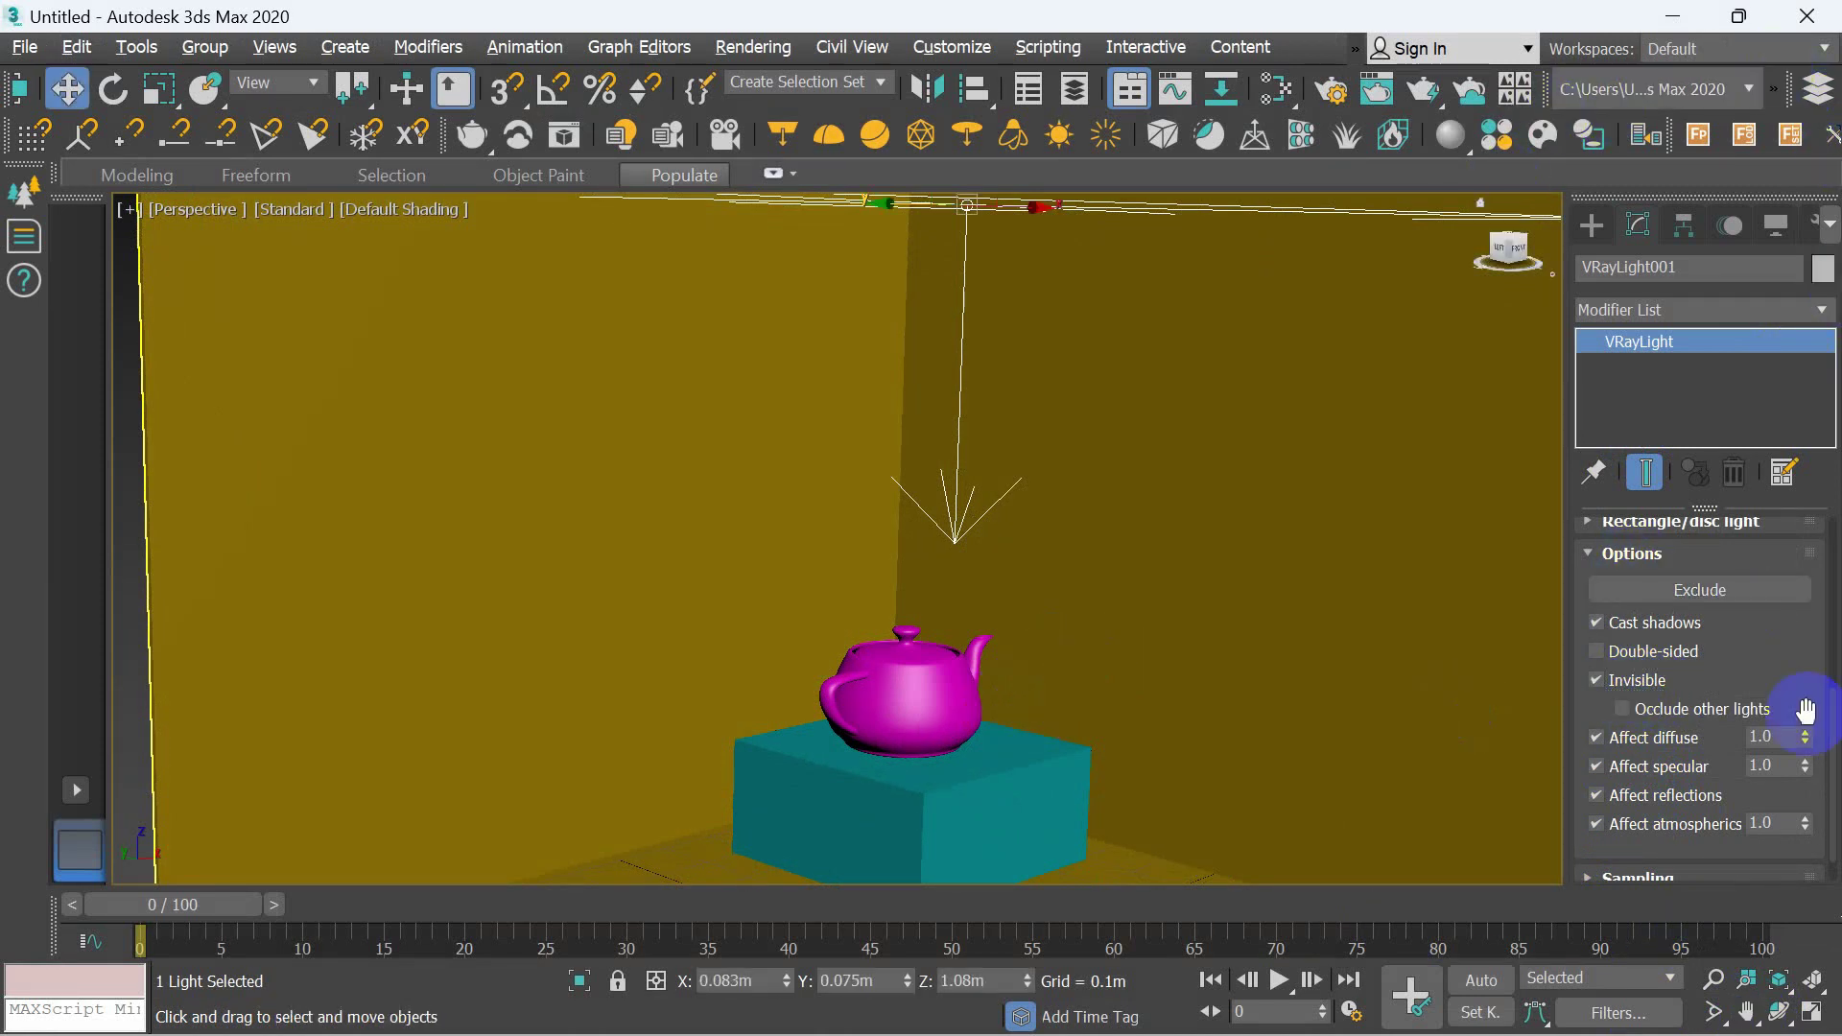
key(shift+q)
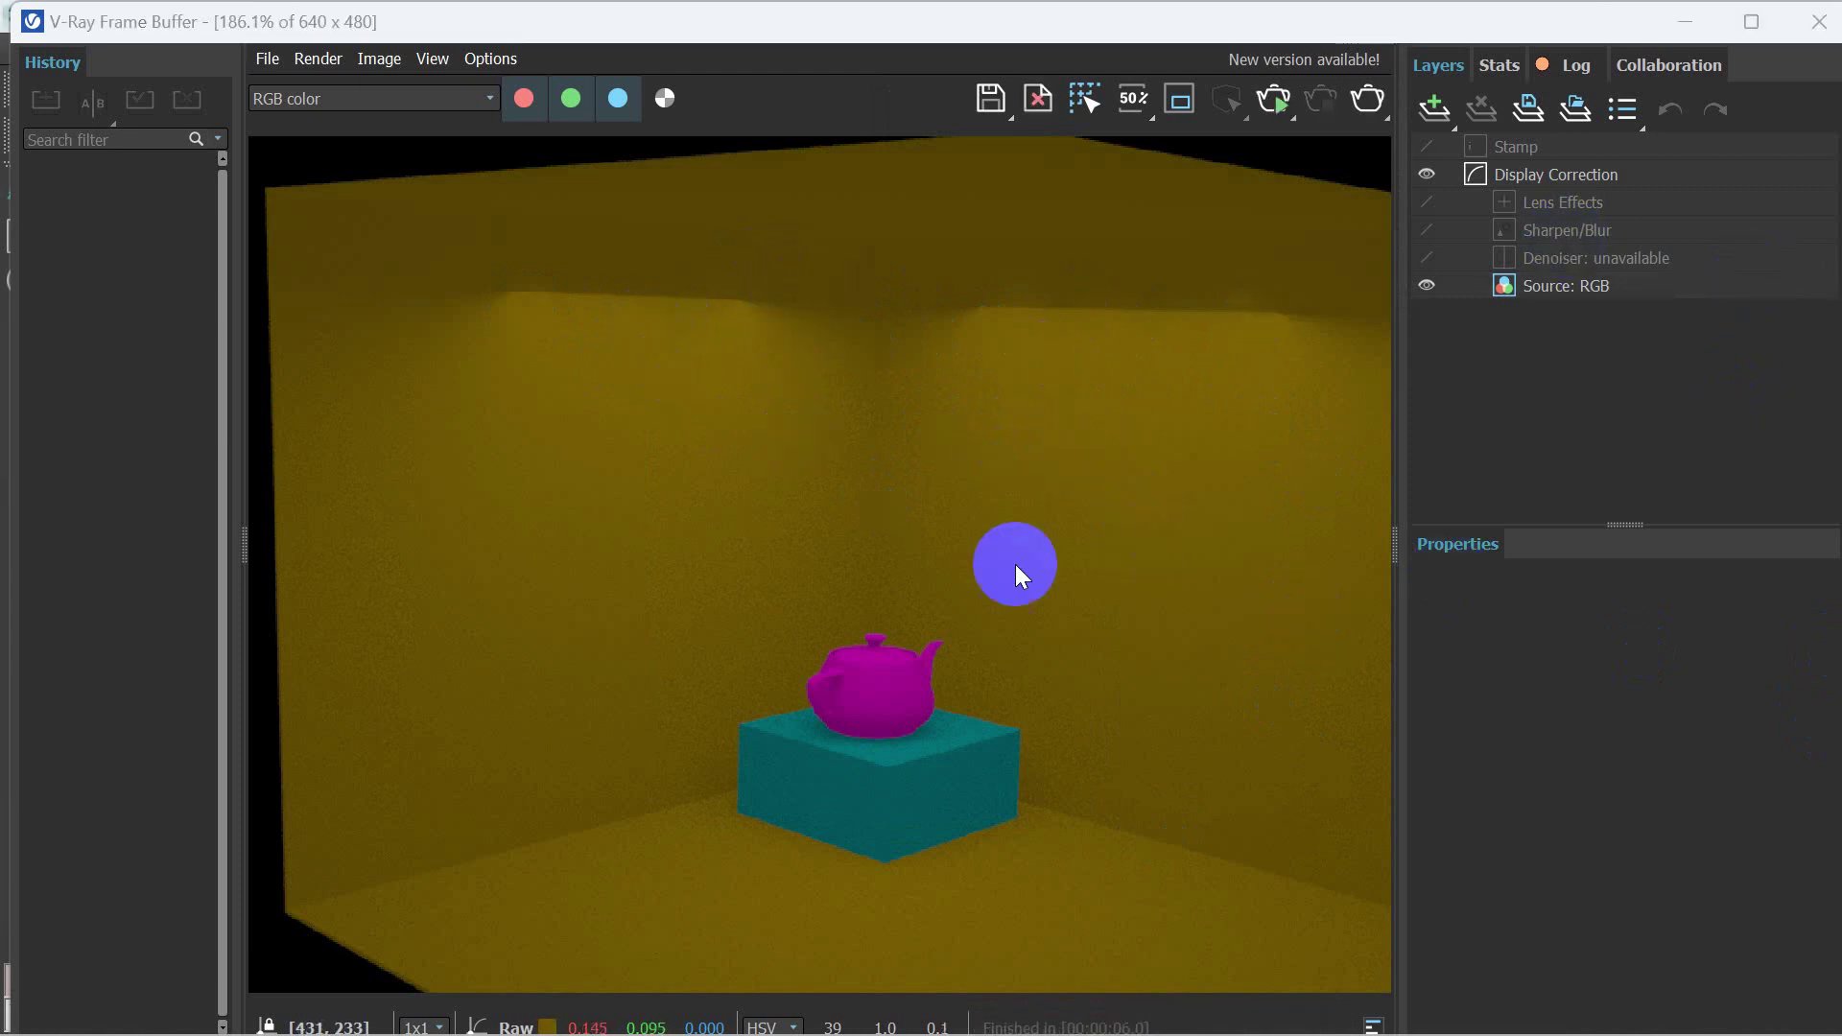
- Close the render and enable Double-sided on VRayLight001, then collapse its Options rollout
click(1819, 21)
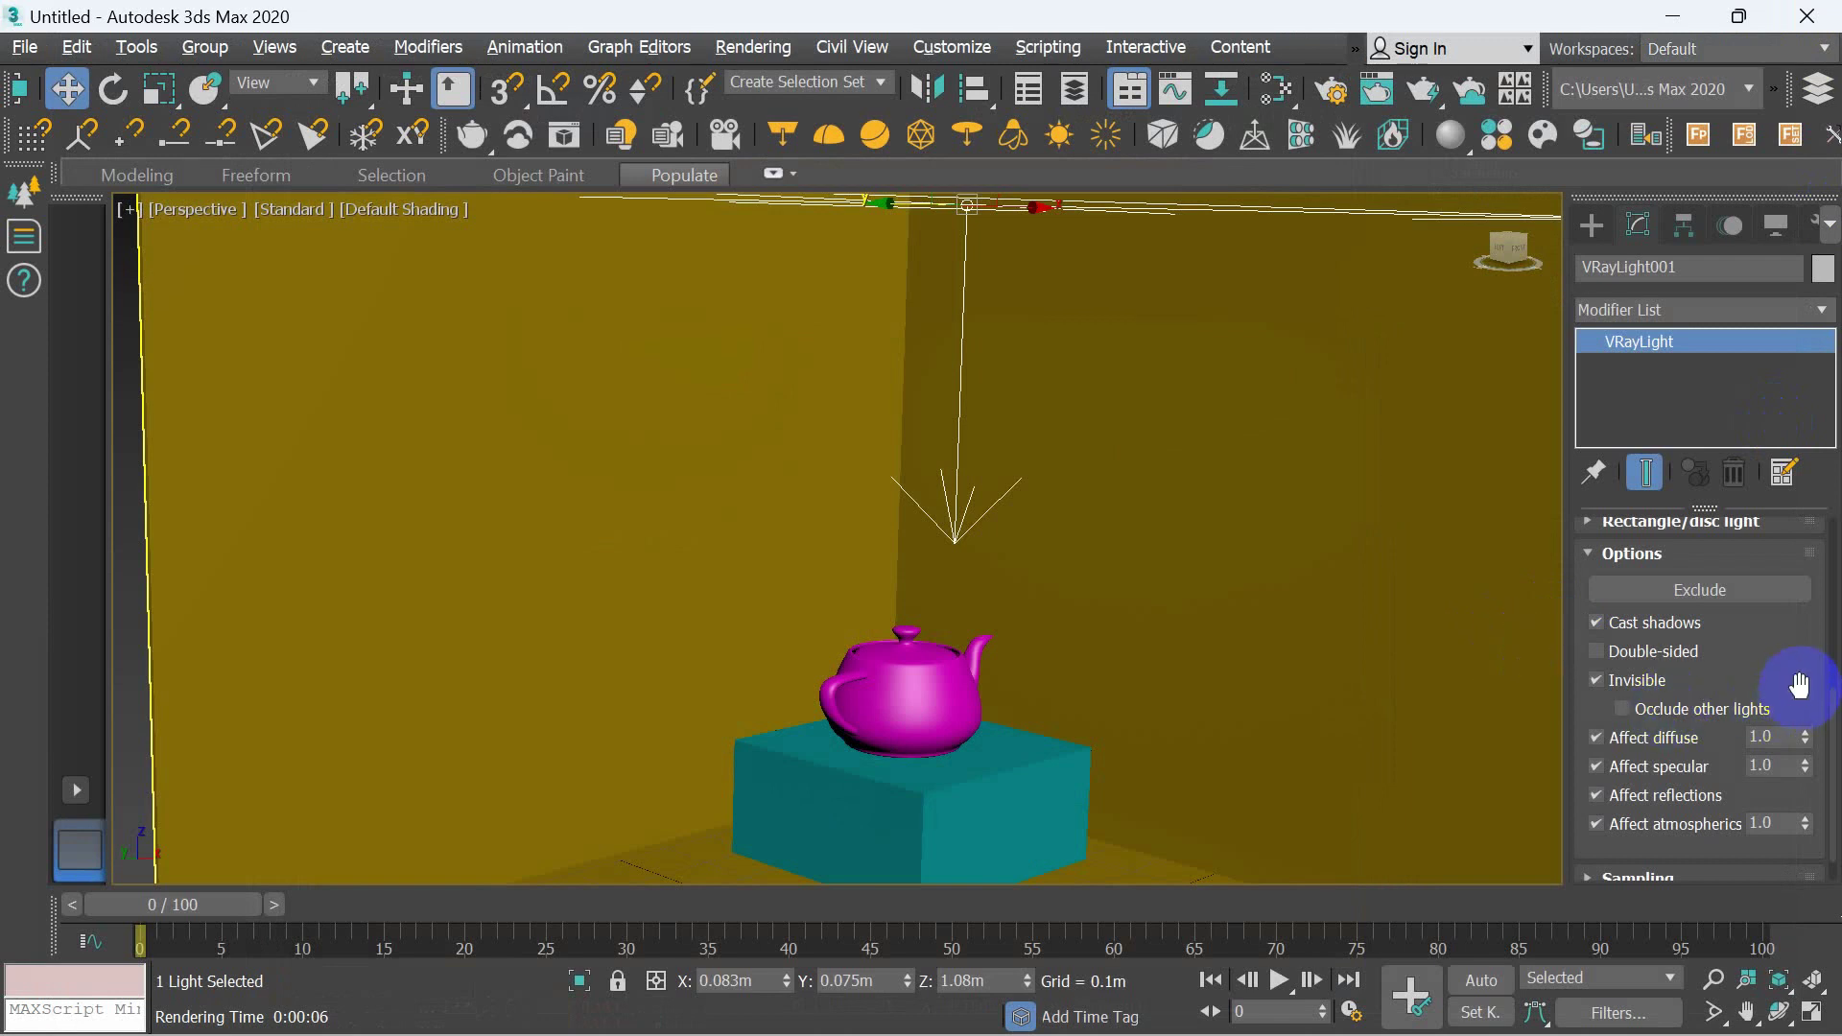
click(1667, 656)
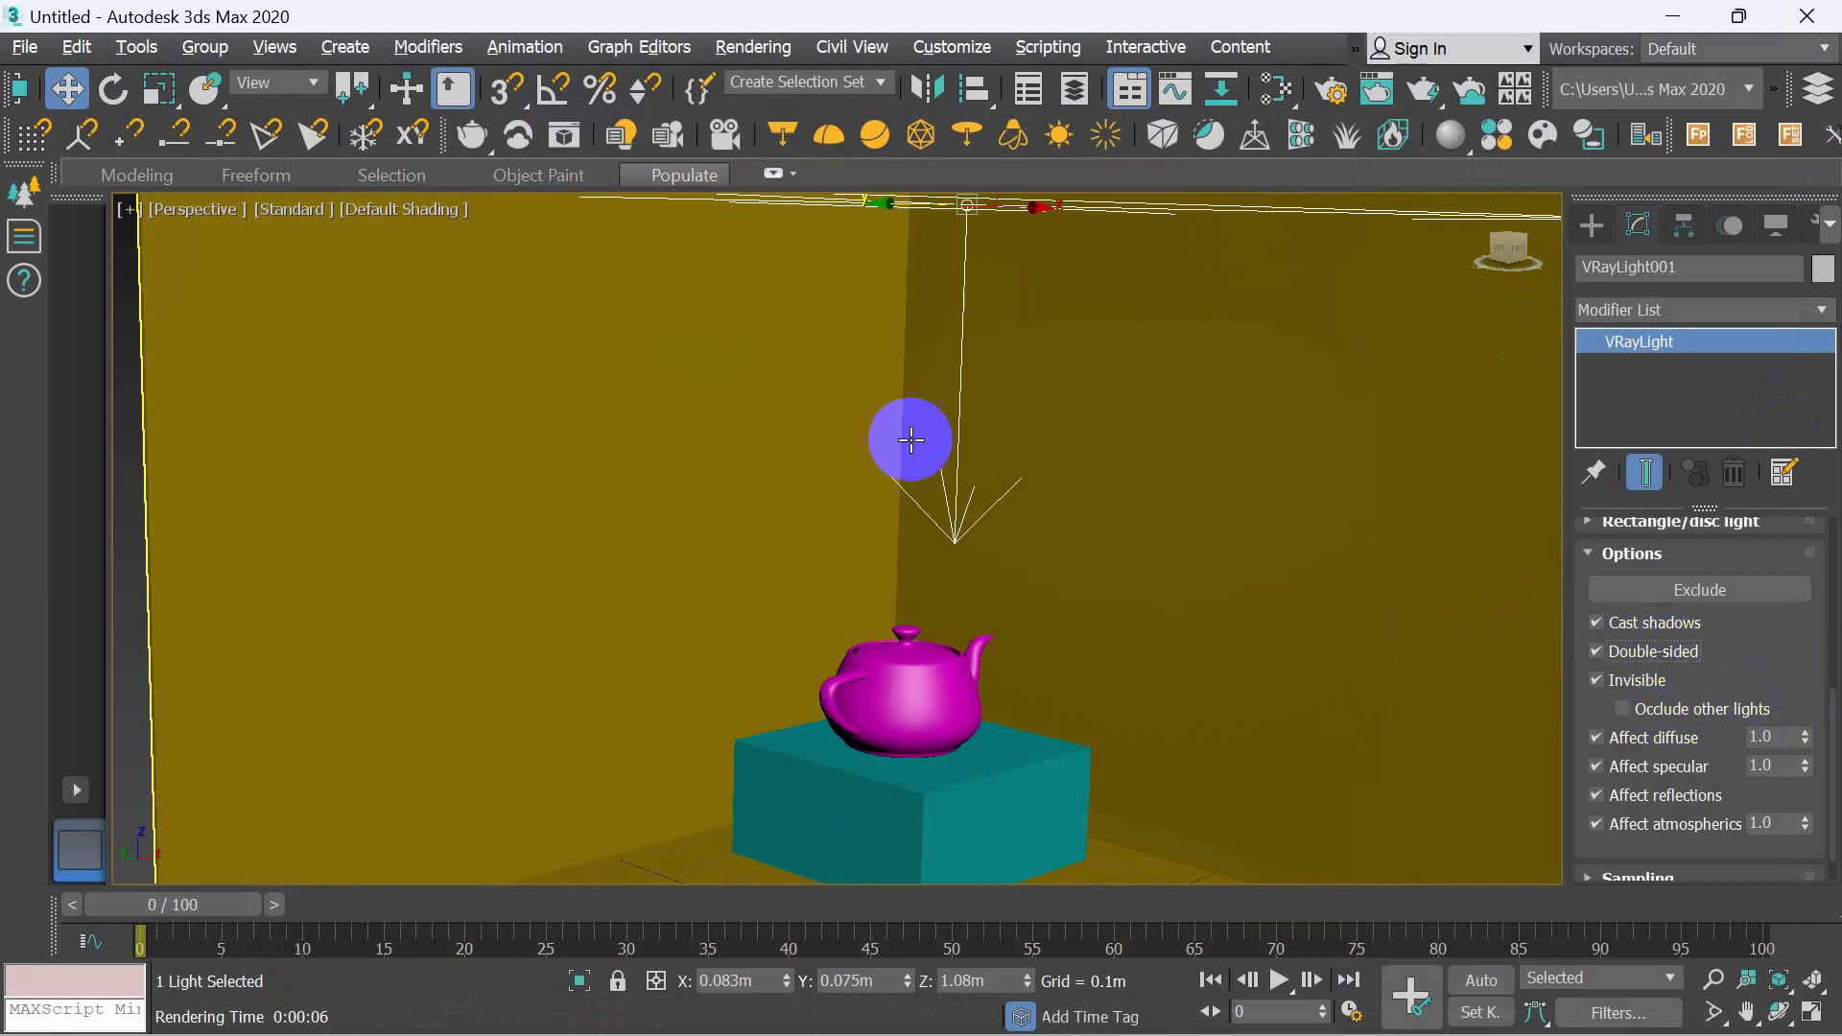
click(1596, 553)
drag(1612, 576, 1595, 614)
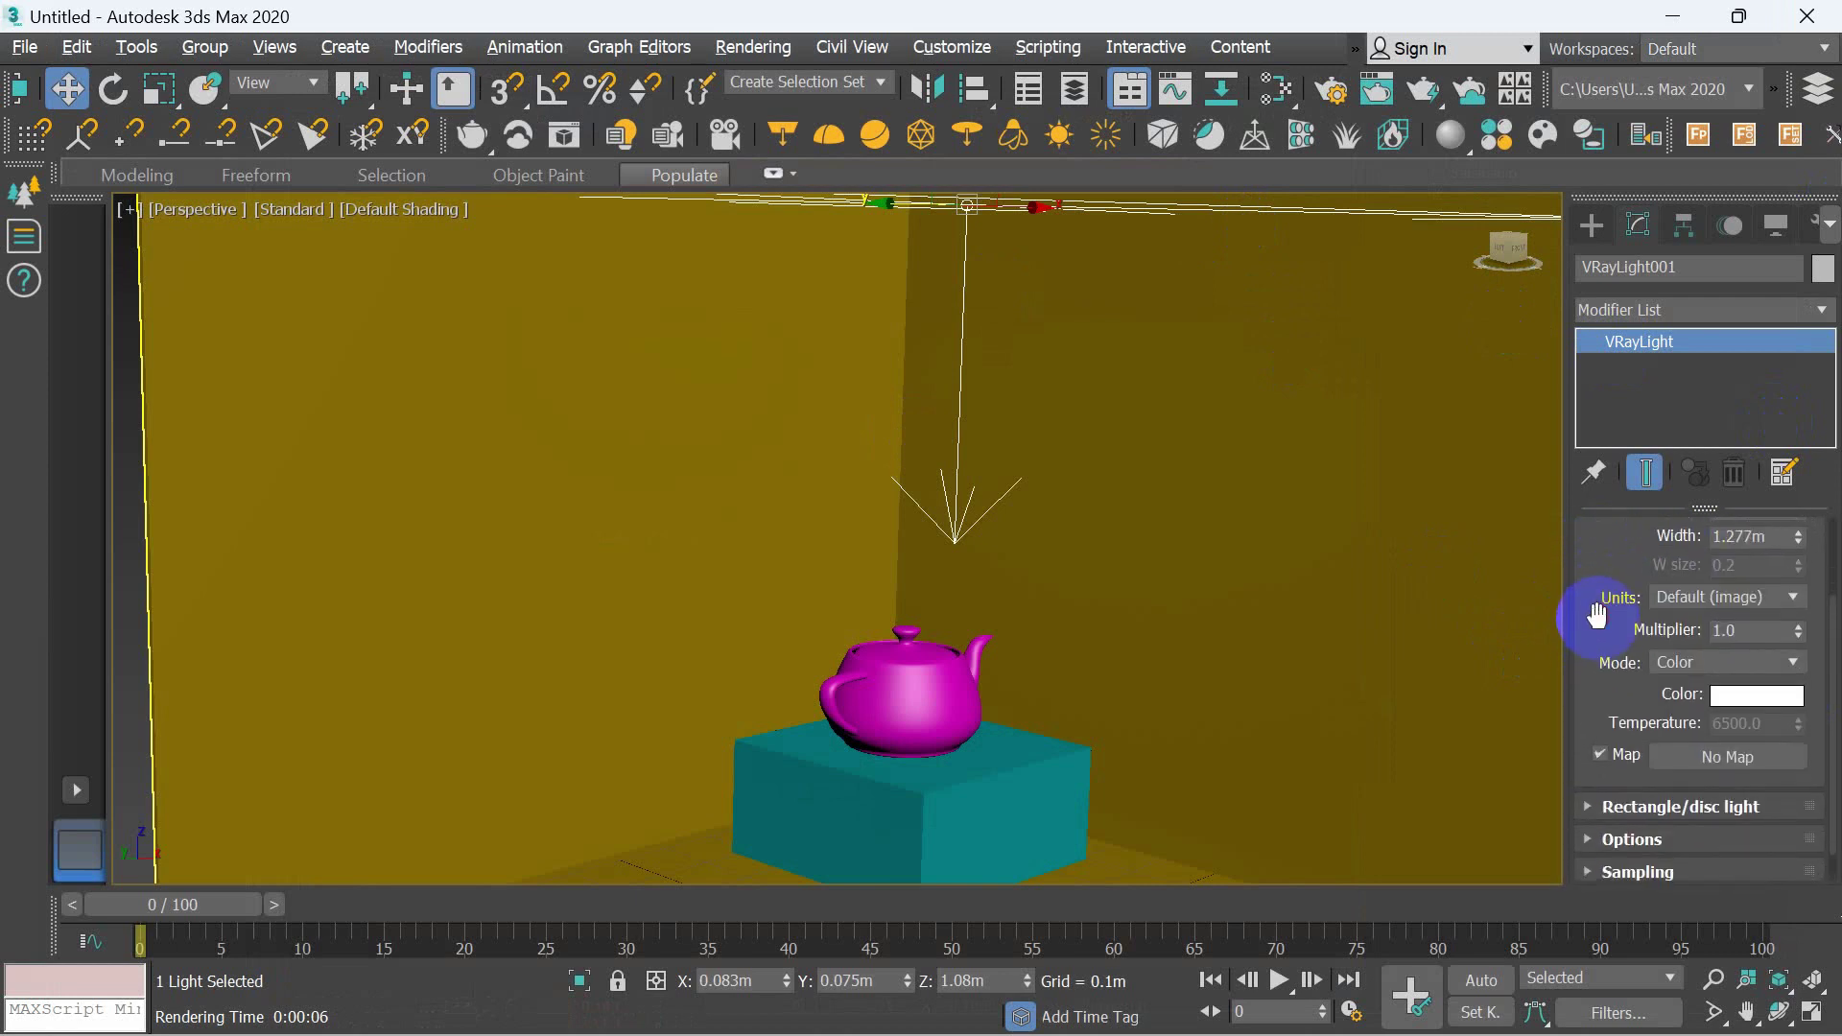
- Switch VRayLight001 to Temperature mode and set its temperature to 2400
drag(1624, 707, 1632, 675)
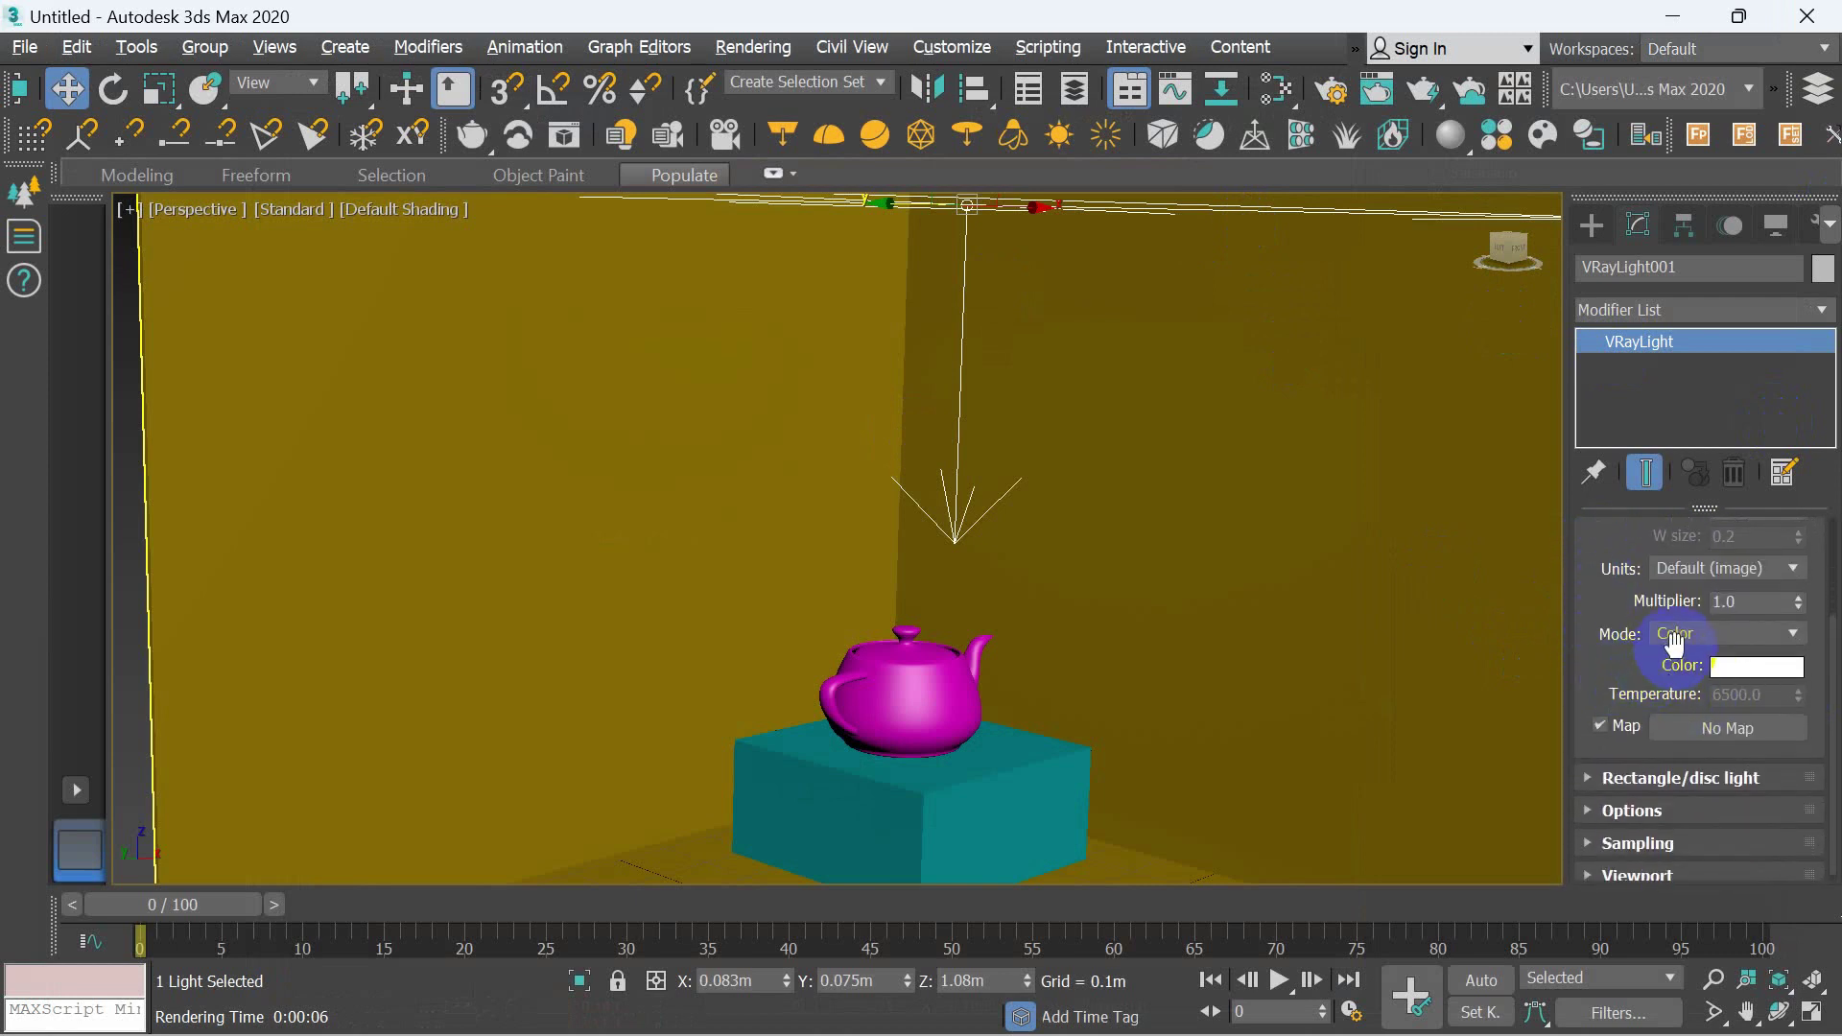
click(1728, 633)
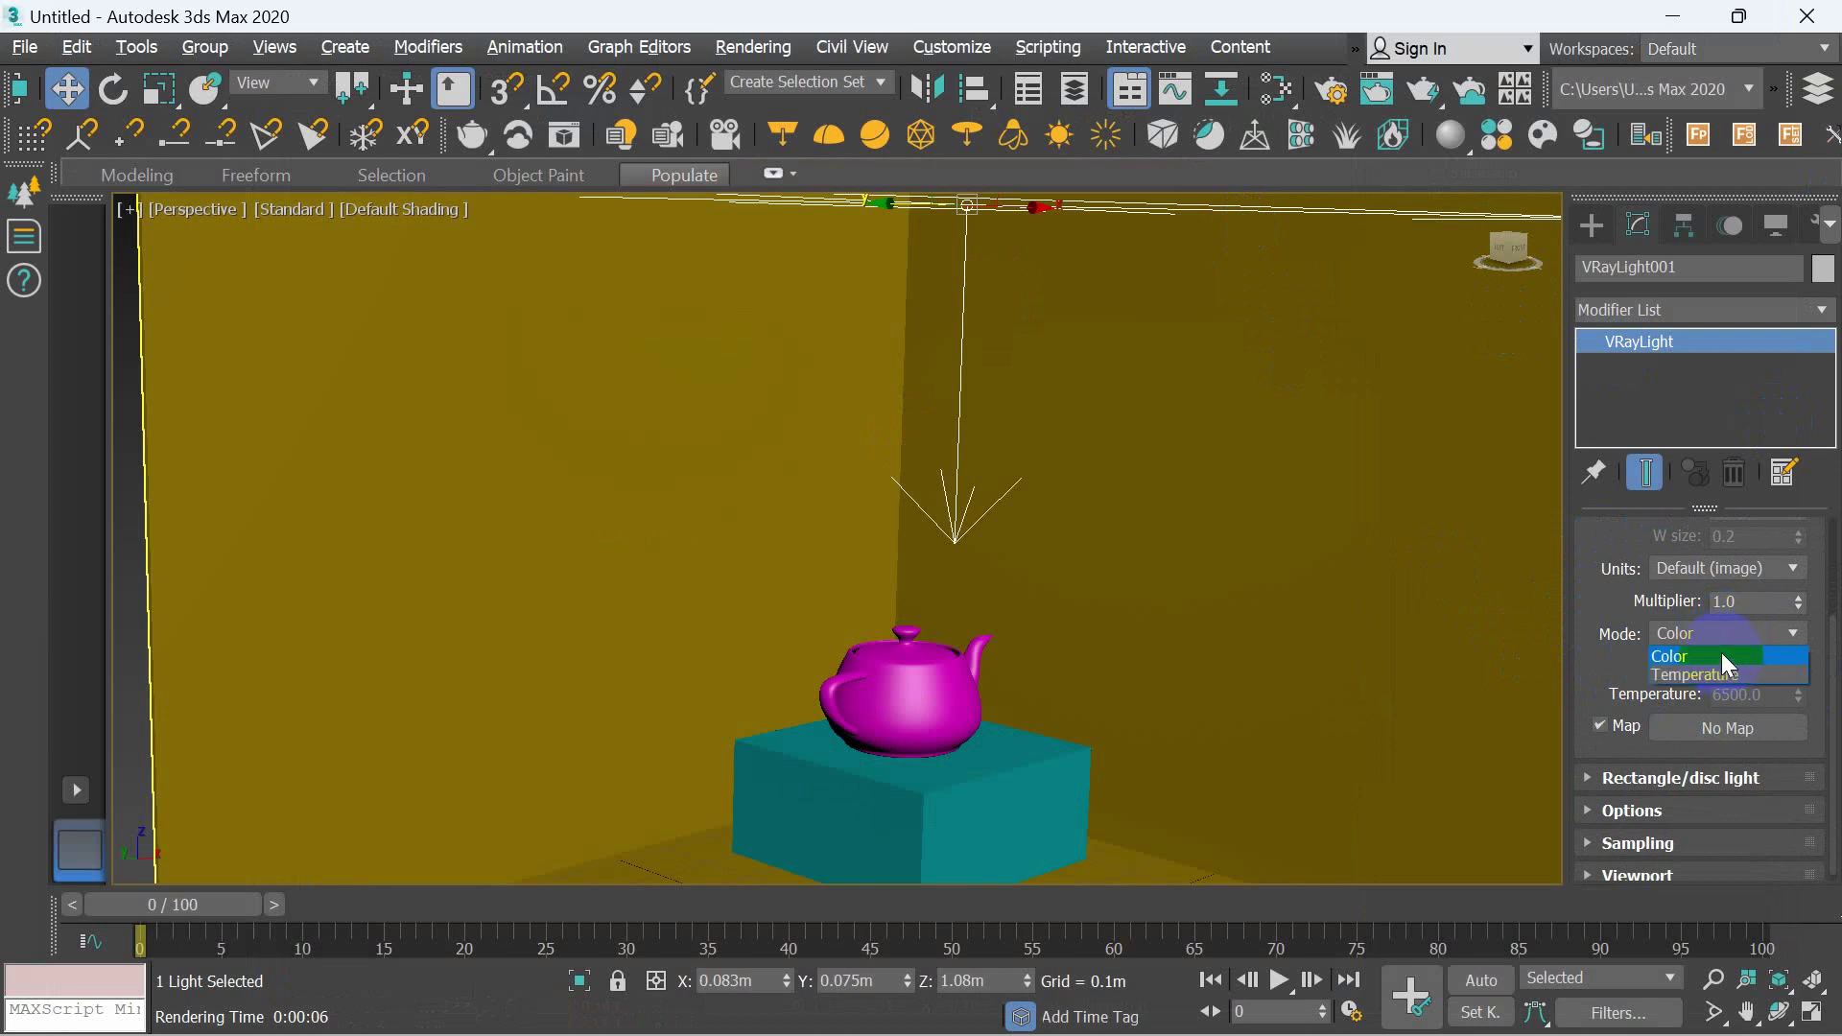
click(1723, 673)
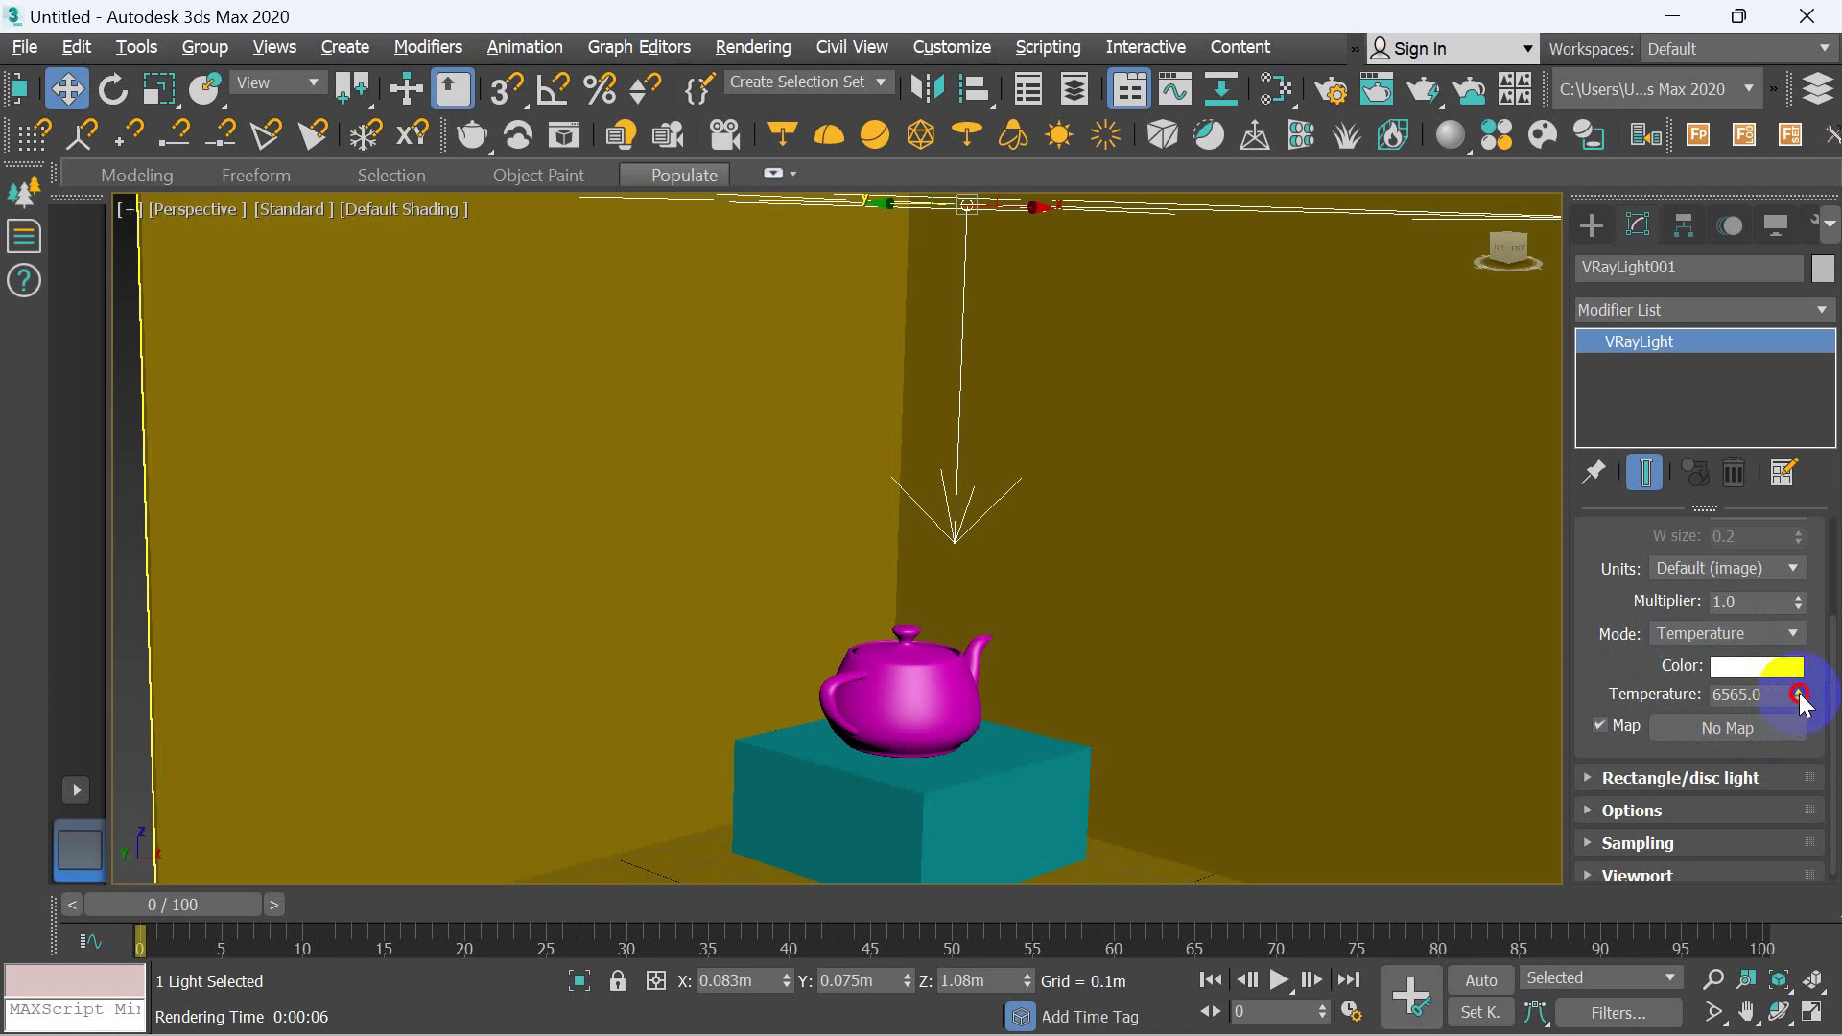
drag(1799, 696, 1808, 576)
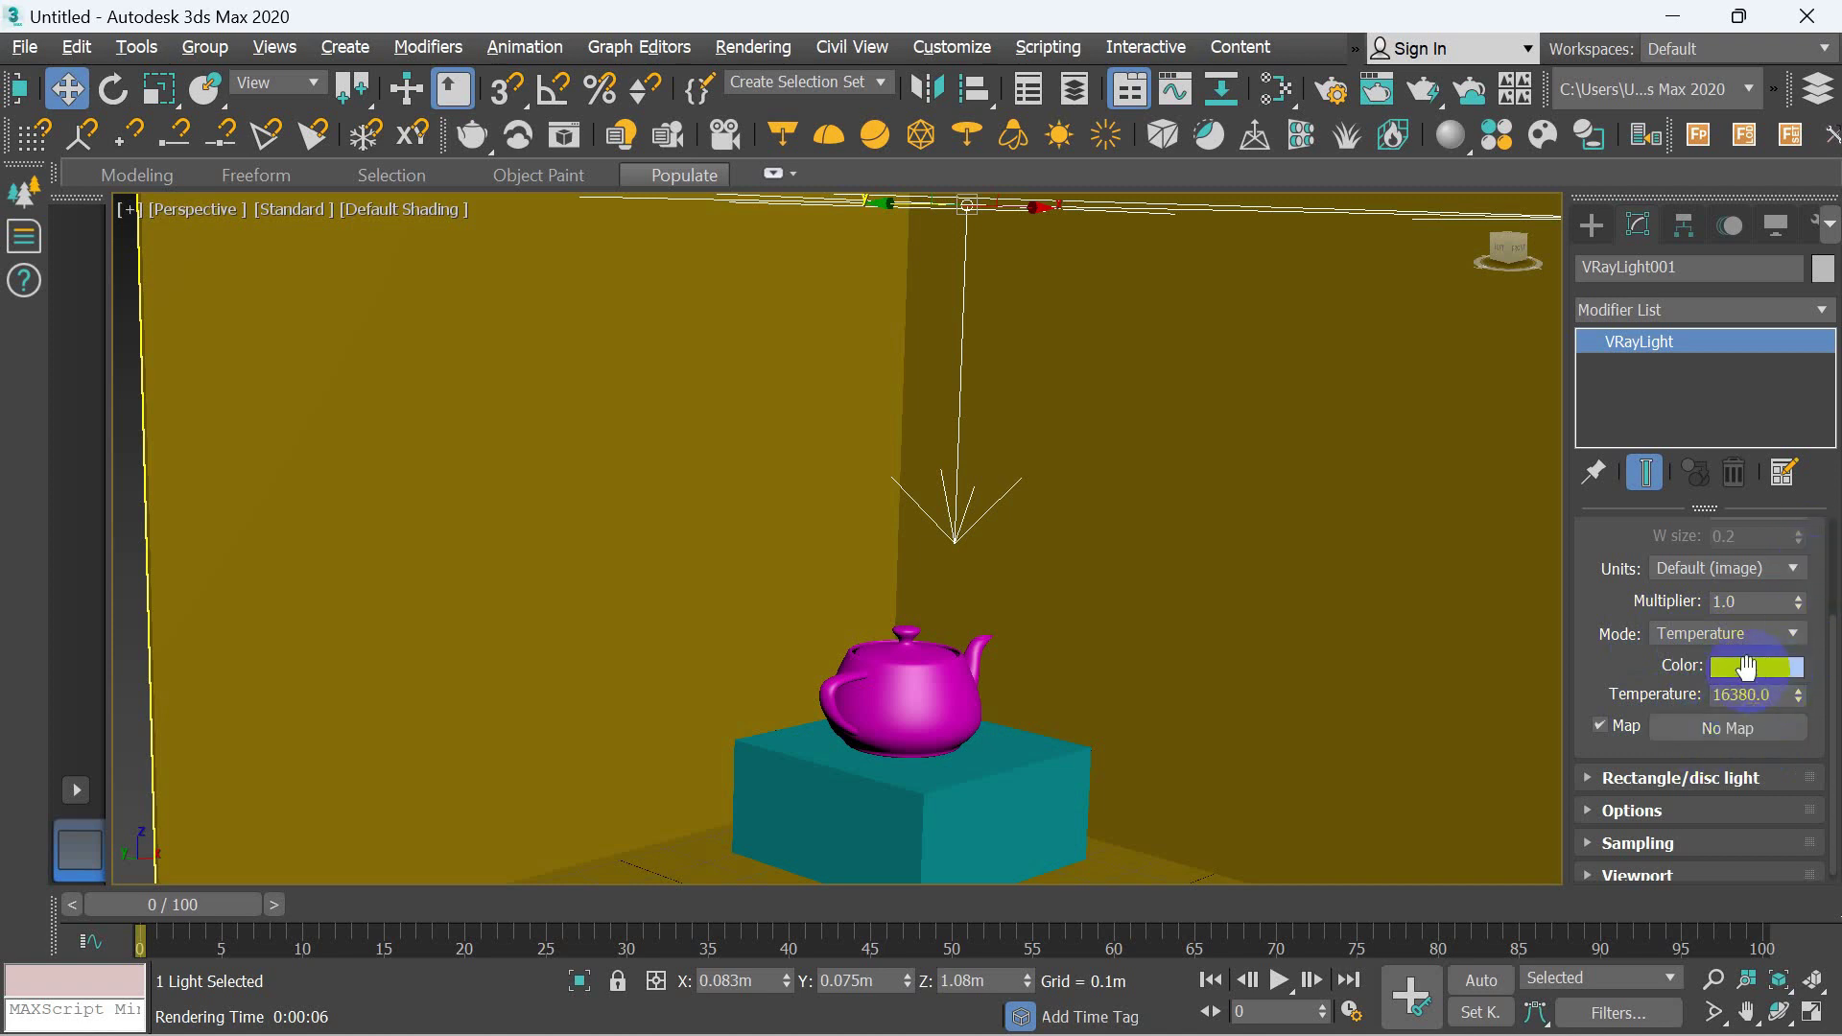
drag(1761, 684, 5, 731)
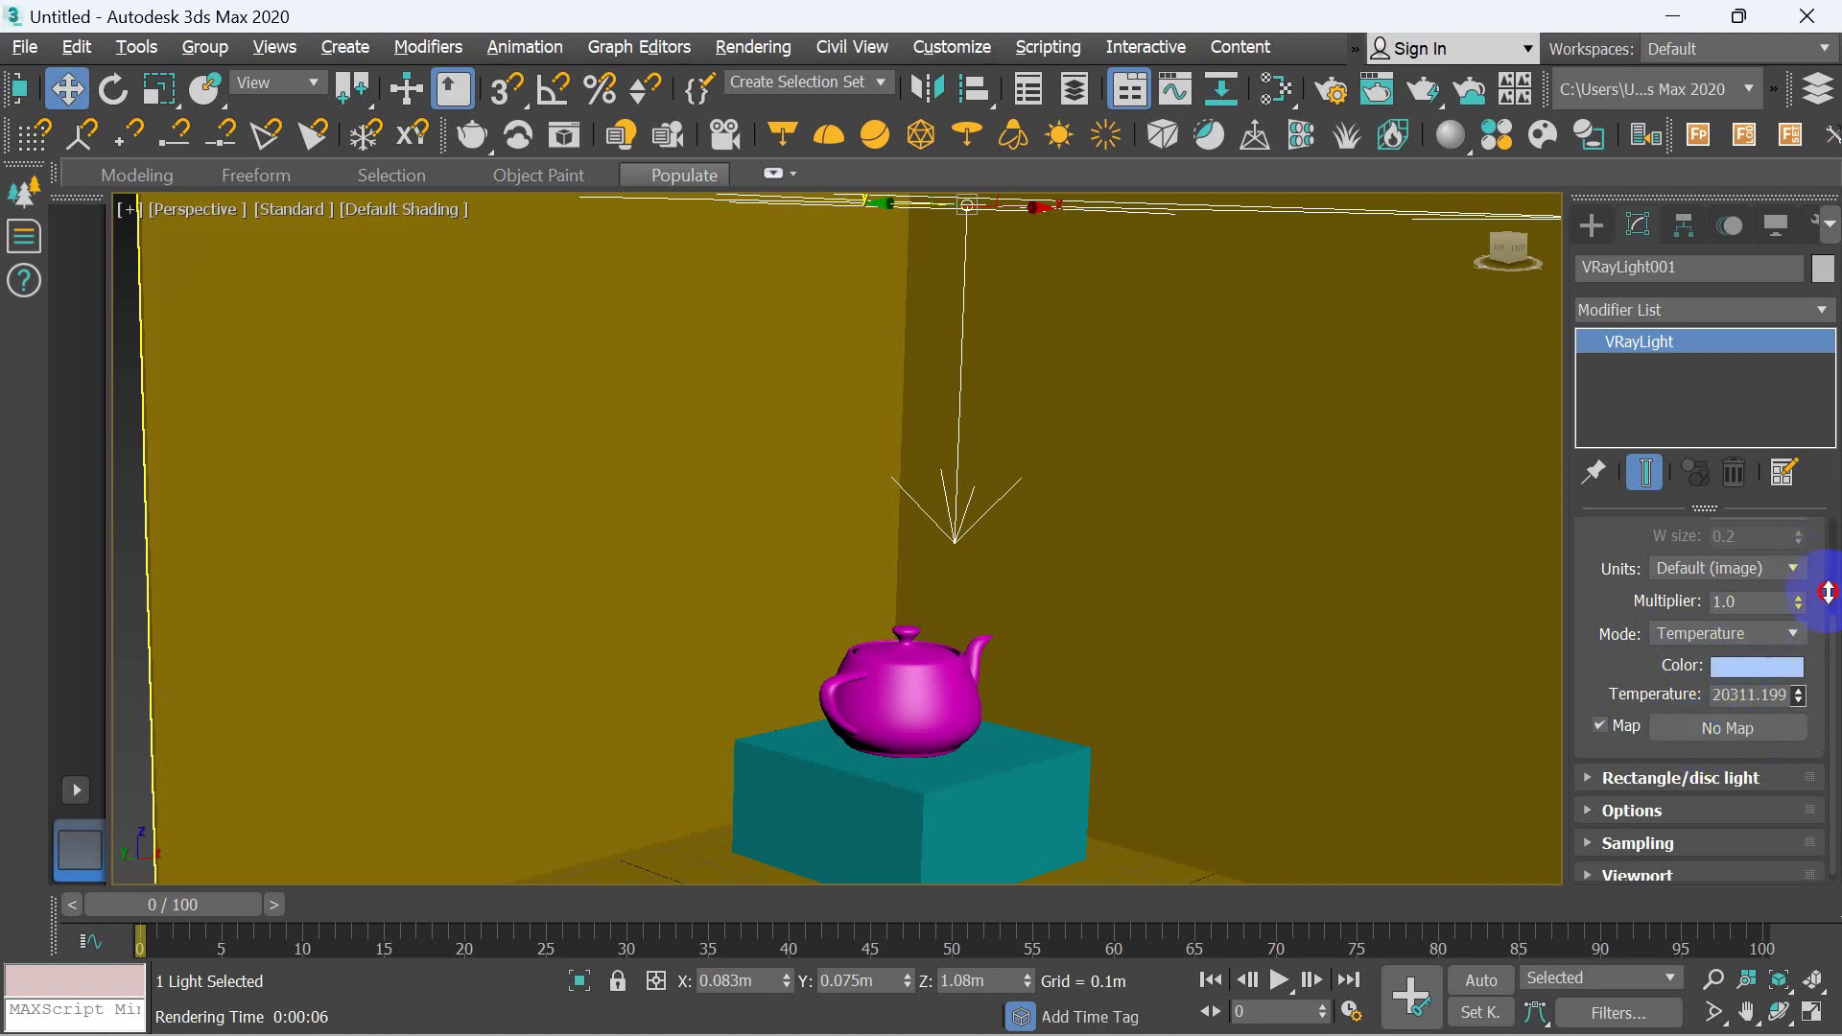
click(1794, 700)
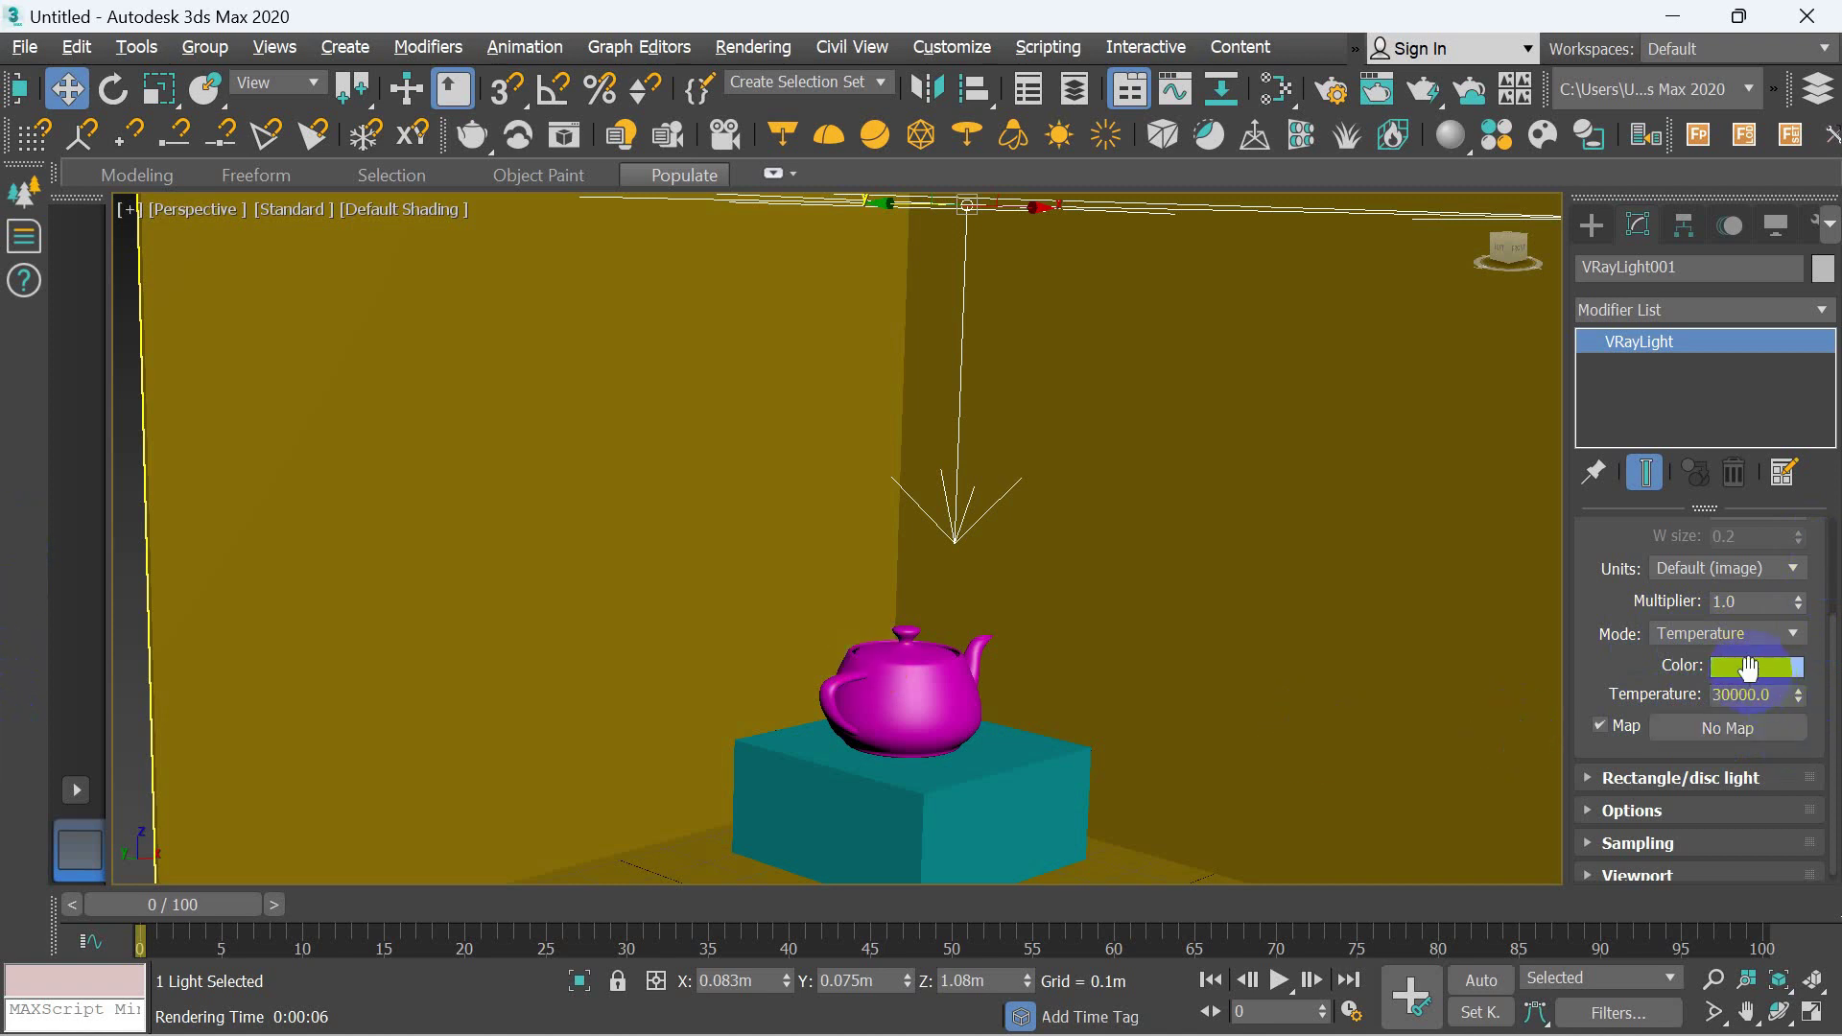
mouse_move(1792, 702)
mouse_down()
mouse_move(1833, 796)
mouse_move(1826, 780)
mouse_up()
- Render the warm lighting, then set the light back to Color mode with pure white (255,255,255)
key(shift+q)
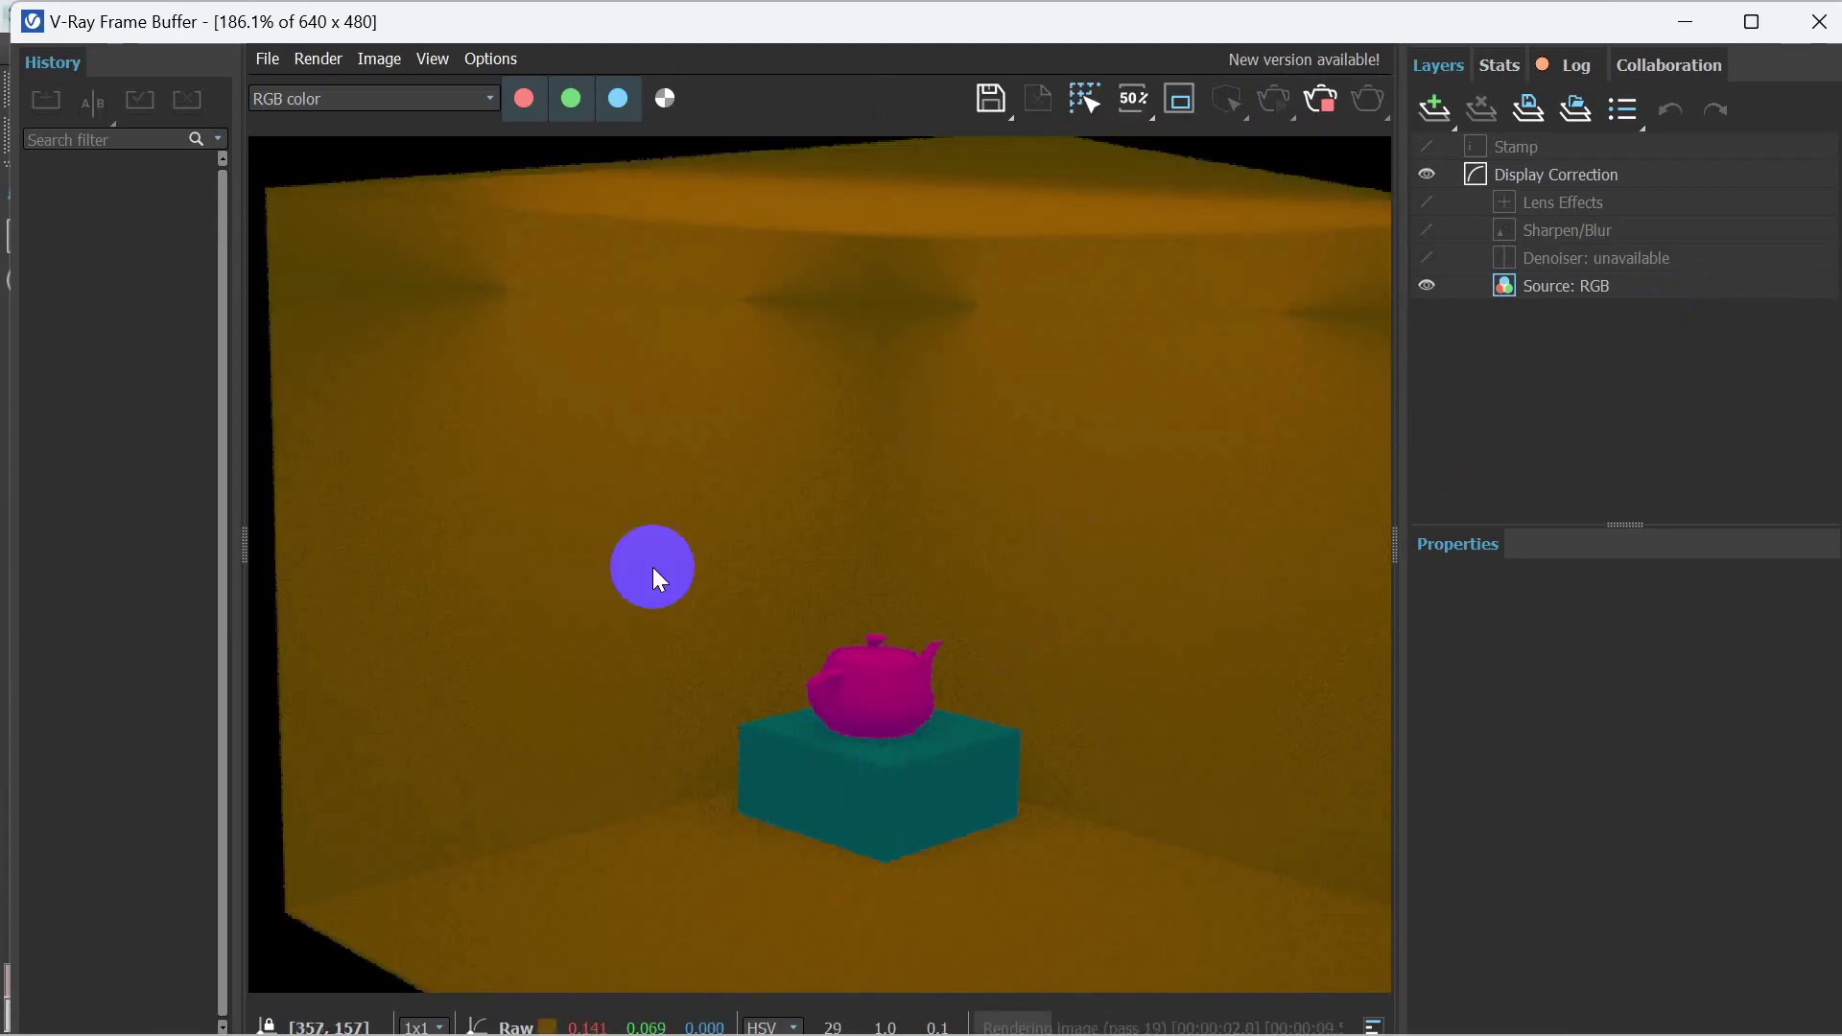
click(1806, 21)
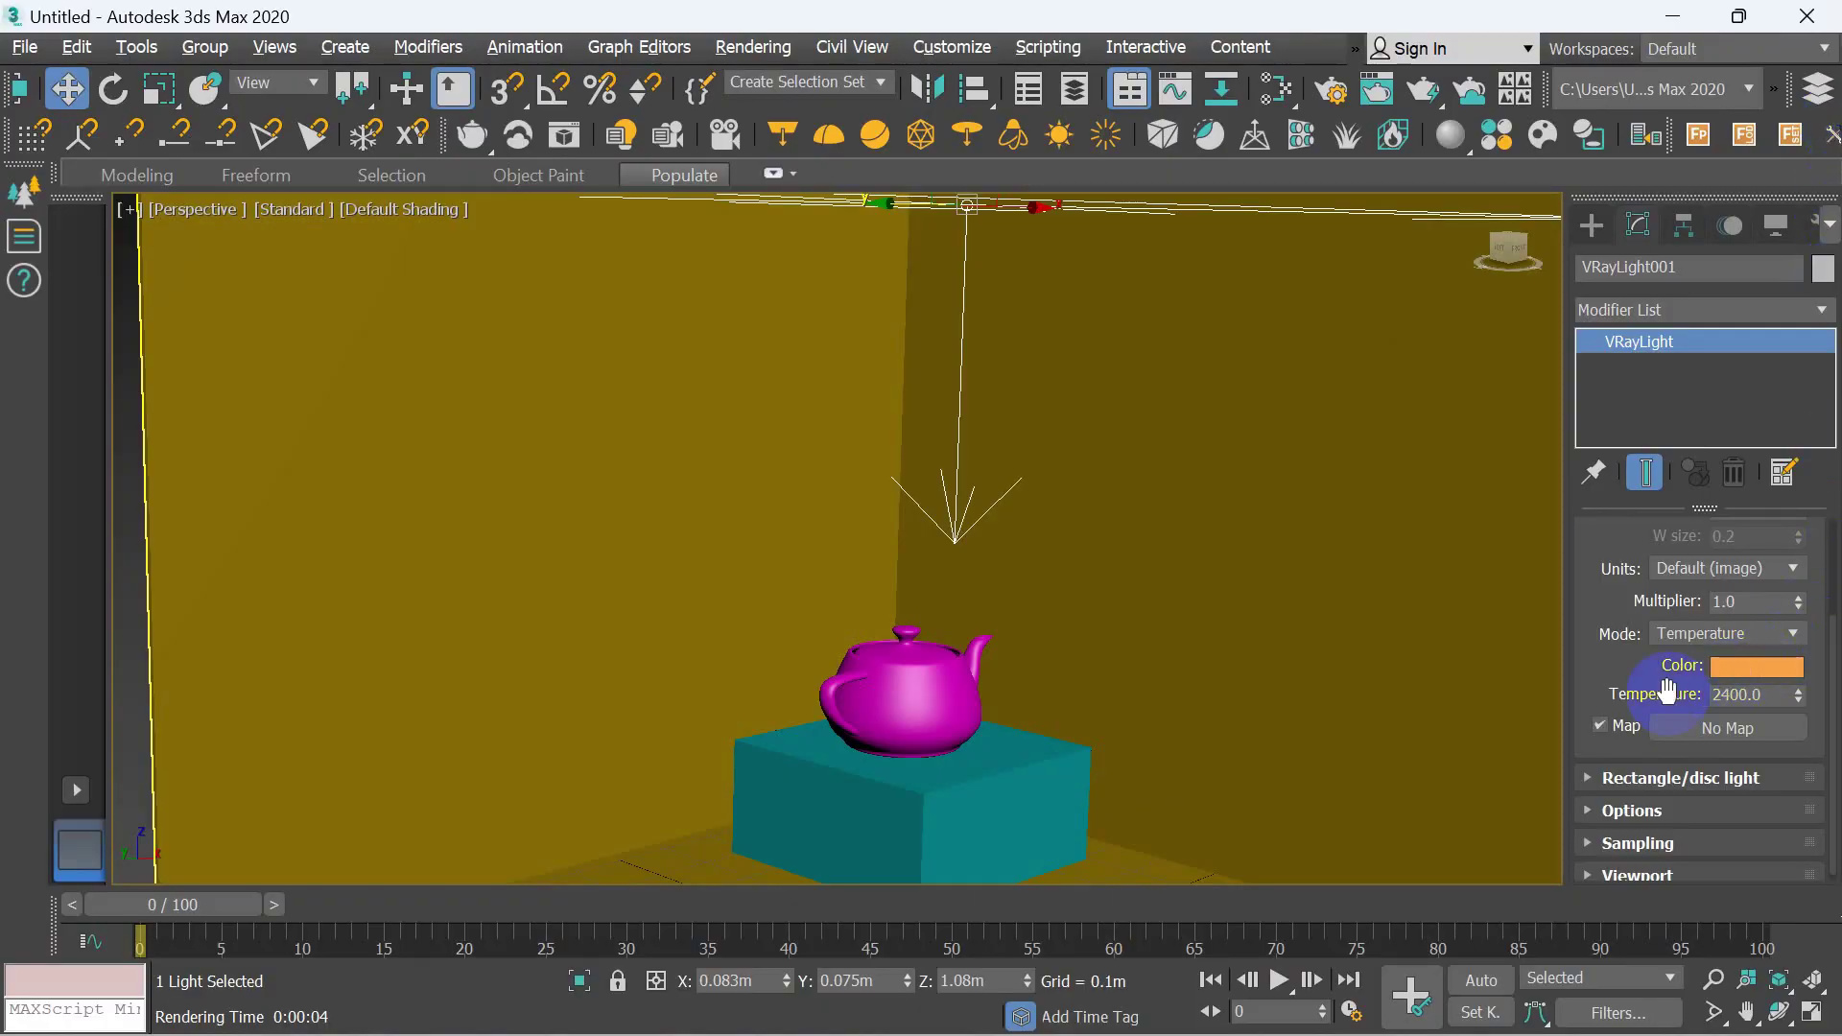
click(1718, 635)
click(1722, 652)
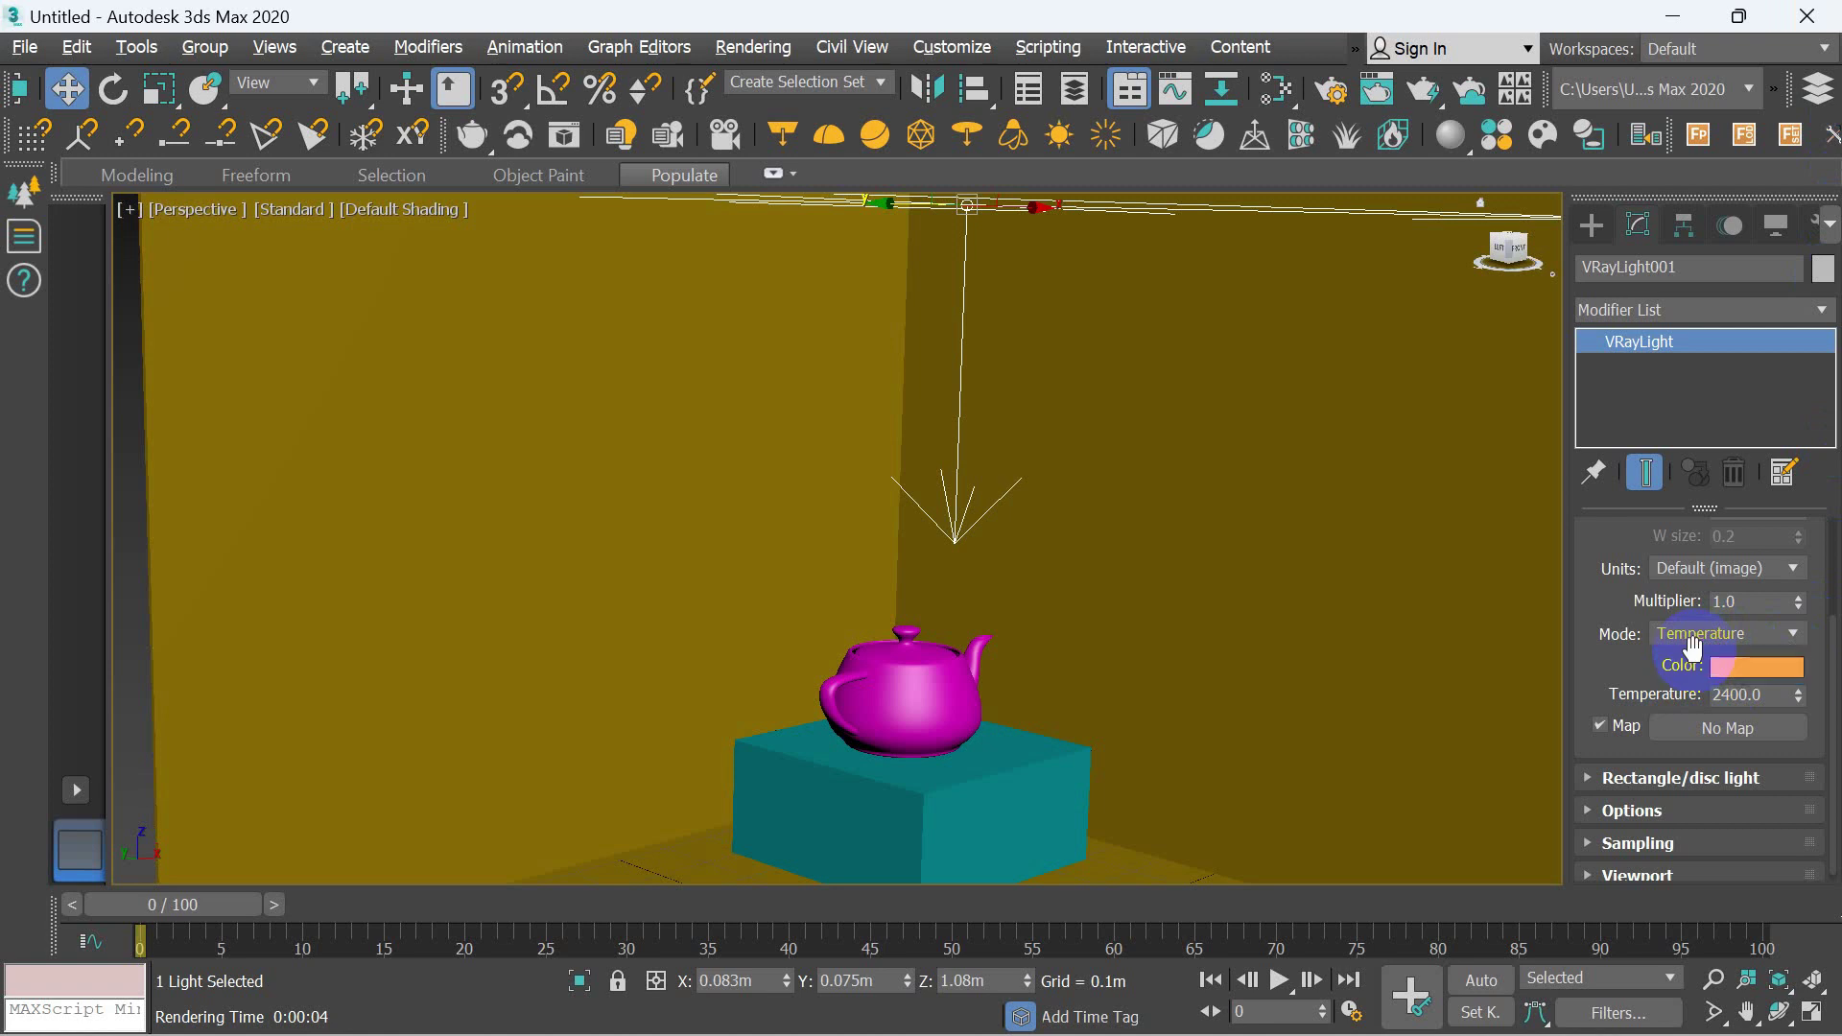
click(1745, 665)
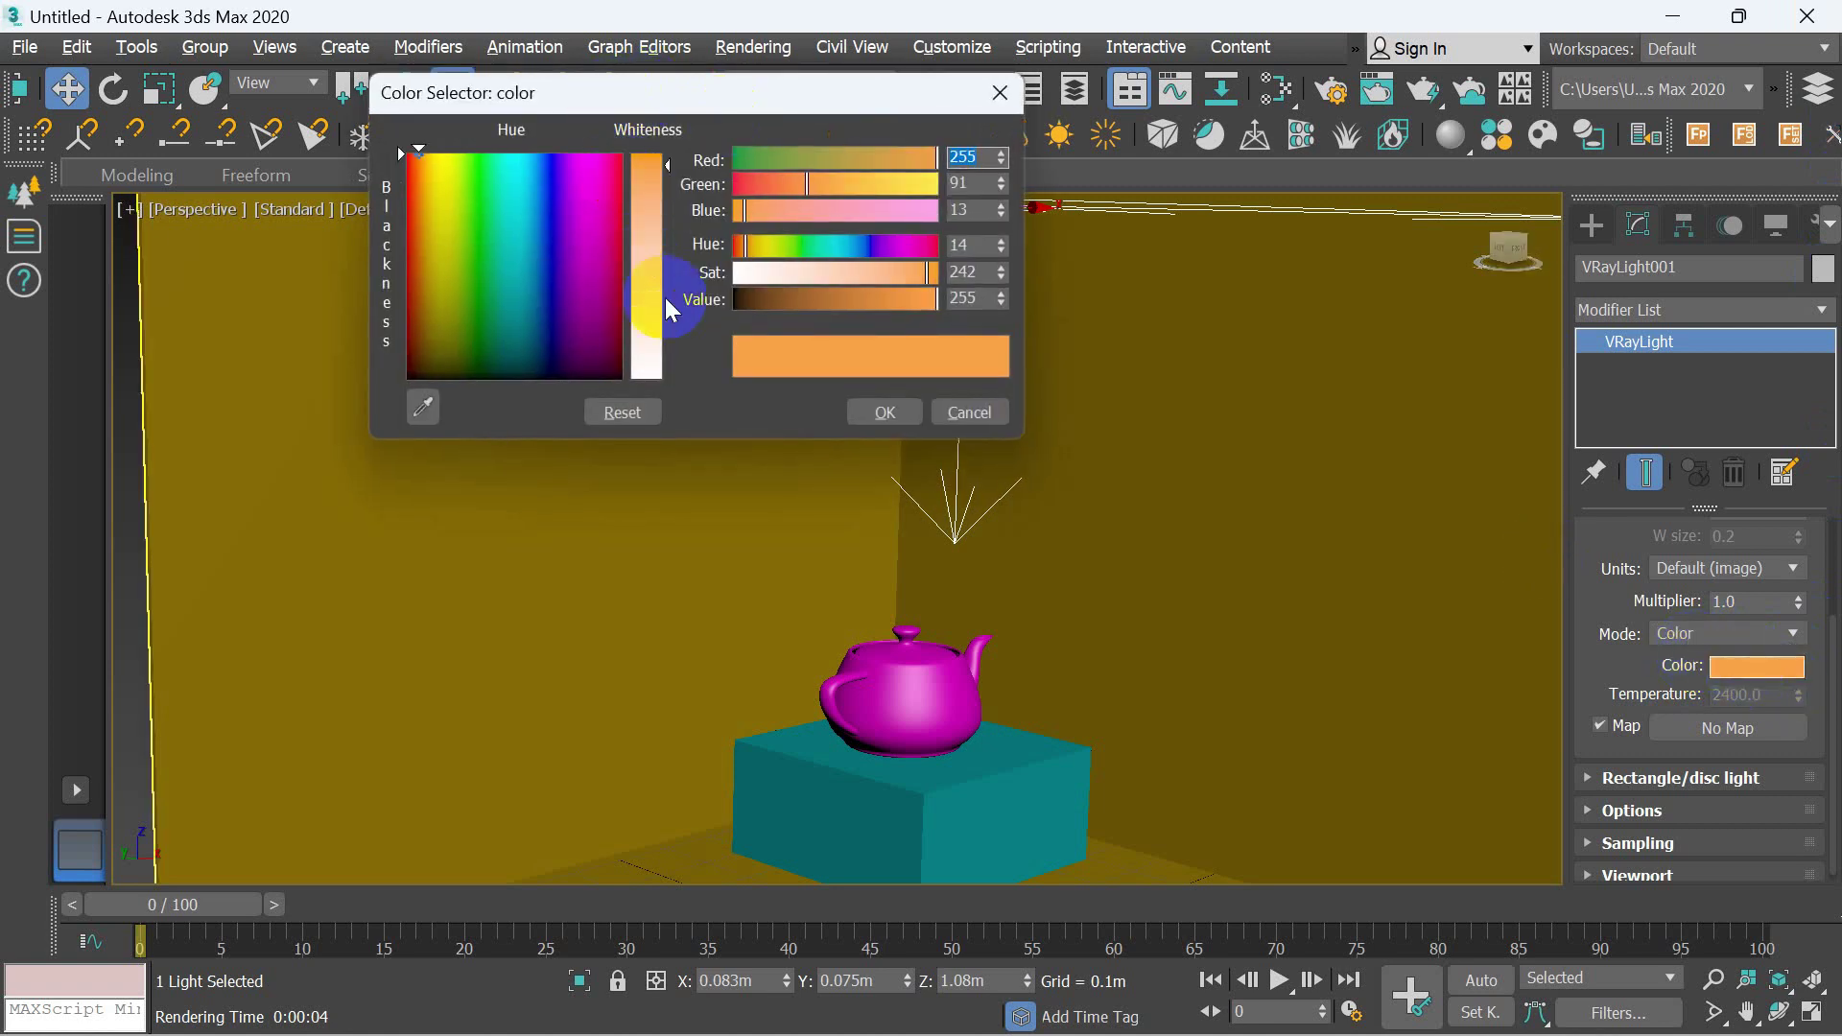
drag(668, 165, 667, 377)
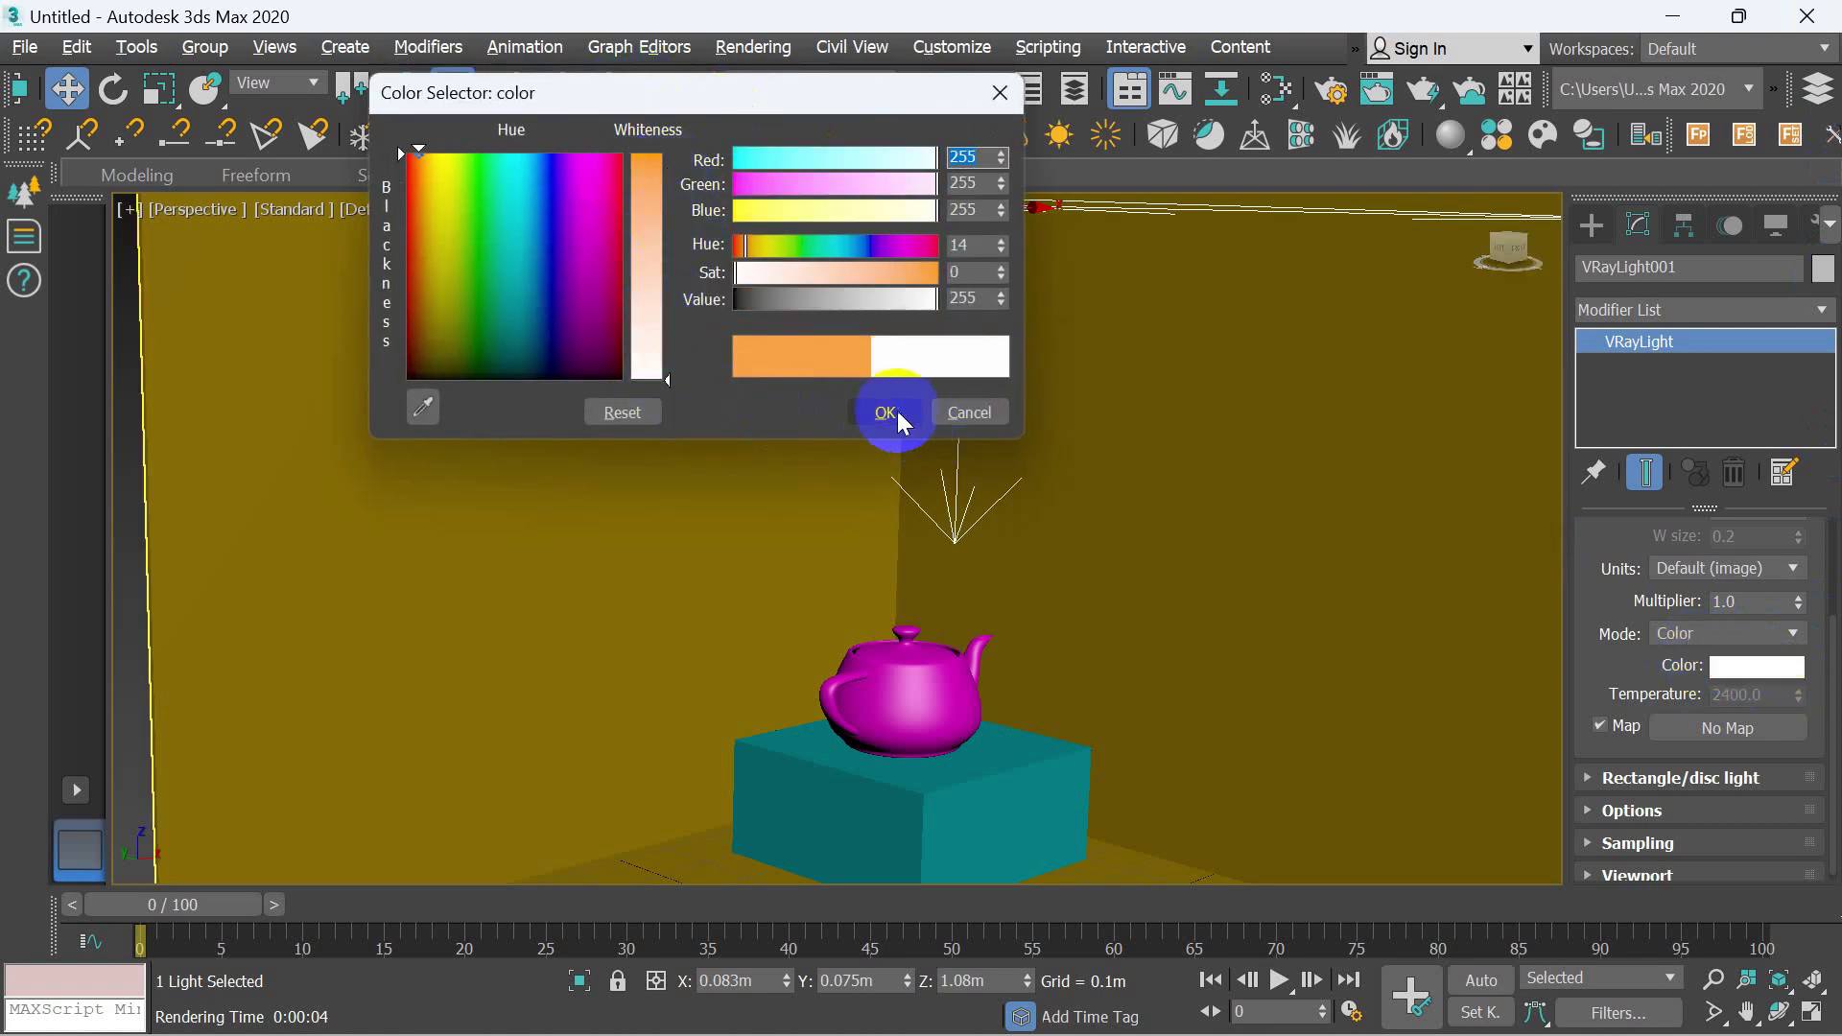
click(884, 412)
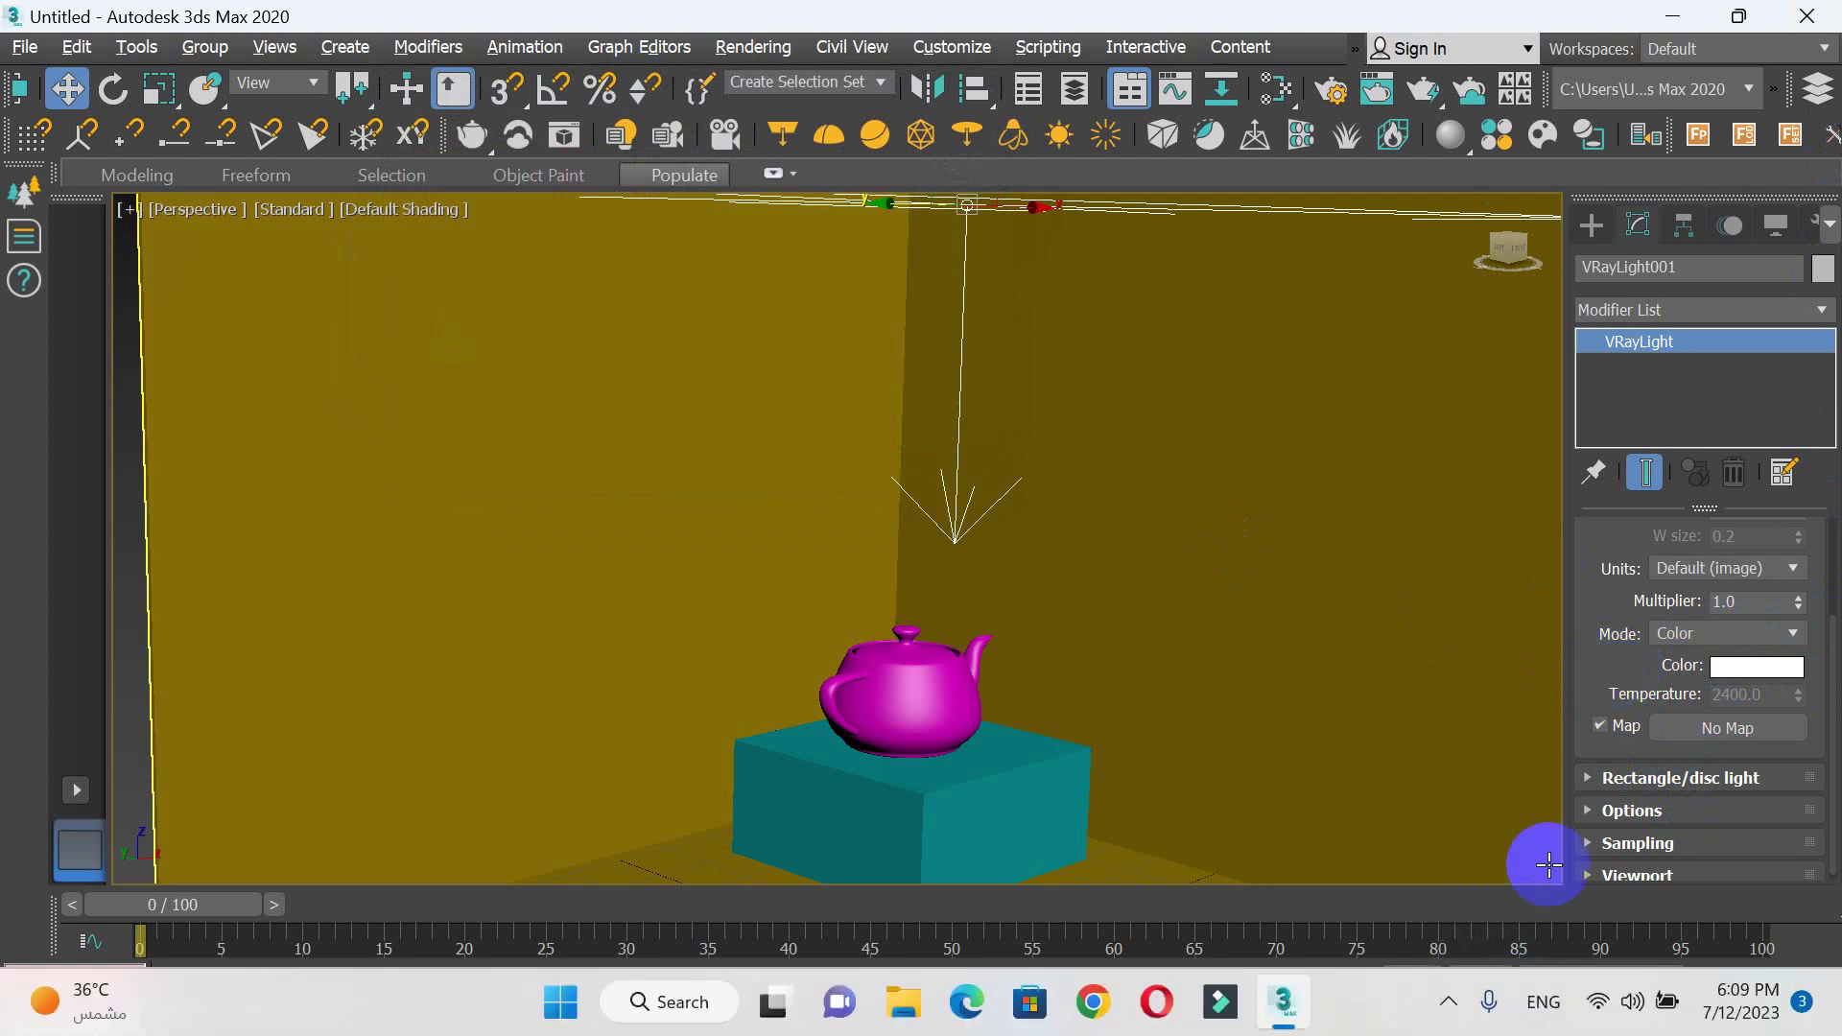
- Set the rectangle light's Directional to 1.0, keep Preview at Never, and expand Options
scroll(1599, 618, down, 1)
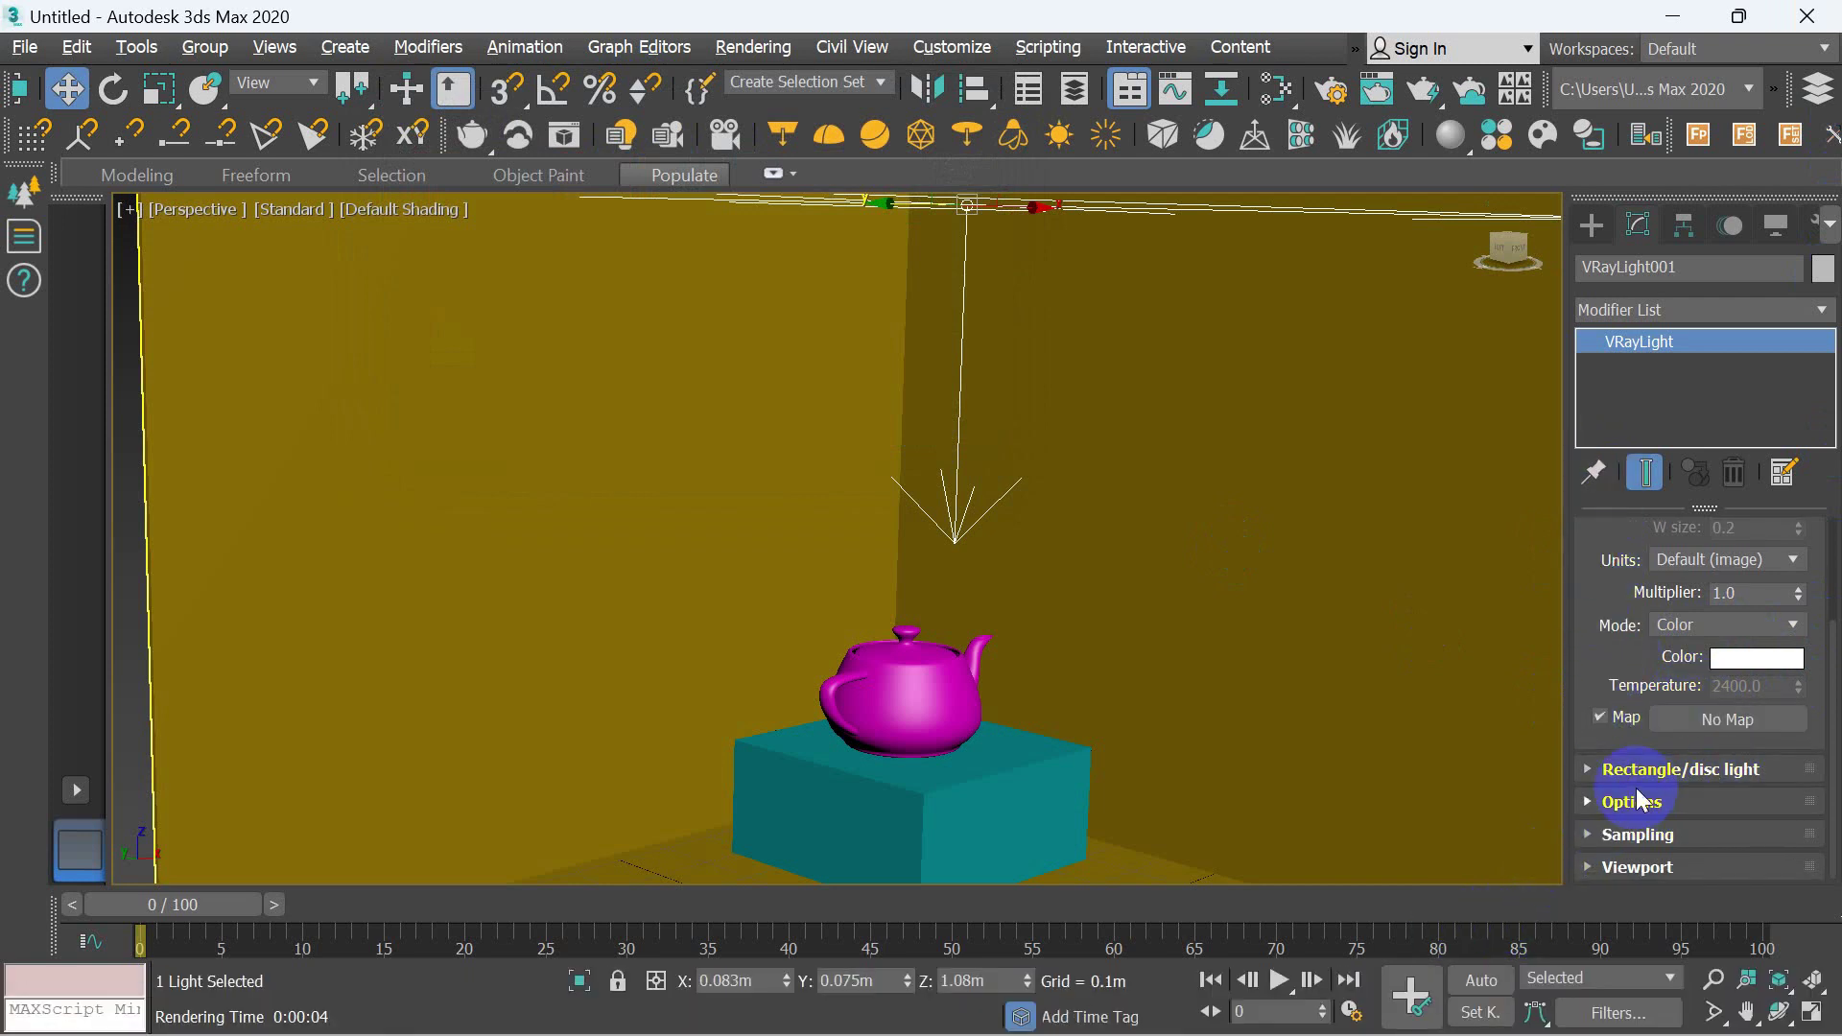
click(1585, 767)
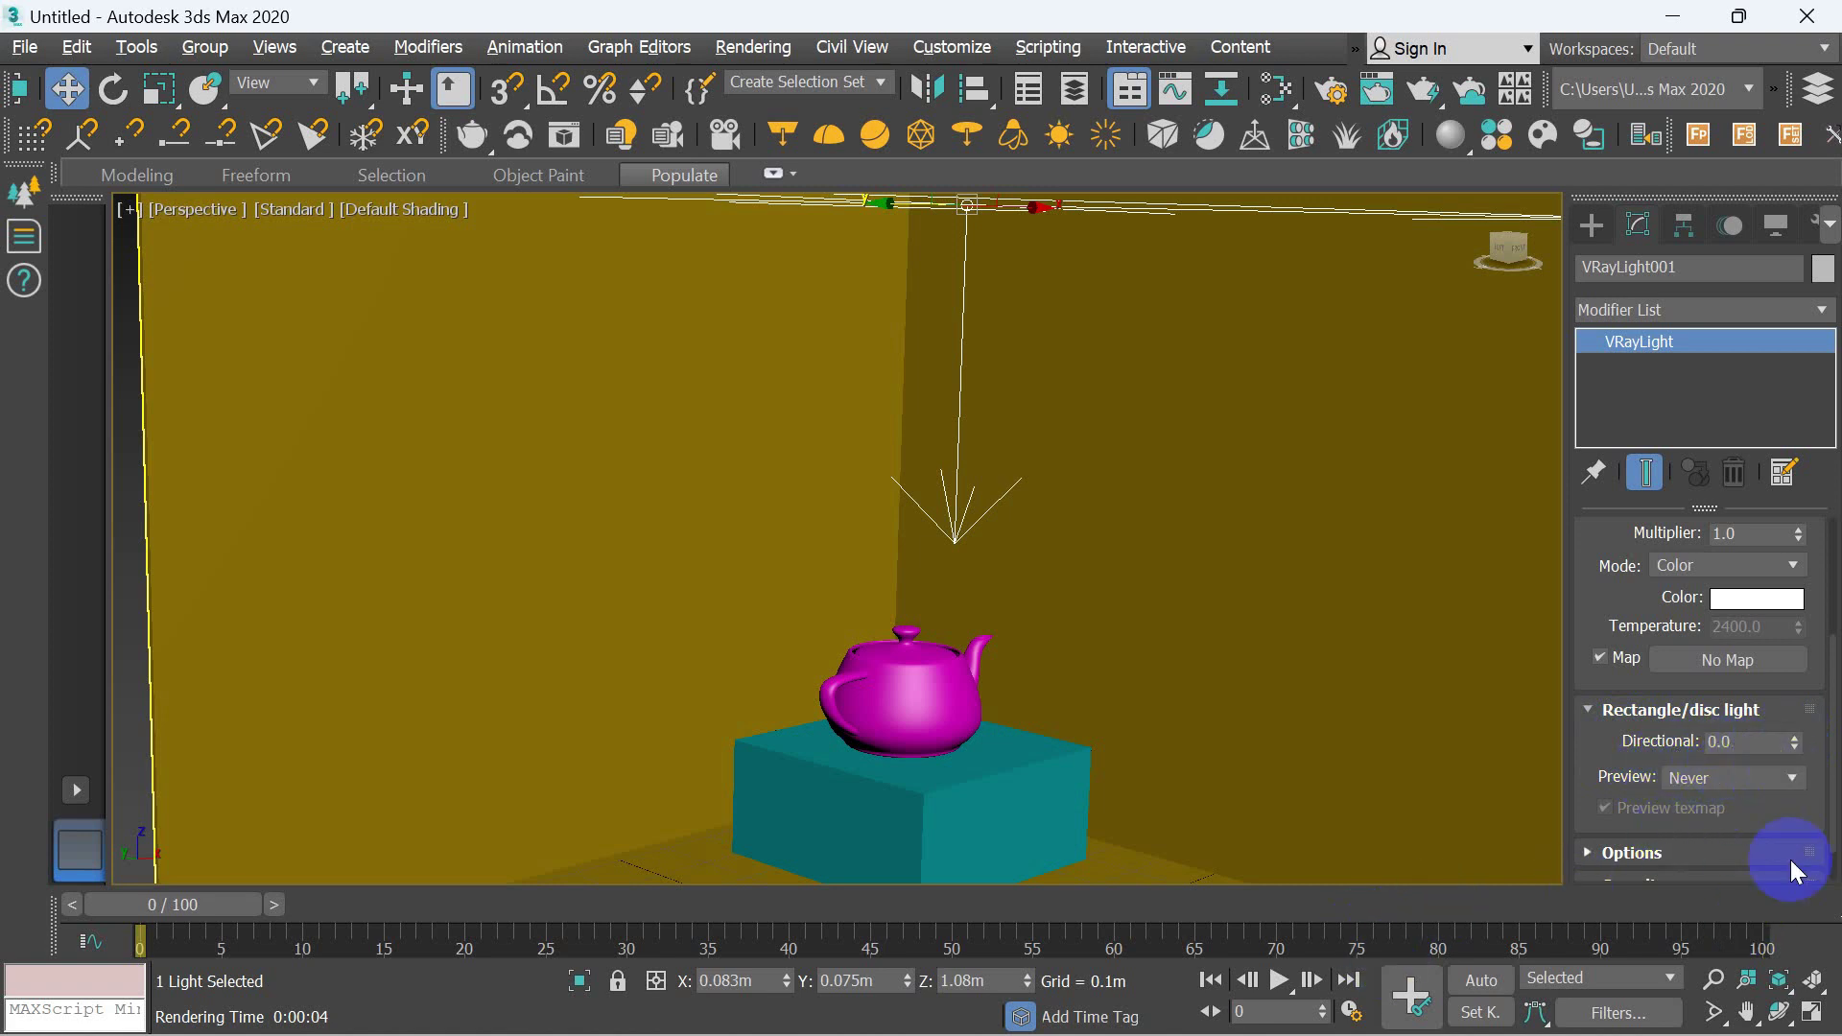
drag(1796, 746, 1797, 617)
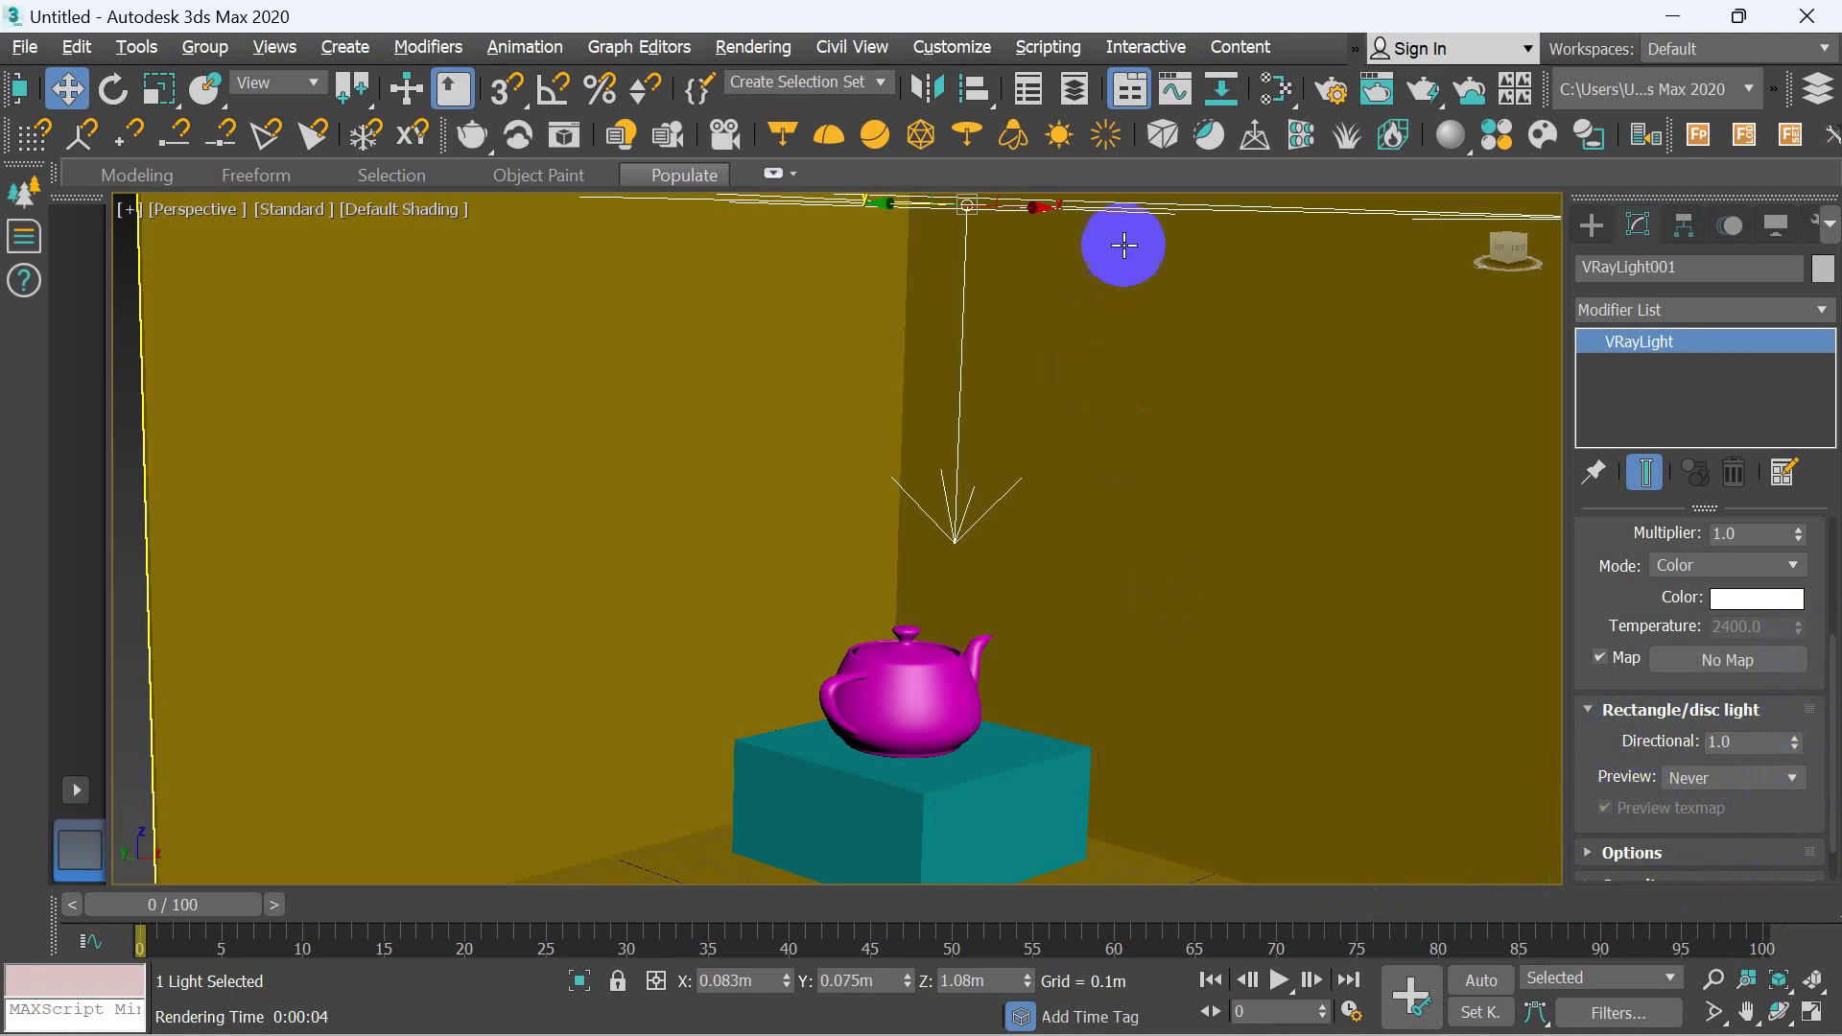
click(1760, 779)
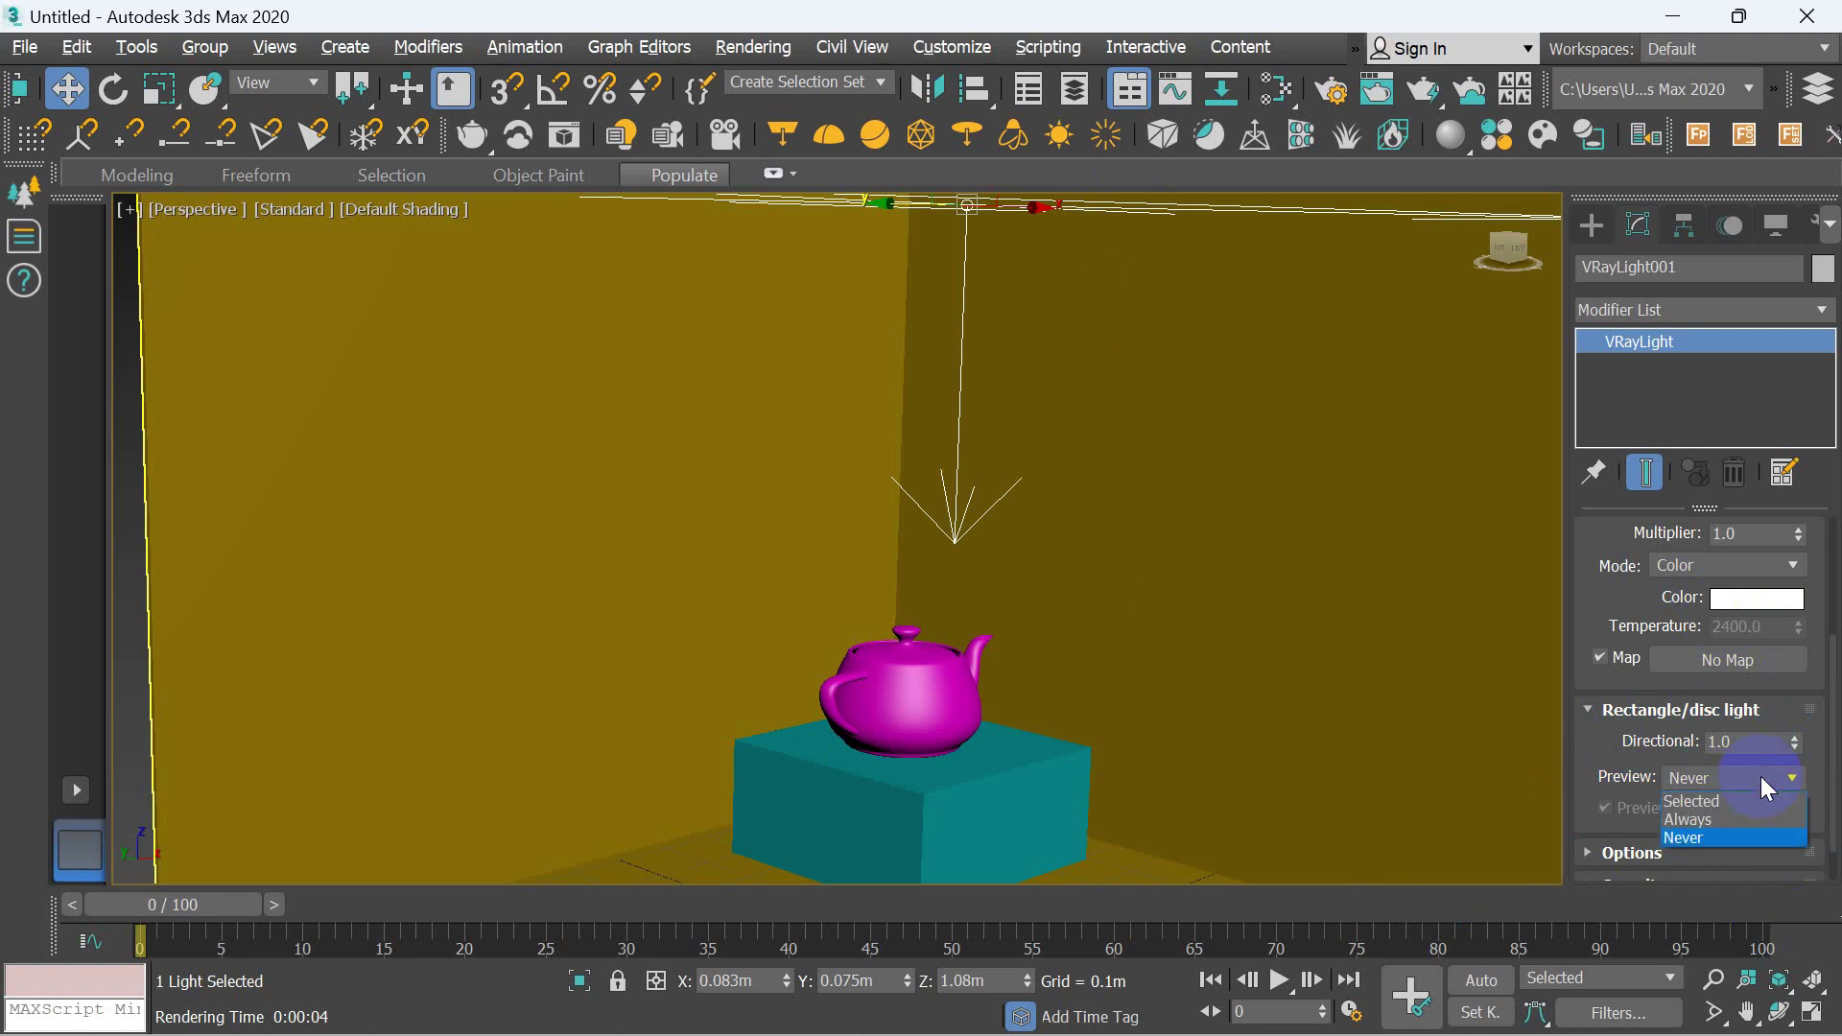
click(1760, 777)
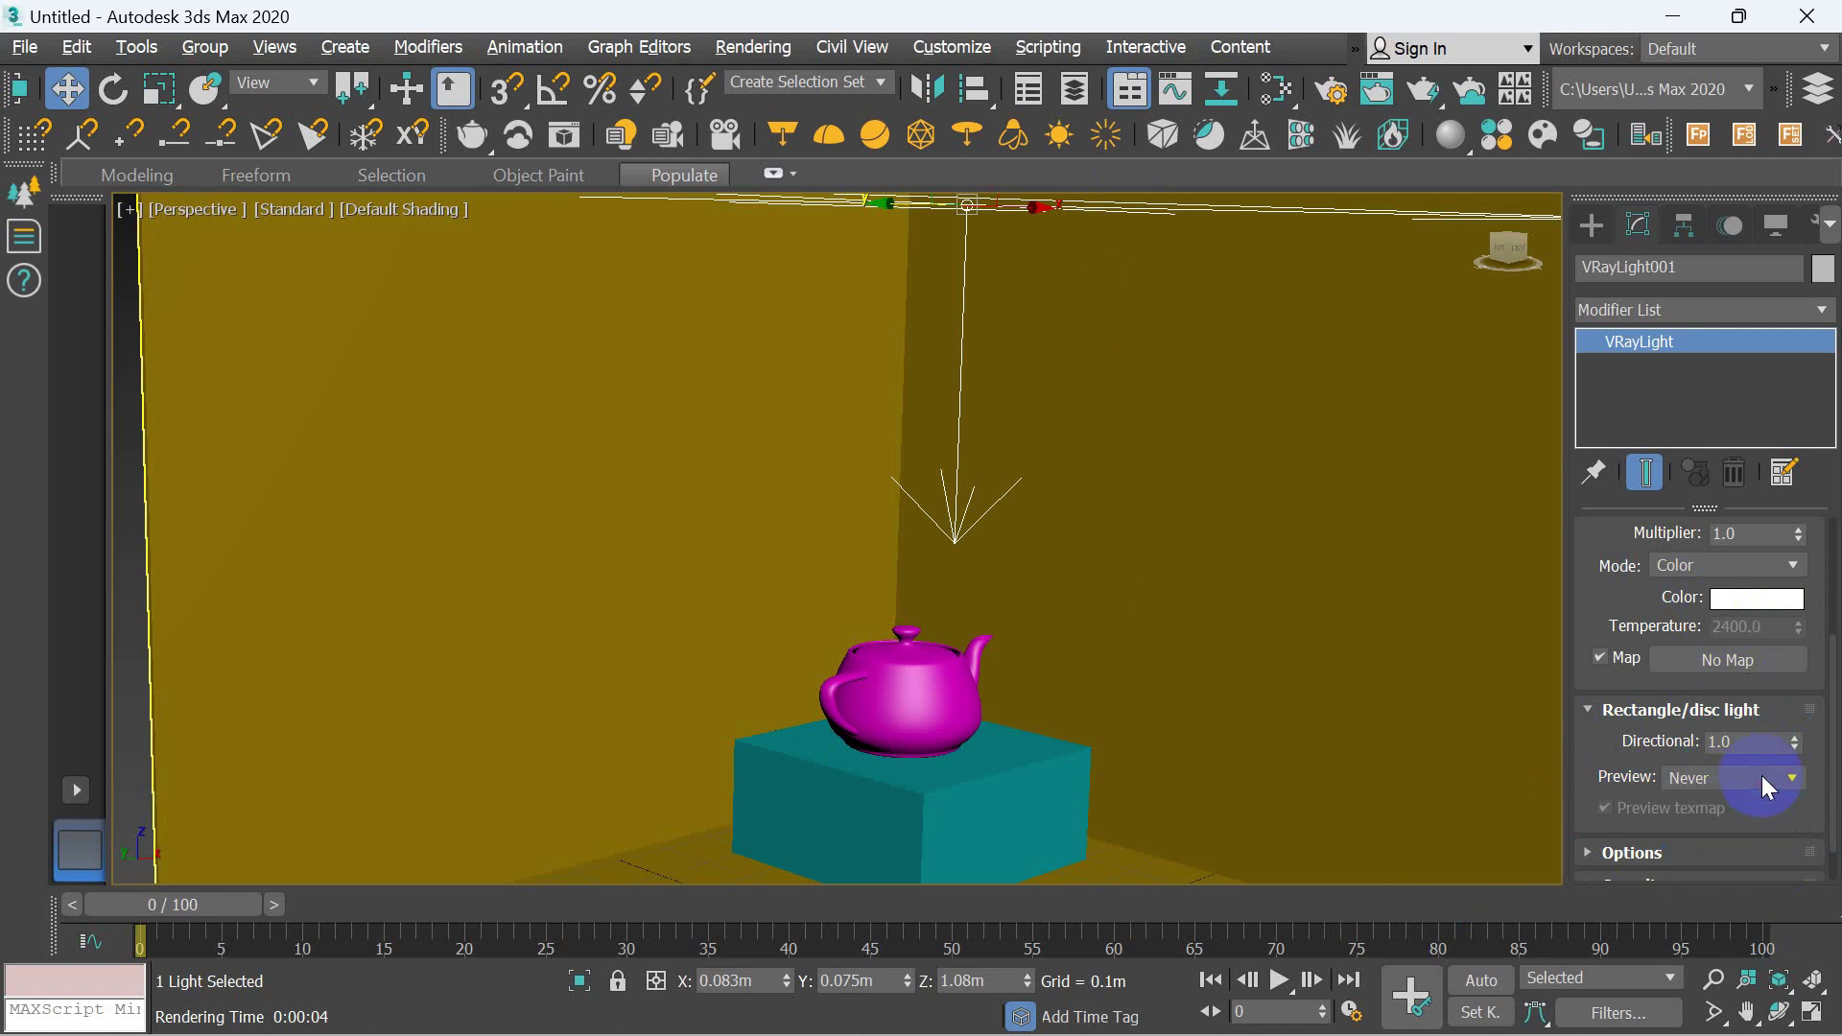
click(1592, 712)
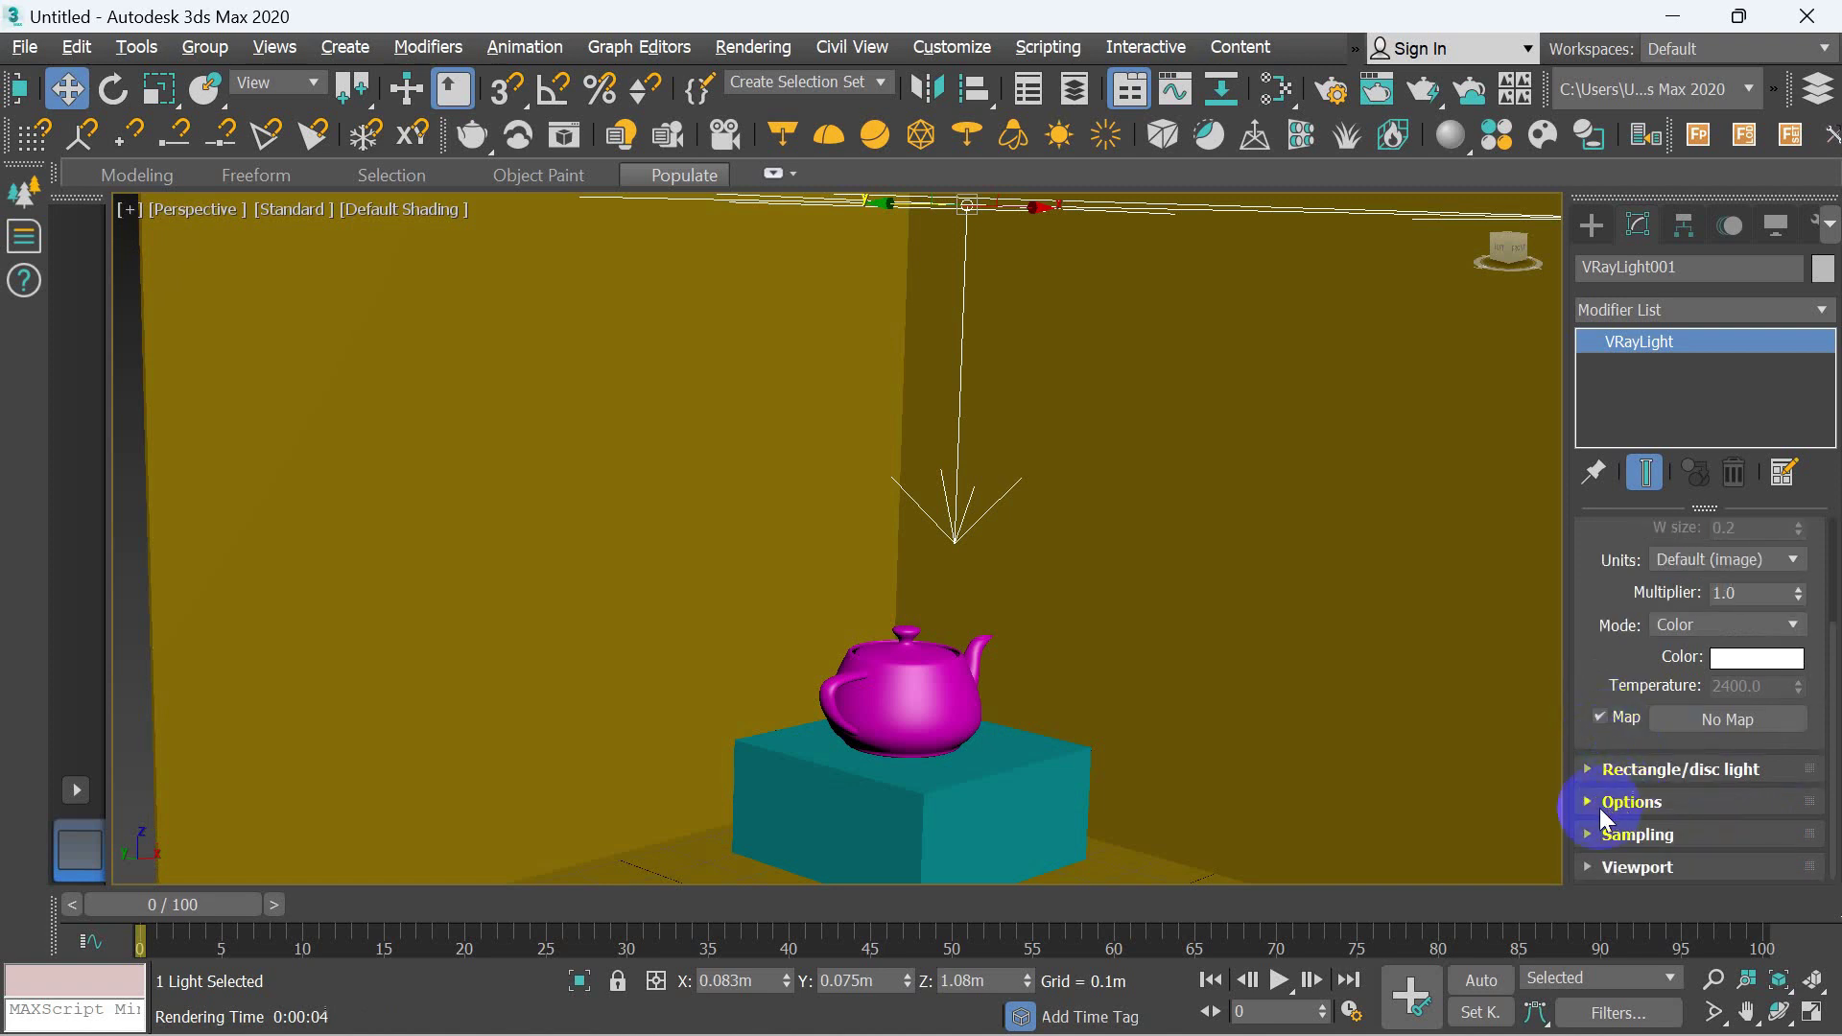
click(1602, 806)
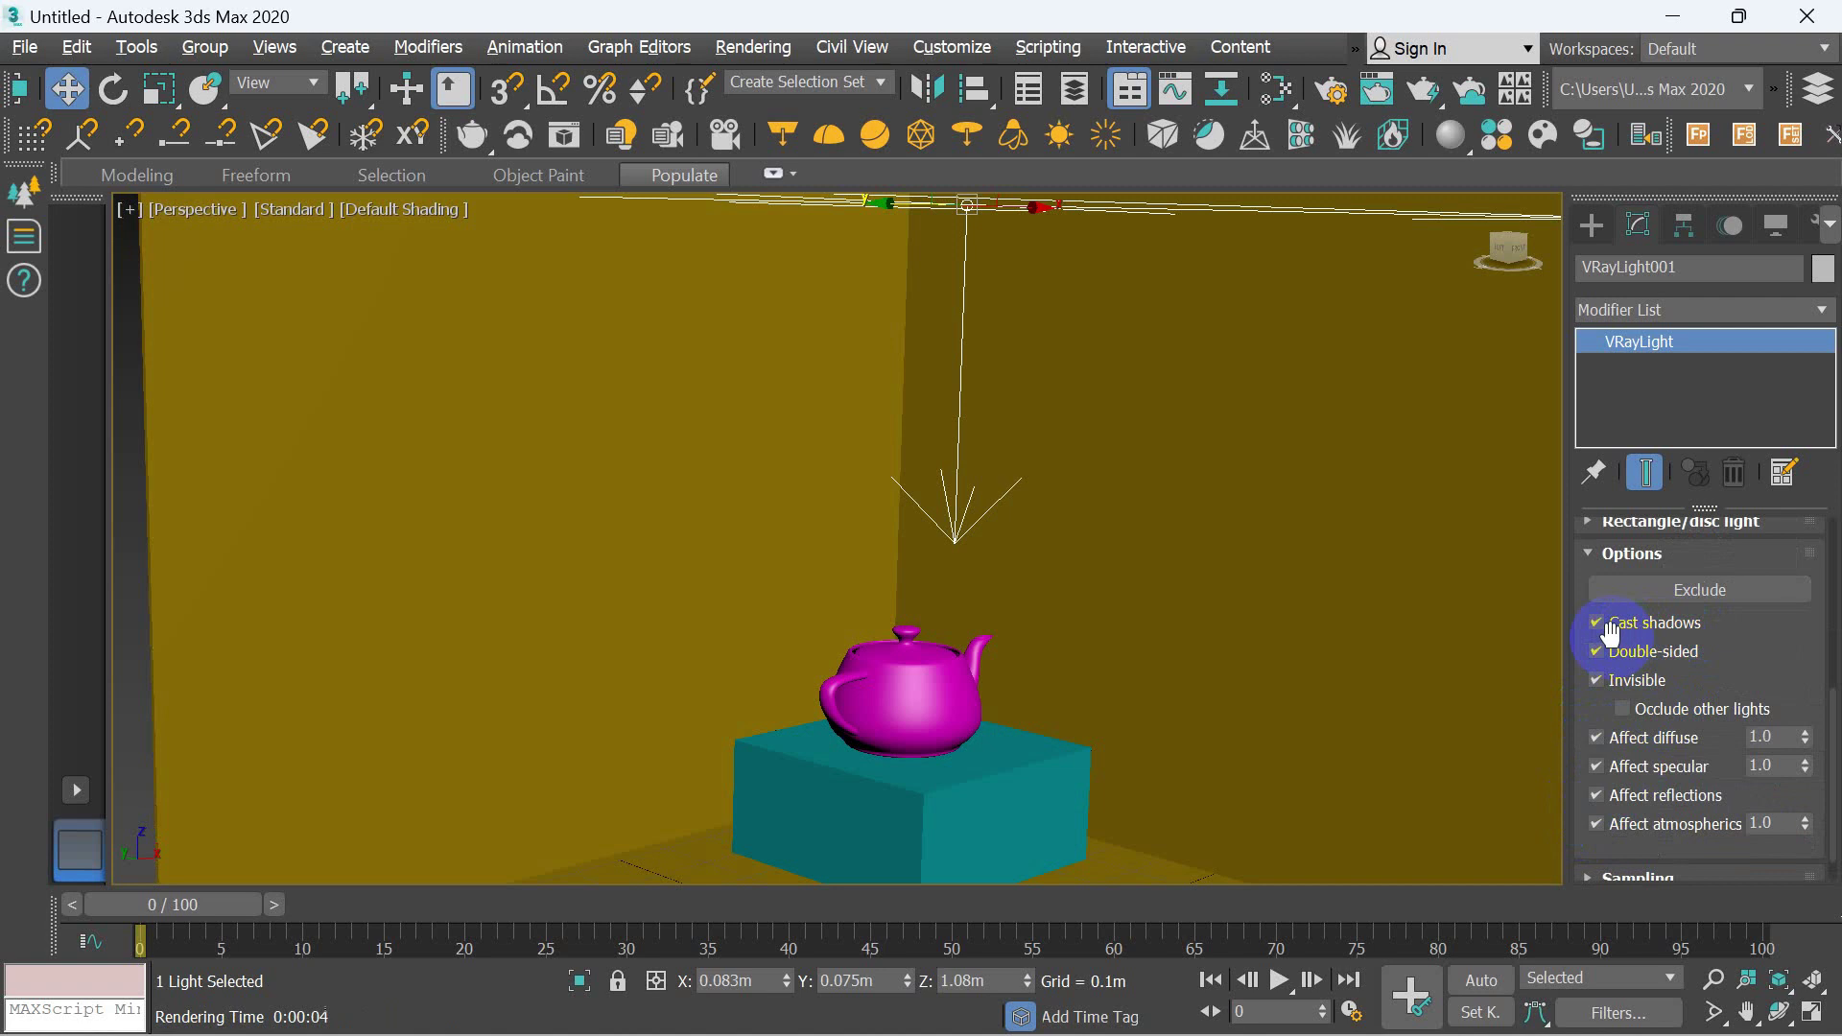
click(1209, 1017)
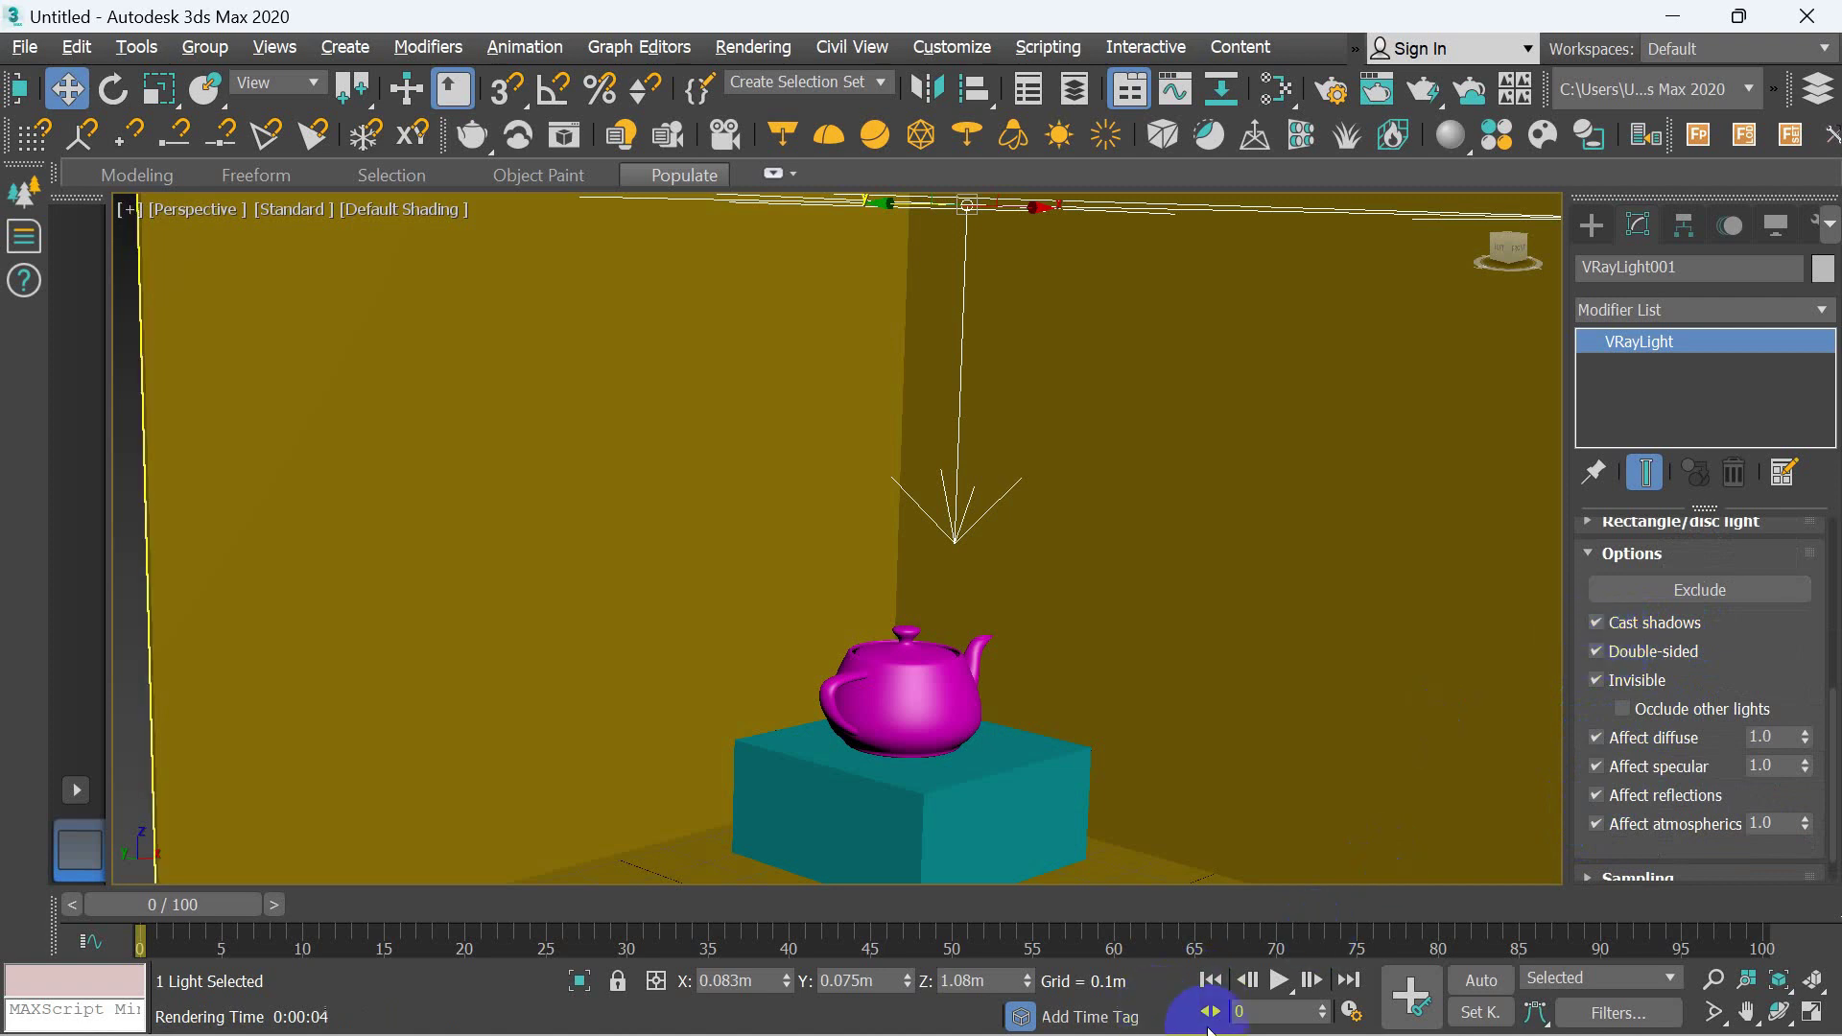
click(1213, 1019)
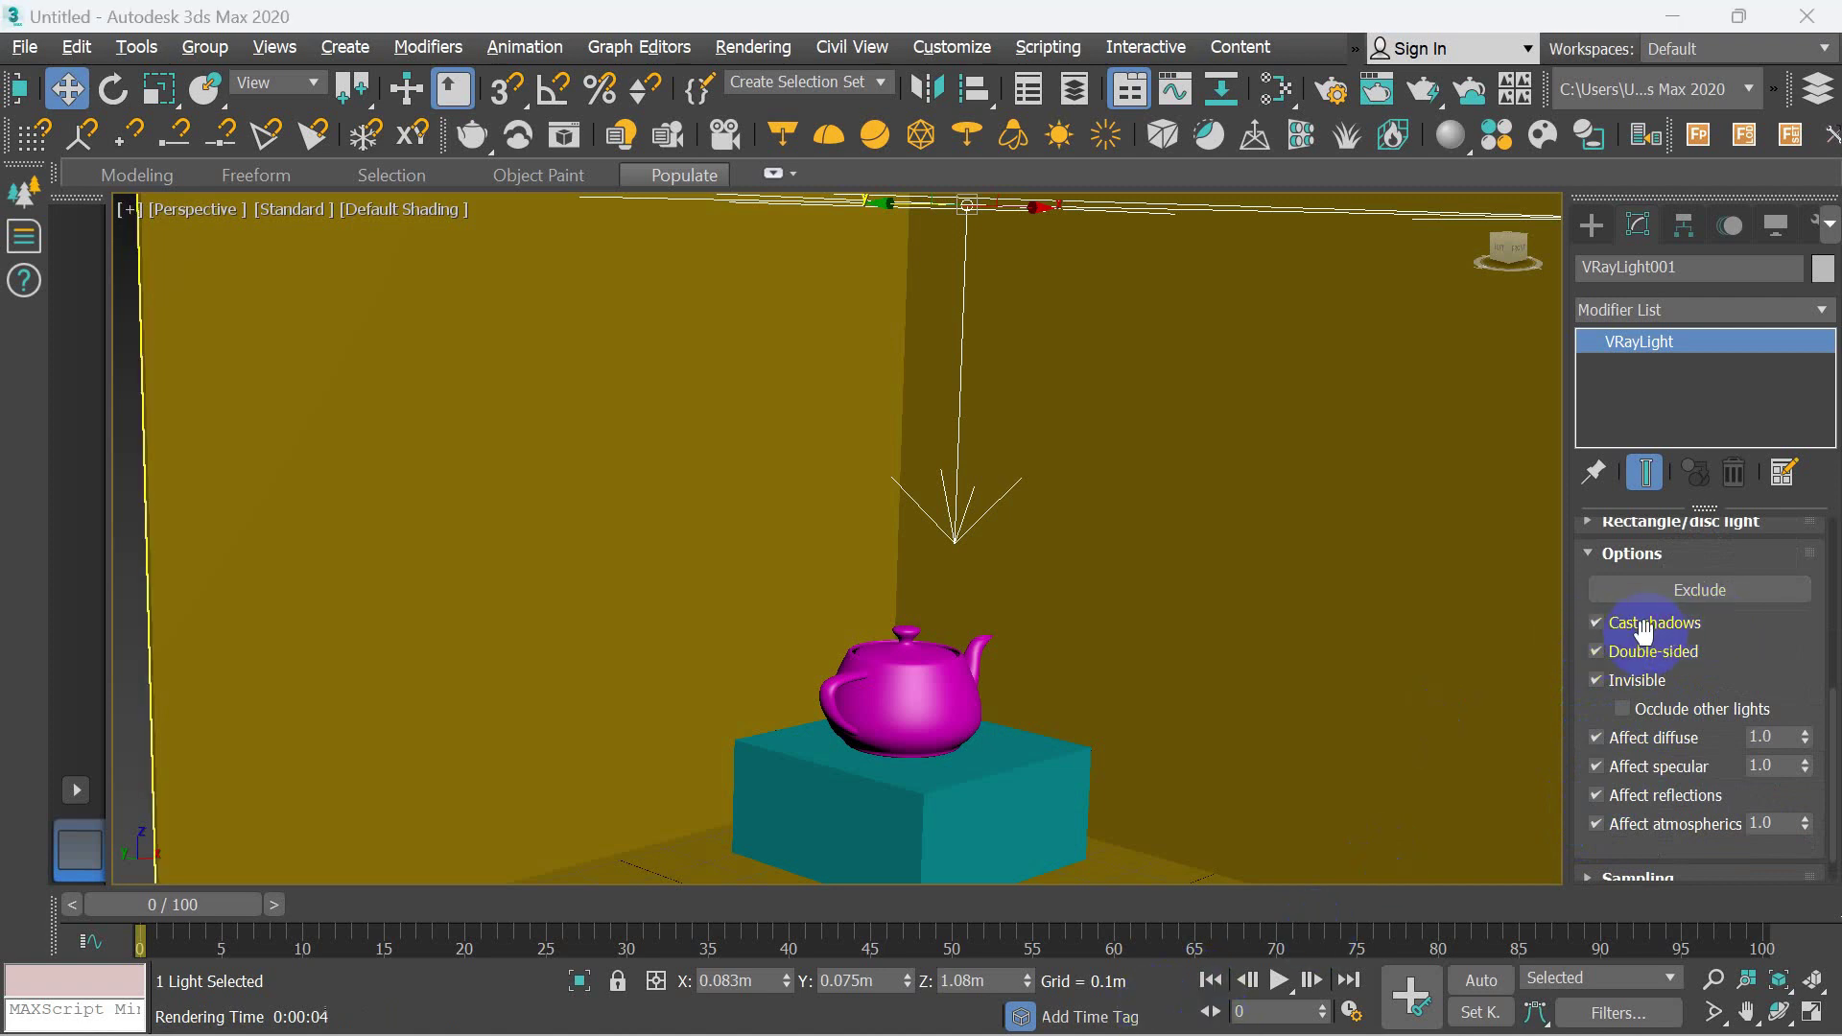
click(1643, 625)
click(1650, 737)
scroll(1741, 762, down, 2)
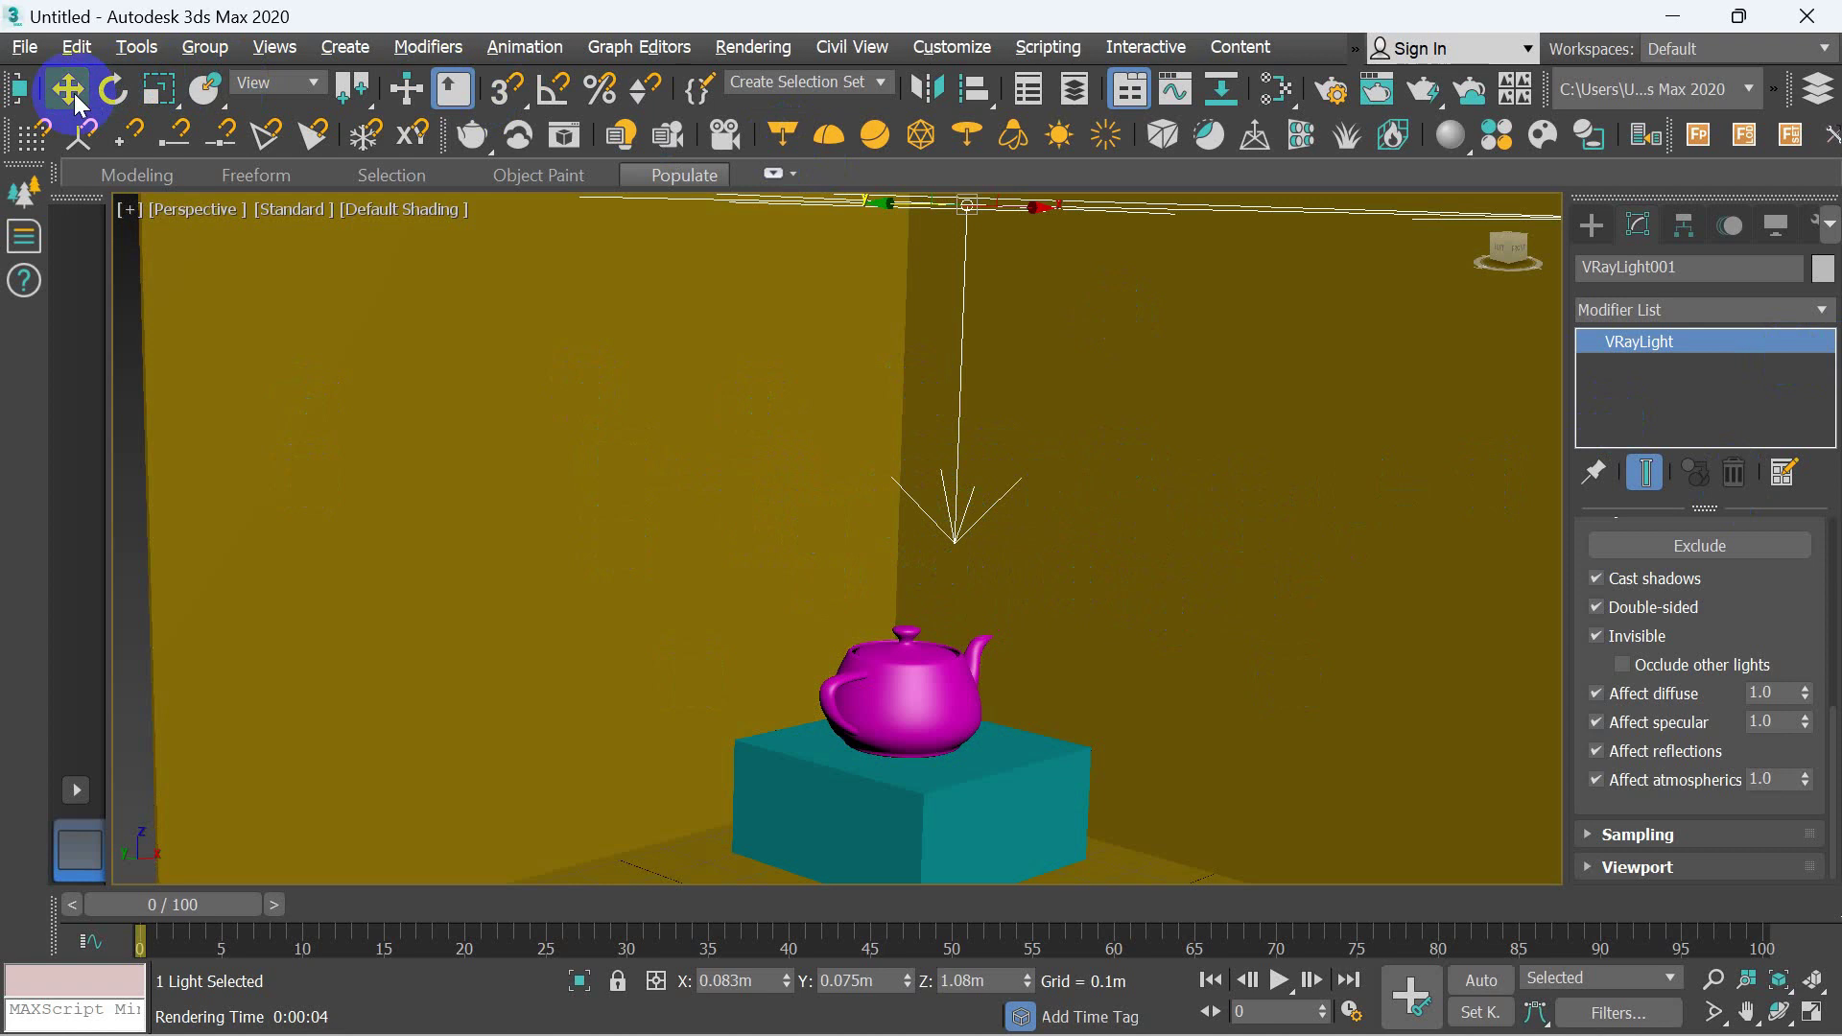
- Give the room box a light grey object colour
click(1197, 425)
click(1823, 269)
click(962, 433)
click(885, 616)
click(1044, 706)
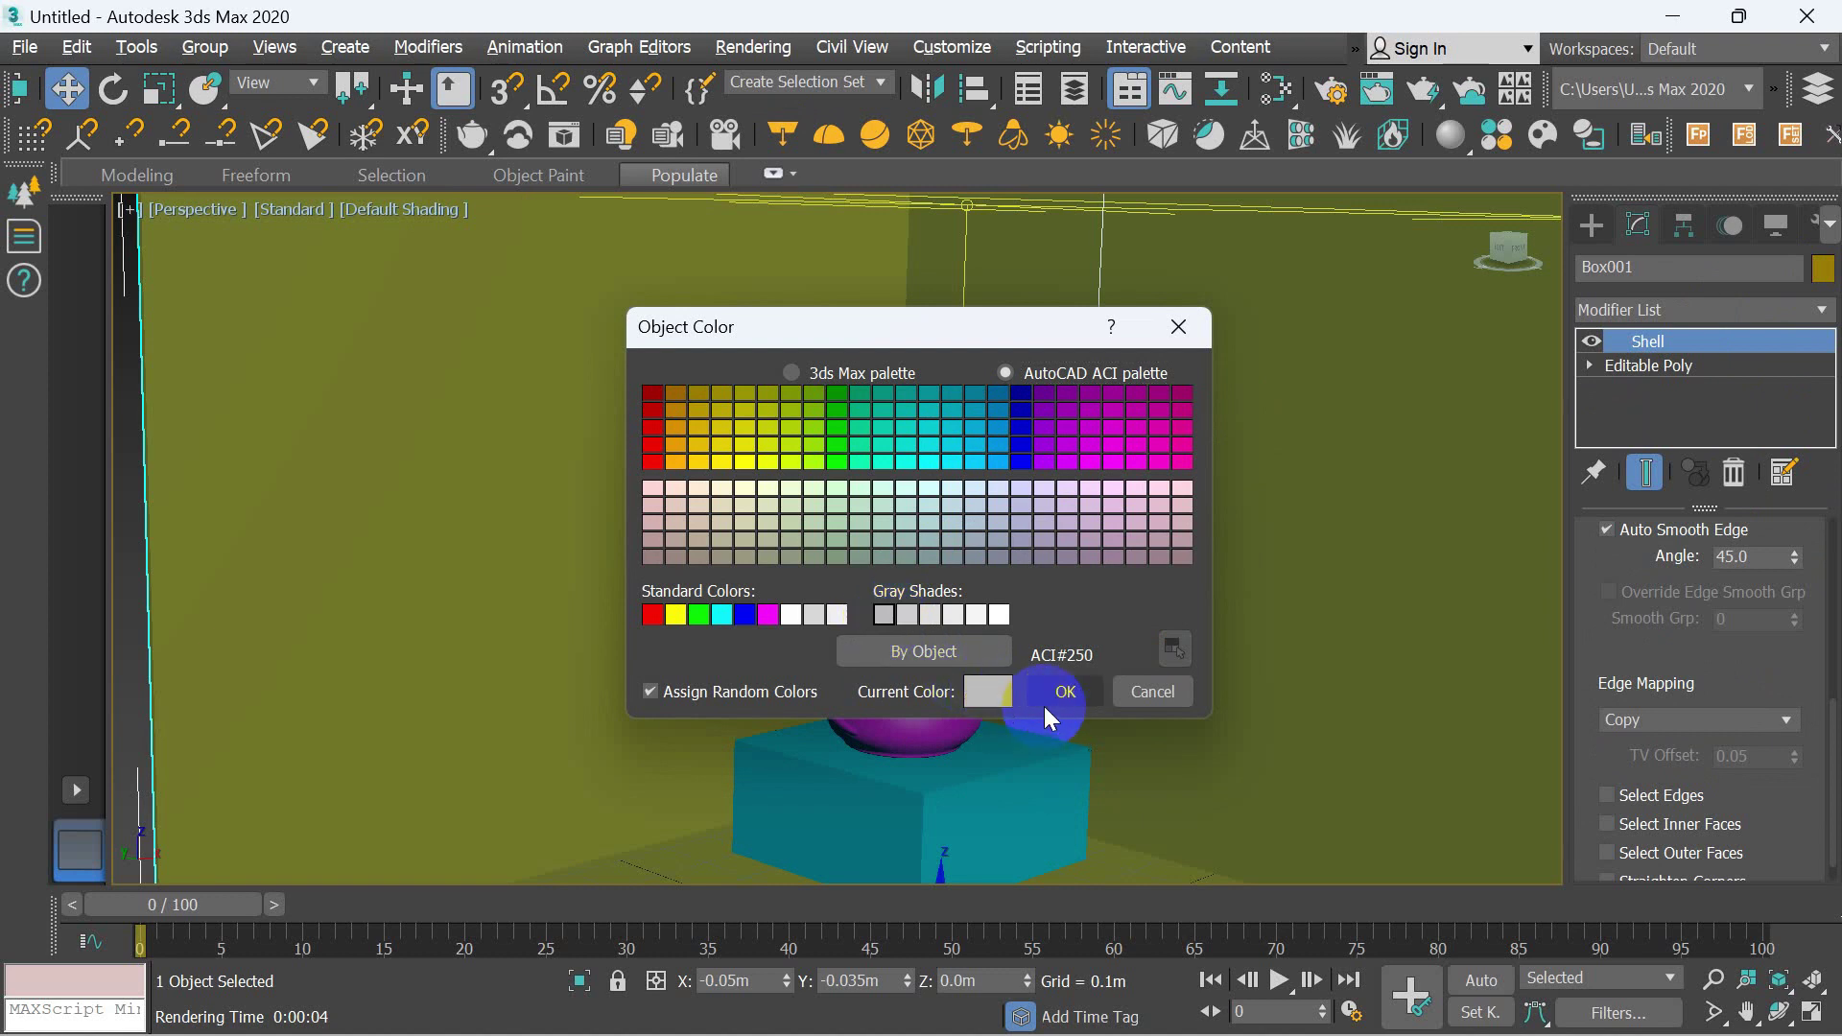
click(1180, 673)
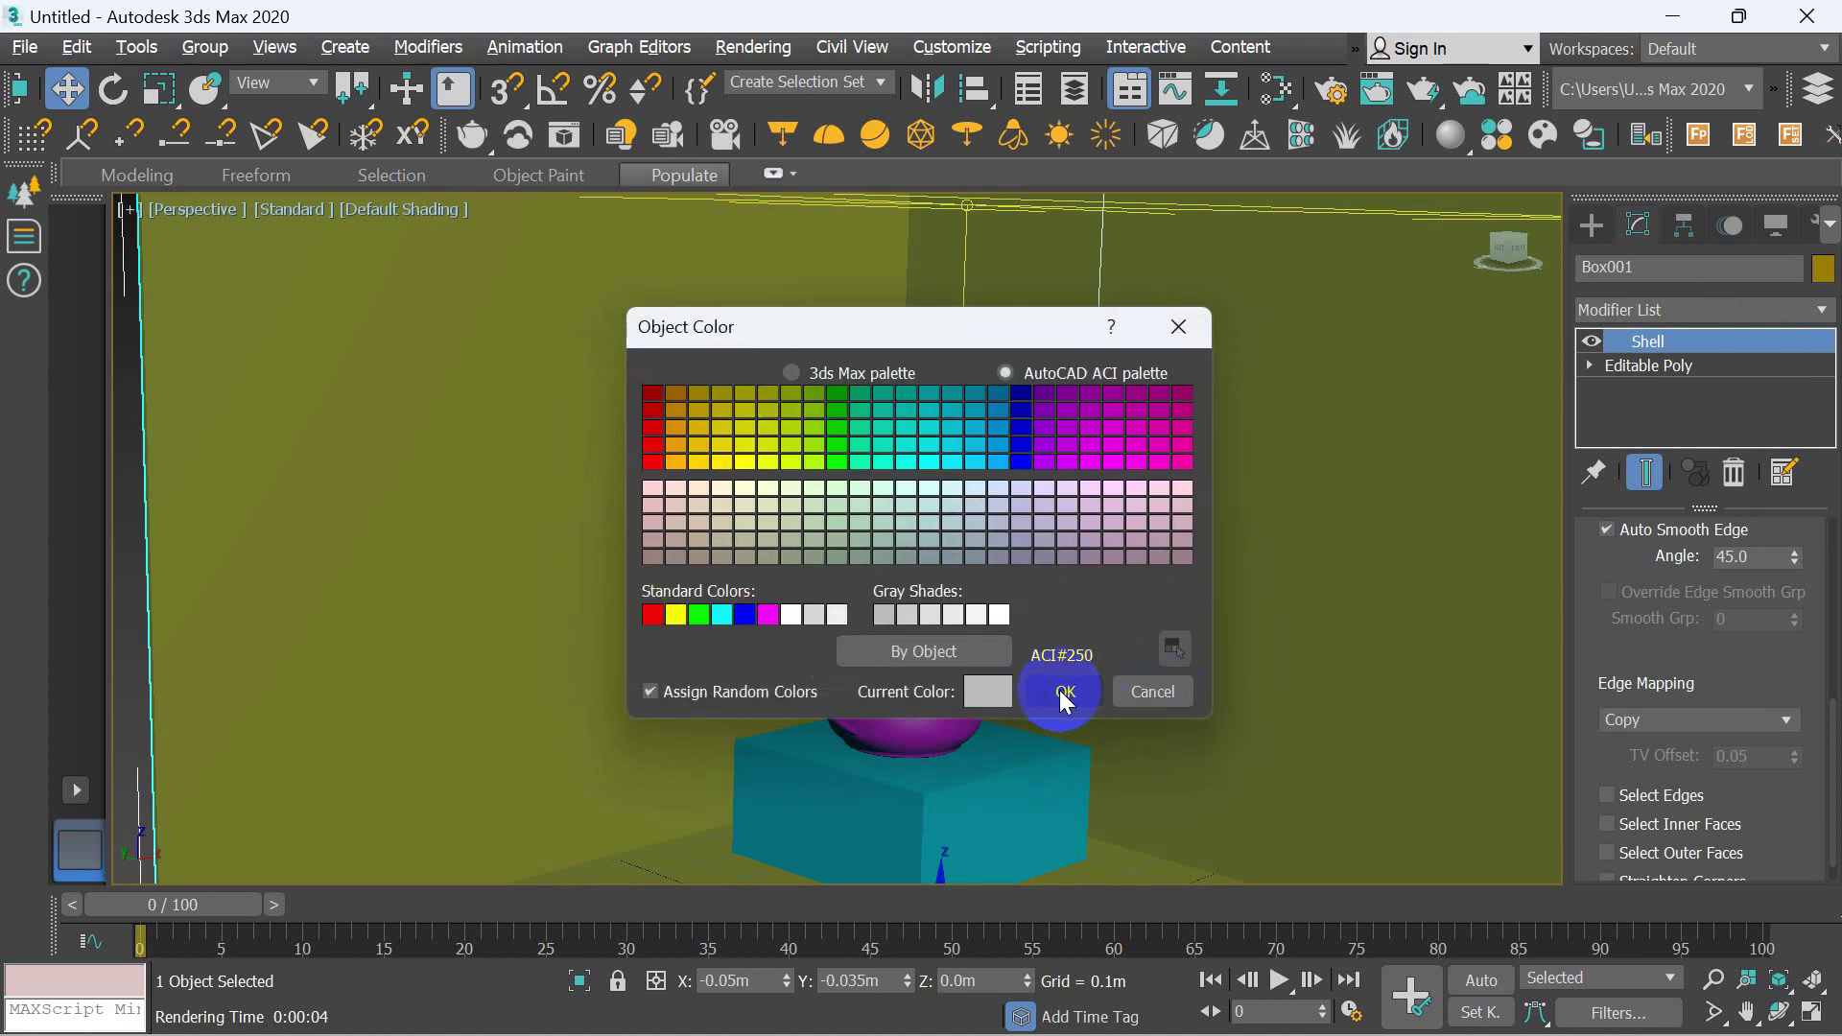
click(1064, 692)
- Change the teal box under the teapot to a white object colour
click(1016, 781)
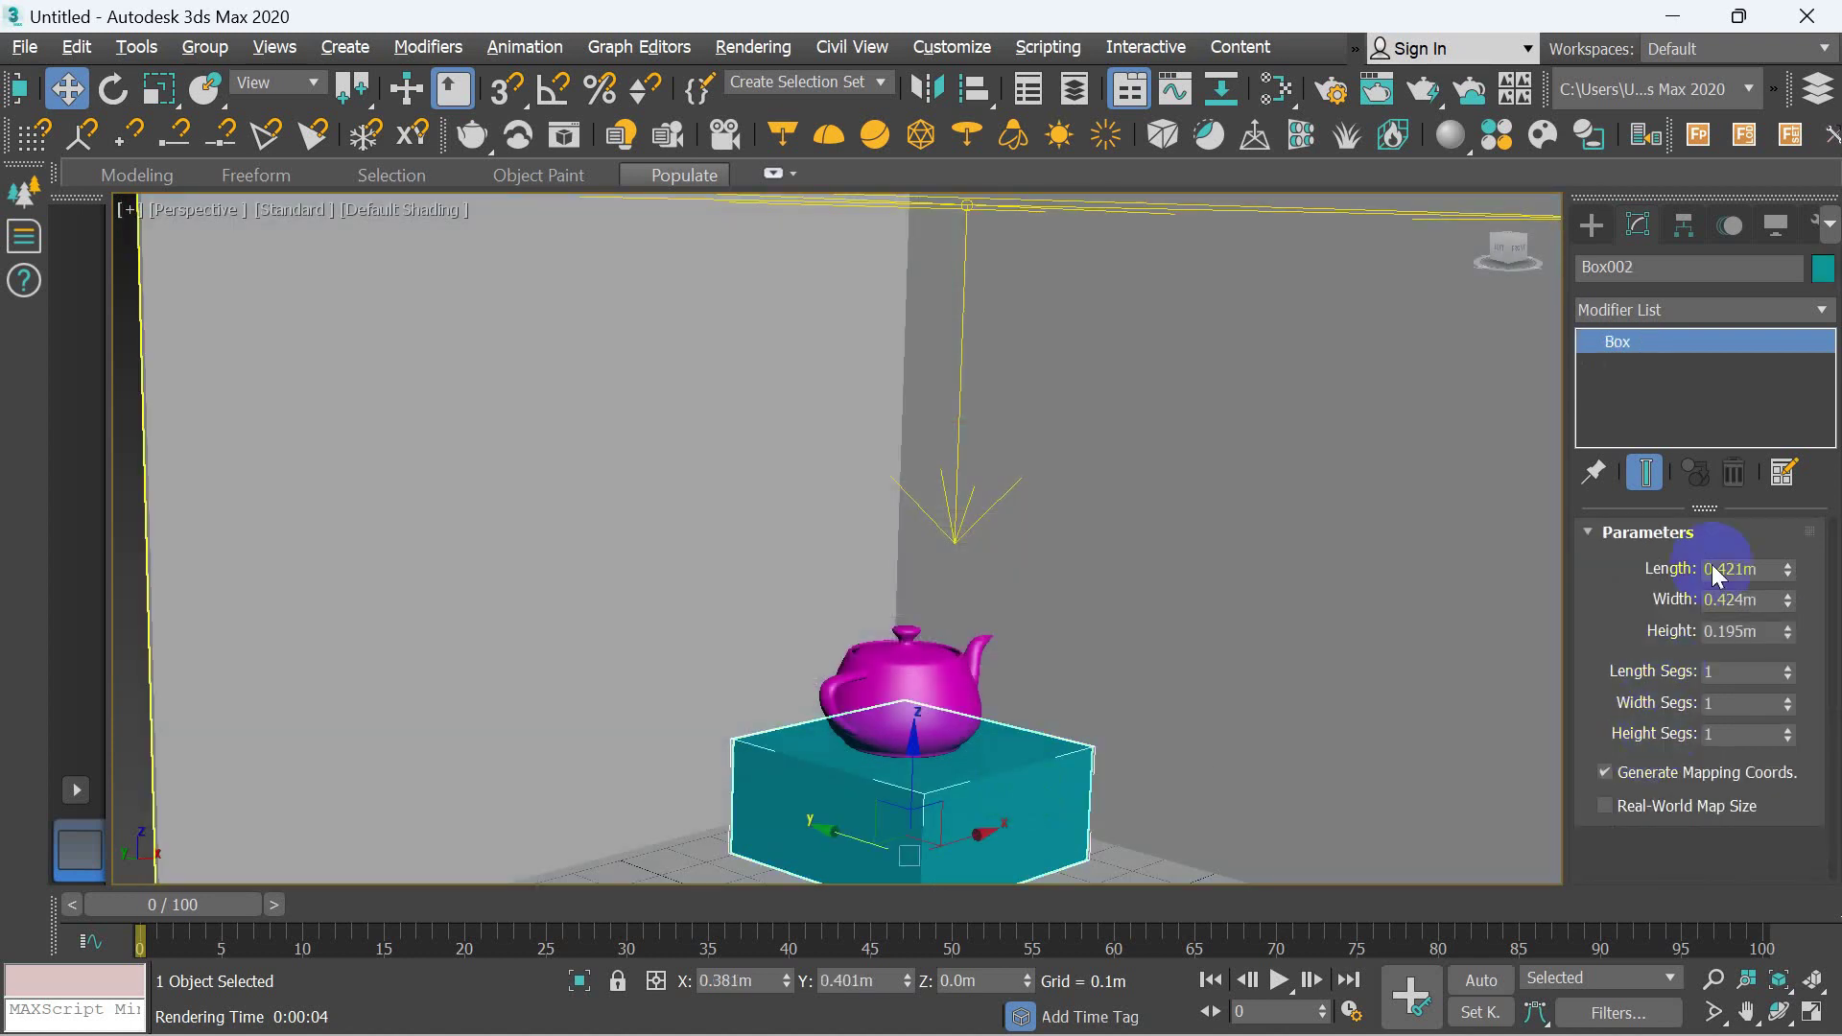
click(1823, 268)
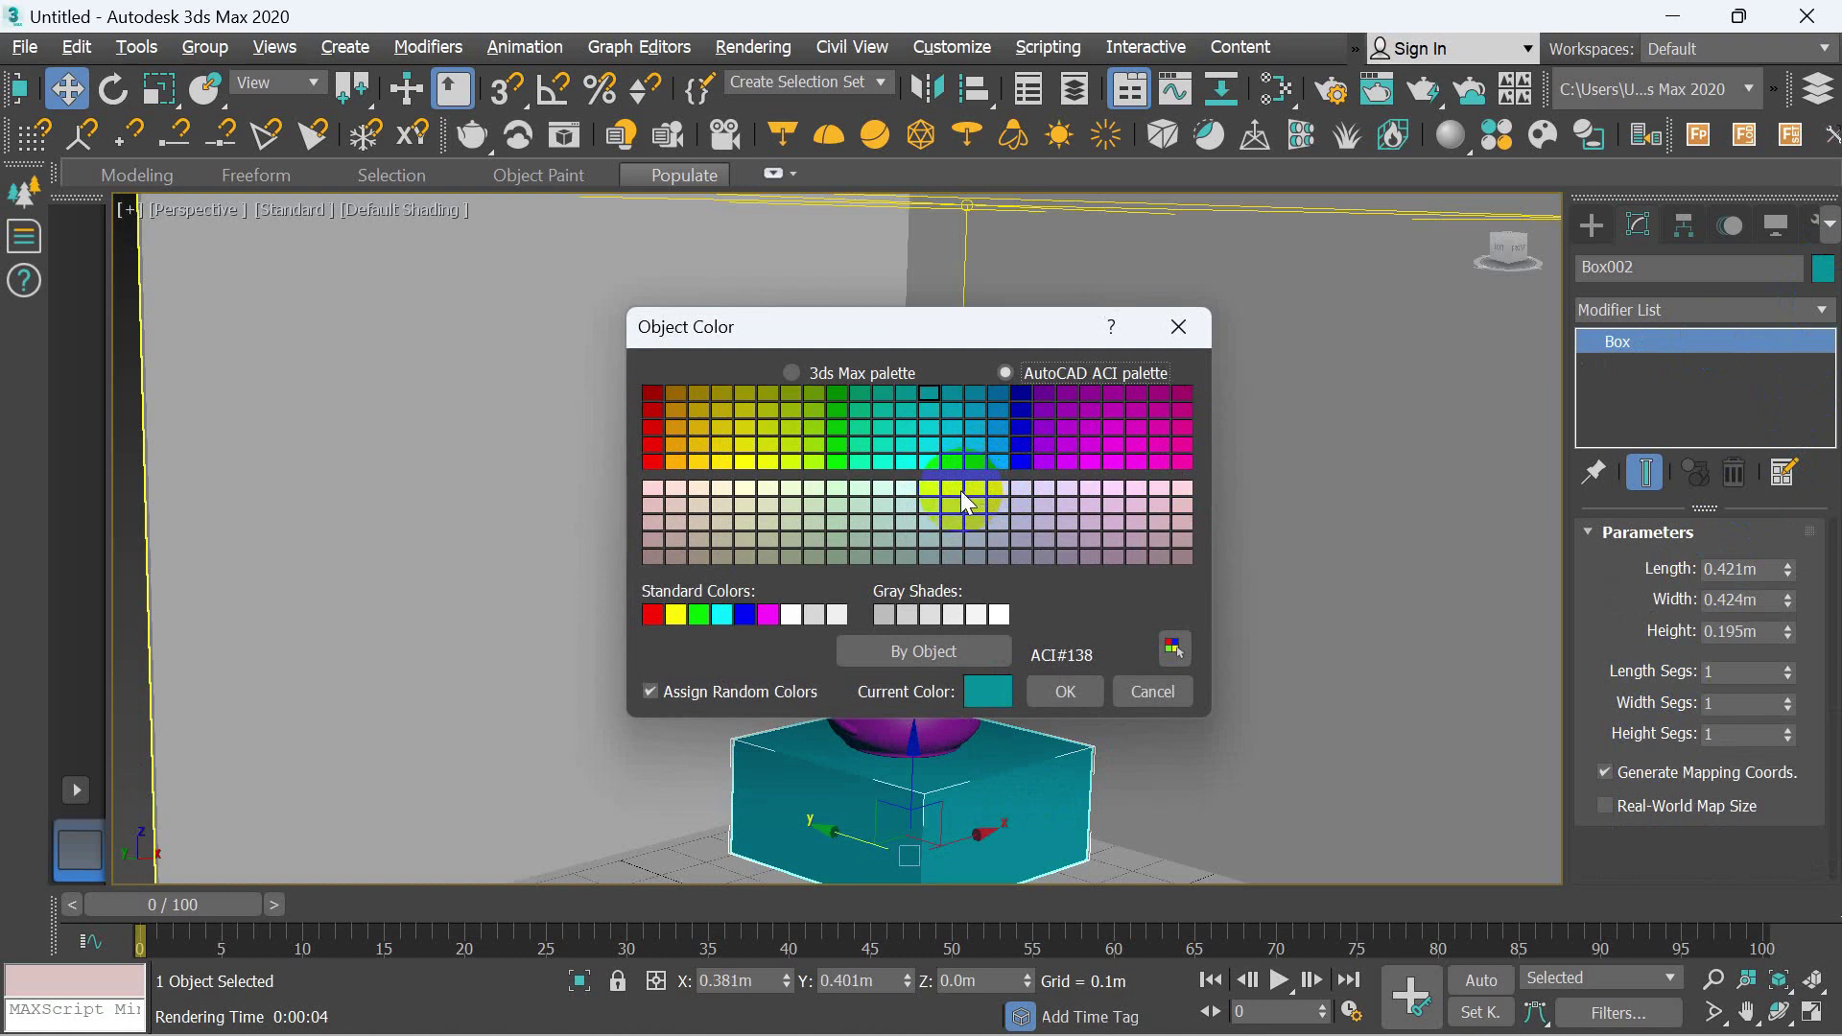
click(961, 492)
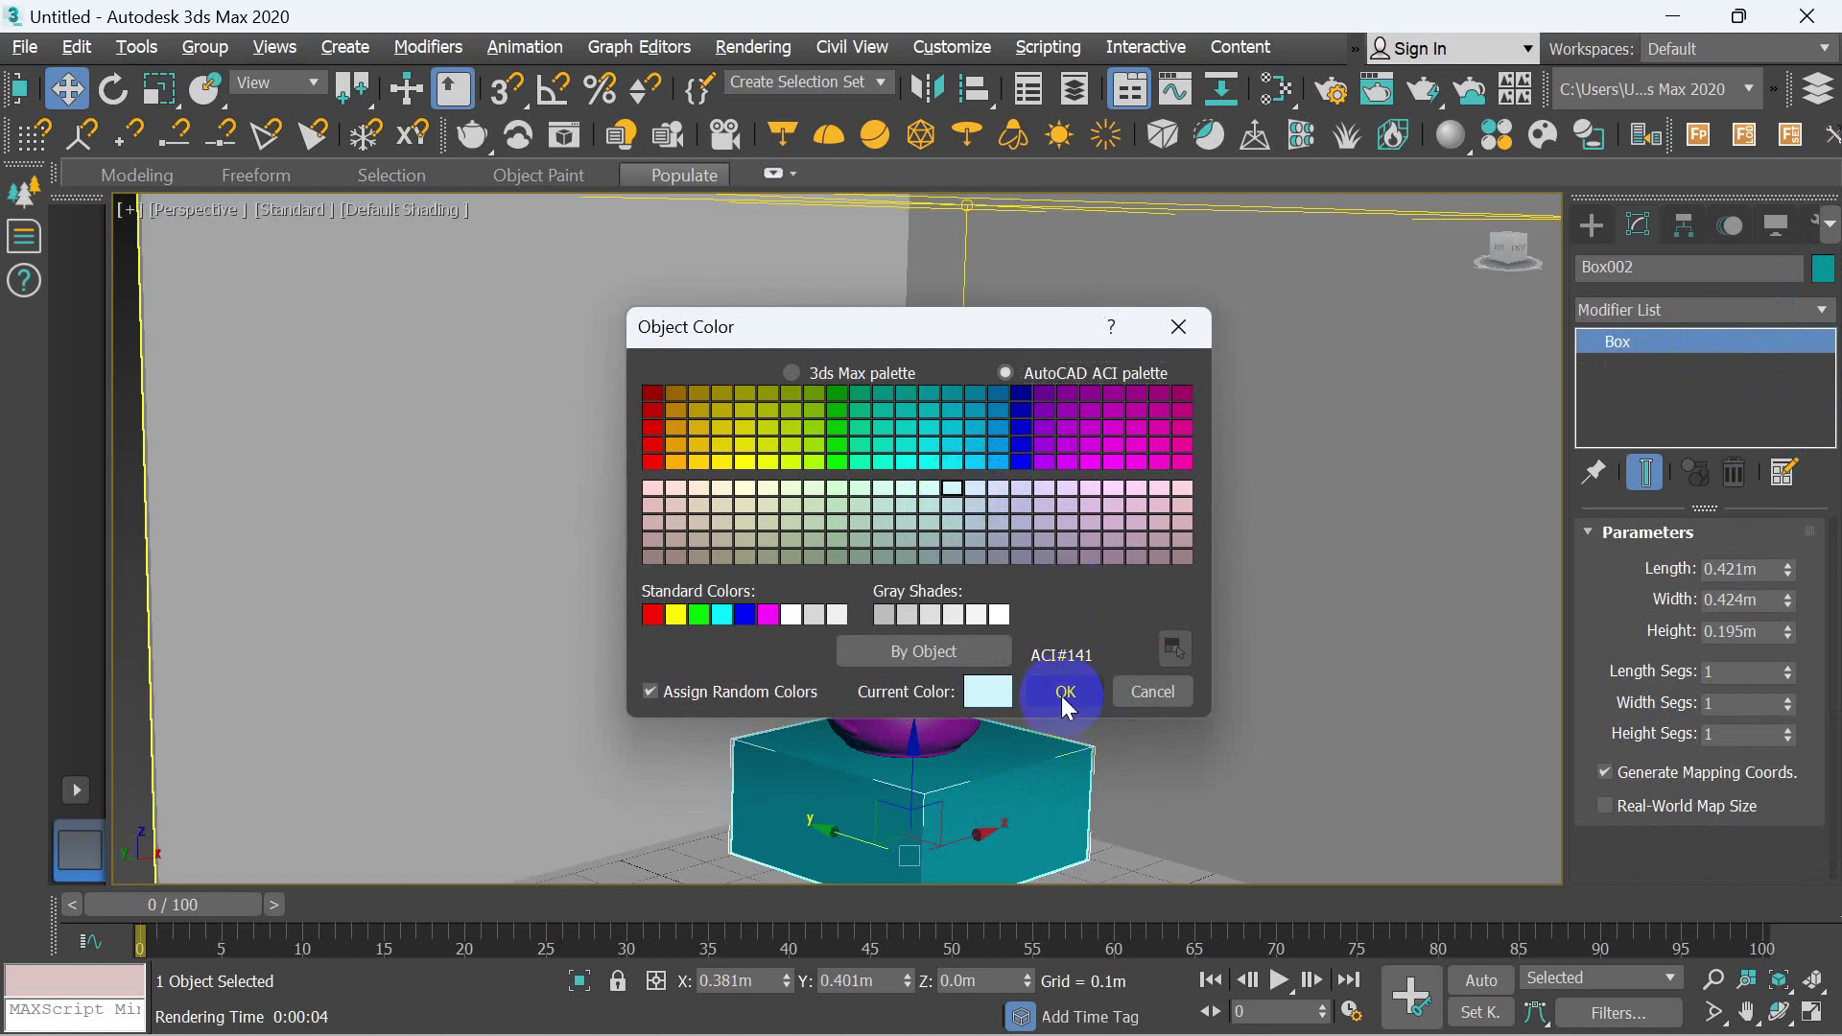
click(1001, 614)
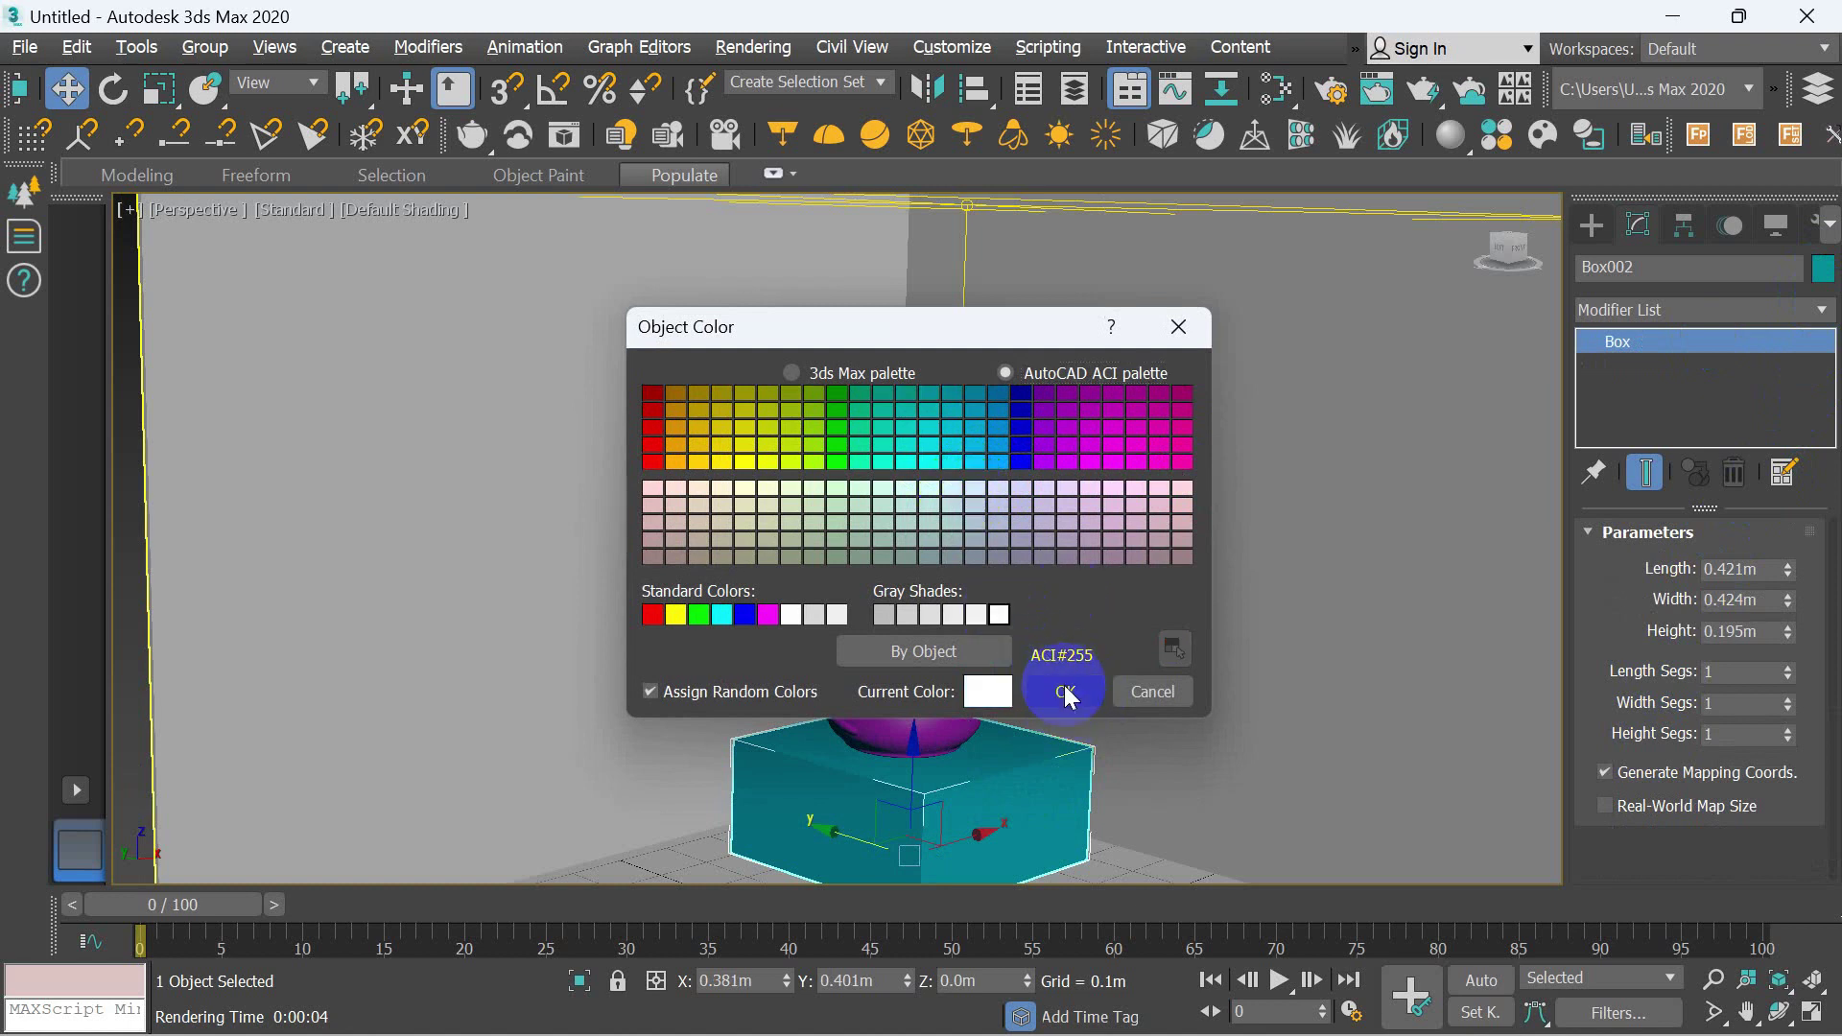
click(1065, 692)
- Set the teapot's object colour to blue
click(920, 689)
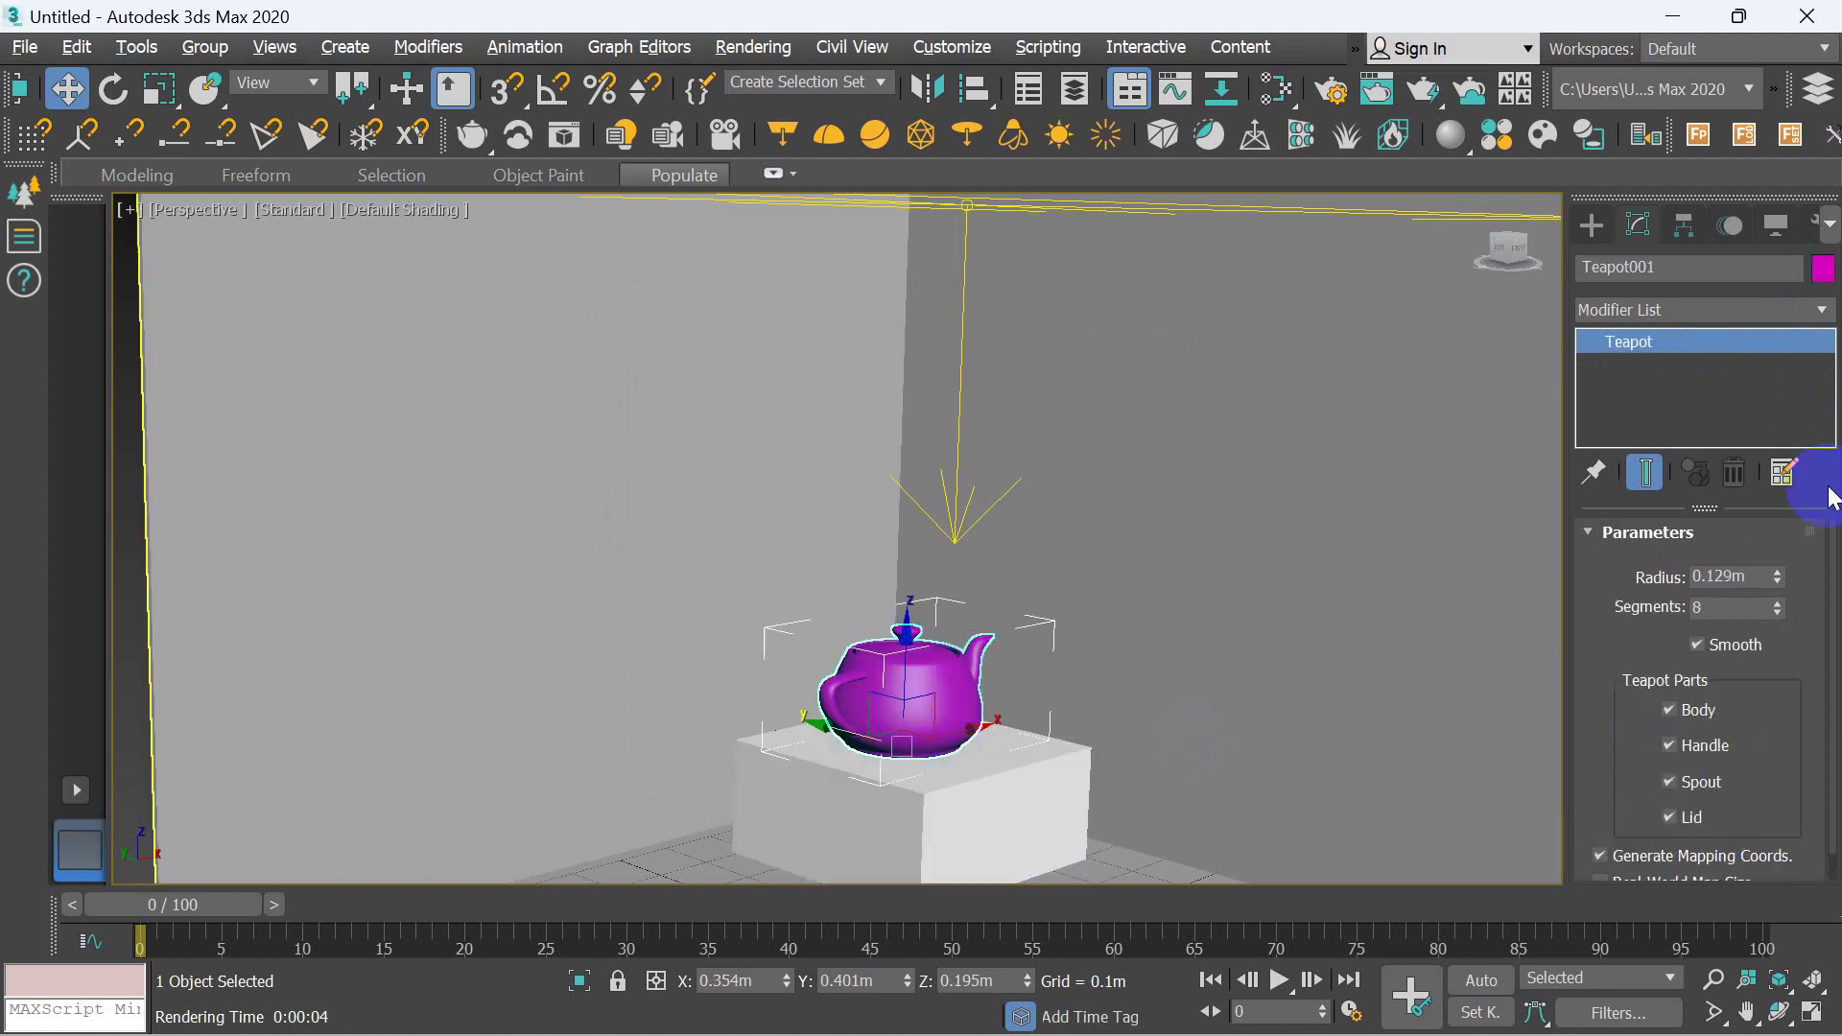
click(1823, 270)
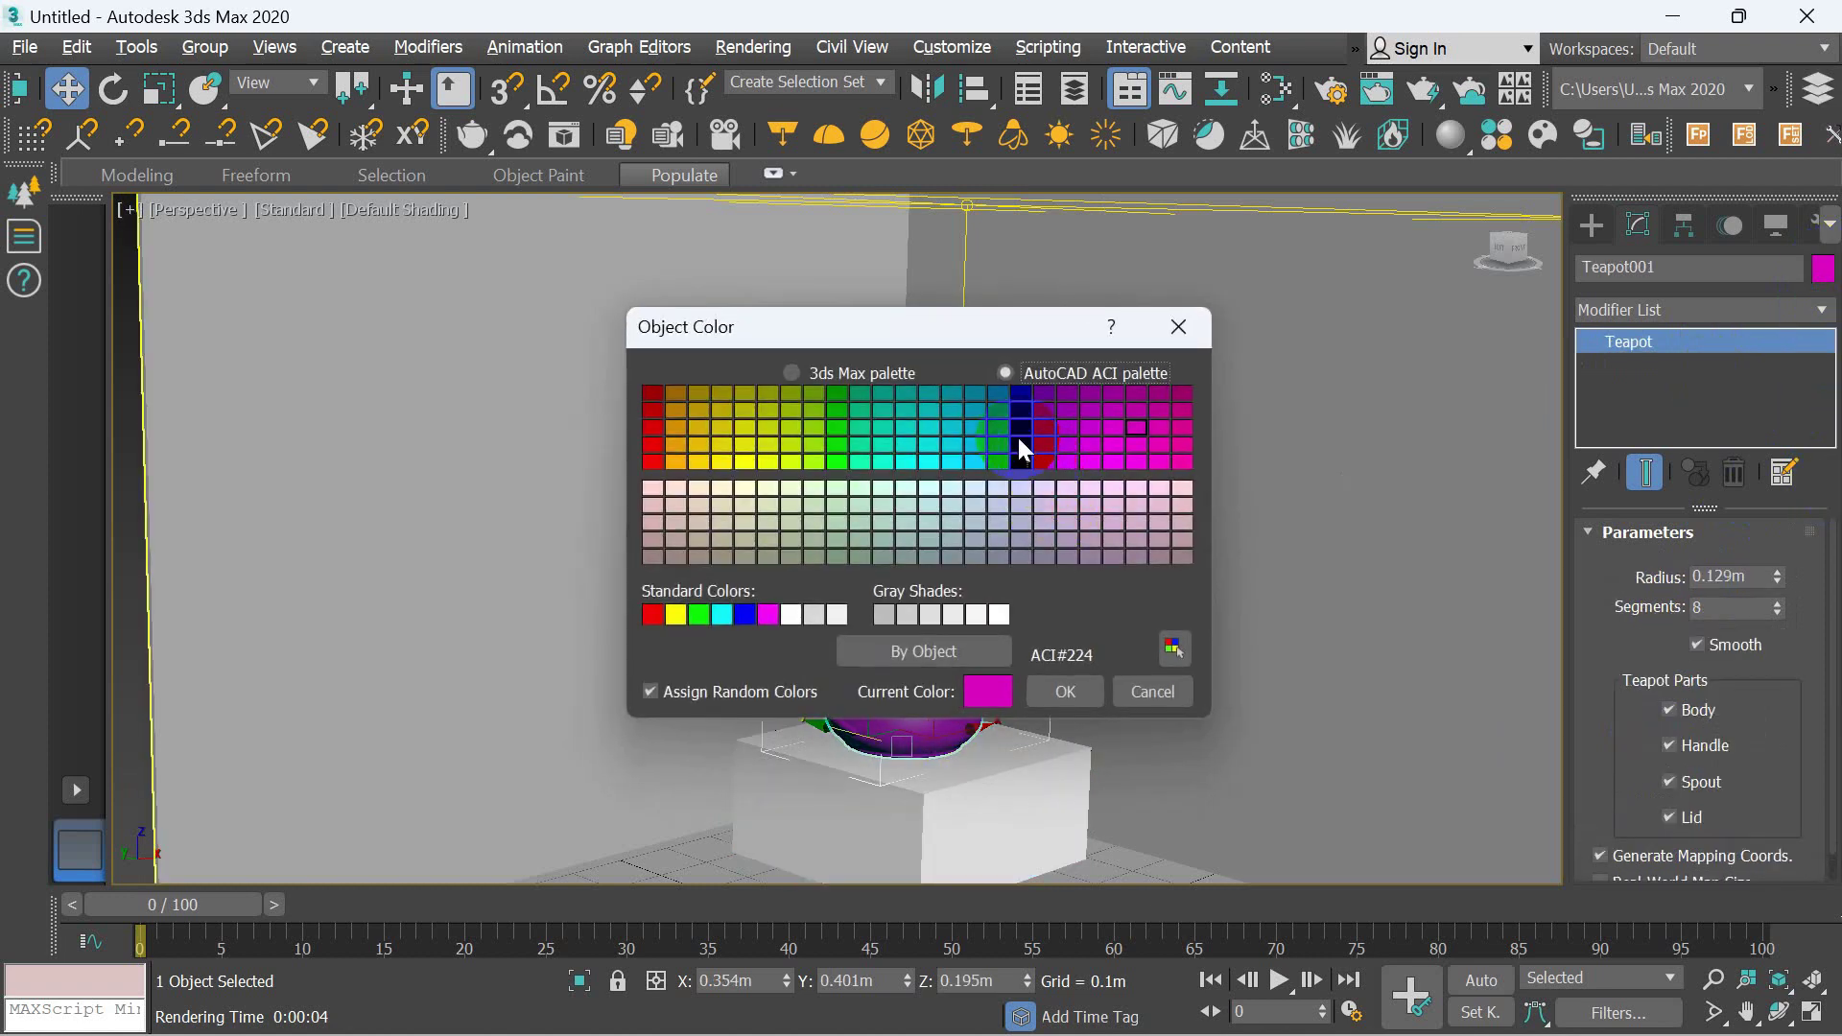
click(1001, 463)
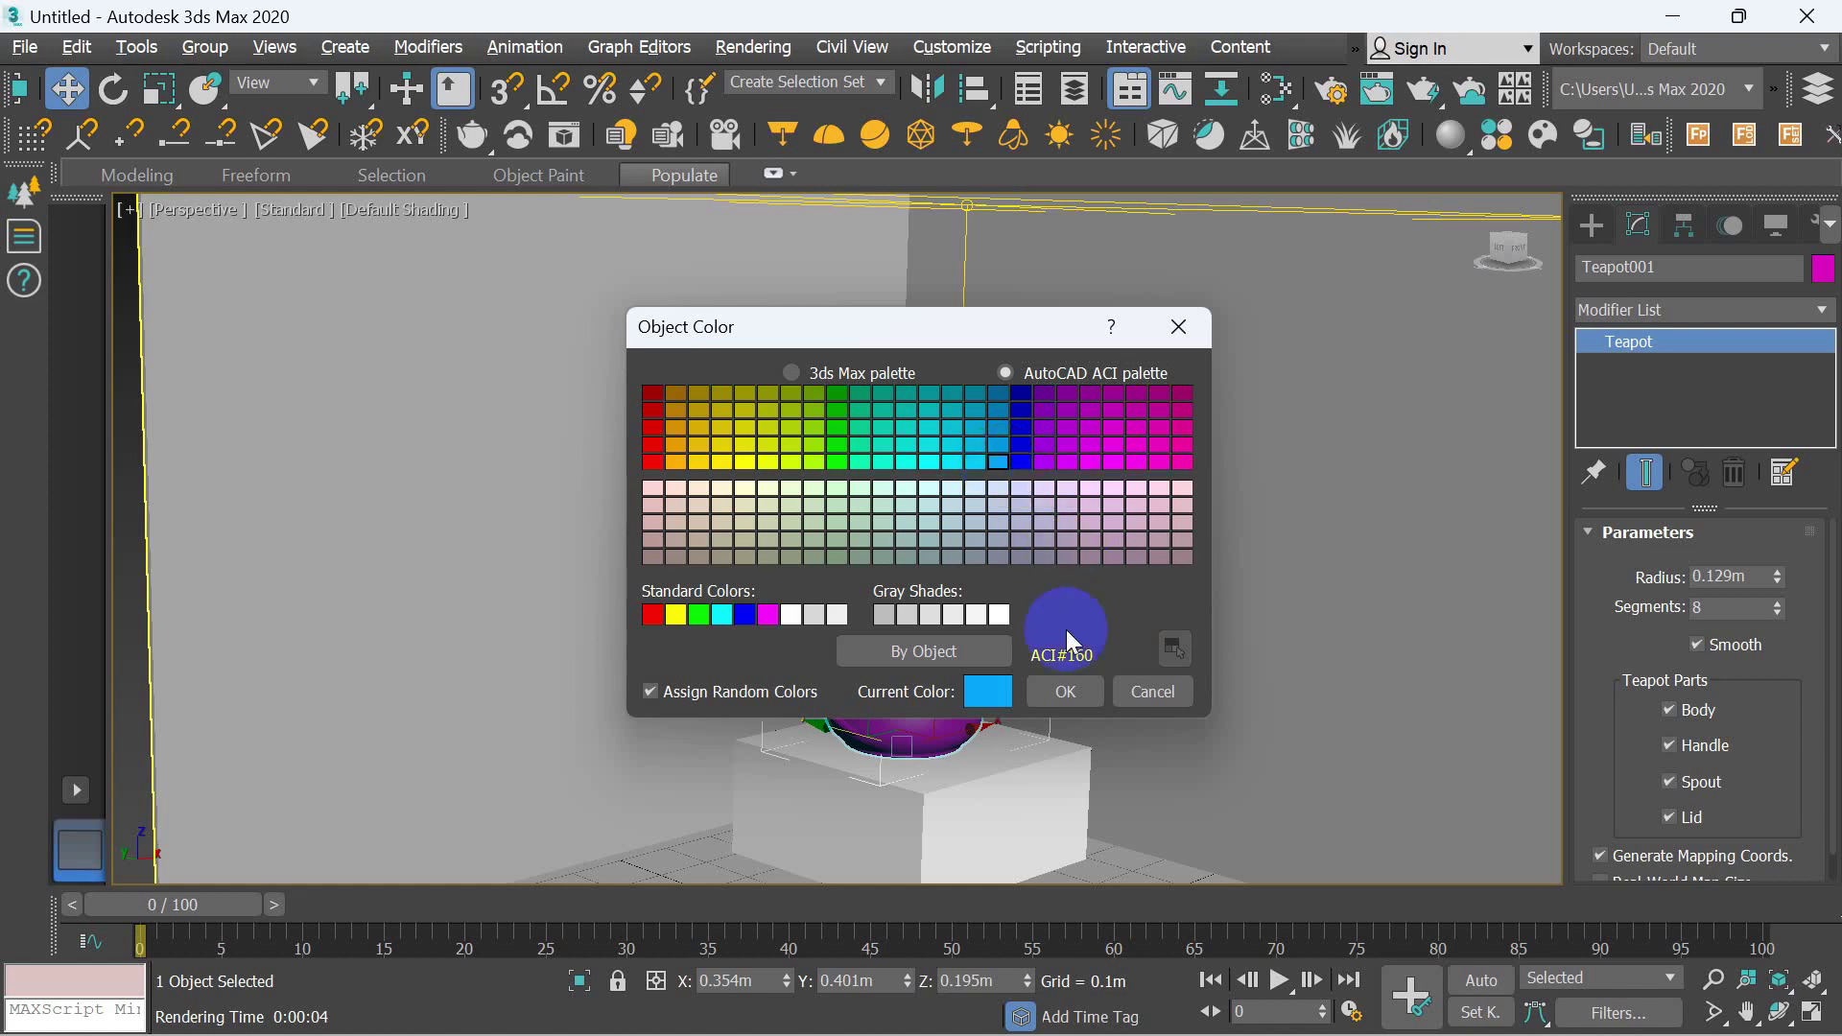
click(1065, 692)
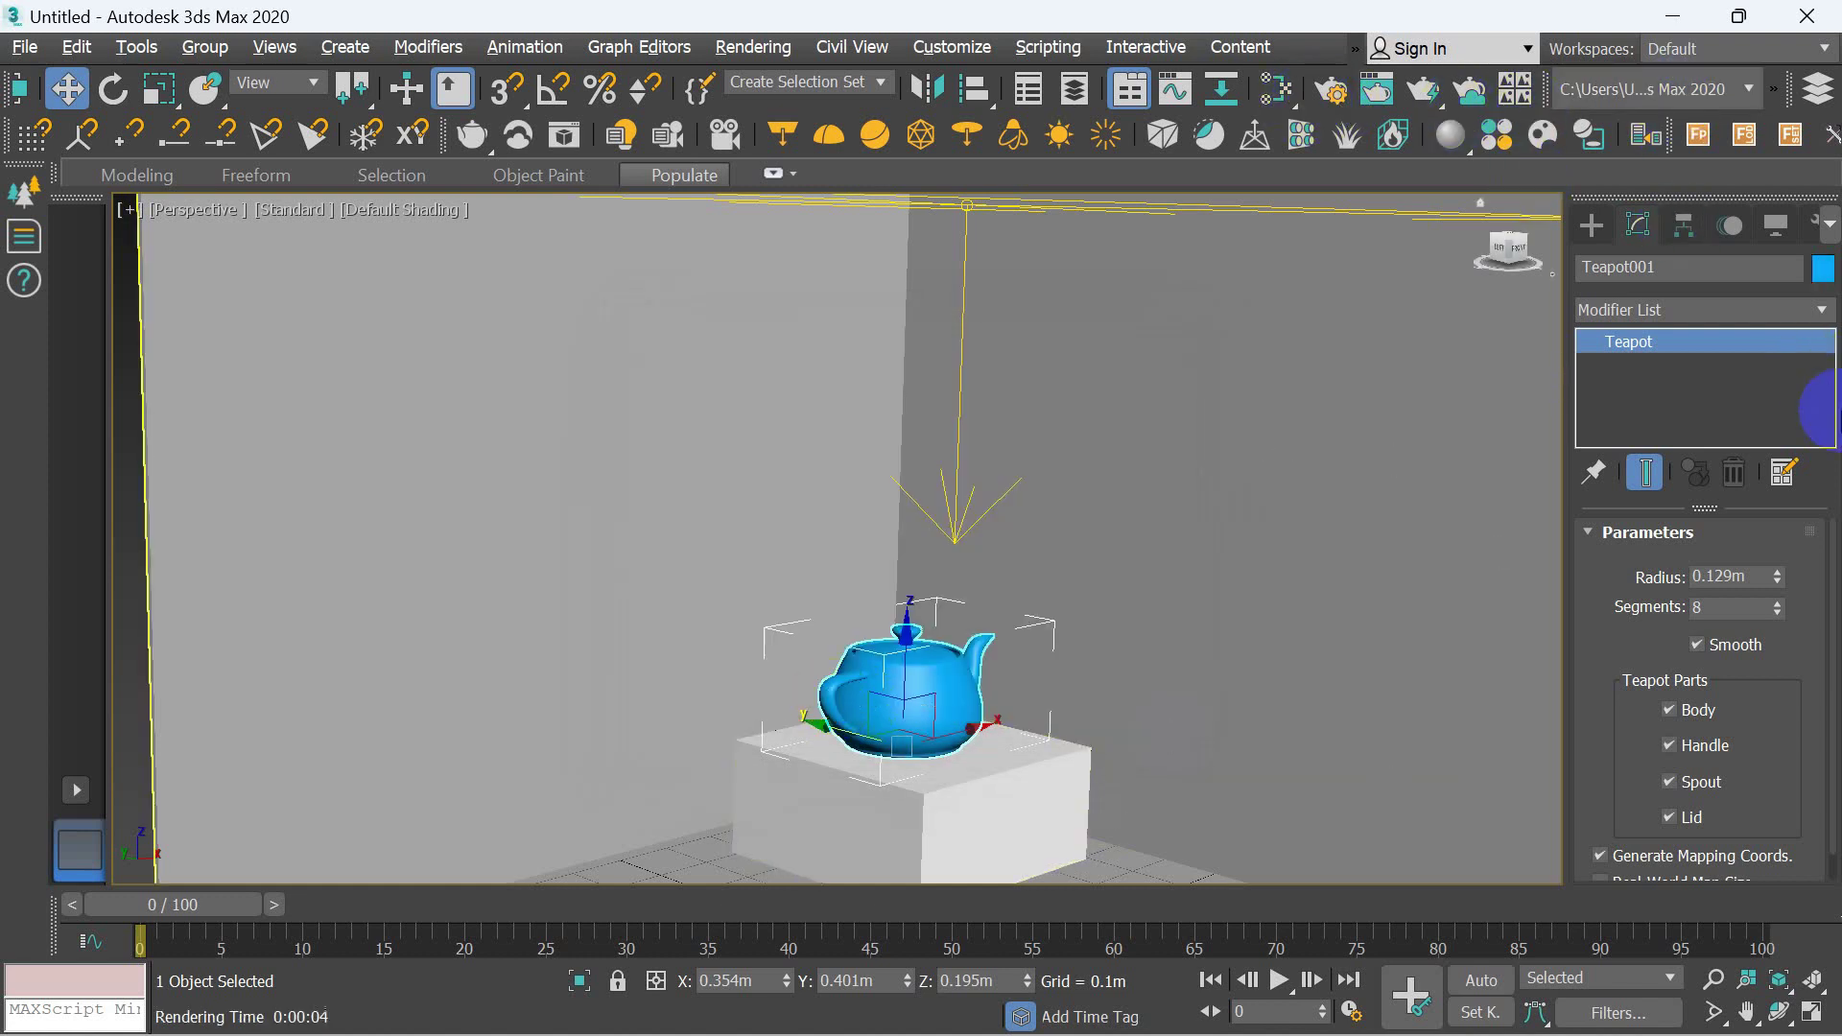
- Test-render the blue teapot, then select the ceiling light and scroll to its Options
key(shift+q)
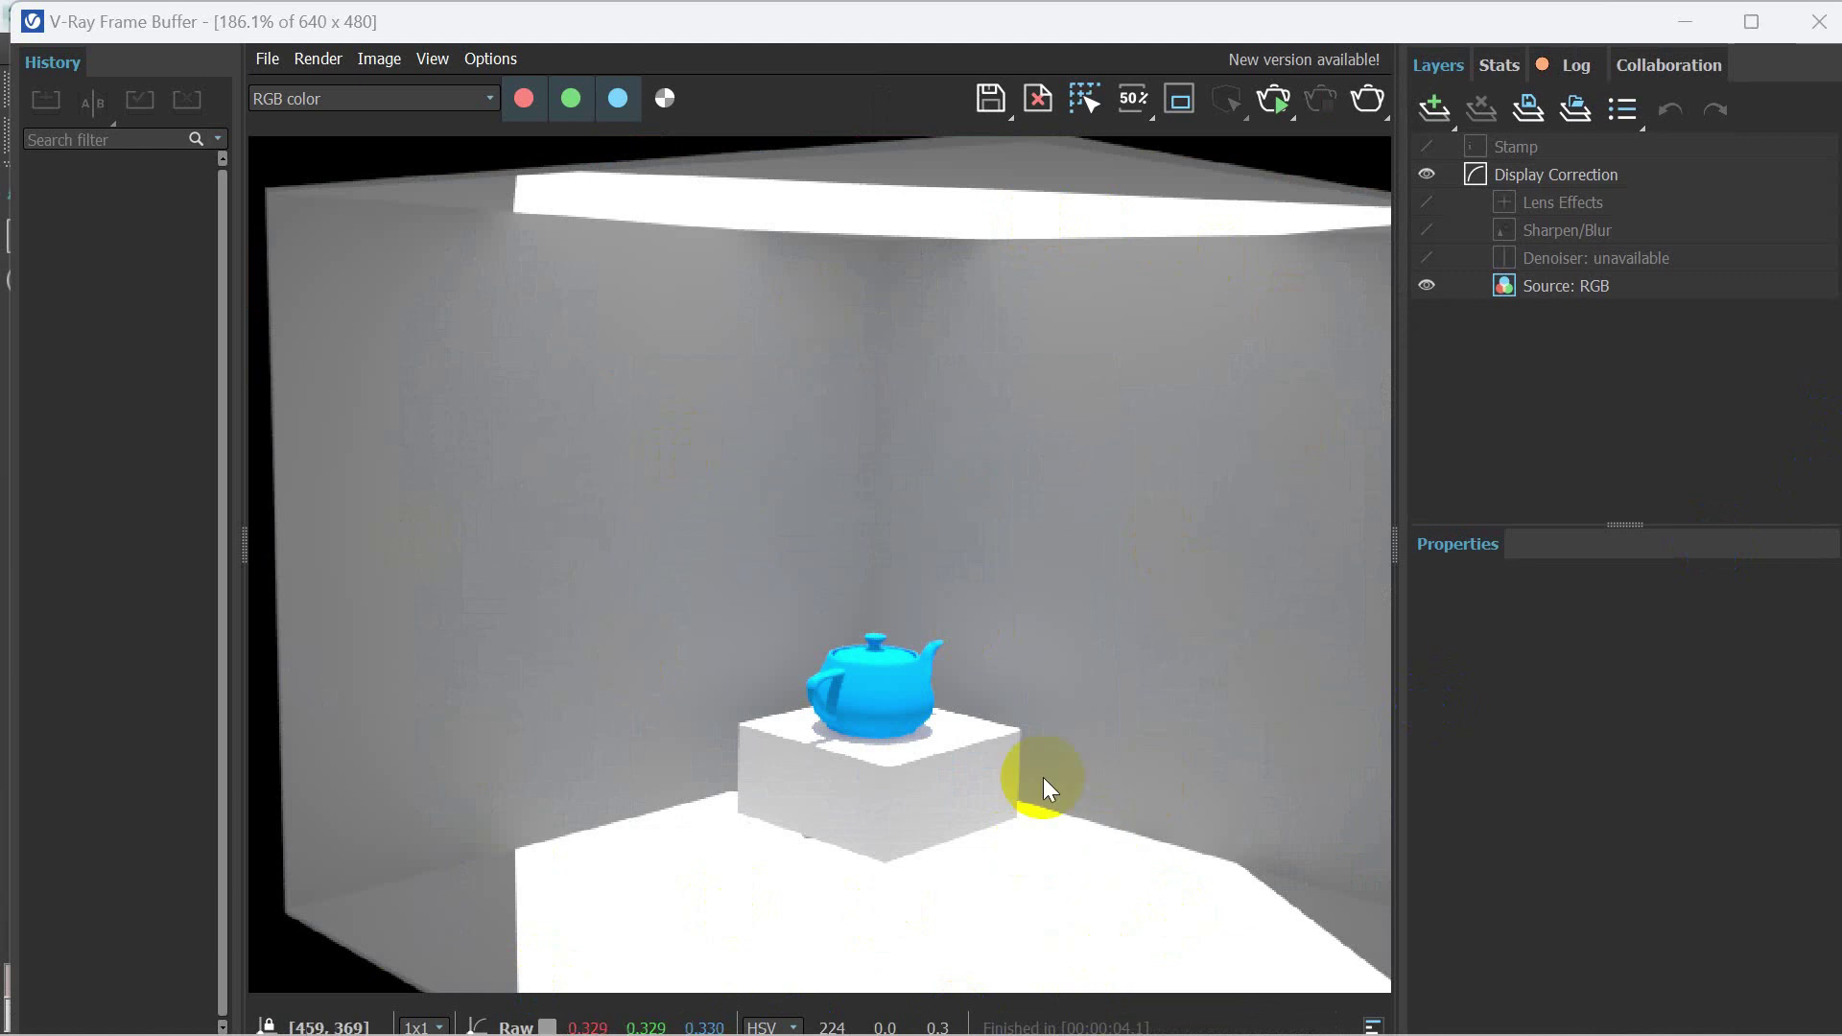
click(1820, 27)
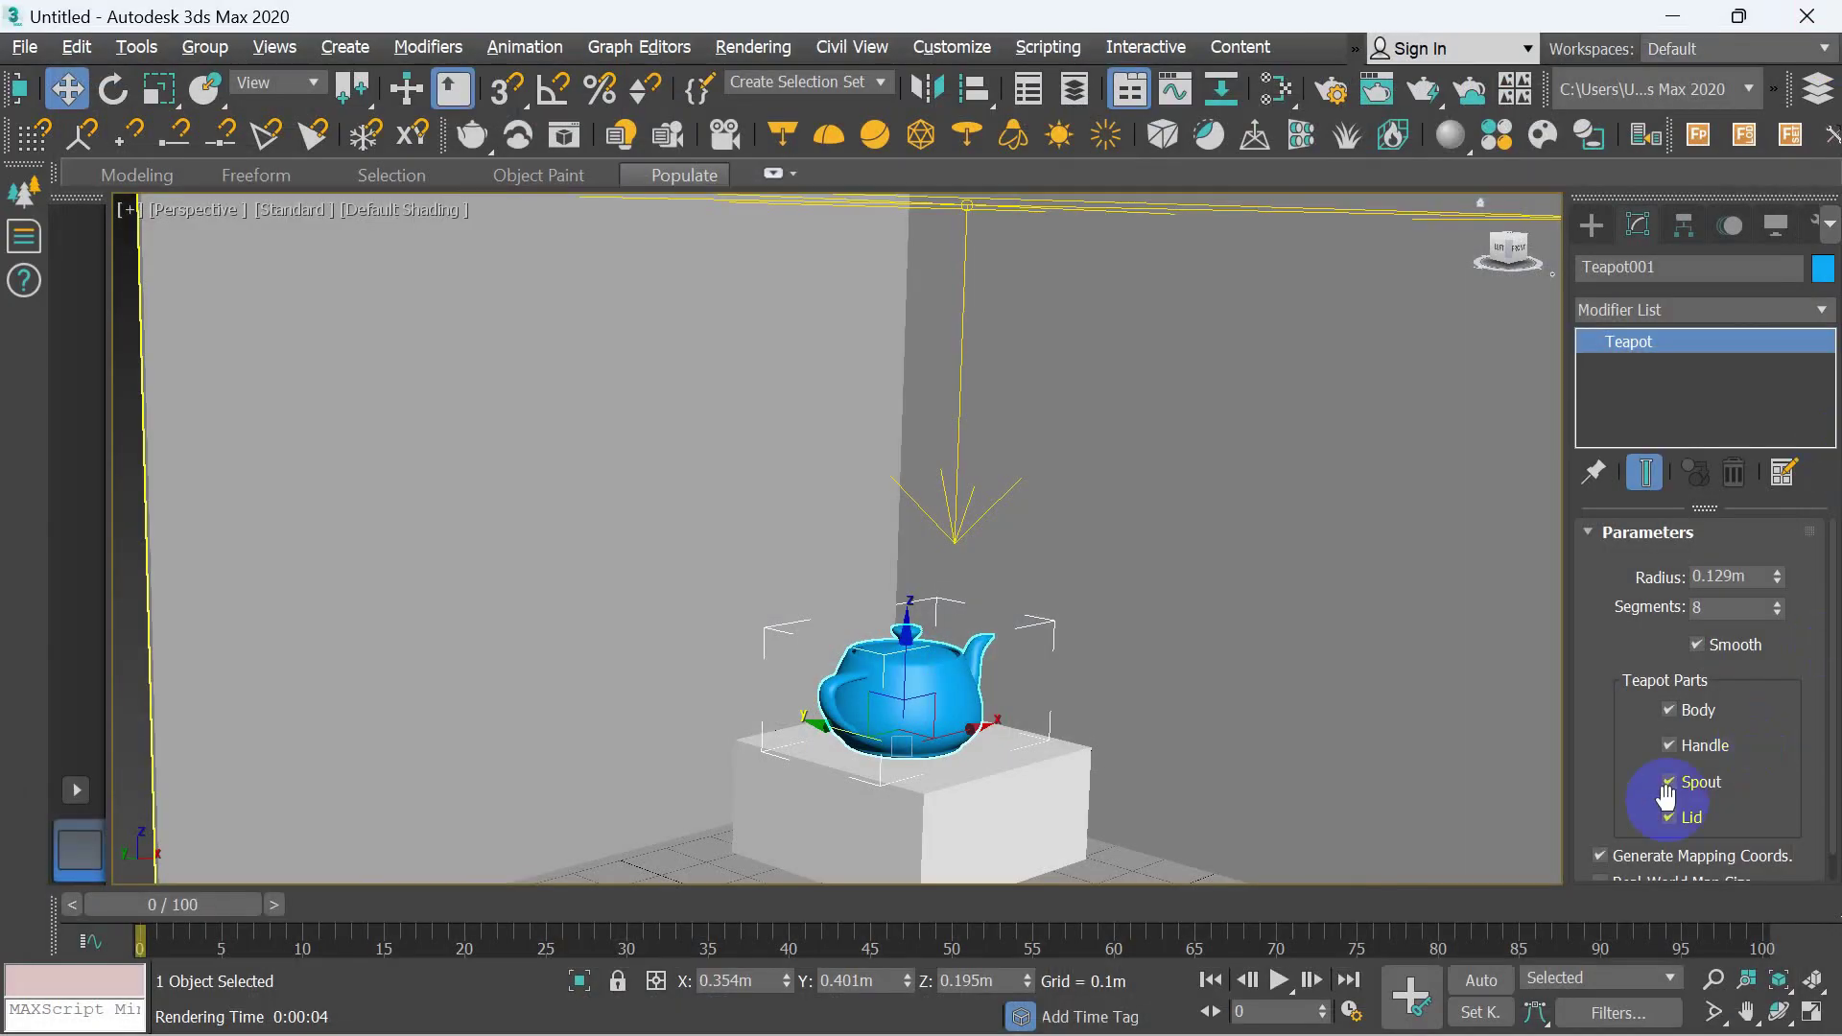
click(1007, 206)
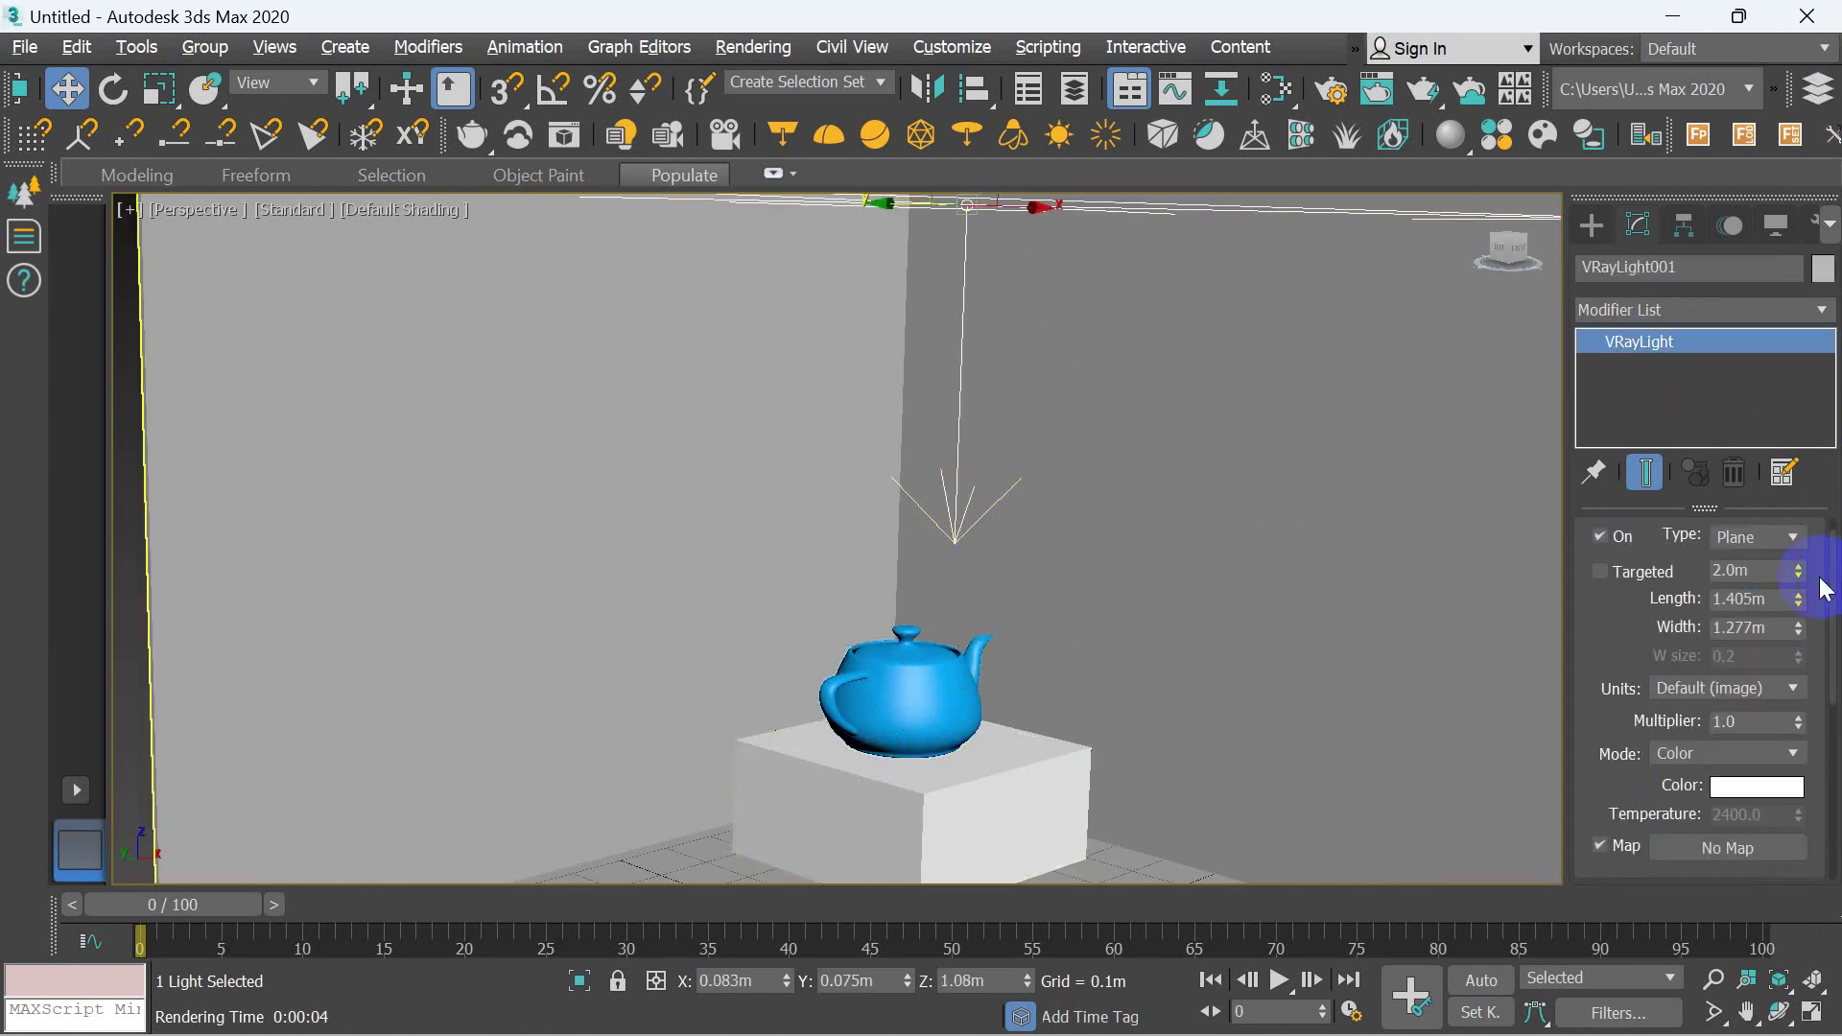
scroll(1633, 799, down, 5)
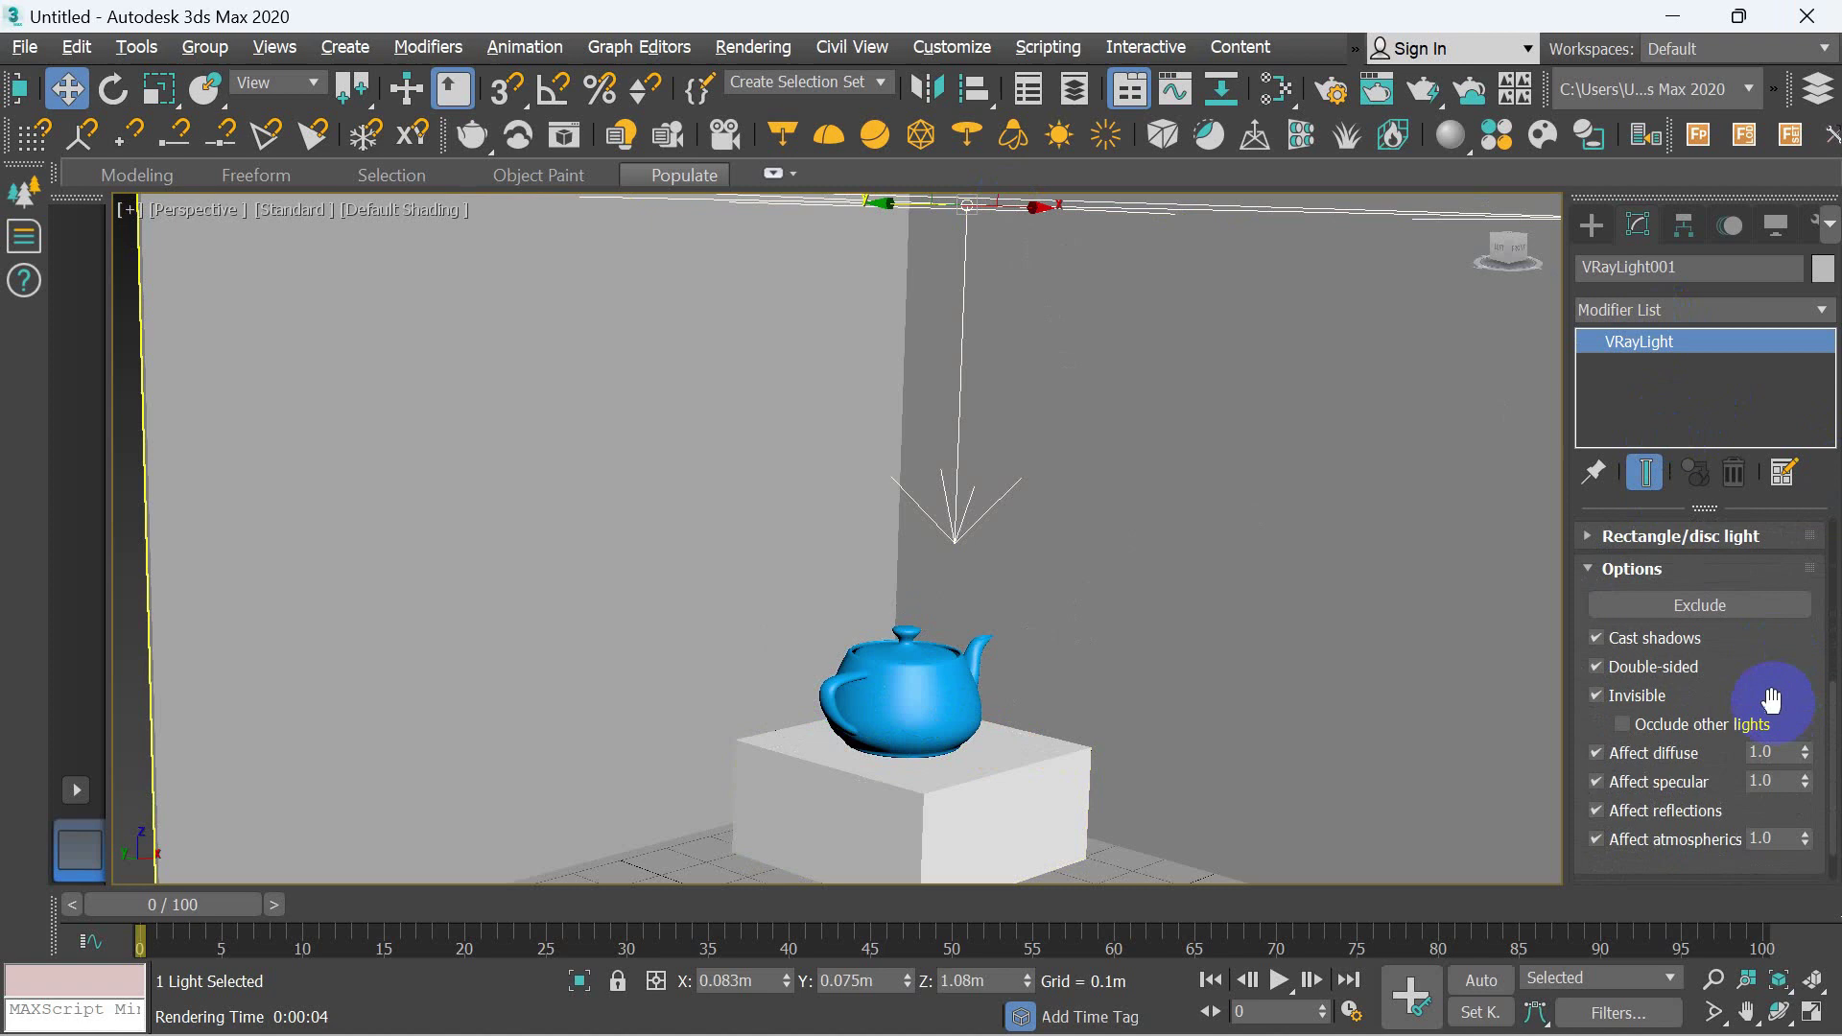
scroll(1761, 691, down, 1)
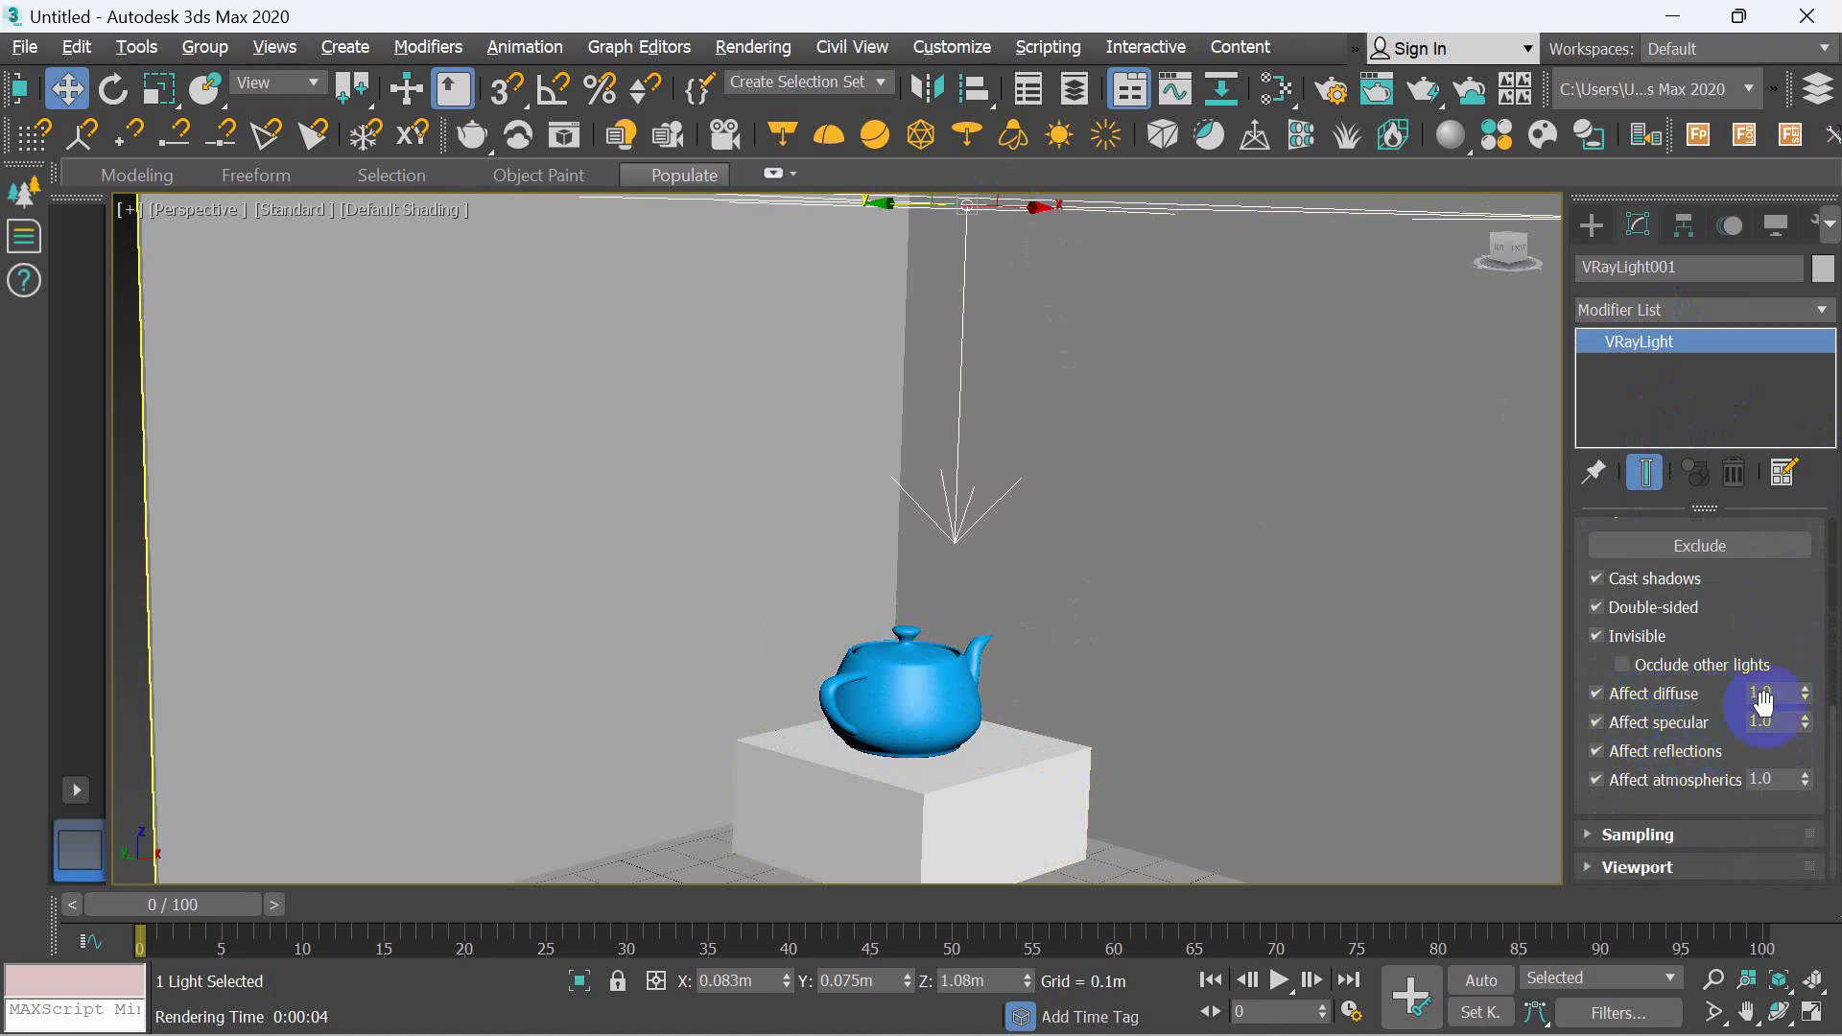
- Set the light's Affect diffuse to 0.5 and render the scene
click(1779, 693)
text(0.5)
click(1727, 369)
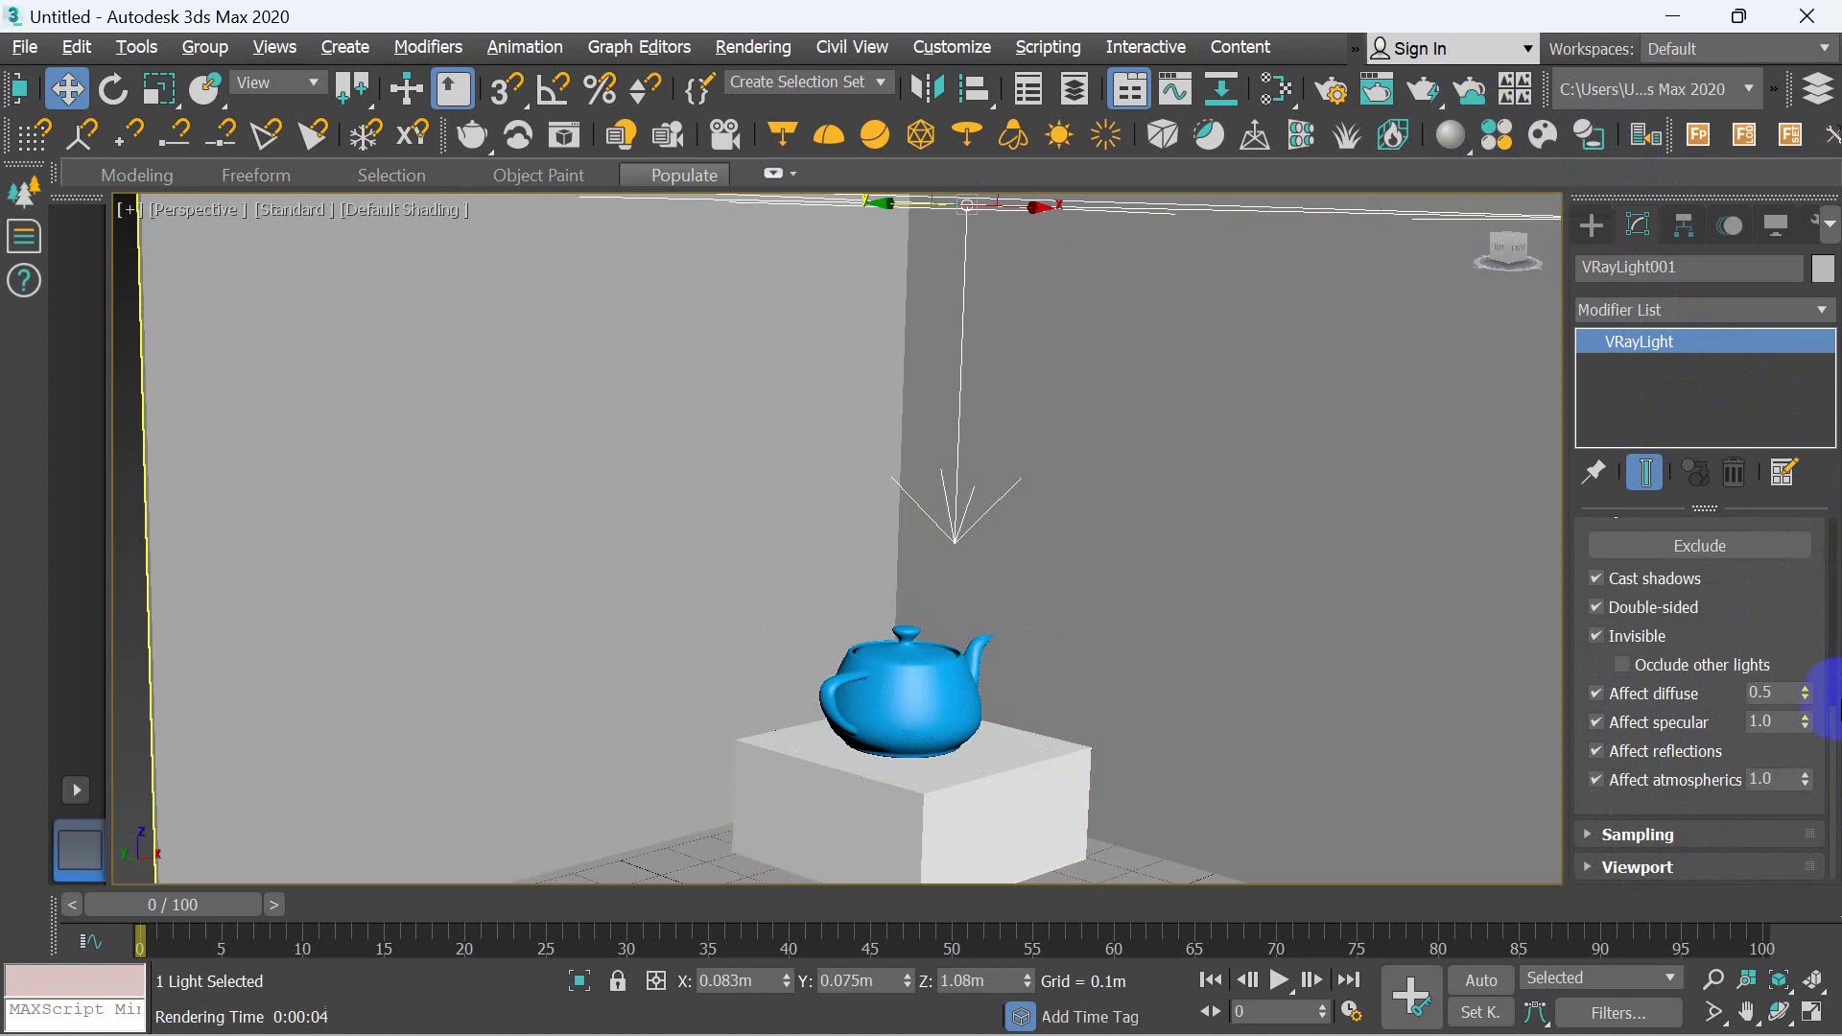
key(shift+q)
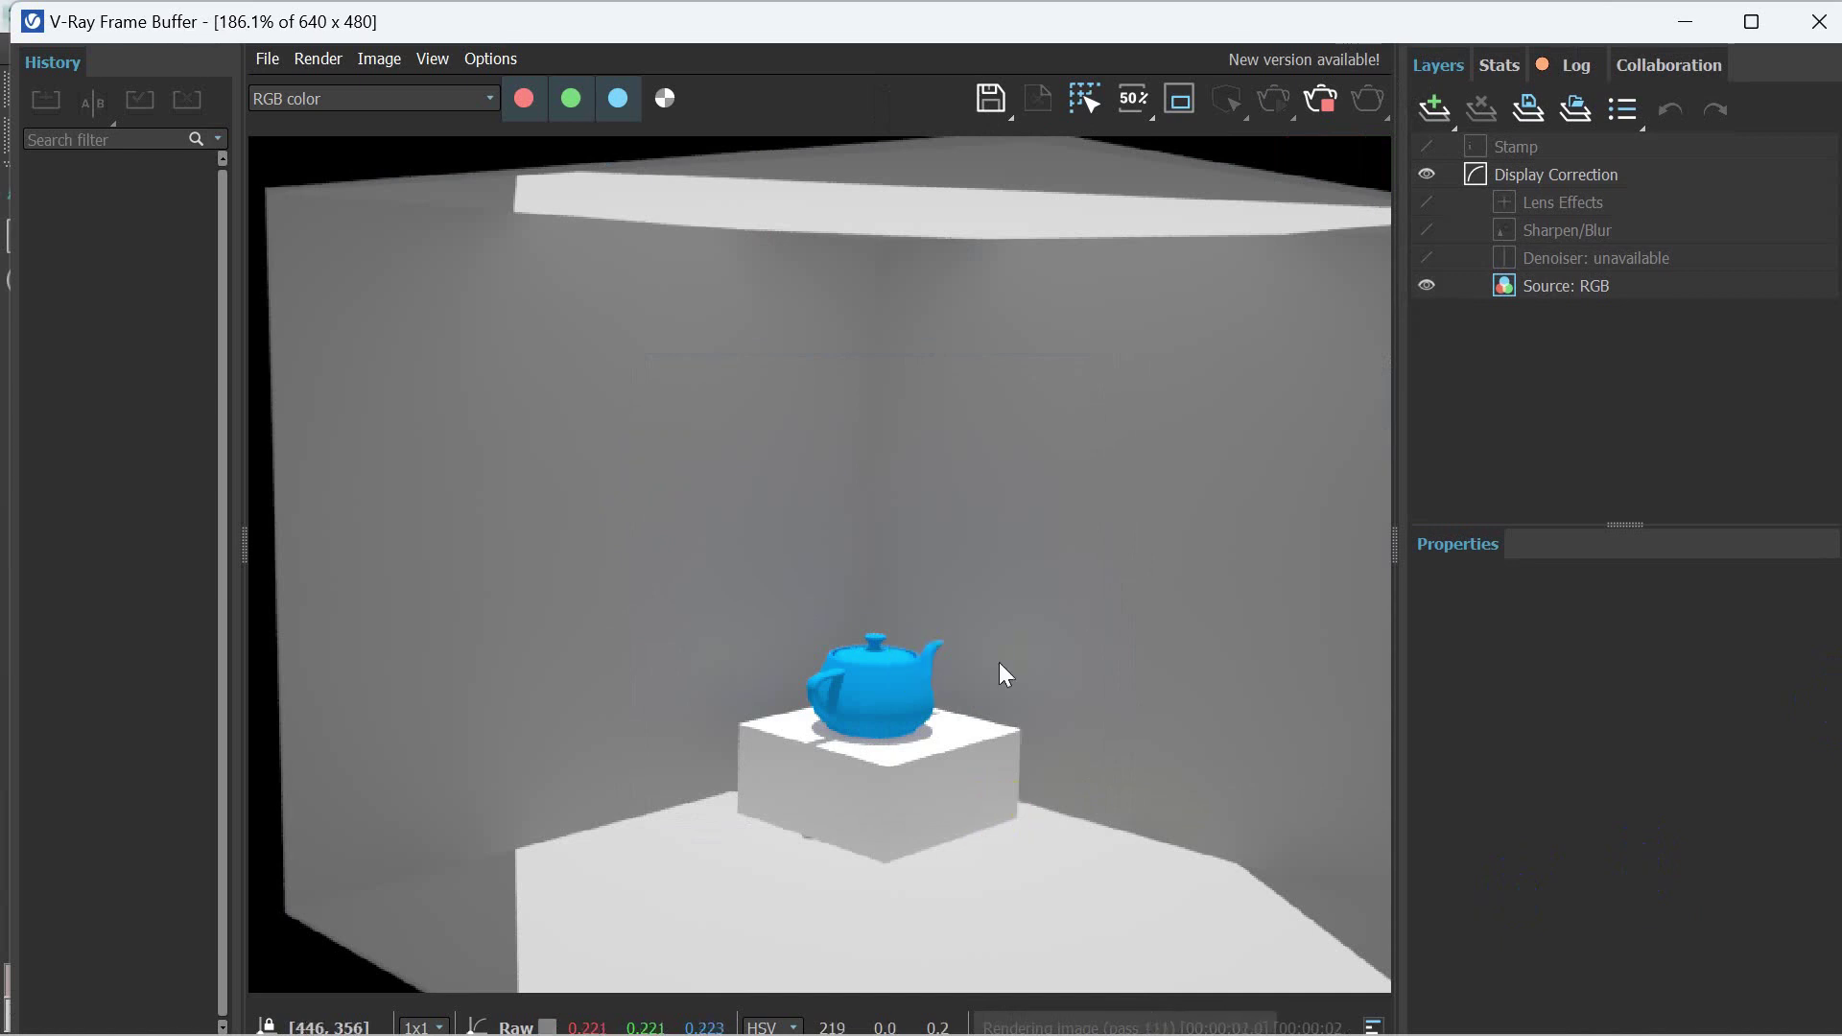
click(985, 887)
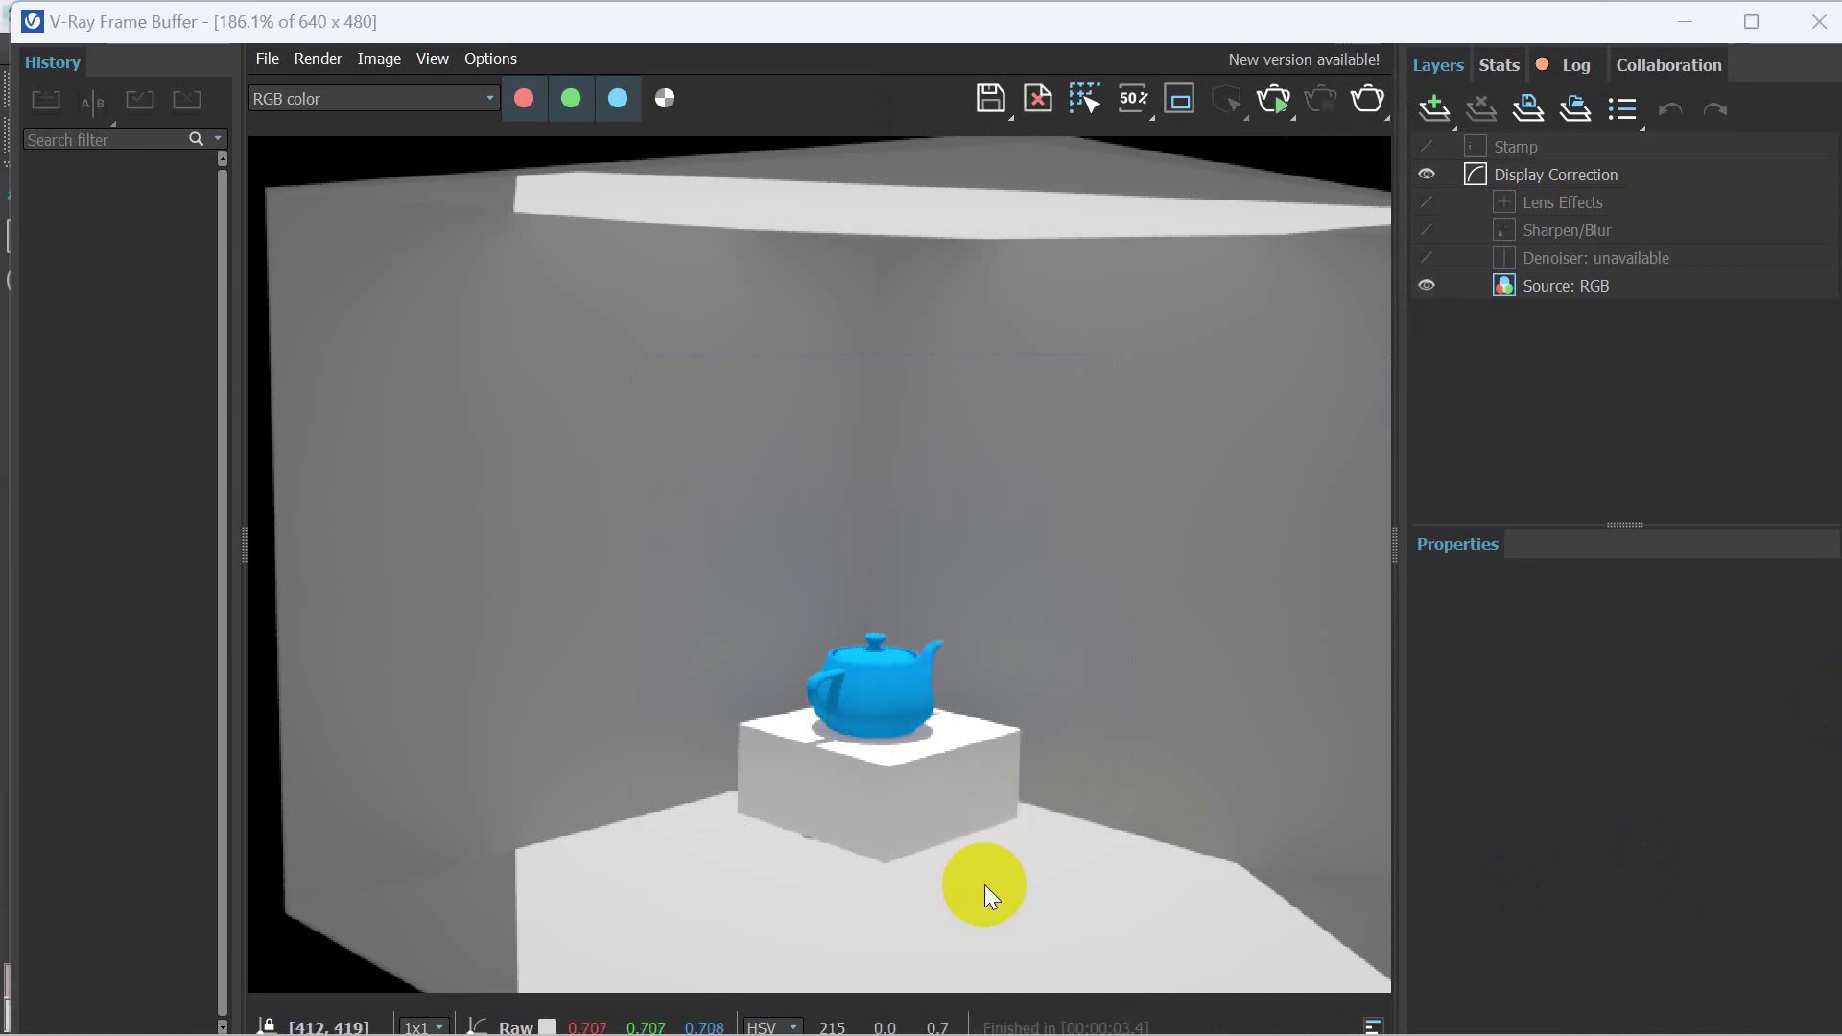
click(1818, 21)
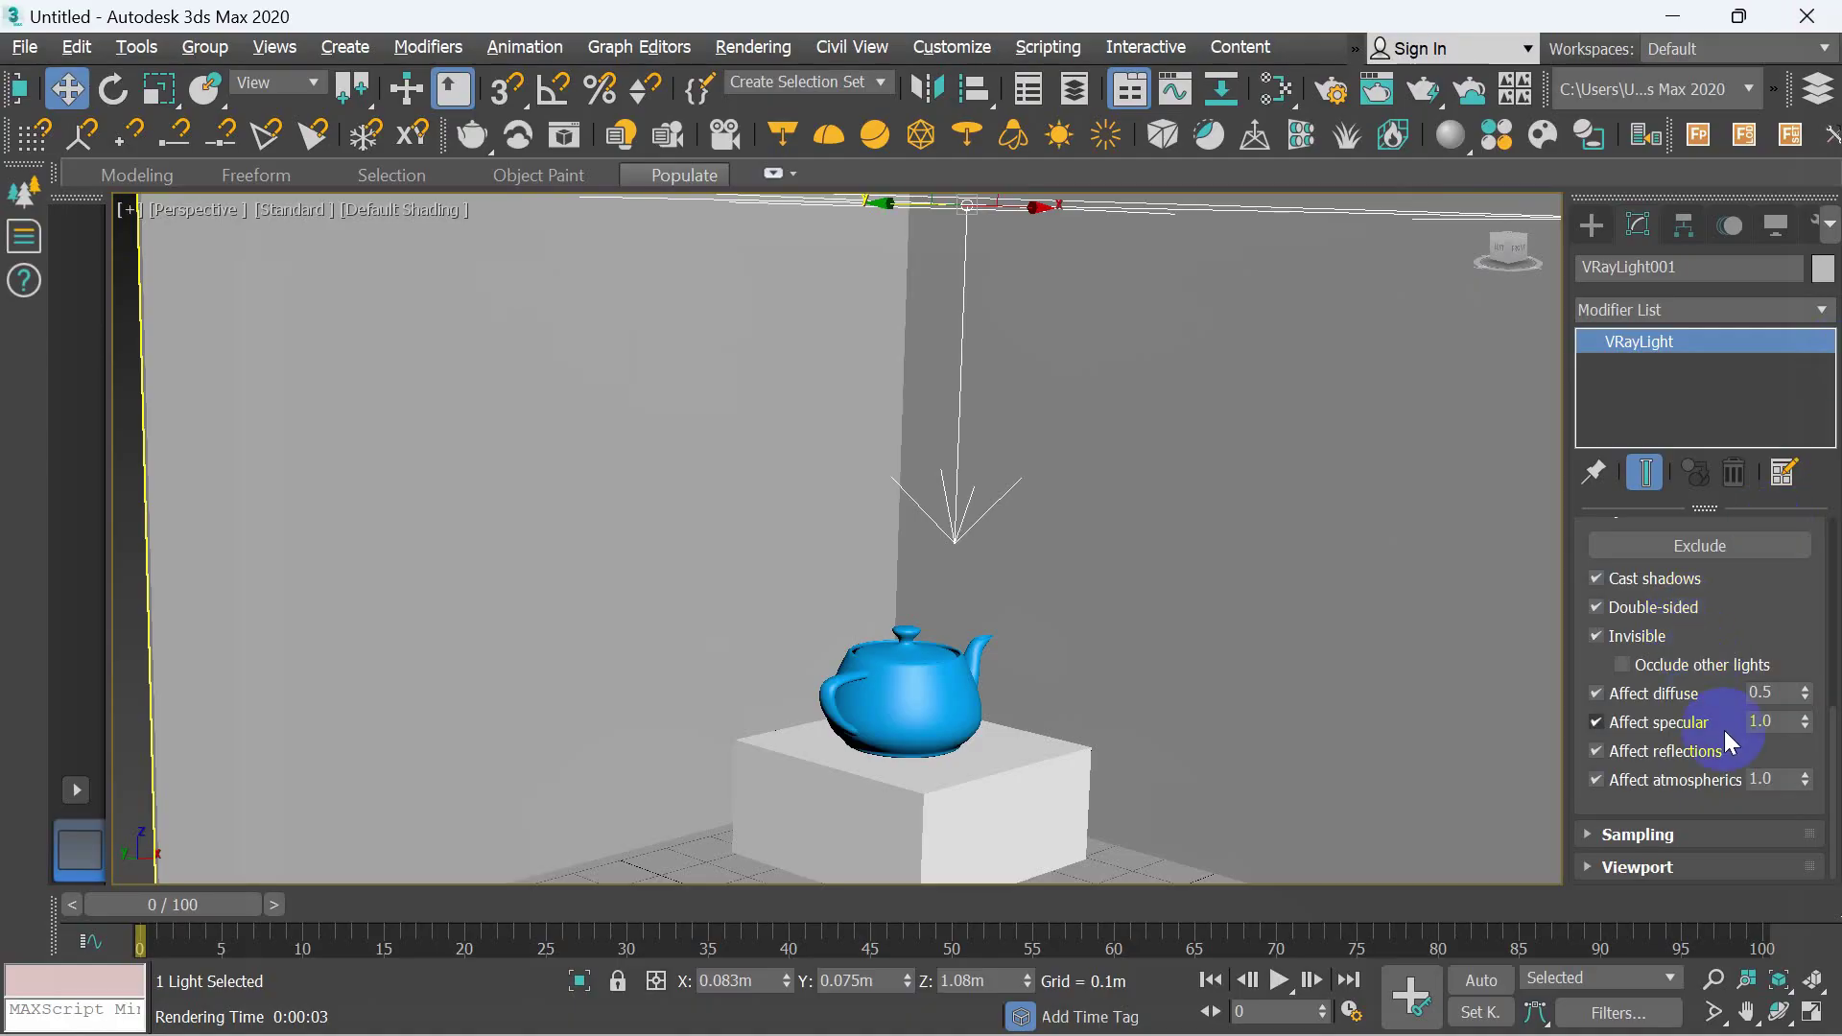
- Set Affect diffuse to 0.01 and test-render the scene
click(1770, 693)
text(0.01)
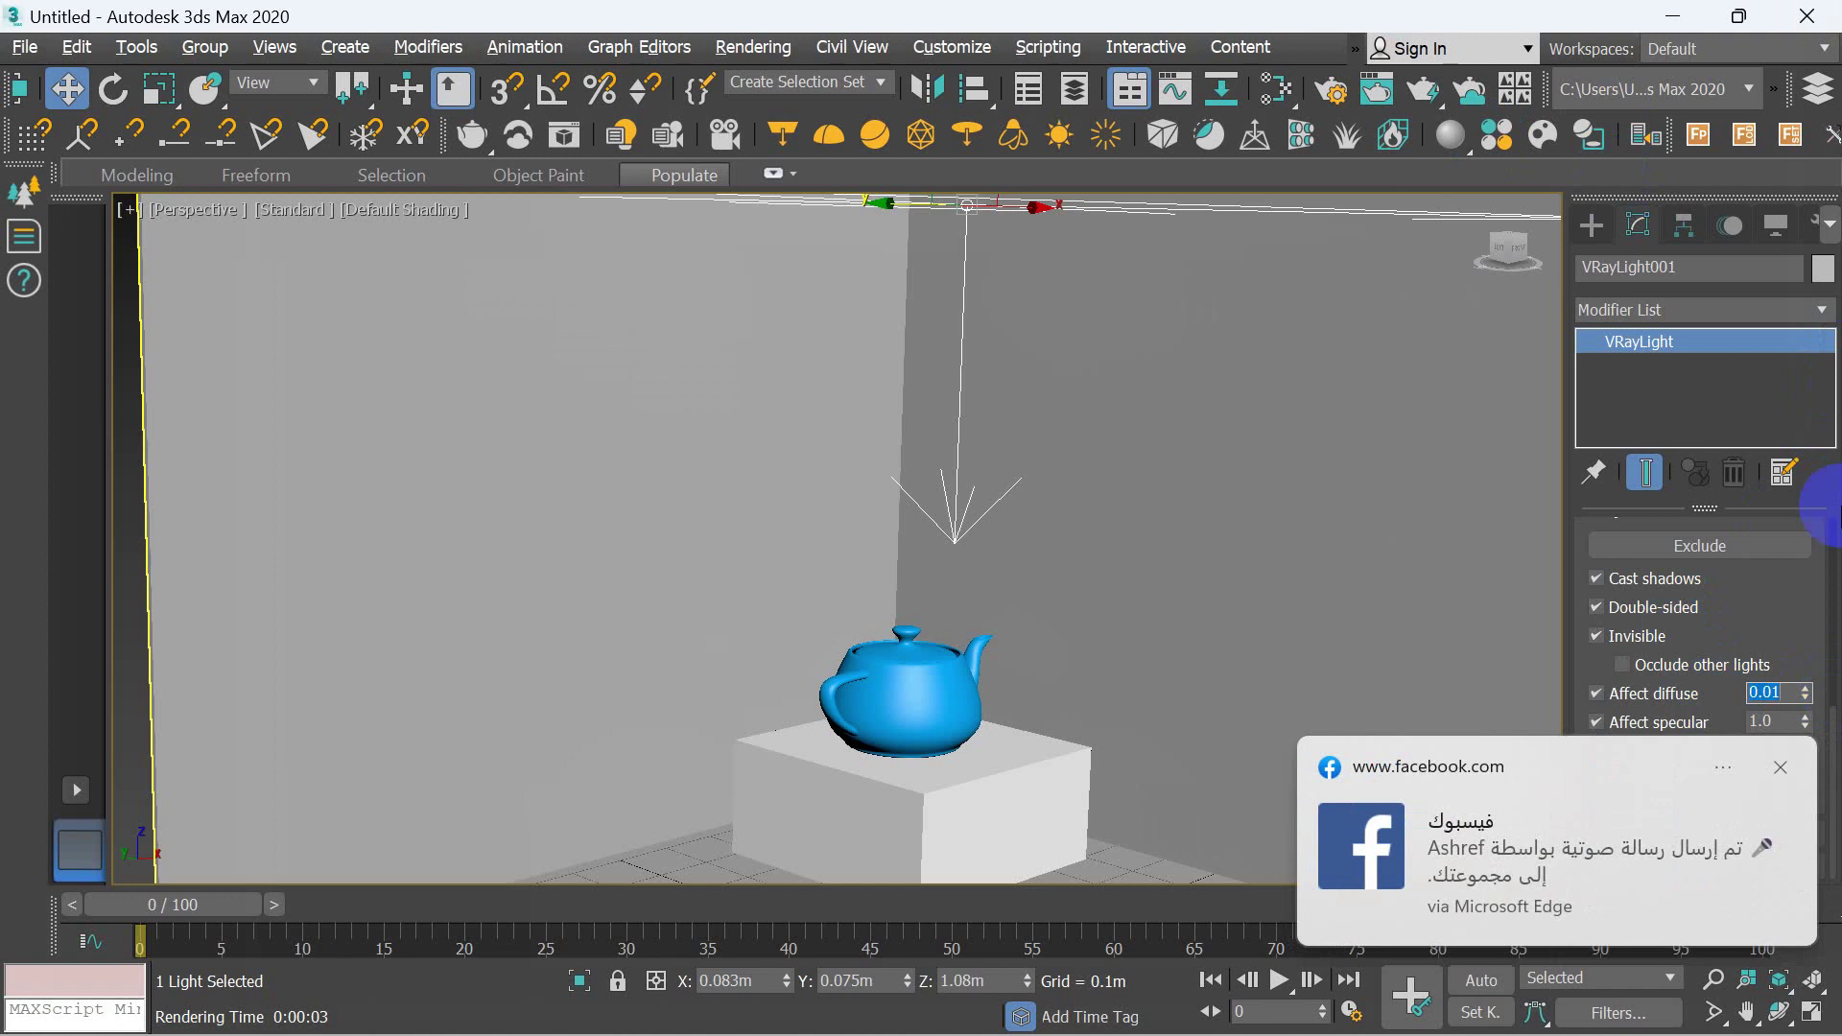
click(1774, 762)
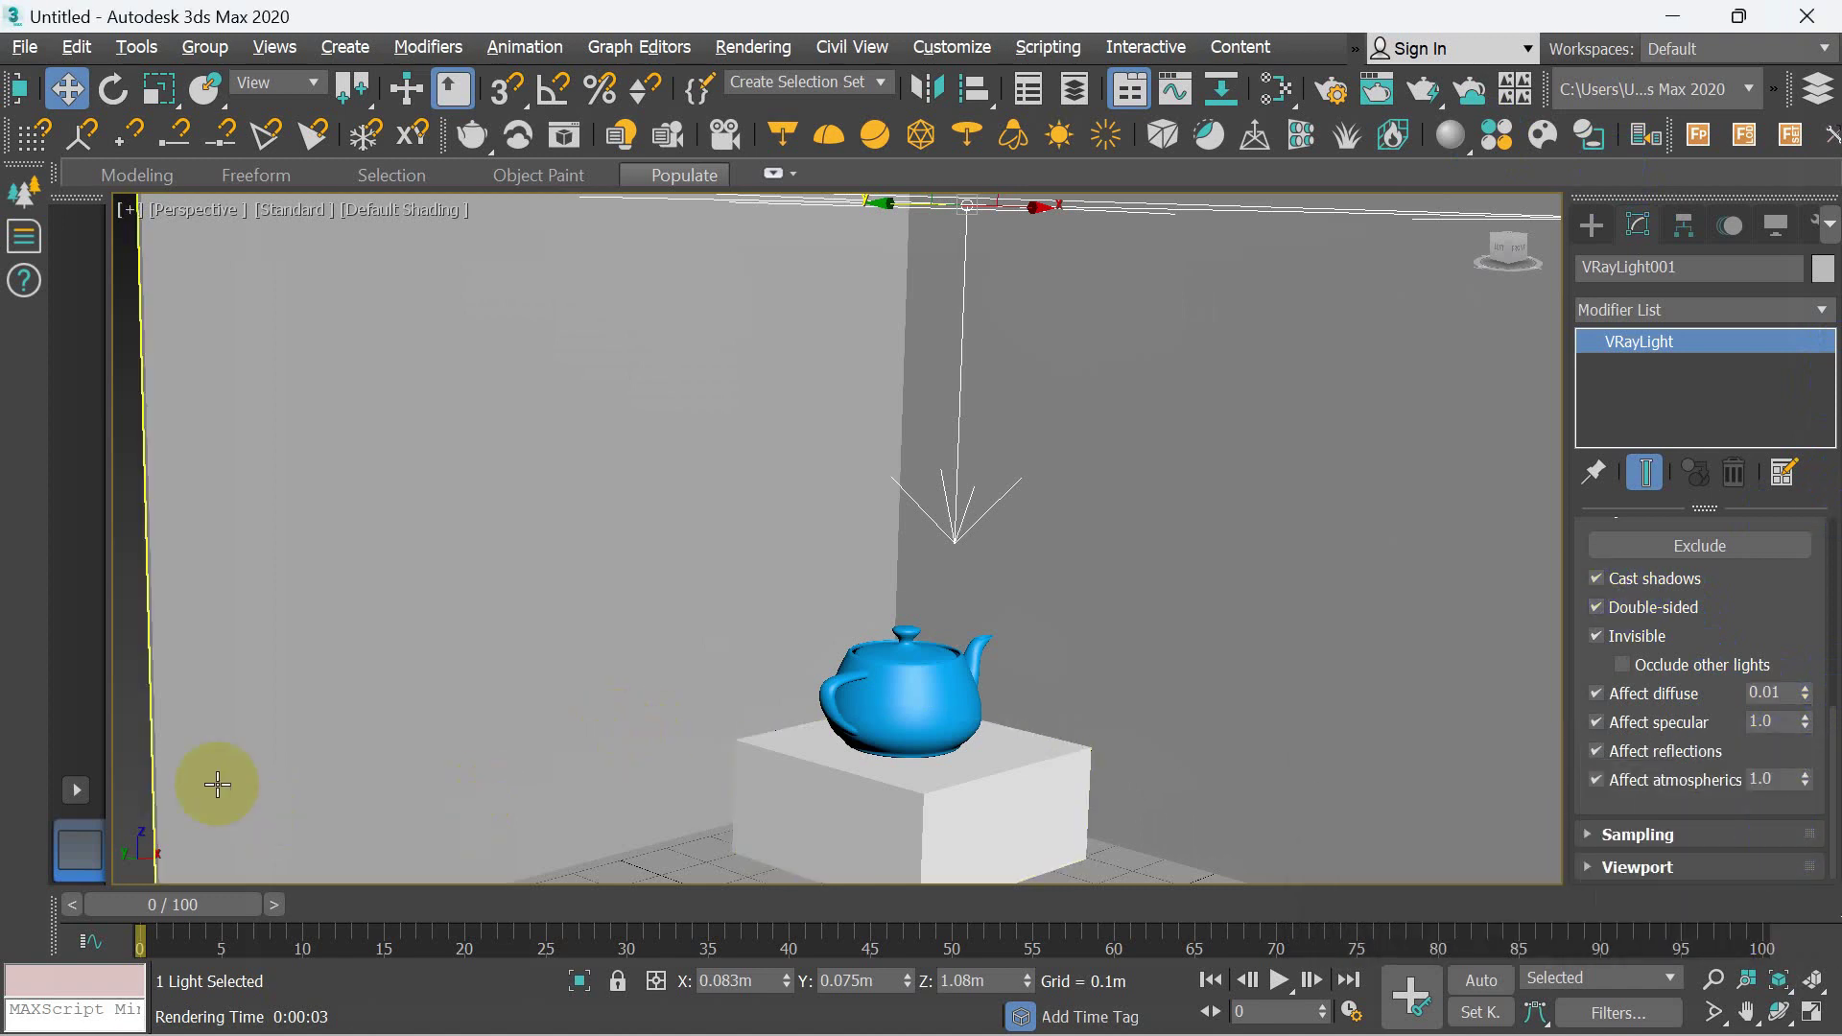
key(shift+q)
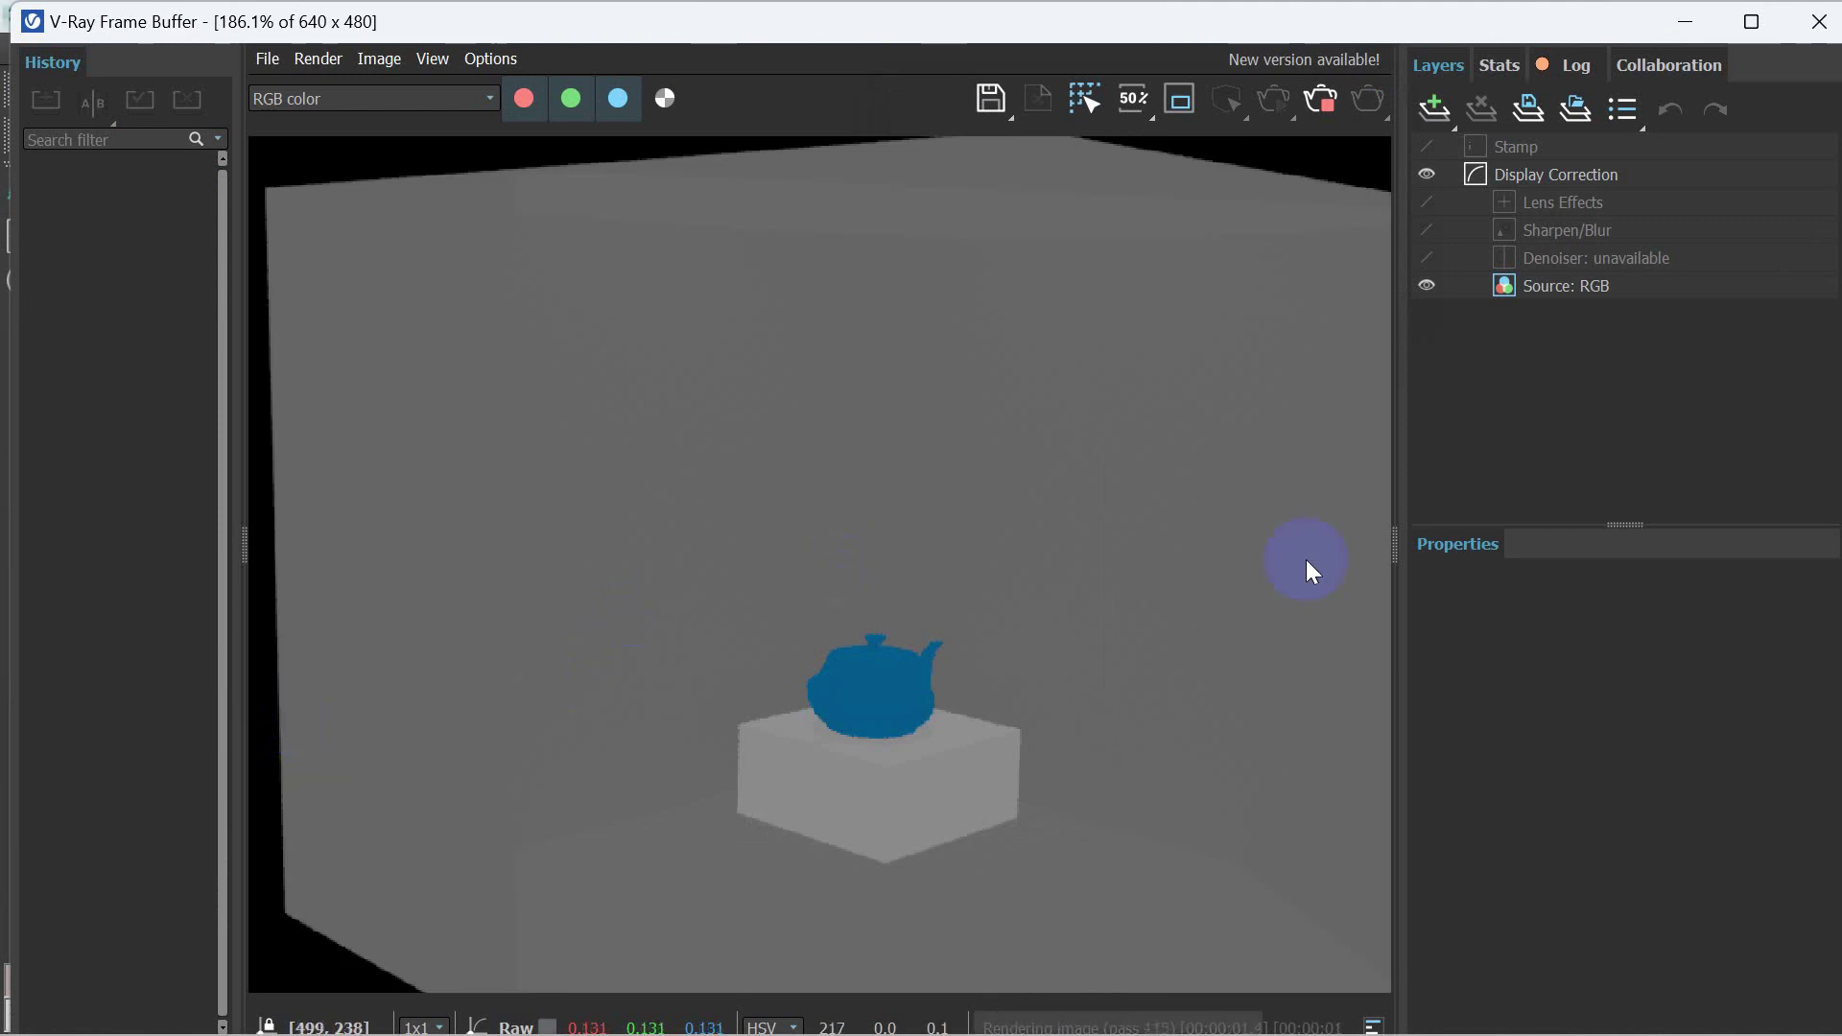
click(1189, 658)
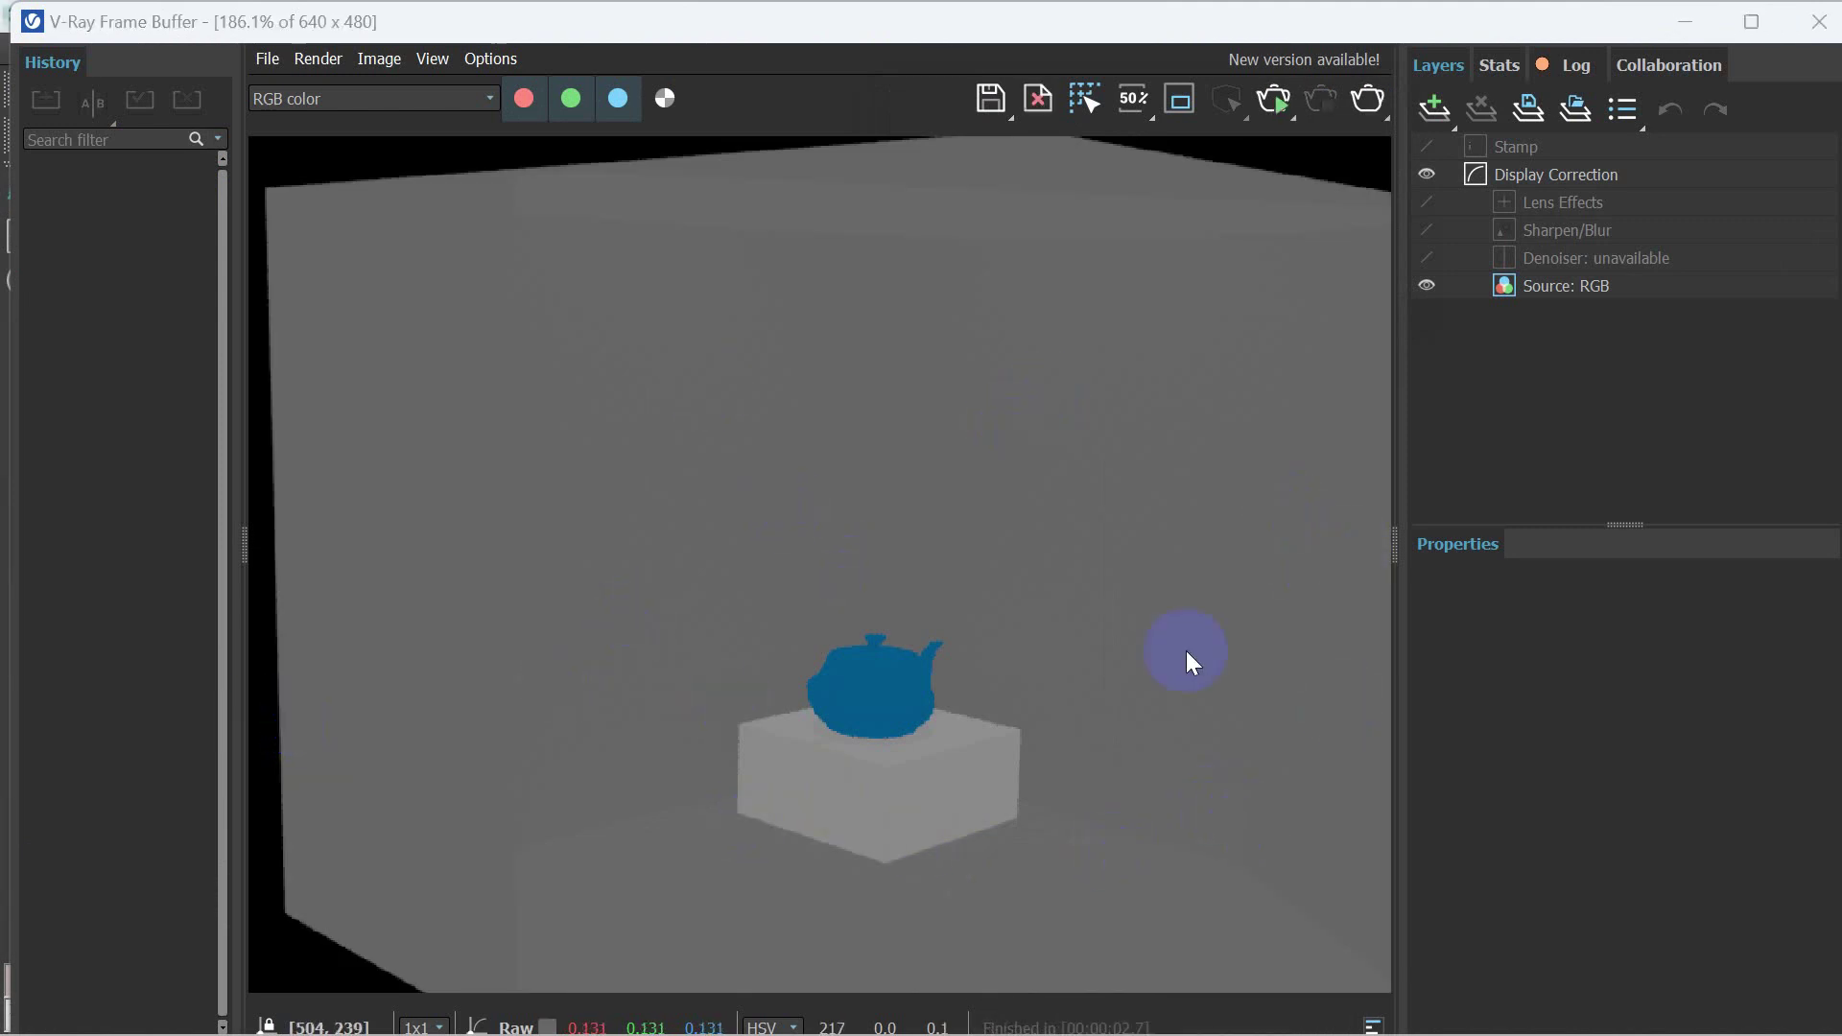
click(1820, 21)
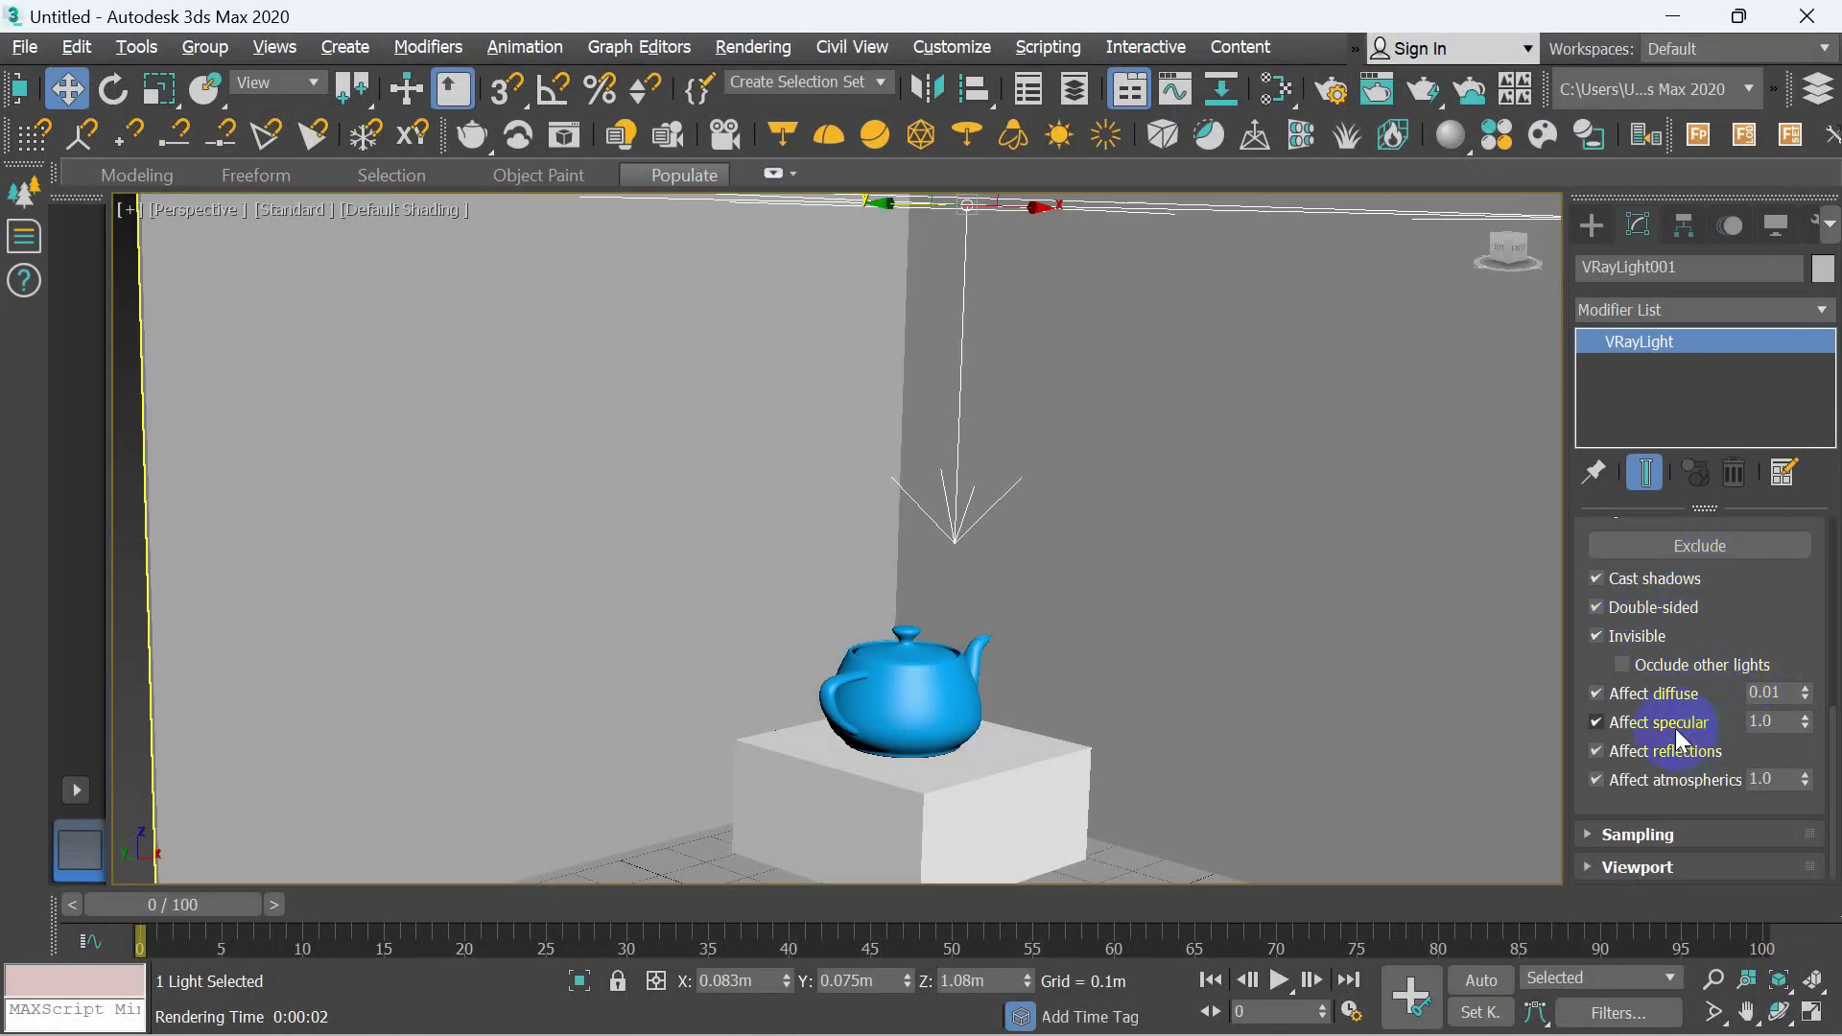
- Restore Affect diffuse to 1.0 and render the teapot room again
click(1790, 693)
key(Return)
key(shift+q)
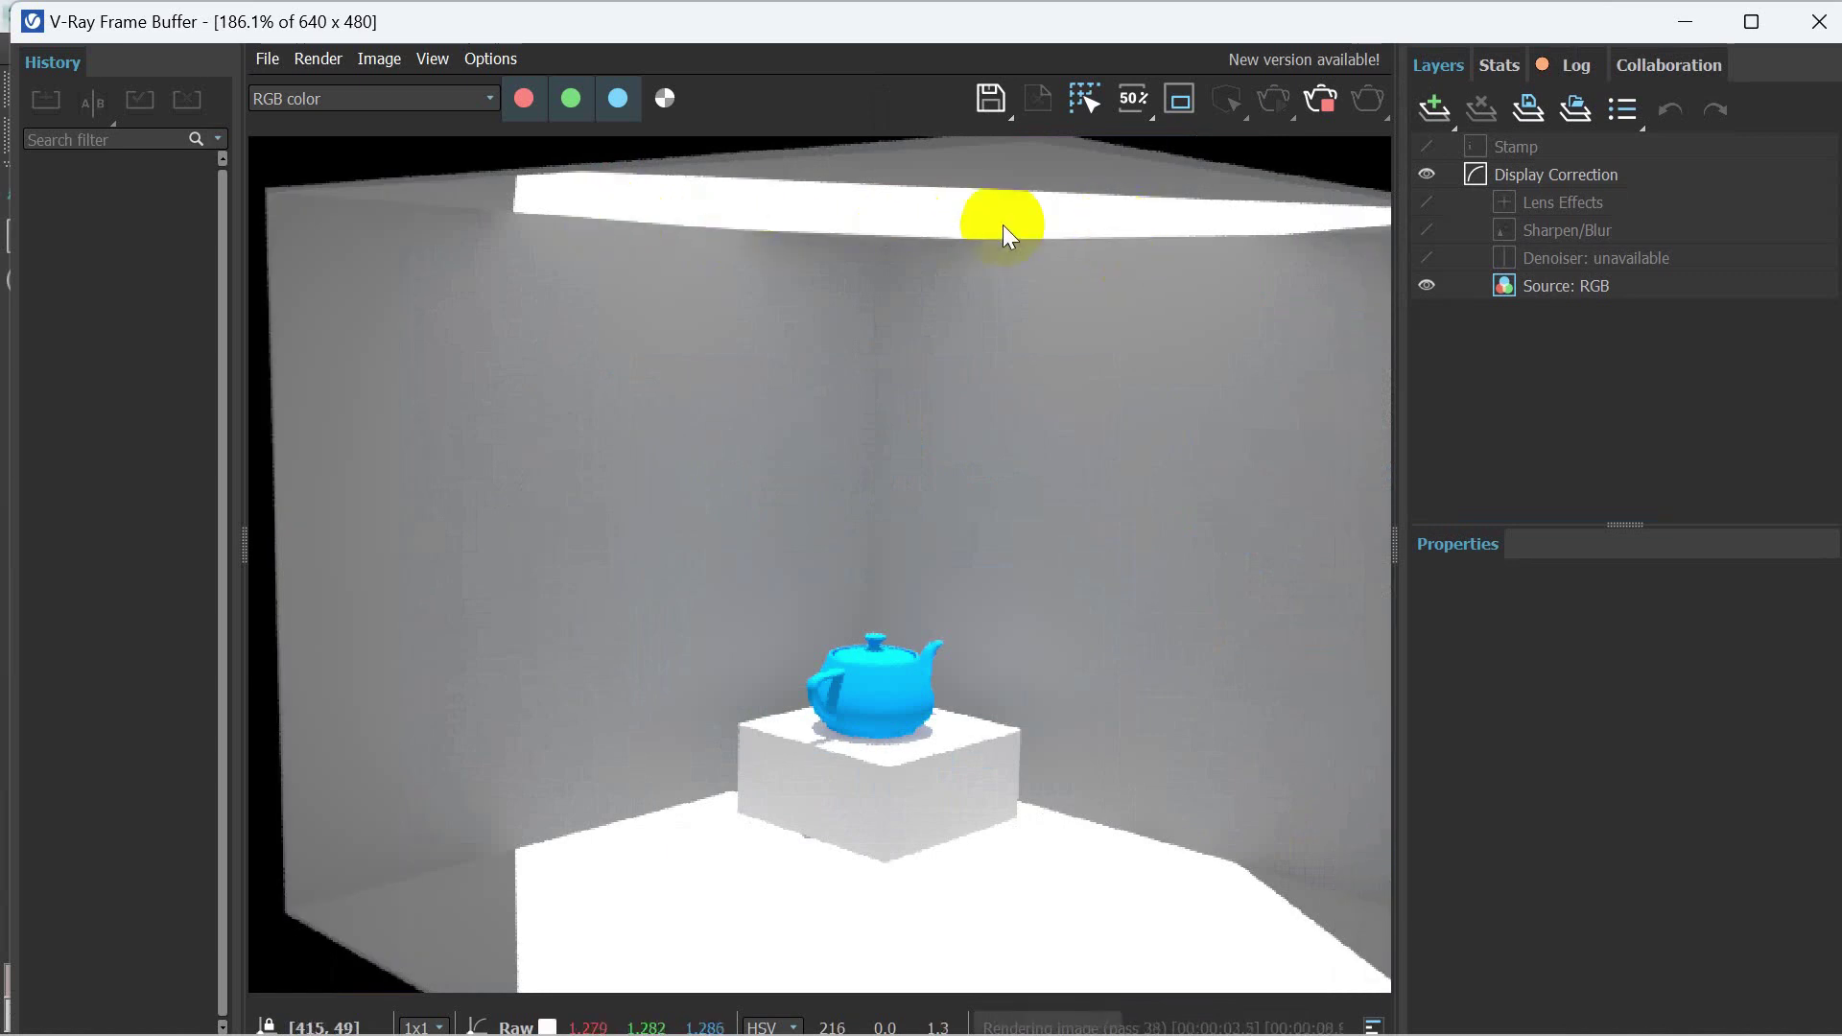
click(1820, 23)
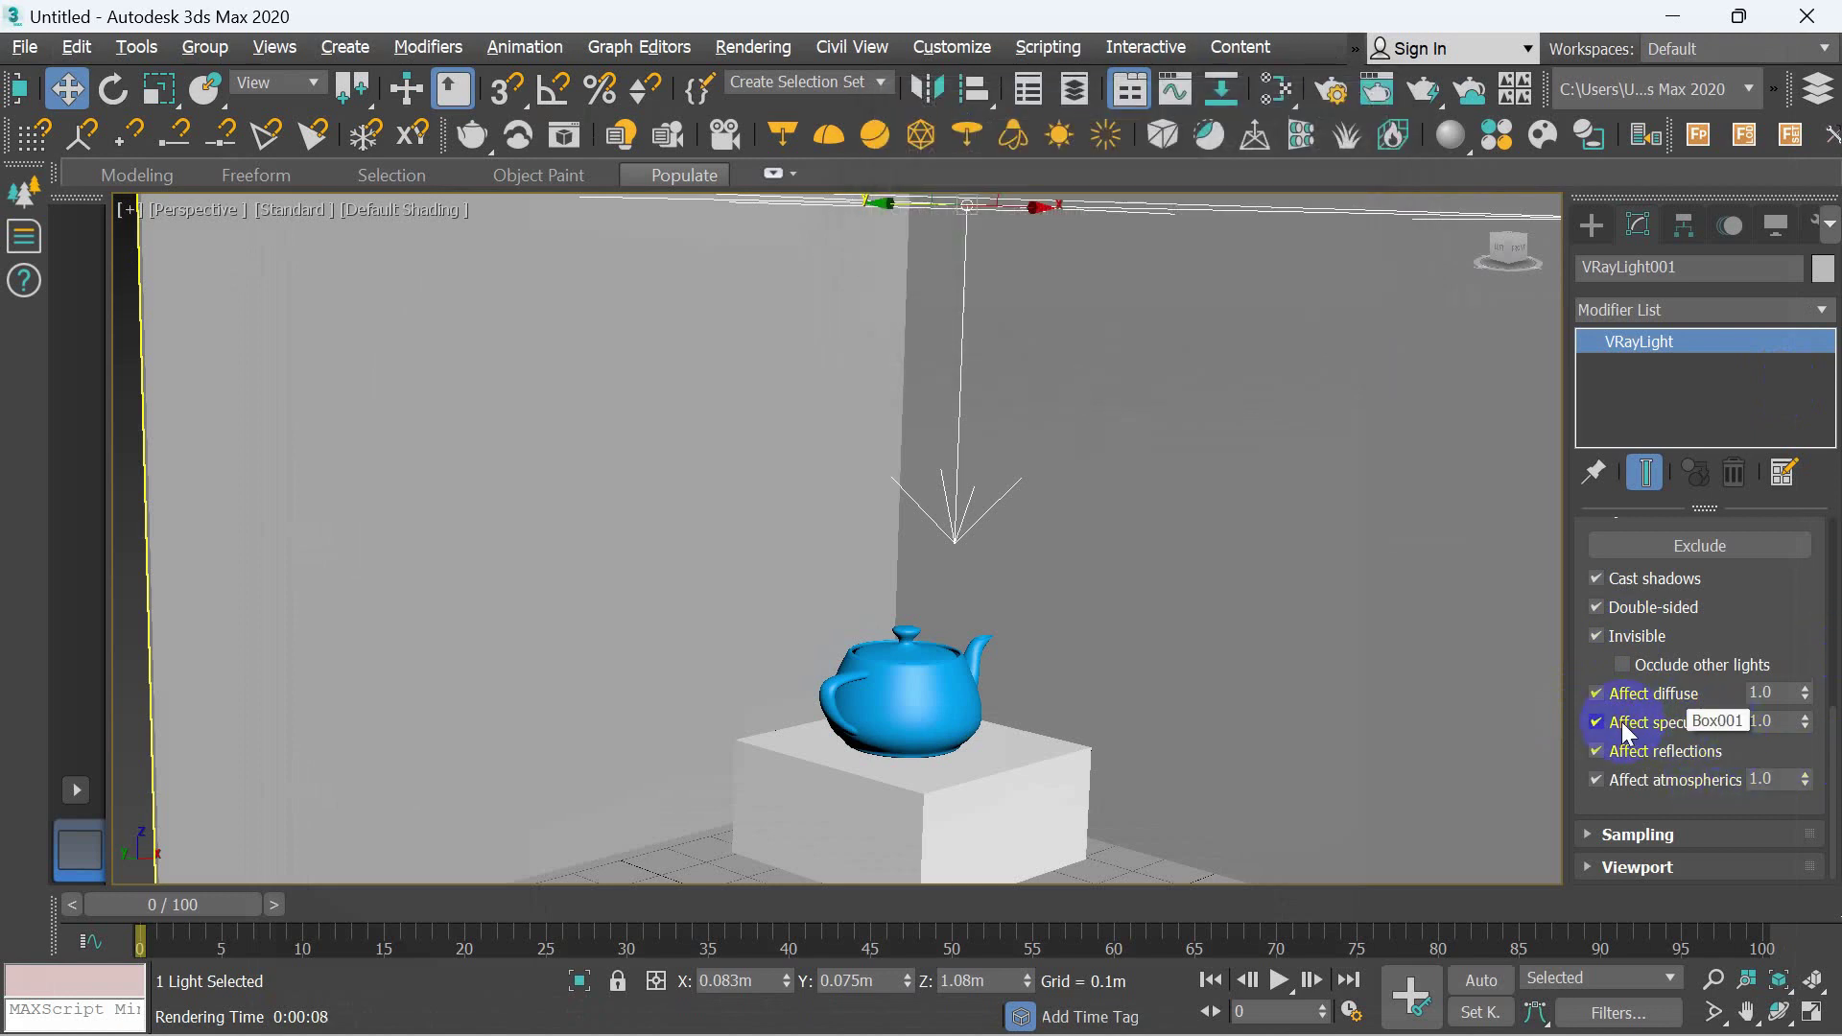
- Set the ceiling light's Affect specular to 0.2 and test-render the scene
click(1767, 725)
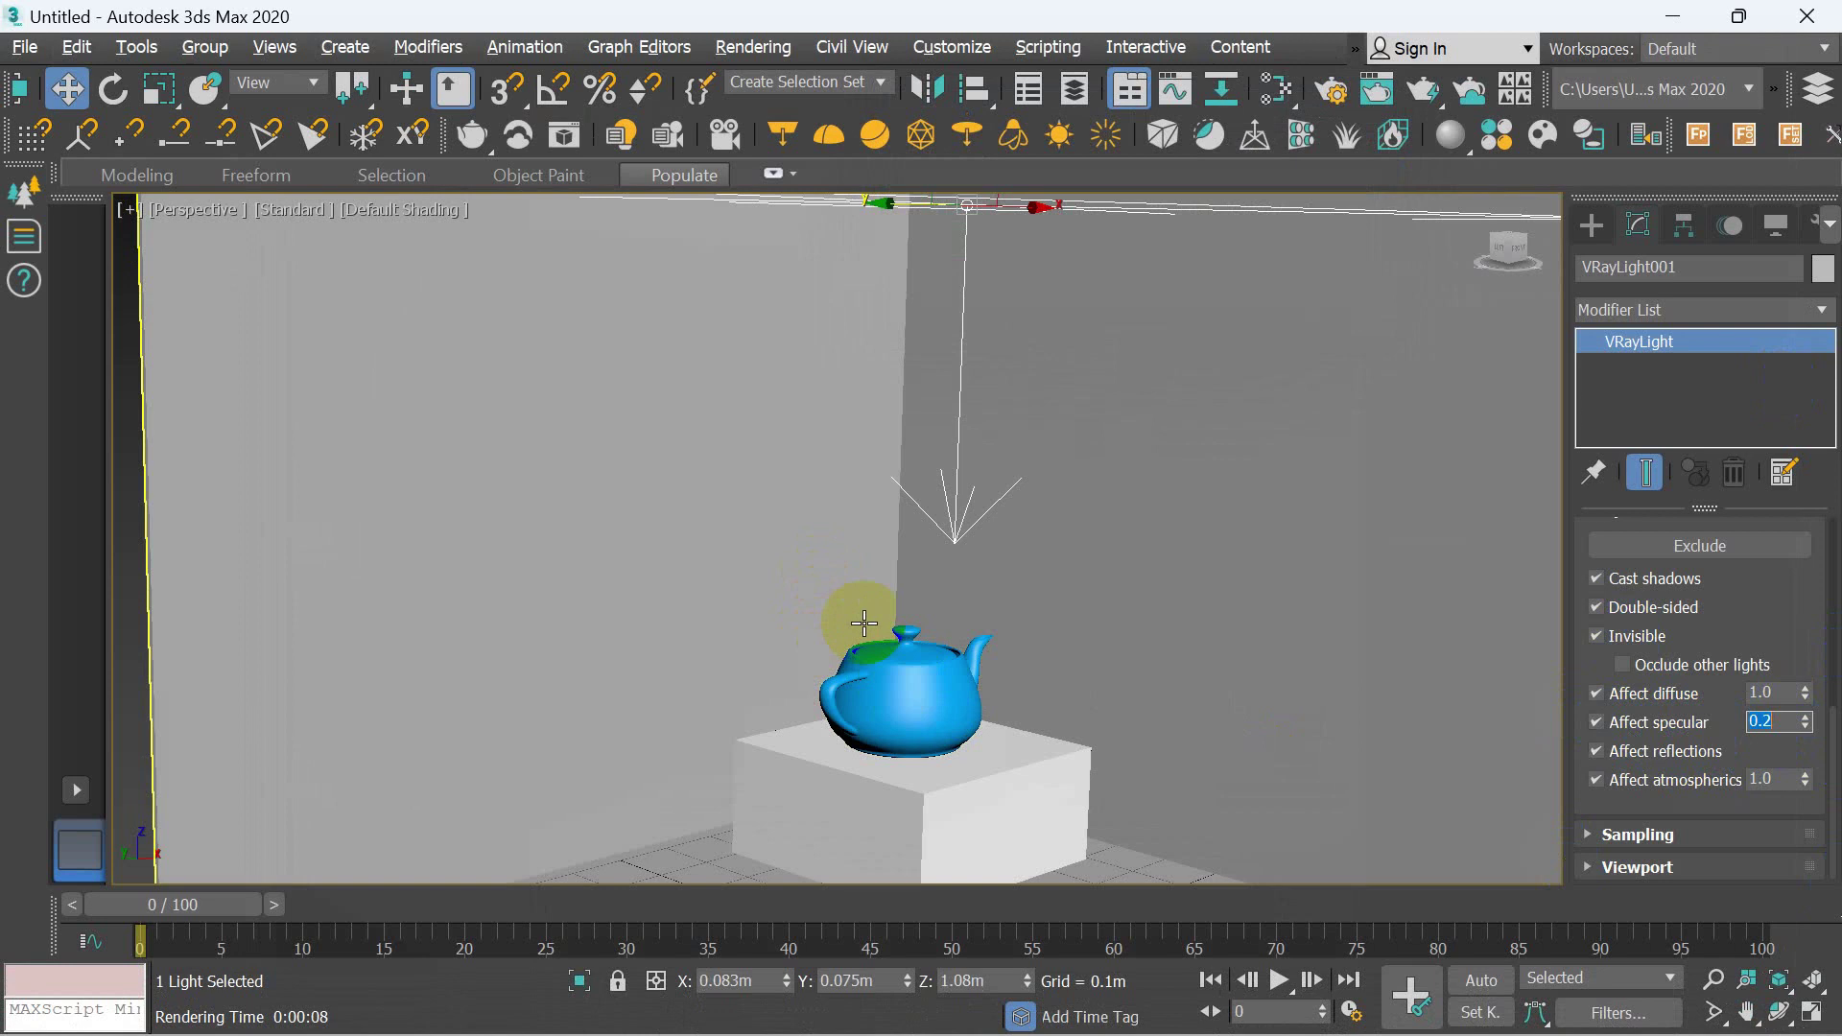
click(1149, 563)
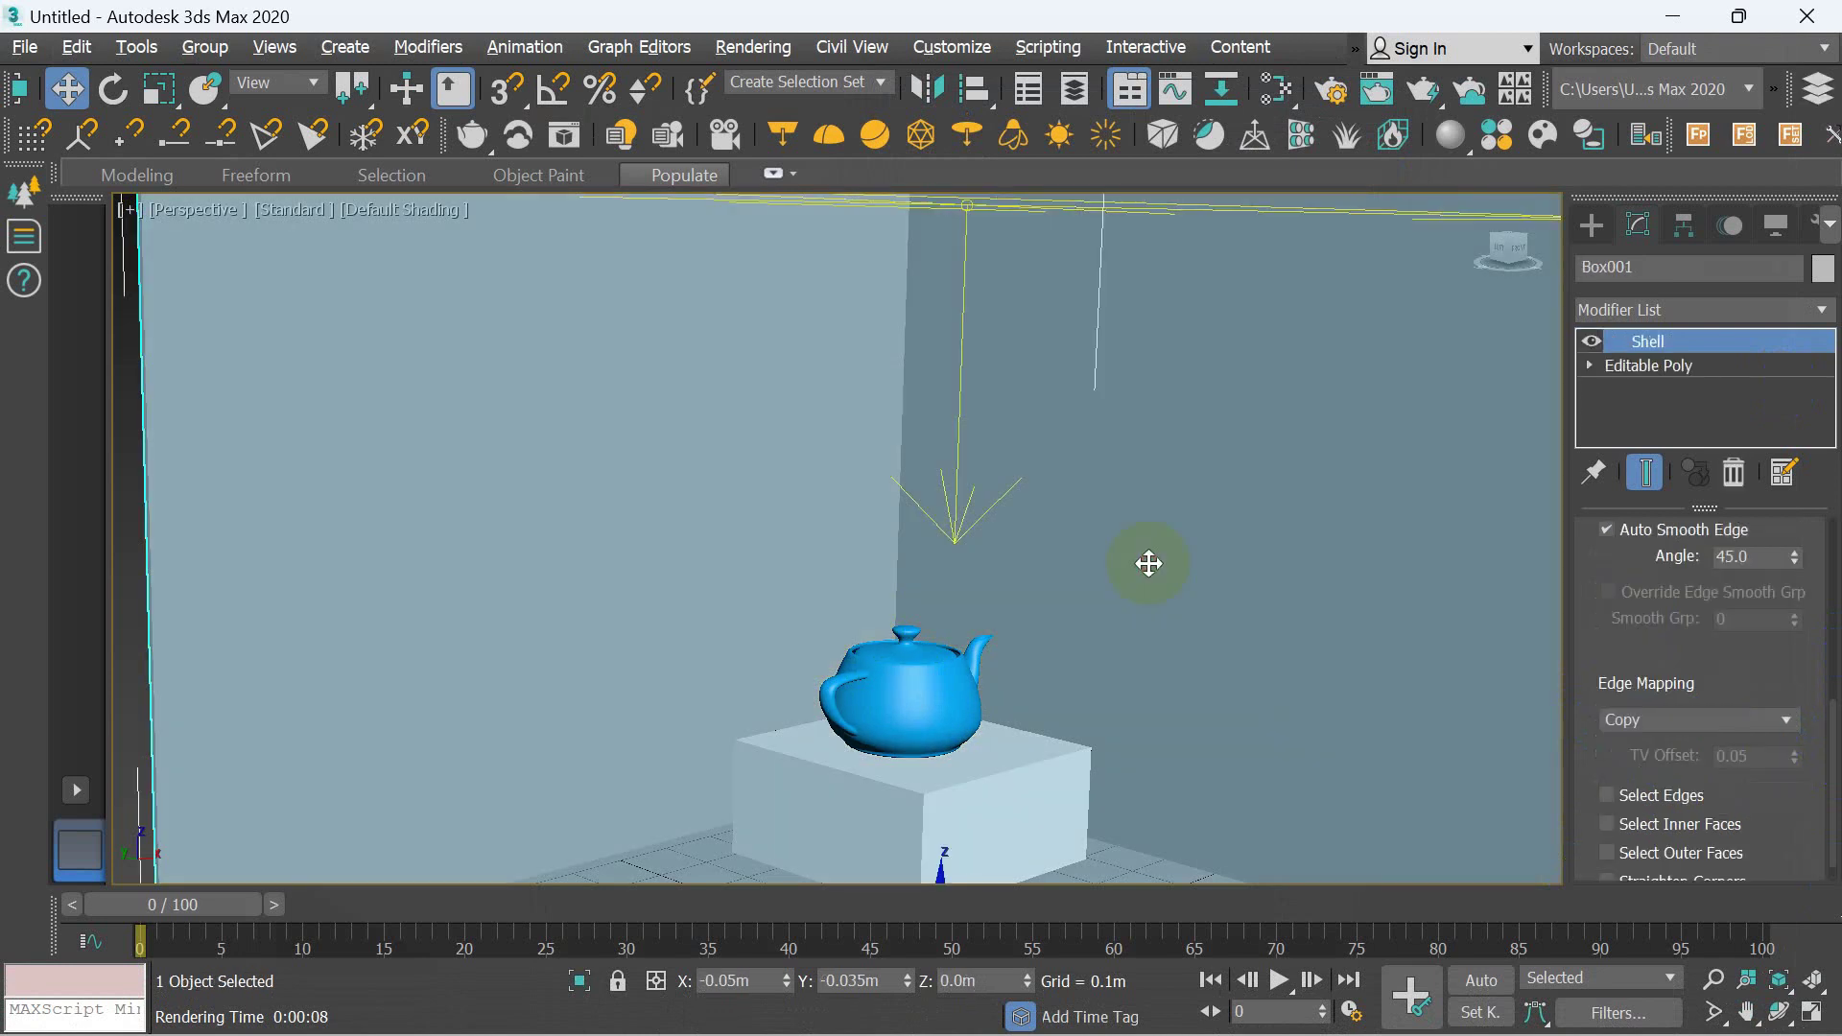
key(shift+q)
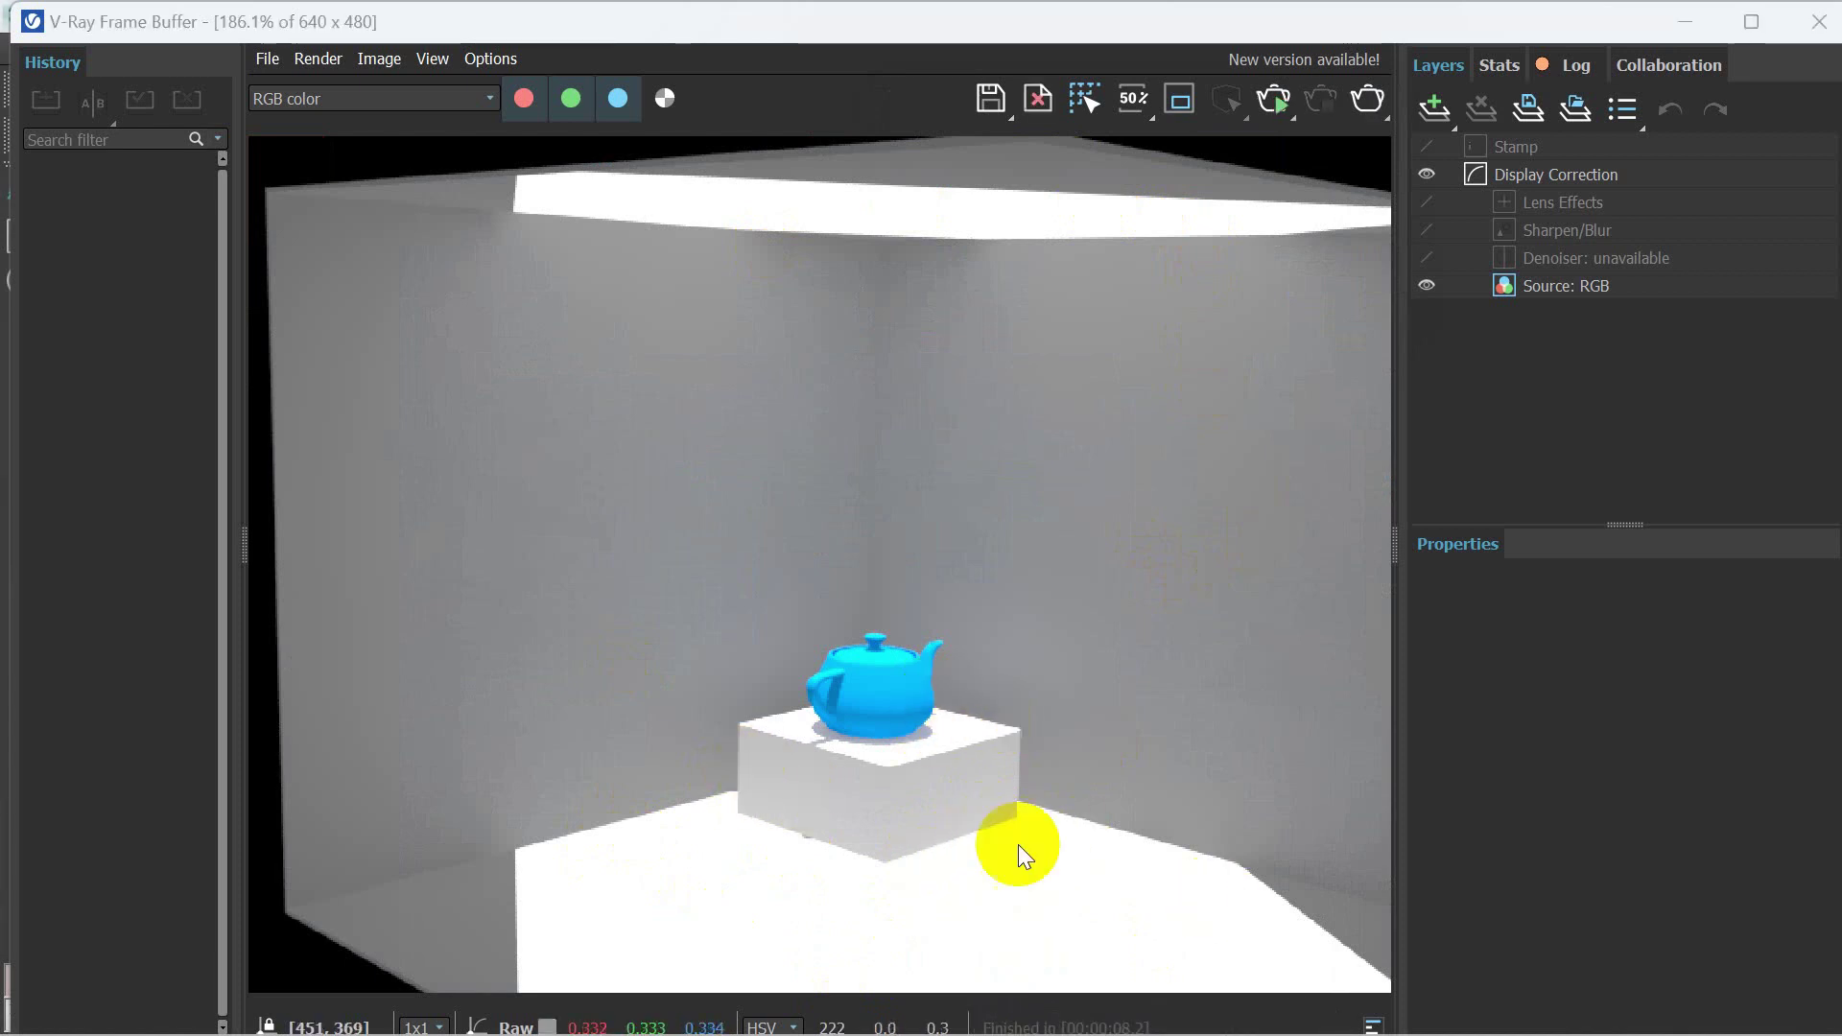
click(1817, 23)
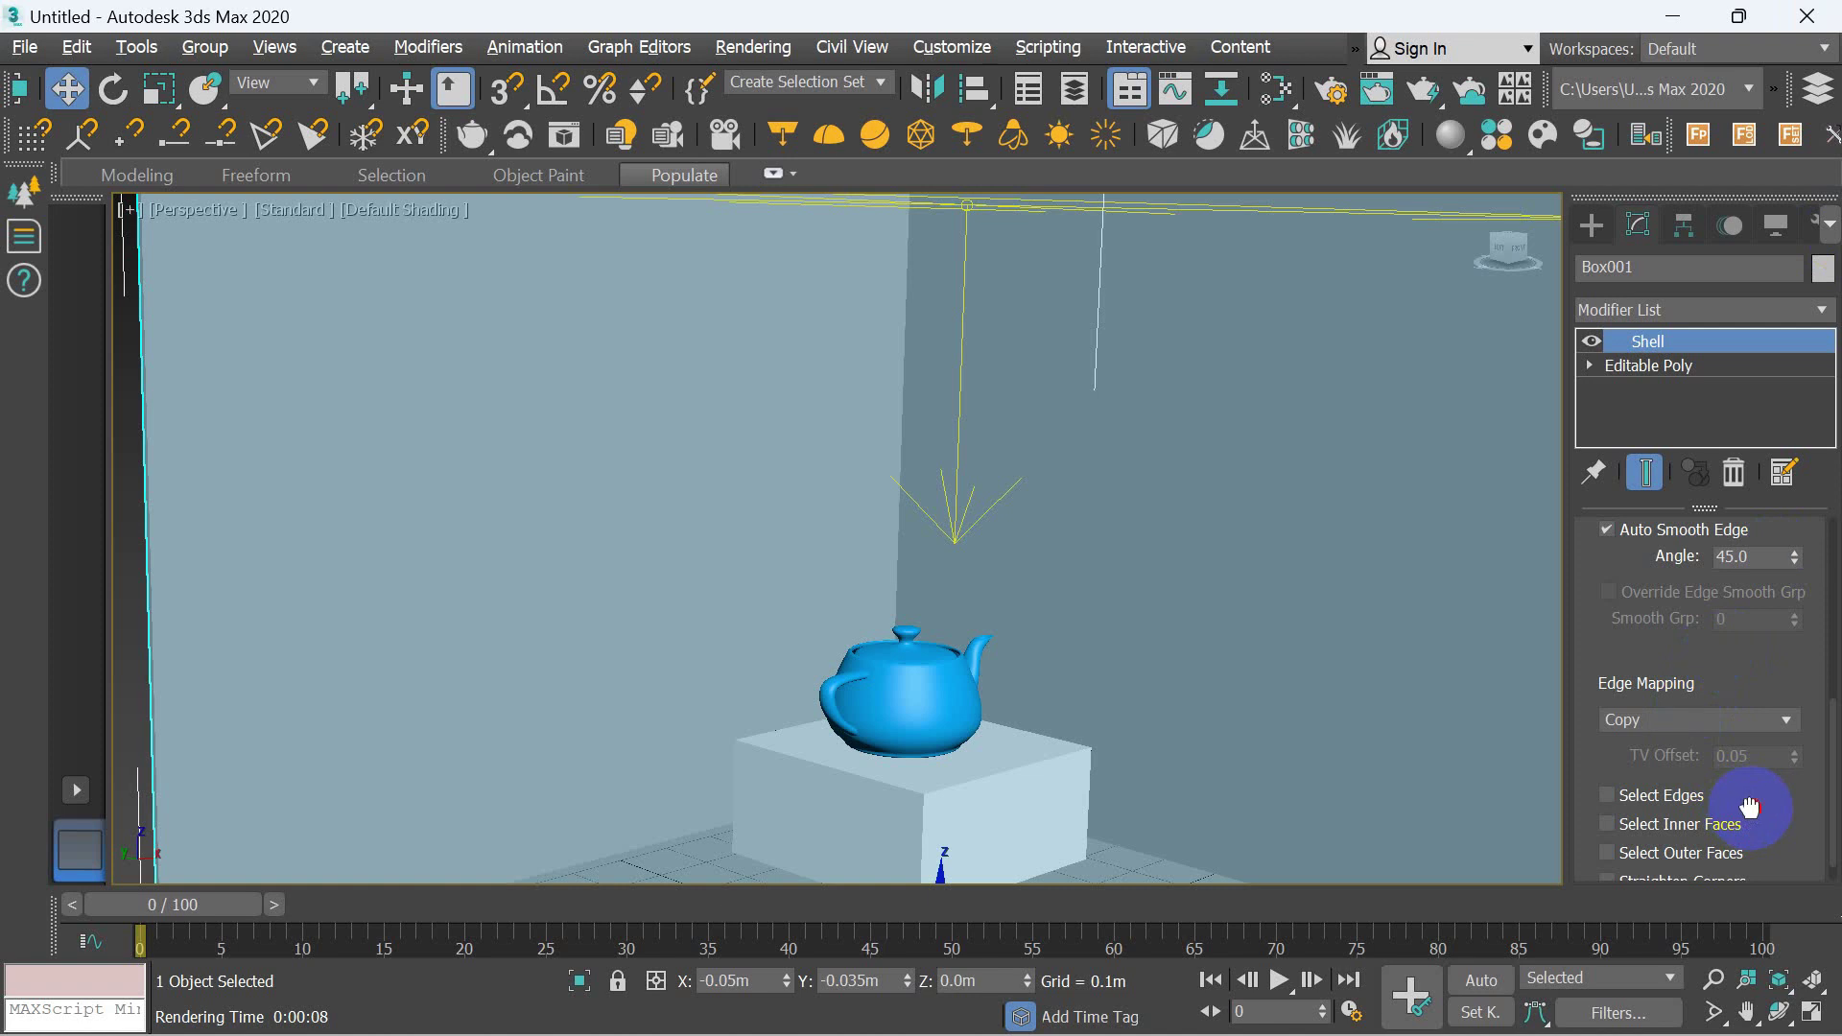
- Reselect the ceiling light, lower Affect specular to 0.1 and render again
drag(1749, 807, 1749, 830)
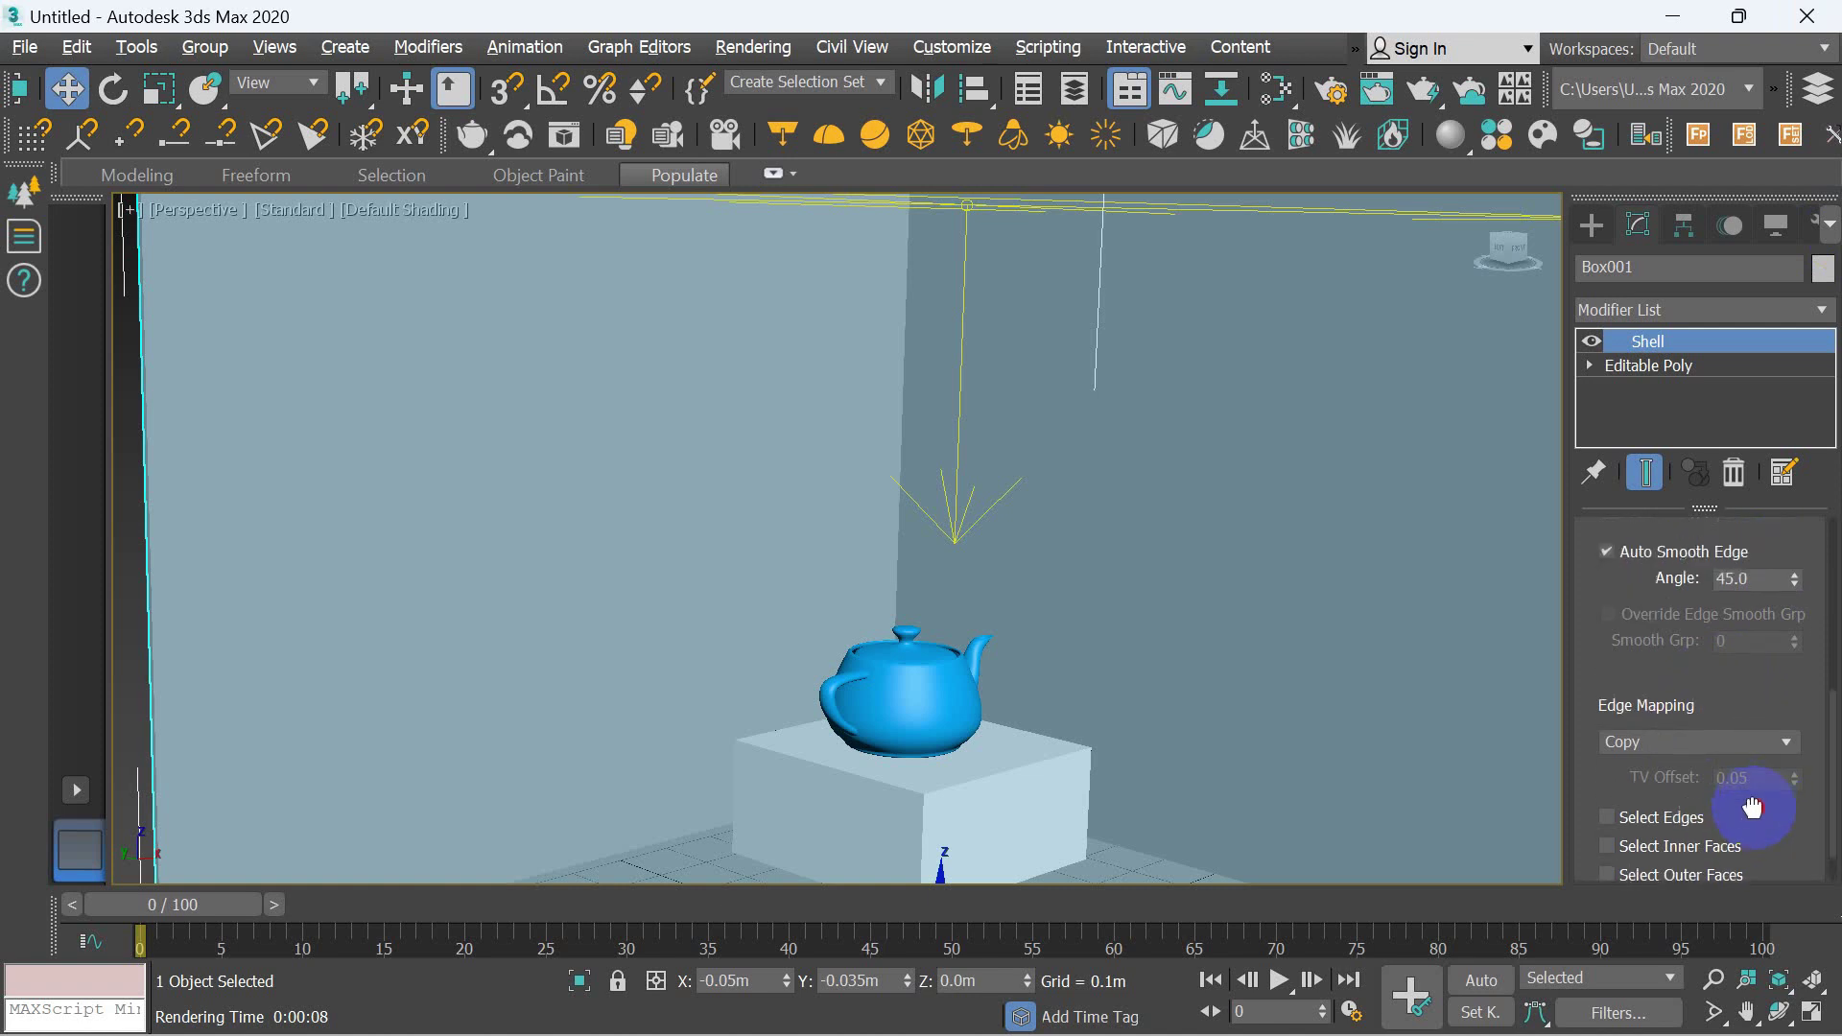
click(977, 202)
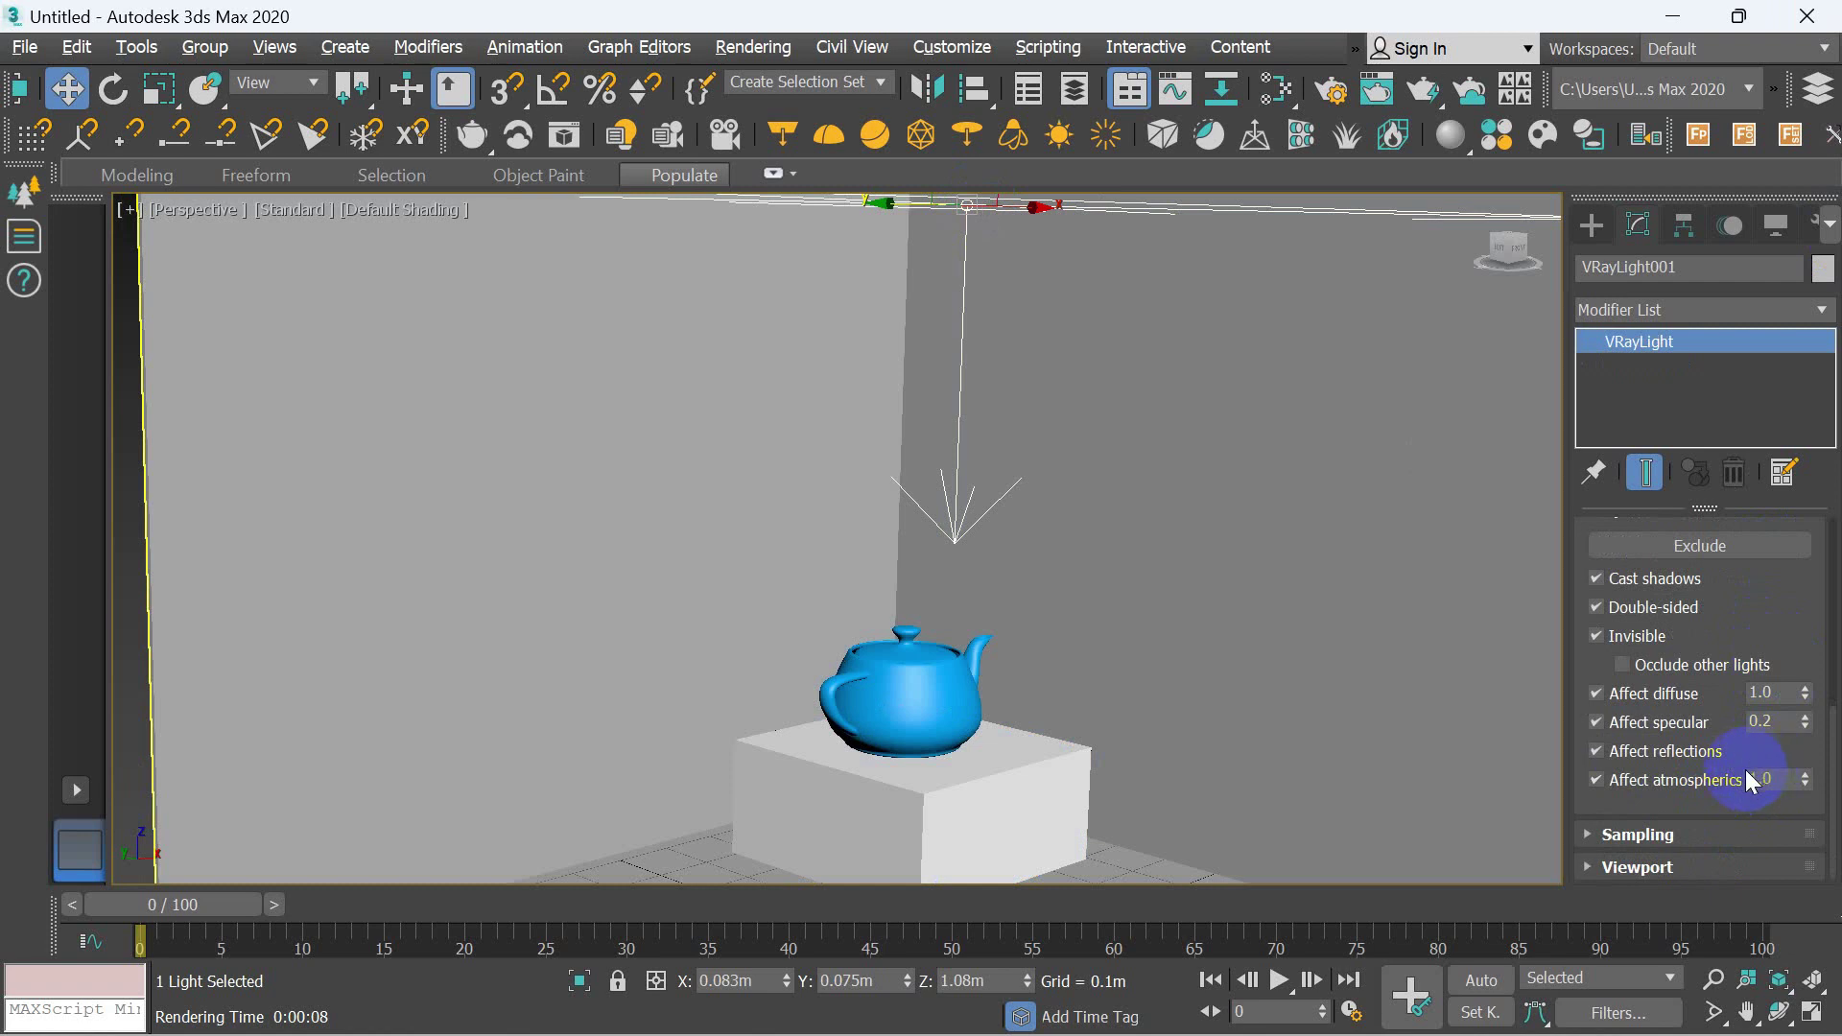
click(1777, 721)
double_click(1777, 721)
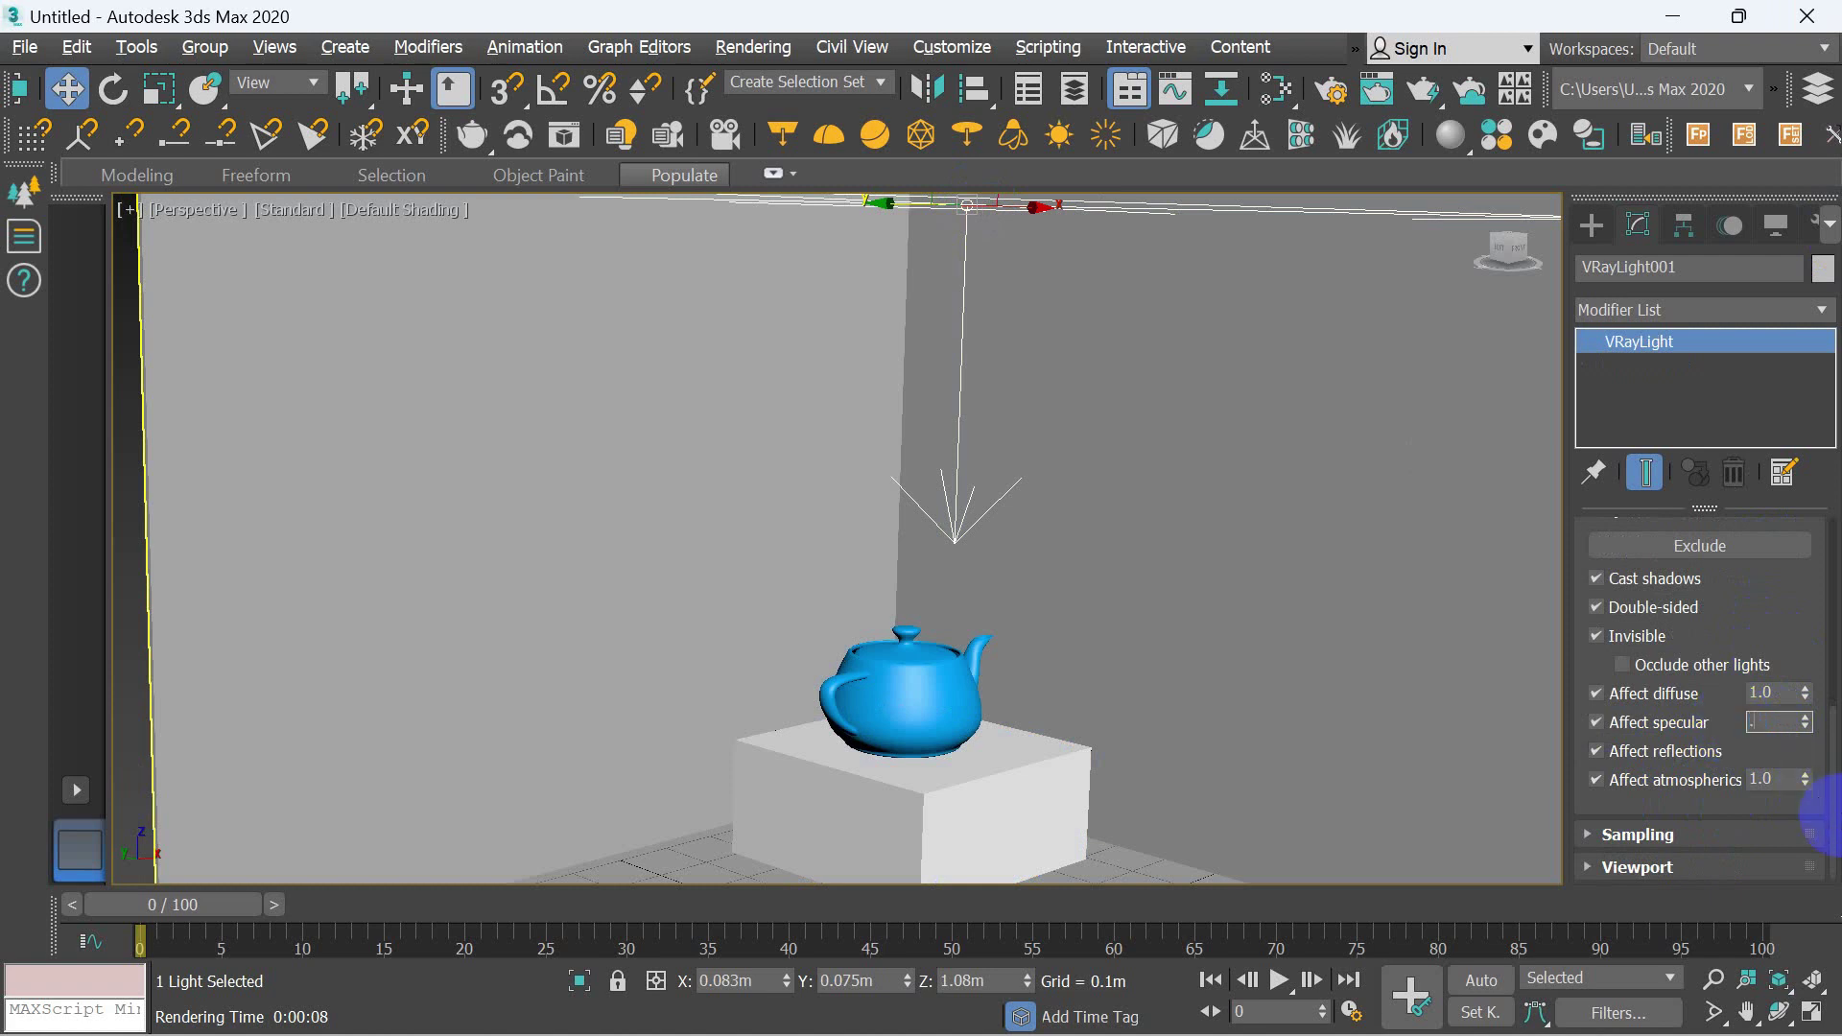
text(.1)
key(Return)
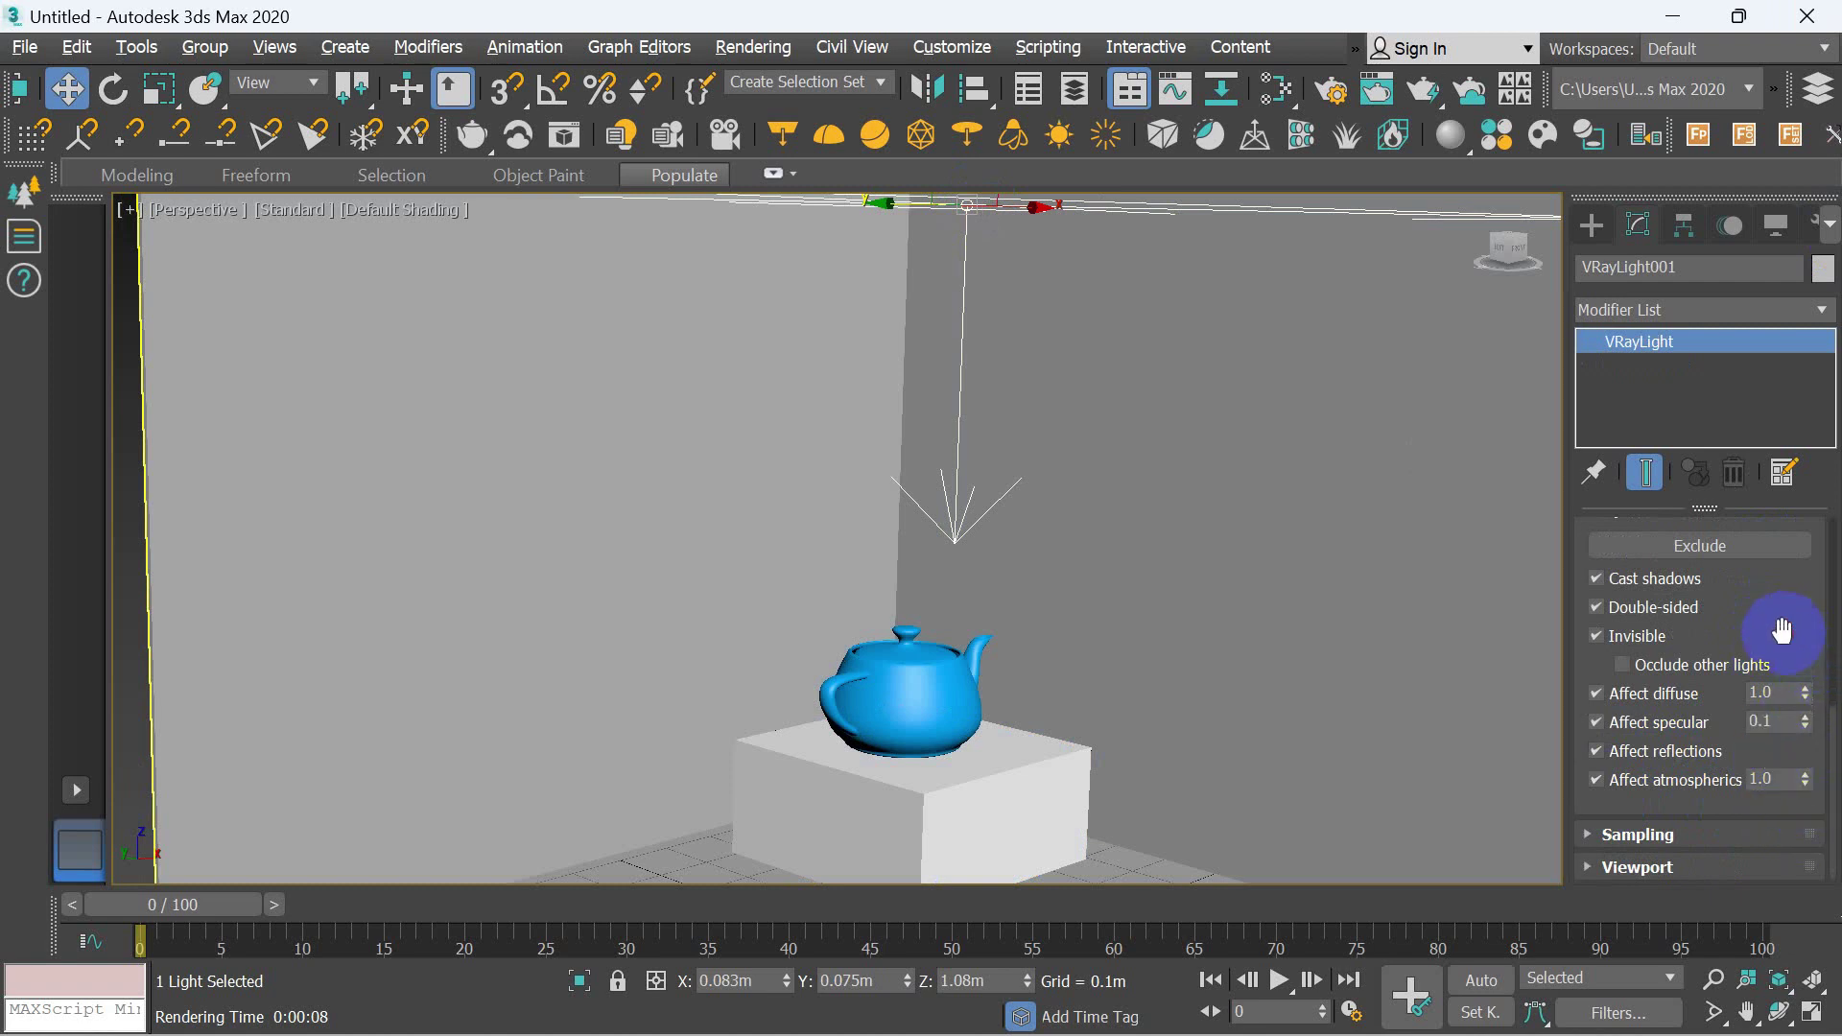
key(shift+q)
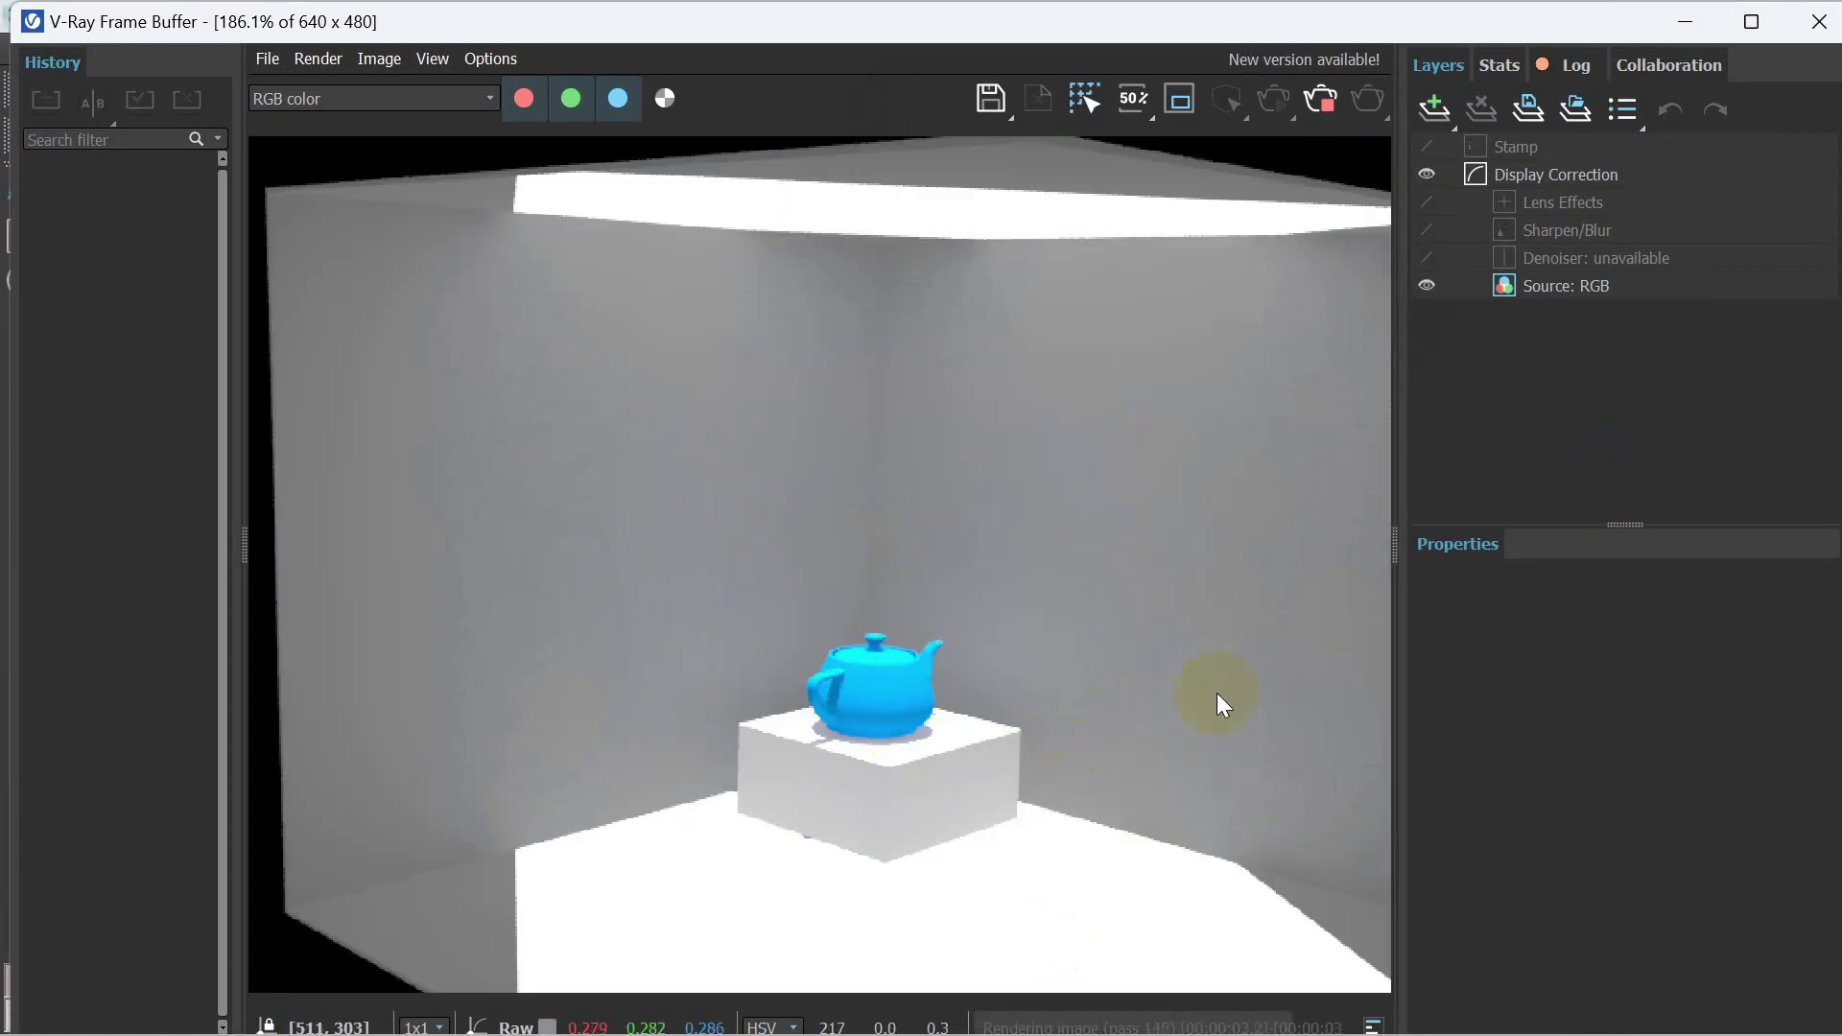
click(1818, 17)
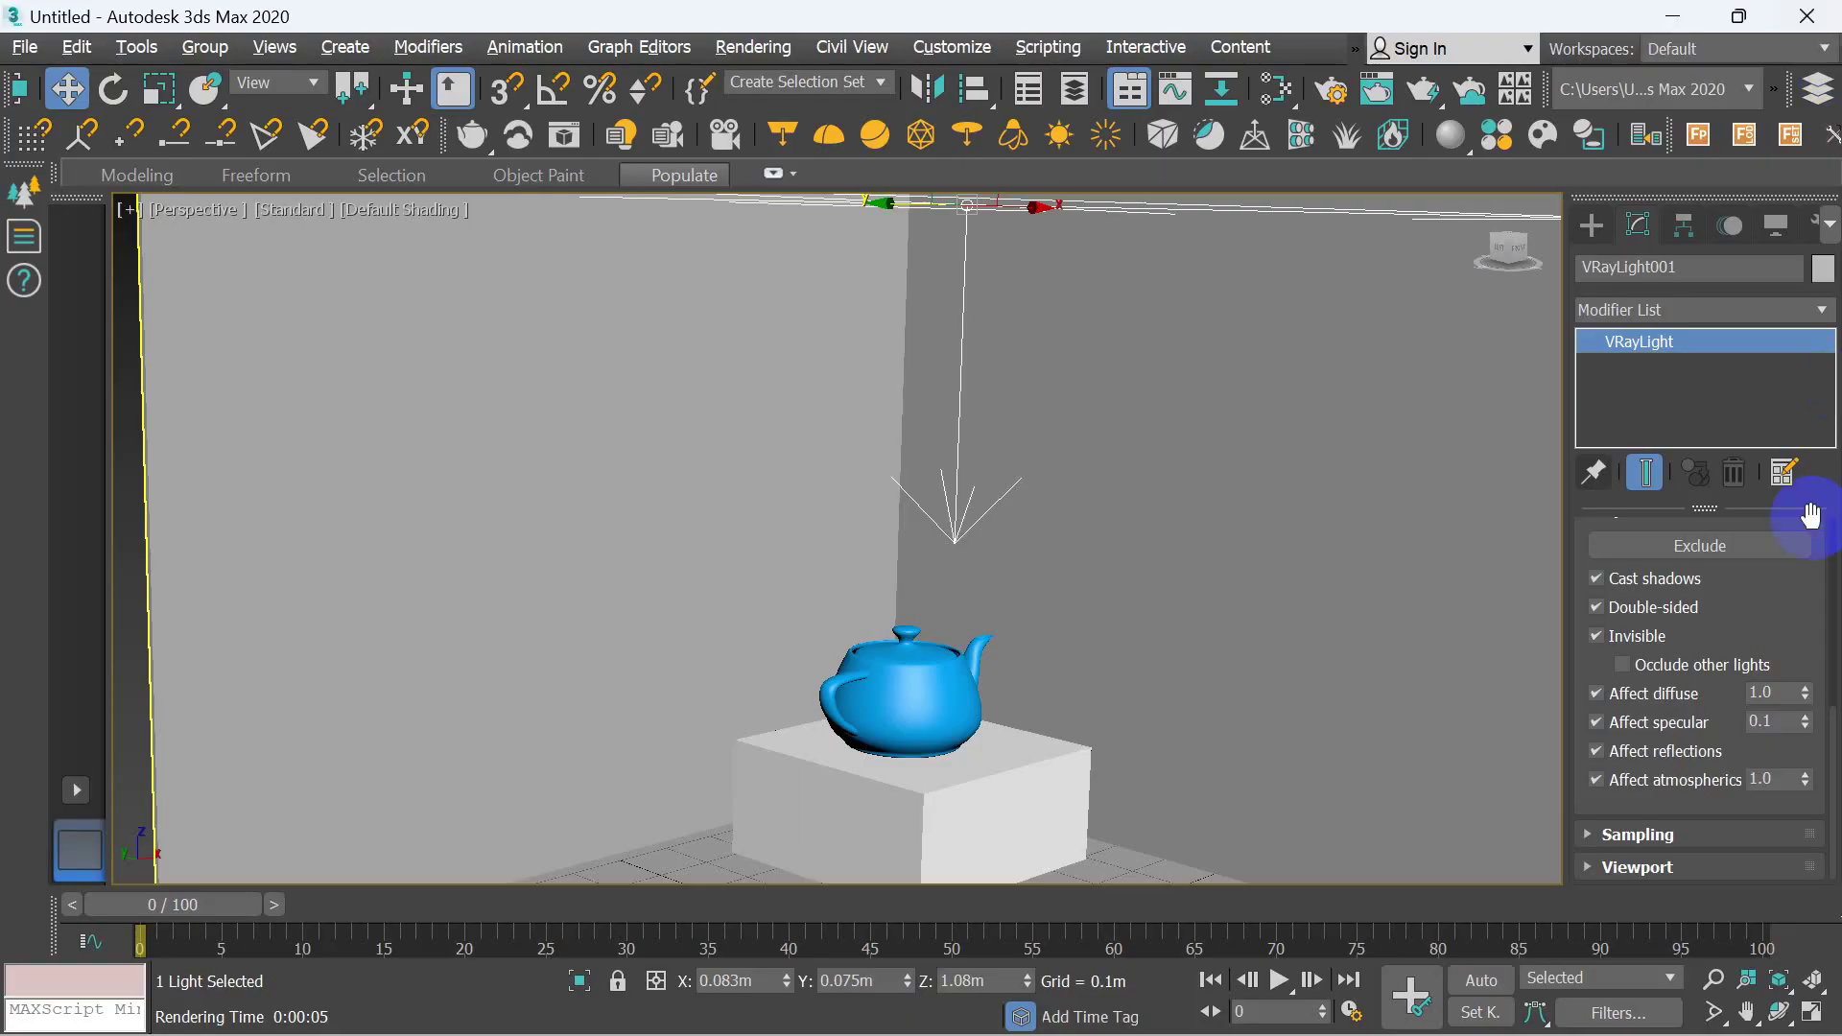
- Set VRayLight001's Affect specular to 2.0, render, and close the render windows
double_click(1788, 726)
text(2)
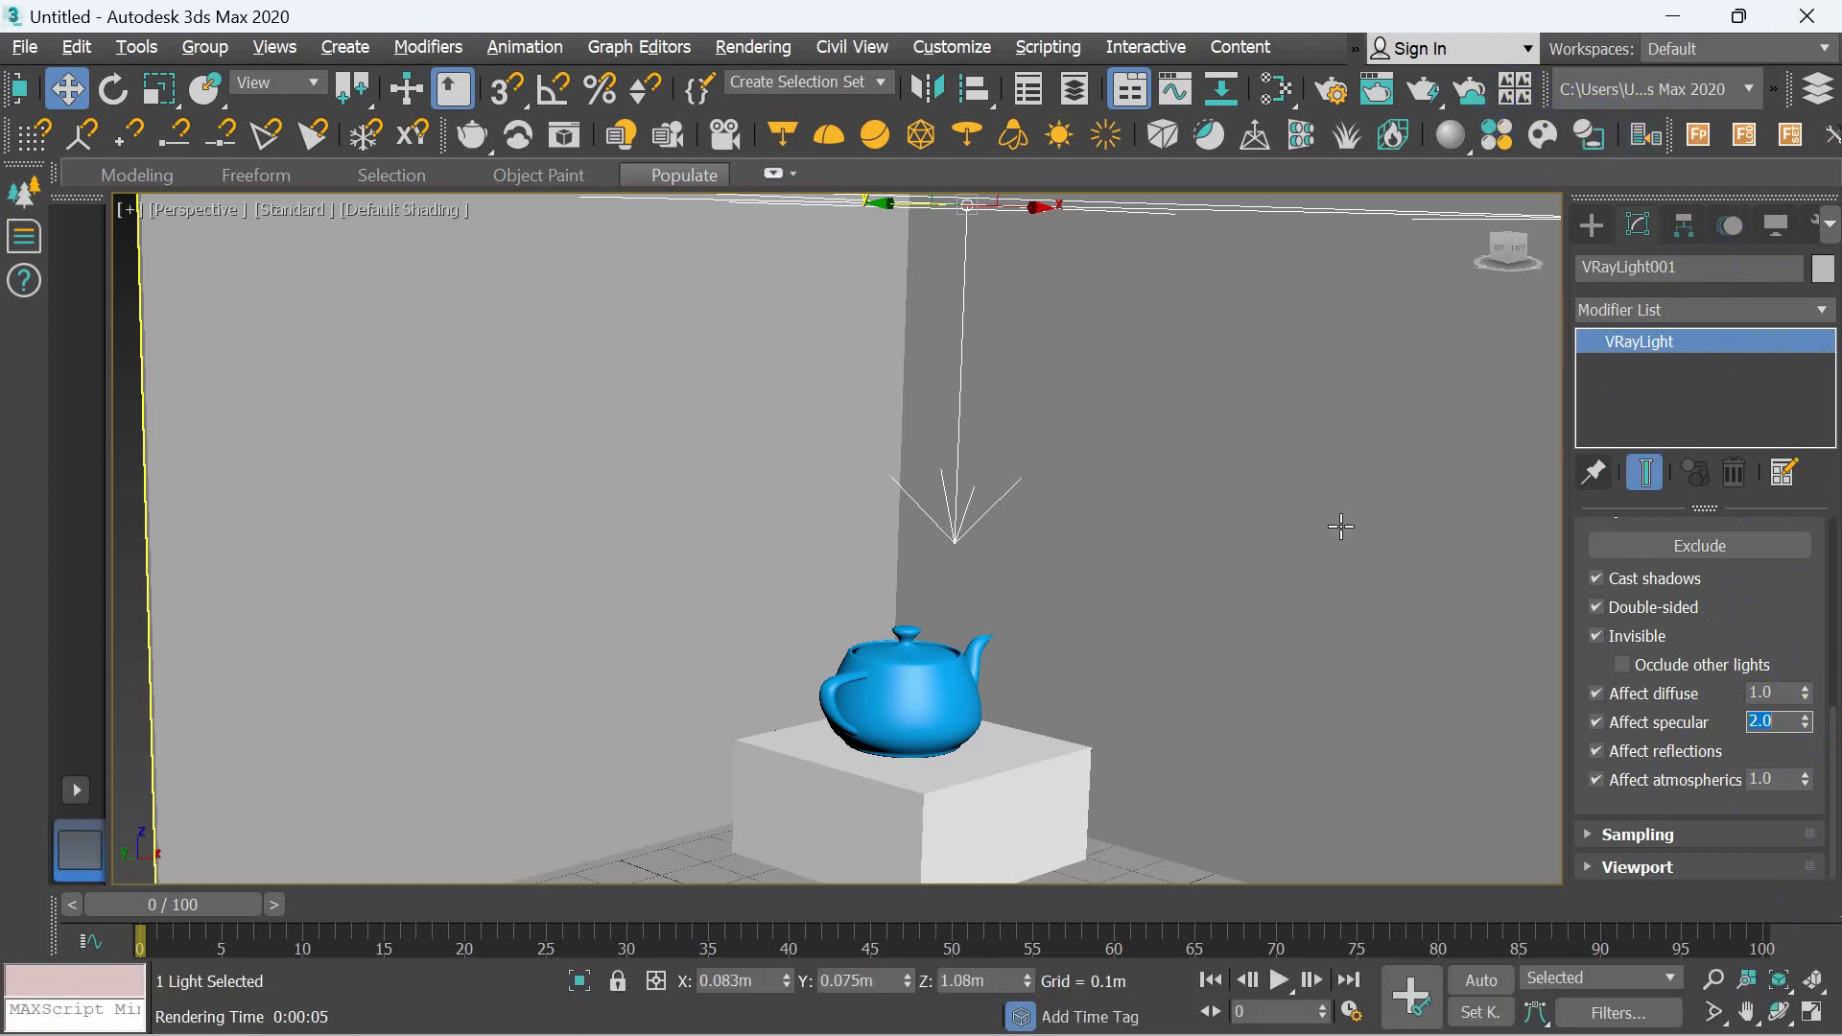
click(1727, 712)
key(shift+q)
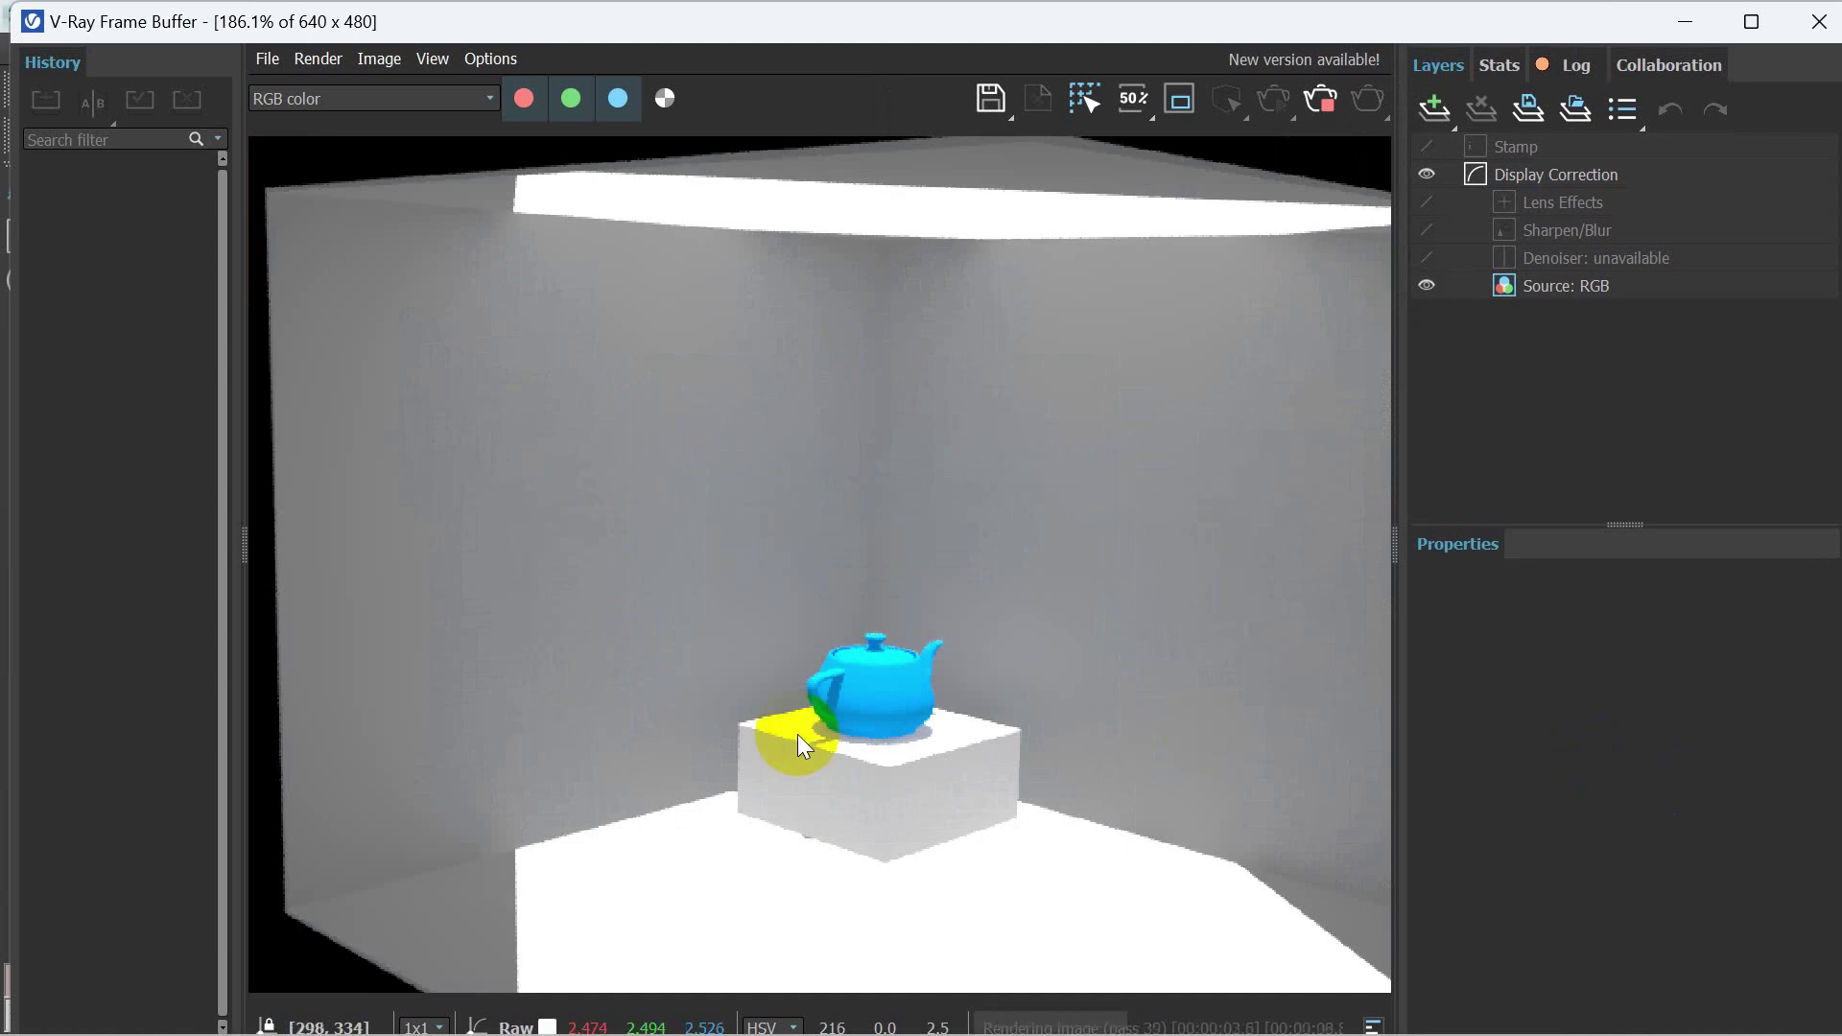
click(1799, 38)
click(1341, 155)
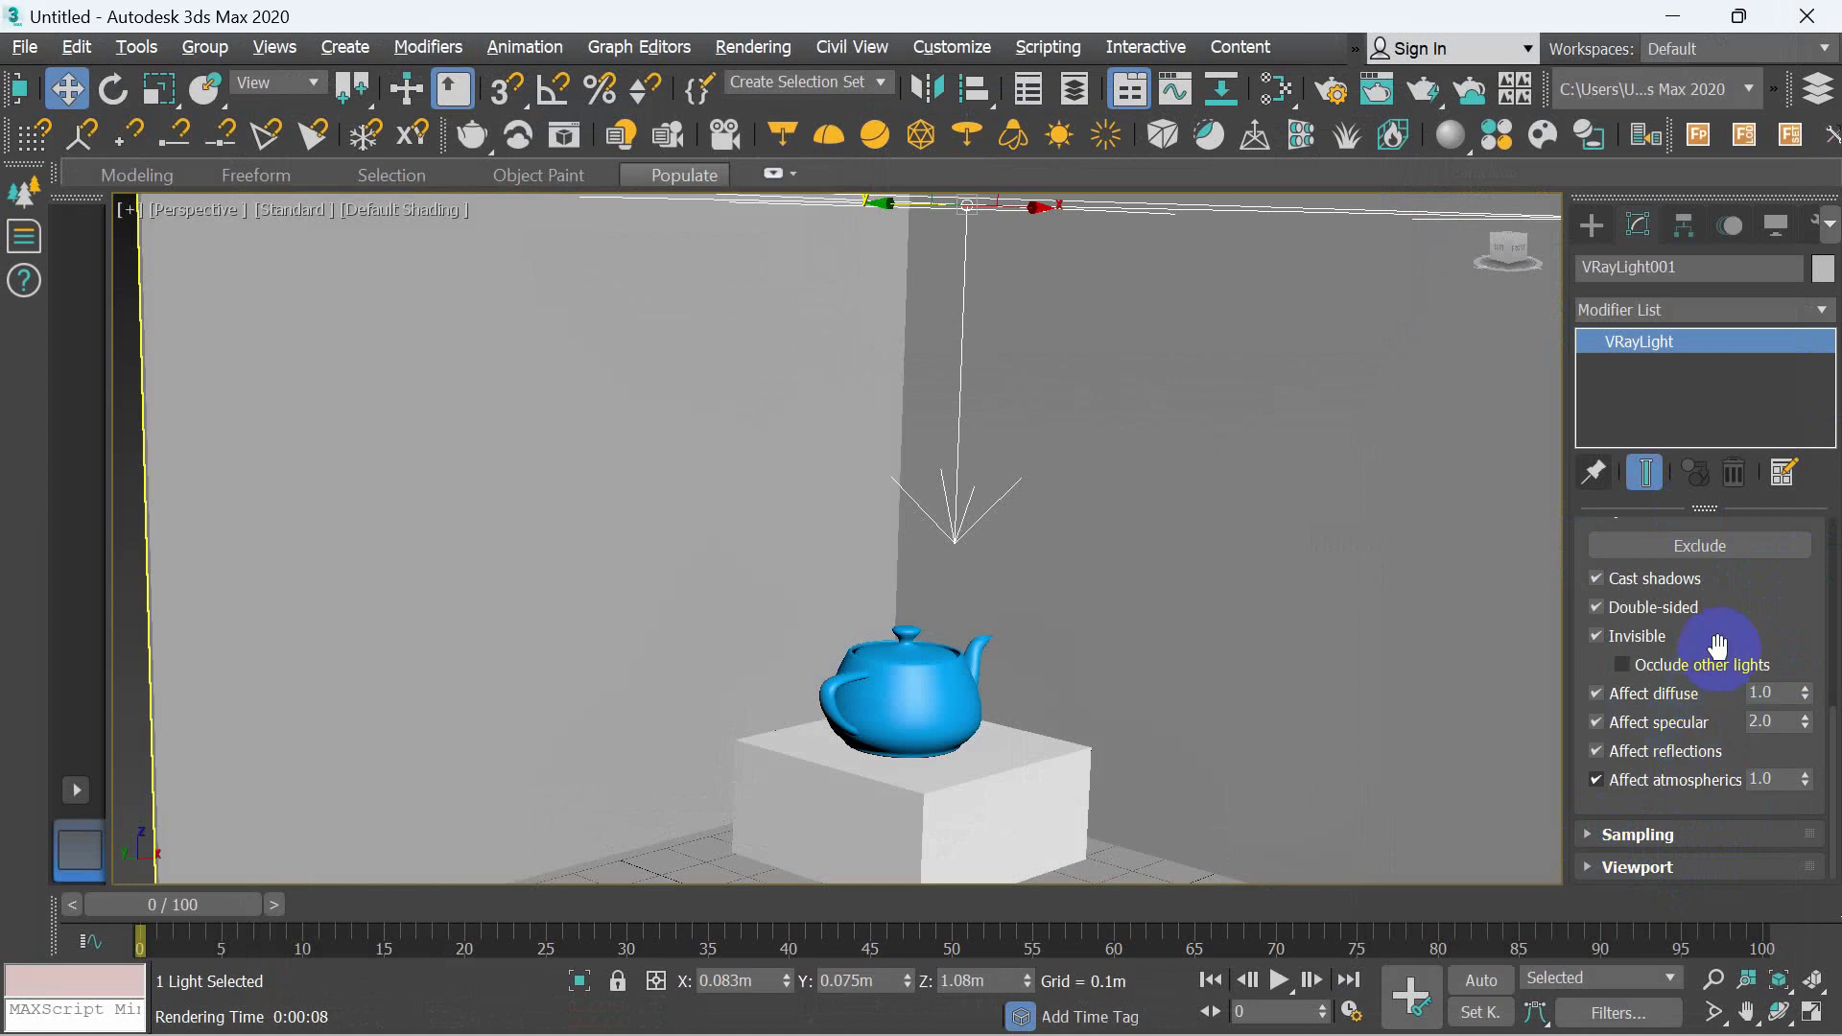
- Exclude Teapot001 from VRayLight001 and test-render the scene
scroll(1756, 652, up, 2)
click(1684, 625)
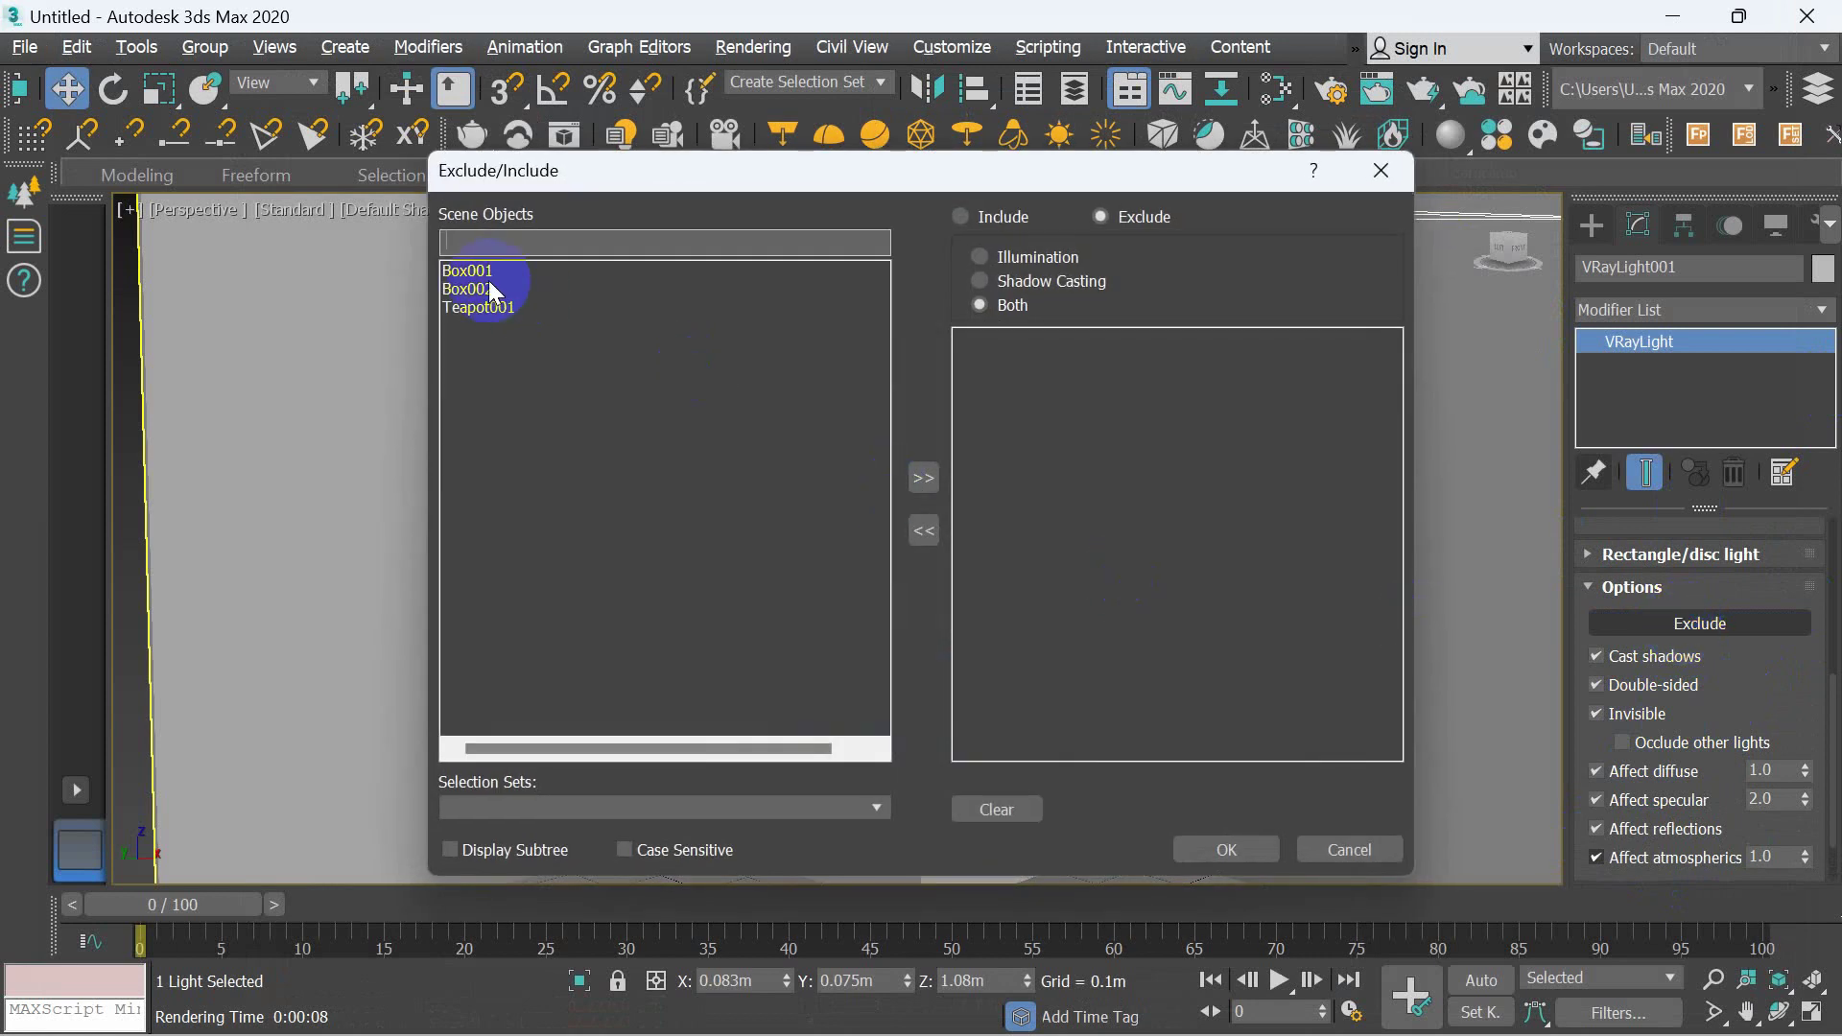
click(480, 307)
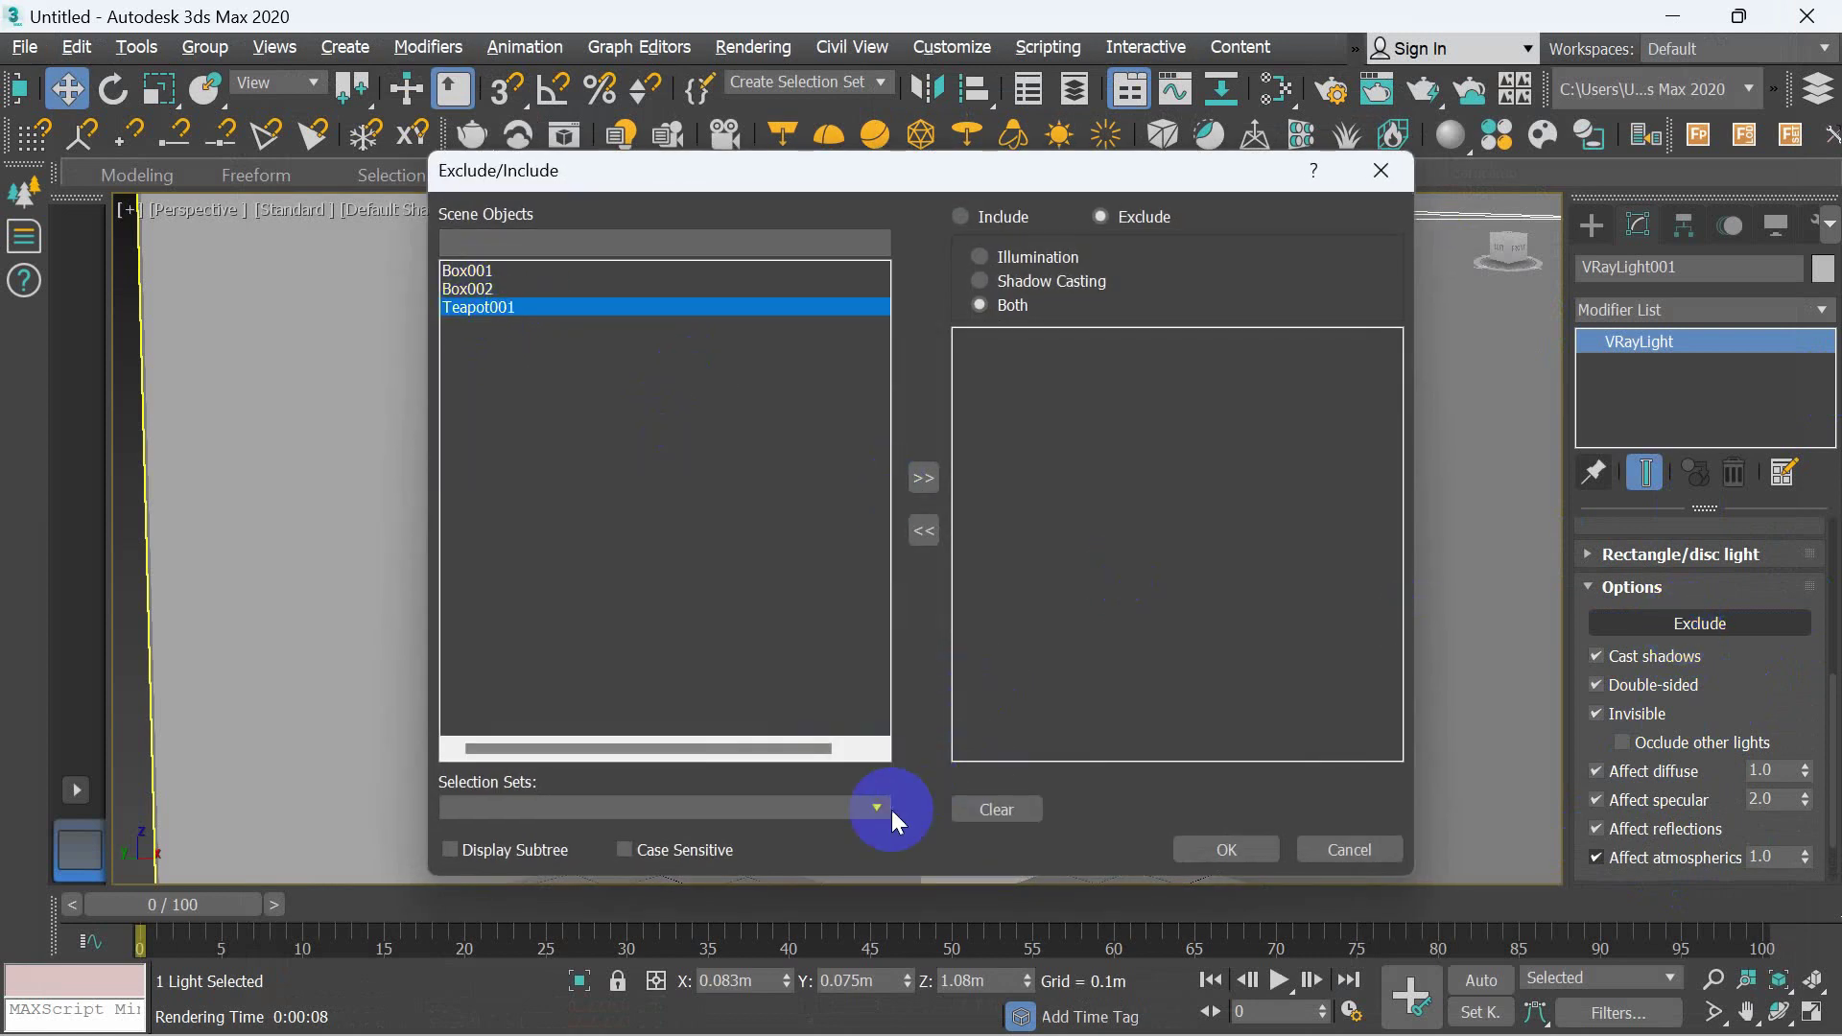
click(923, 478)
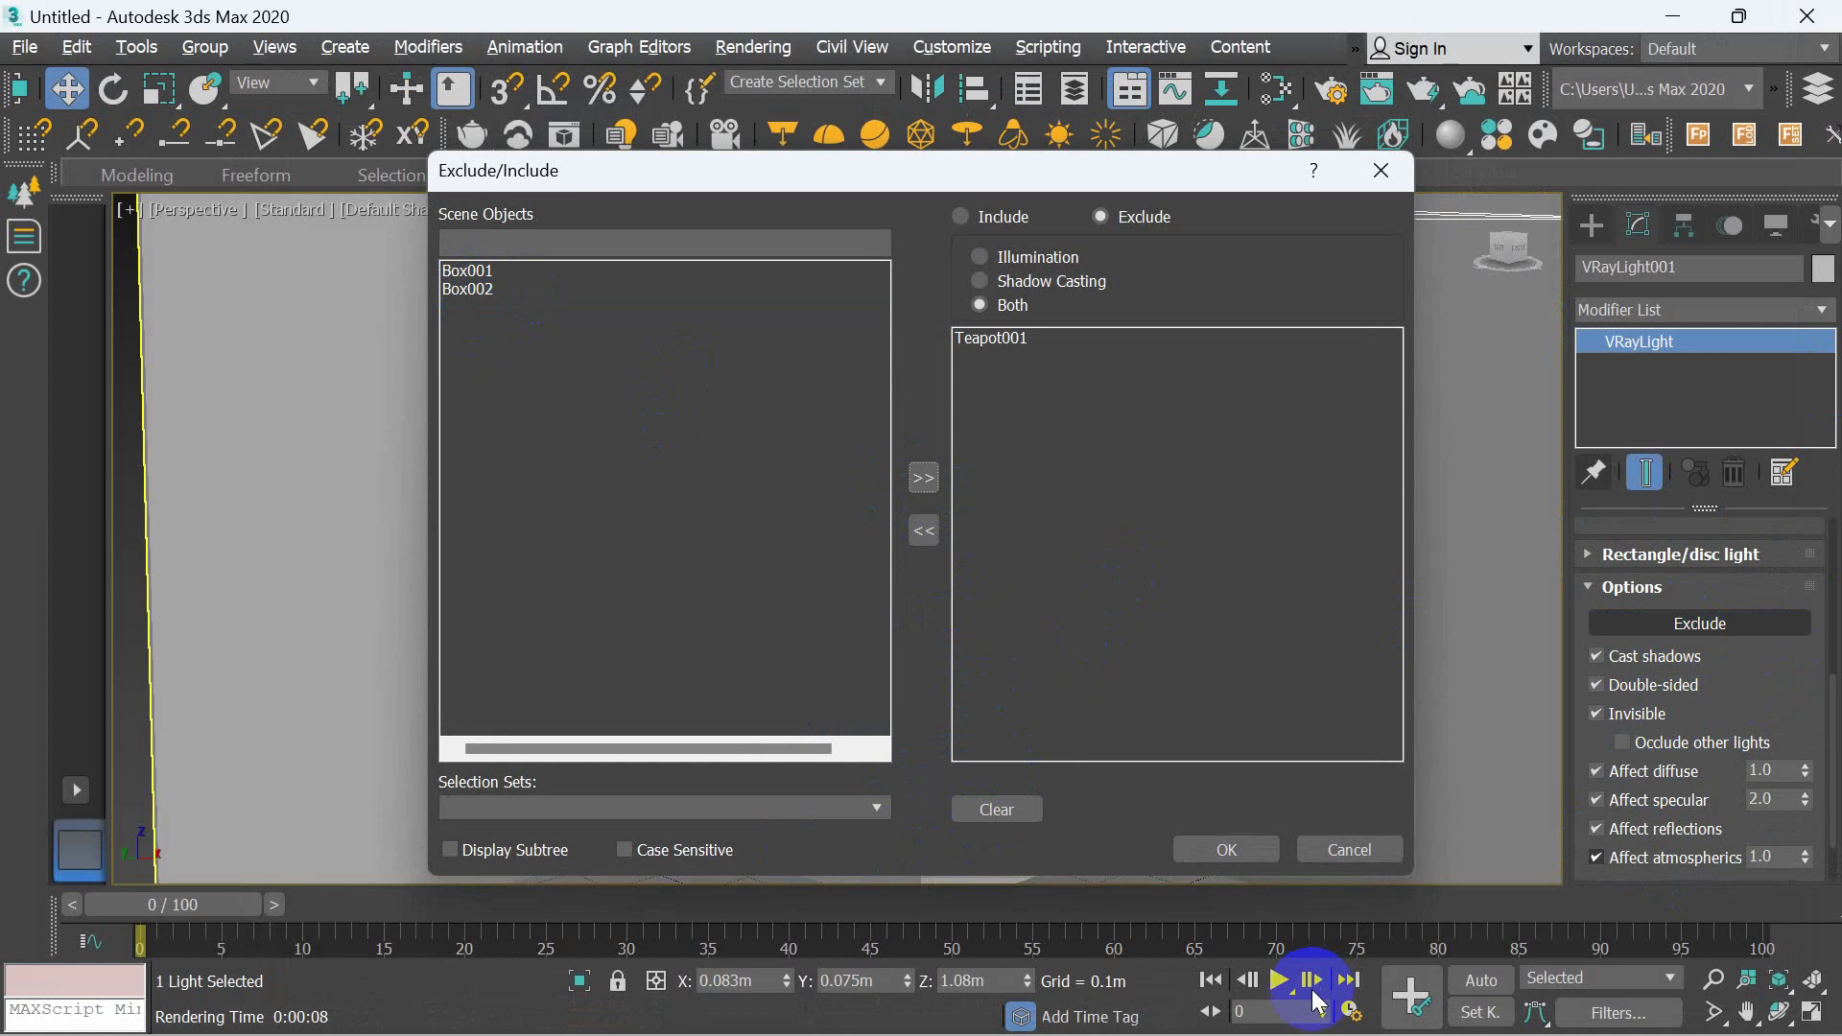
click(1261, 851)
drag(1835, 719, 1834, 740)
key(shift+q)
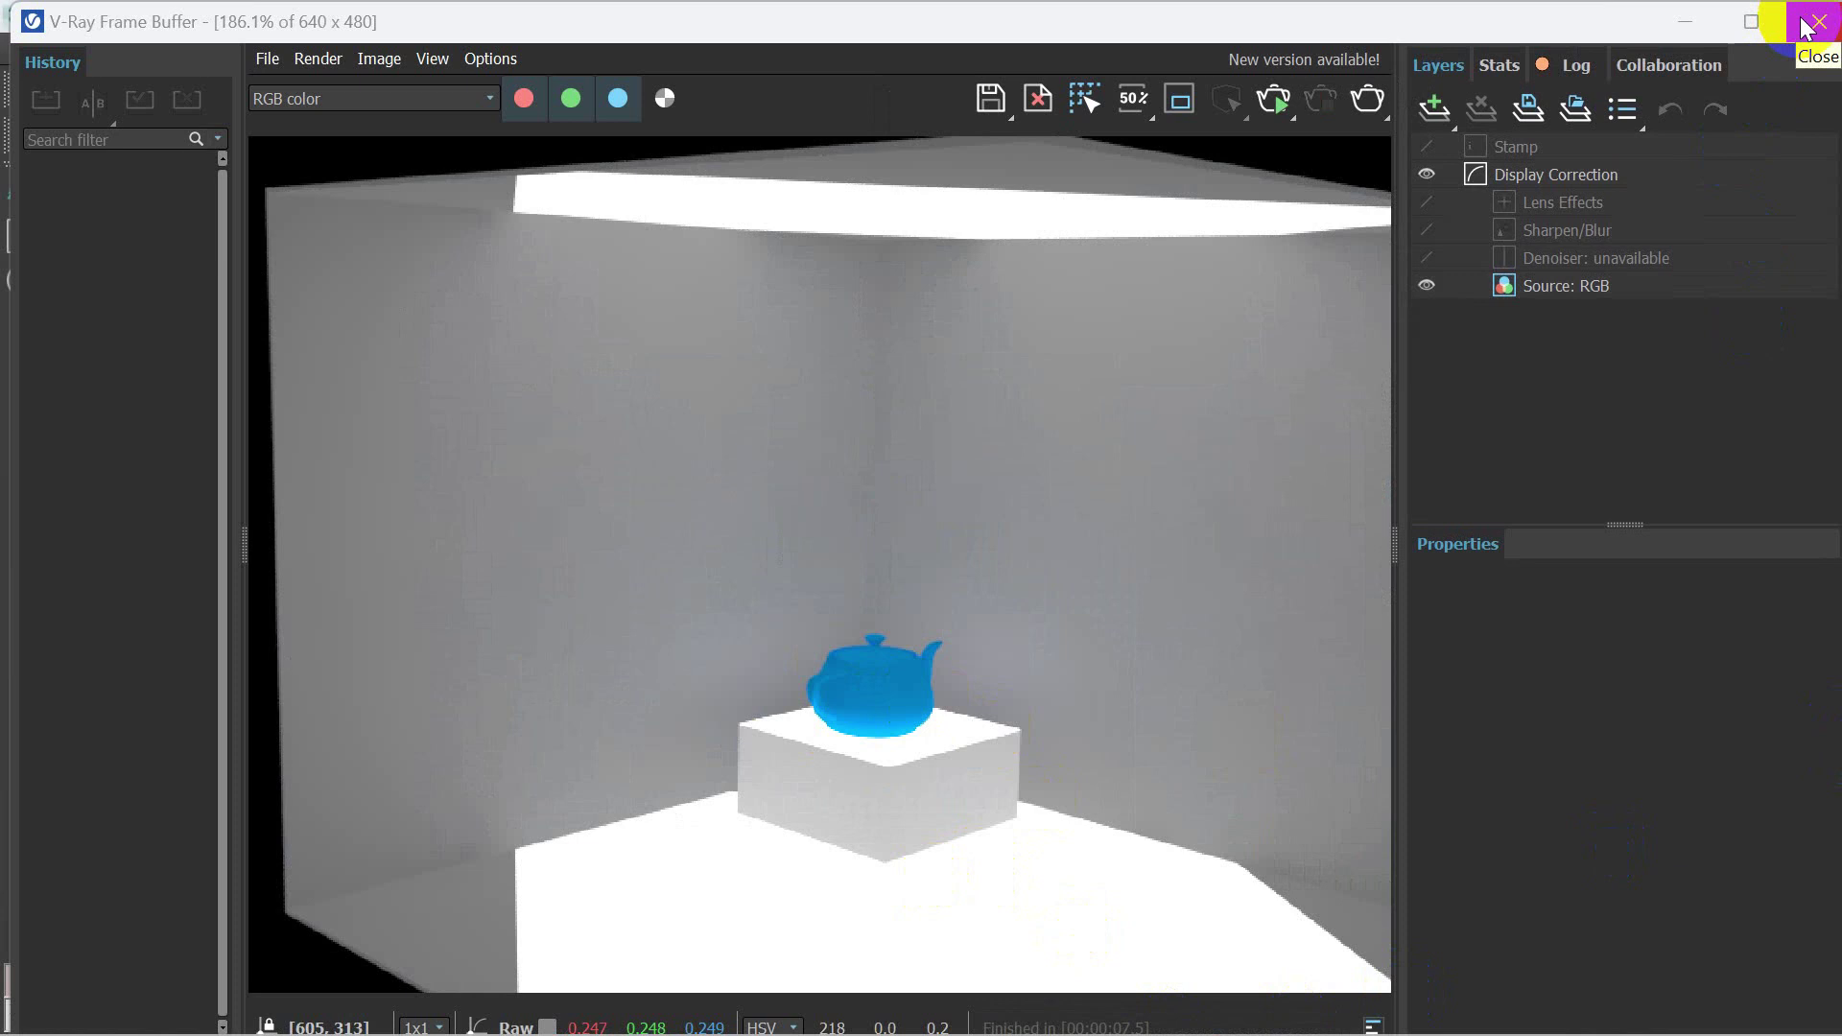
click(1803, 27)
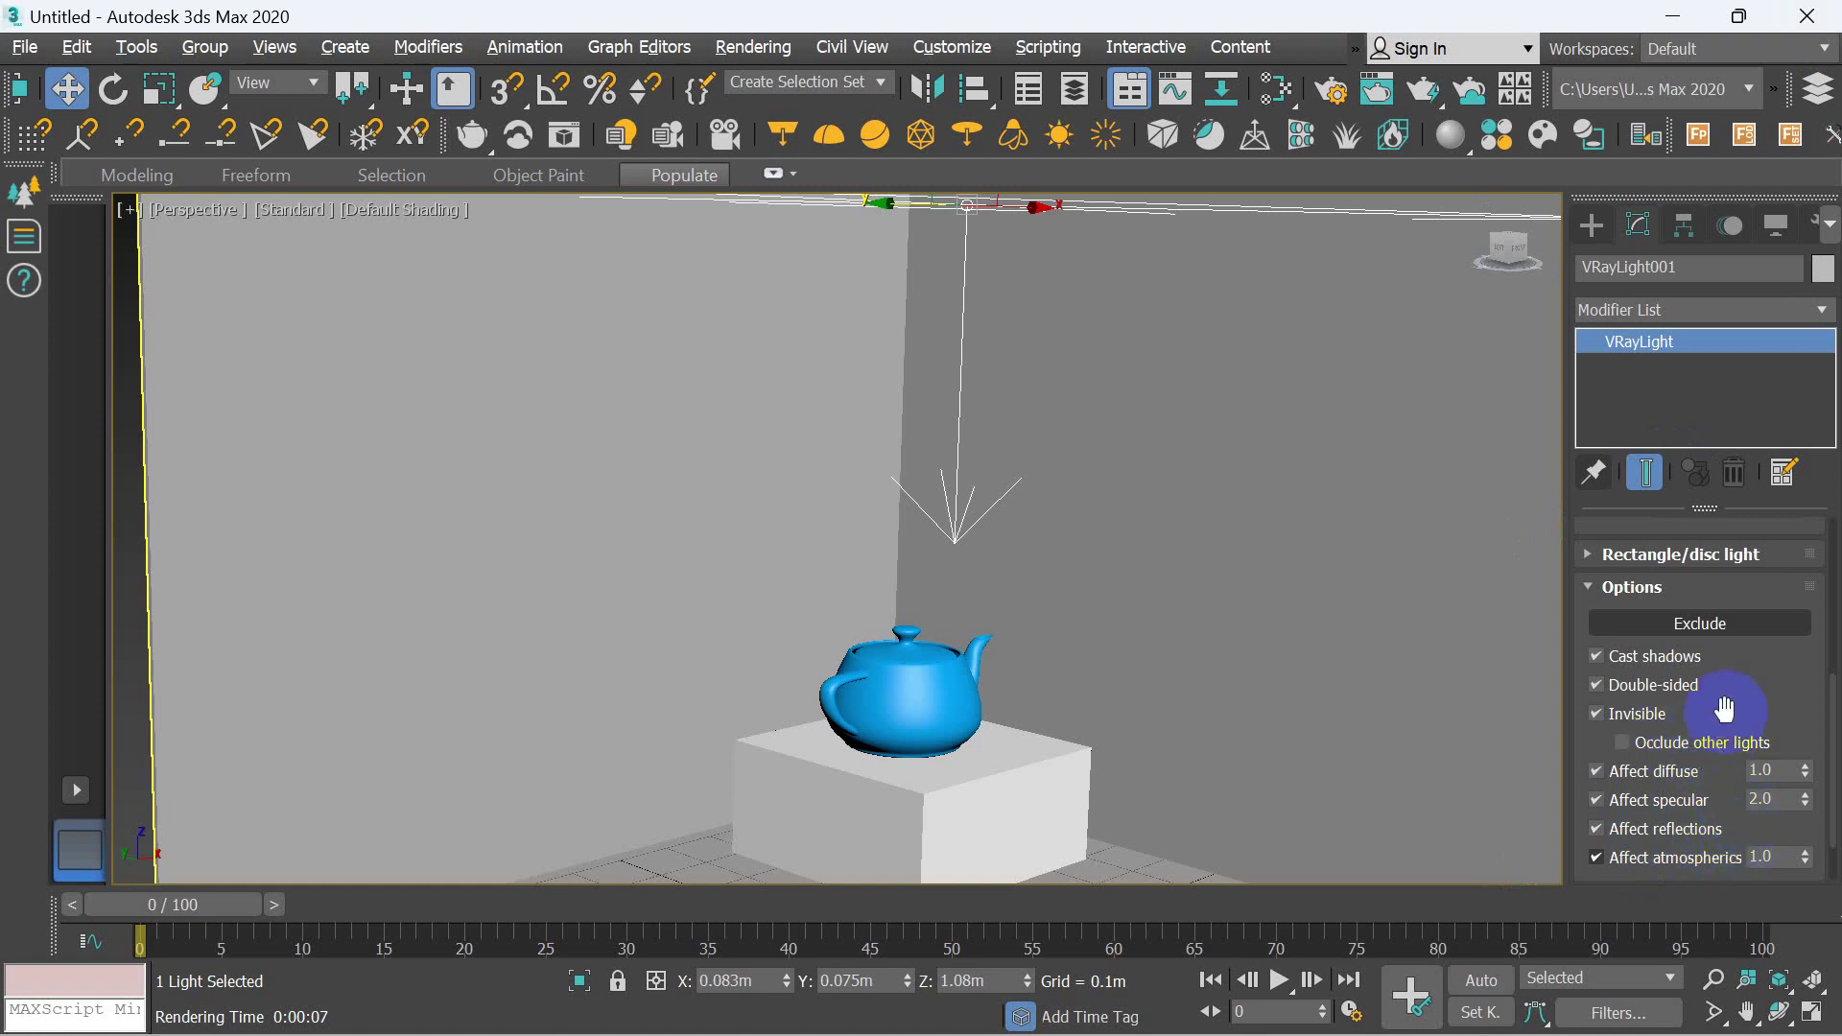
- Move Teapot001 back out of the exclude list and render again
click(1742, 626)
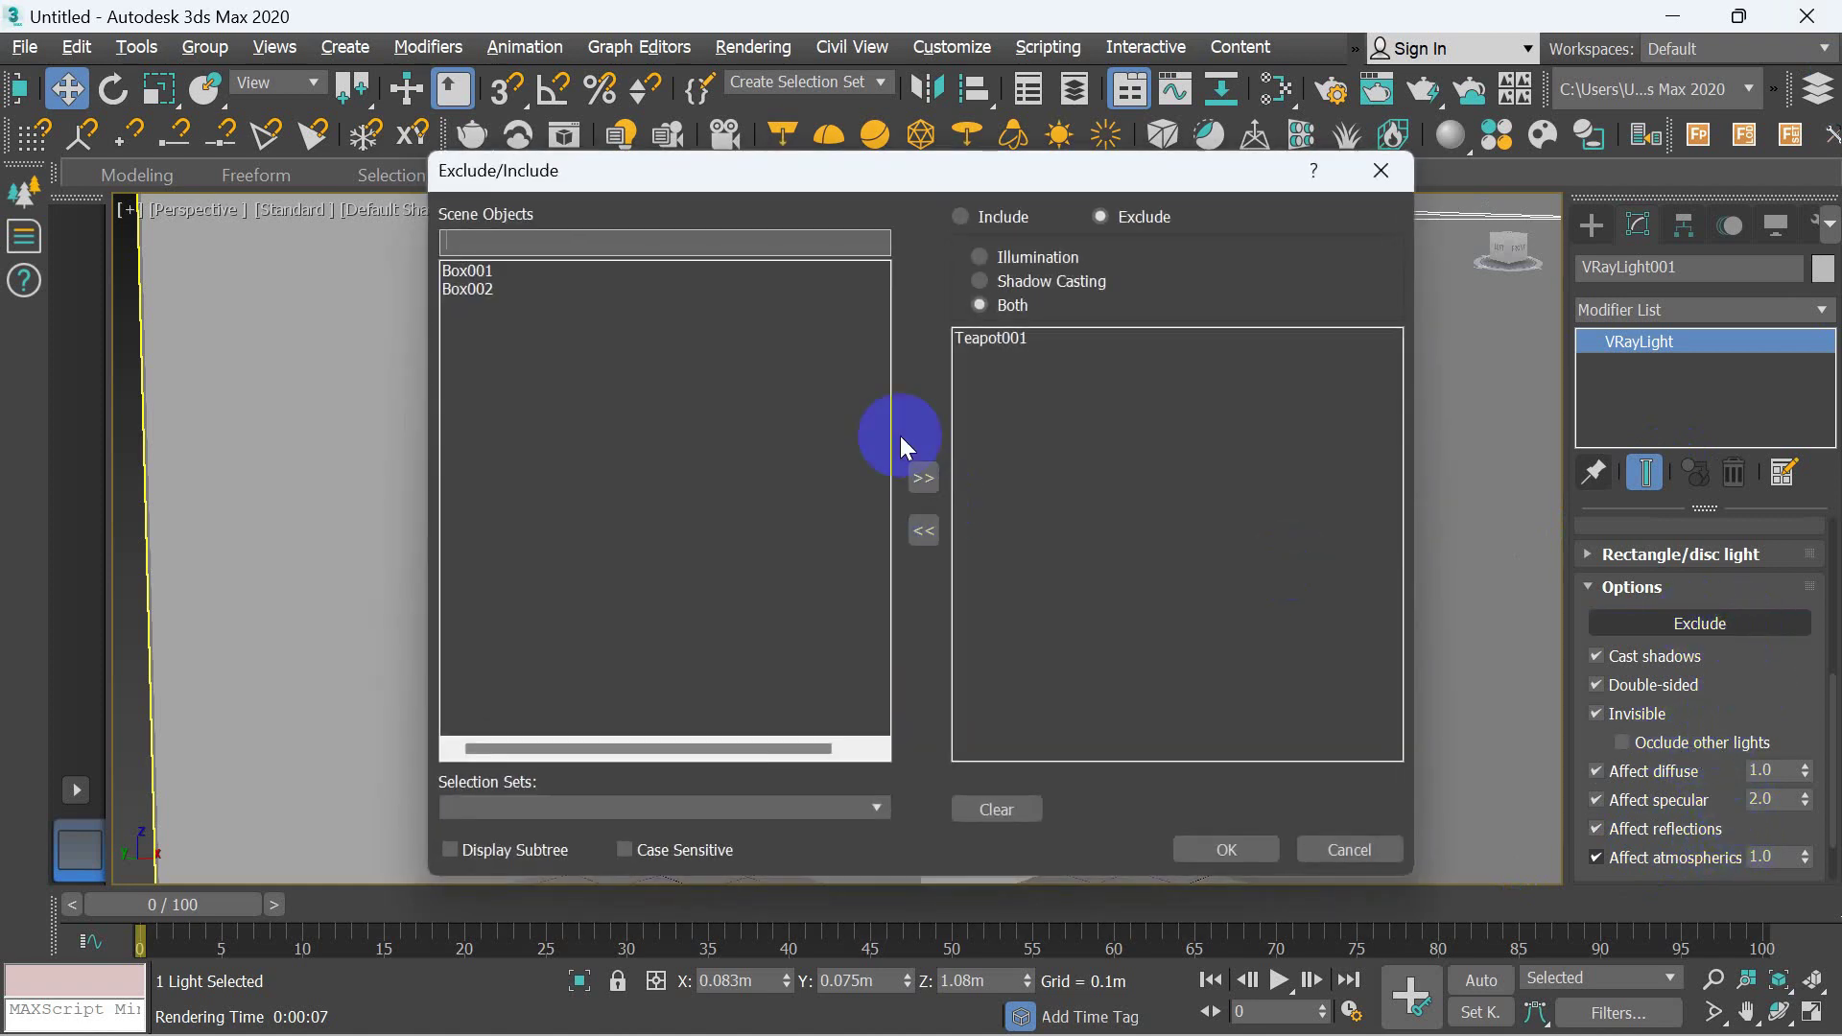
click(1005, 341)
click(924, 531)
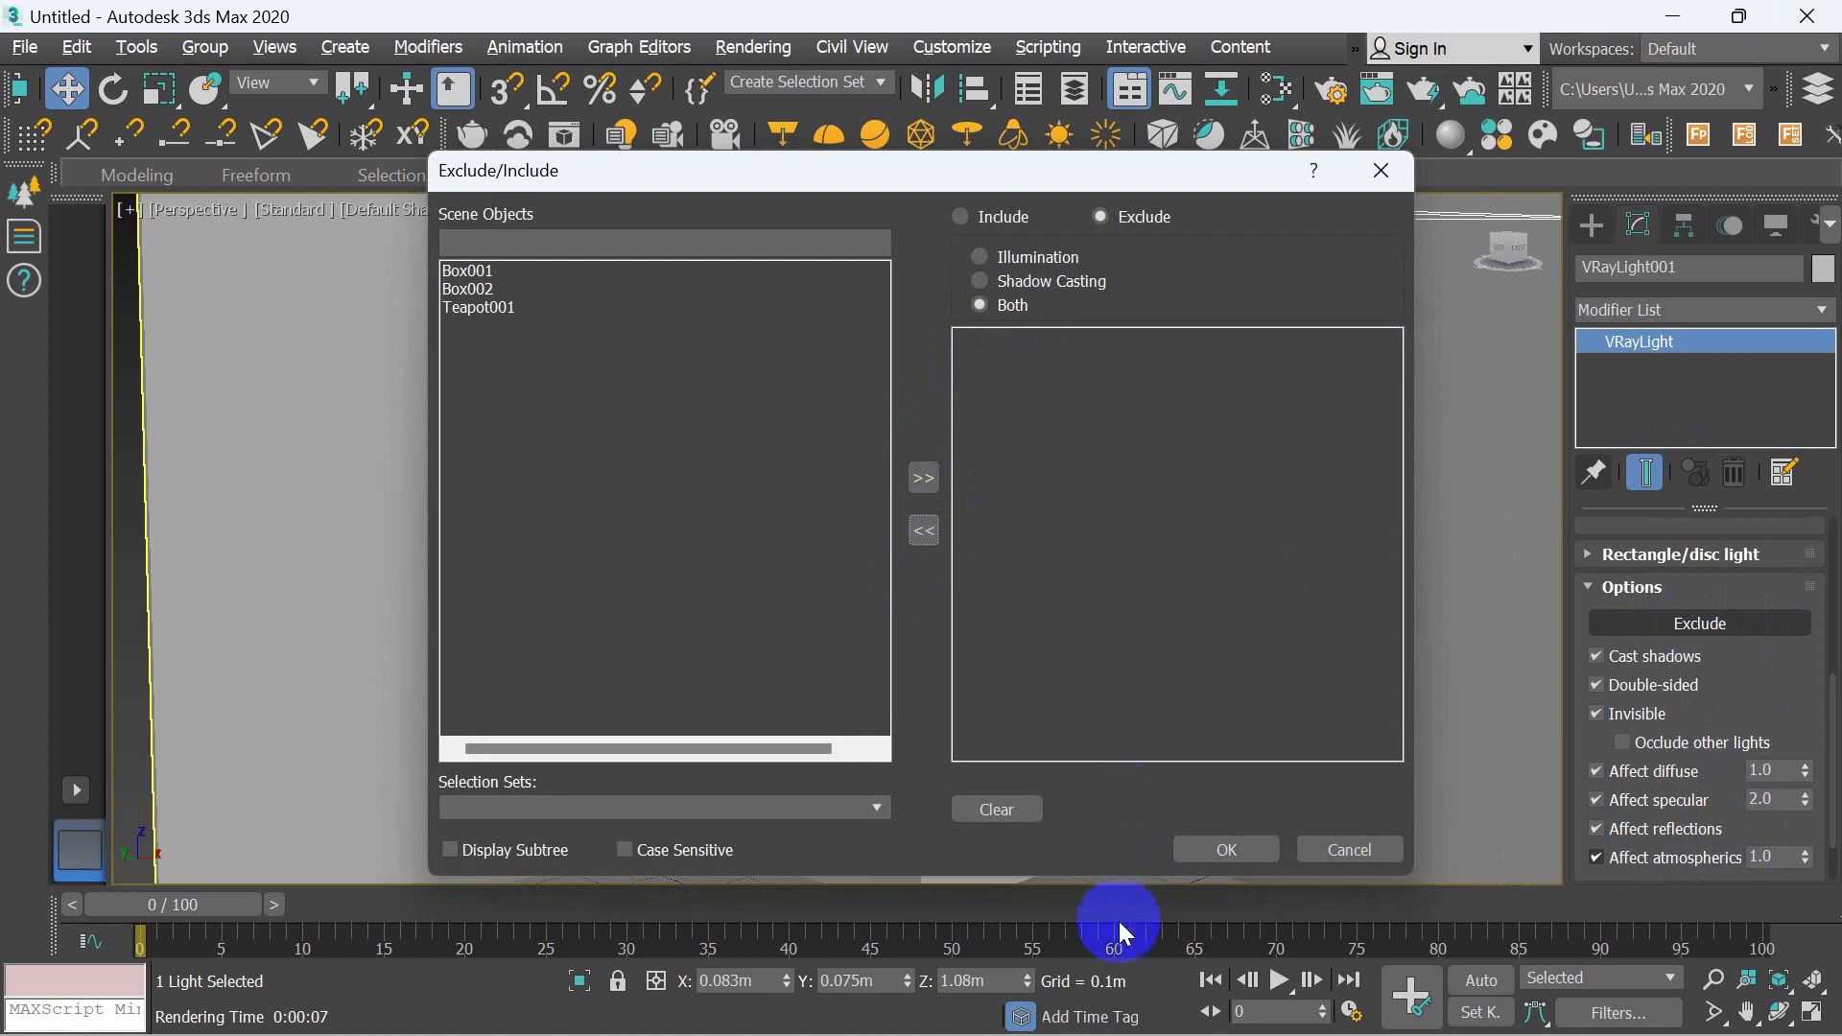
click(1224, 850)
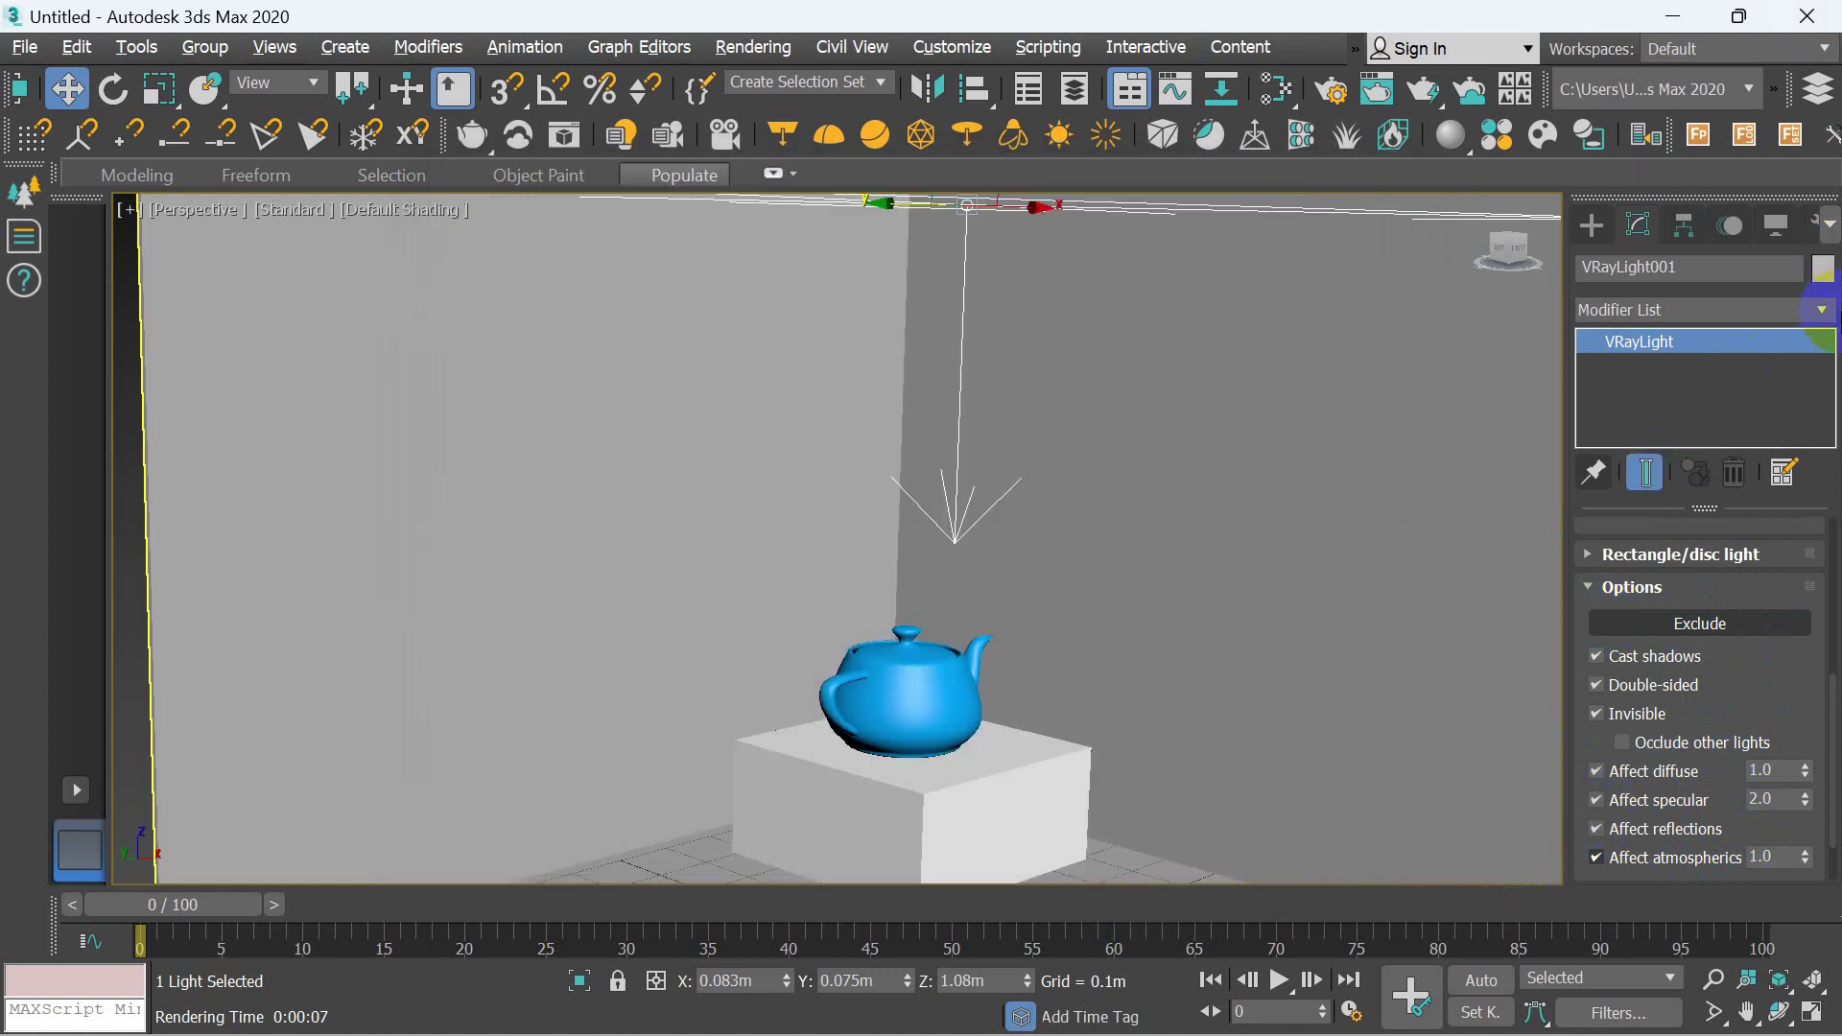
key(shift+q)
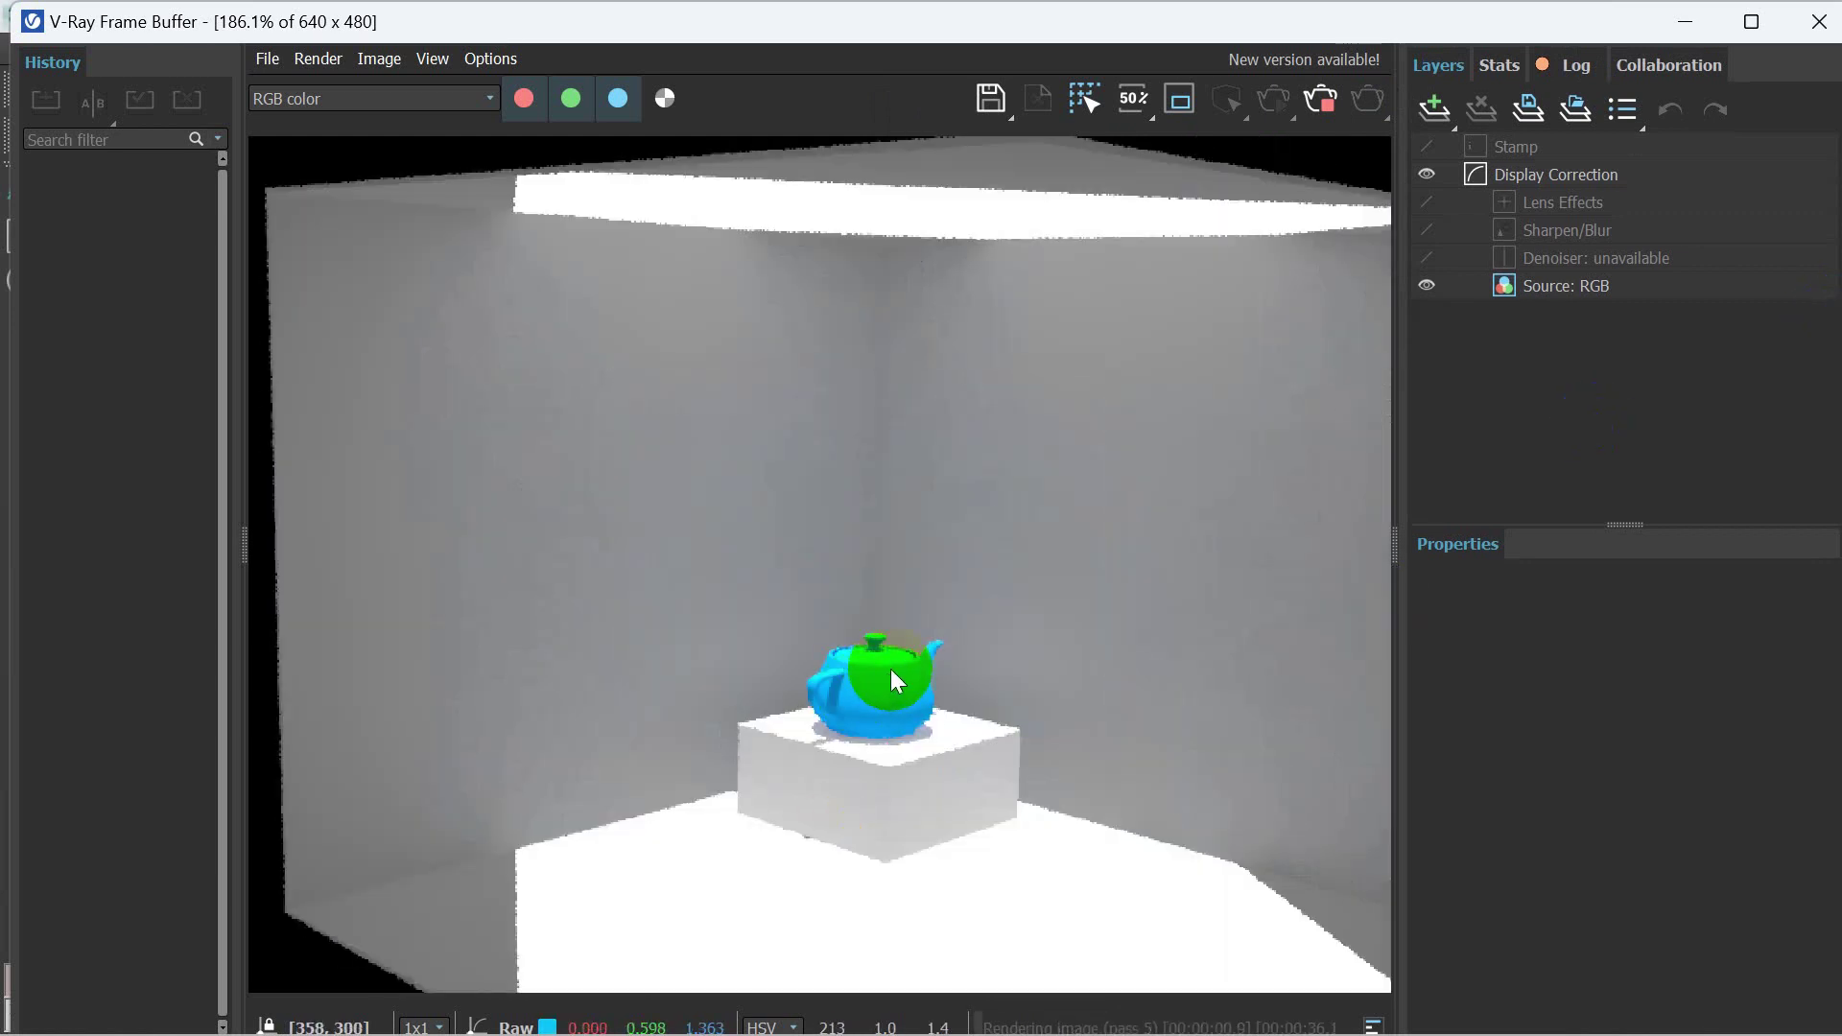
- Close the V-Ray Frame Buffer and cancel the running render
click(1823, 25)
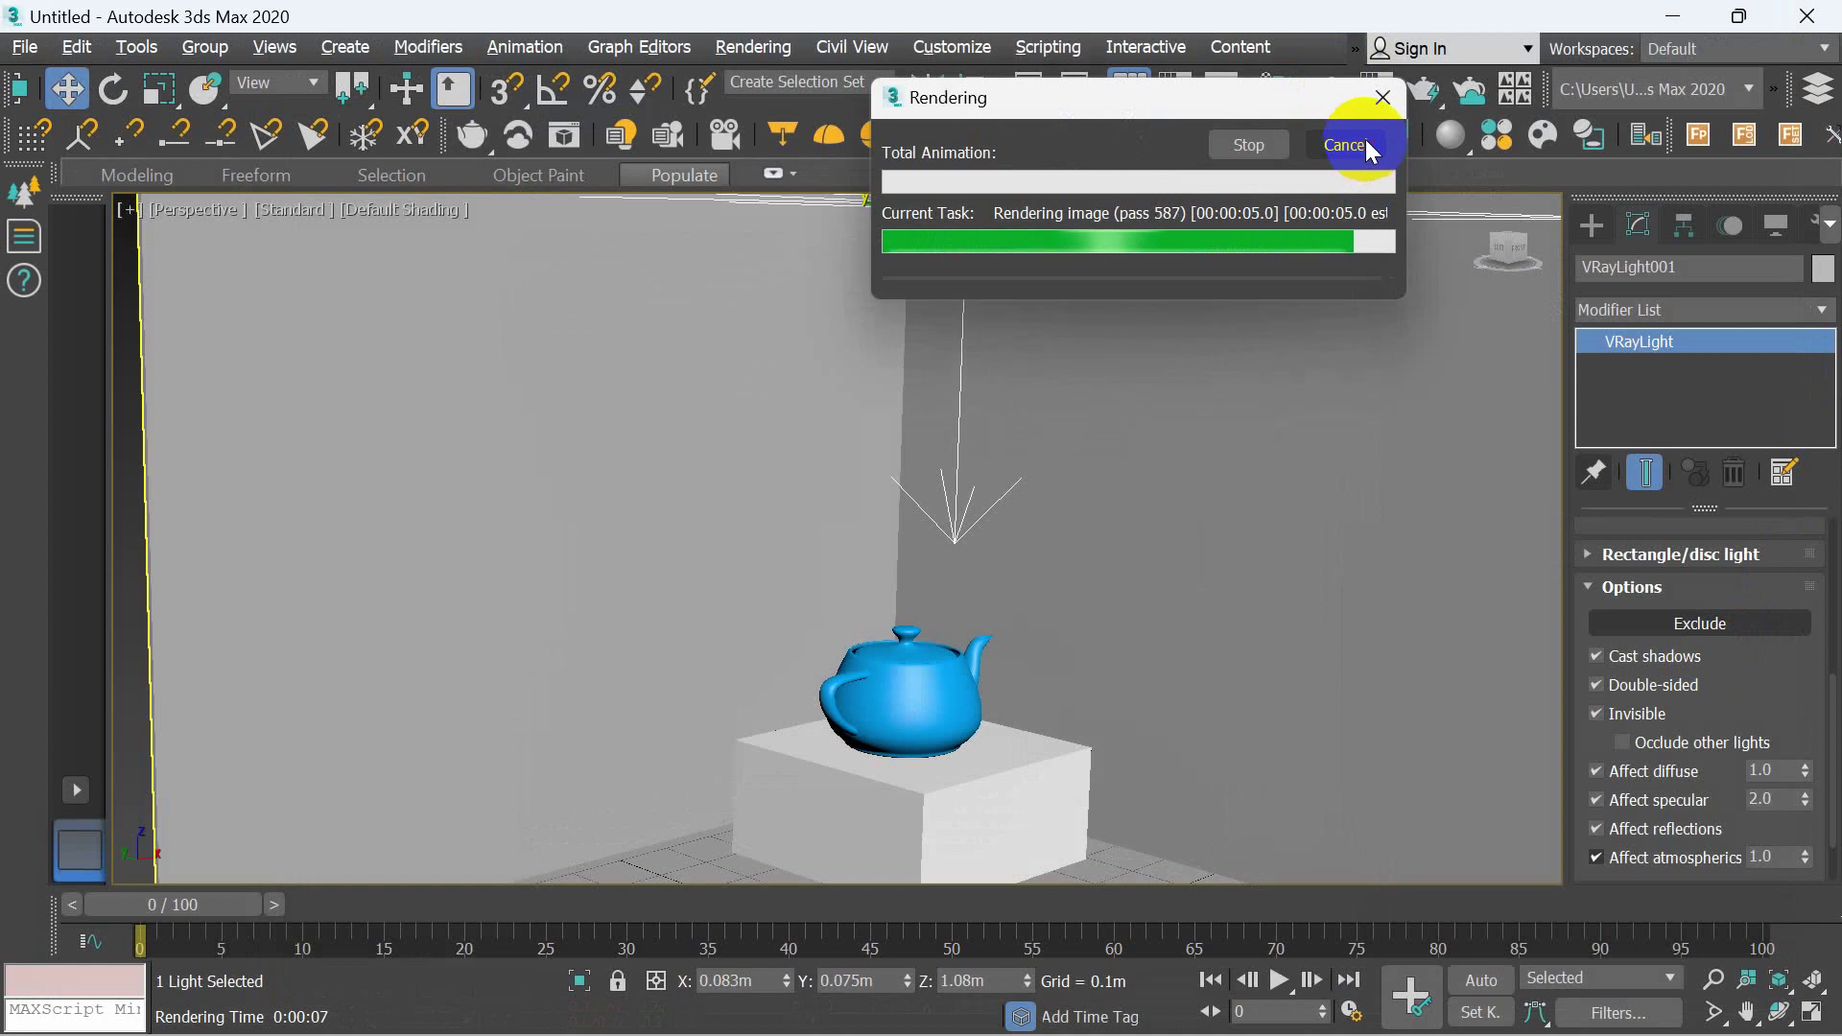
click(1367, 146)
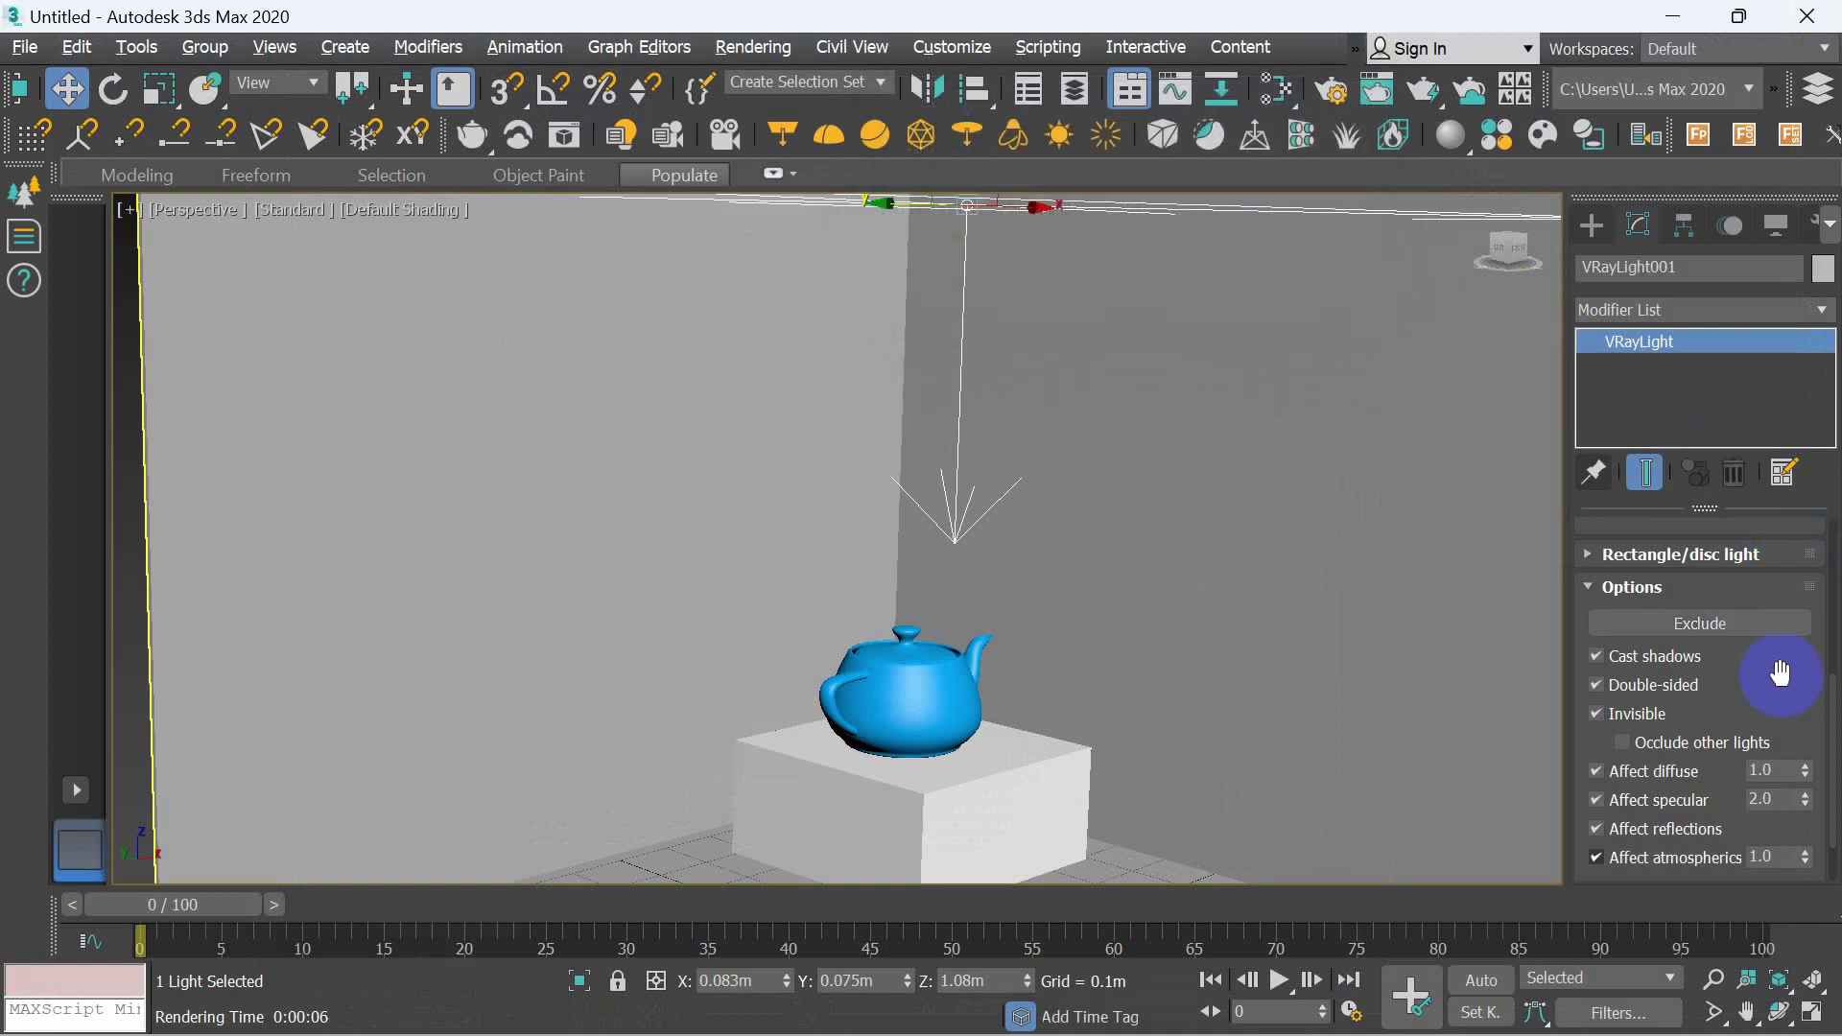
drag(1776, 670, 1786, 857)
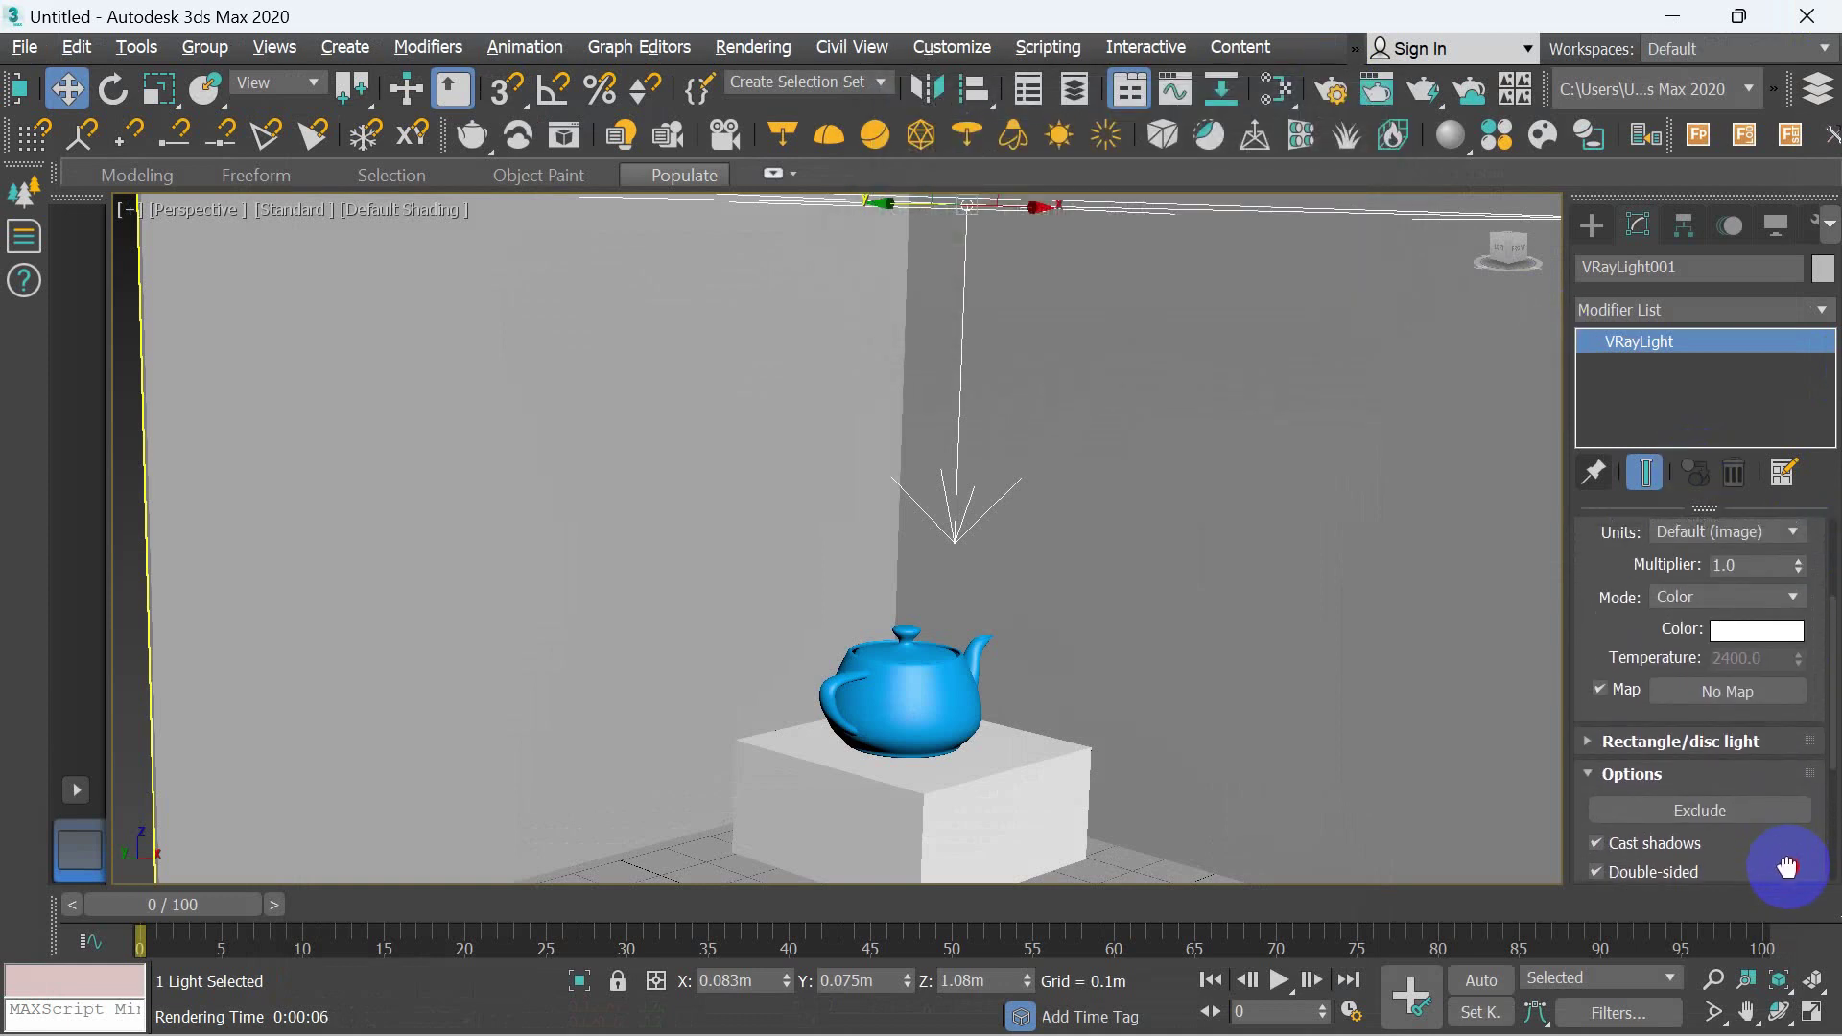
scroll(1727, 815, up, 1)
drag(1645, 563, 1626, 797)
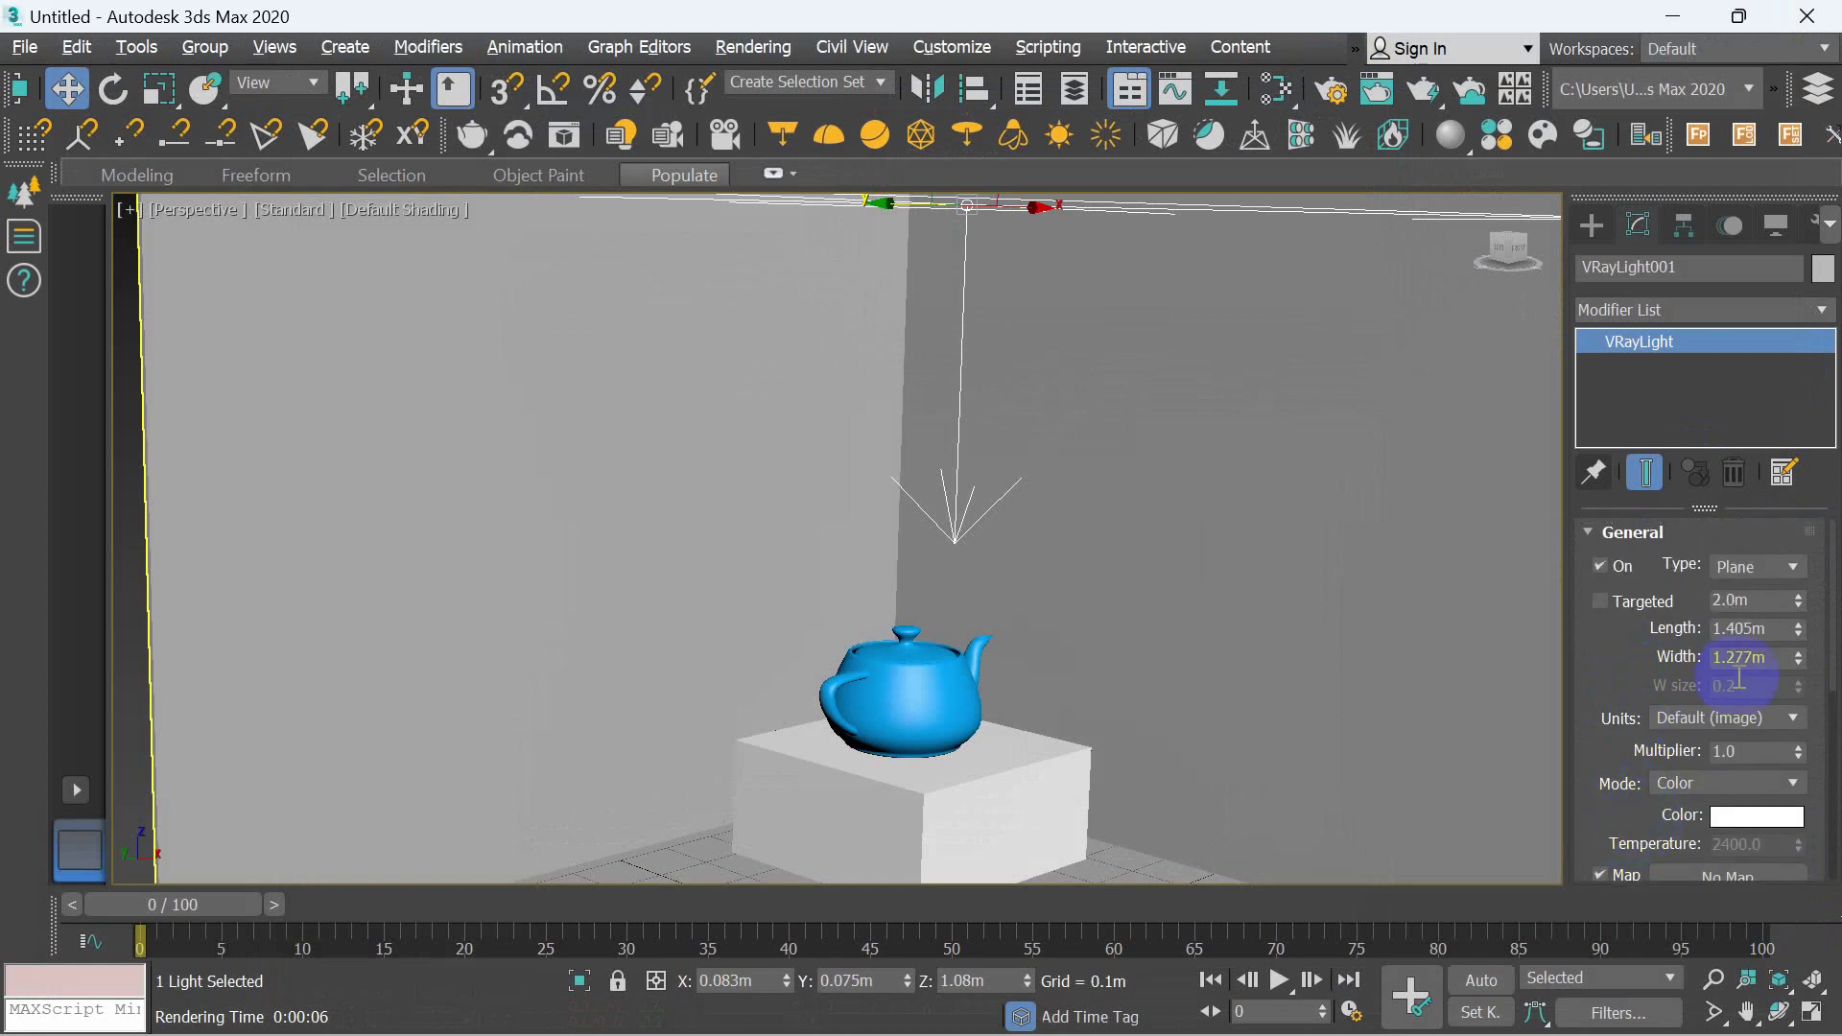
- Choose VRayAmbientLight from the VRay light types, after briefly trying IES and Sun
click(1591, 226)
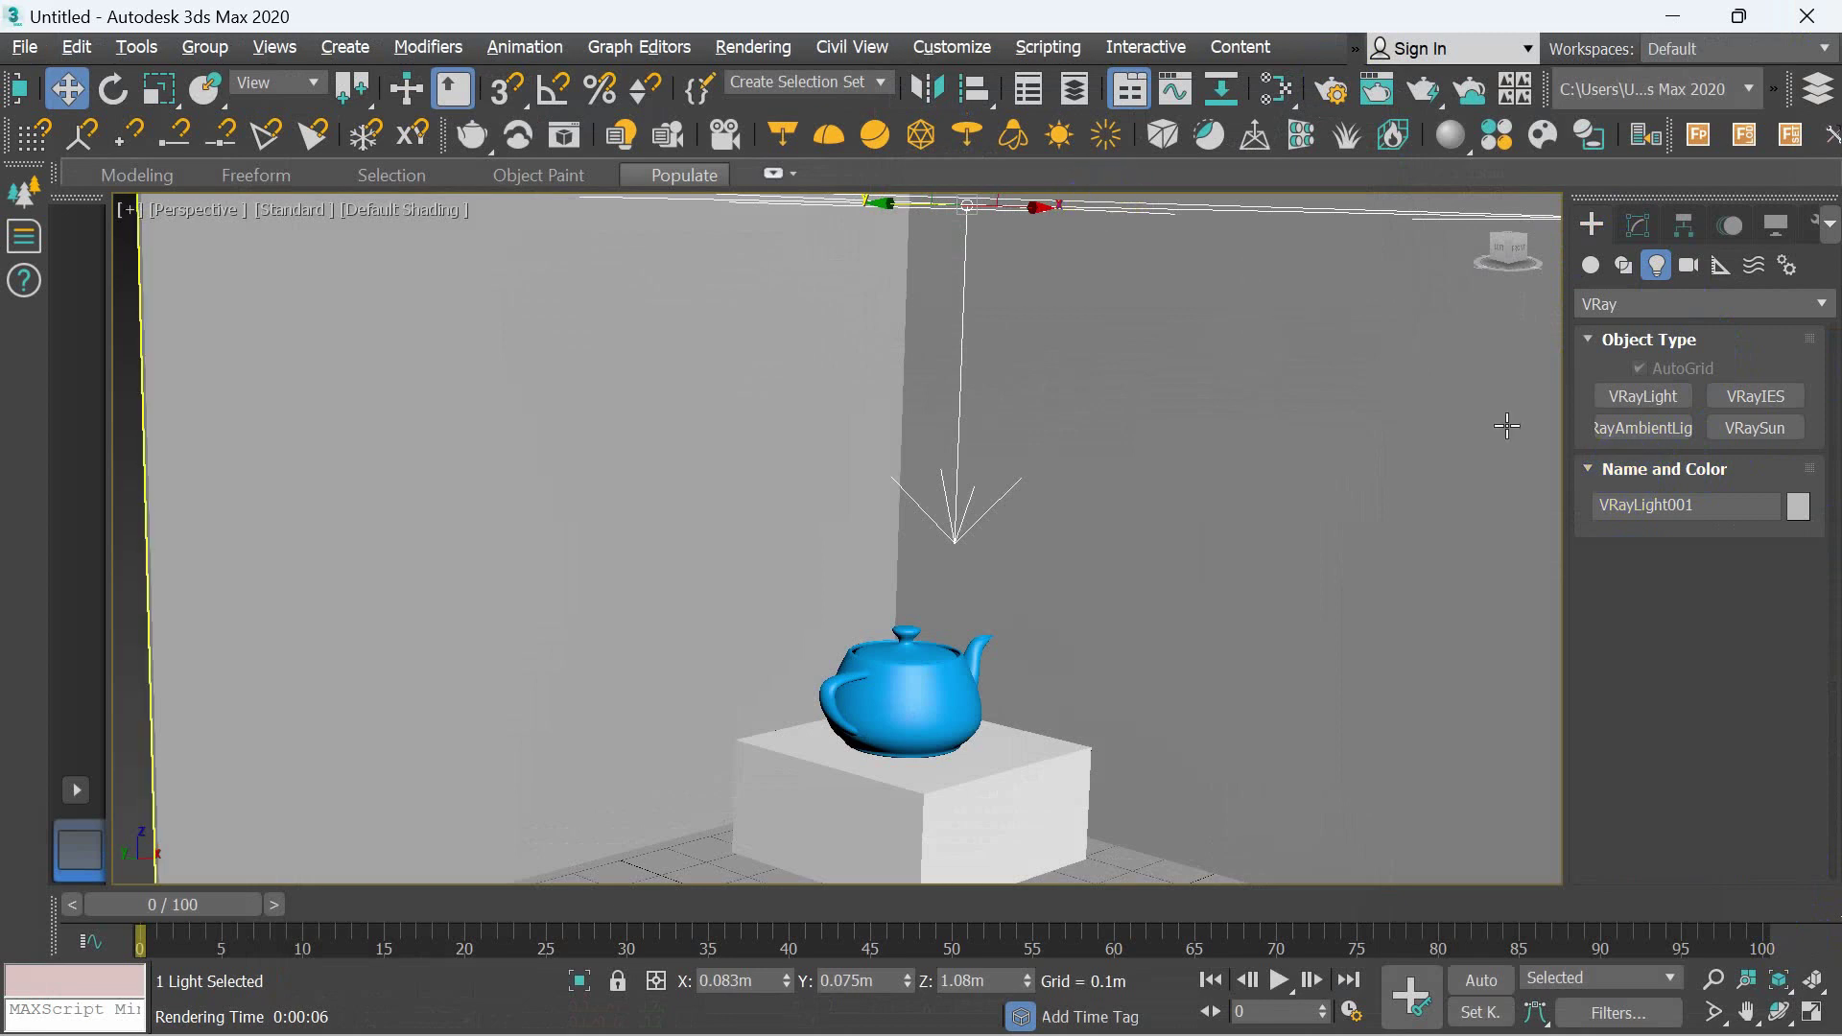
click(1664, 433)
click(1770, 403)
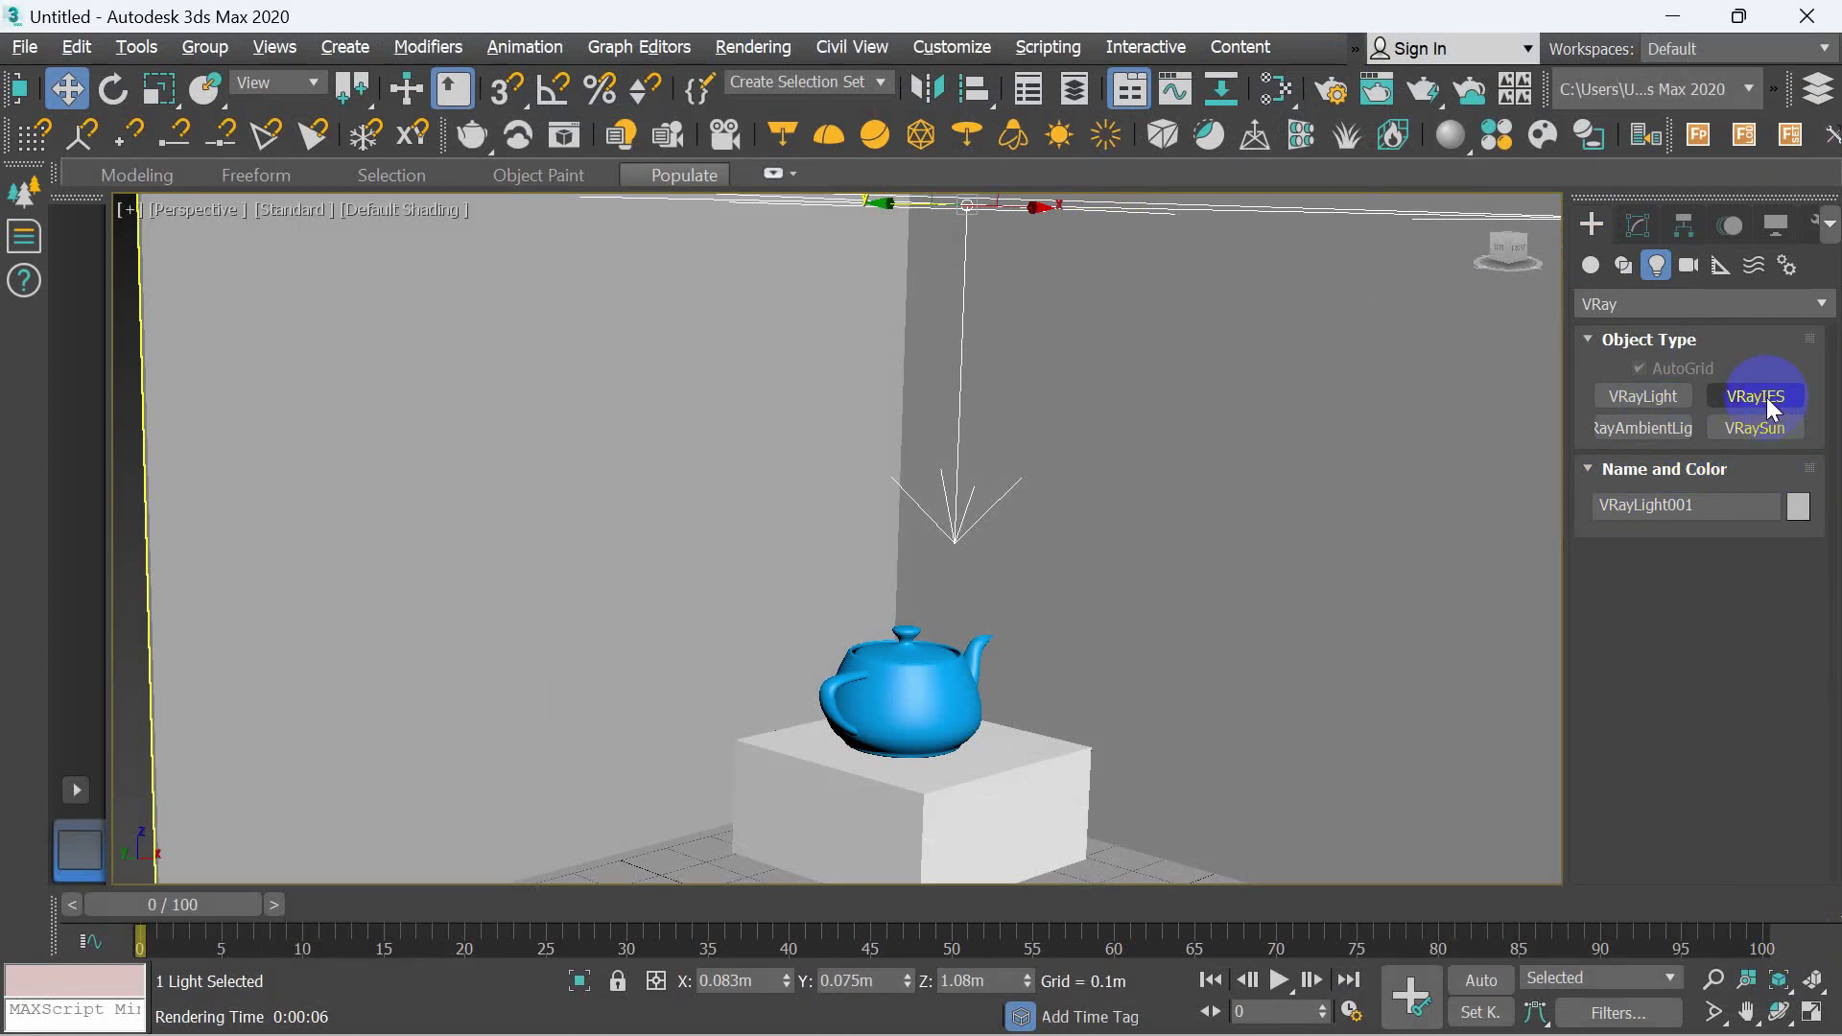
click(1637, 434)
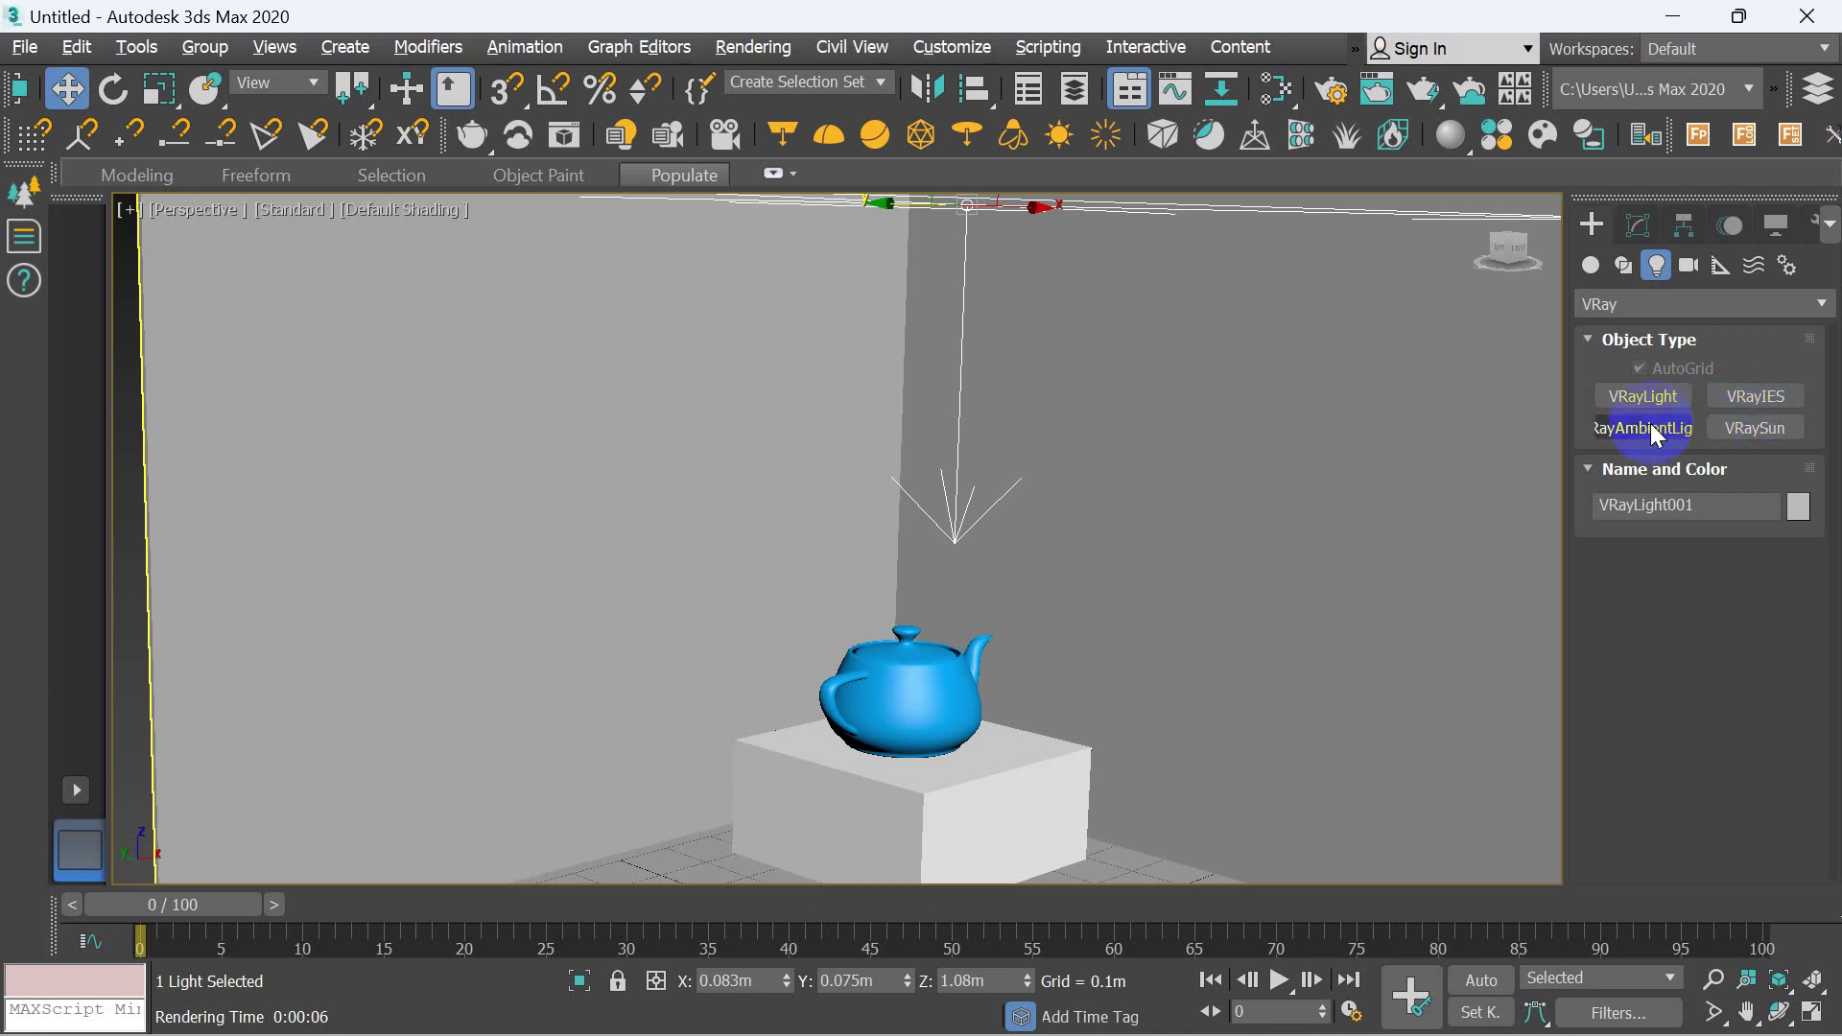
click(1746, 441)
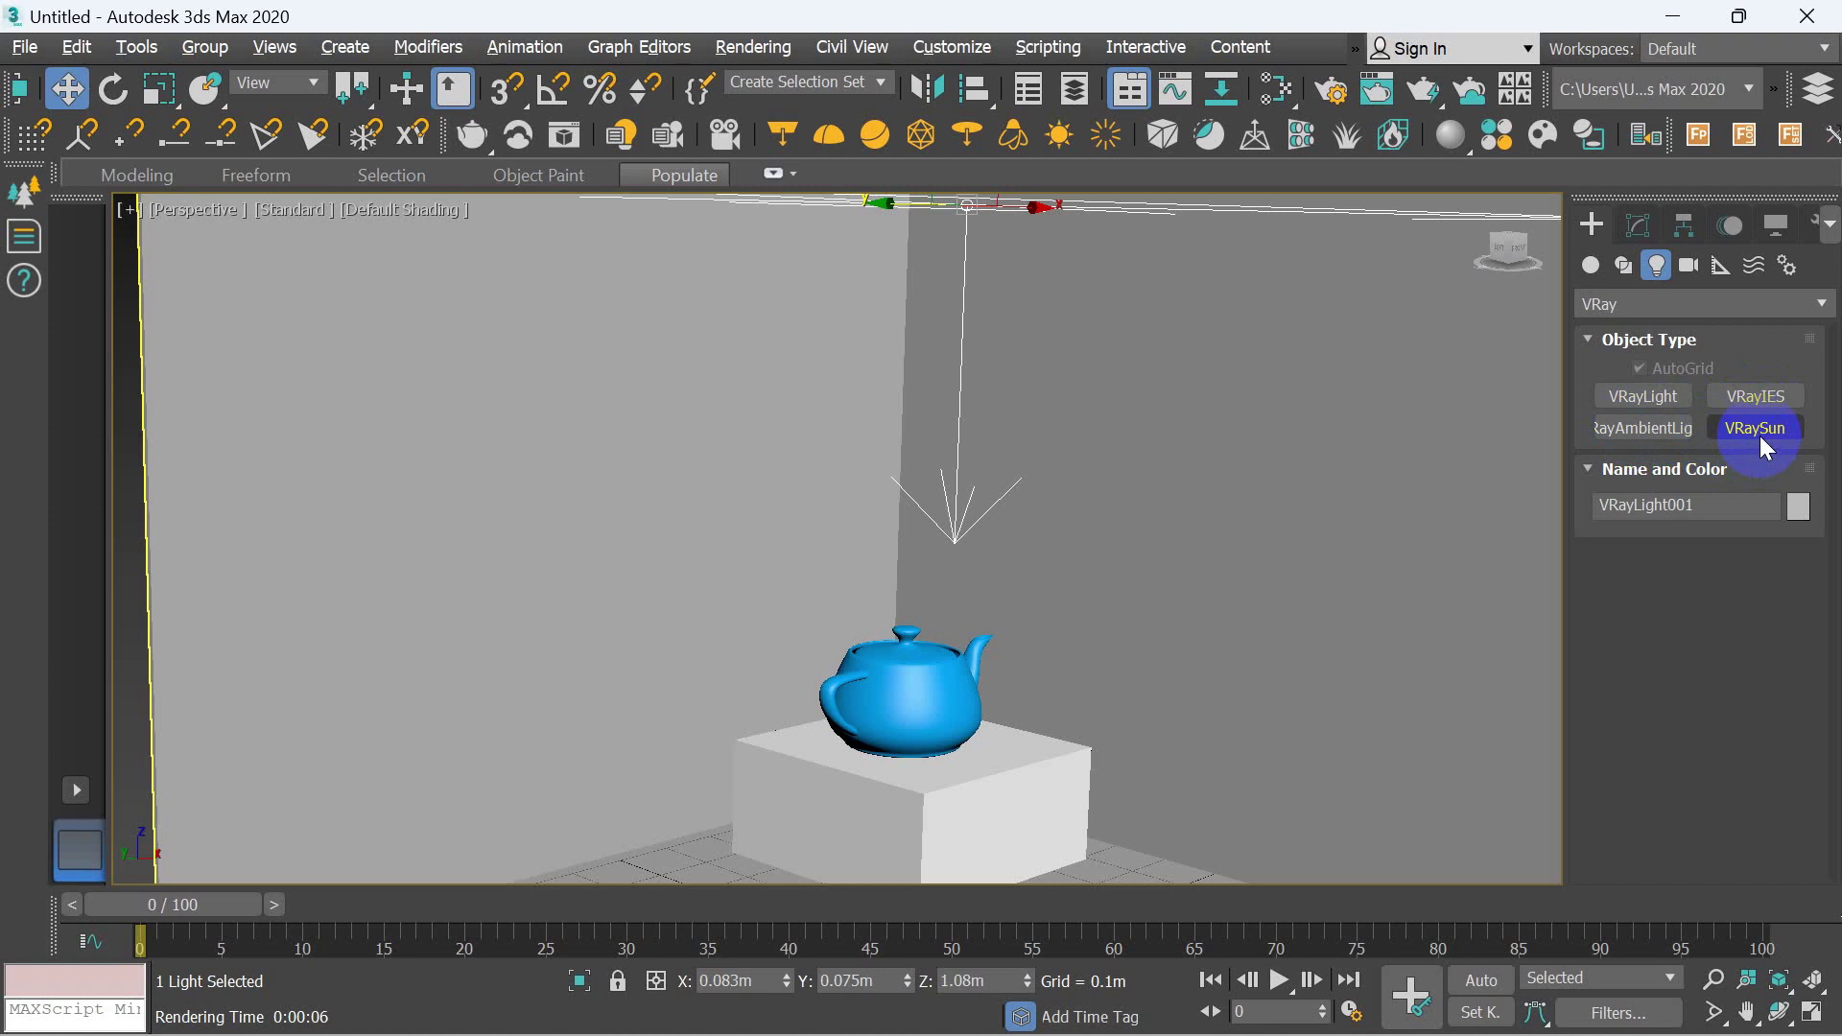
click(1660, 434)
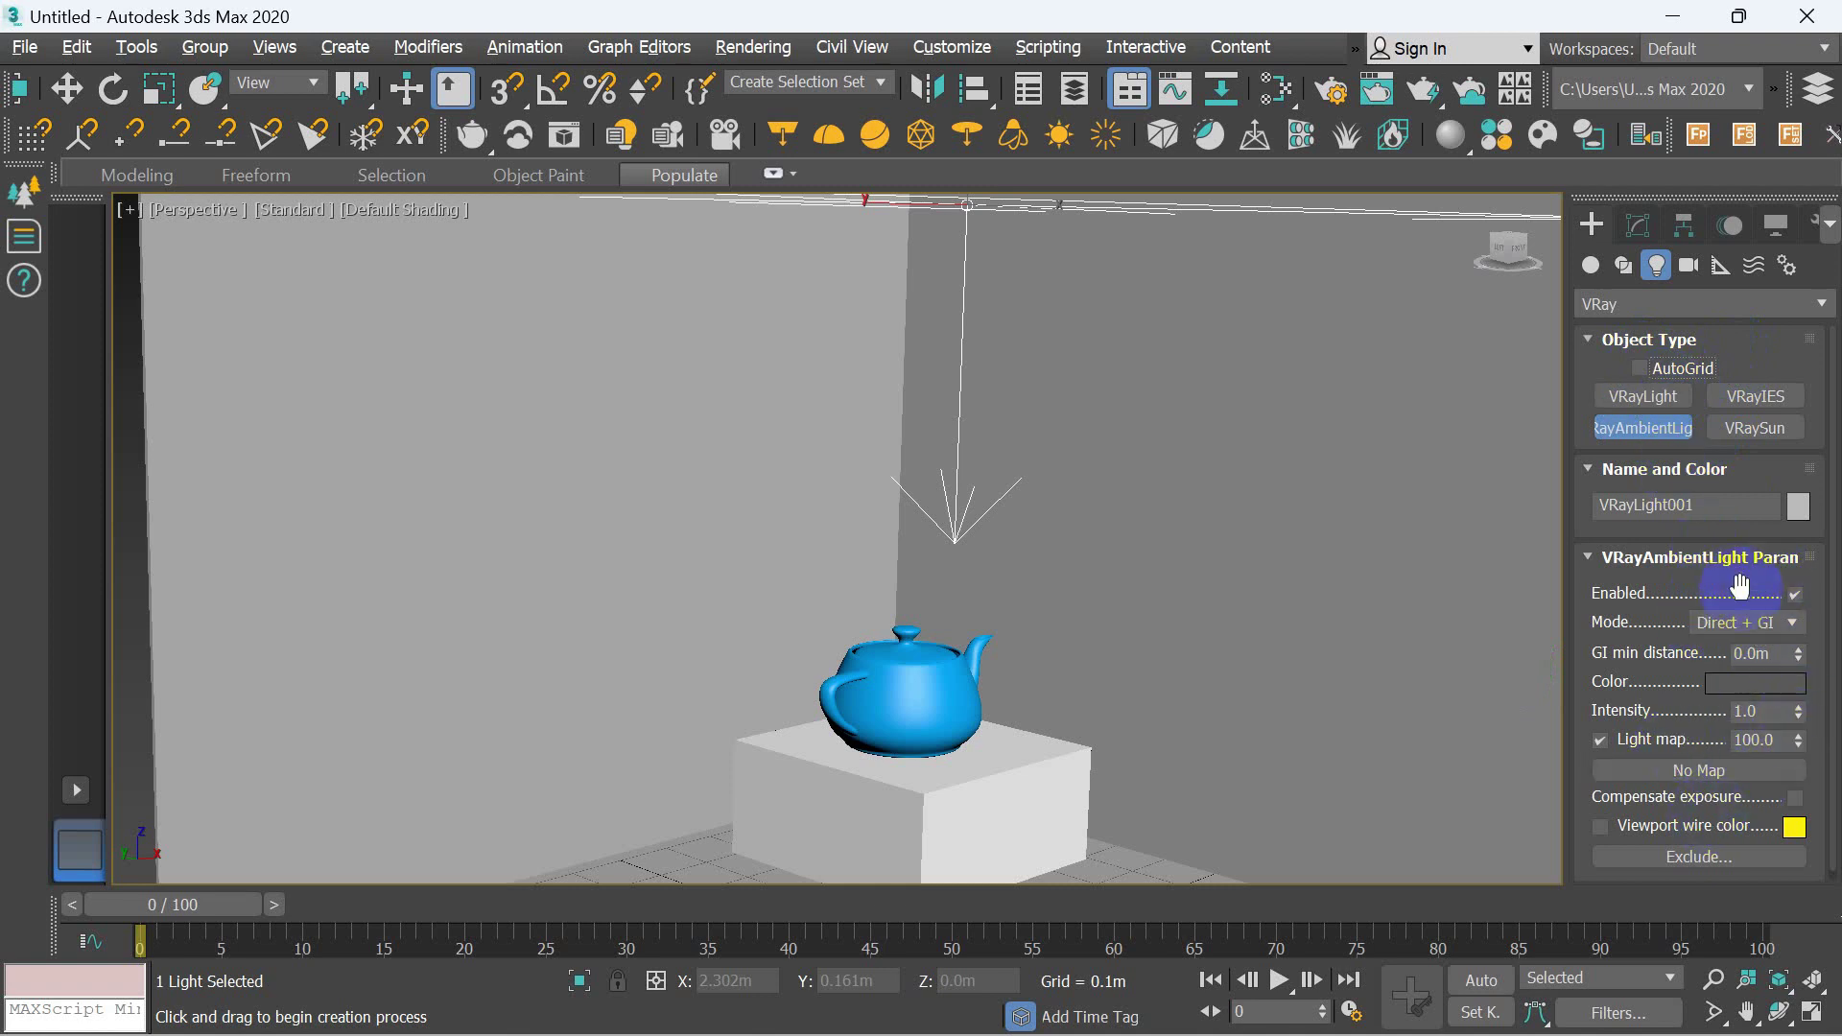
scroll(1702, 539, down, 1)
scroll(1702, 475, up, 1)
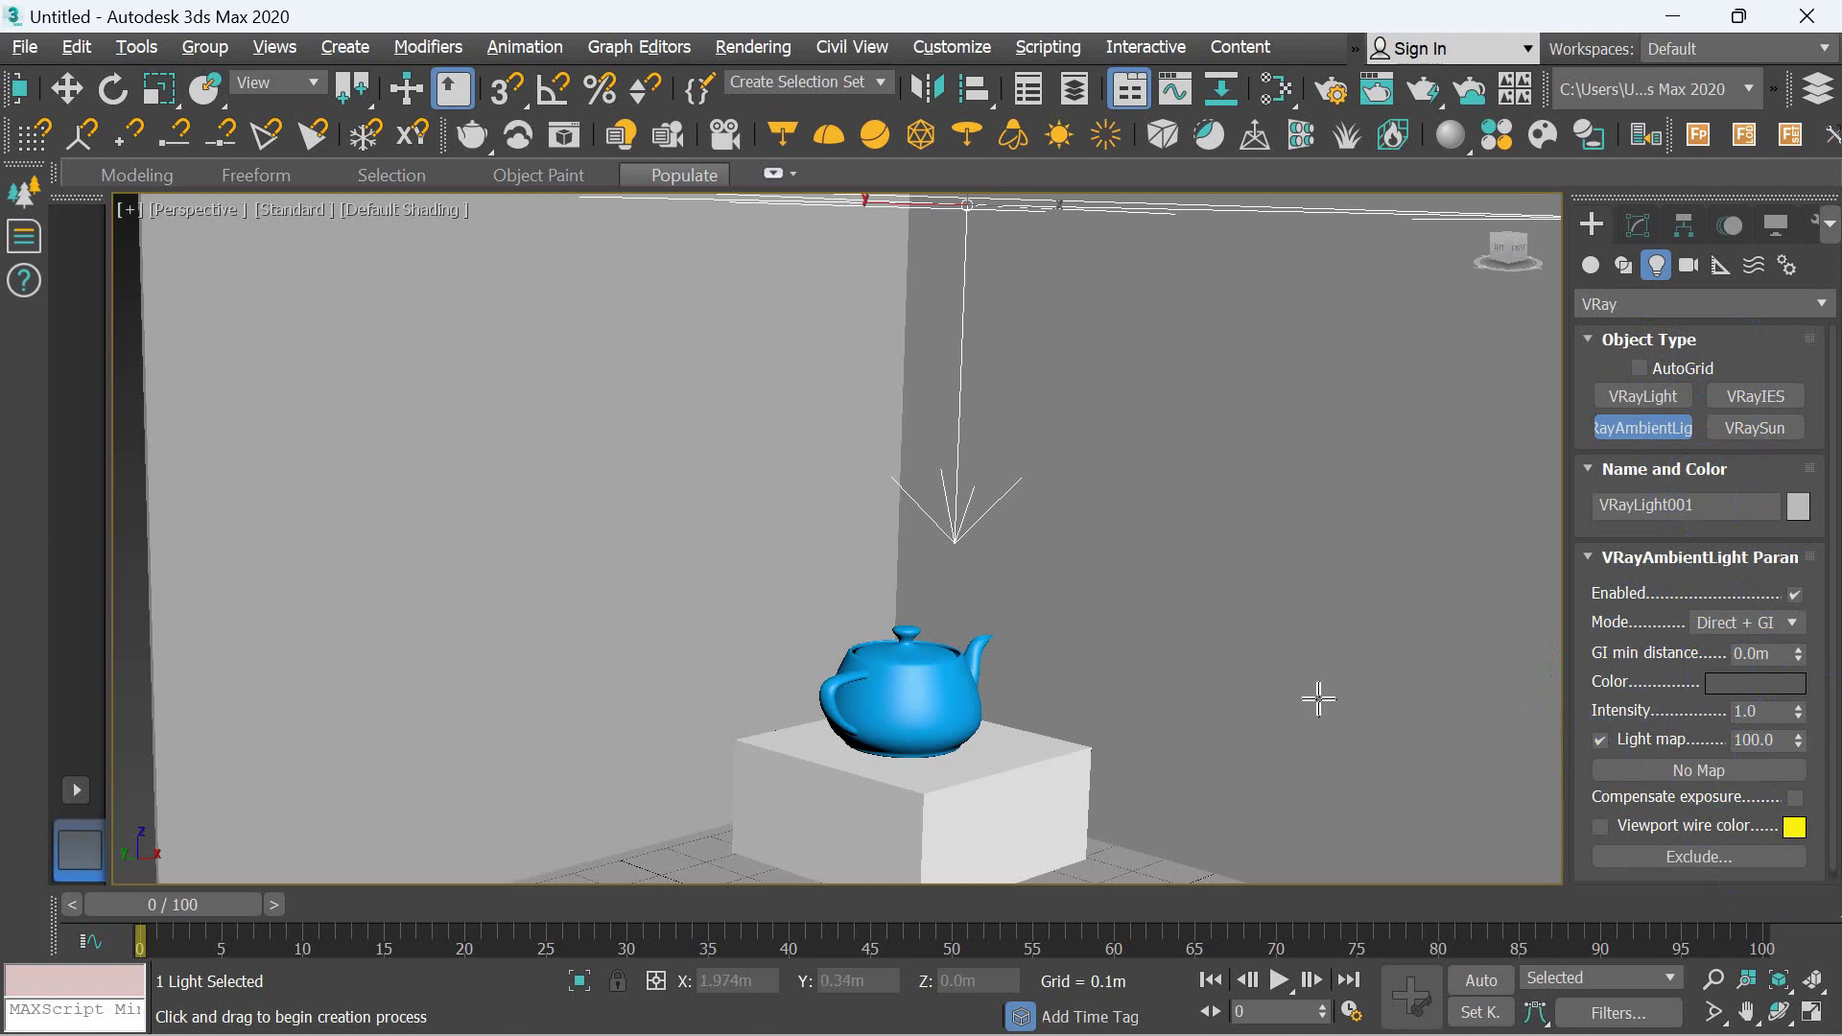
- Place VRayAmbientLight001 in the Top view, lift it about 0.98 m in Front, and open Modify
click(1811, 1012)
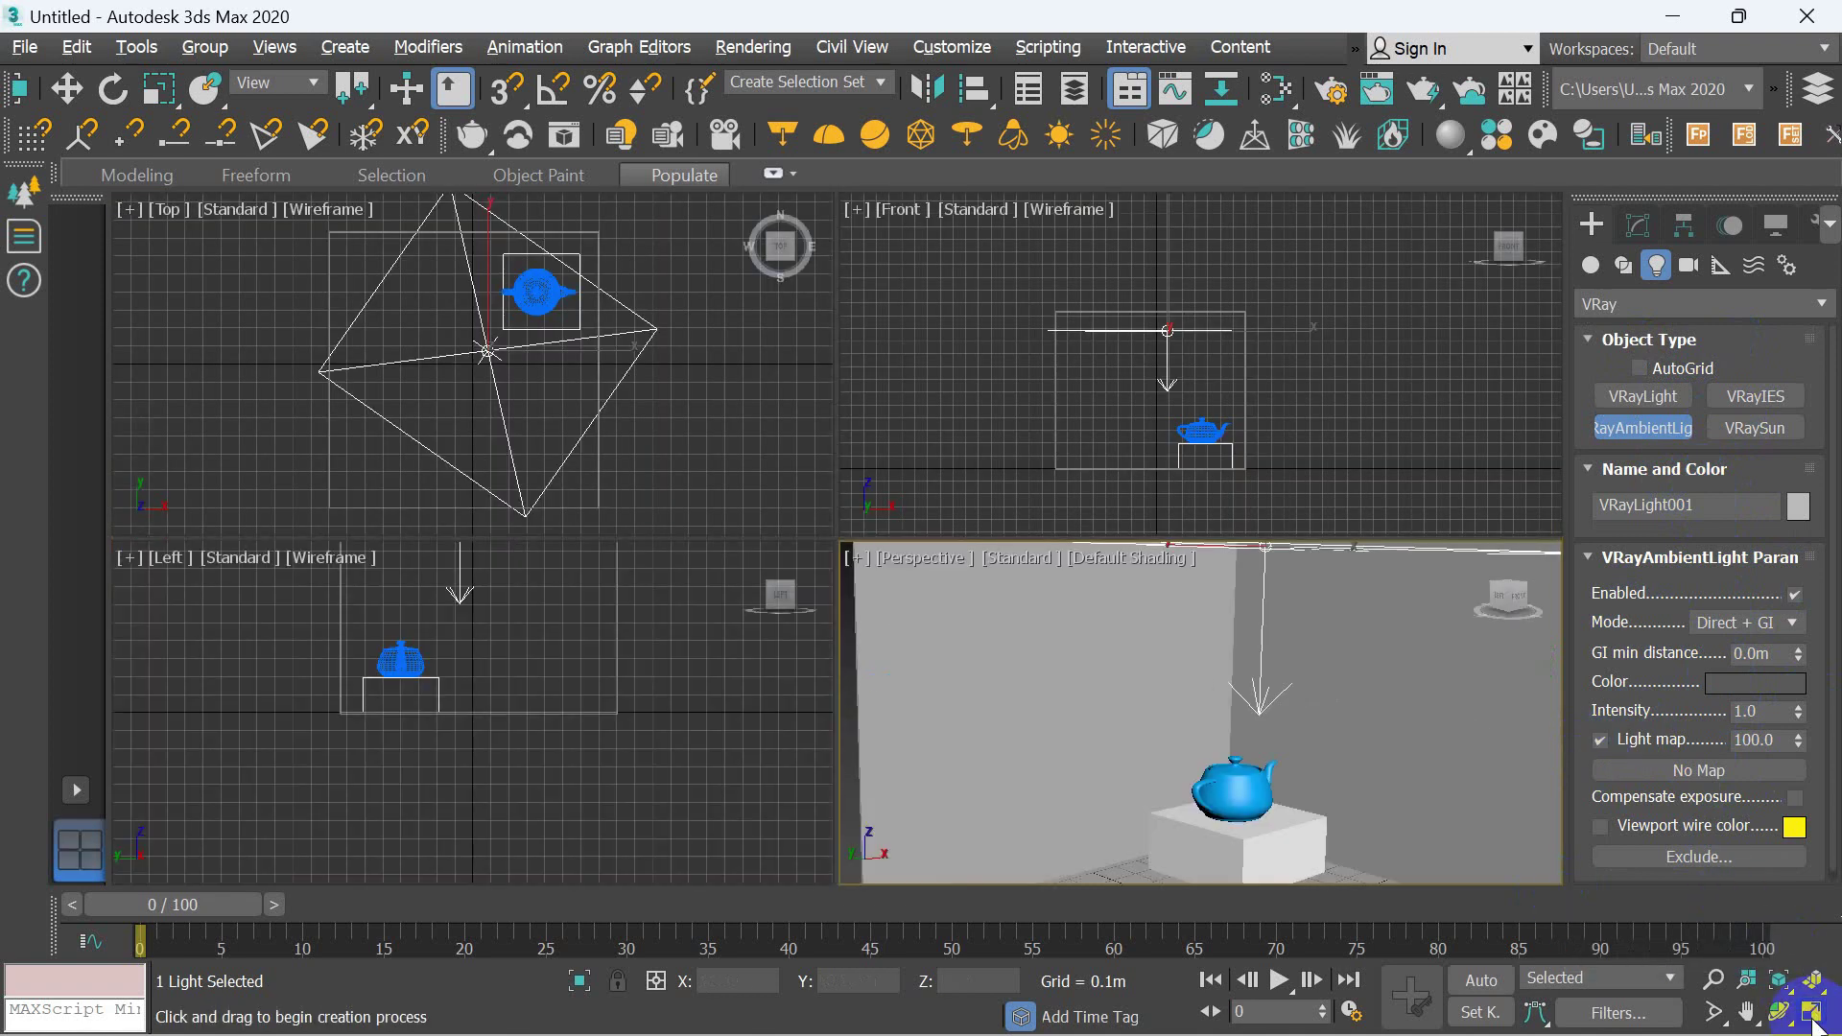
click(565, 451)
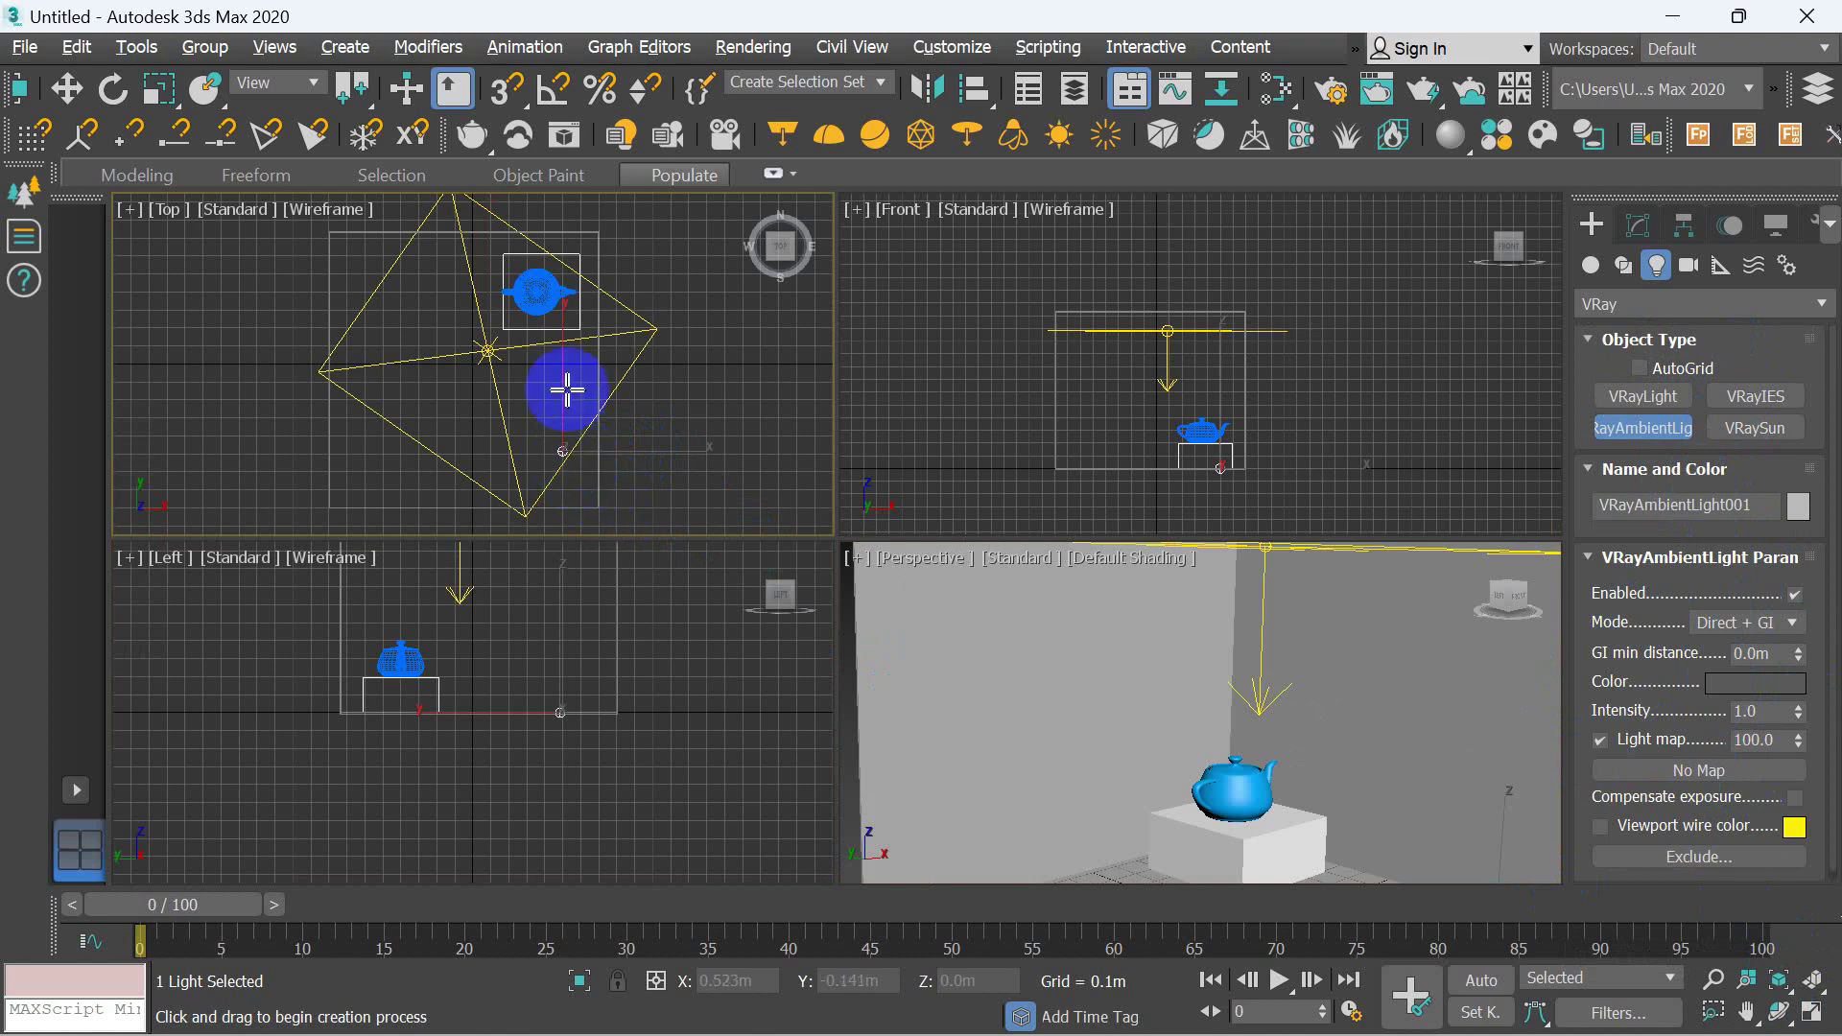
click(82, 90)
right_click(1356, 423)
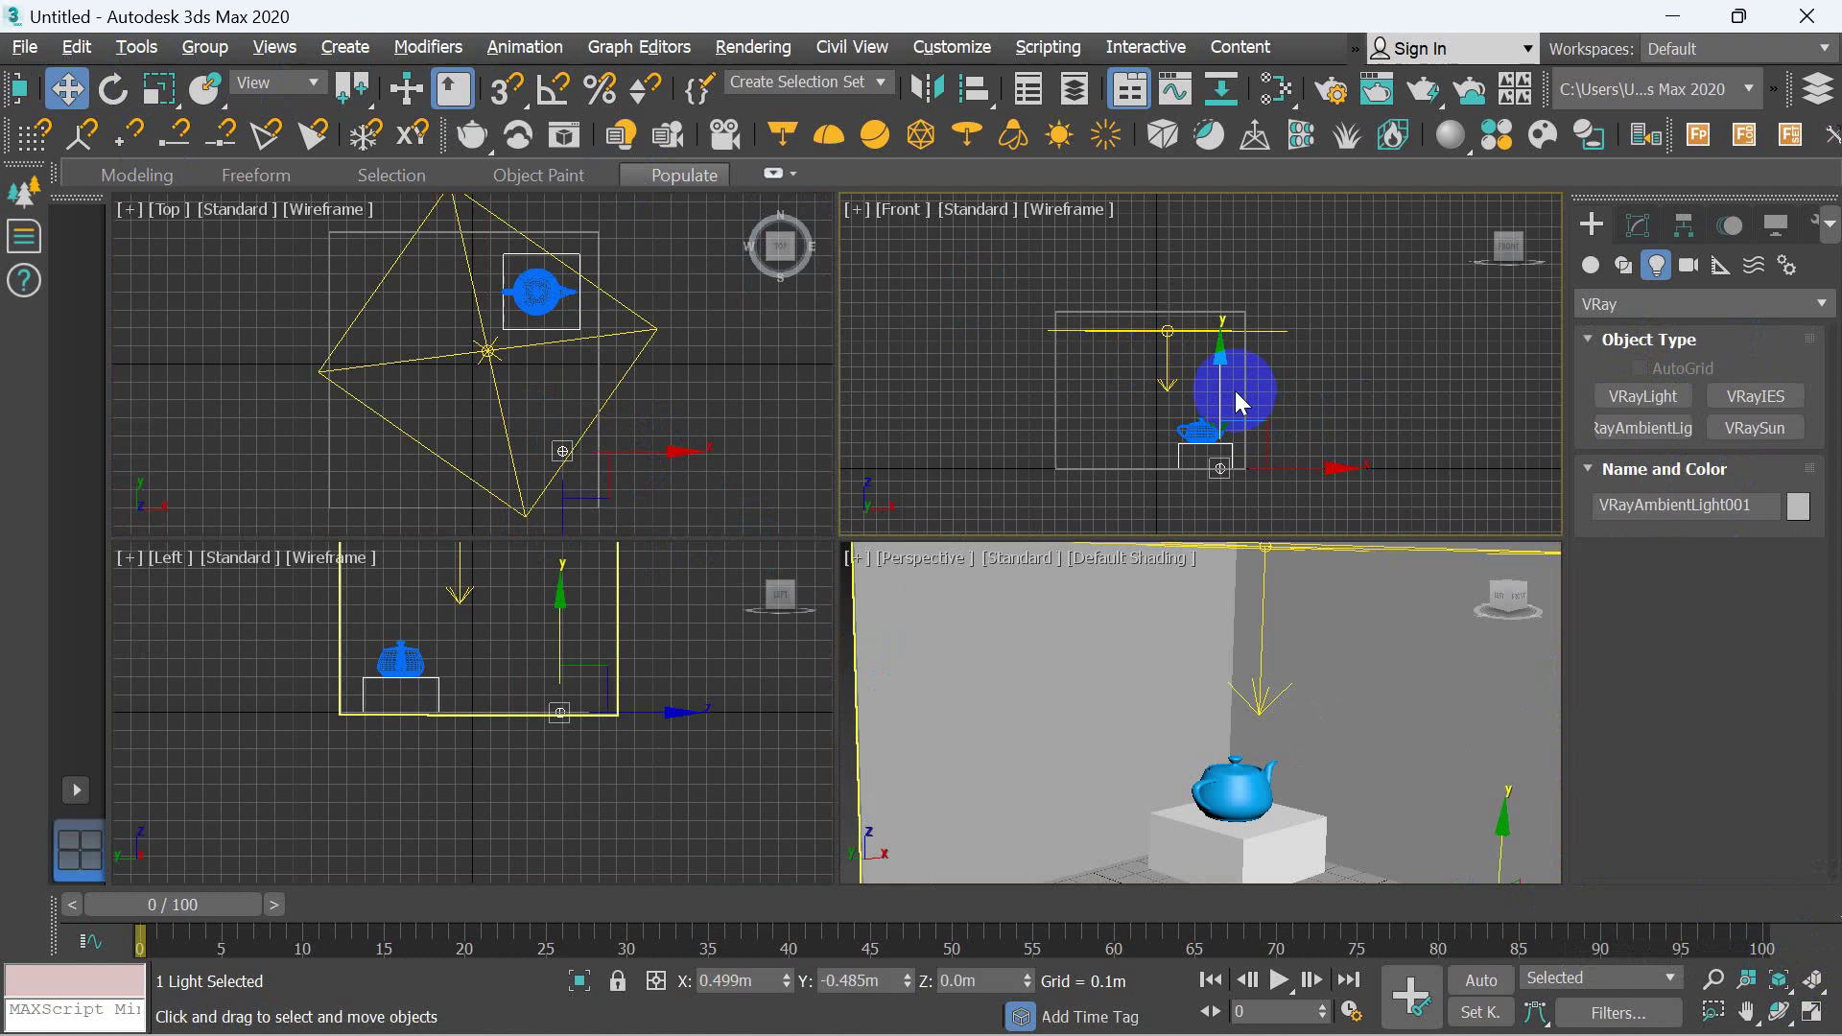
drag(1235, 390, 1228, 264)
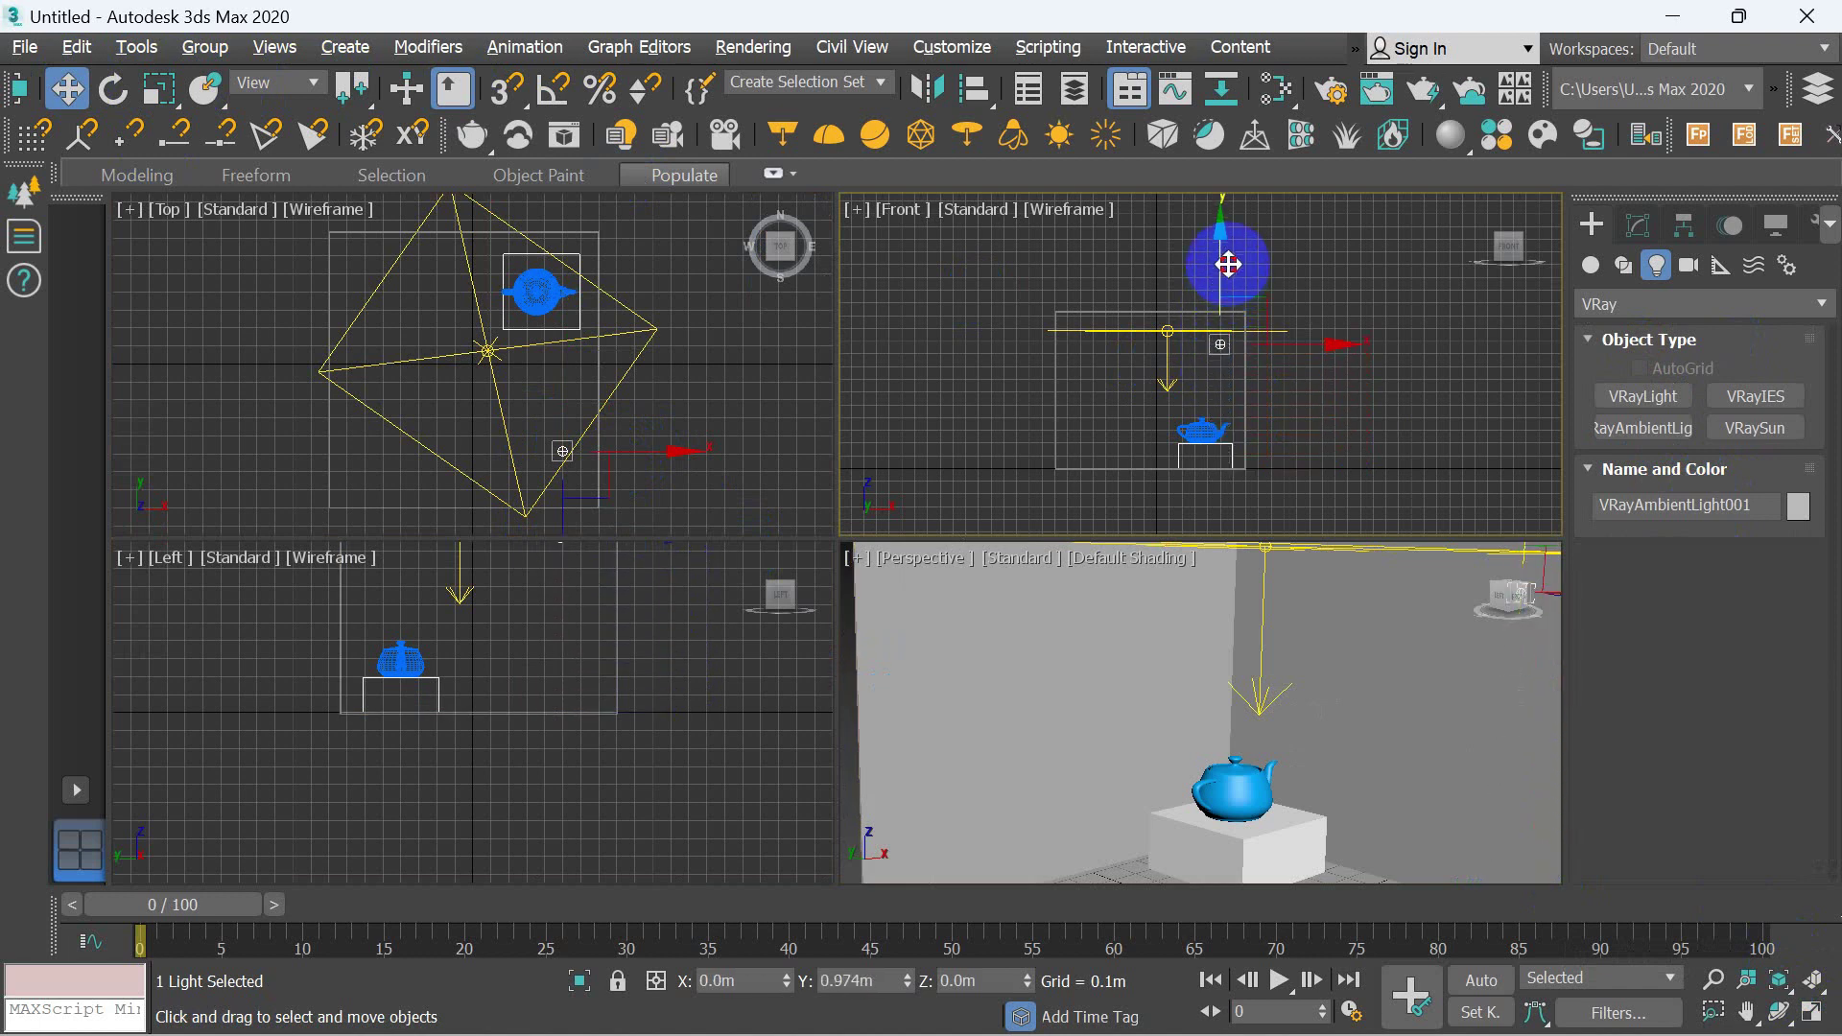
right_click(1356, 751)
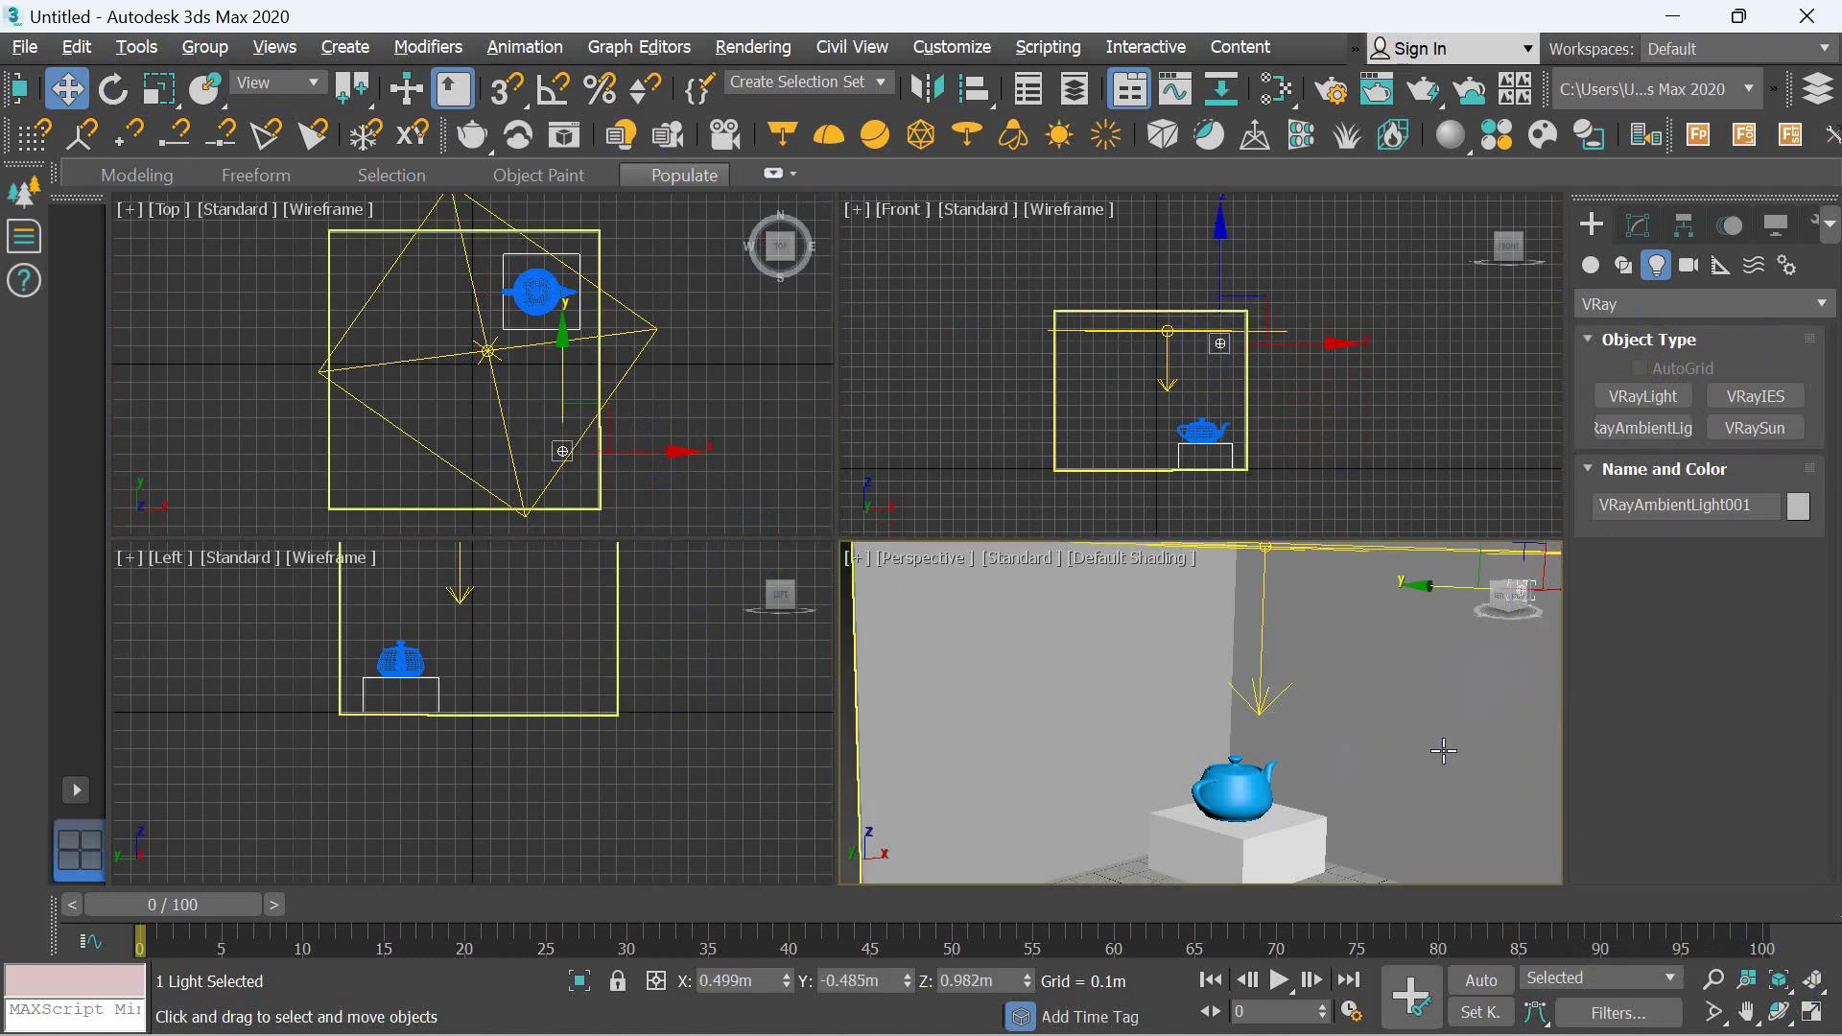
click(1638, 226)
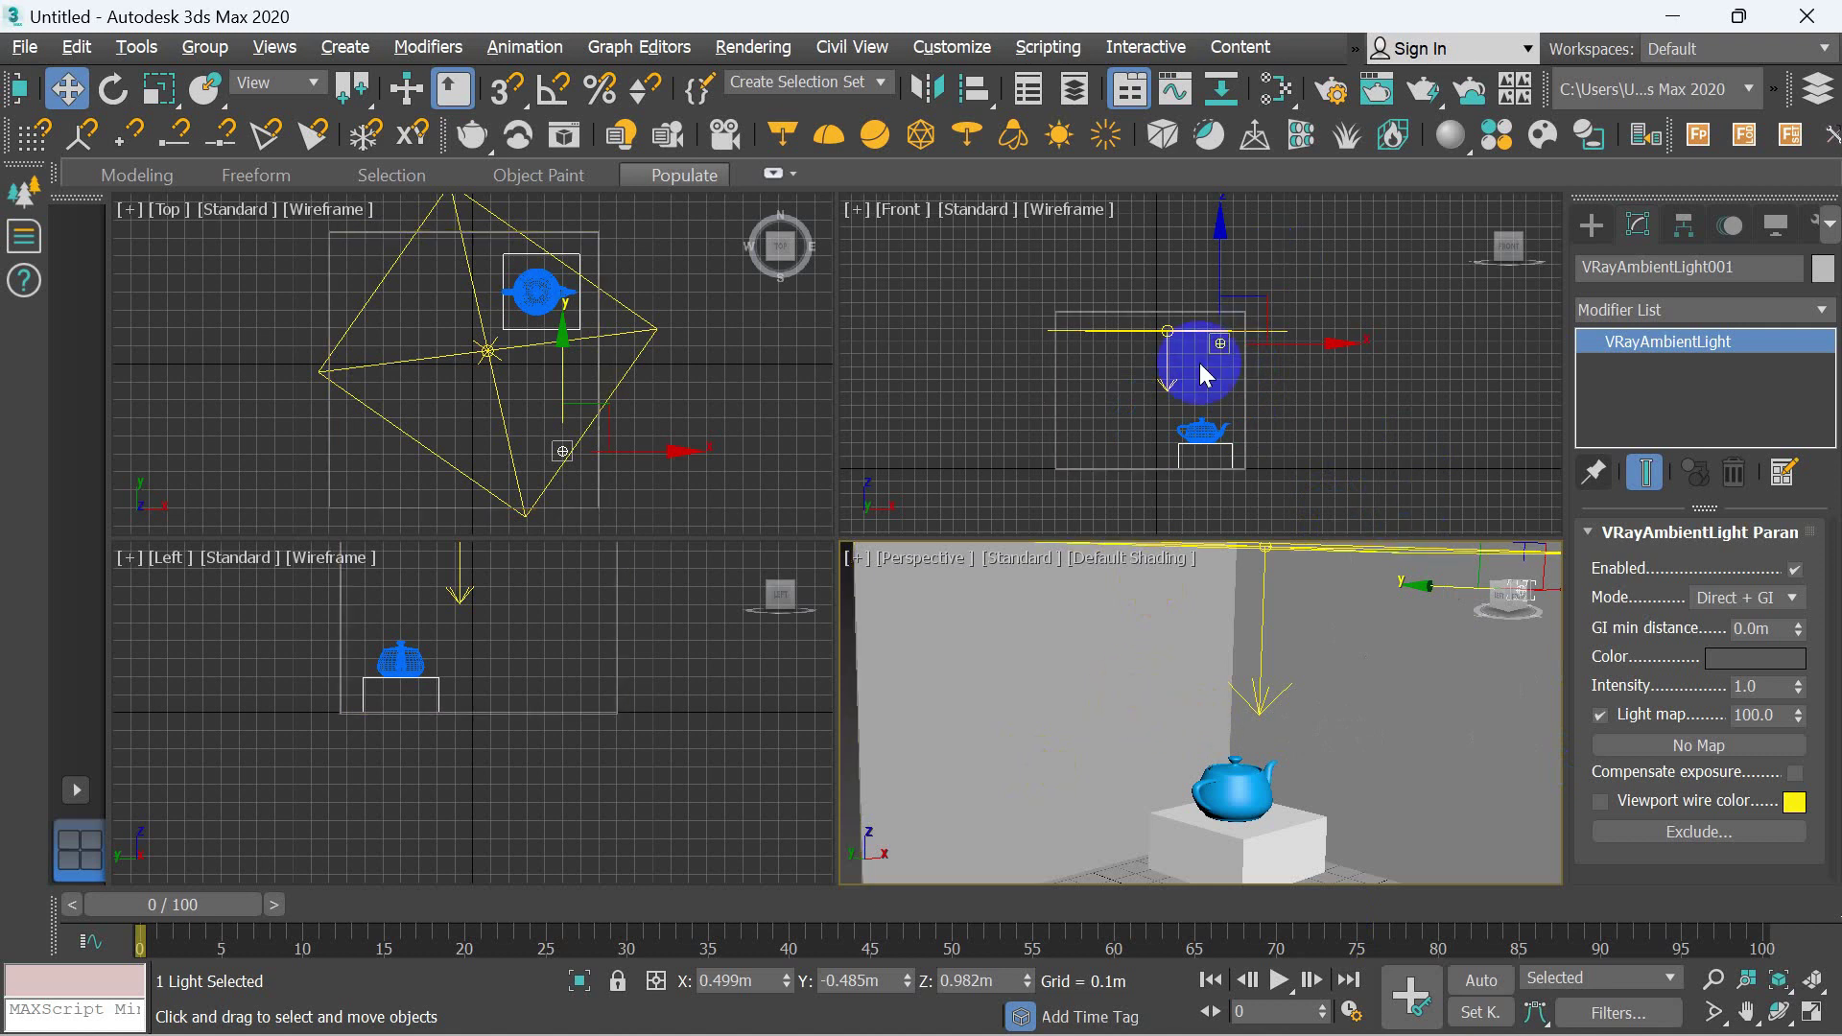
- Toggle the ambient light's Enabled option and test-render the Perspective view
click(1796, 573)
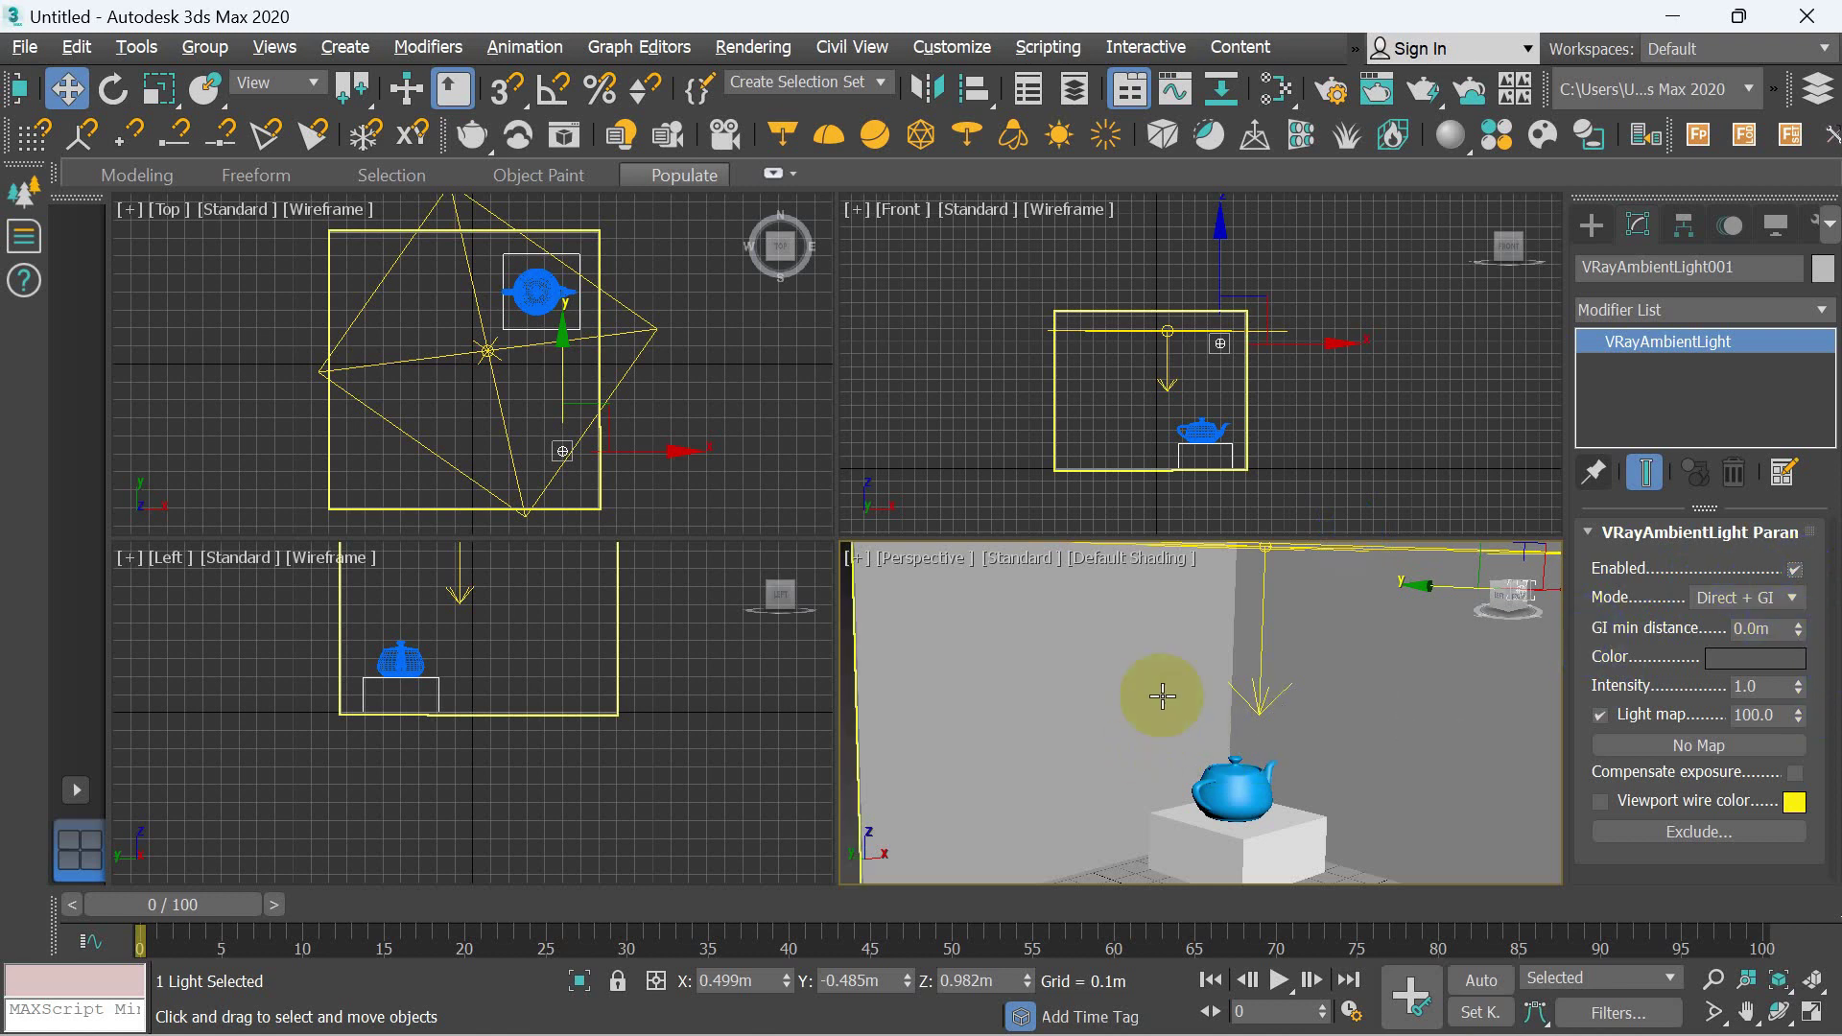
right_click(968, 707)
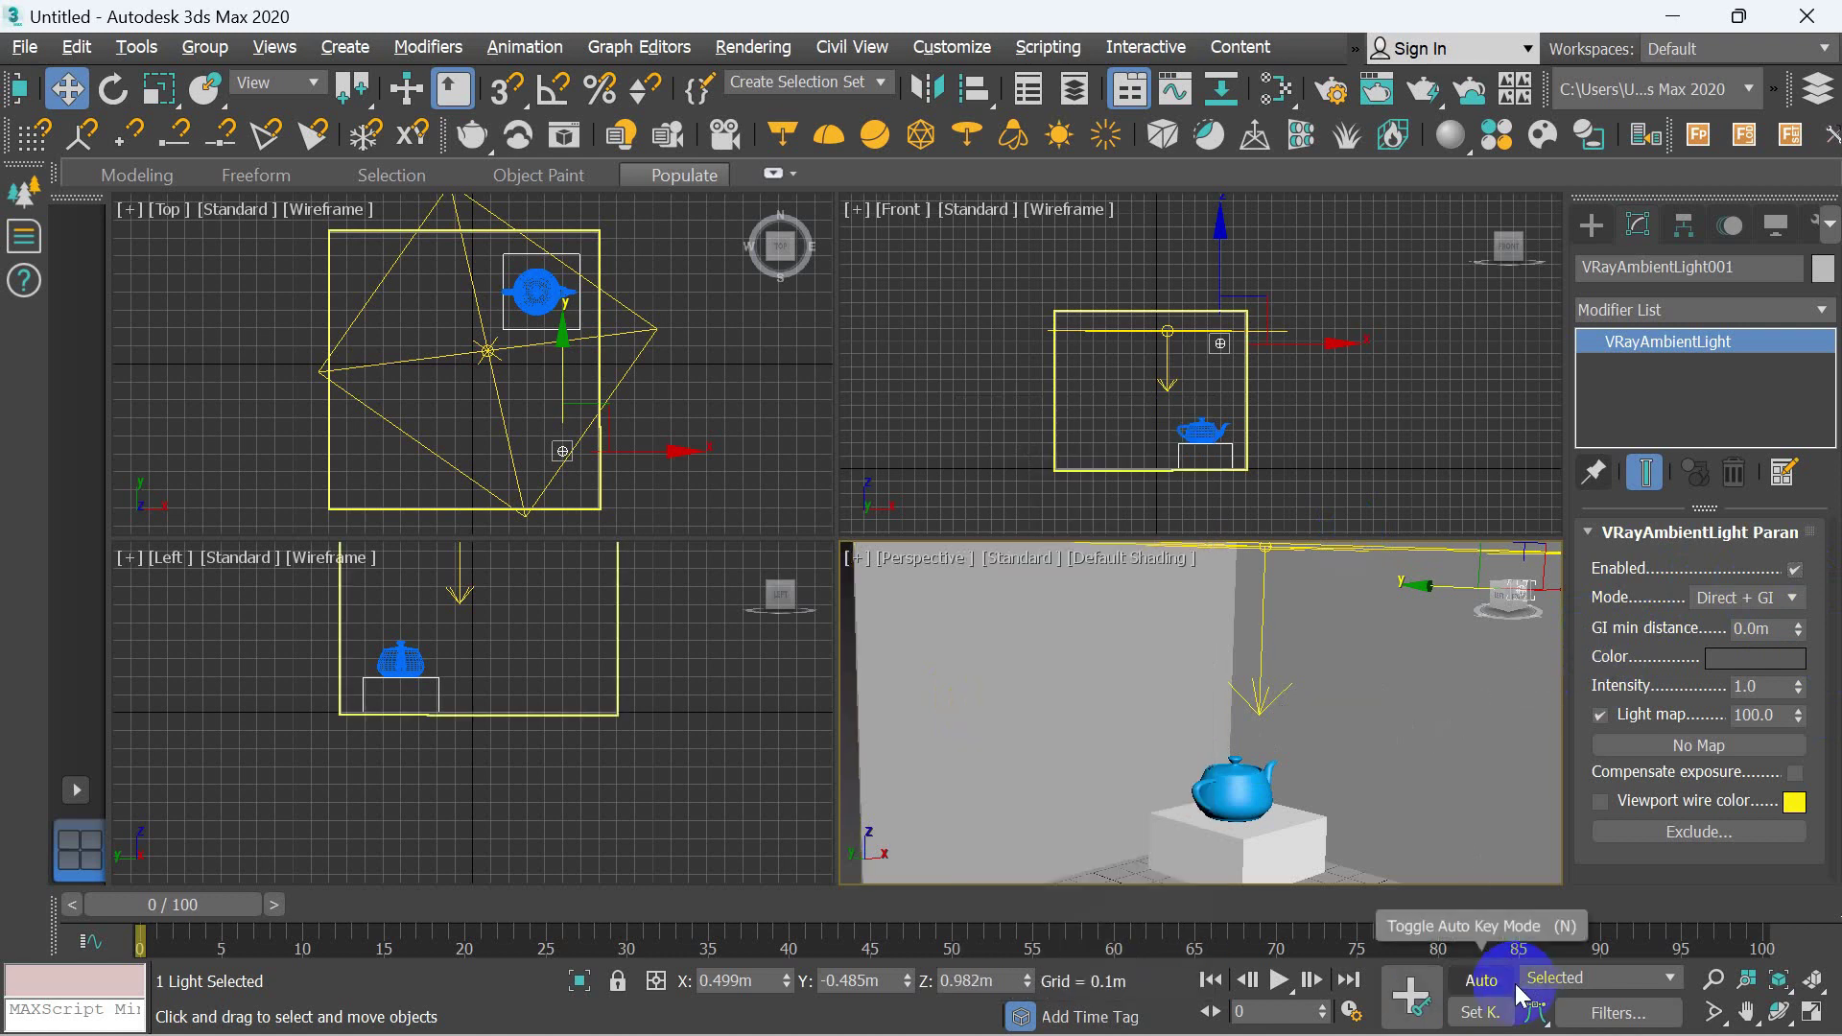
key(shift+q)
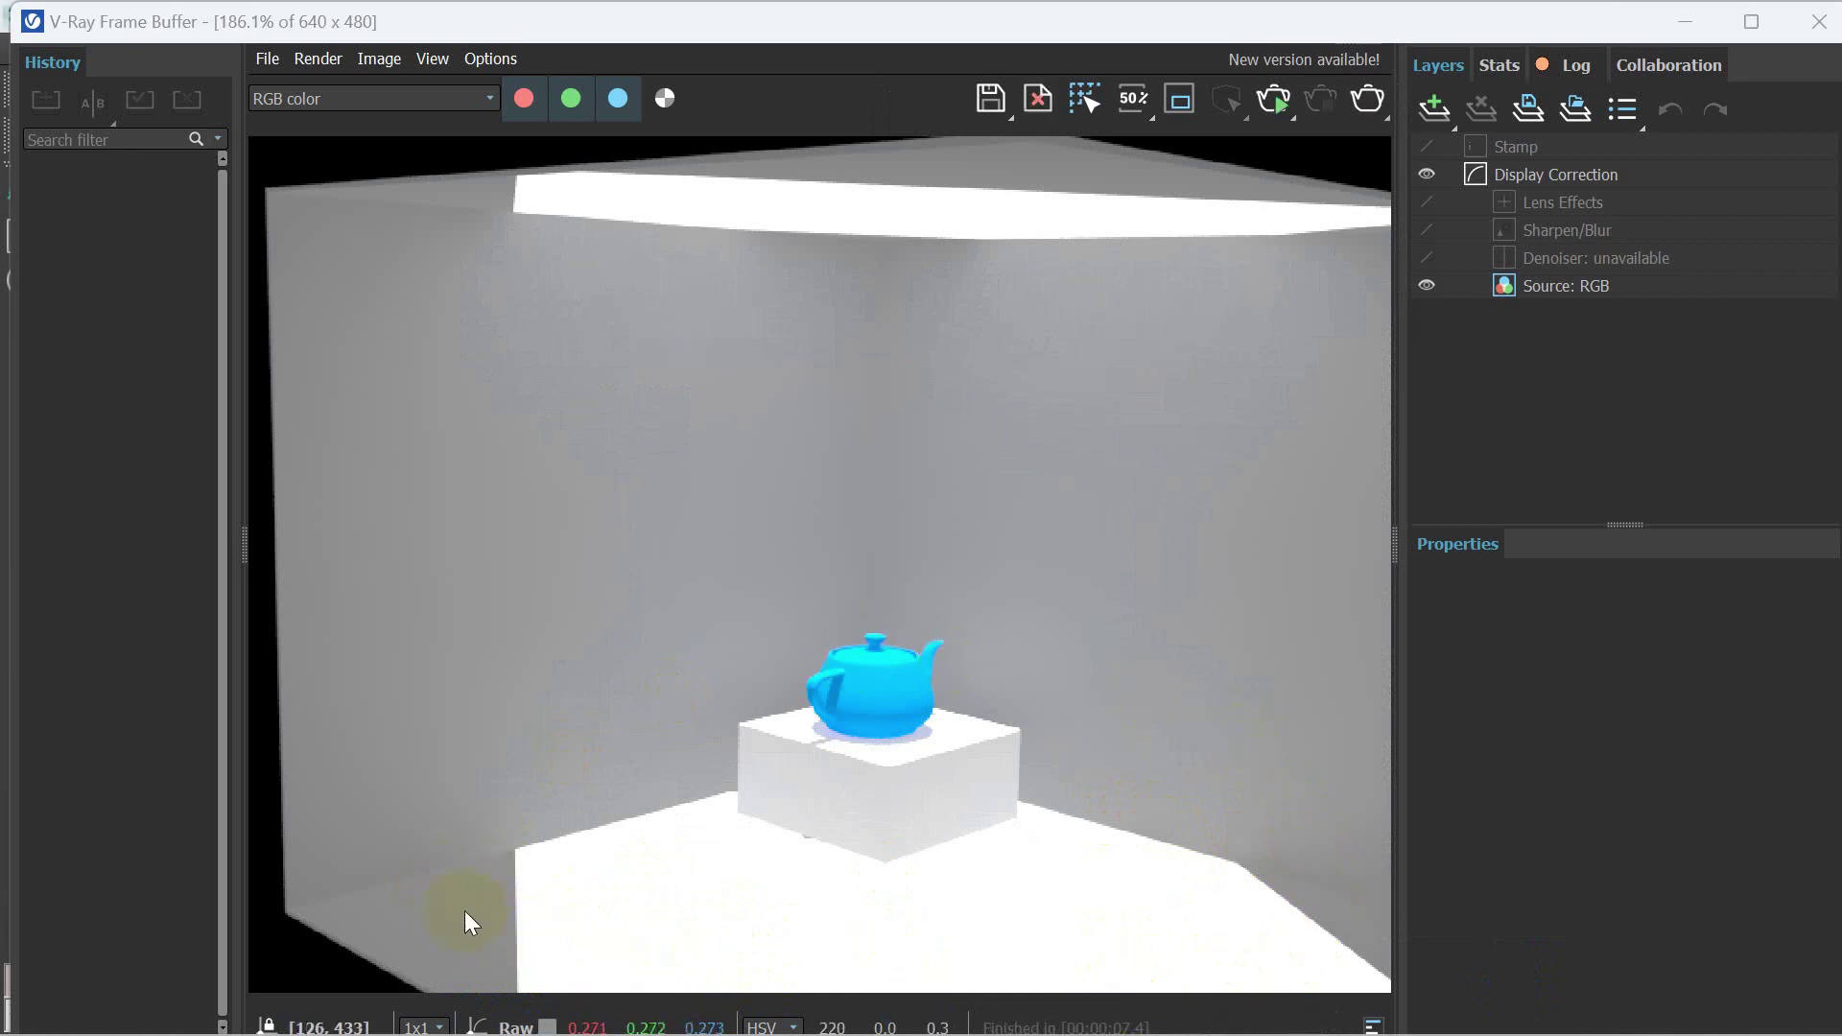
click(810, 950)
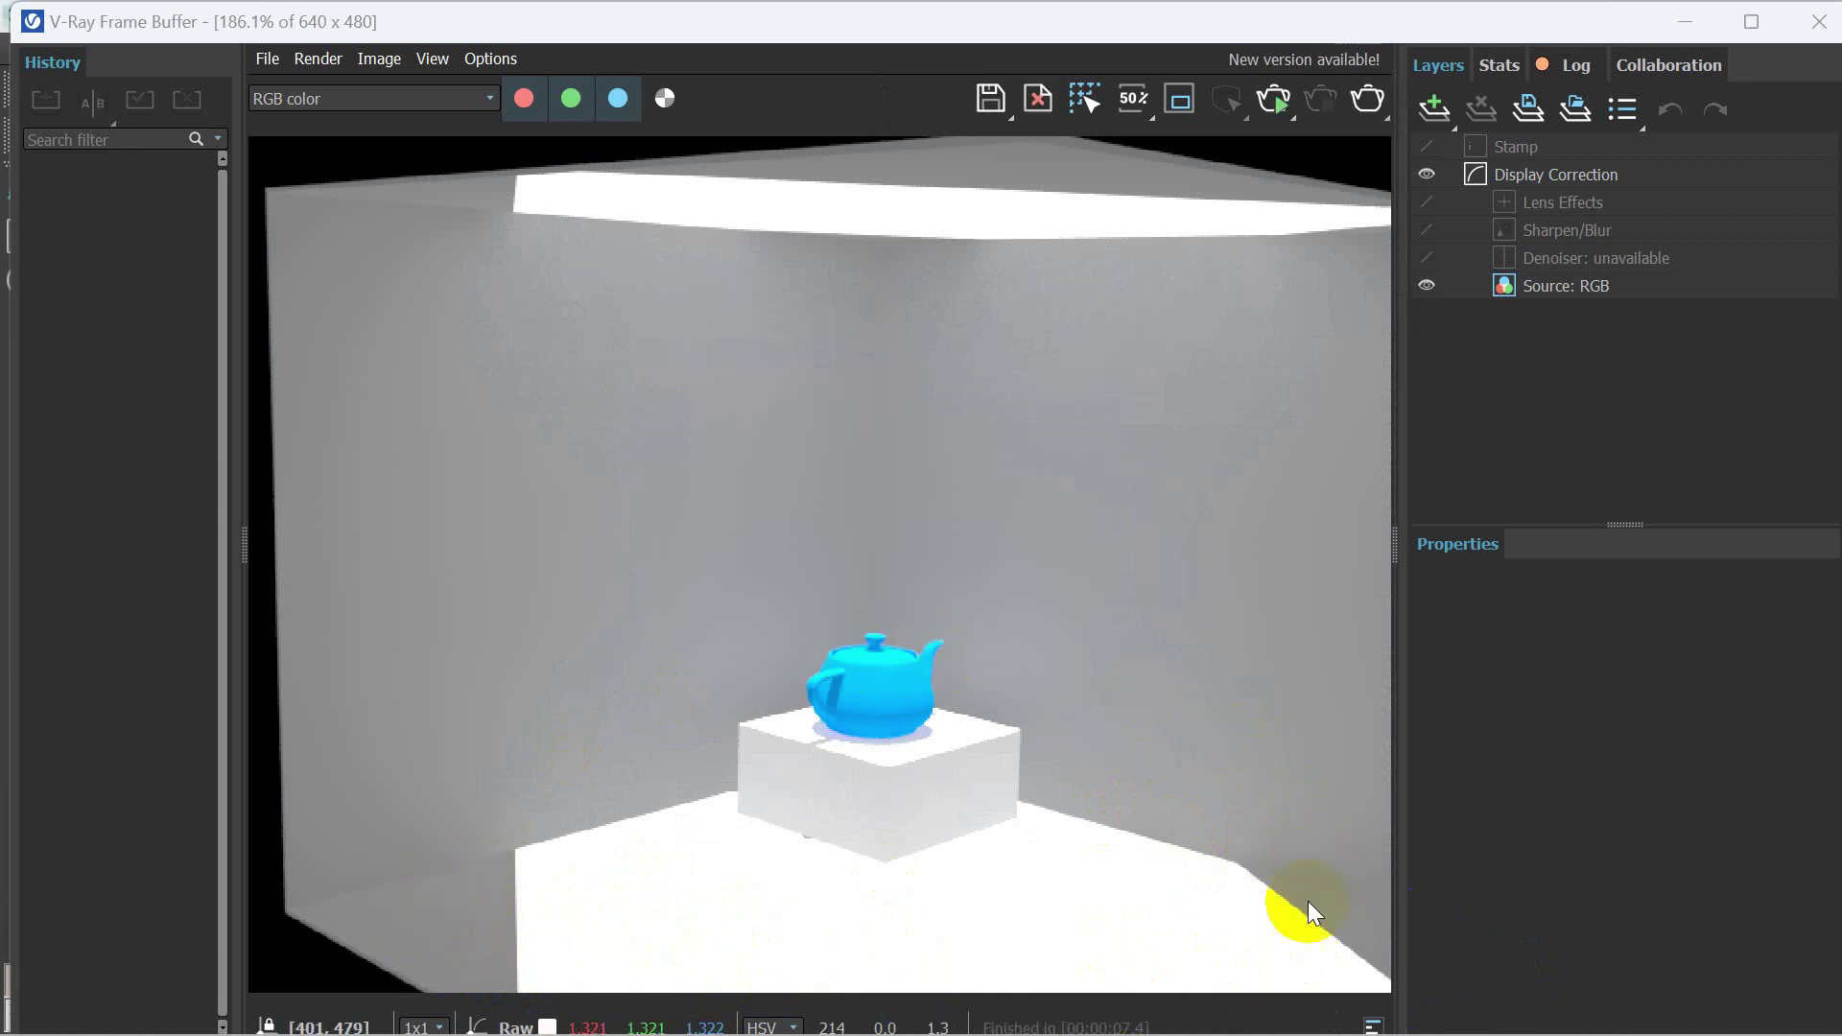
click(1821, 23)
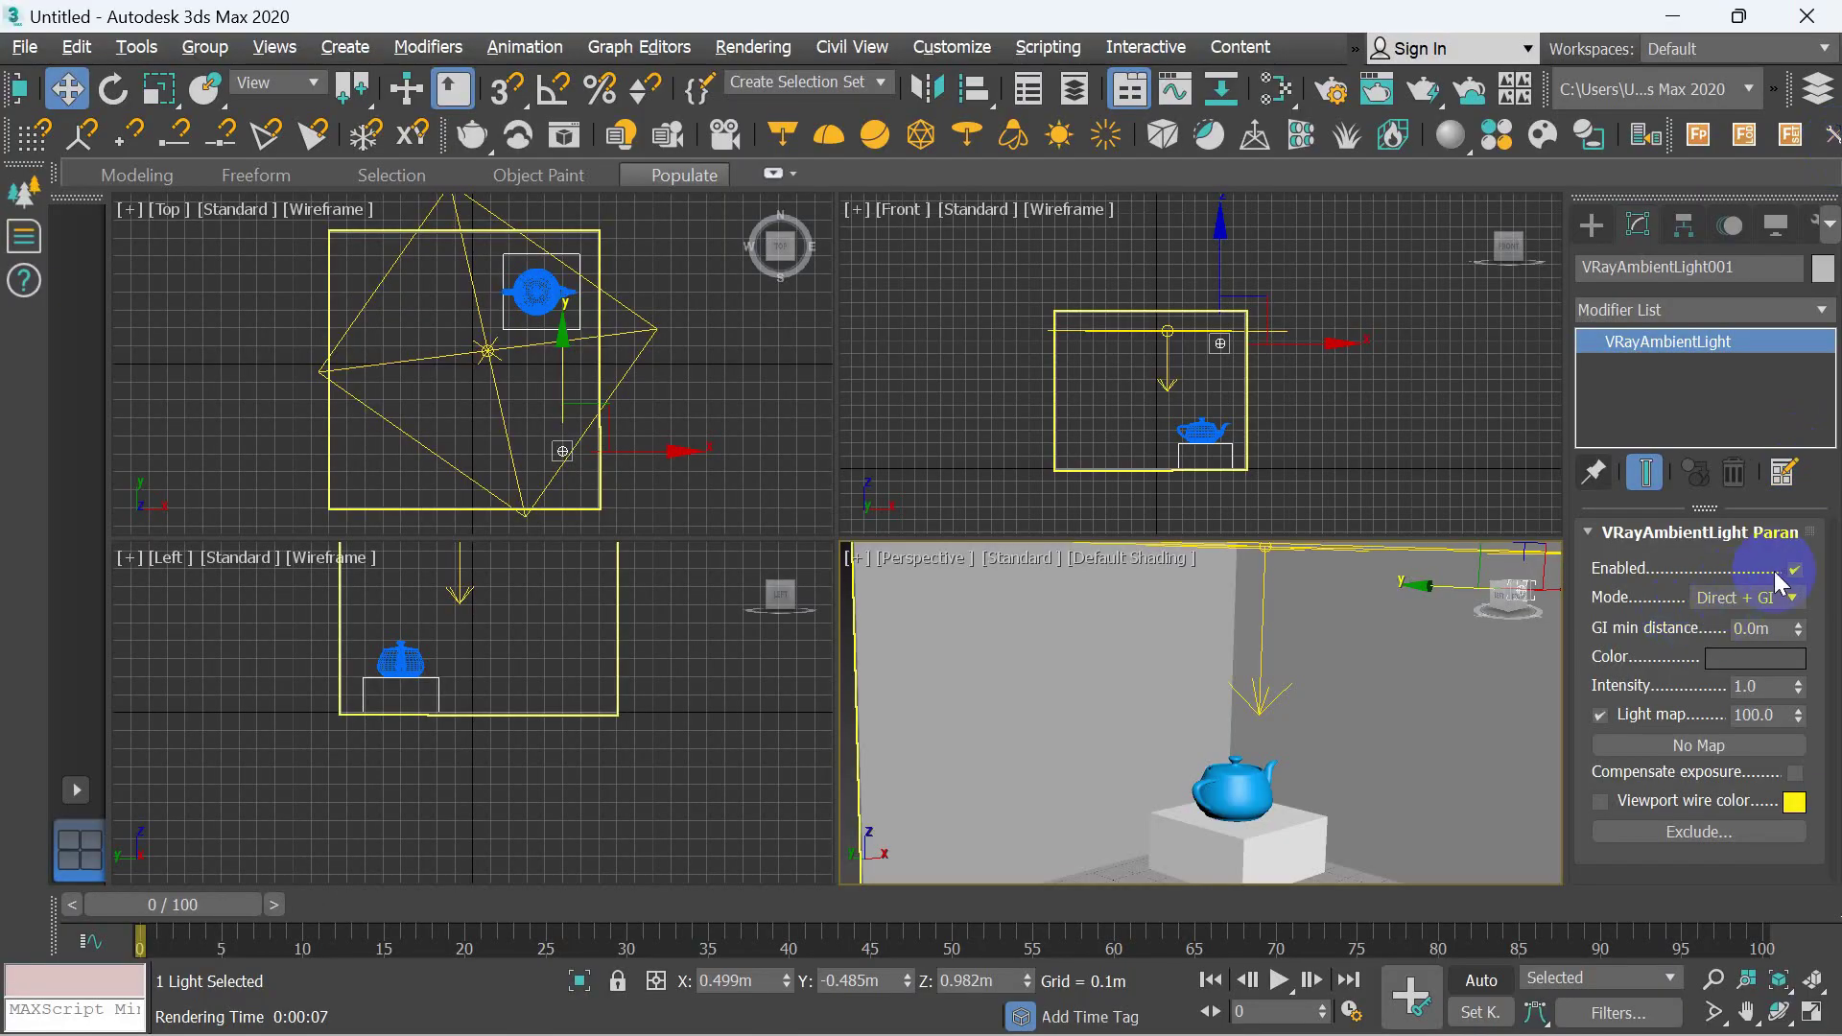
- Switch the ambient light off and render the scene again
click(1794, 570)
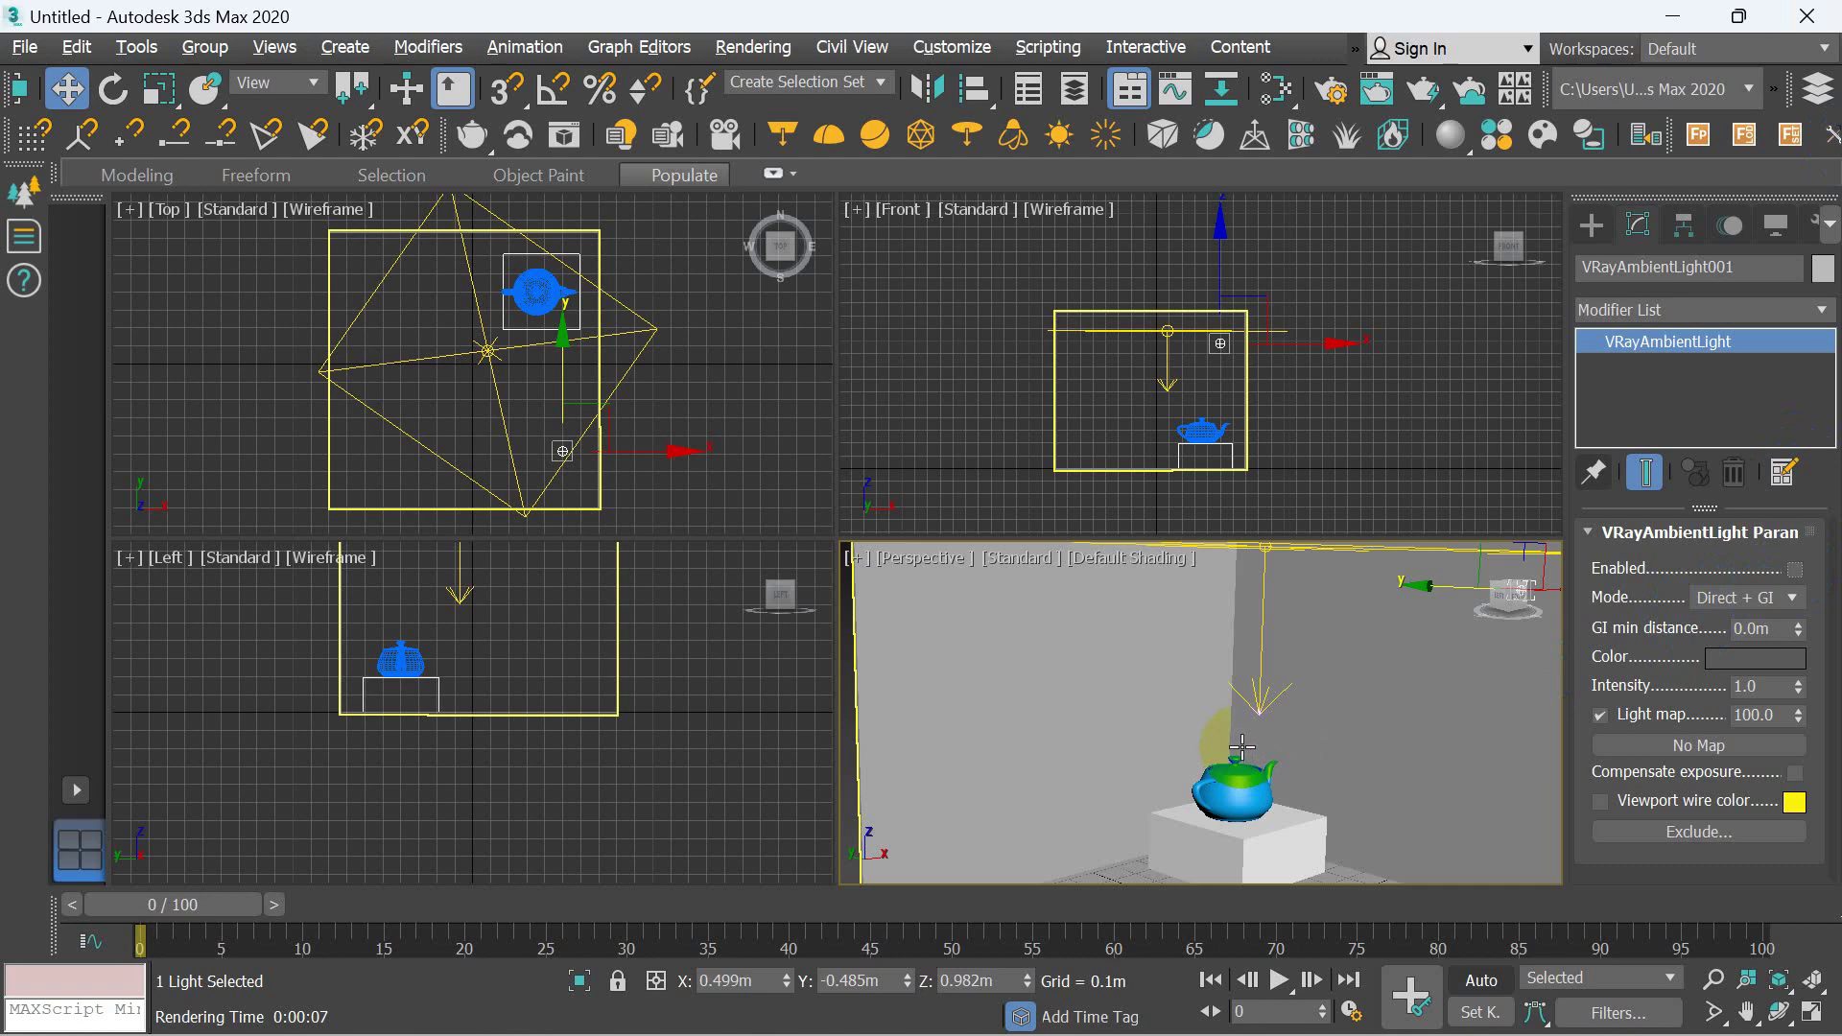
key(shift+q)
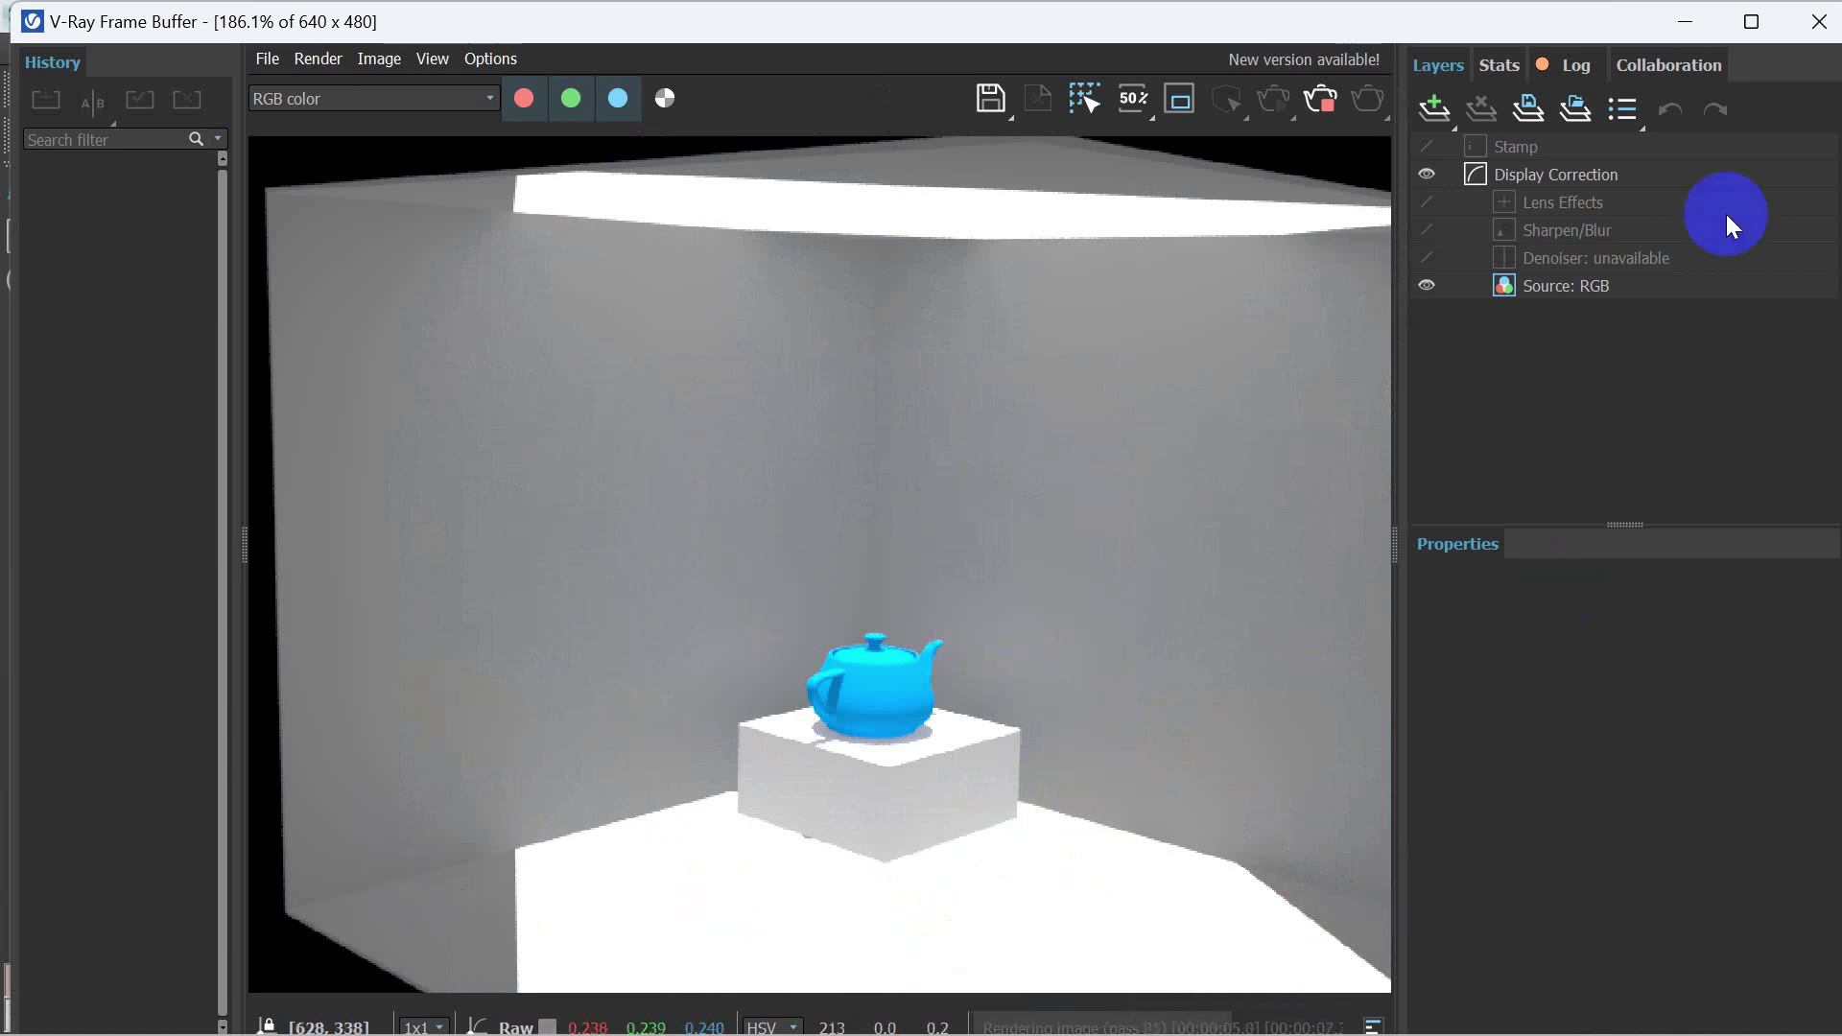
click(1823, 21)
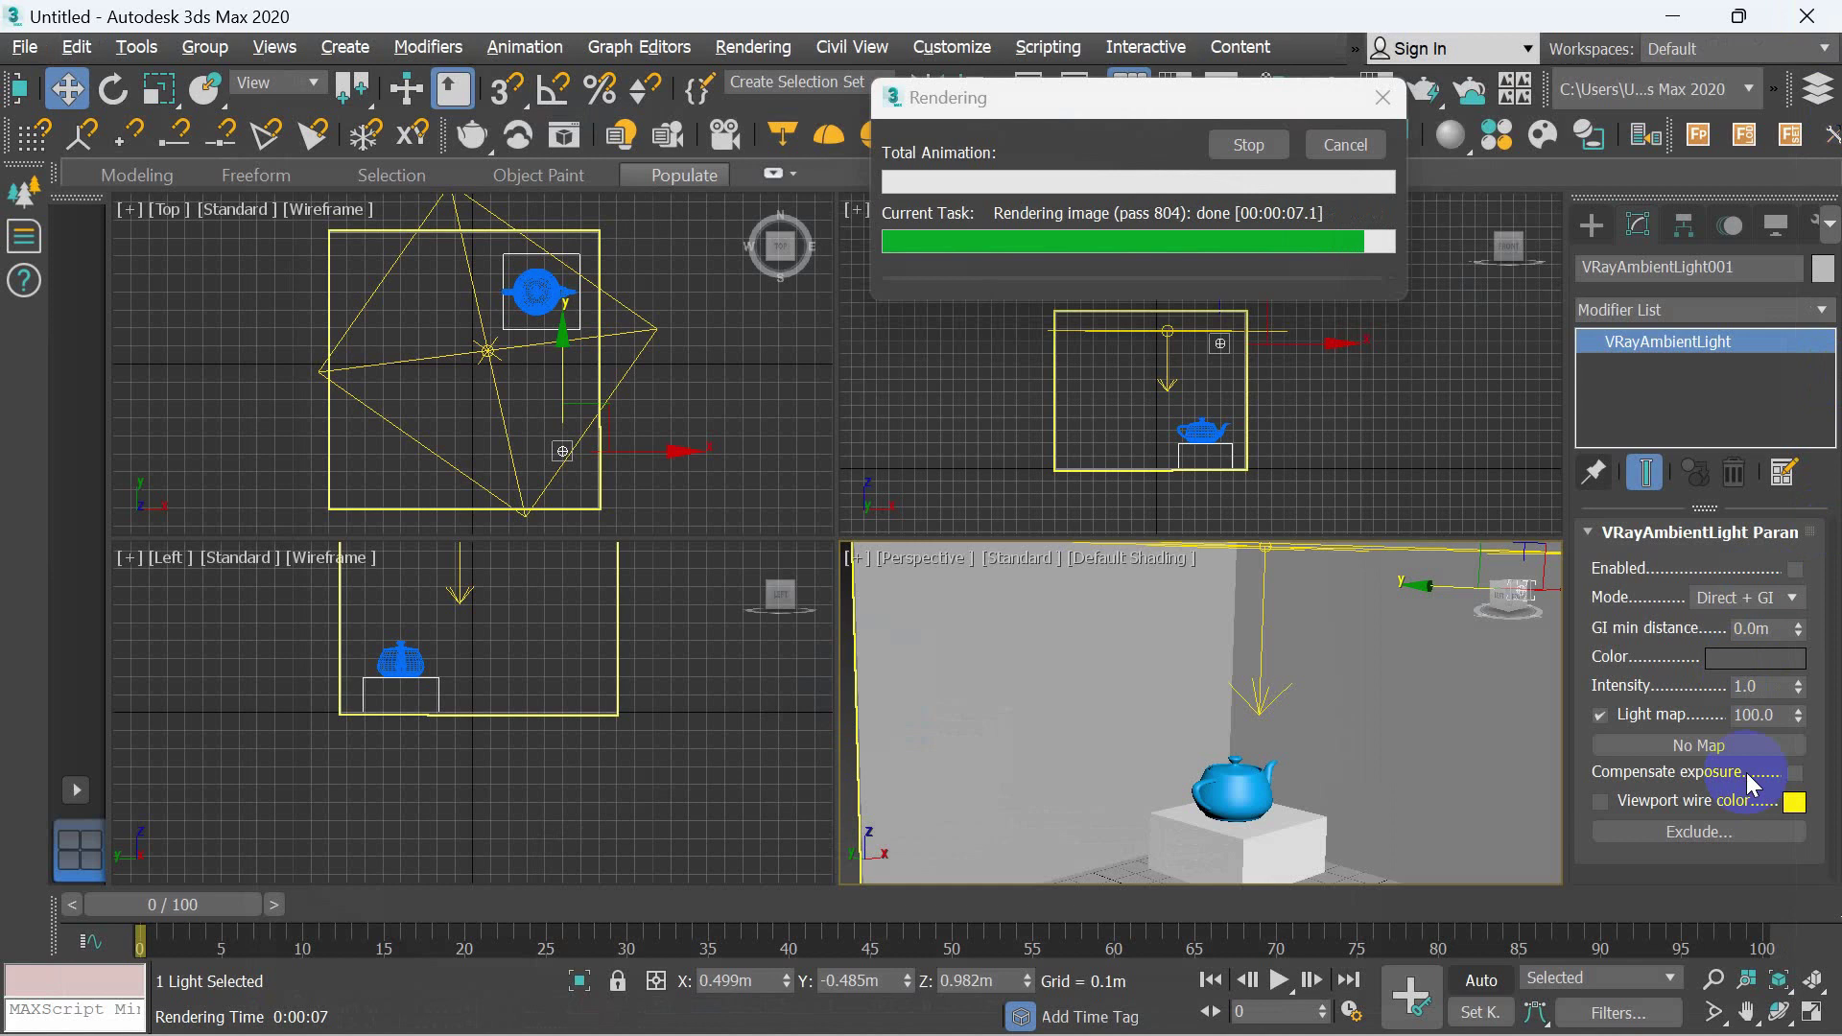
click(1636, 810)
click(1798, 796)
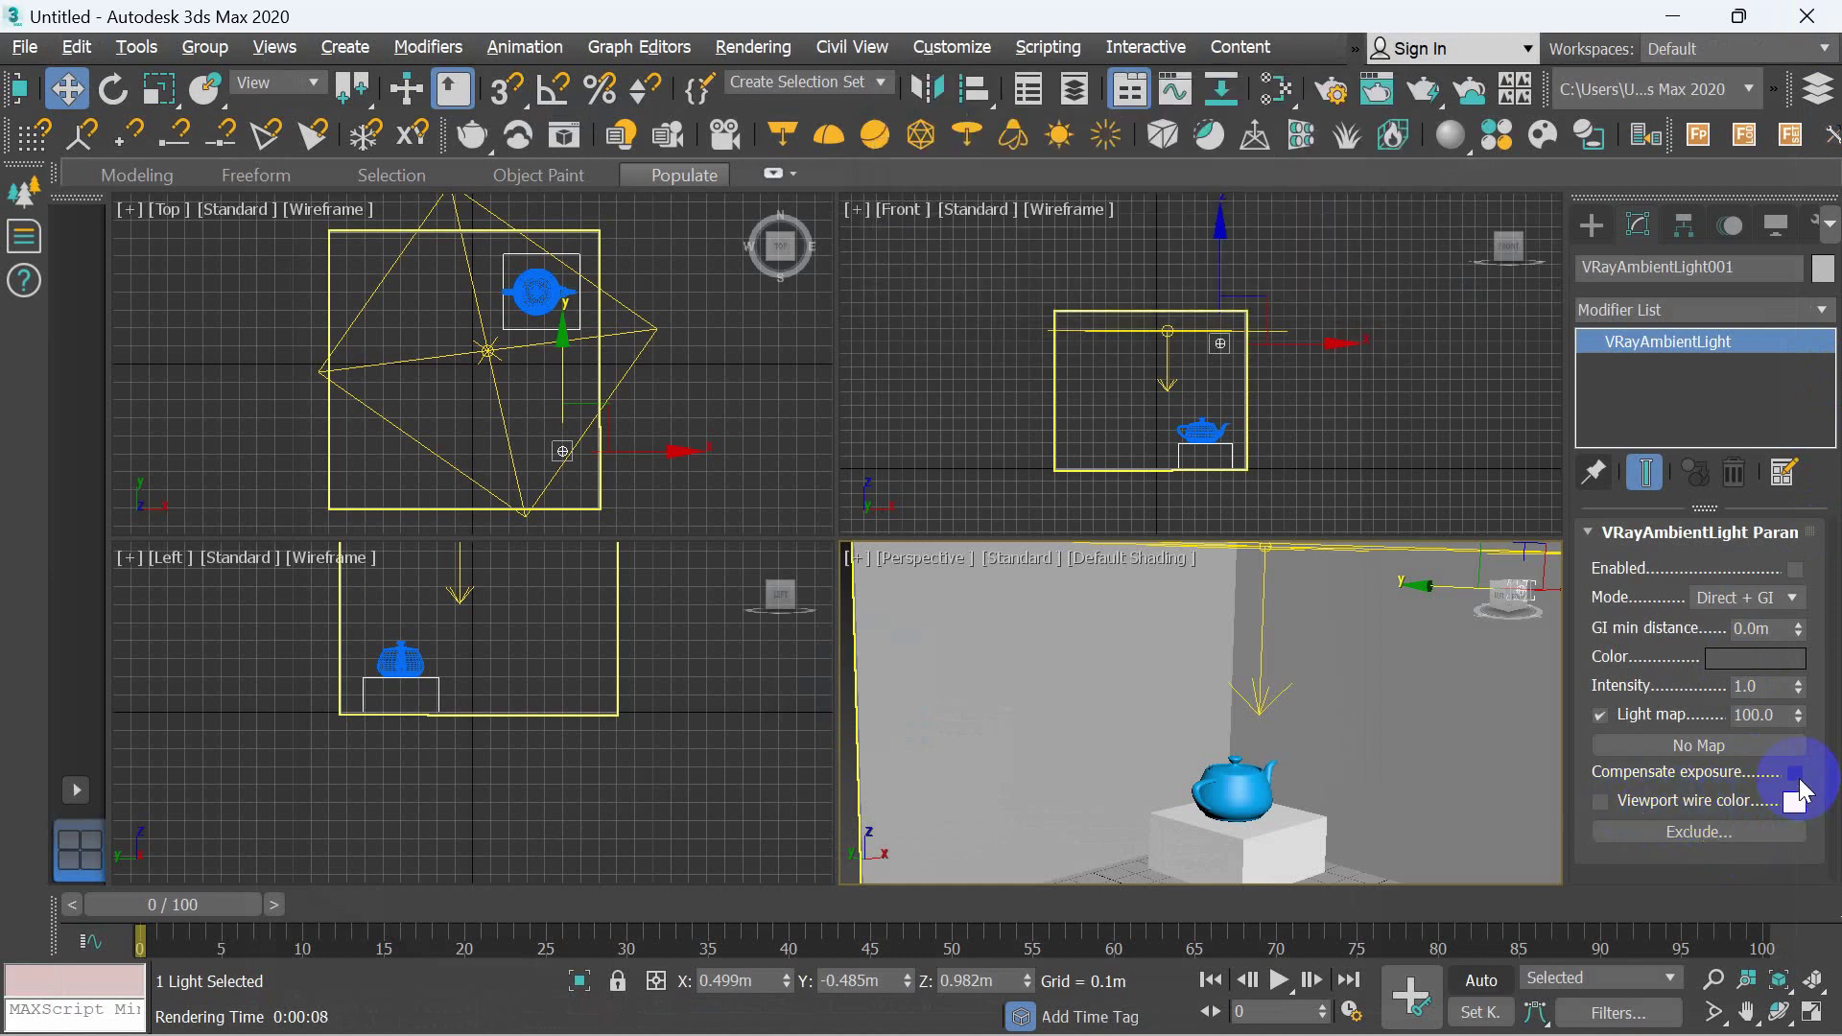
click(1608, 781)
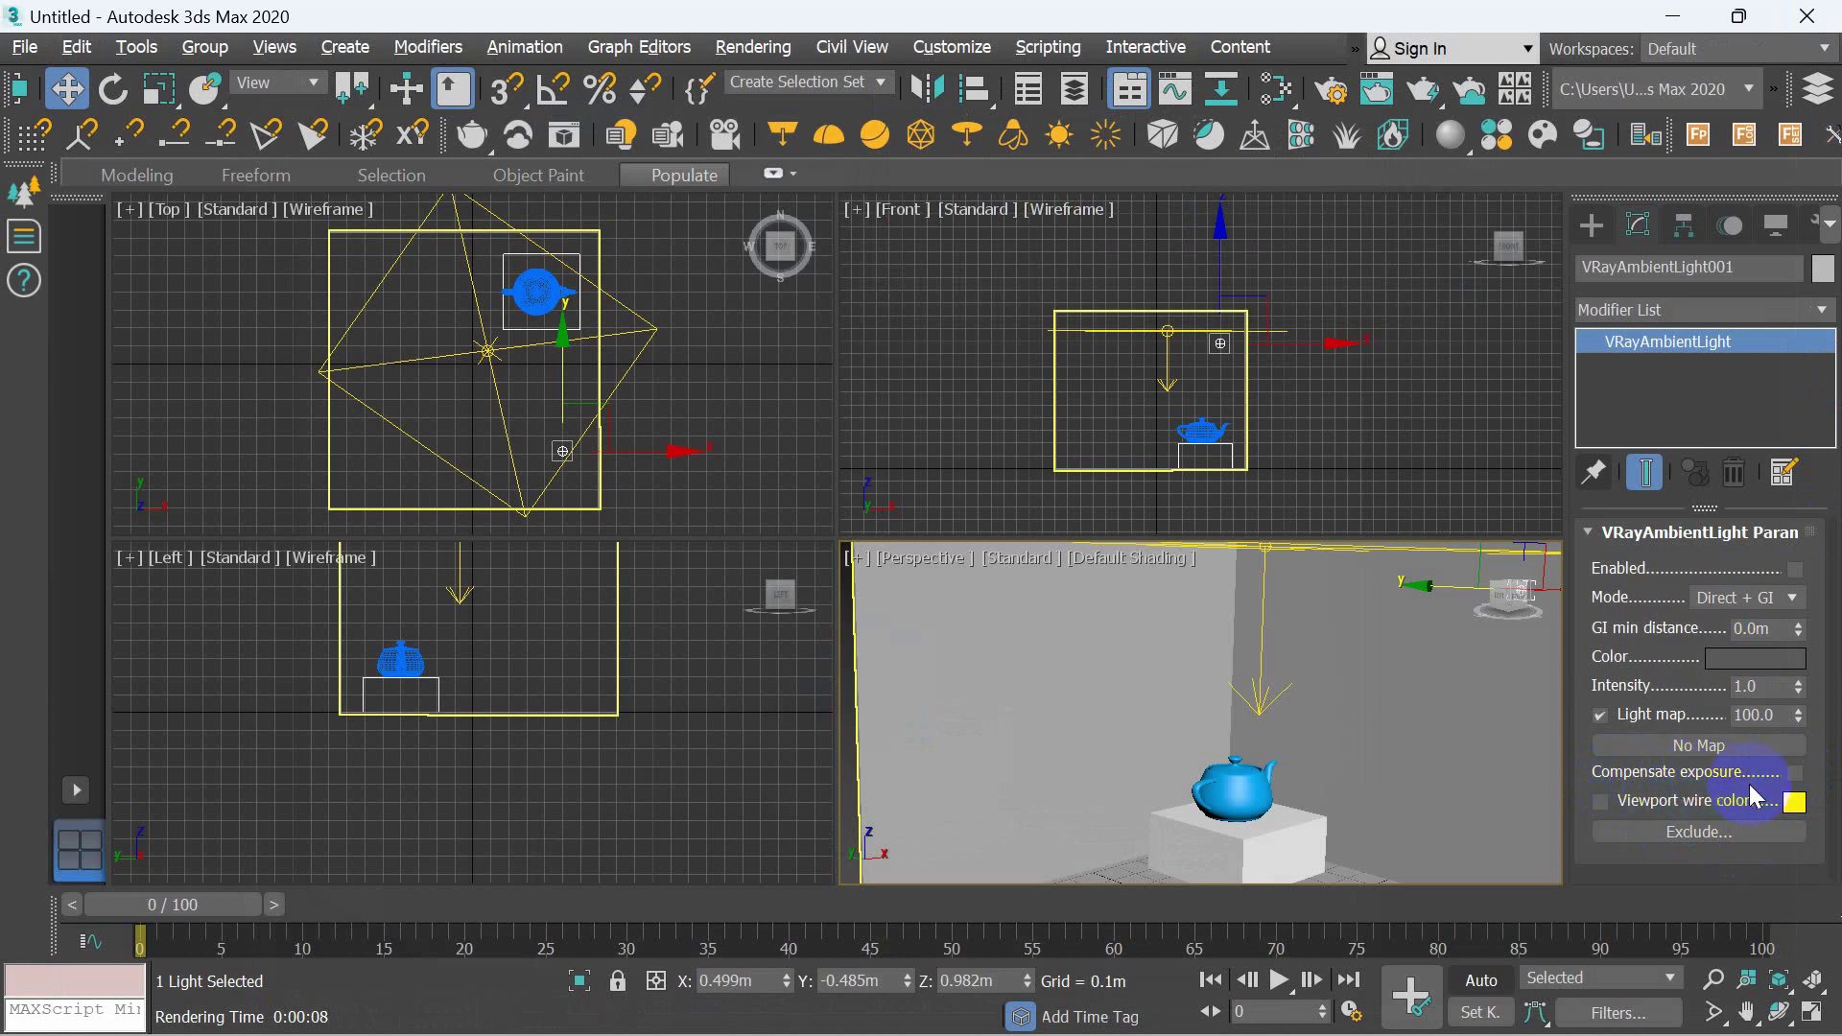
click(1794, 775)
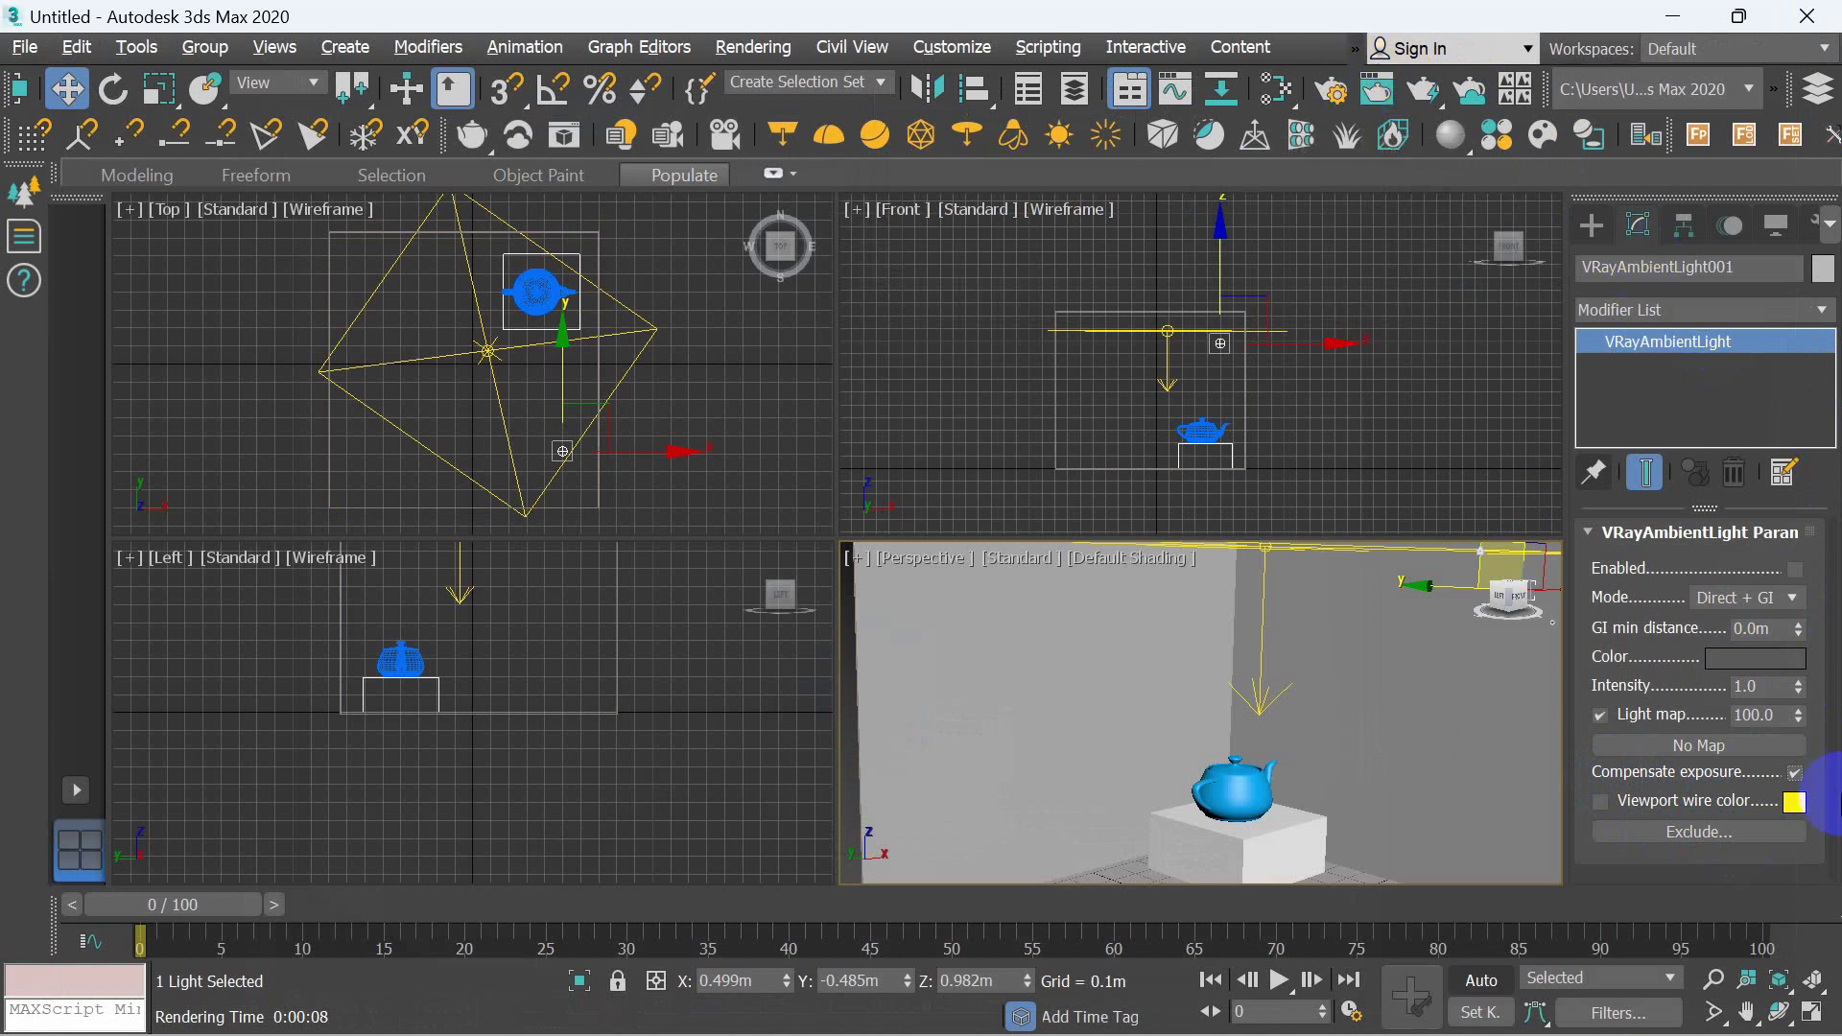
key(shift+q)
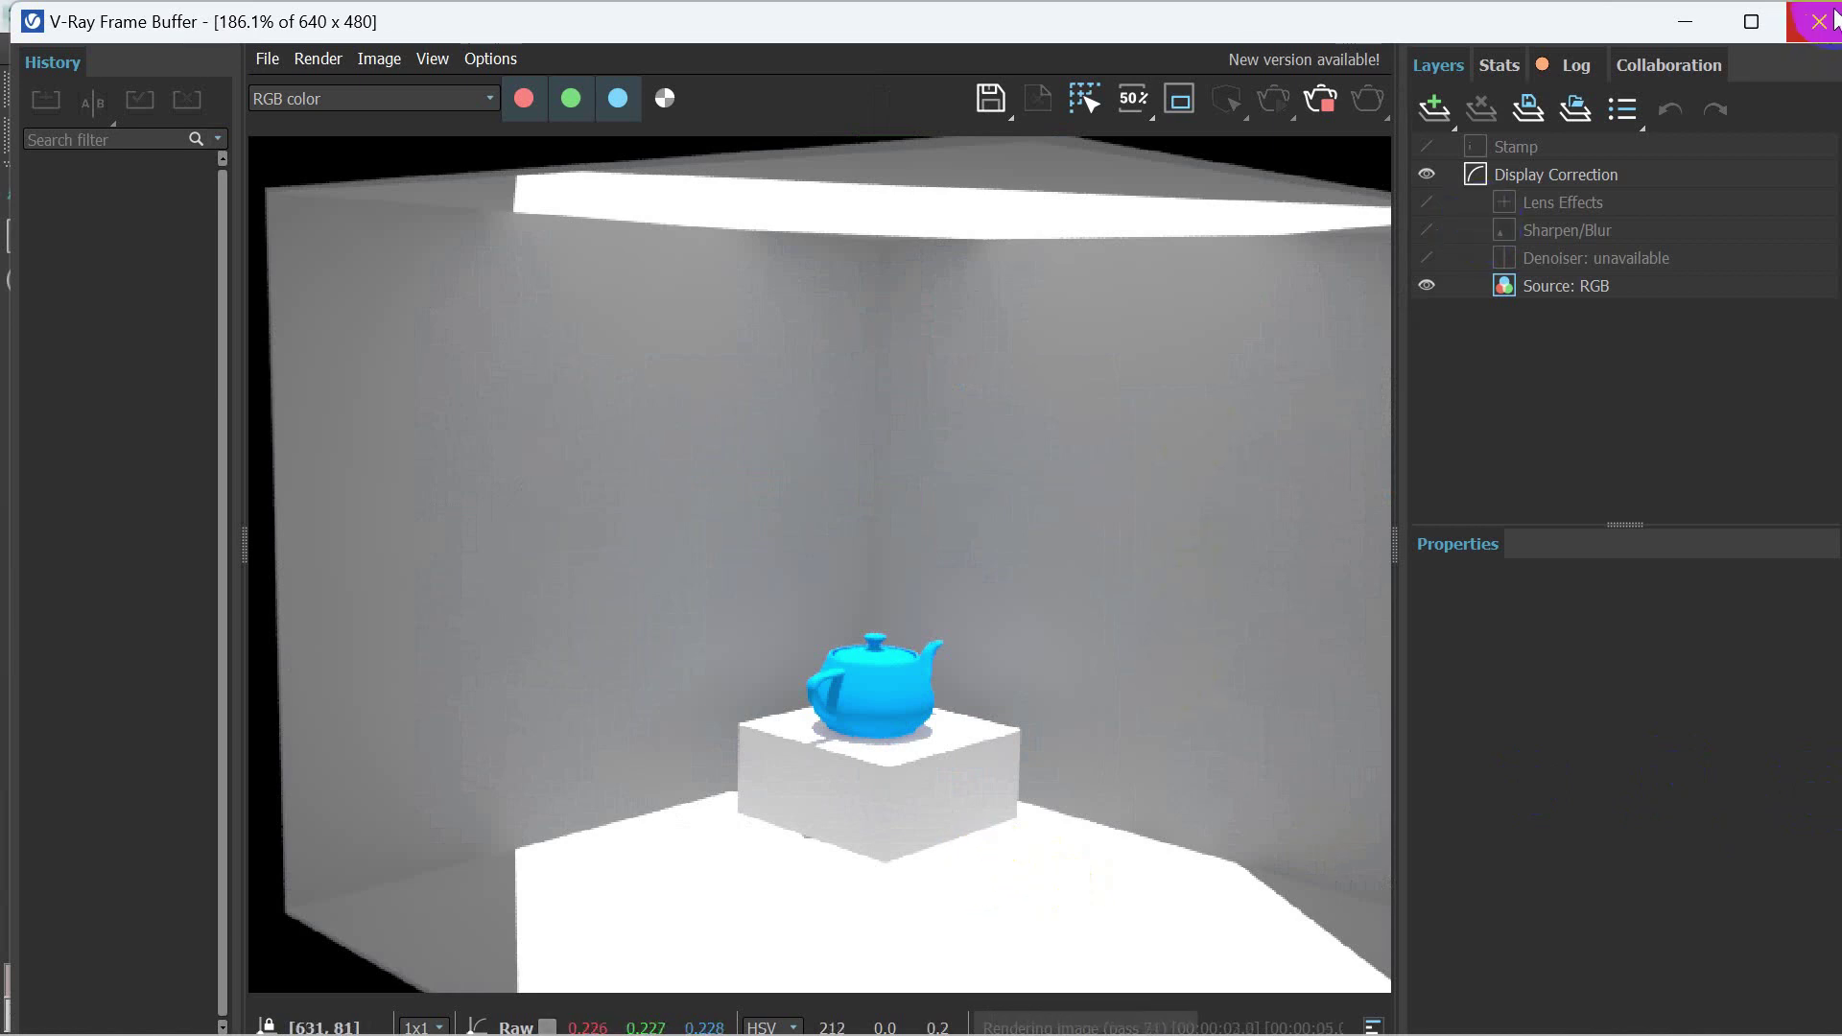
click(1820, 20)
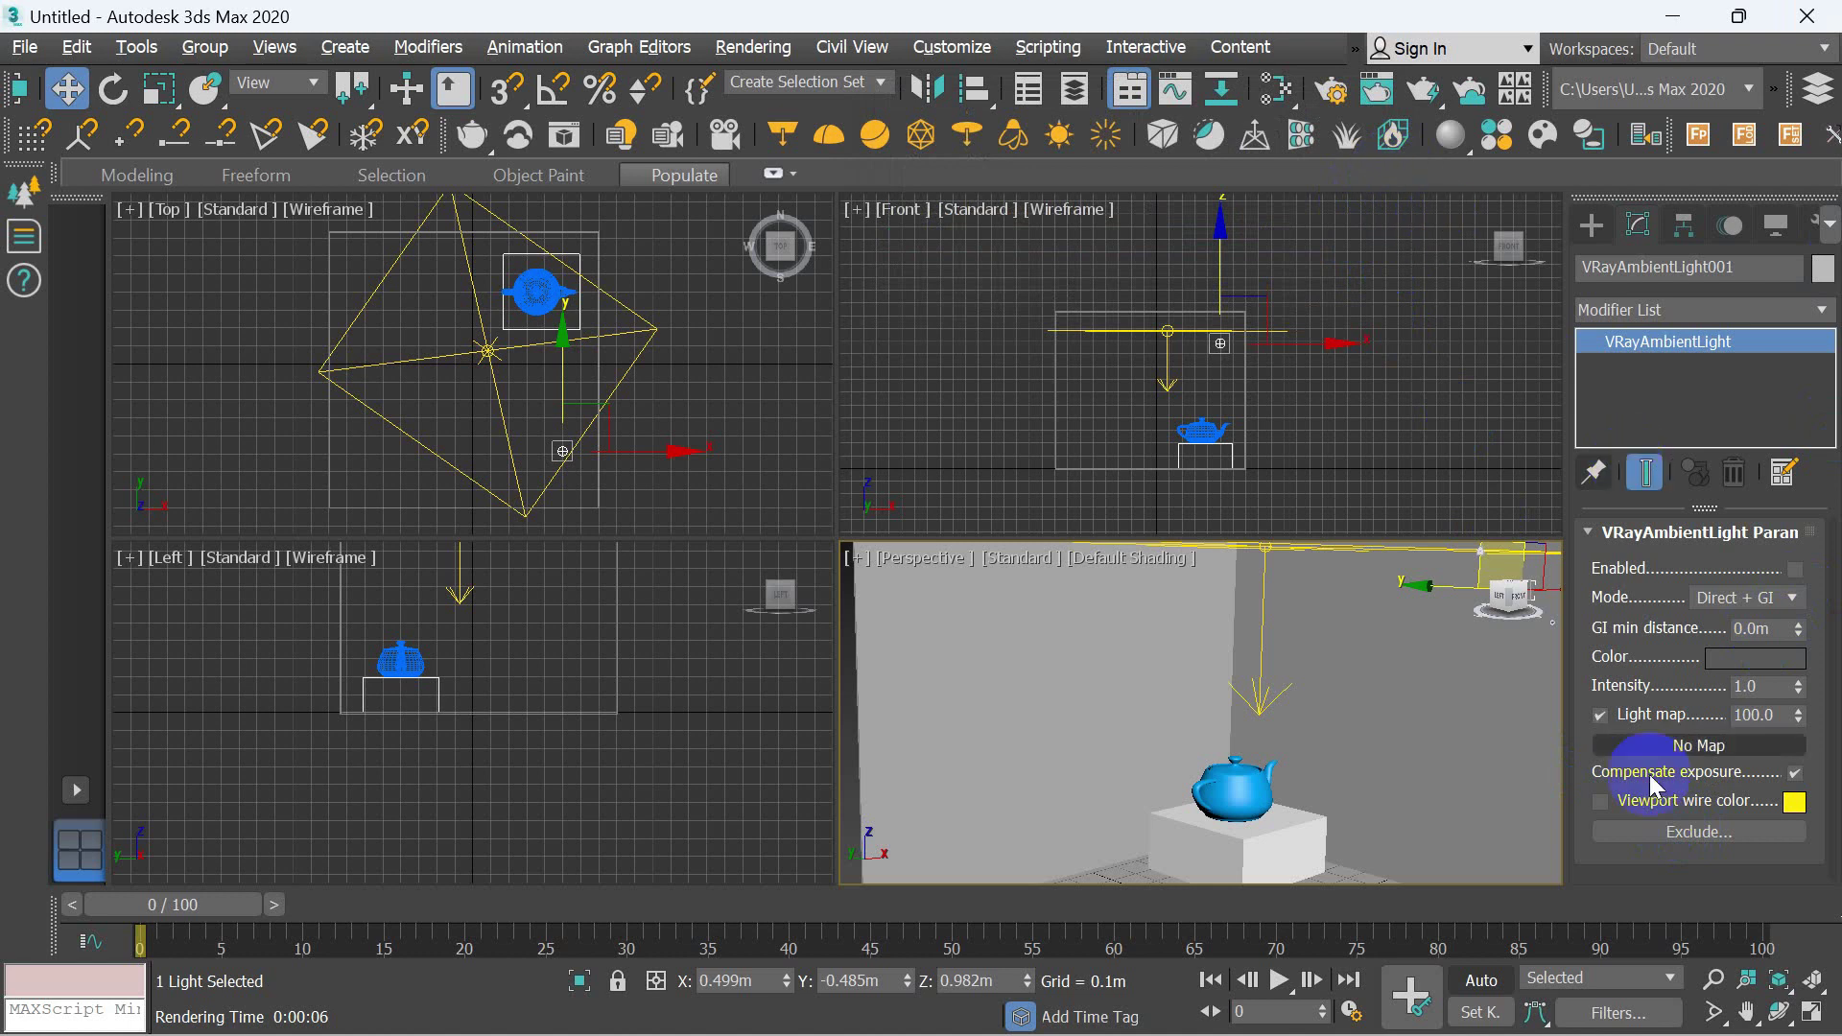
click(1794, 772)
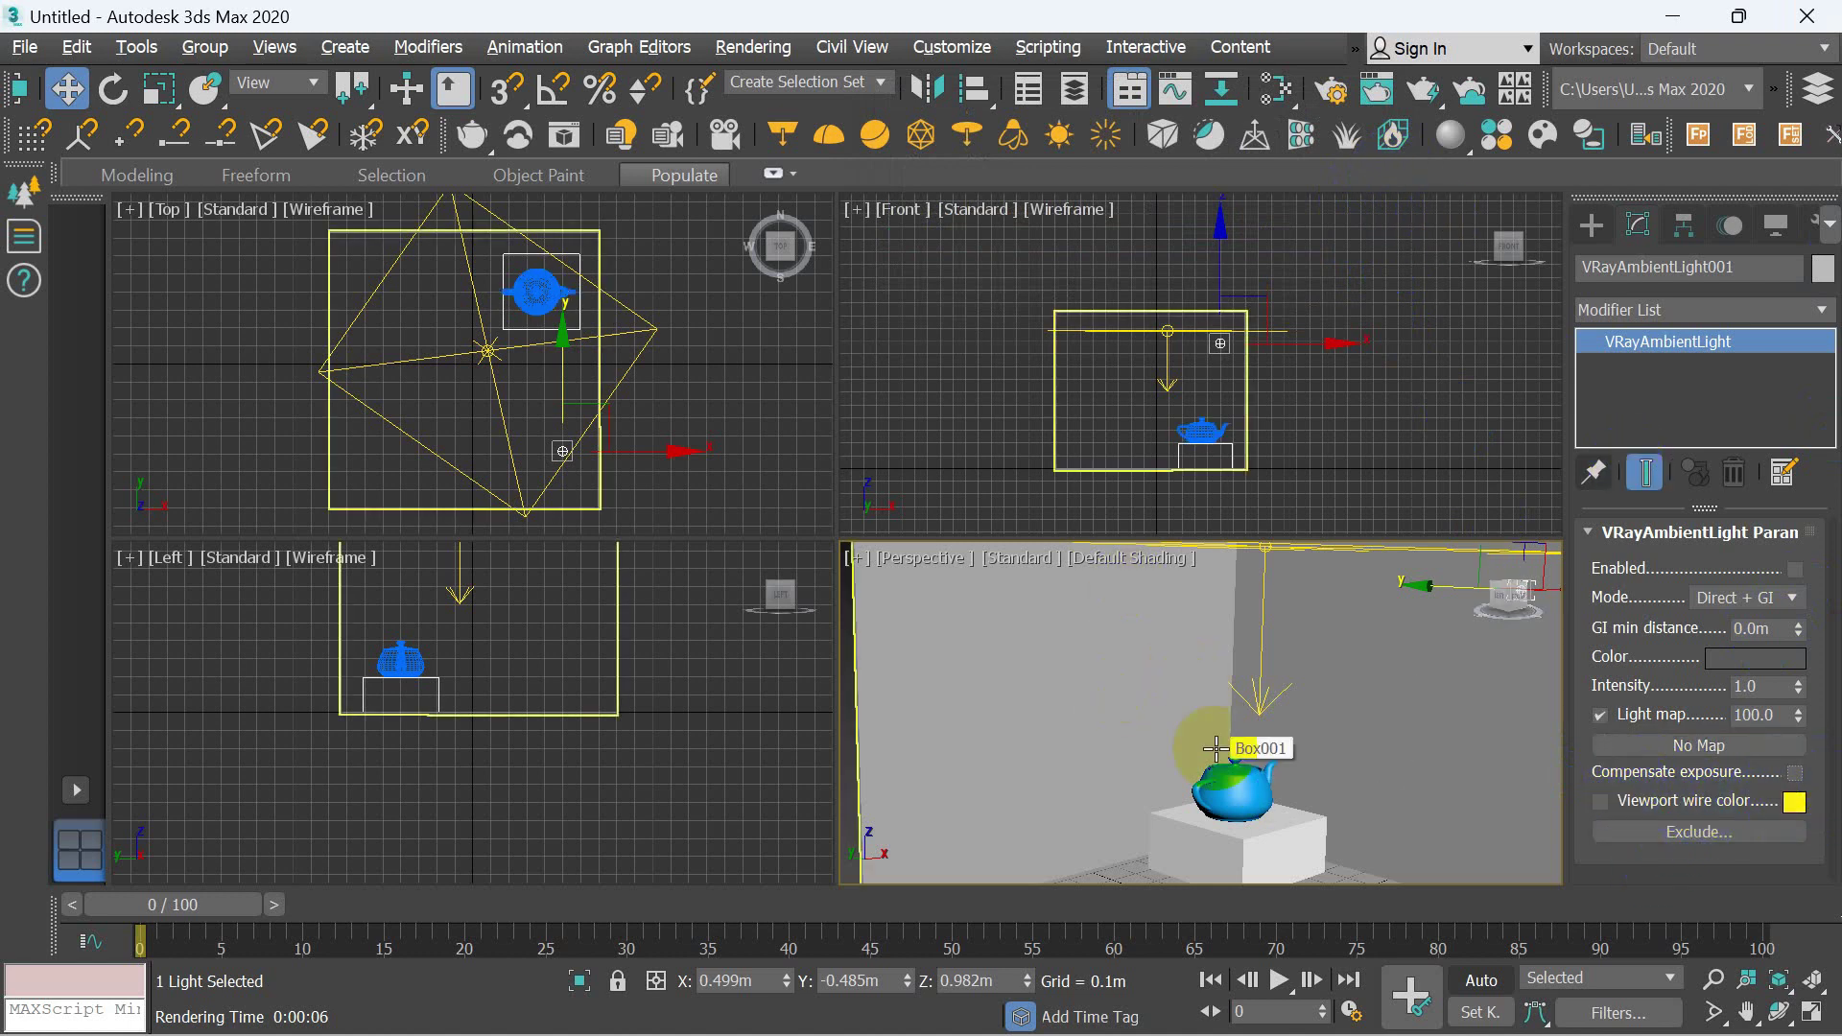
click(1743, 664)
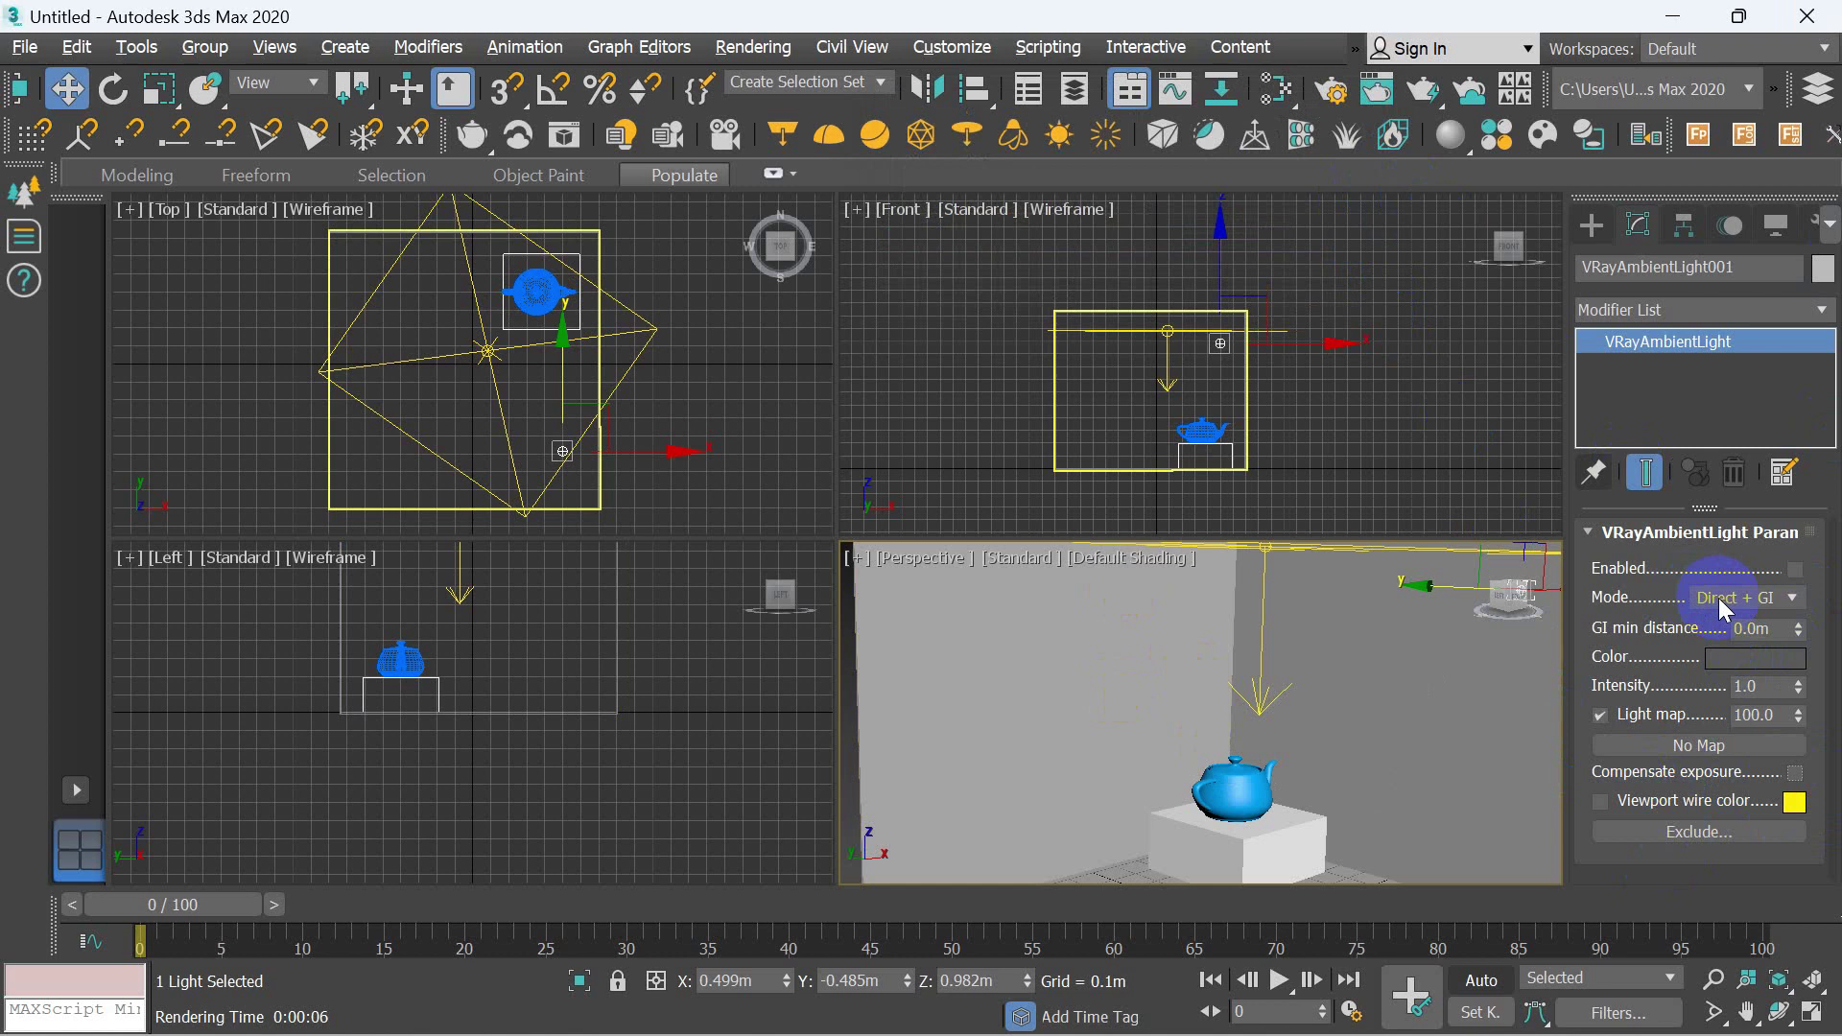
- Turn off VRayLight001, reselect the ambient light, and render Perspective with only ambient lighting
click(1166, 331)
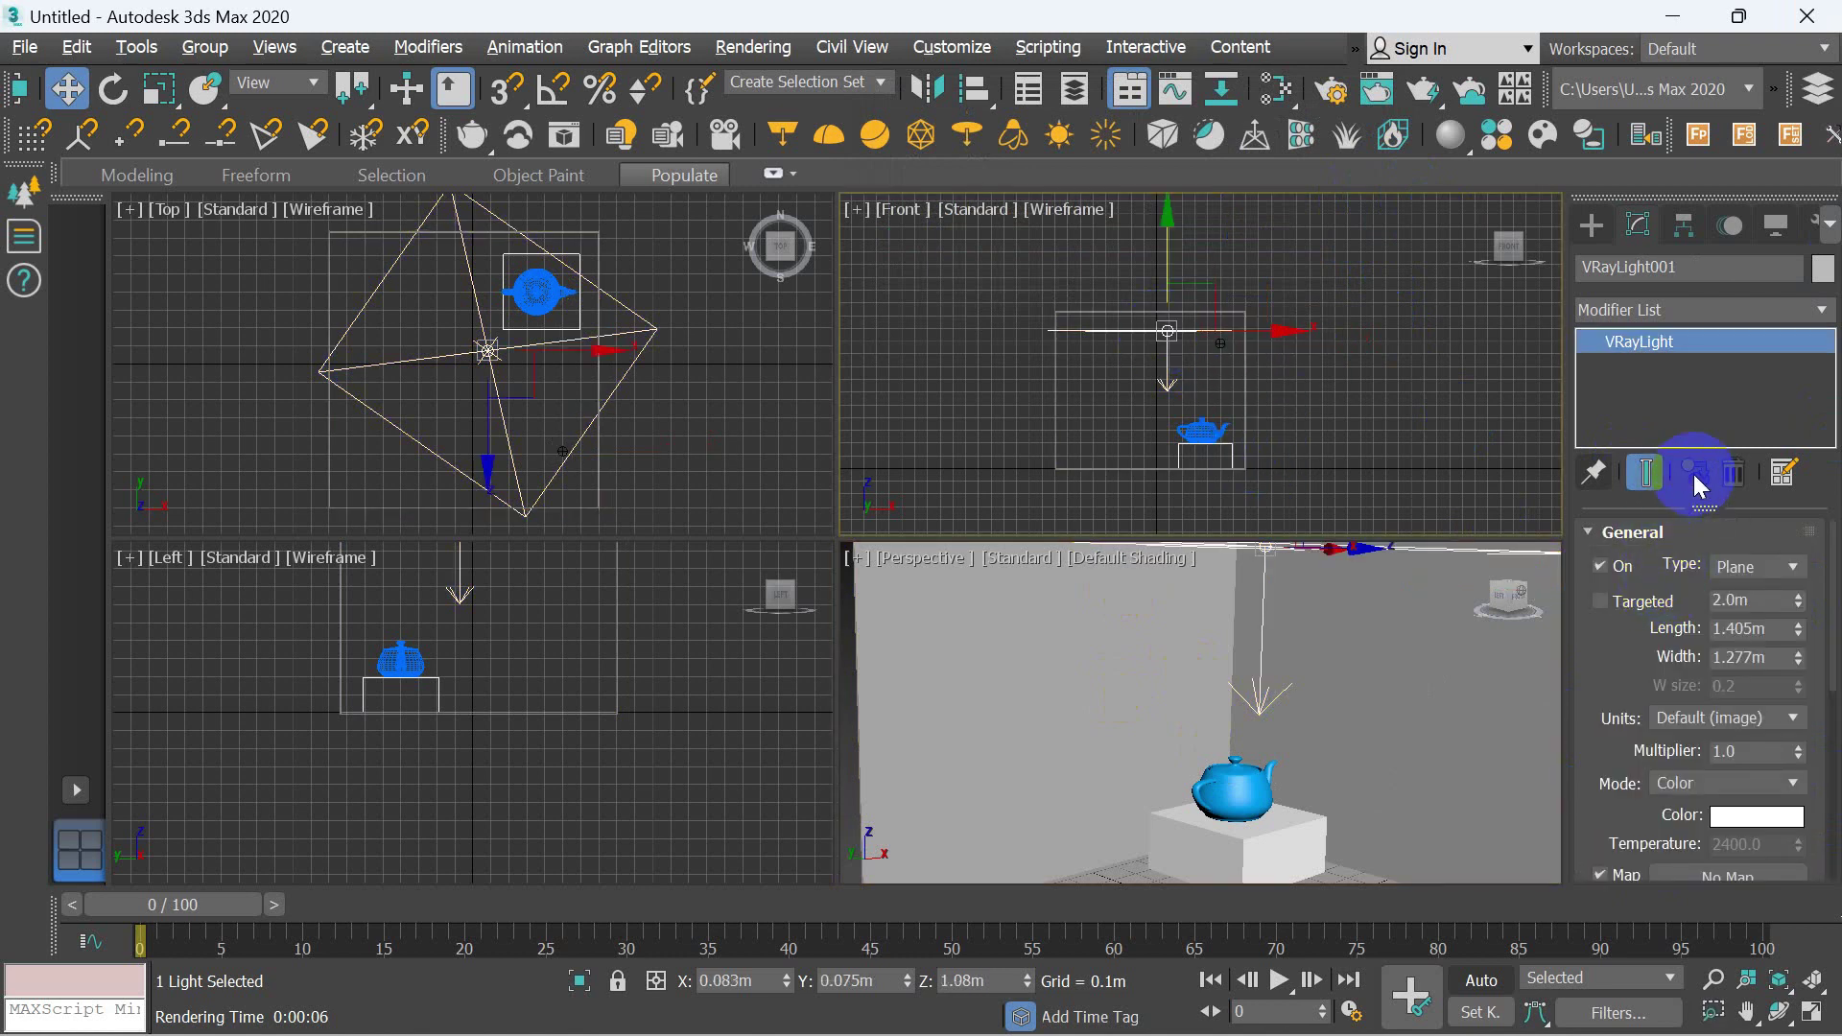
click(1611, 569)
middle_click(1299, 755)
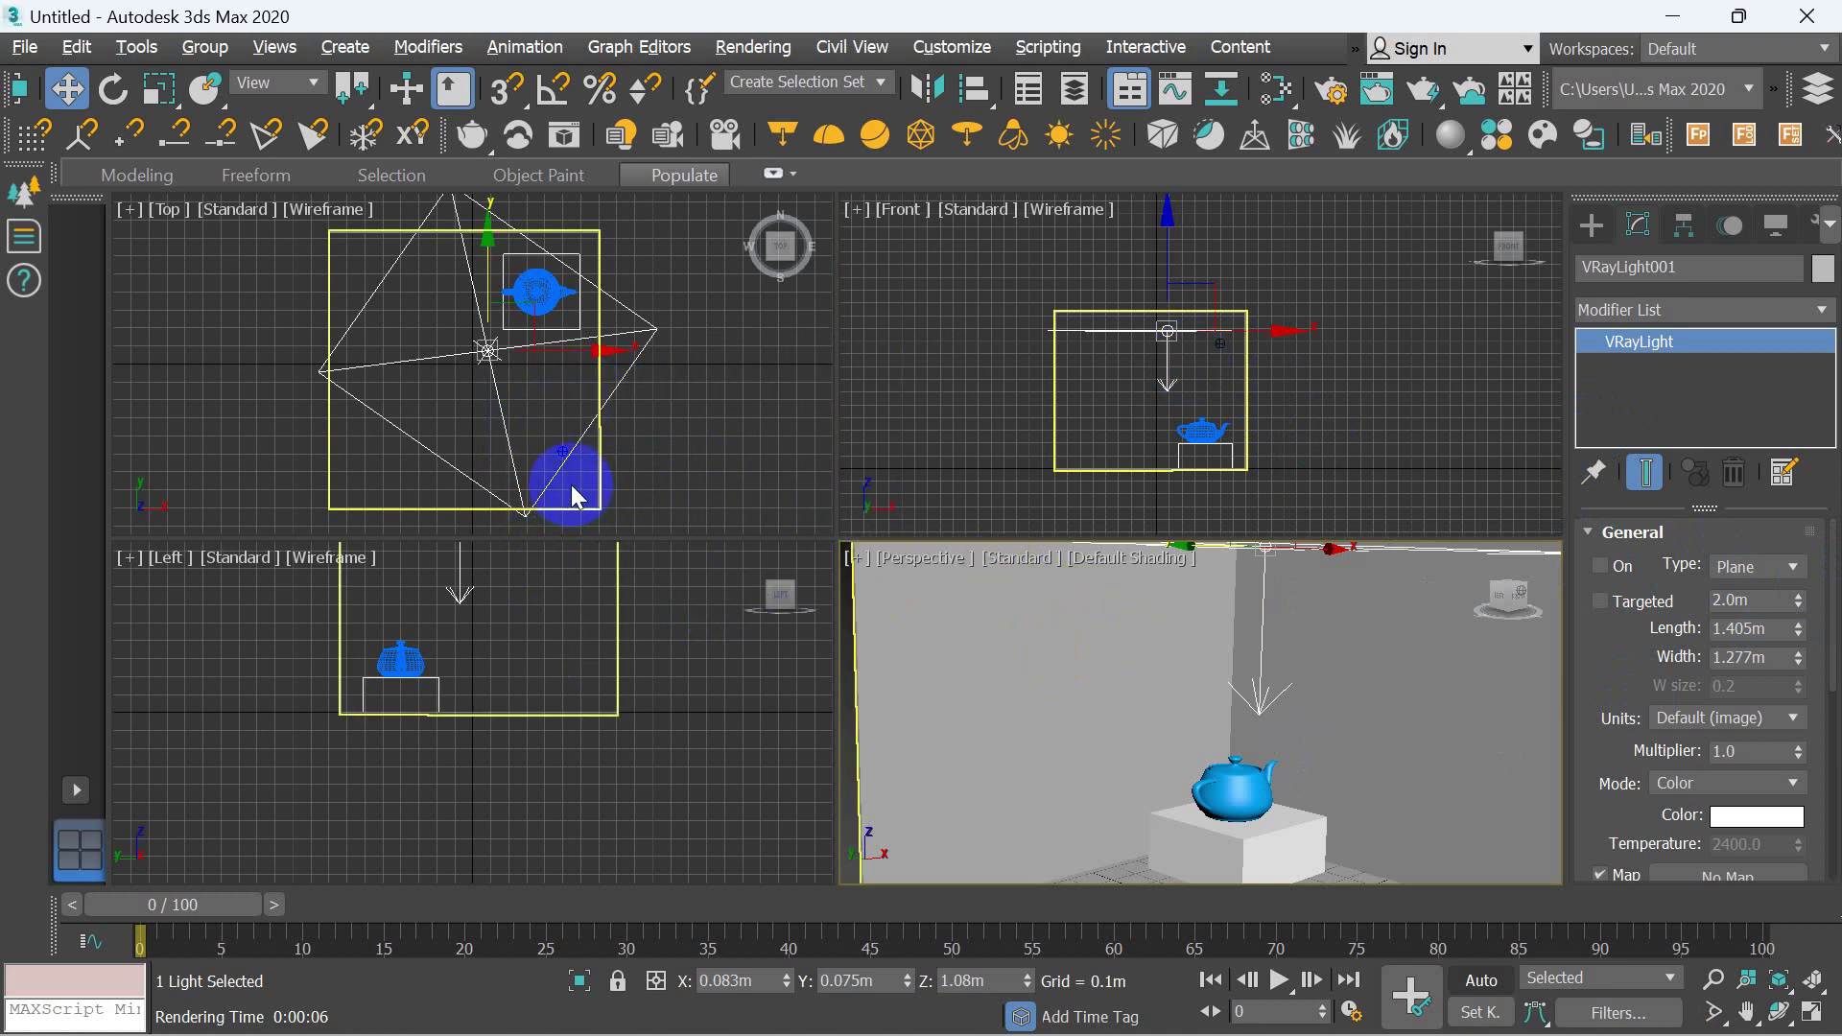
click(648, 457)
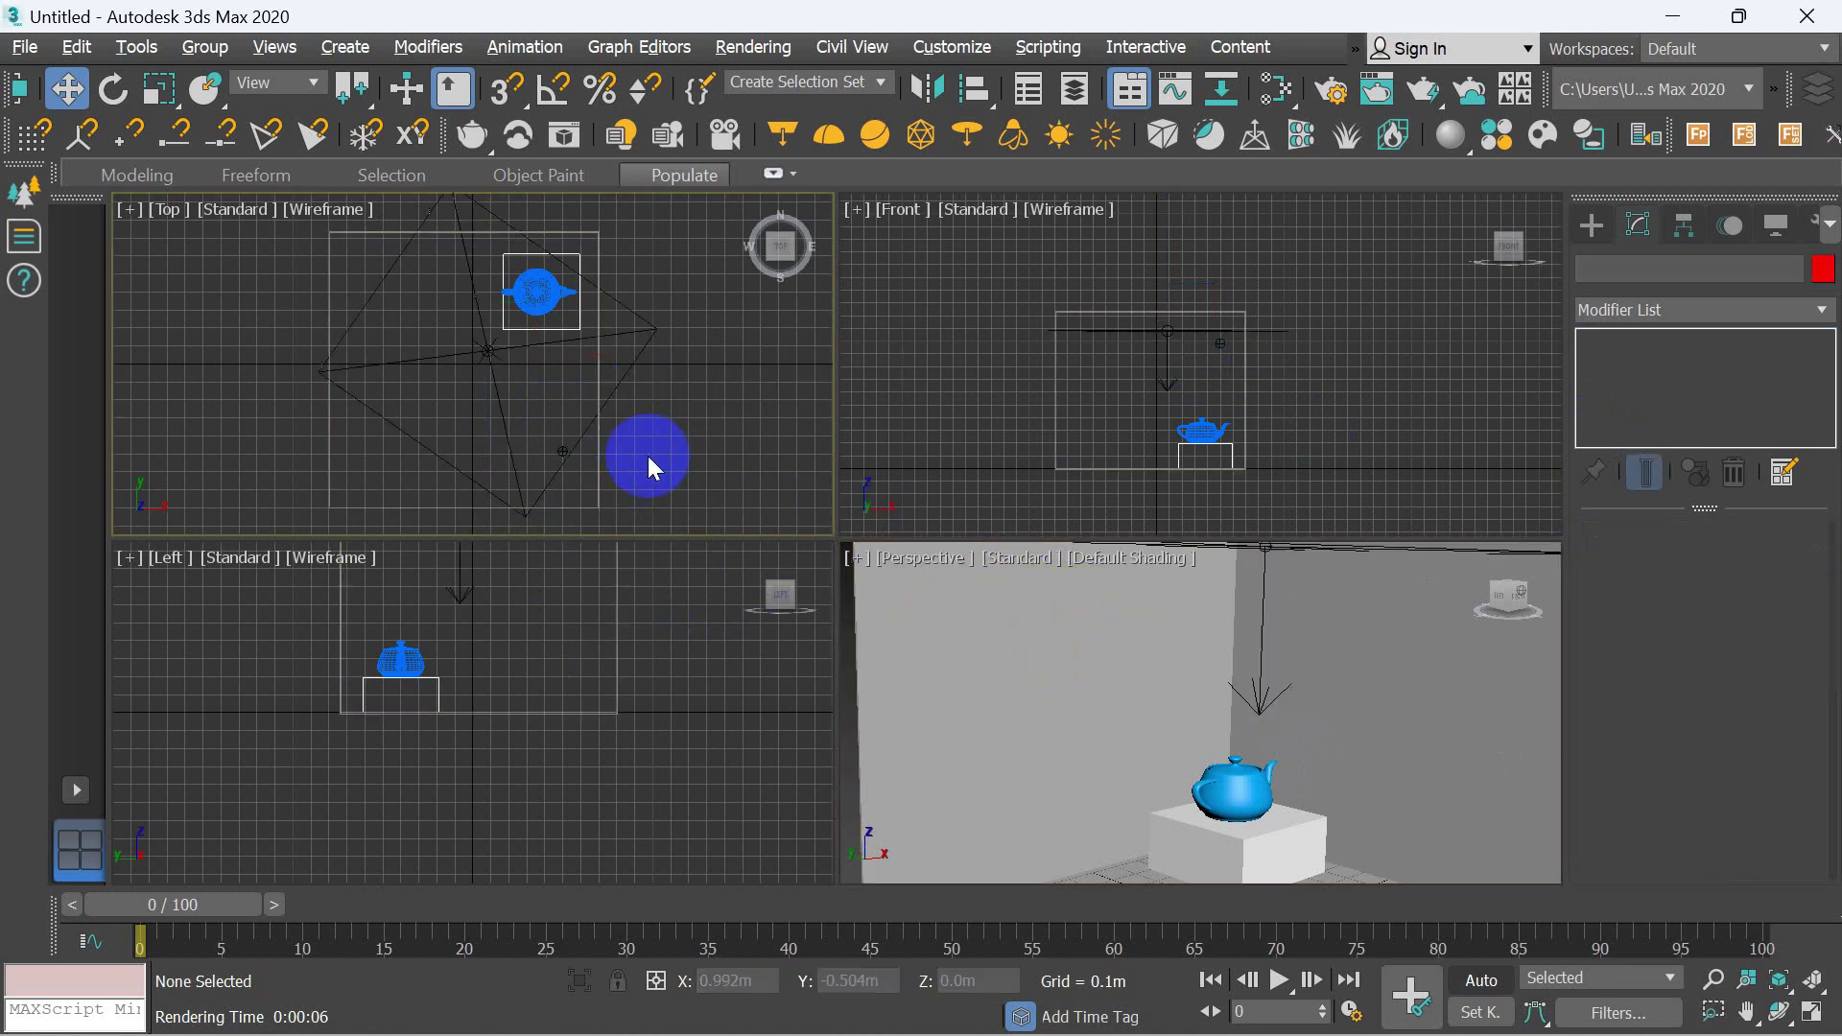
click(563, 447)
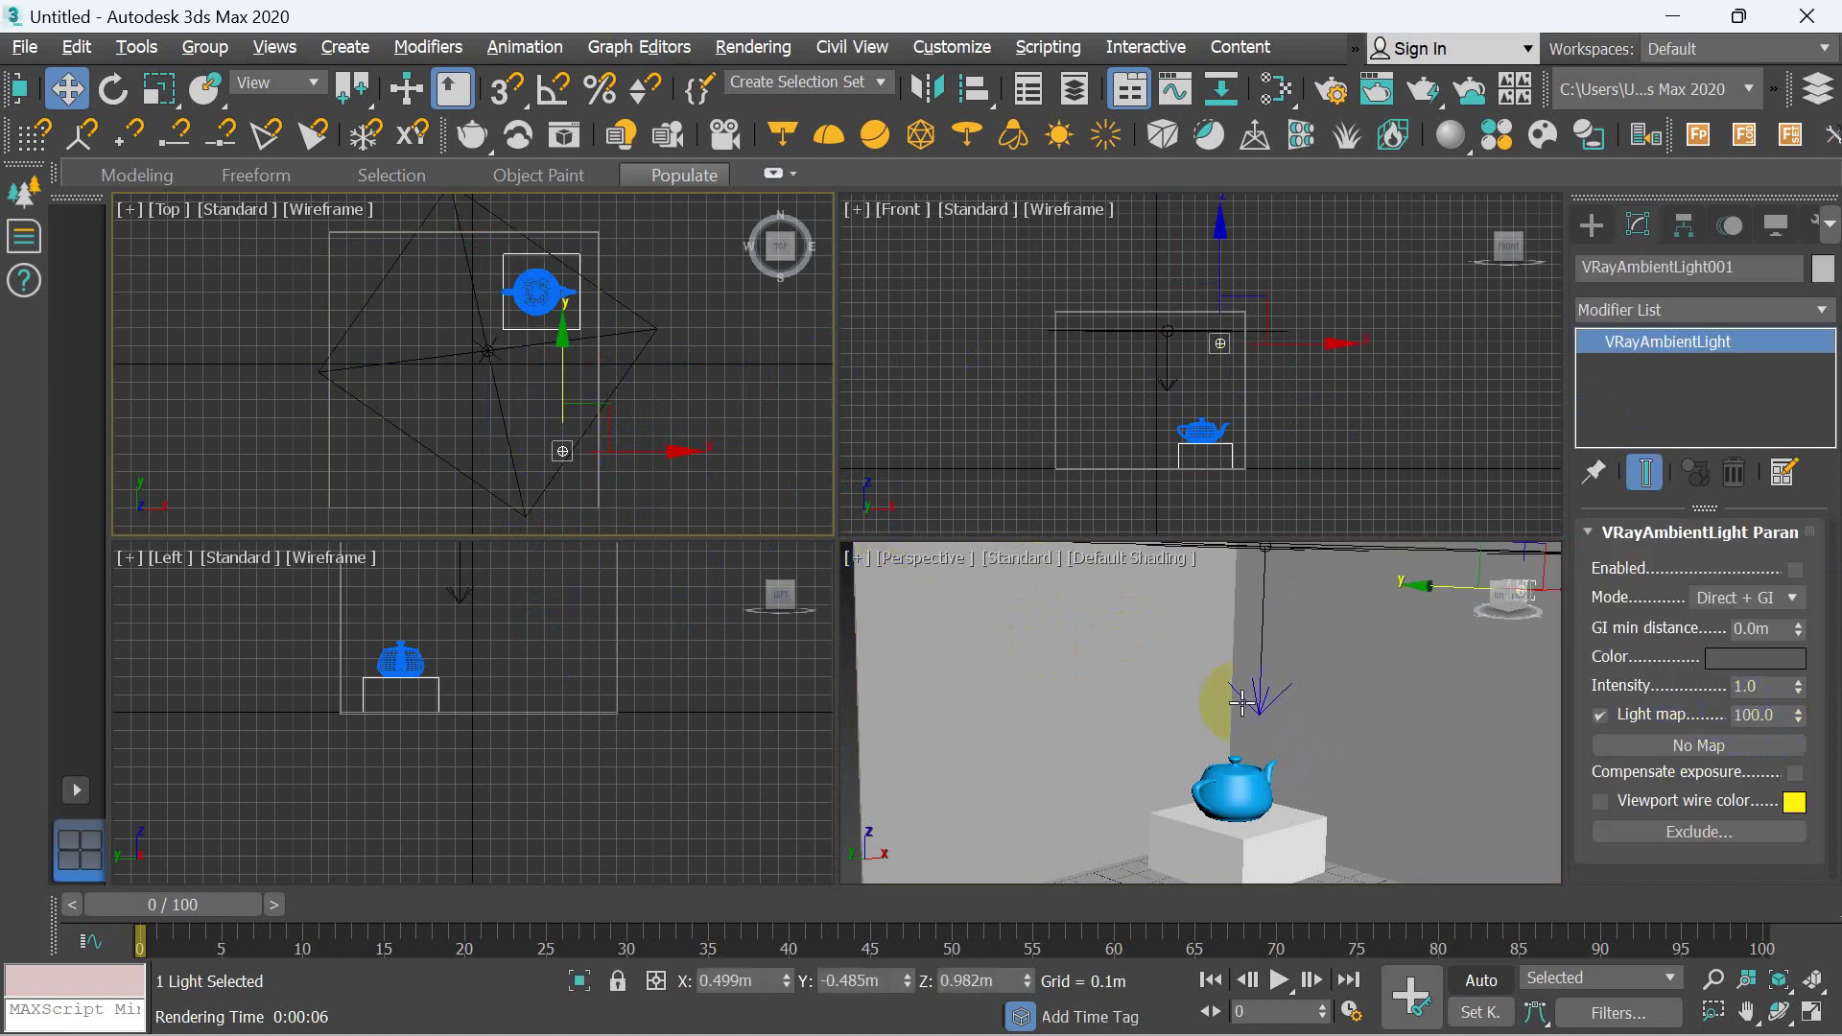
right_click(1145, 694)
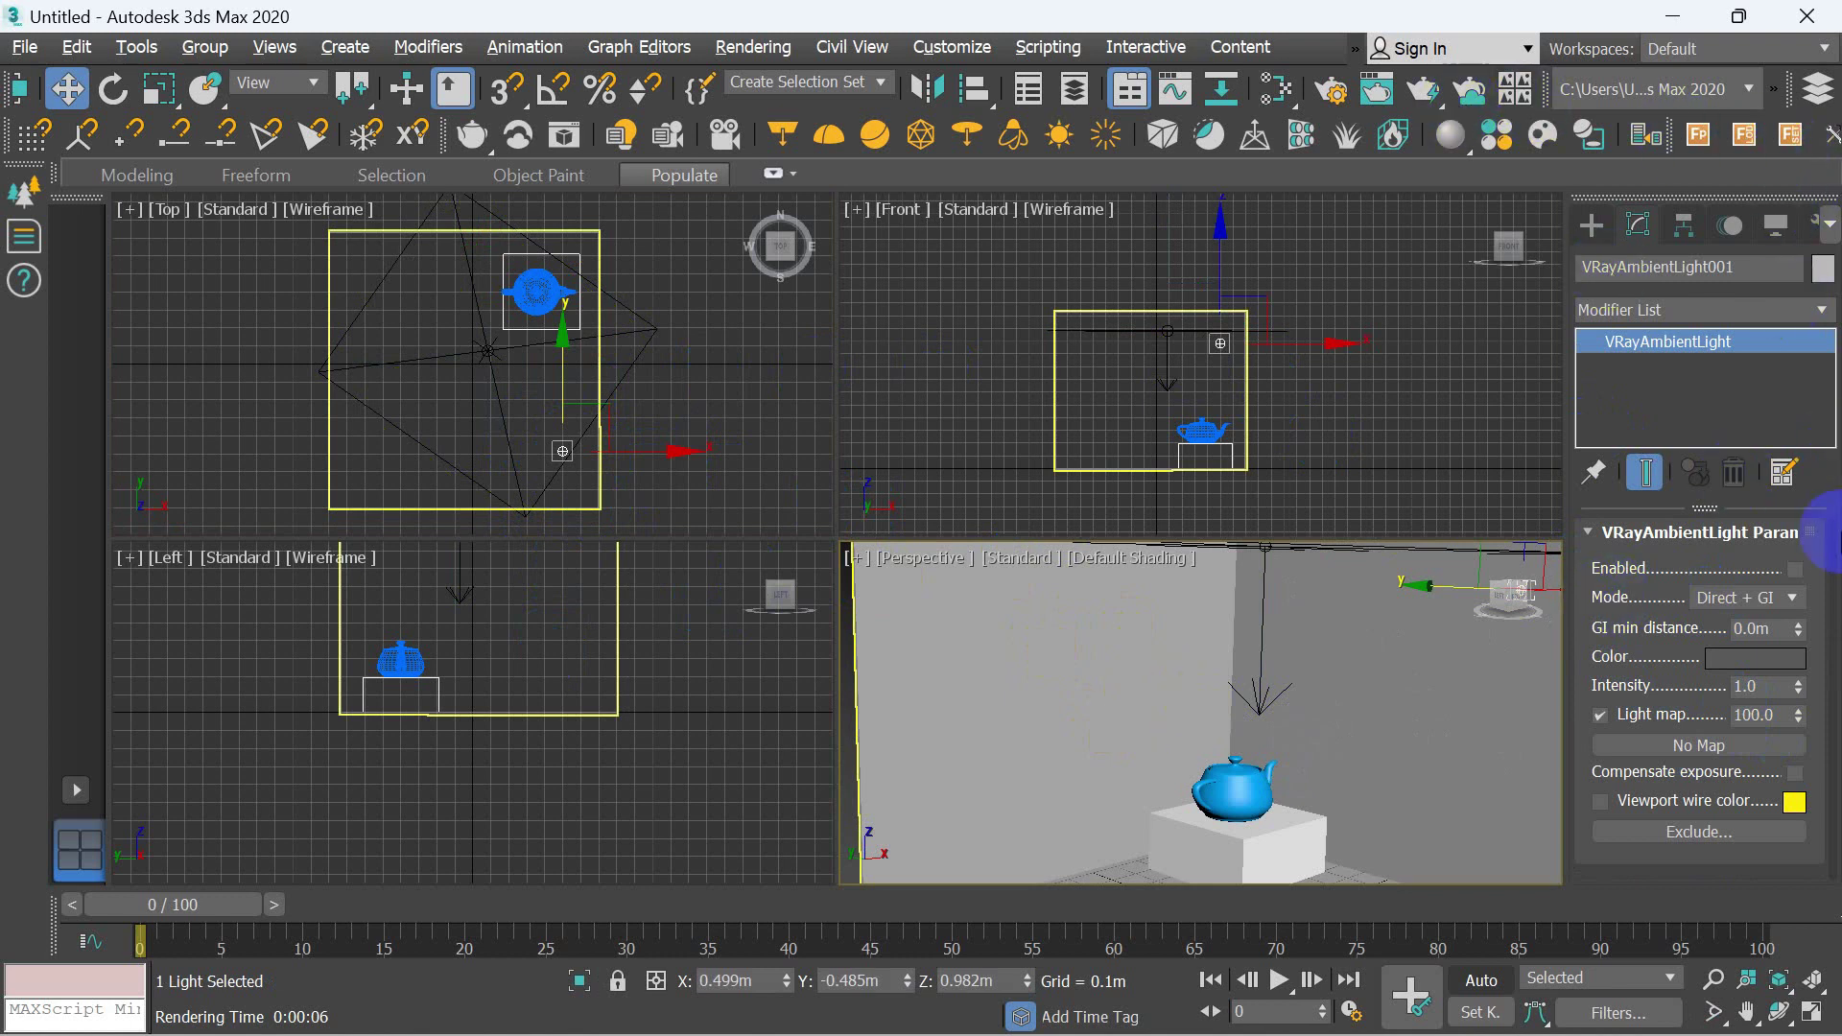
key(shift+q)
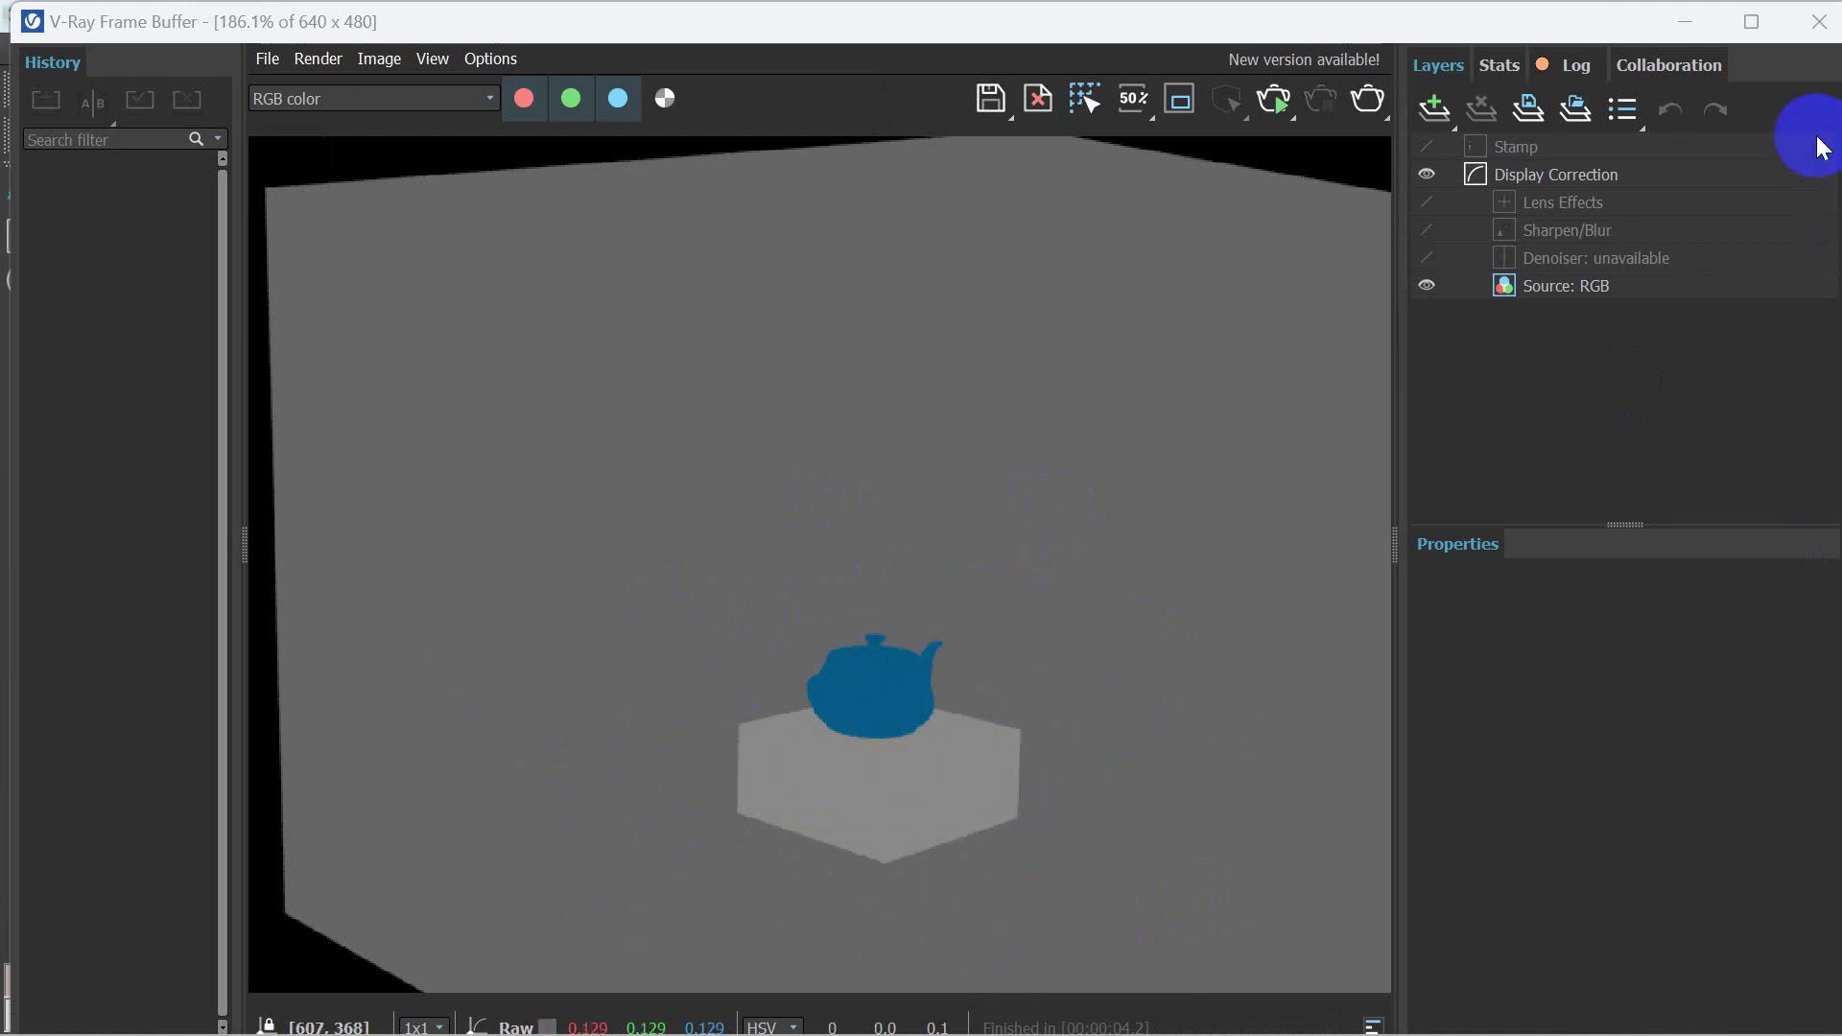
click(1818, 21)
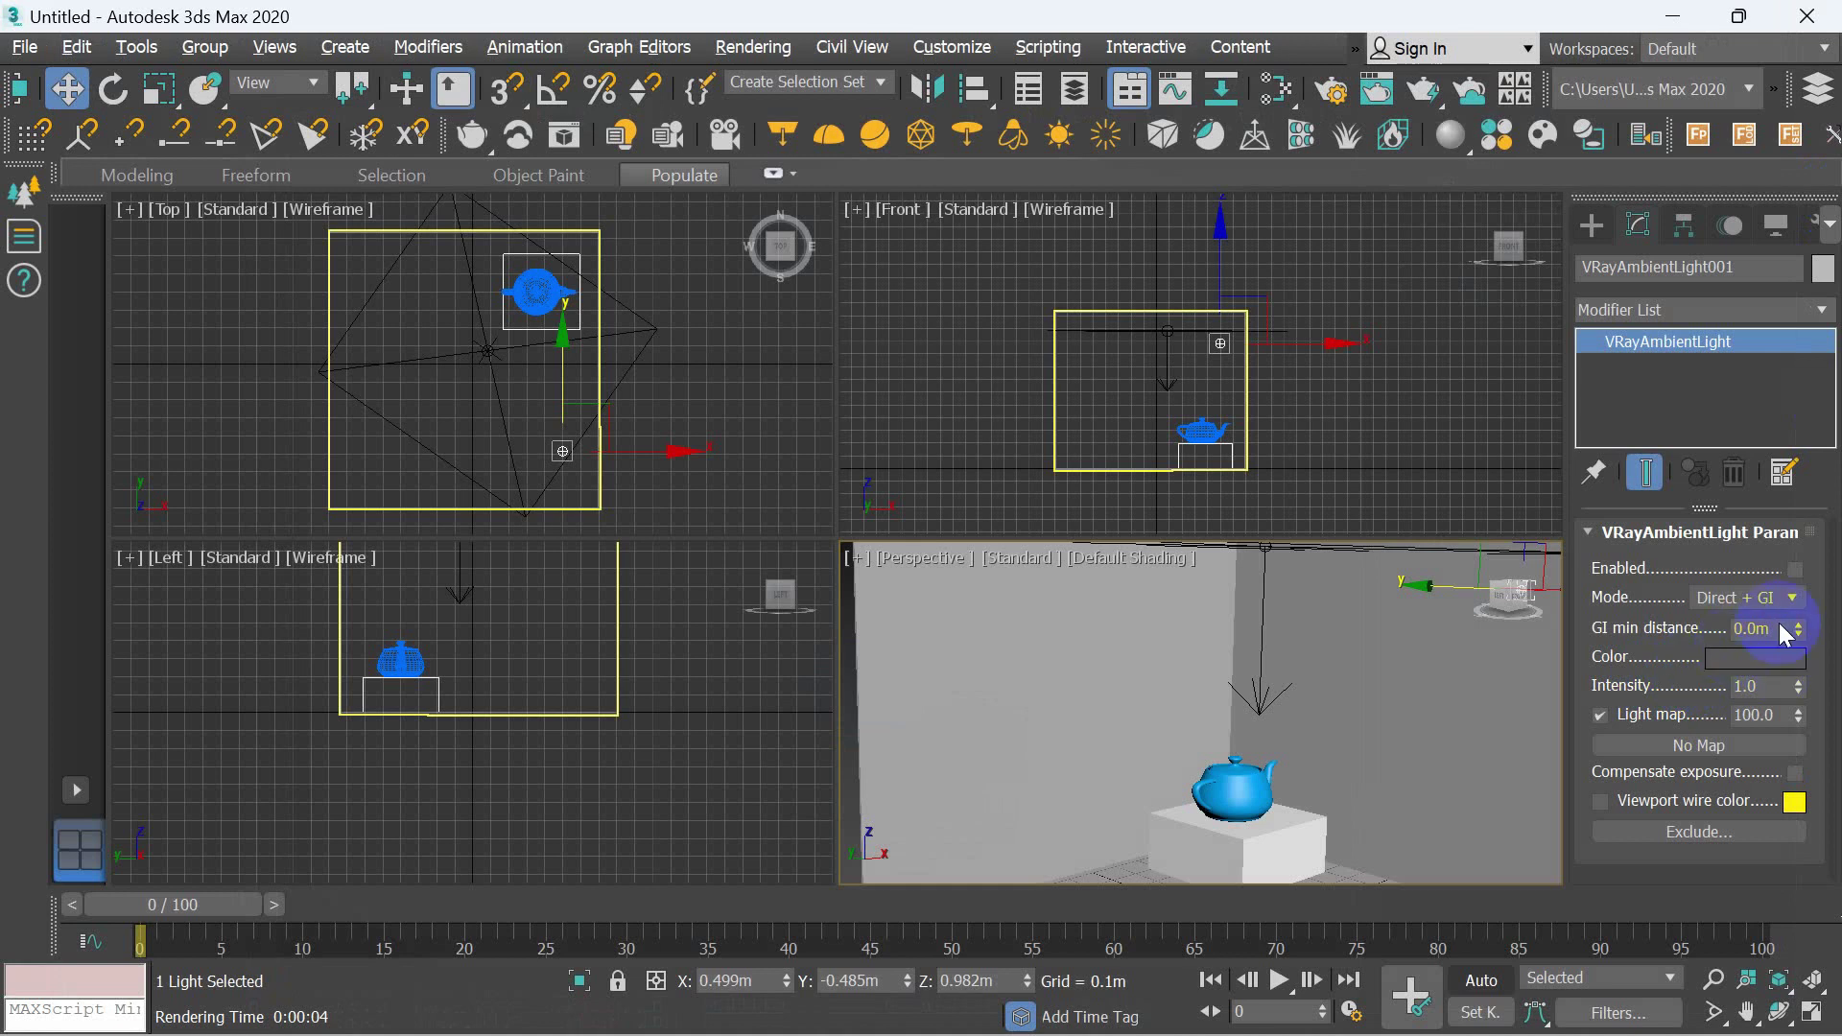
- Set the ambient light intensity to 10 and test-render the scene
click(1797, 576)
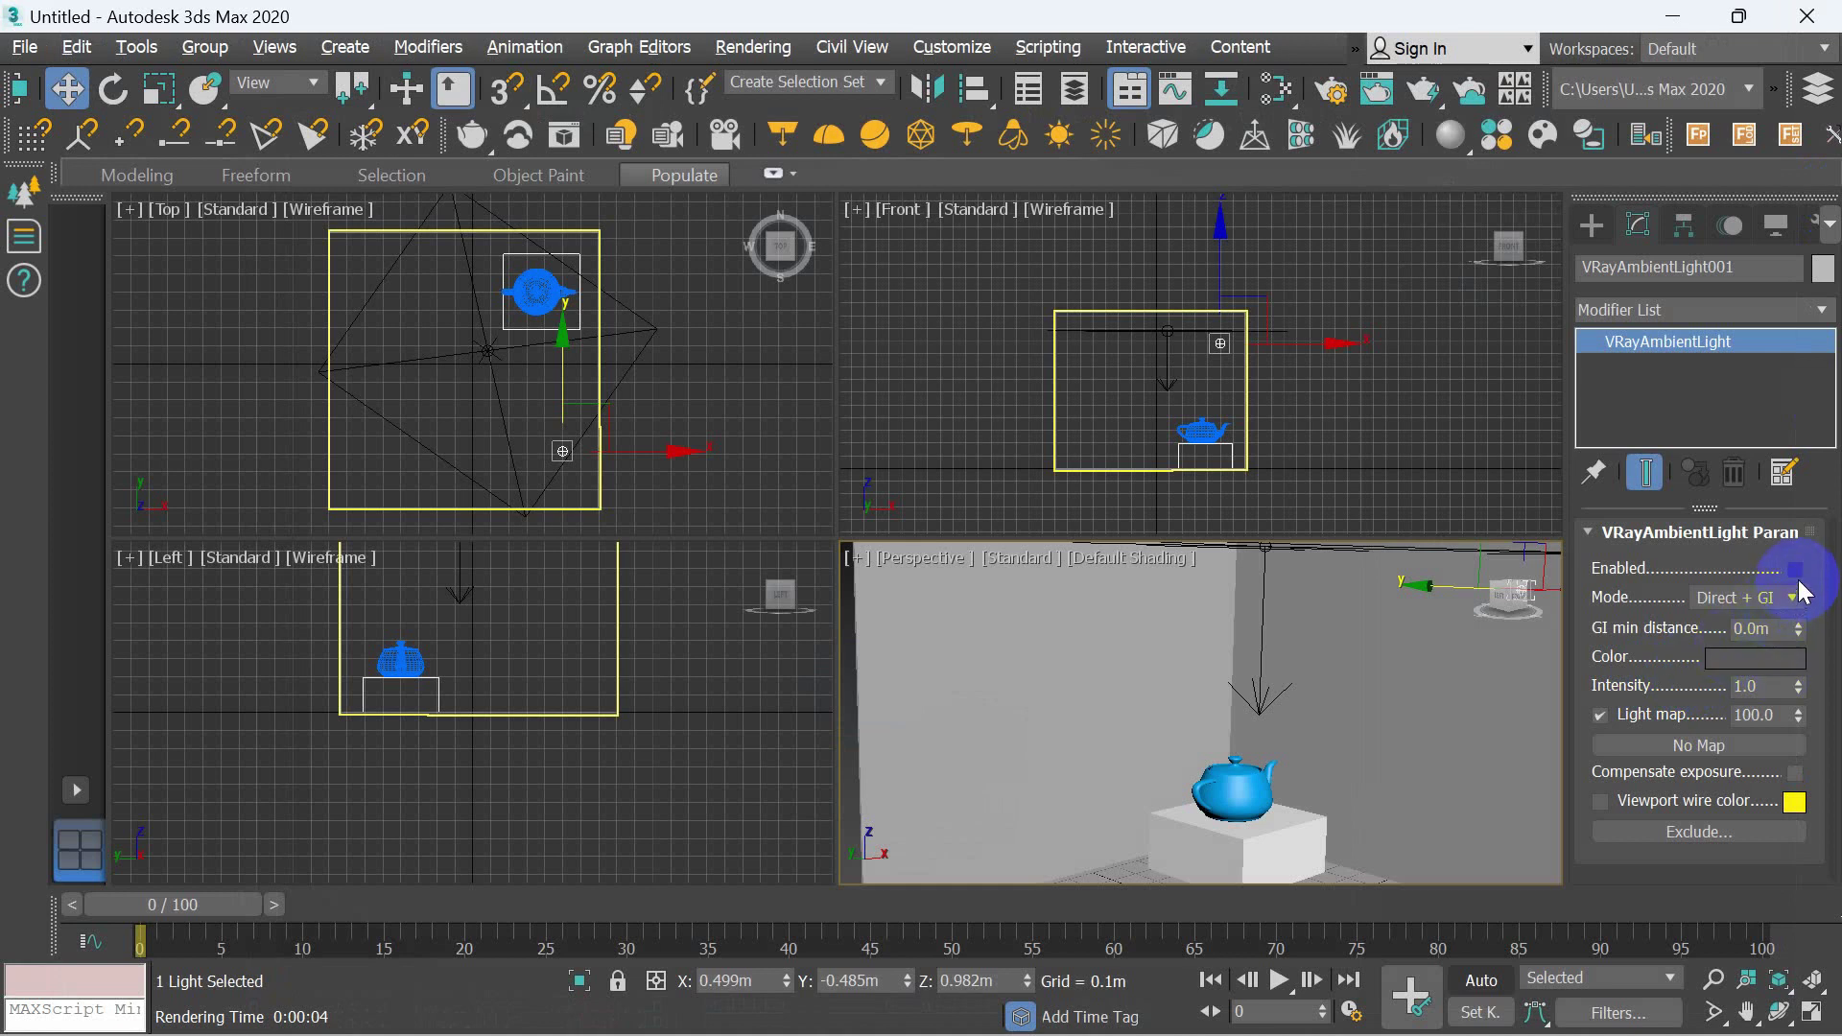
click(1768, 687)
text(10)
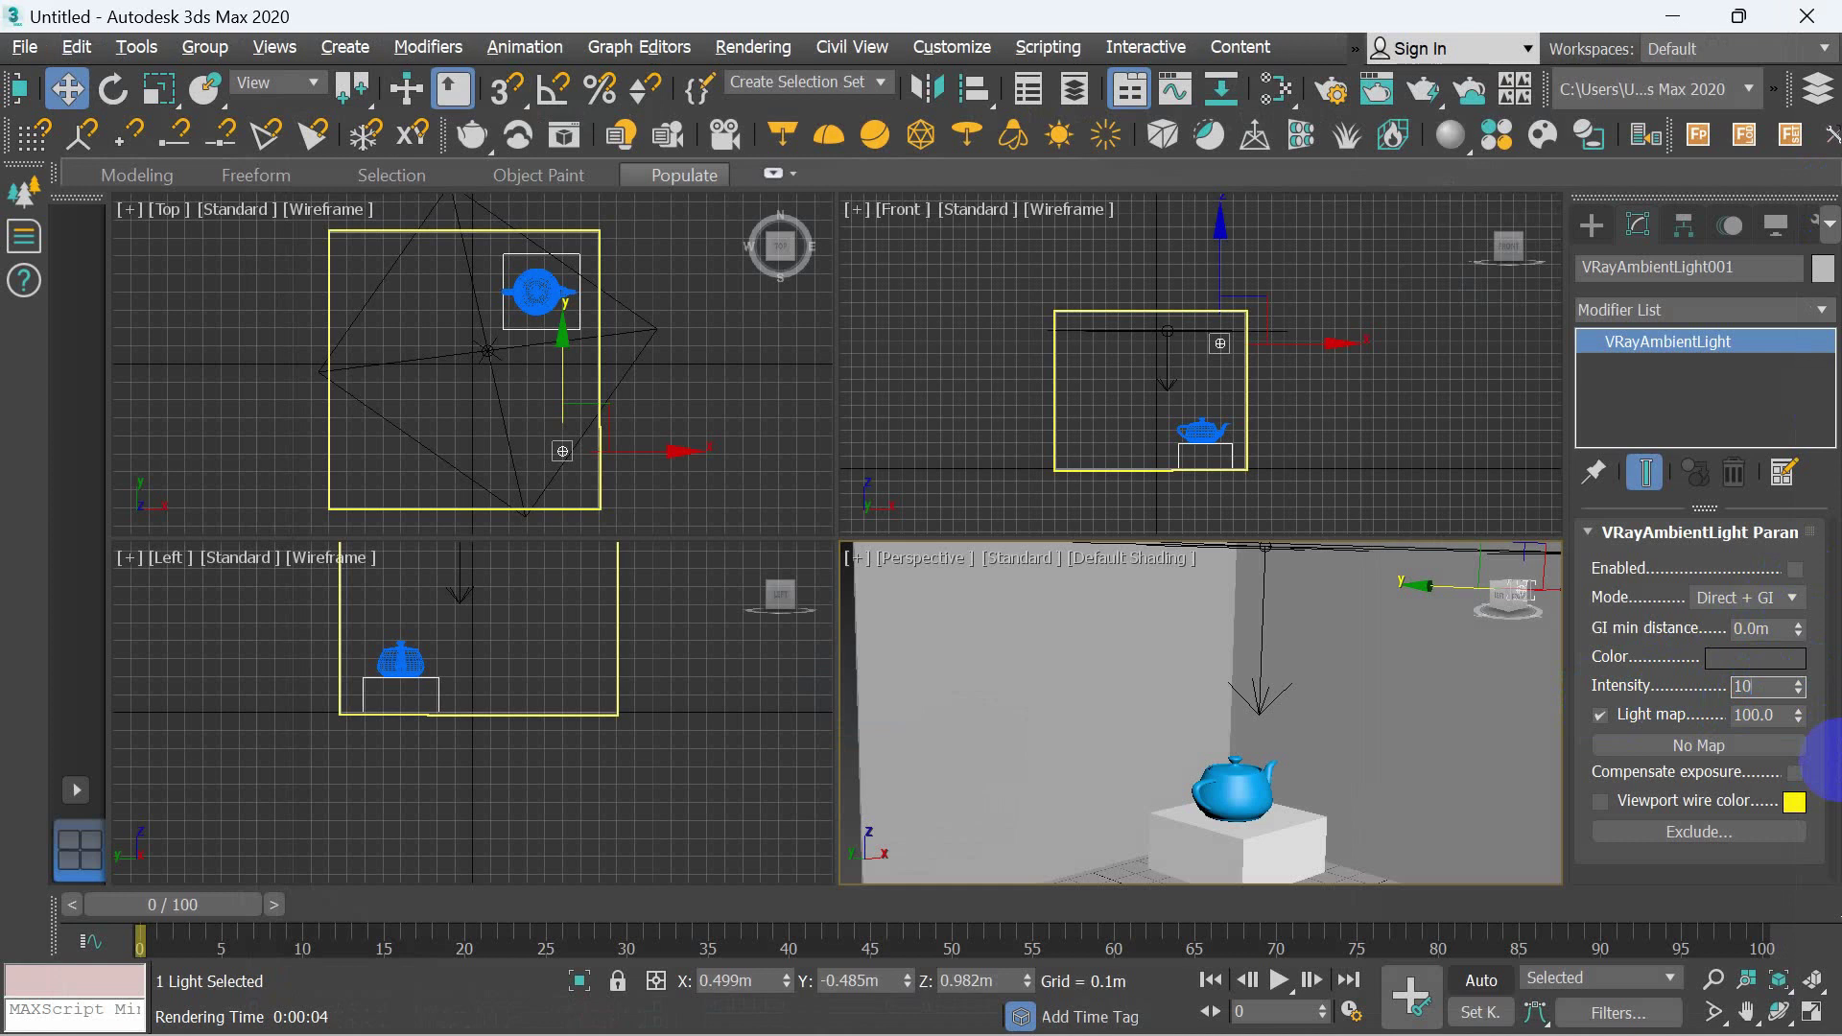
key(Return)
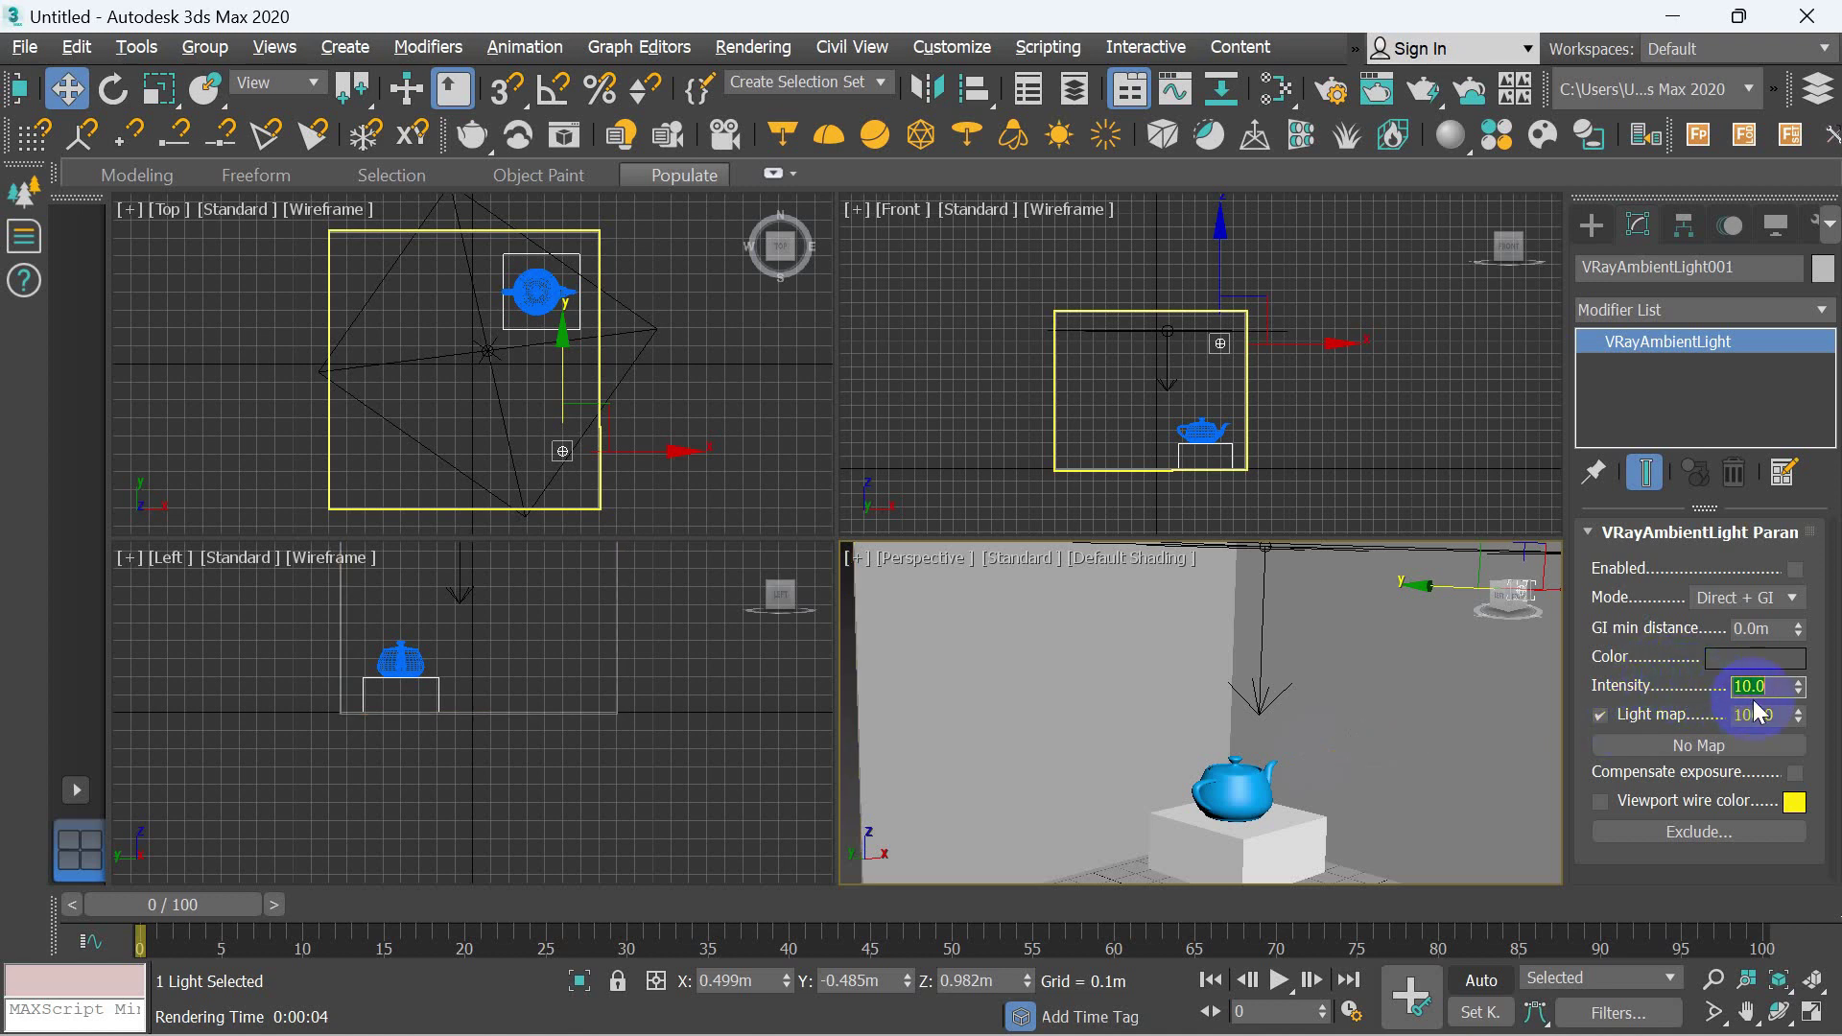
key(Tab)
click(1369, 672)
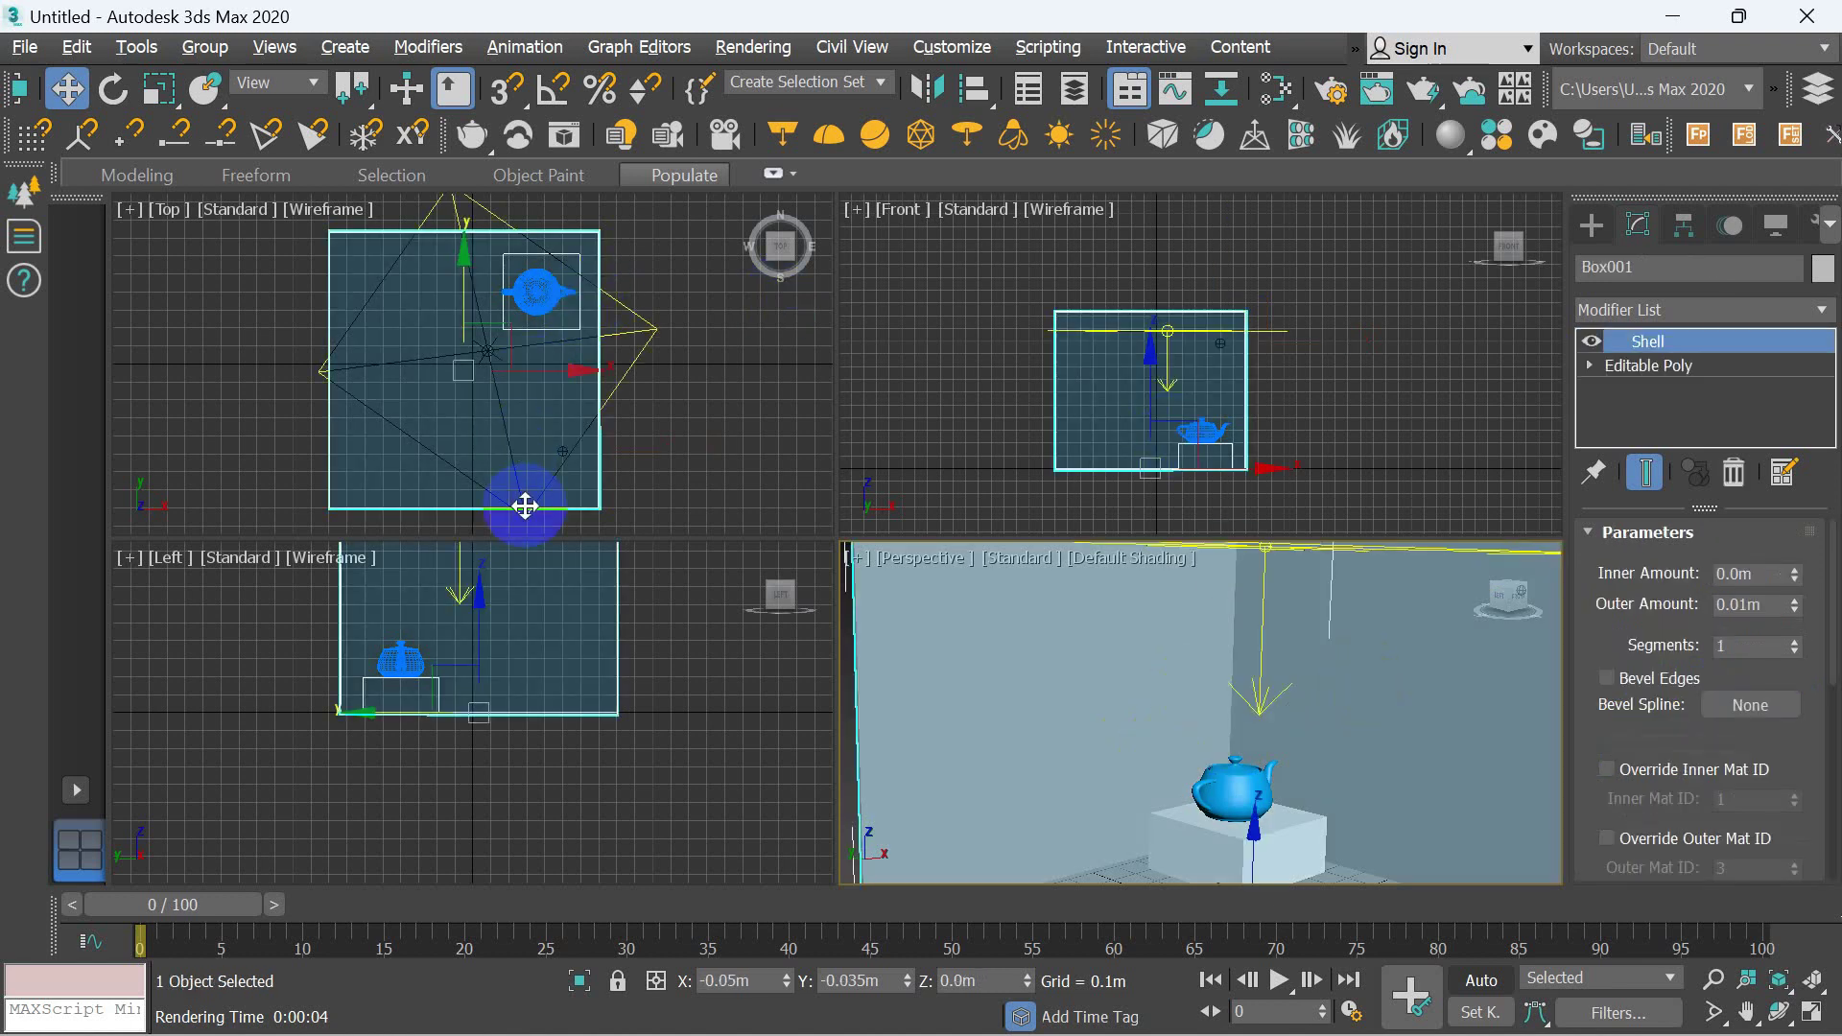
click(562, 451)
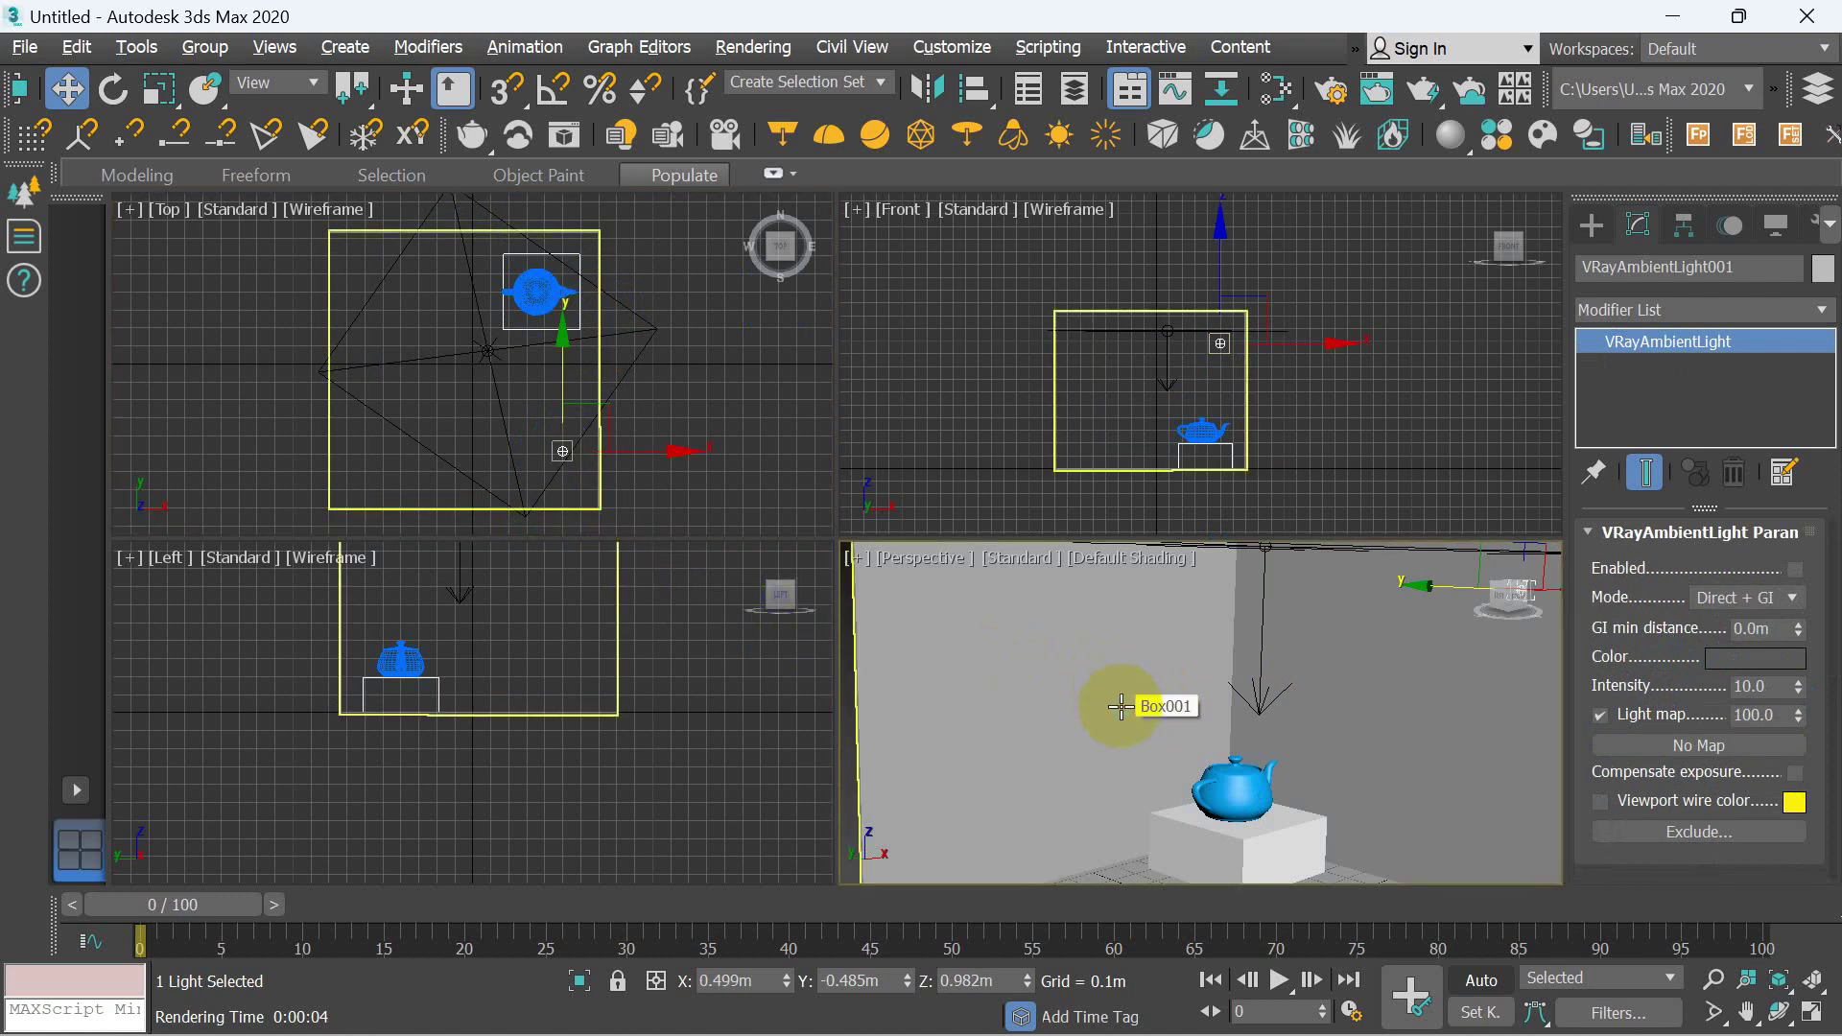
key(shift+q)
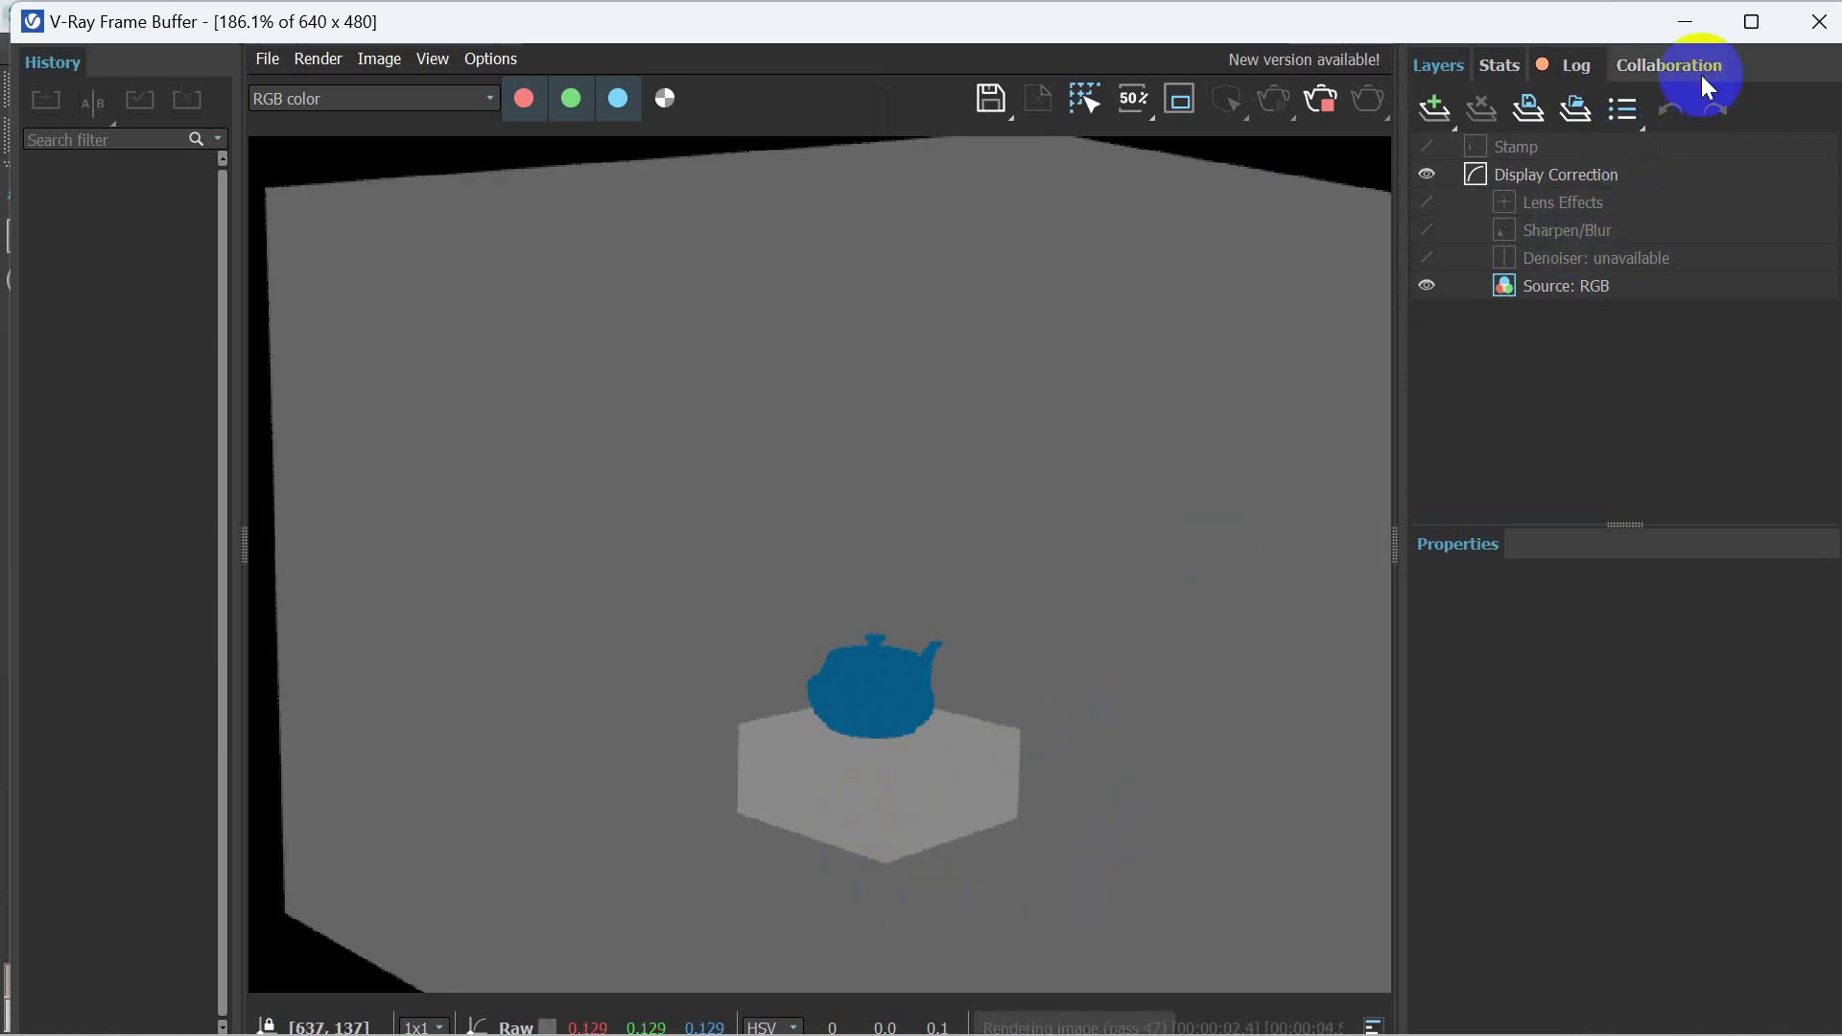
click(1812, 21)
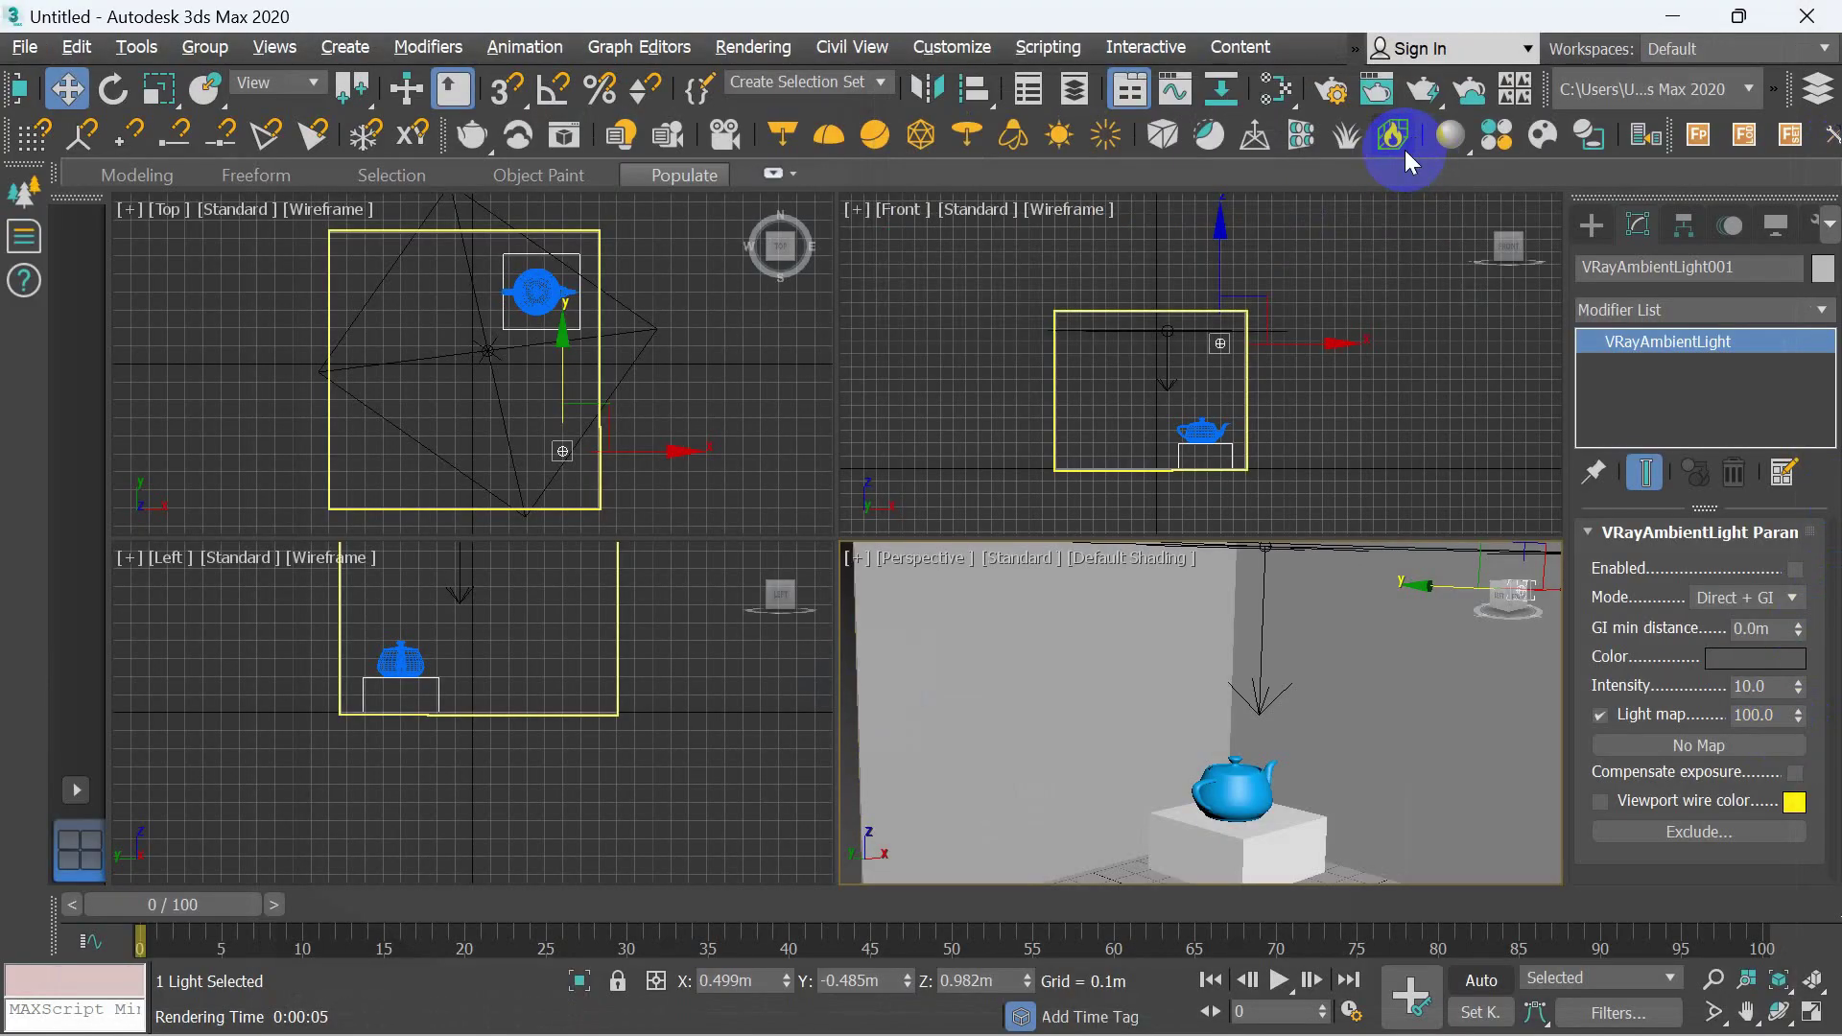
- Raise the ambient light intensity to 50 and render again
double_click(1773, 687)
text(50)
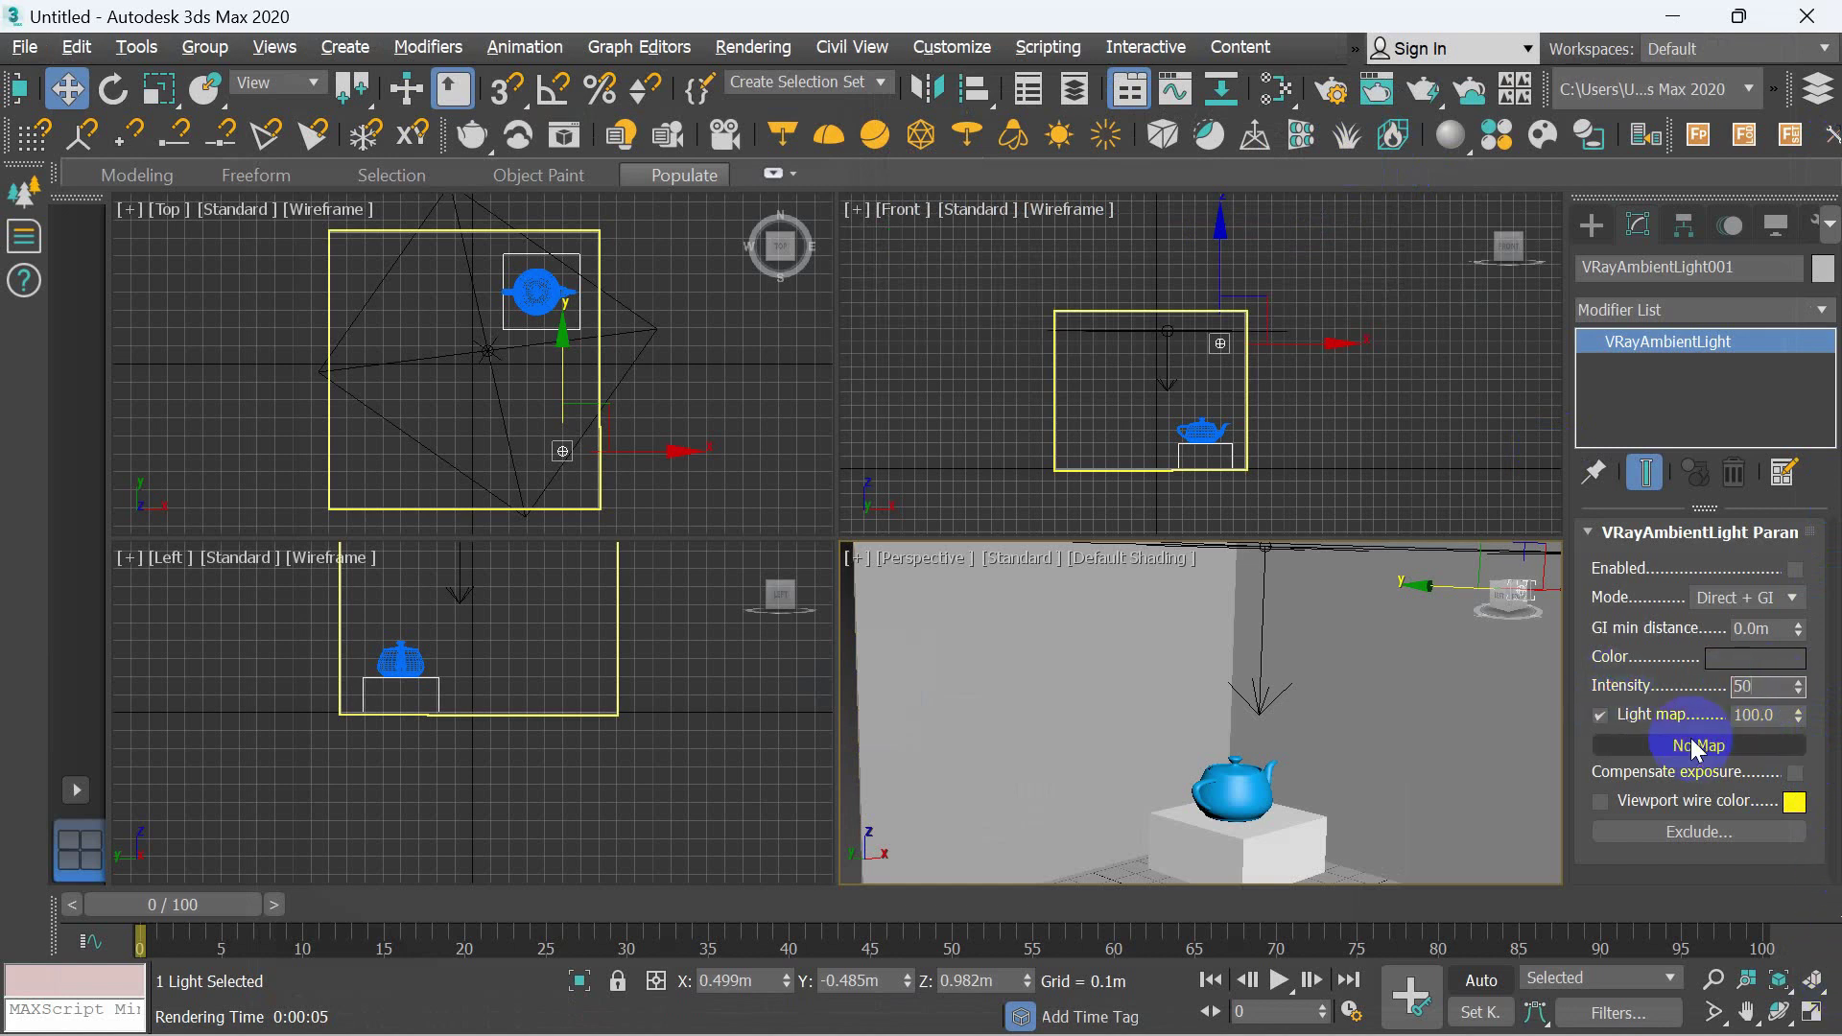
click(1698, 691)
right_drag(1140, 734, 945, 739)
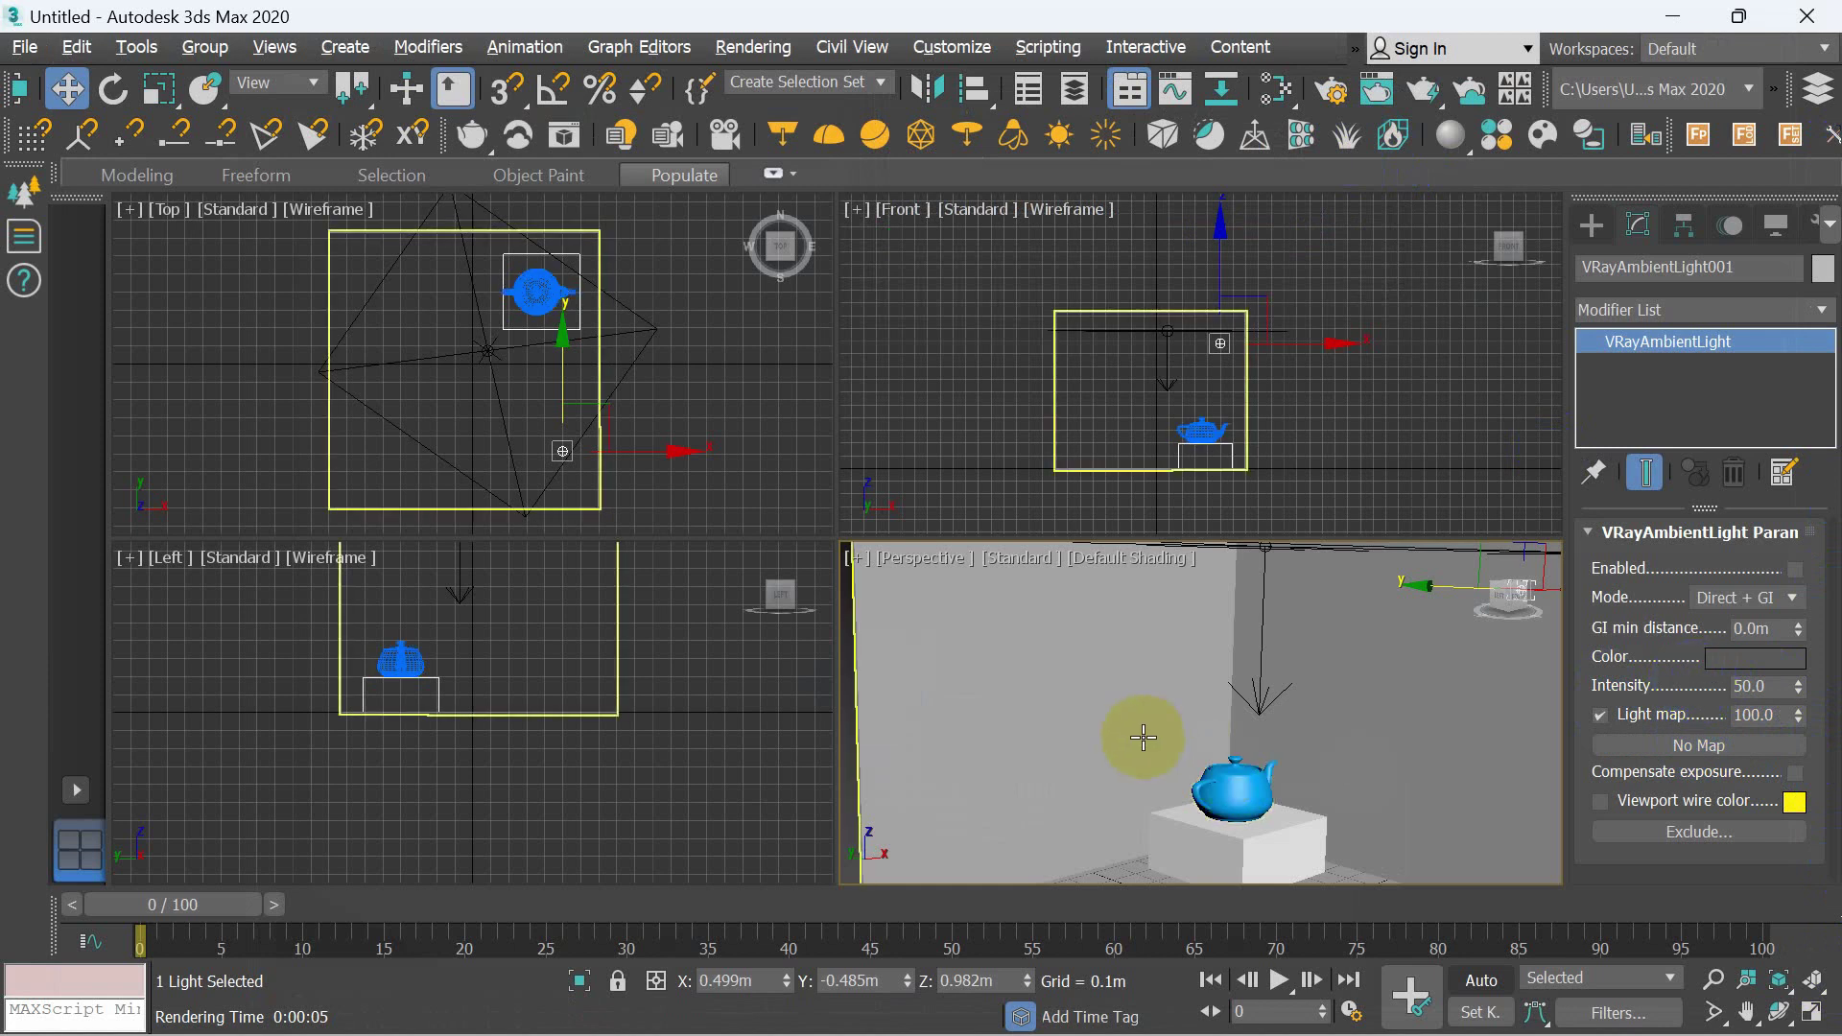
click(945, 739)
key(shift+q)
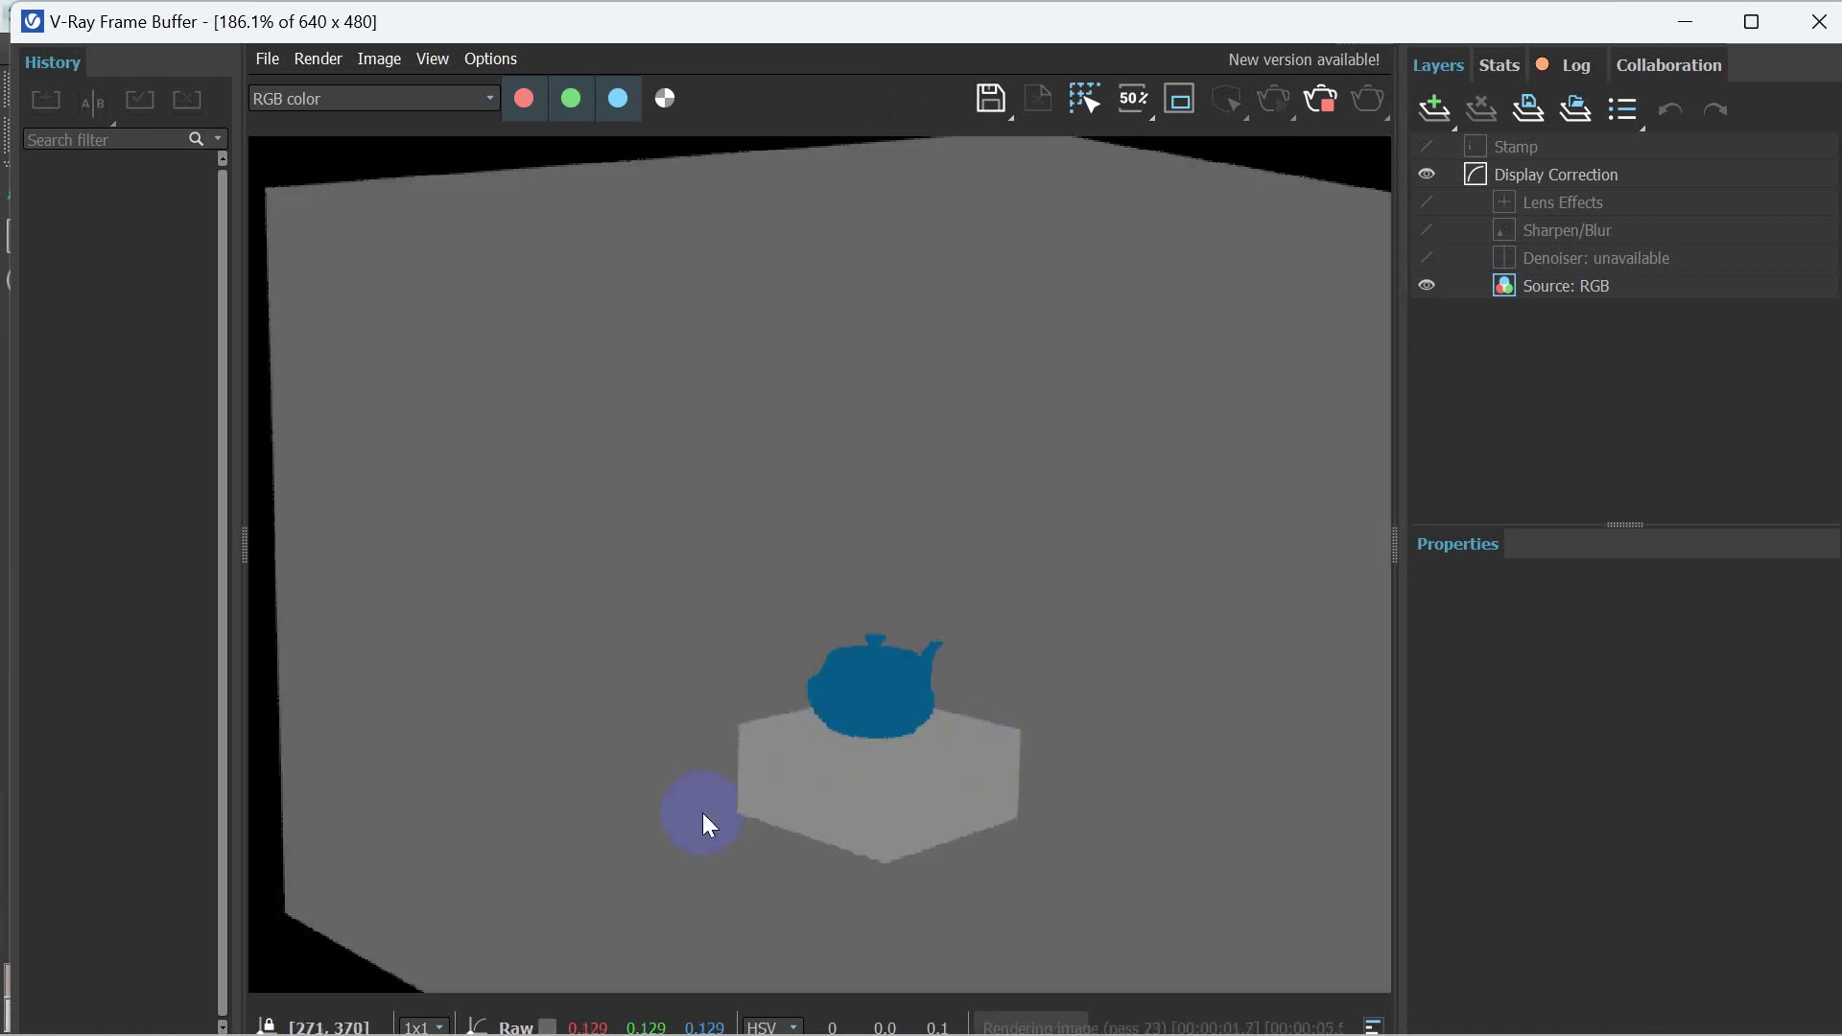
click(1816, 22)
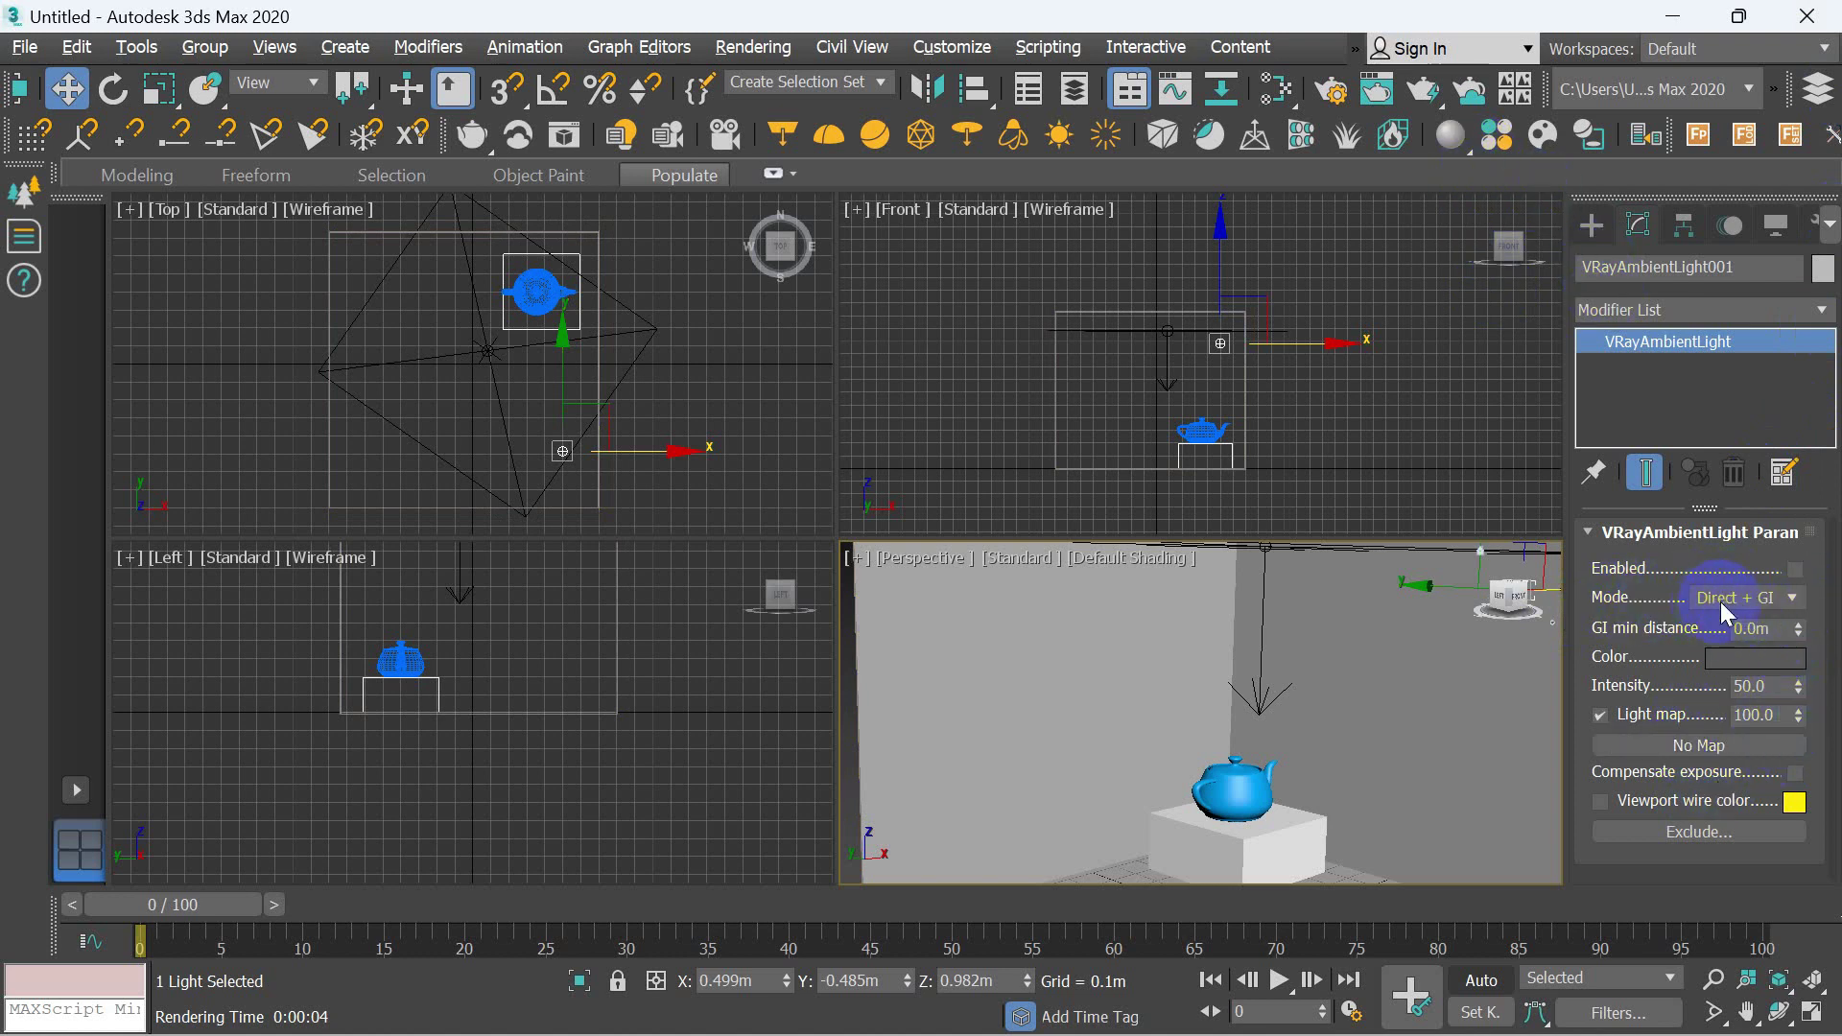
- Switch the ambient light mode to GI only and test-render from Render Setup
click(1791, 605)
click(1729, 656)
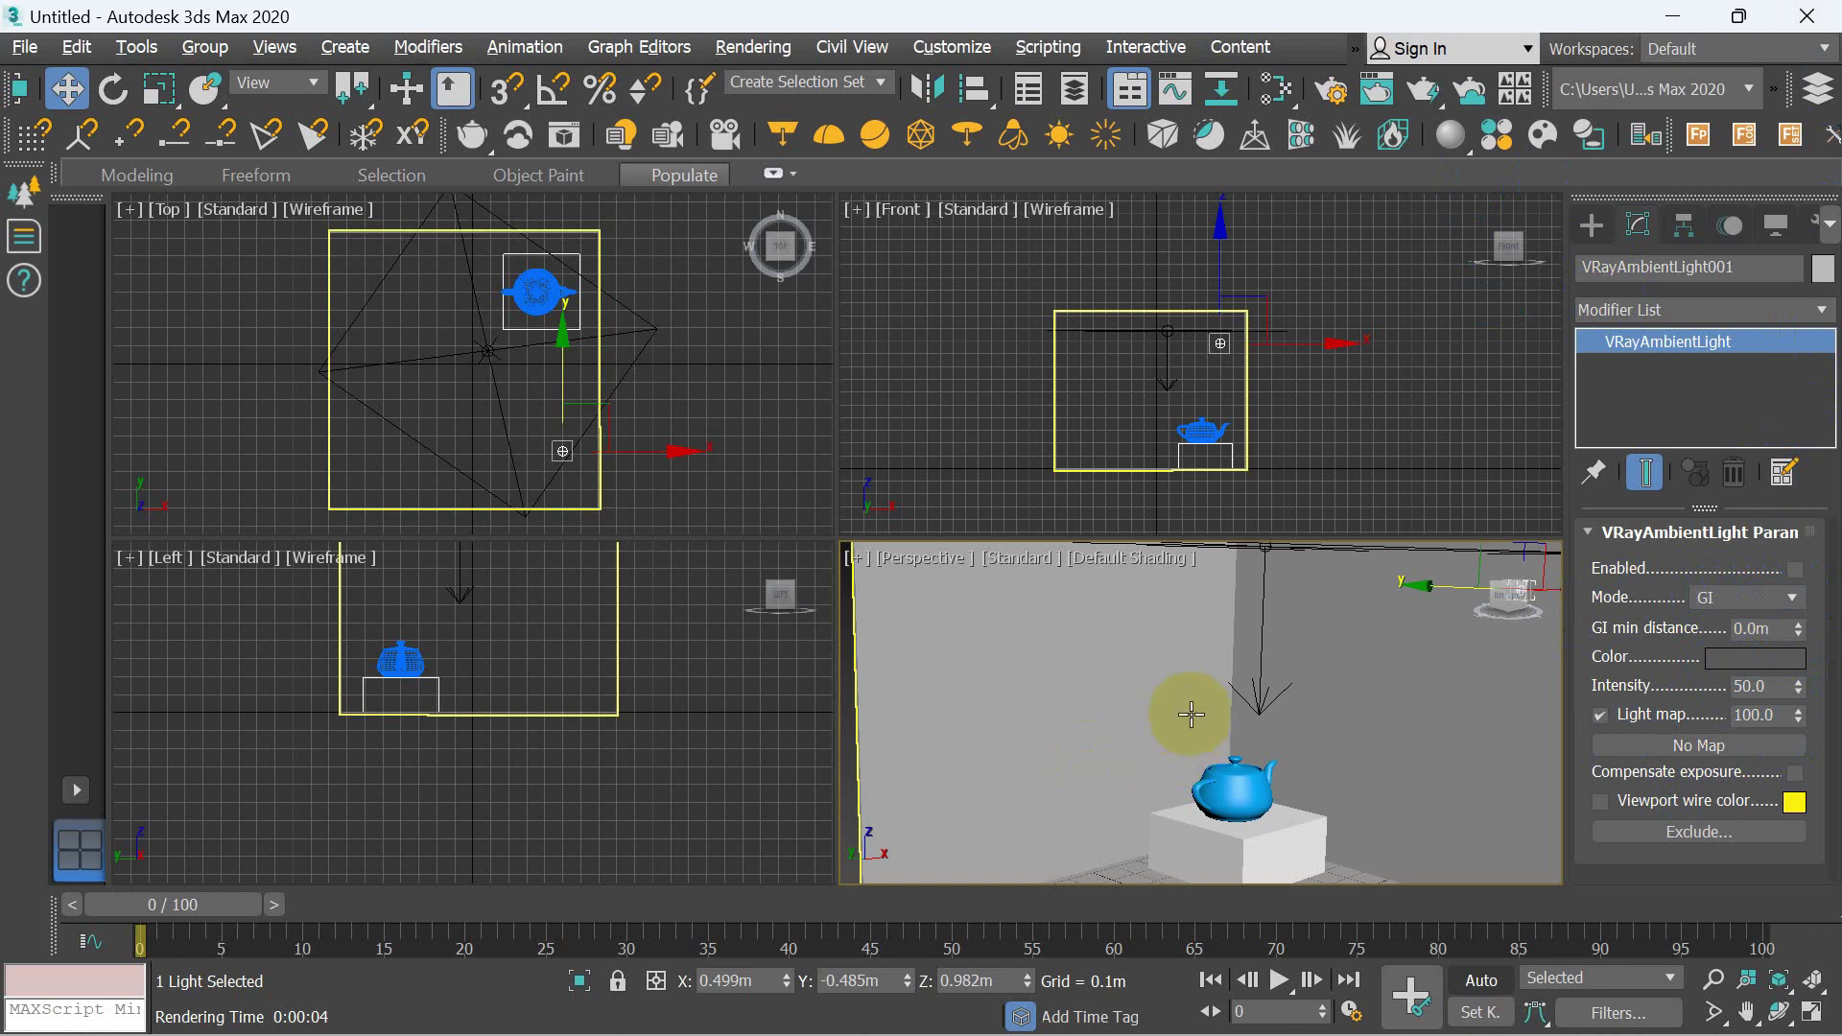
click(1515, 113)
click(1333, 93)
click(1059, 114)
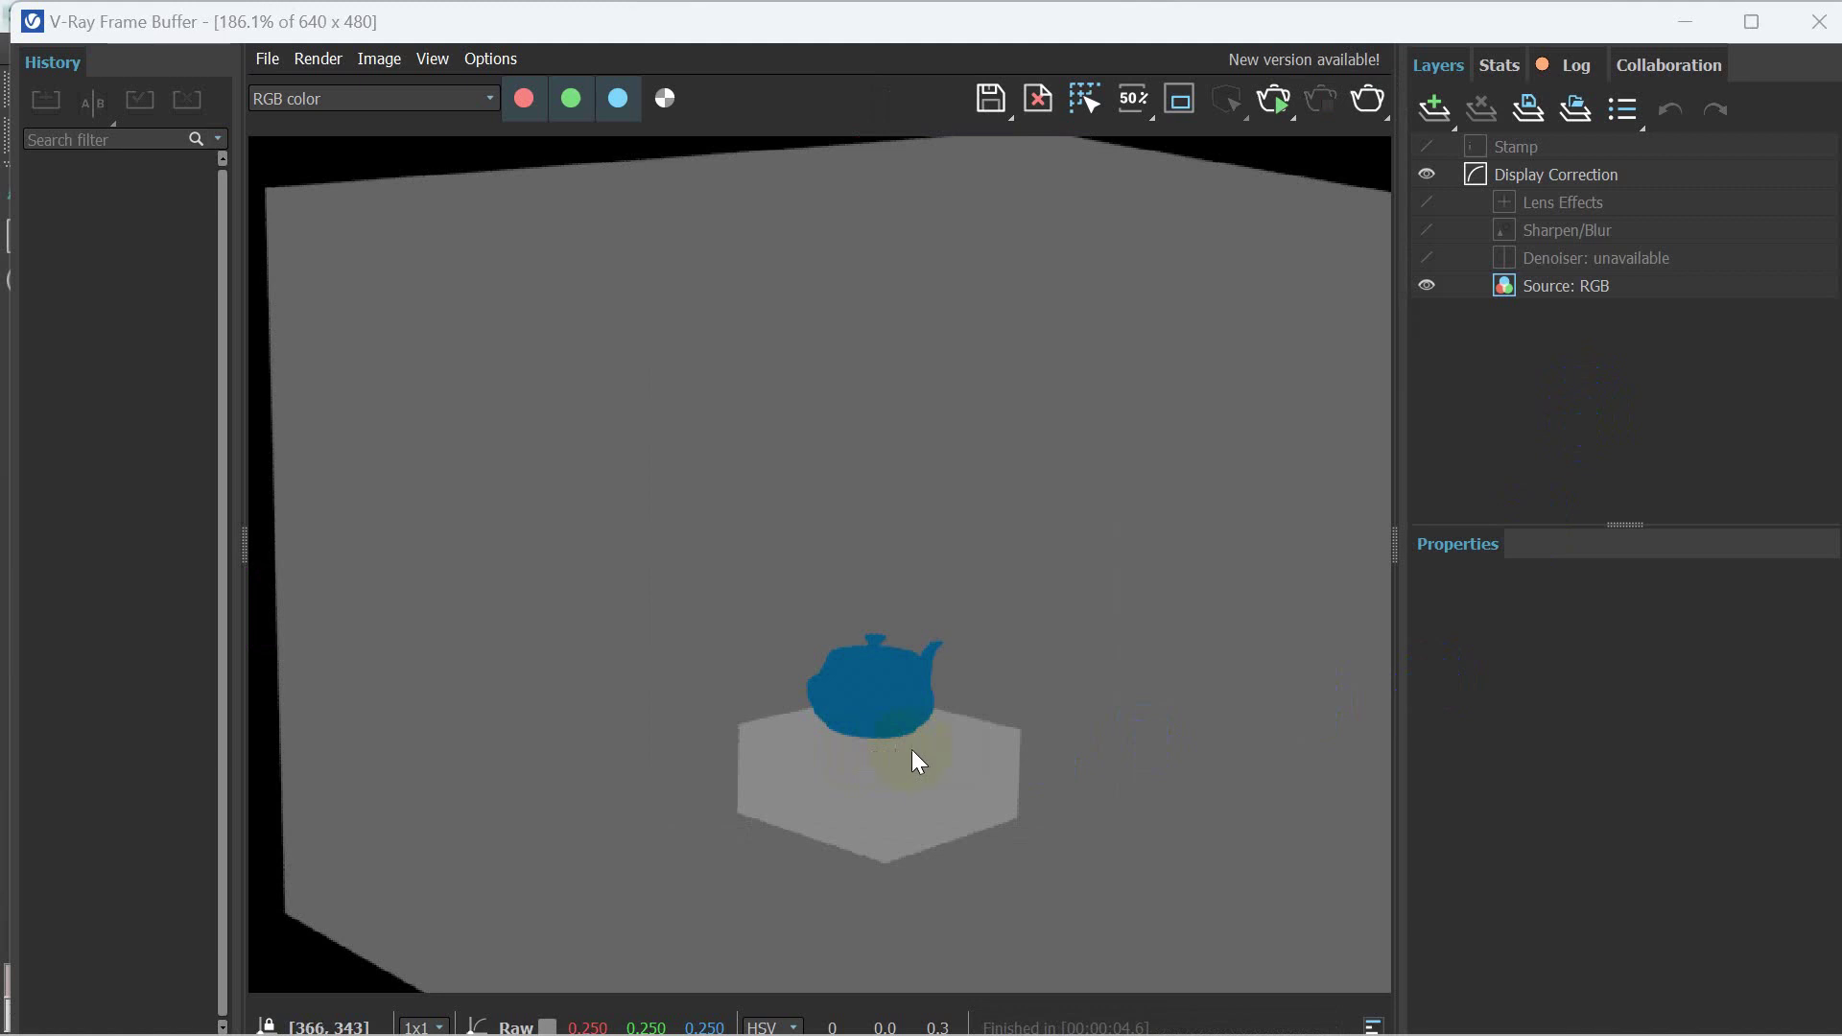
click(832, 683)
click(1820, 21)
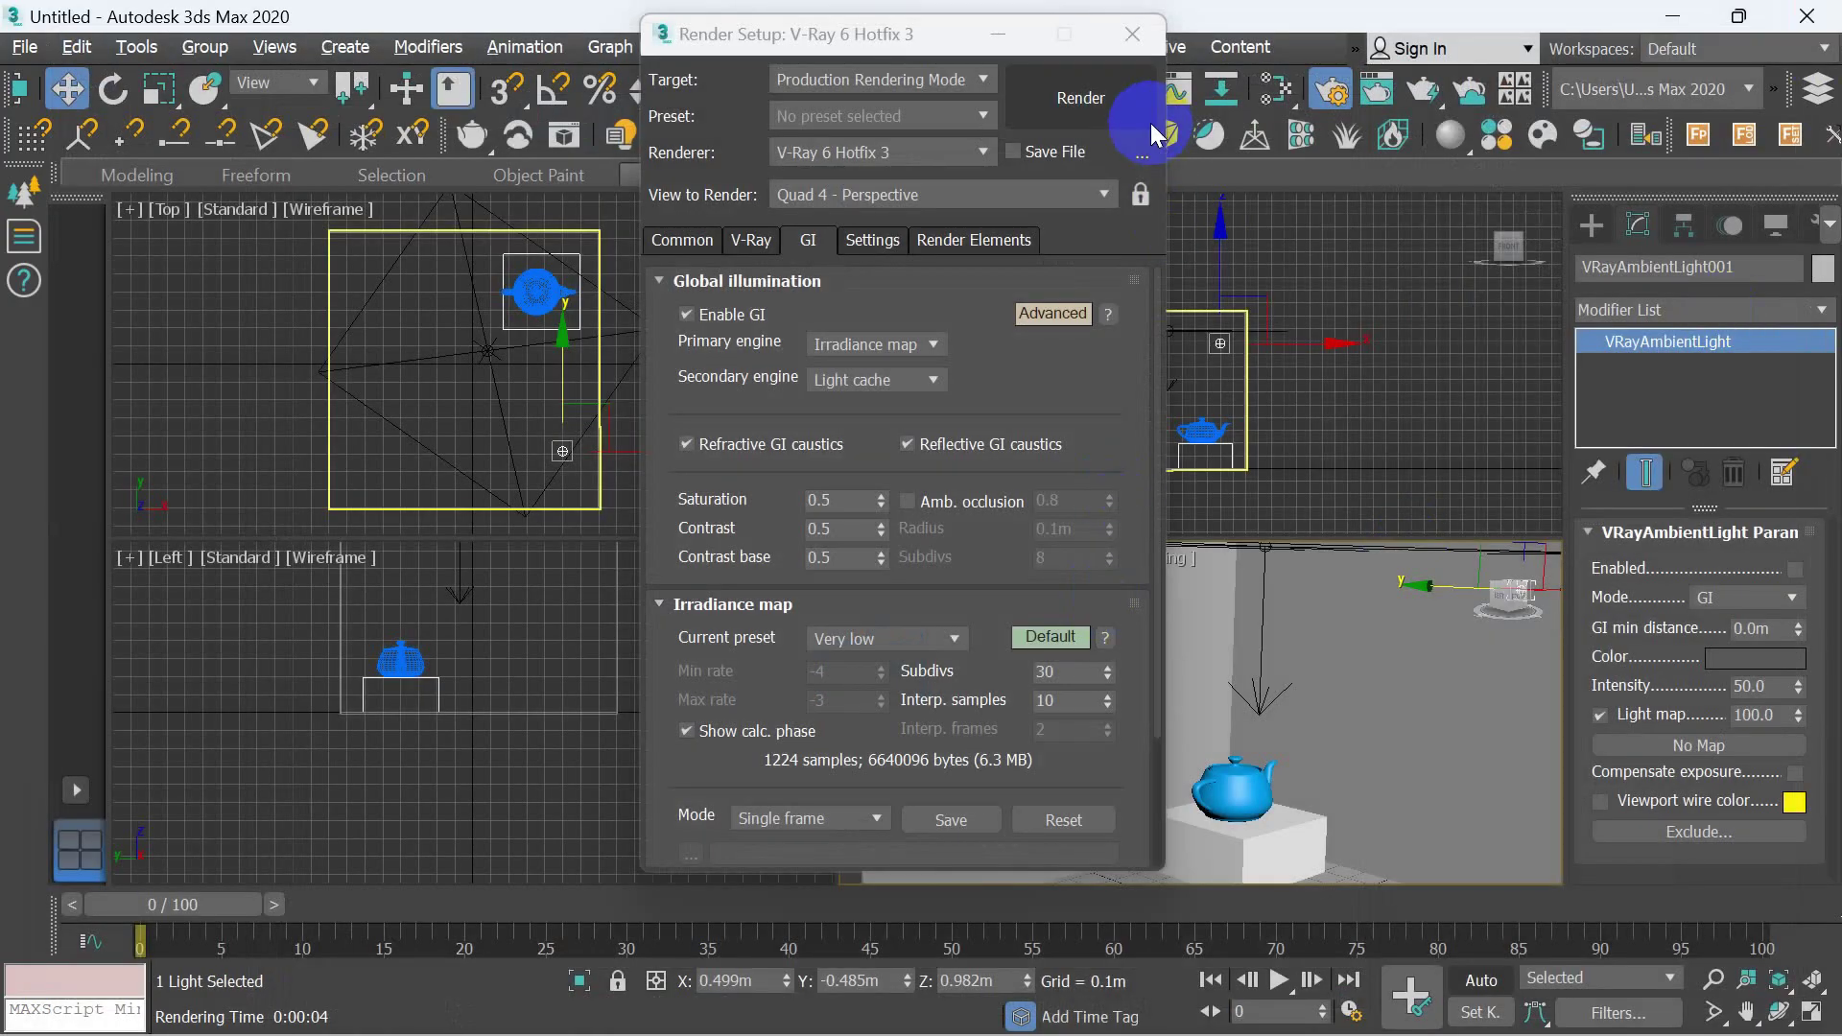
- Close Render Setup and reselect VRayLight001 in the Top view
click(1135, 38)
click(646, 521)
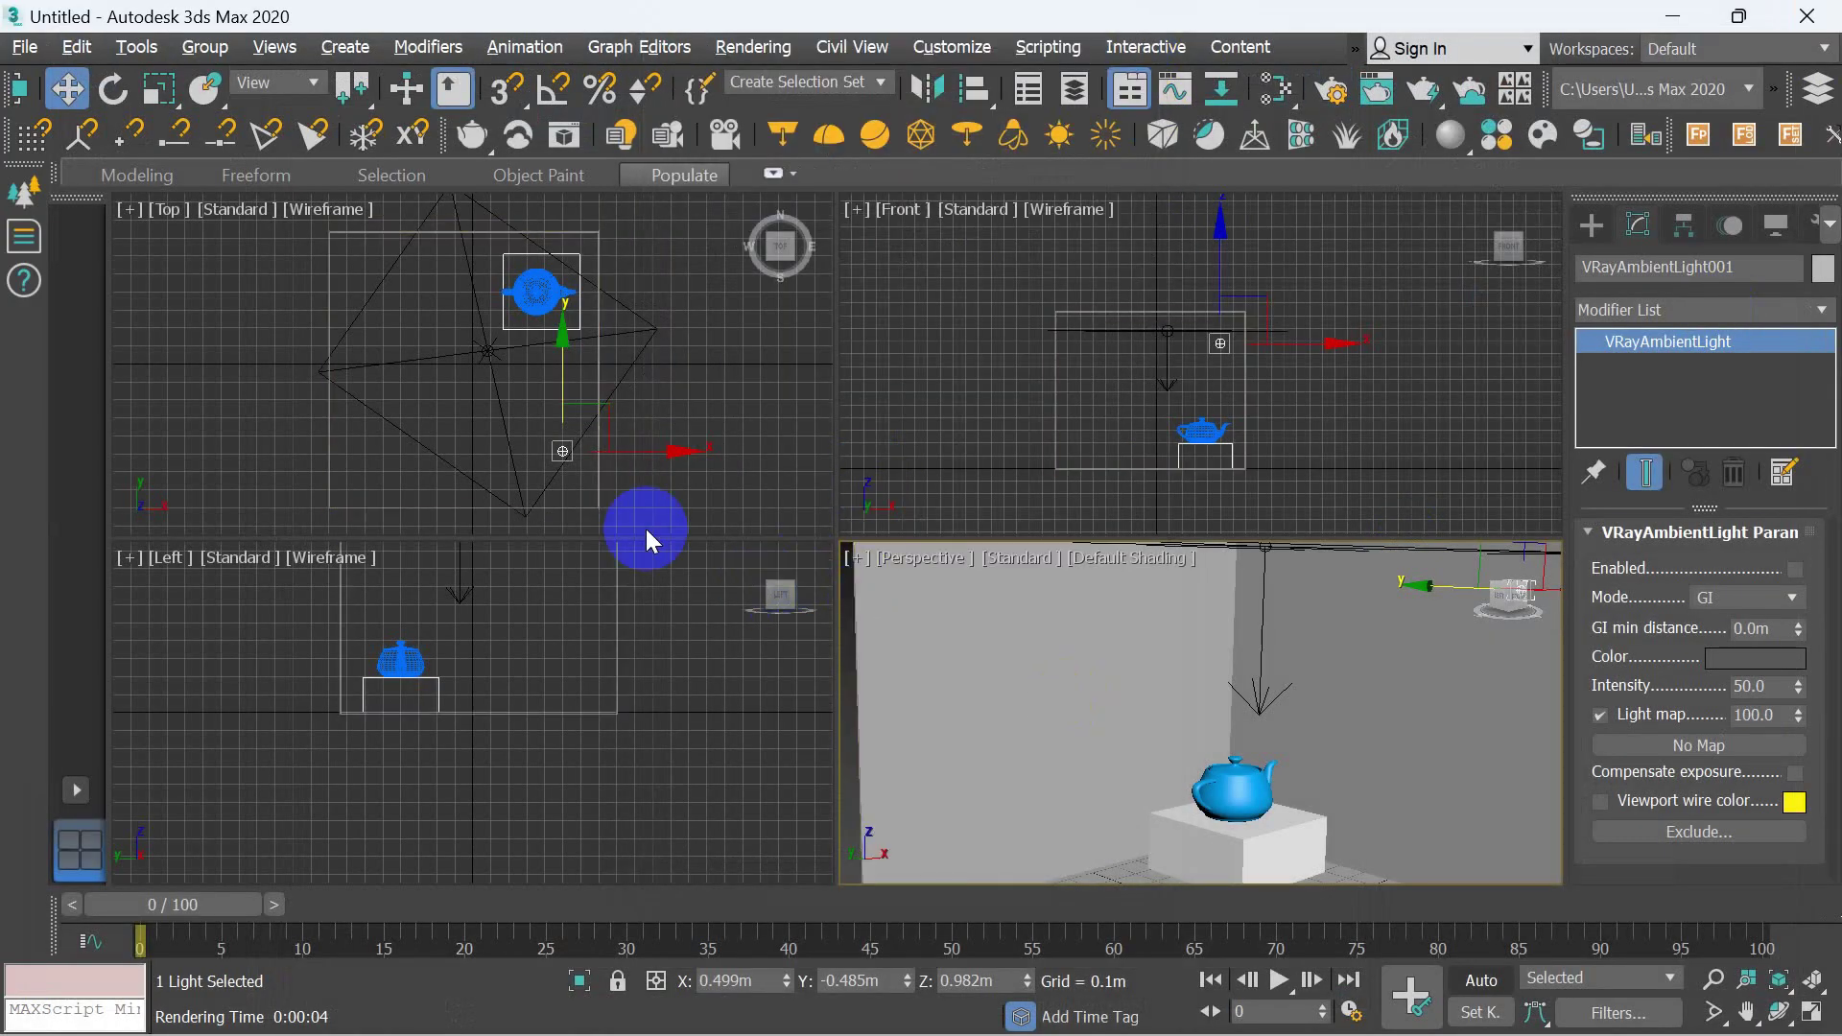
click(487, 347)
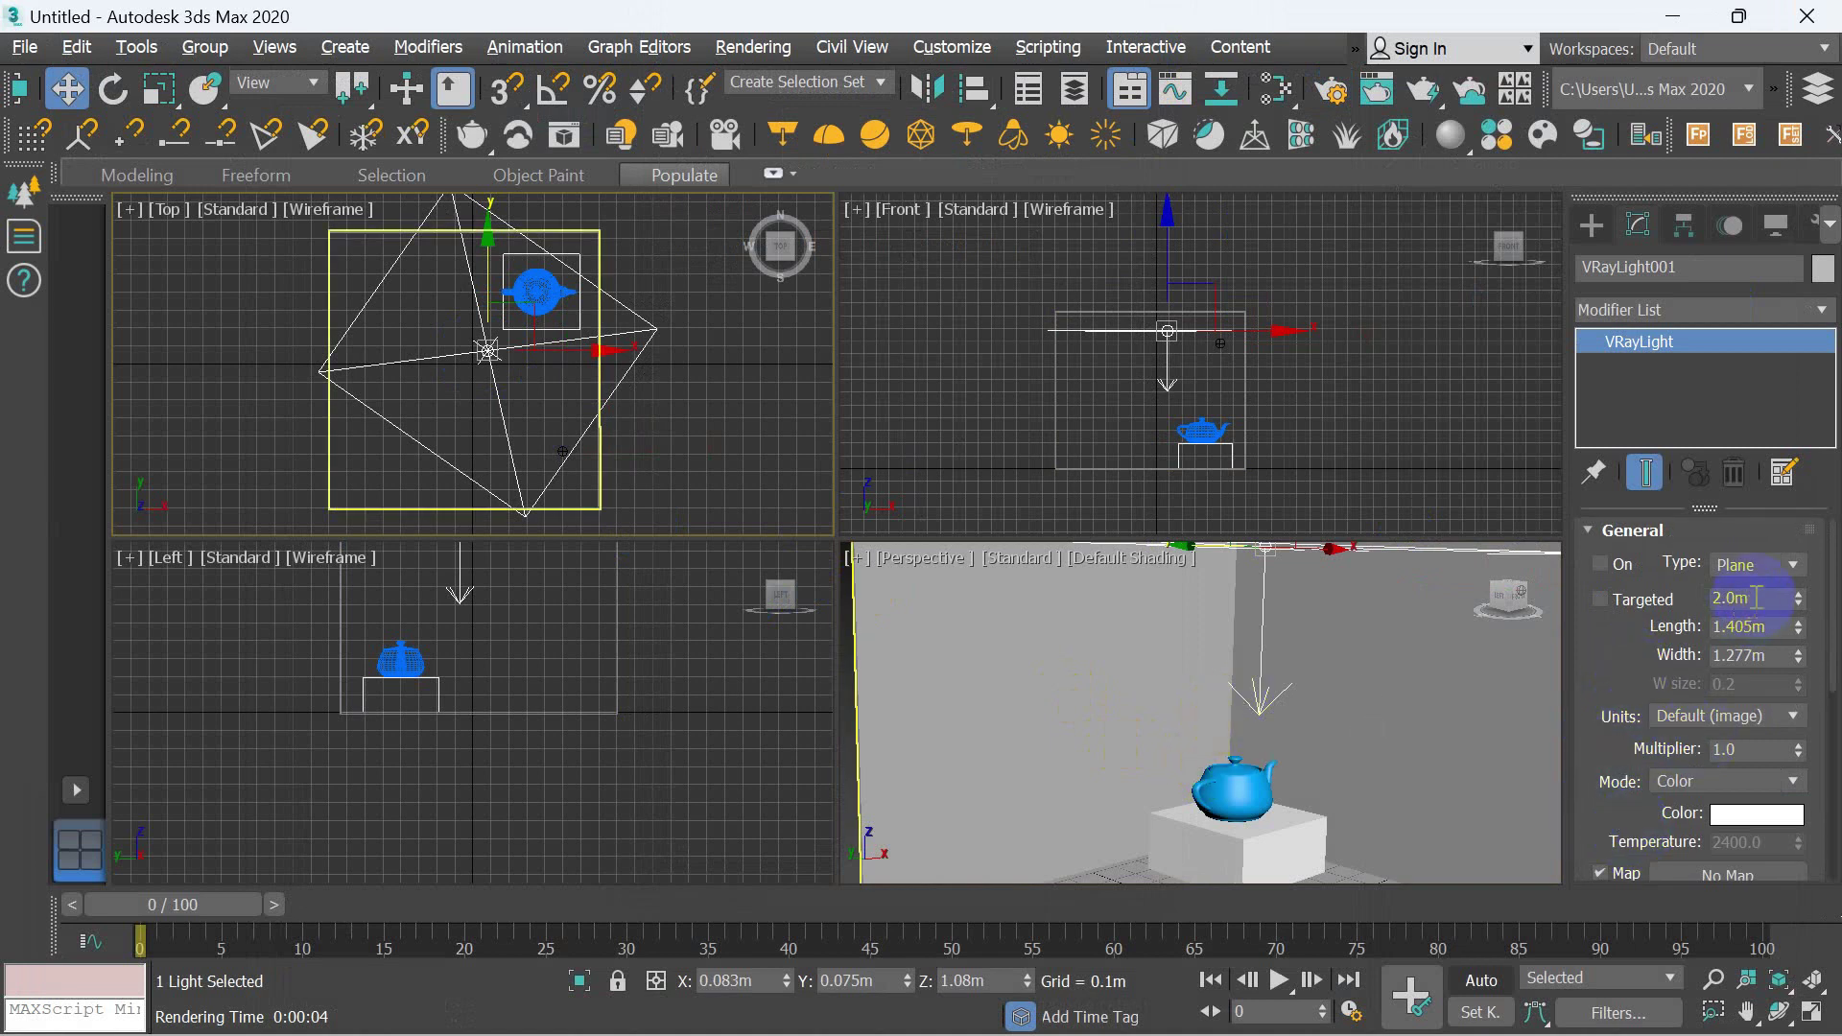
- Change VRayLight001's type to Sphere, then Dome, and test-render the Perspective view
click(1792, 566)
click(1781, 623)
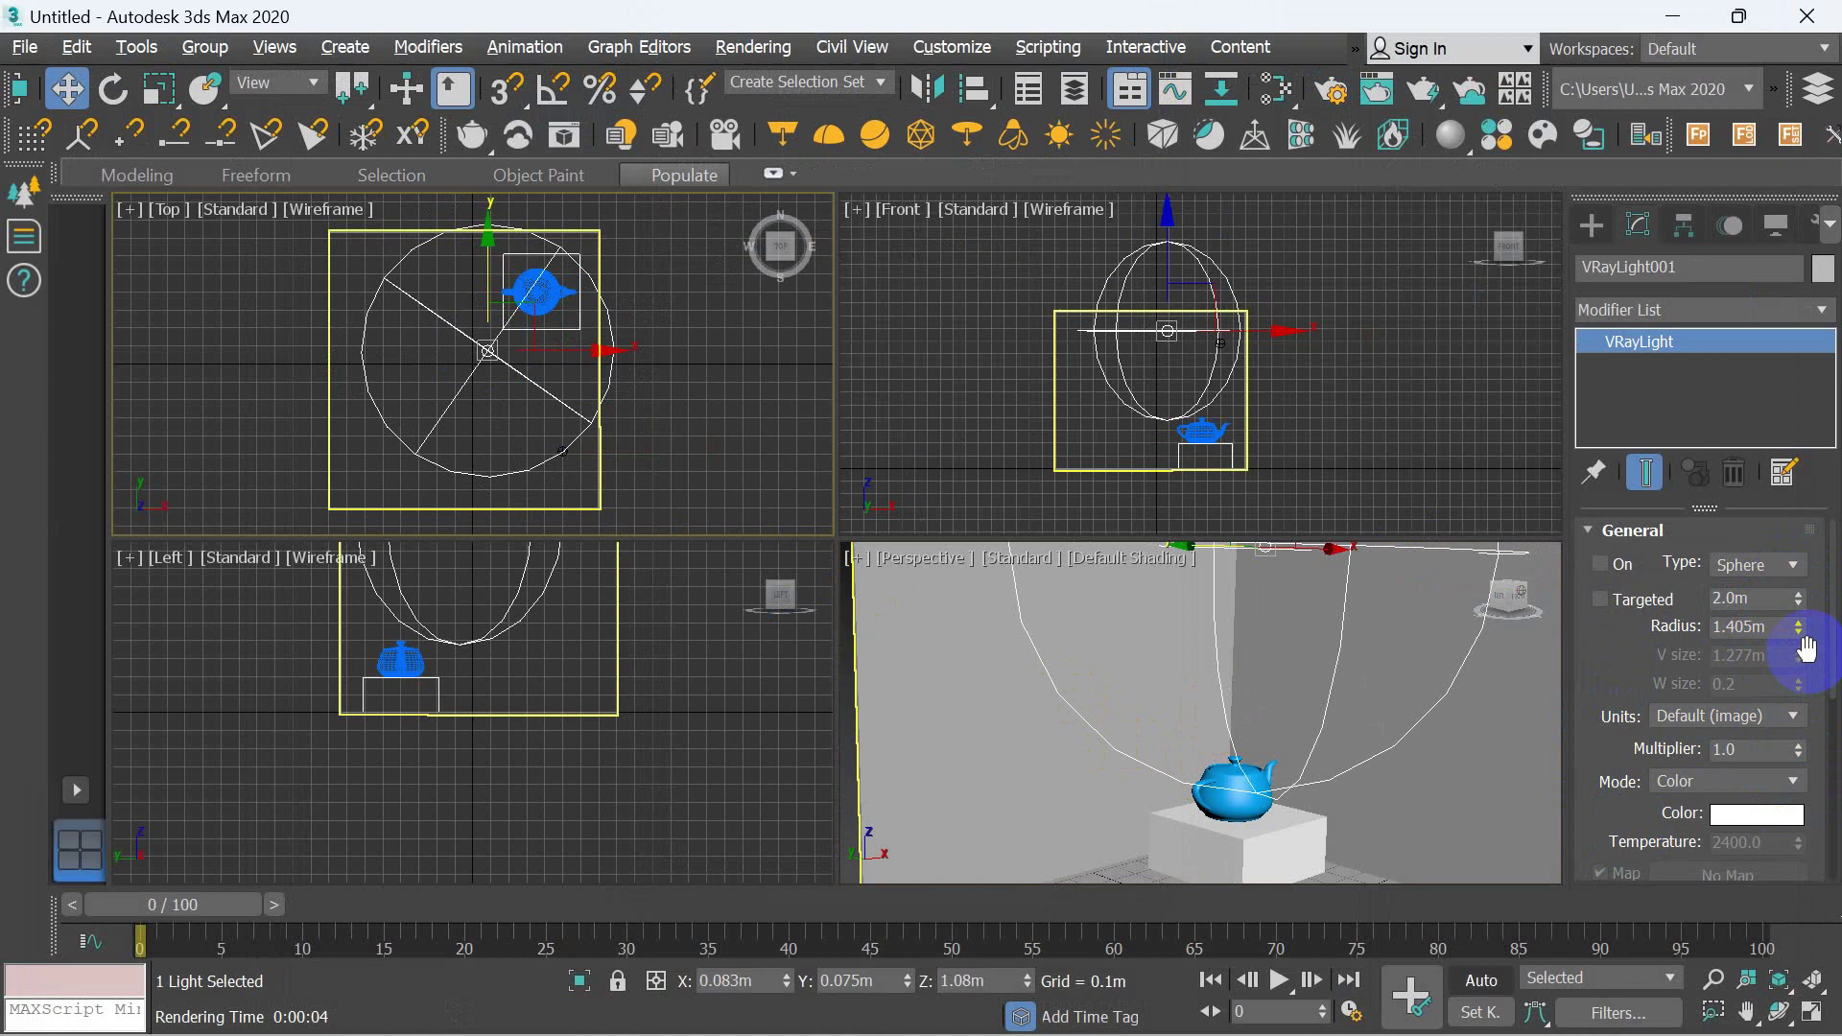
click(595, 334)
right_click(624, 325)
click(585, 350)
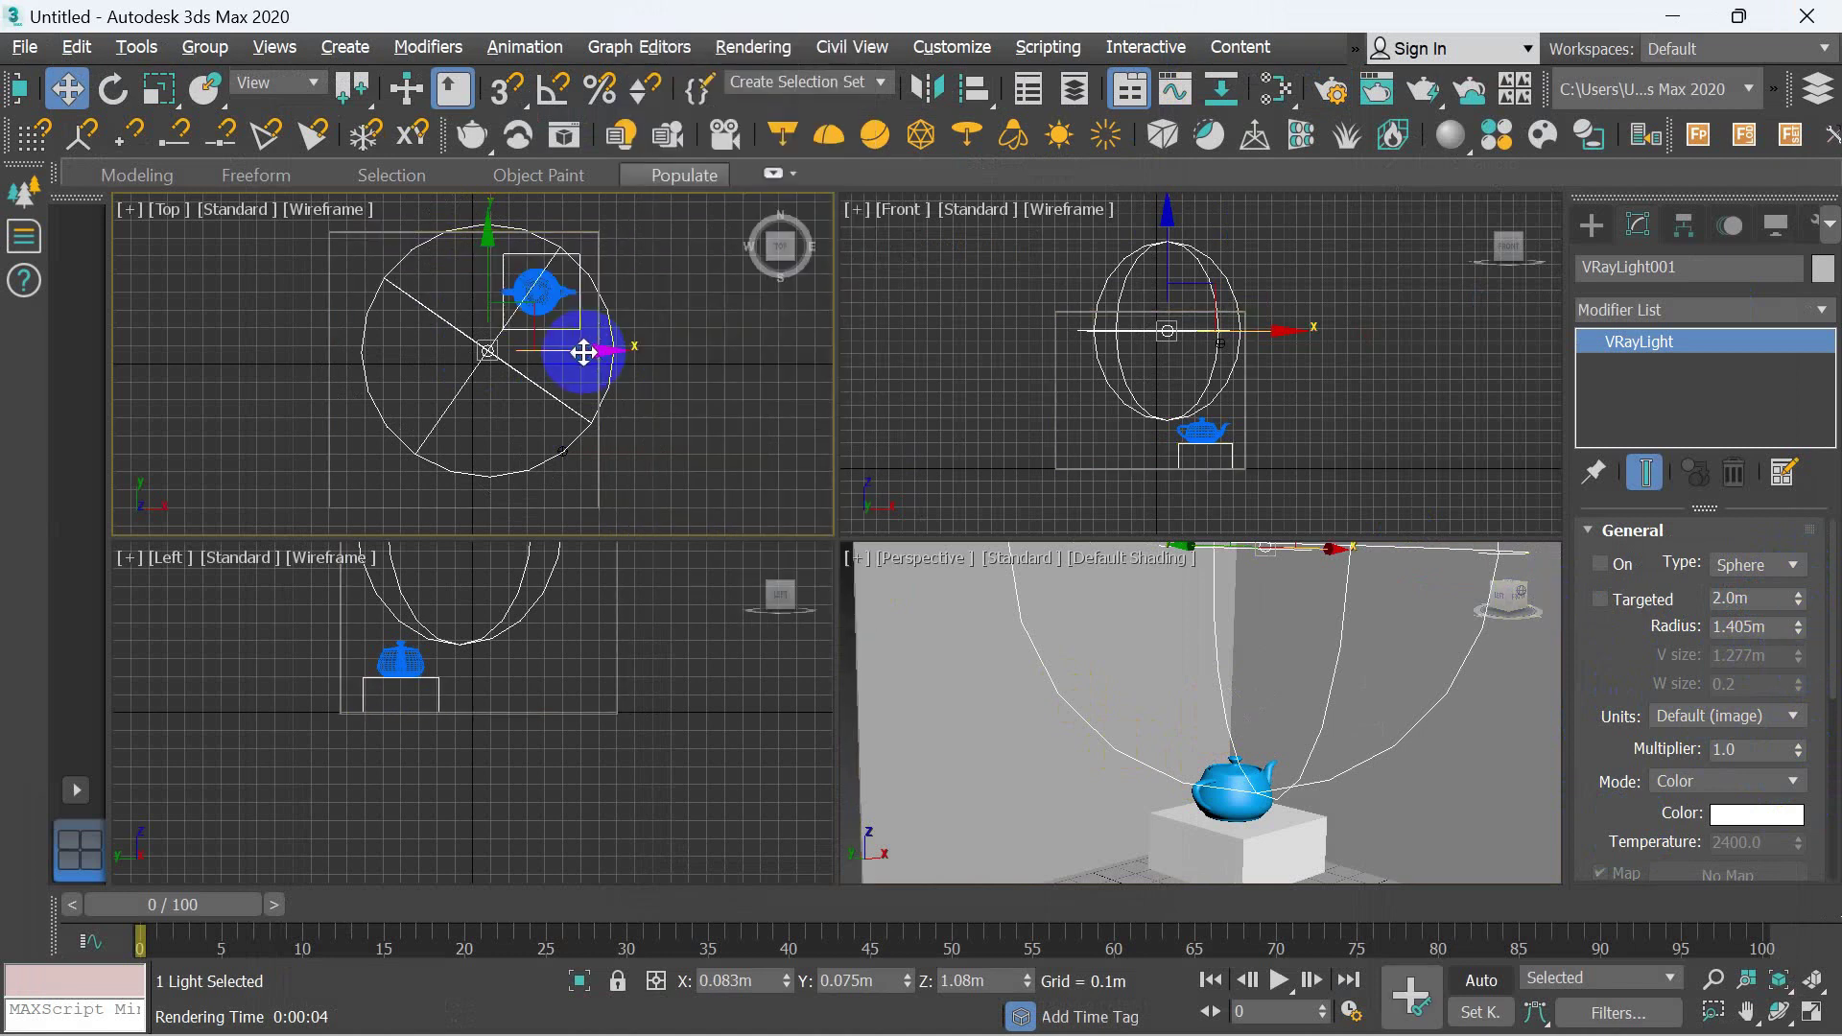
click(1783, 568)
click(1764, 596)
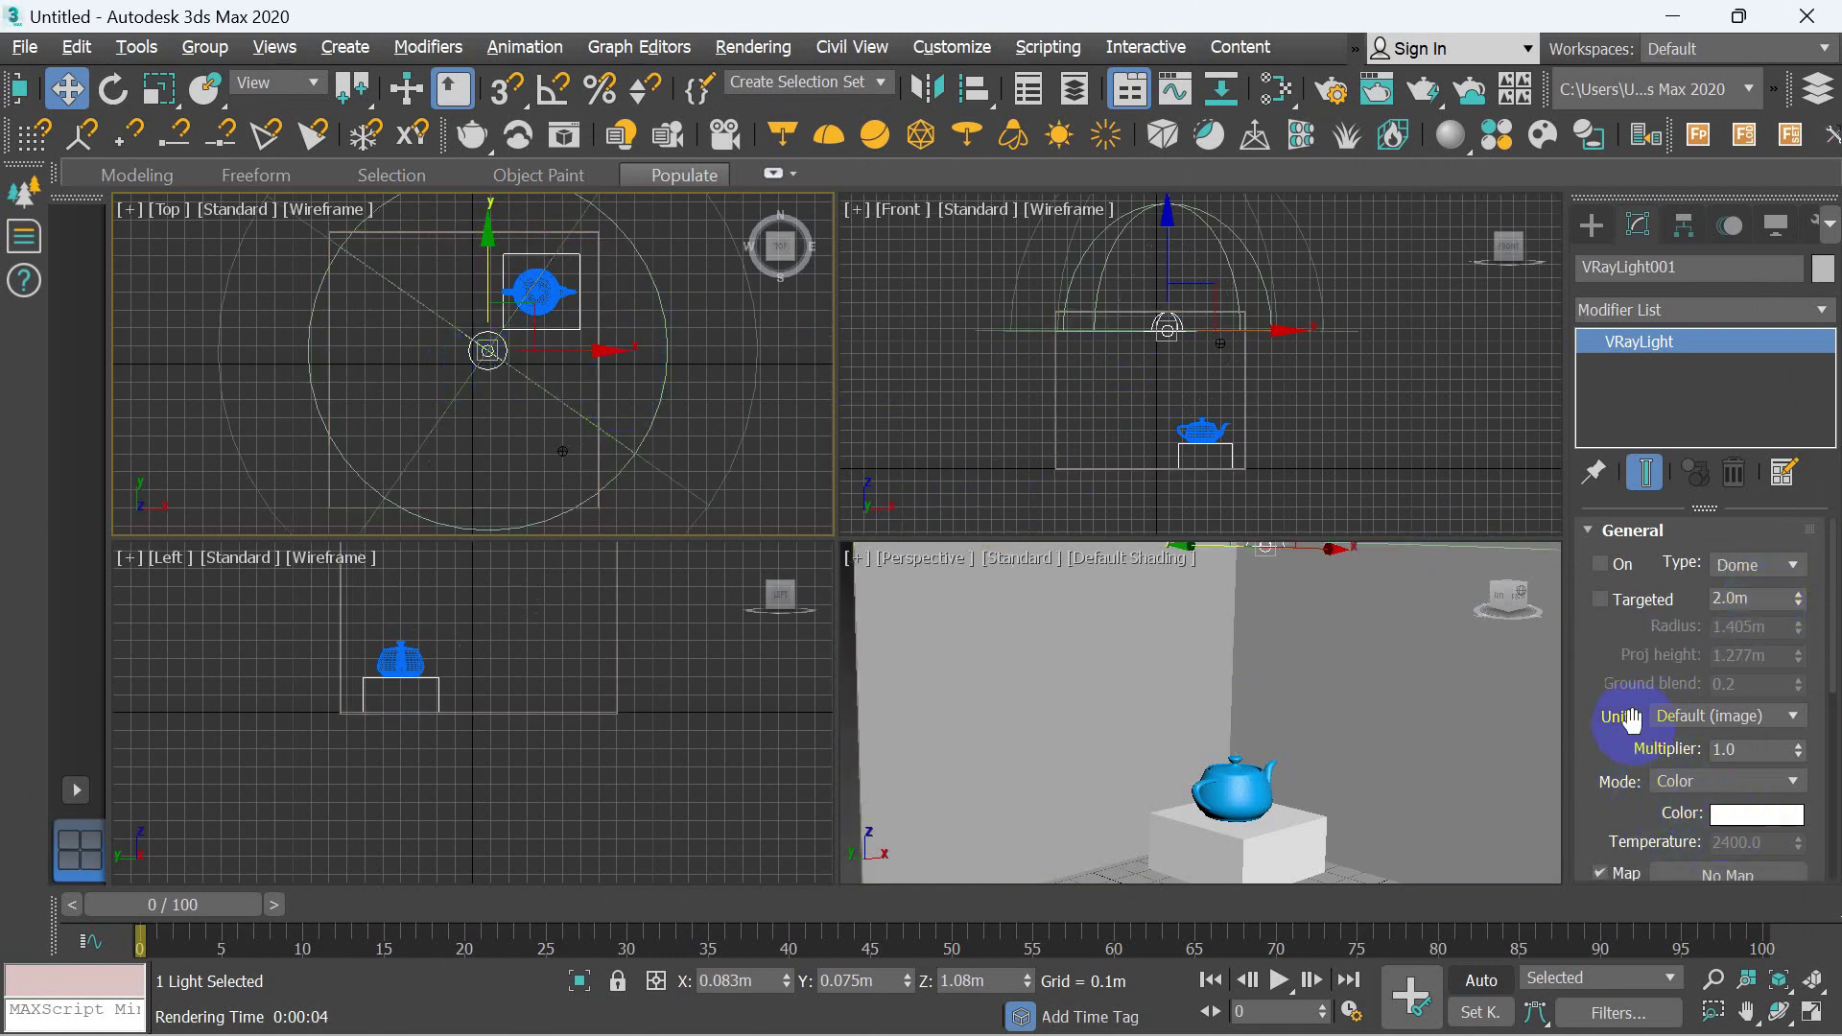
middle_click(1299, 736)
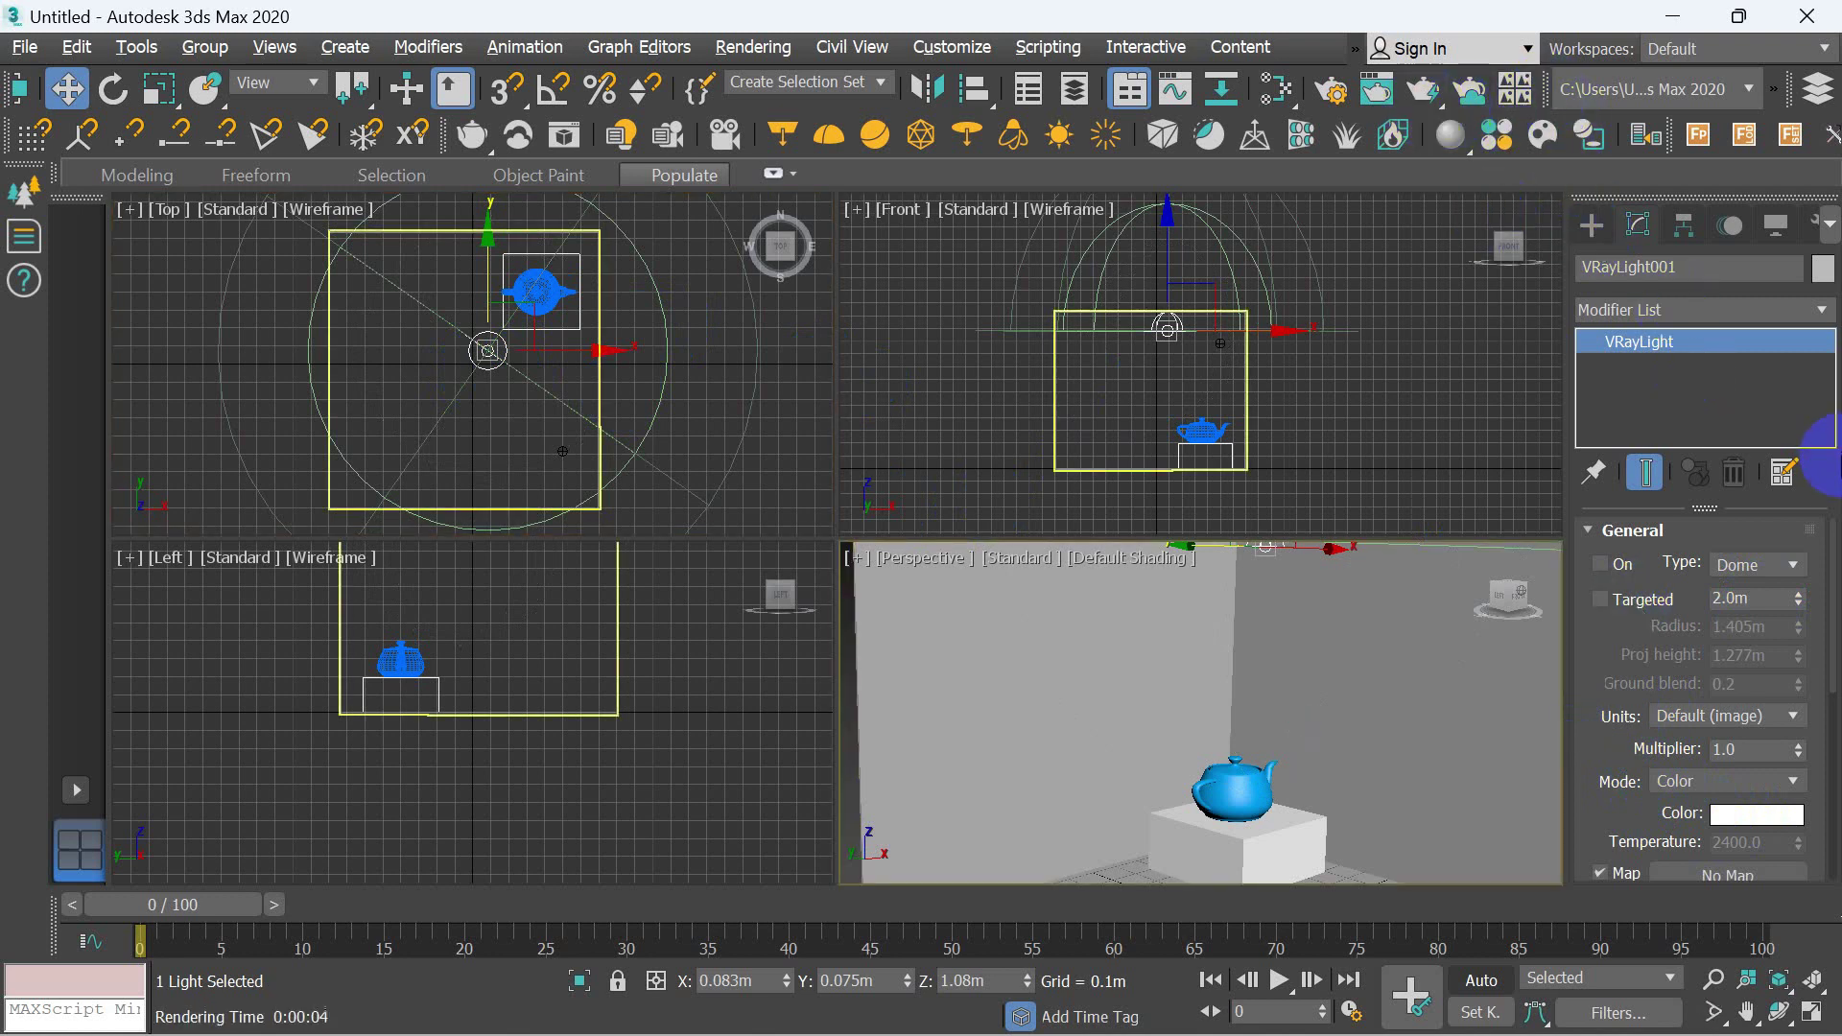
key(shift+q)
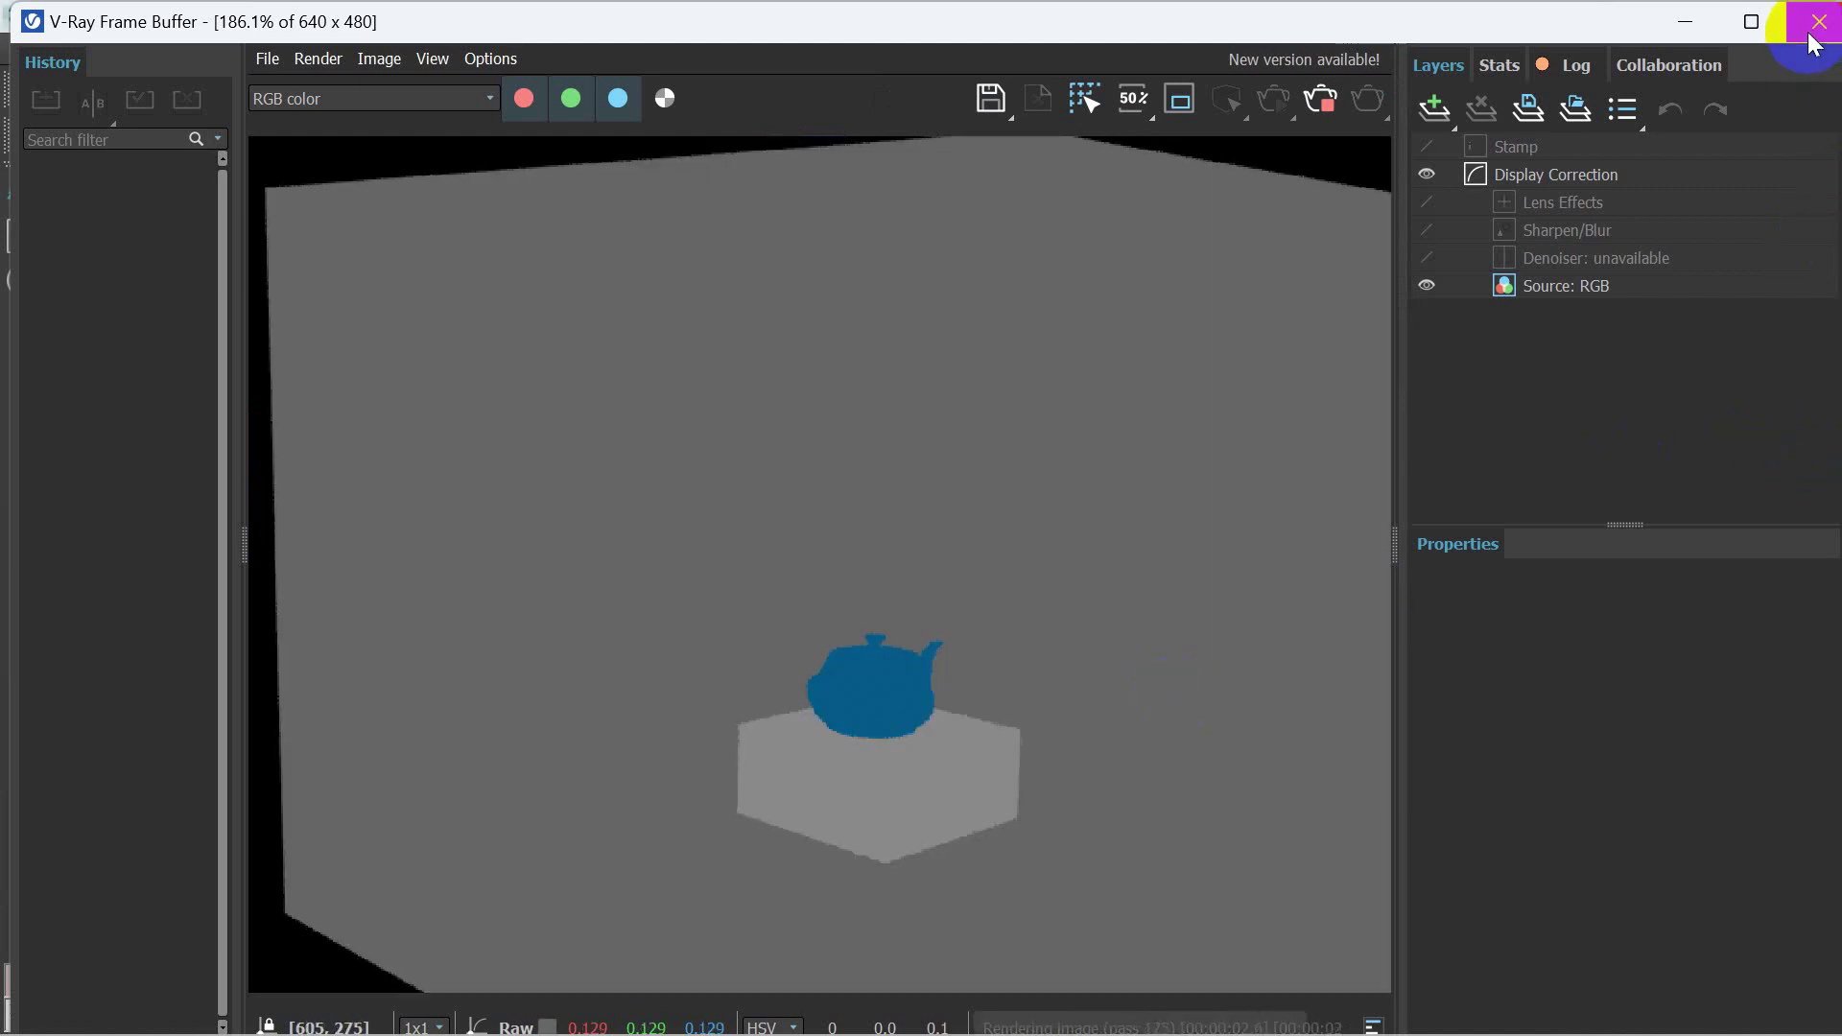
click(1816, 23)
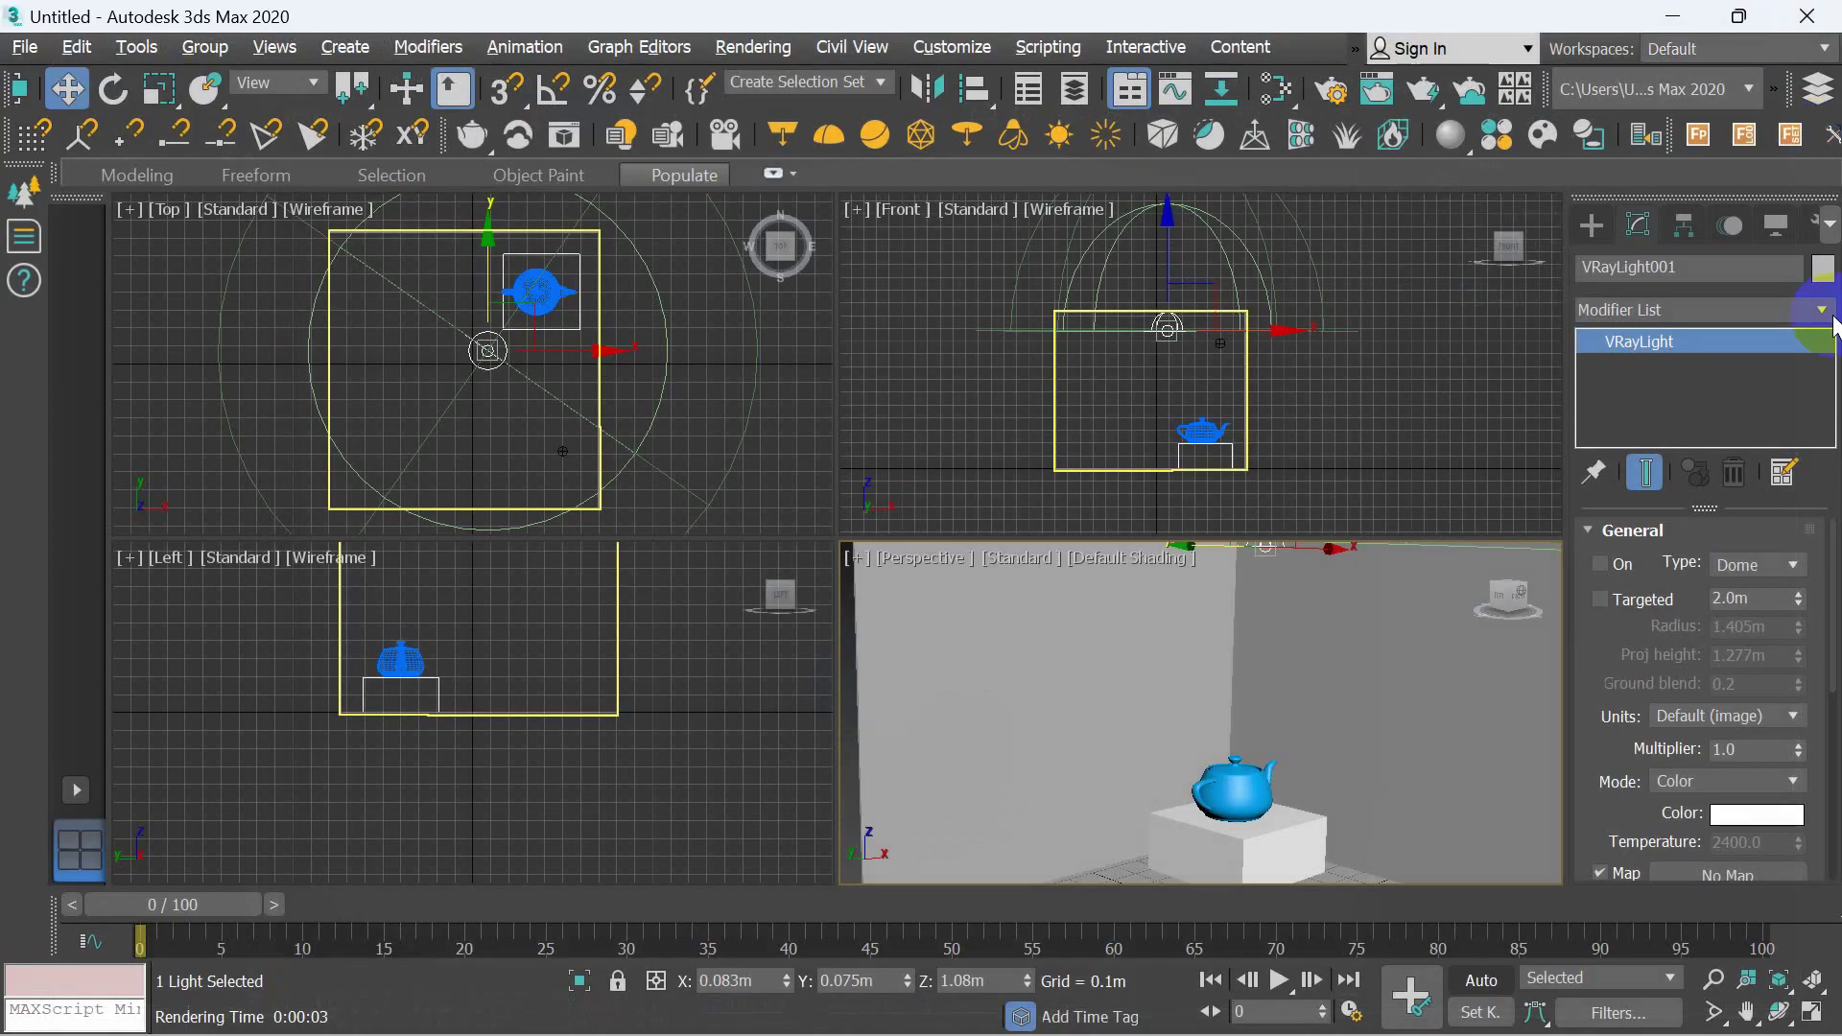
- Switch the dome light on and render the room again
click(1600, 564)
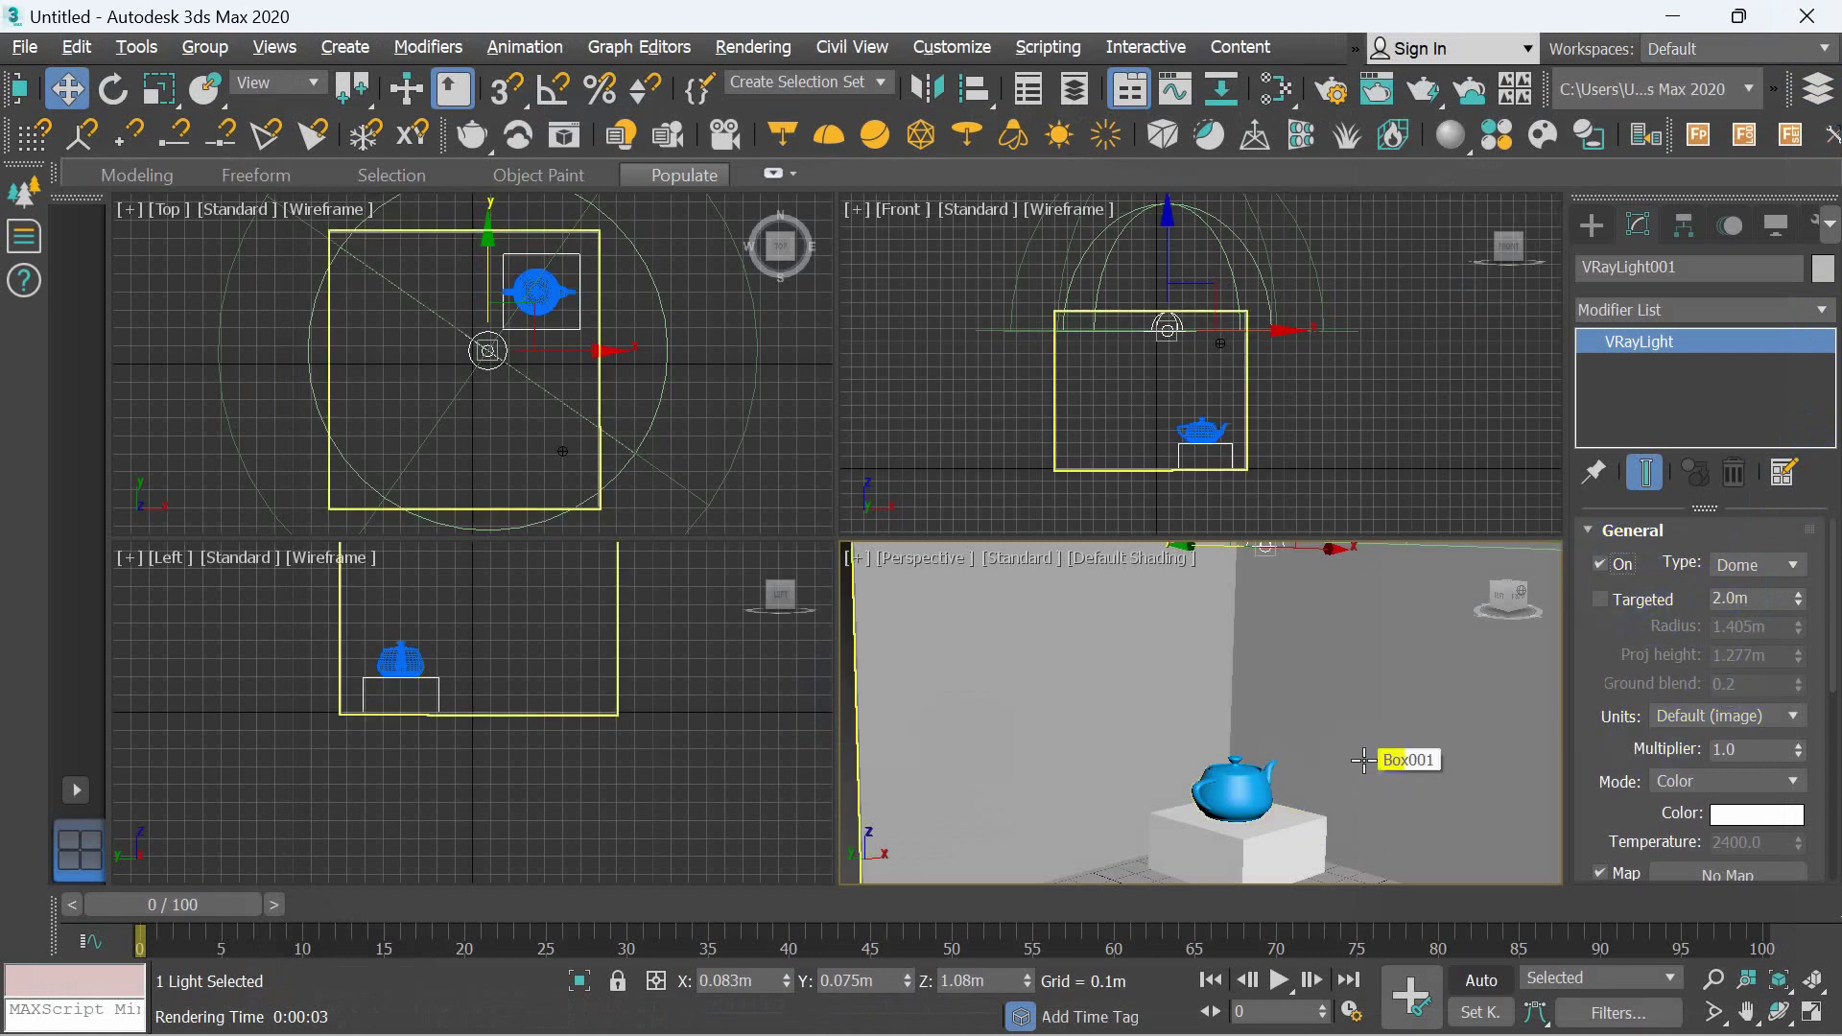
key(shift+q)
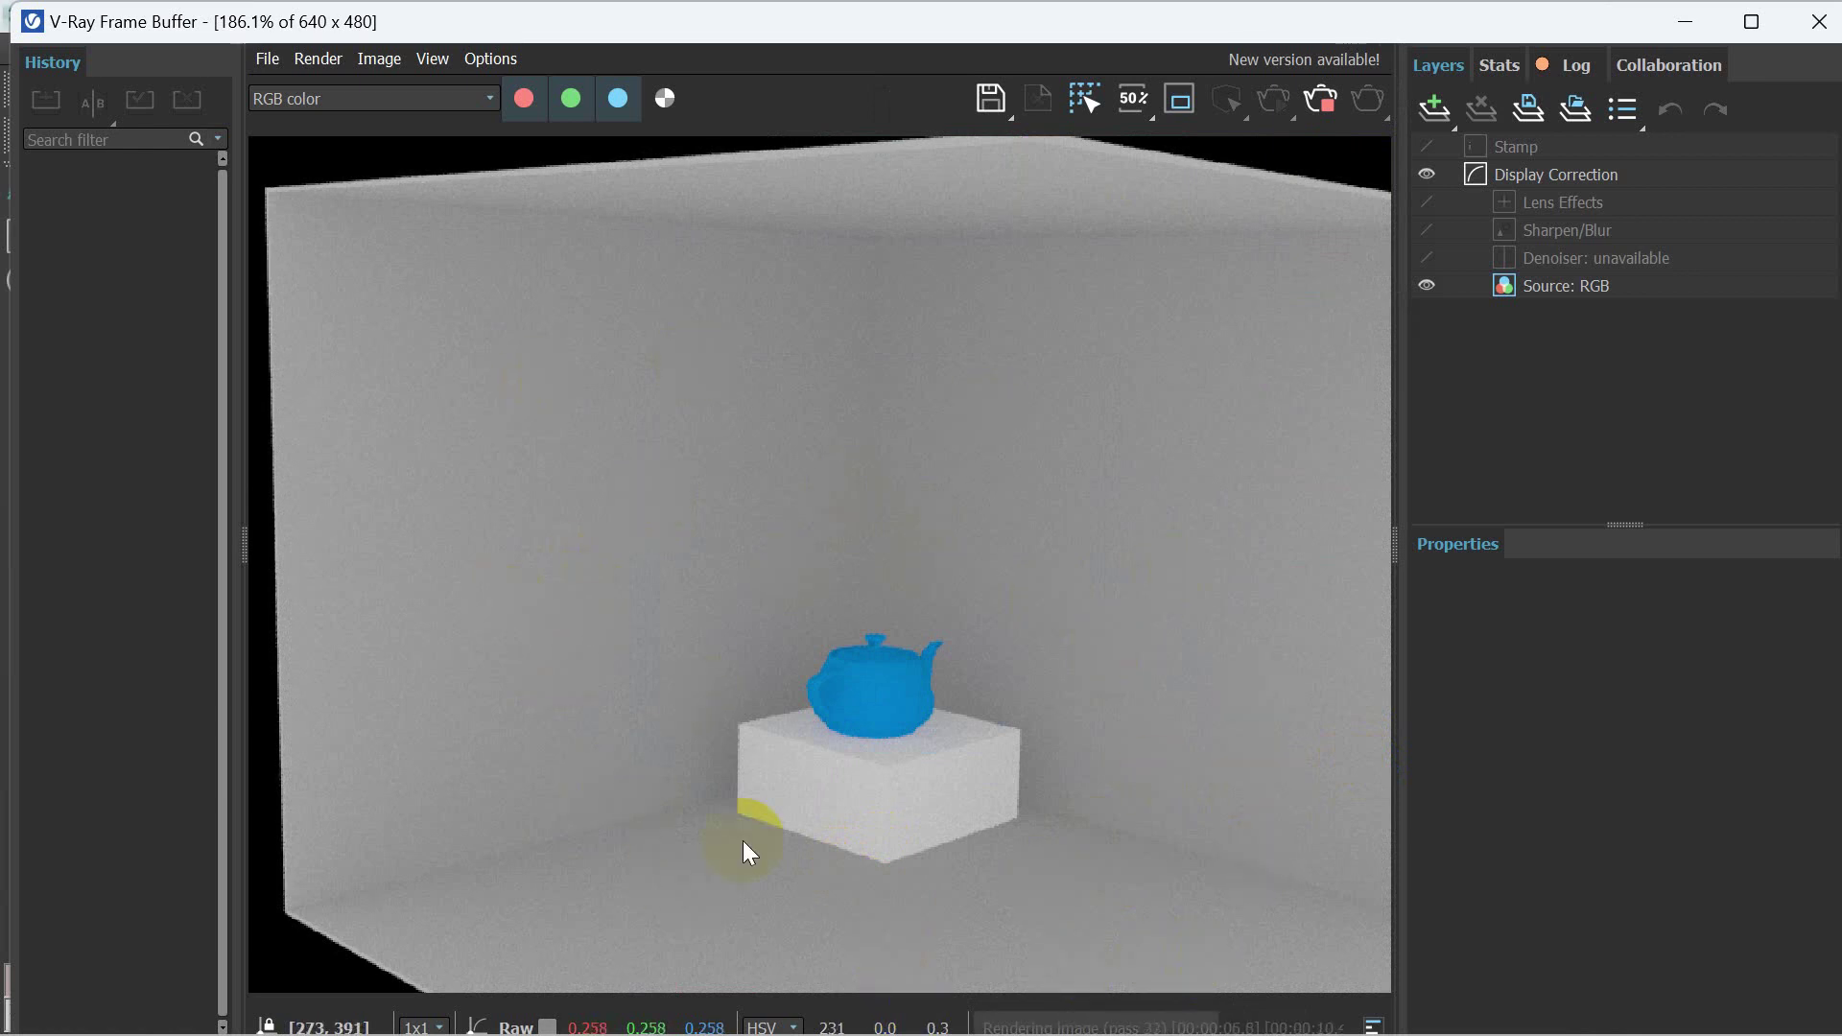
click(1819, 21)
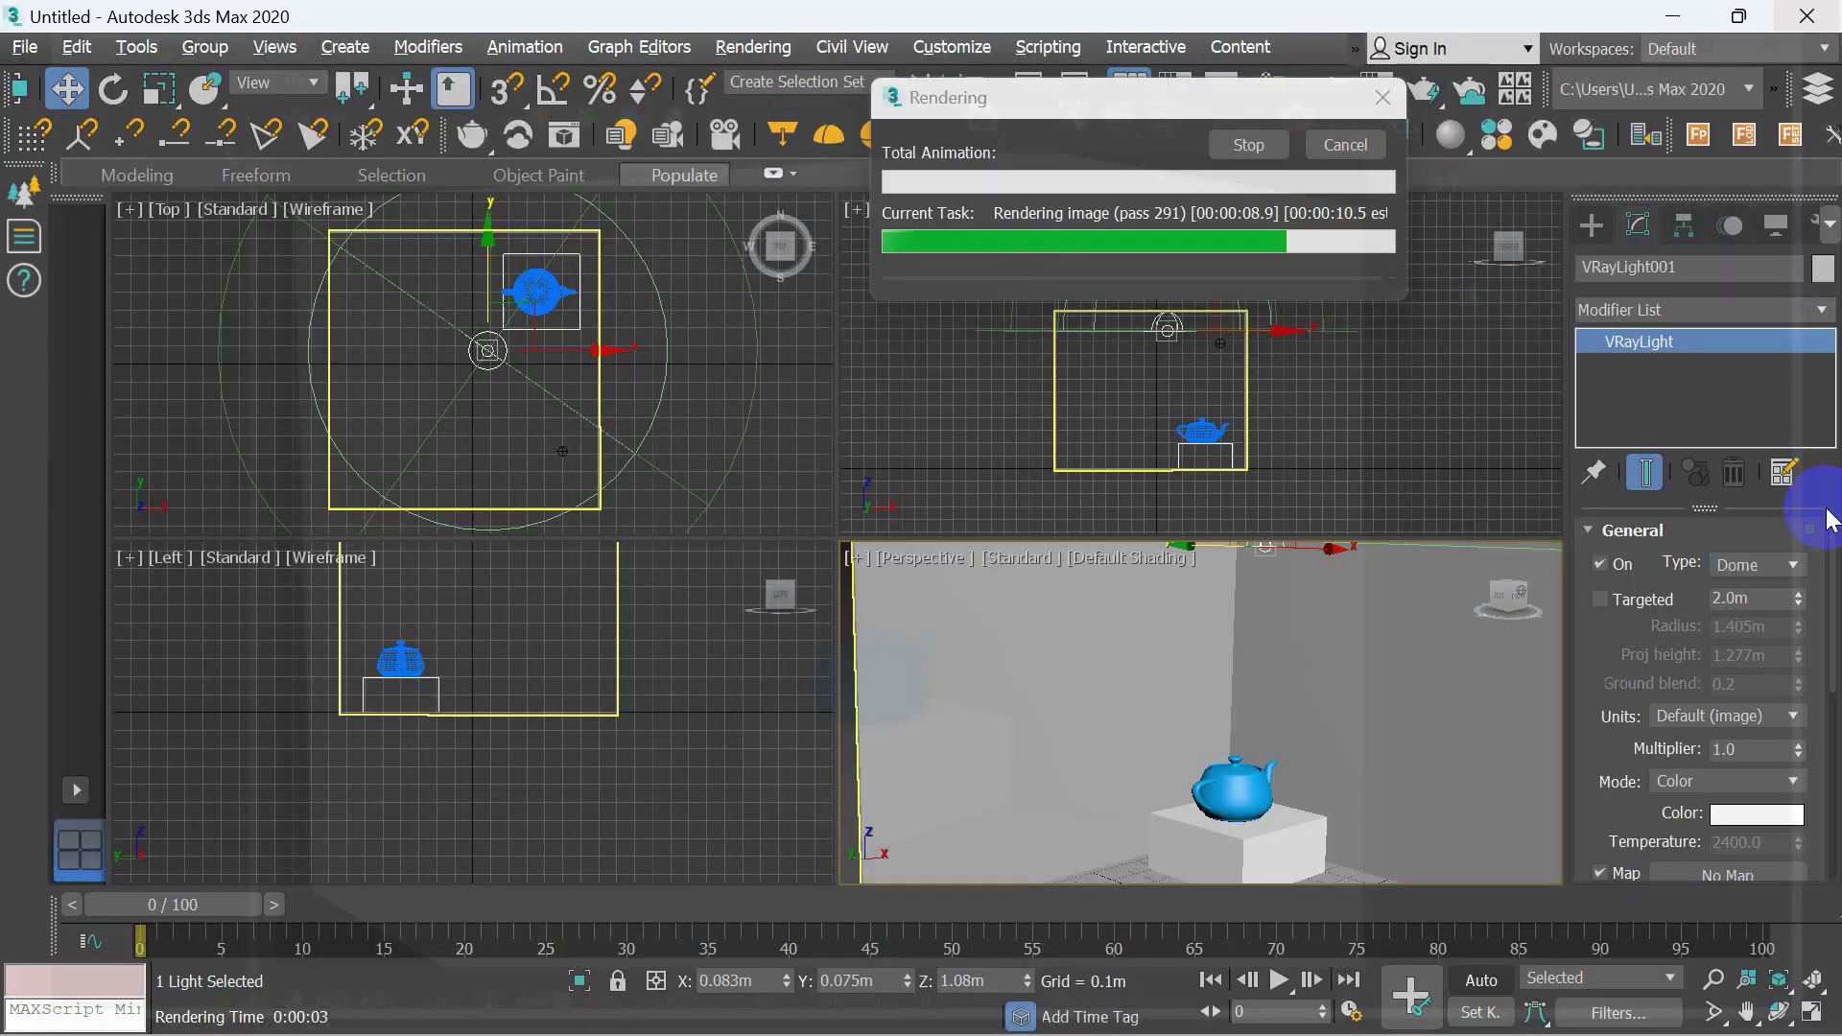
click(1345, 144)
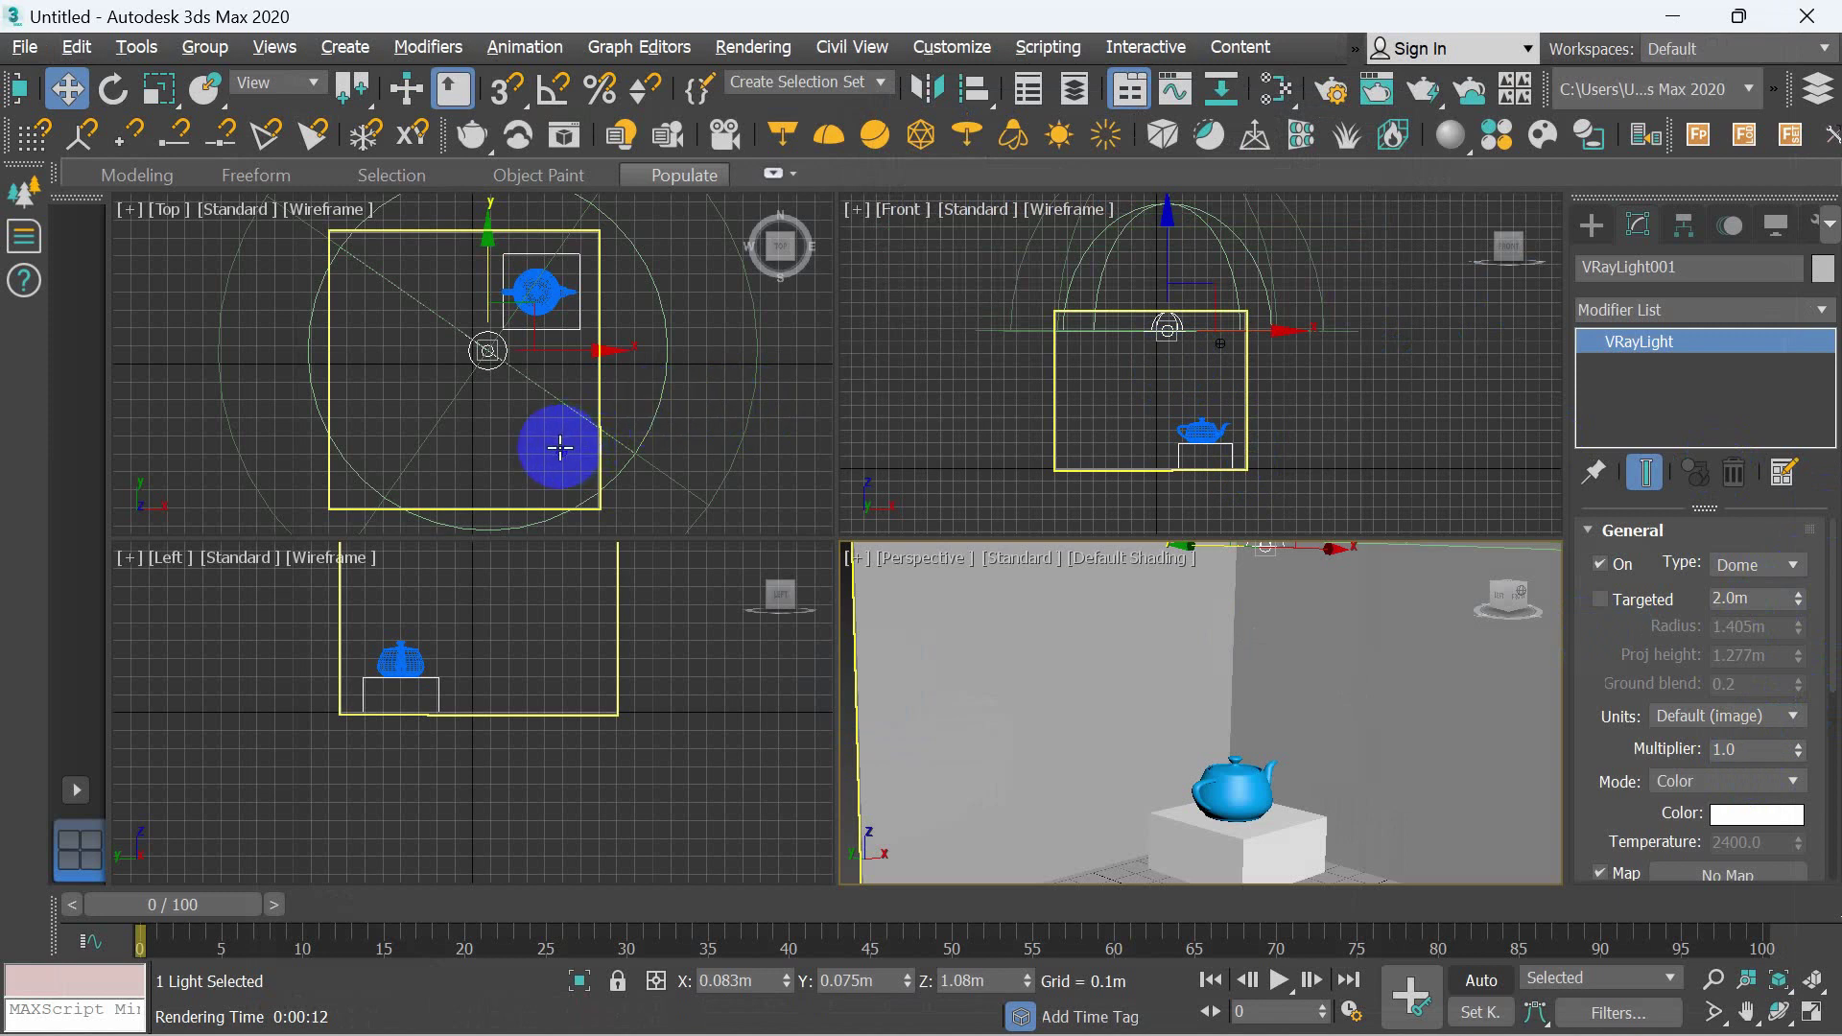
- Select VRayAmbientLight001 and set its Intensity to 150
click(566, 448)
double_click(1774, 689)
text(150)
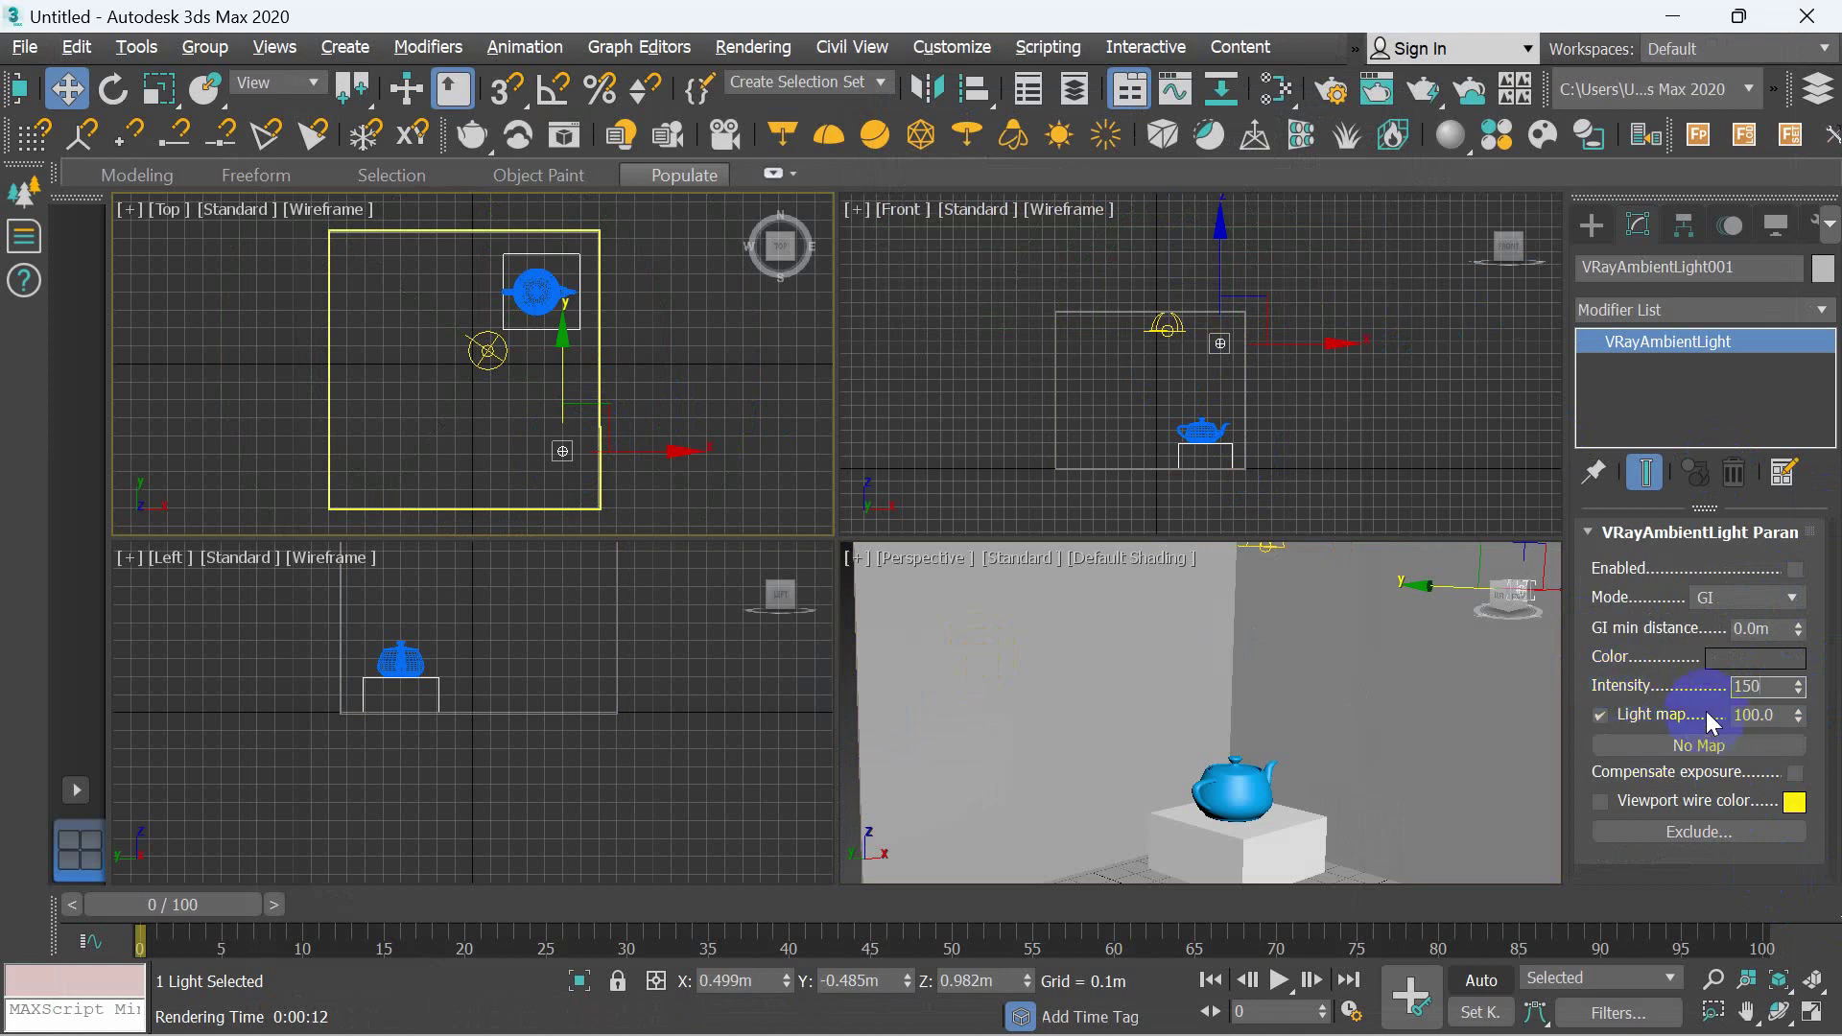
key(Return)
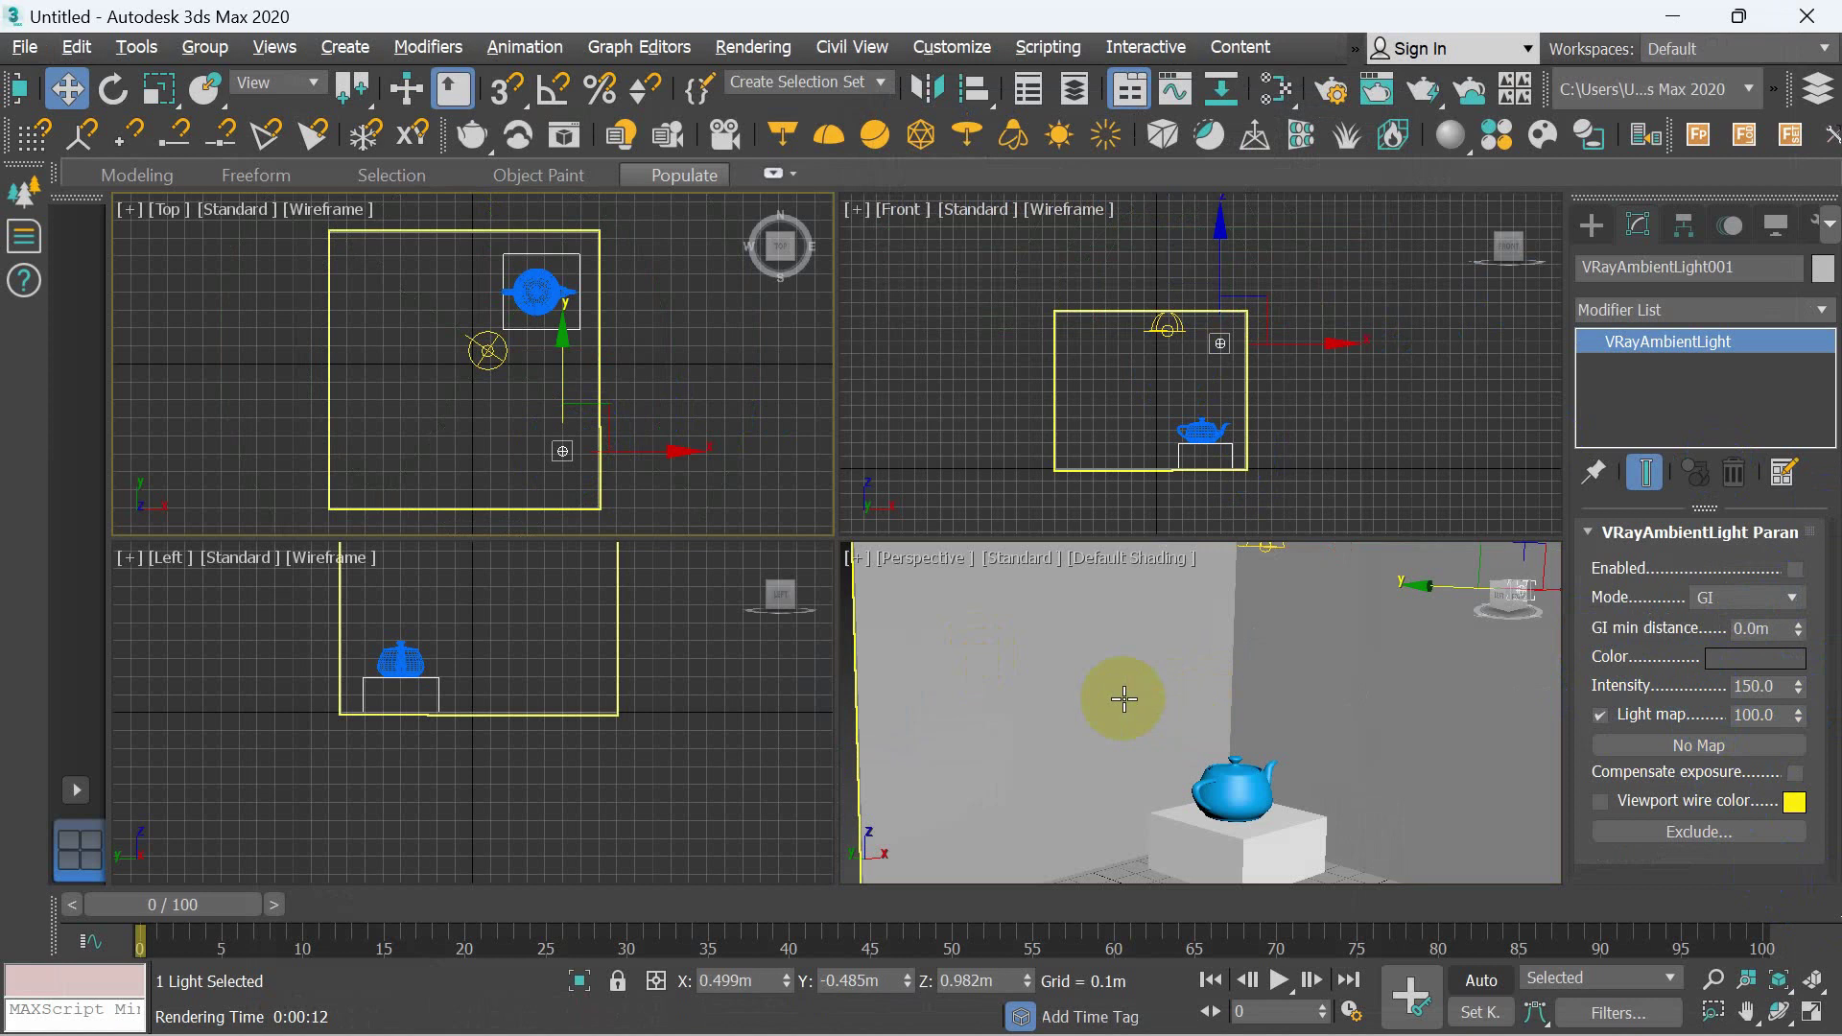
- Test-render the scene, zoom in on the teapot in the frame buffer, then close it
key(shift+q)
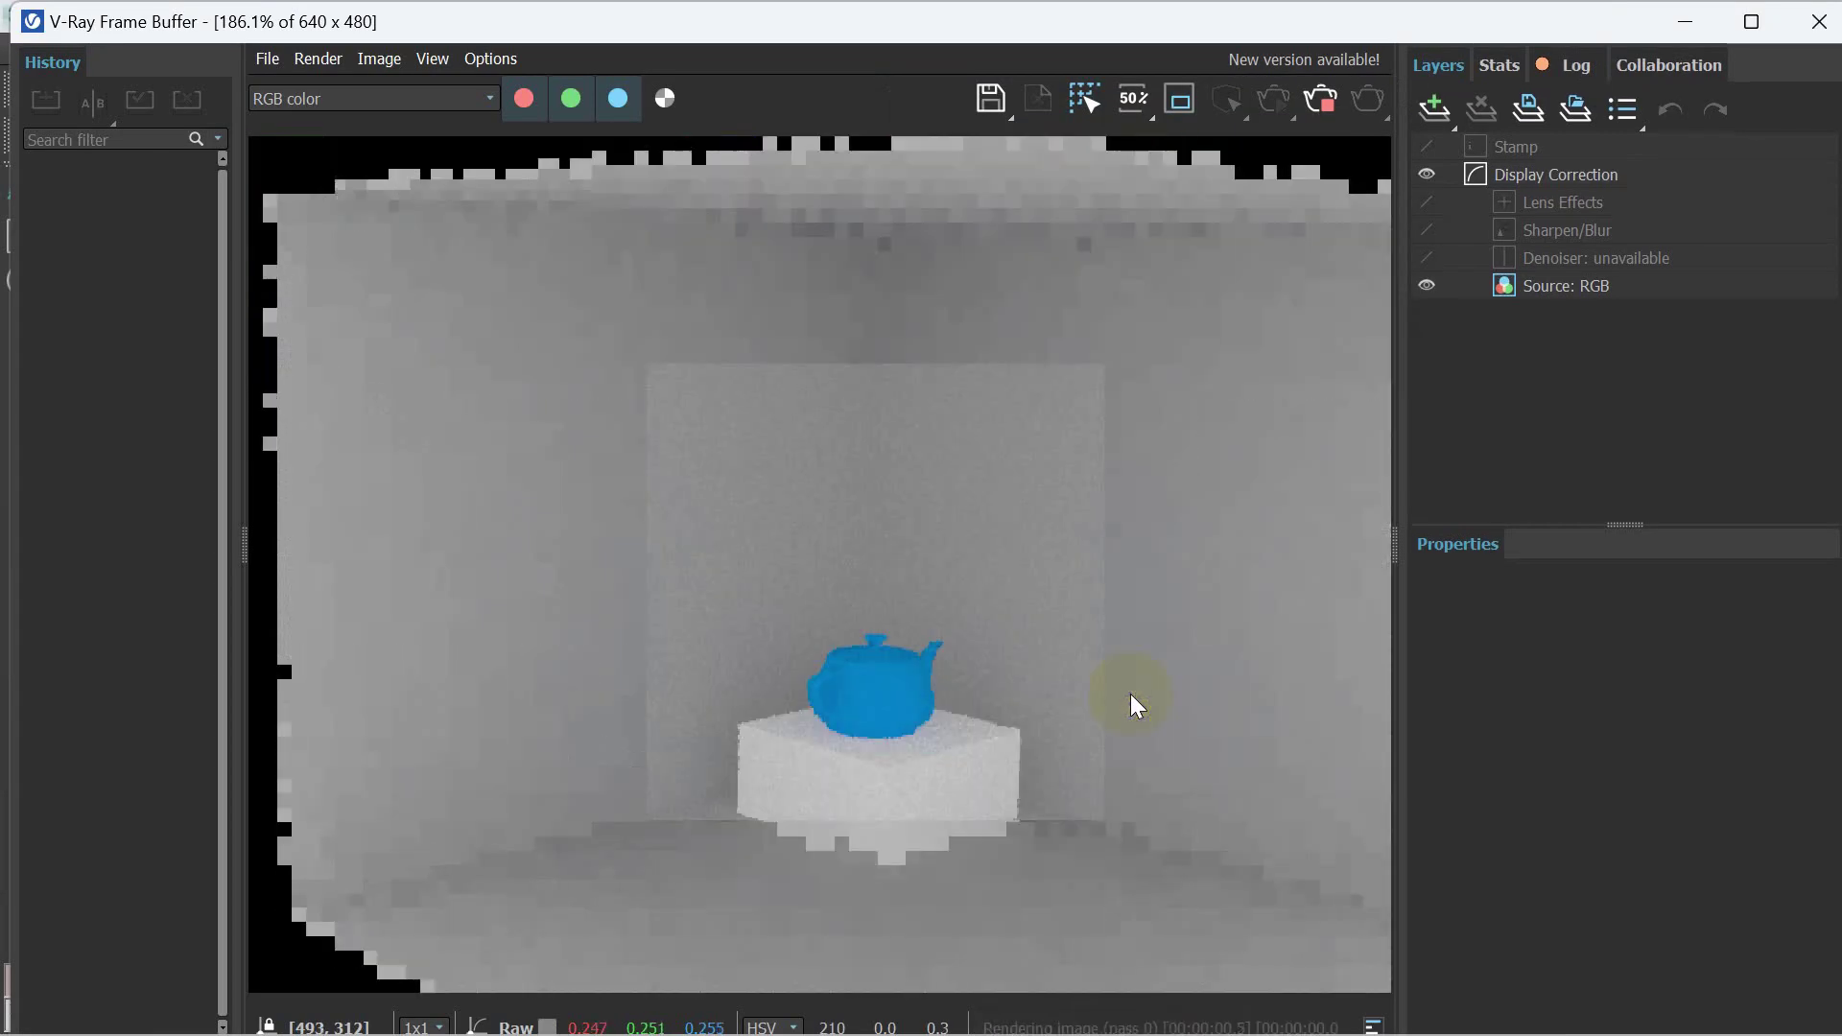
click(892, 719)
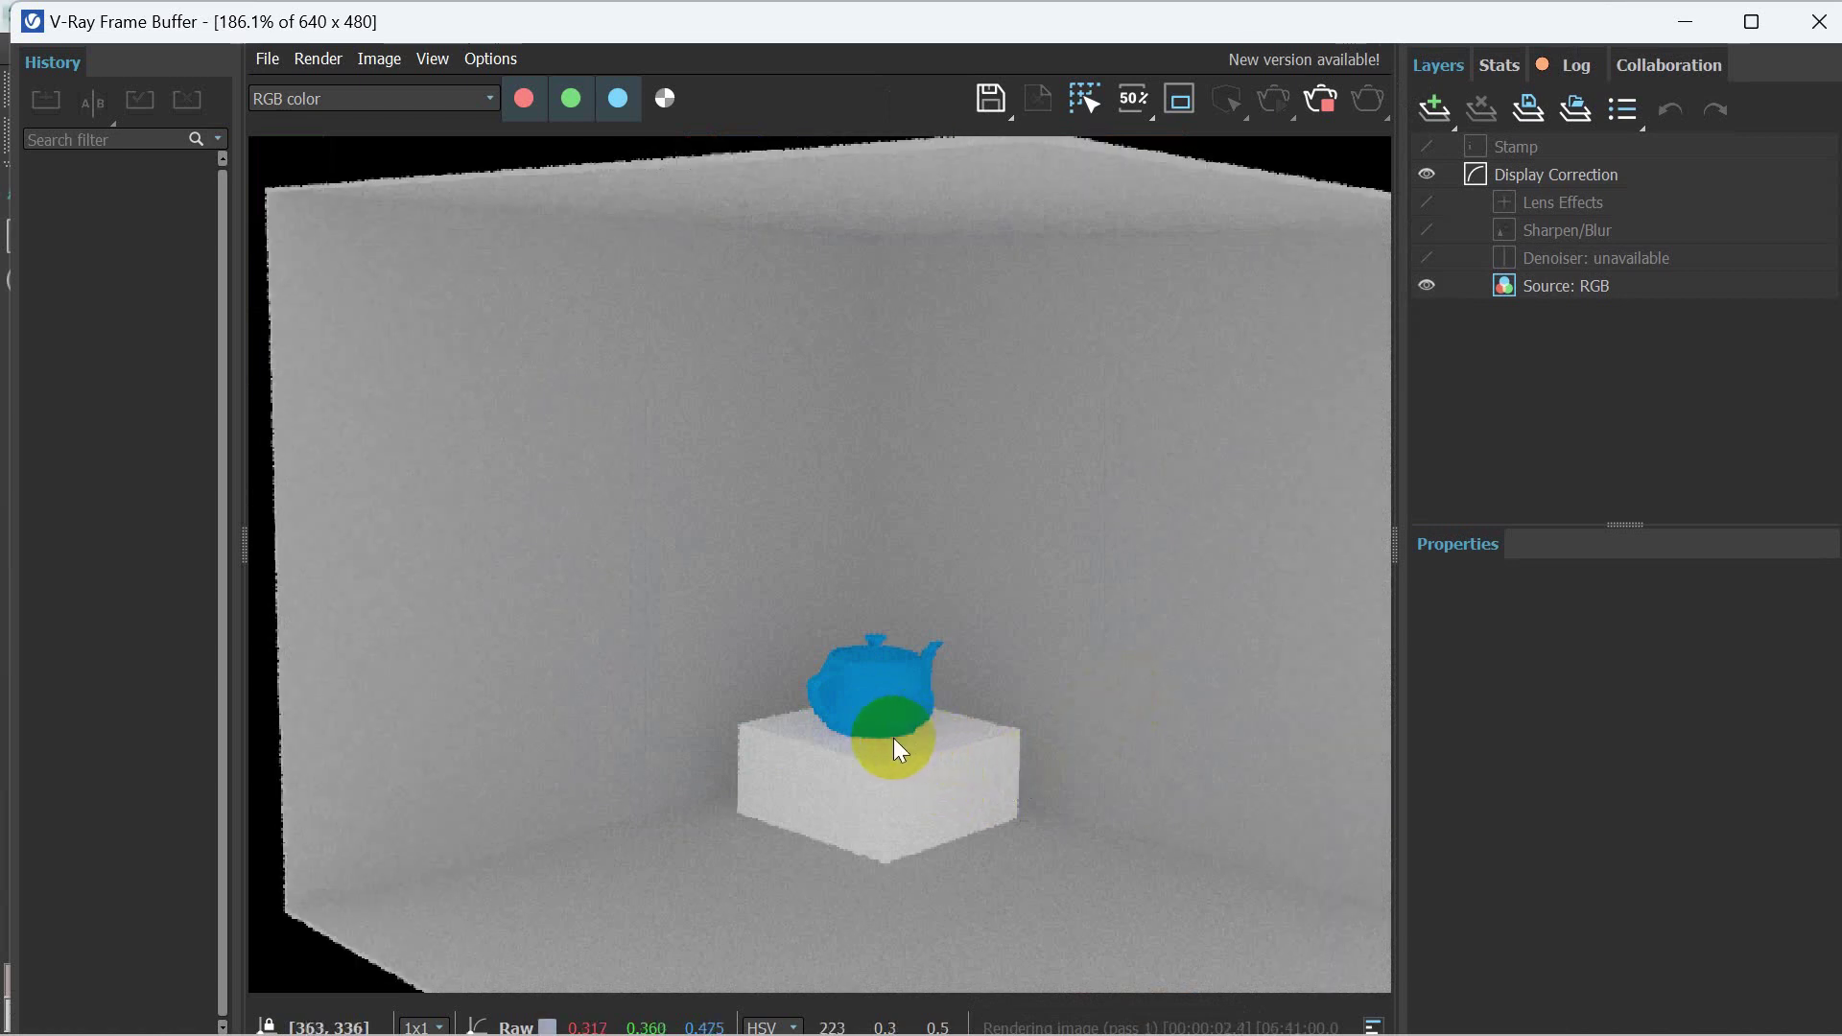
scroll(821, 743, up, 1)
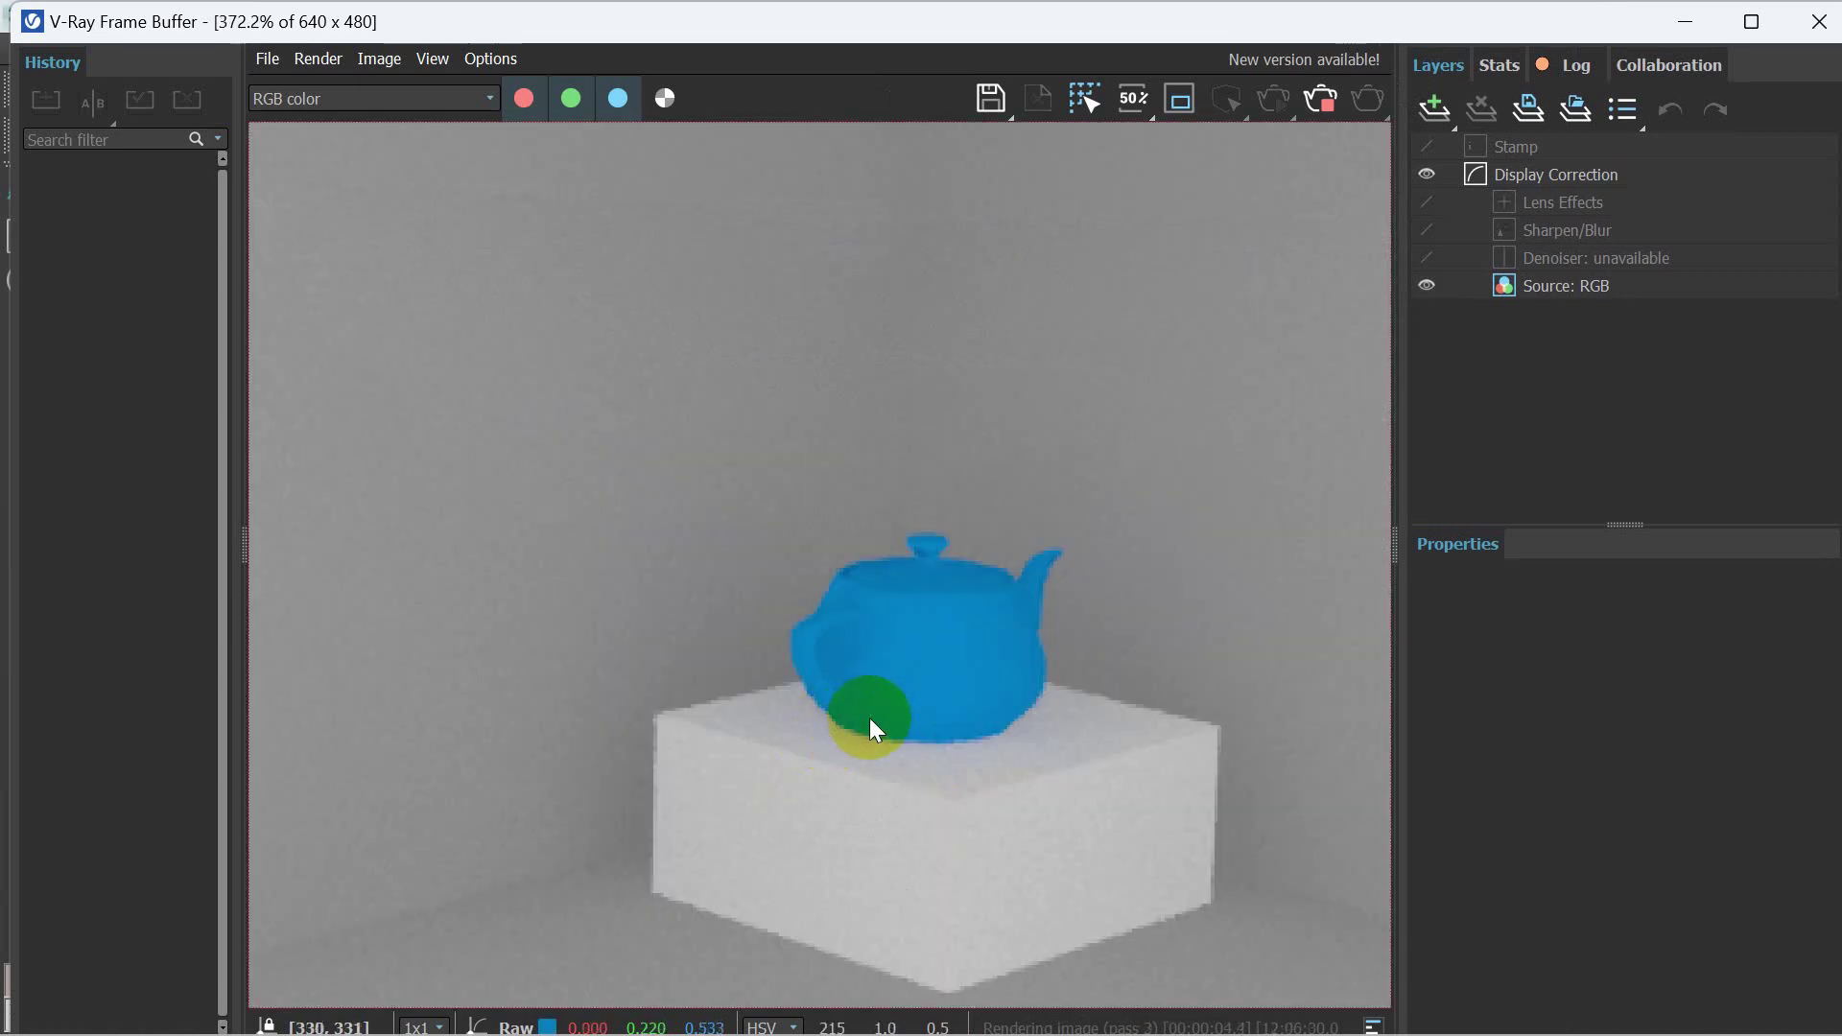
scroll(872, 717, up, 1)
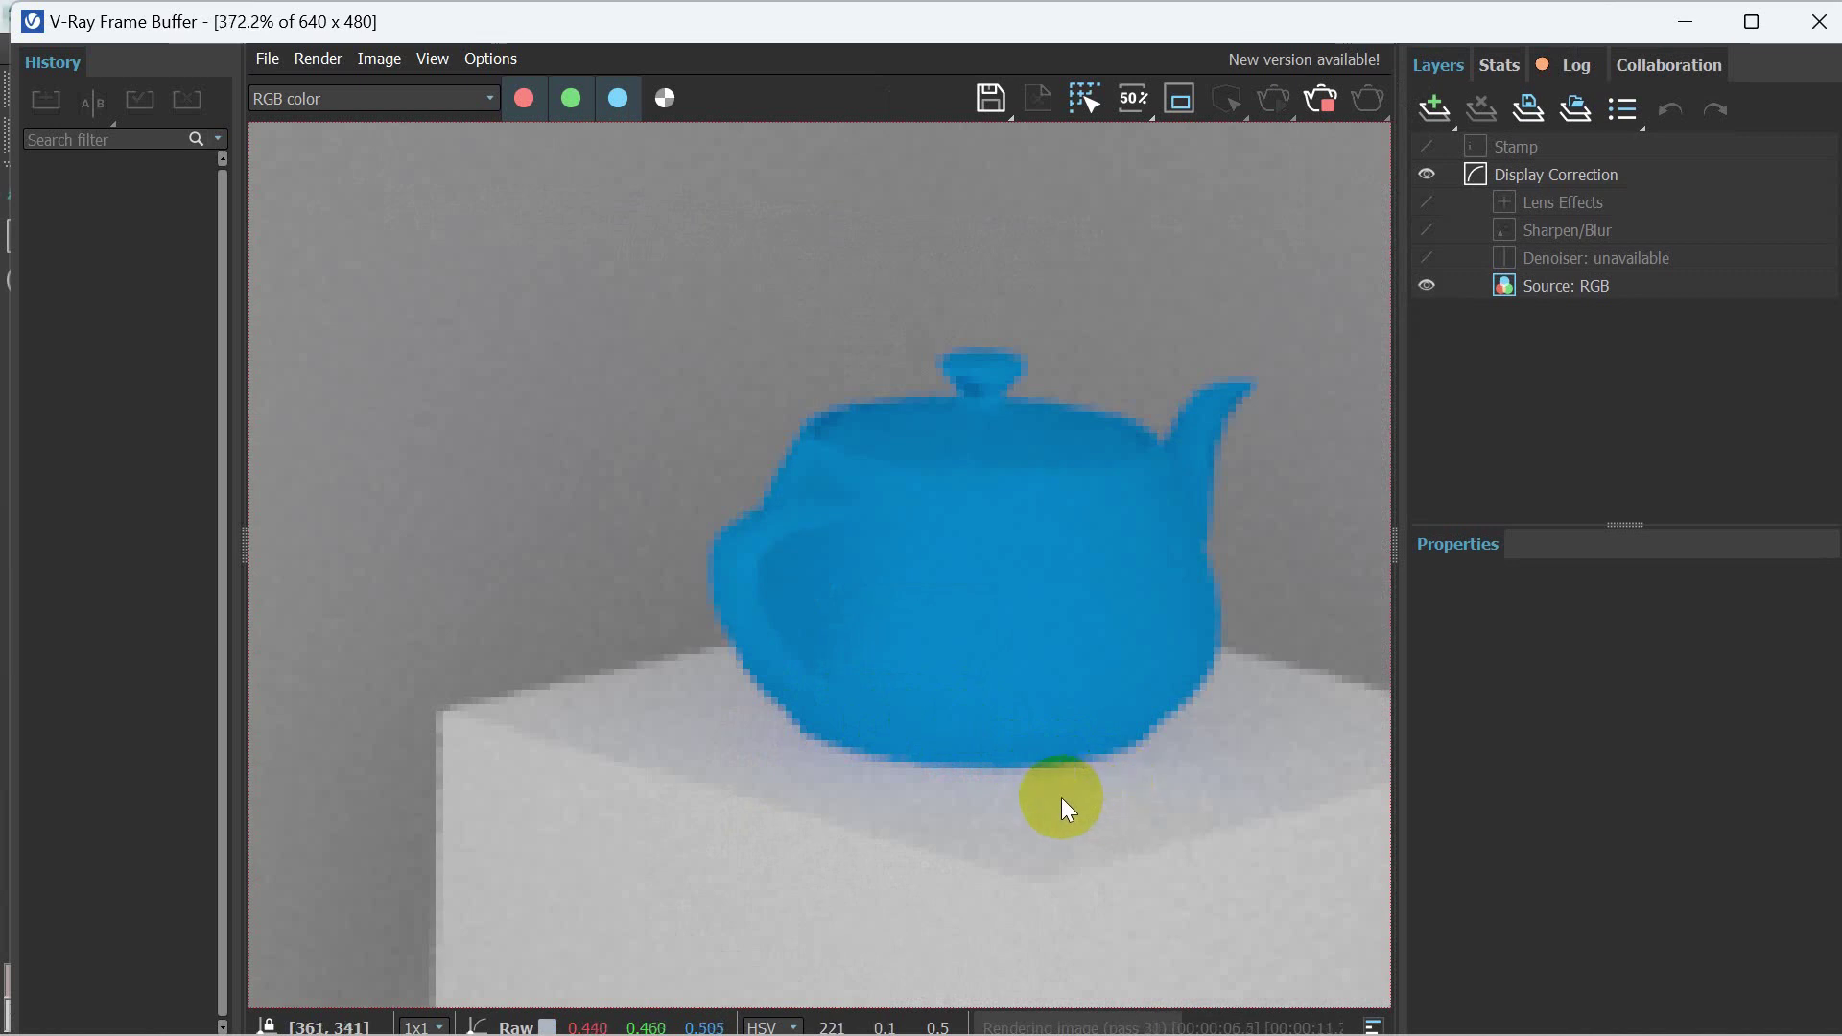
scroll(1061, 797, down, 1)
click(1816, 22)
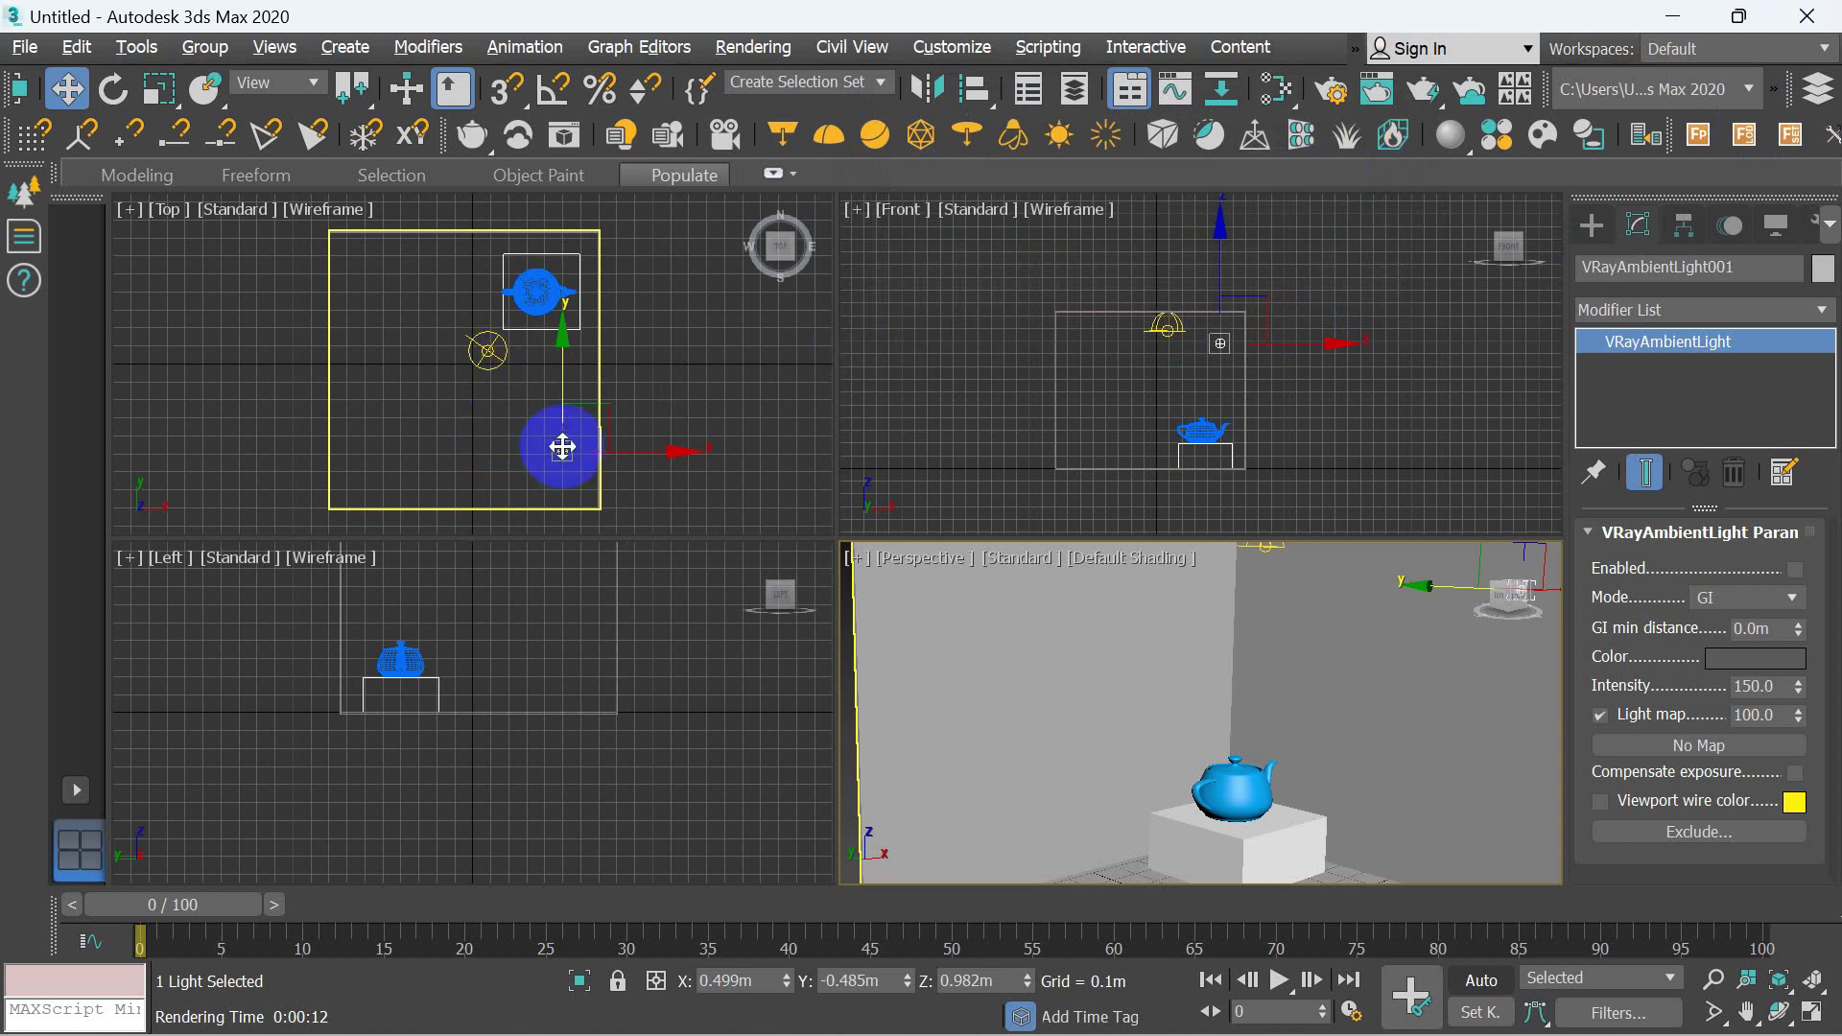
- Enable the ambient light and set its Intensity to 50
click(1794, 572)
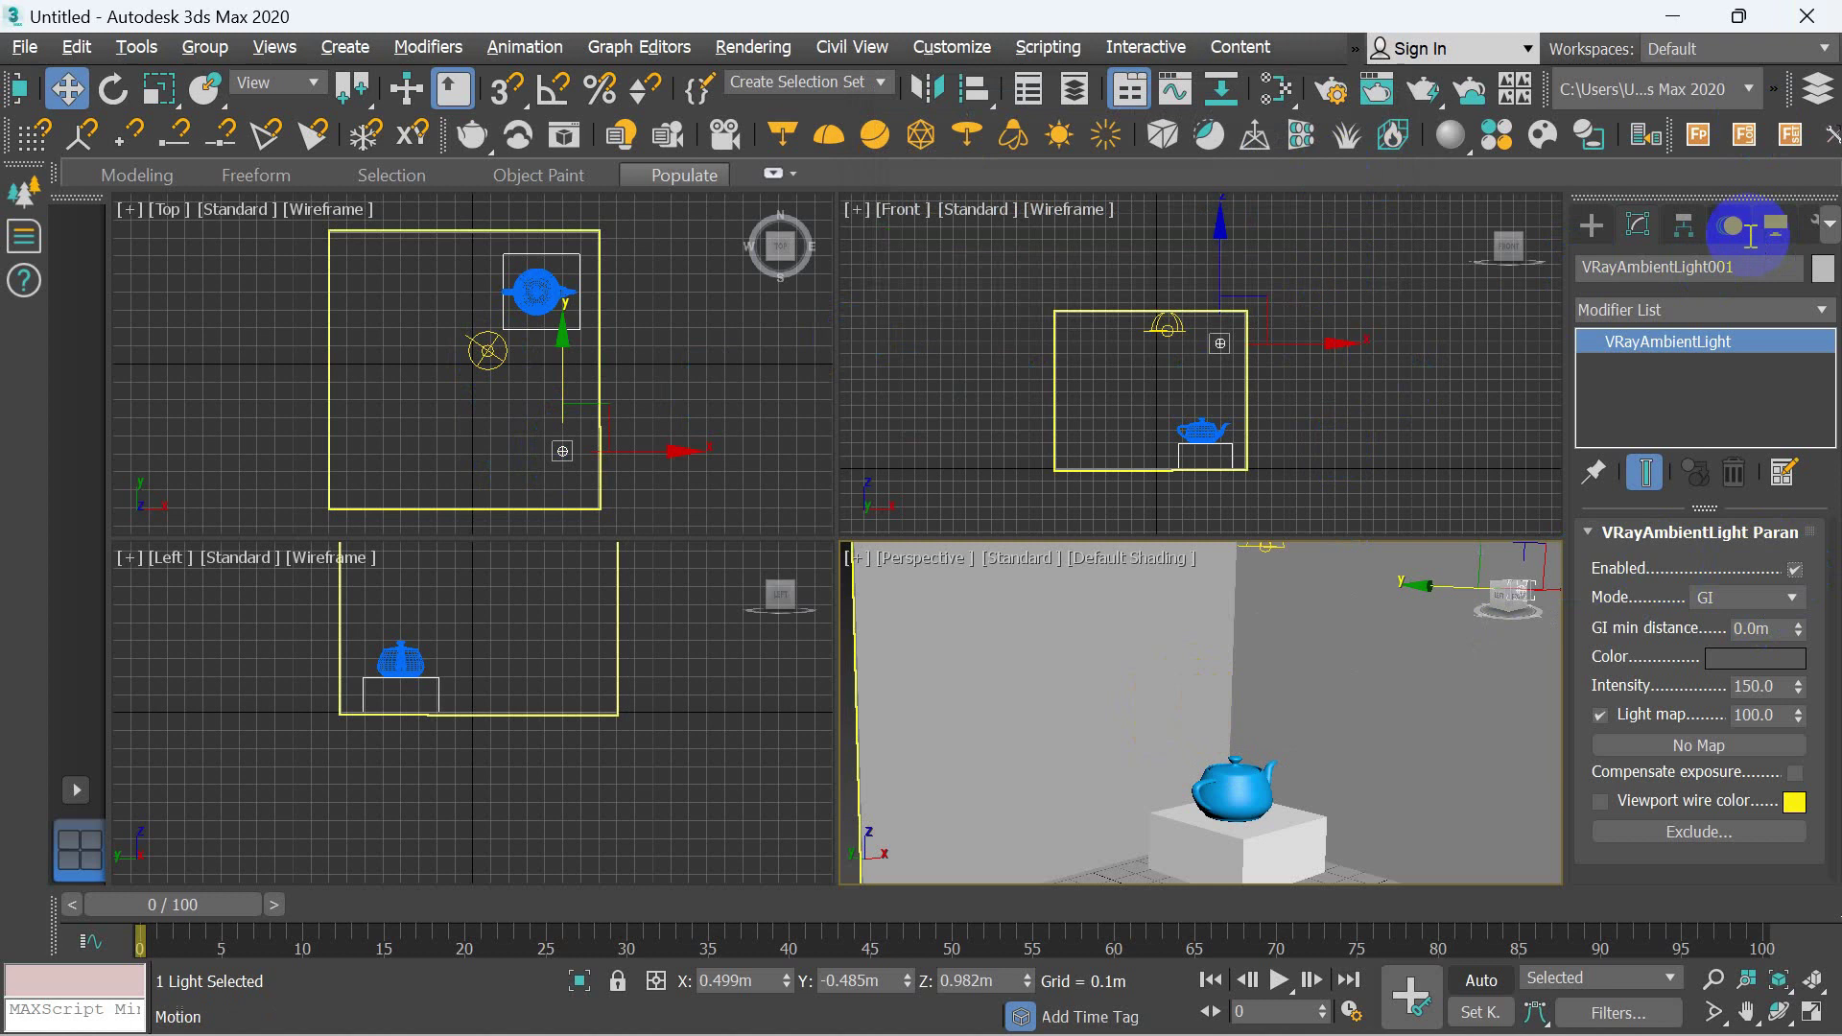
click(1761, 686)
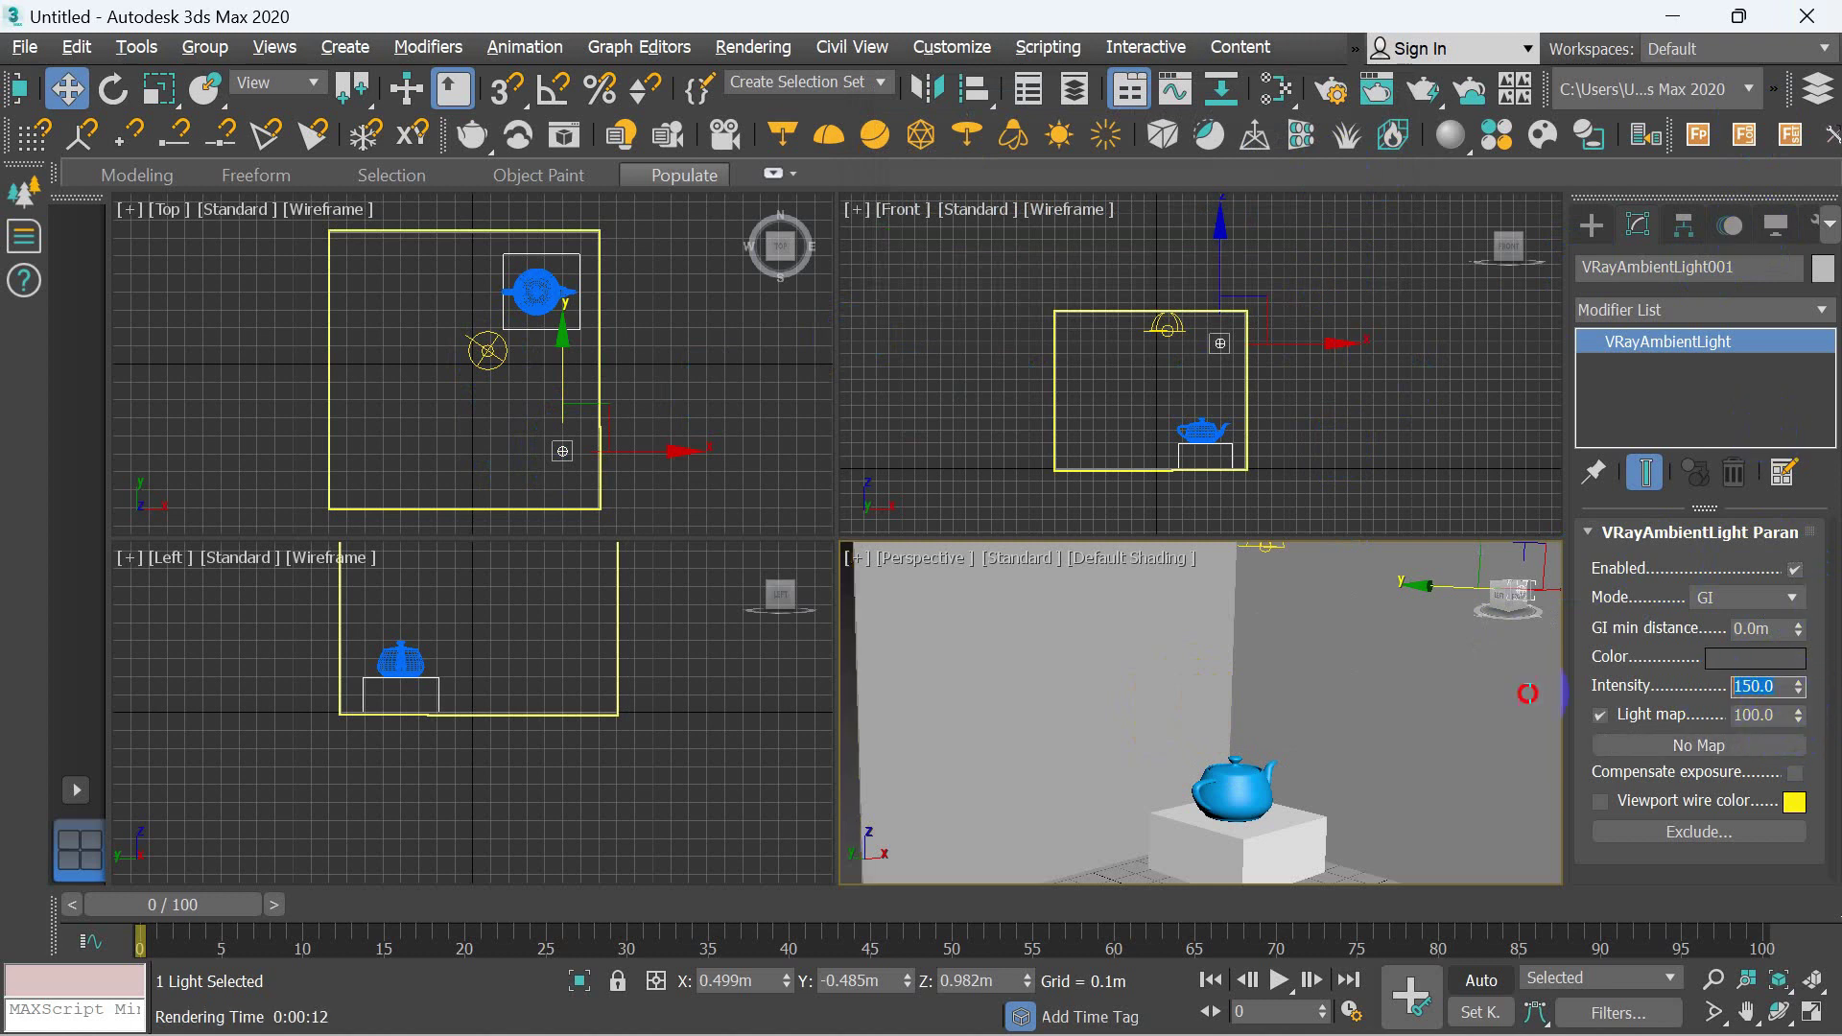
text(50)
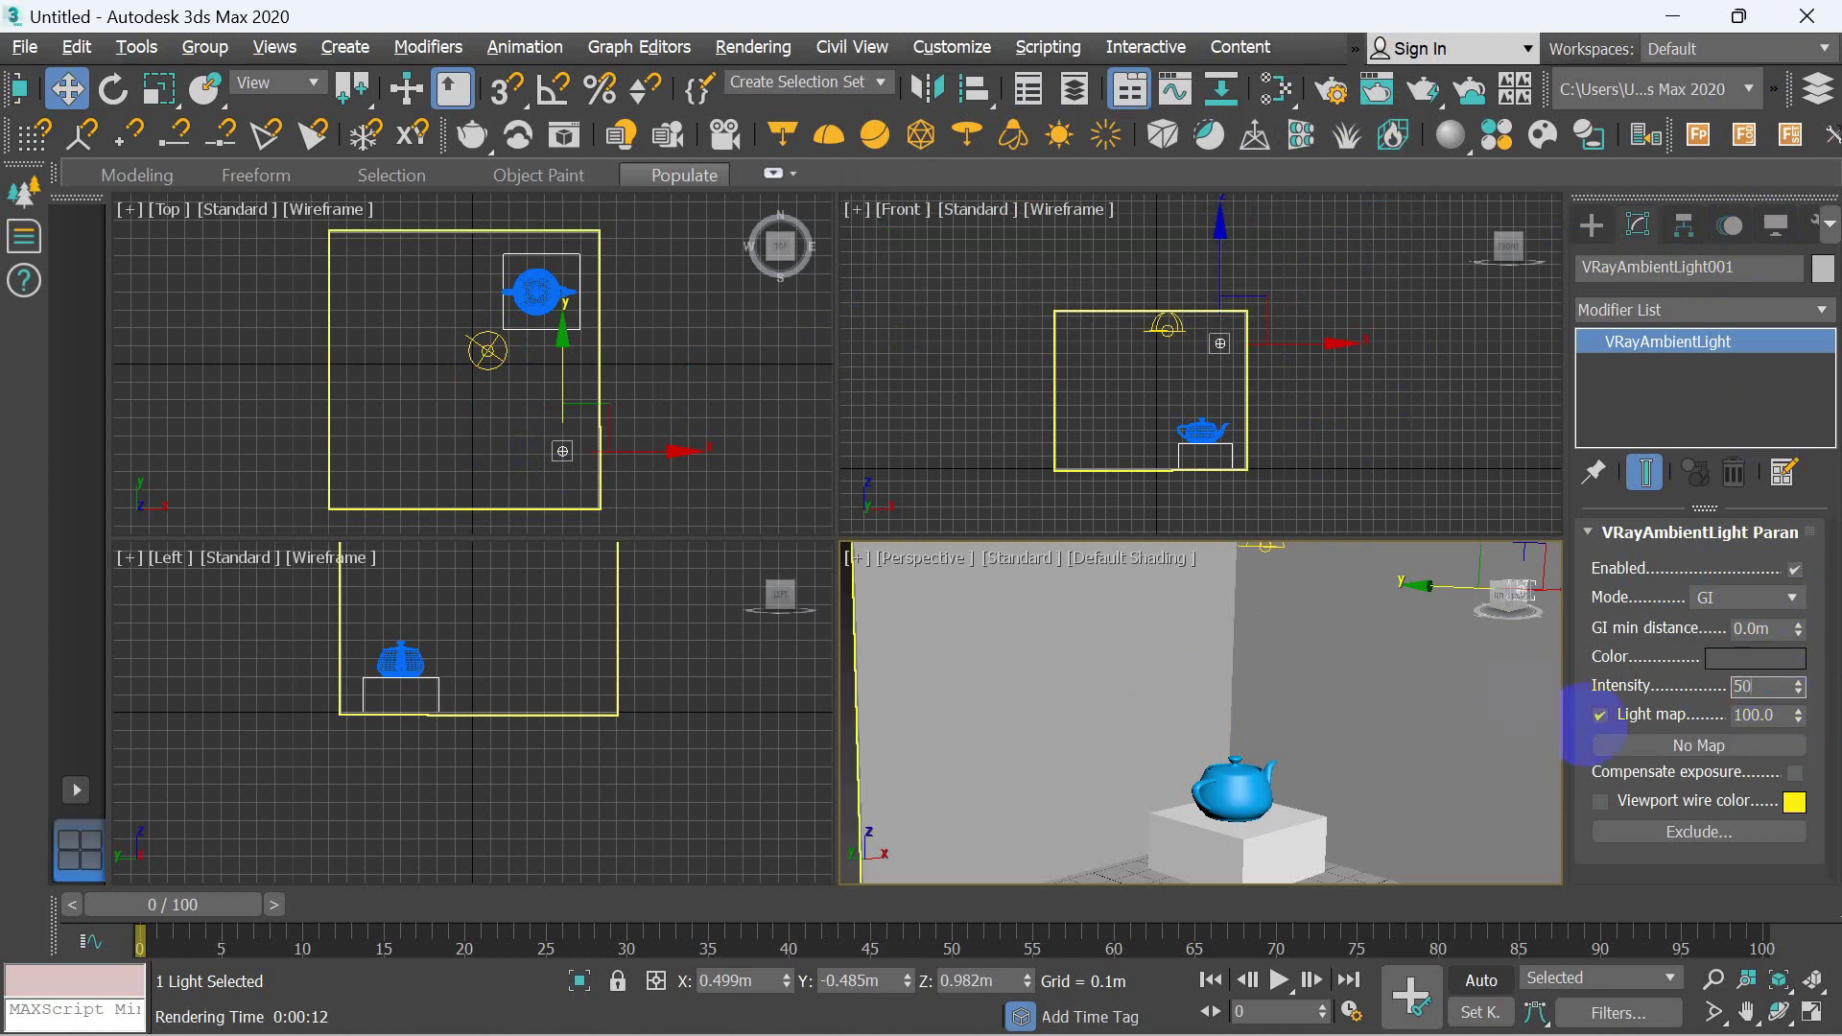
key(Return)
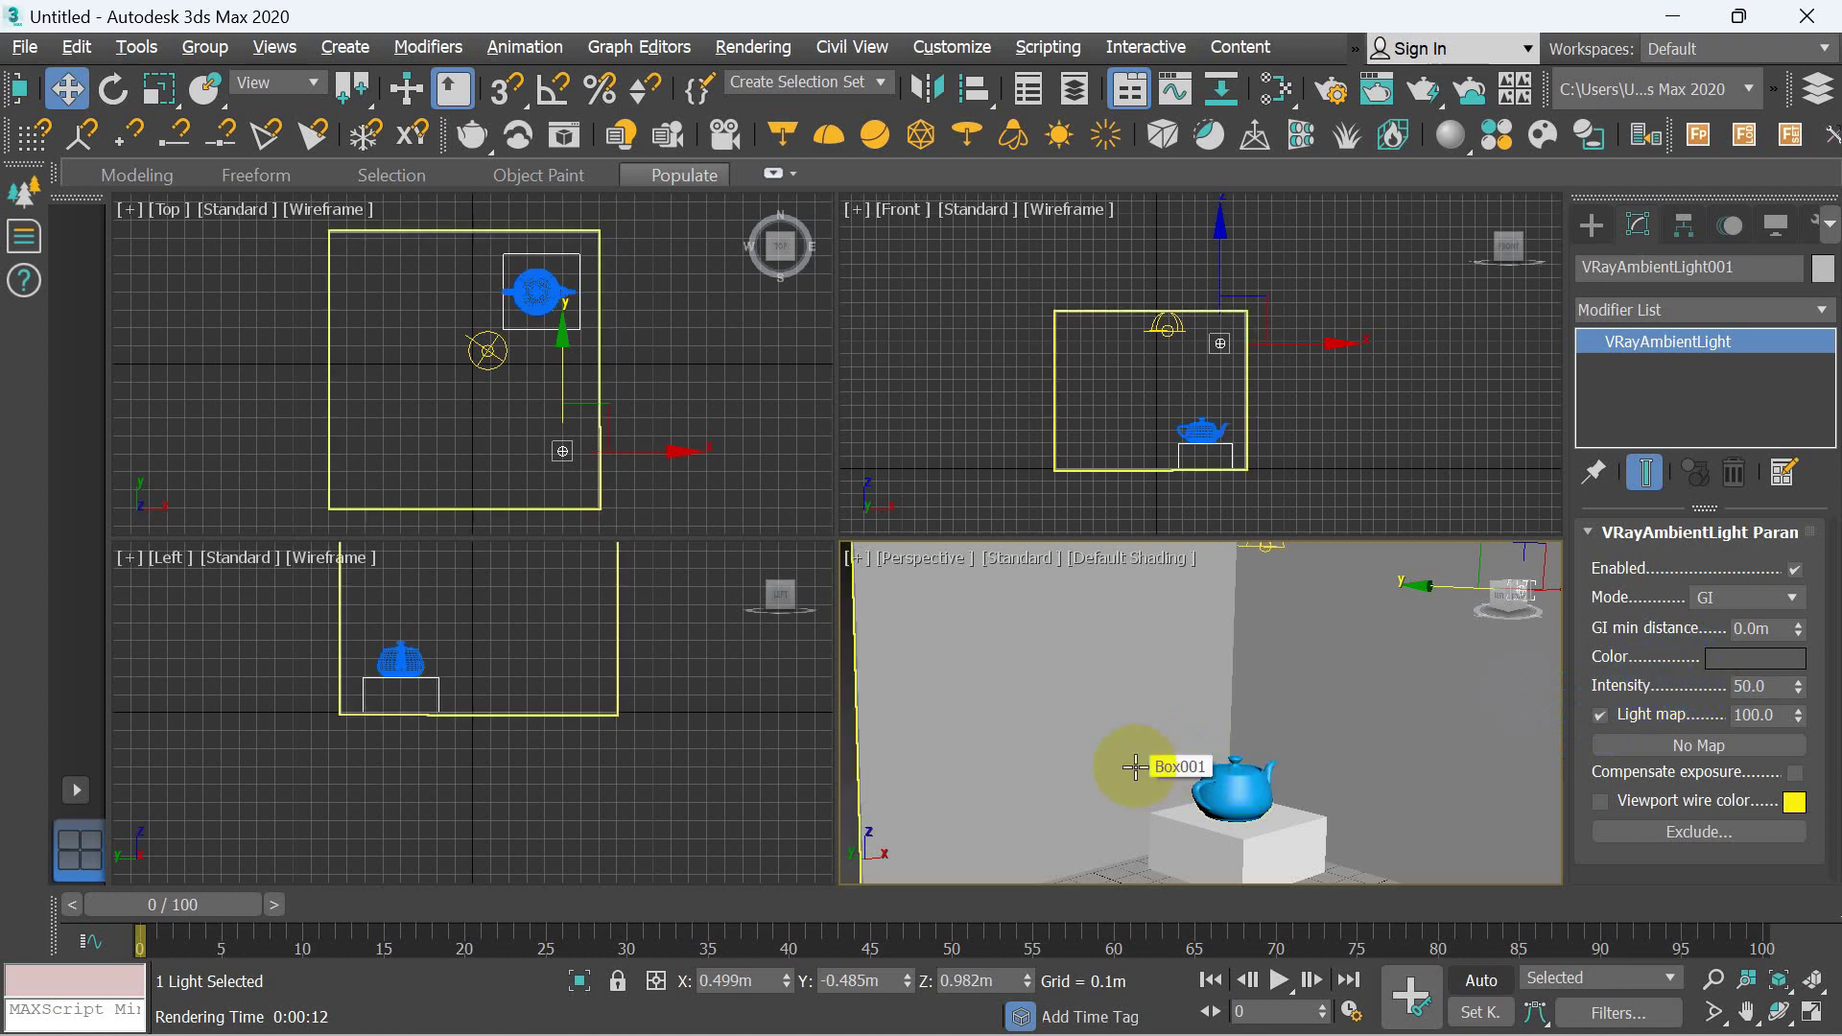
- Test-render the scene at intensity 50, then close the frame buffer
right_click(953, 742)
click(950, 742)
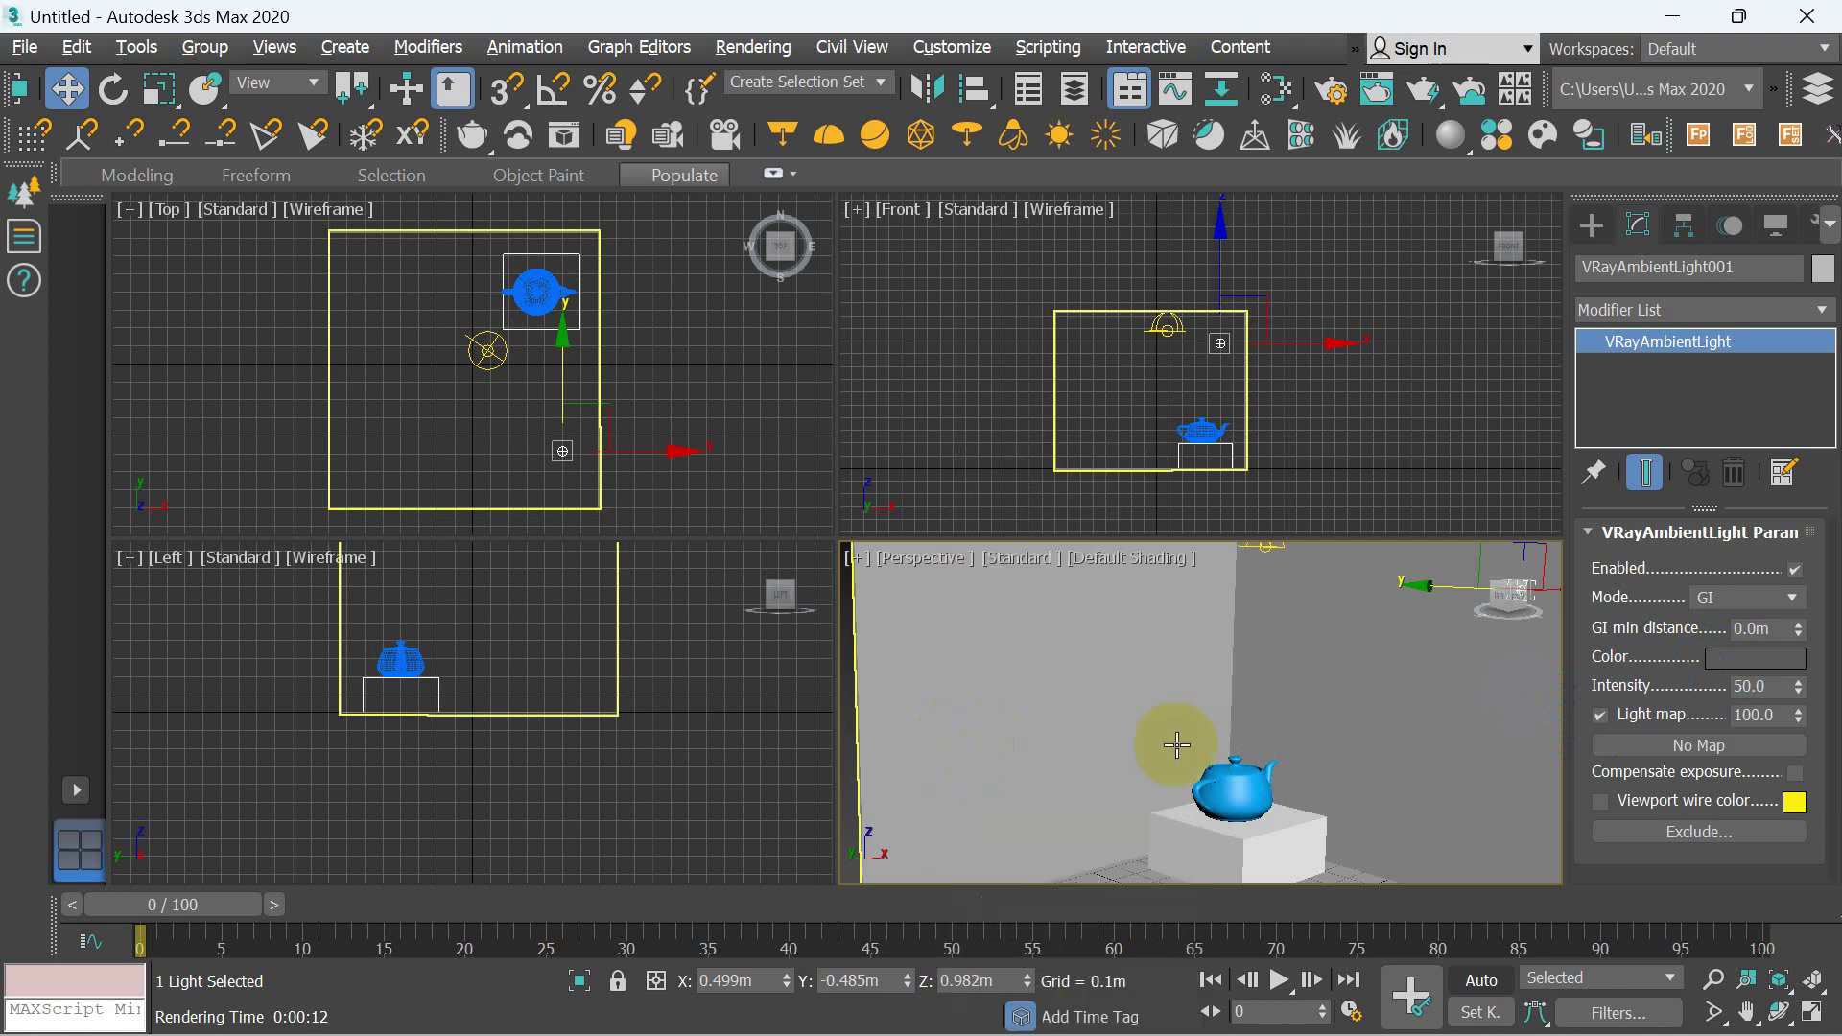
key(shift+q)
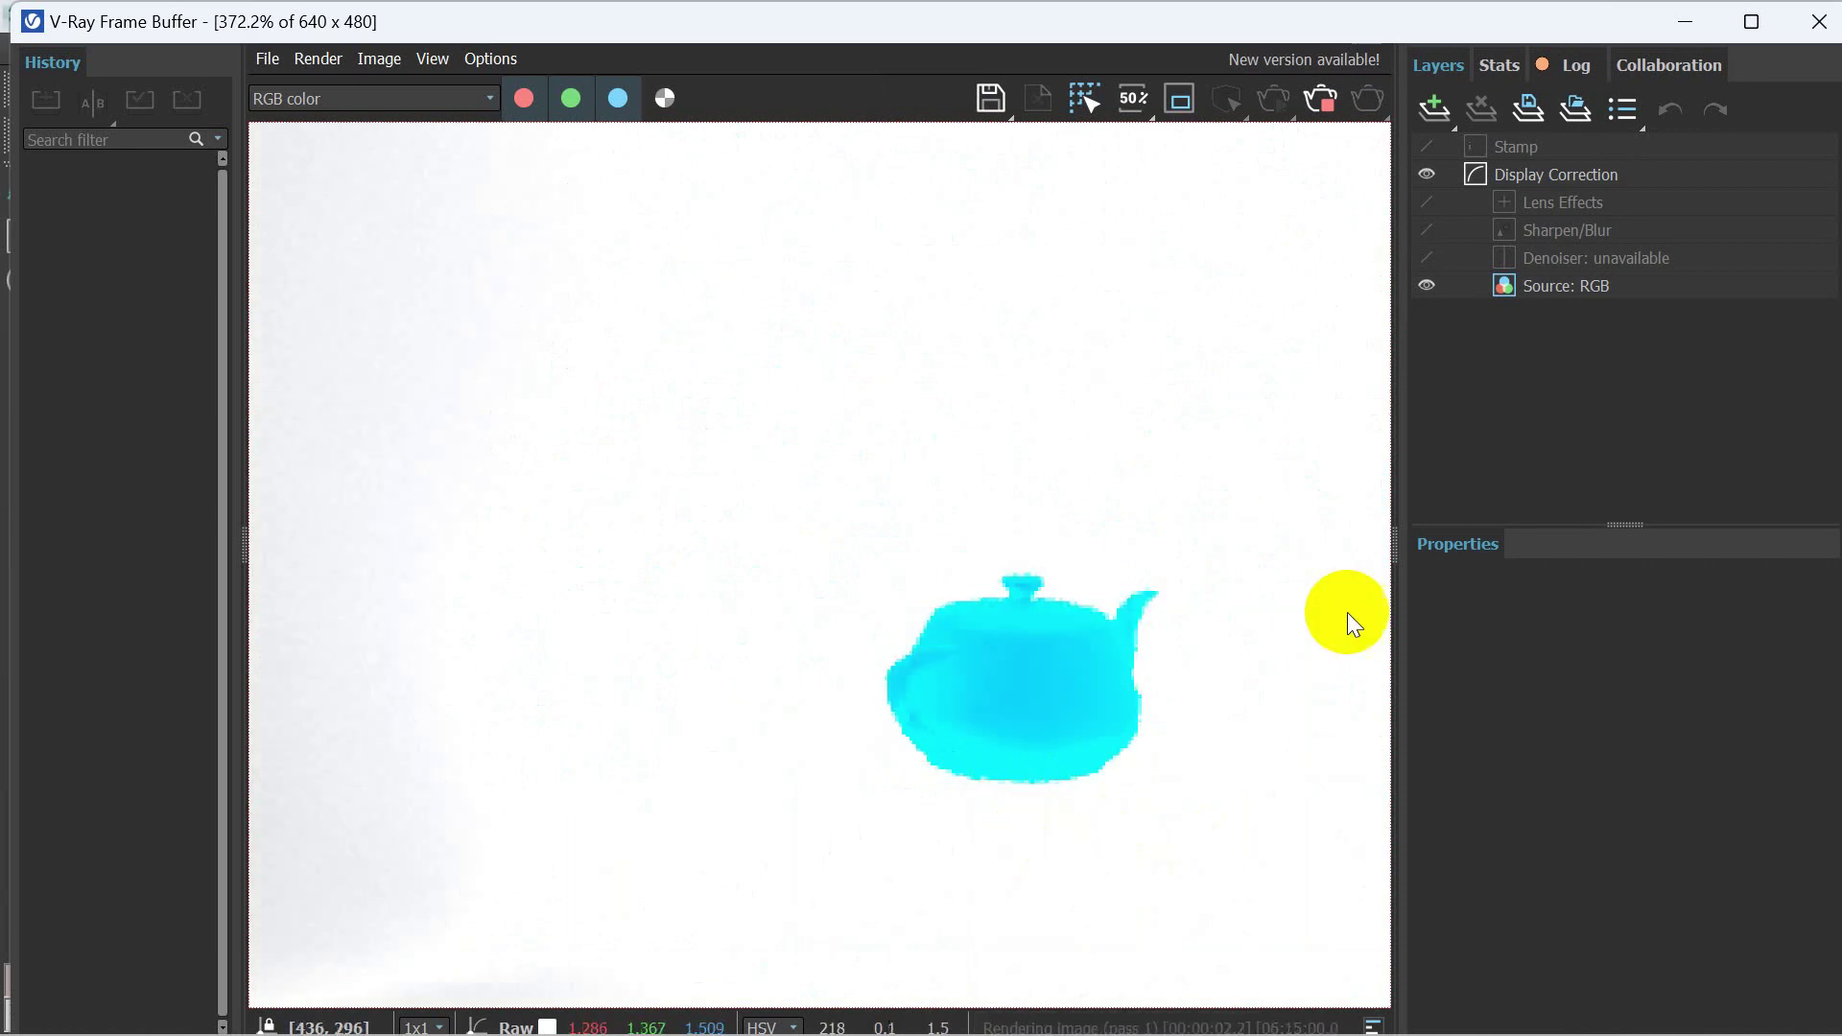
click(1819, 22)
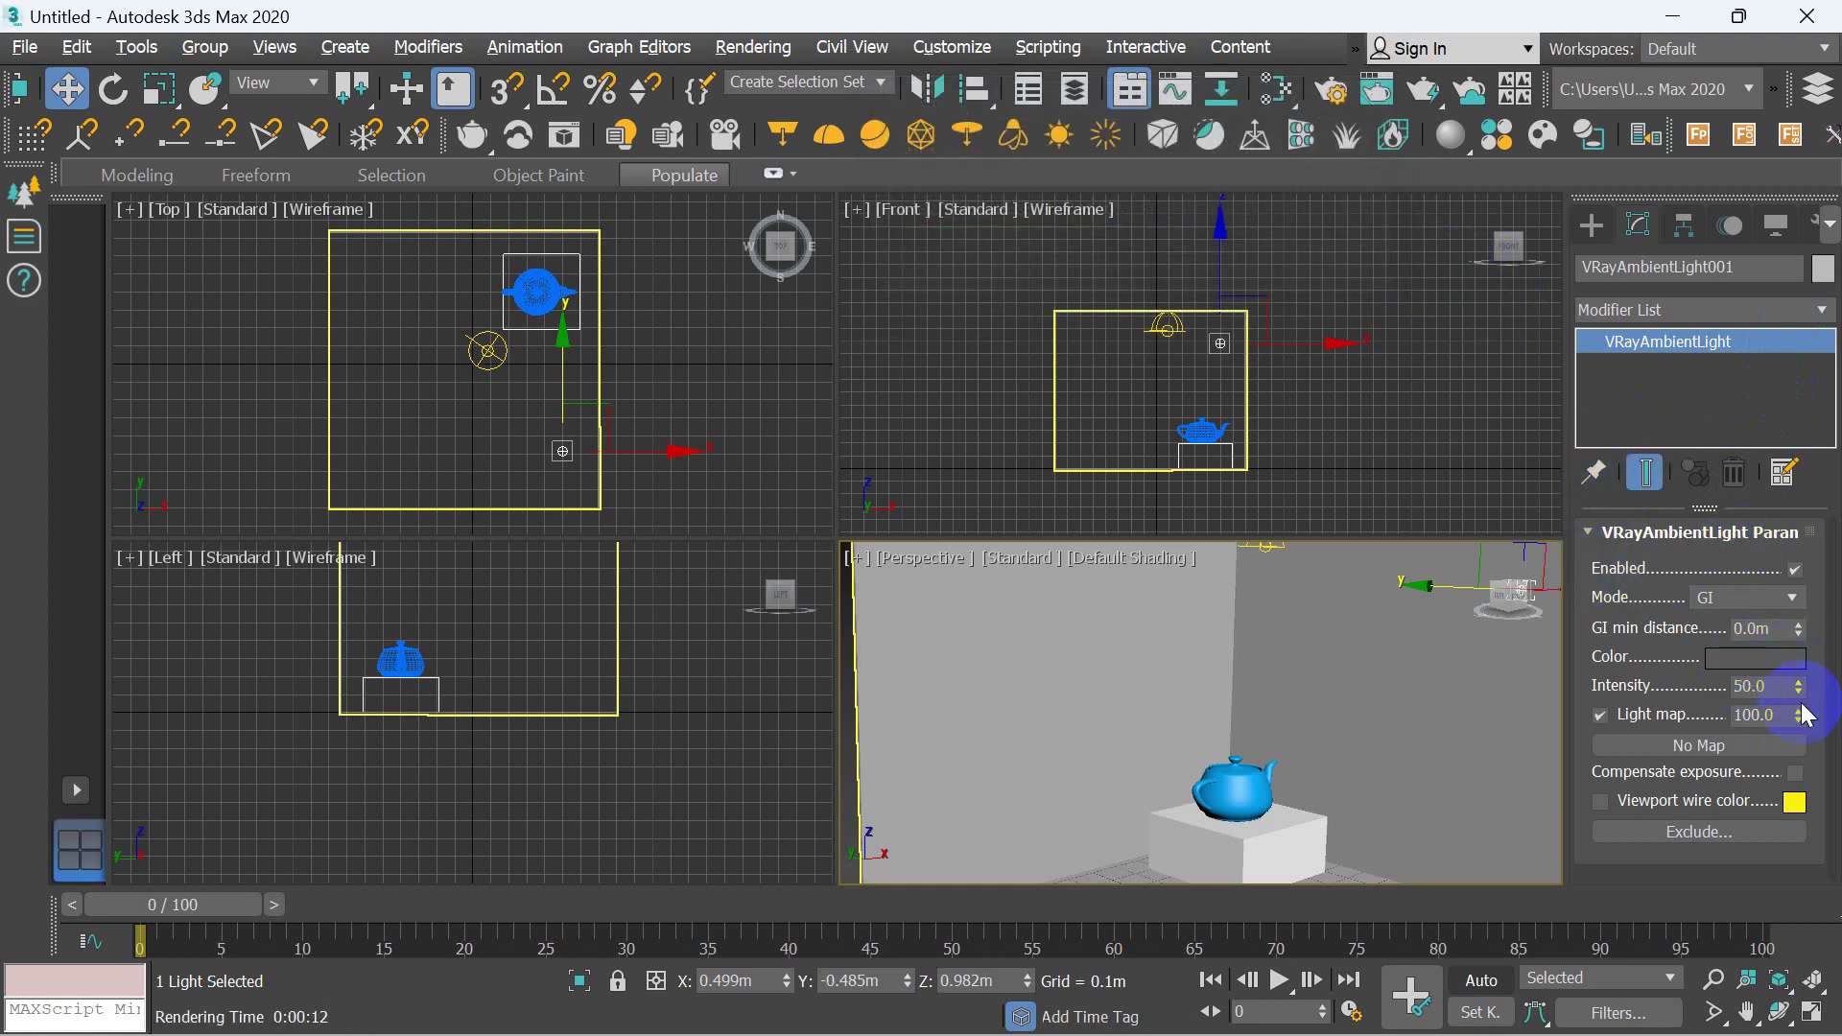
- Set the ambient light Intensity to 10, then reselect the ambient light
double_click(1783, 687)
text(1)
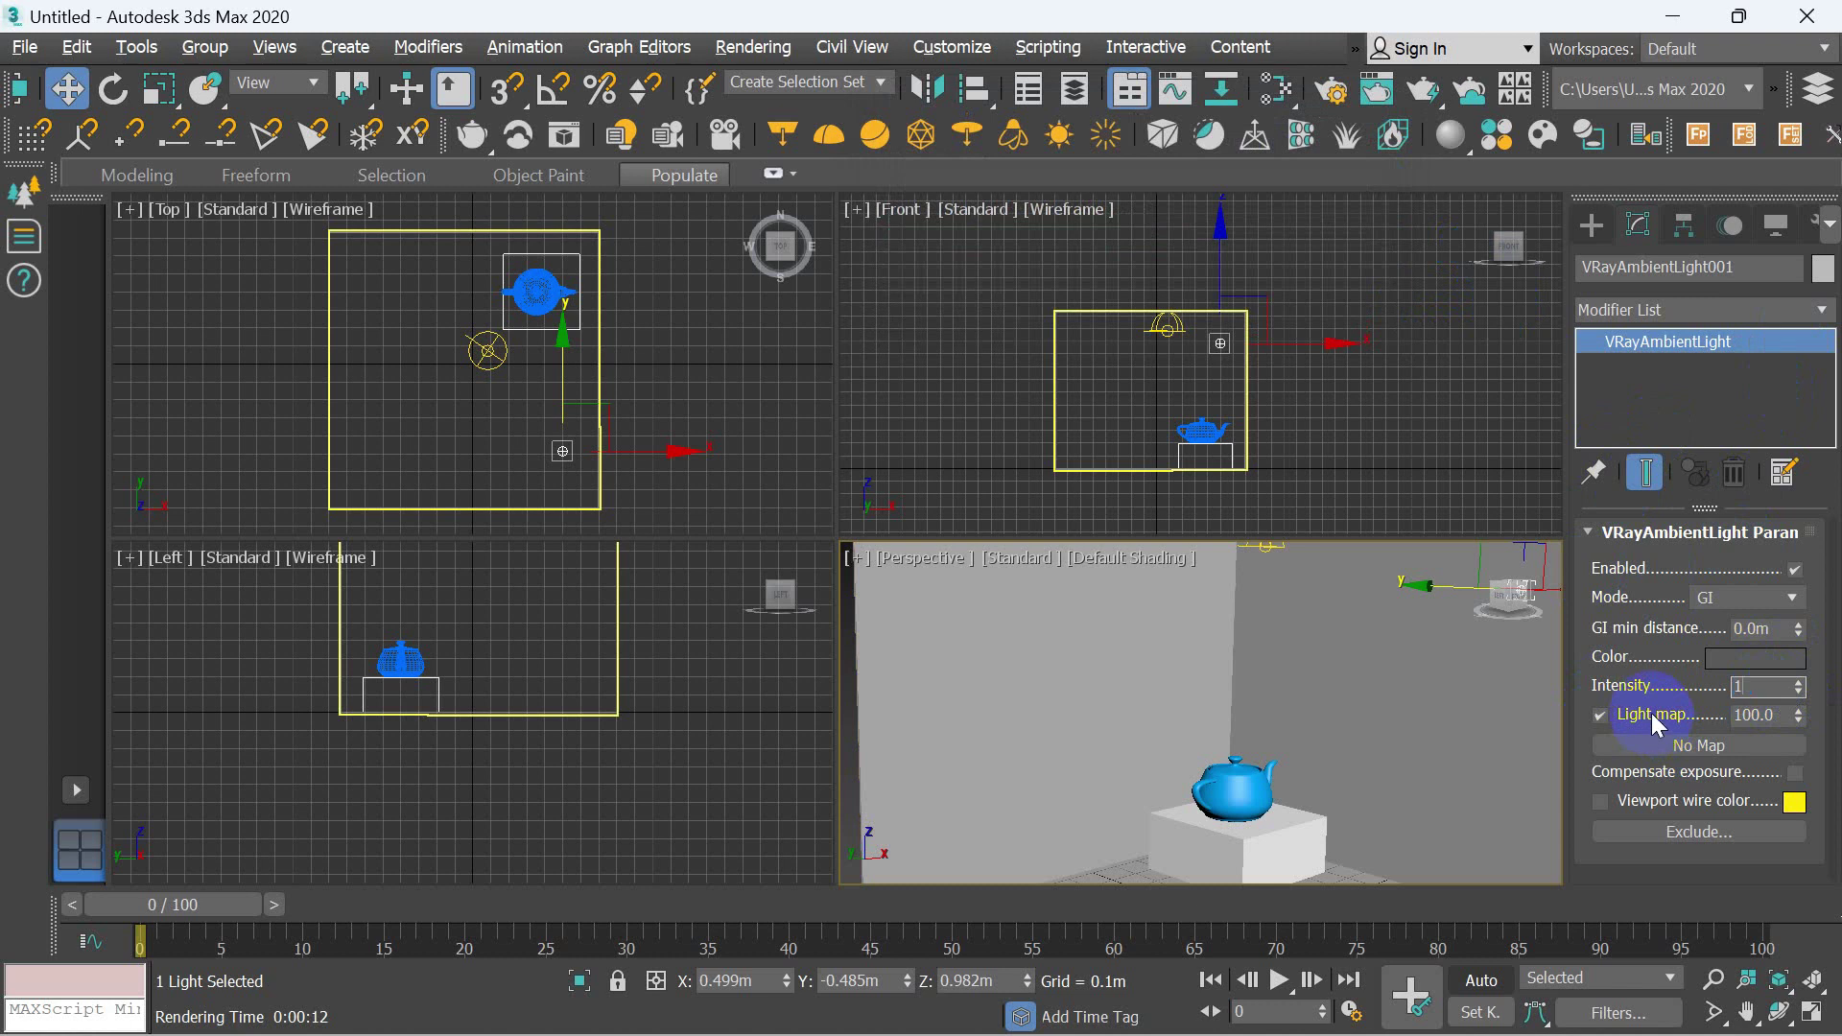
text(0)
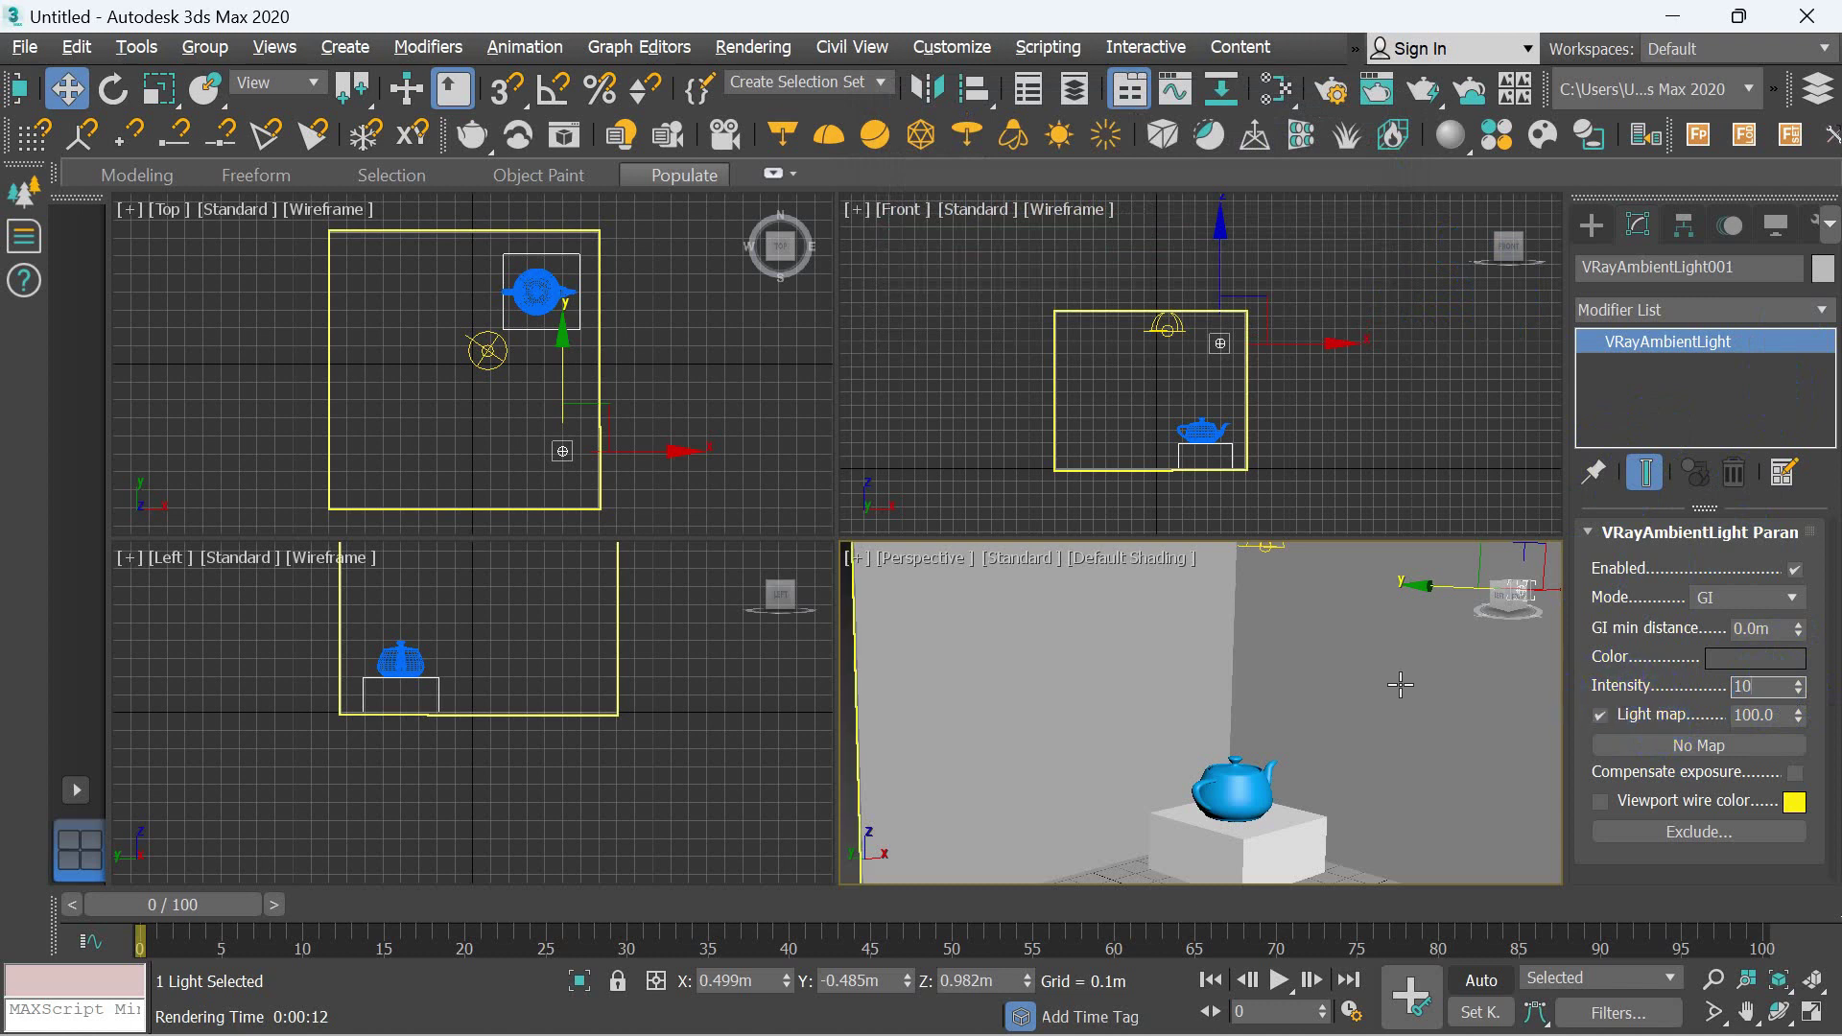
right_click(1380, 694)
click(1313, 712)
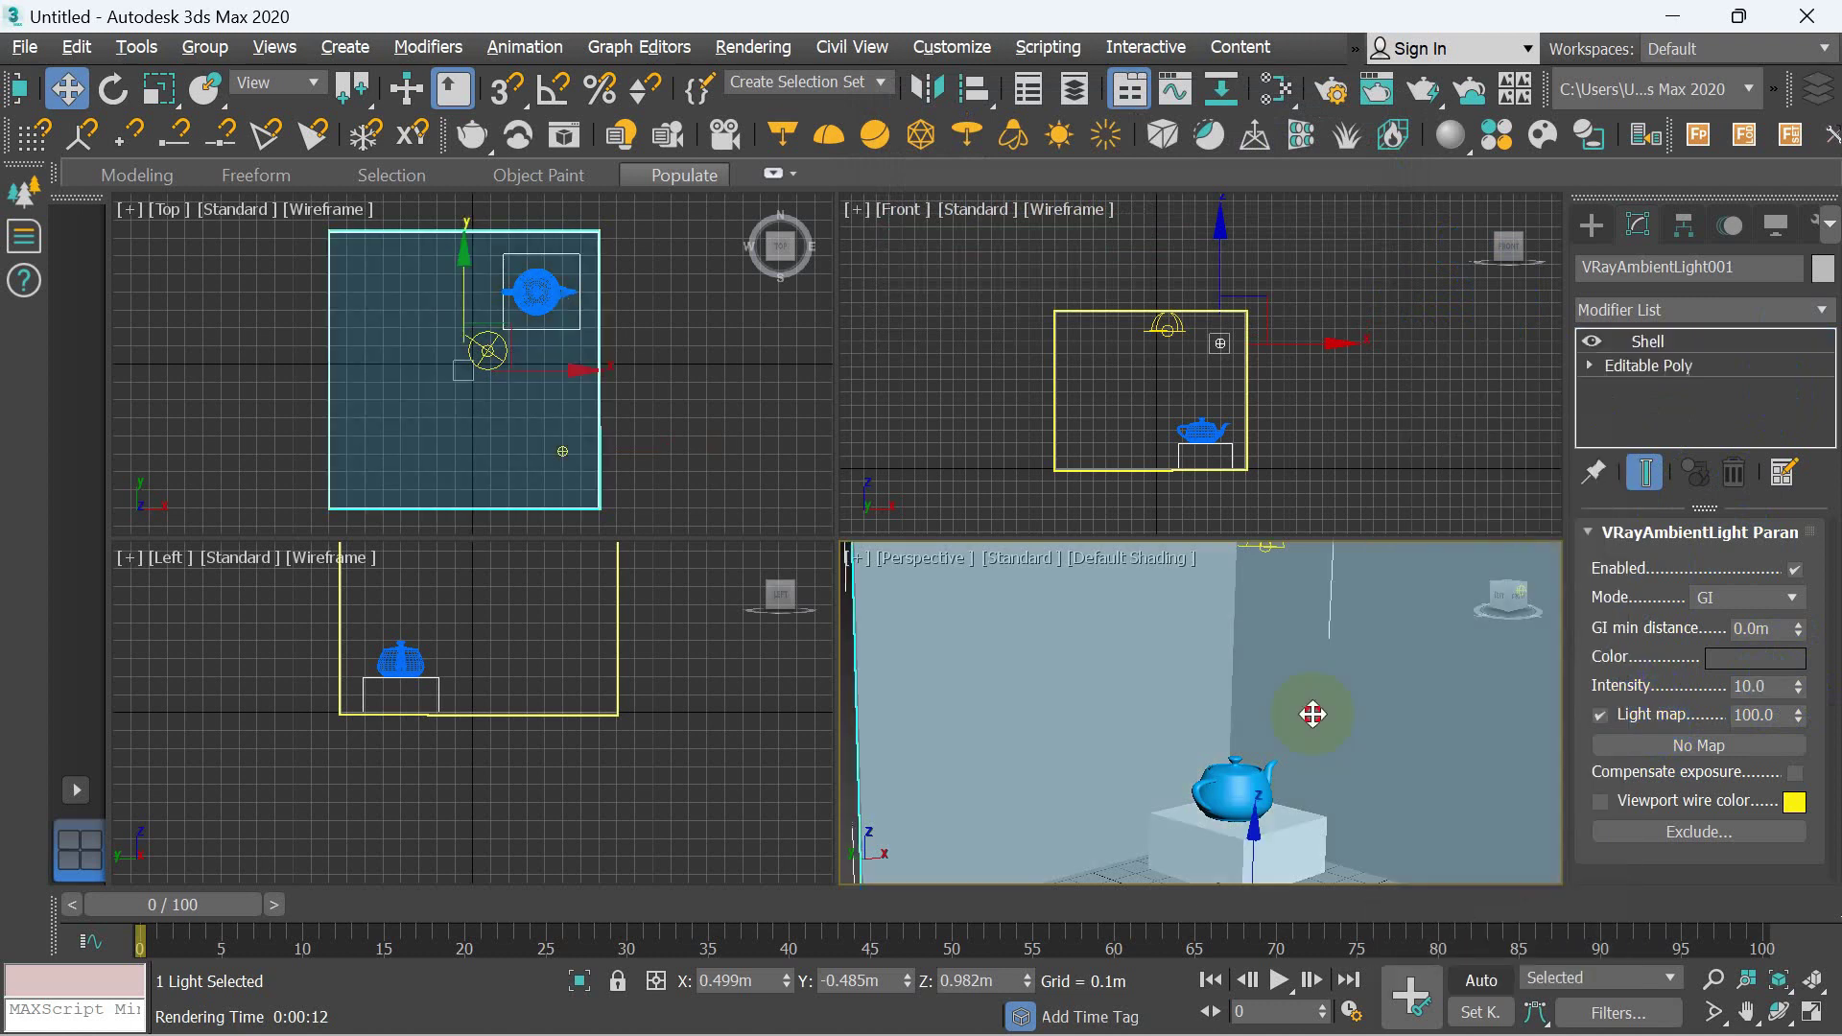
click(1491, 720)
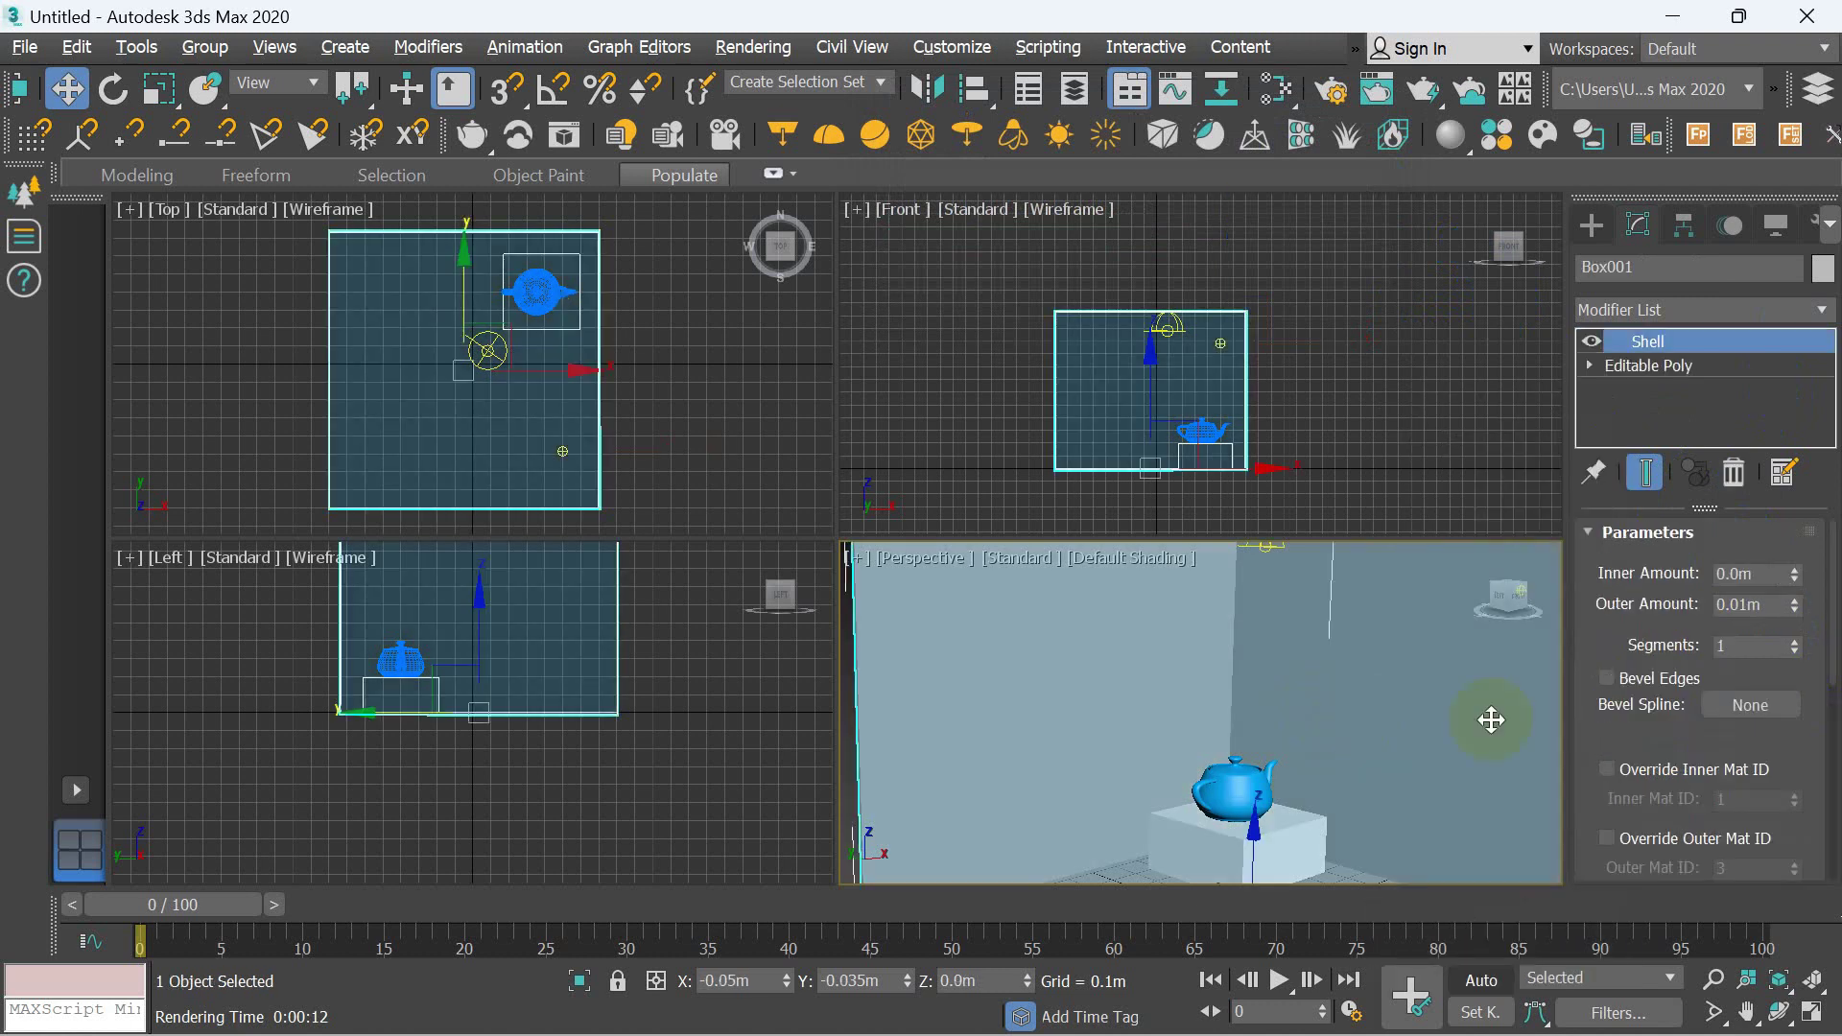
click(1221, 343)
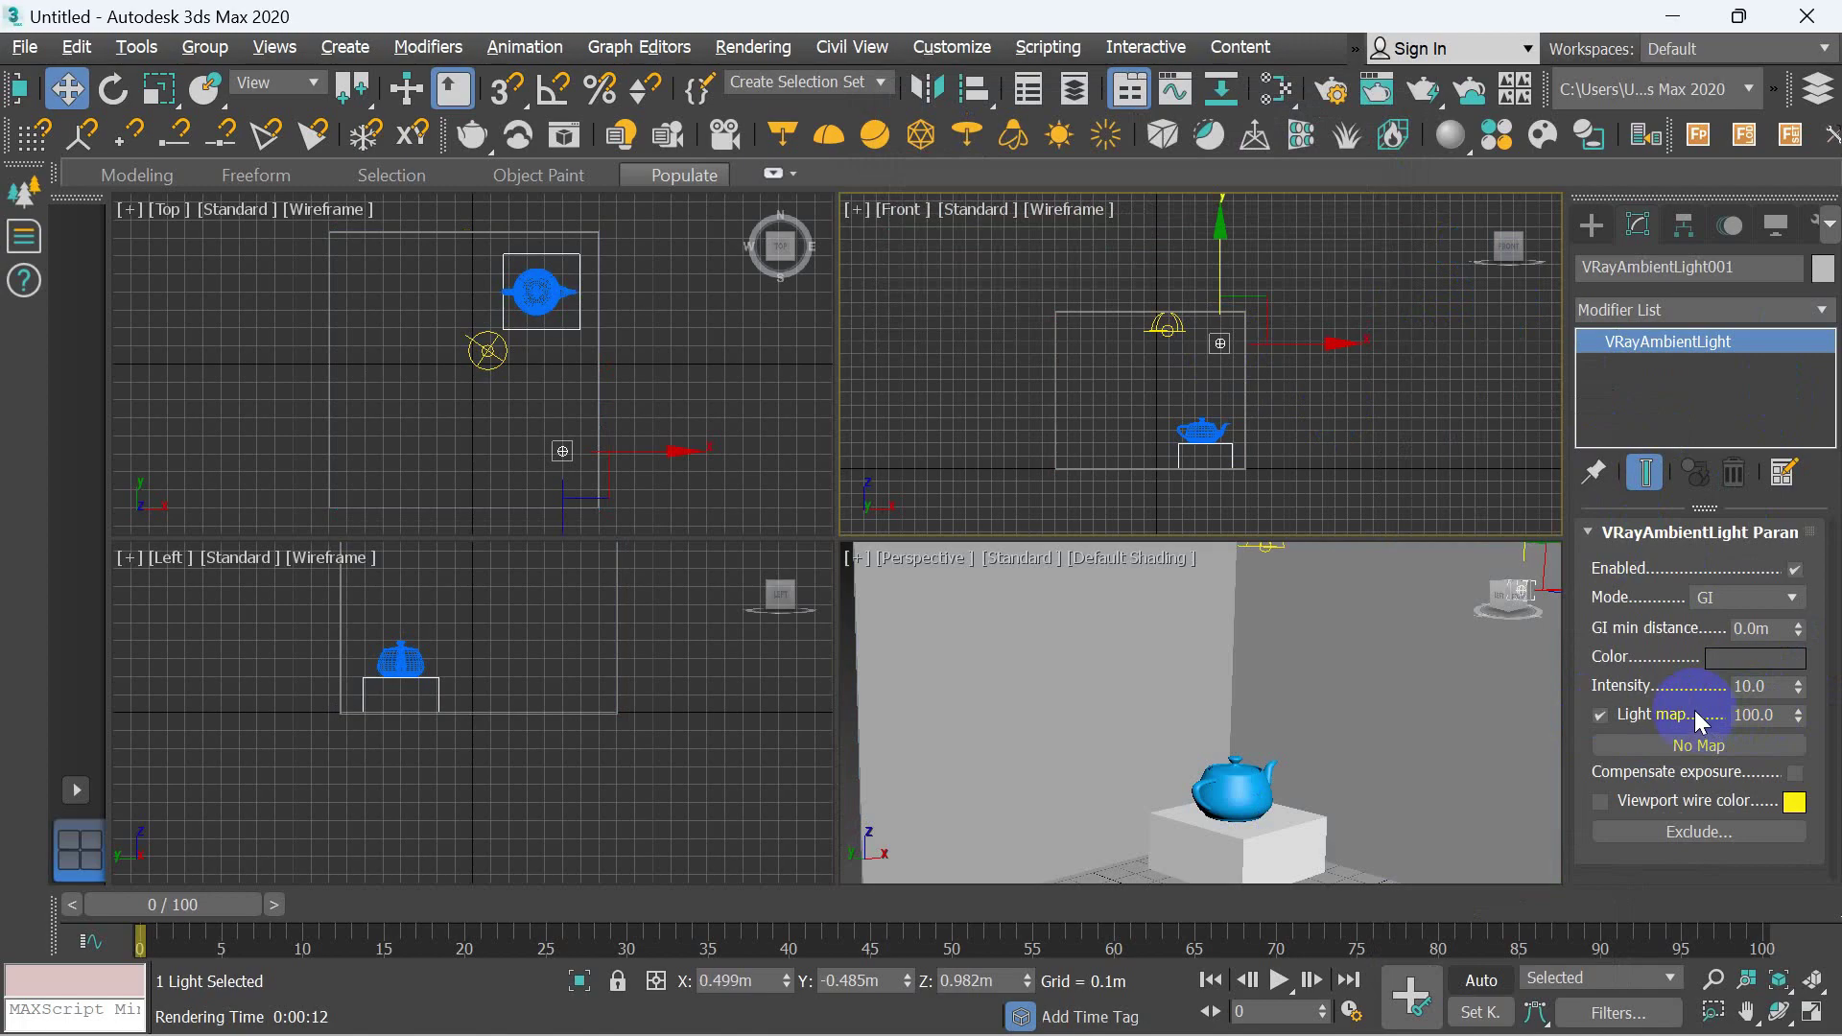
- Test-render the scene twice, zooming in and out on the frame buffer result
key(shift+q)
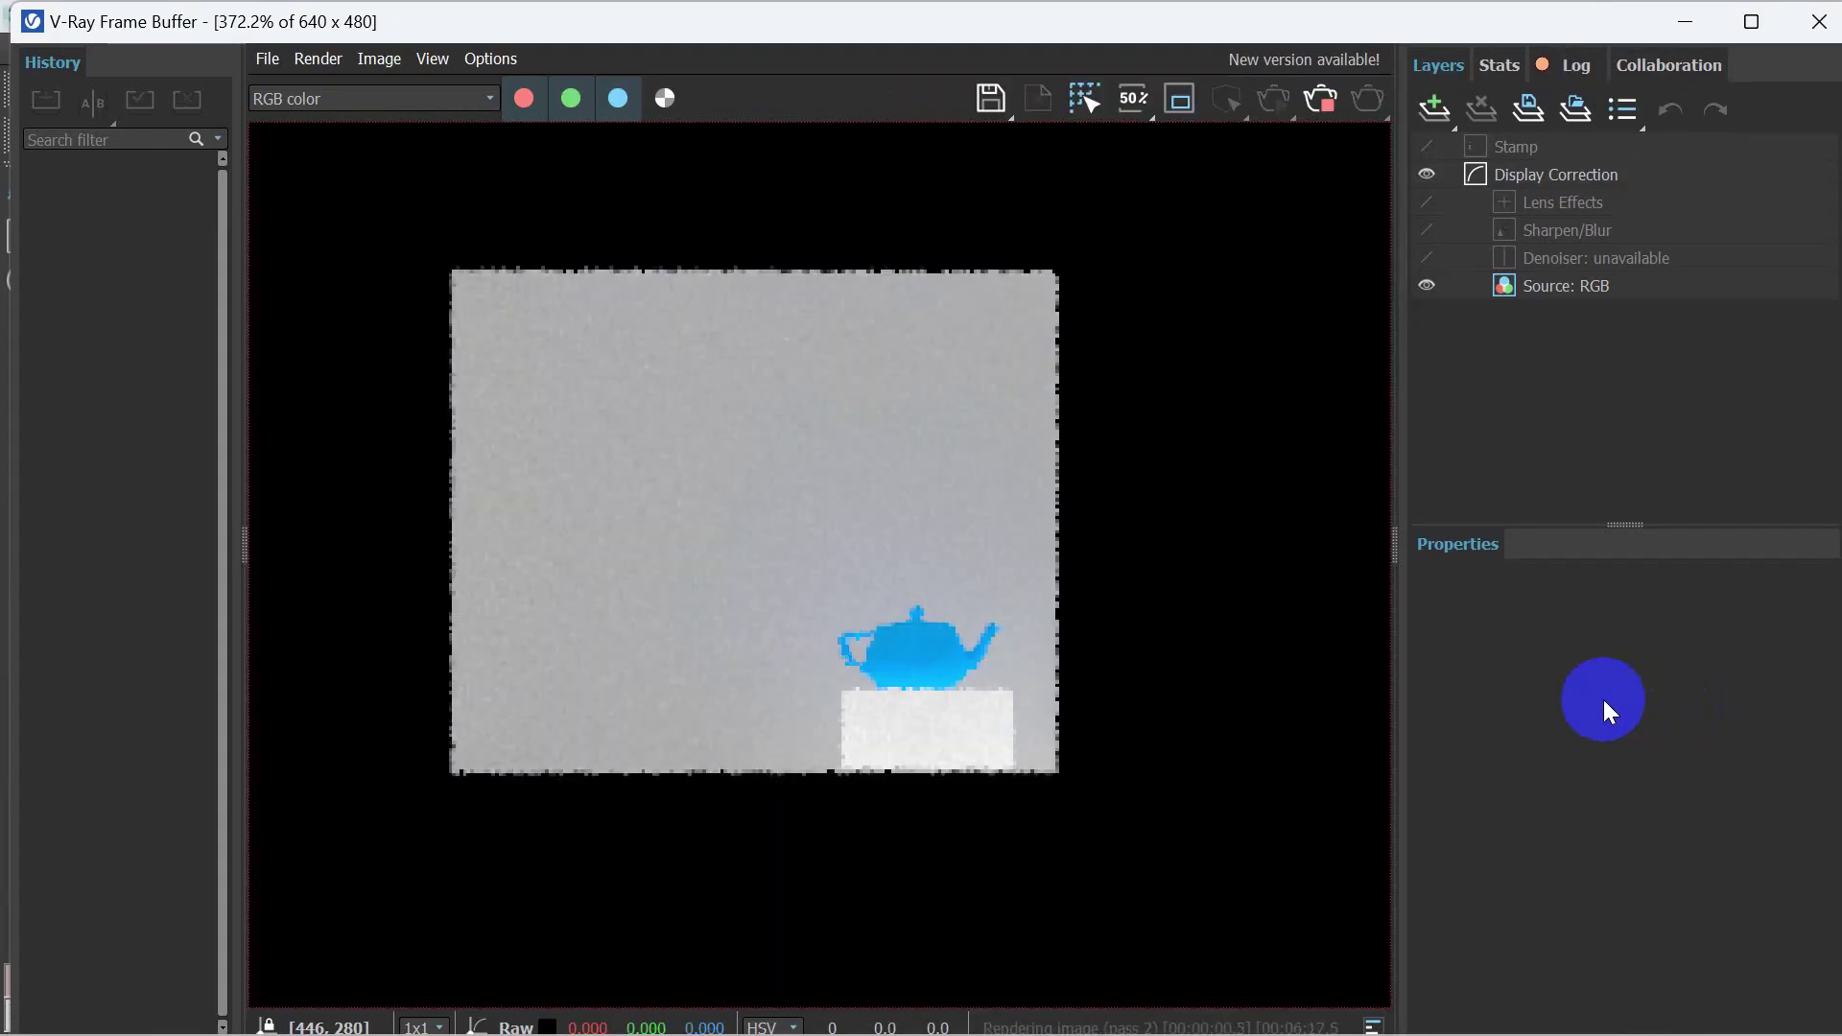
click(1819, 21)
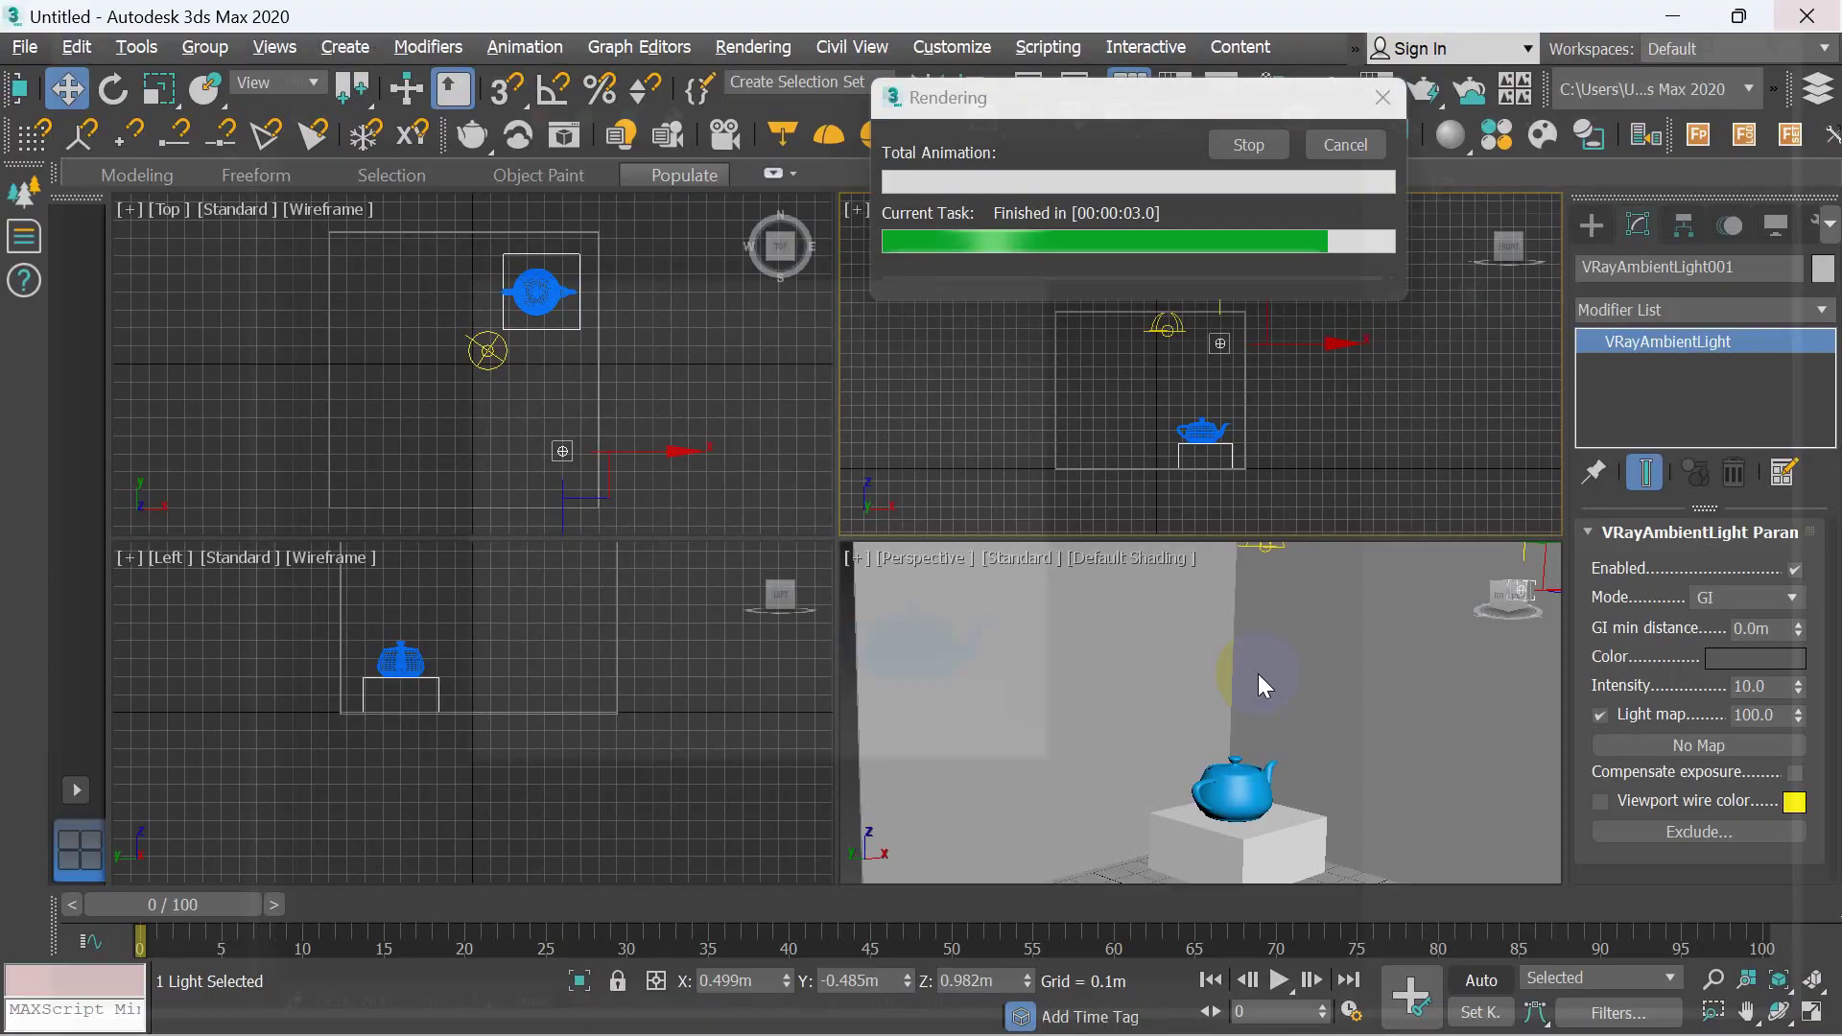
key(shift+q)
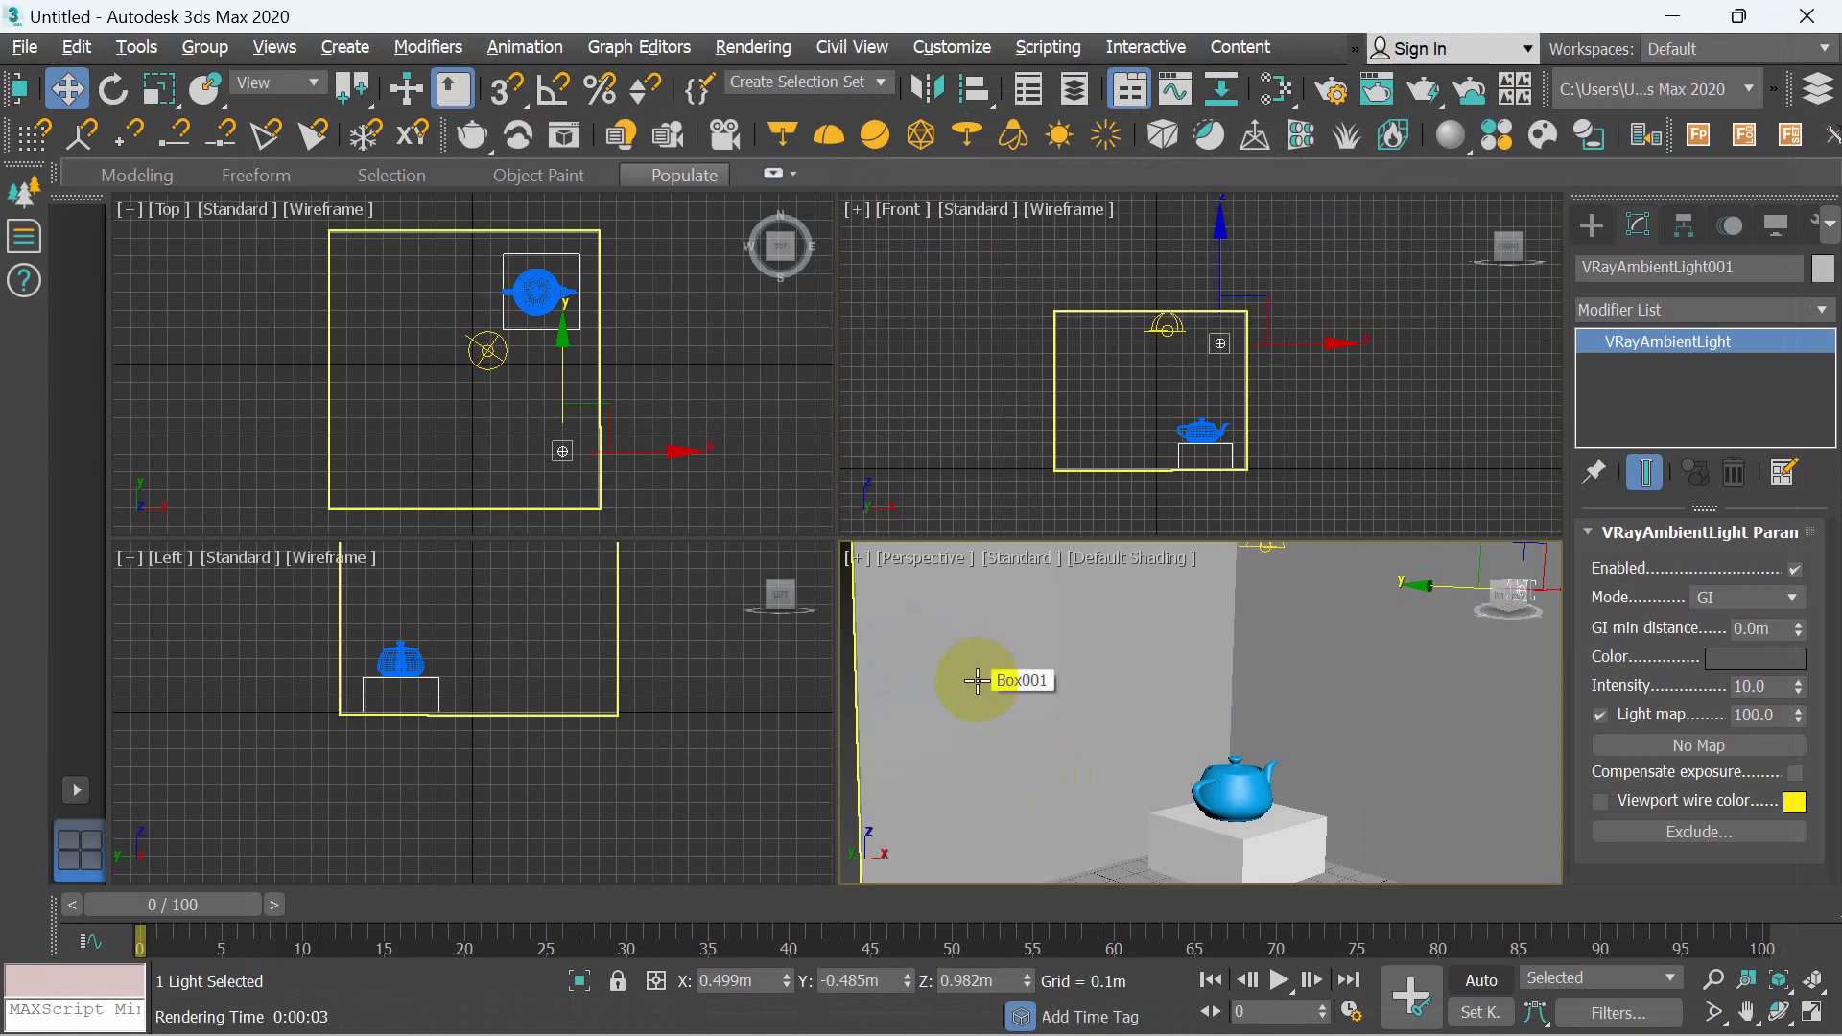
scroll(976, 683, up, 3)
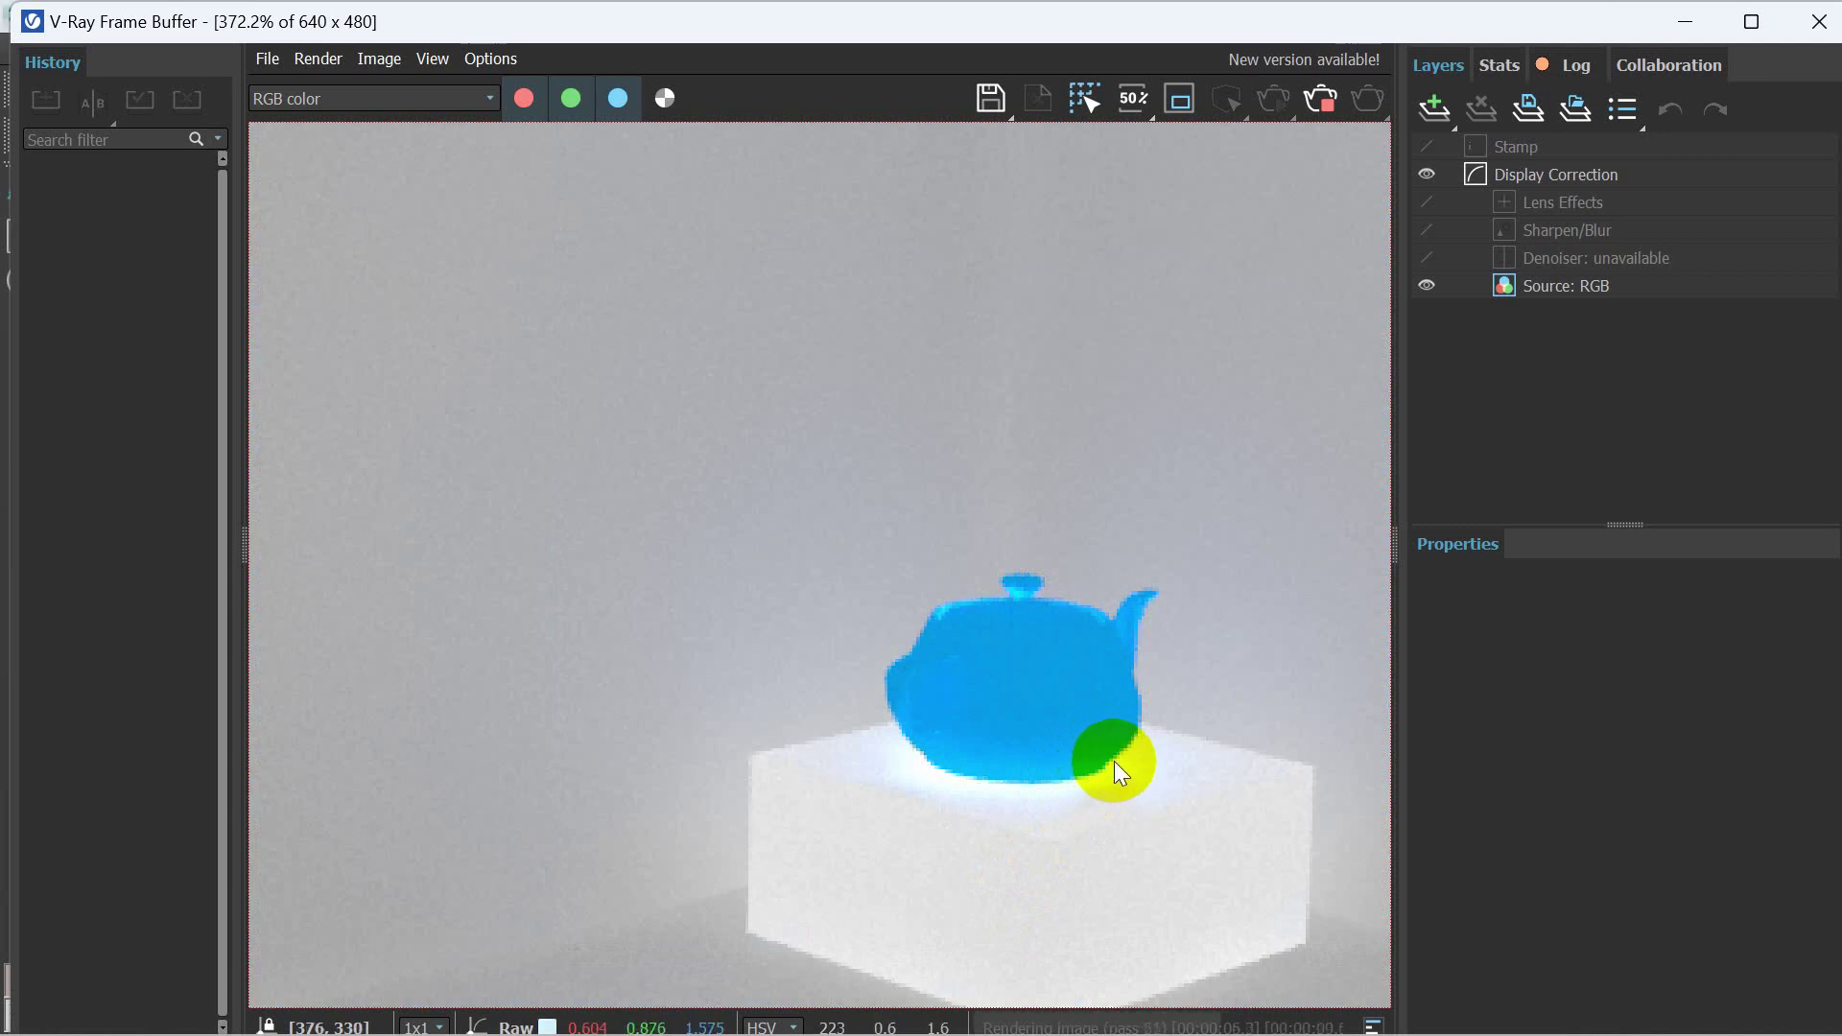
scroll(944, 769, up, 1)
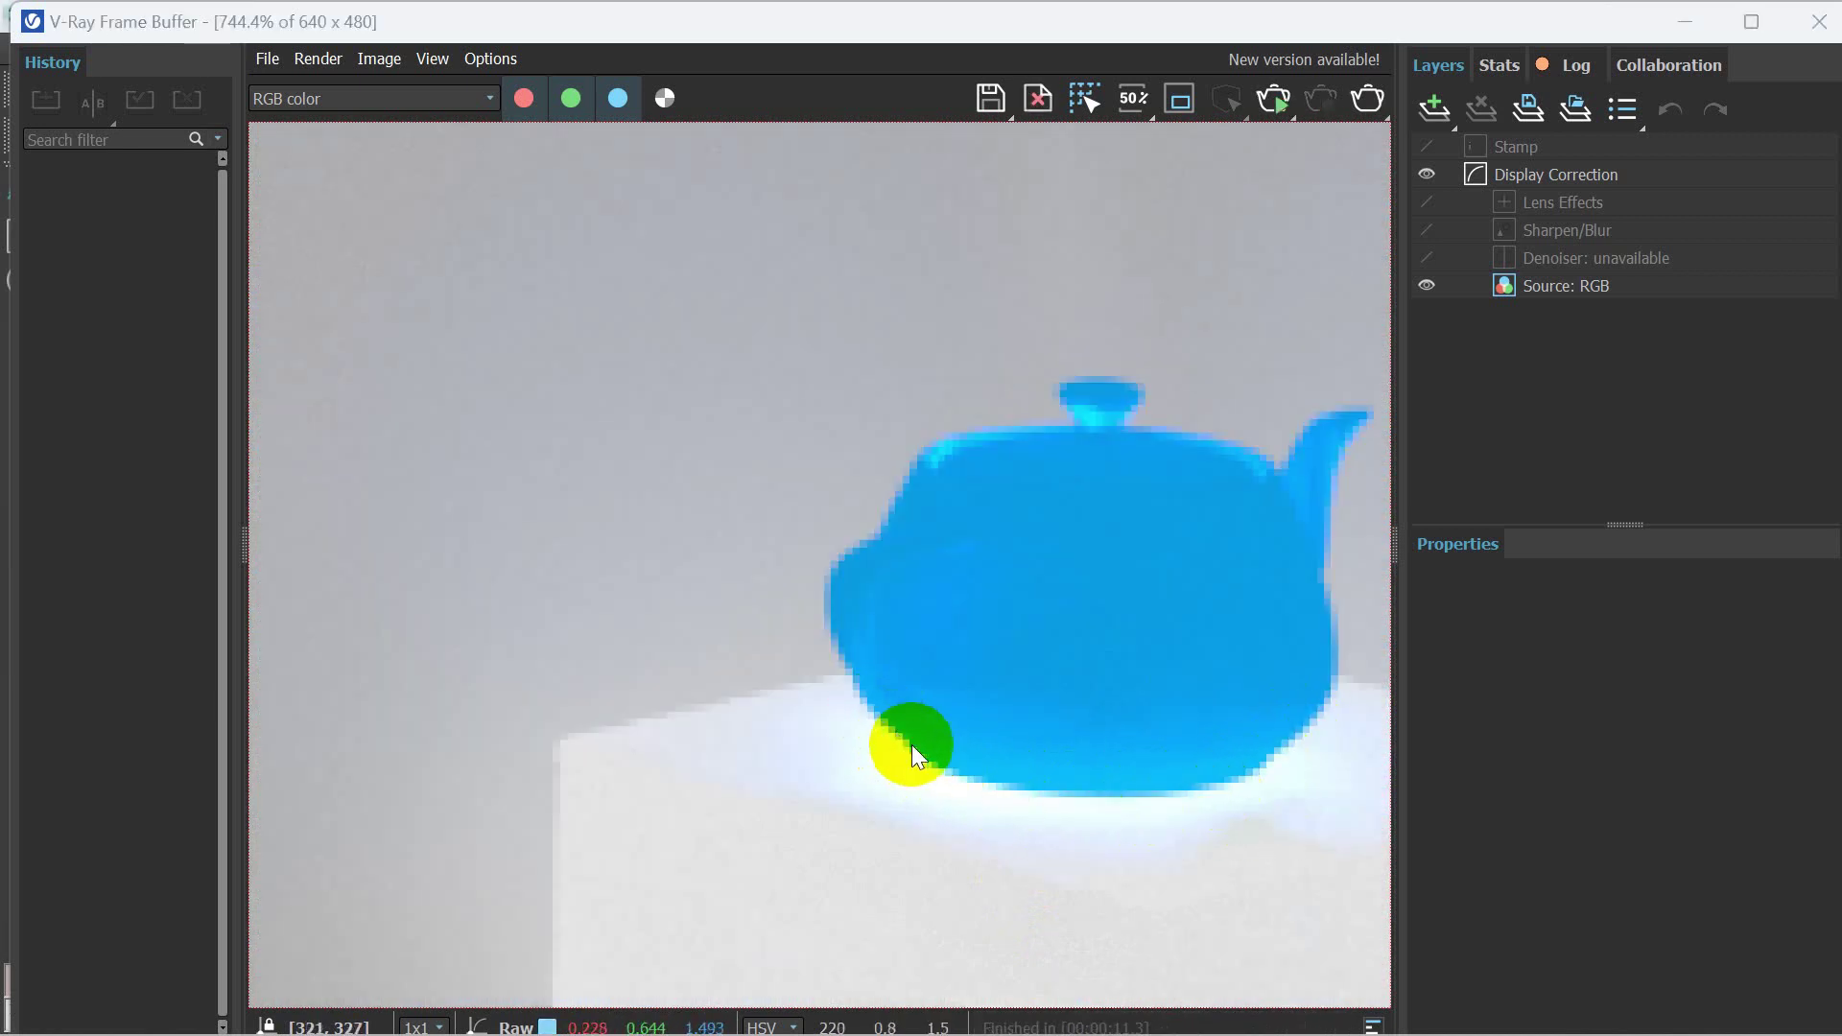
scroll(1019, 739, down, 2)
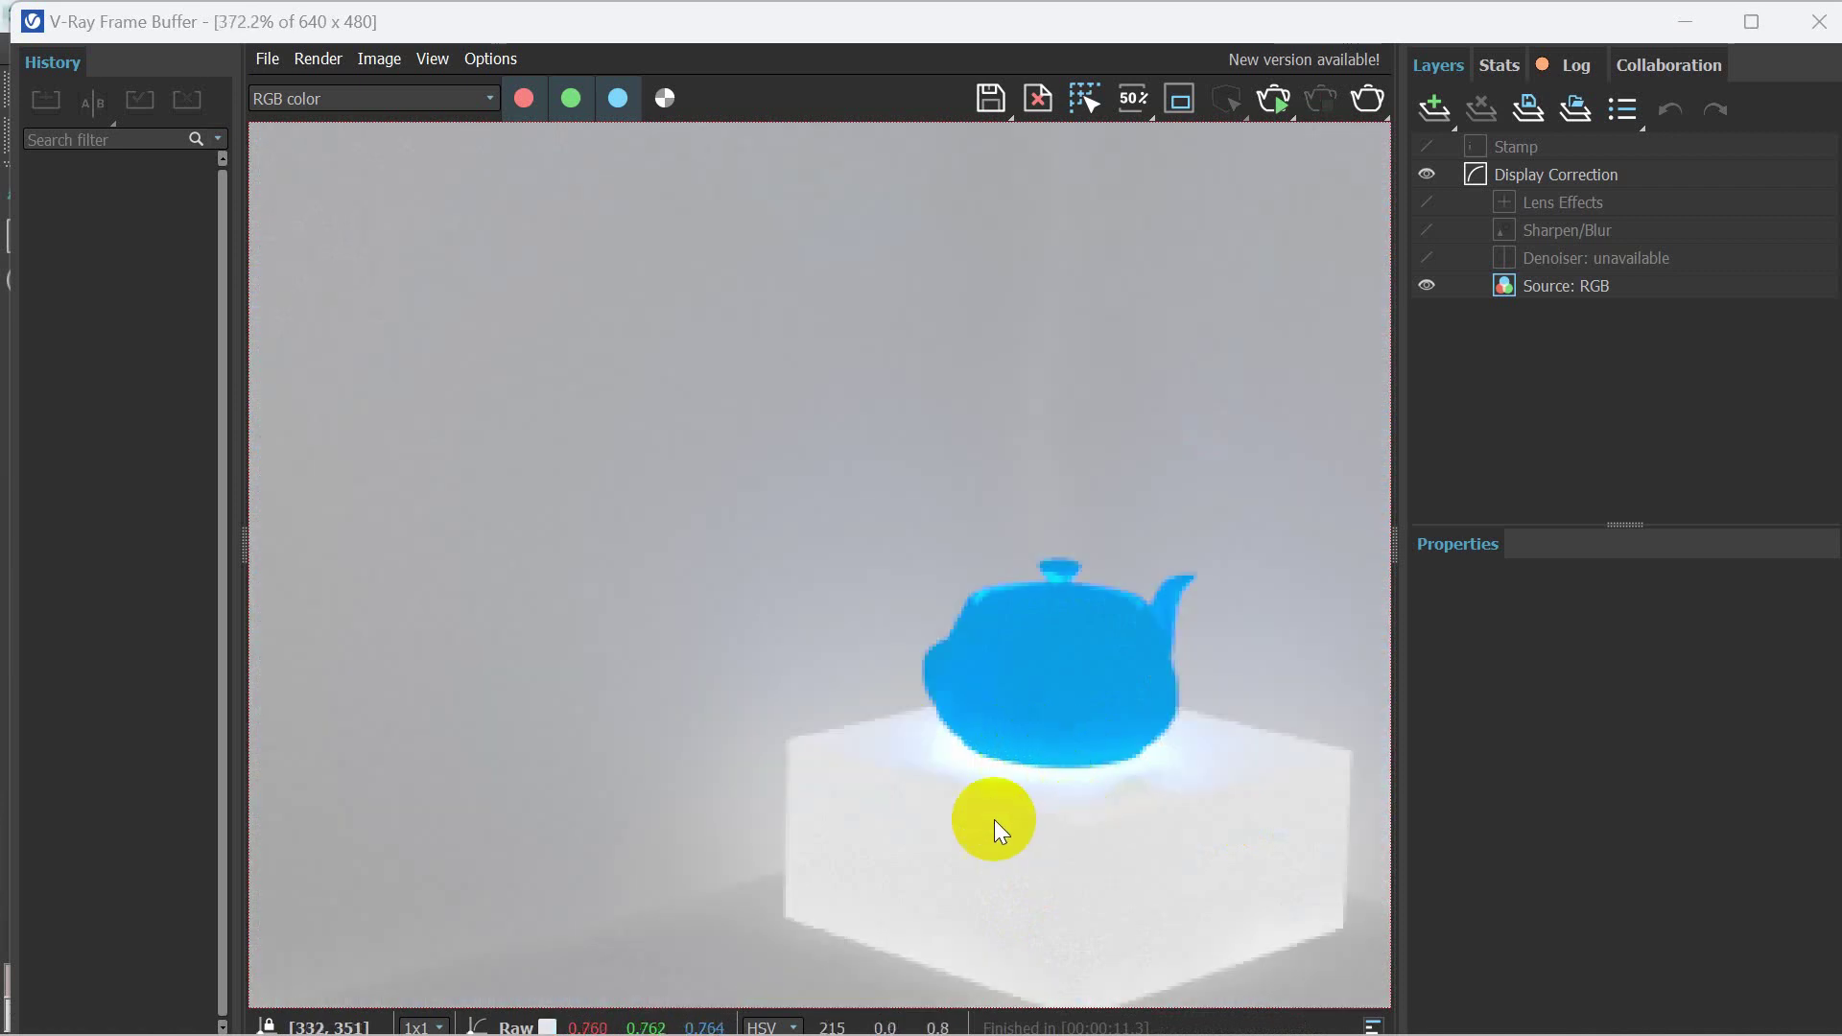
- Close the previous render and lower the ambient light Intensity to 5
click(1823, 22)
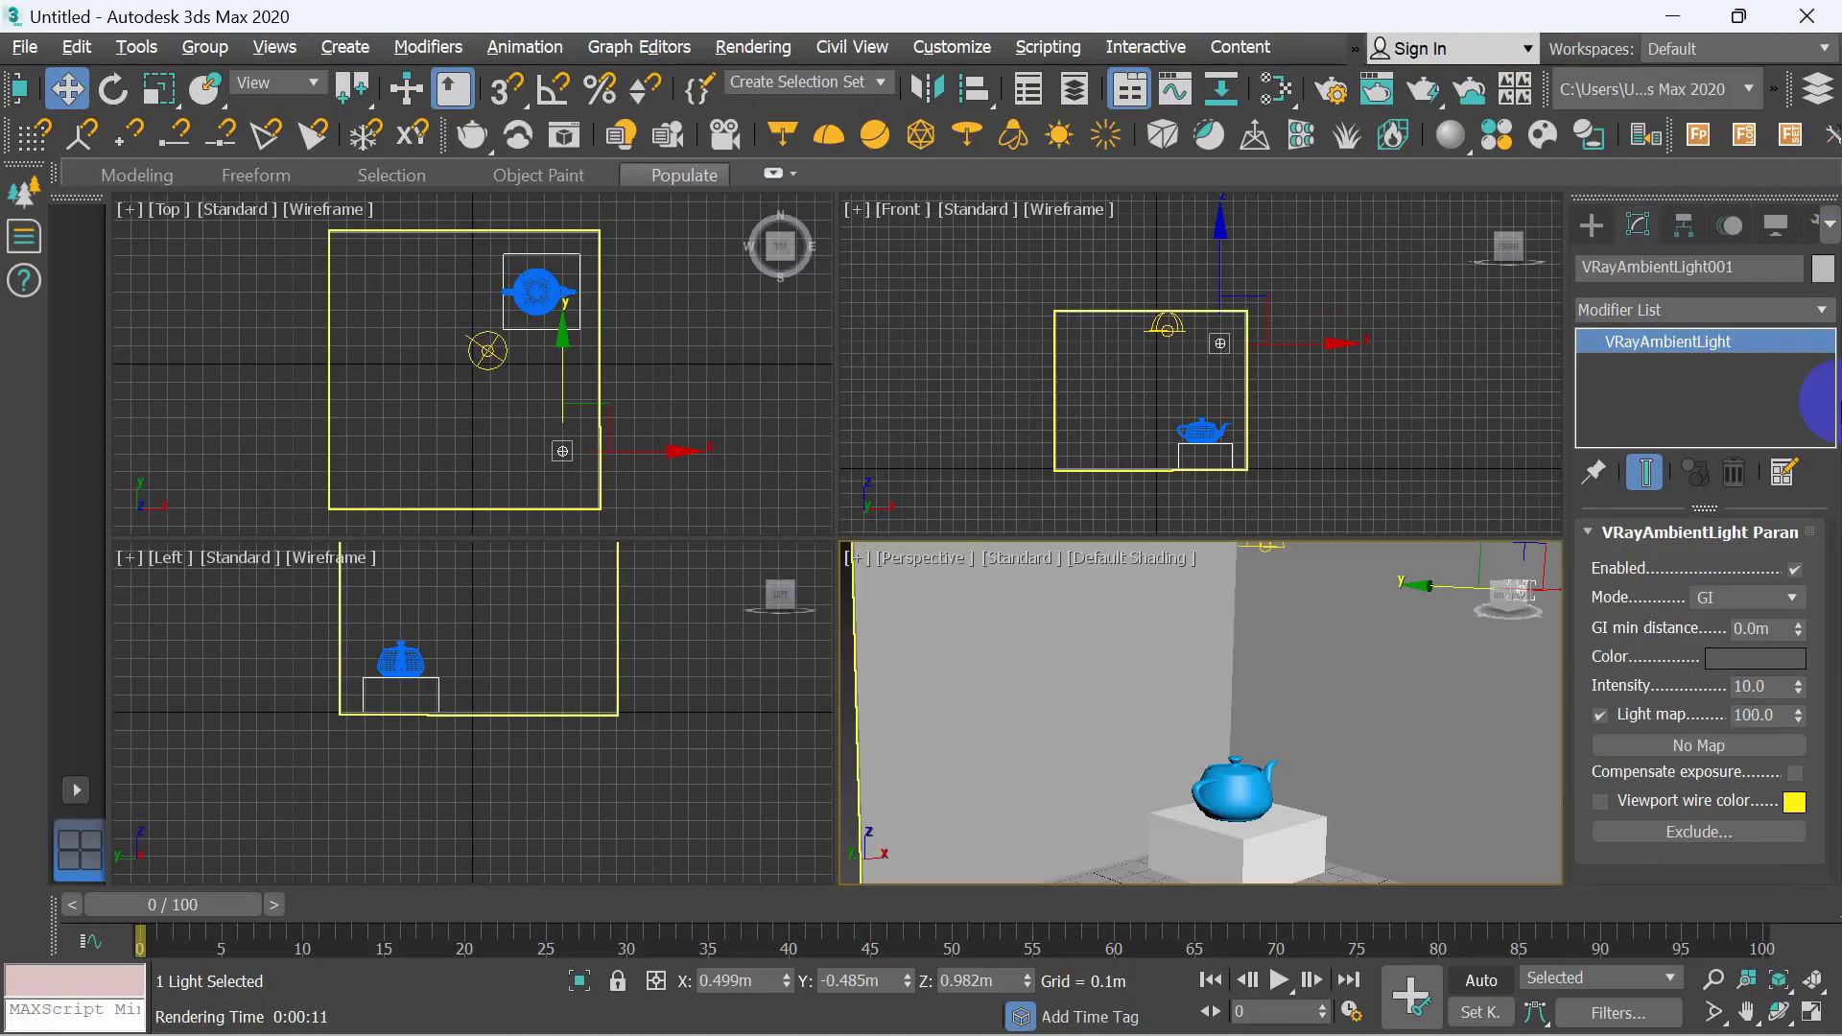
double_click(1746, 687)
text(10)
key(Return)
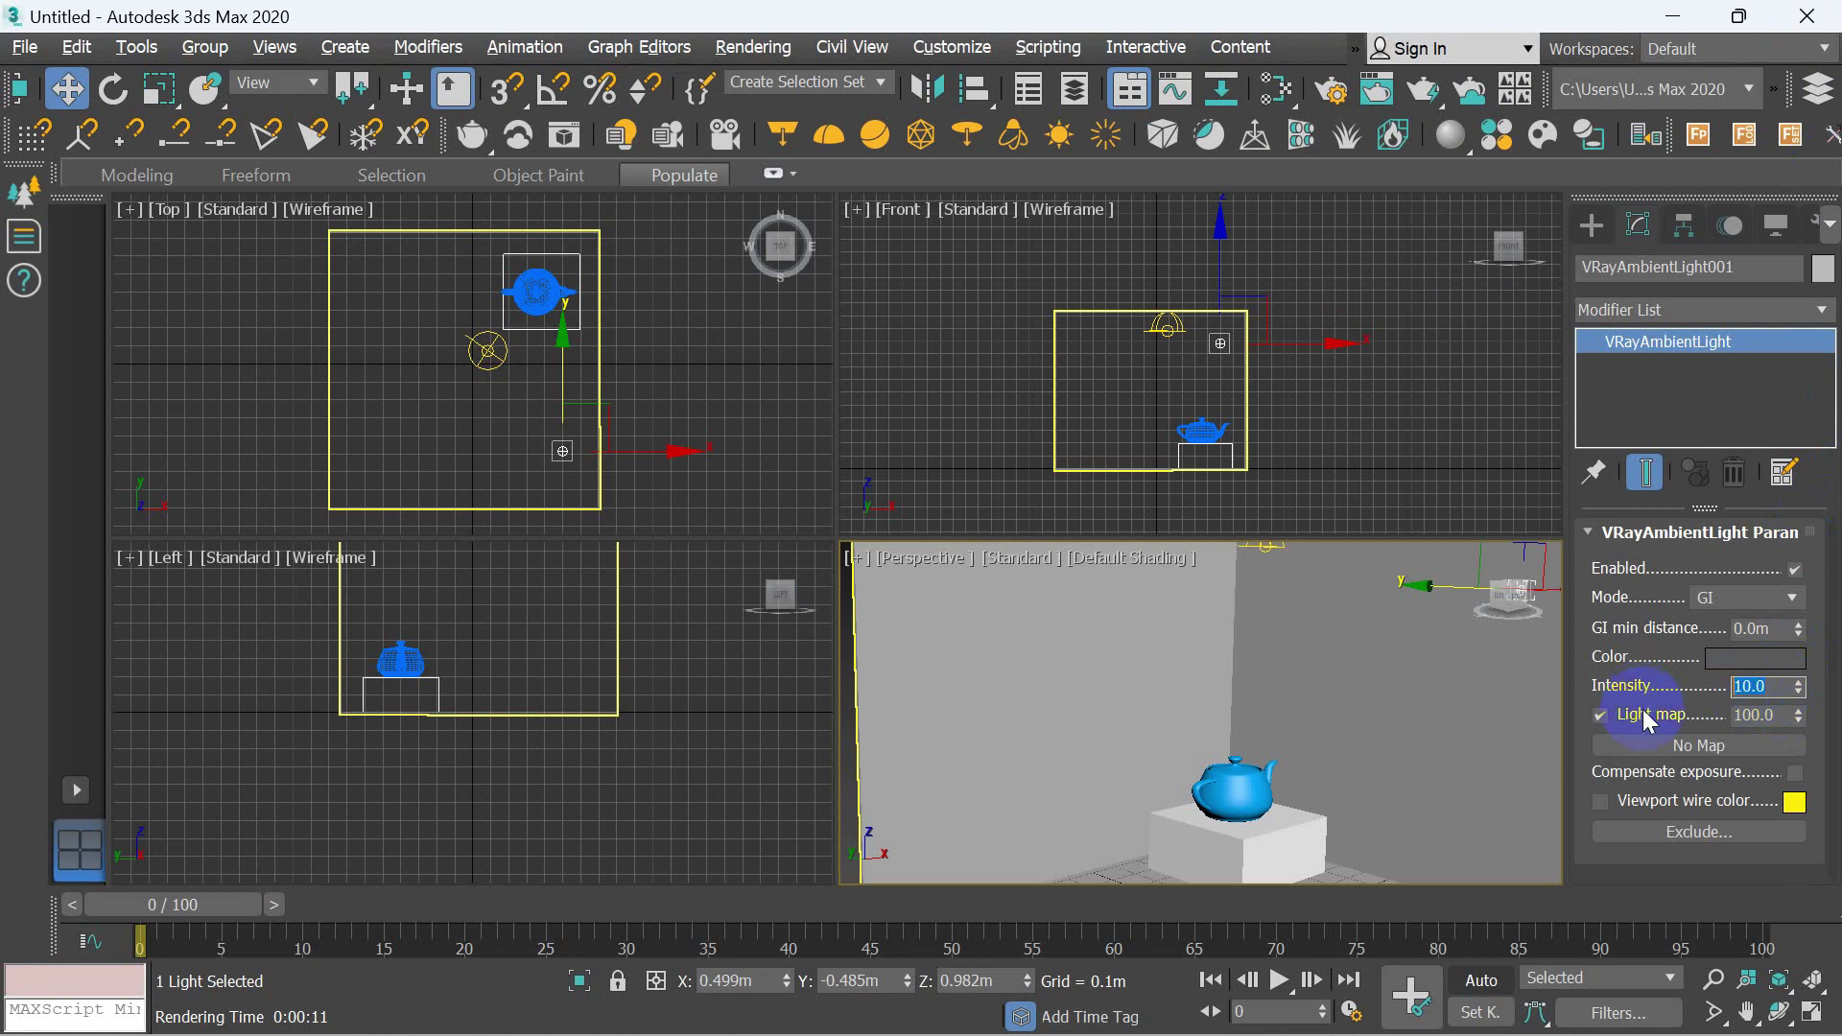
text(5)
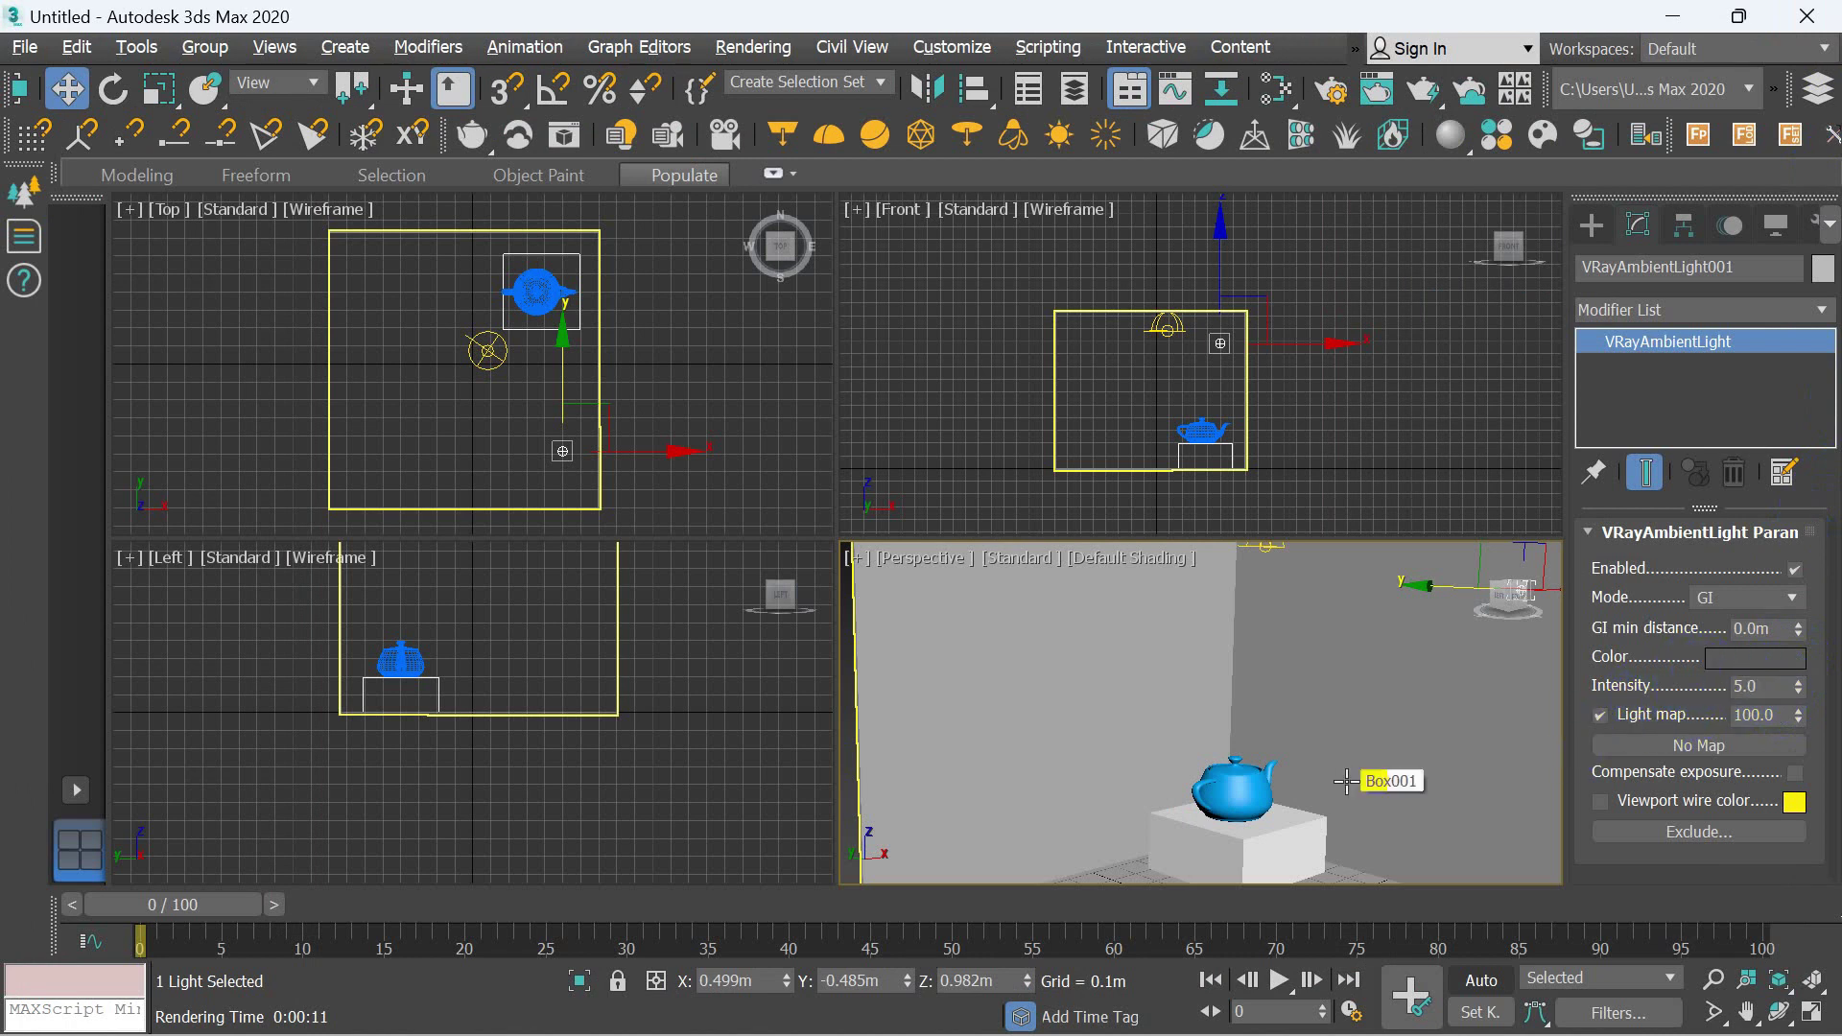
- Zoom and pan the Perspective view to frame the teapot closer
click(1778, 1015)
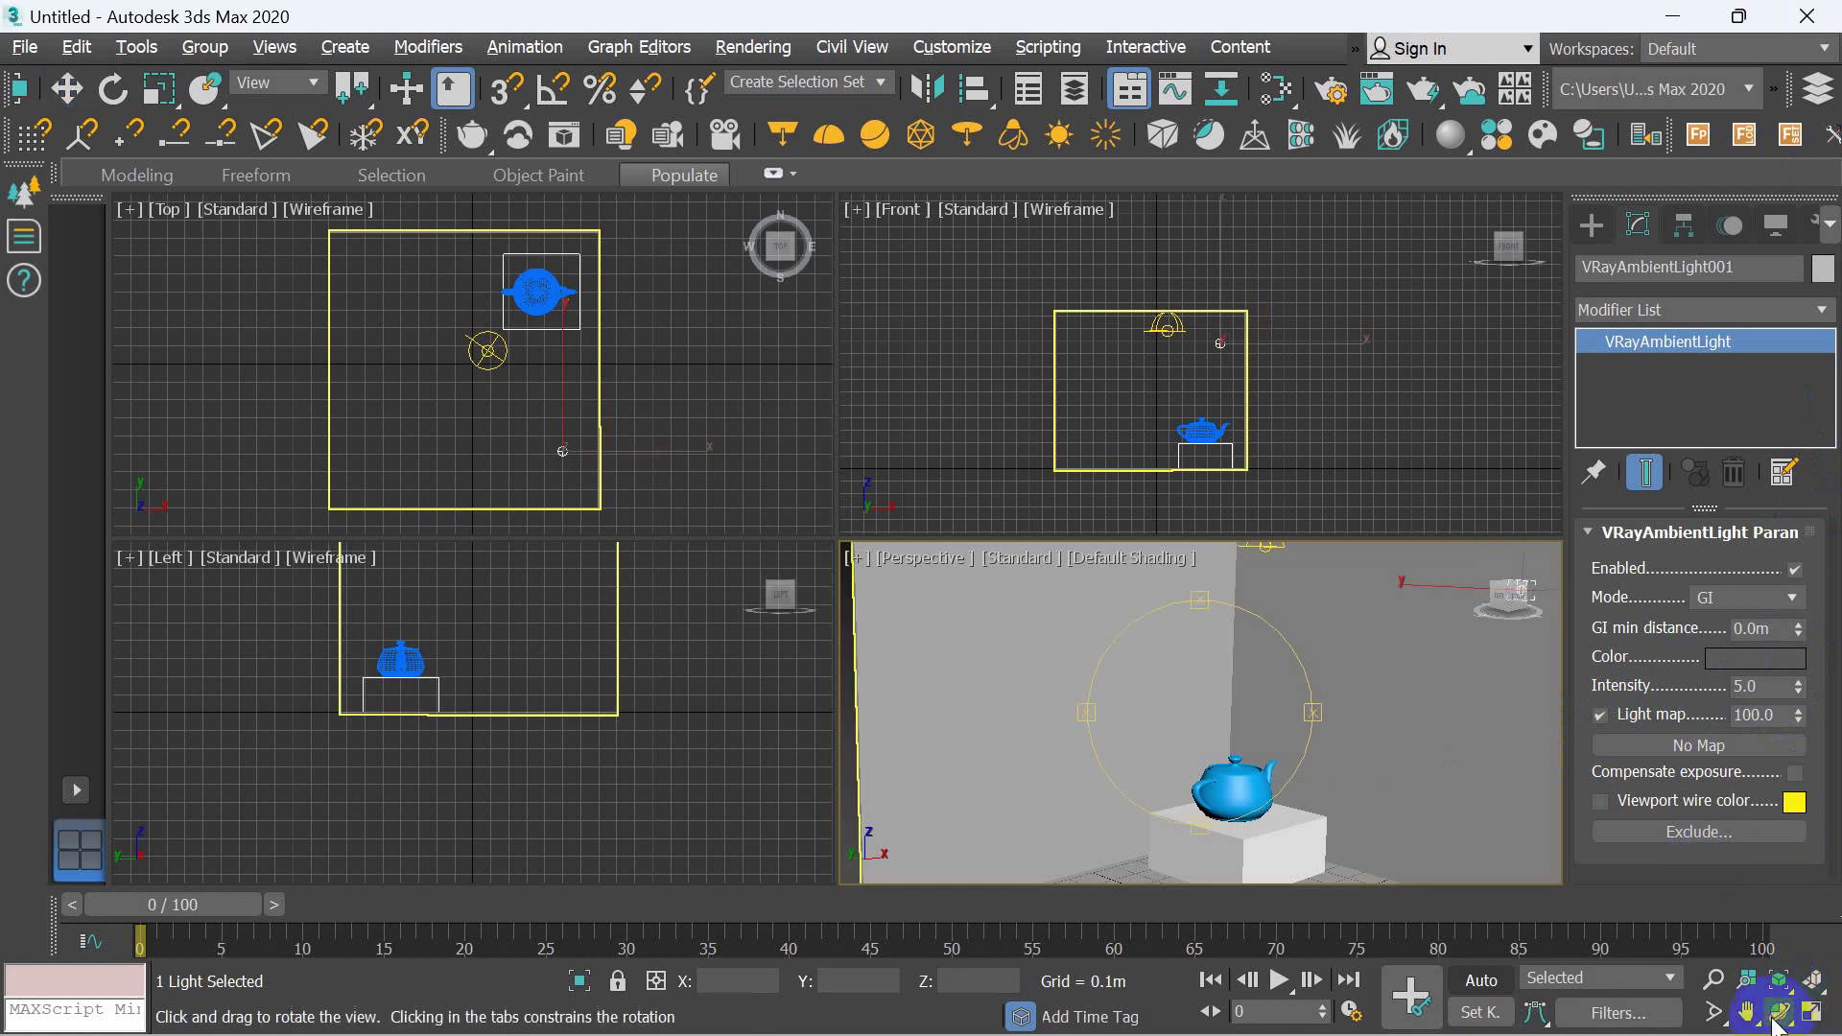
click(1712, 1012)
drag(1197, 847, 1183, 814)
click(1746, 1012)
drag(1393, 822, 1369, 754)
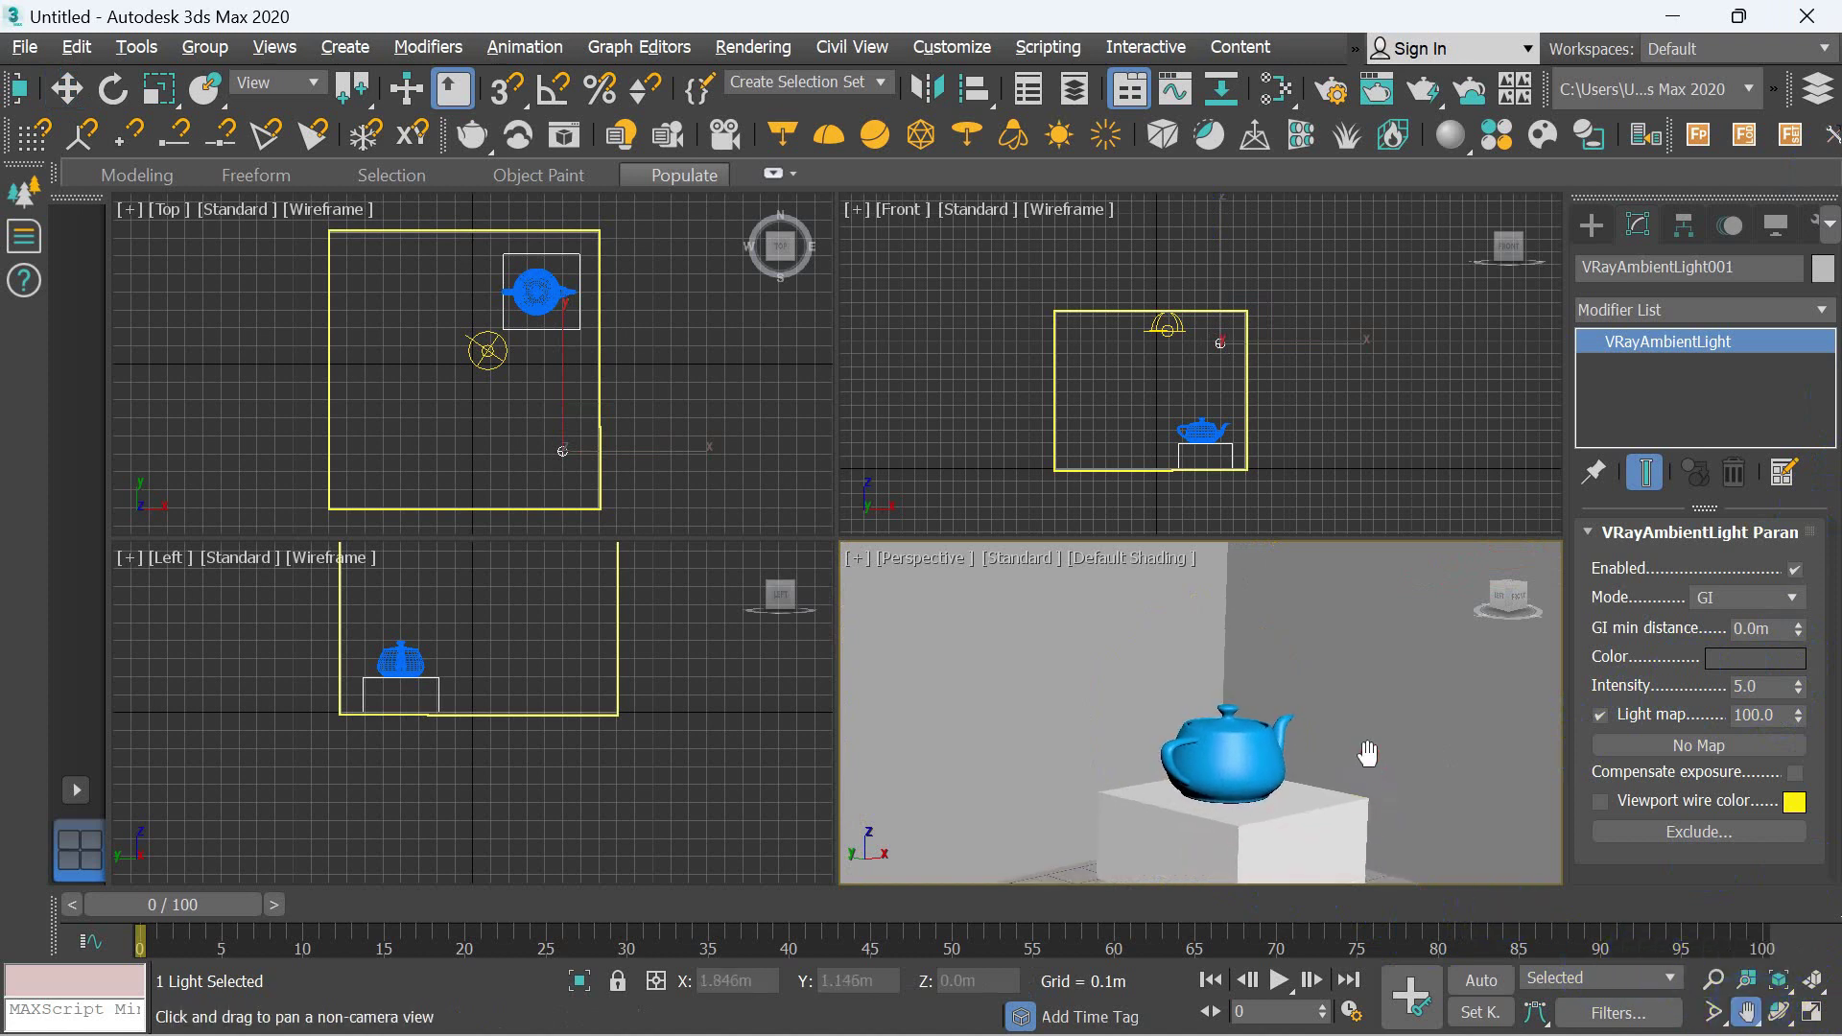
- Test-render the scene at intensity 5, then close the render windows
key(shift+q)
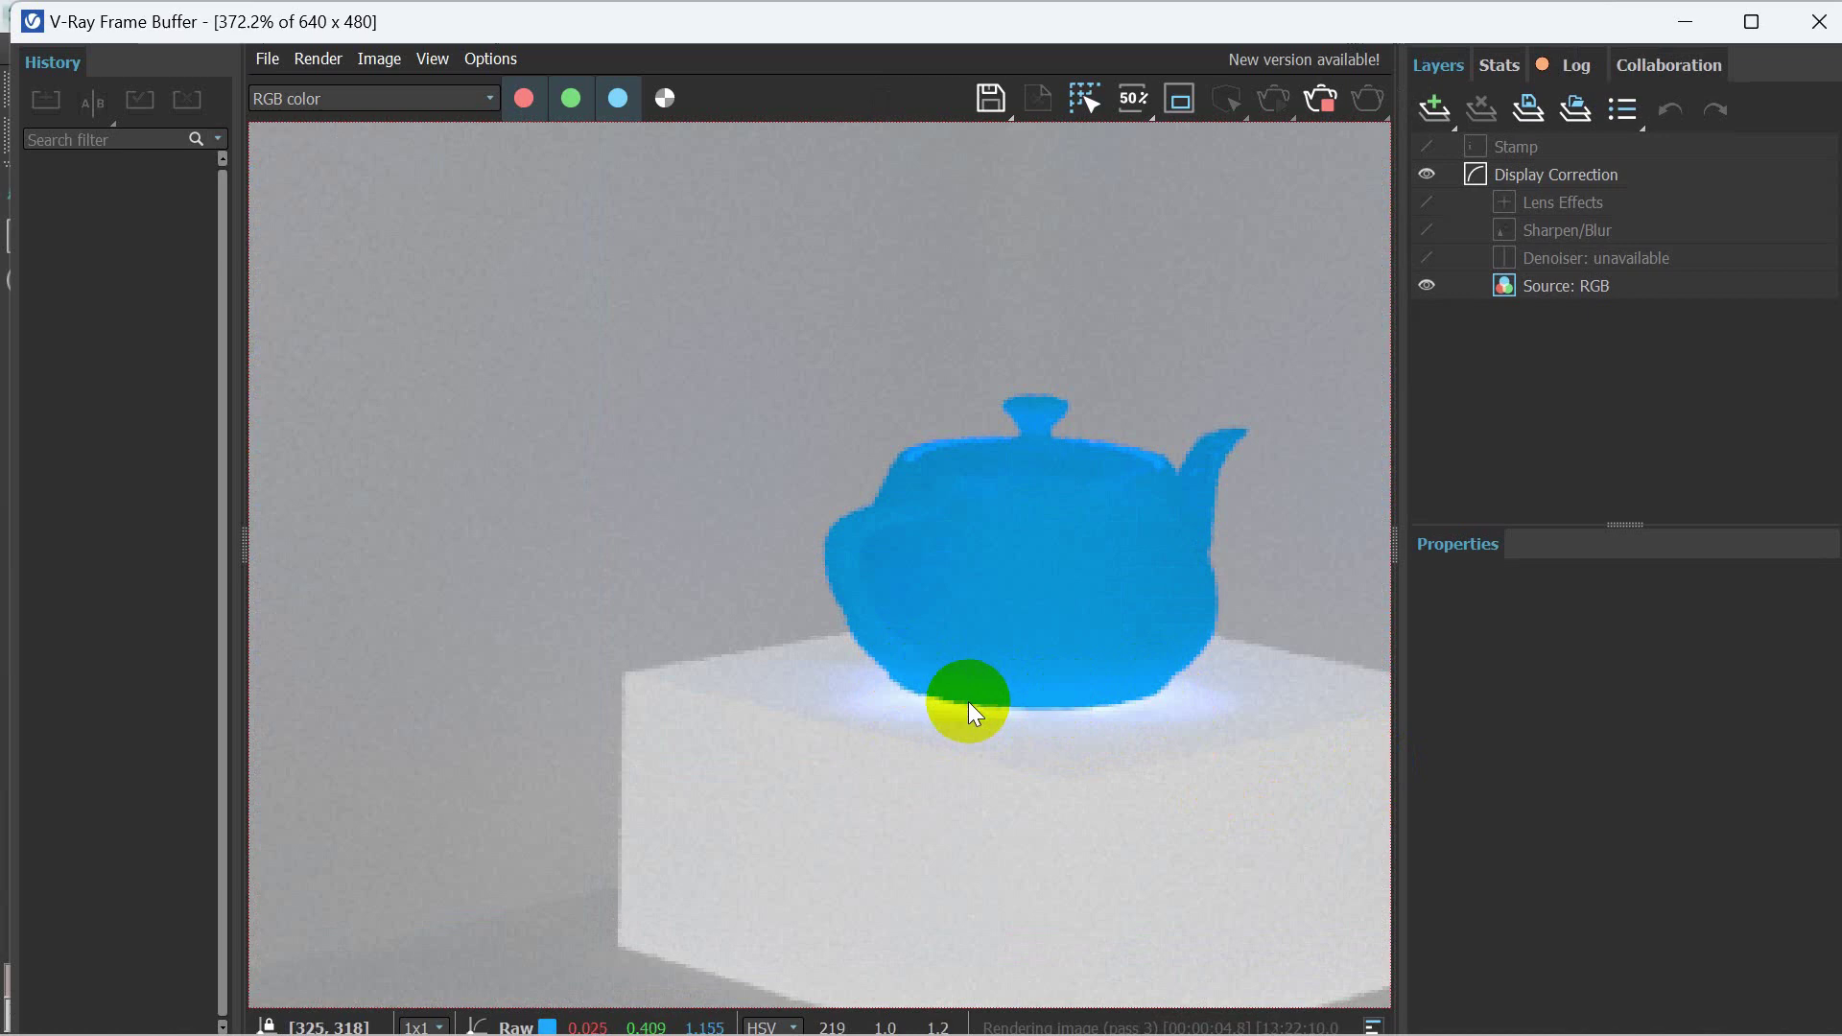
click(1820, 21)
click(1372, 153)
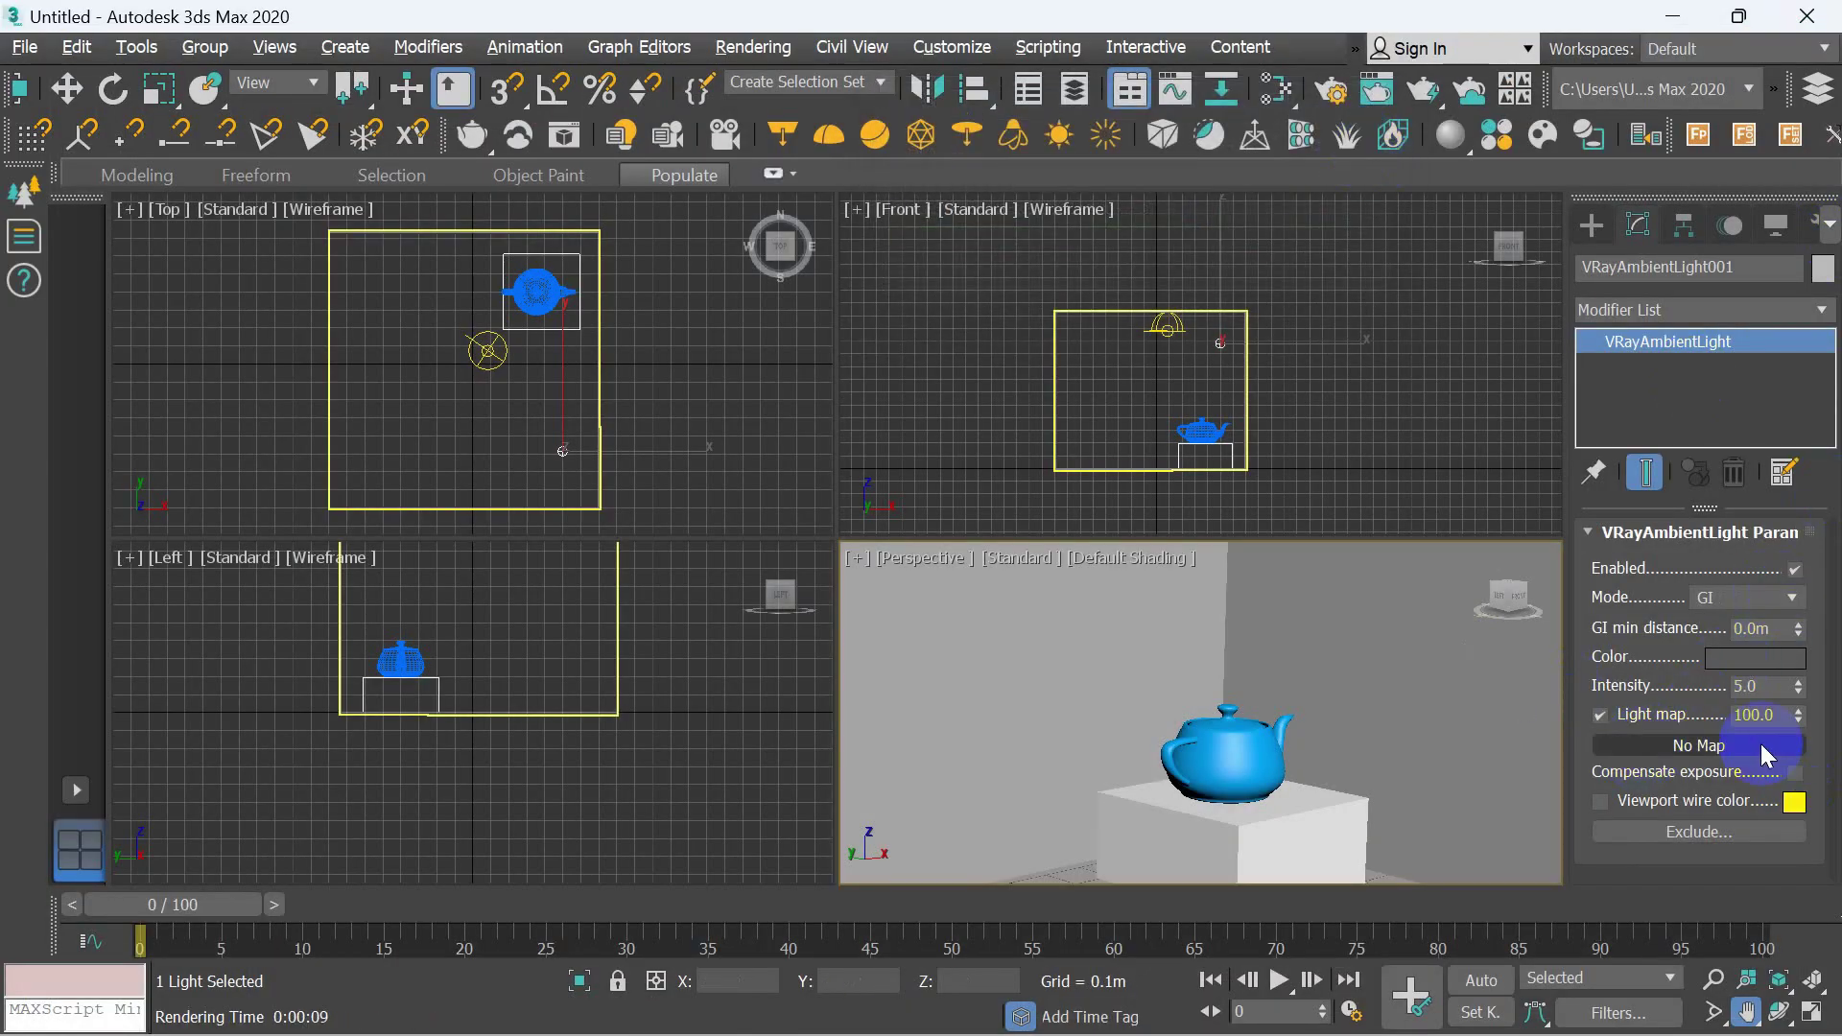
- Set the ambient light Mode to Direct + GI, test-render, and close the render windows
click(1773, 595)
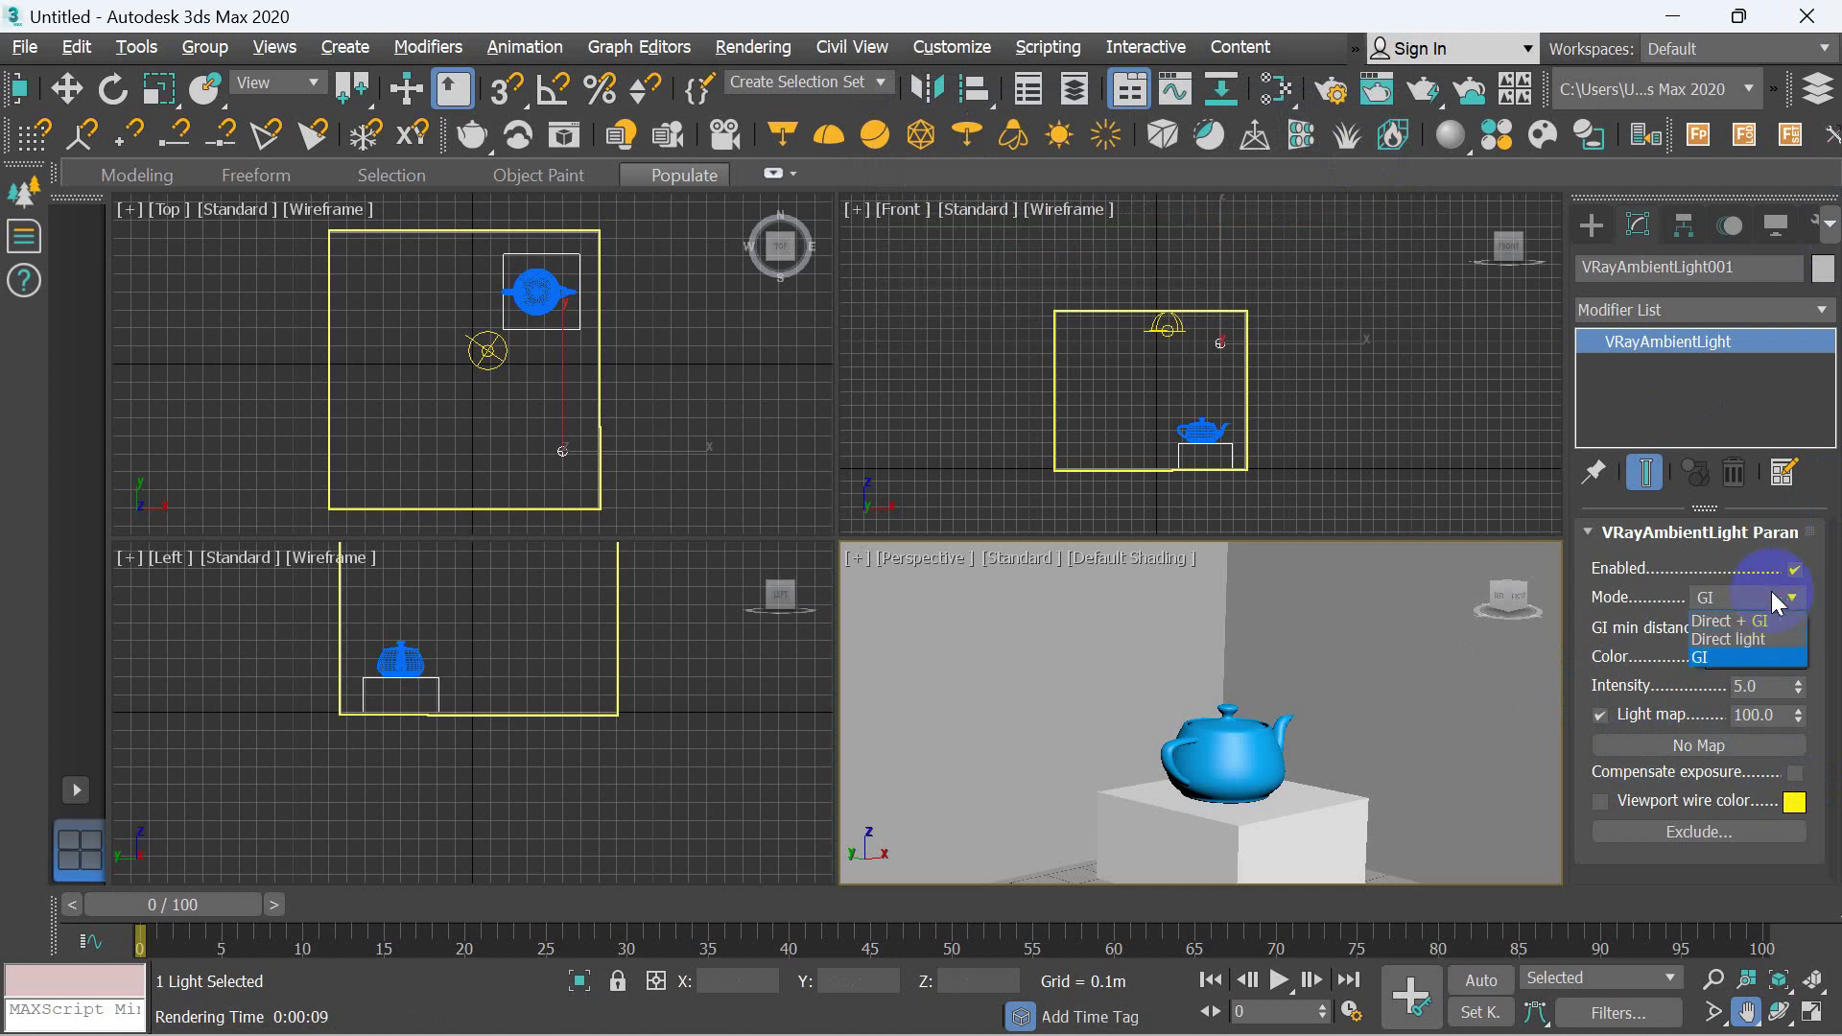
click(1750, 622)
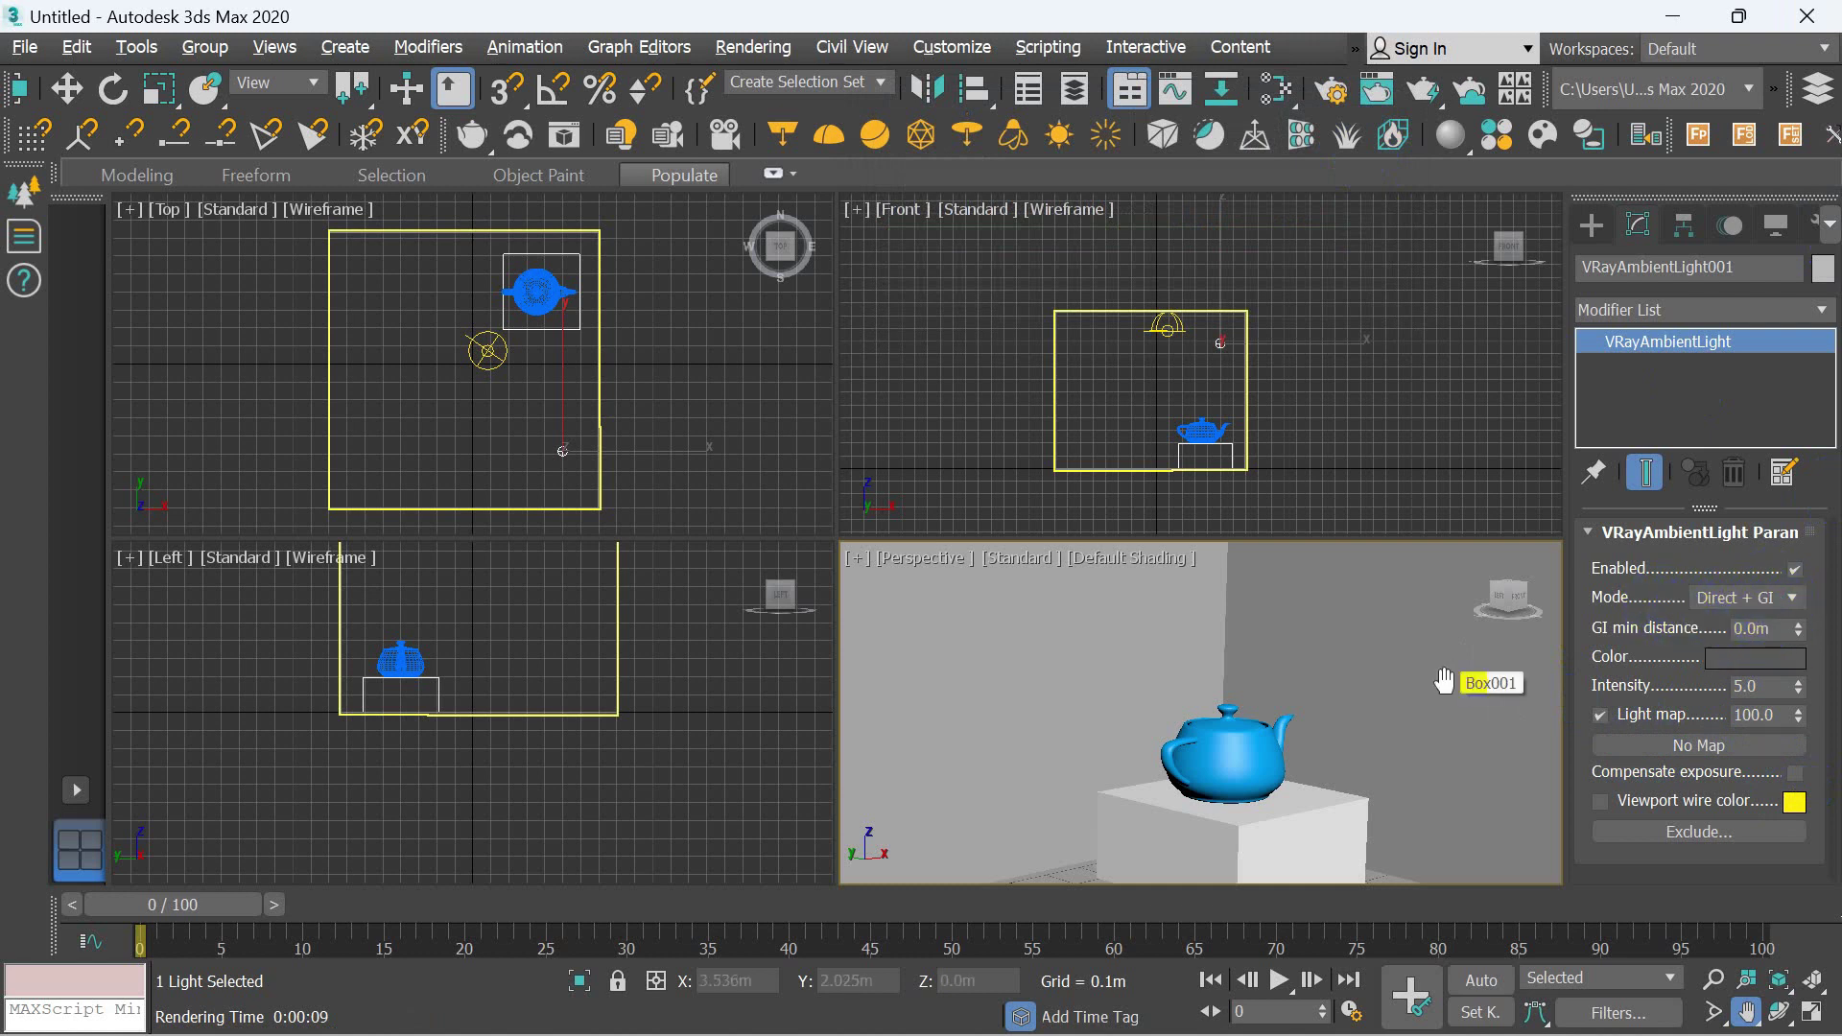
key(shift+q)
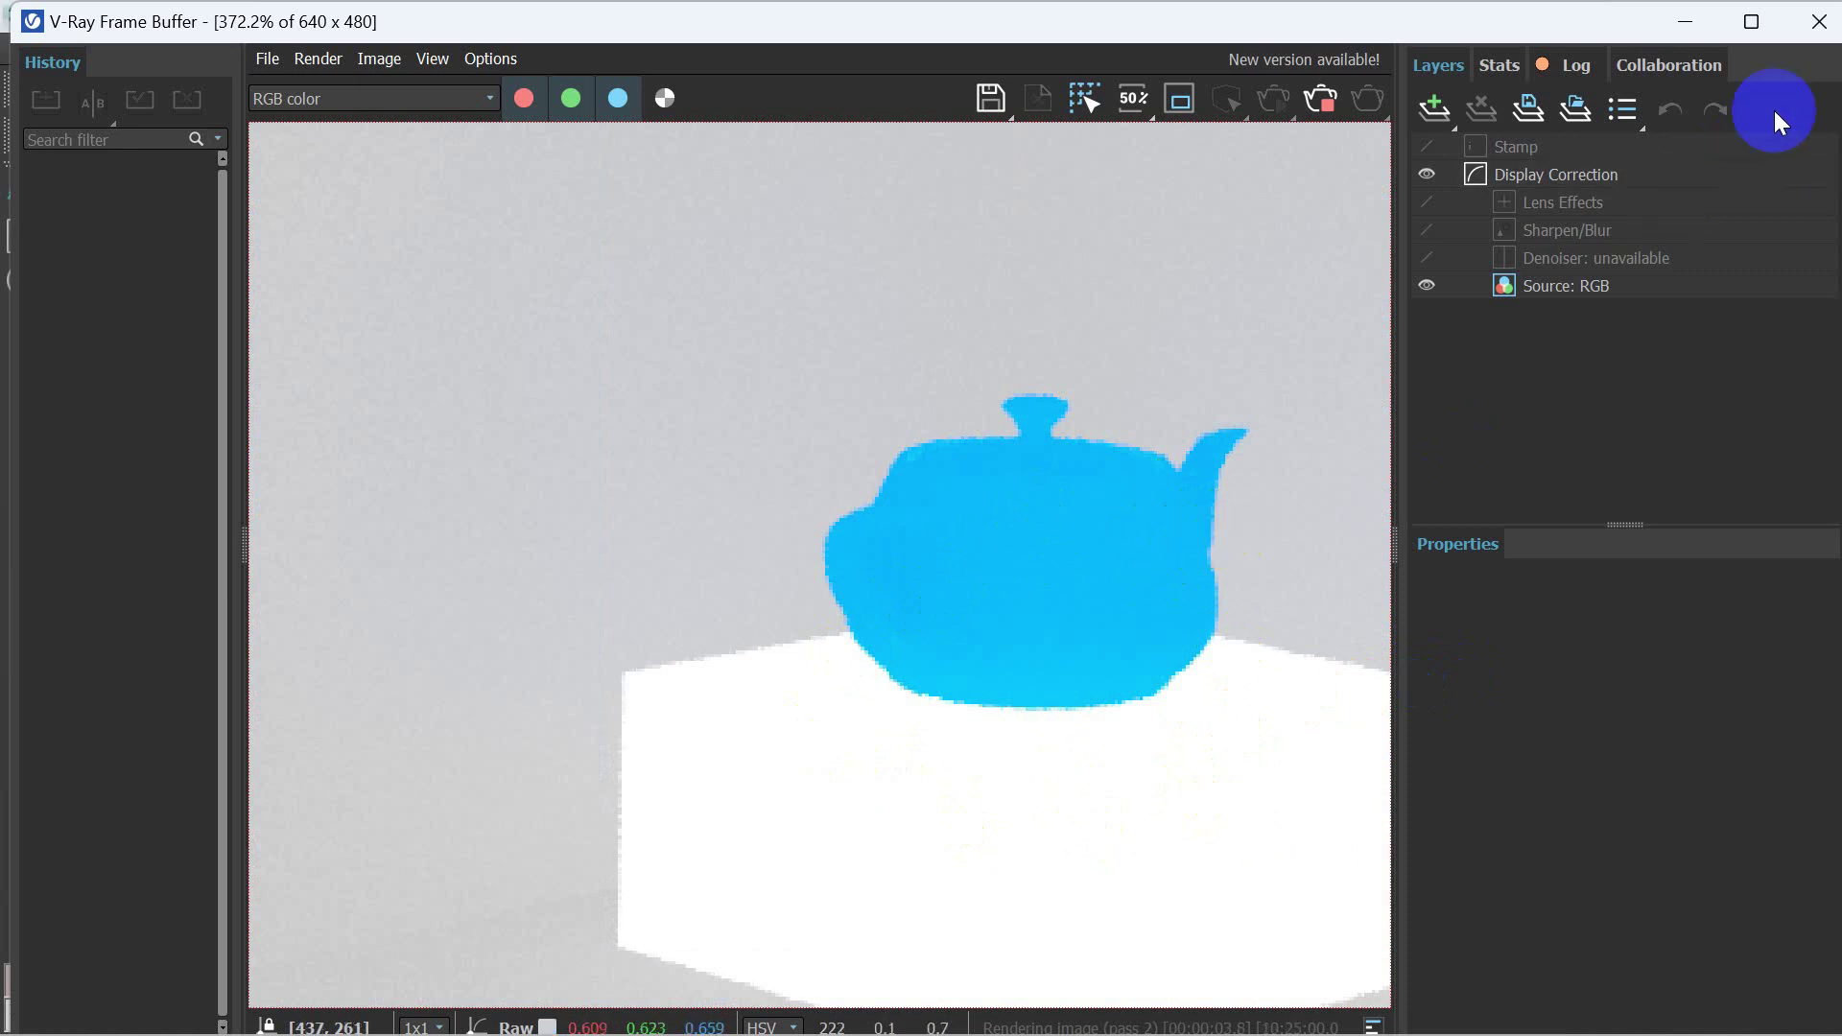
click(1819, 21)
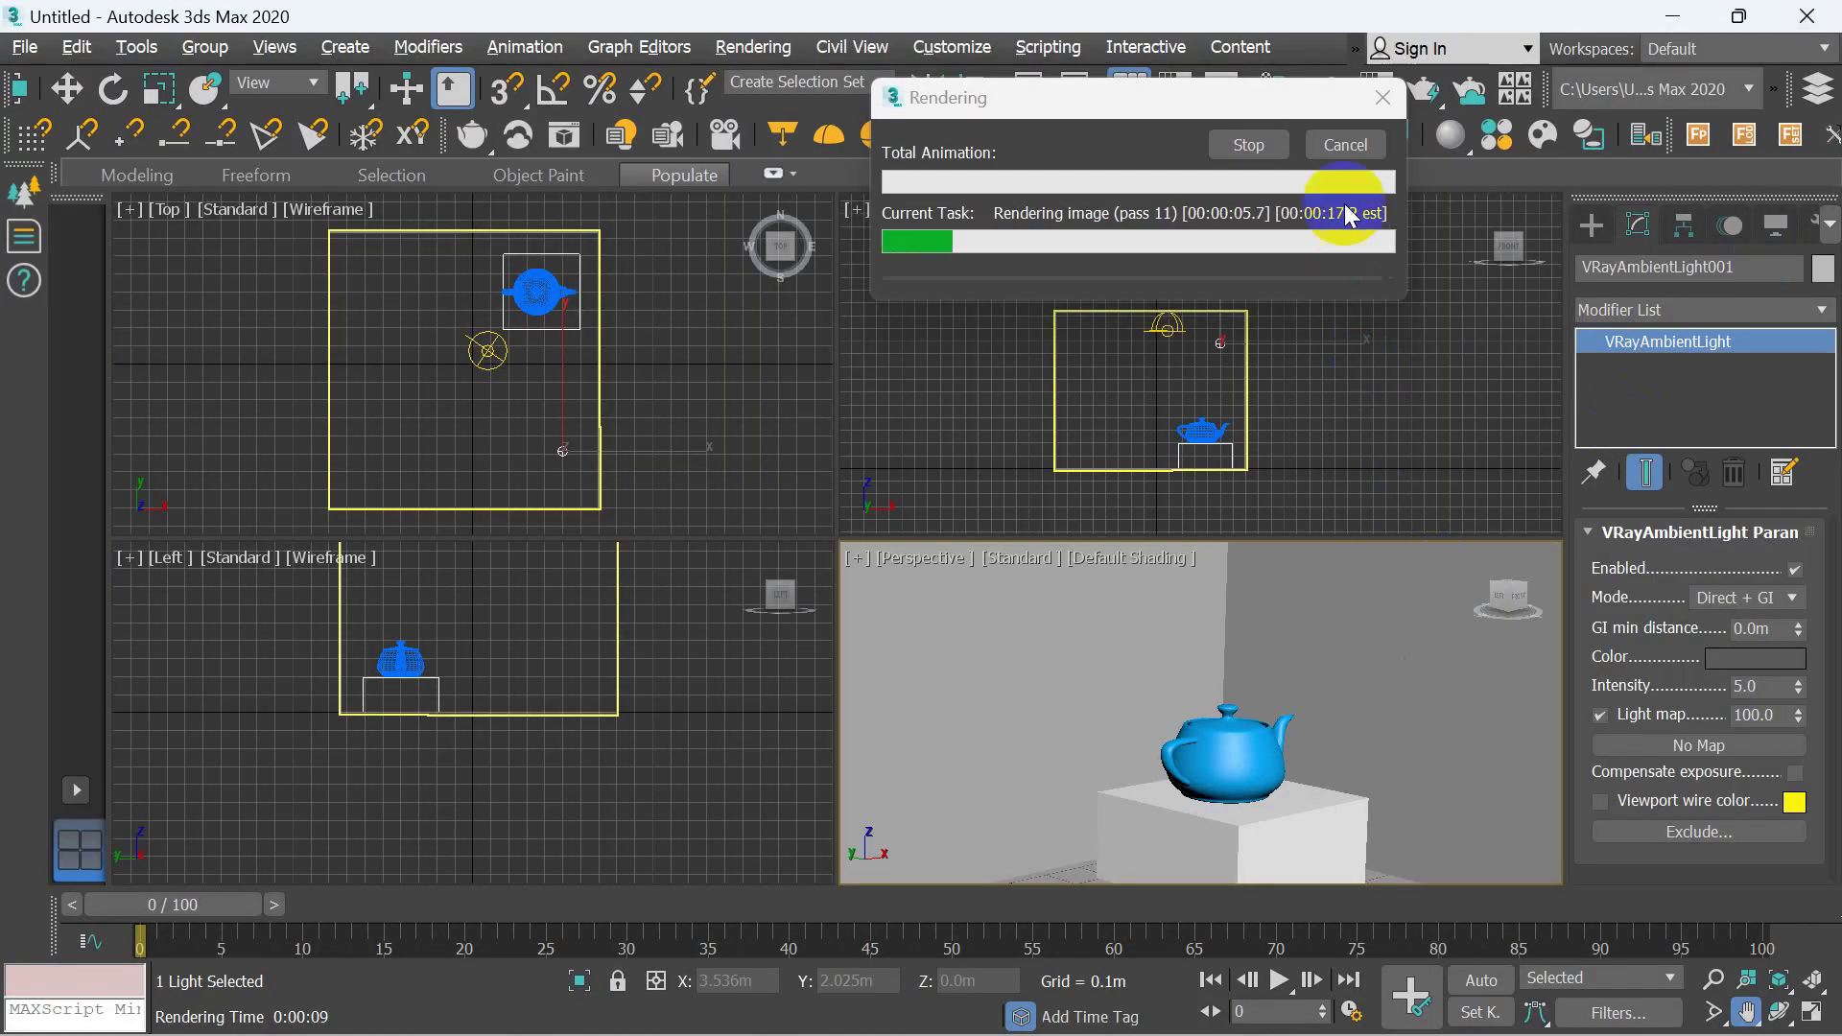
click(1382, 97)
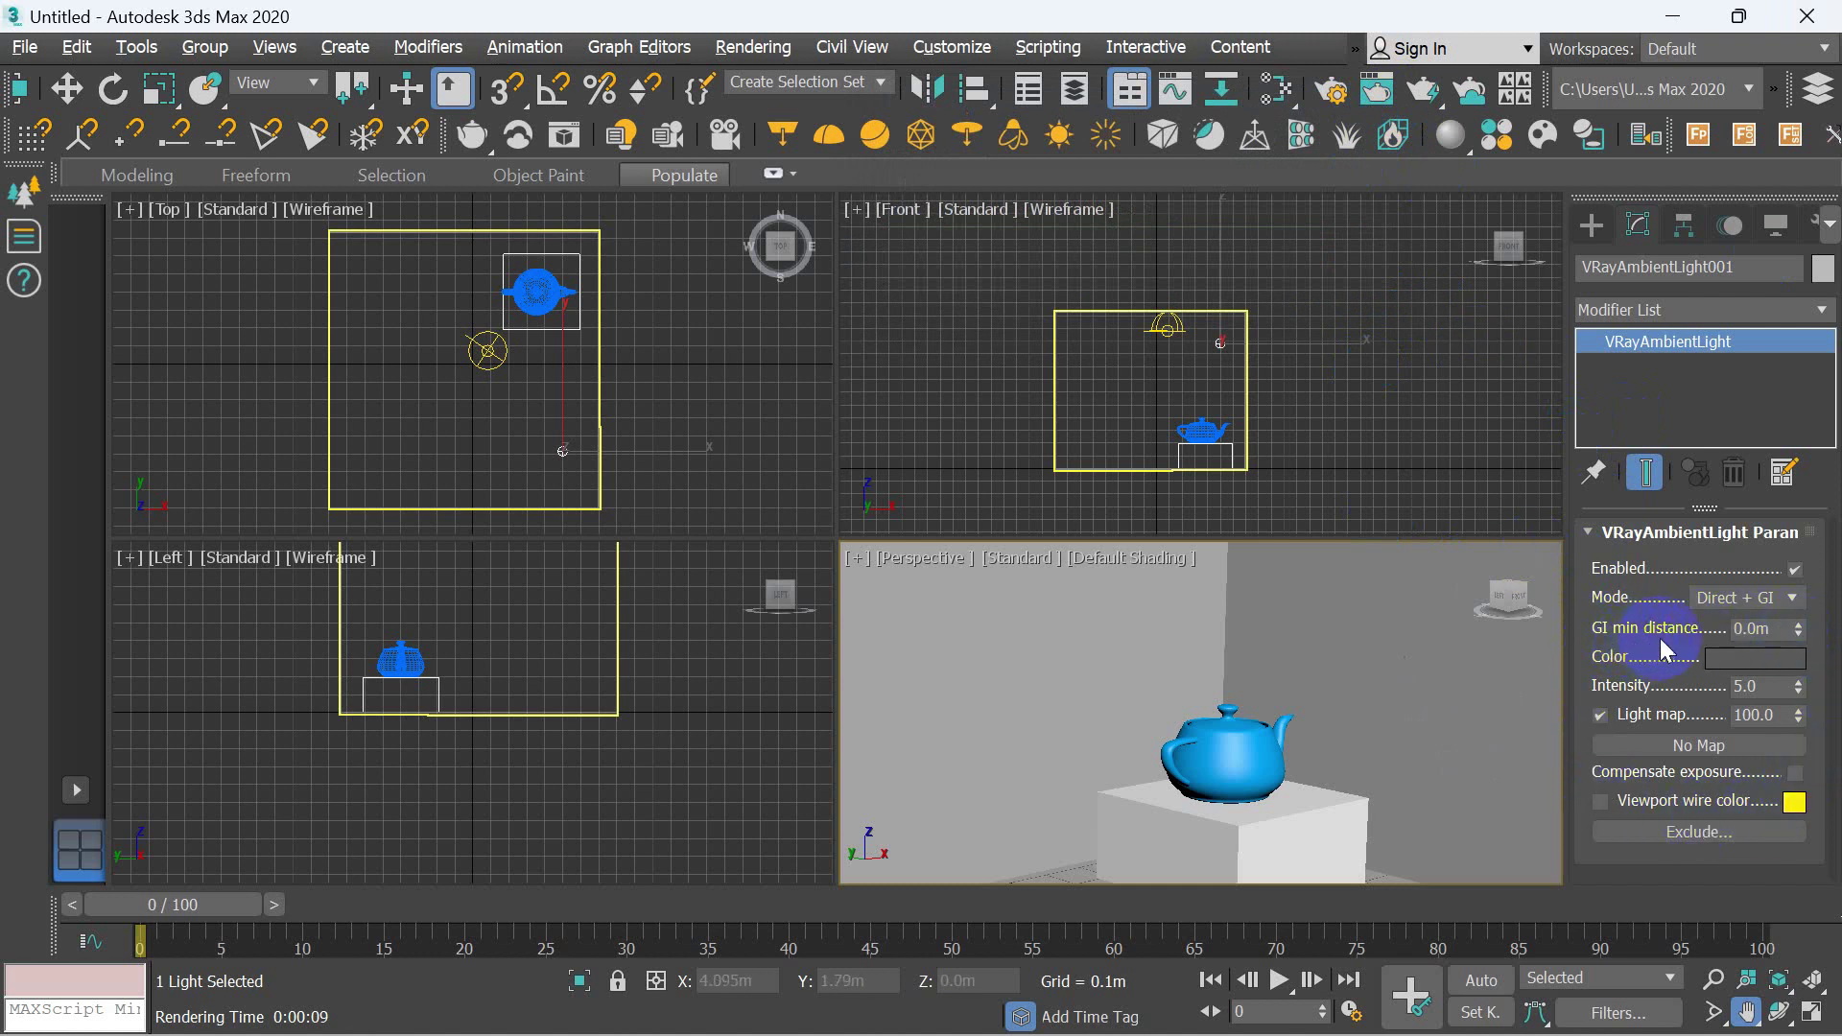
- Set the ambient light to Direct light mode with a yellow colour (238,246,26)
click(1790, 598)
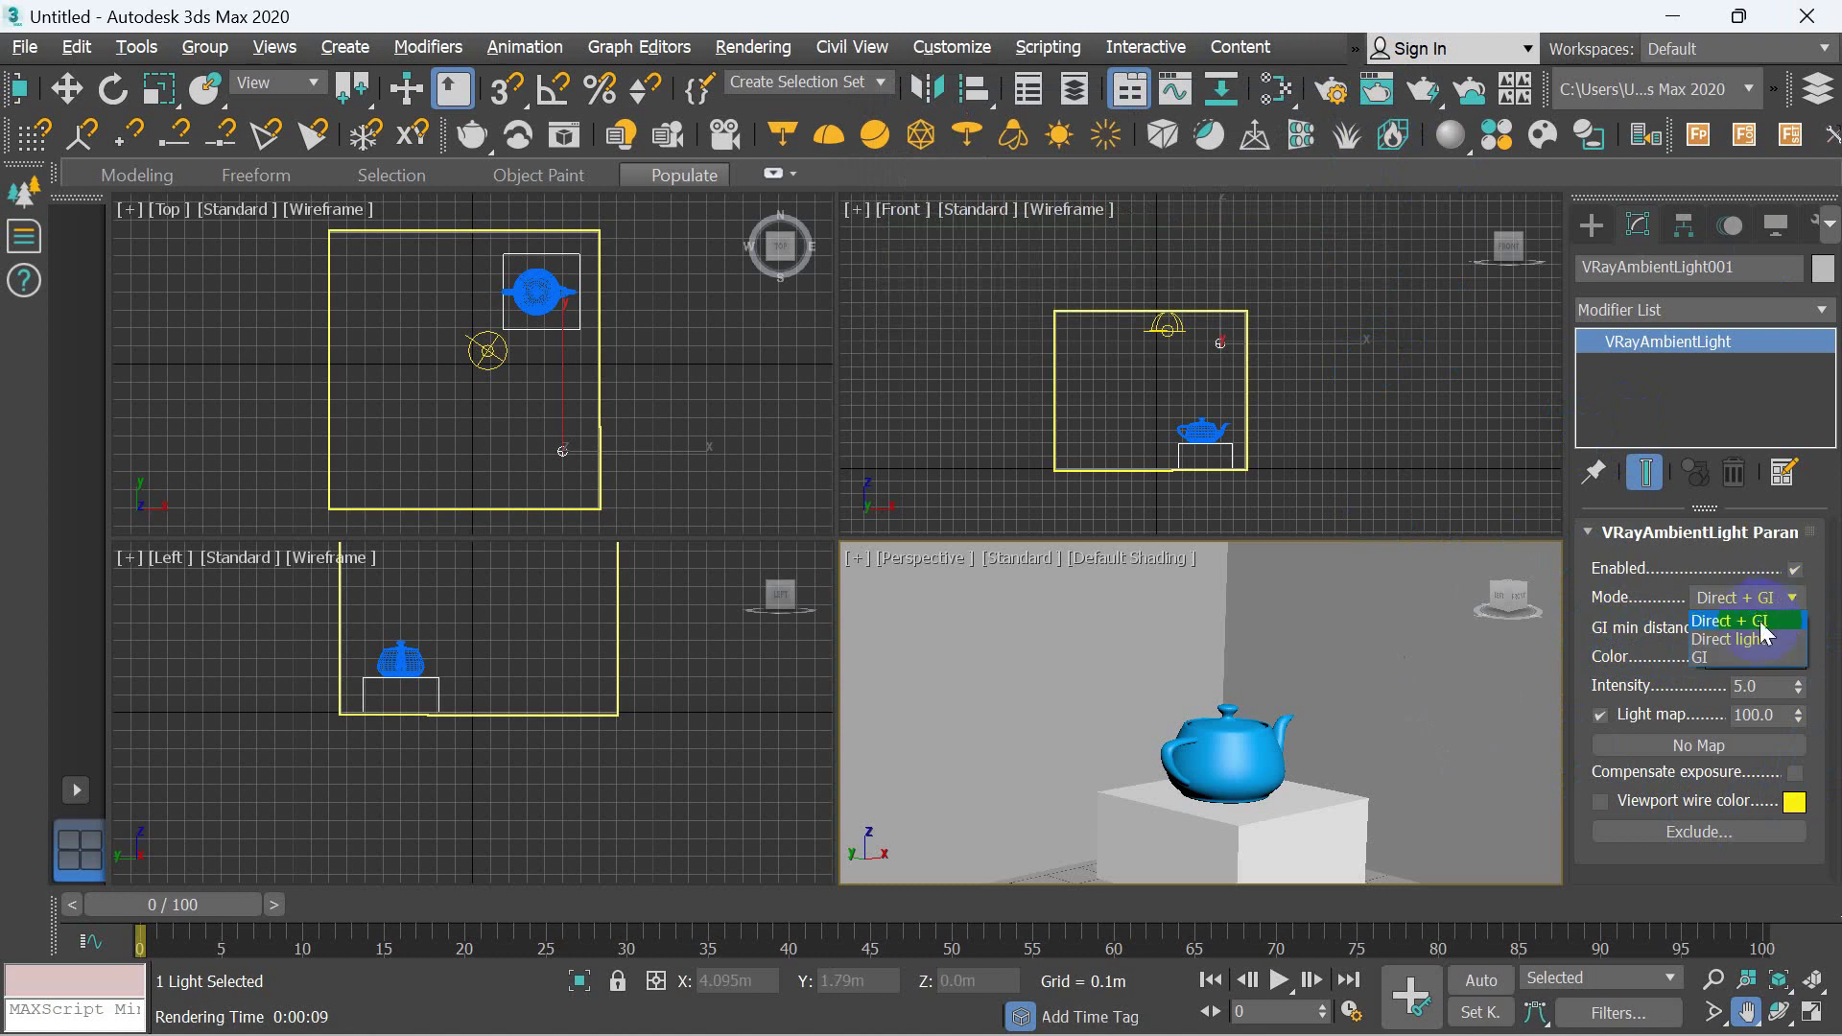
click(1754, 636)
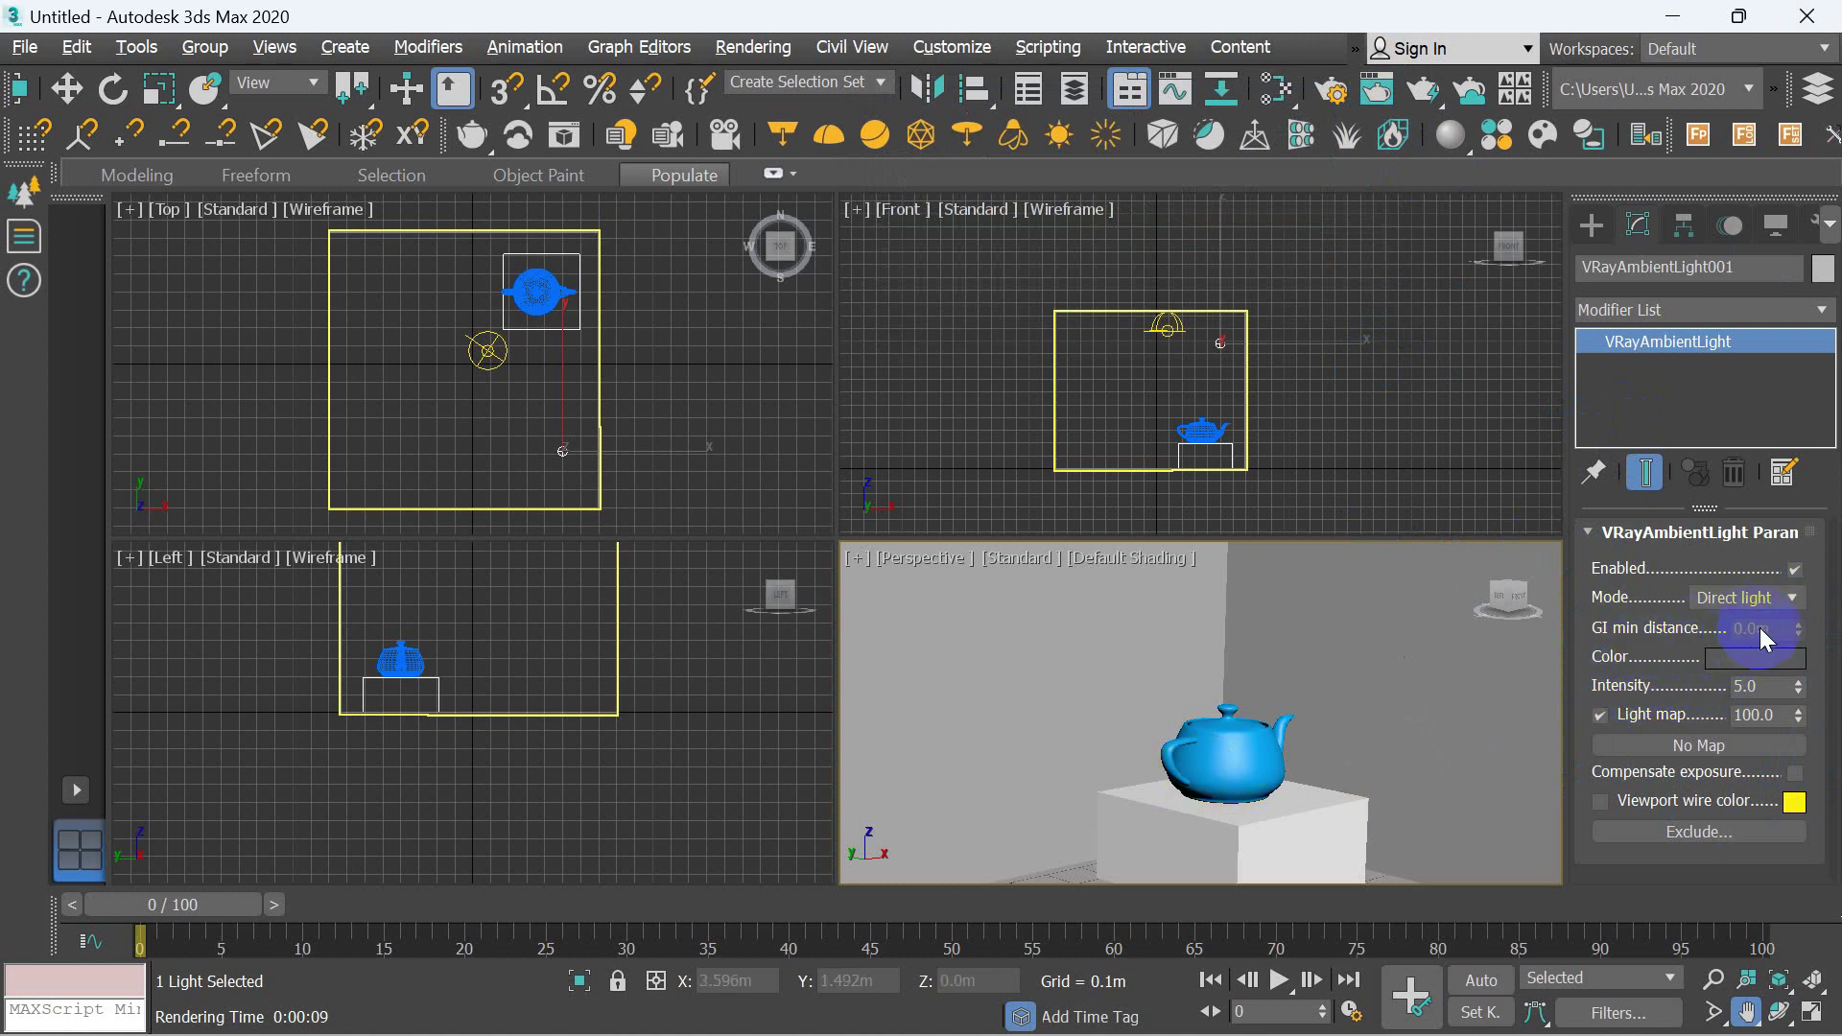
click(1749, 660)
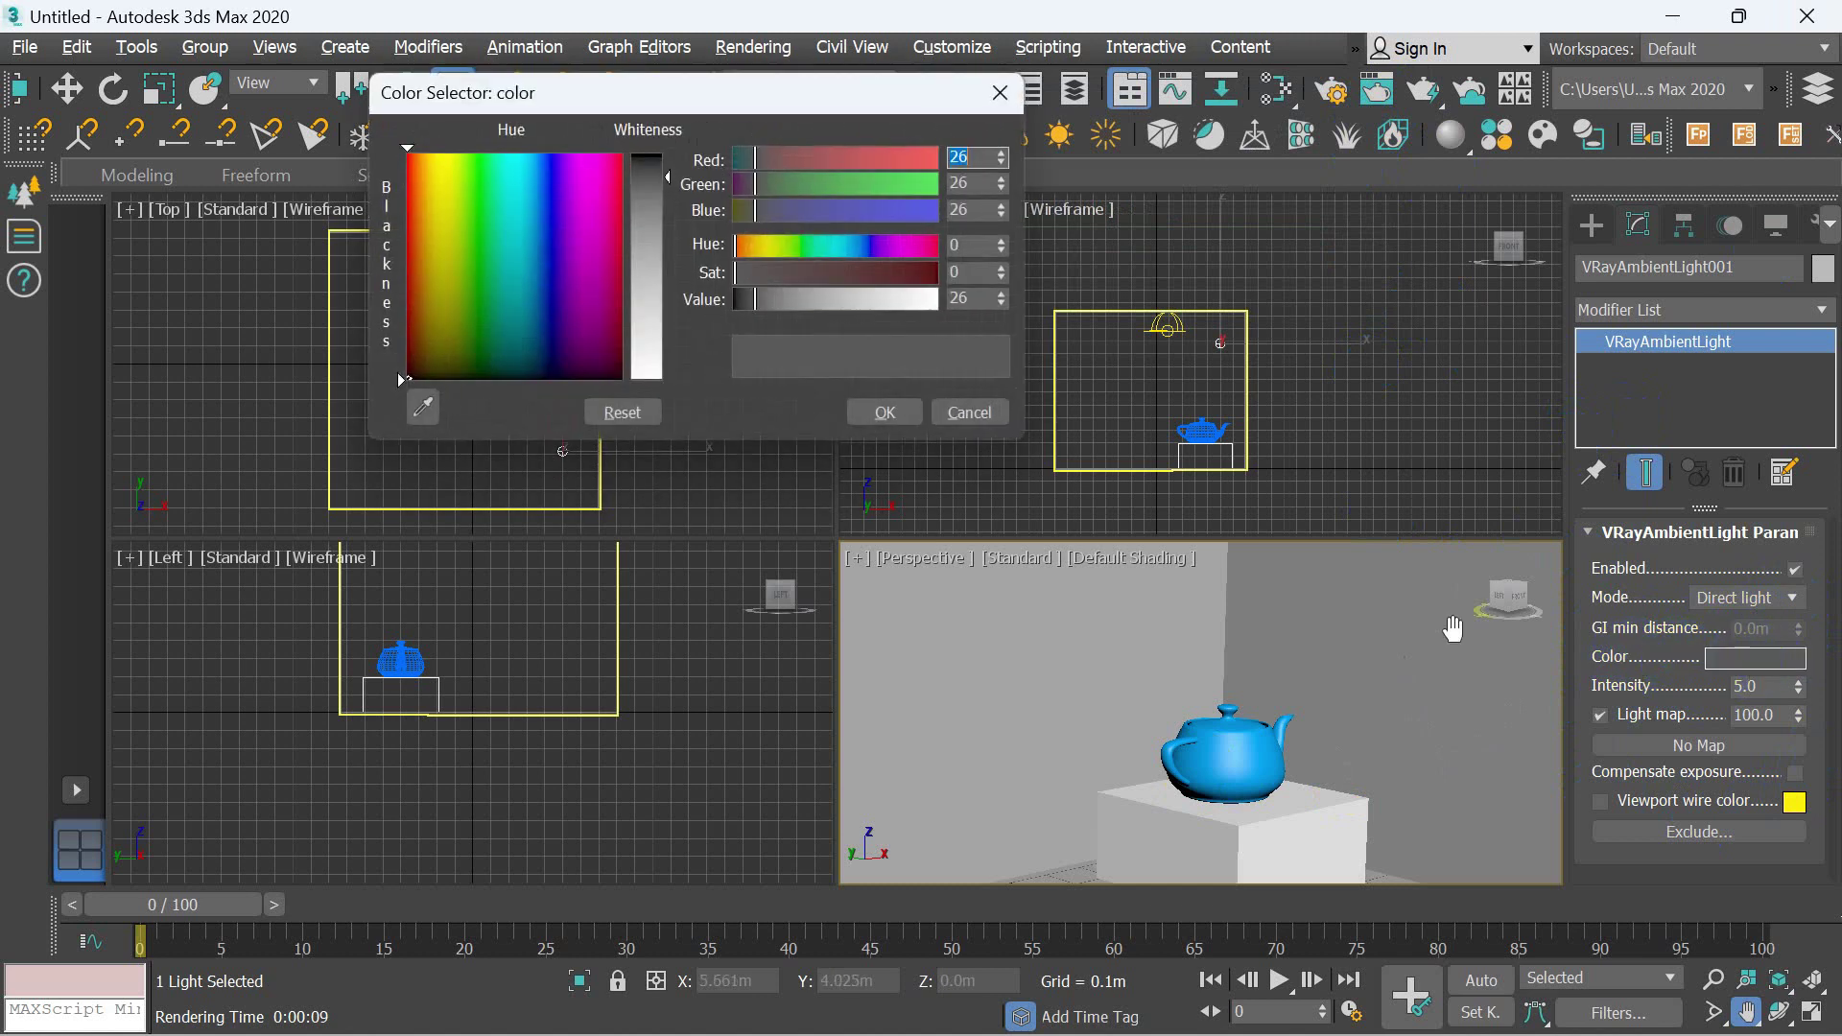
click(445, 164)
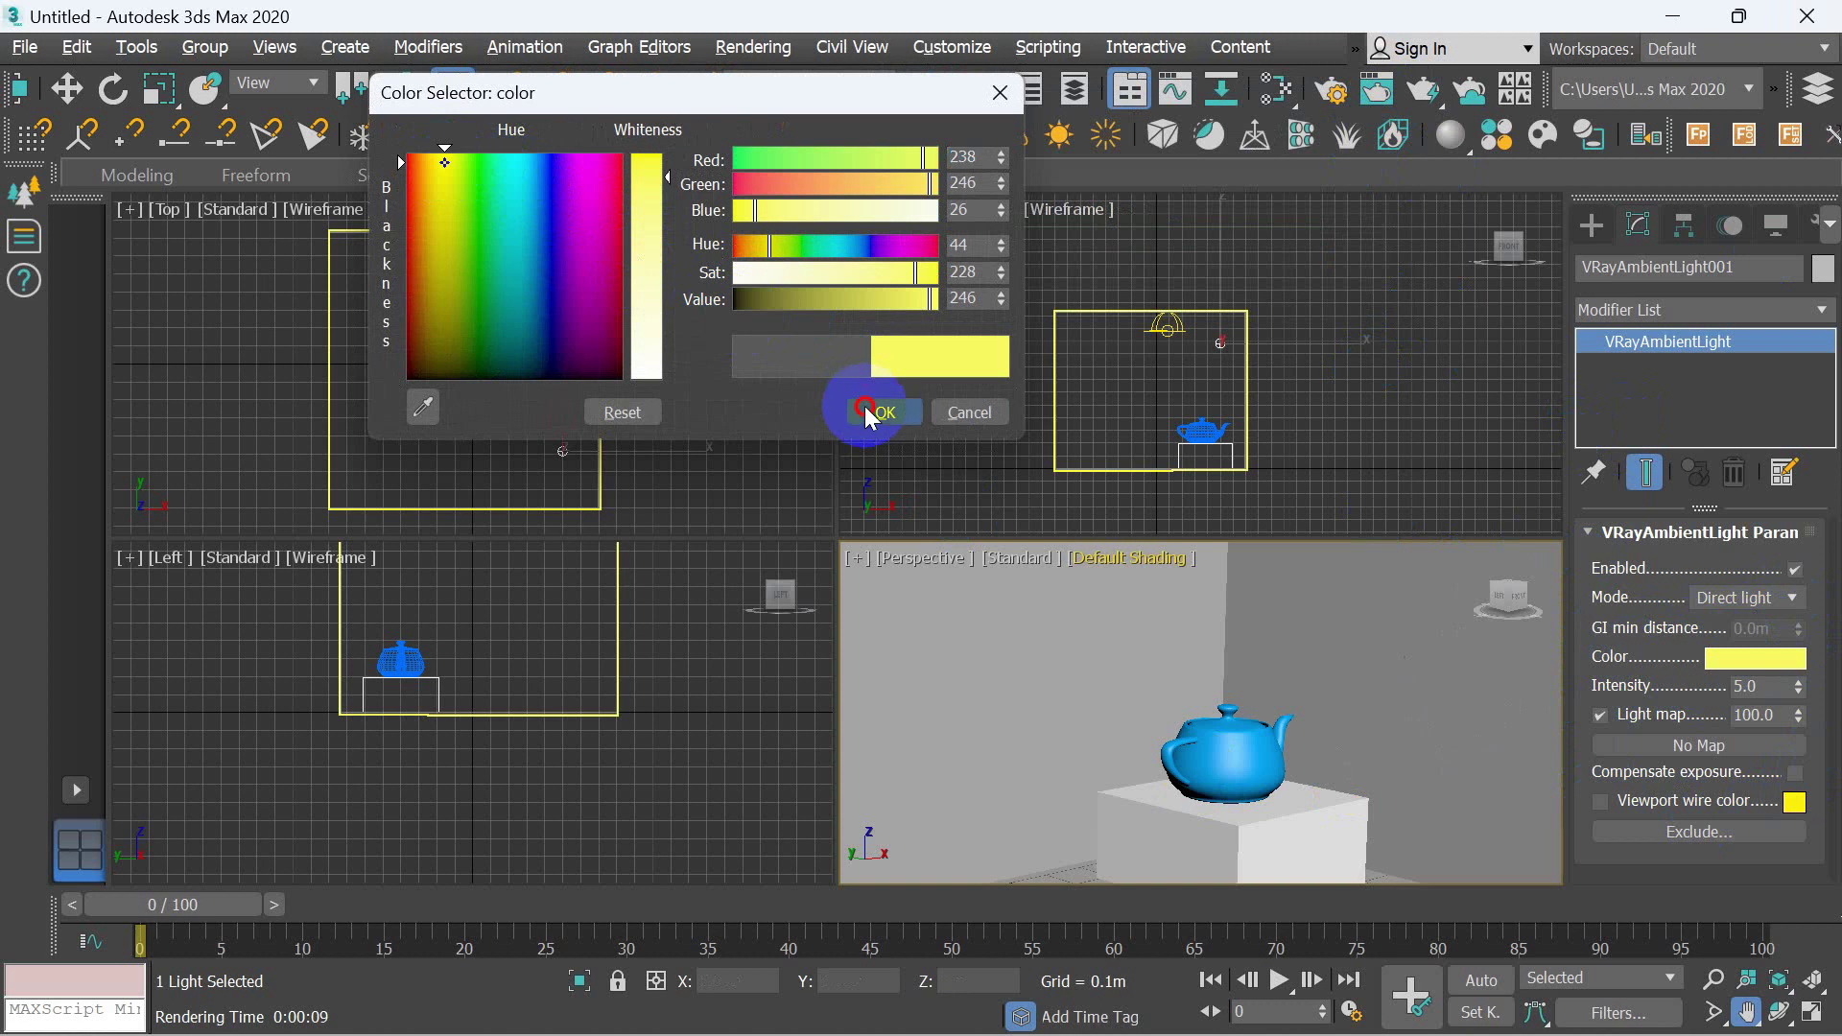
click(869, 412)
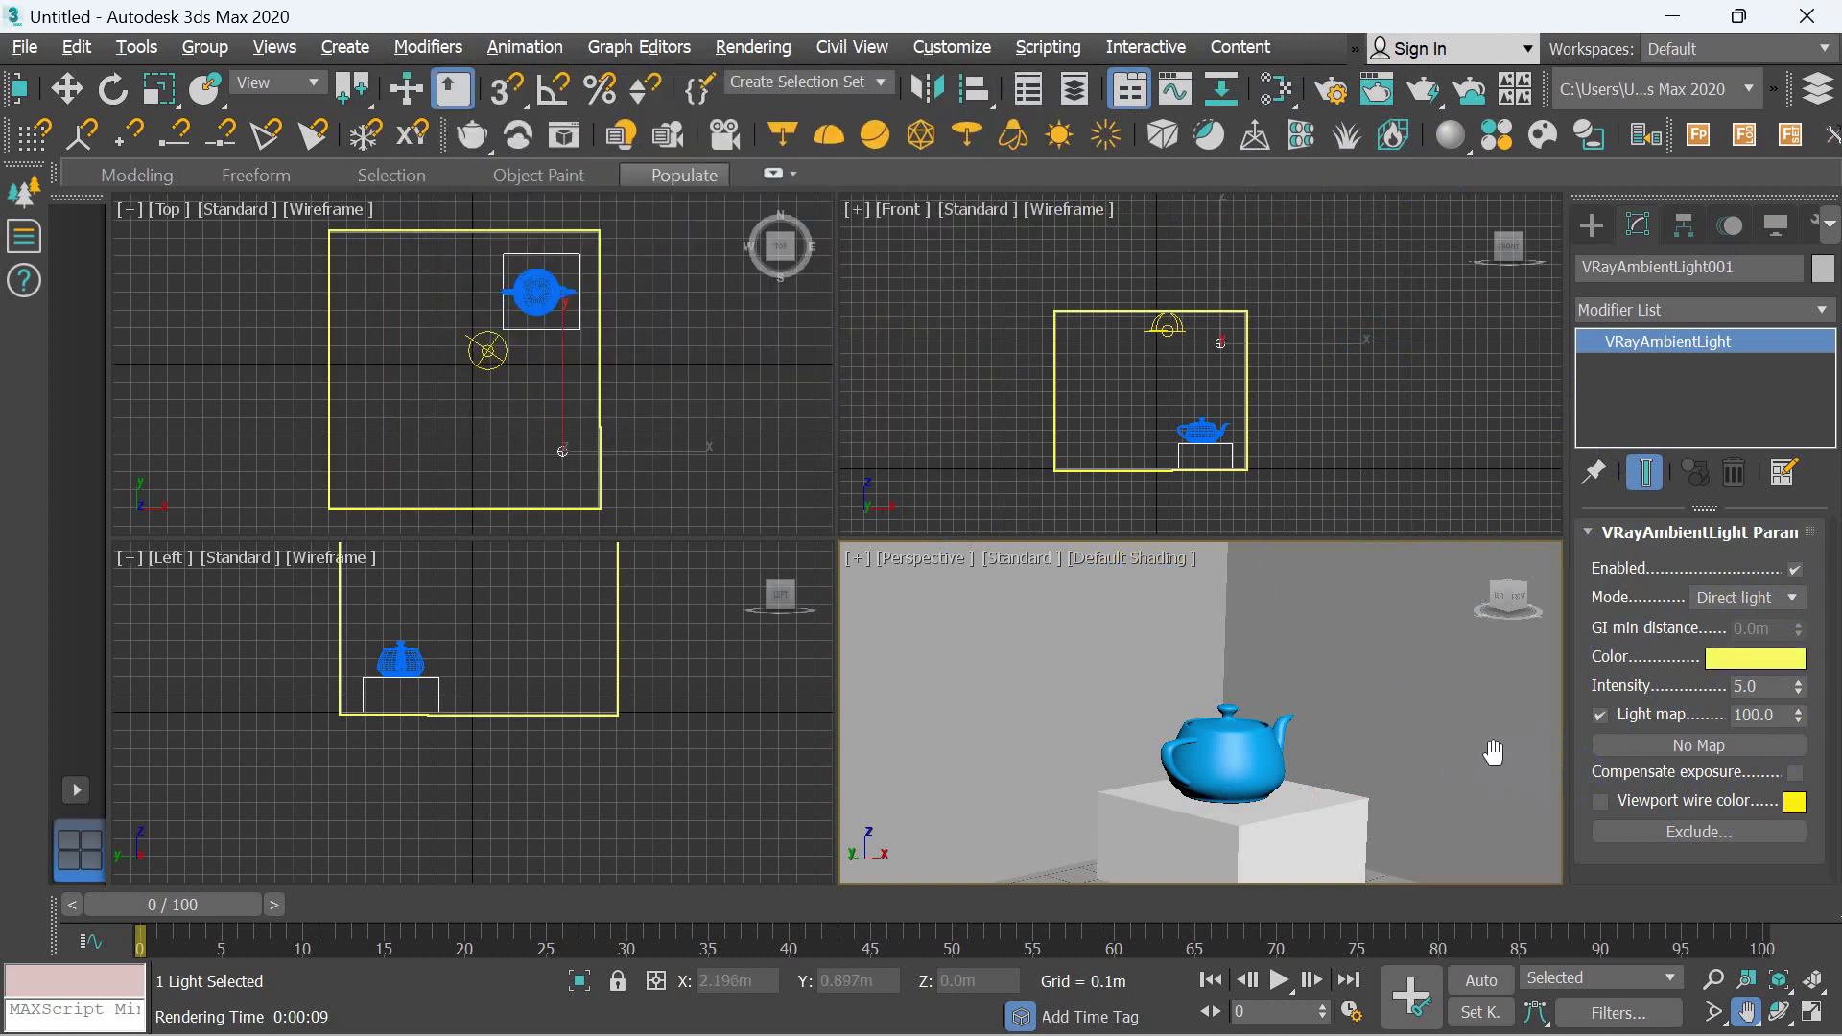
key(w)
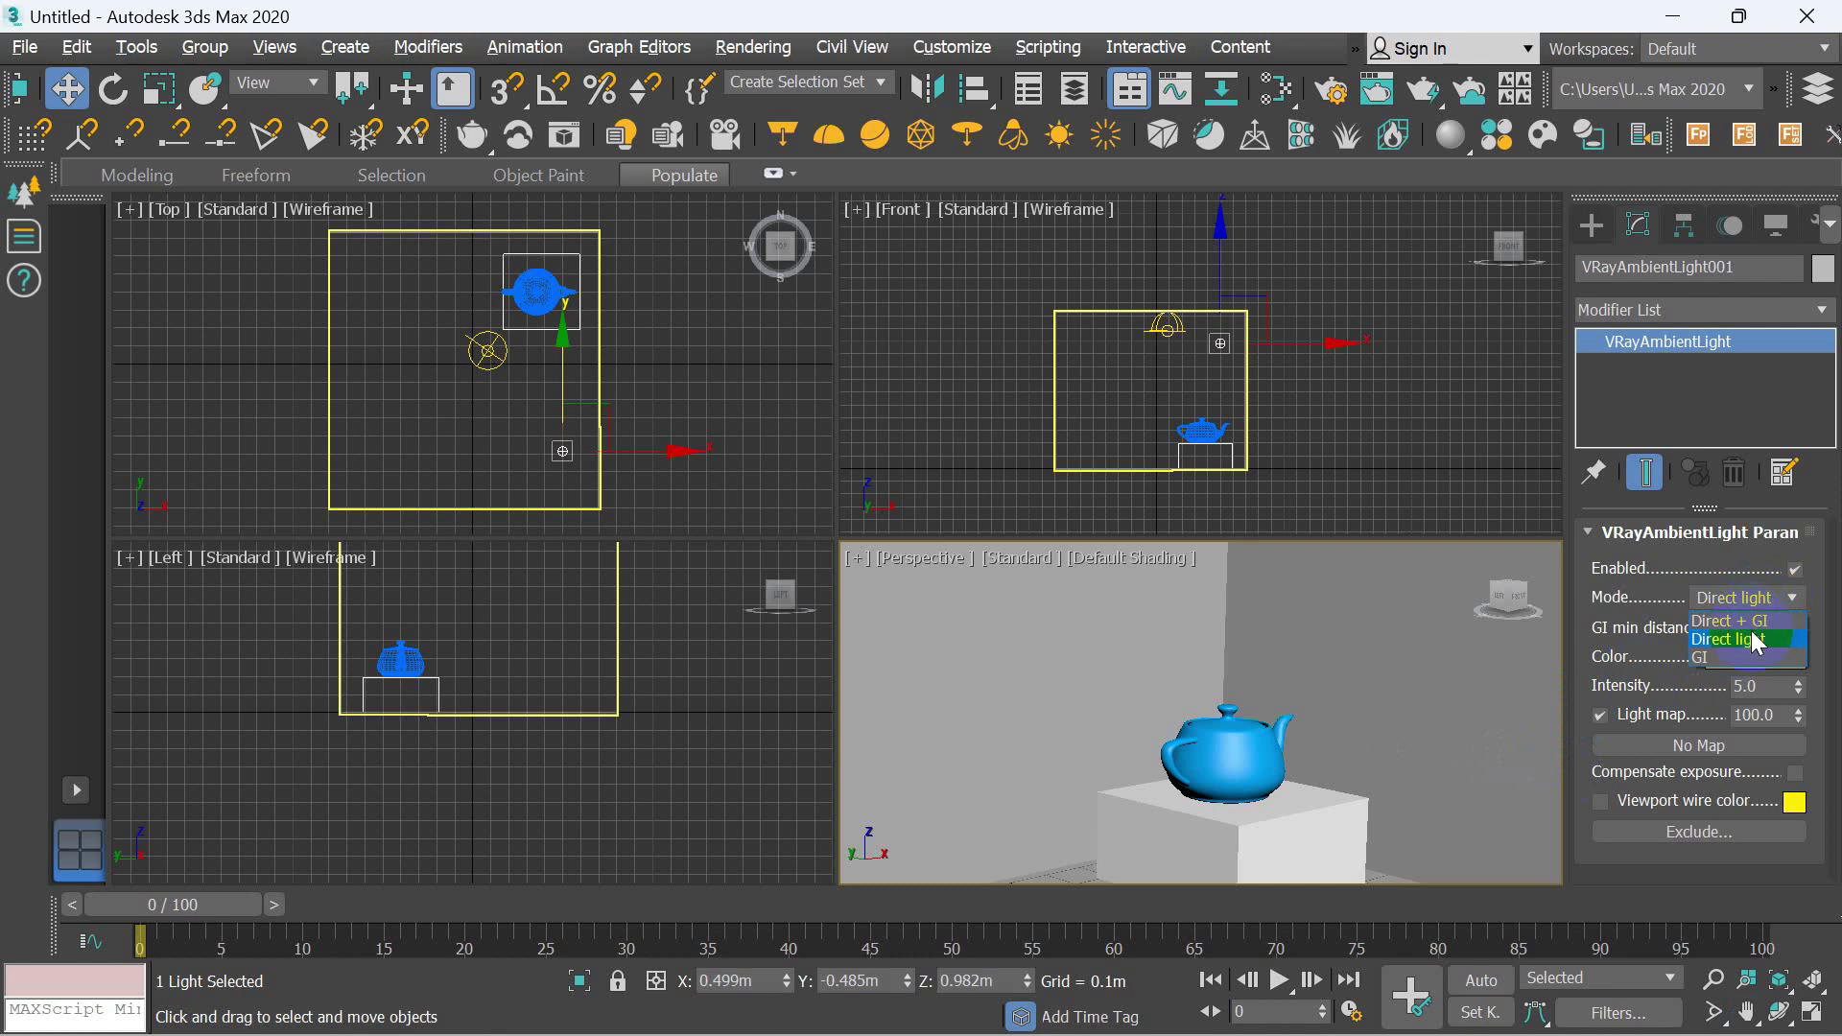
click(1752, 634)
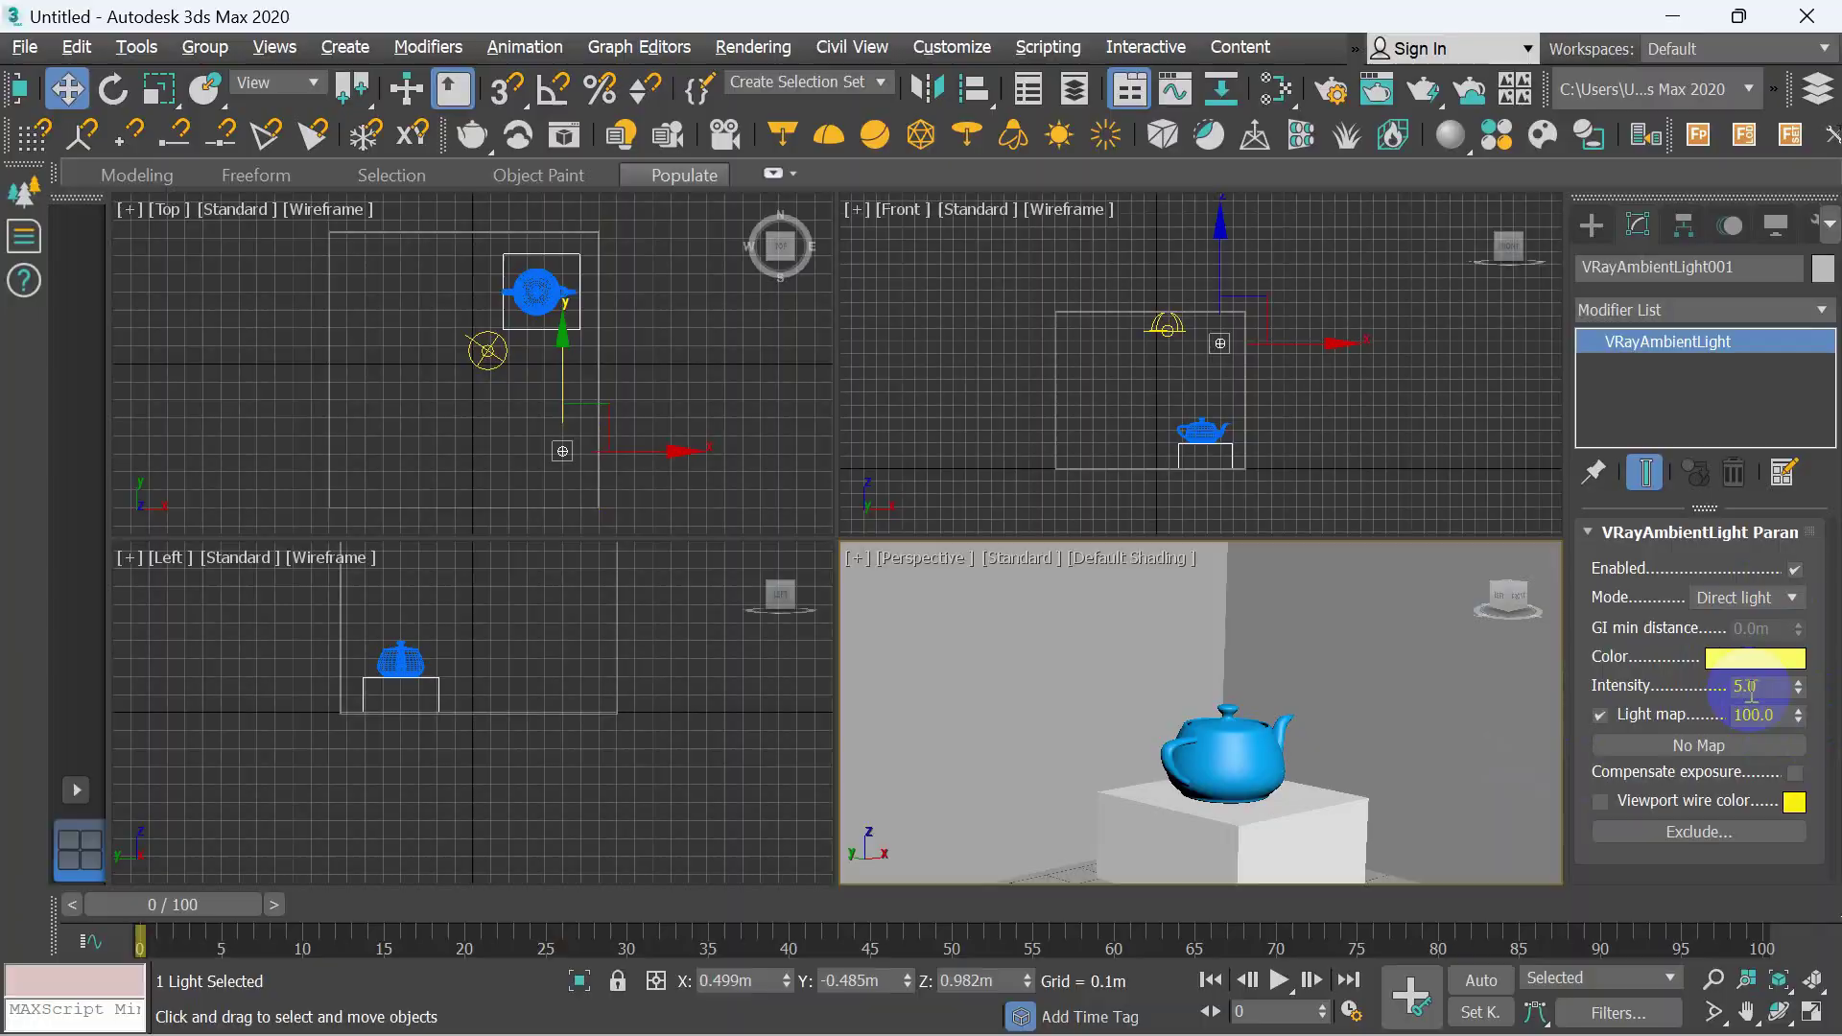
- Test-render the yellow-lit scene, then stop the render and close its windows
key(shift+q)
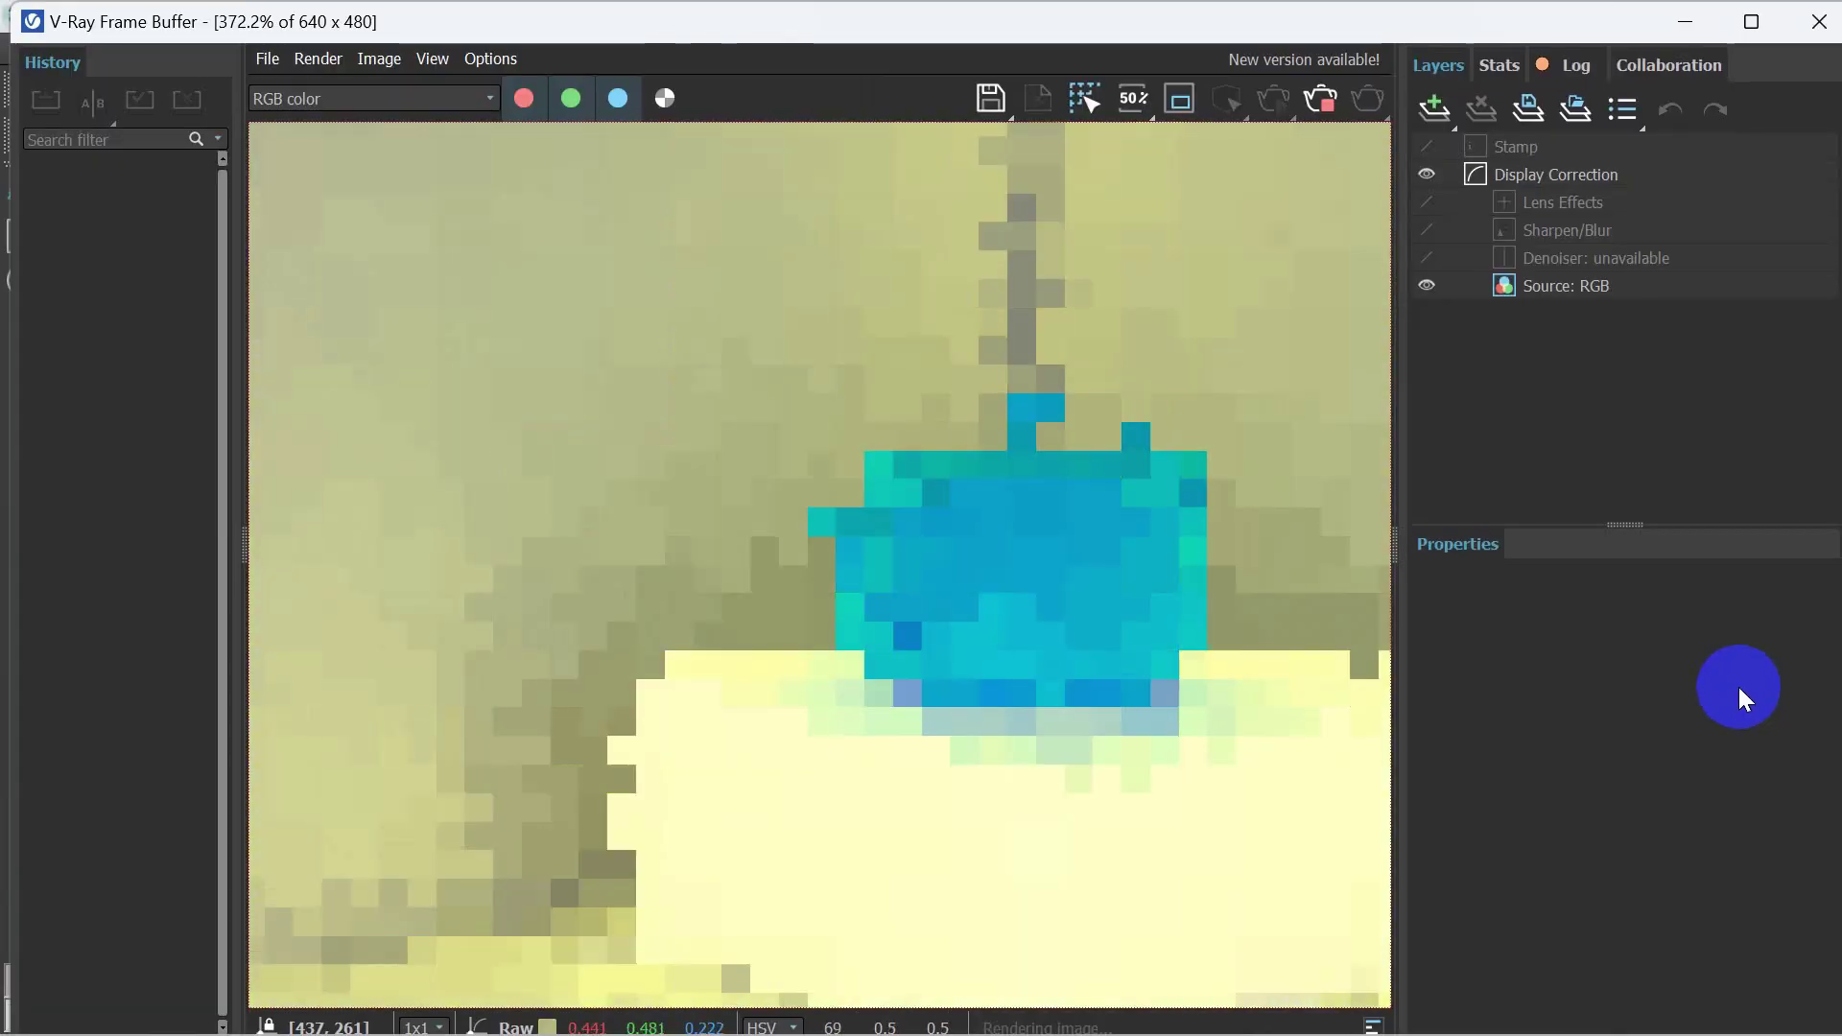
click(1819, 22)
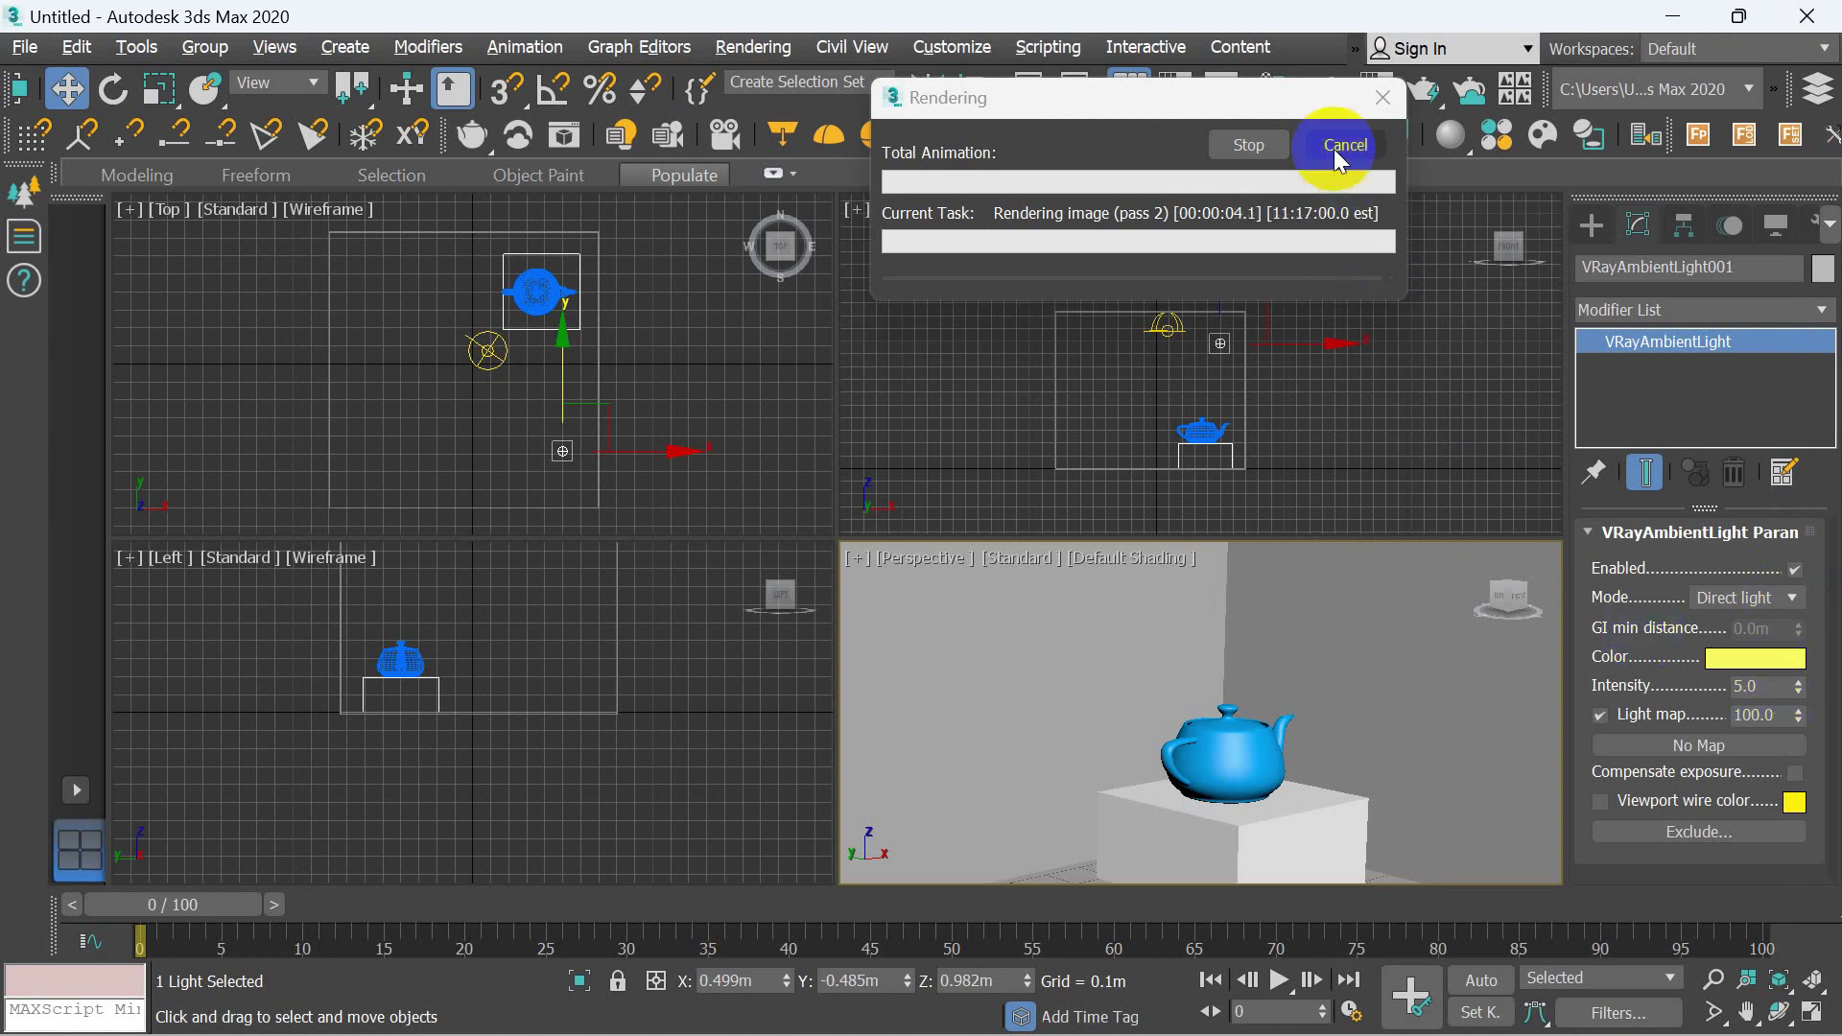
click(1341, 144)
click(1638, 734)
click(1768, 715)
click(1689, 748)
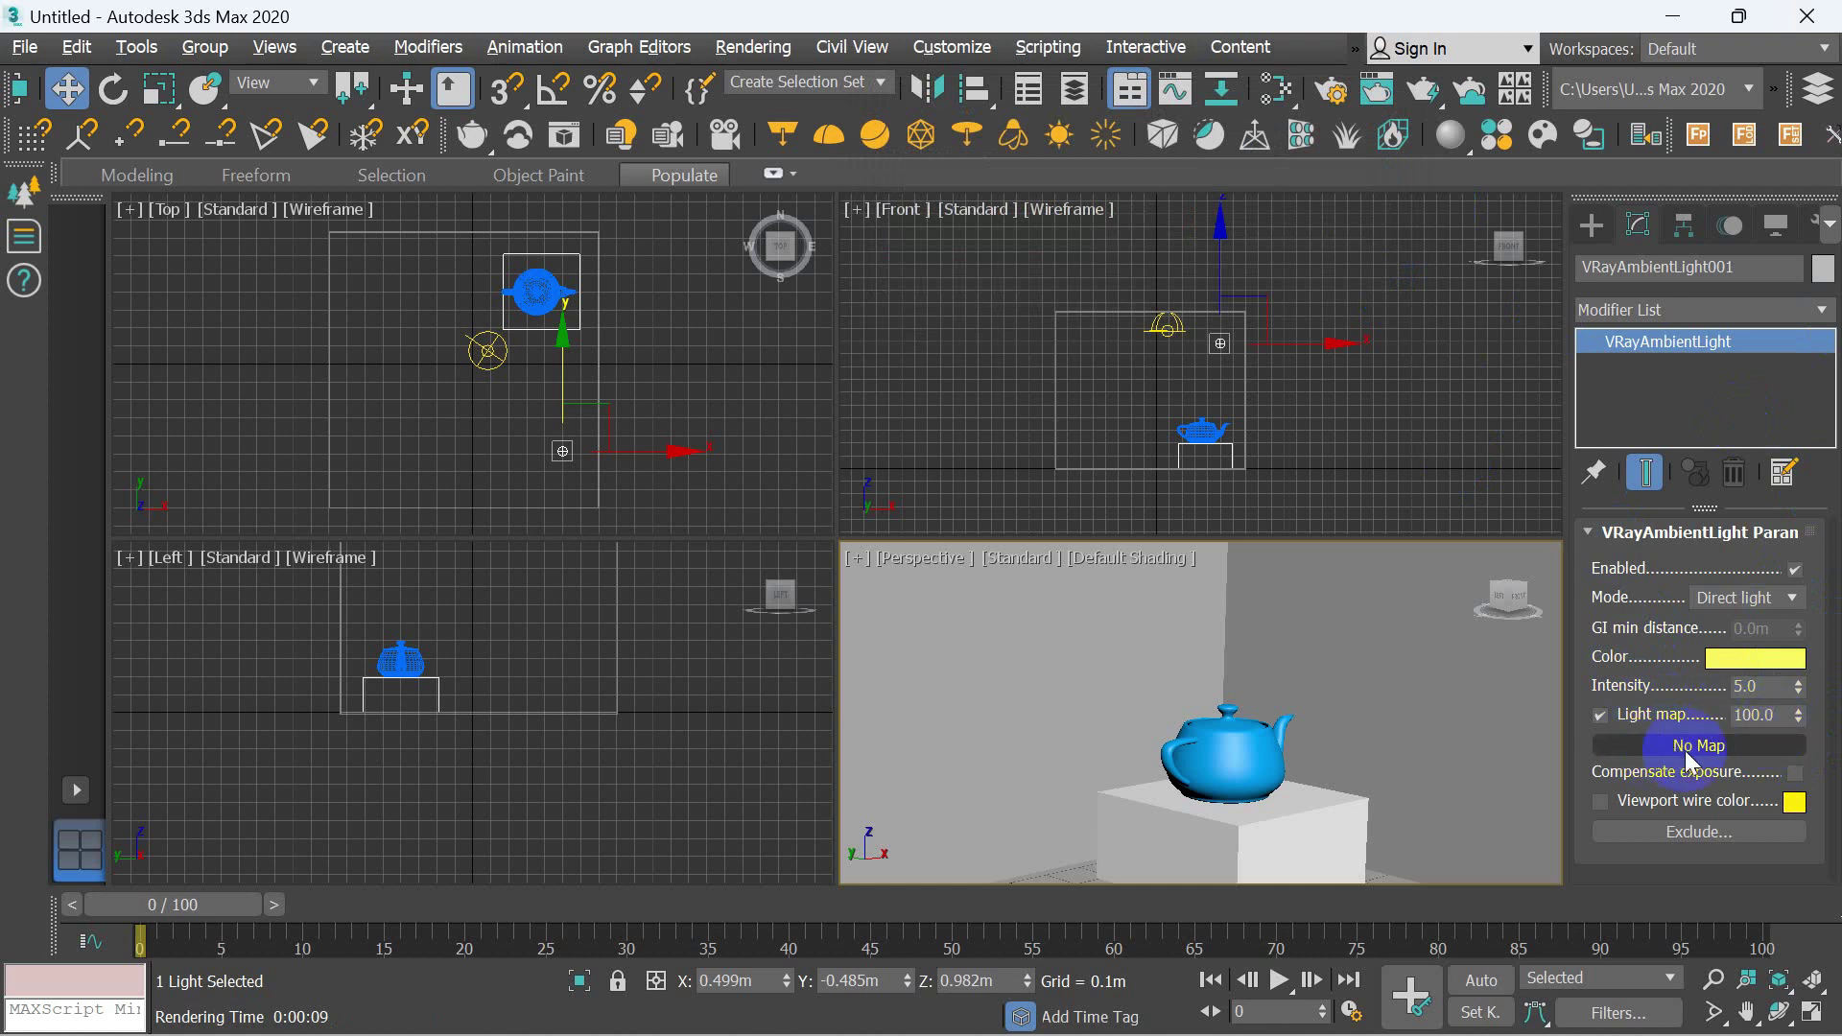
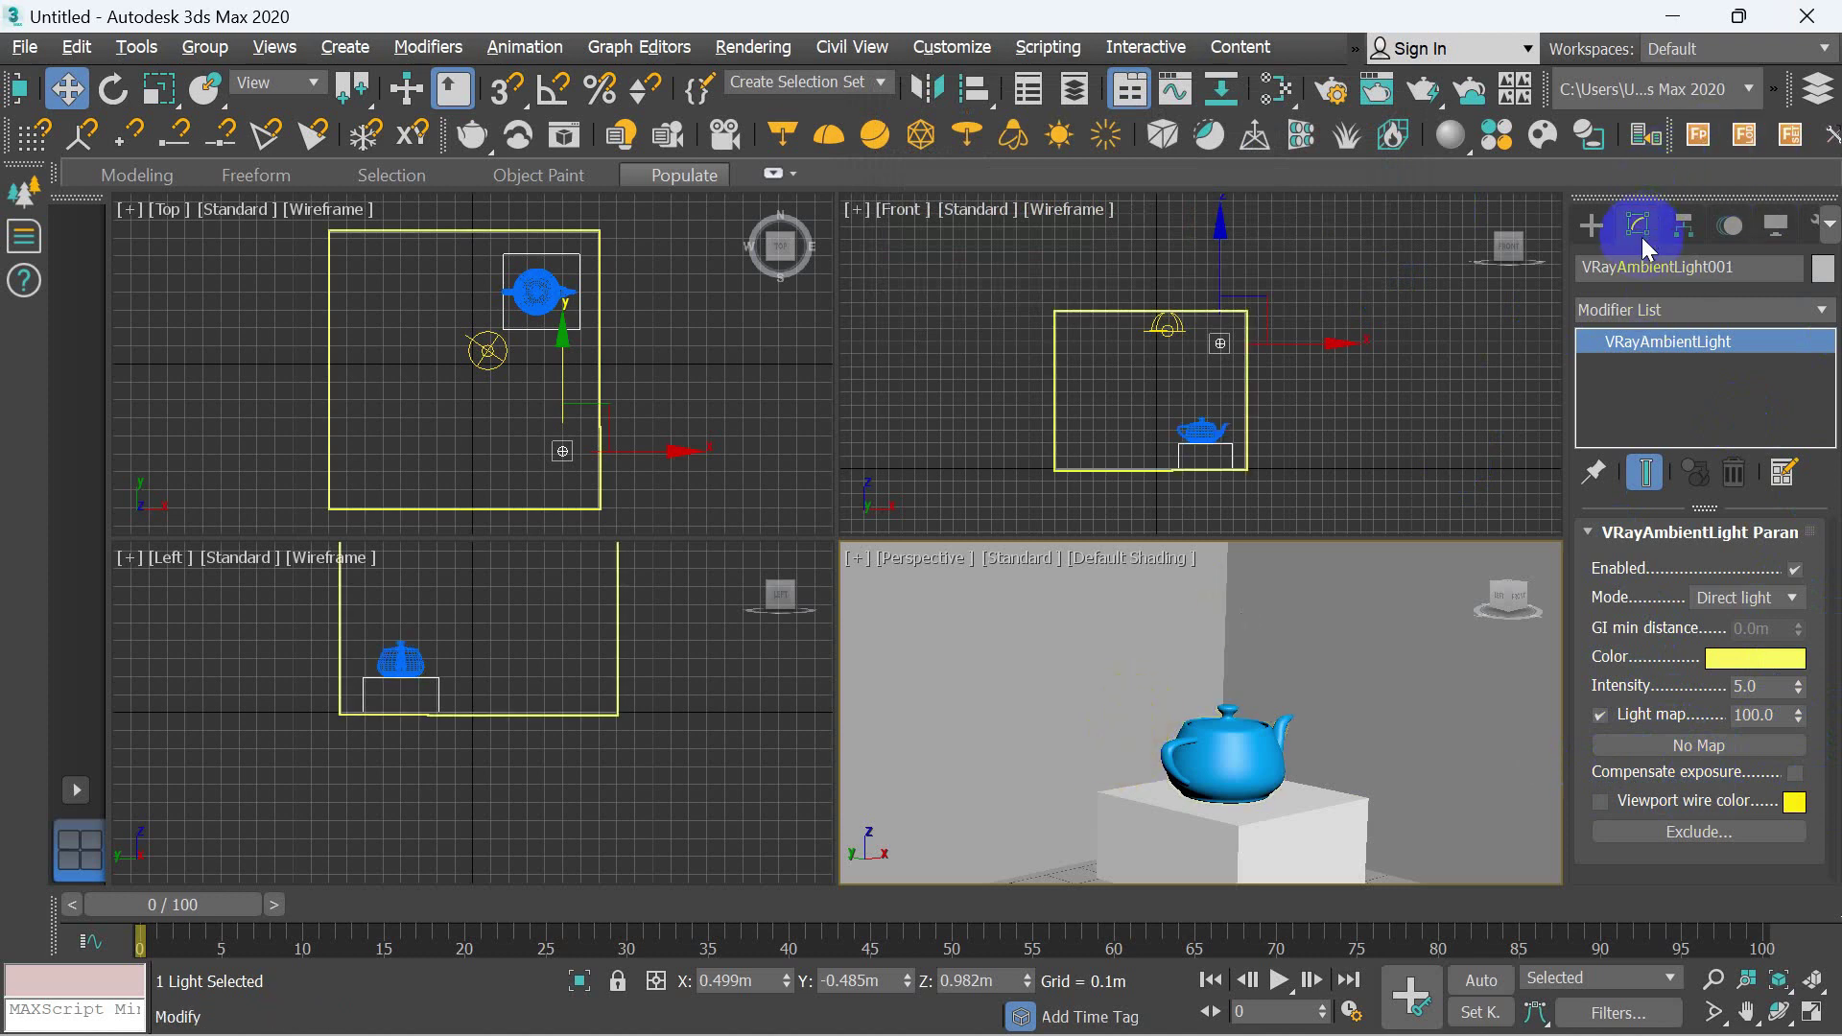
- Create a VRayPhysicalCamera in the Top view aimed toward the teapot
click(1592, 228)
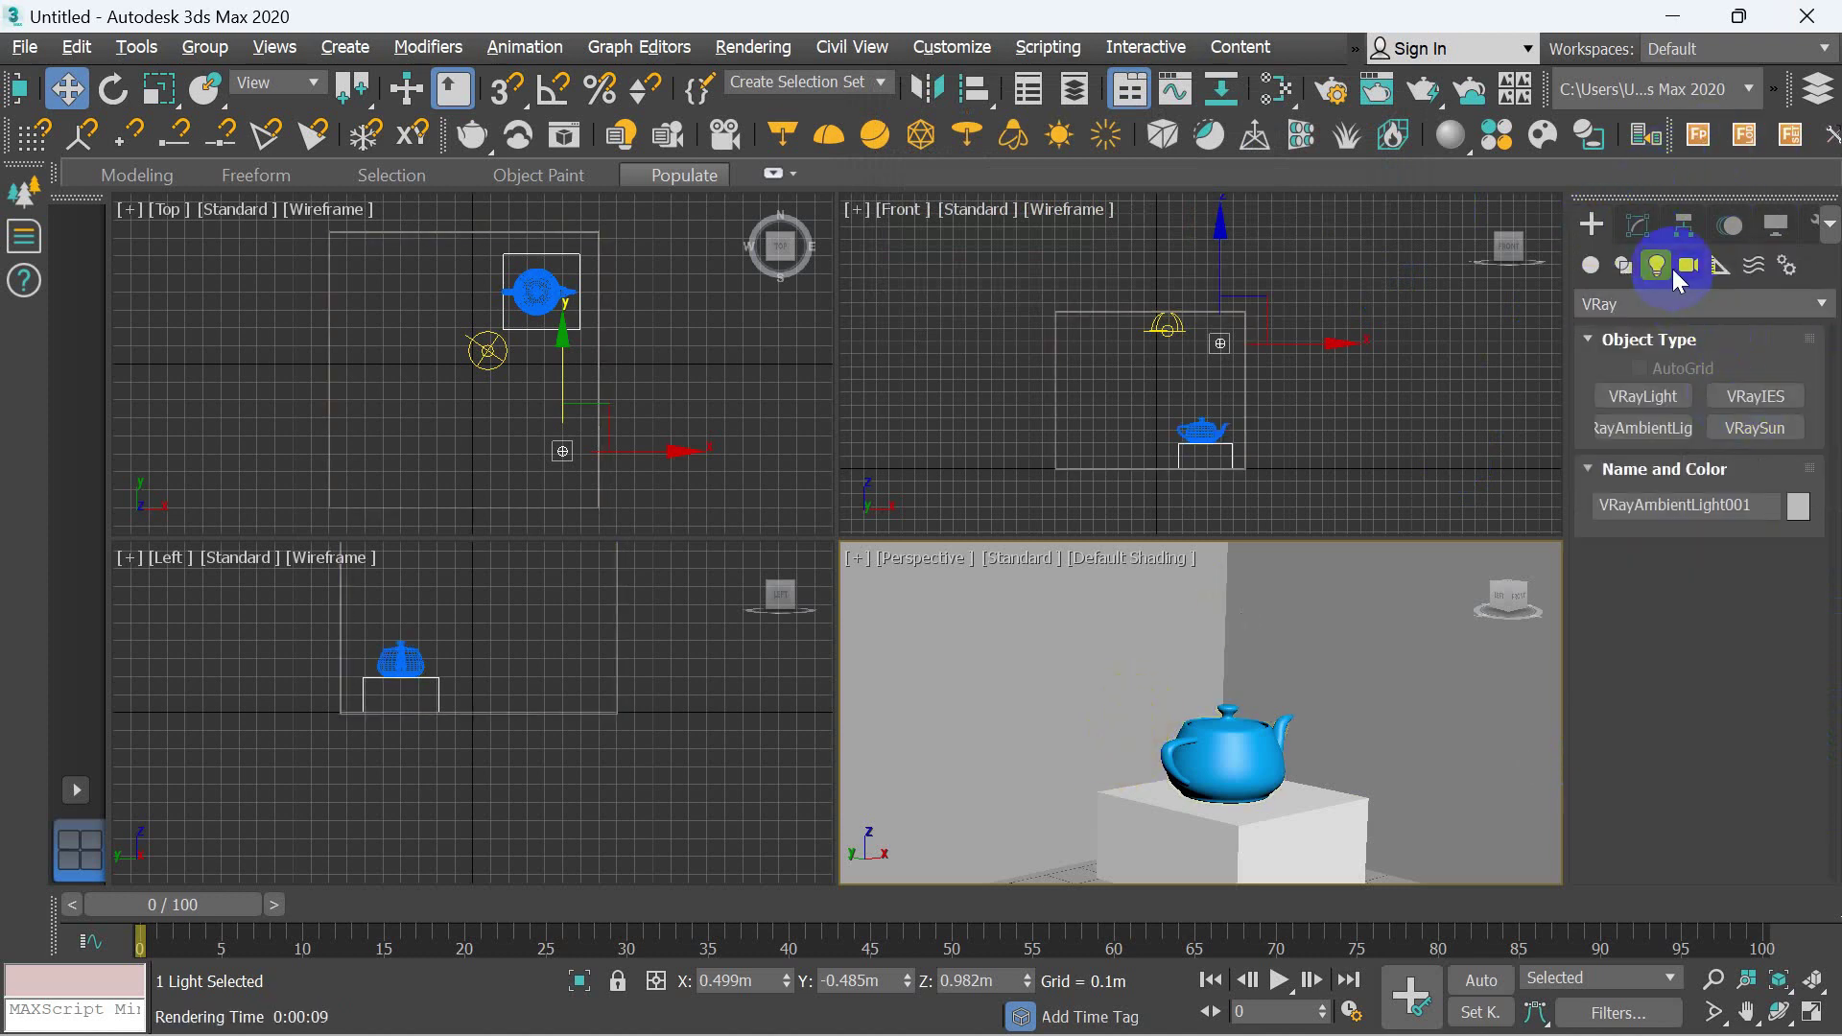
click(1688, 267)
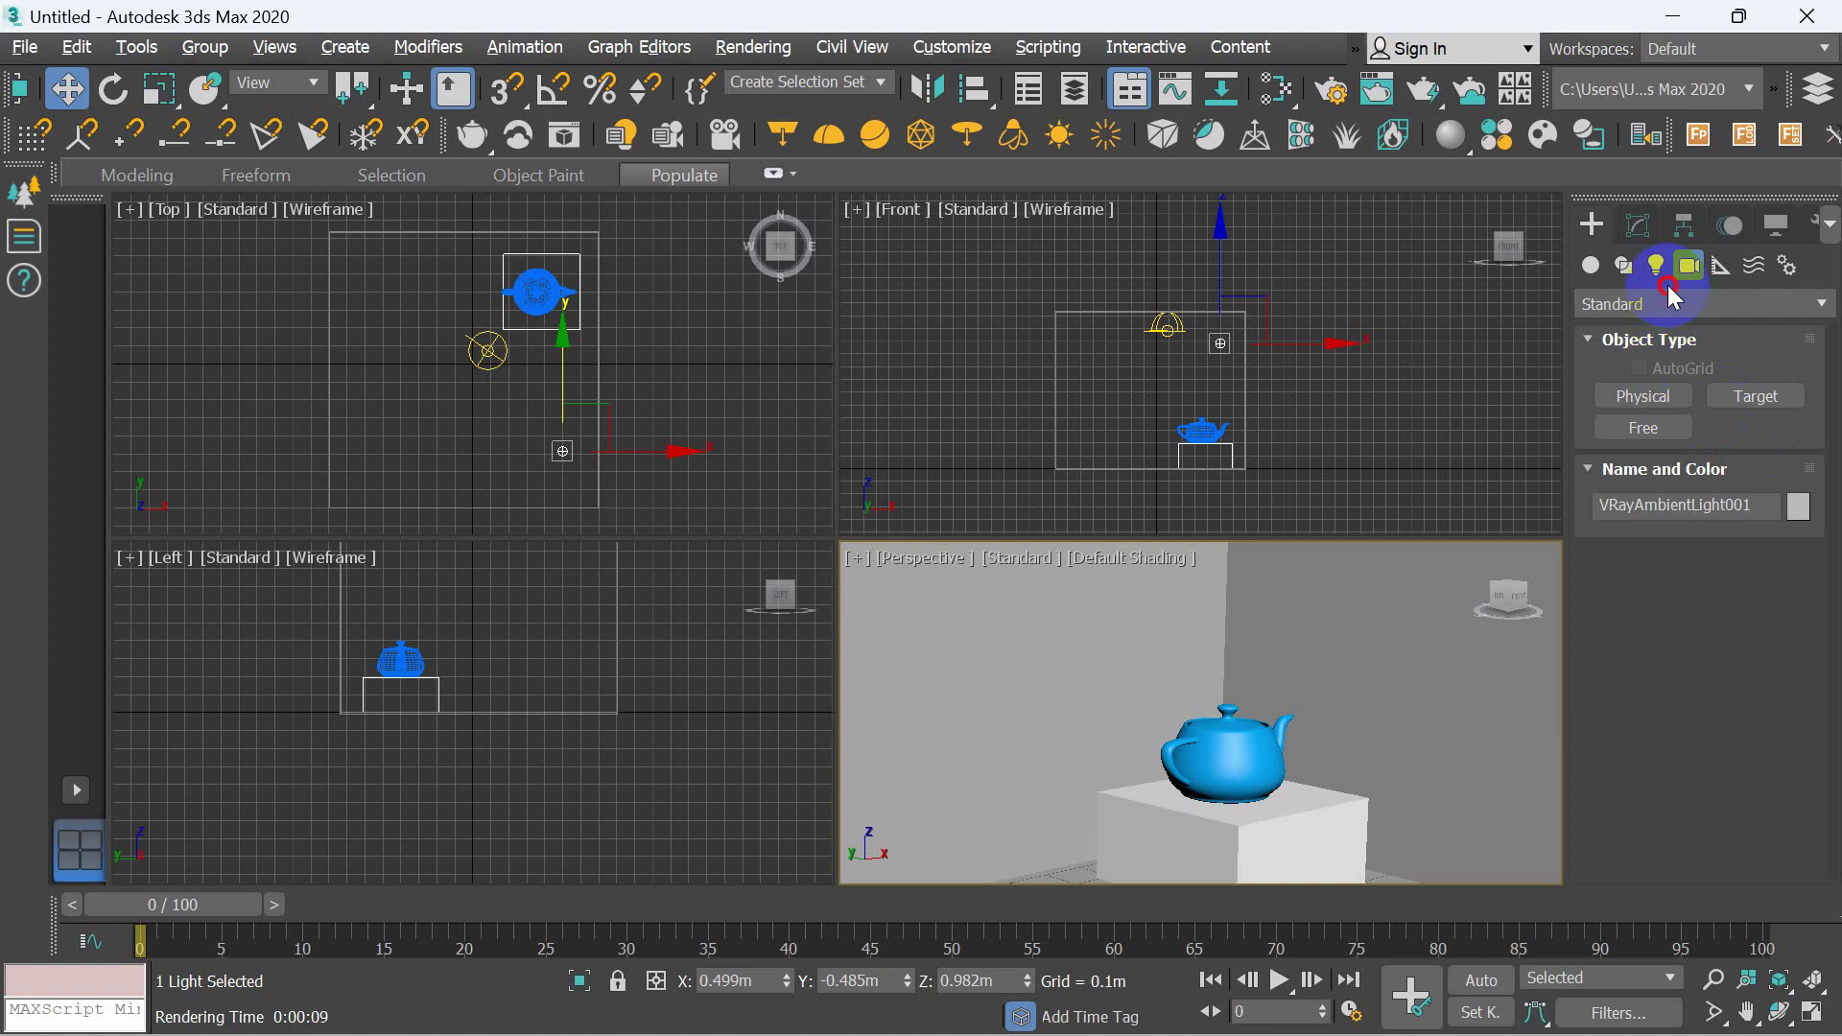
click(1665, 303)
click(1652, 372)
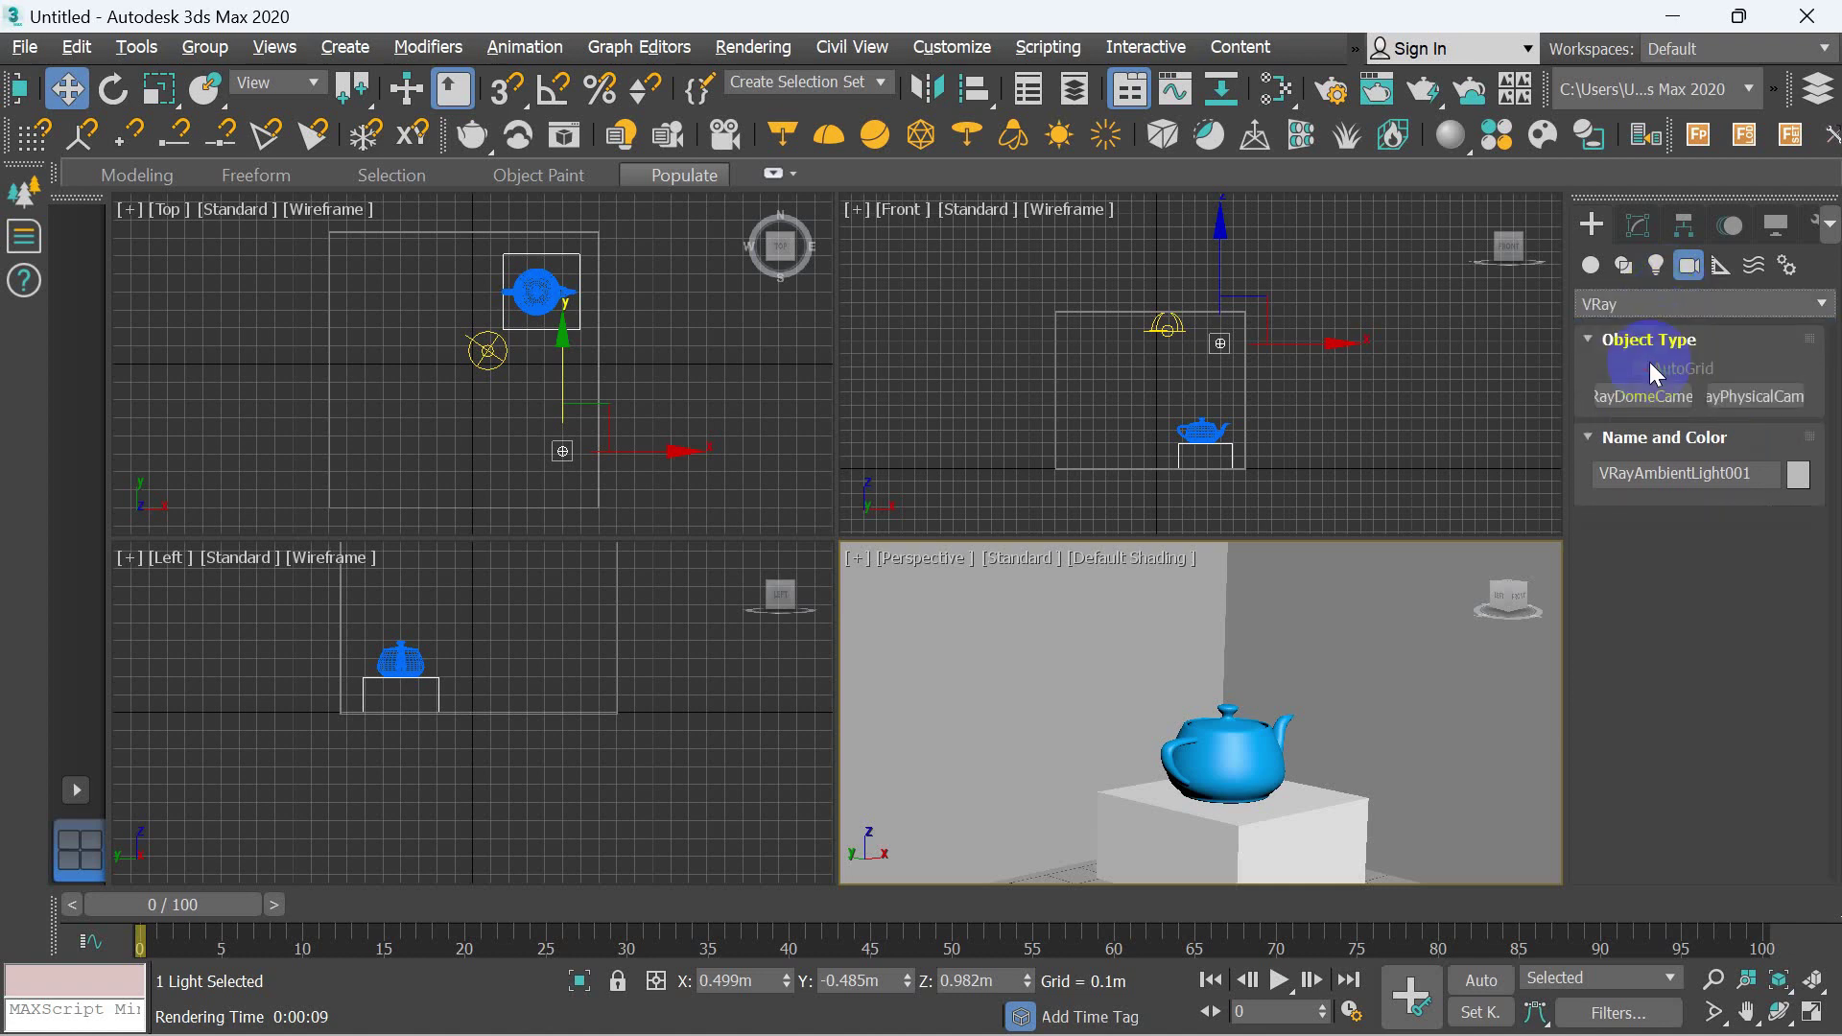
click(1775, 394)
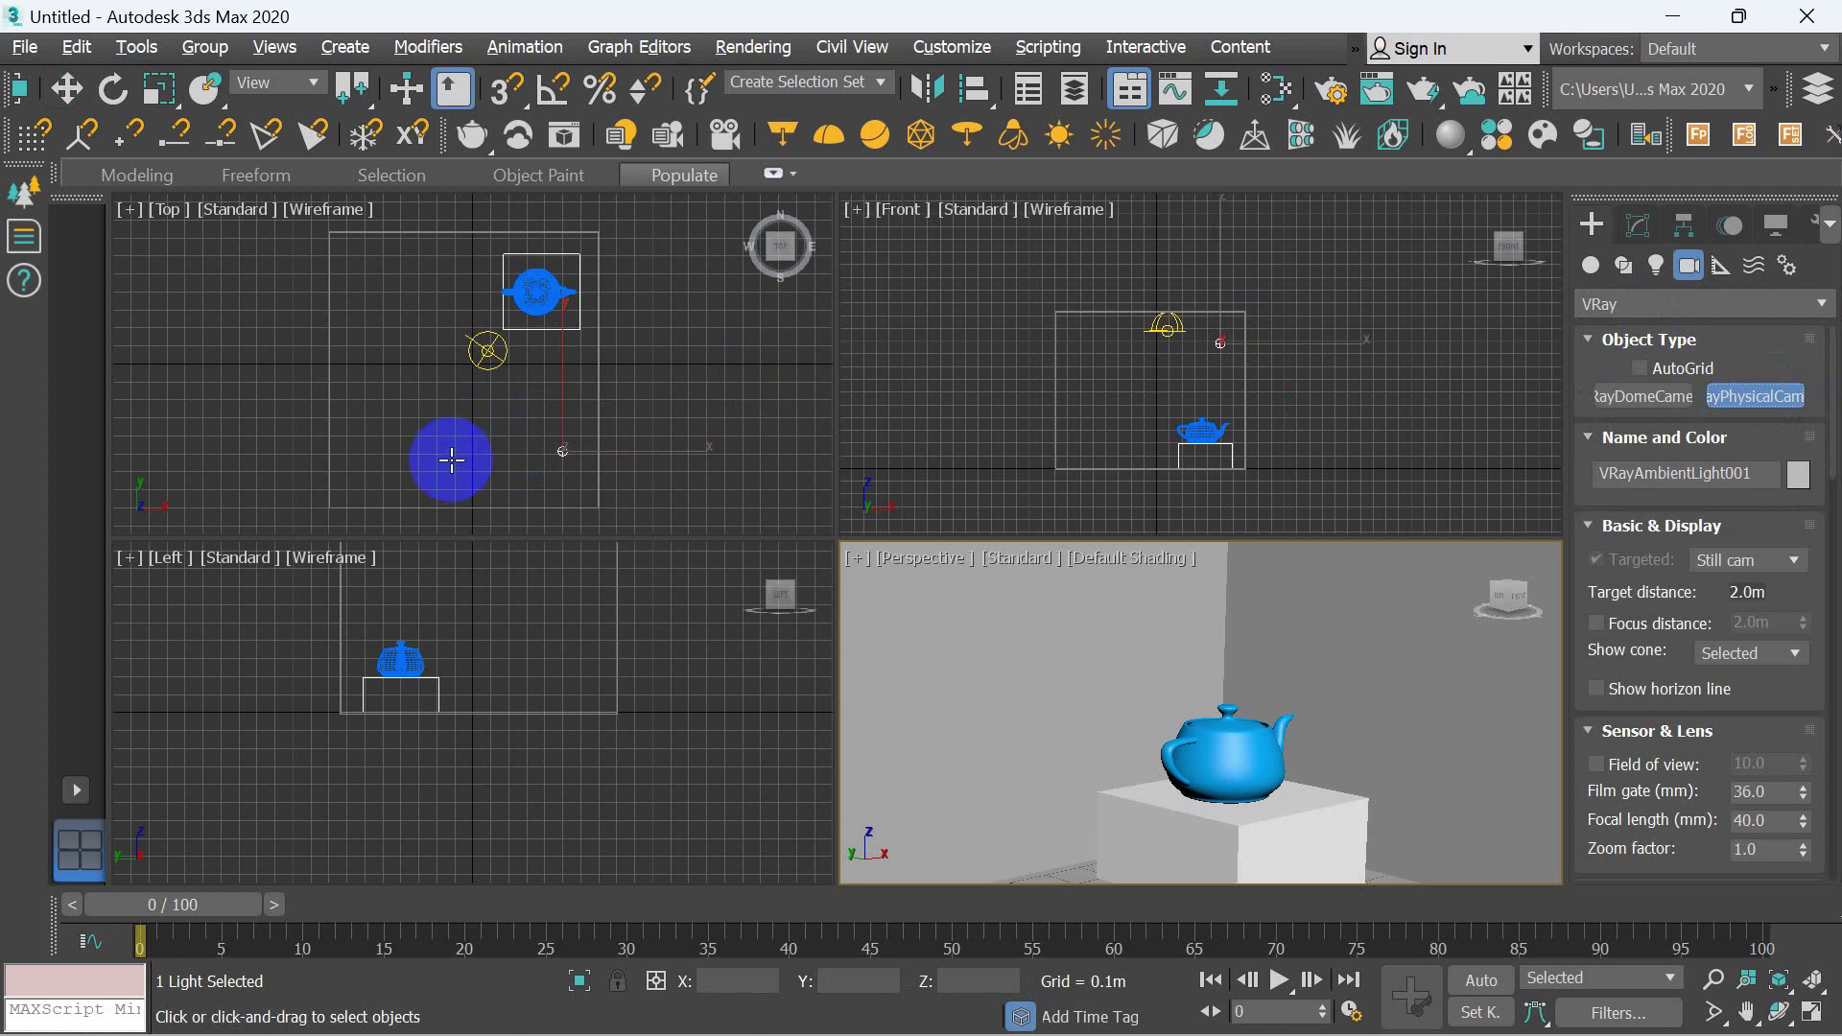
drag(456, 439, 525, 288)
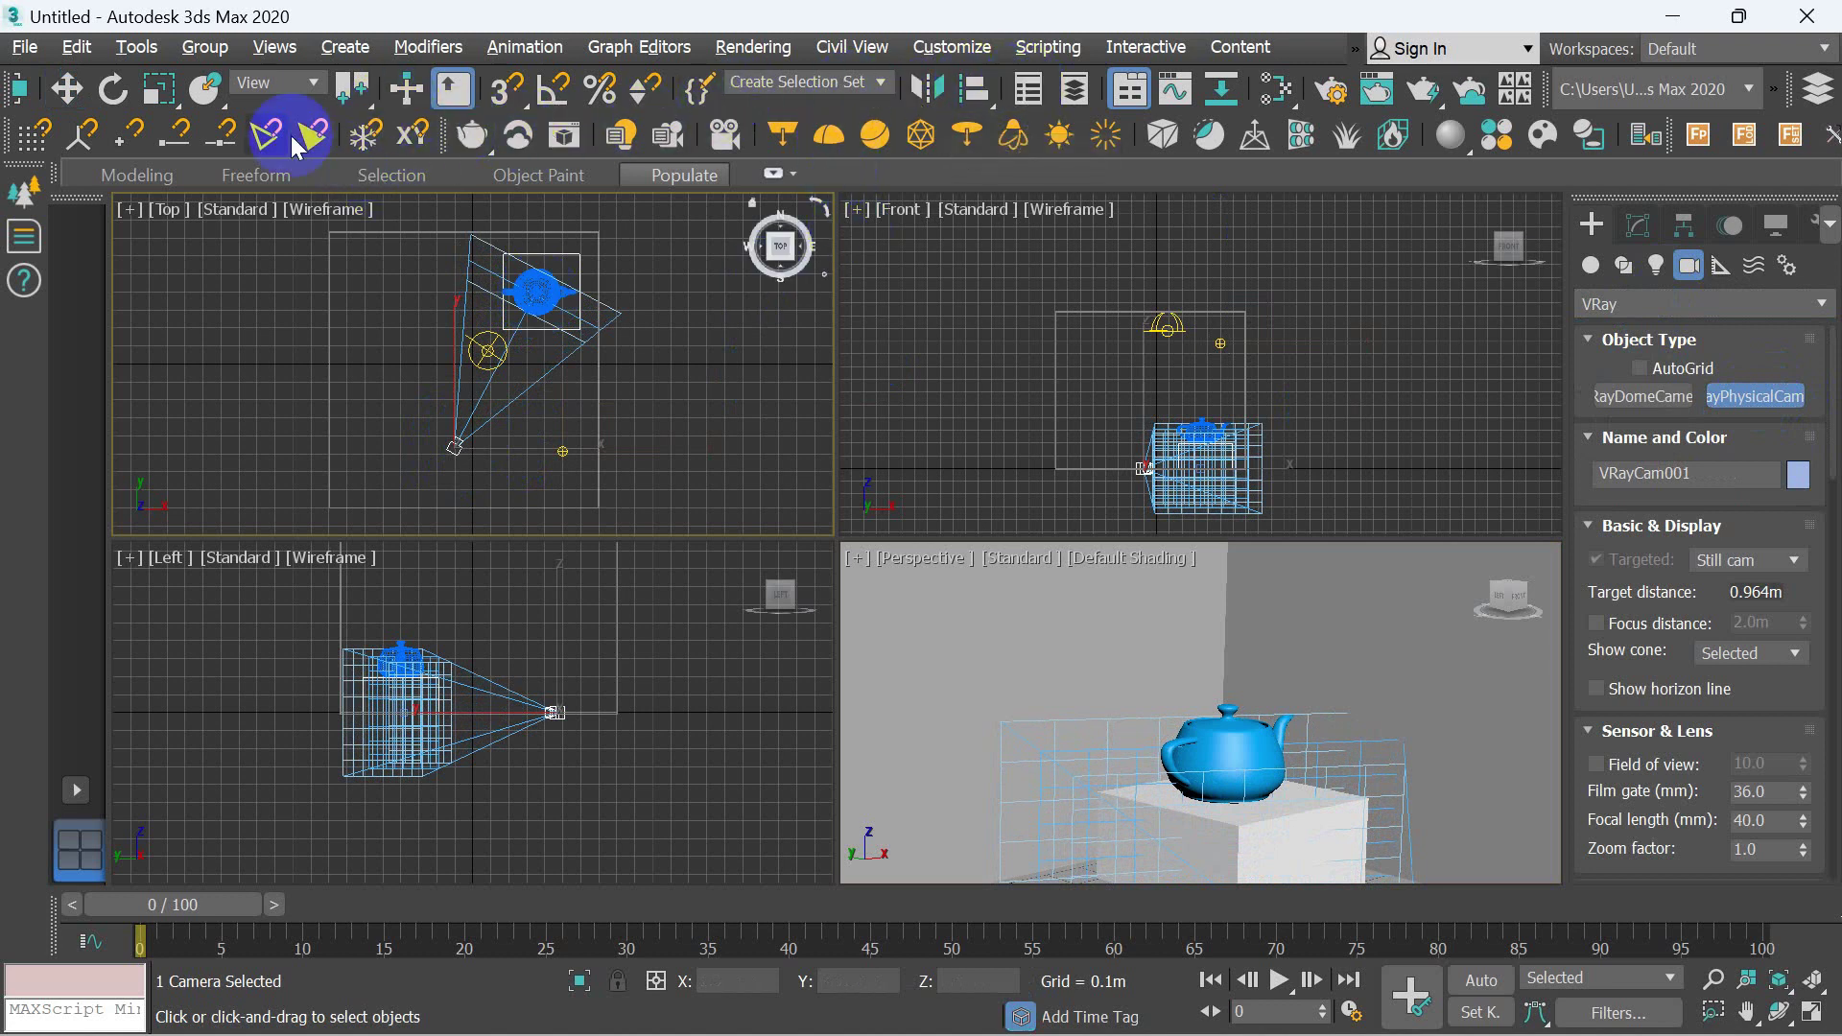
- Move VRayCam001.Target up onto the teapot in the Front view
click(55, 93)
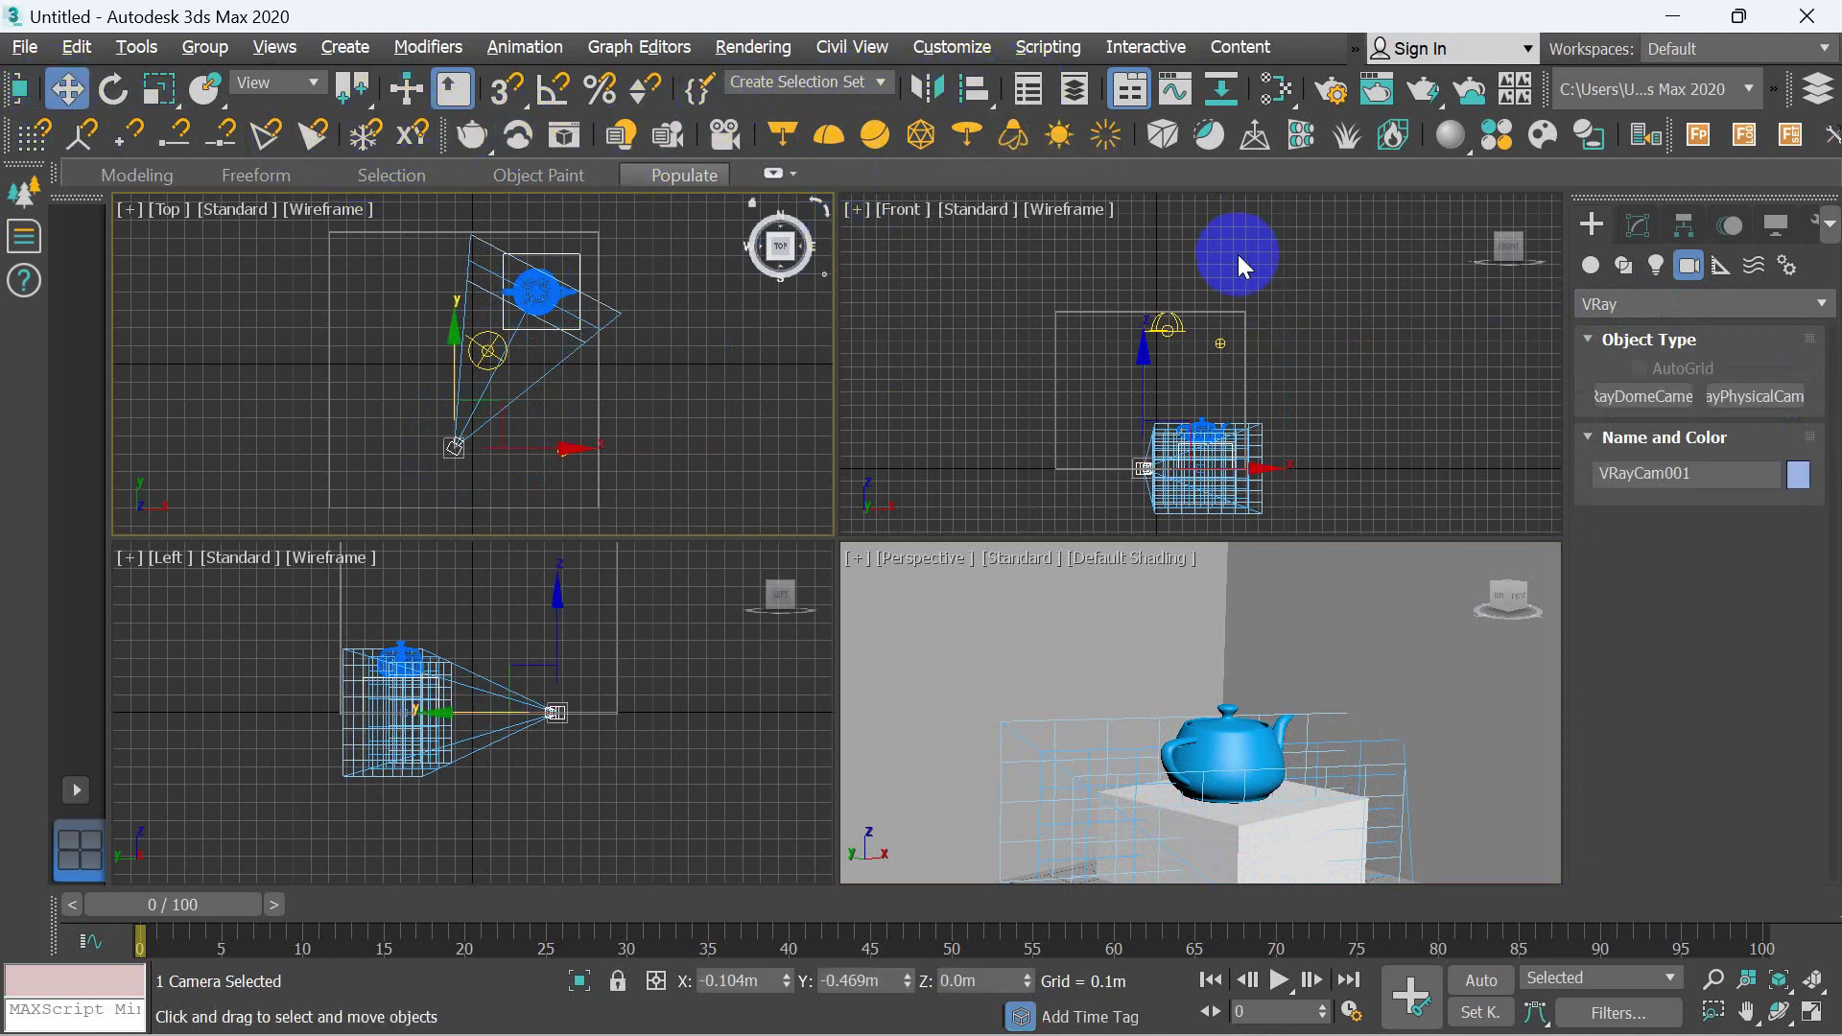
click(1194, 351)
drag(1148, 373, 1125, 318)
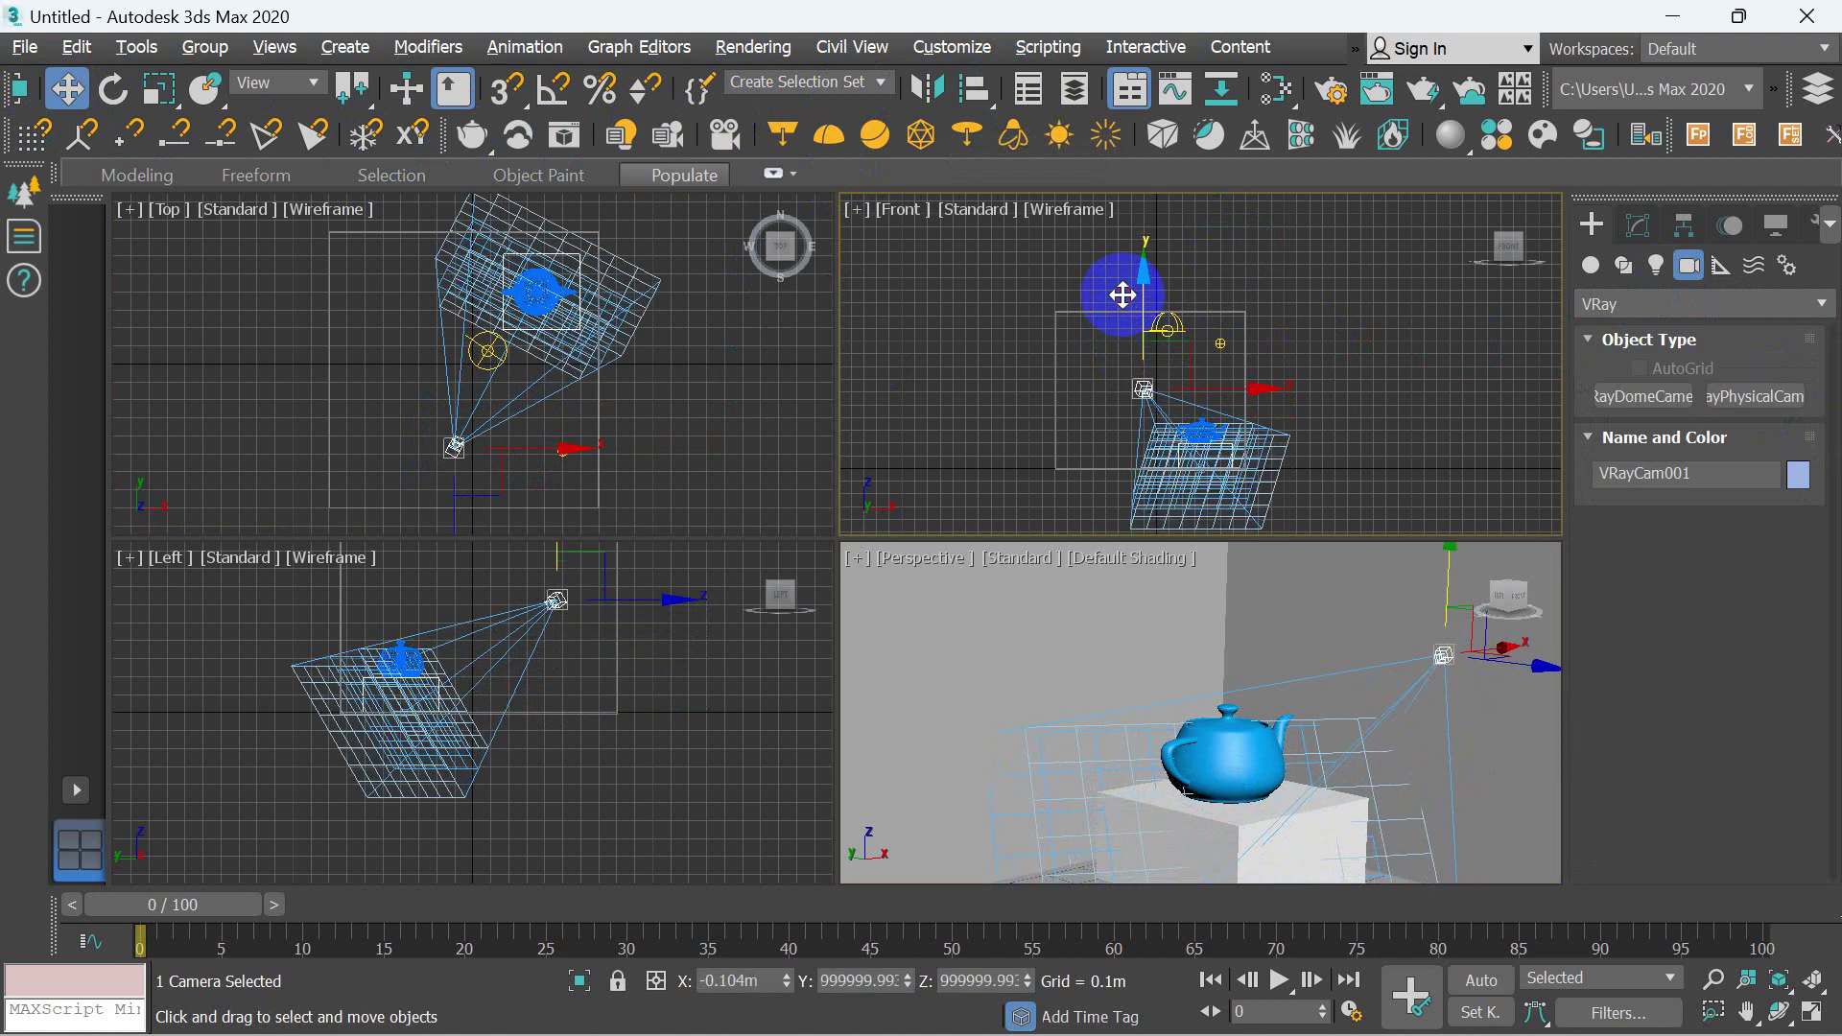
right_click(1295, 501)
click(1292, 508)
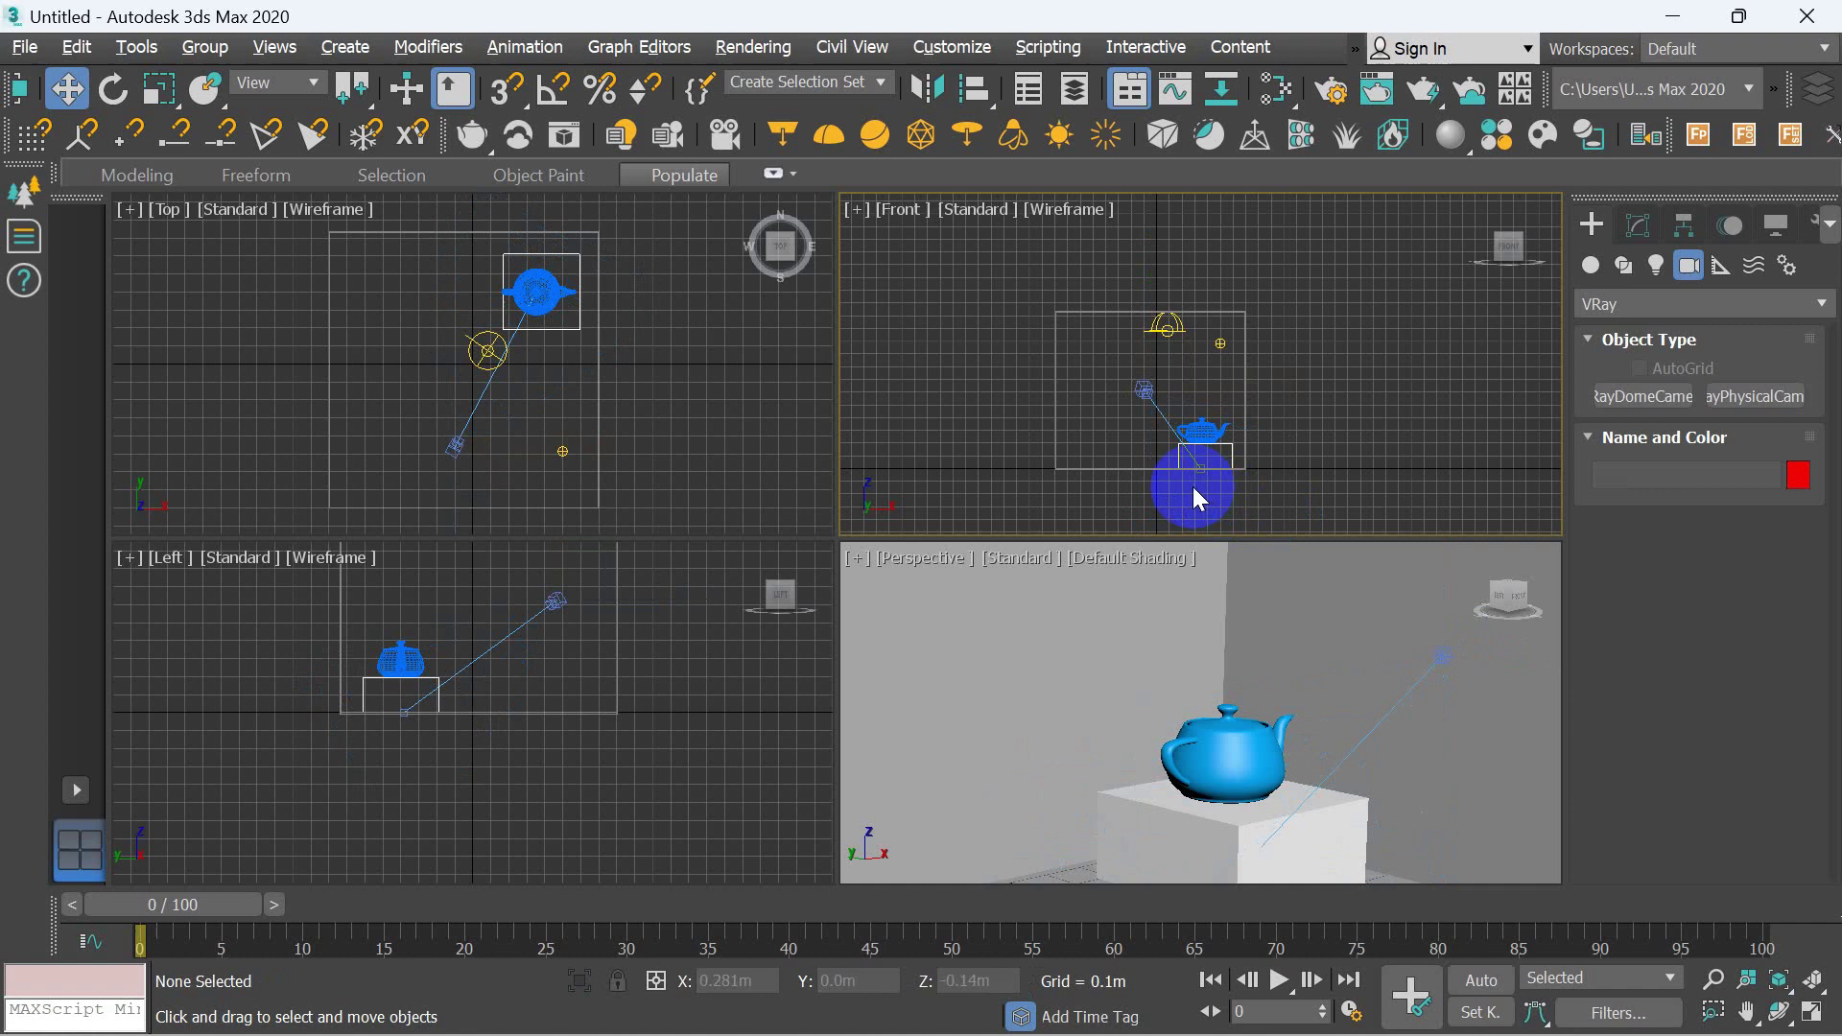
click(1219, 467)
mouse_move(1205, 379)
mouse_down()
mouse_move(1208, 340)
mouse_move(473, 389)
mouse_up()
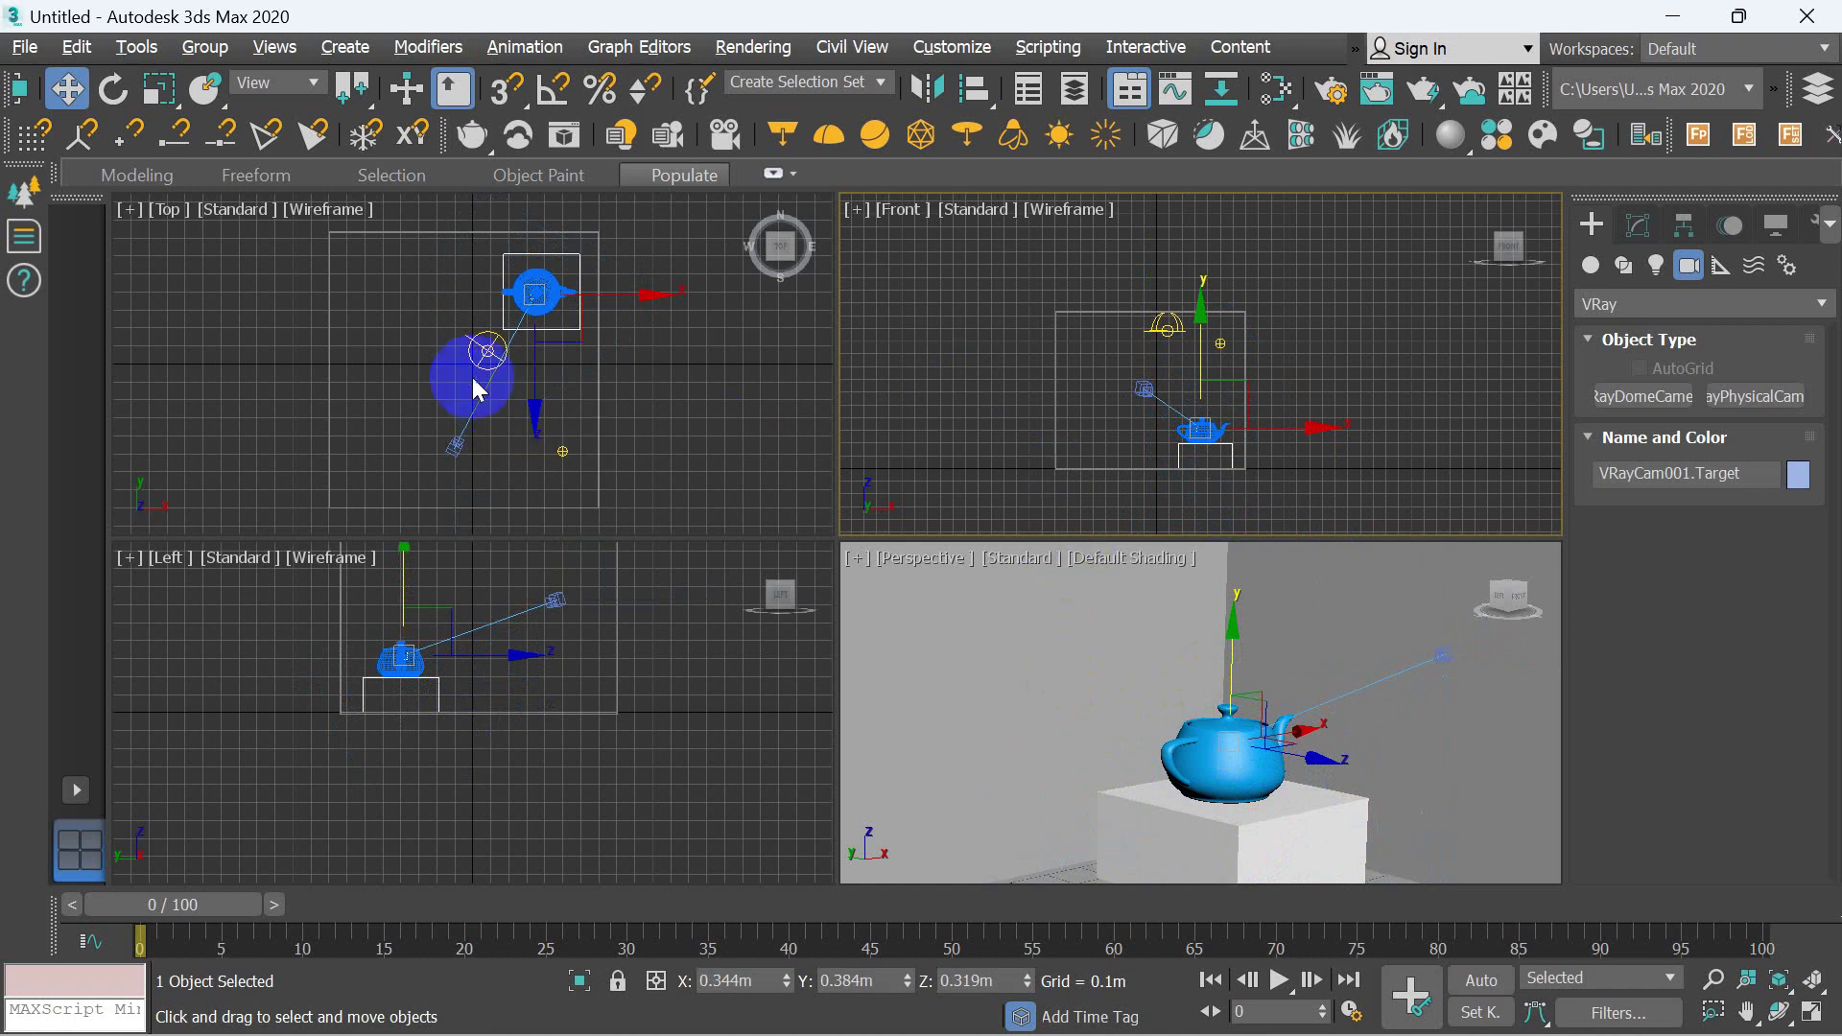
- Switch the Perspective viewport to look through VRayCam001
right_click(921, 624)
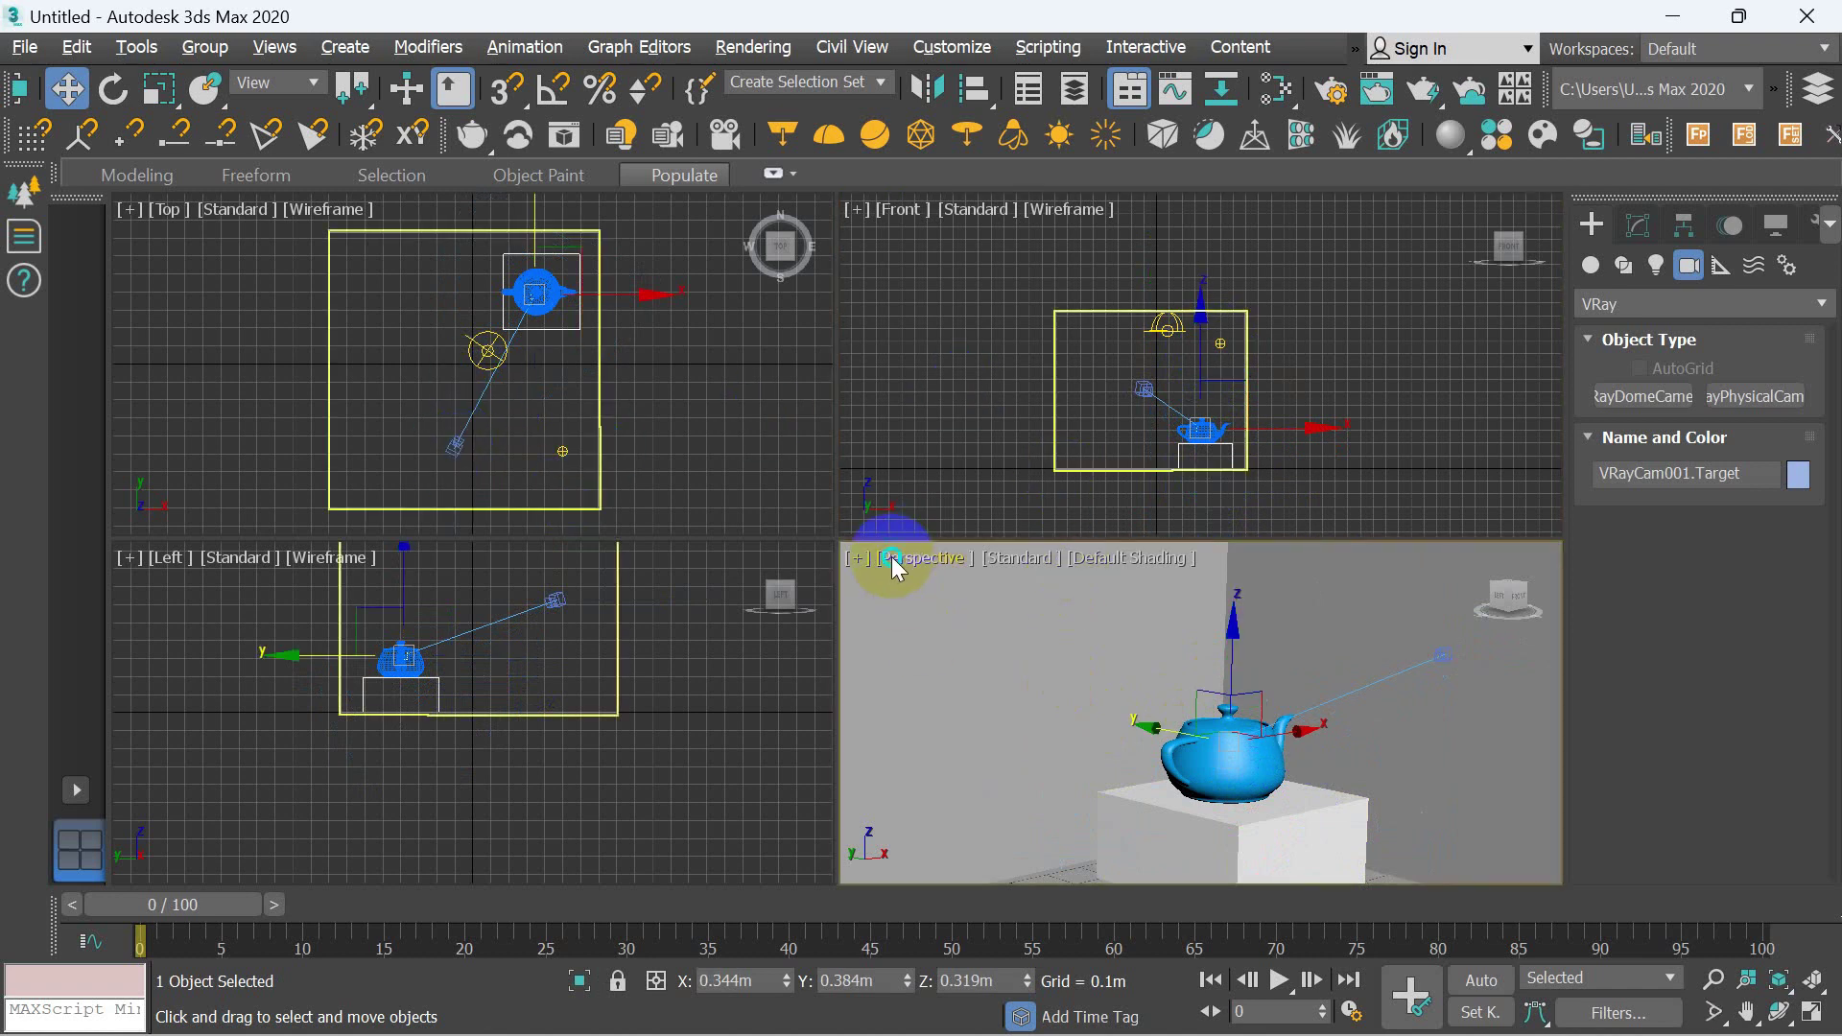
click(893, 566)
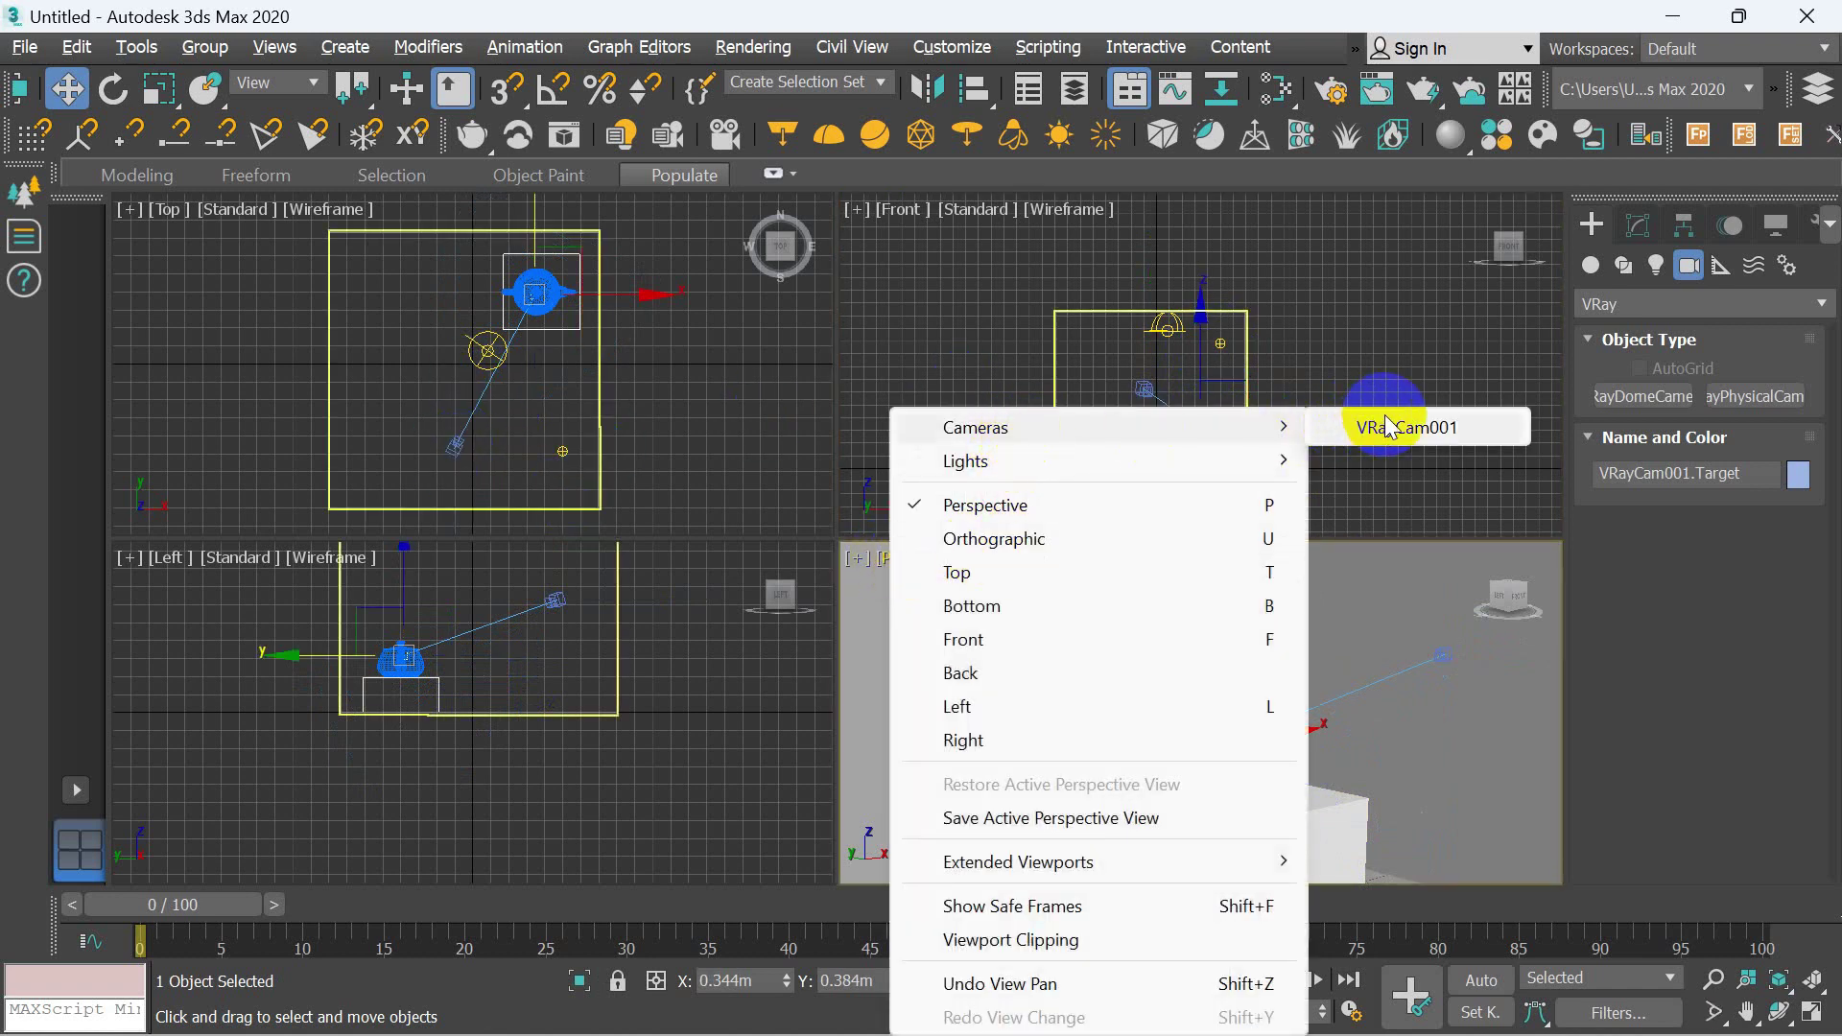
click(1388, 428)
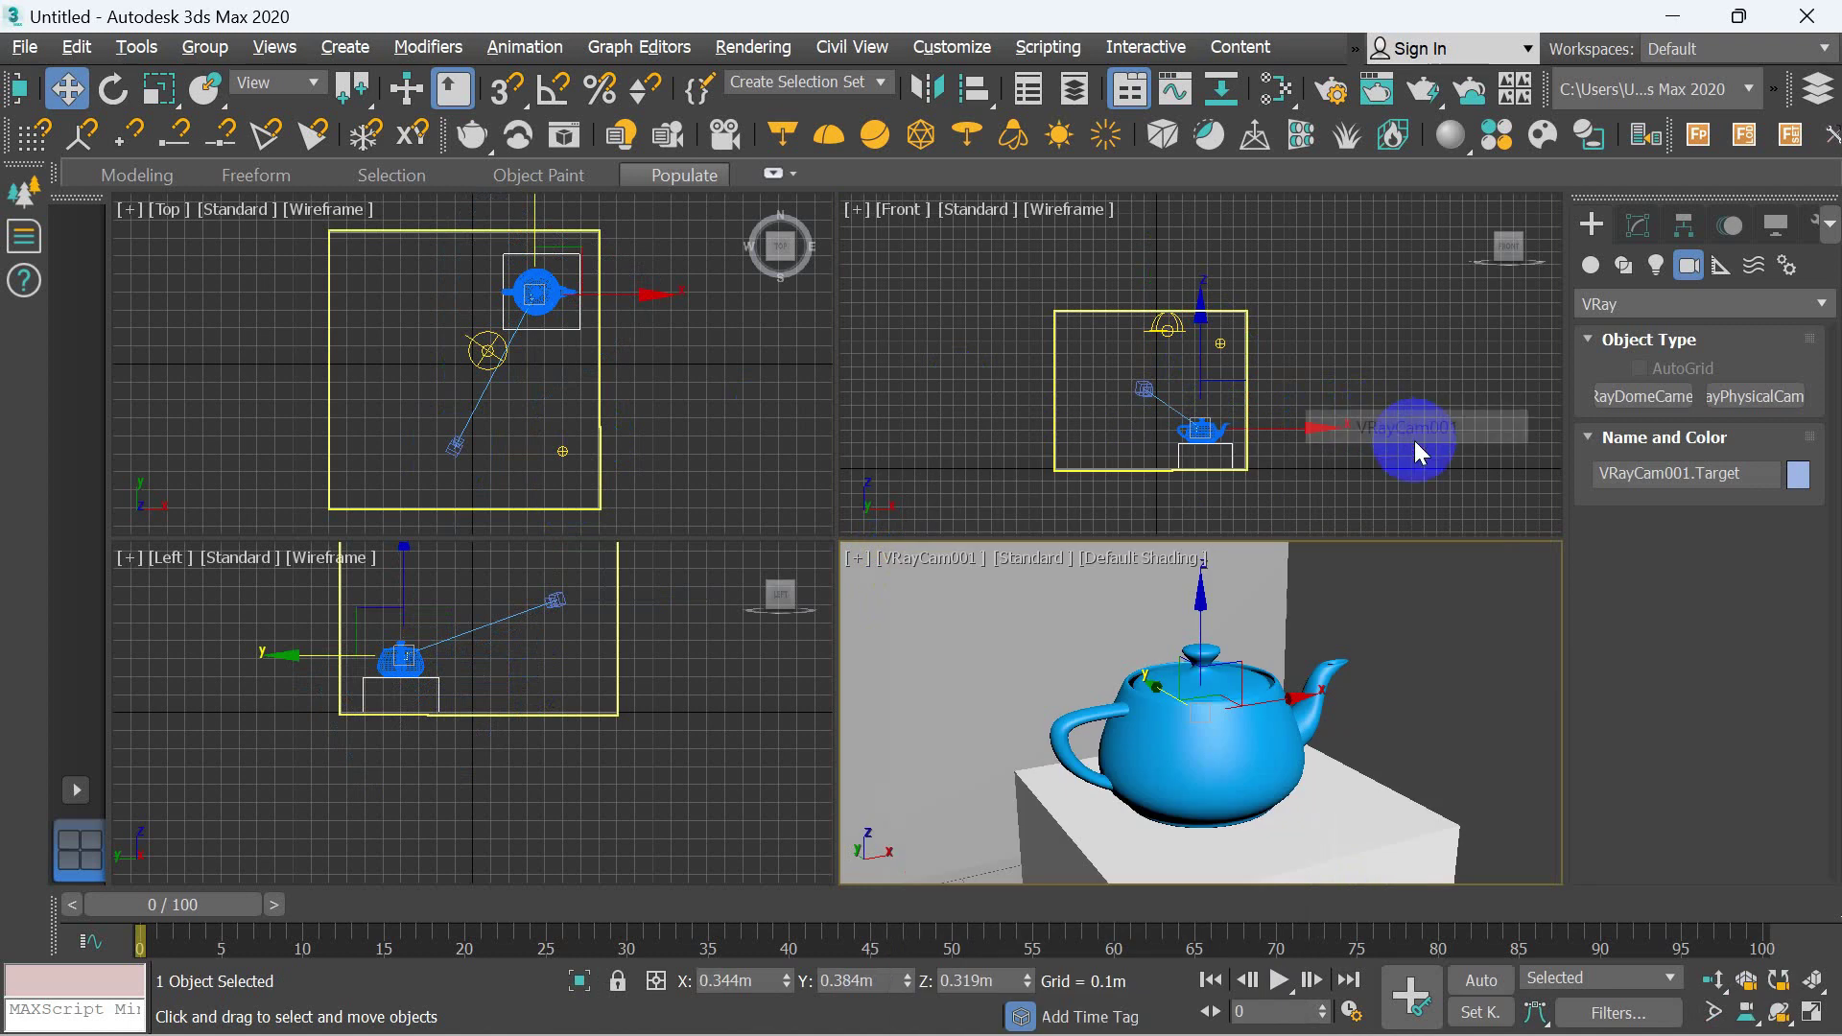
- Select VRayAmbientLight001 and show its parameters in the Modify panel
click(1384, 813)
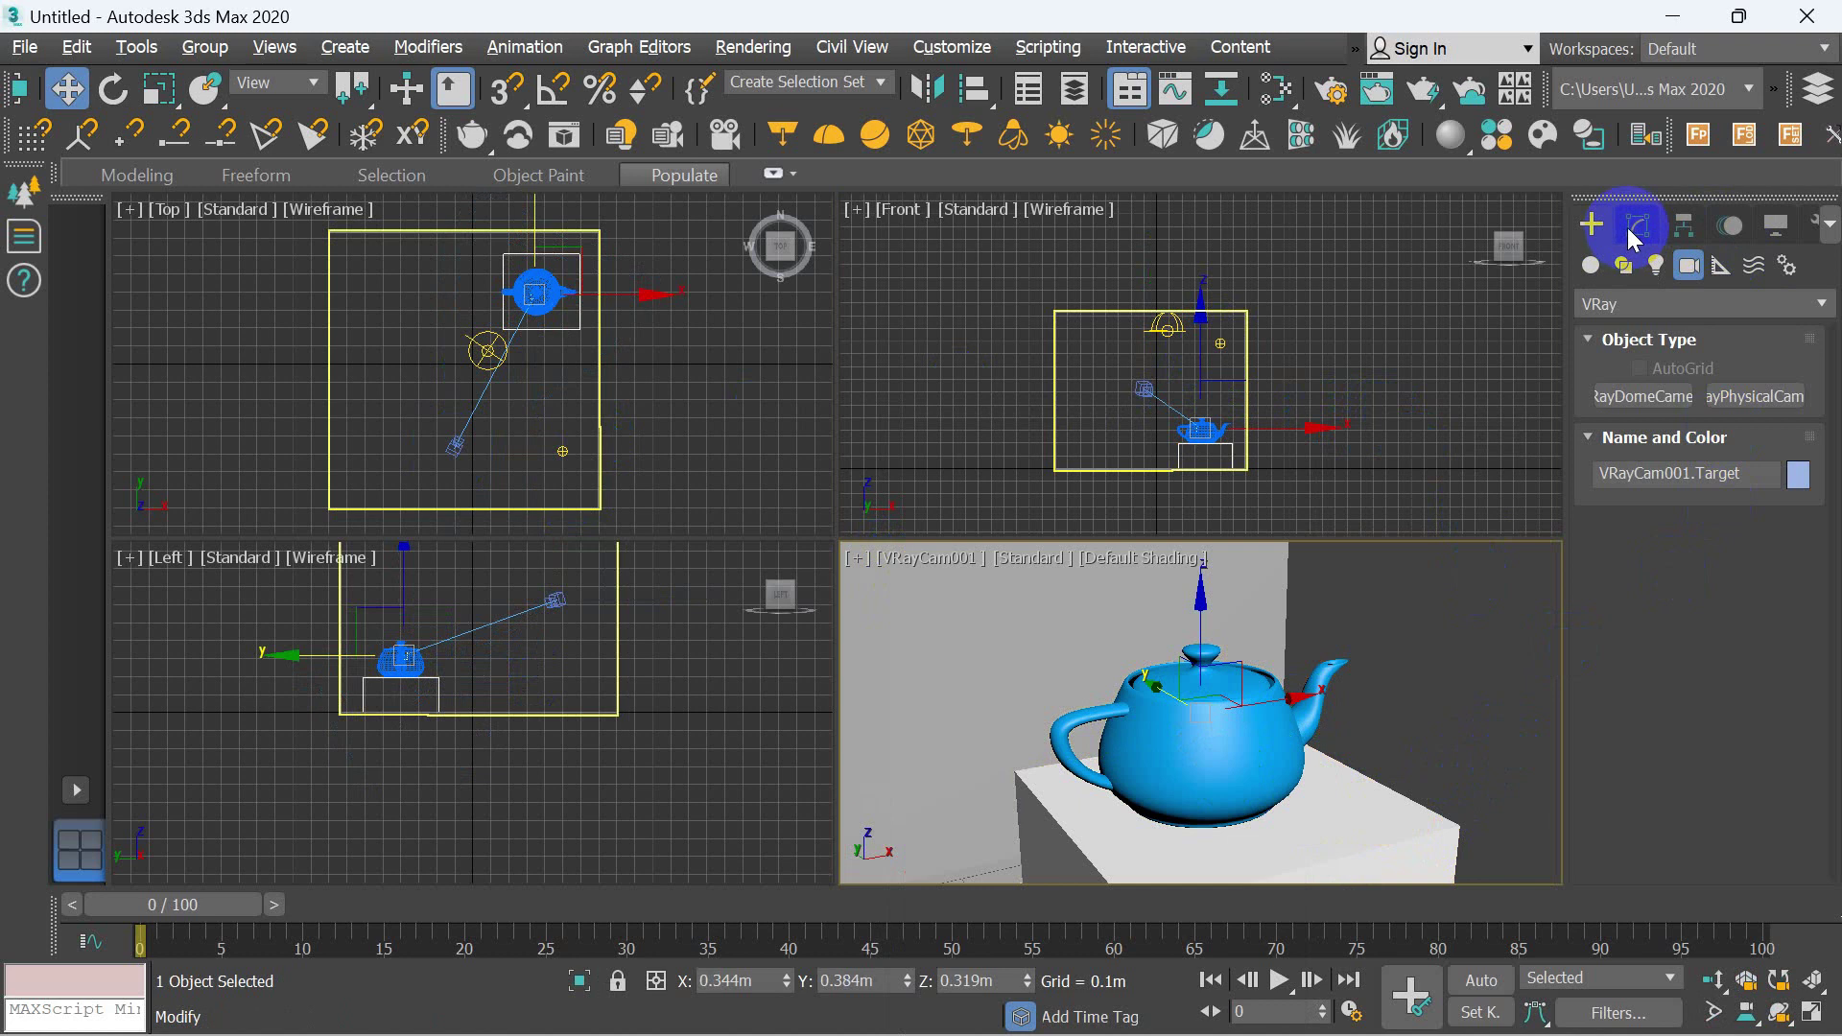
click(586, 425)
click(563, 451)
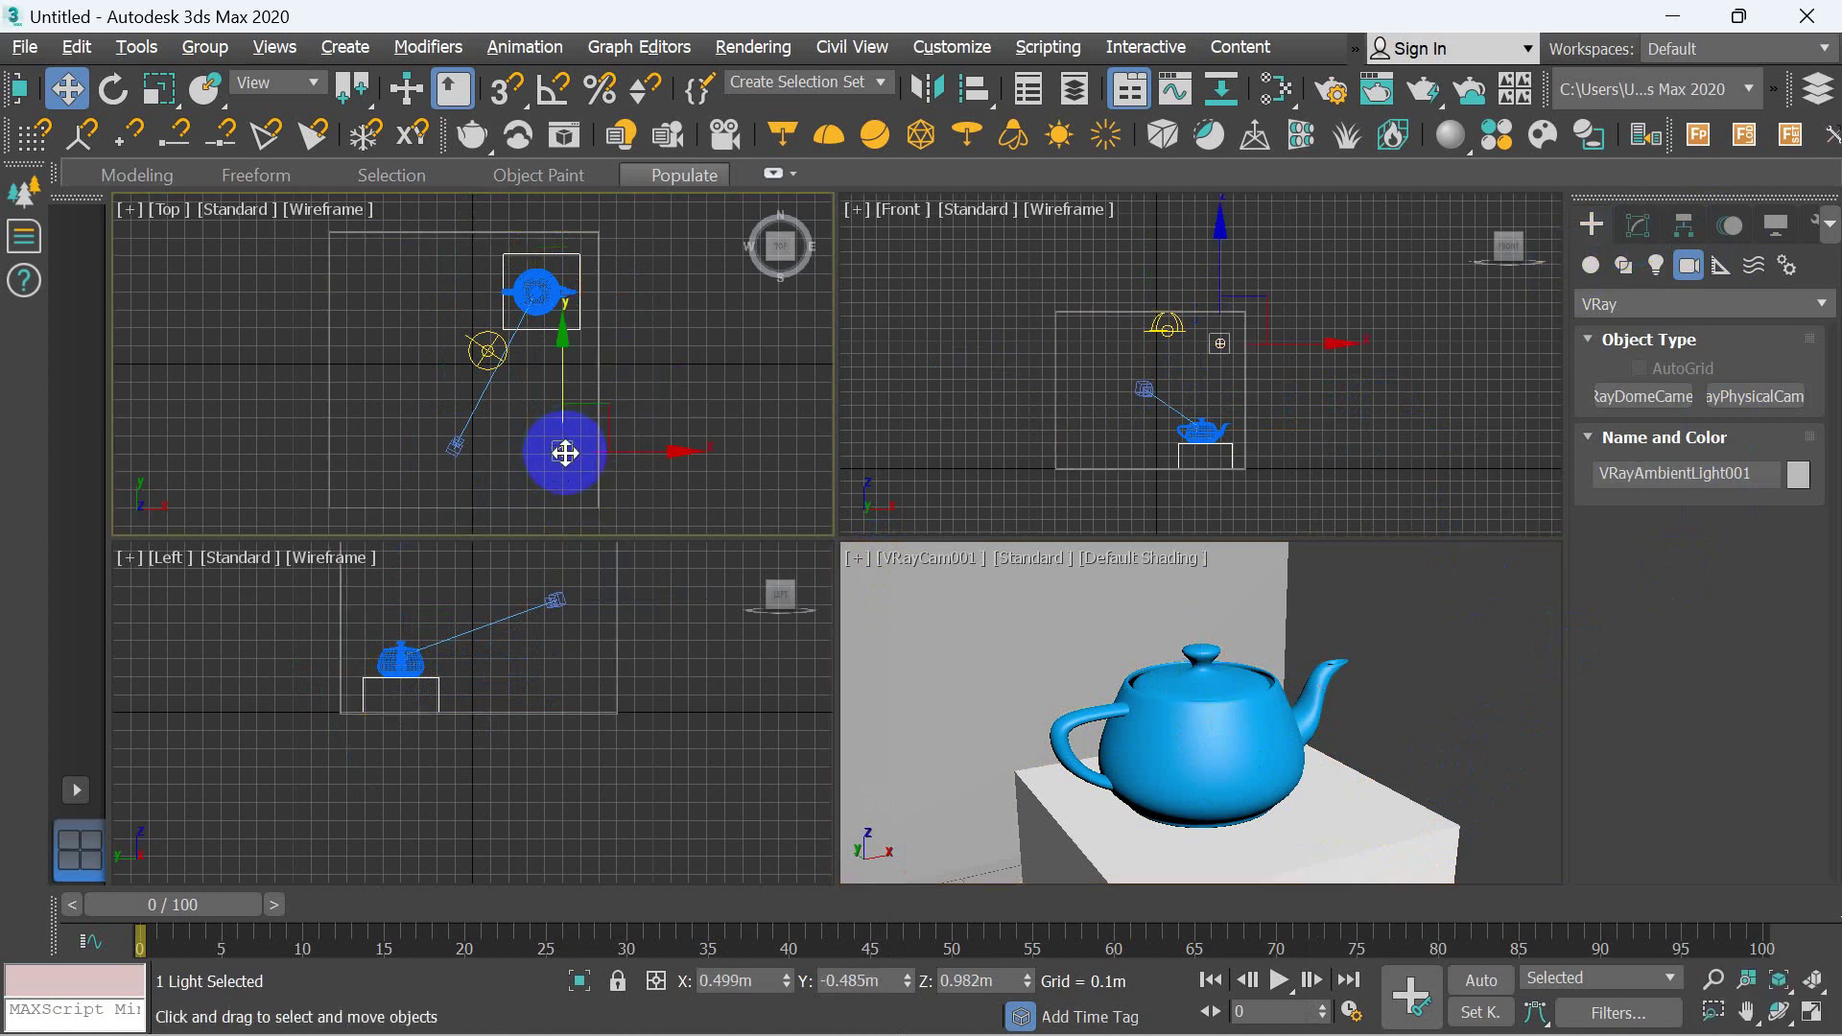
click(1639, 226)
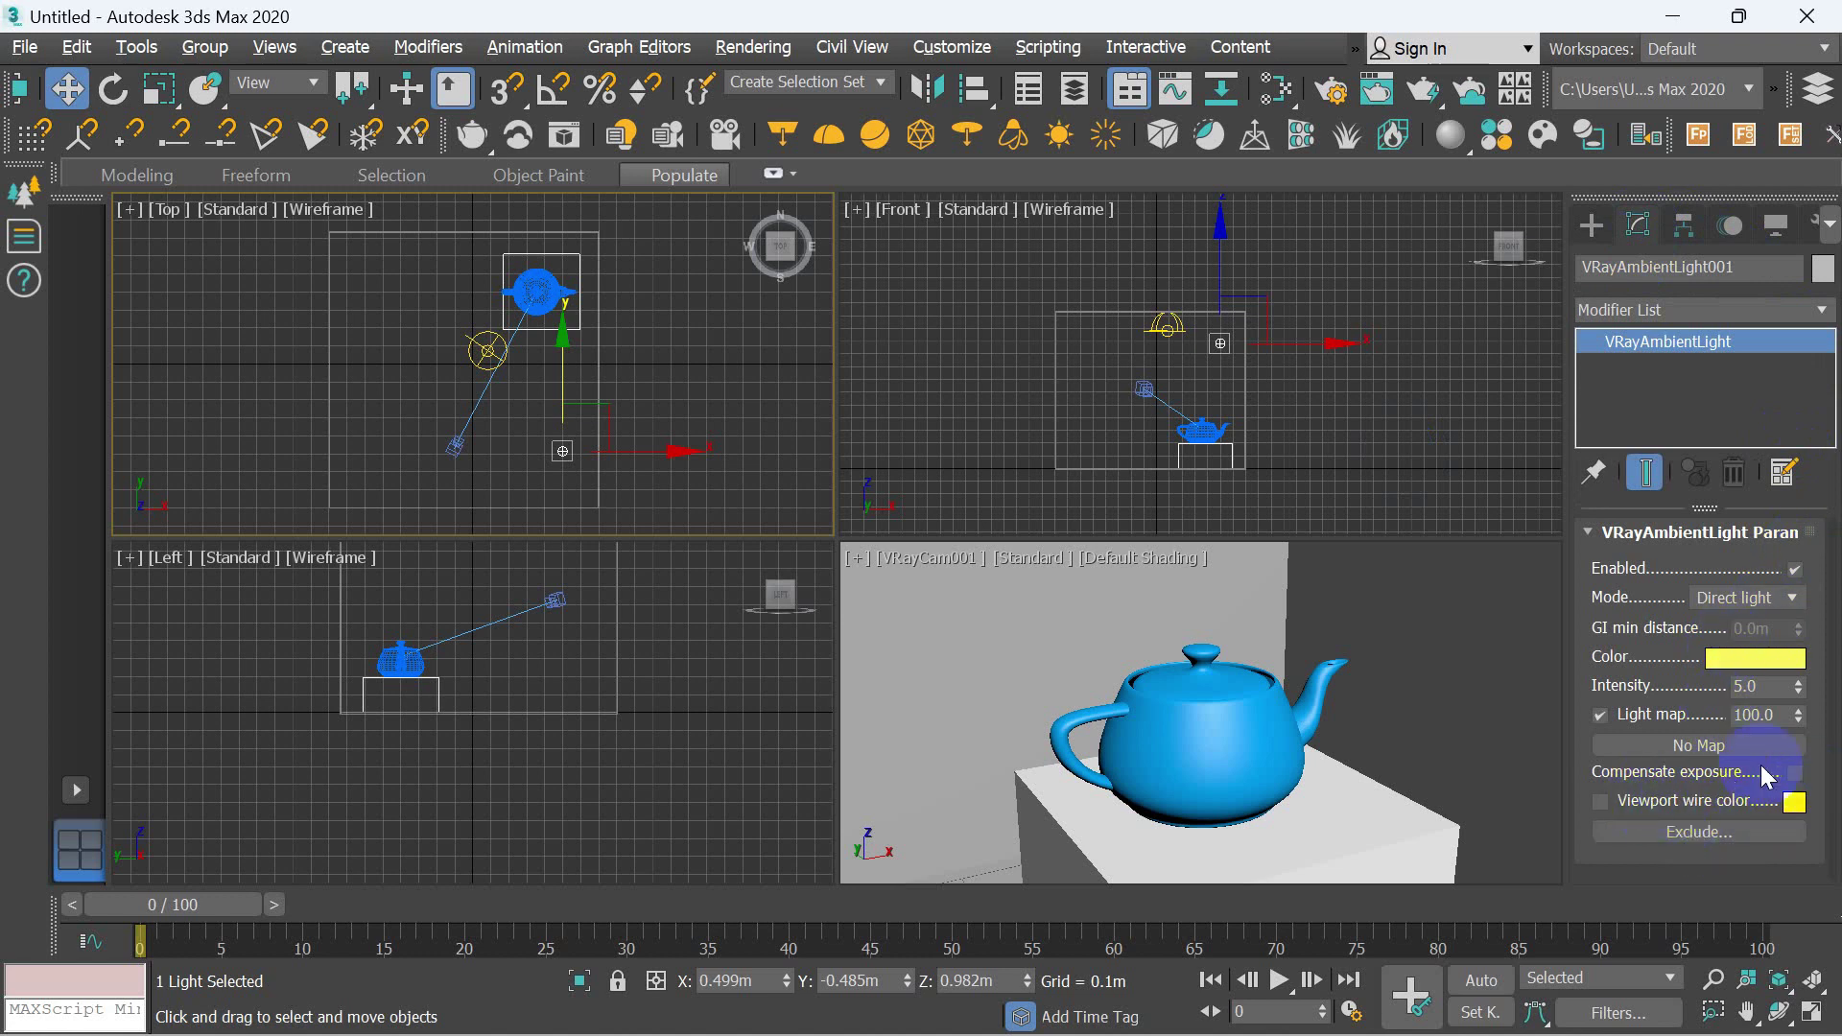
right_click(998, 804)
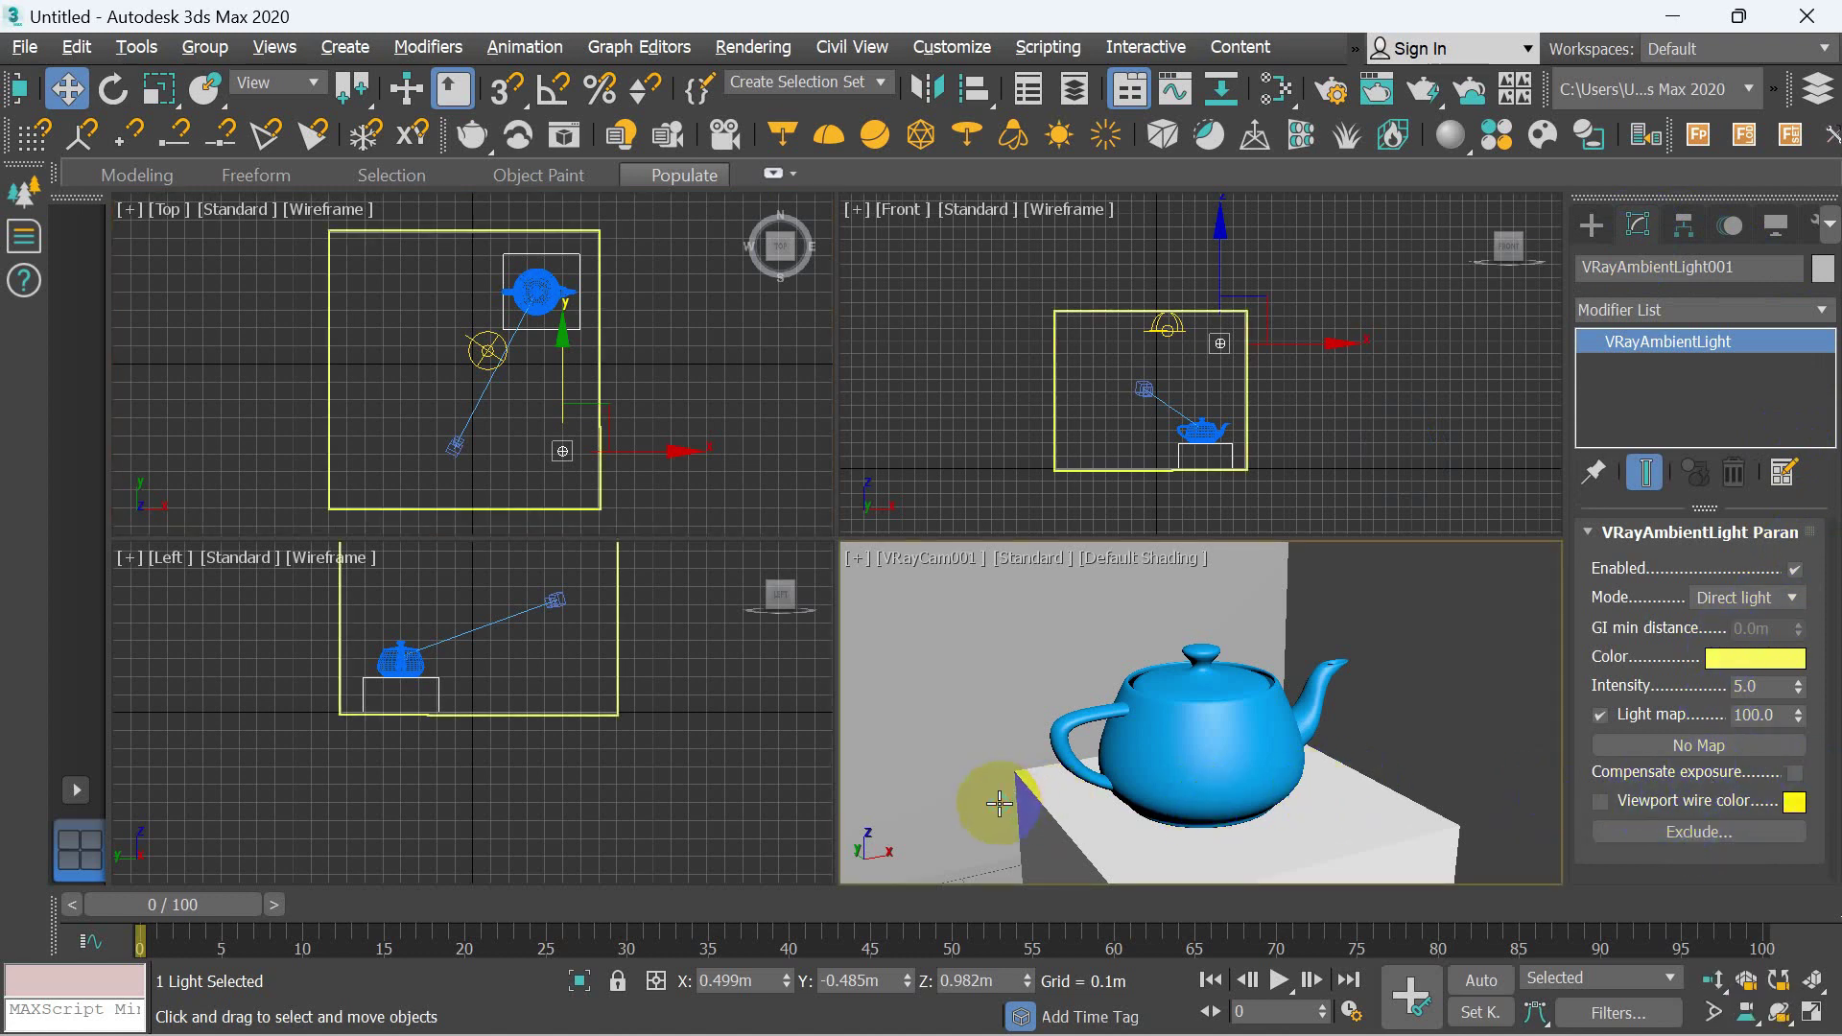
click(1681, 376)
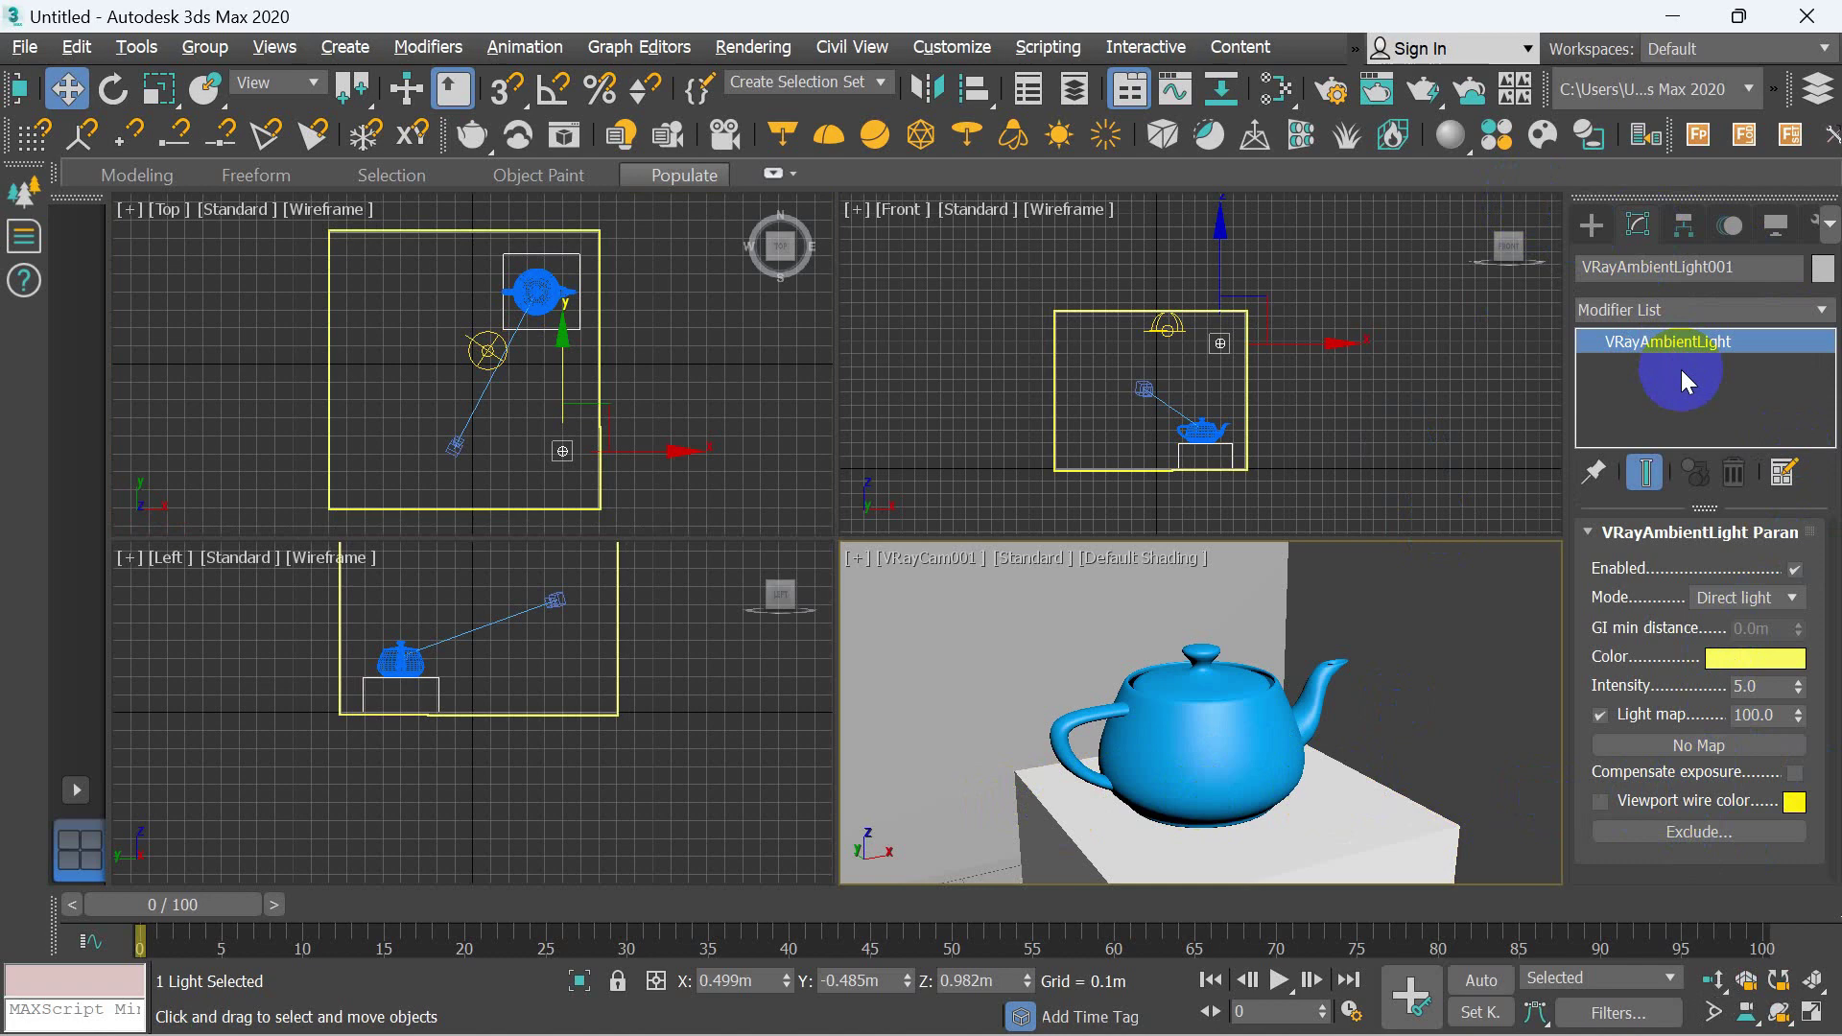
- Render the camera view, then enable Compensate exposure on the ambient light
key(shift+q)
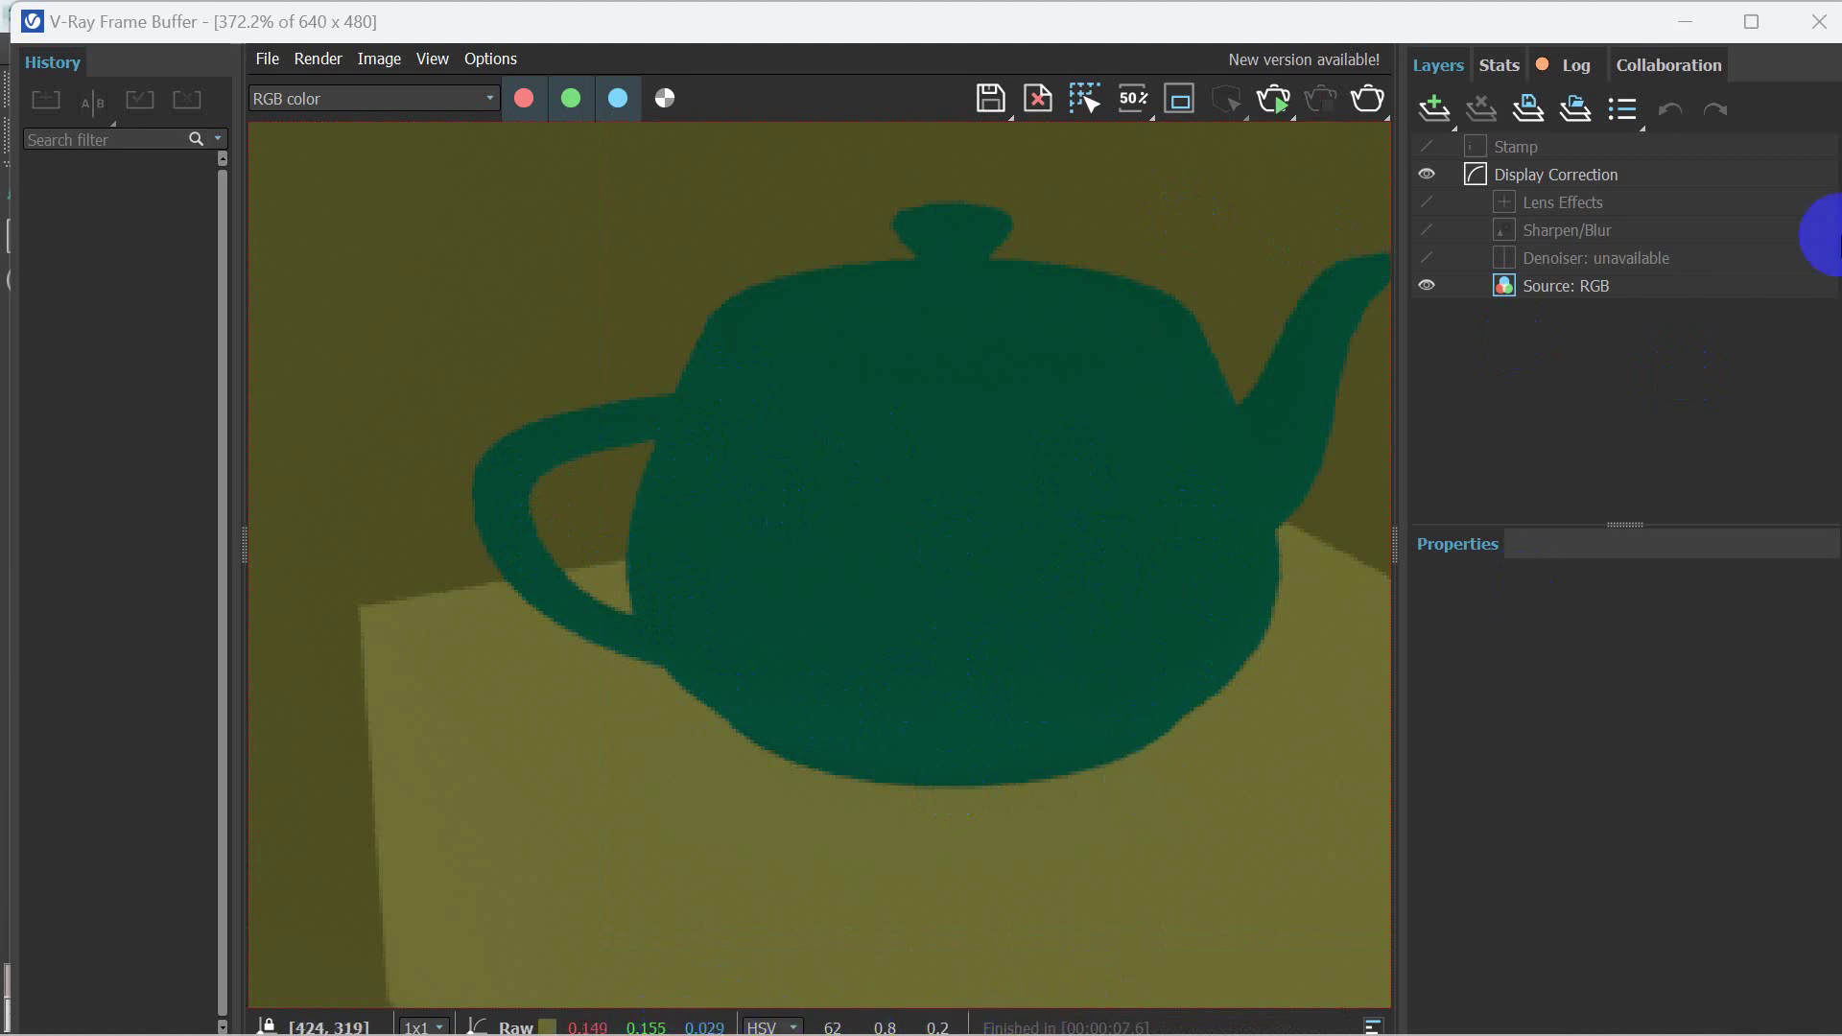
click(1819, 21)
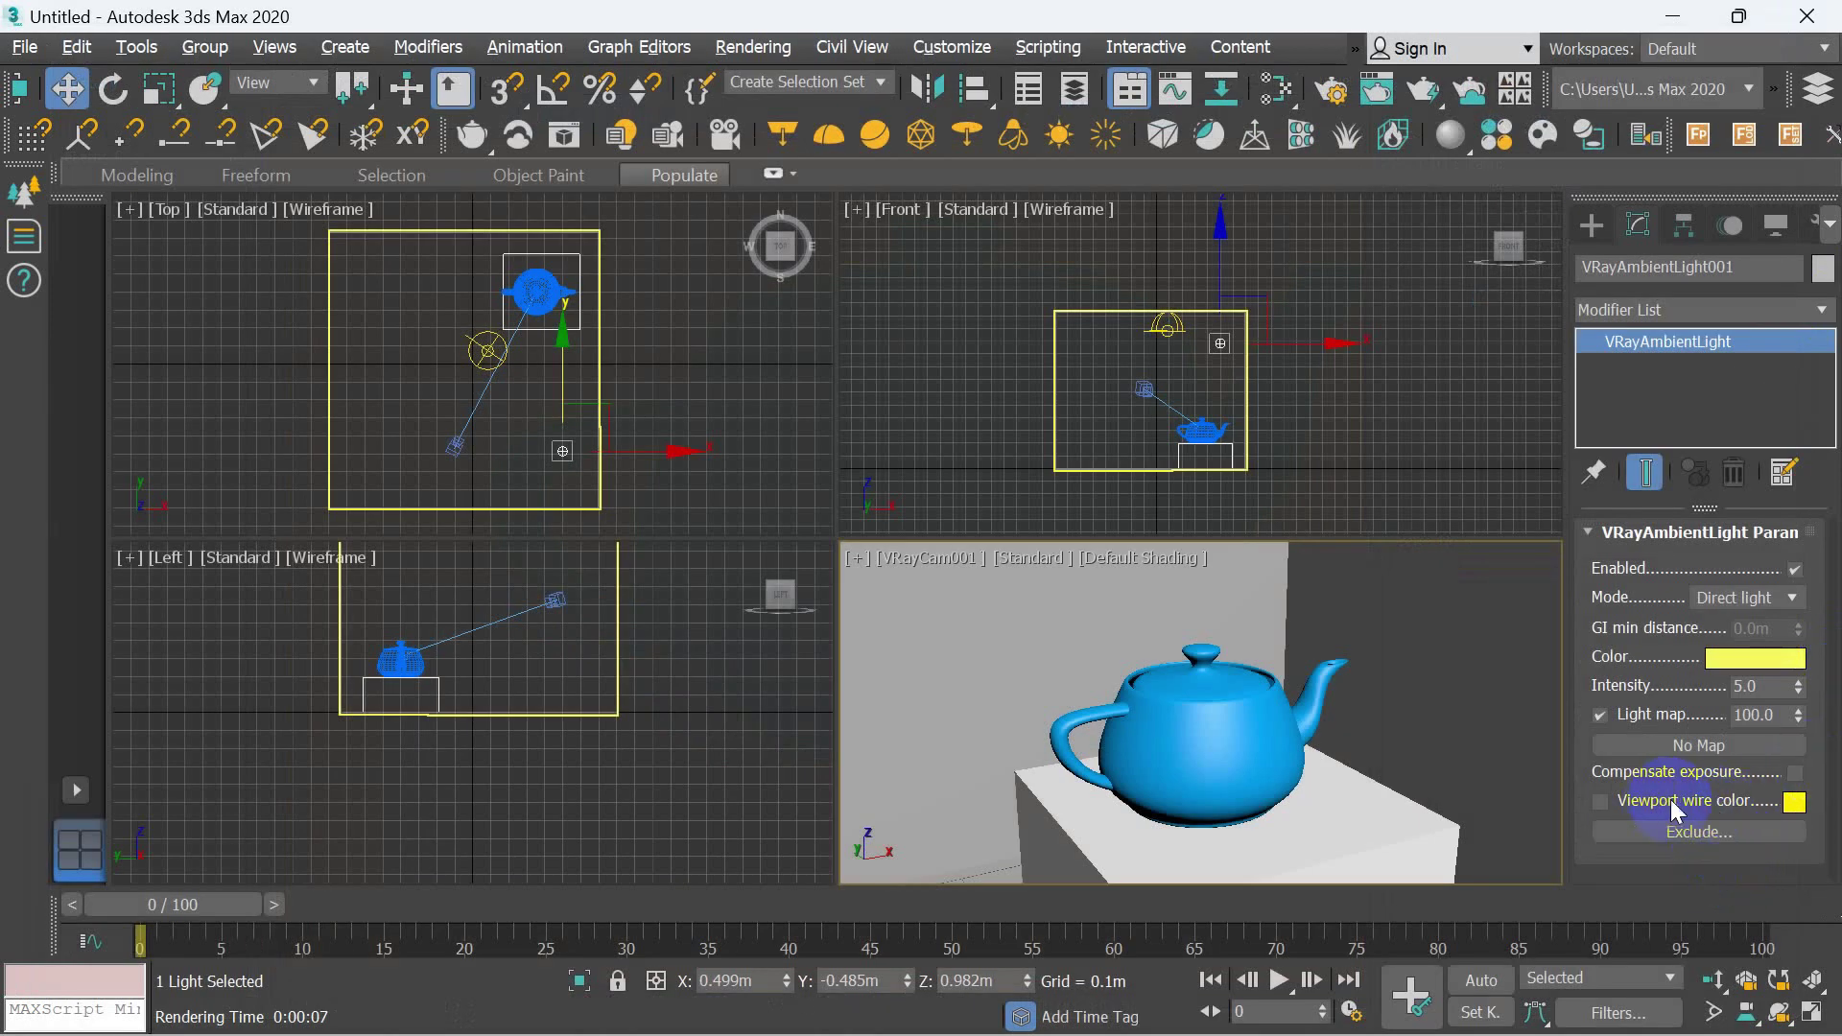
click(1792, 774)
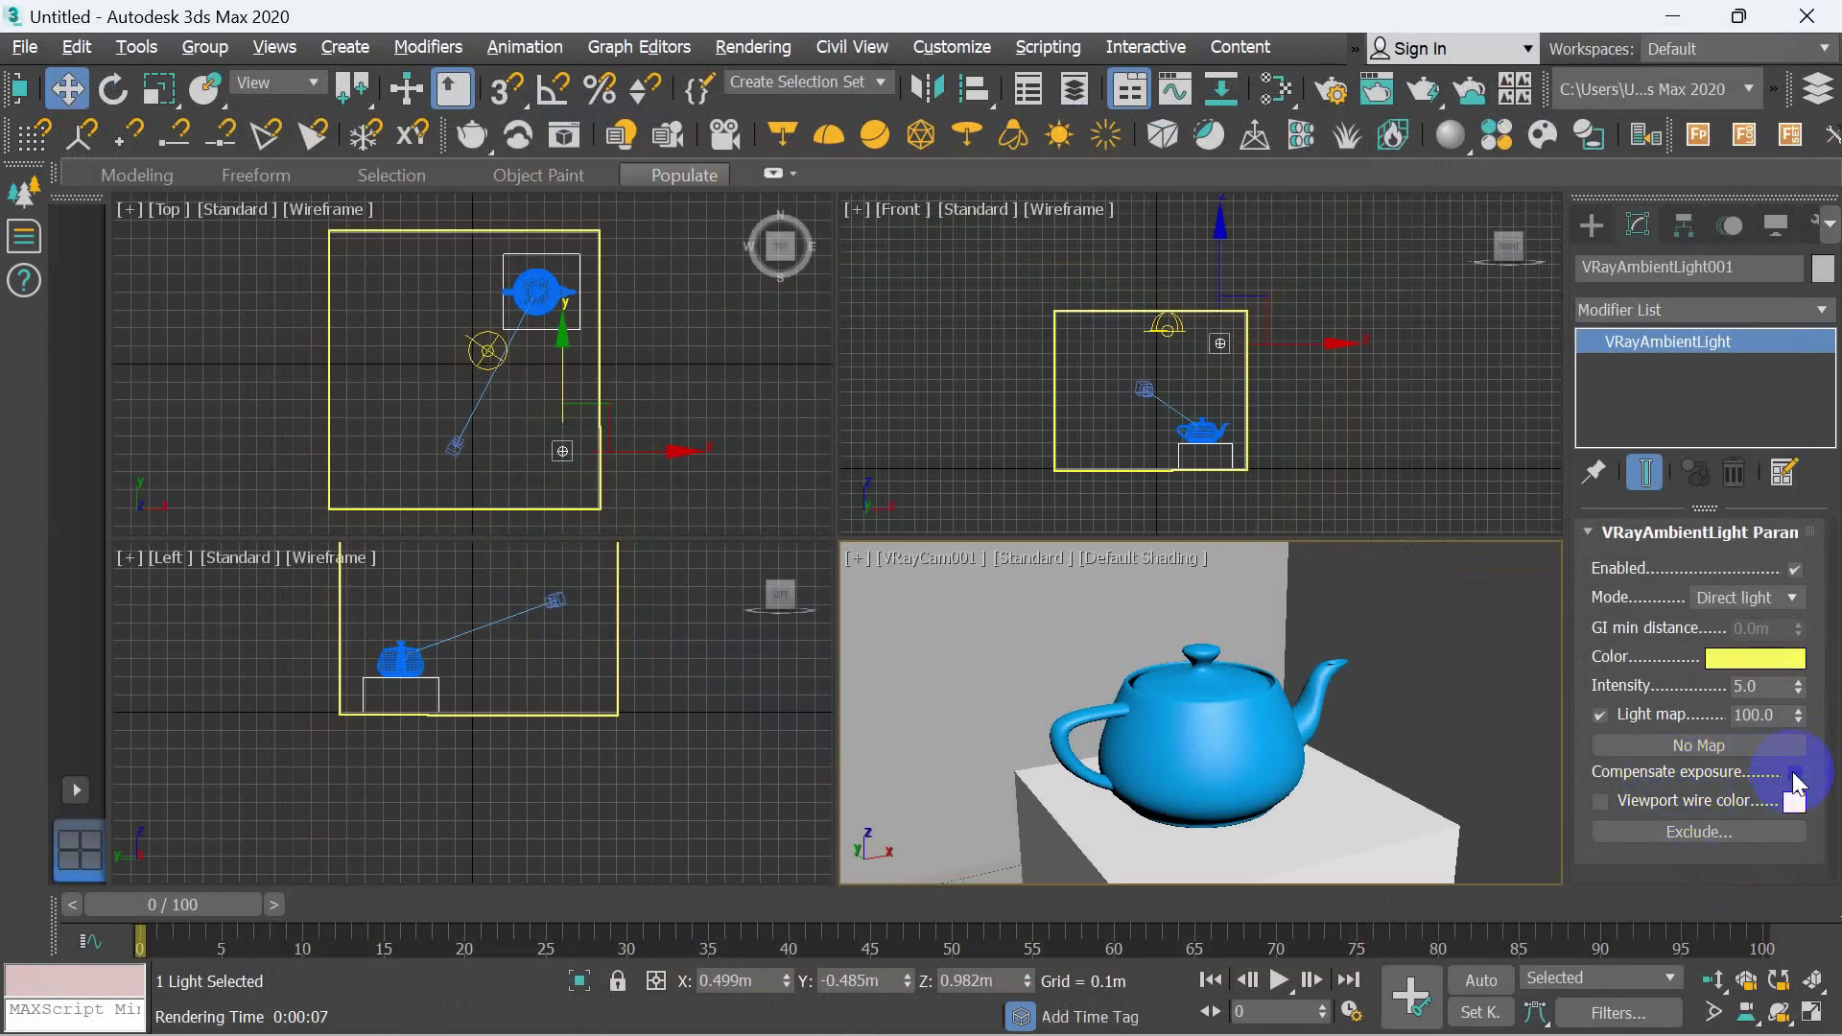
click(1792, 775)
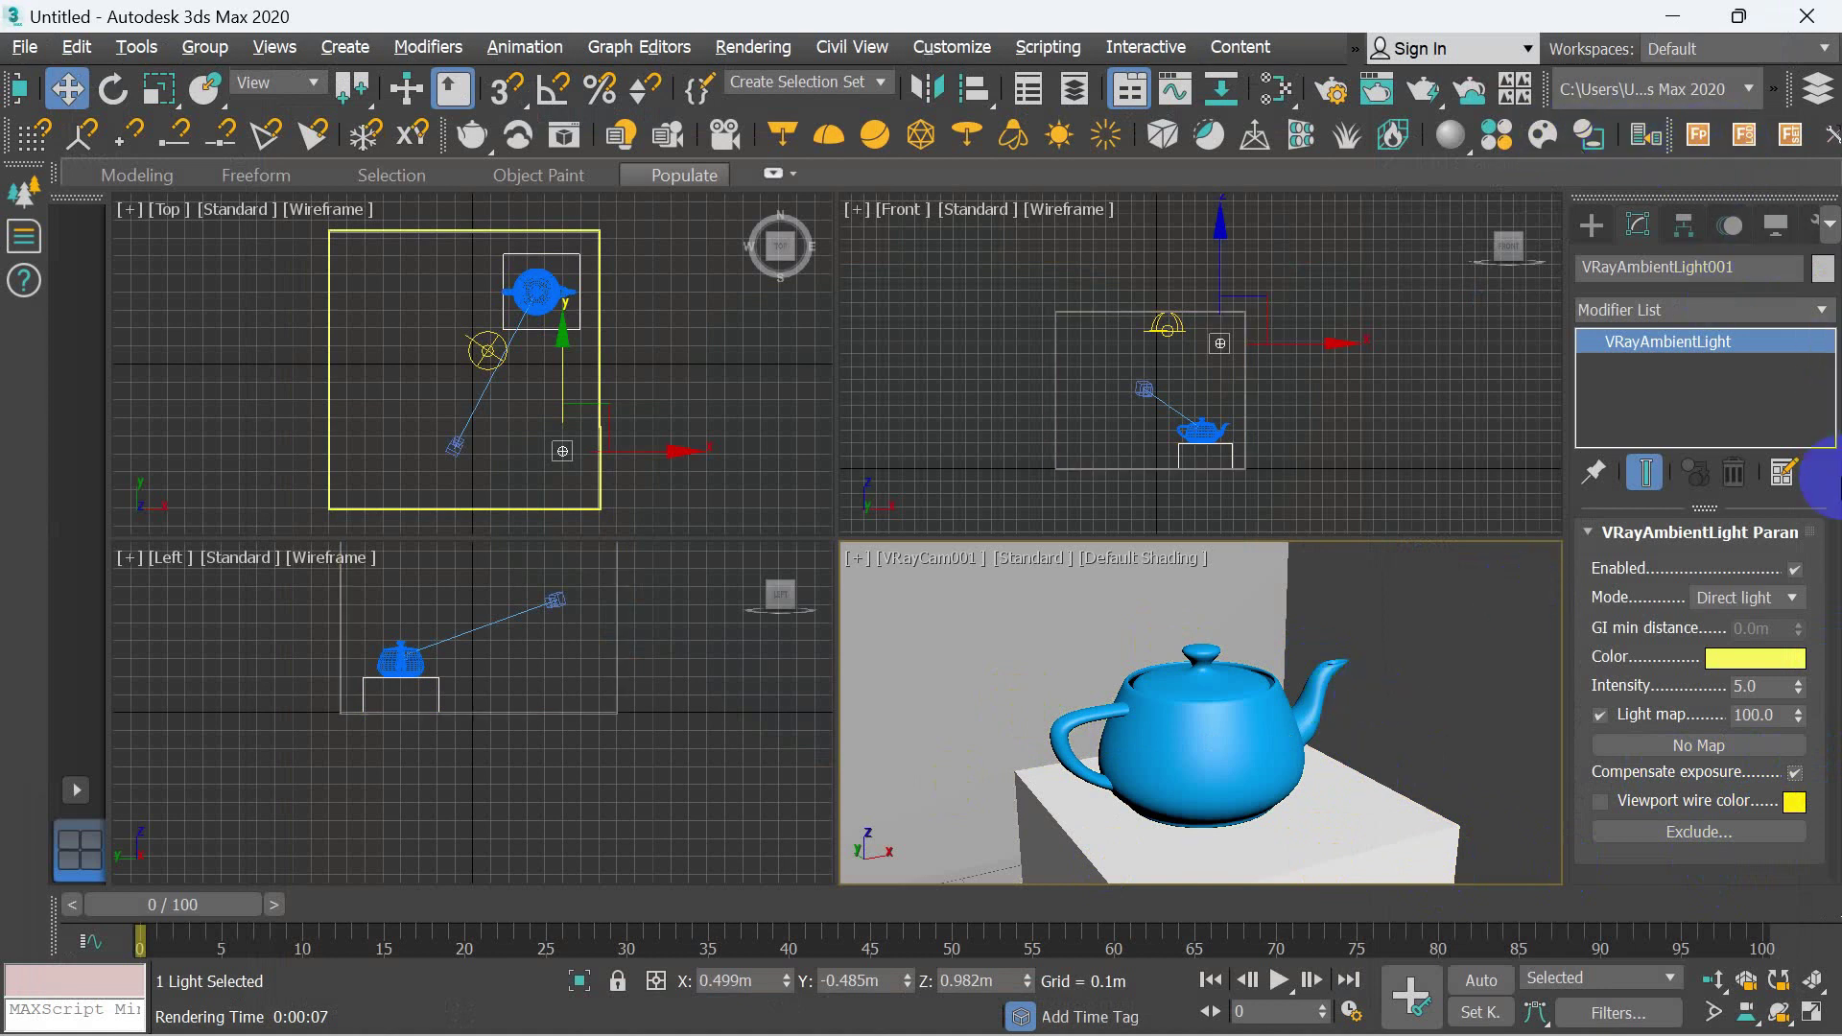
- Re-render, check pixel values on the brighter teapot, then close and stop rendering
key(shift+q)
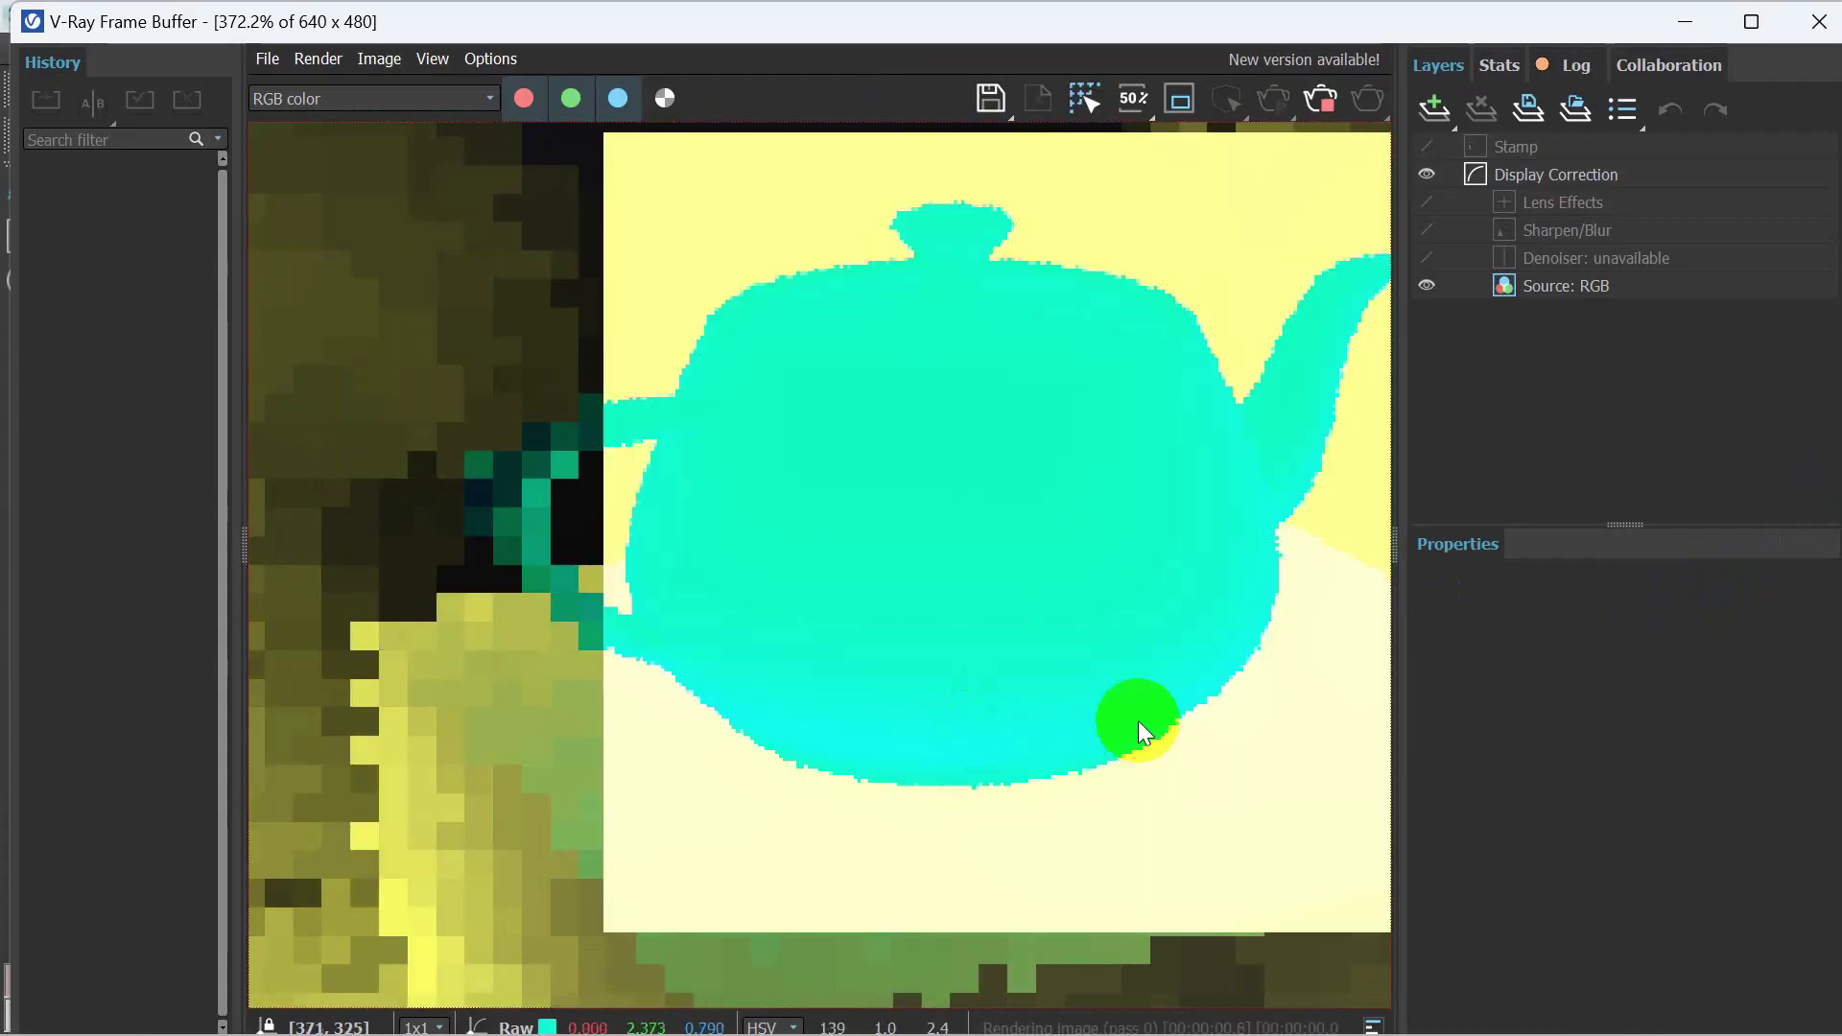
mouse_move(1138, 721)
mouse_down()
mouse_move(1147, 681)
mouse_move(692, 695)
mouse_up()
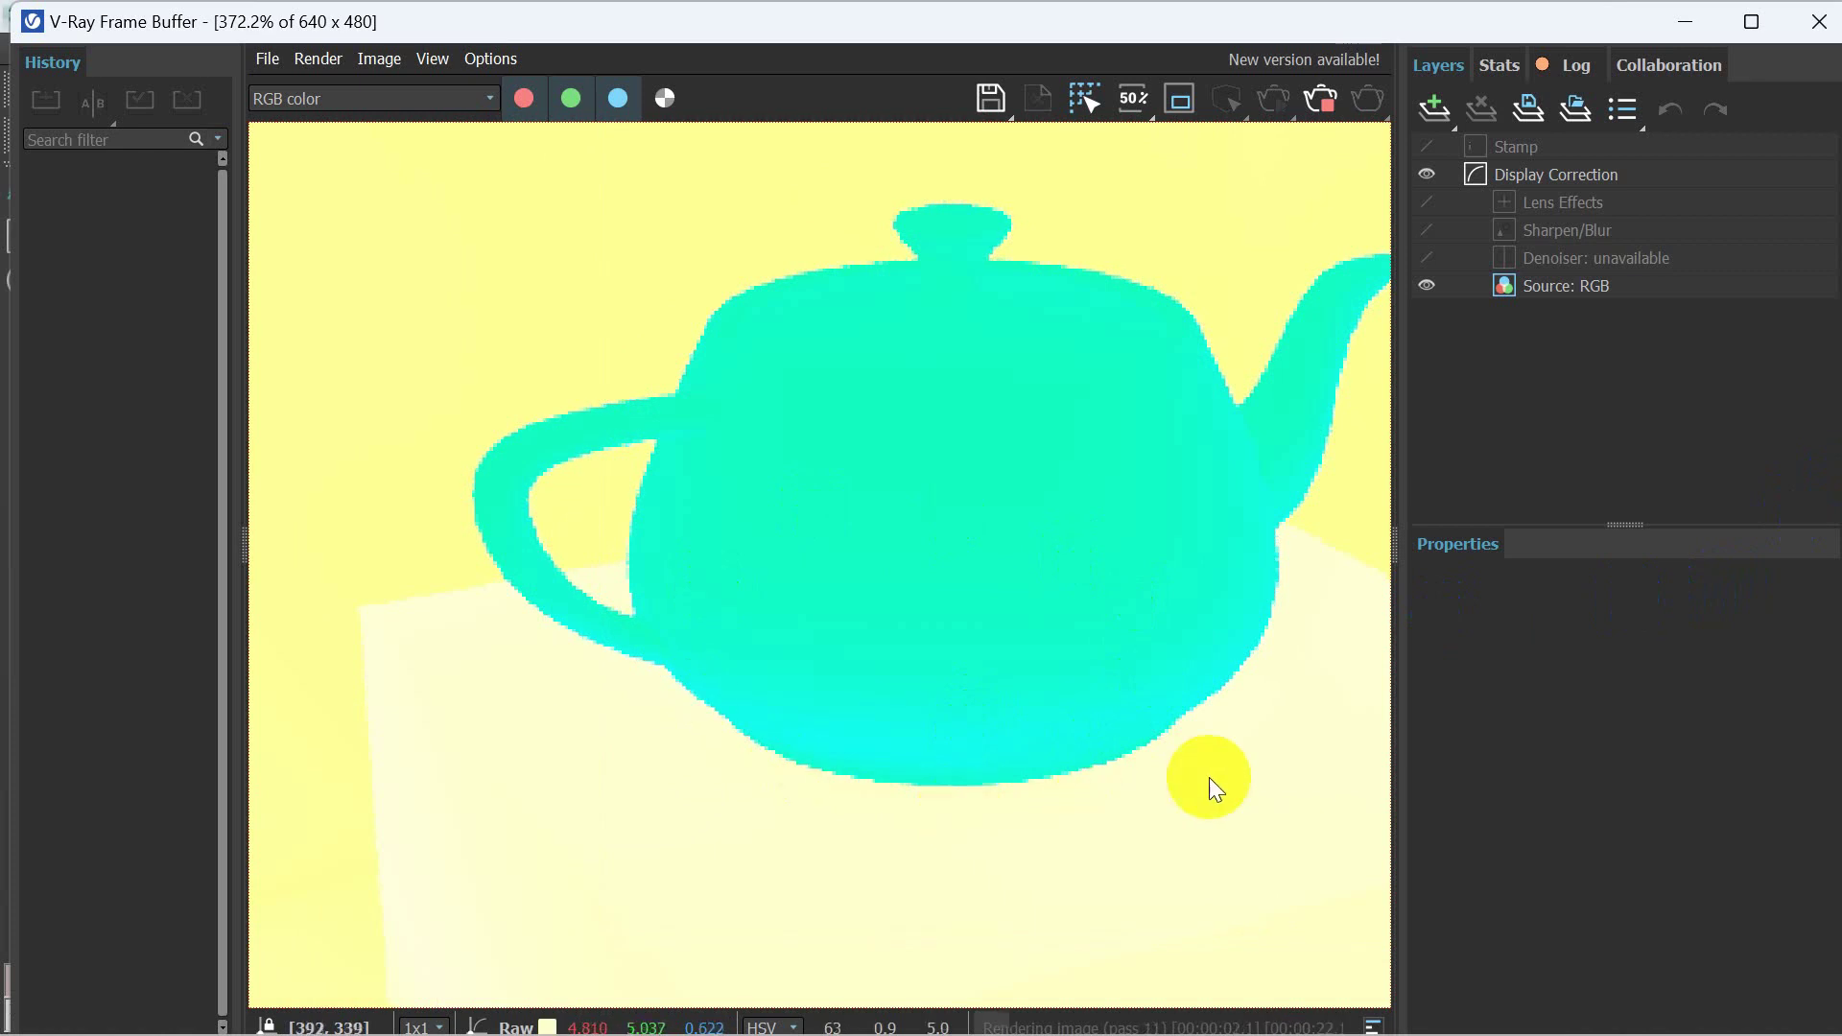
drag(586, 595, 1155, 796)
drag(986, 491, 941, 495)
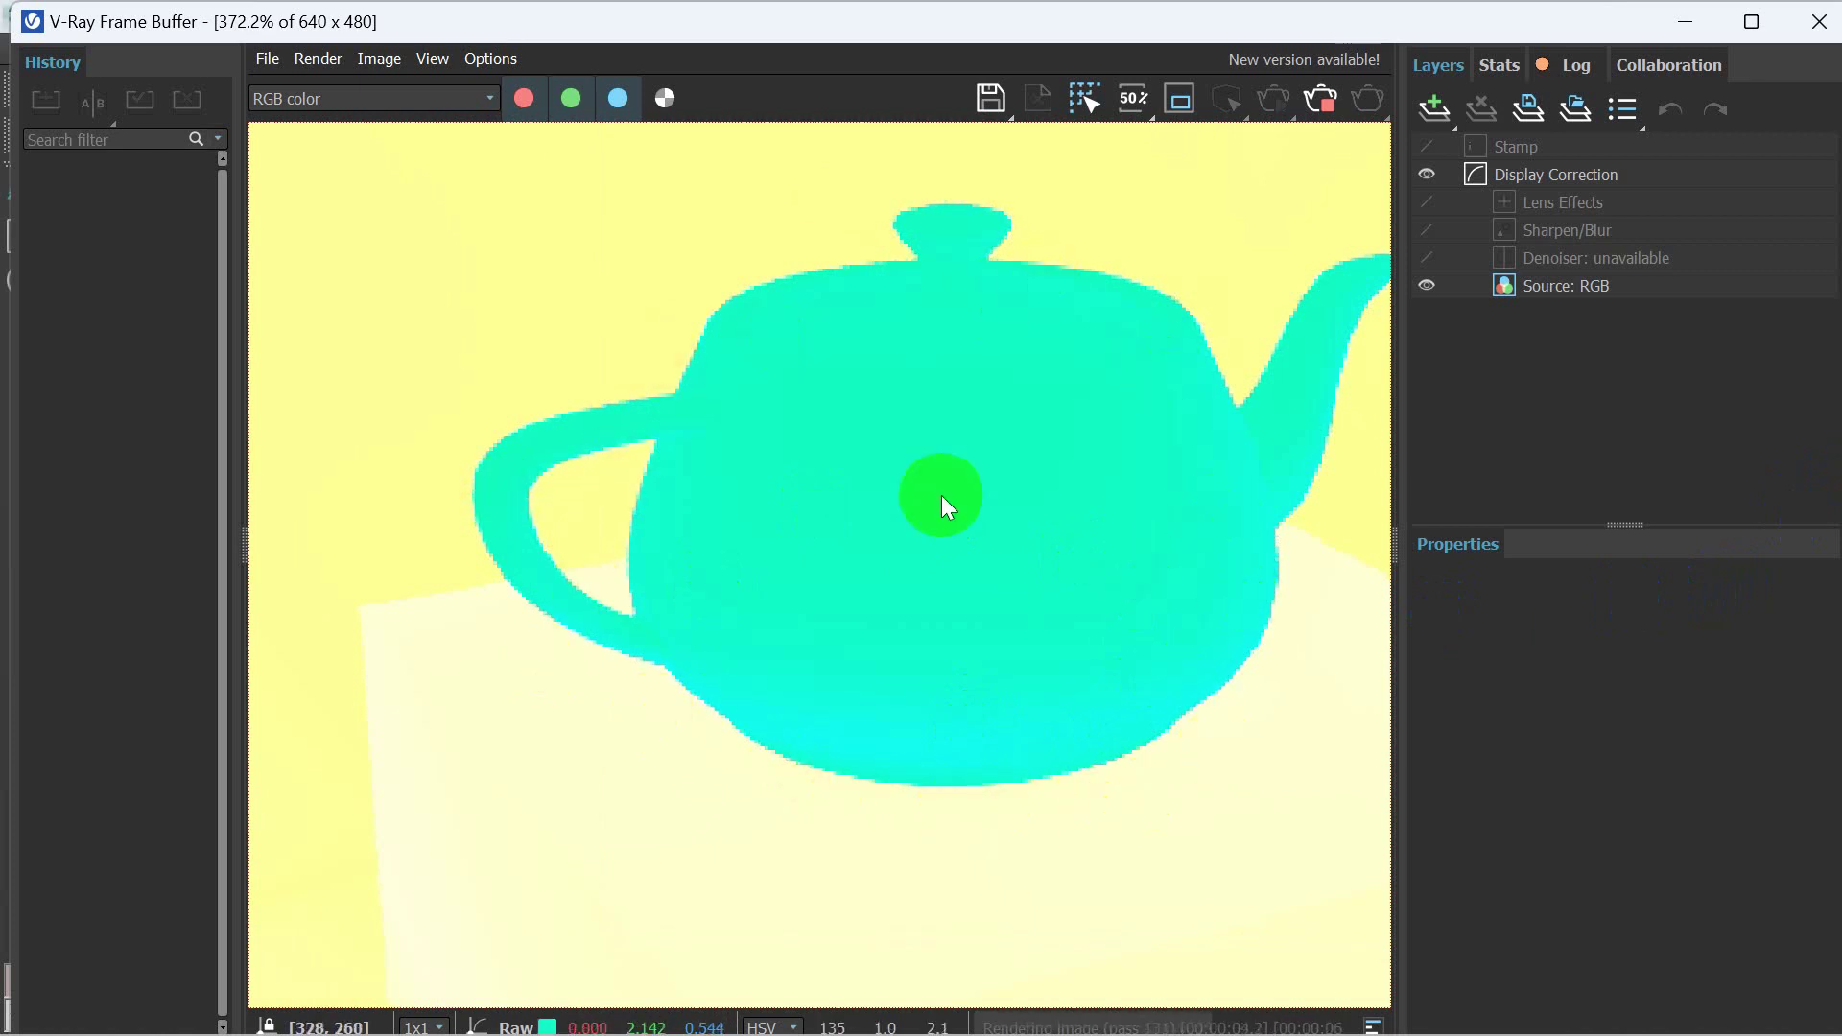
click(1819, 21)
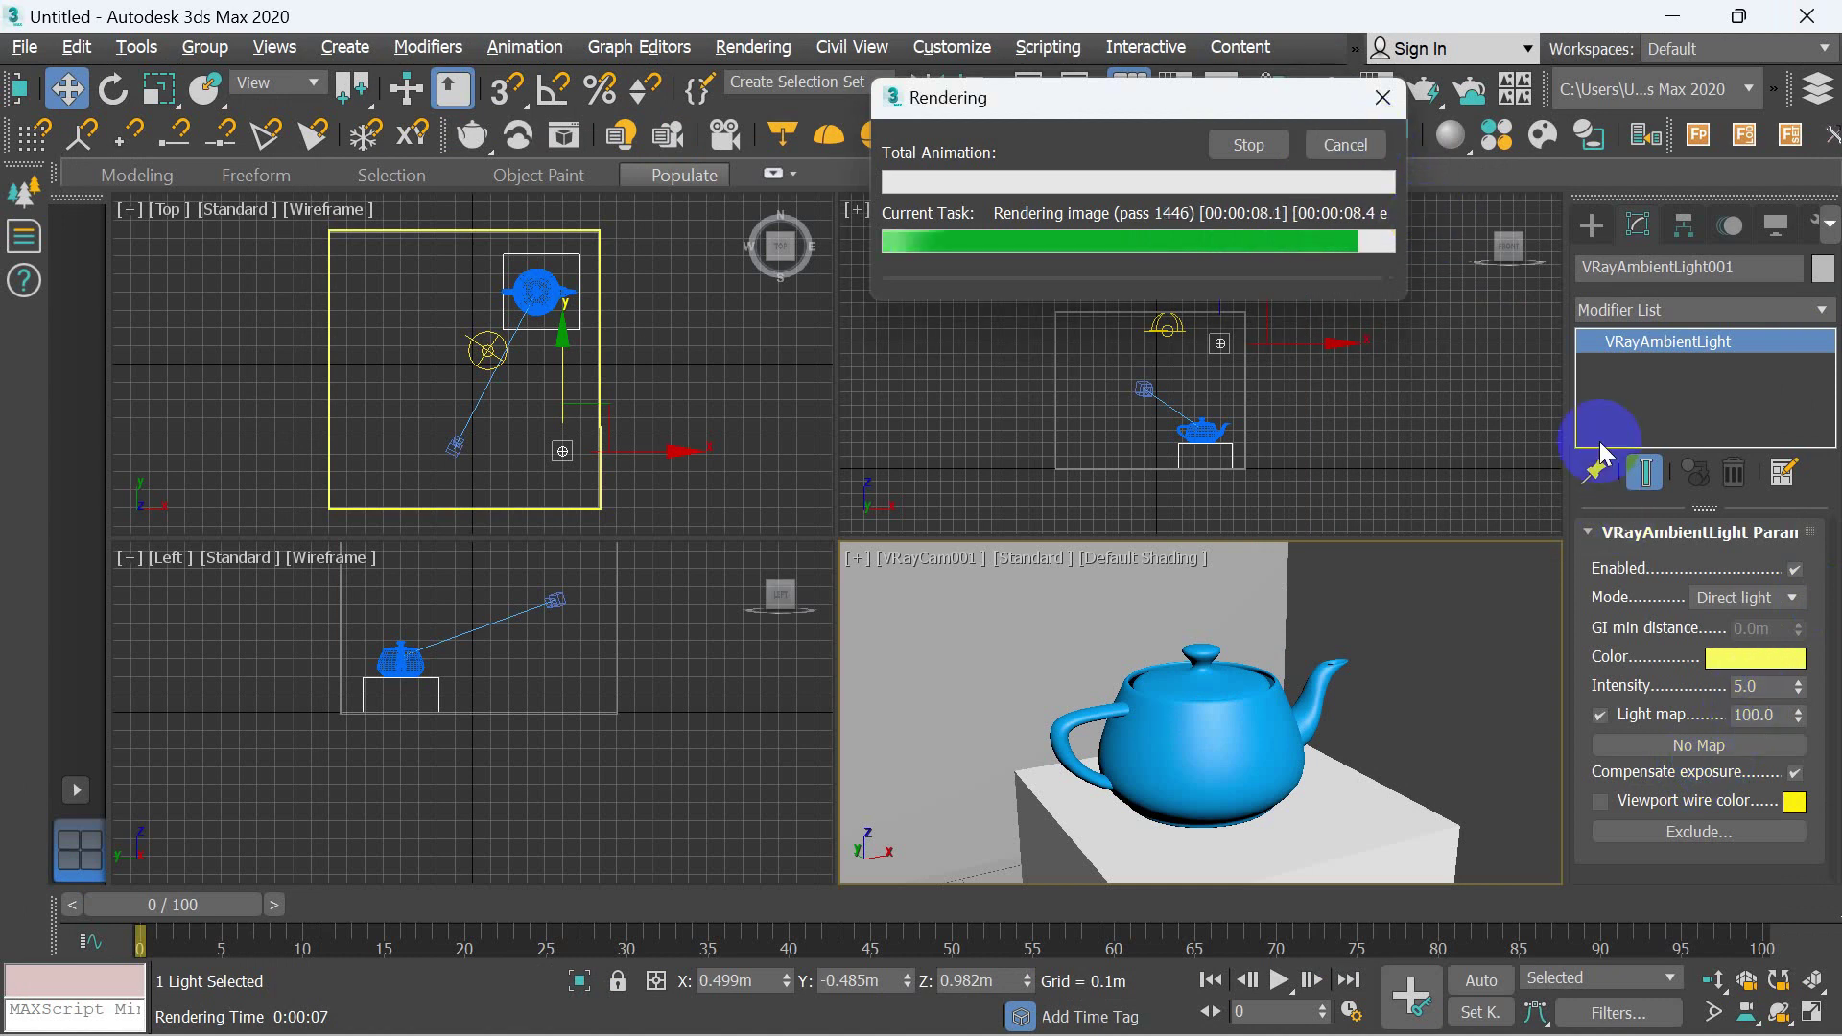
click(1345, 143)
- Change the ambient light colour to a paler cyan in the Color Selector
click(1766, 658)
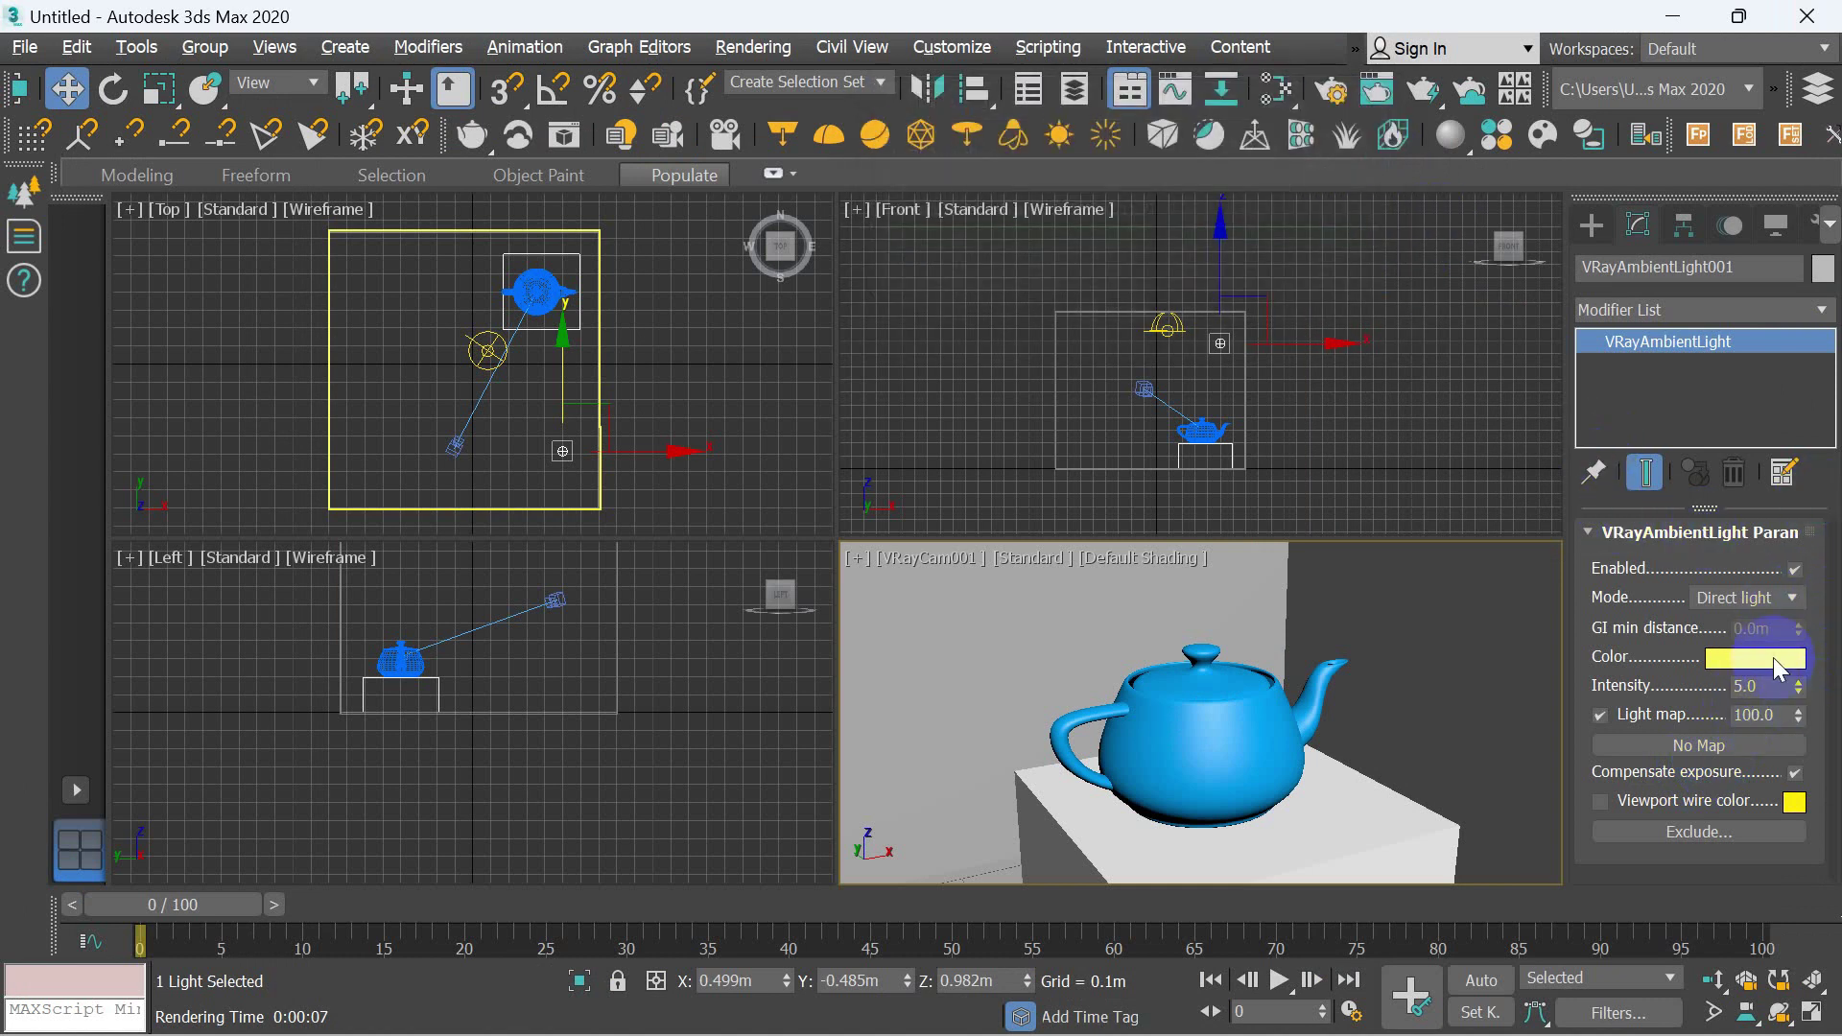
click(526, 175)
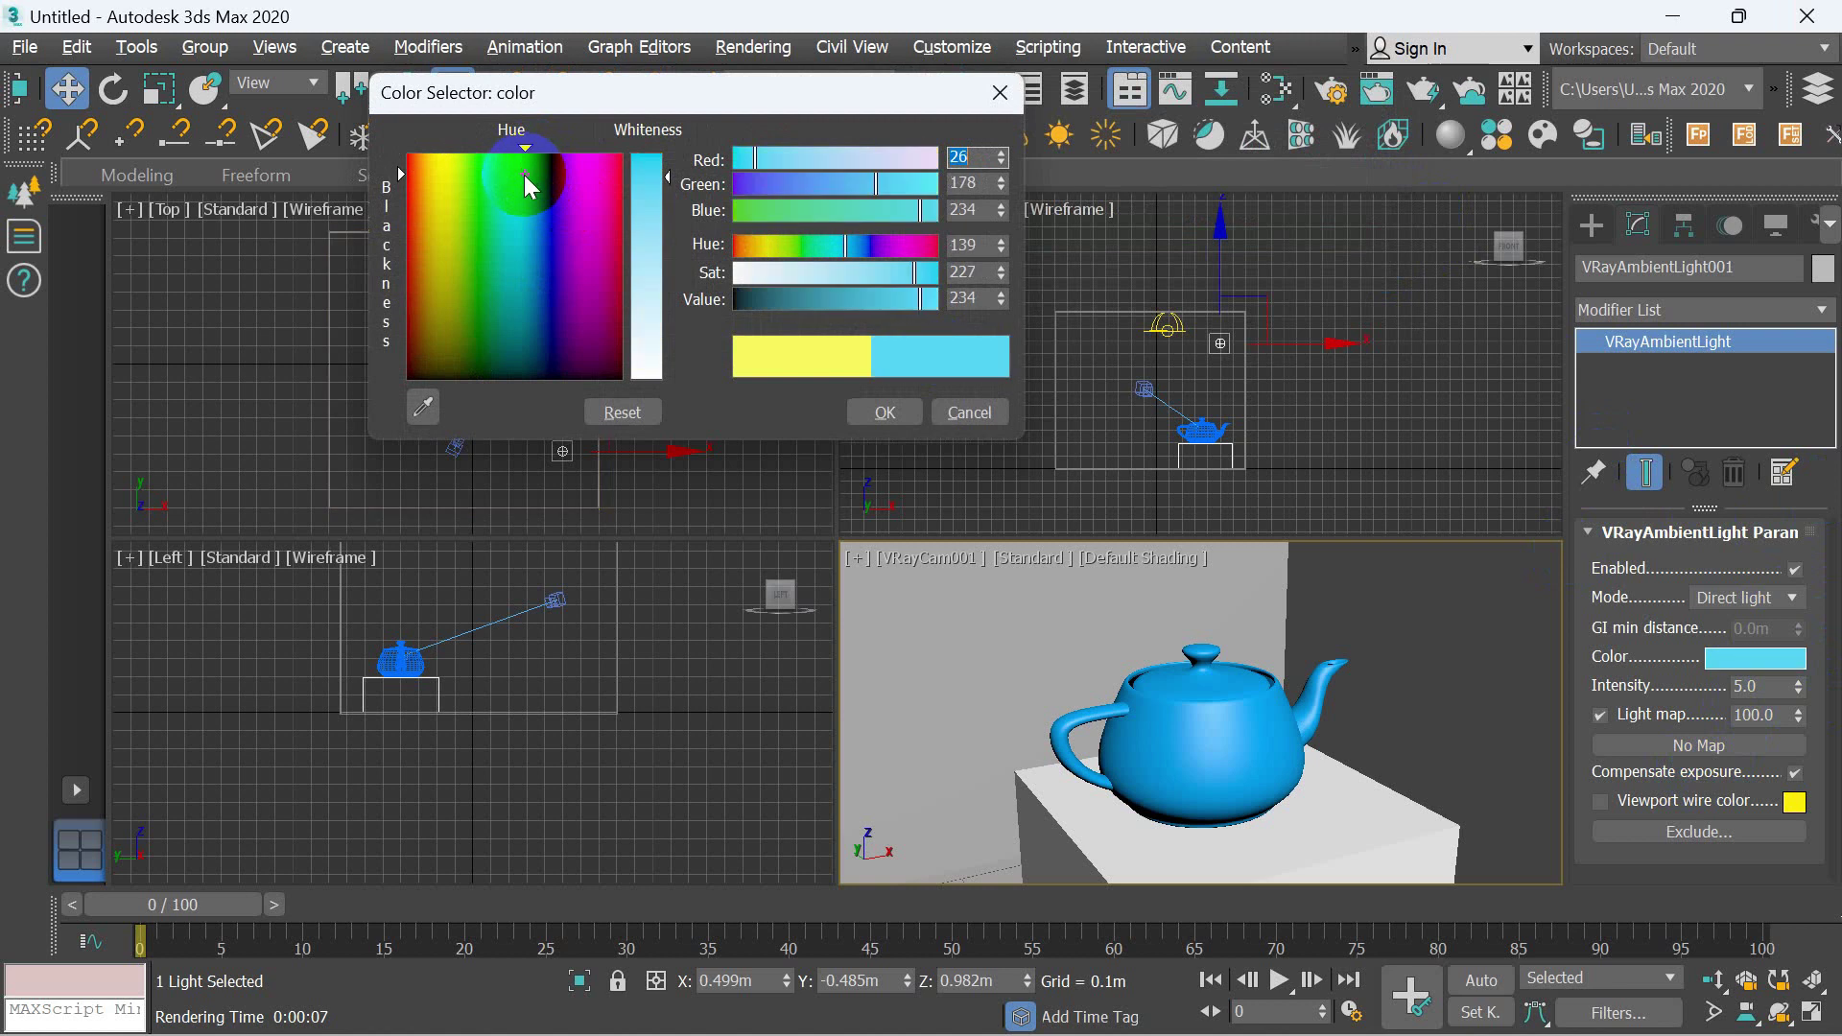
drag(668, 176, 668, 252)
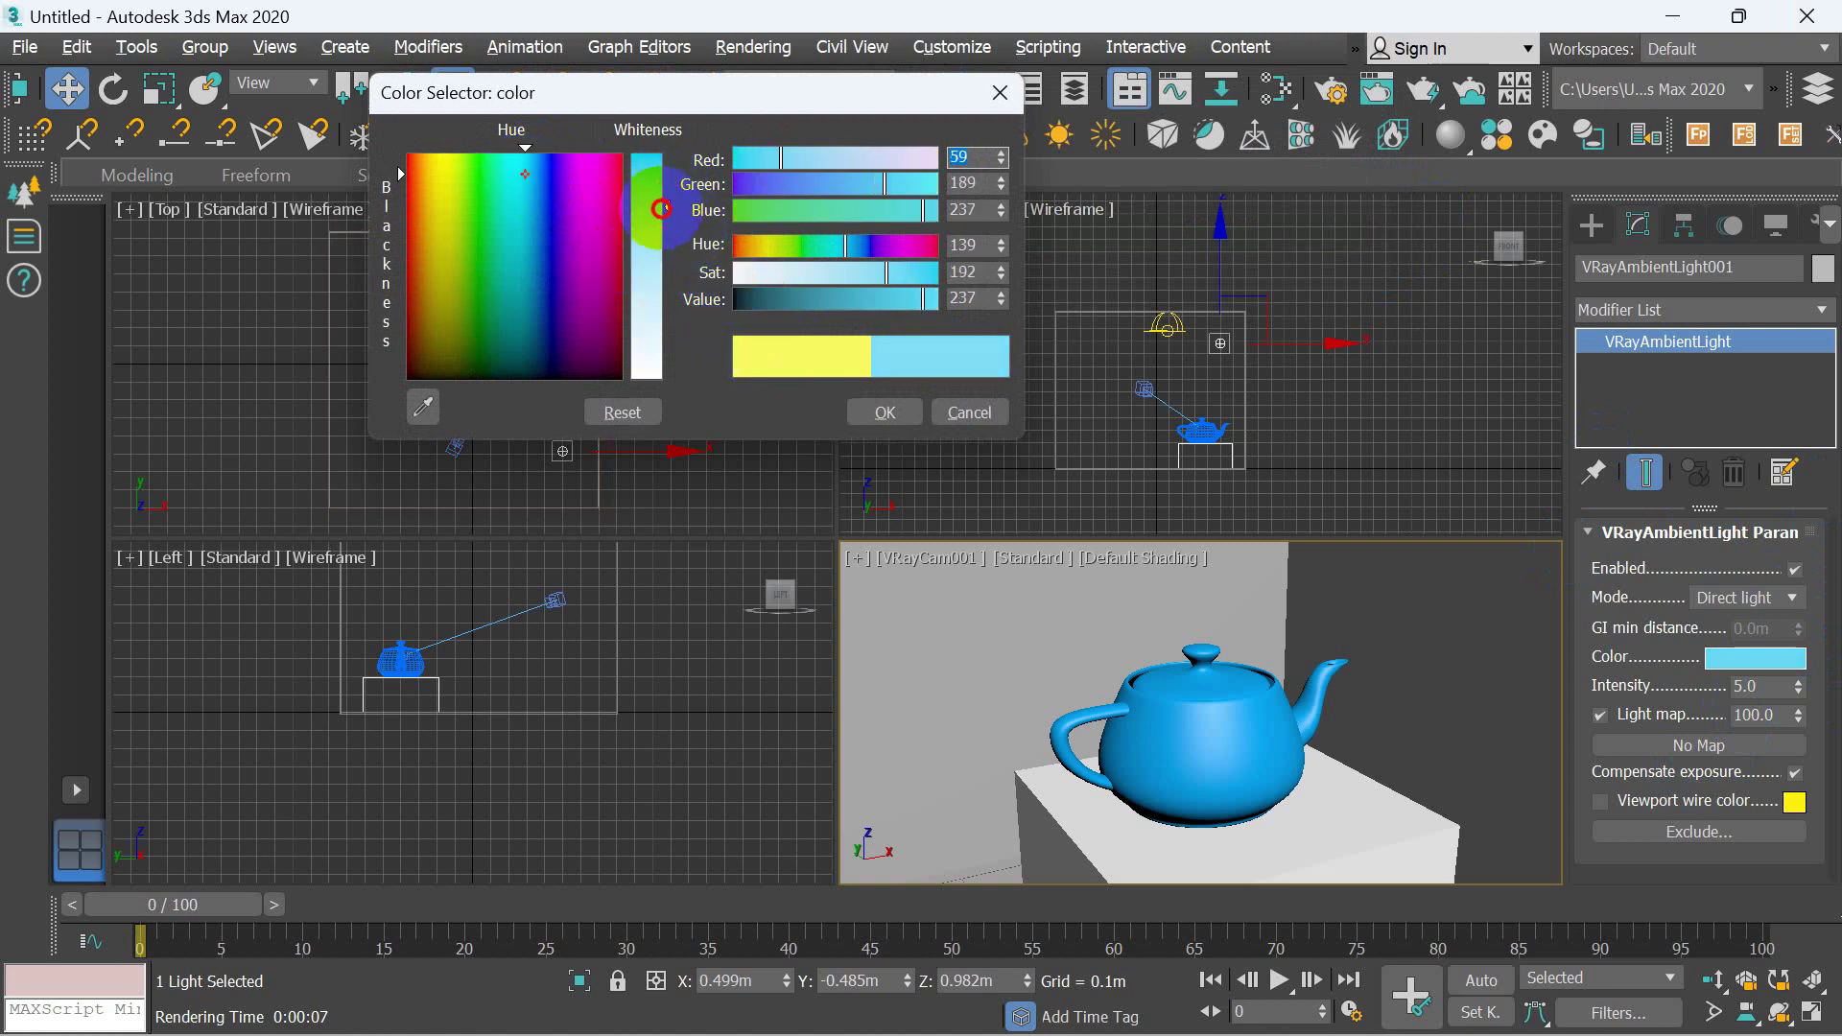
click(882, 413)
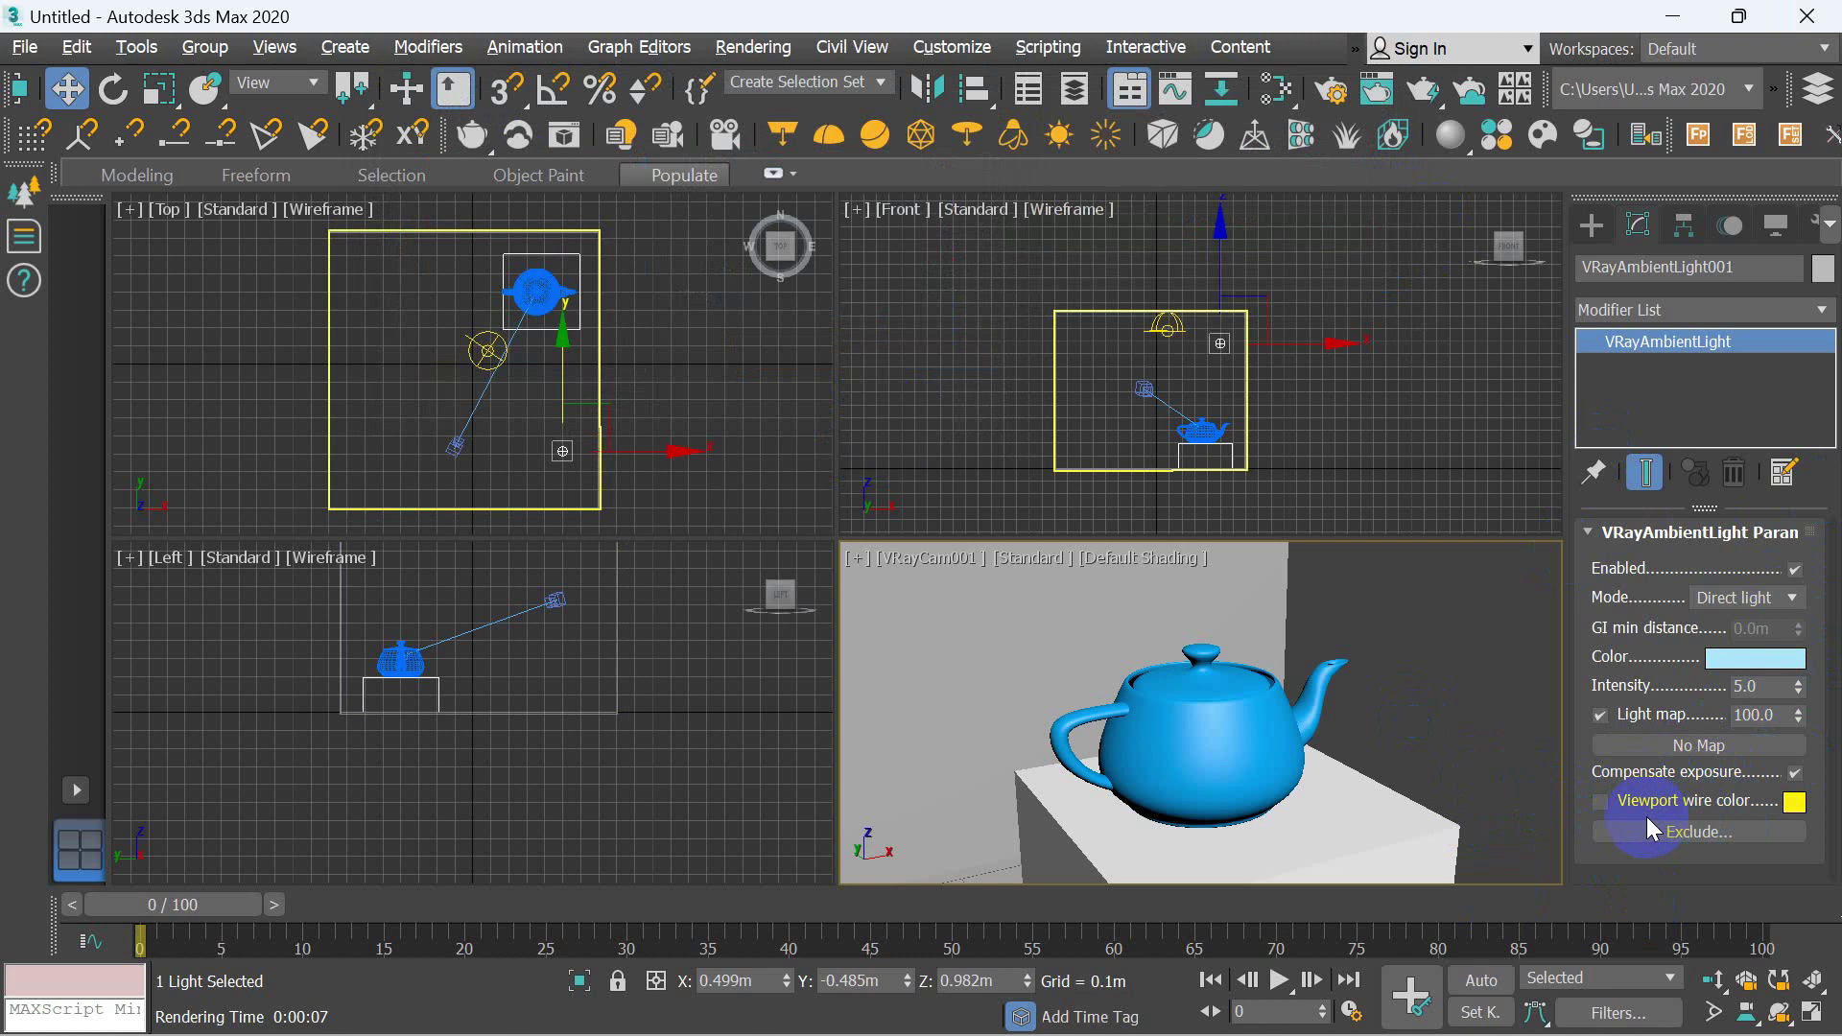
- Exclude Teapot001 from the ambient light's illumination
click(1679, 834)
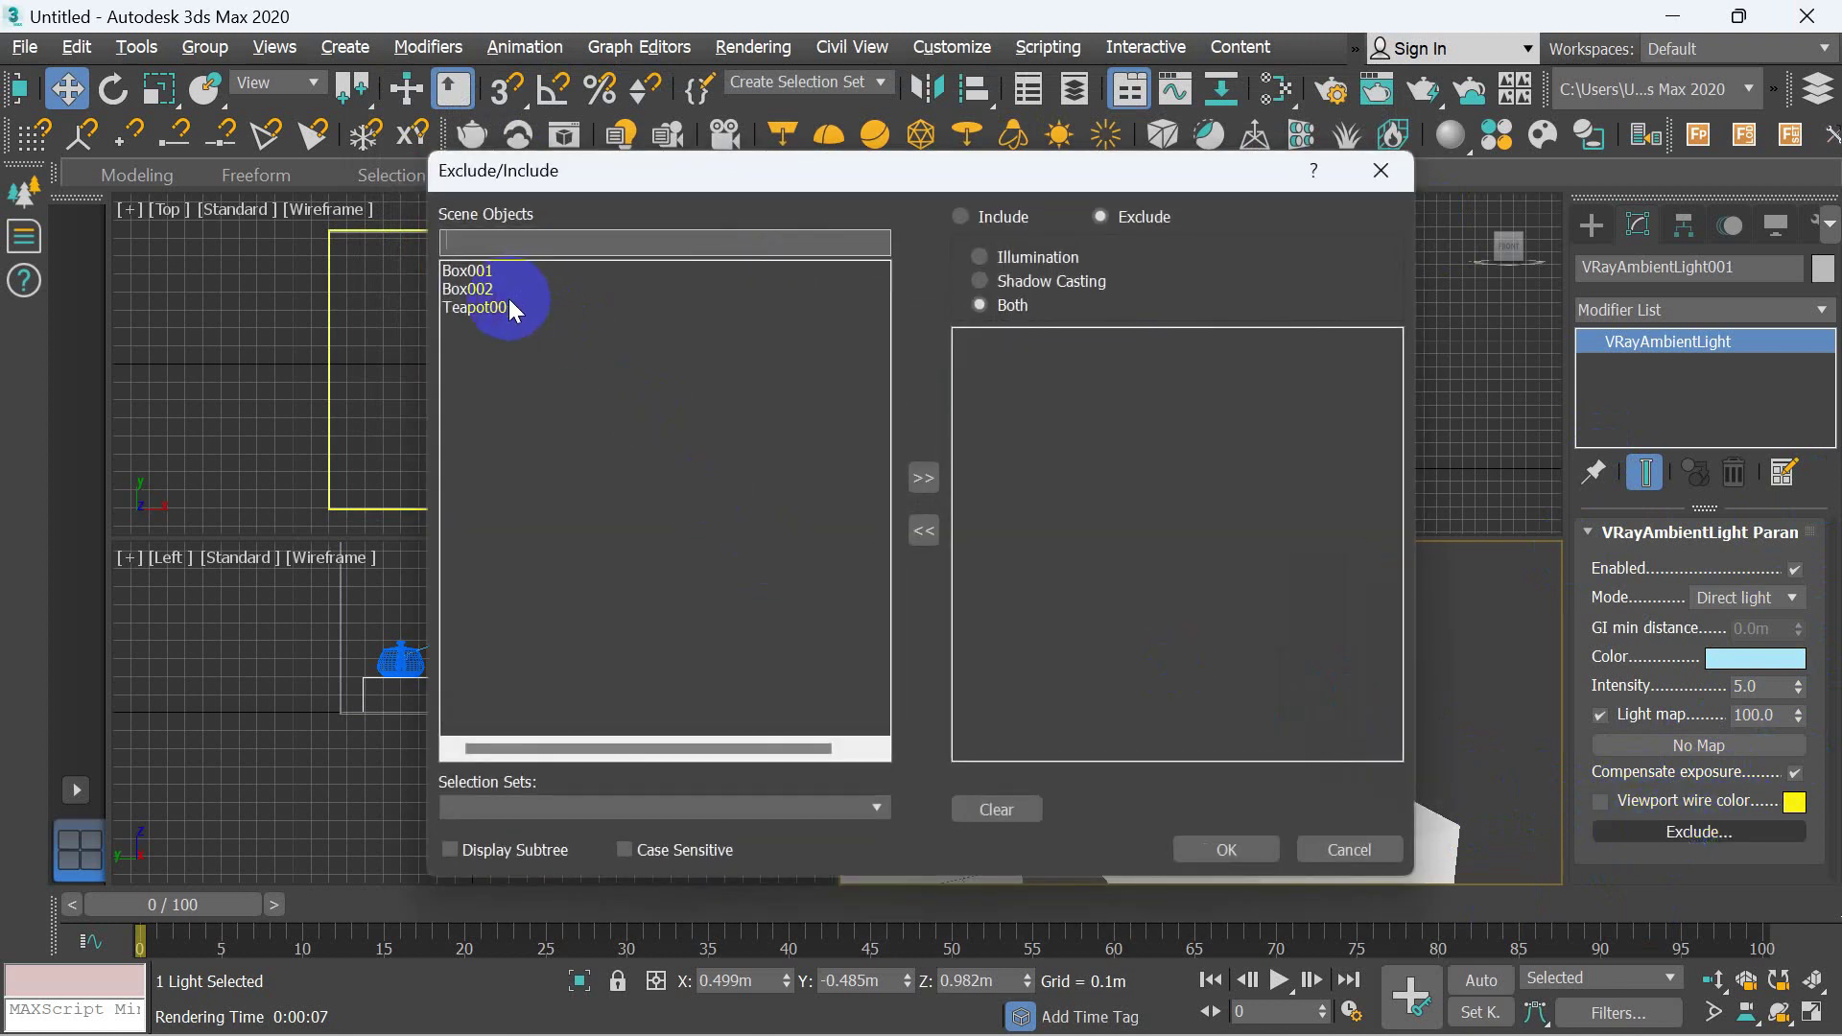
click(499, 310)
click(922, 479)
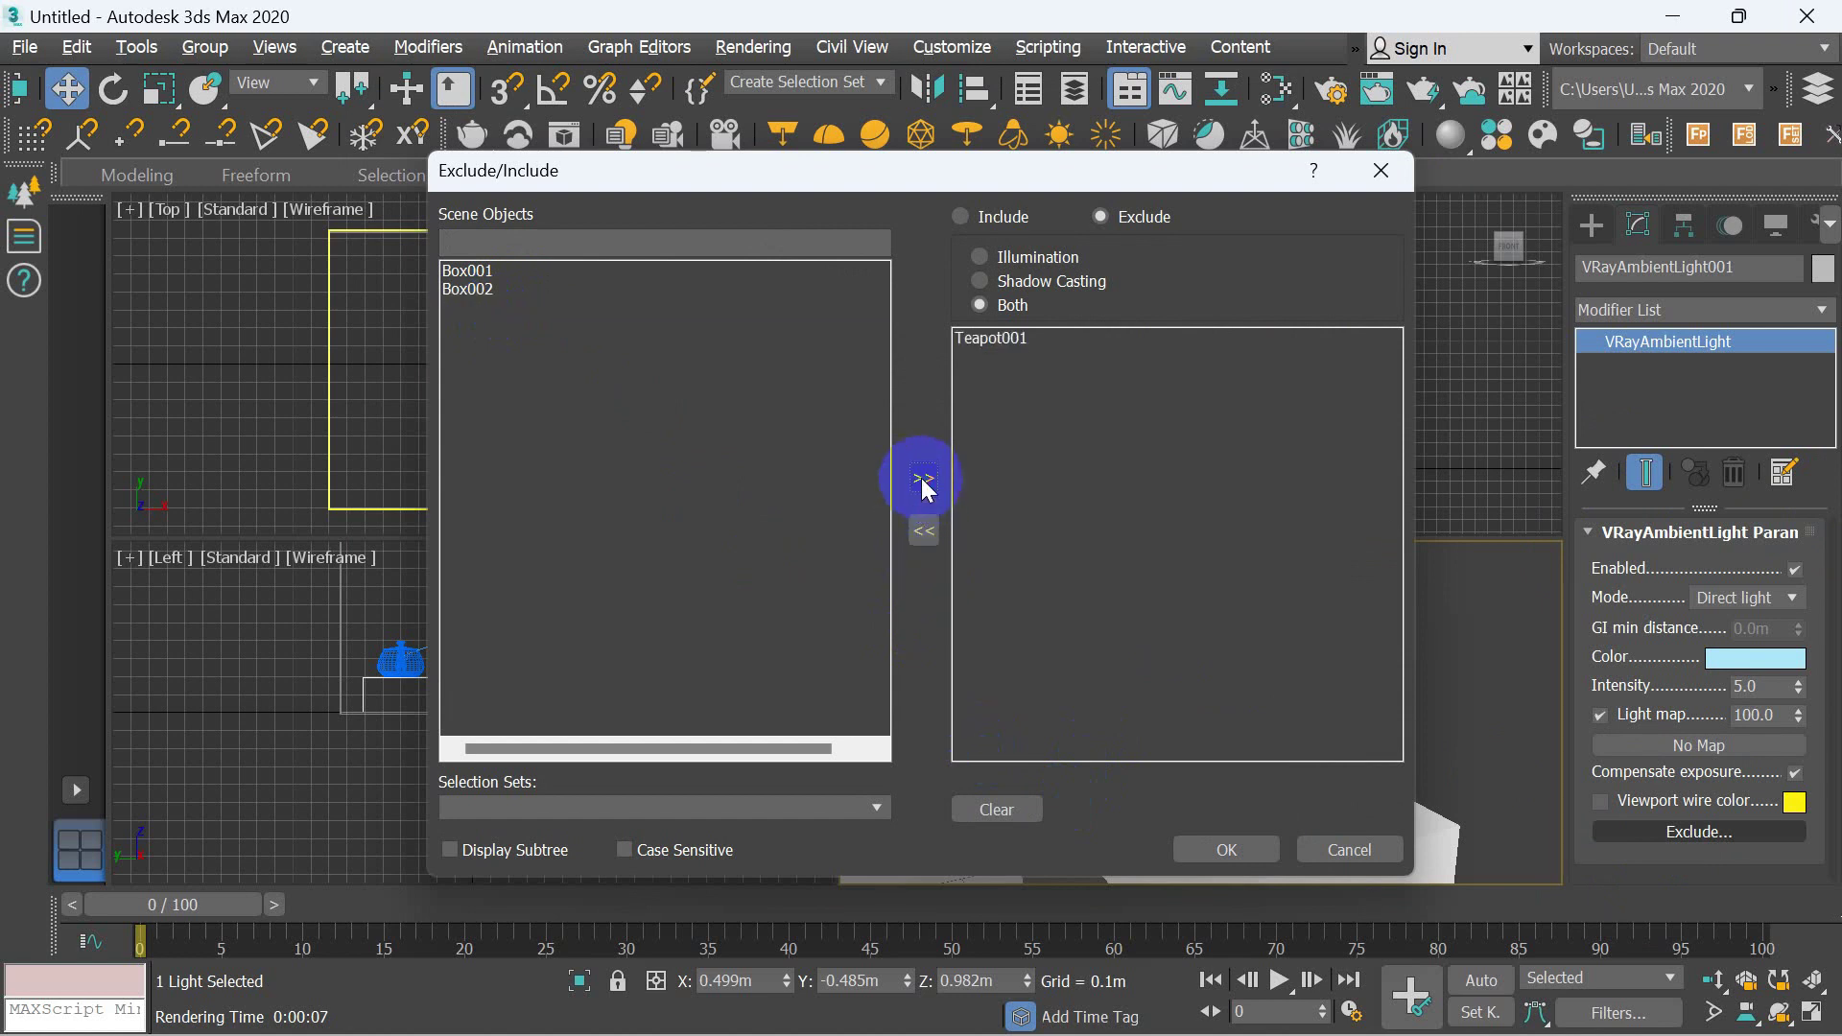
click(1237, 840)
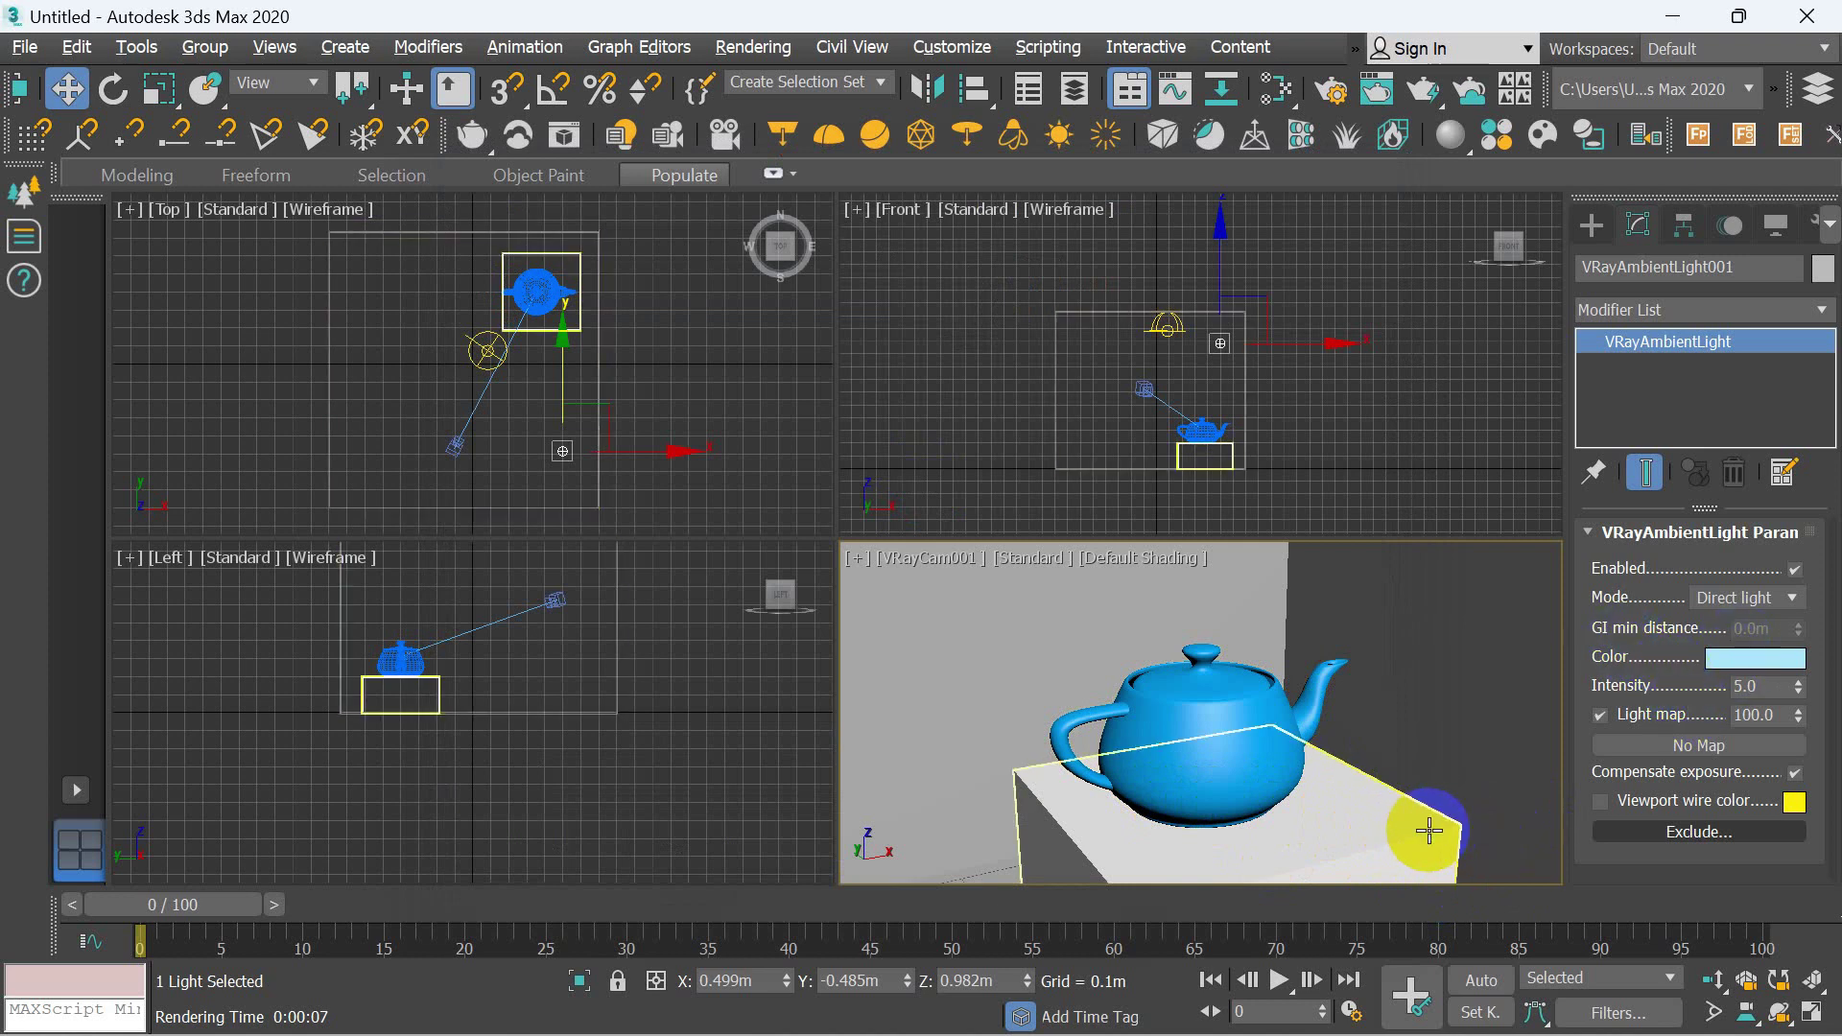
- Render the scene with the teapot excluded, then delete VRayCam001
key(shift+q)
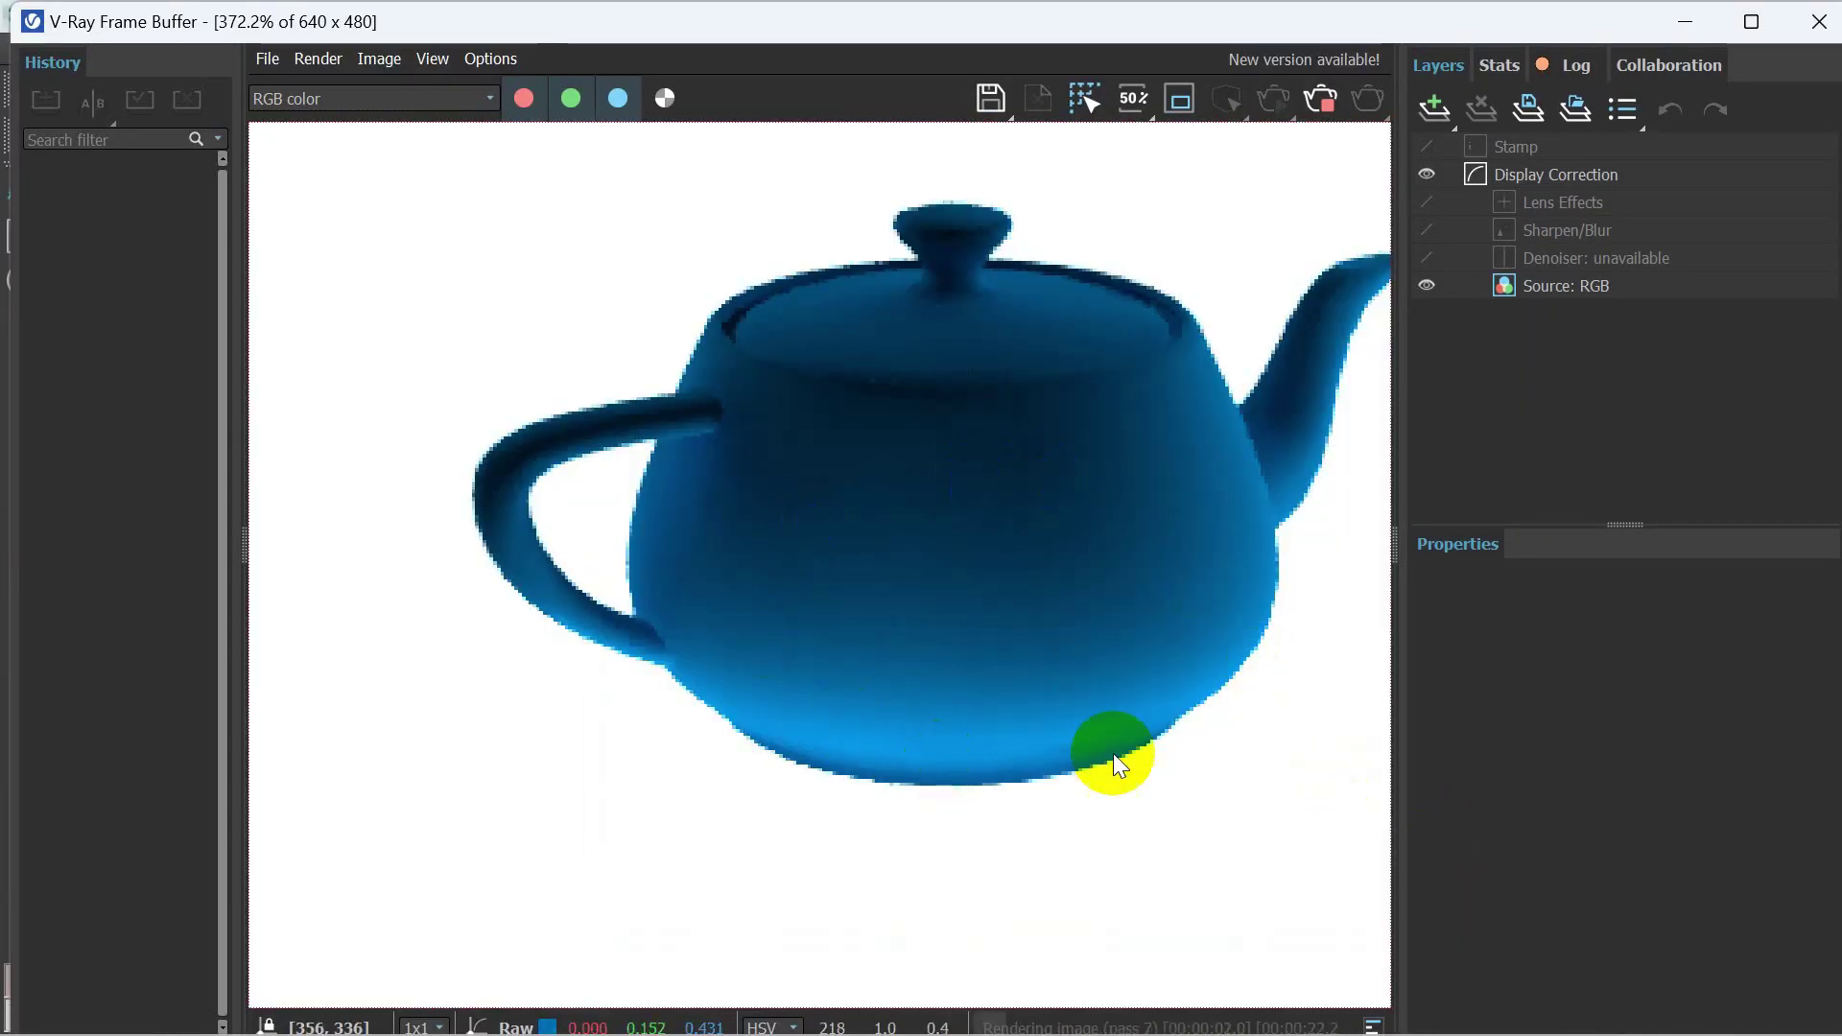
click(1817, 38)
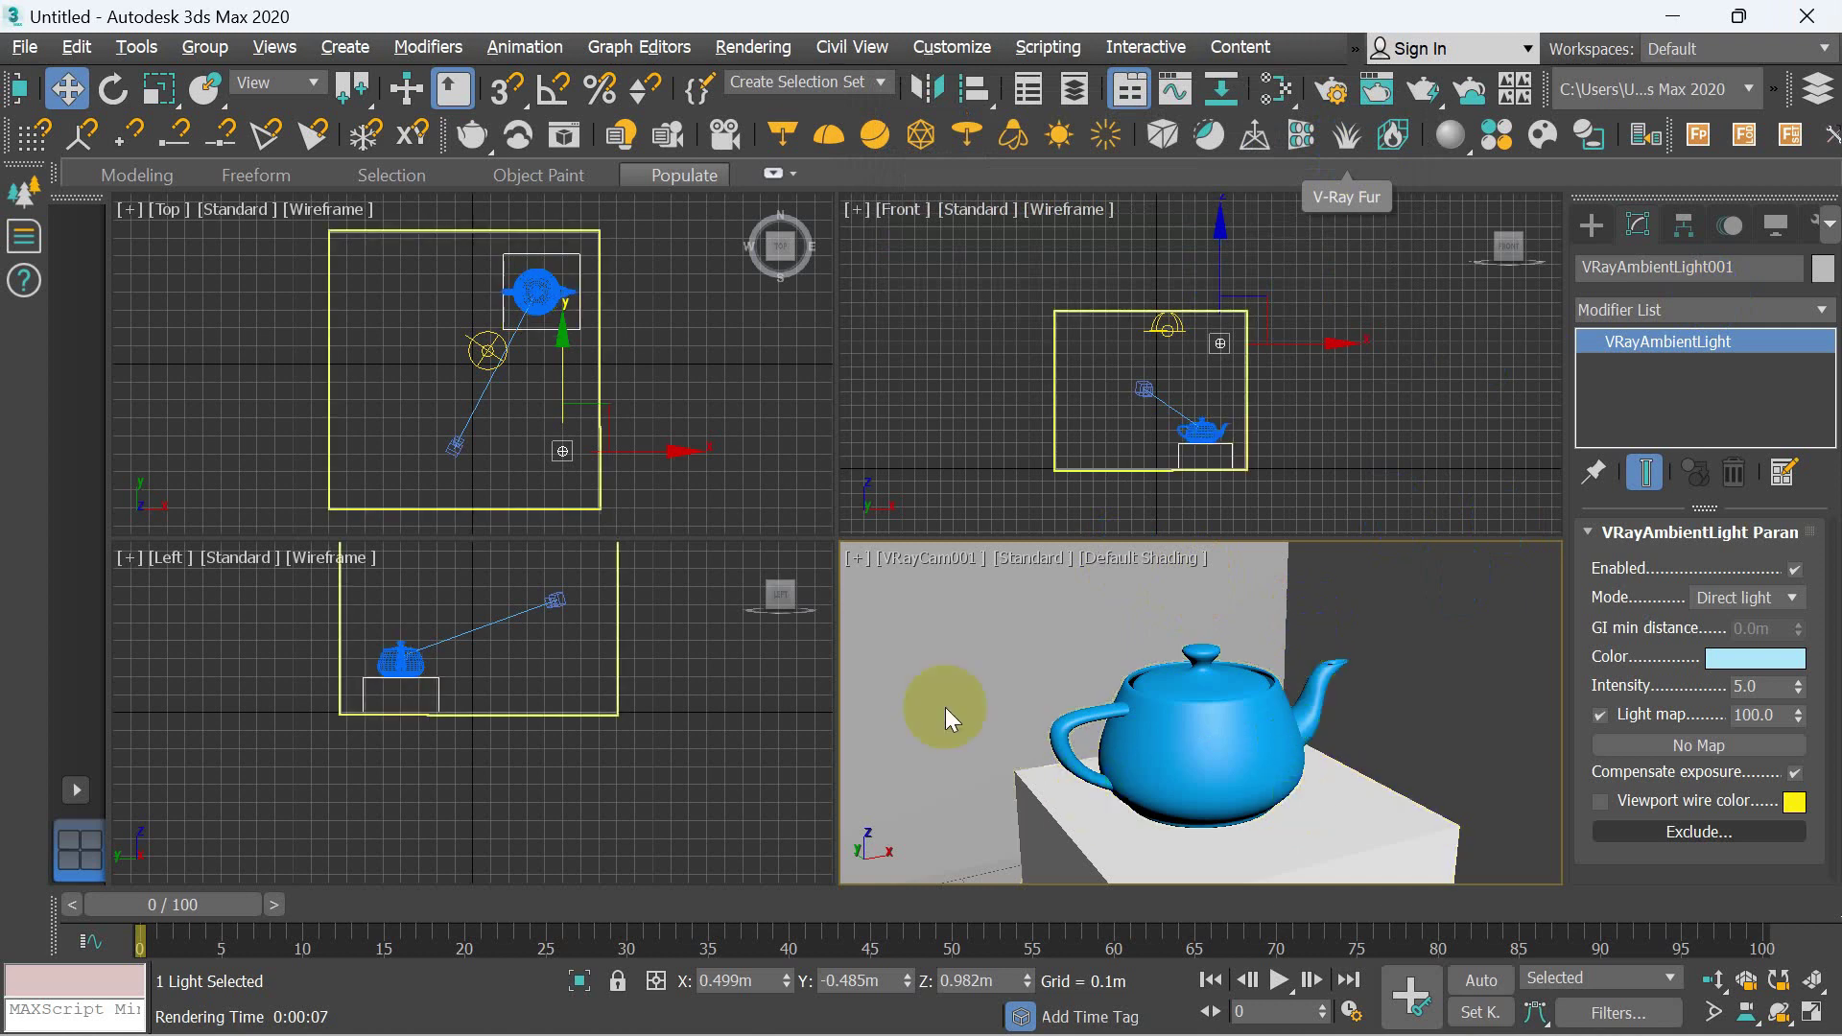
click(452, 449)
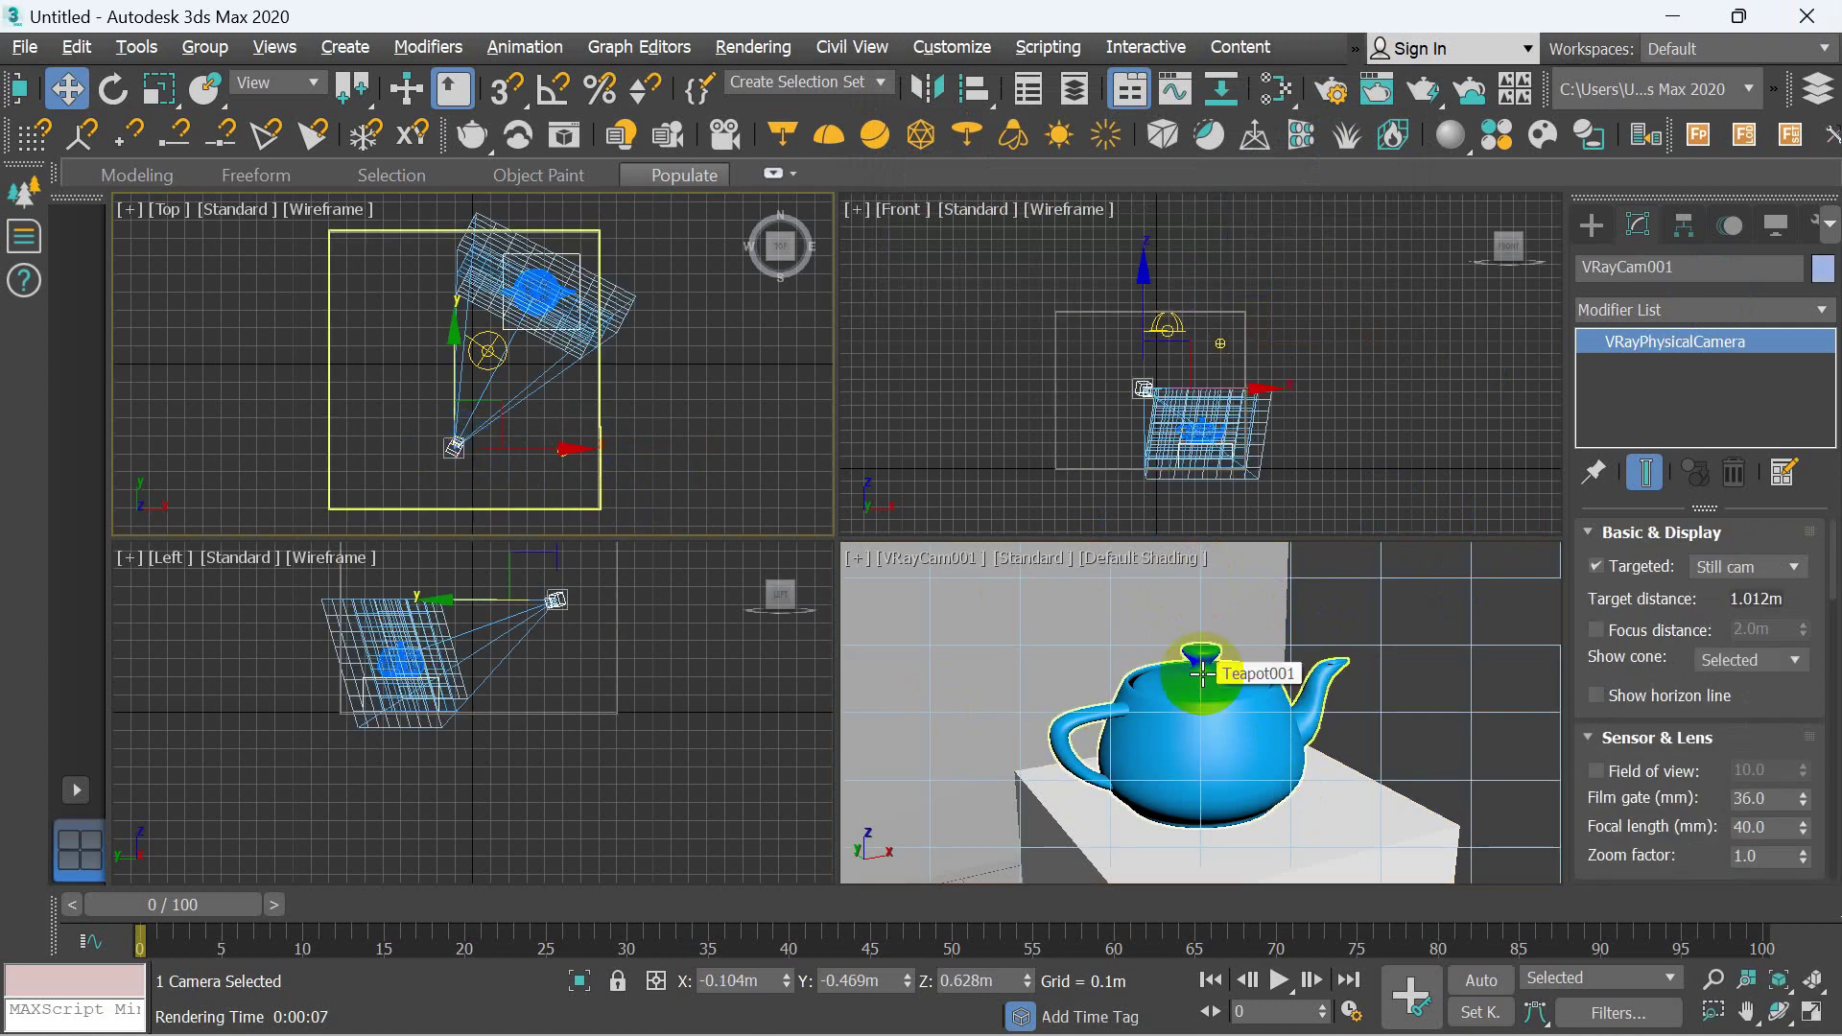
key(Delete)
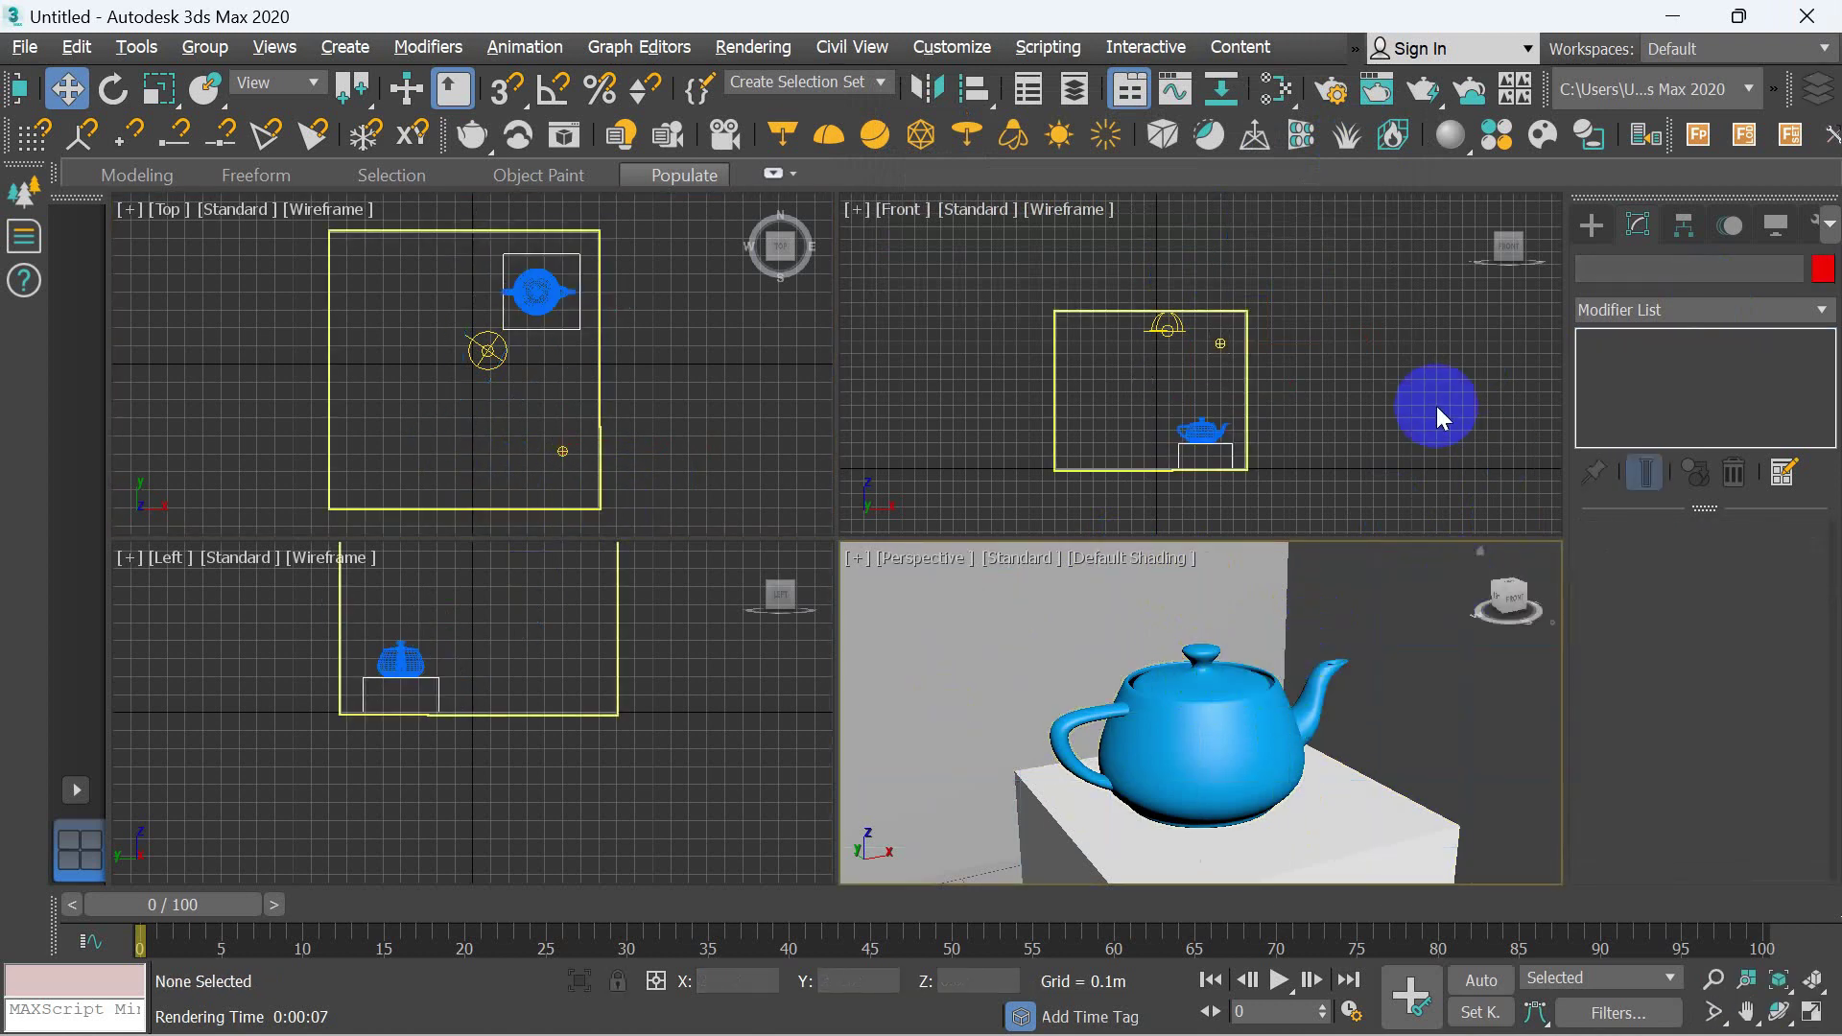
- Set VRayAmbientLight001 to intensity 2.0 in Direct + GI mode and render the Perspective view
click(1218, 343)
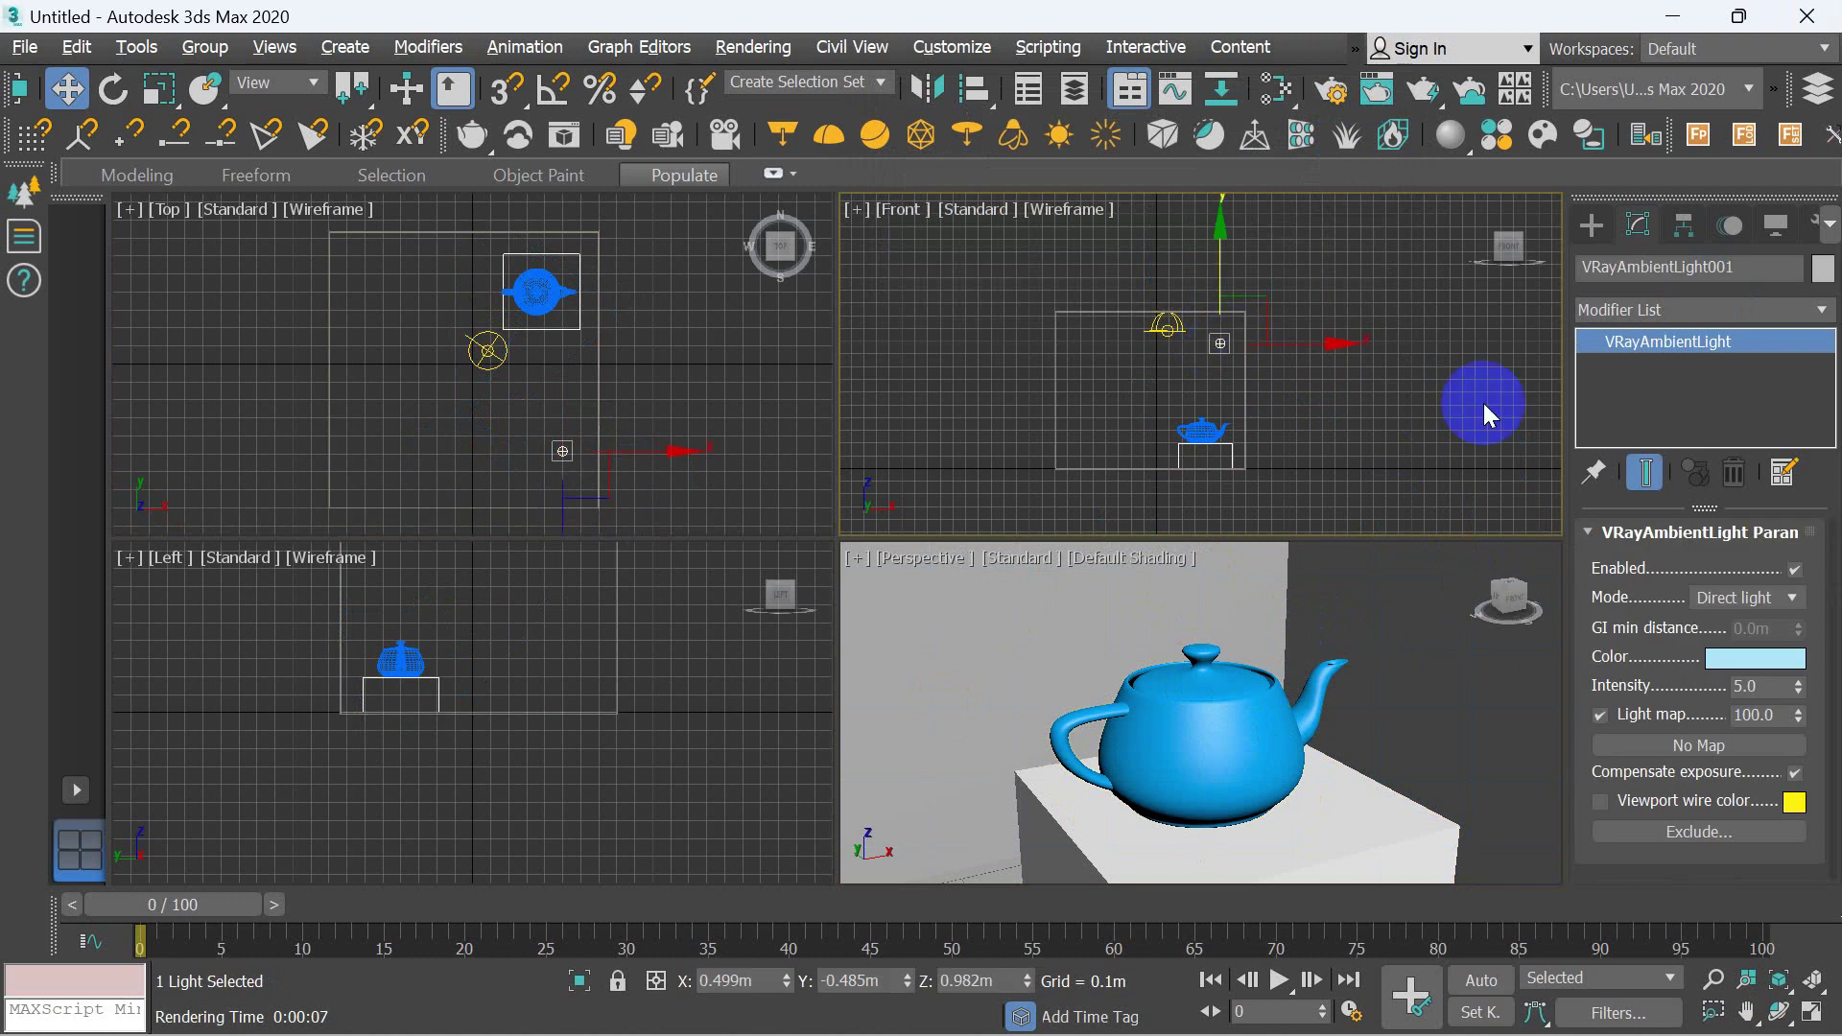
click(1770, 686)
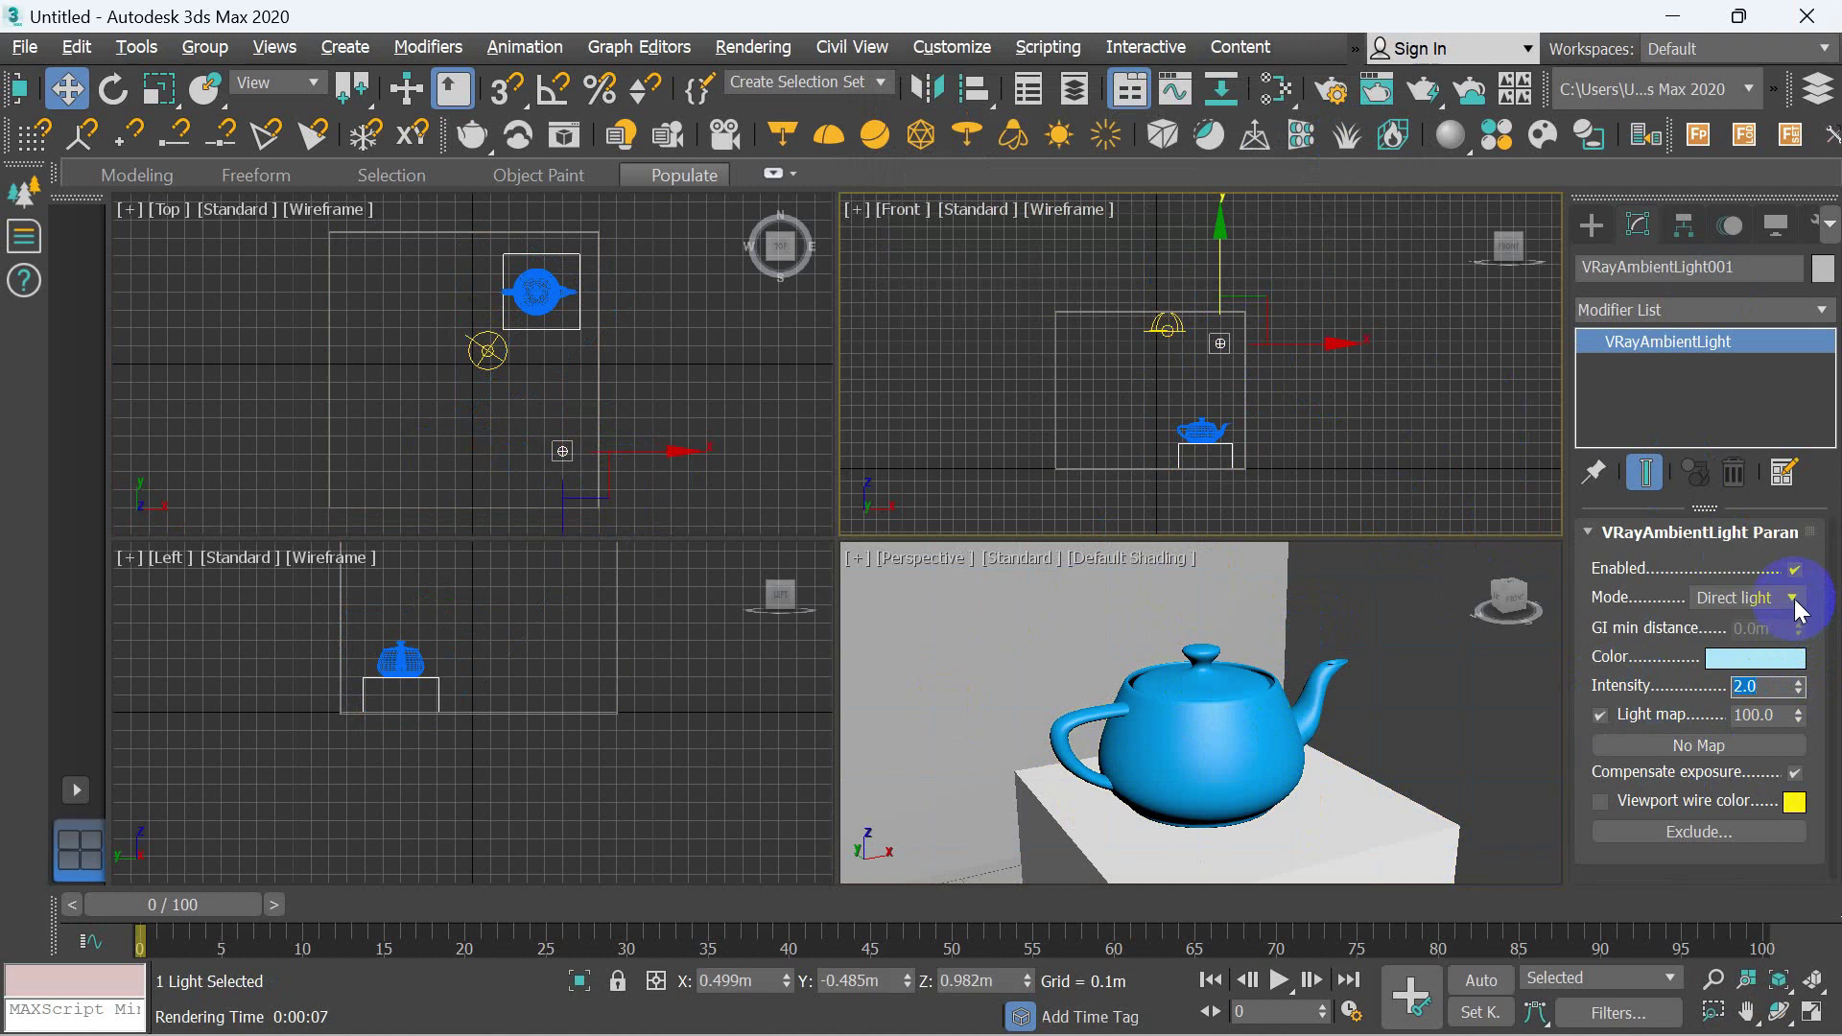
click(1795, 605)
click(1754, 615)
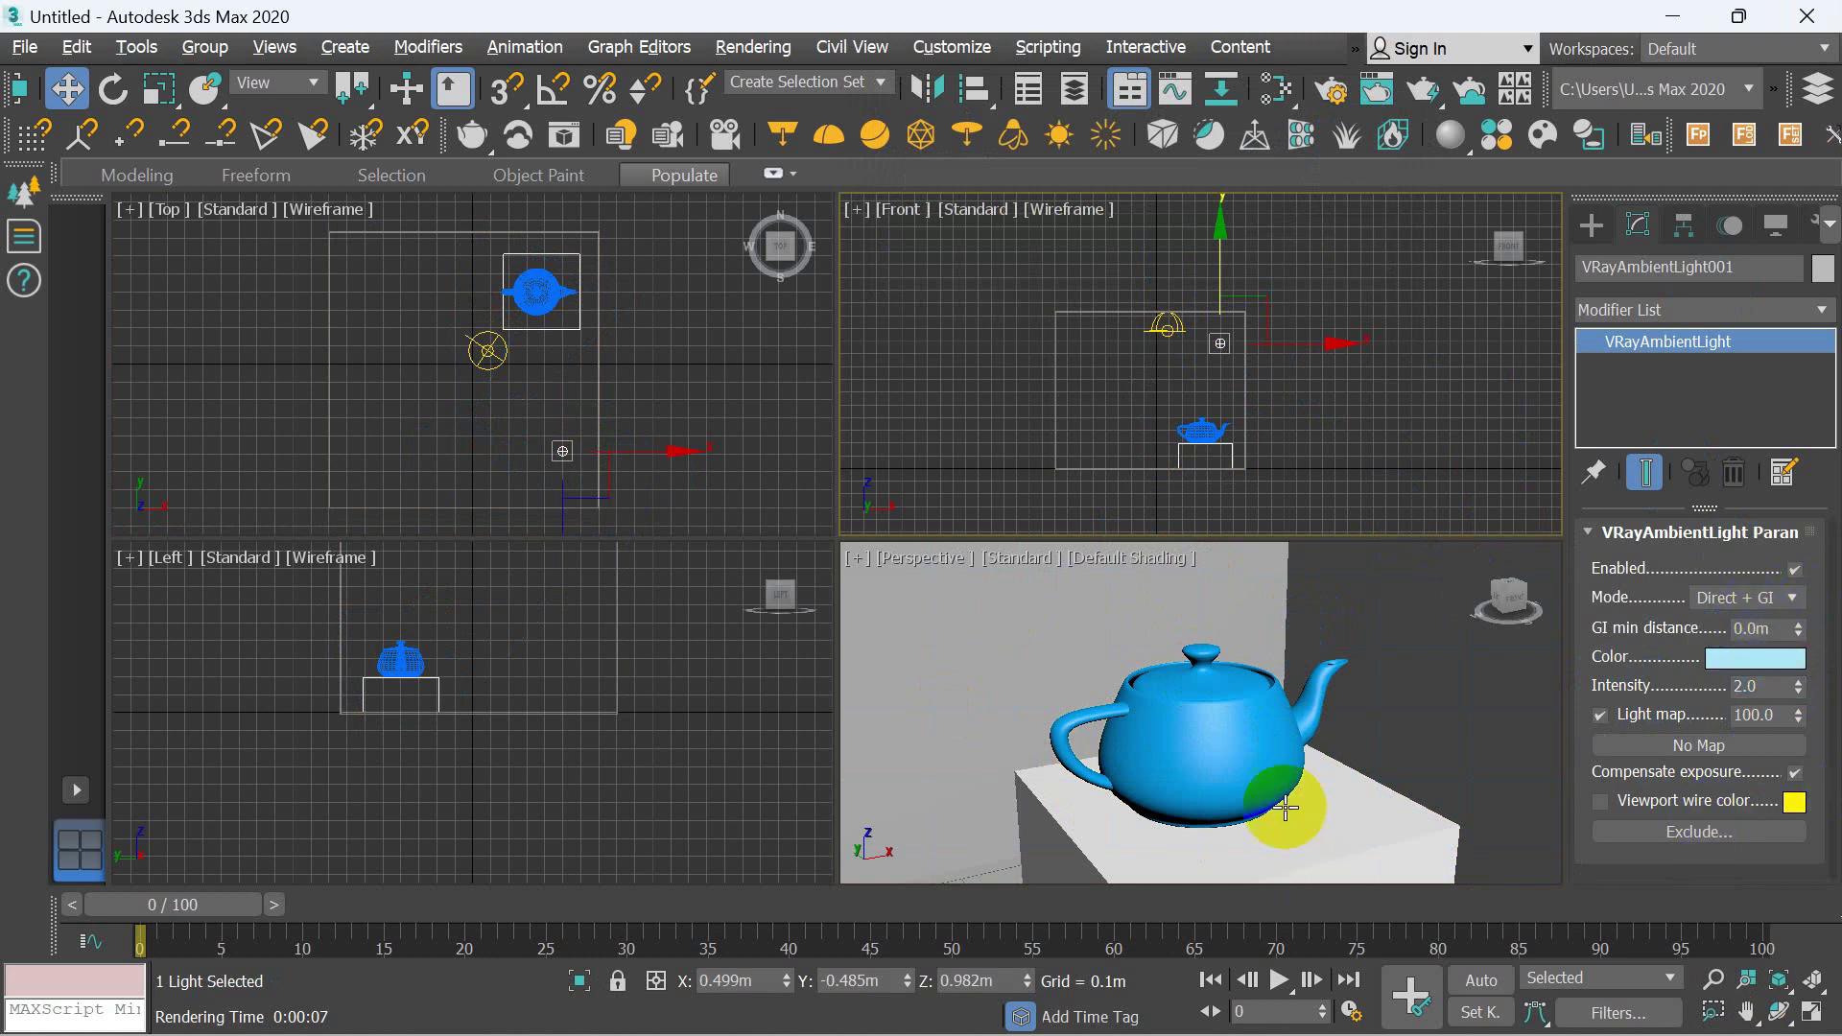
middle_click(1550, 868)
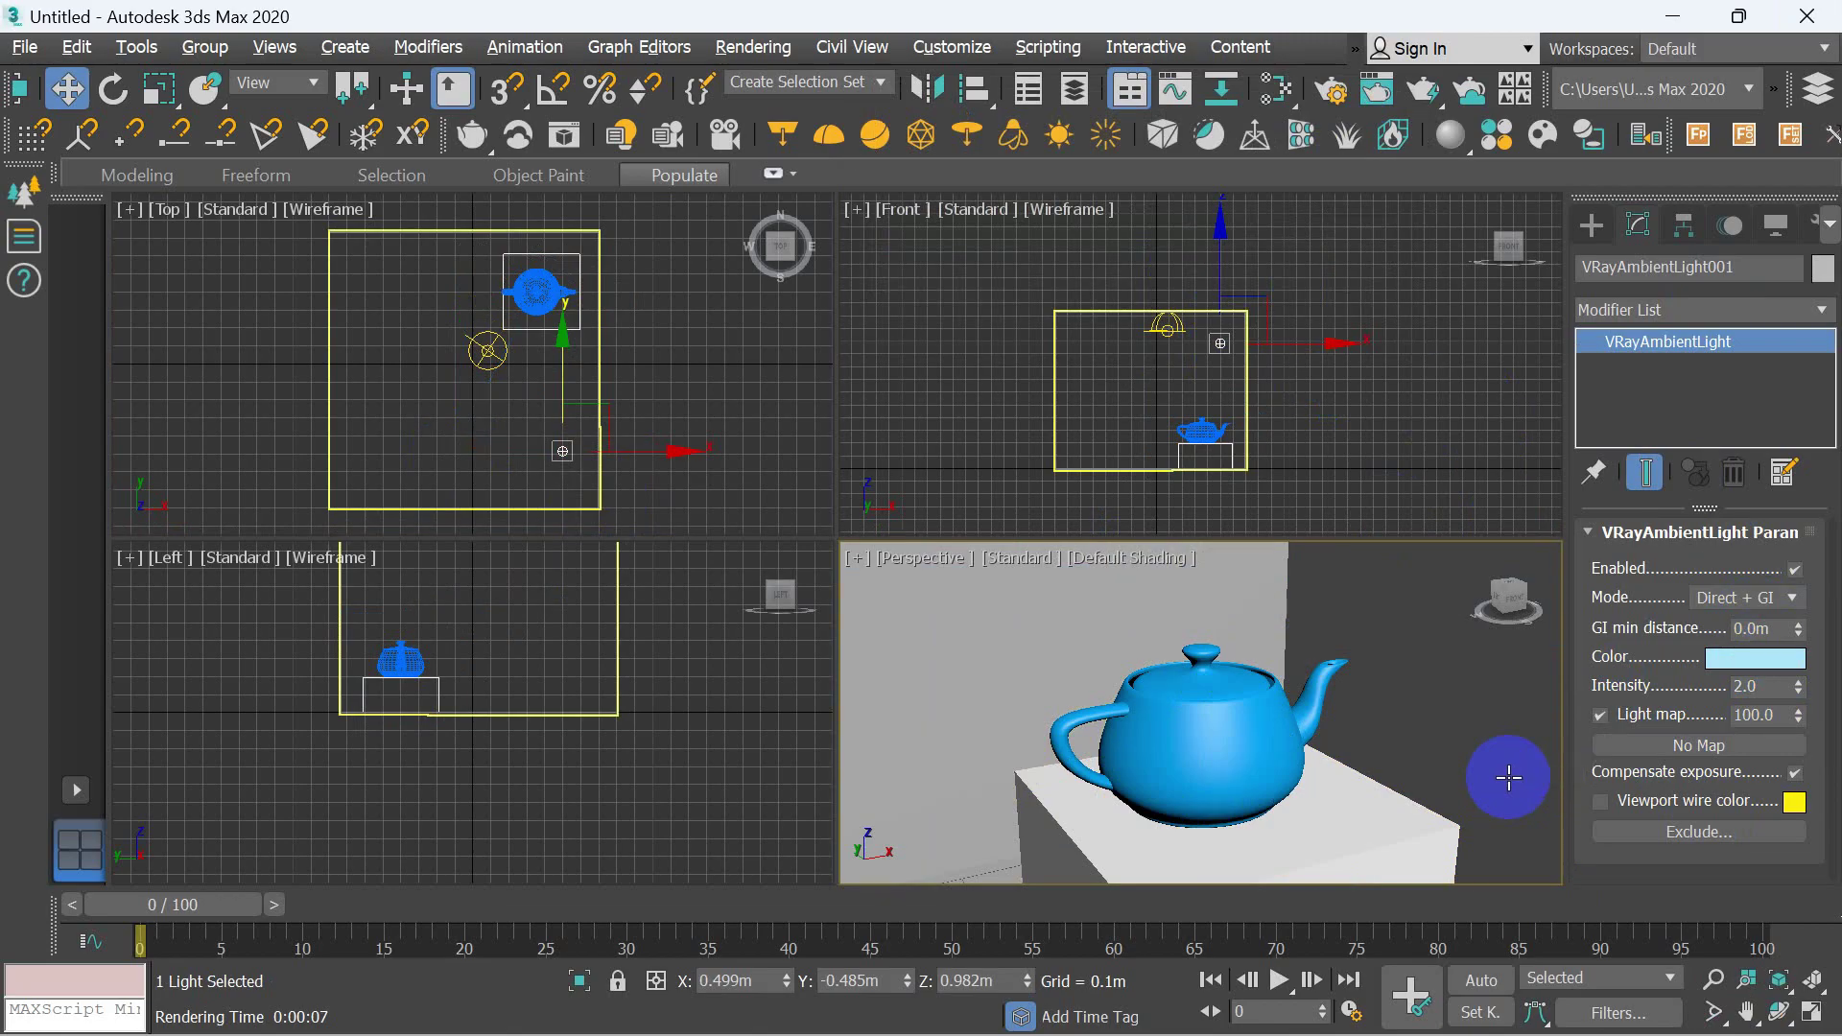
key(shift+q)
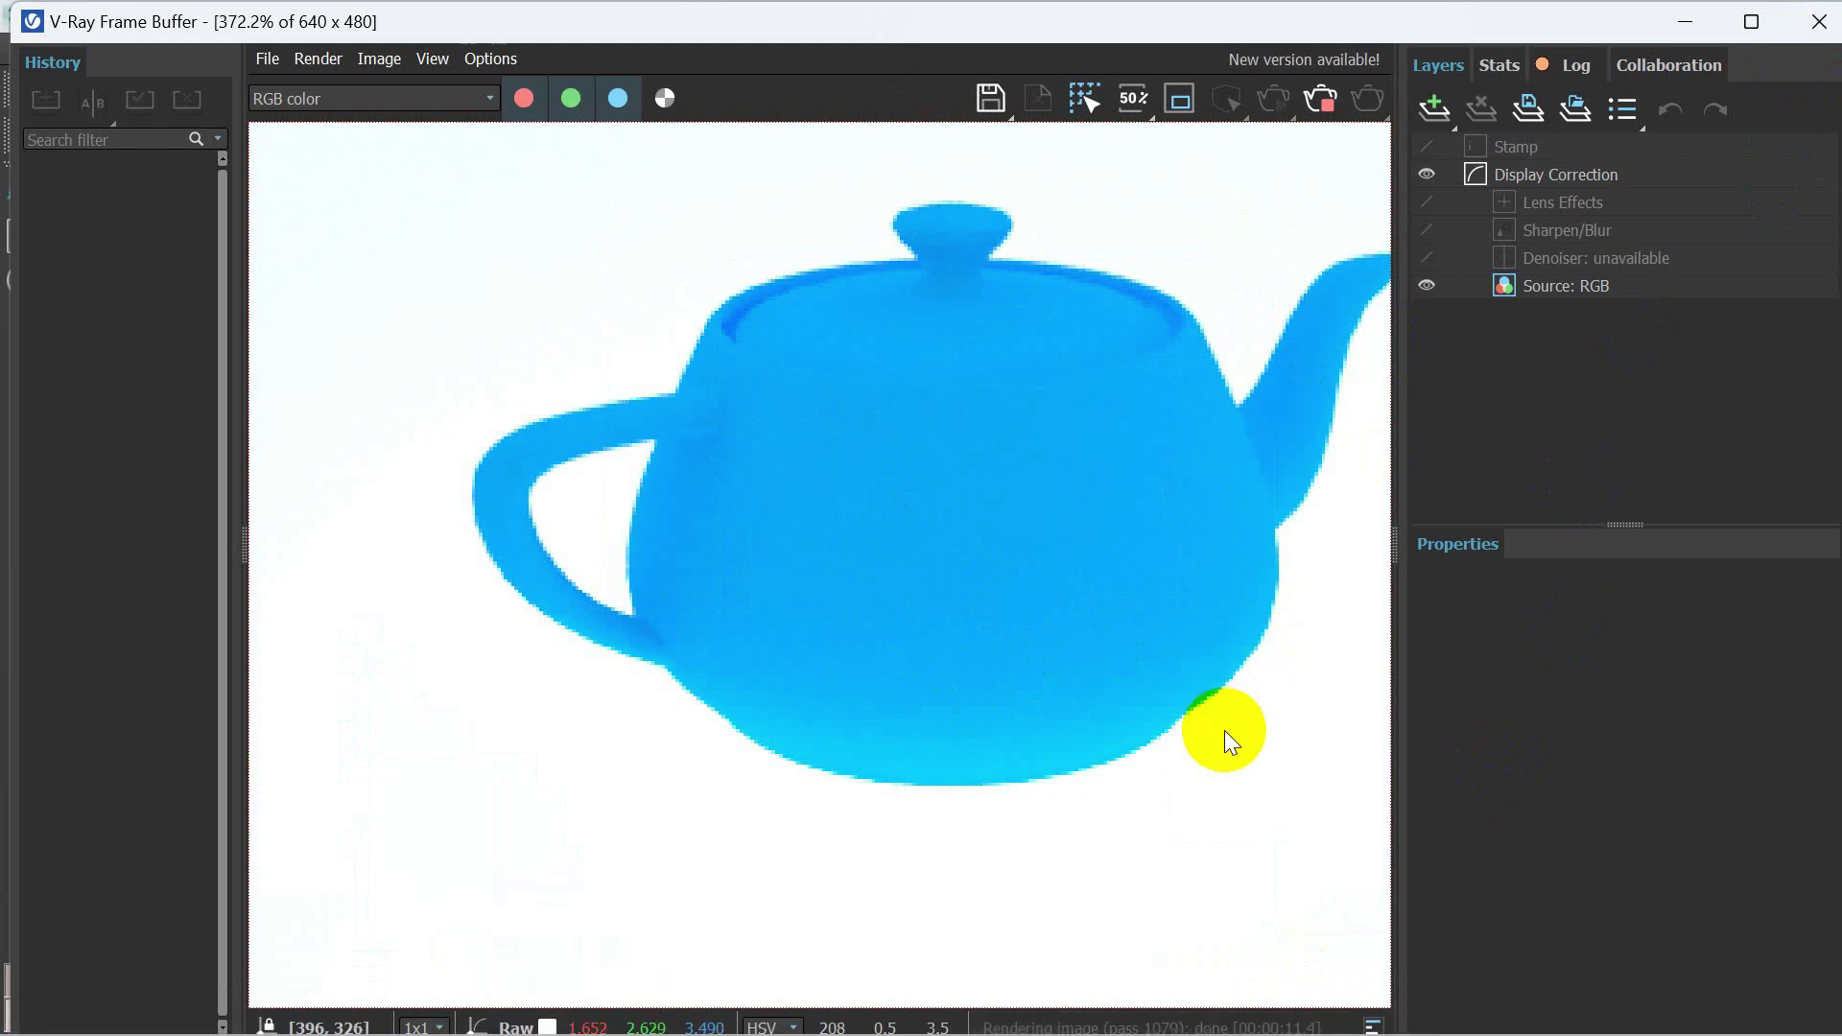
- Zoom the Perspective view out and turn off the ambient light's Compensate exposure
click(1817, 21)
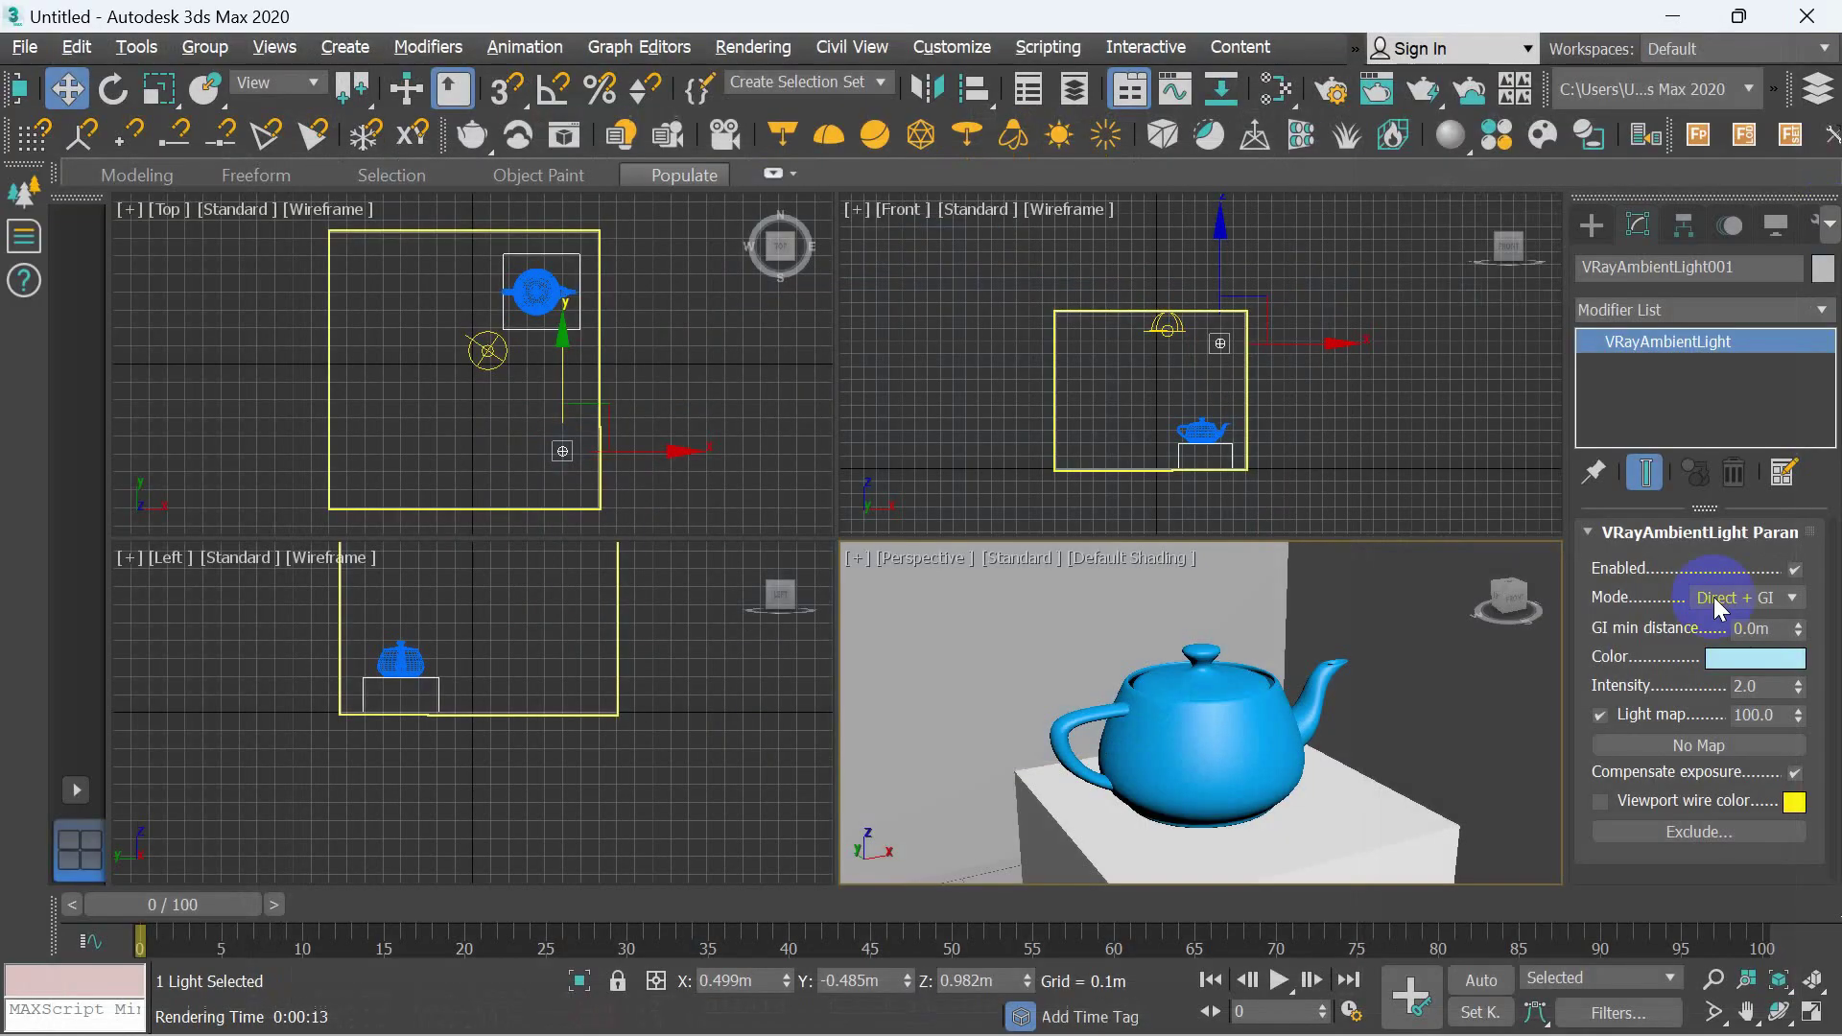
click(1712, 1012)
drag(1259, 785, 1260, 814)
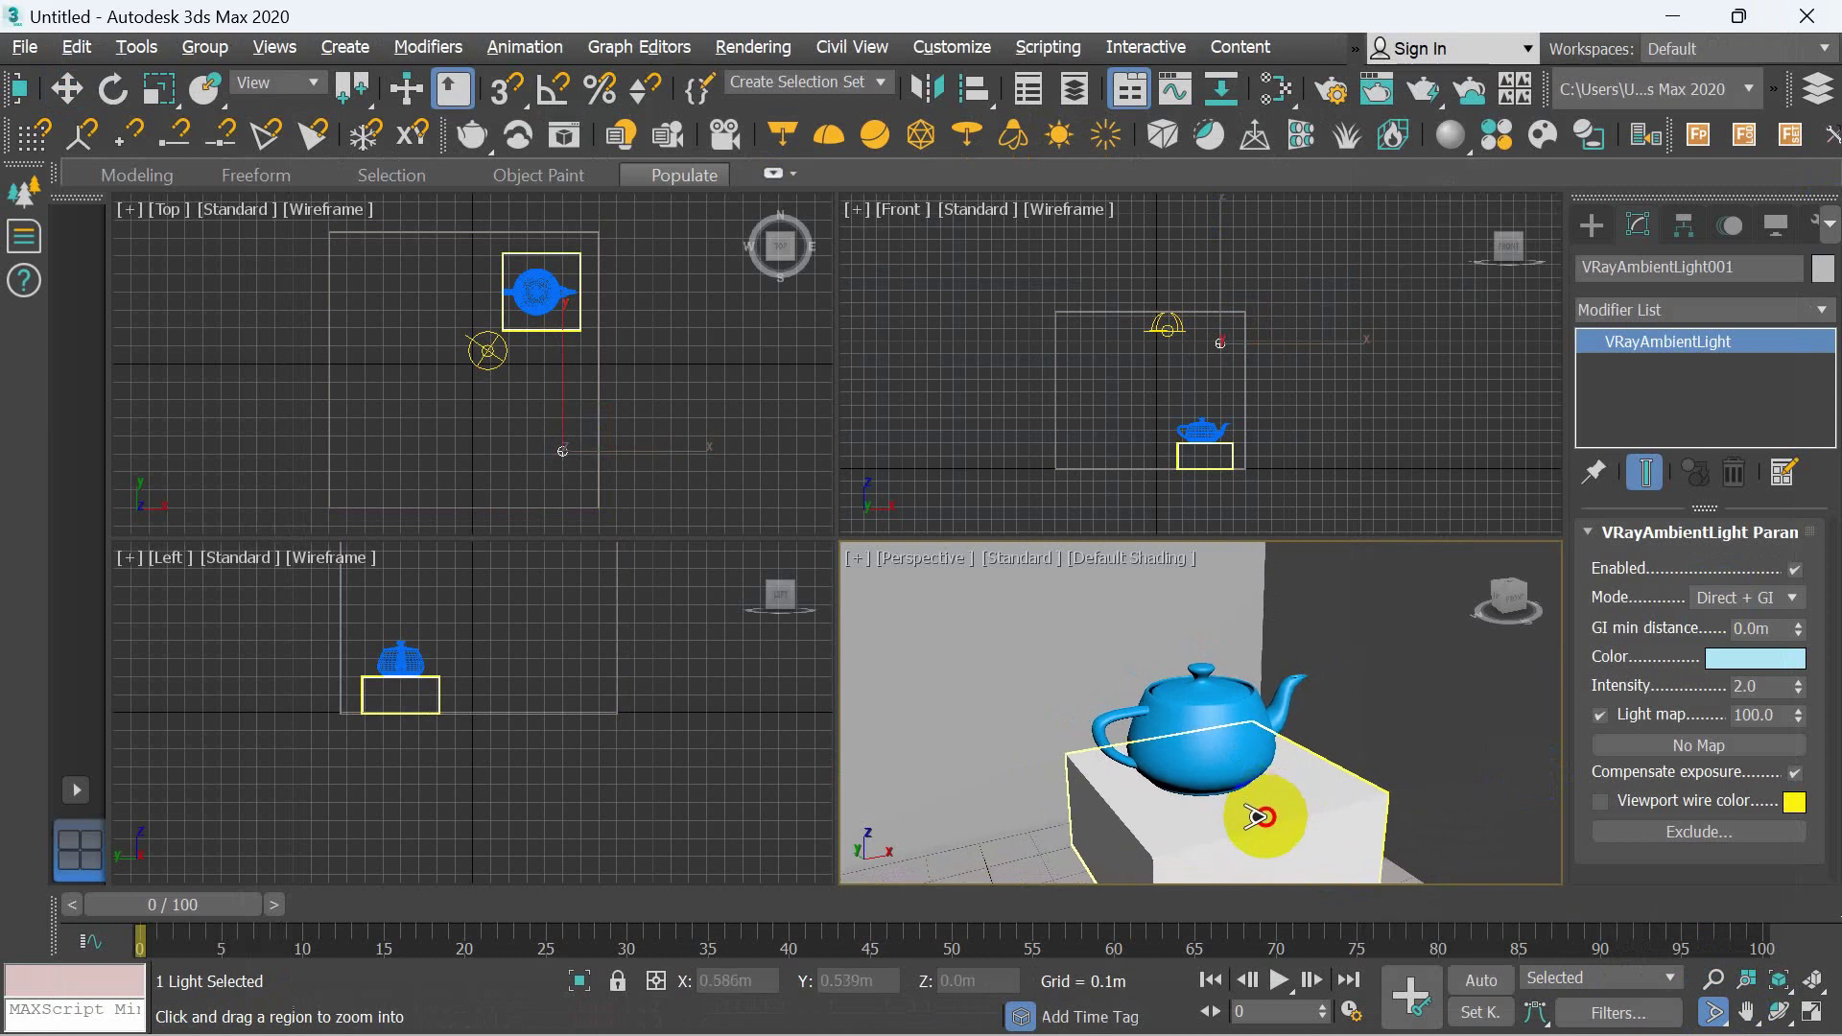
click(1787, 792)
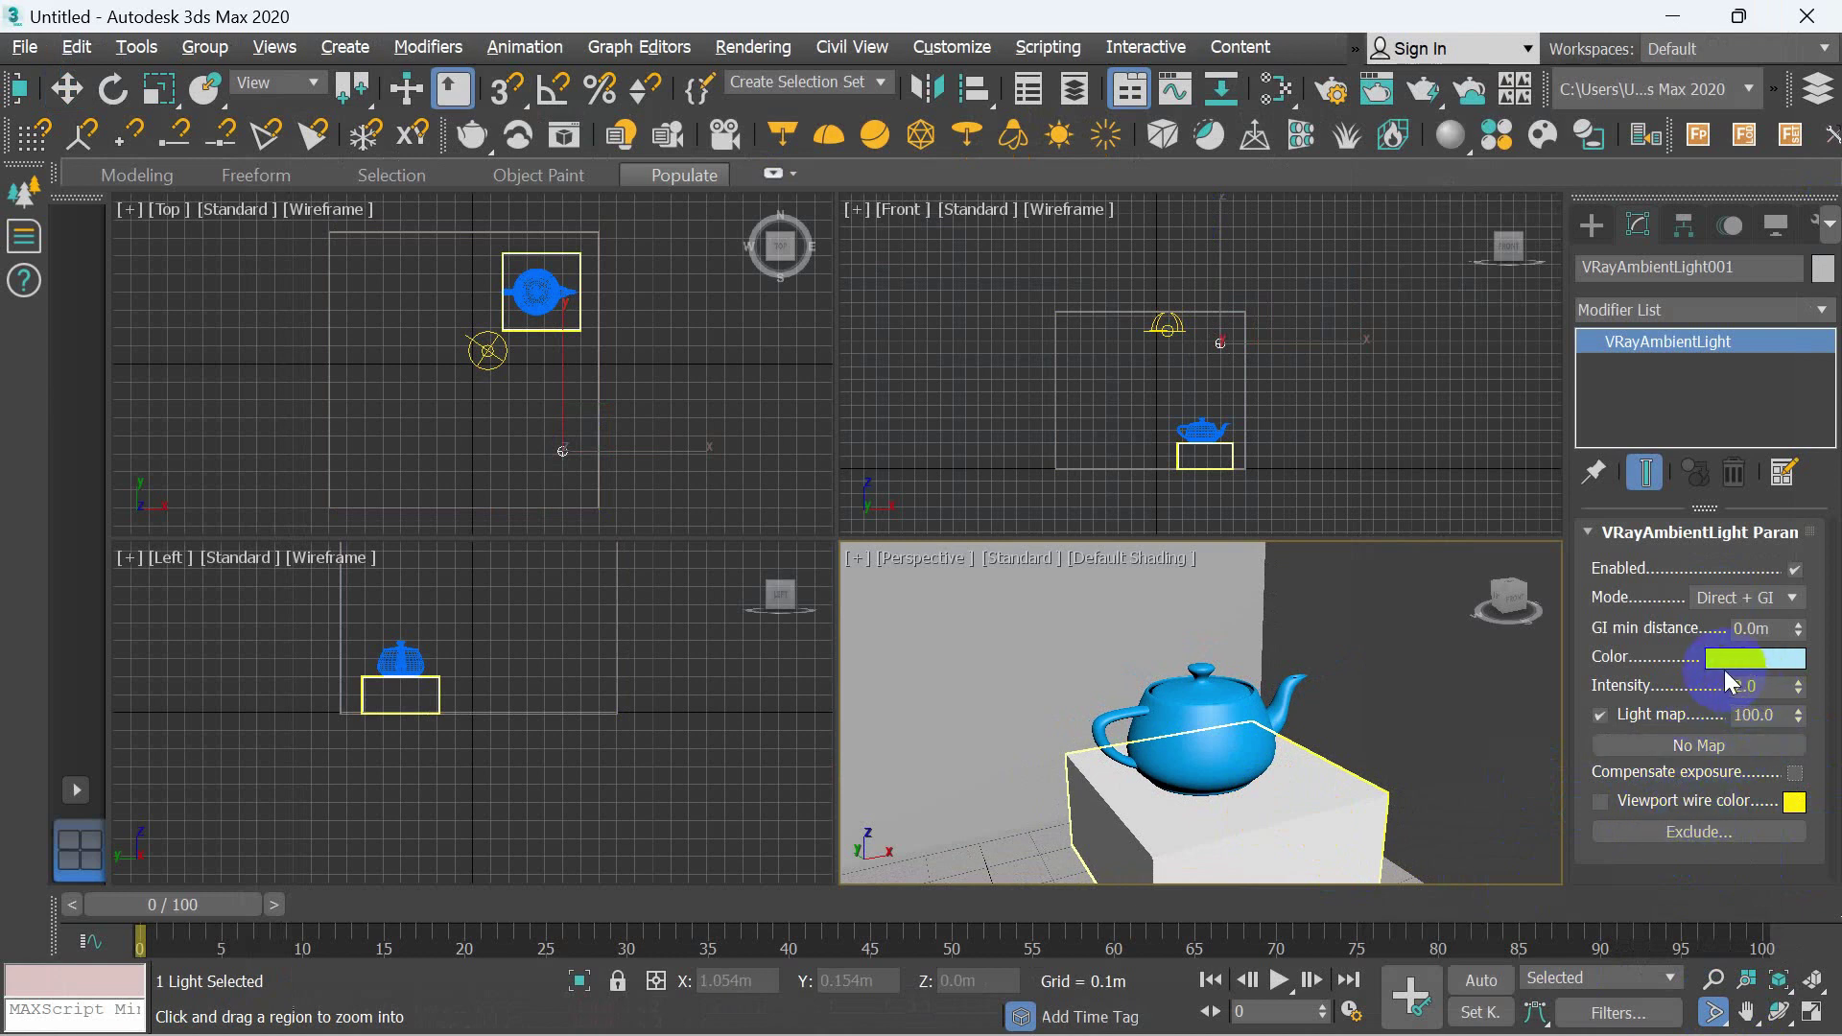
- Include Teapot001 in the ambient light's illumination again and render the scene
click(1702, 831)
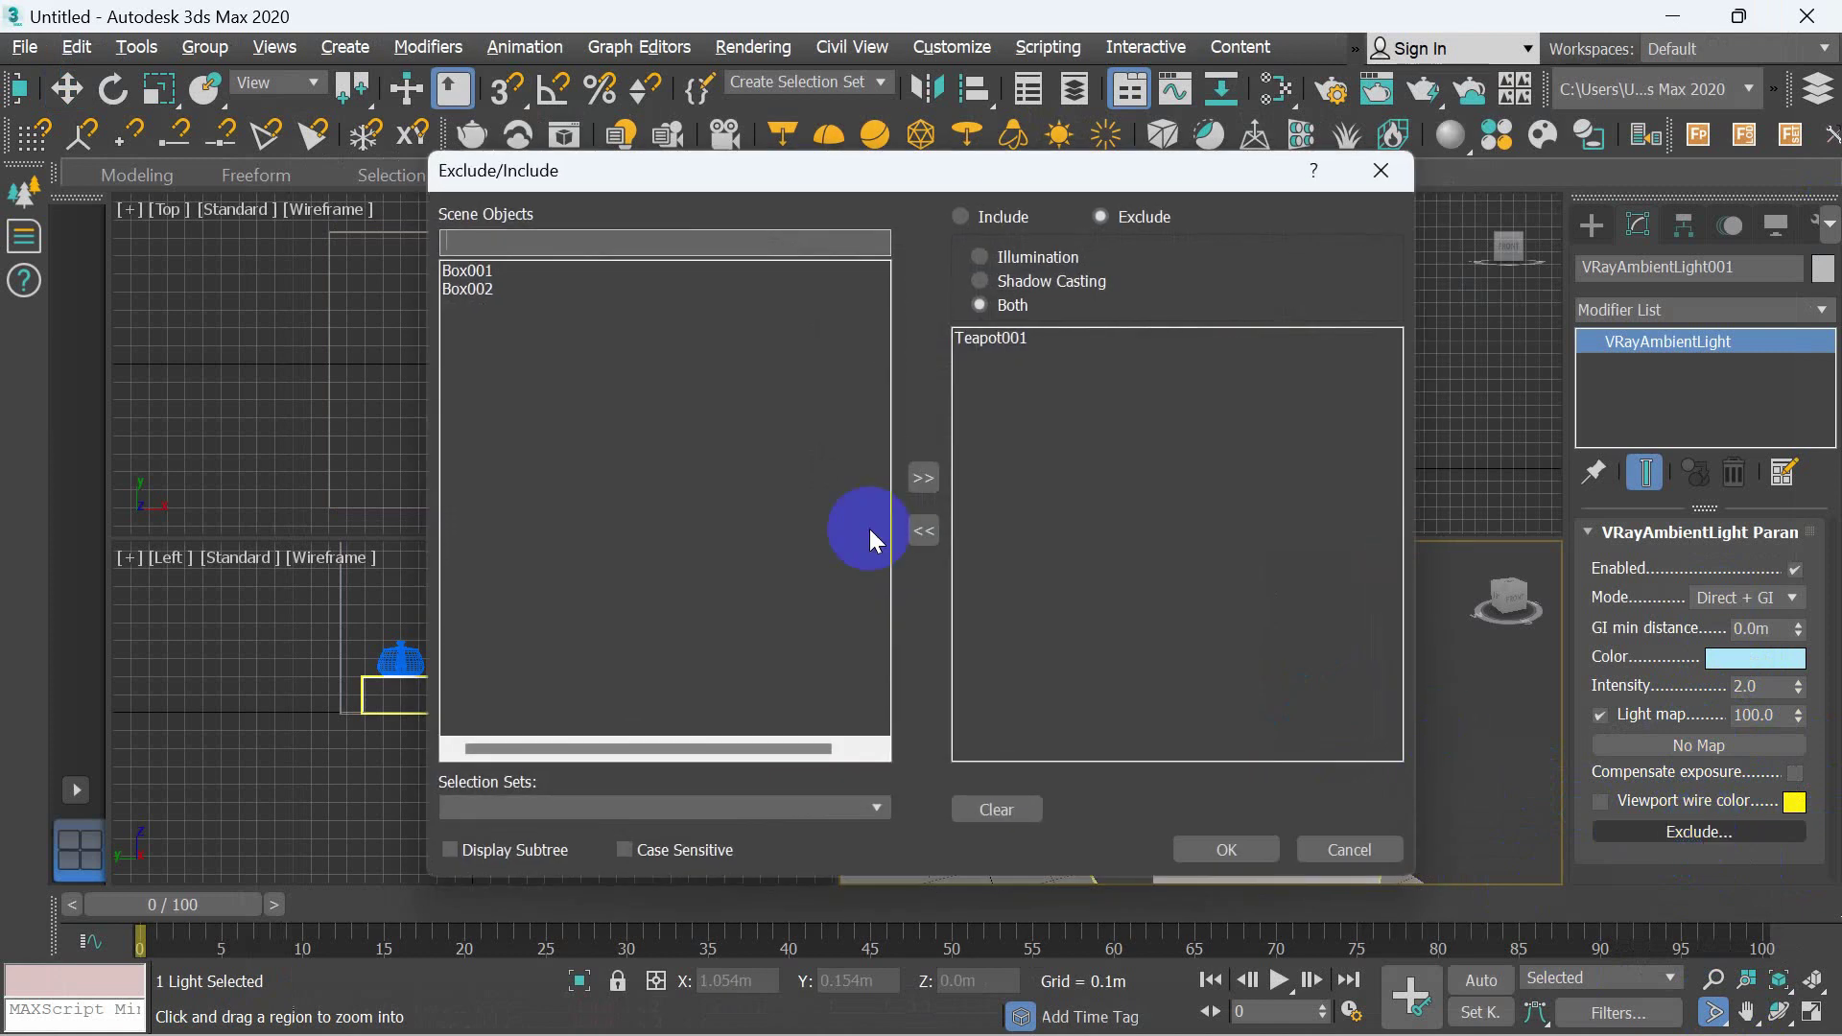
click(989, 344)
click(939, 533)
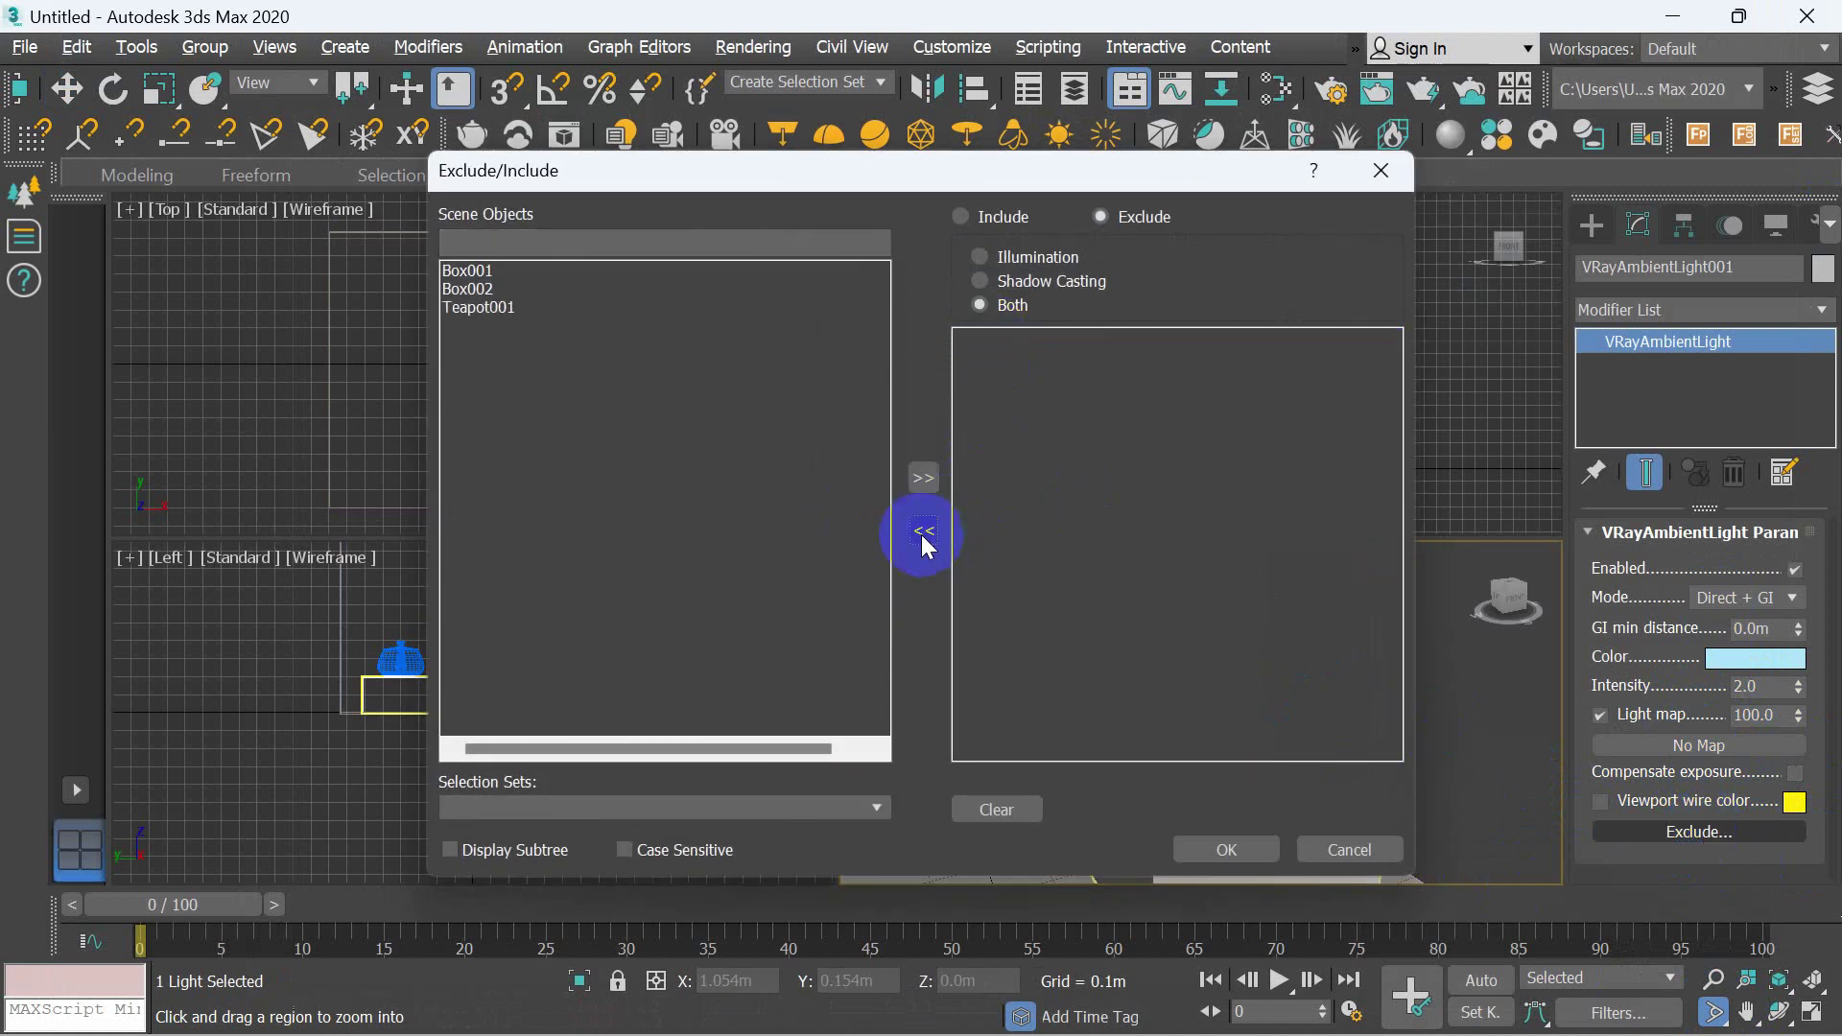
click(1211, 844)
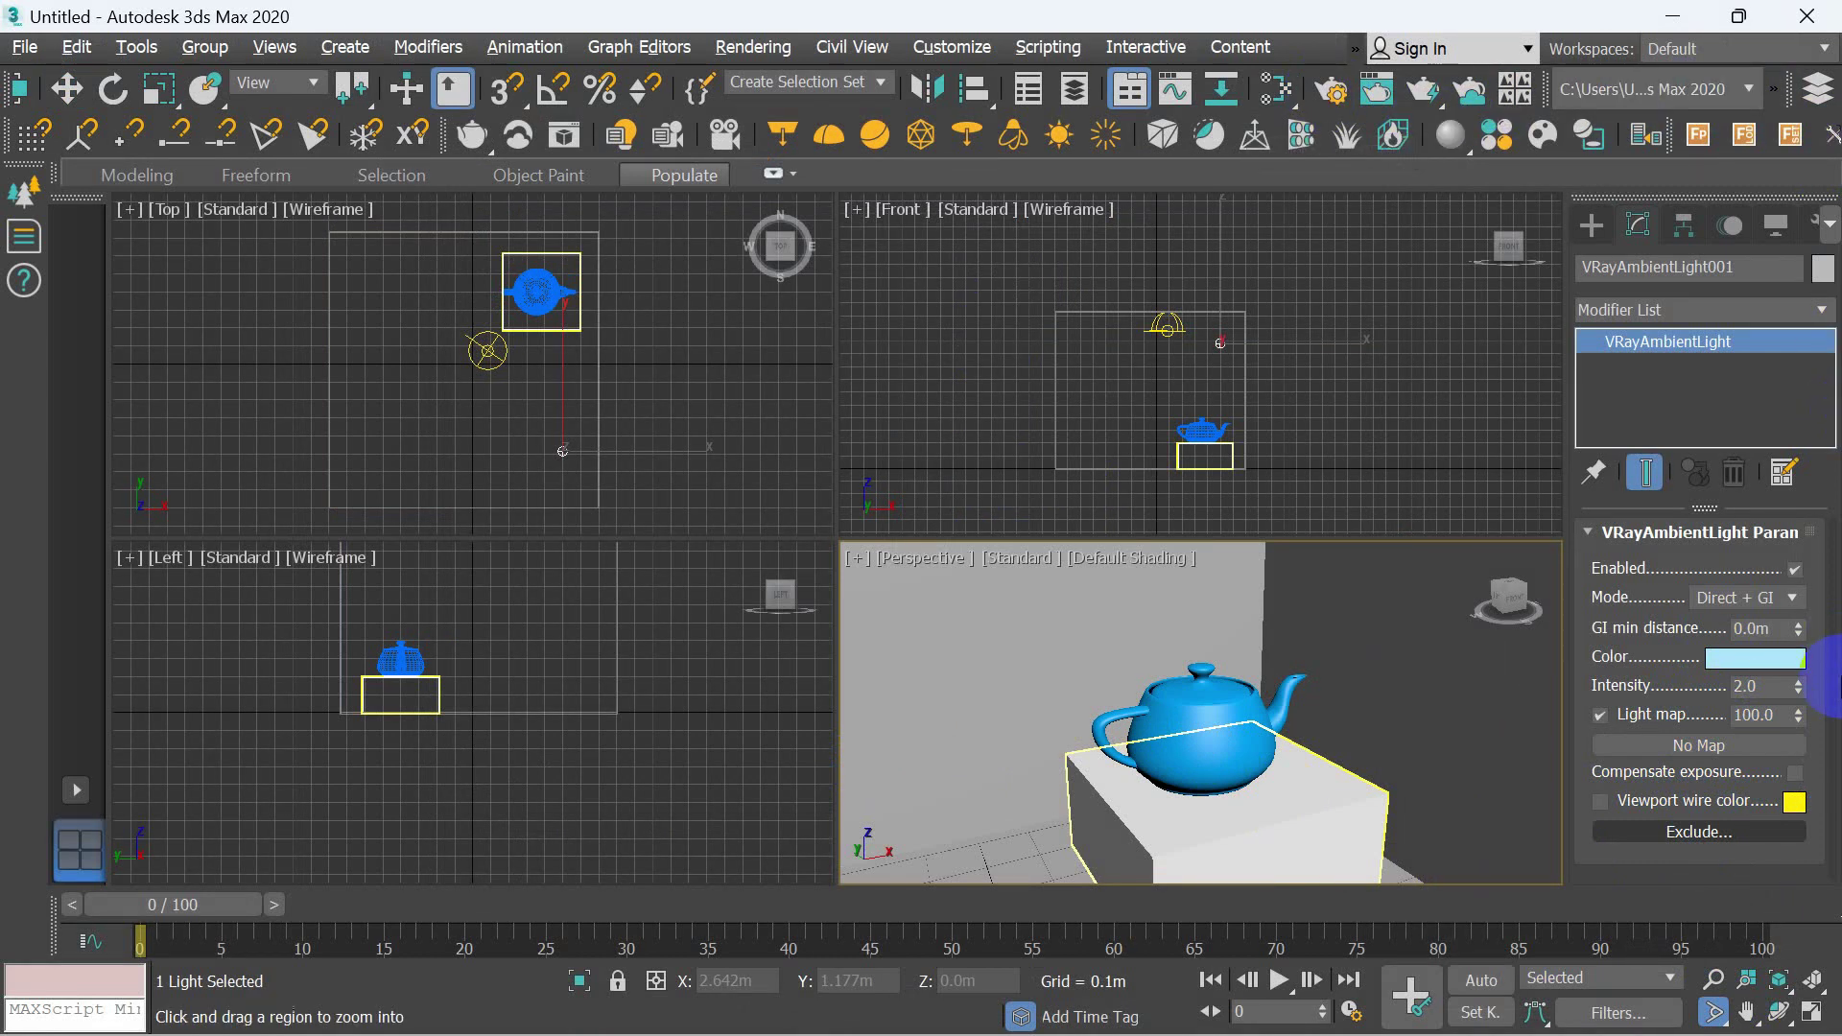
key(shift+q)
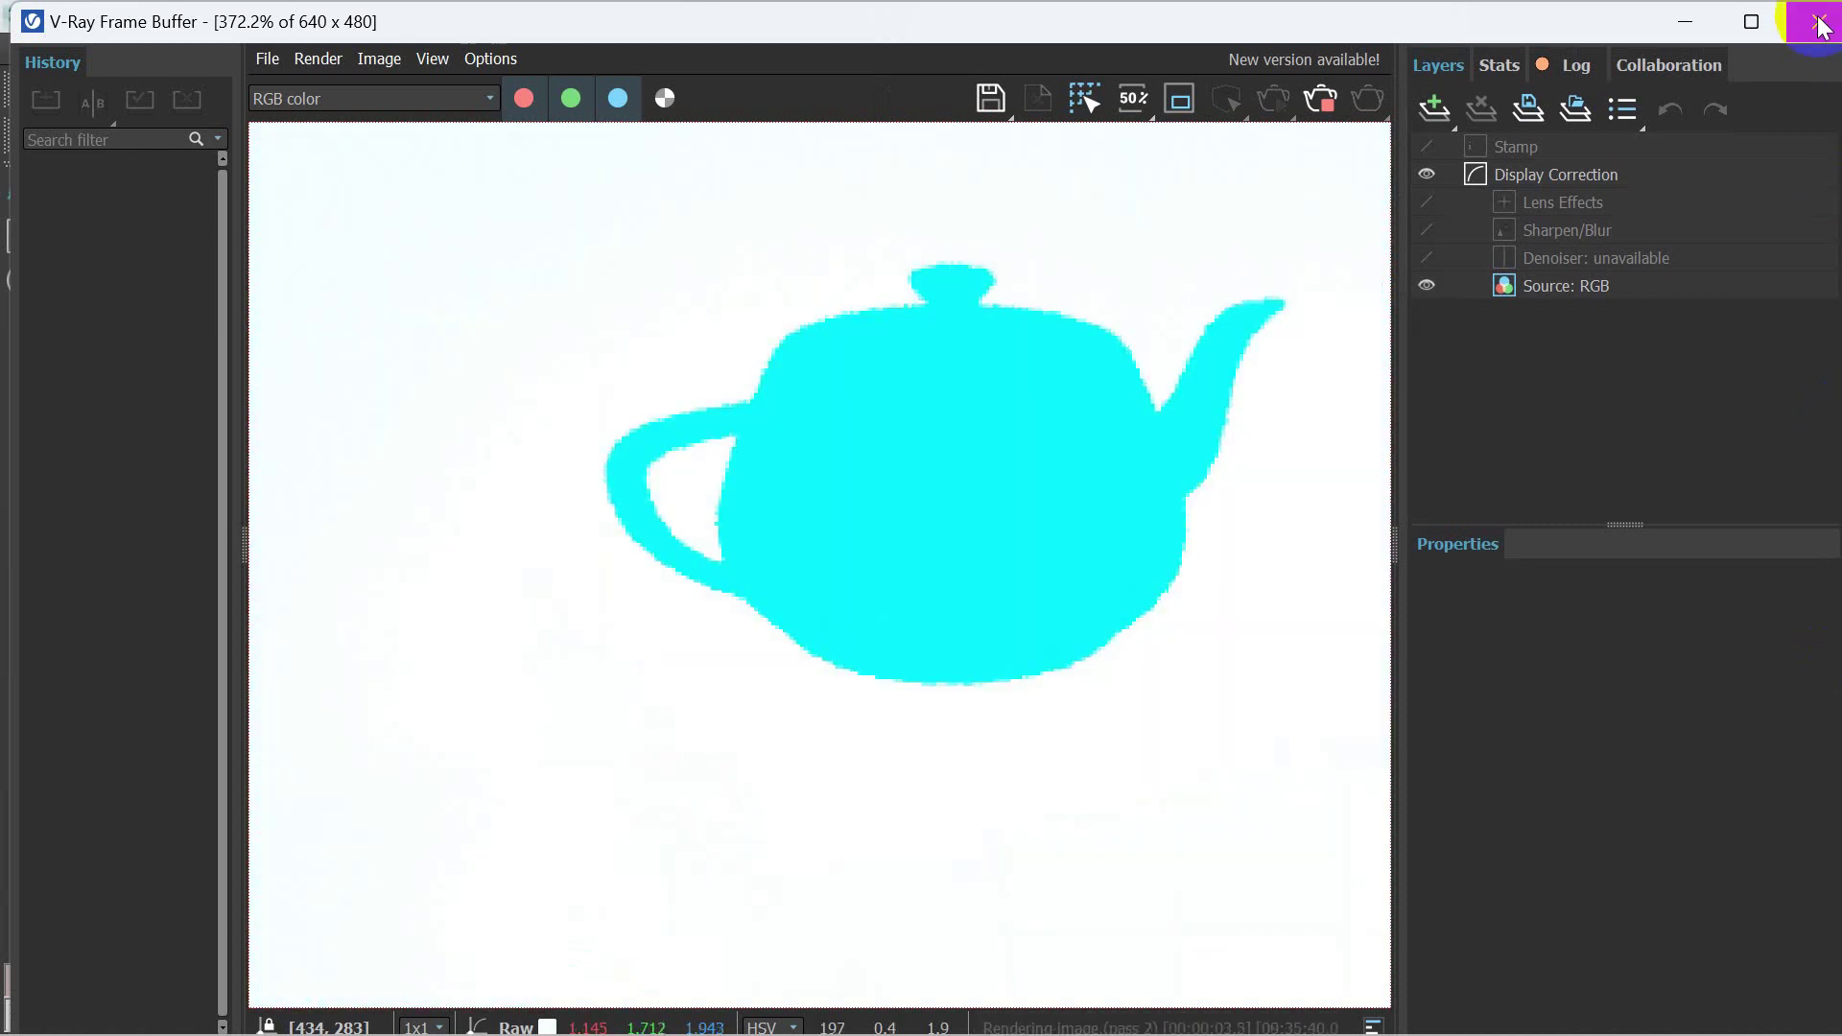
click(1320, 100)
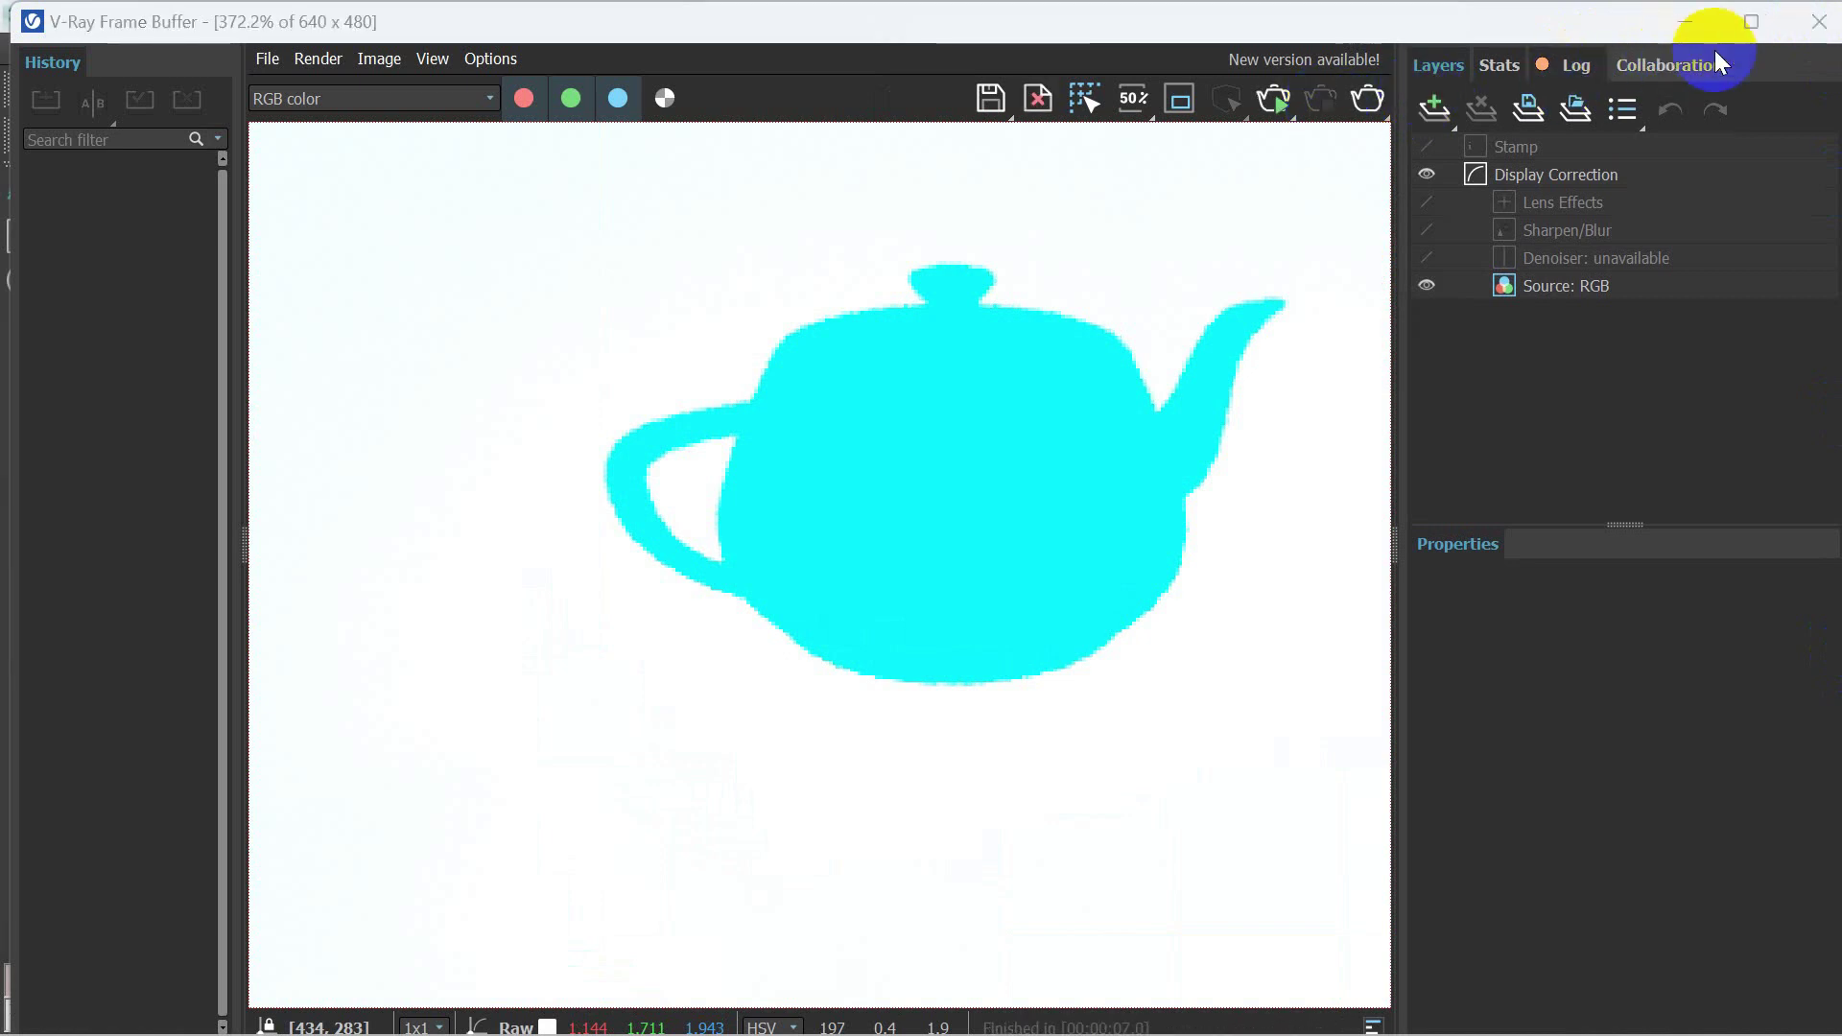
click(1818, 26)
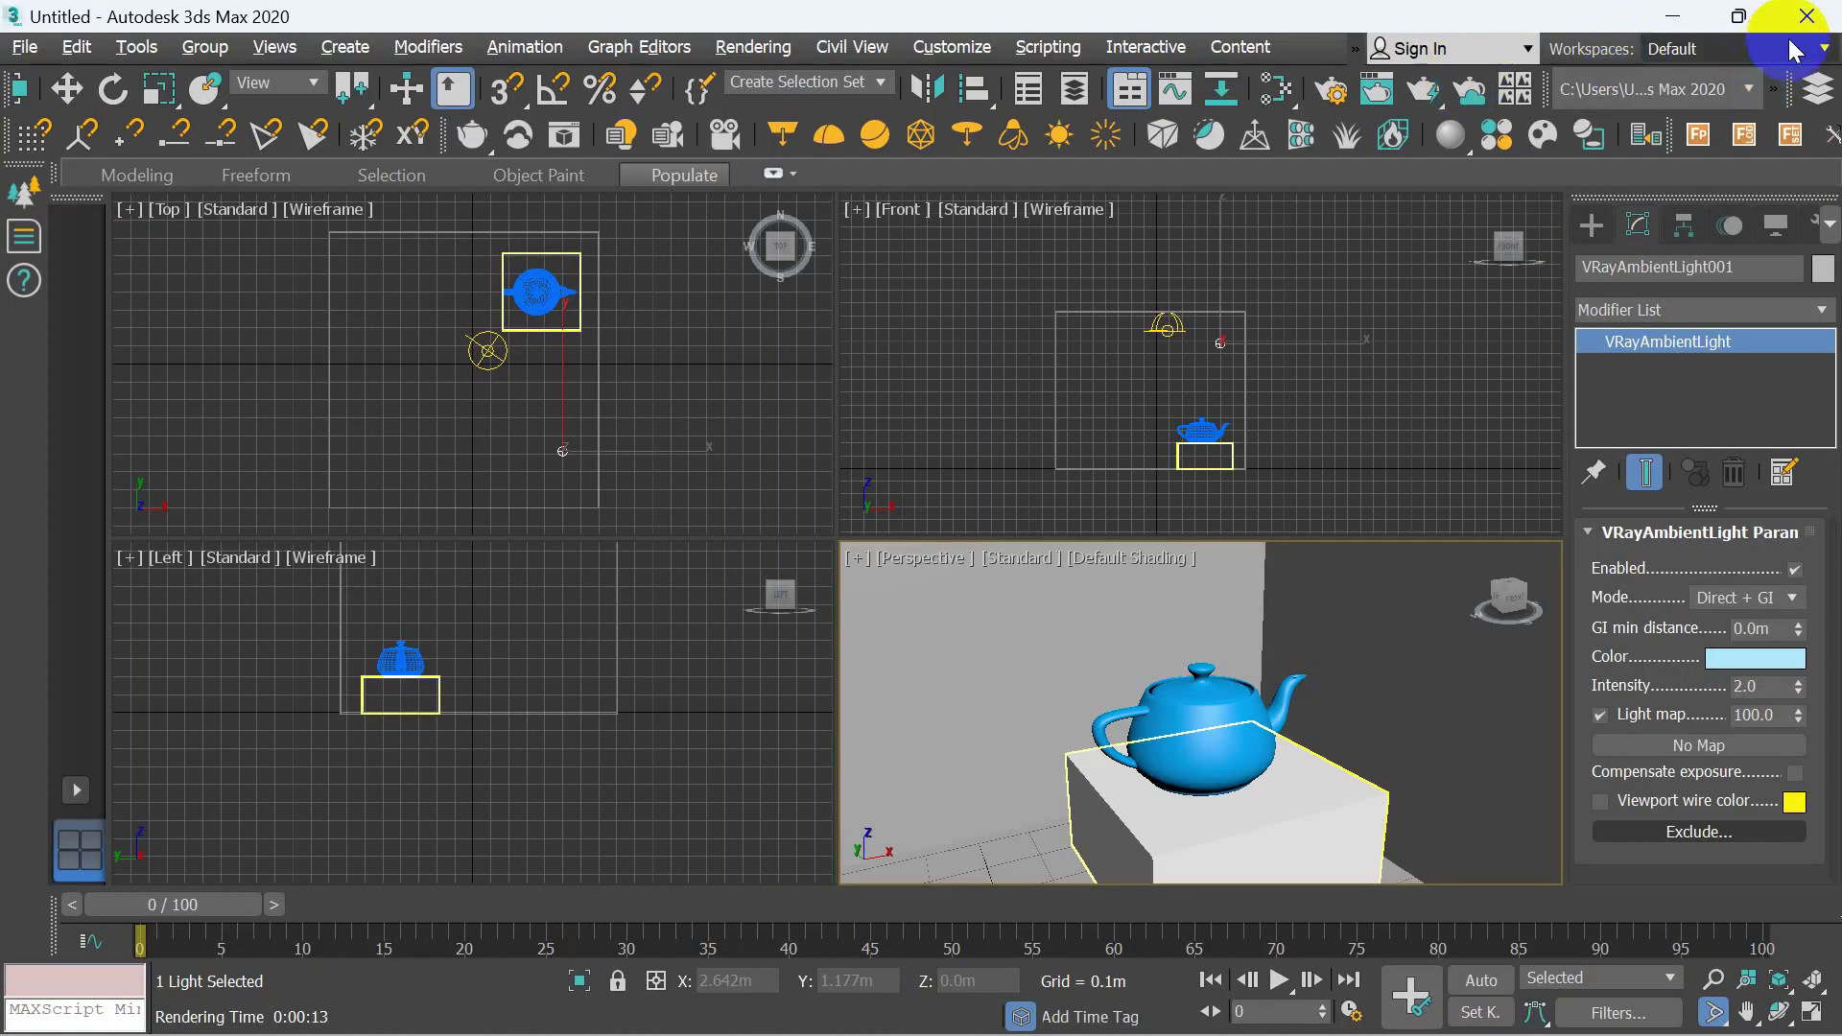
- Set the dome light VRayLight001 multiplier to 0.25
click(66, 89)
click(1167, 326)
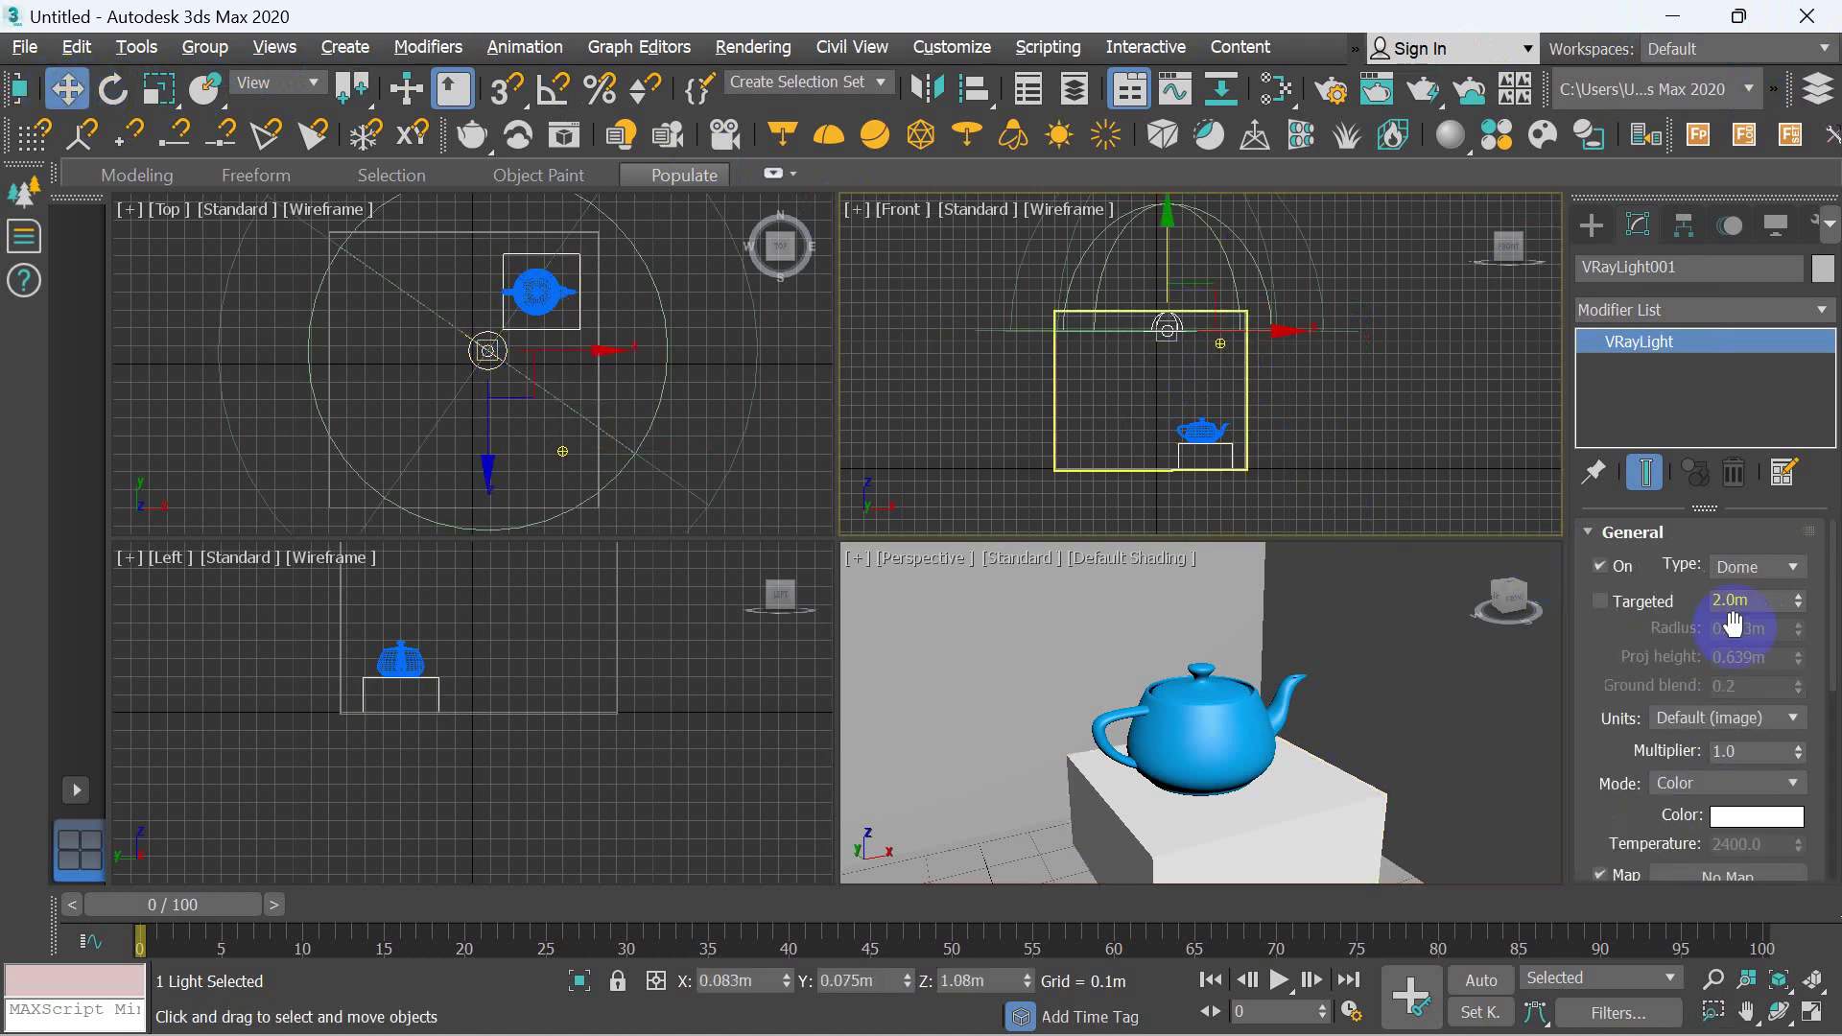
click(1756, 746)
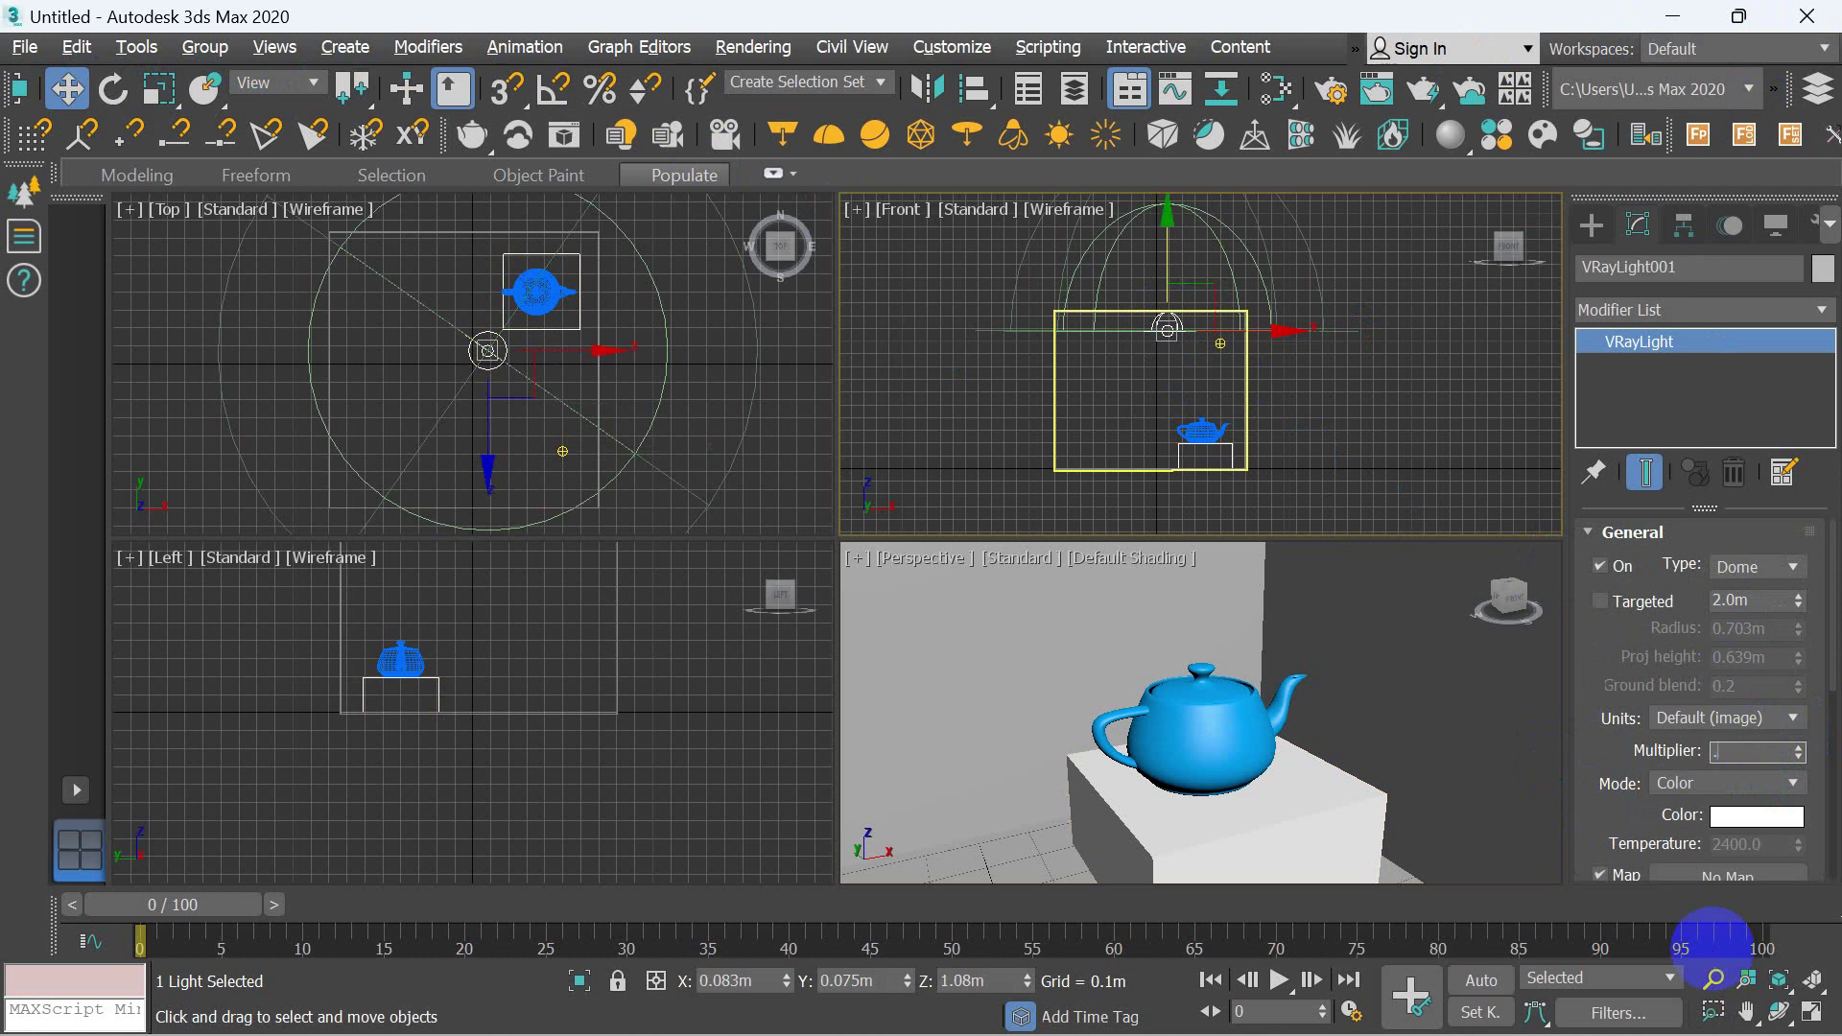
text(.25)
key(Return)
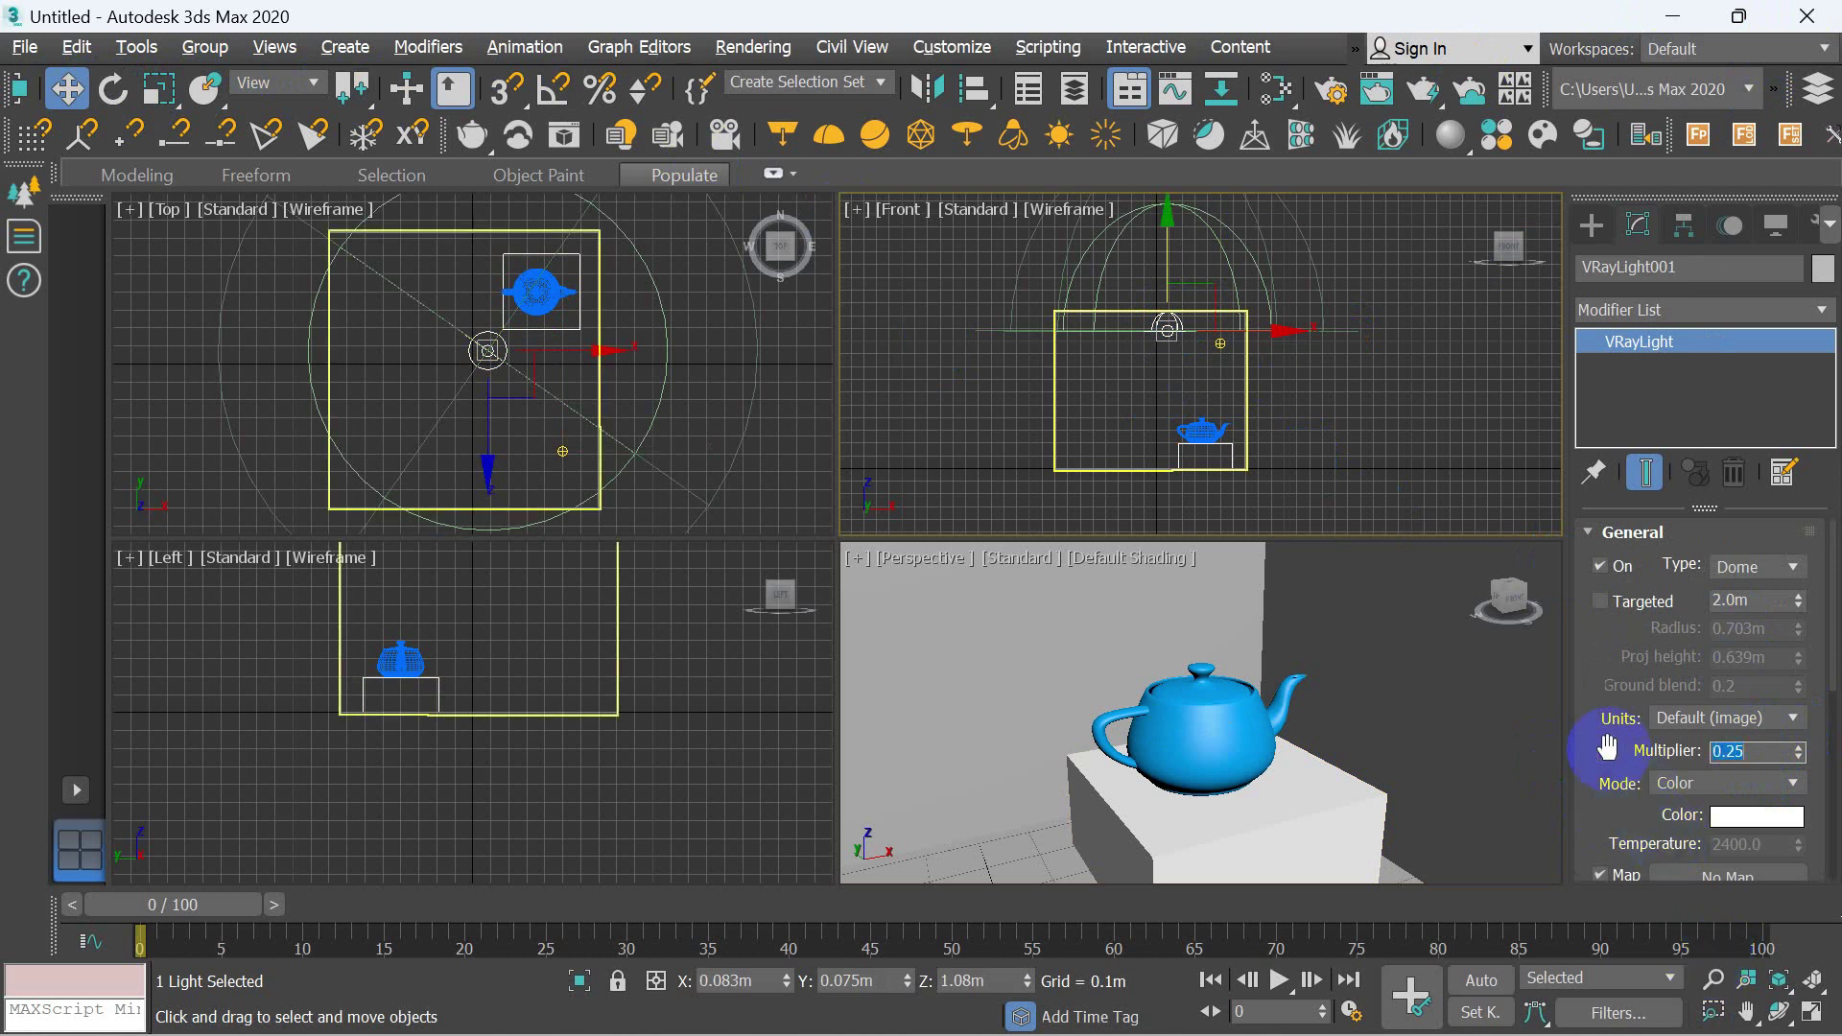
- Render the Perspective view, stop the overexposed render, and close the frame buffer
click(1010, 708)
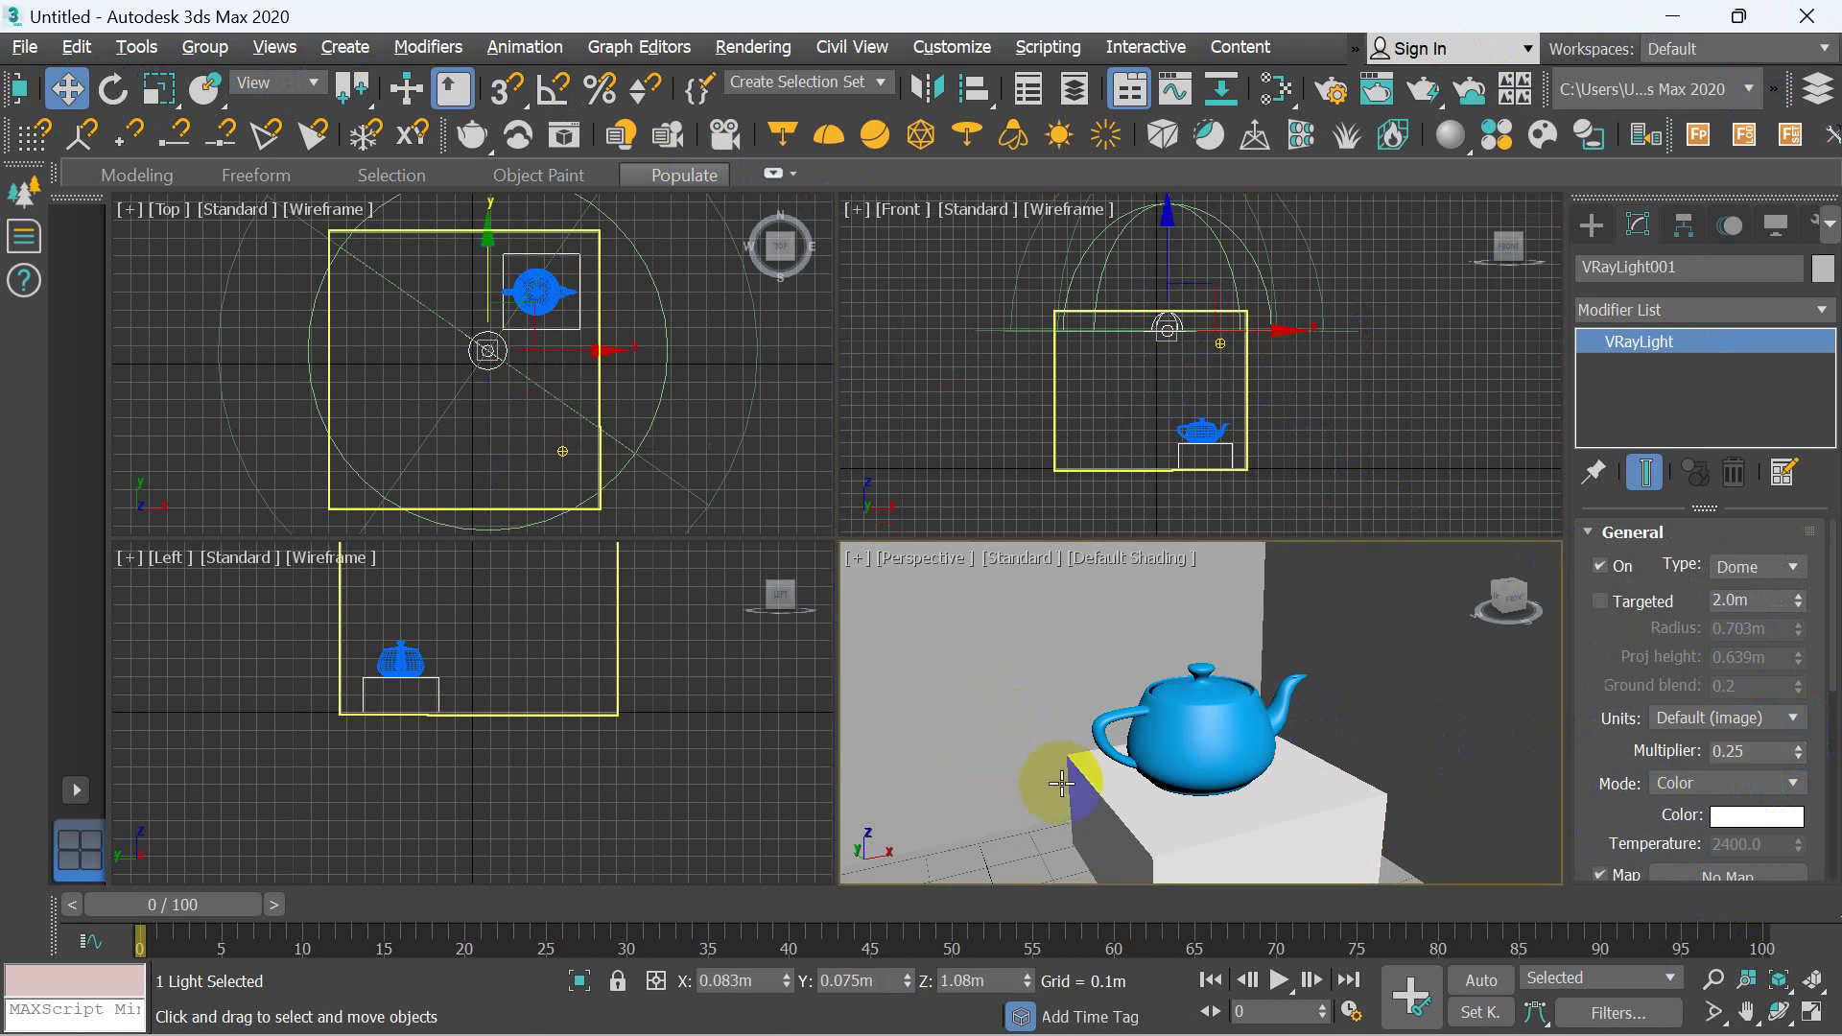
right_click(977, 763)
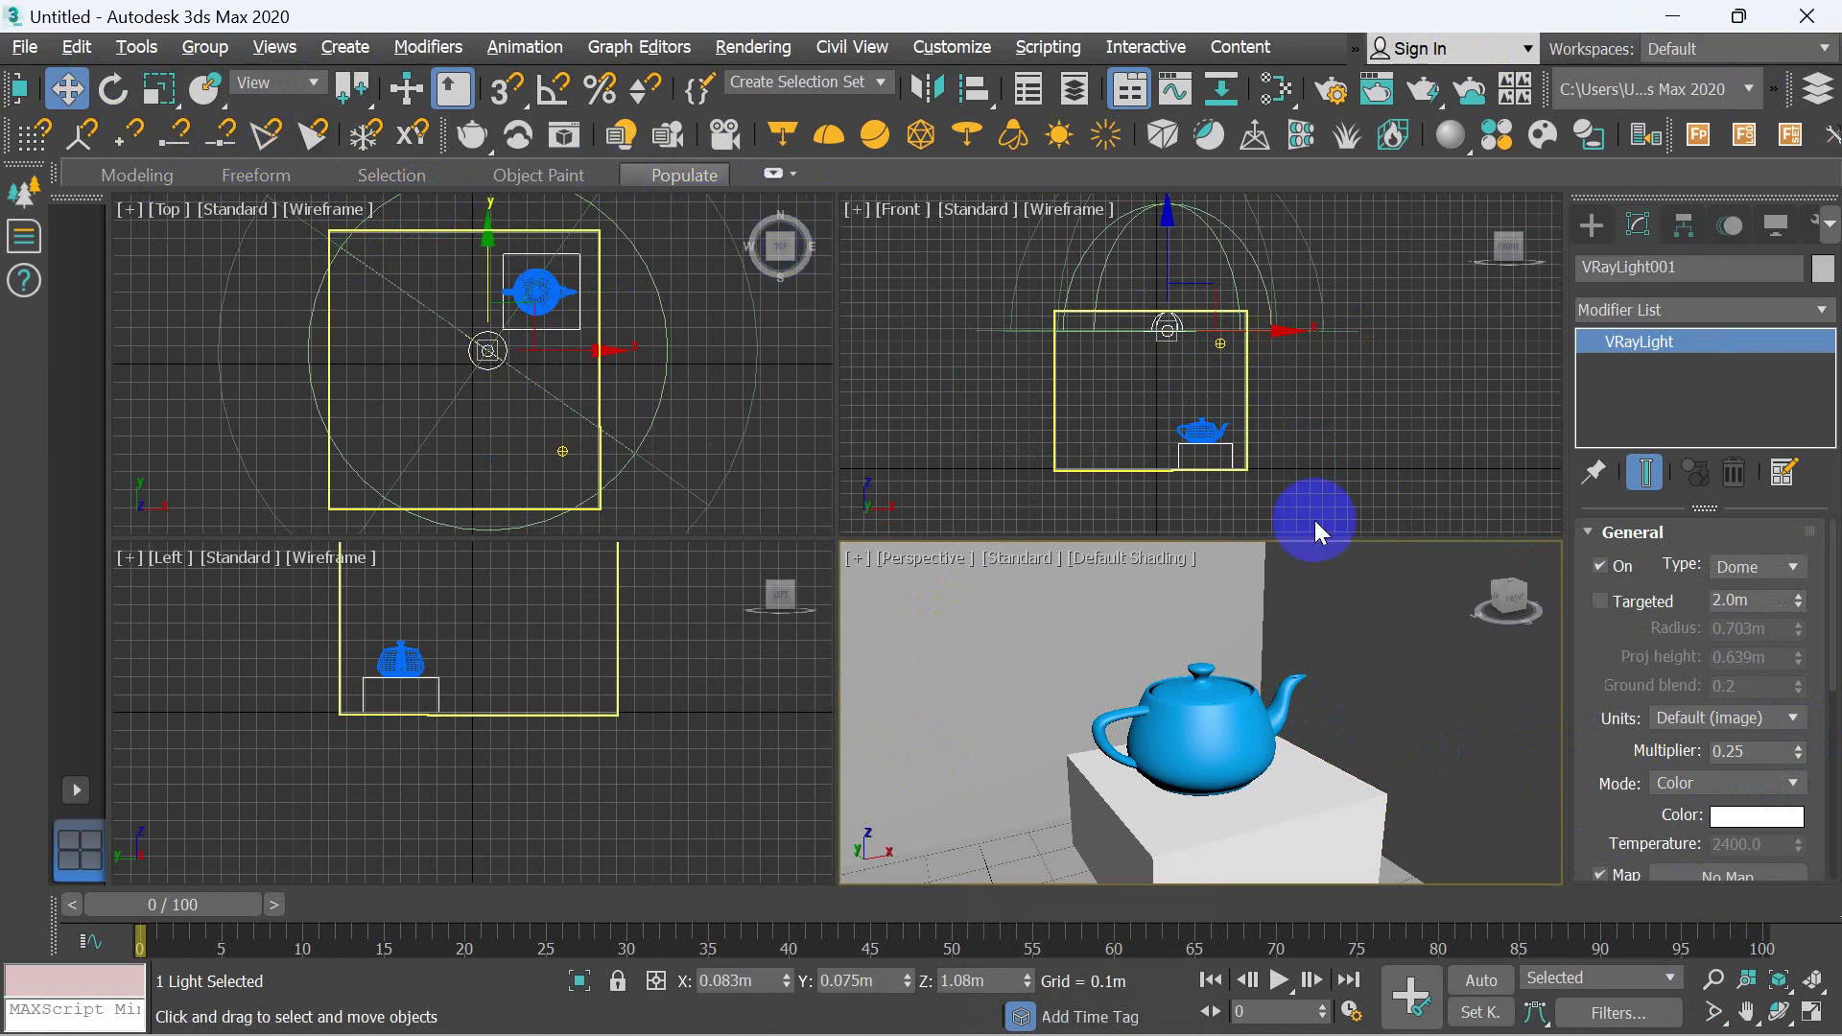
key(shift+q)
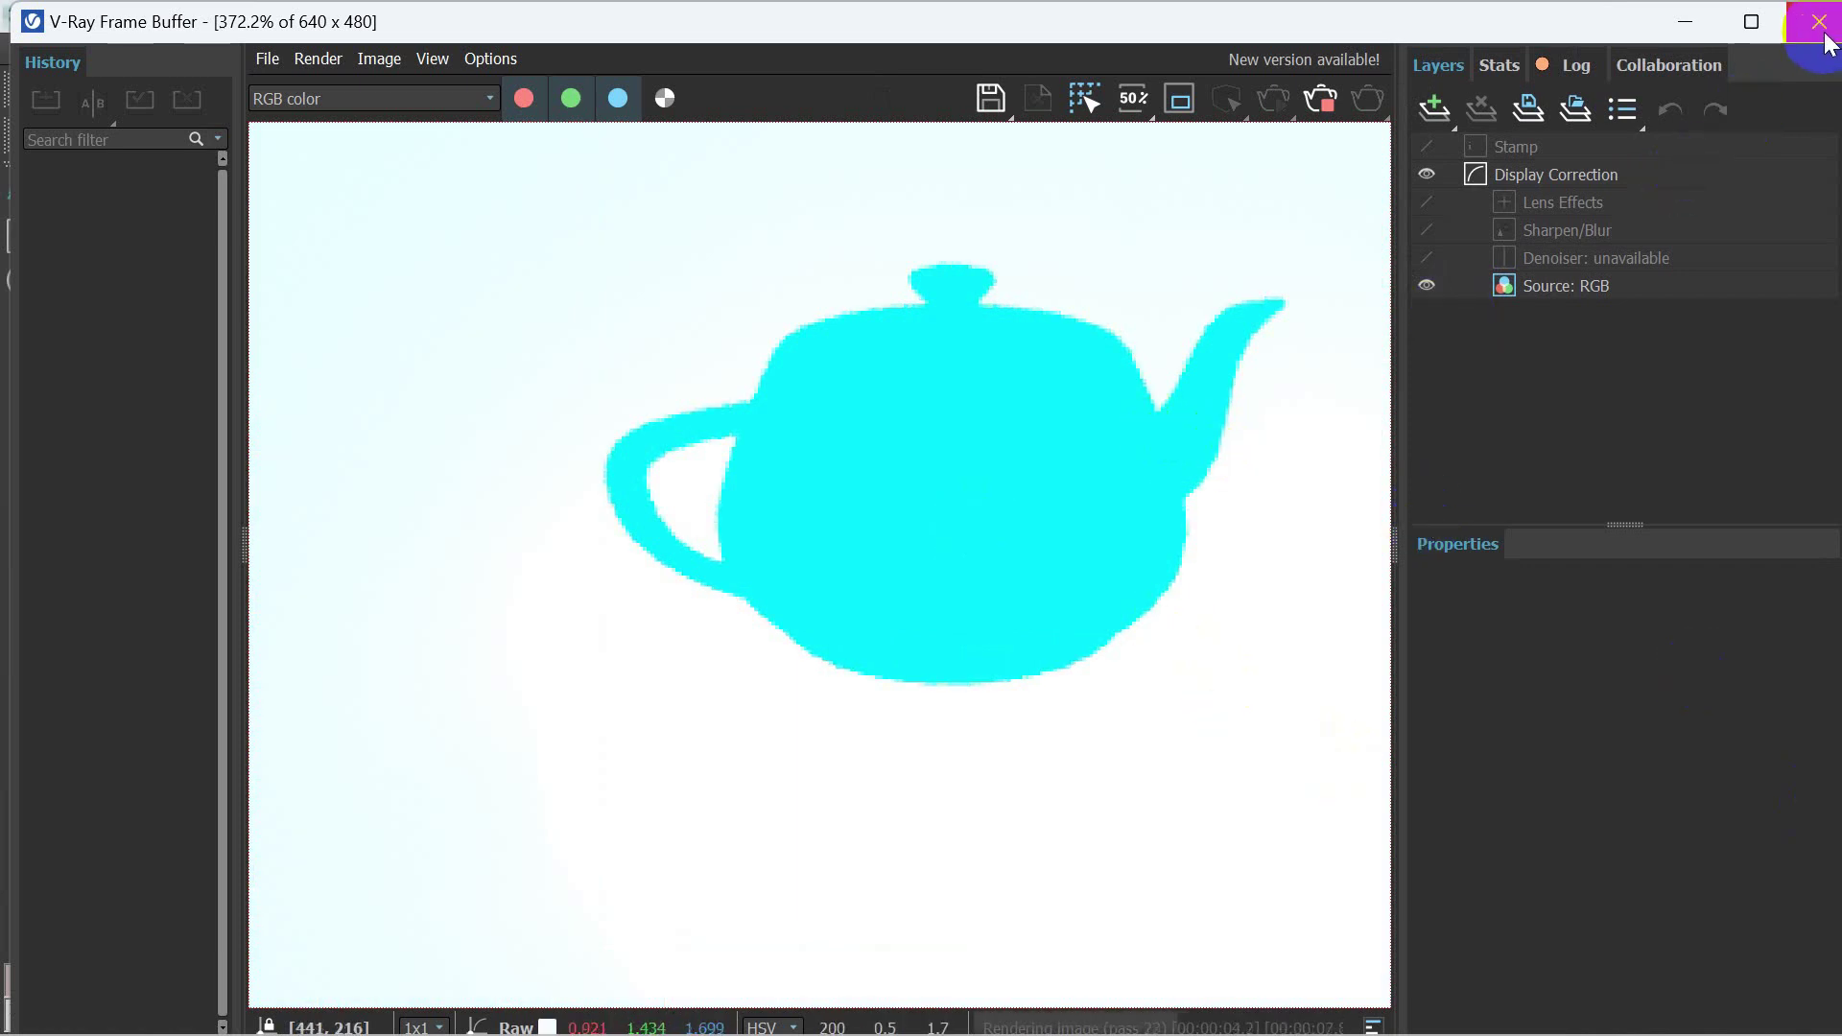
click(1330, 119)
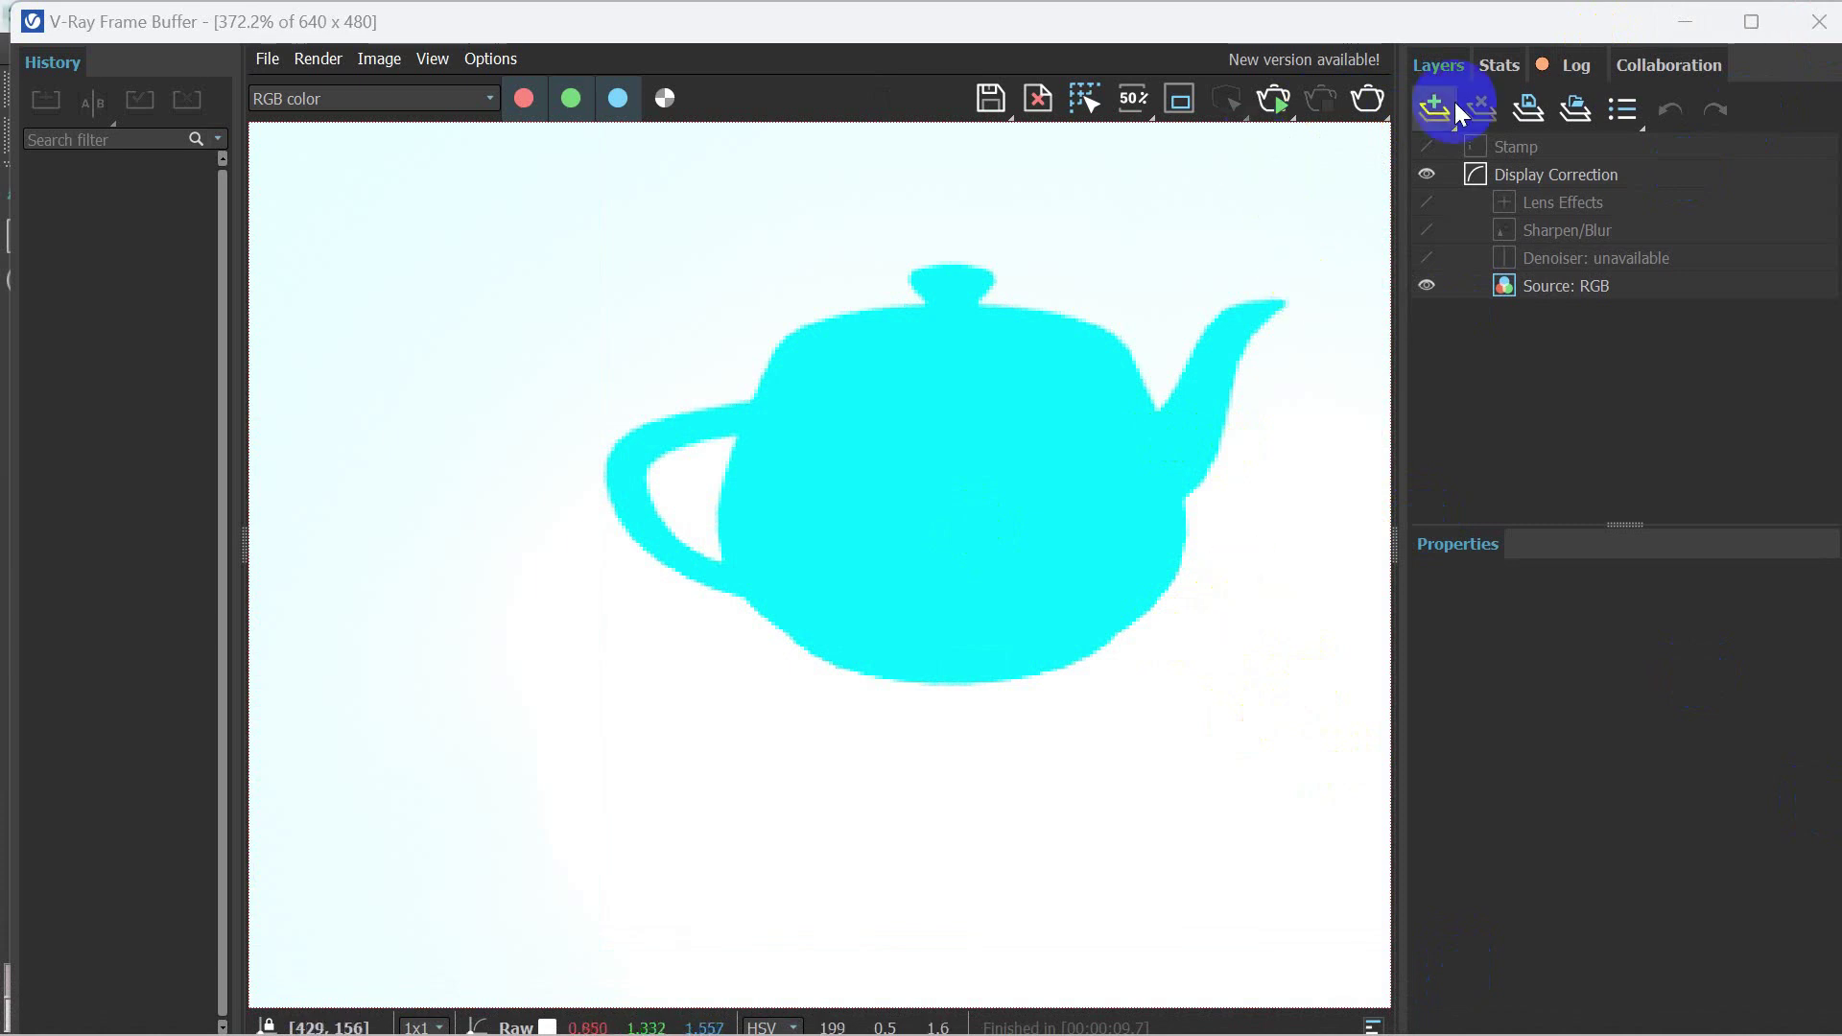
click(1819, 21)
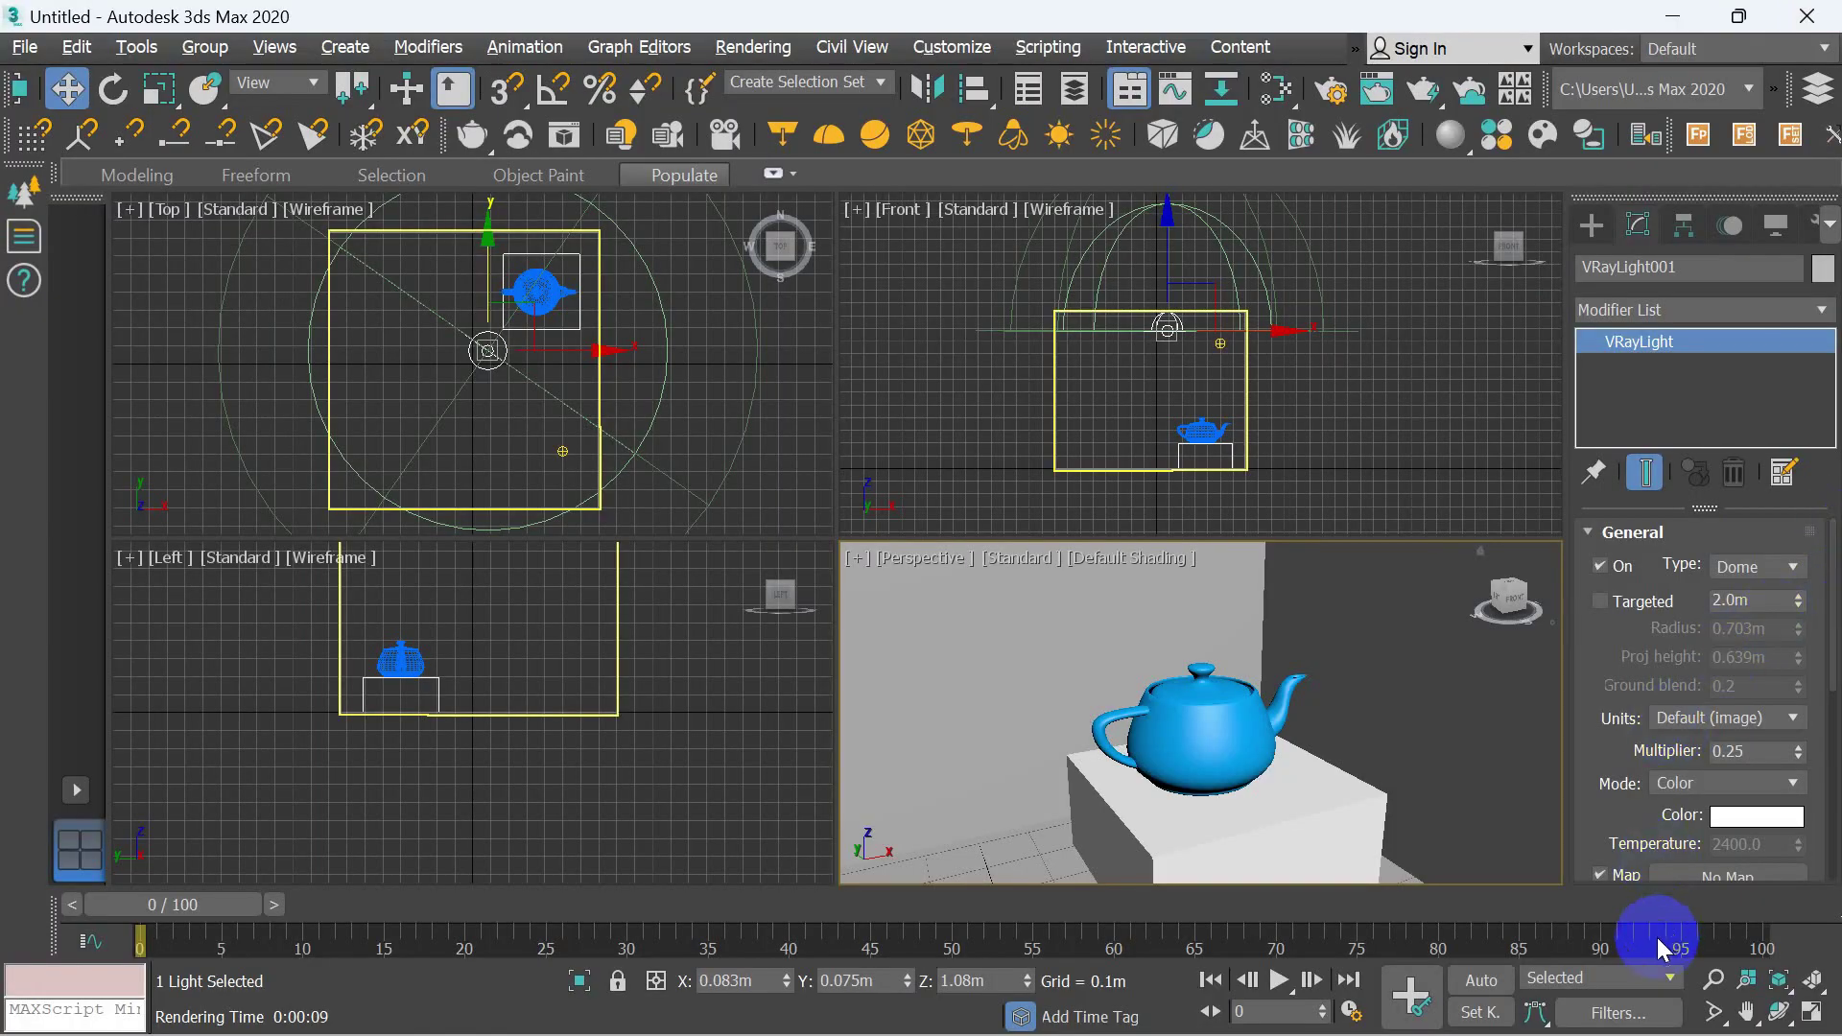
- Set VRayAmbientLight001 intensity to 0.25 and render from Render Setup
click(1220, 344)
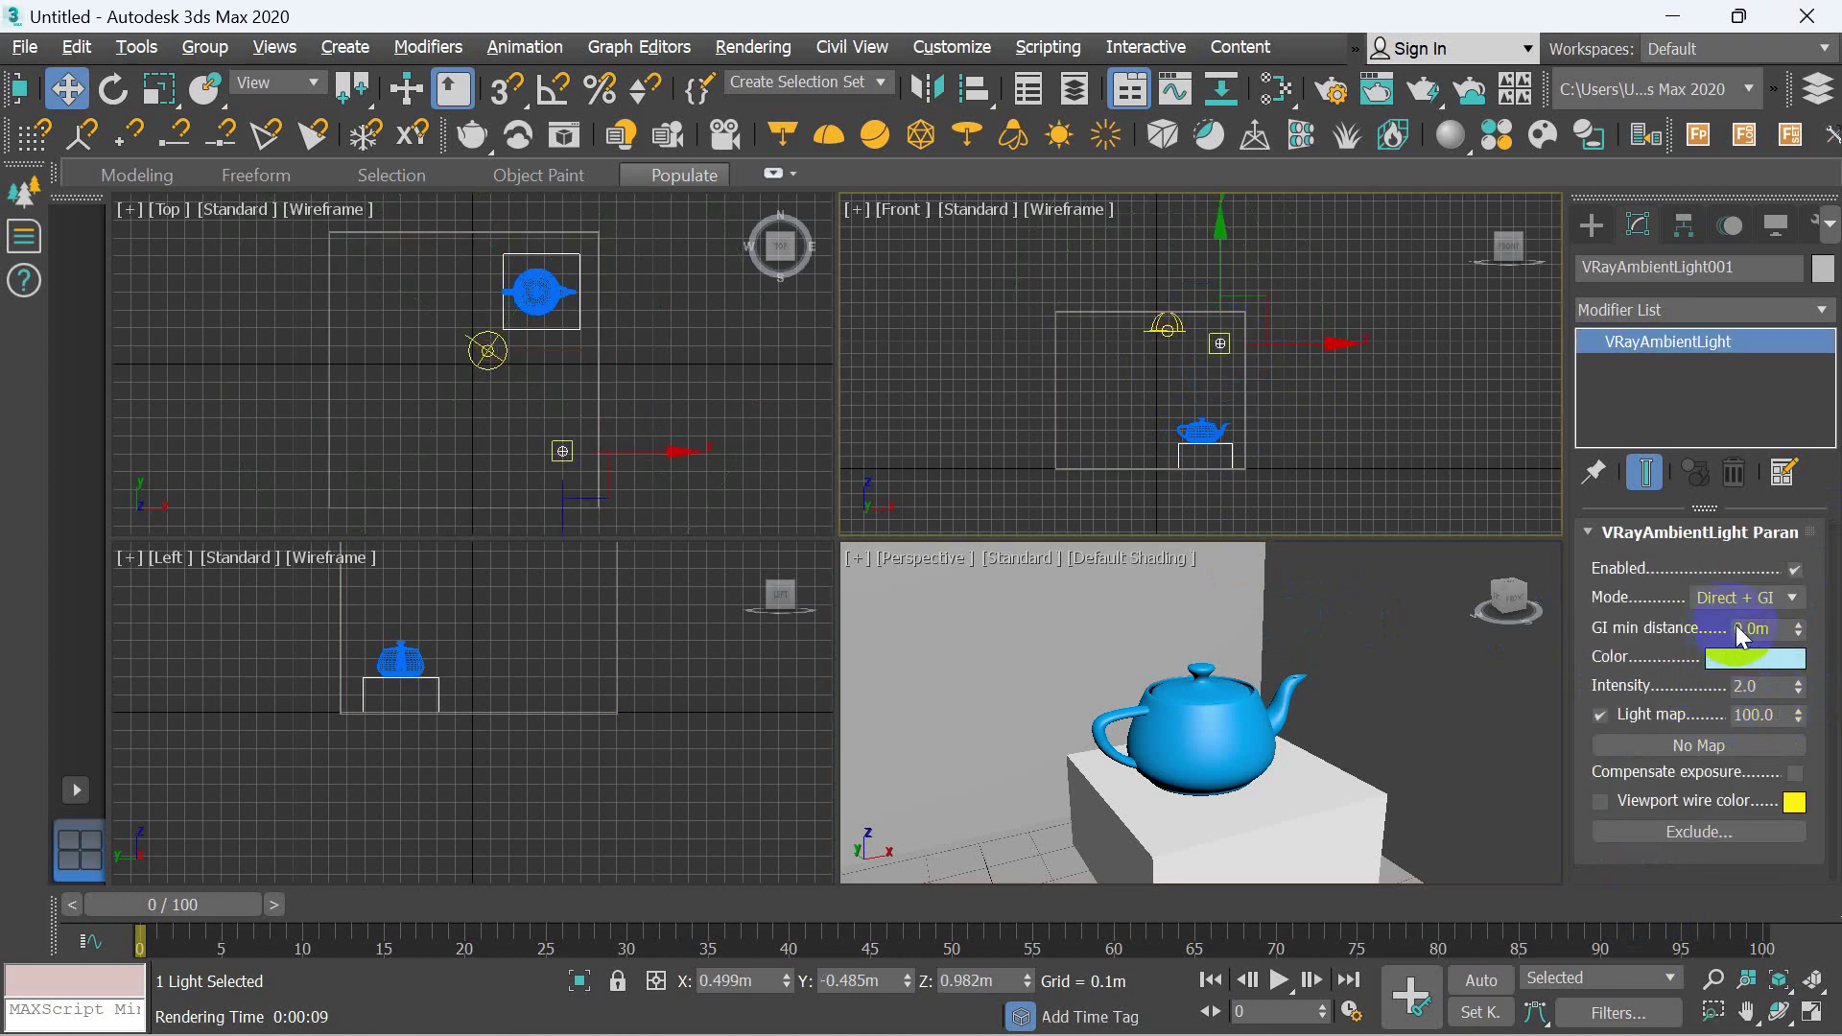
key(Tab)
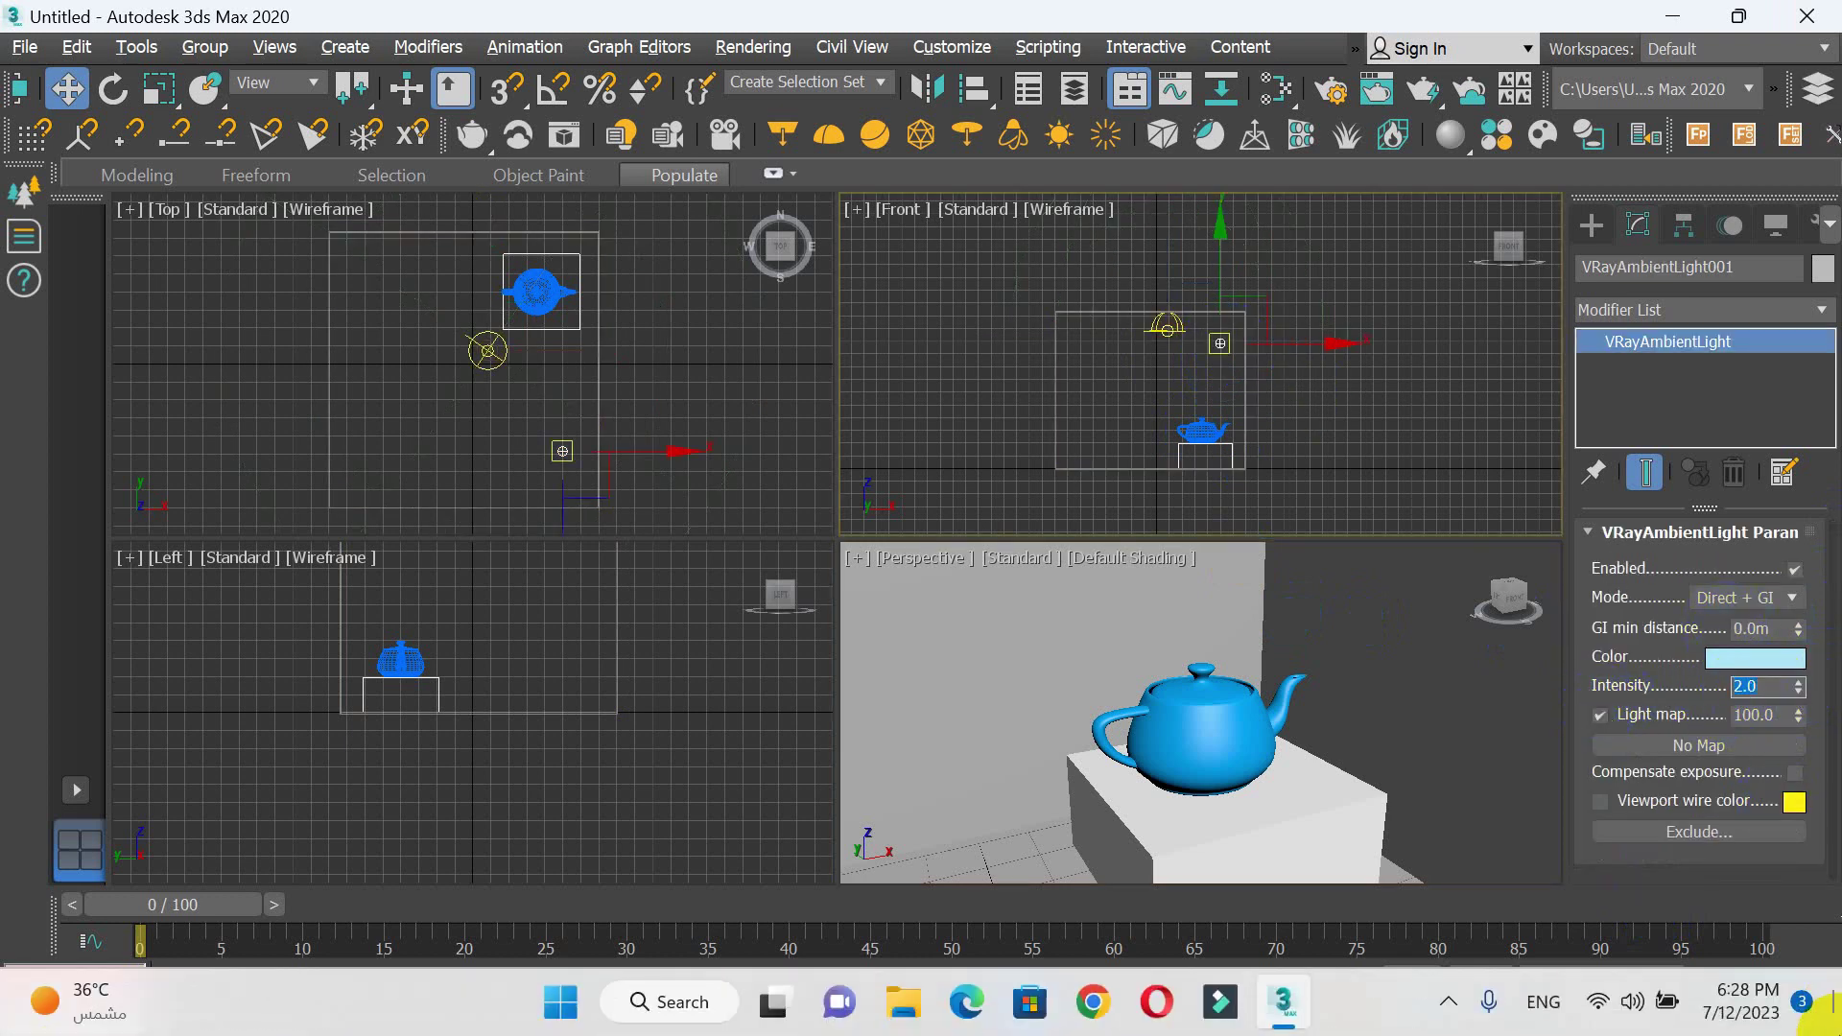
text(.25)
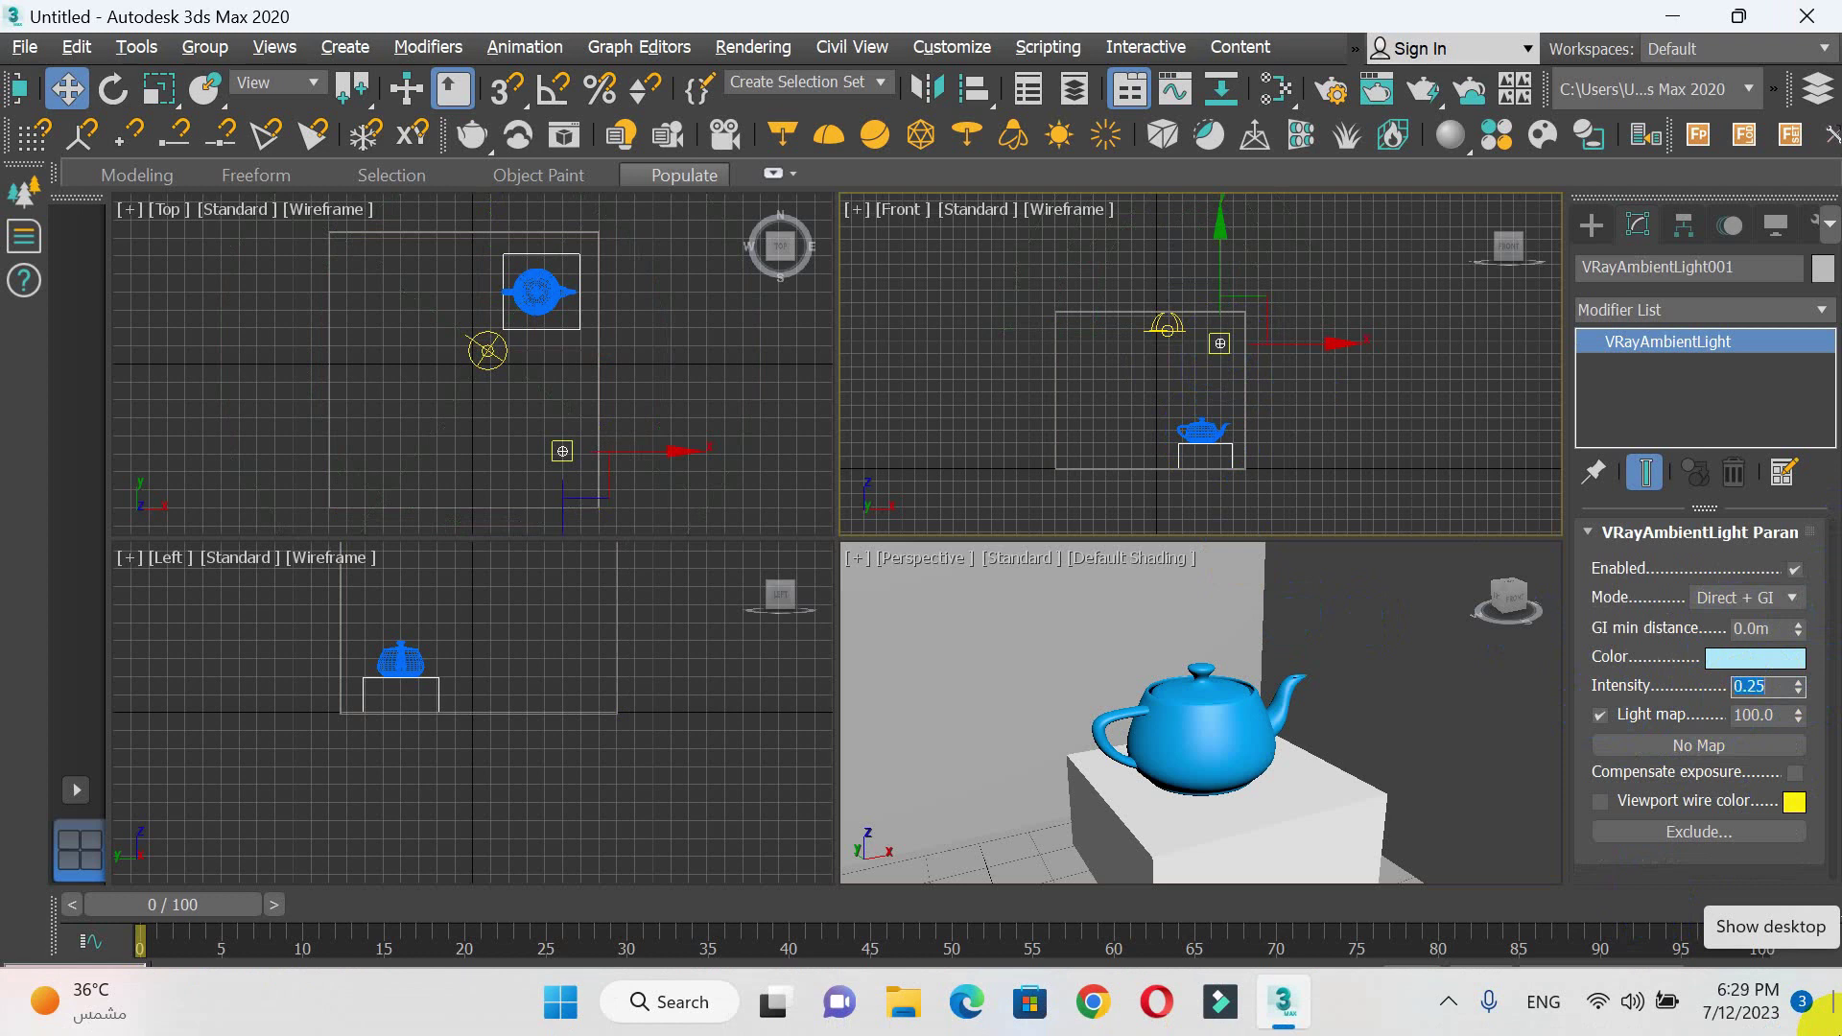
click(1027, 732)
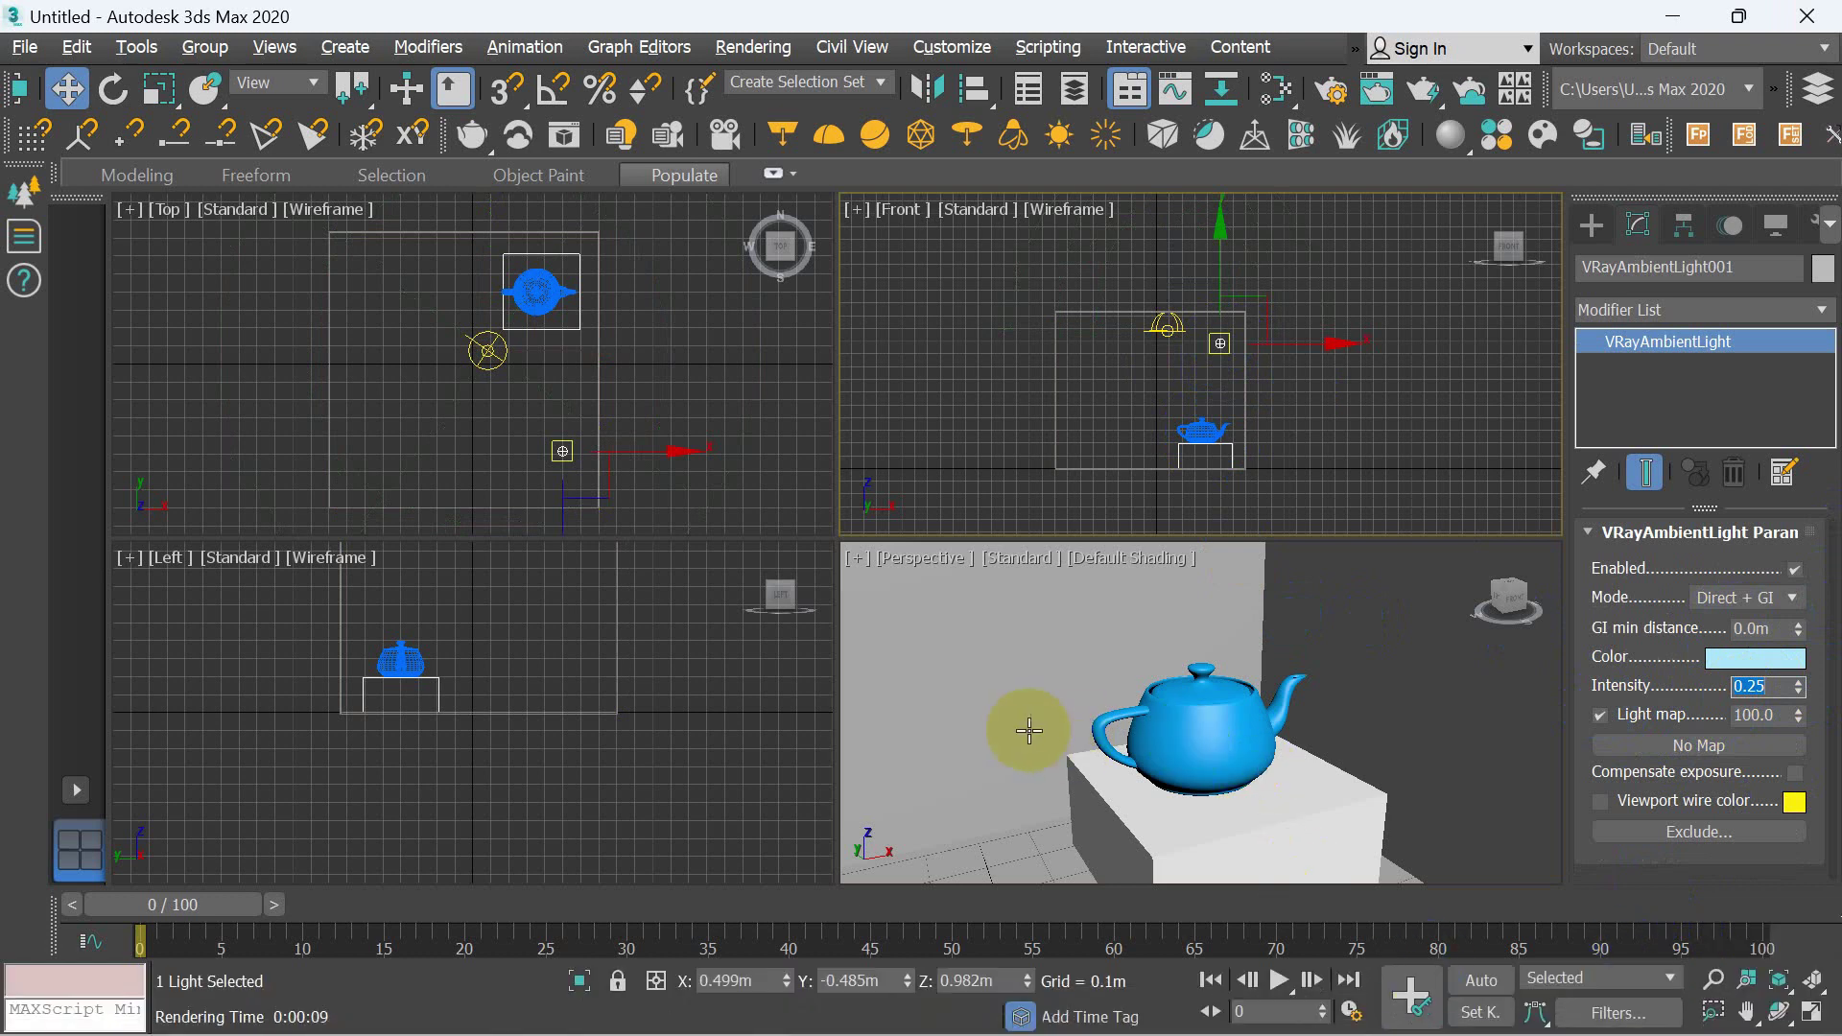
click(1328, 92)
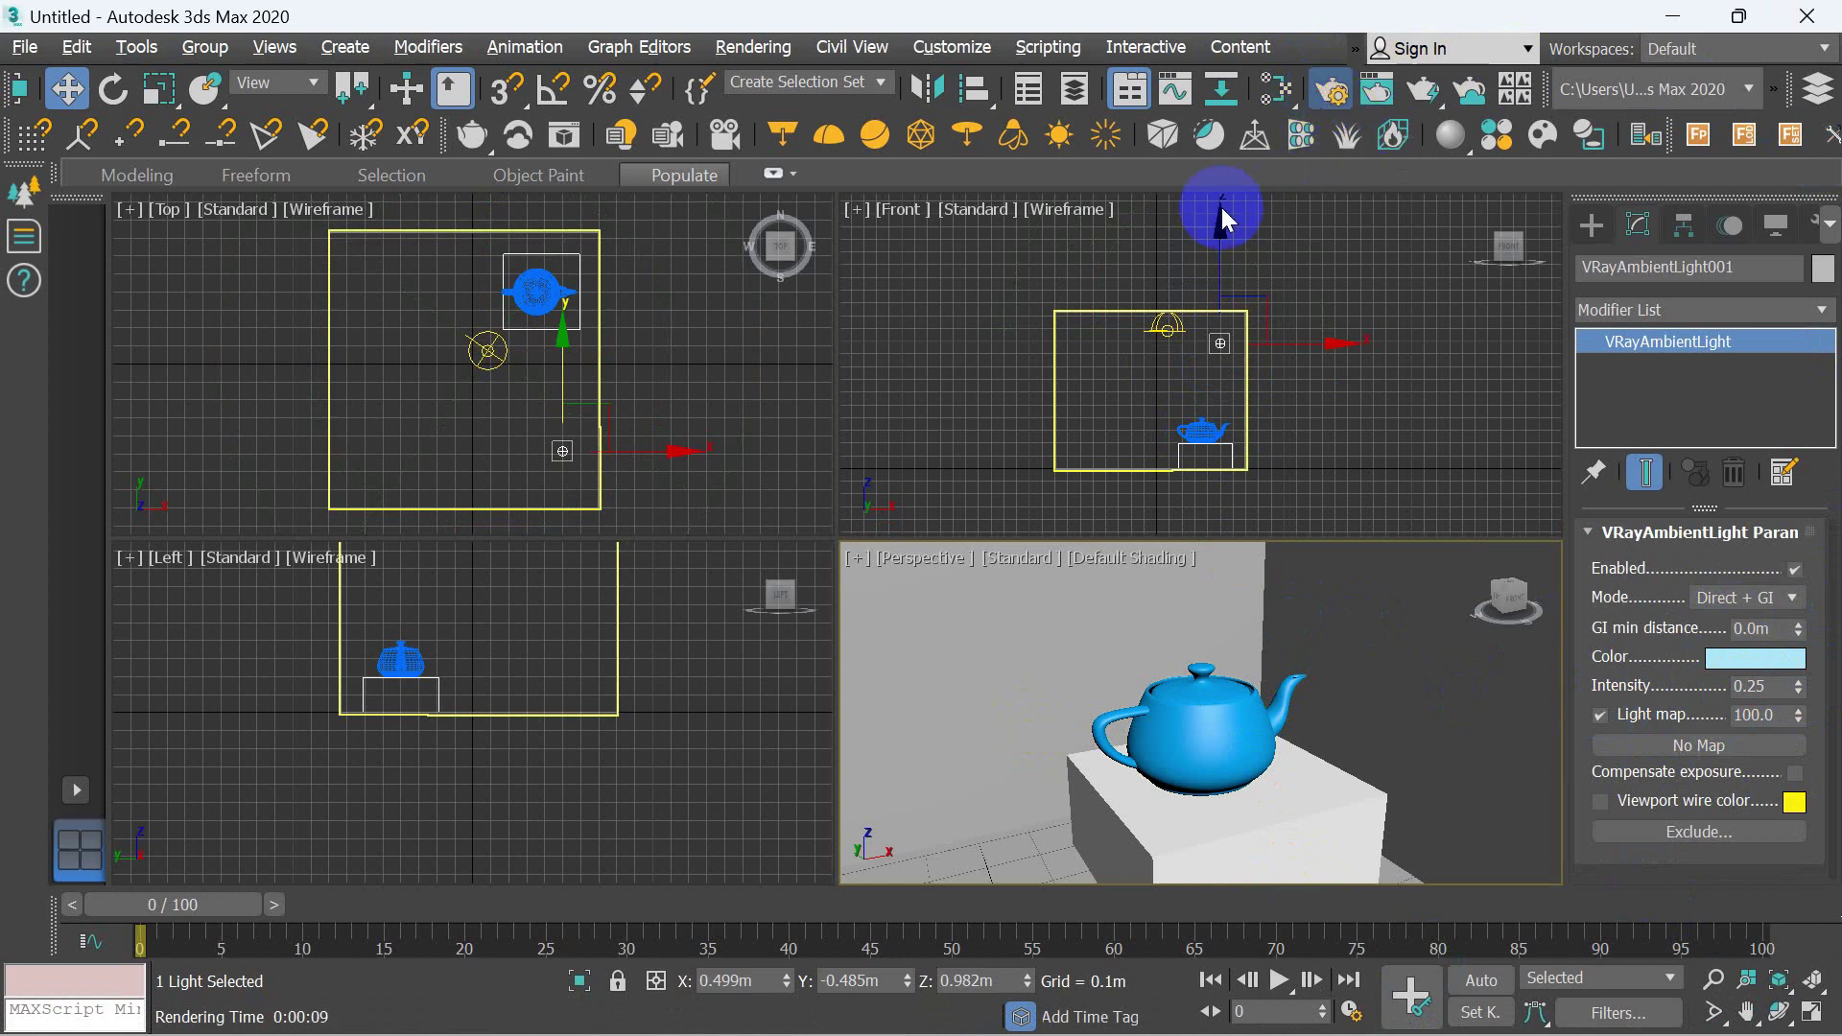
click(1078, 90)
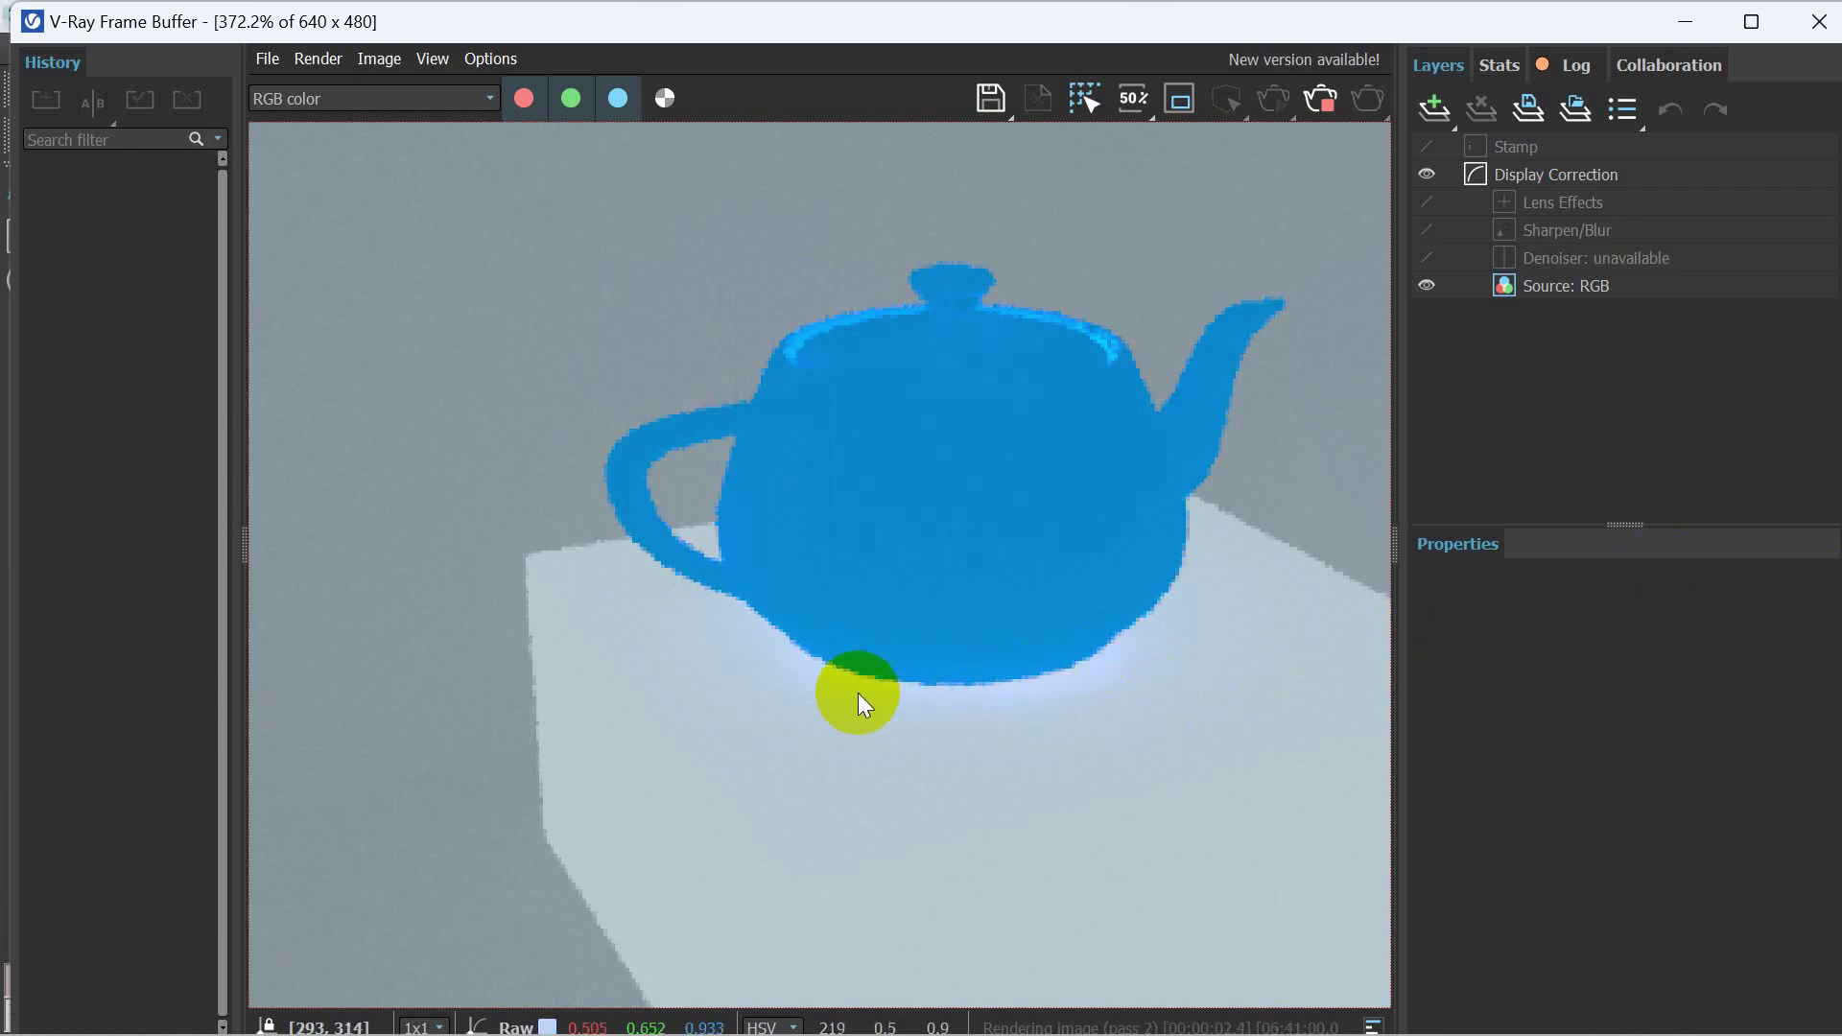
click(1811, 24)
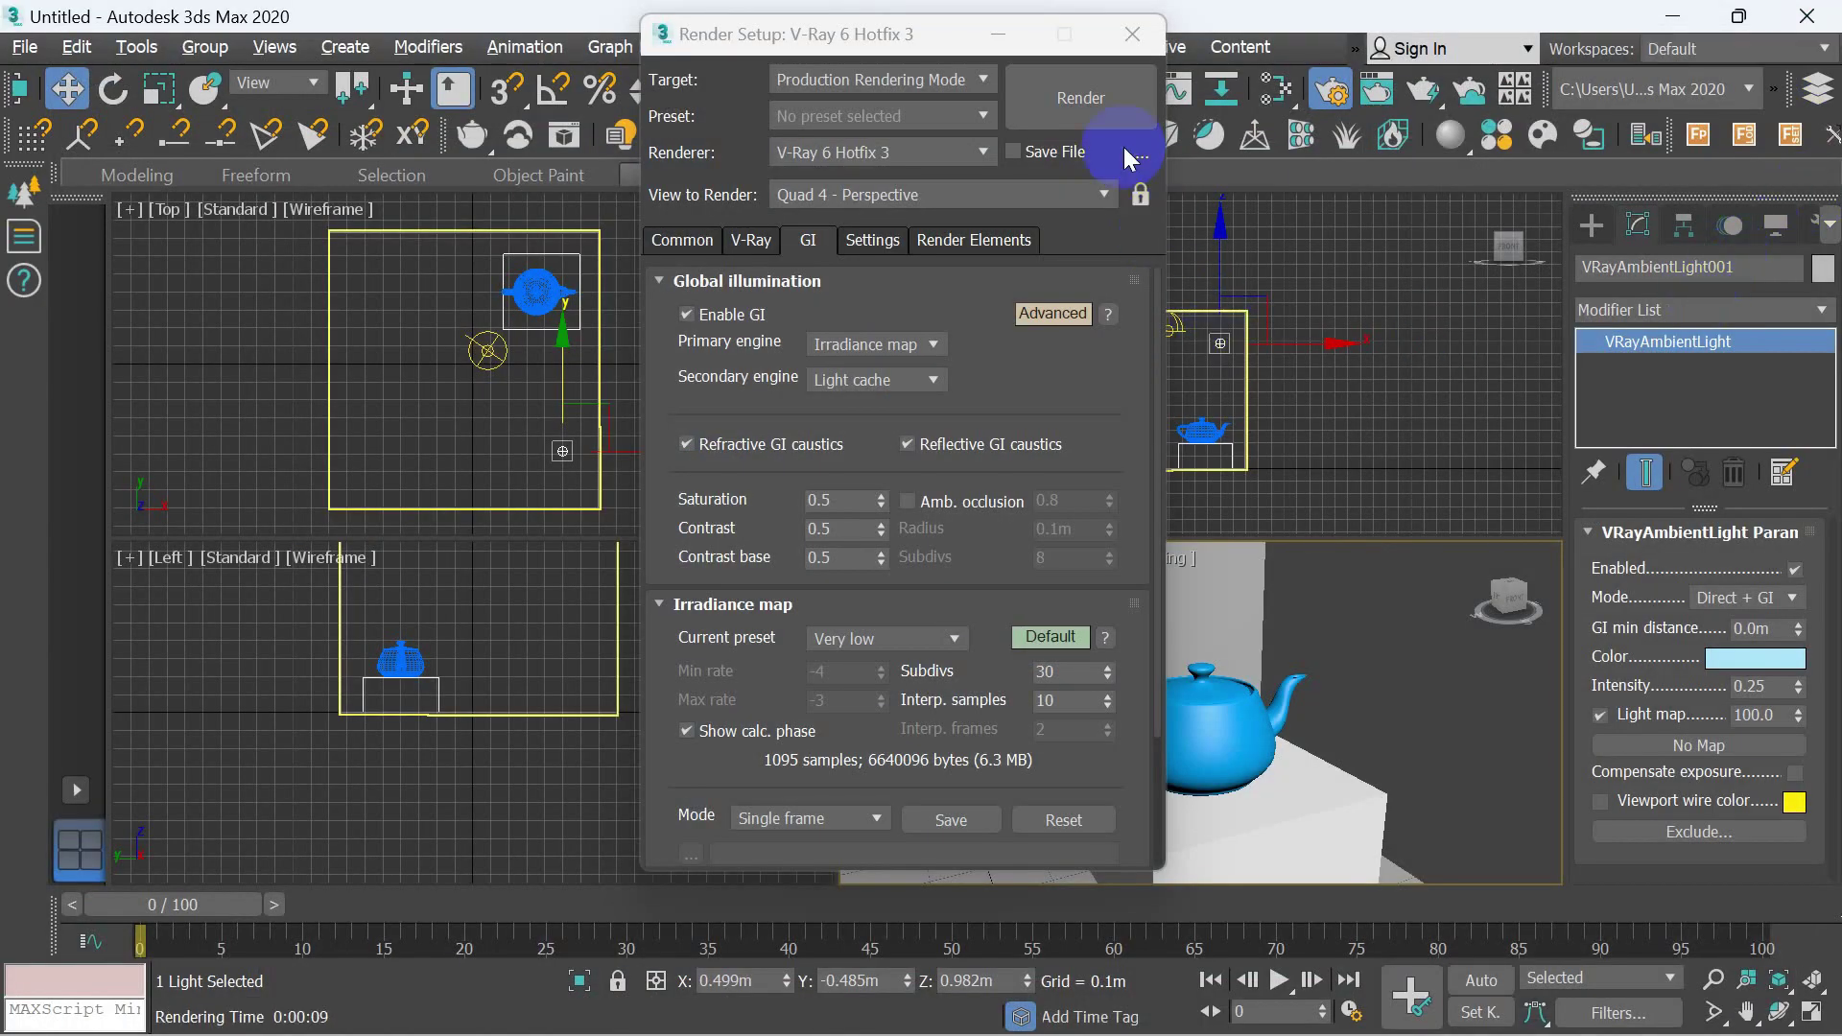
click(1128, 34)
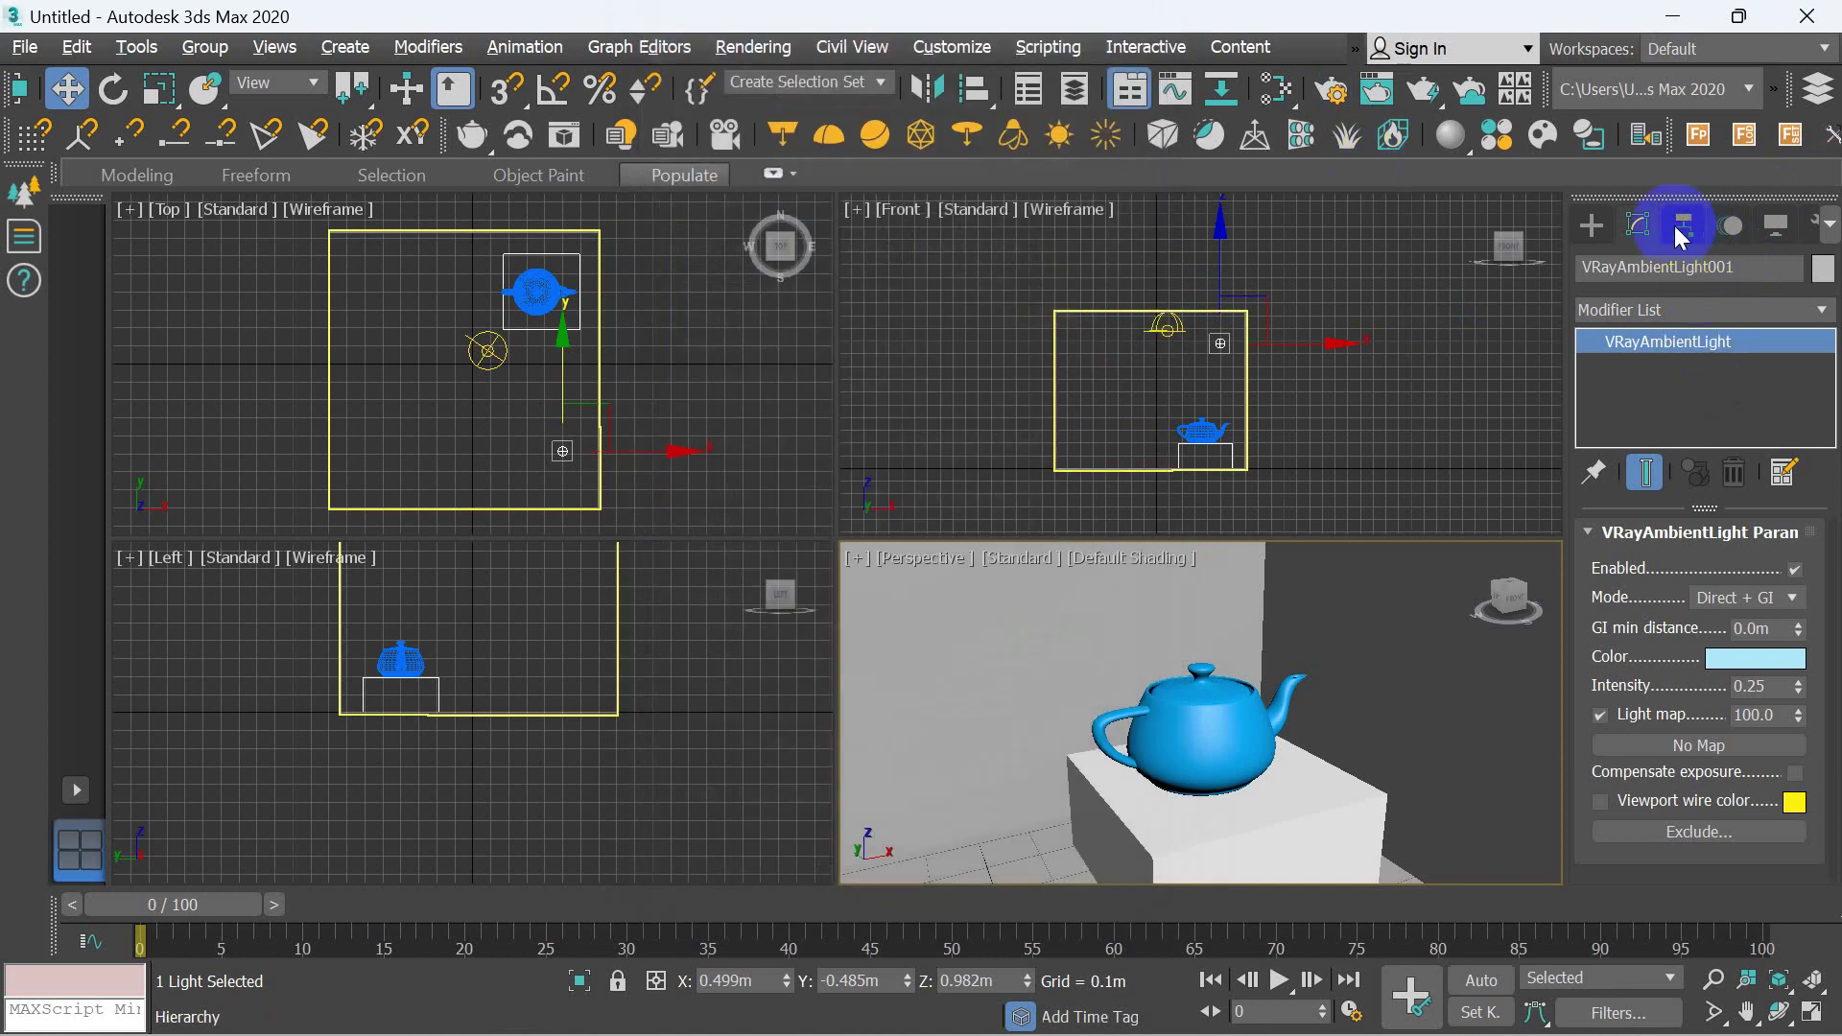
- Choose the VRayIES light type under Create > Lights > VRay
click(1592, 226)
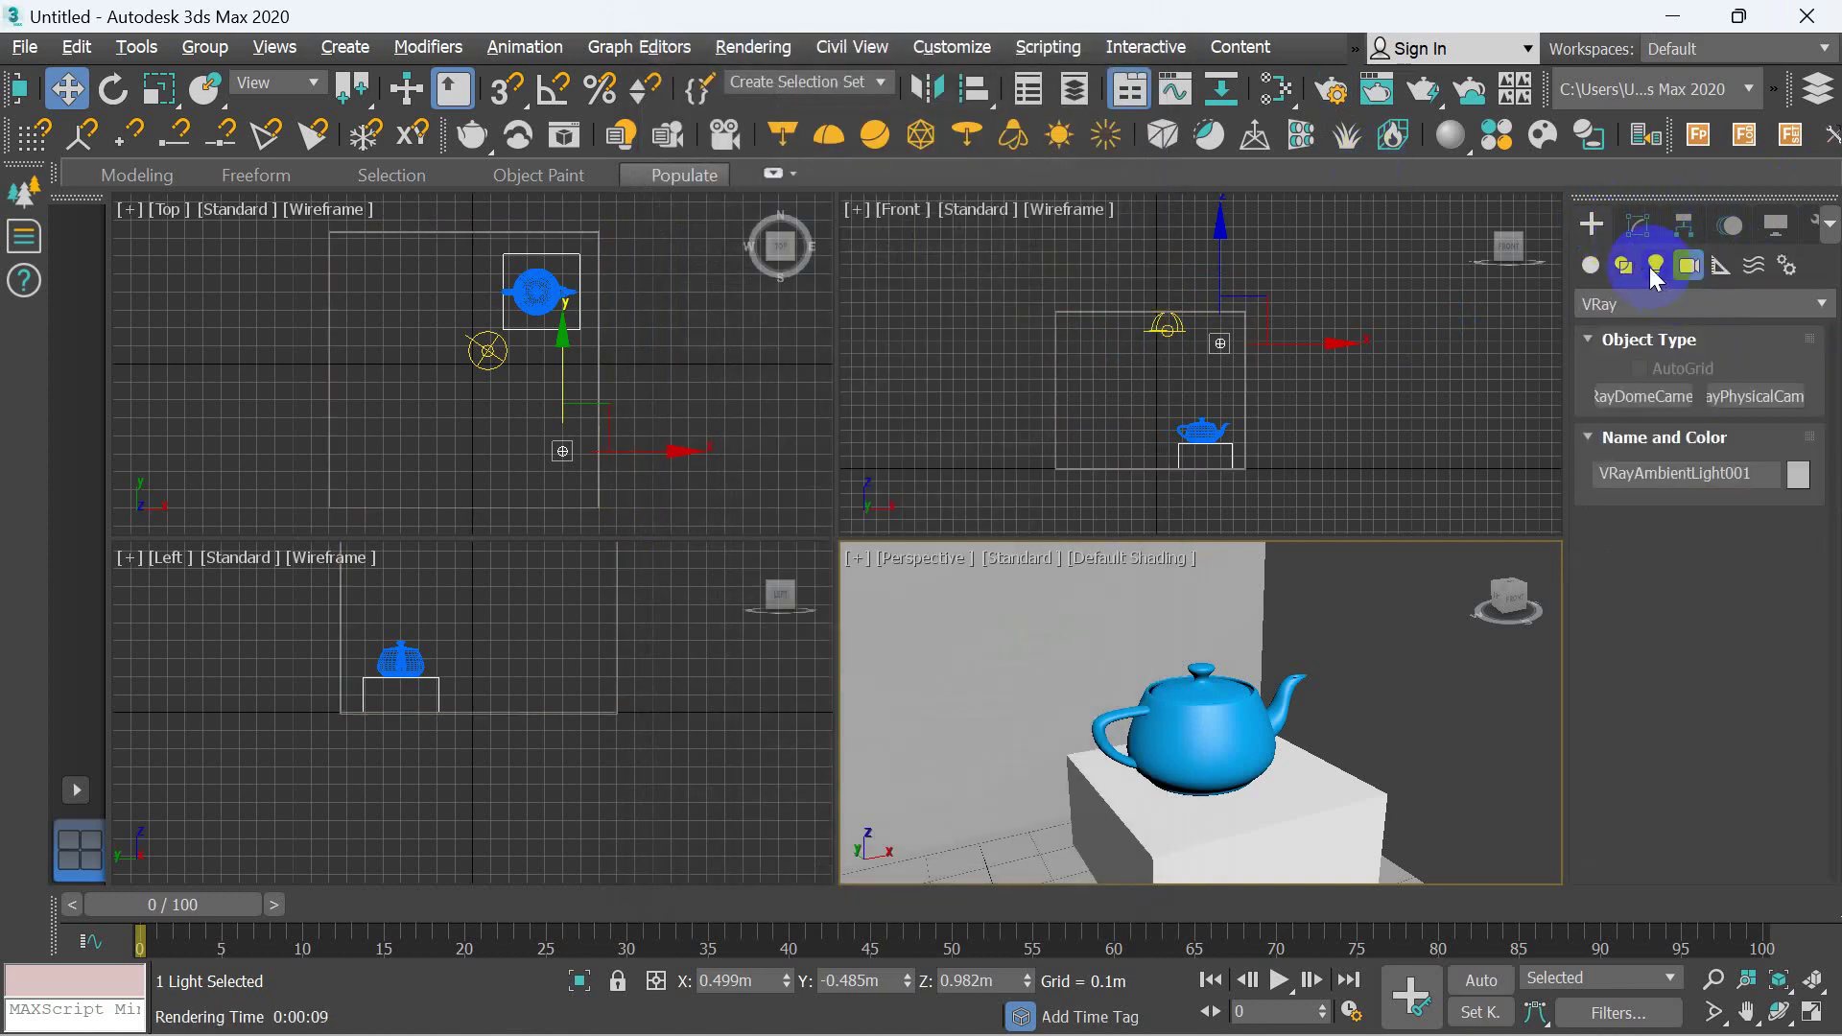
click(1655, 277)
click(1778, 425)
click(1742, 399)
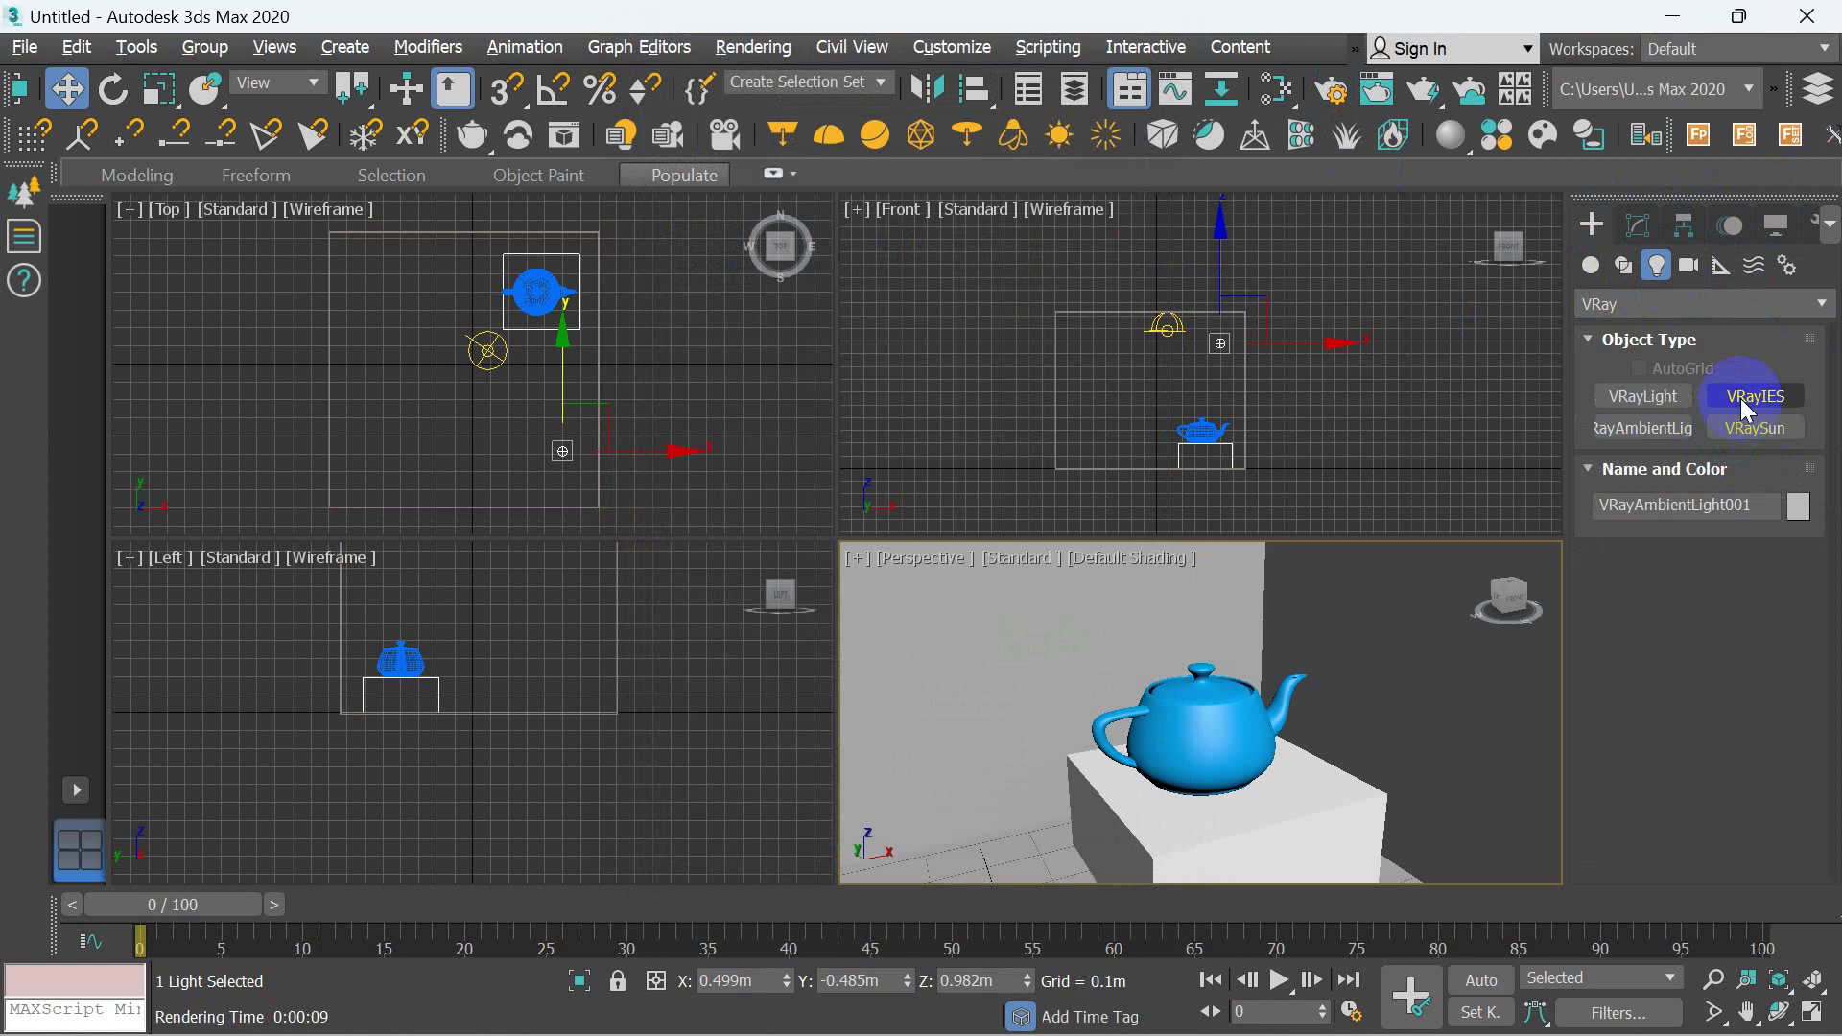
click(1755, 425)
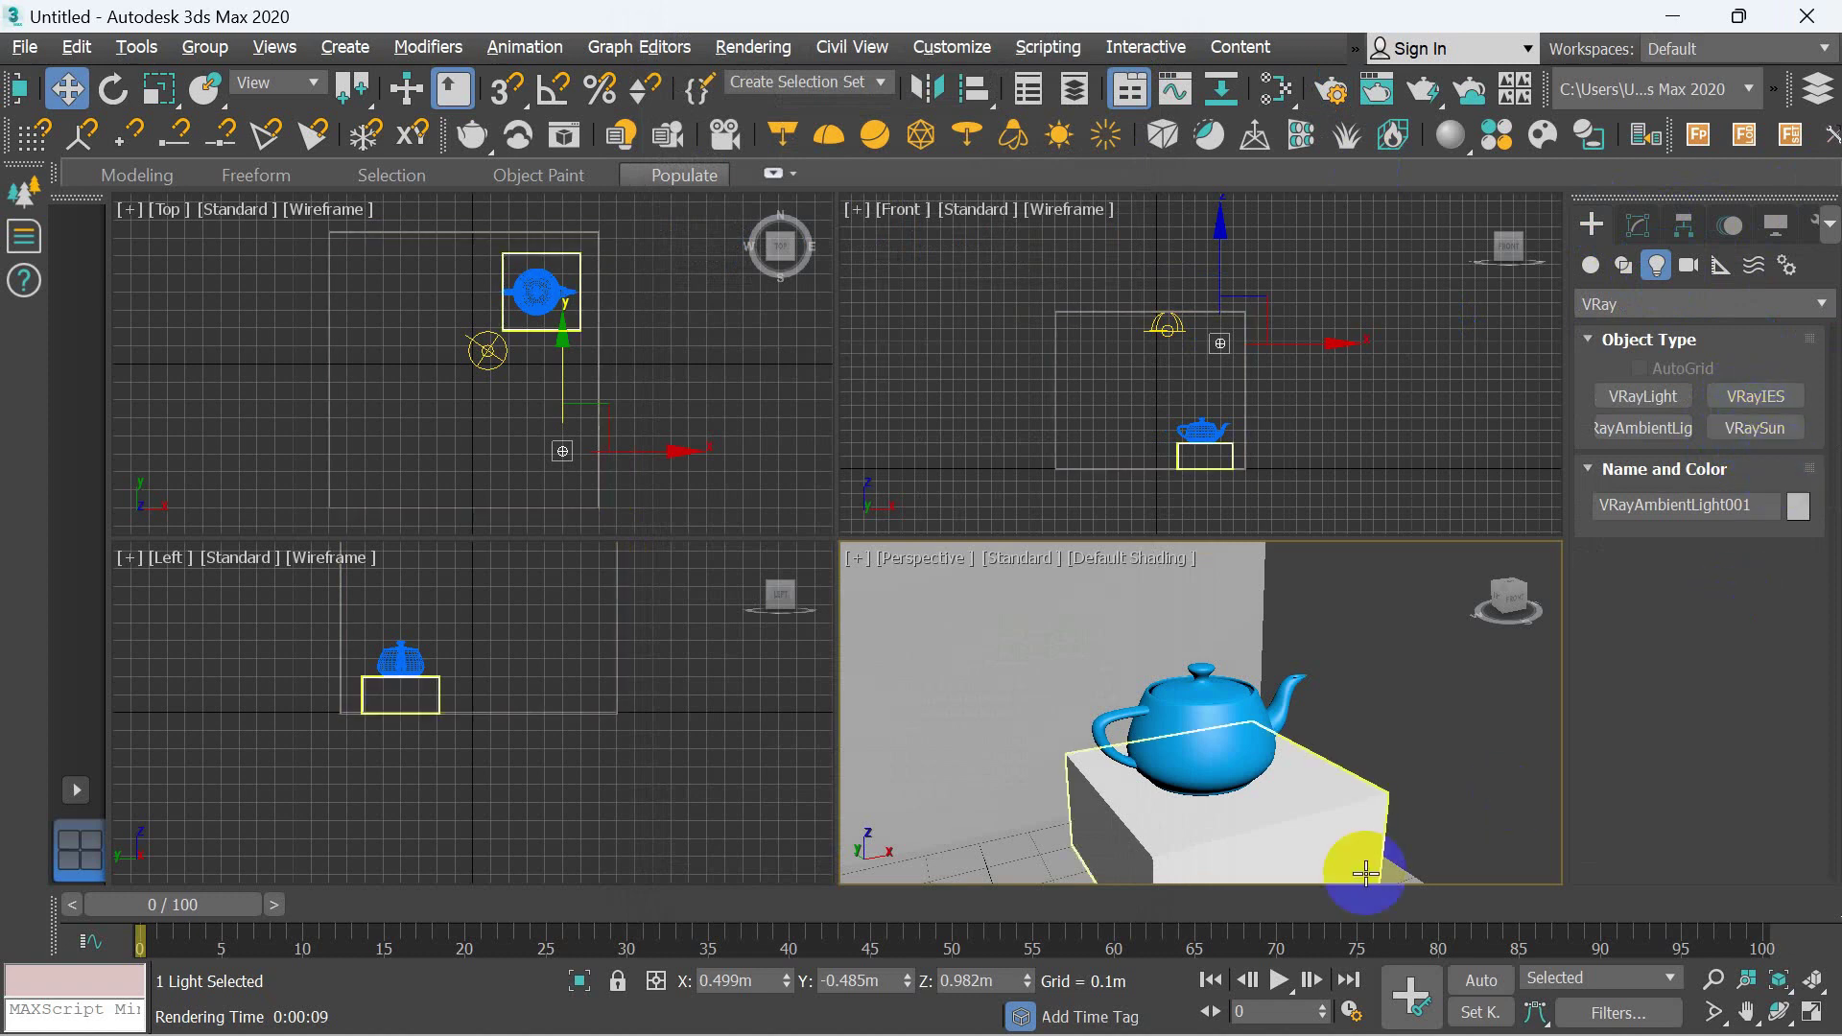
- Place the targeted VRayIES001 light beside the teapot in the Perspective view
click(1410, 812)
scroll(1409, 812, down, 5)
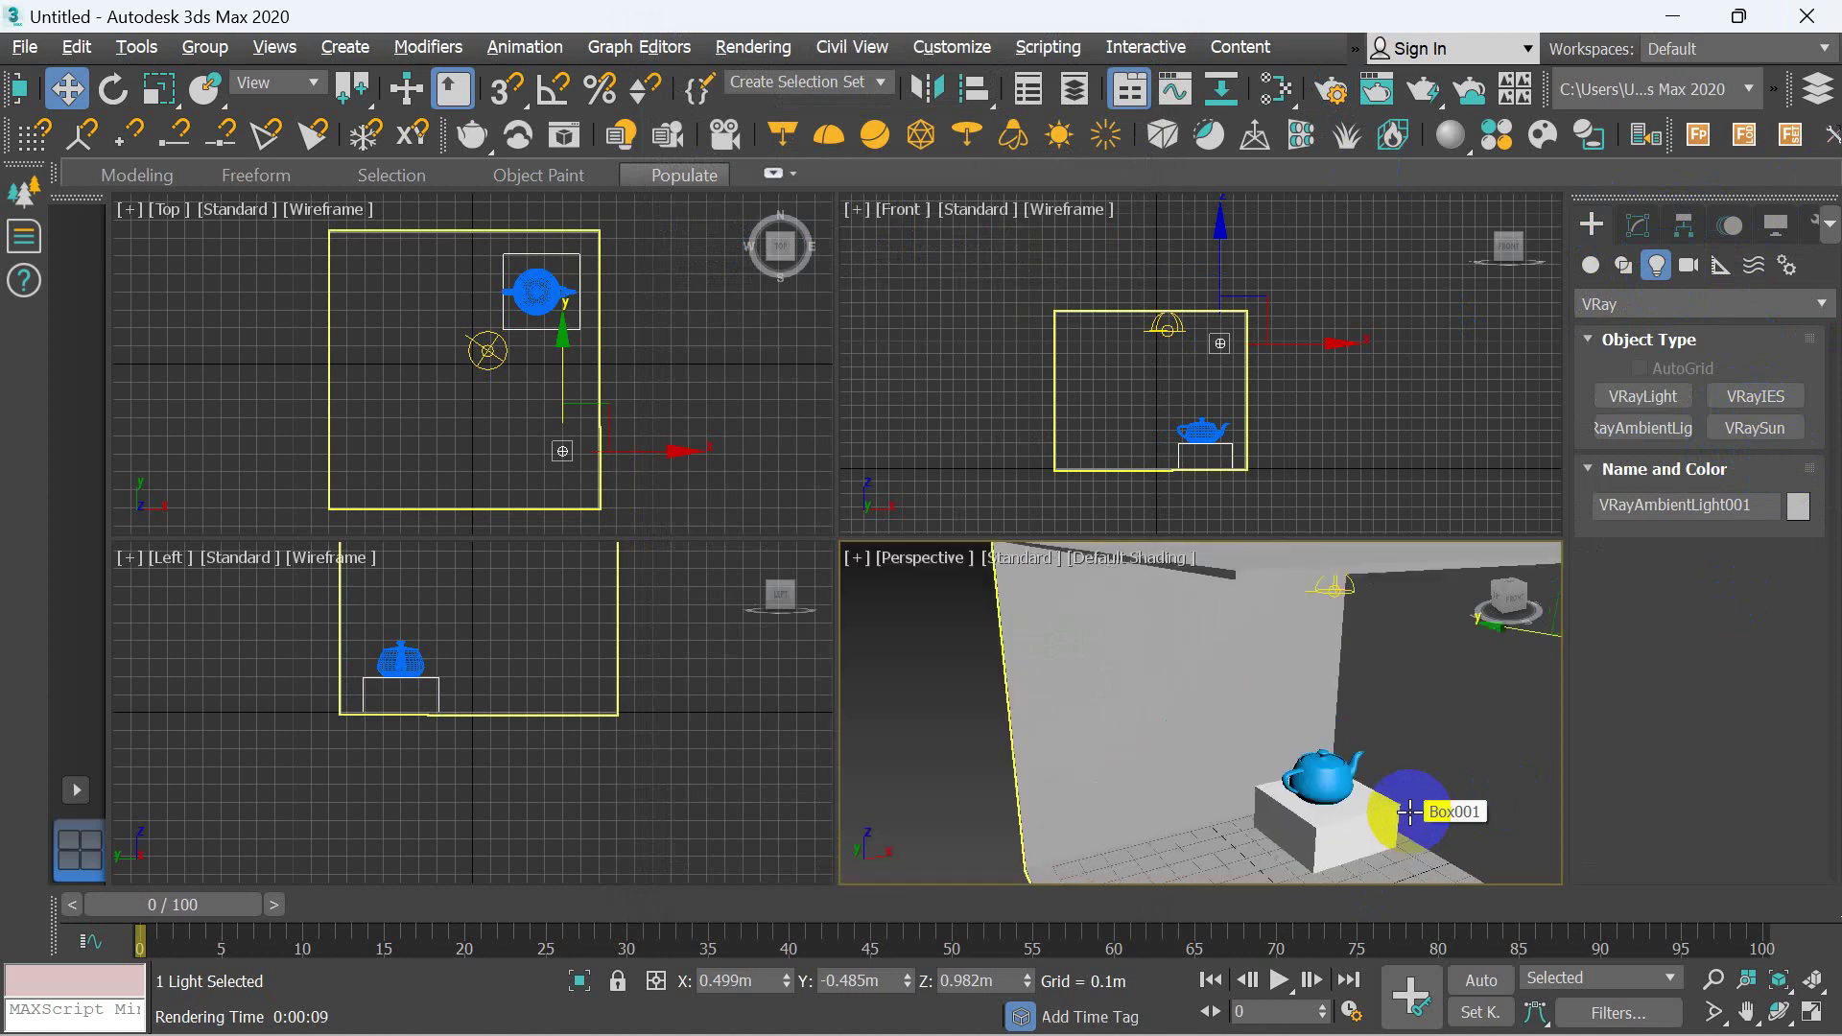
scroll(1409, 802, up, 2)
scroll(1410, 803, down, 2)
scroll(1409, 802, down, 1)
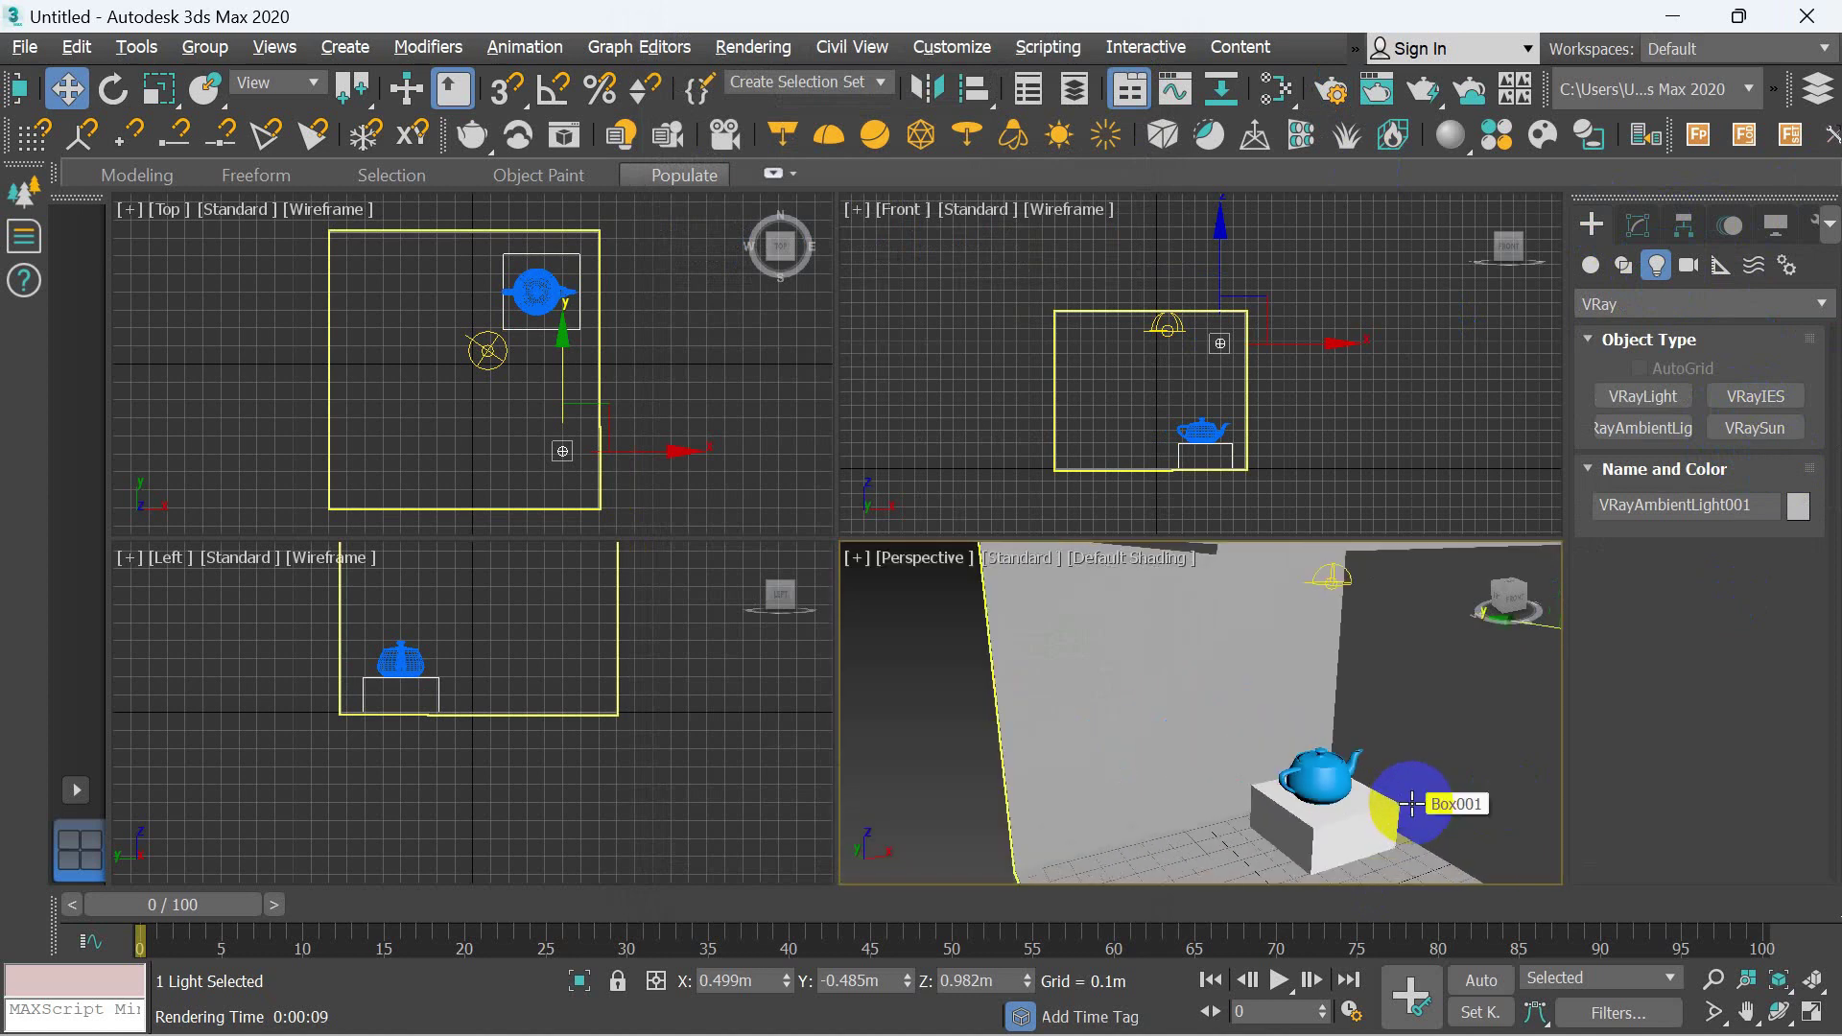
click(1755, 396)
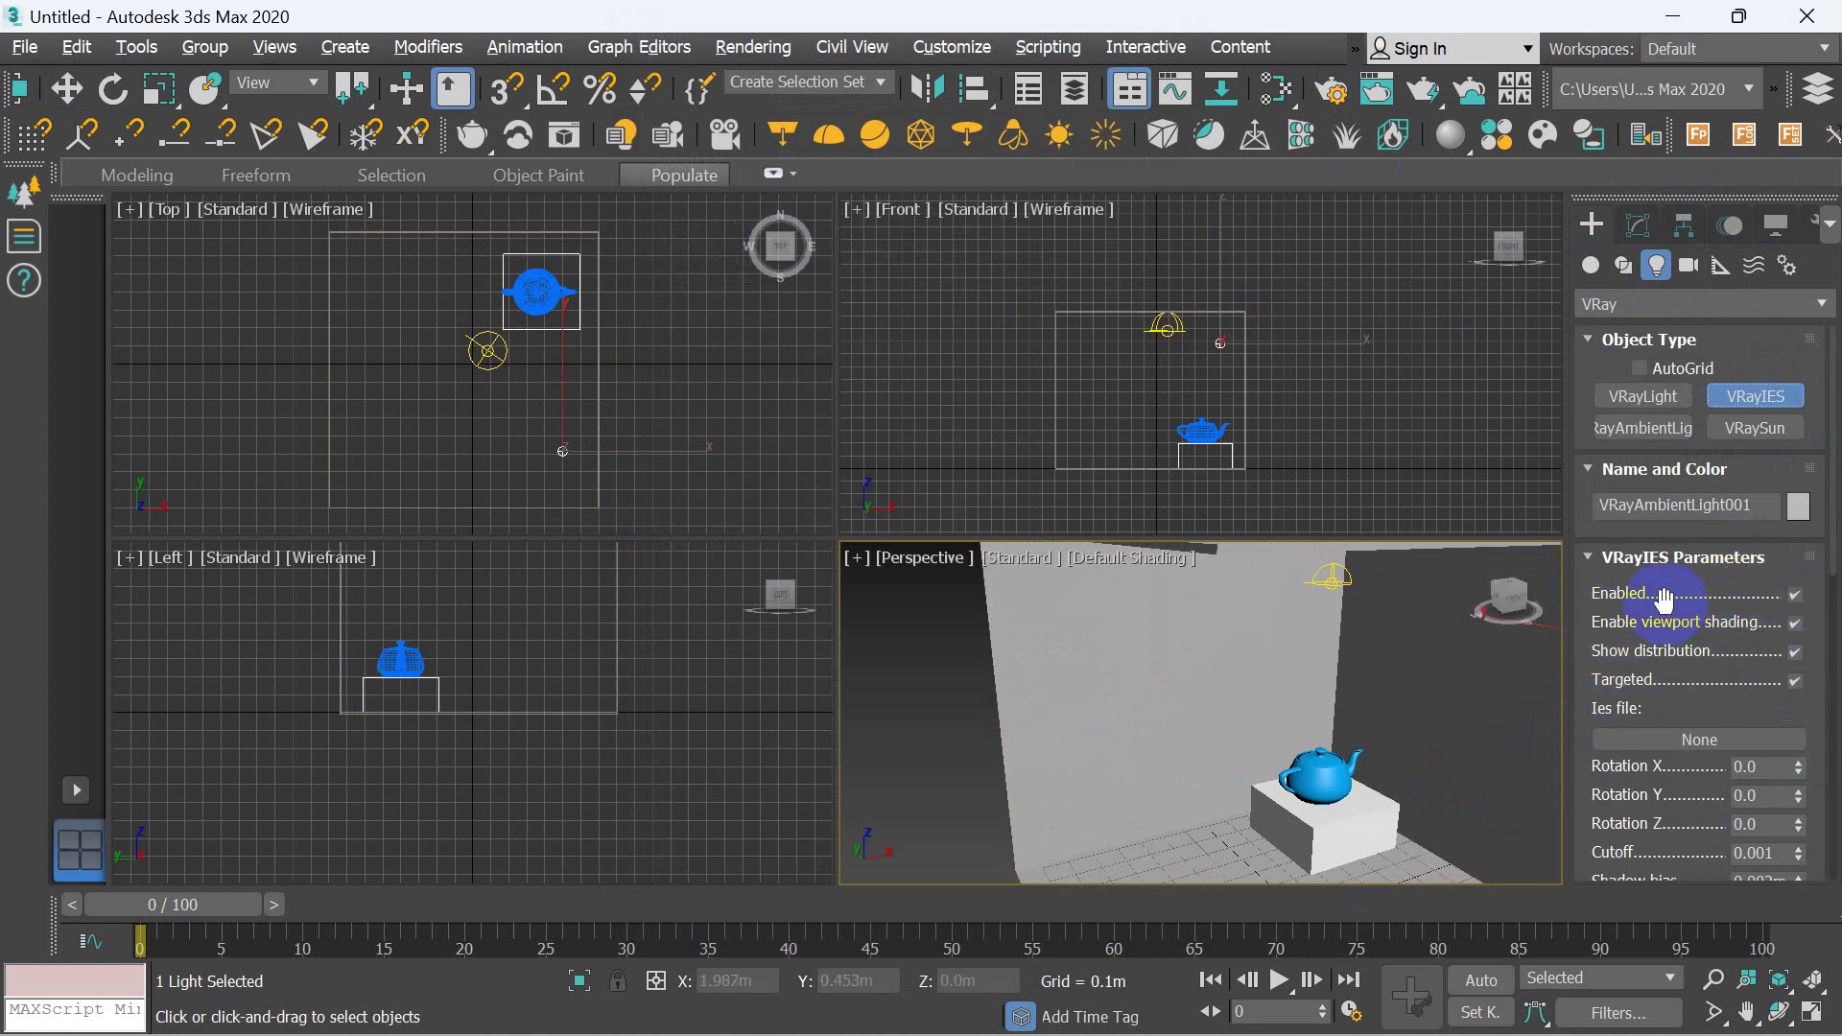
click(1164, 665)
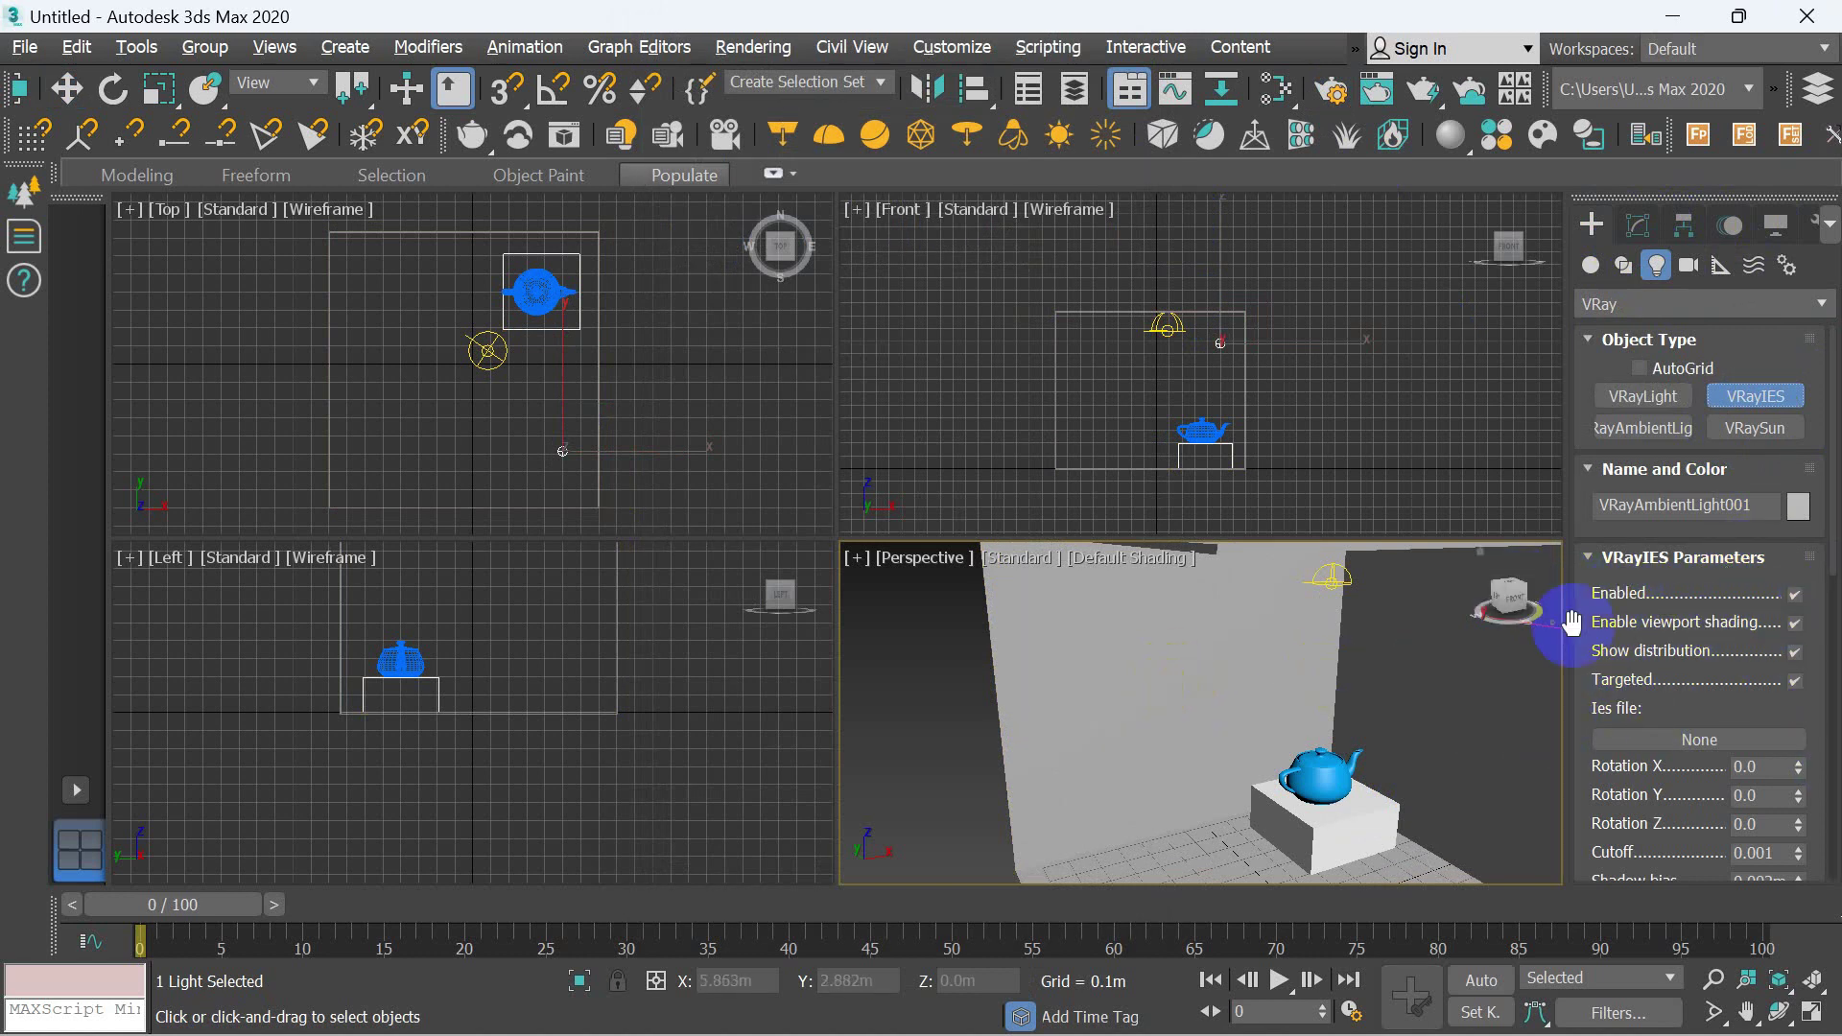
mouse_move(1236, 648)
mouse_down()
mouse_move(1133, 634)
mouse_move(1148, 835)
mouse_up()
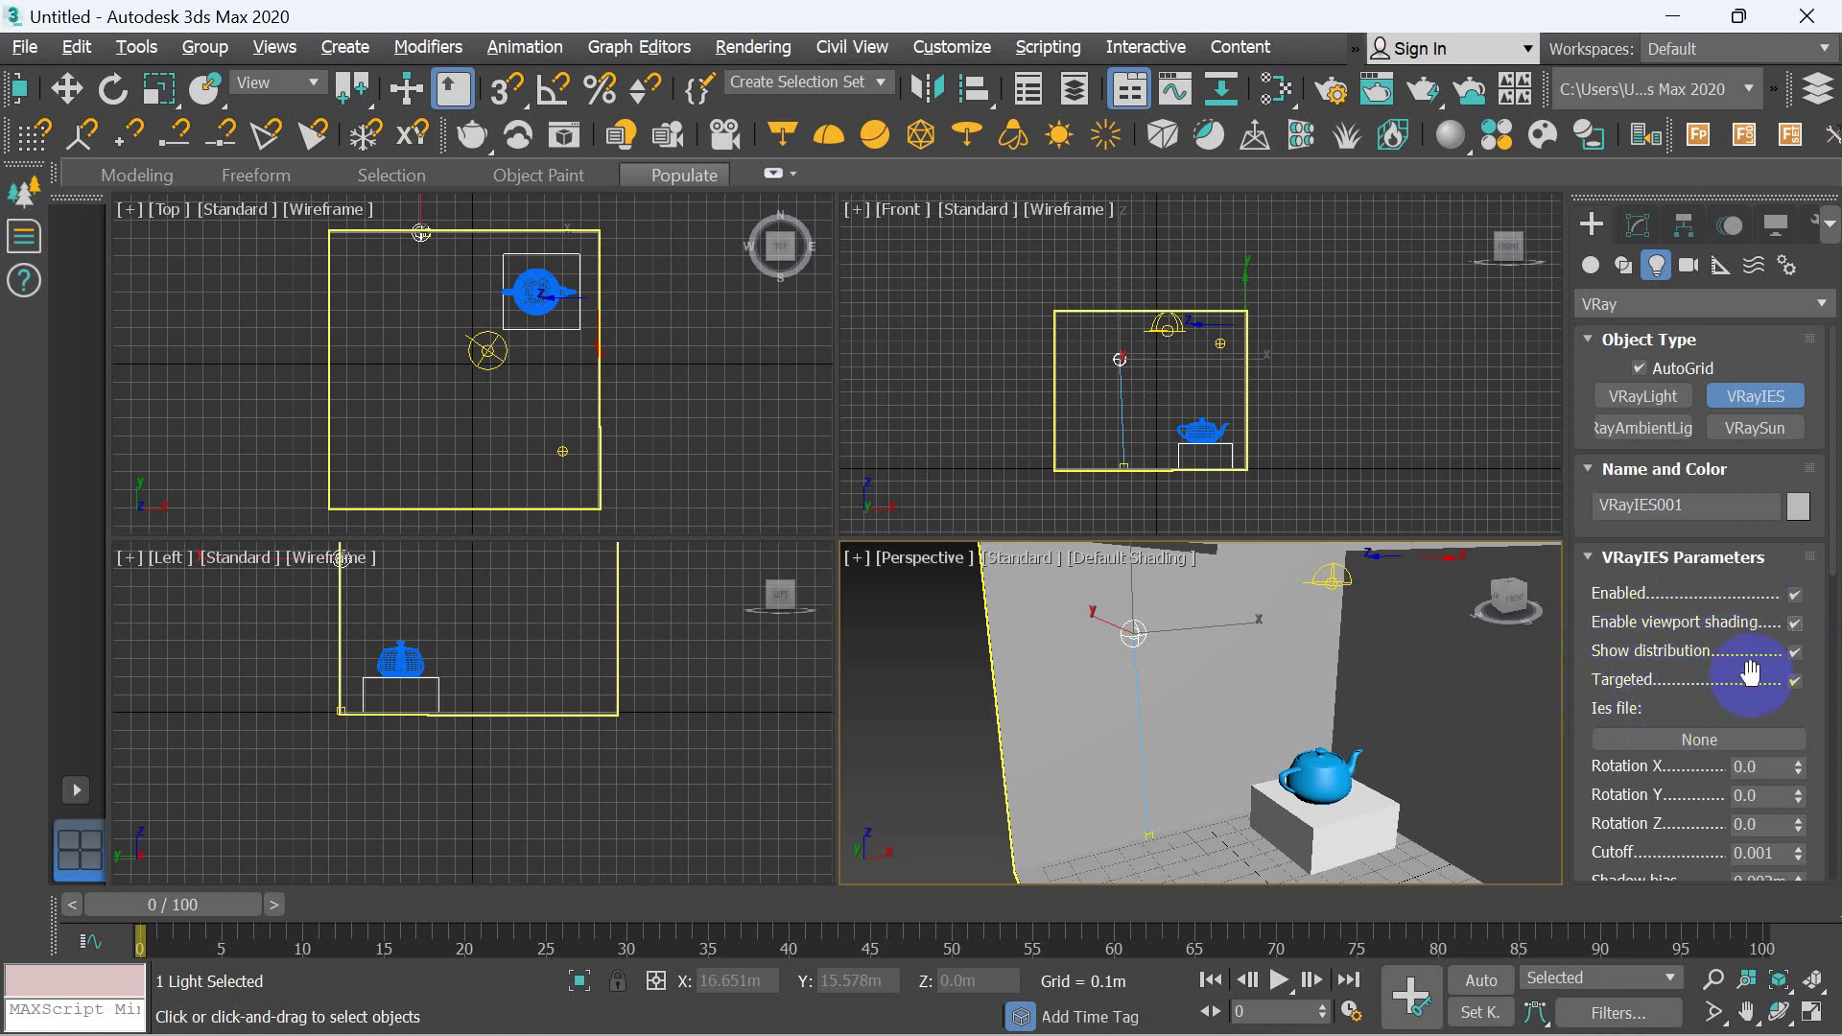
scroll(1708, 700, down, 2)
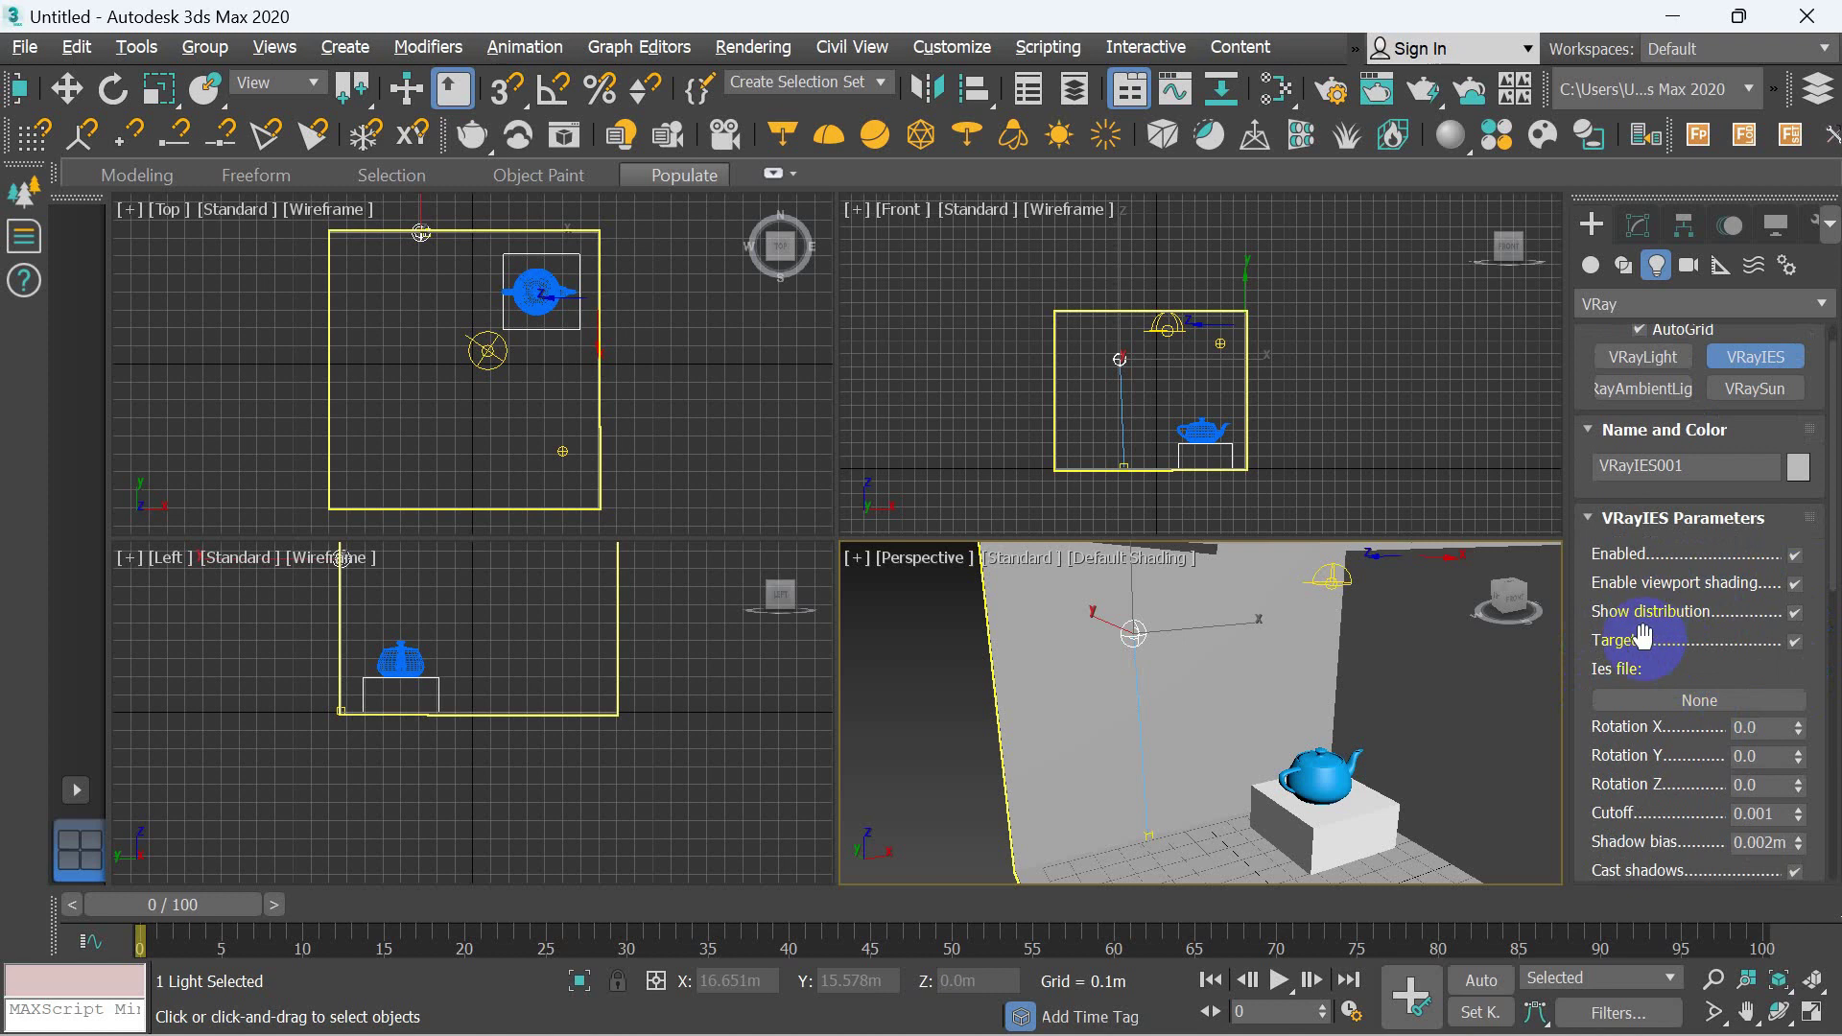
drag(1748, 672, 1702, 479)
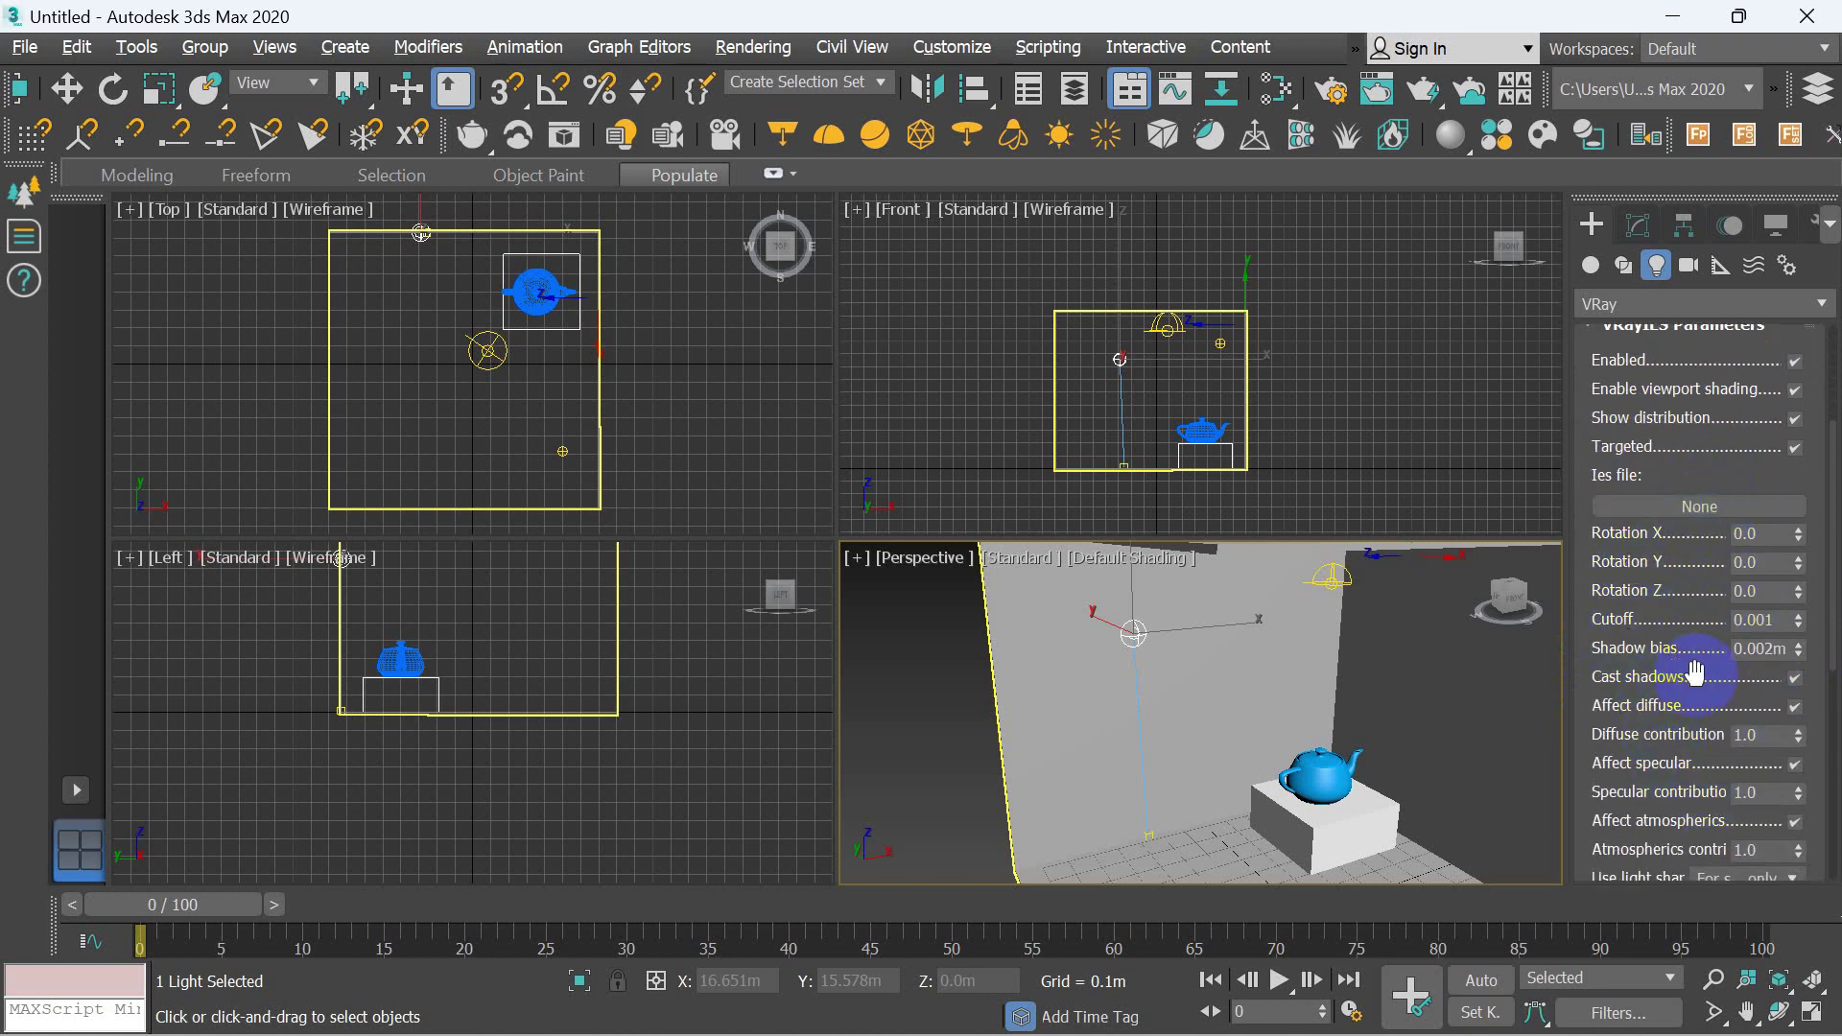
drag(1687, 628, 1674, 569)
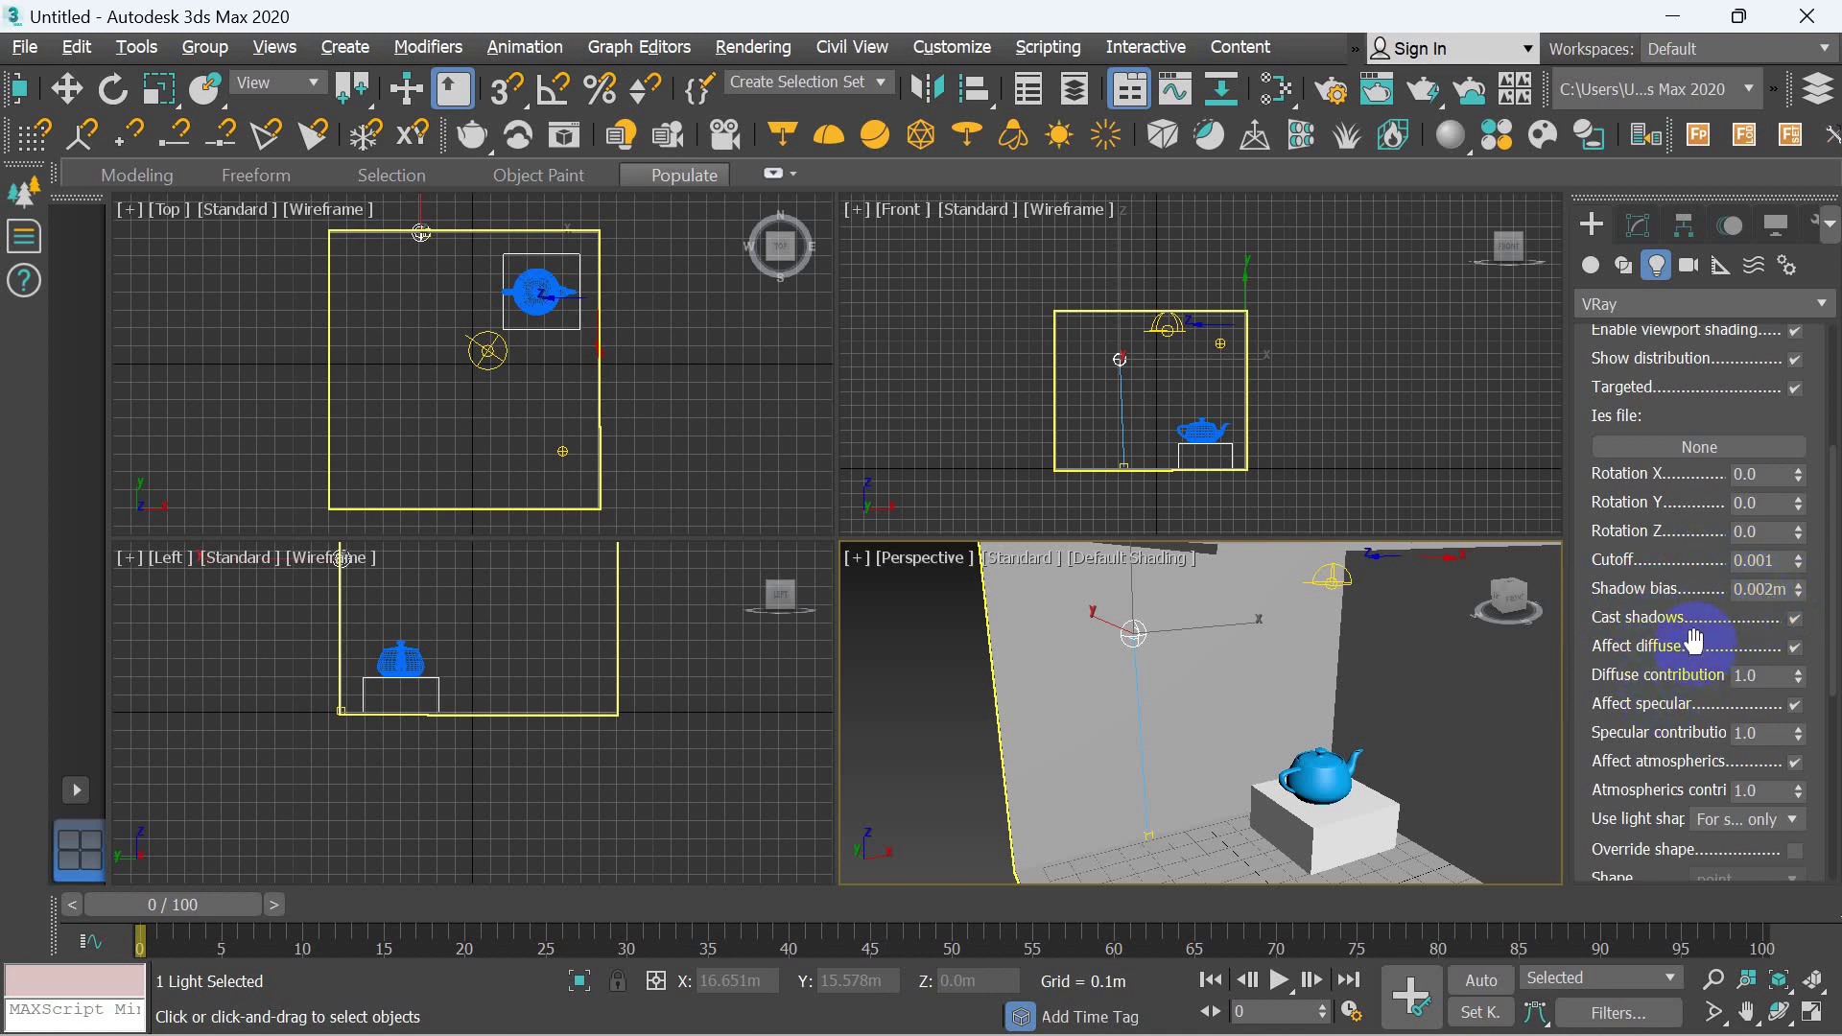
scroll(1693, 641, up, 3)
scroll(1700, 834, up, 3)
scroll(1596, 617, up, 2)
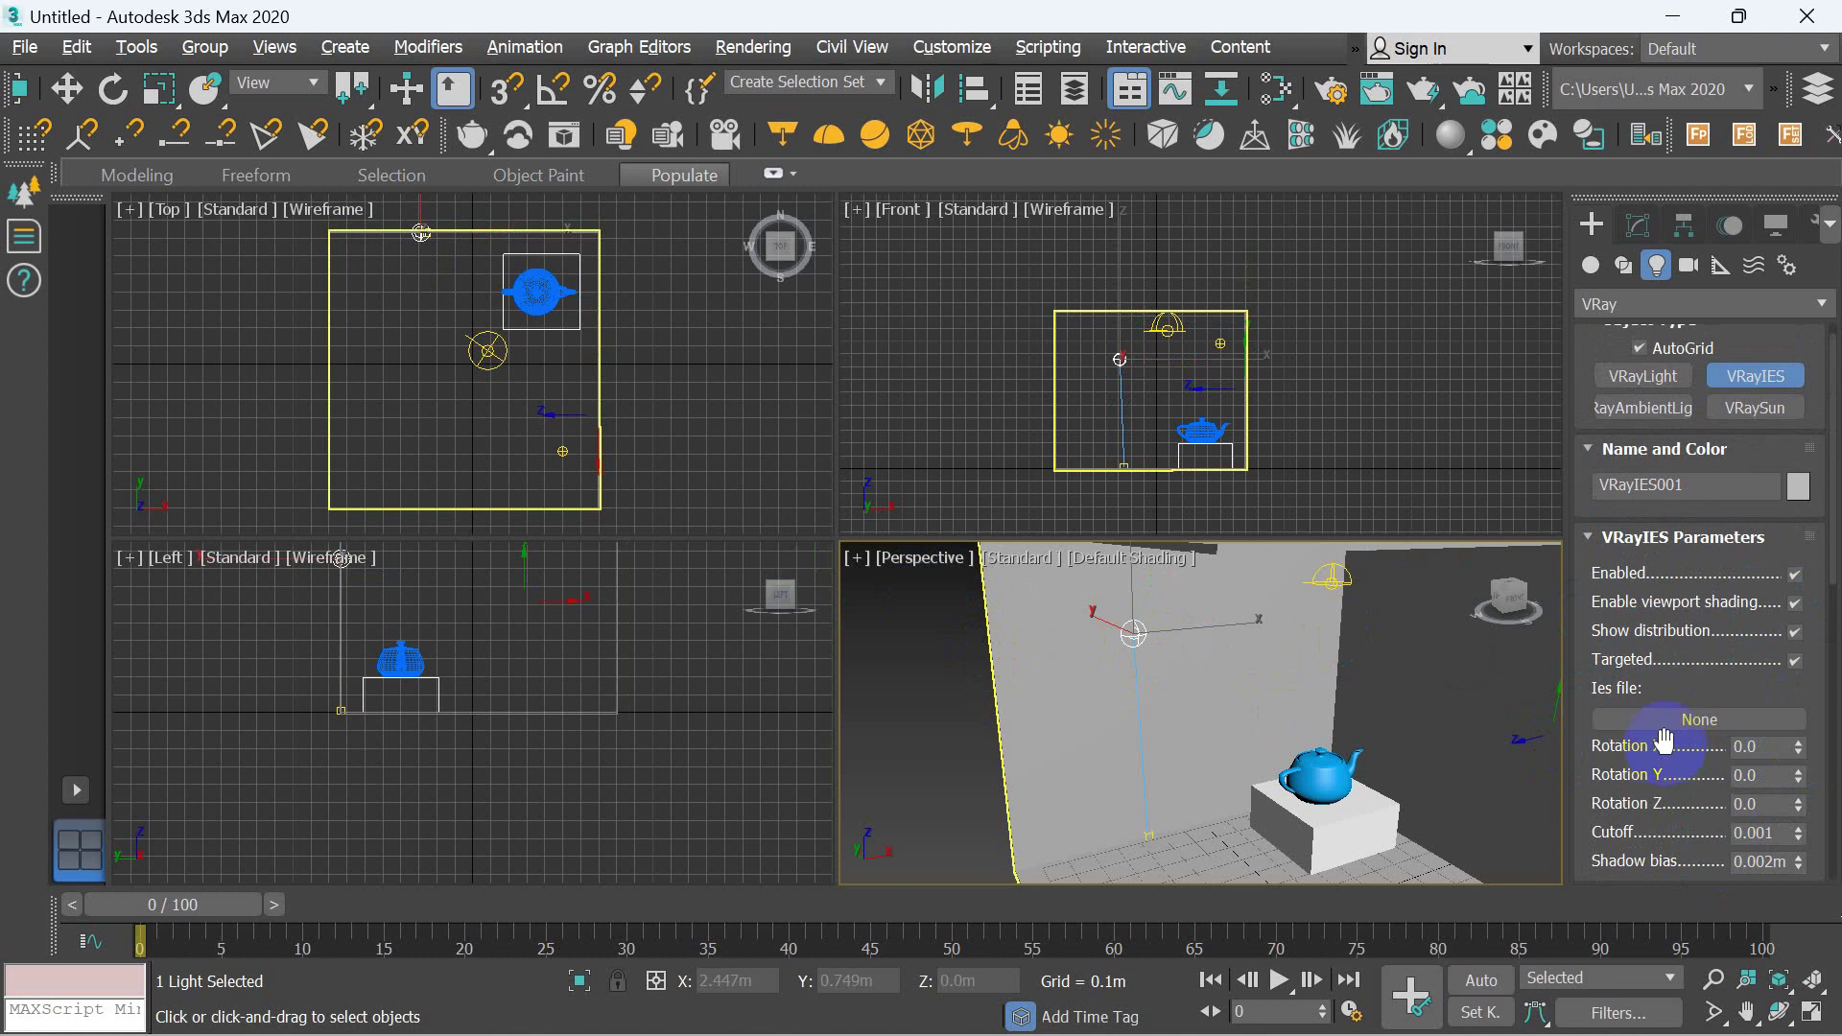
- Nudge the VRayIES light slightly in the Top view with Select and Move
click(69, 92)
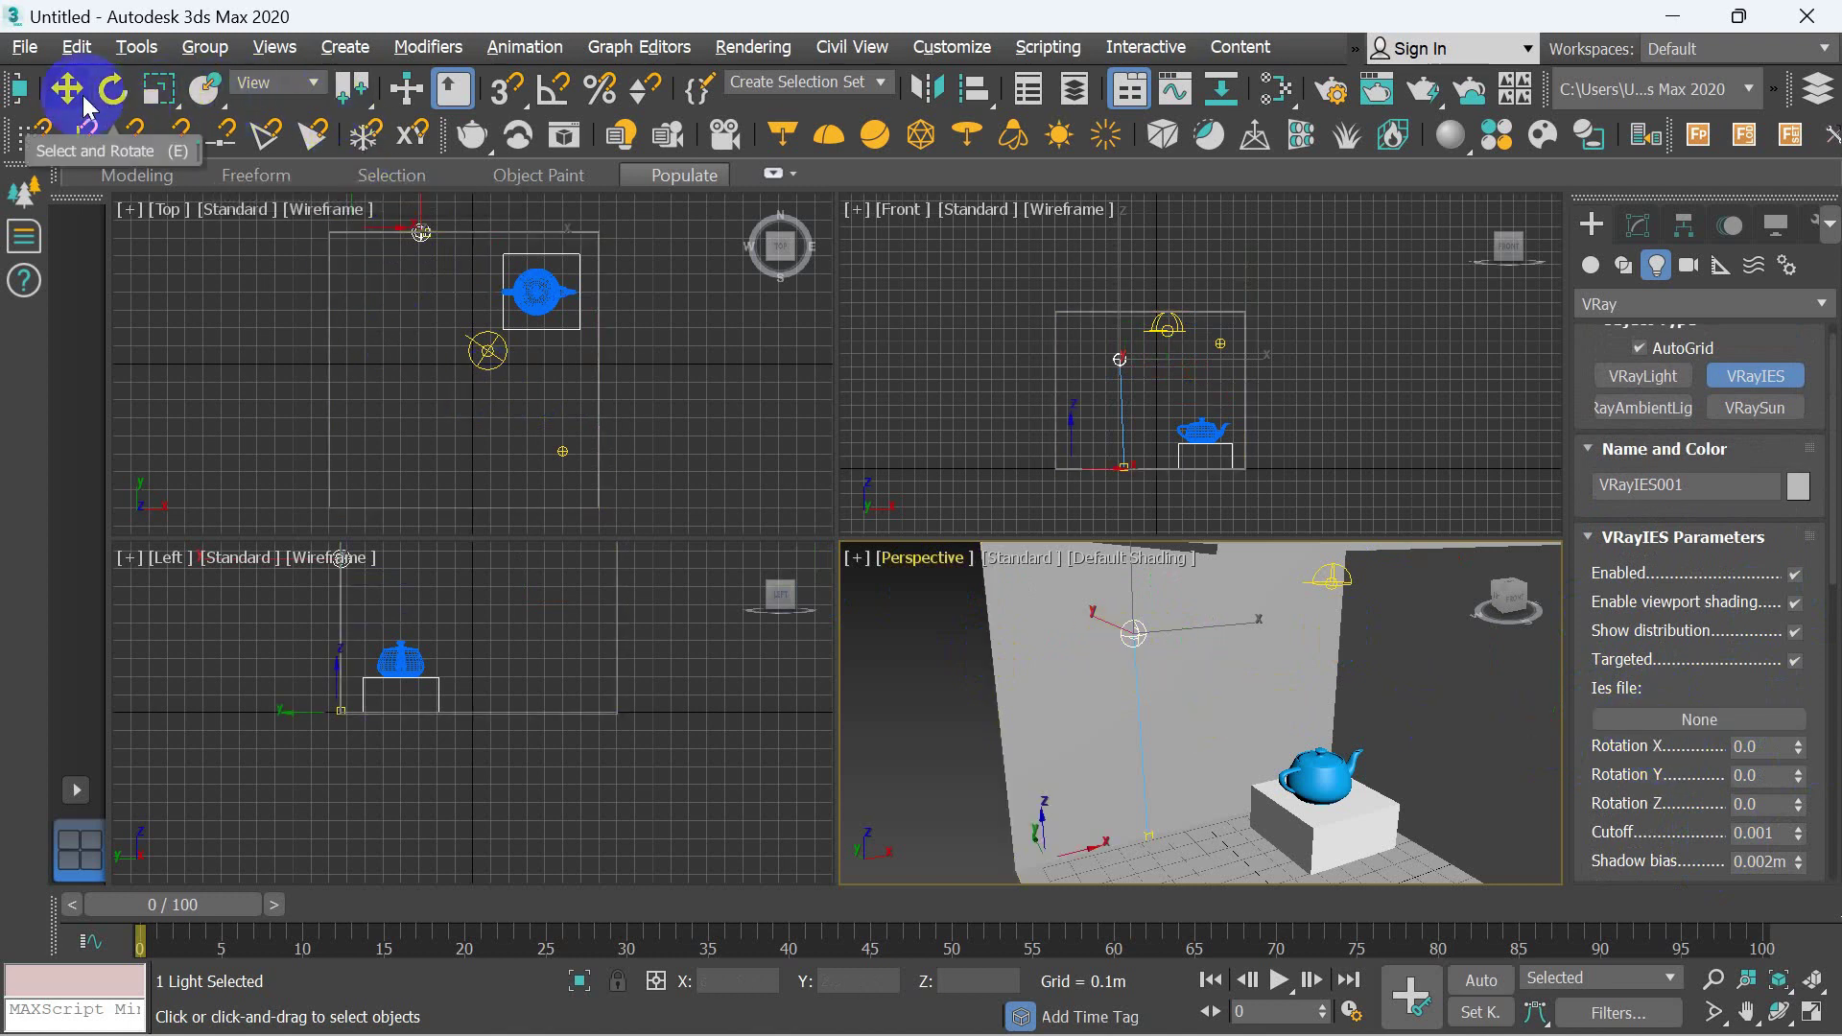
scroll(451, 276, down, 2)
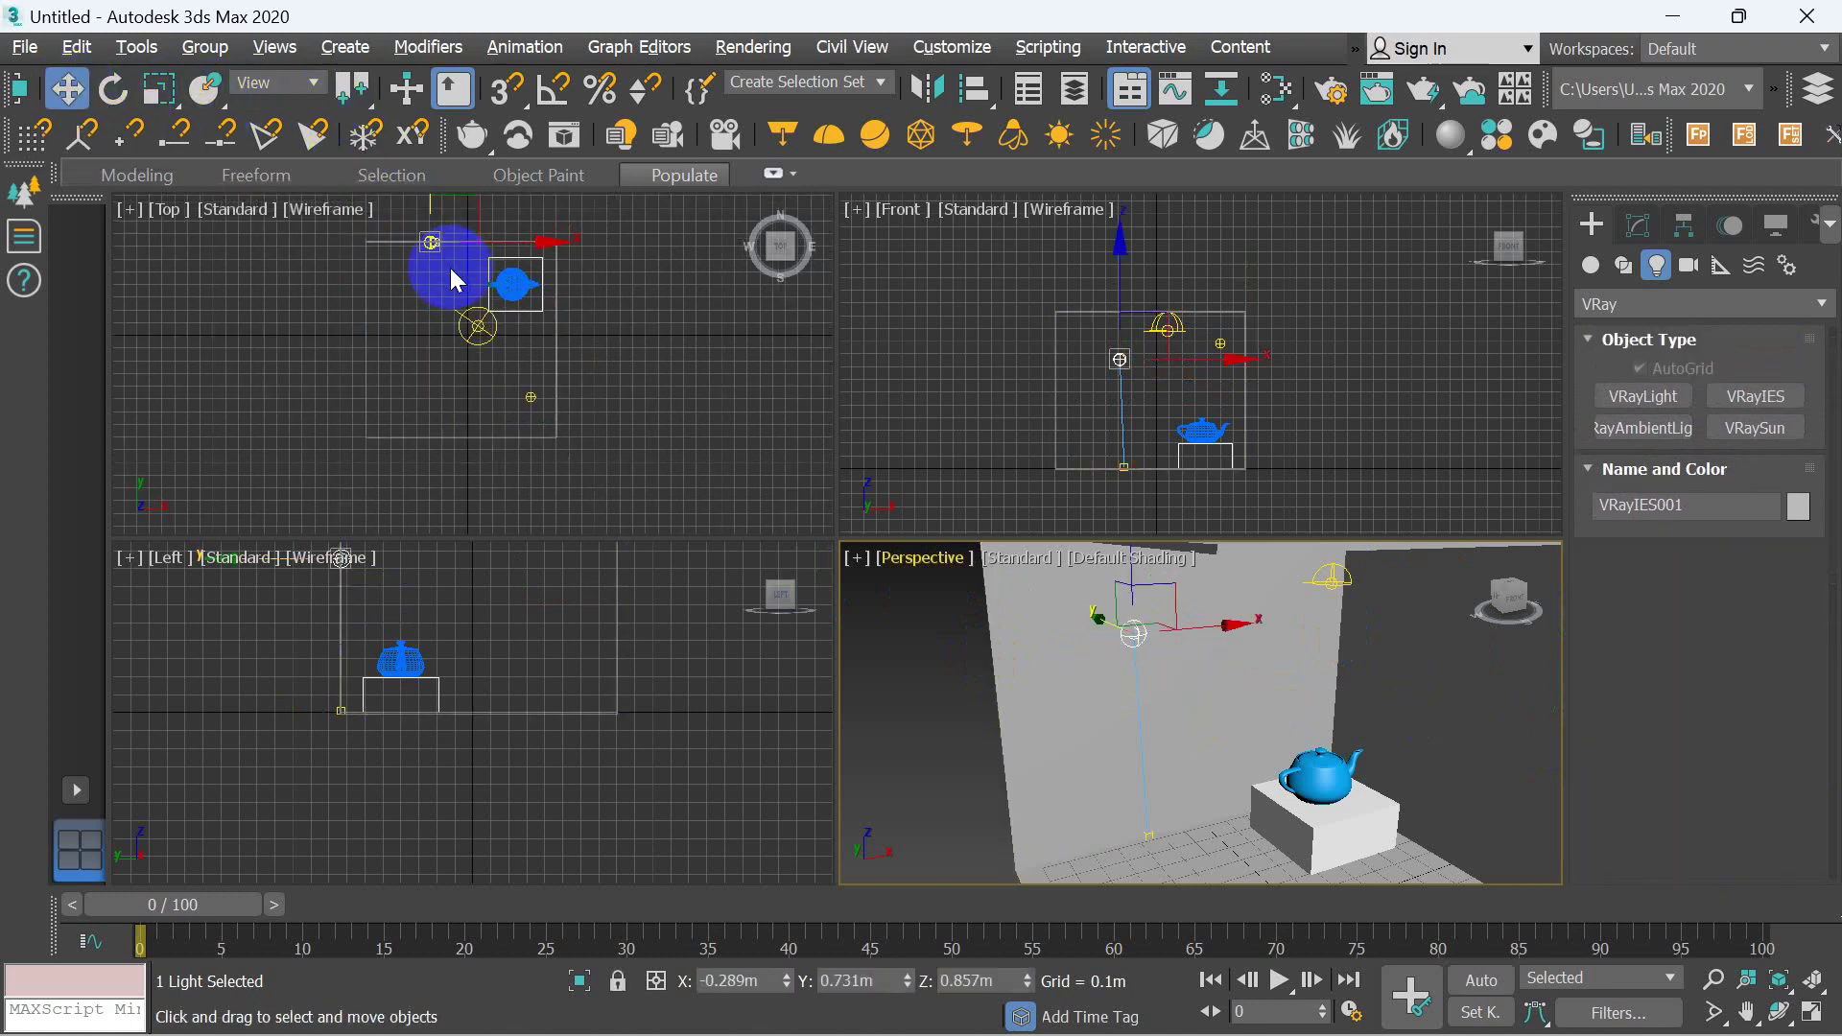
scroll(446, 259, up, 3)
scroll(484, 240, up, 1)
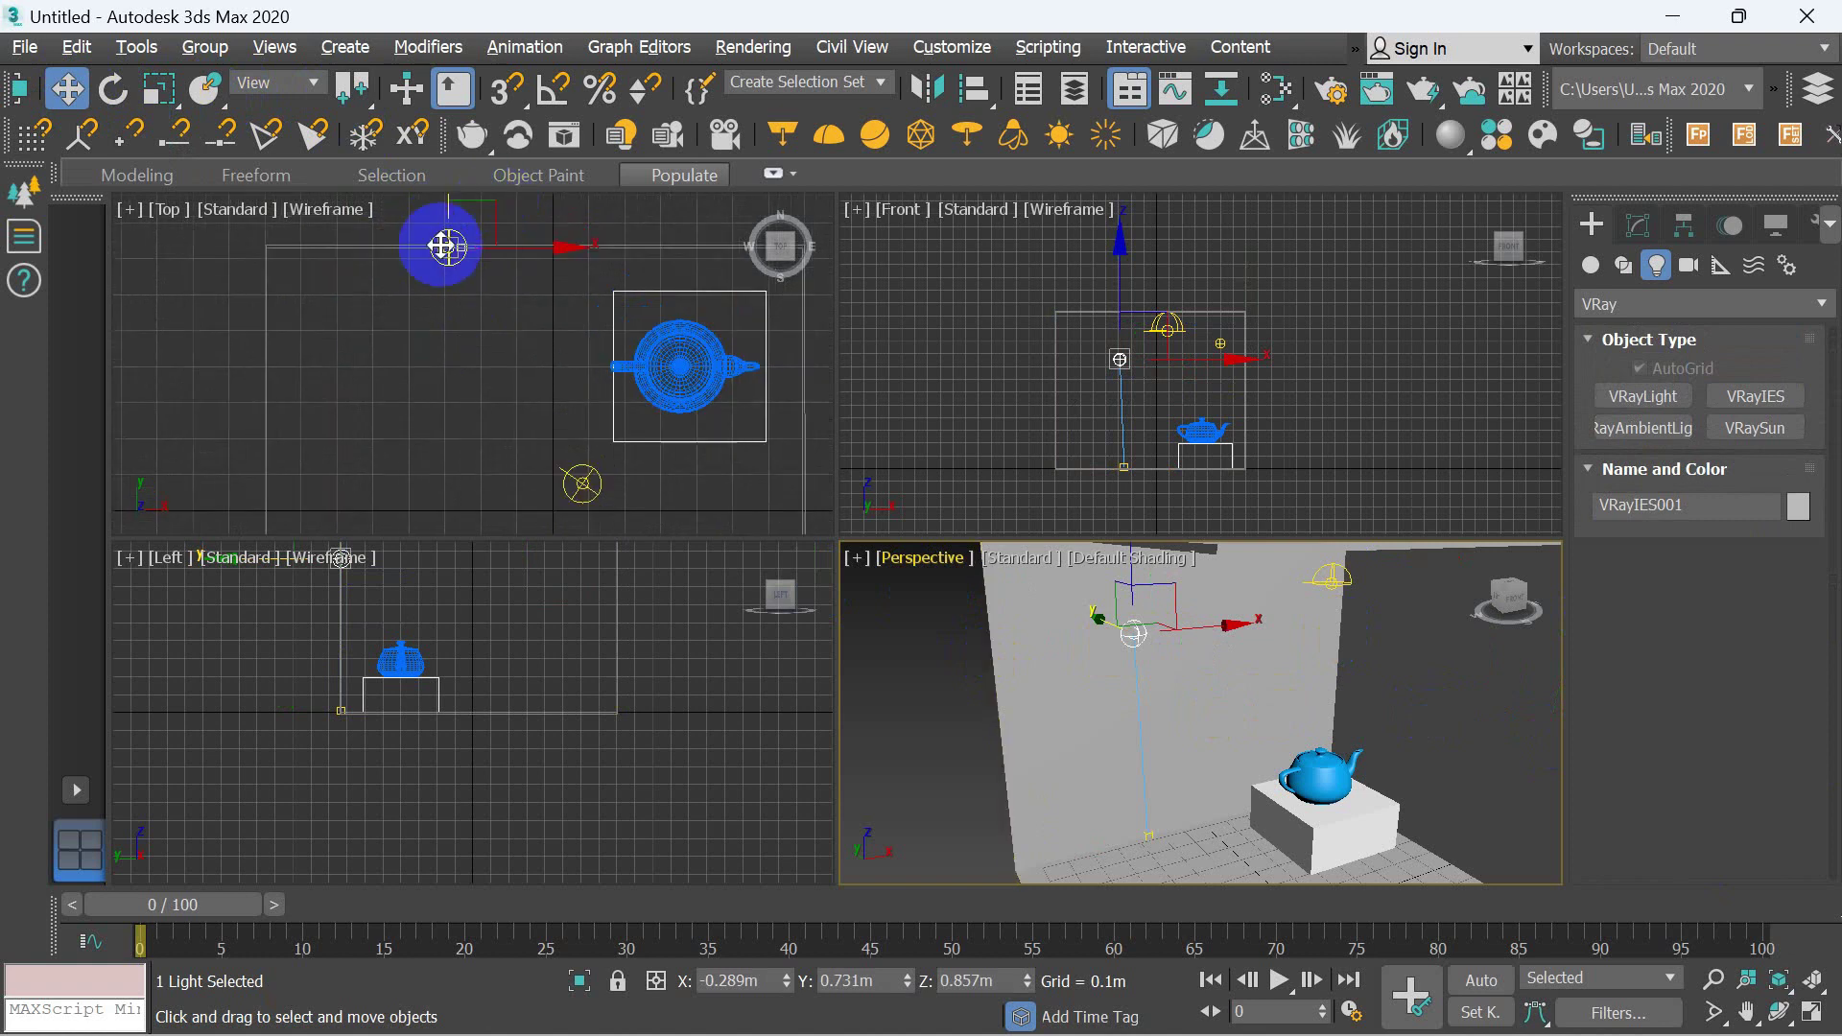
click(483, 288)
drag(452, 215, 456, 224)
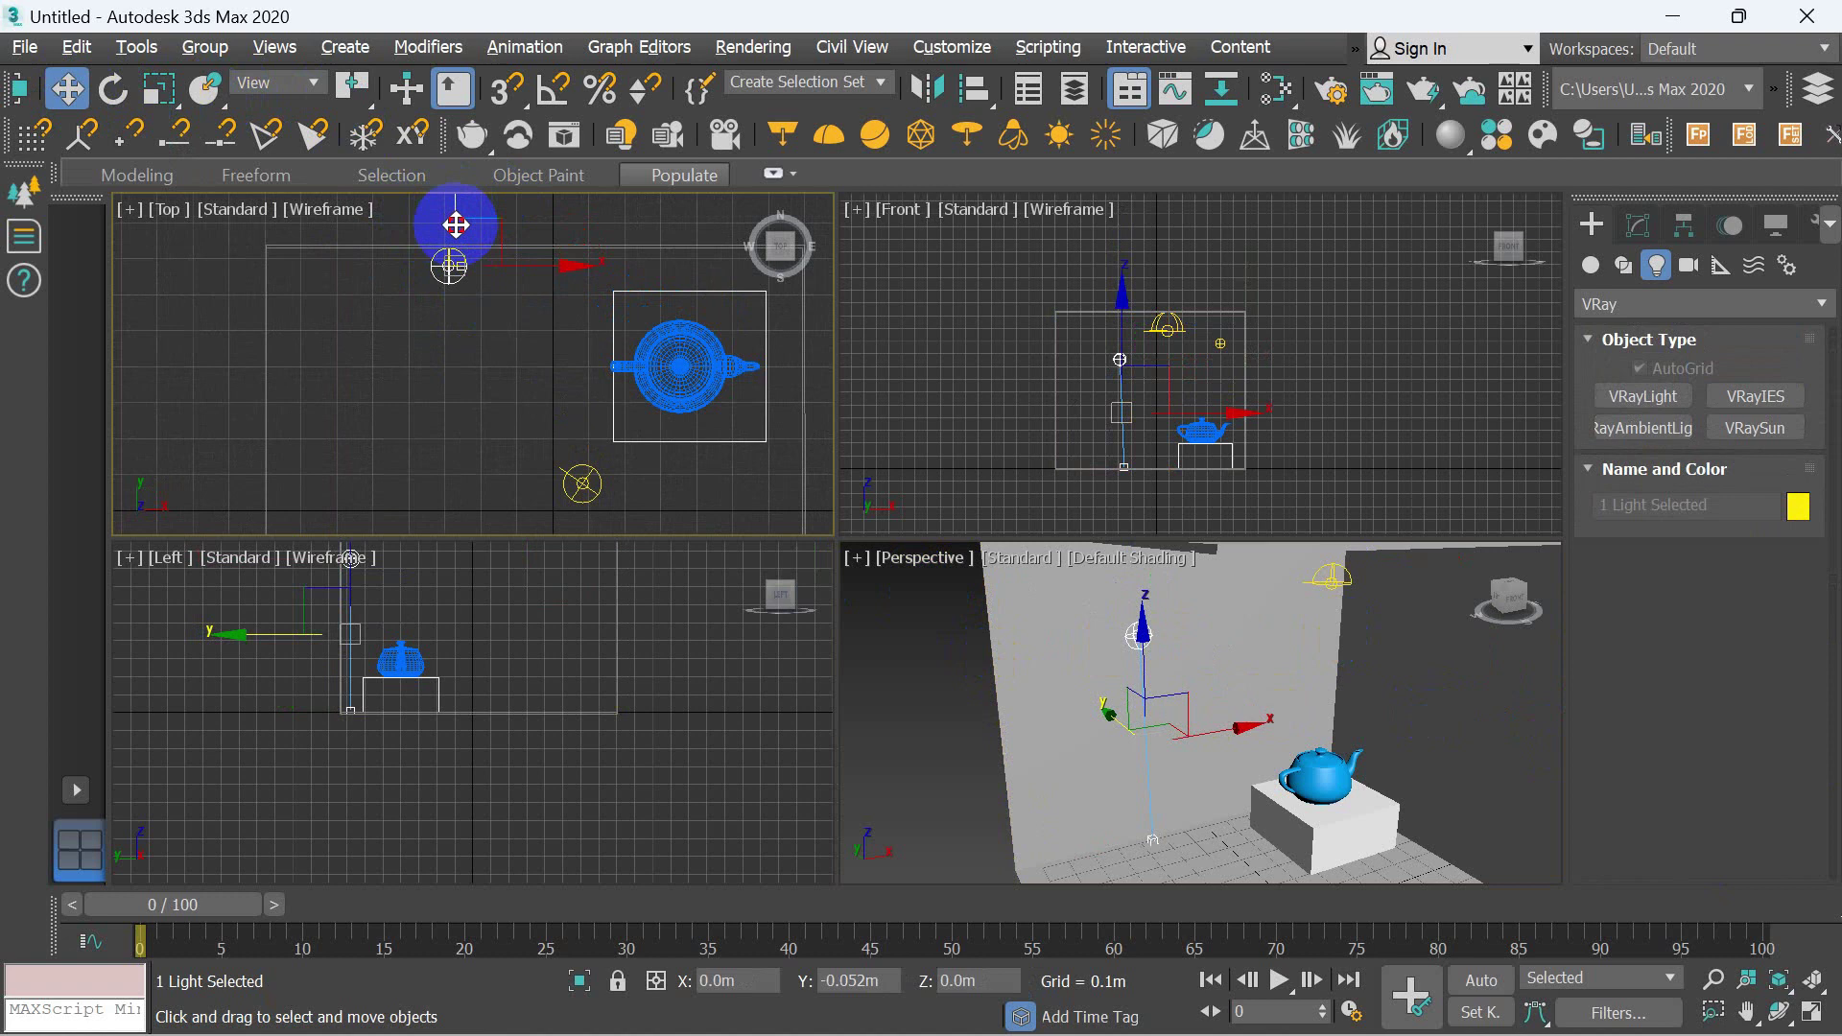
drag(456, 224, 458, 212)
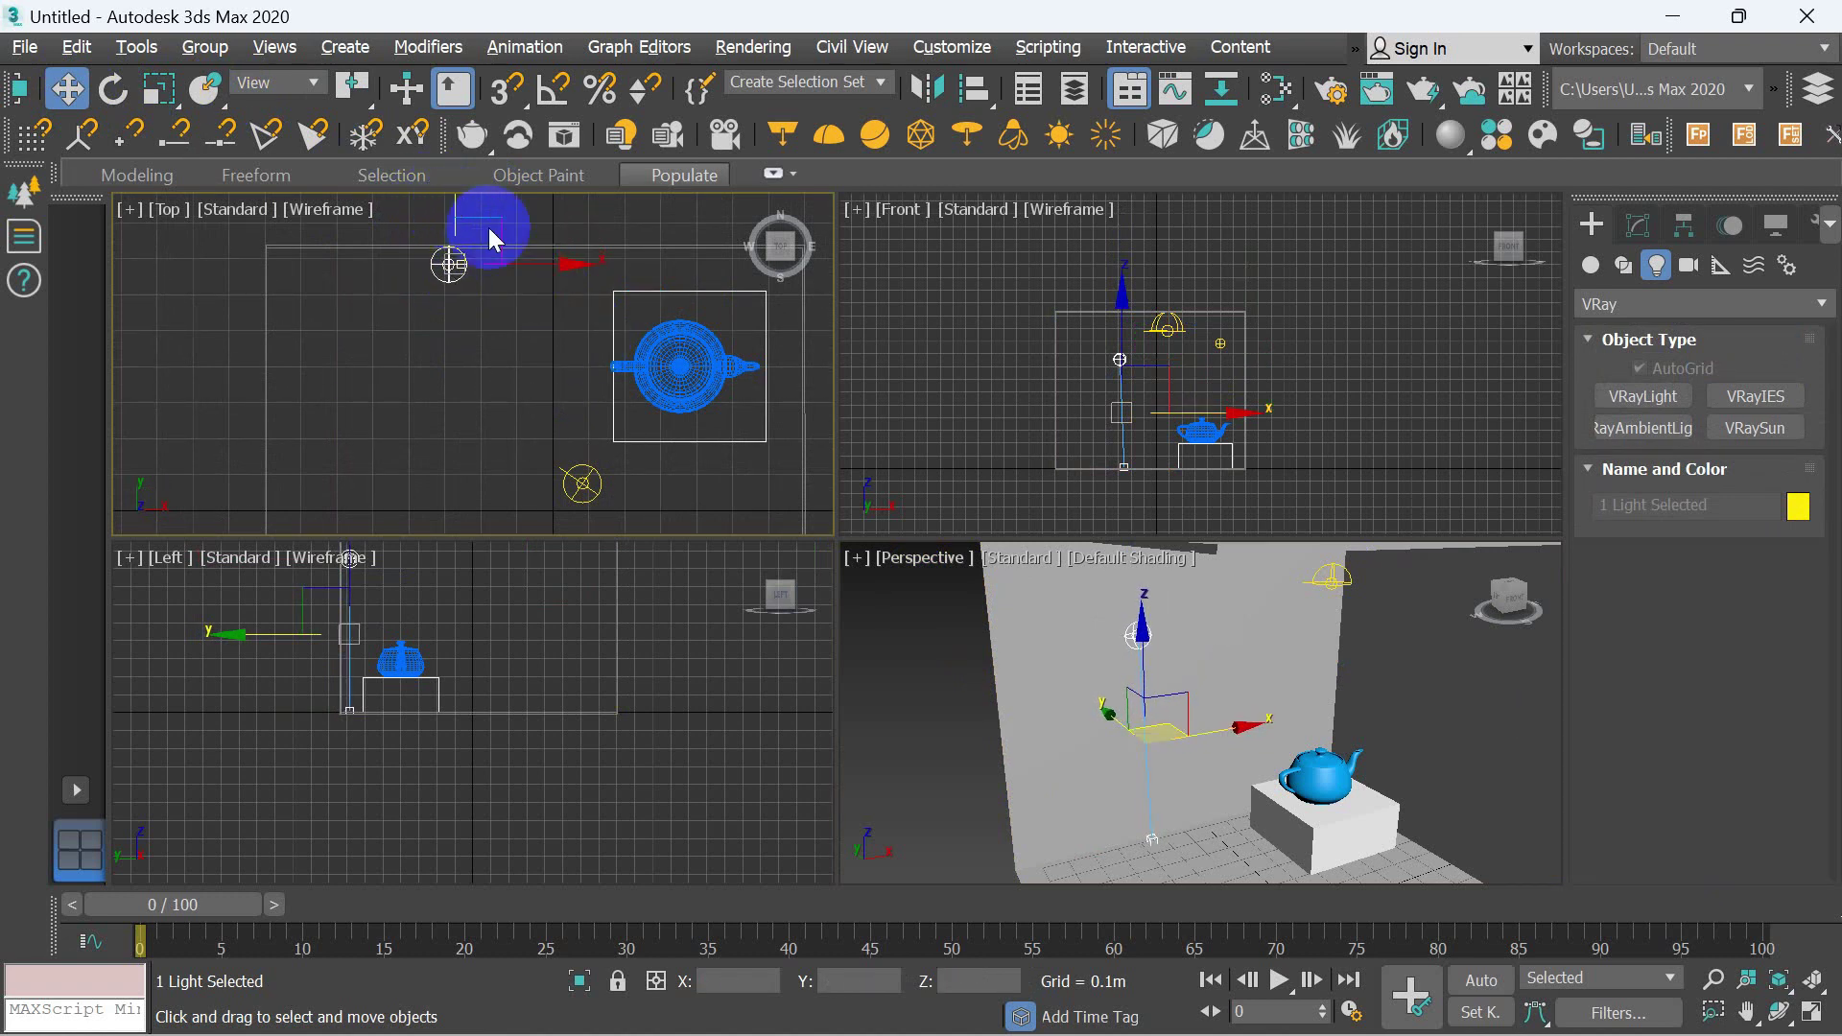
drag(454, 205, 453, 211)
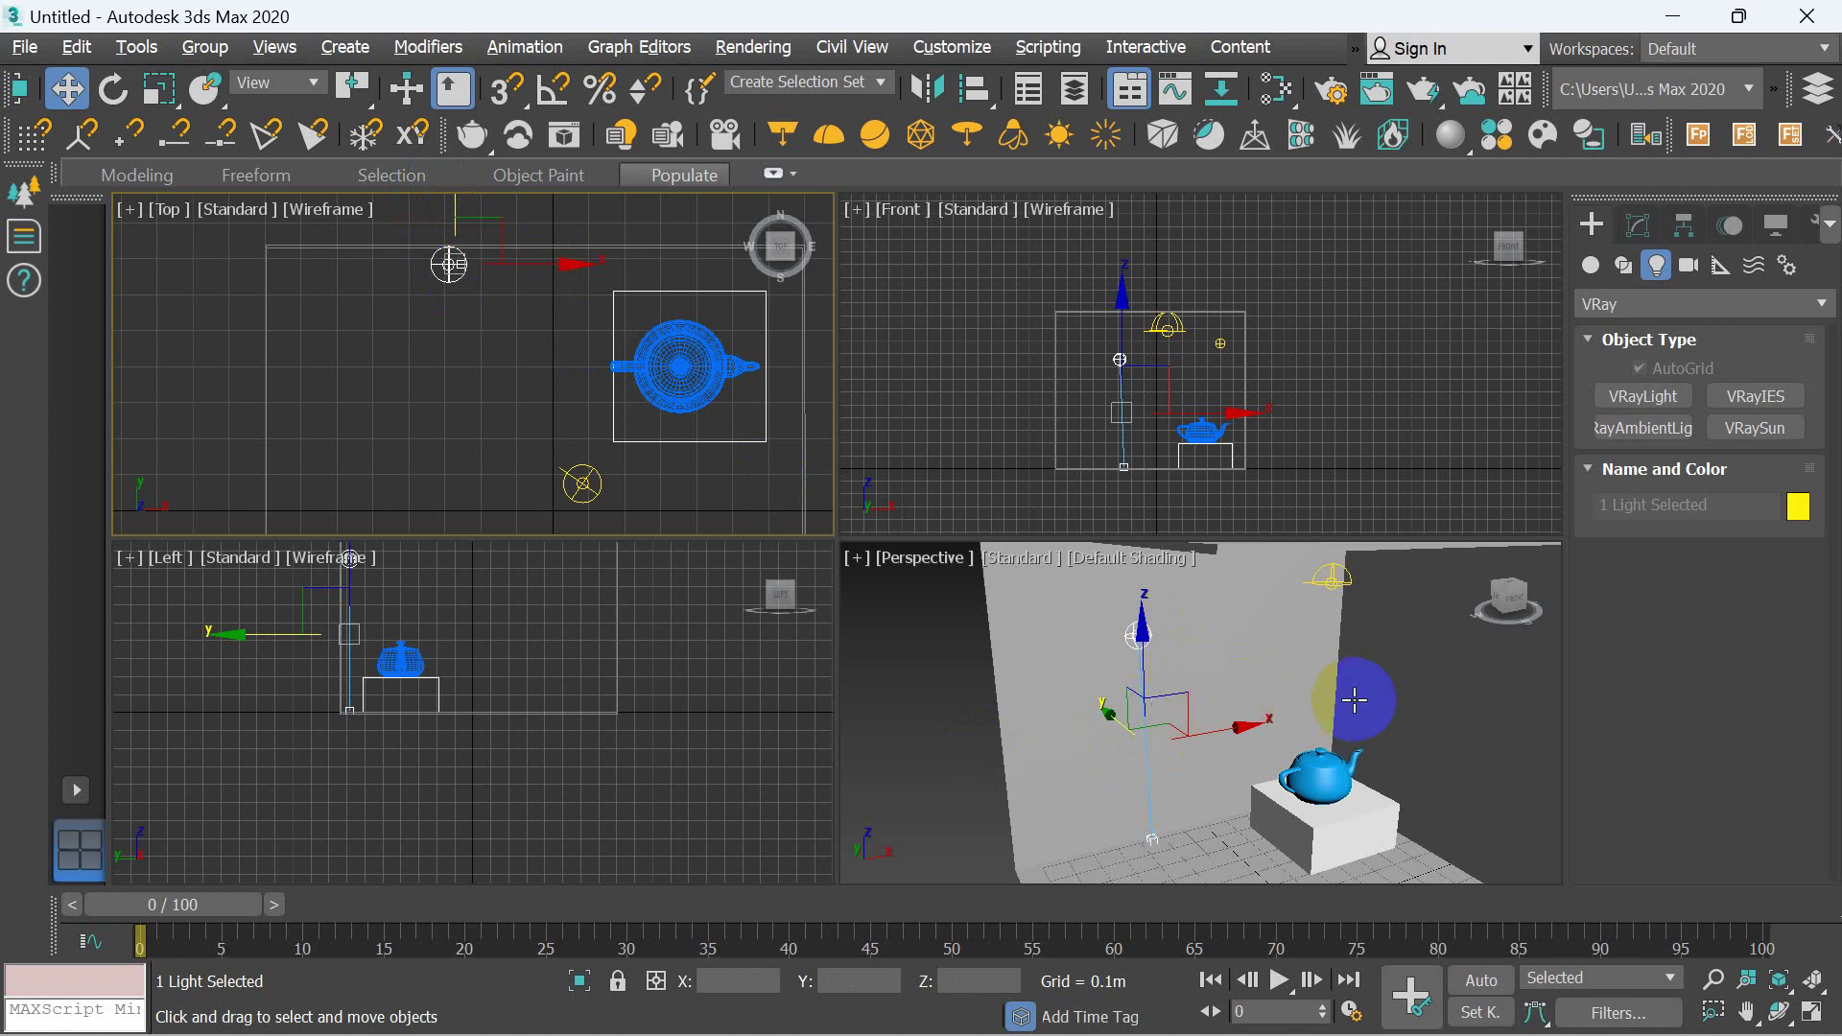
scroll(1359, 698, up, 4)
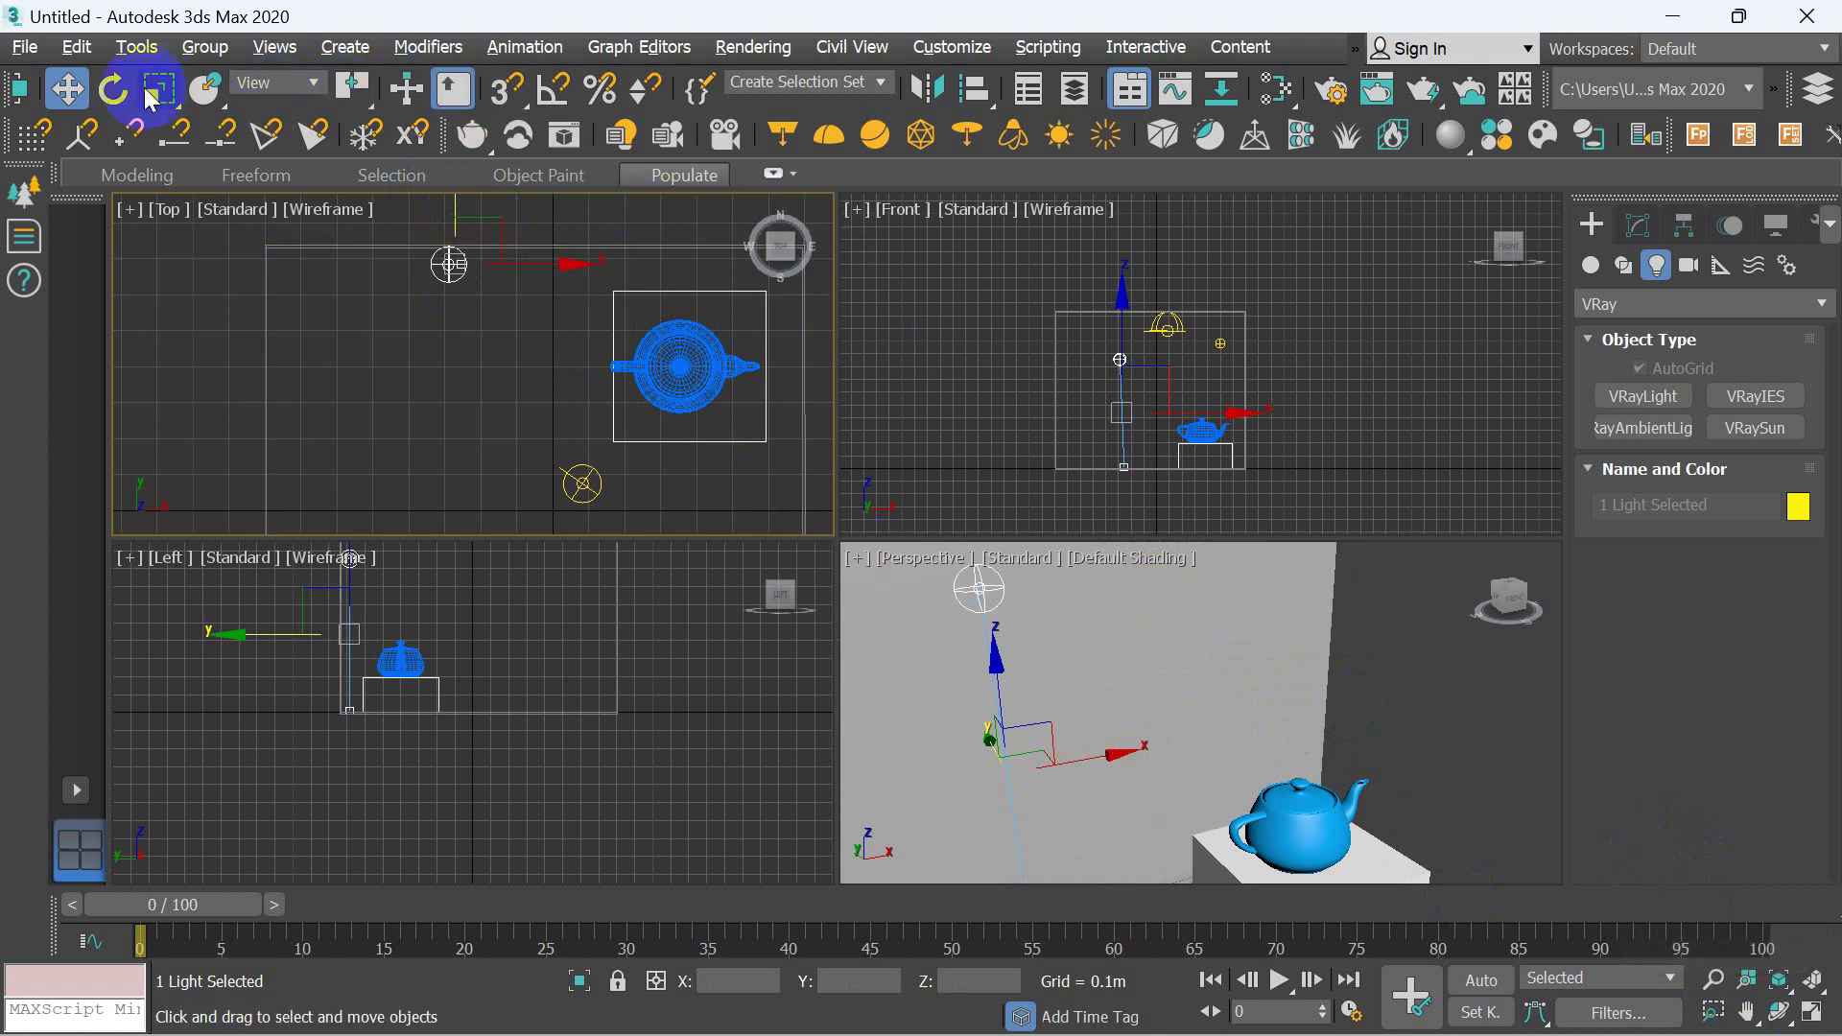
- Select VRayIES001 with the Modify panel showing its VRayIES Parameters
click(1162, 681)
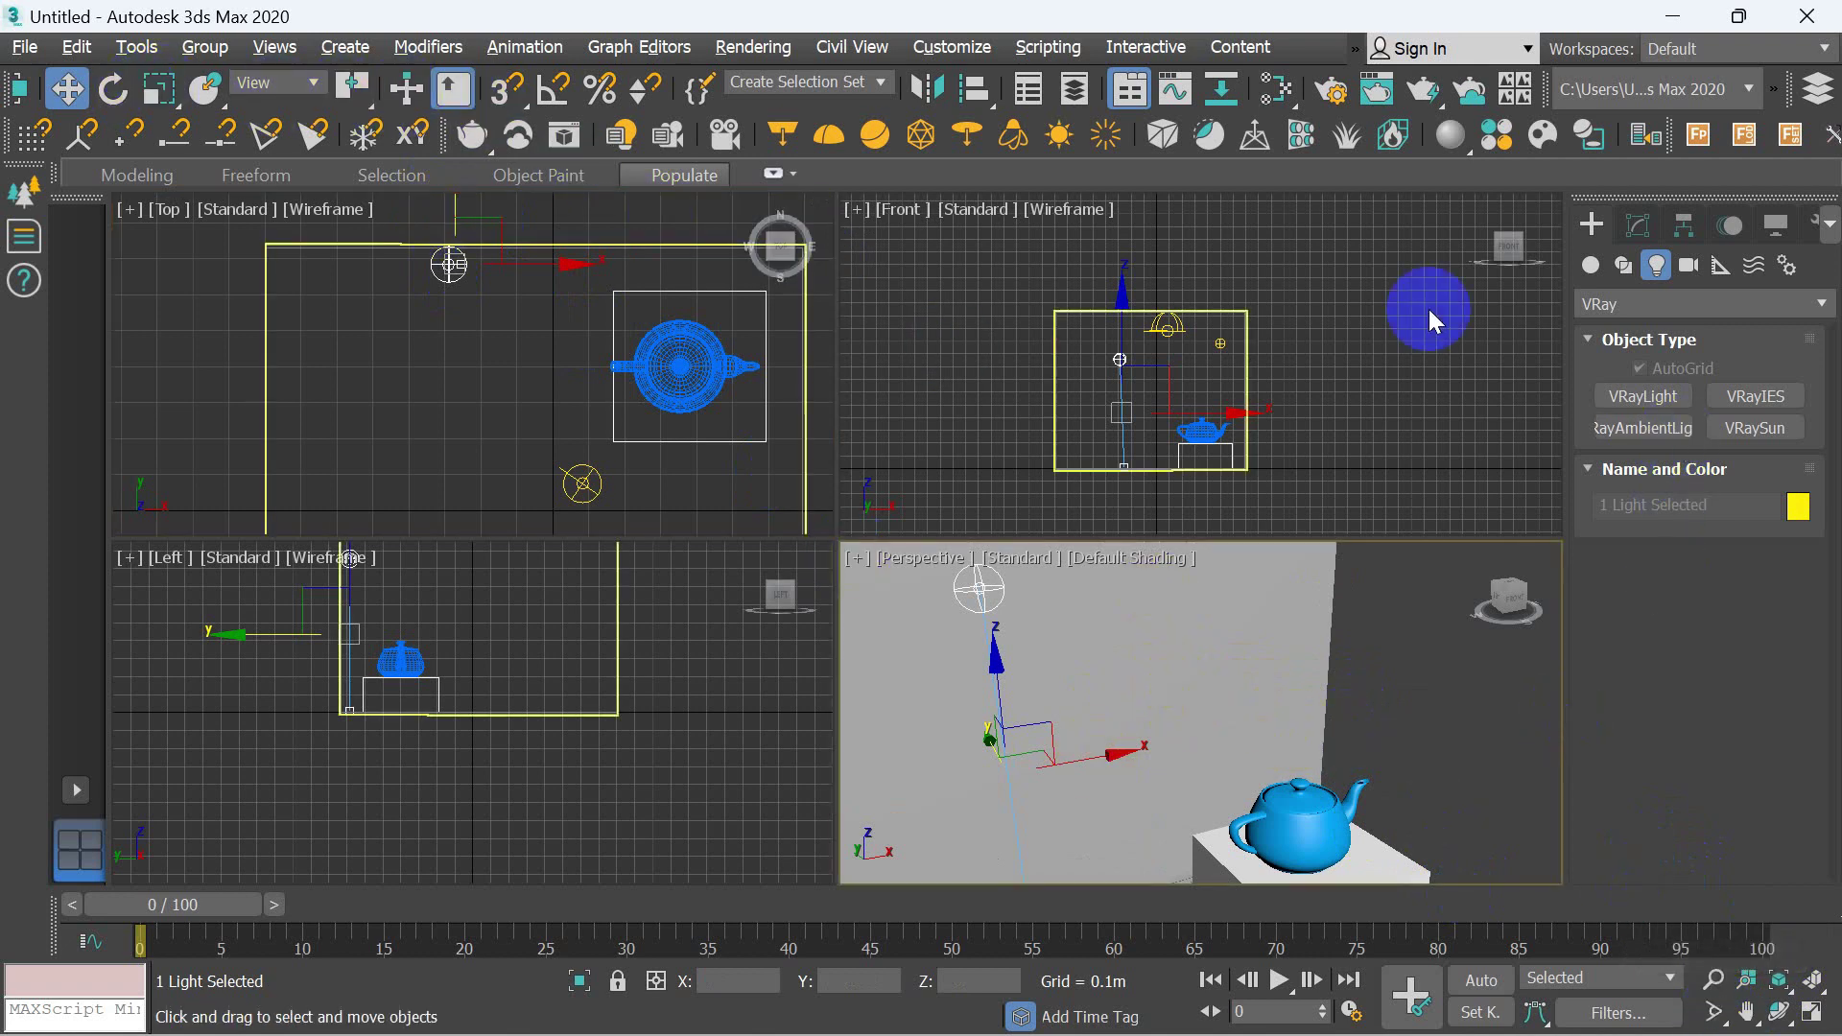
click(1641, 228)
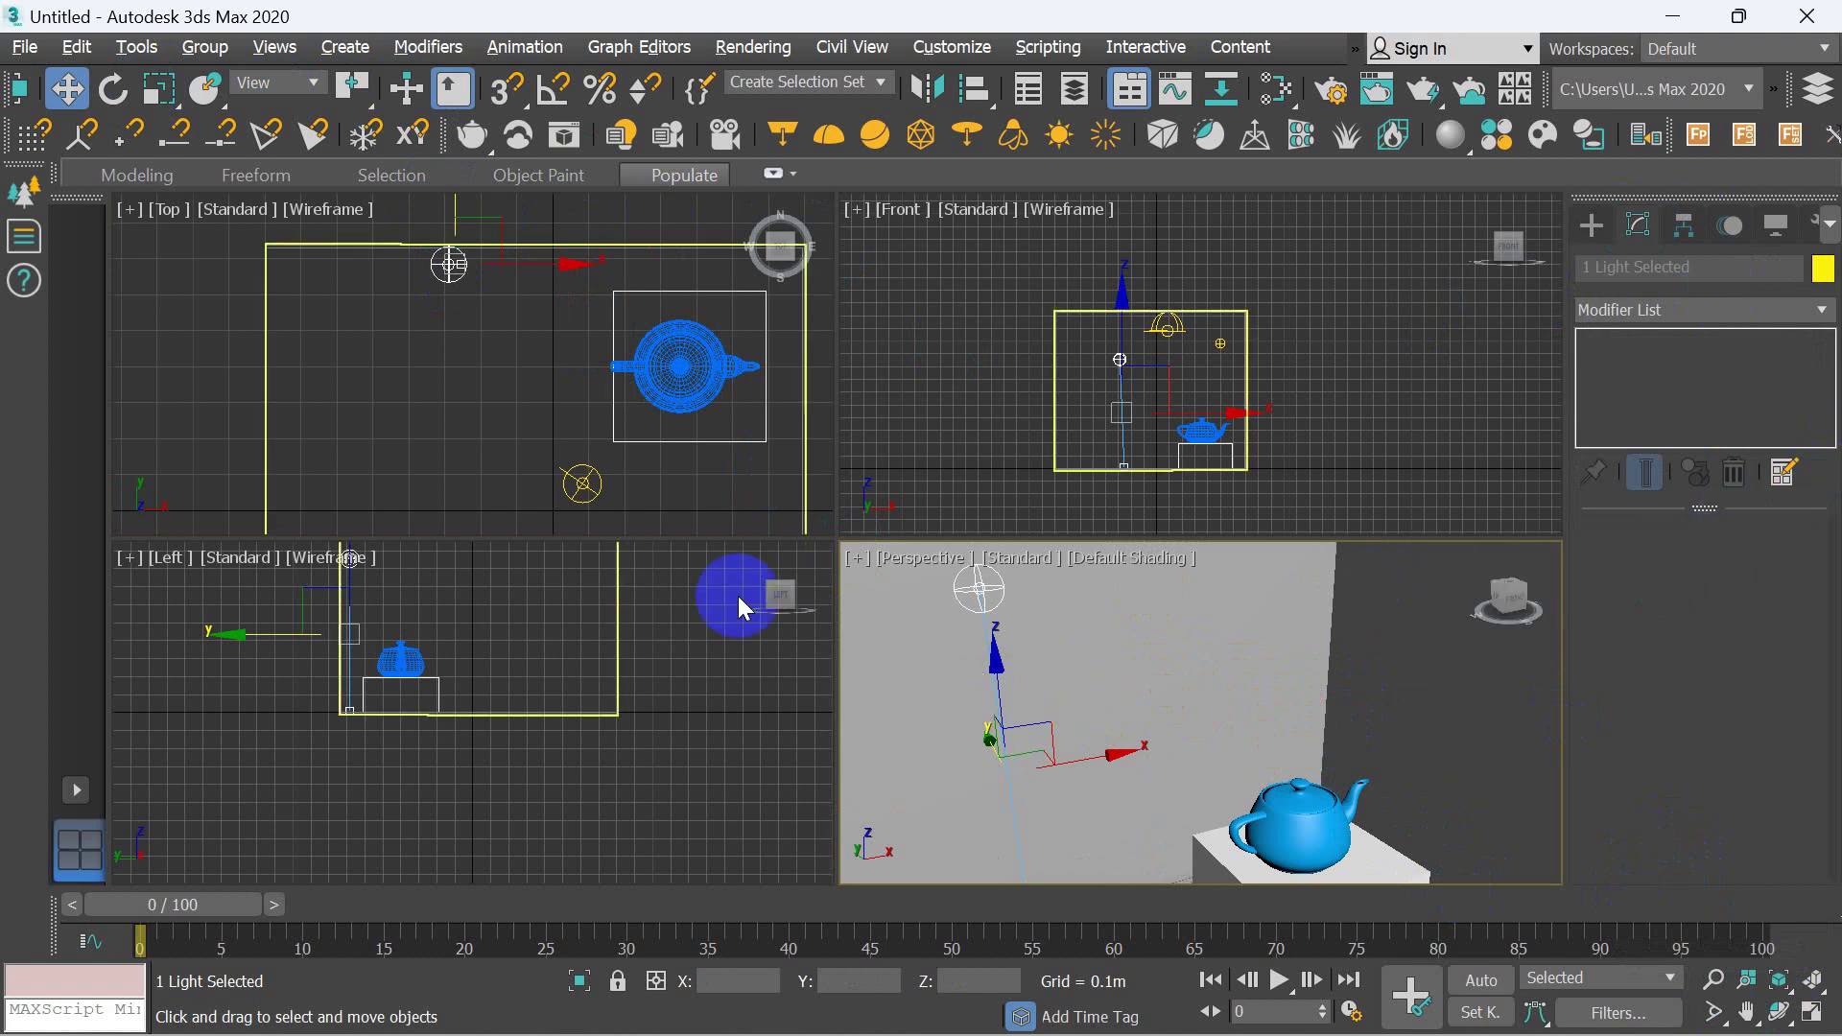
click(976, 591)
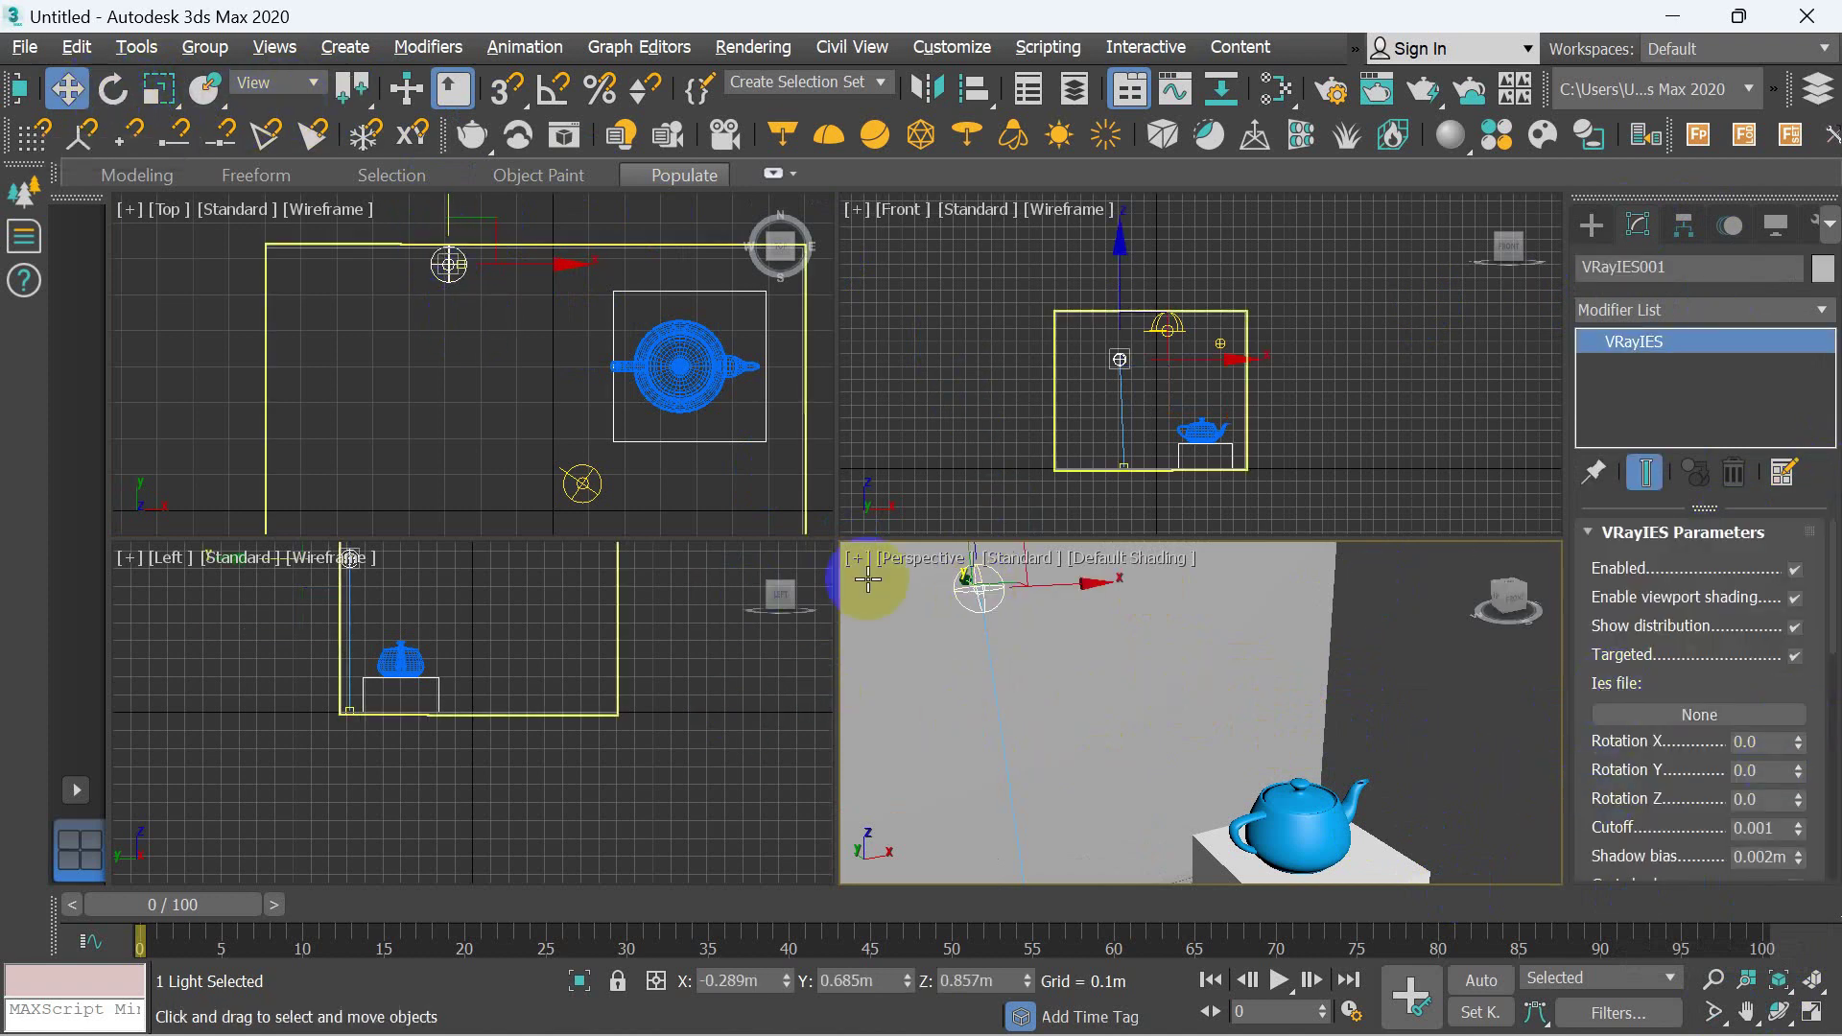
- Load 02a7562c650498ebb301153dbbf59207.ies as VRayIES001's Ies file, replacing None
click(1679, 714)
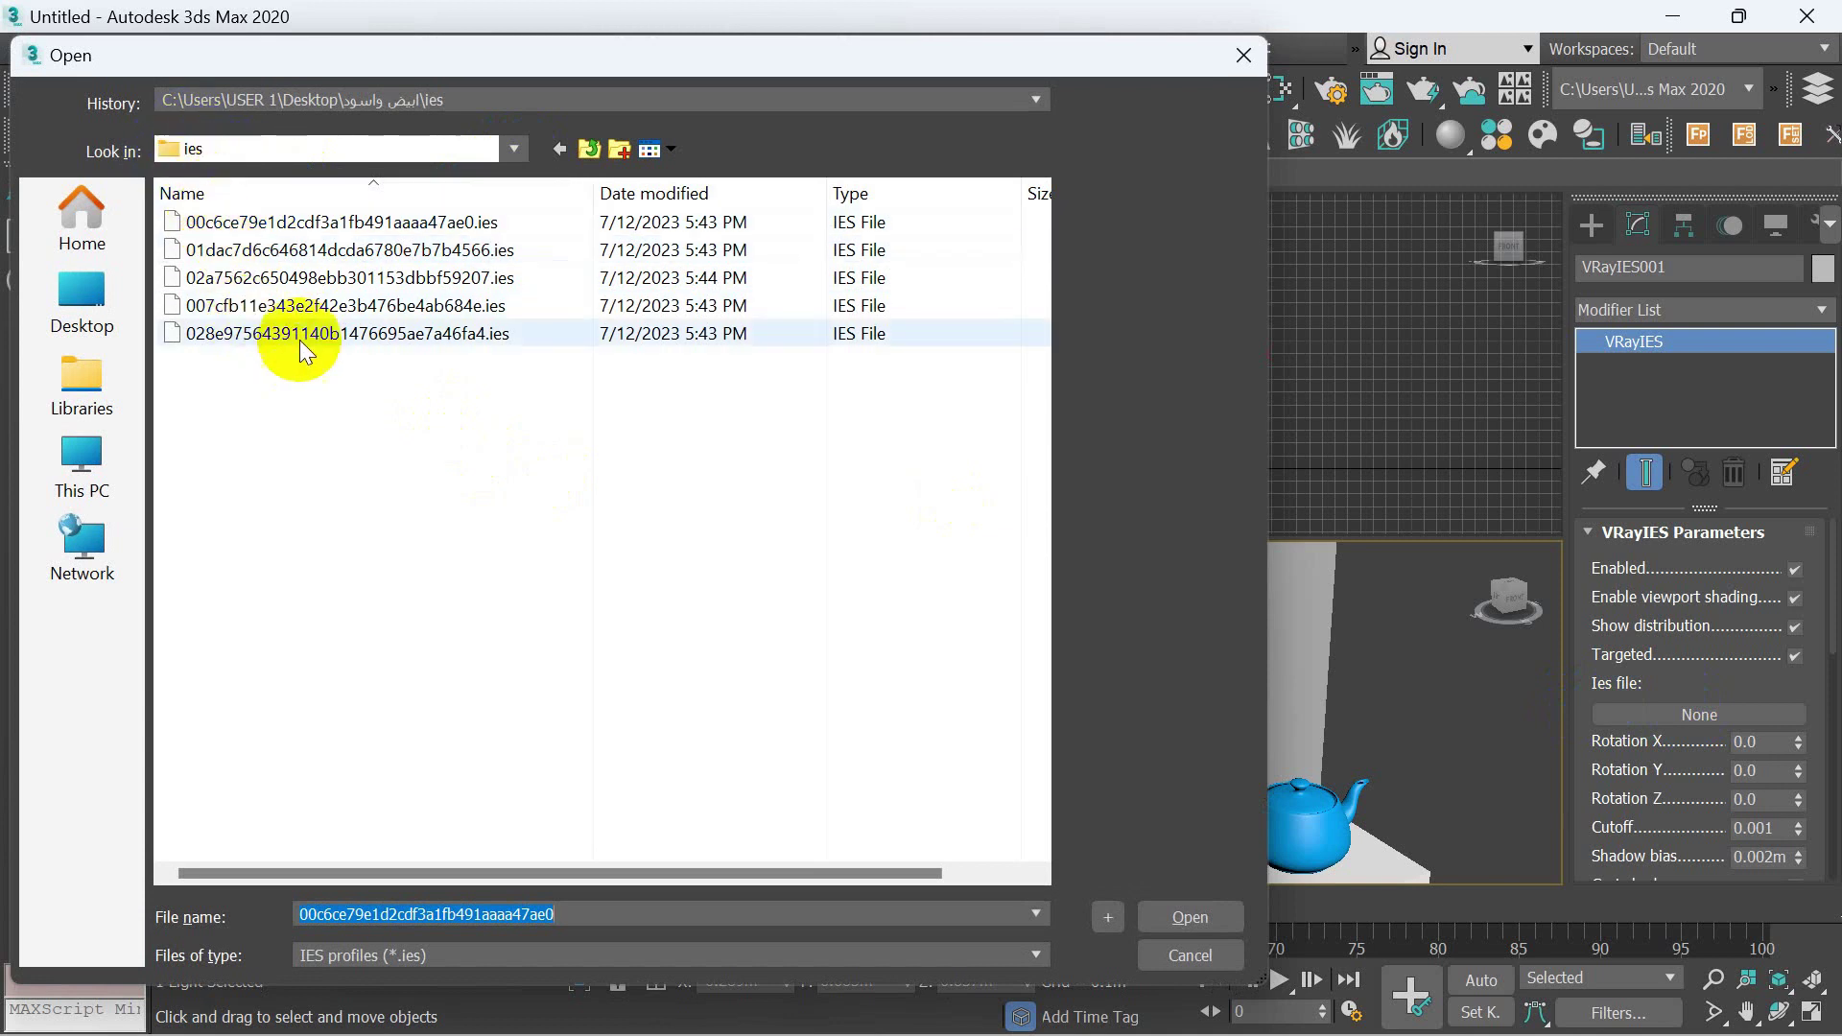
click(275, 289)
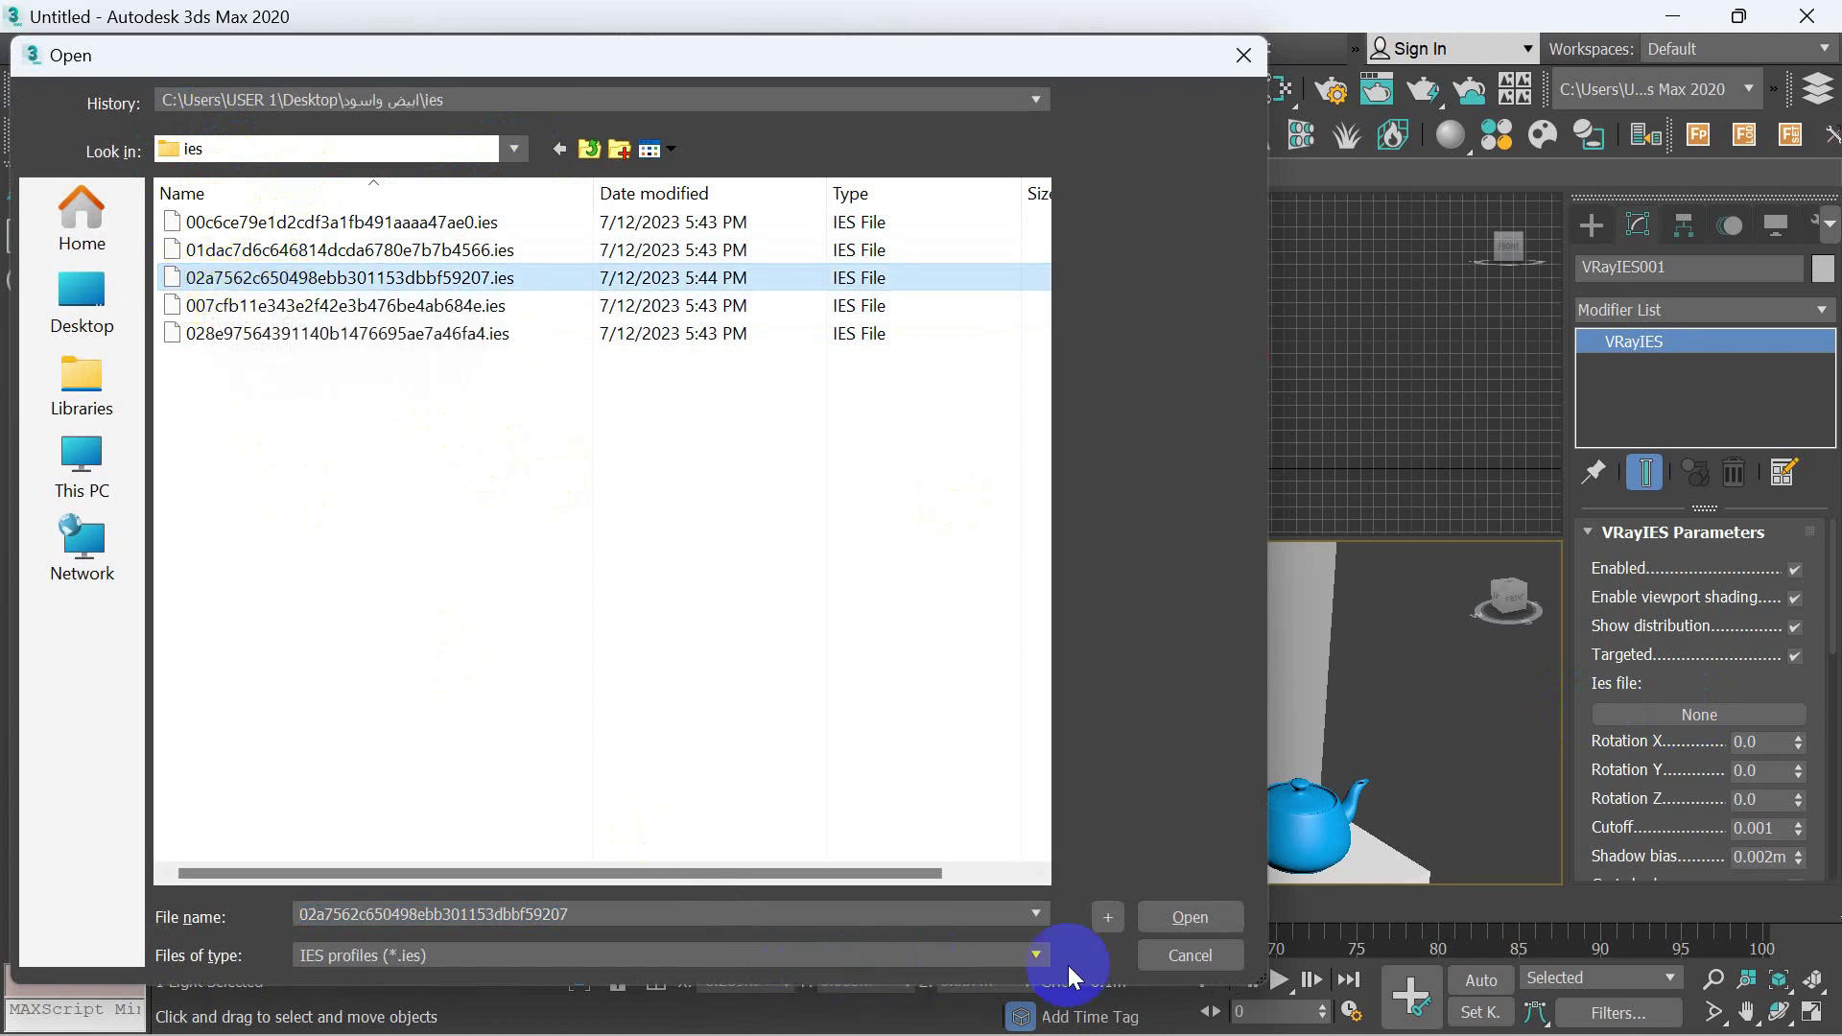
click(1178, 918)
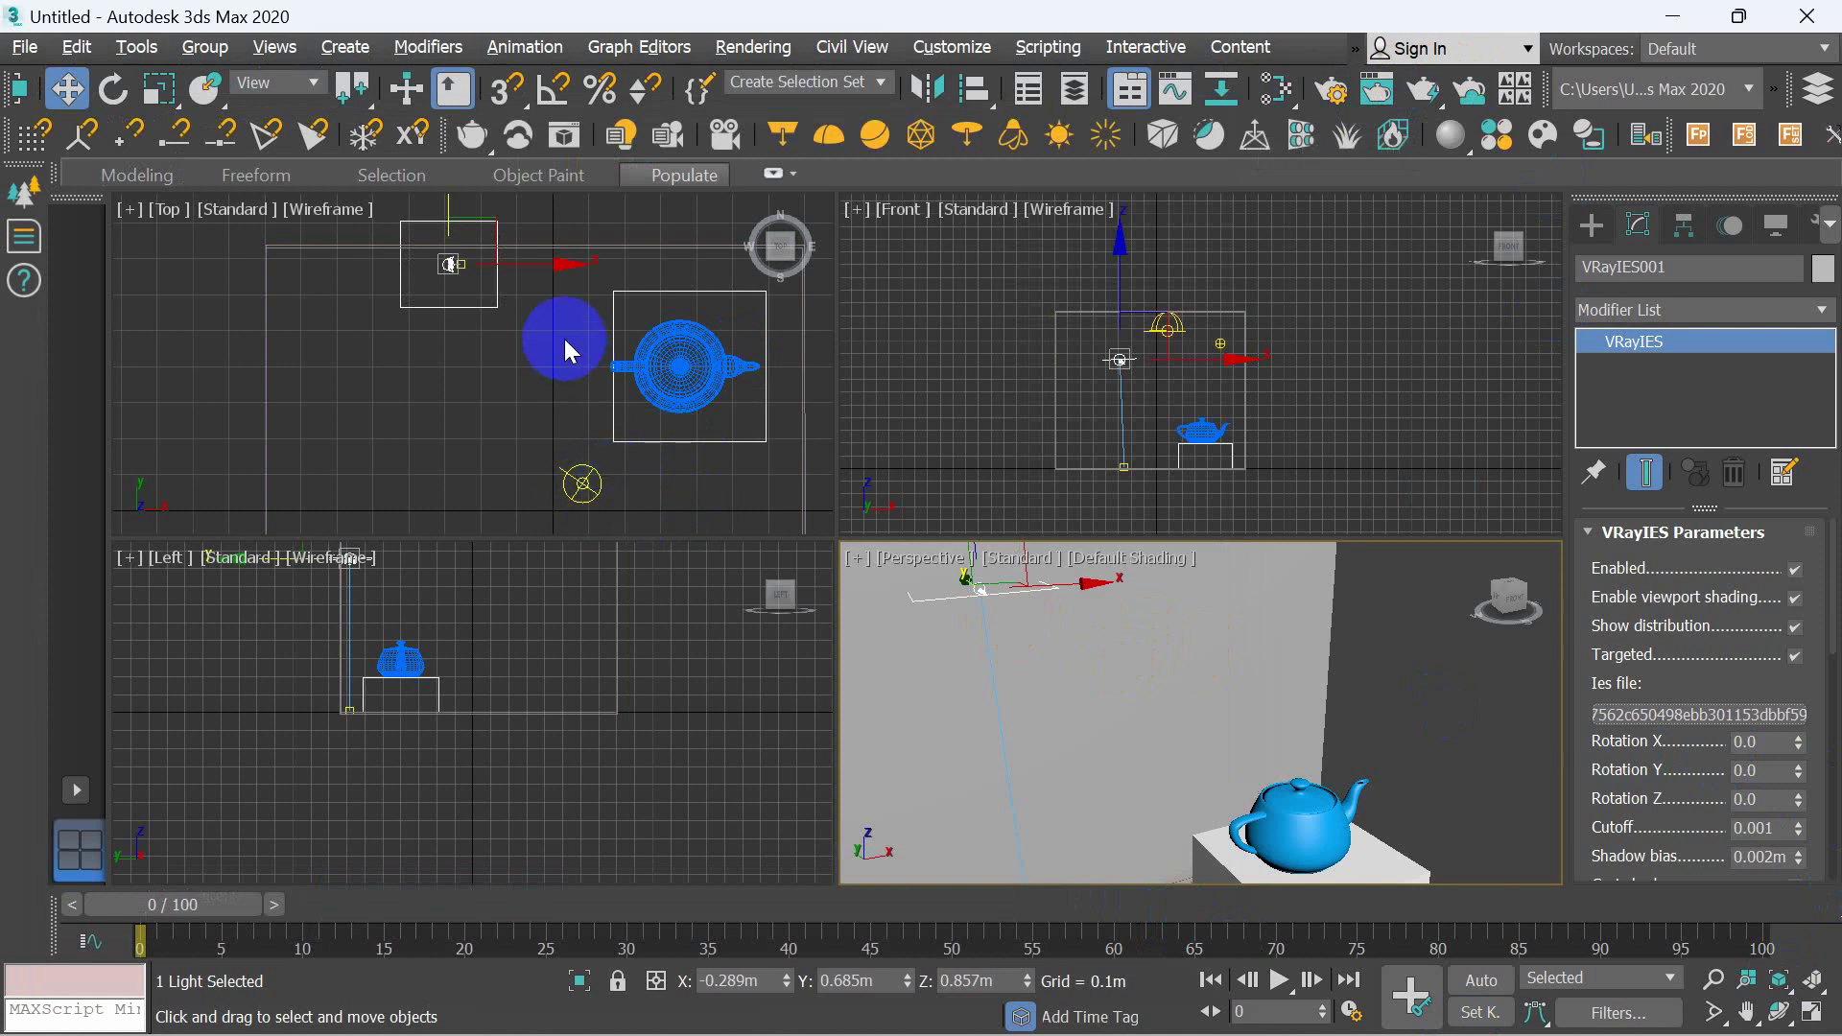
scroll(565, 338, down, 3)
- Reselect the VRayIES001 light and maximize the Perspective viewport
click(647, 512)
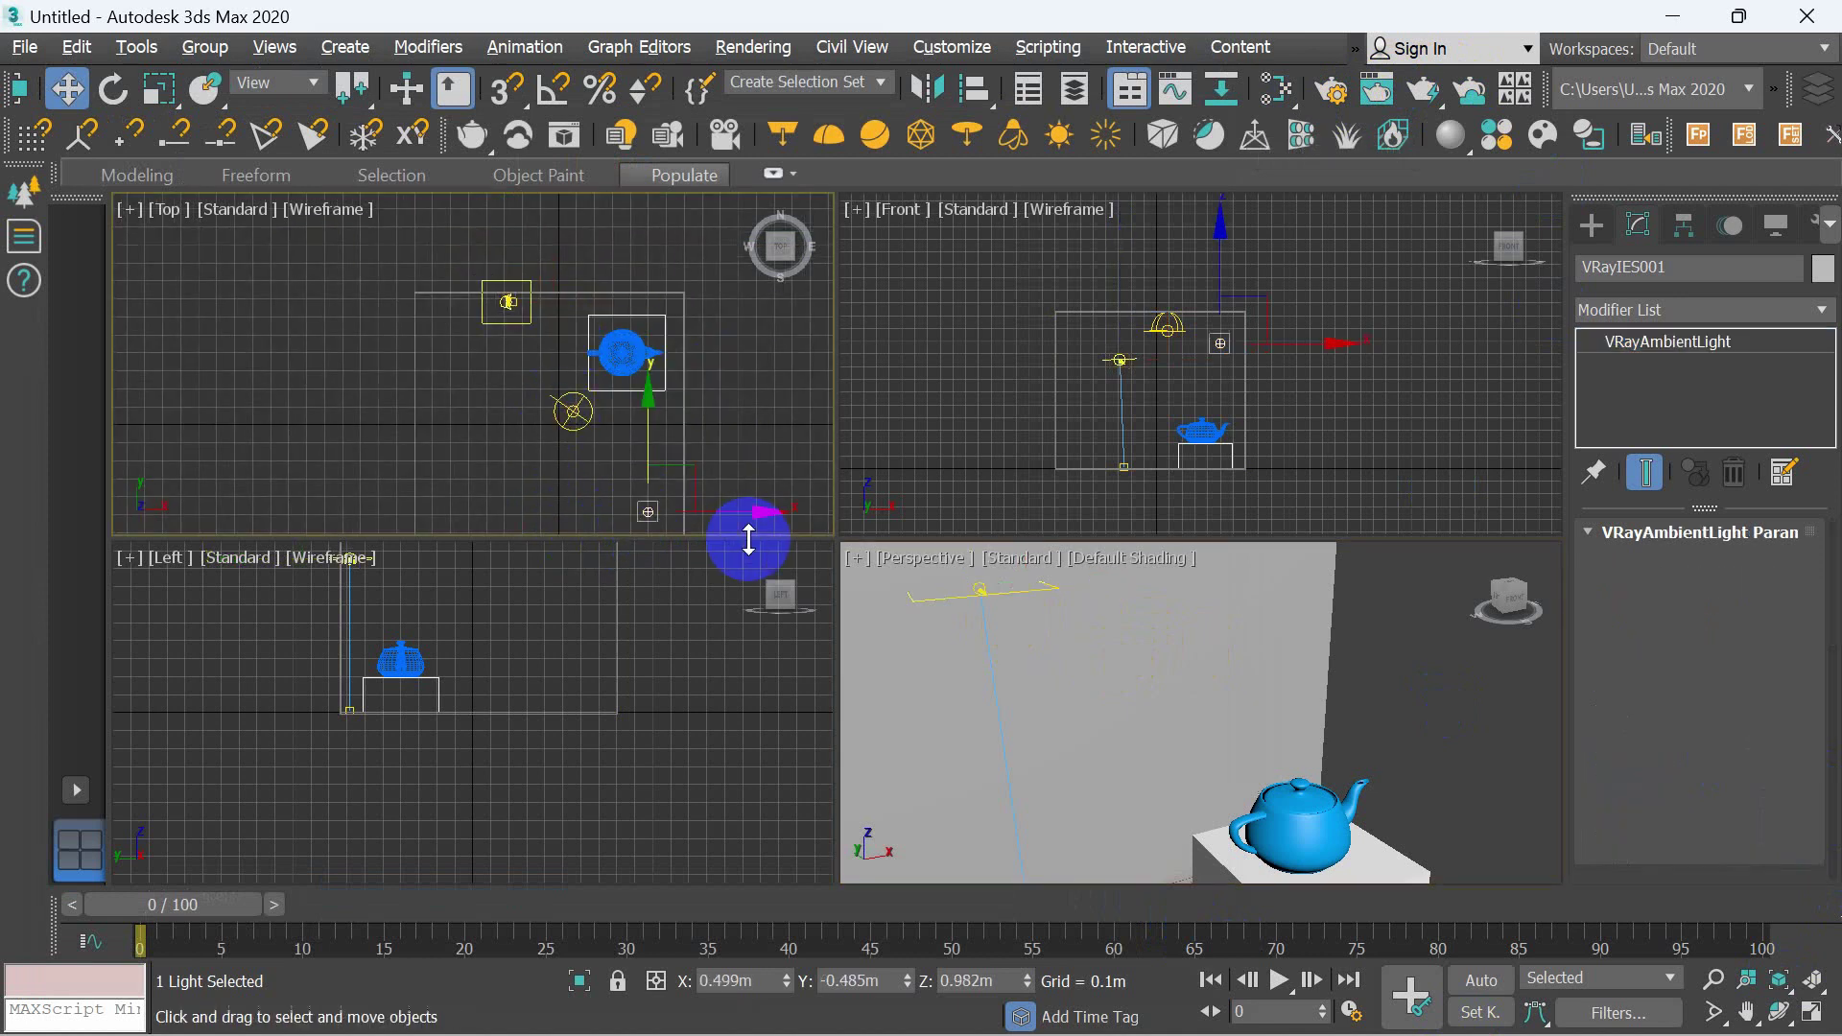
key(ctrl+d)
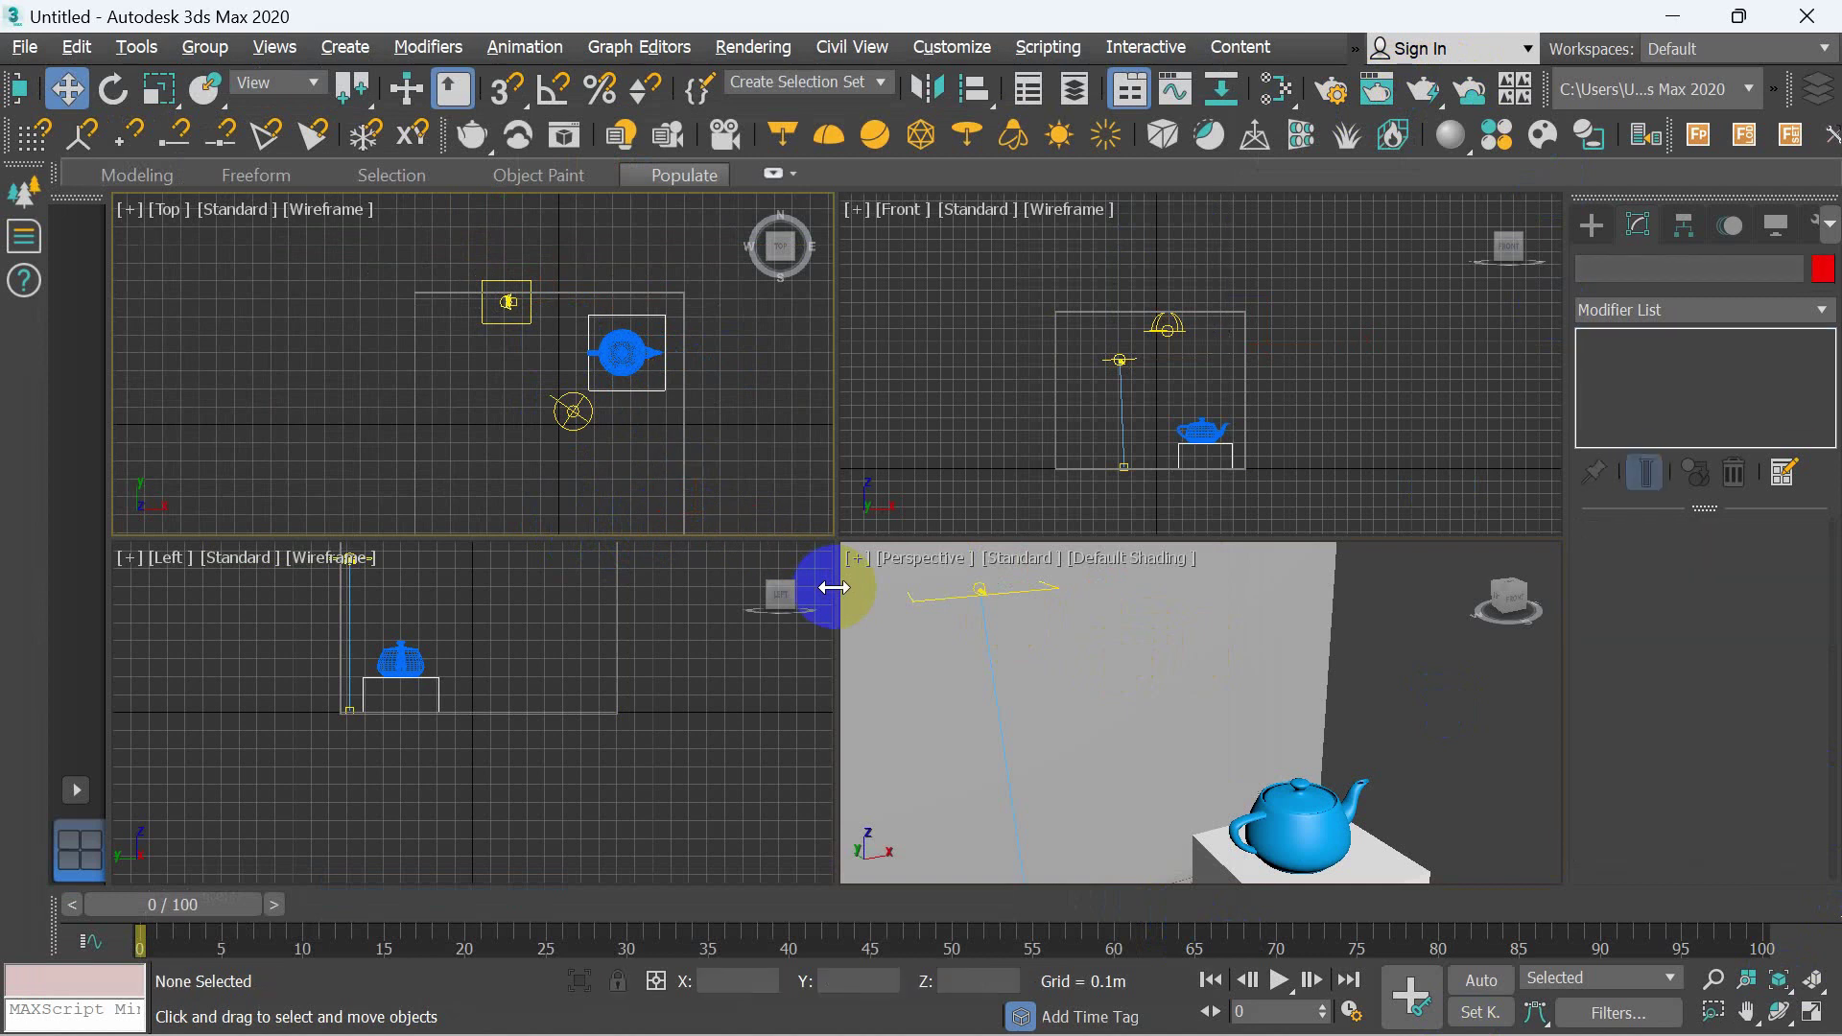
click(1108, 662)
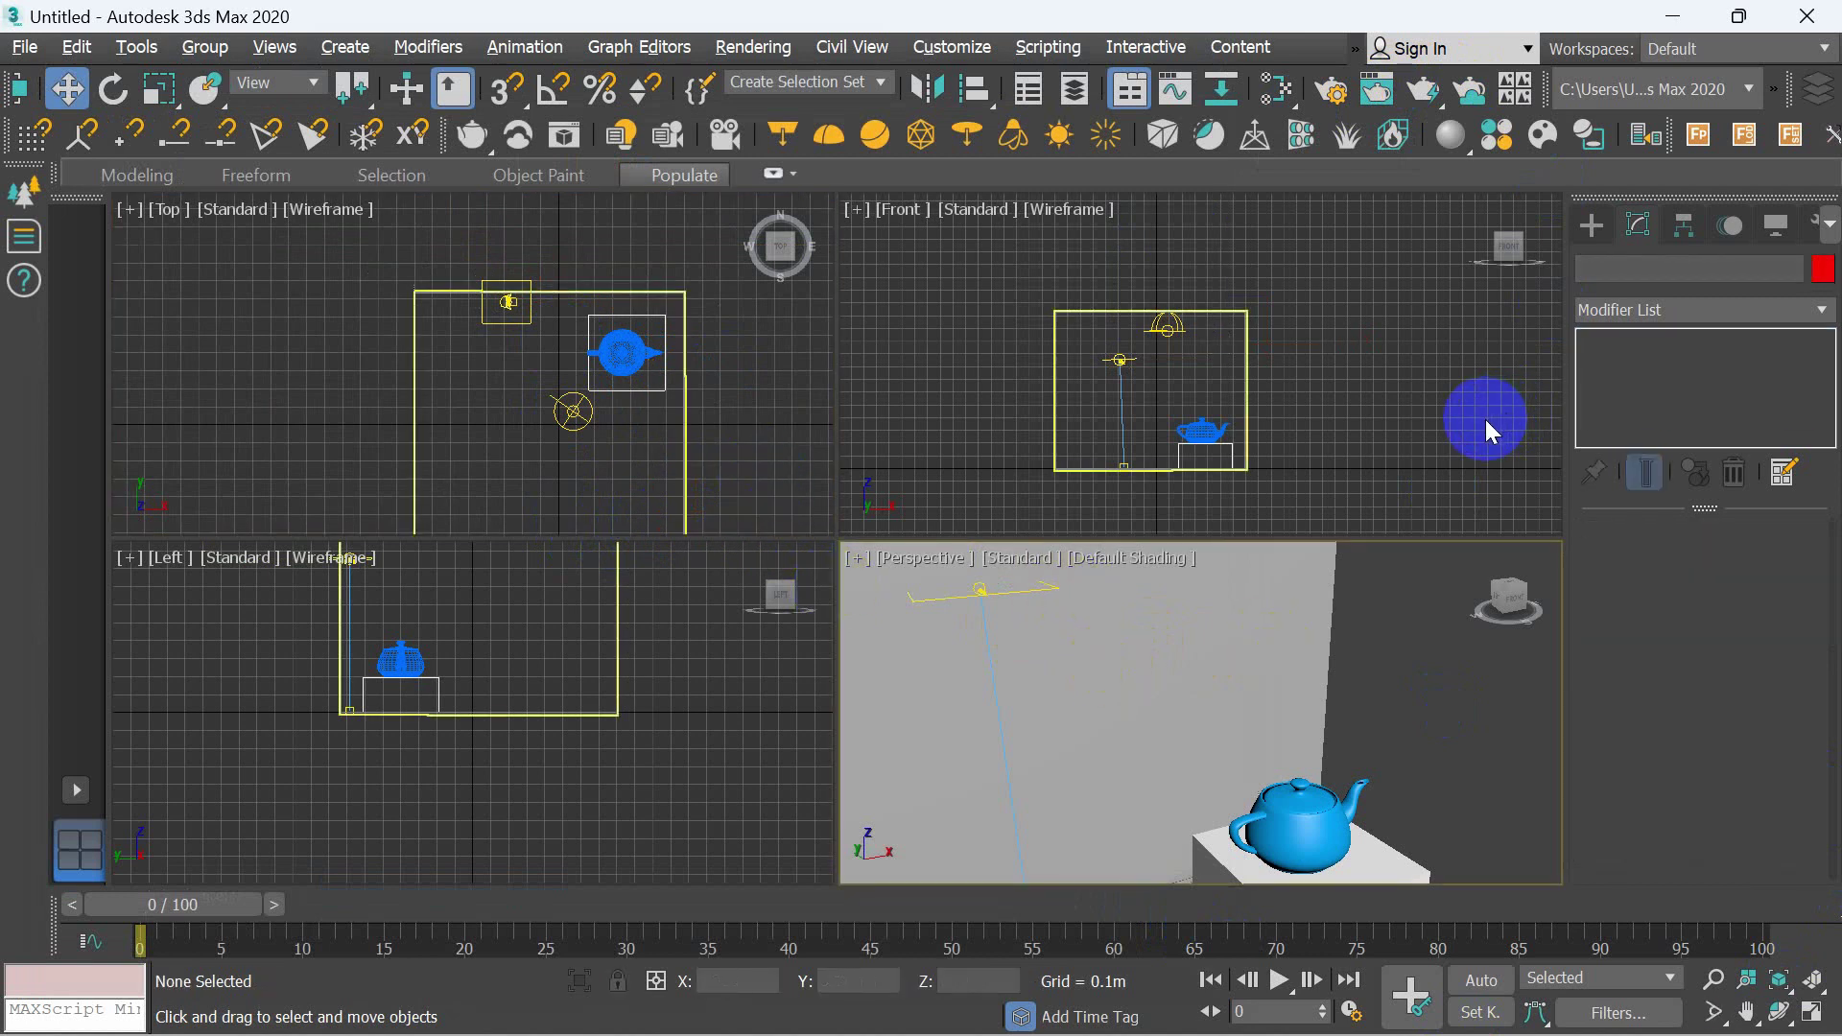
click(977, 592)
click(1154, 669)
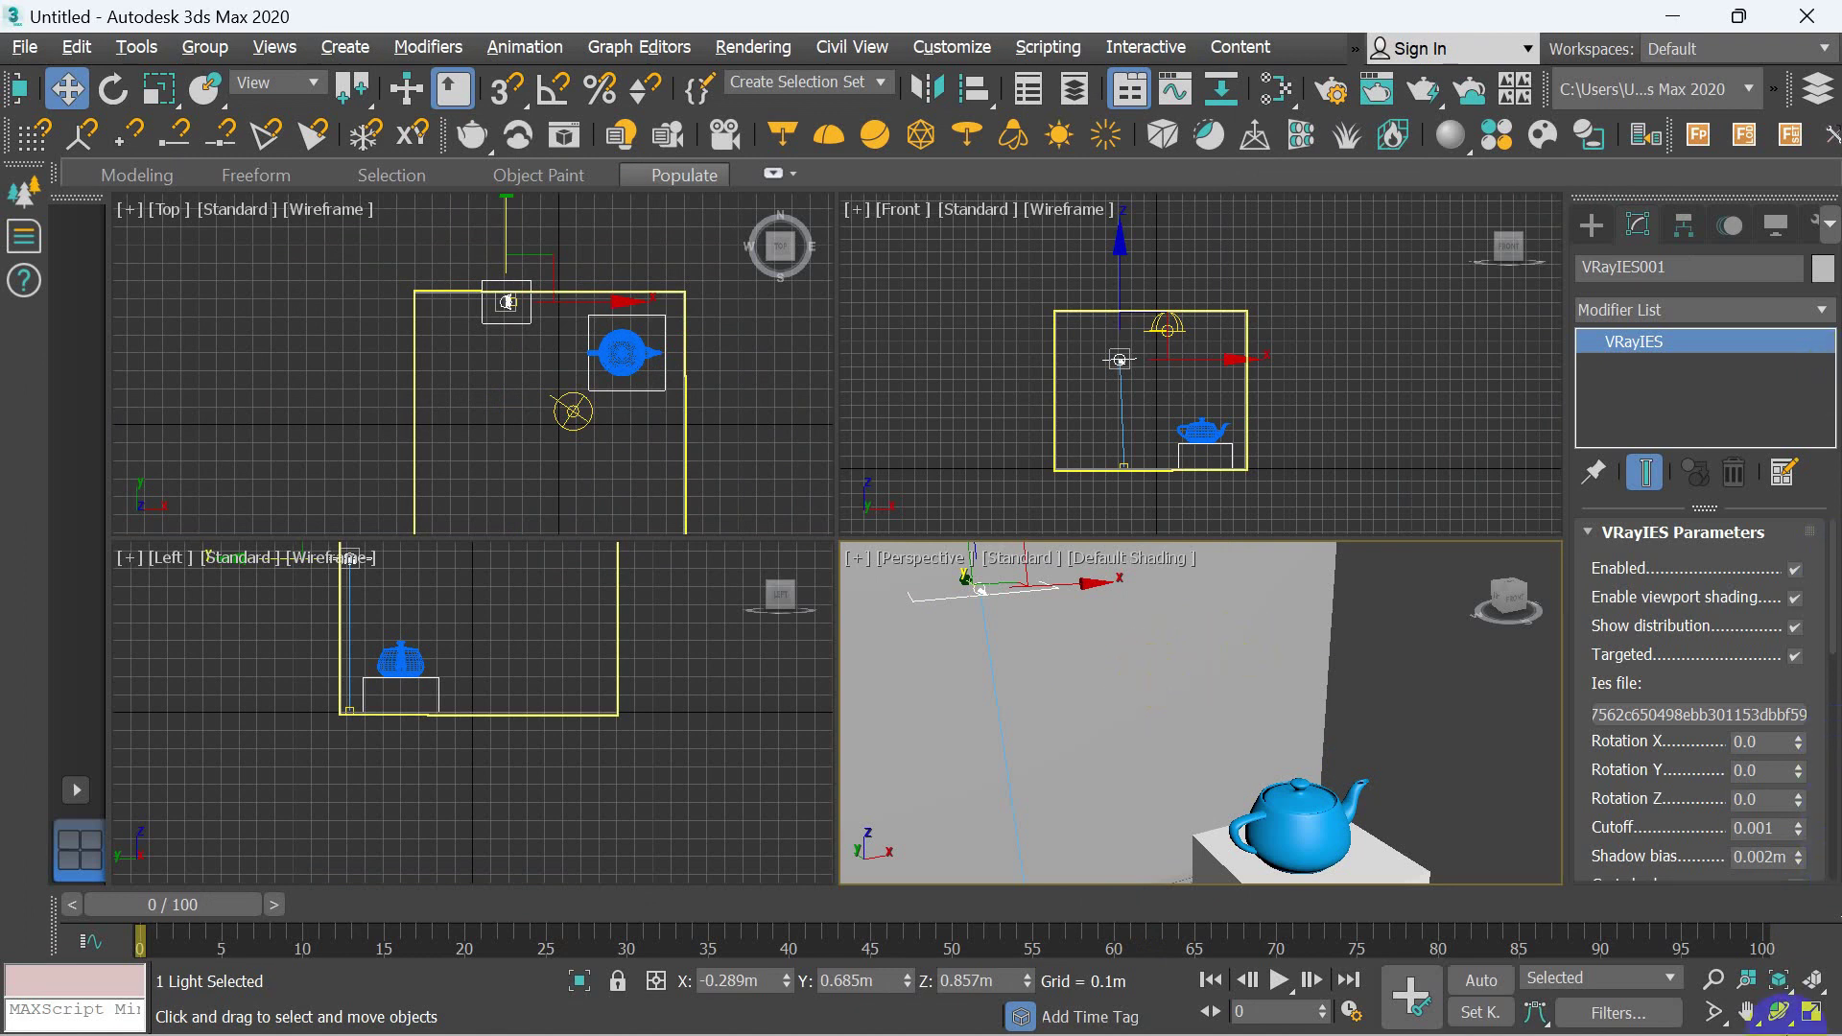
click(1816, 1013)
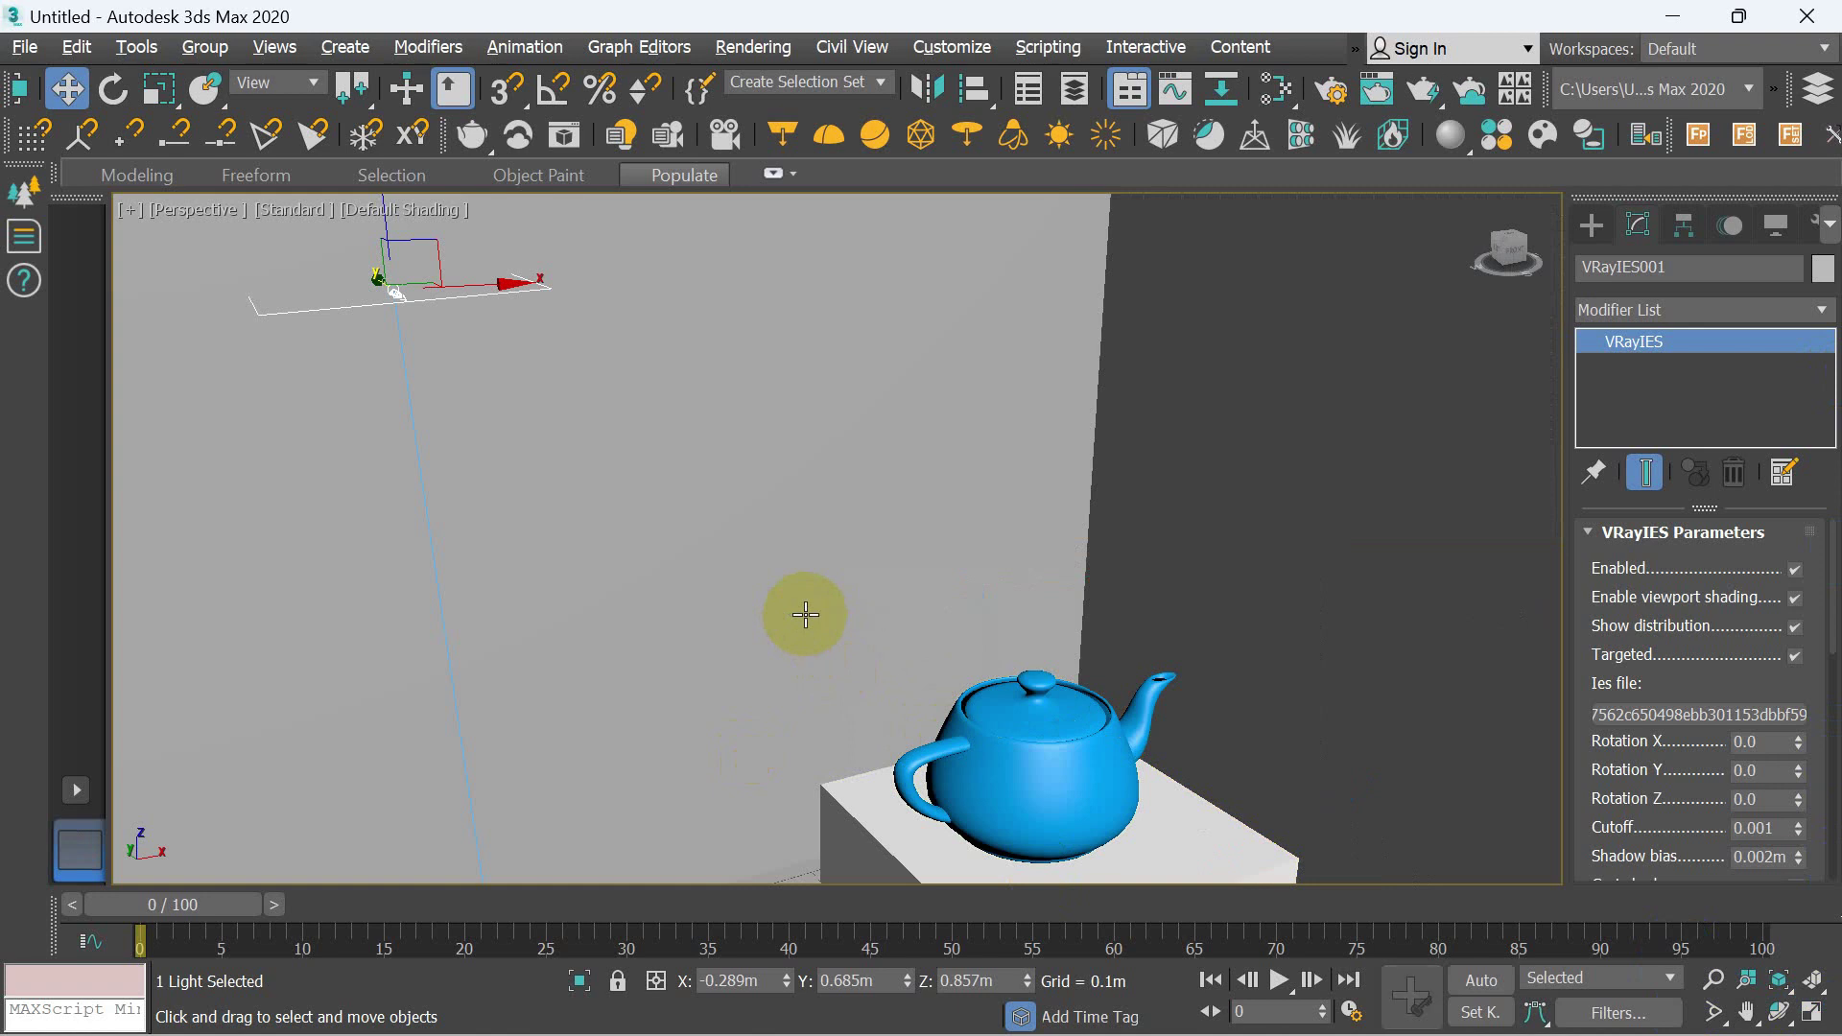
- Render the teapot scene with the new IES profile in V-Ray Frame Buffer, then close it
key(shift+q)
scroll(804, 614, up, 4)
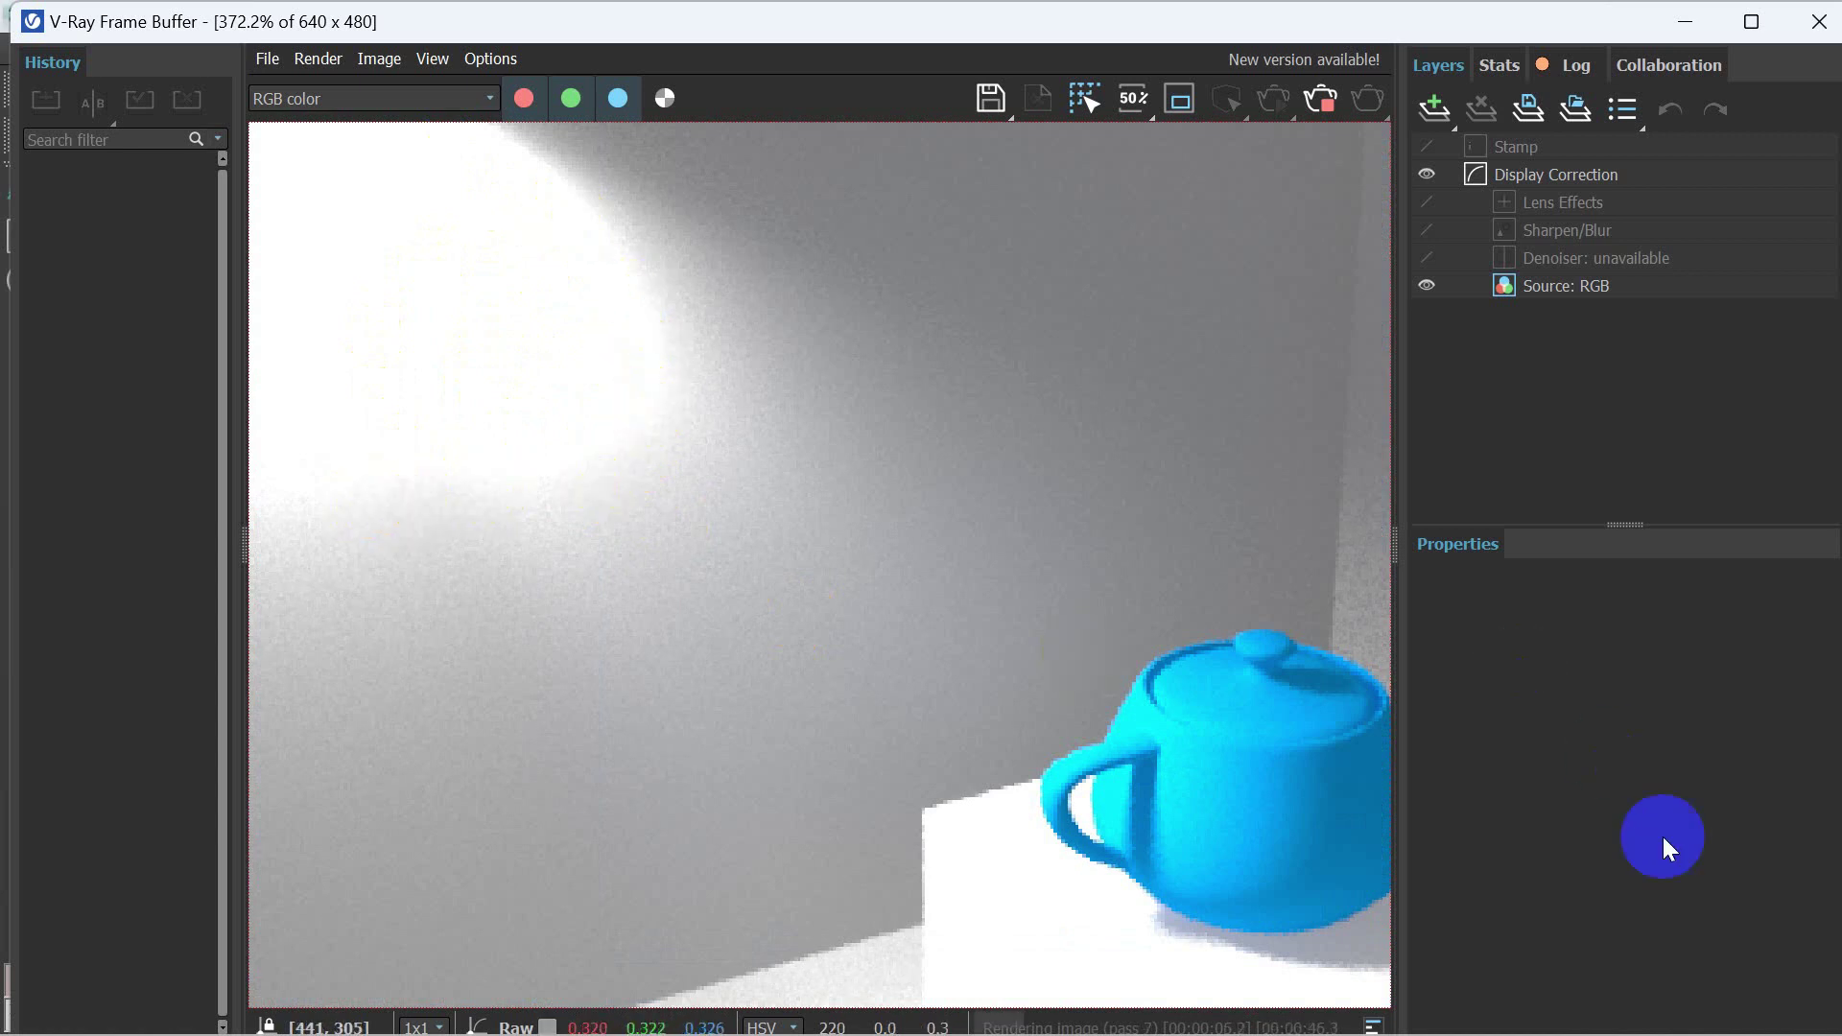
click(1823, 21)
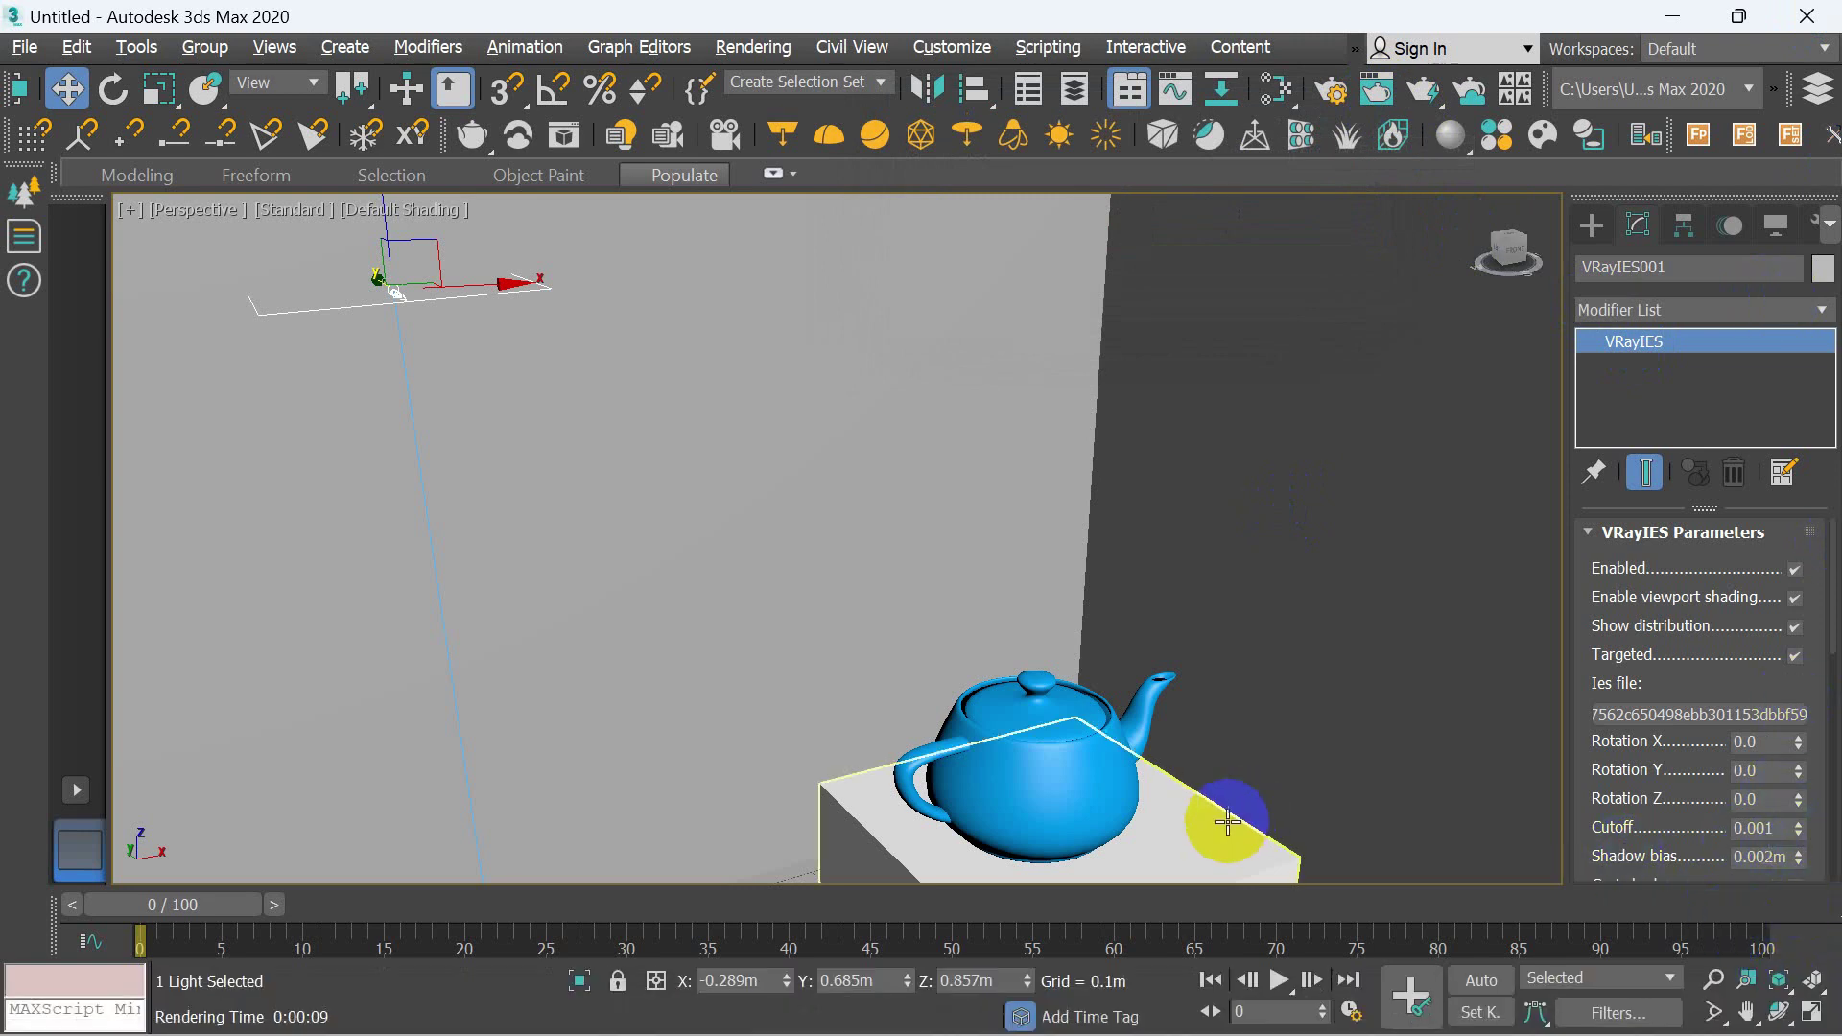
- Orbit the Perspective view around the light to reveal the box and floor
click(1781, 1015)
mouse_move(777, 491)
mouse_down()
mouse_move(739, 492)
mouse_move(744, 467)
mouse_up()
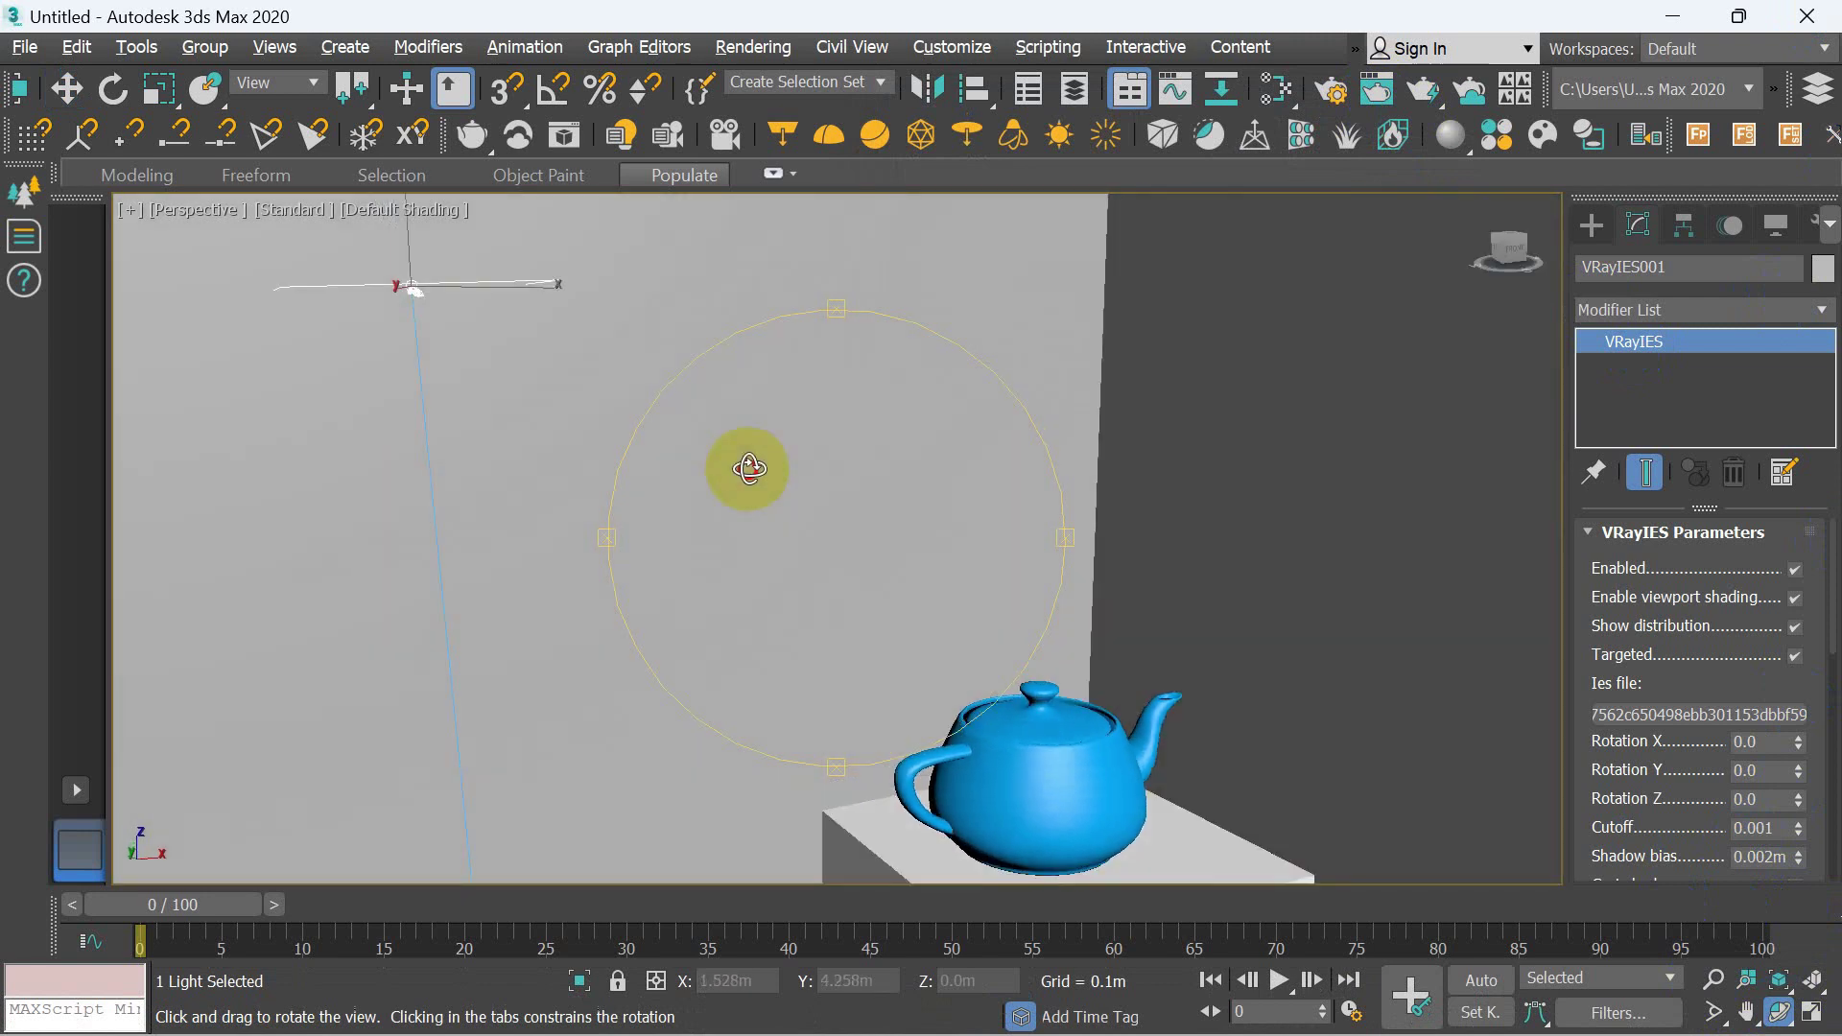
drag(1002, 593, 1005, 588)
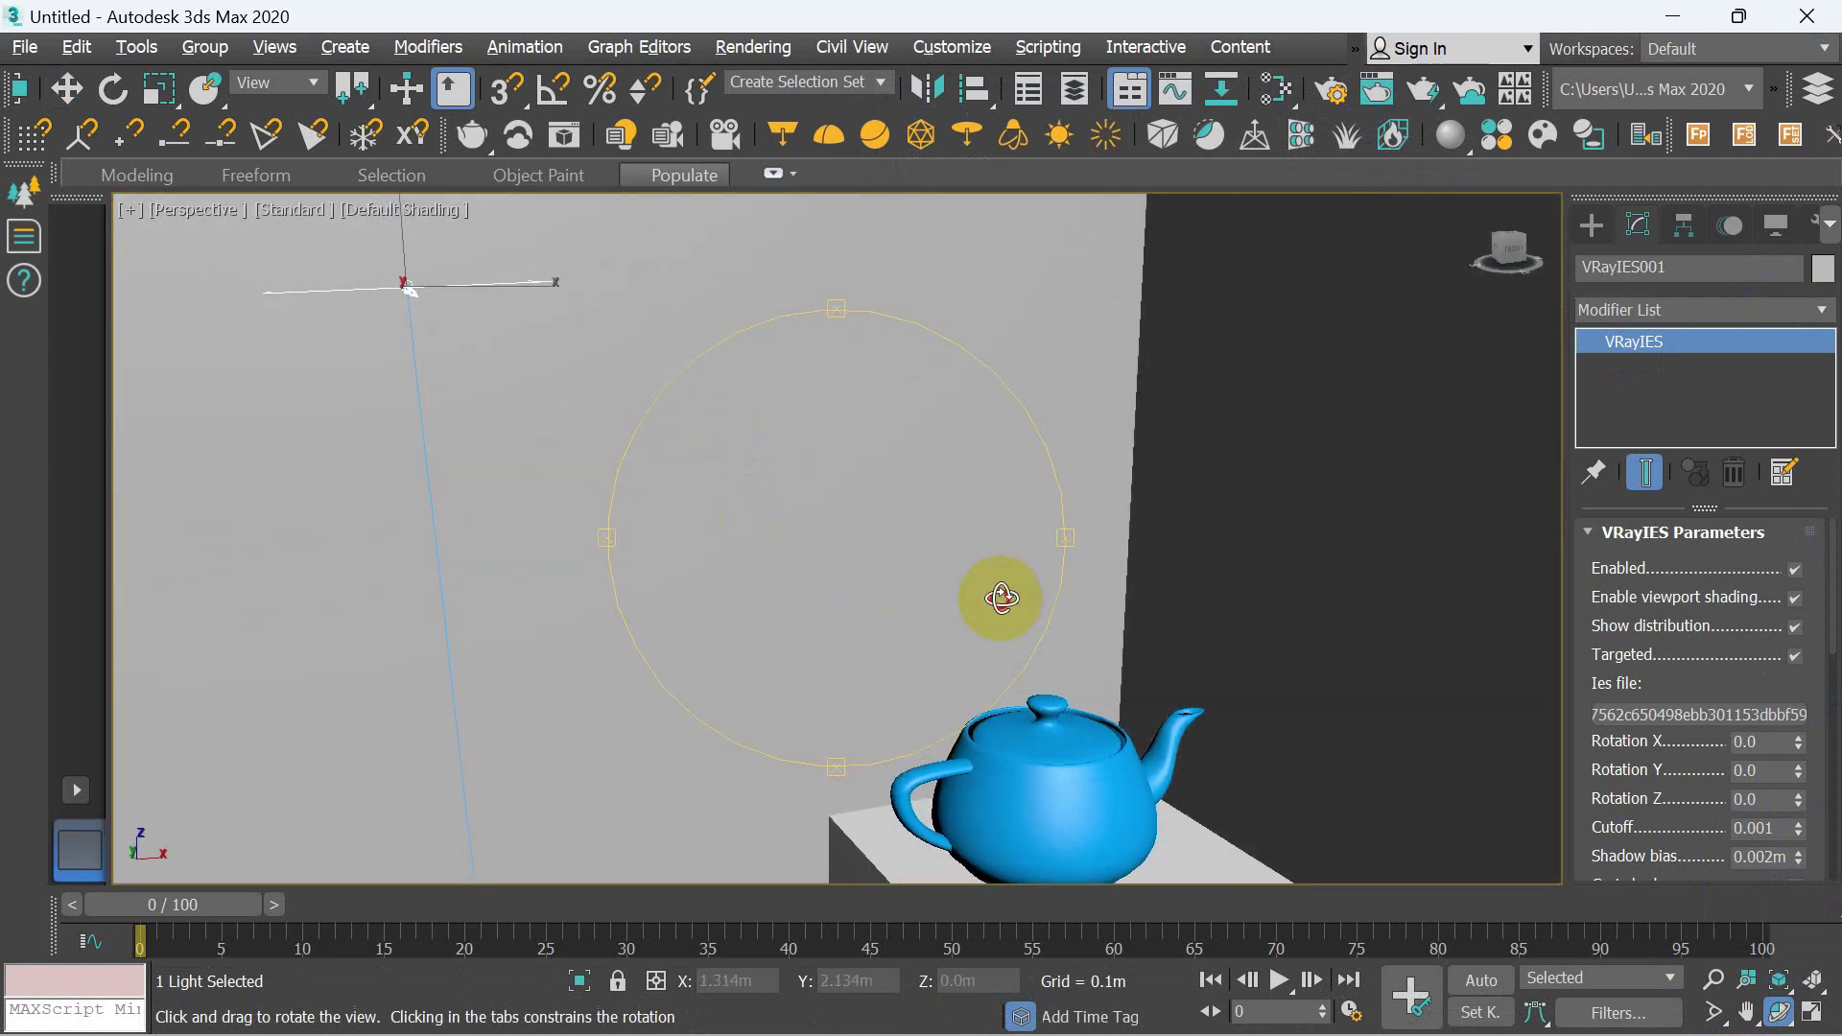
mouse_move(728, 606)
mouse_down()
mouse_move(822, 535)
mouse_move(792, 550)
mouse_up()
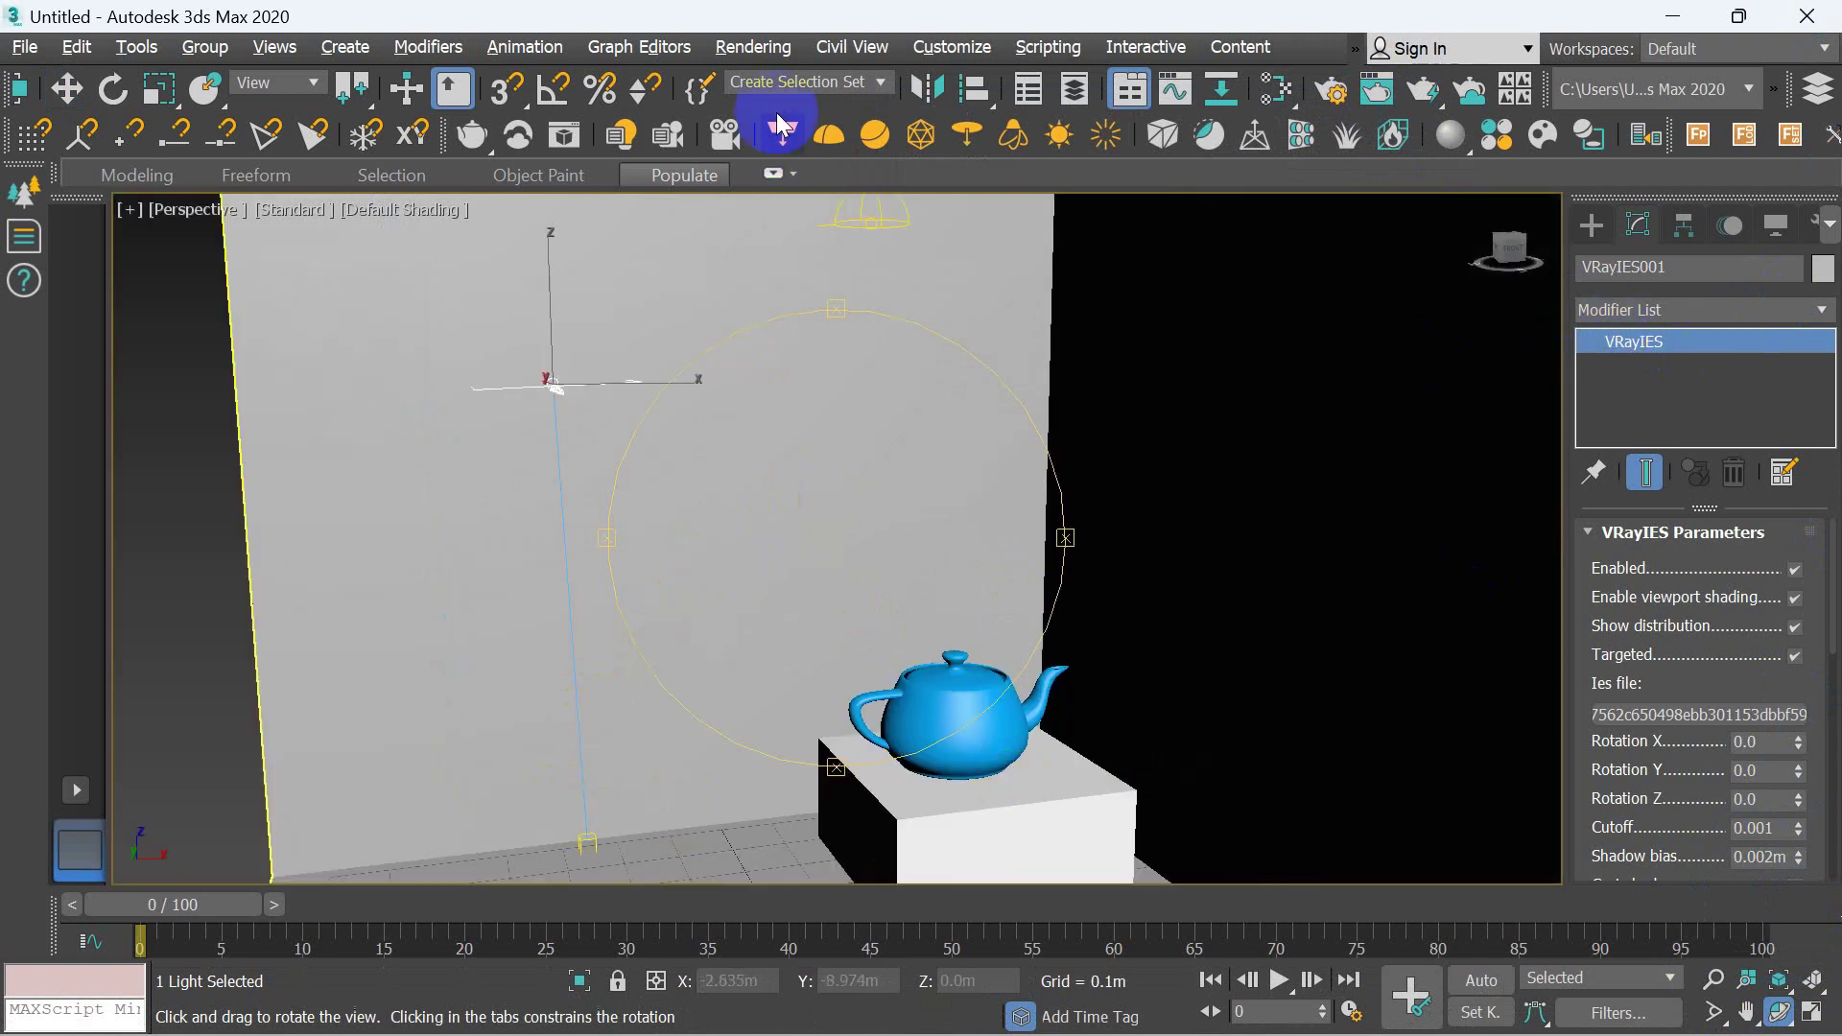
- Restore the four-viewport layout and move the IES light toward the centre in Top view
click(66, 90)
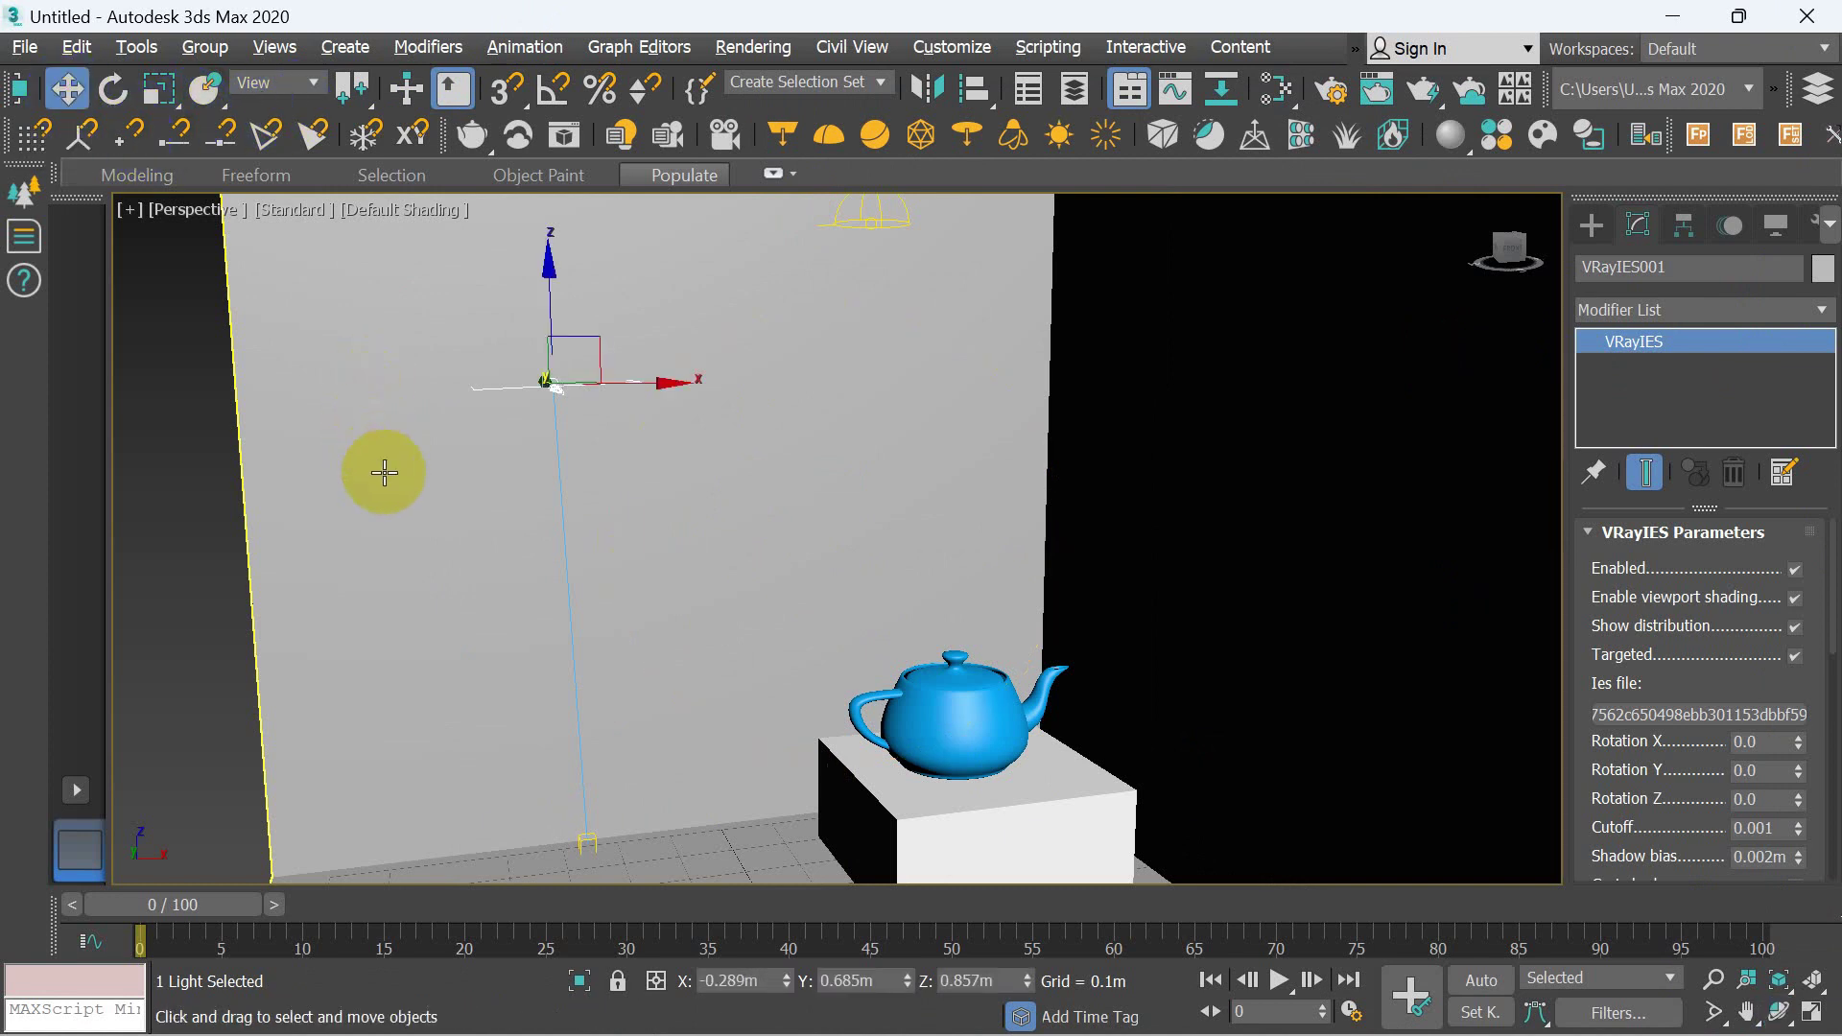
click(450, 308)
mouse_move(201, 340)
mouse_down()
mouse_move(655, 542)
mouse_move(699, 894)
mouse_up()
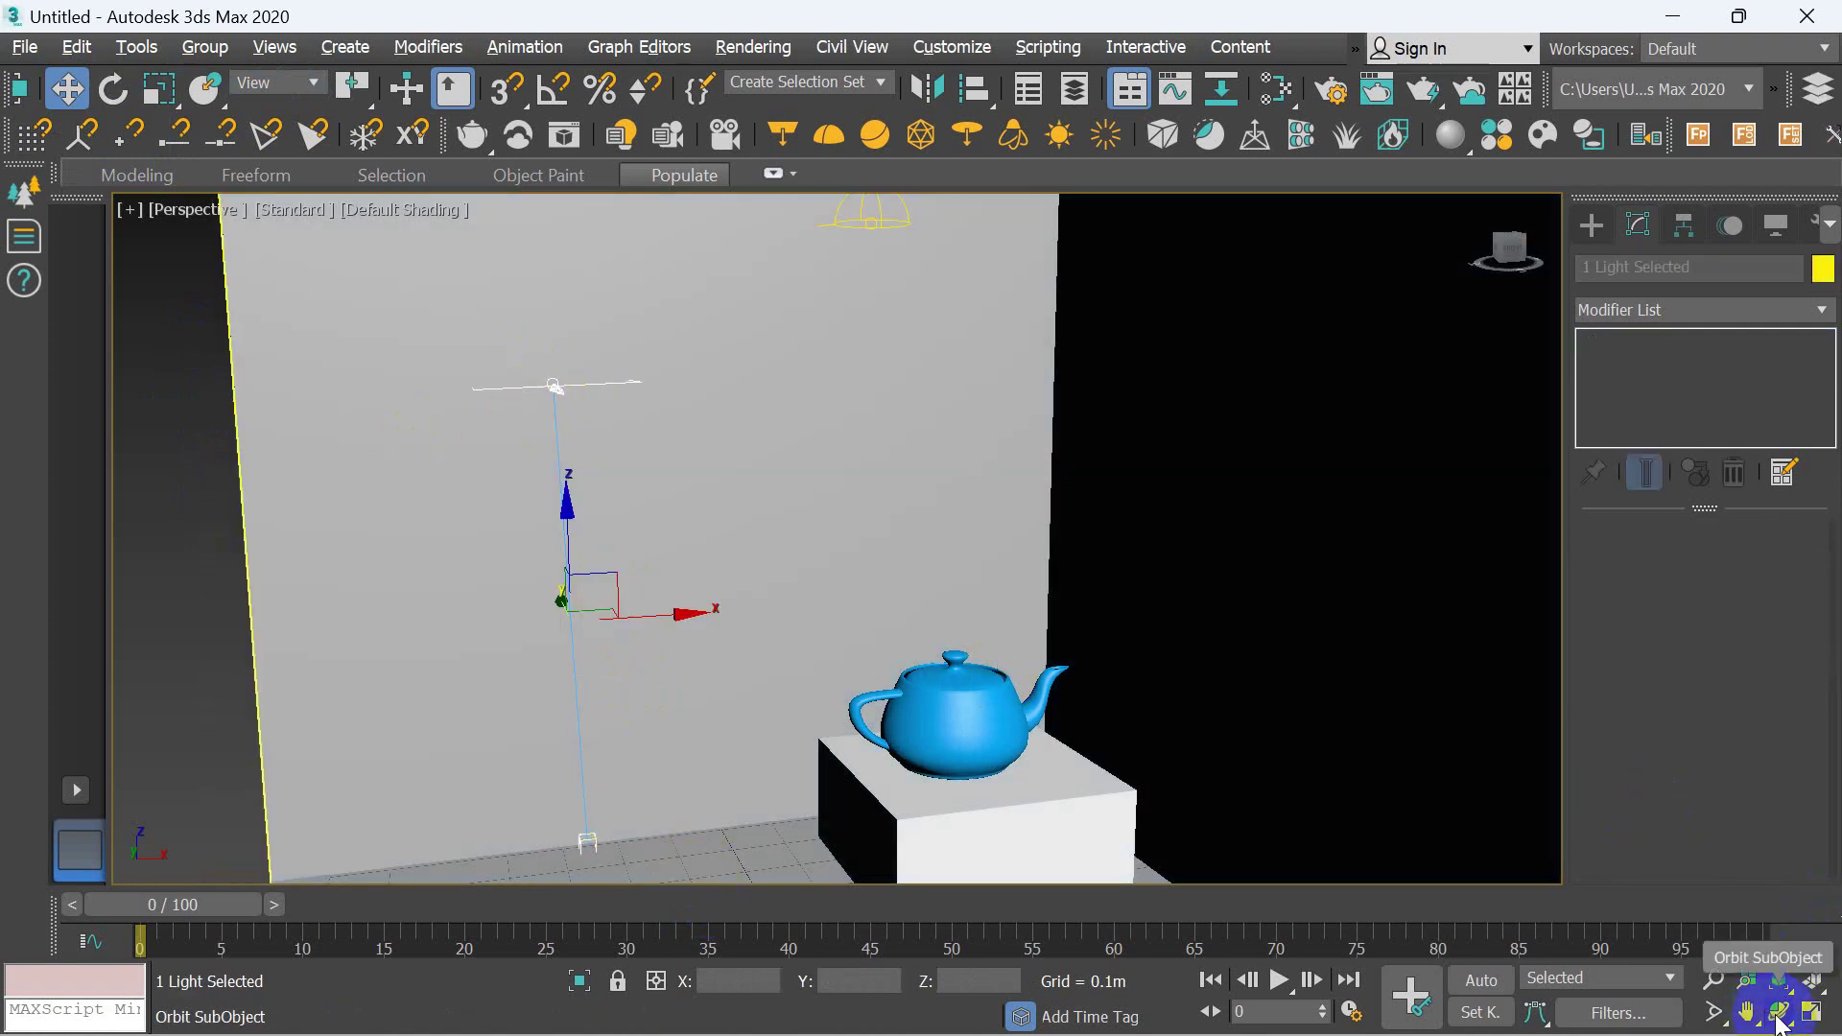
click(1811, 1013)
mouse_move(485, 308)
mouse_down()
mouse_move(616, 387)
mouse_move(619, 331)
mouse_up()
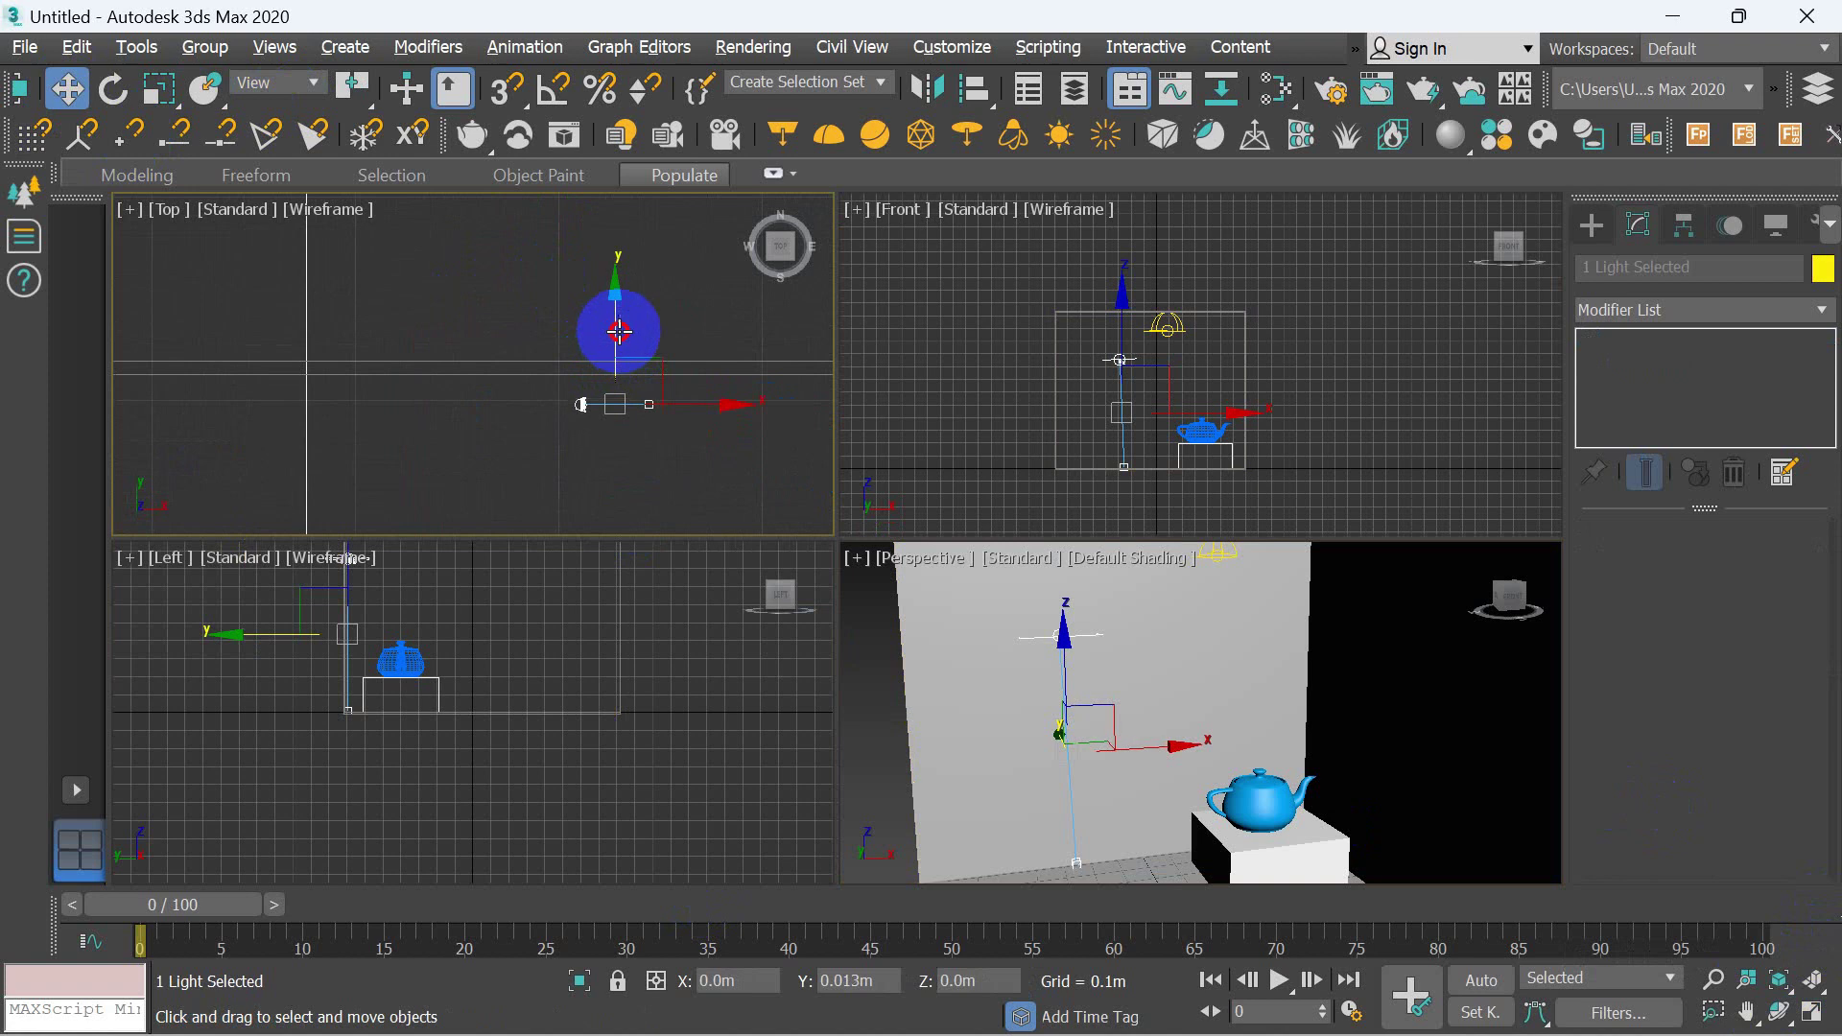
drag(618, 331, 625, 340)
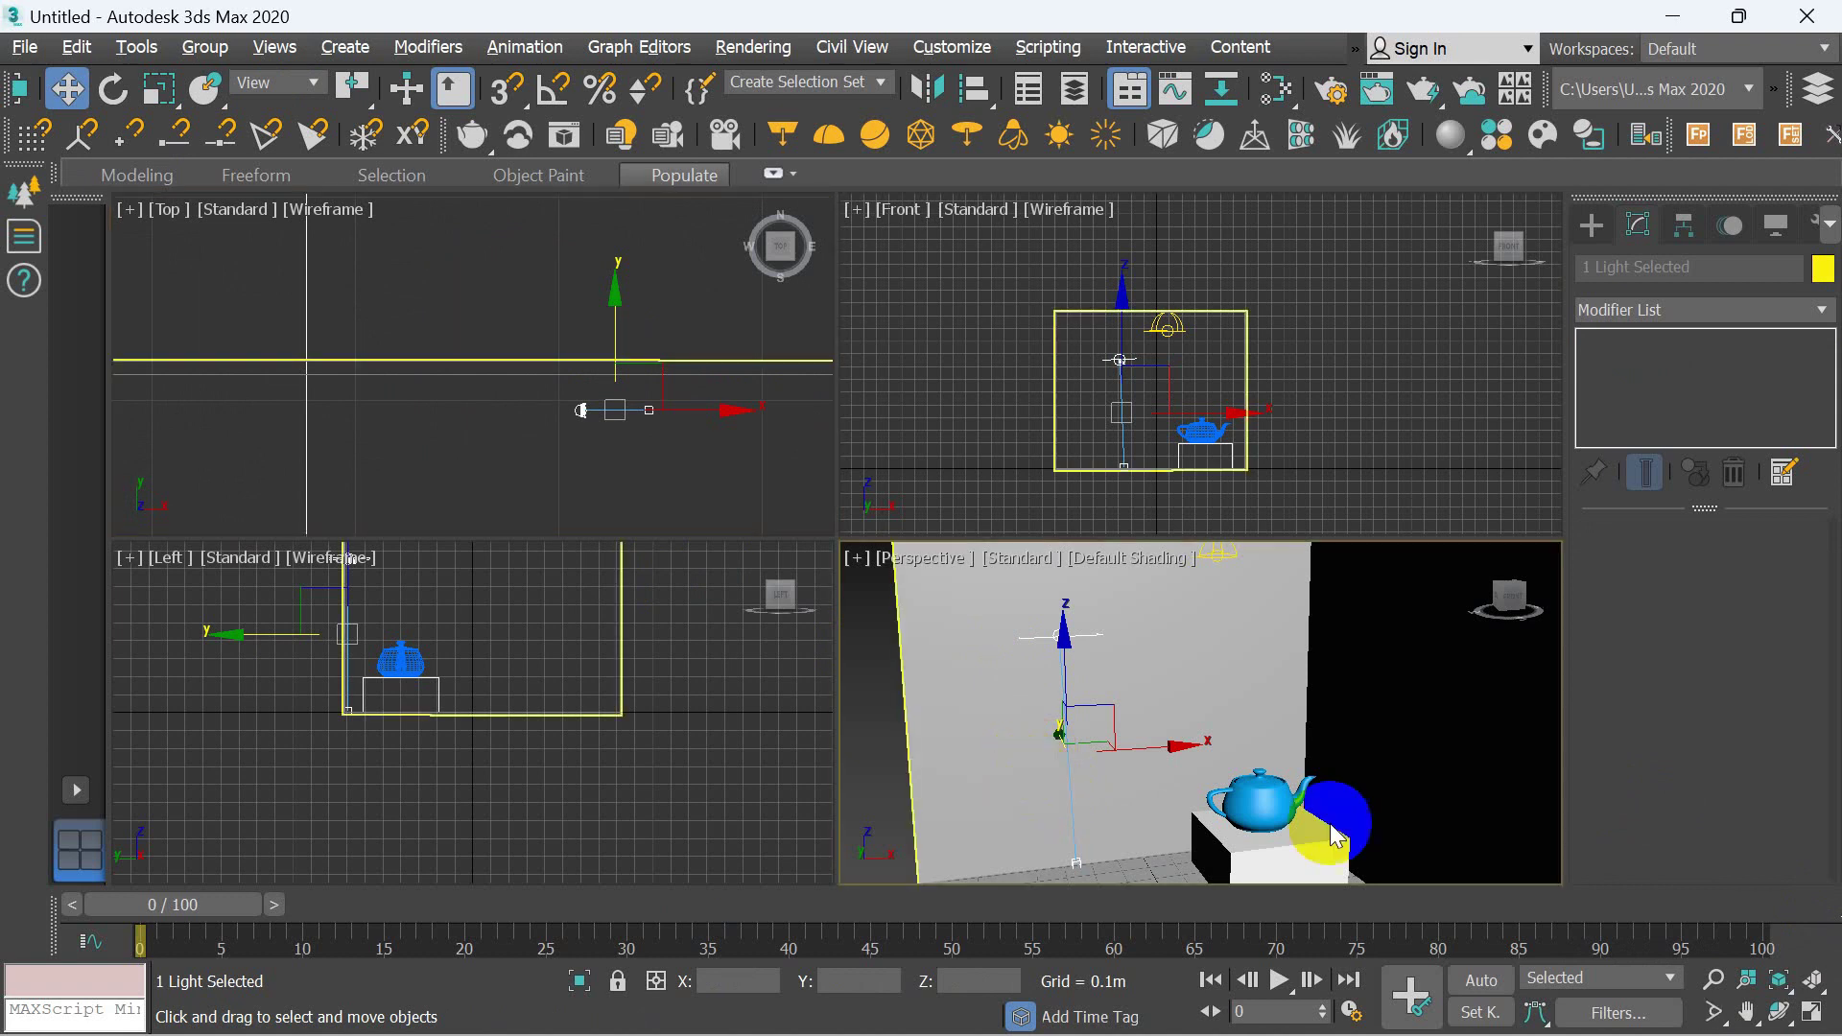
- Render the repositioned IES light, abort the render, and close V-Ray Frame Buffer
click(1644, 134)
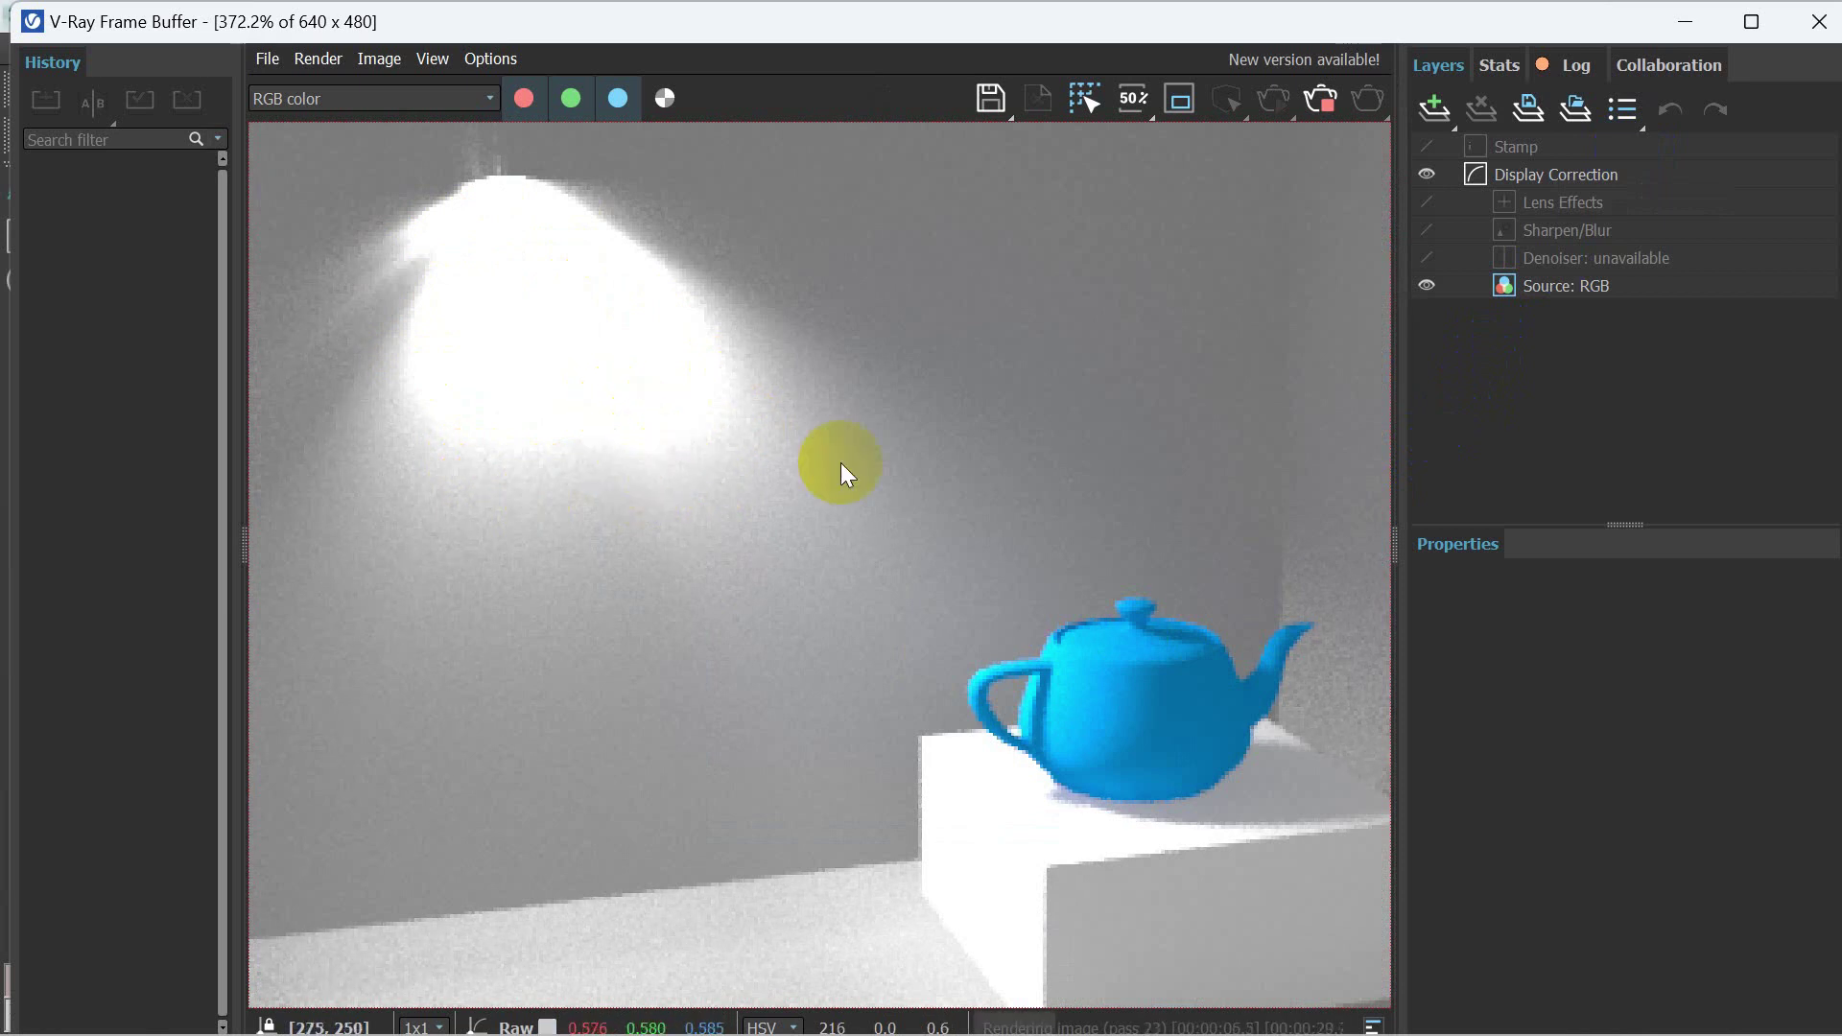
click(1328, 114)
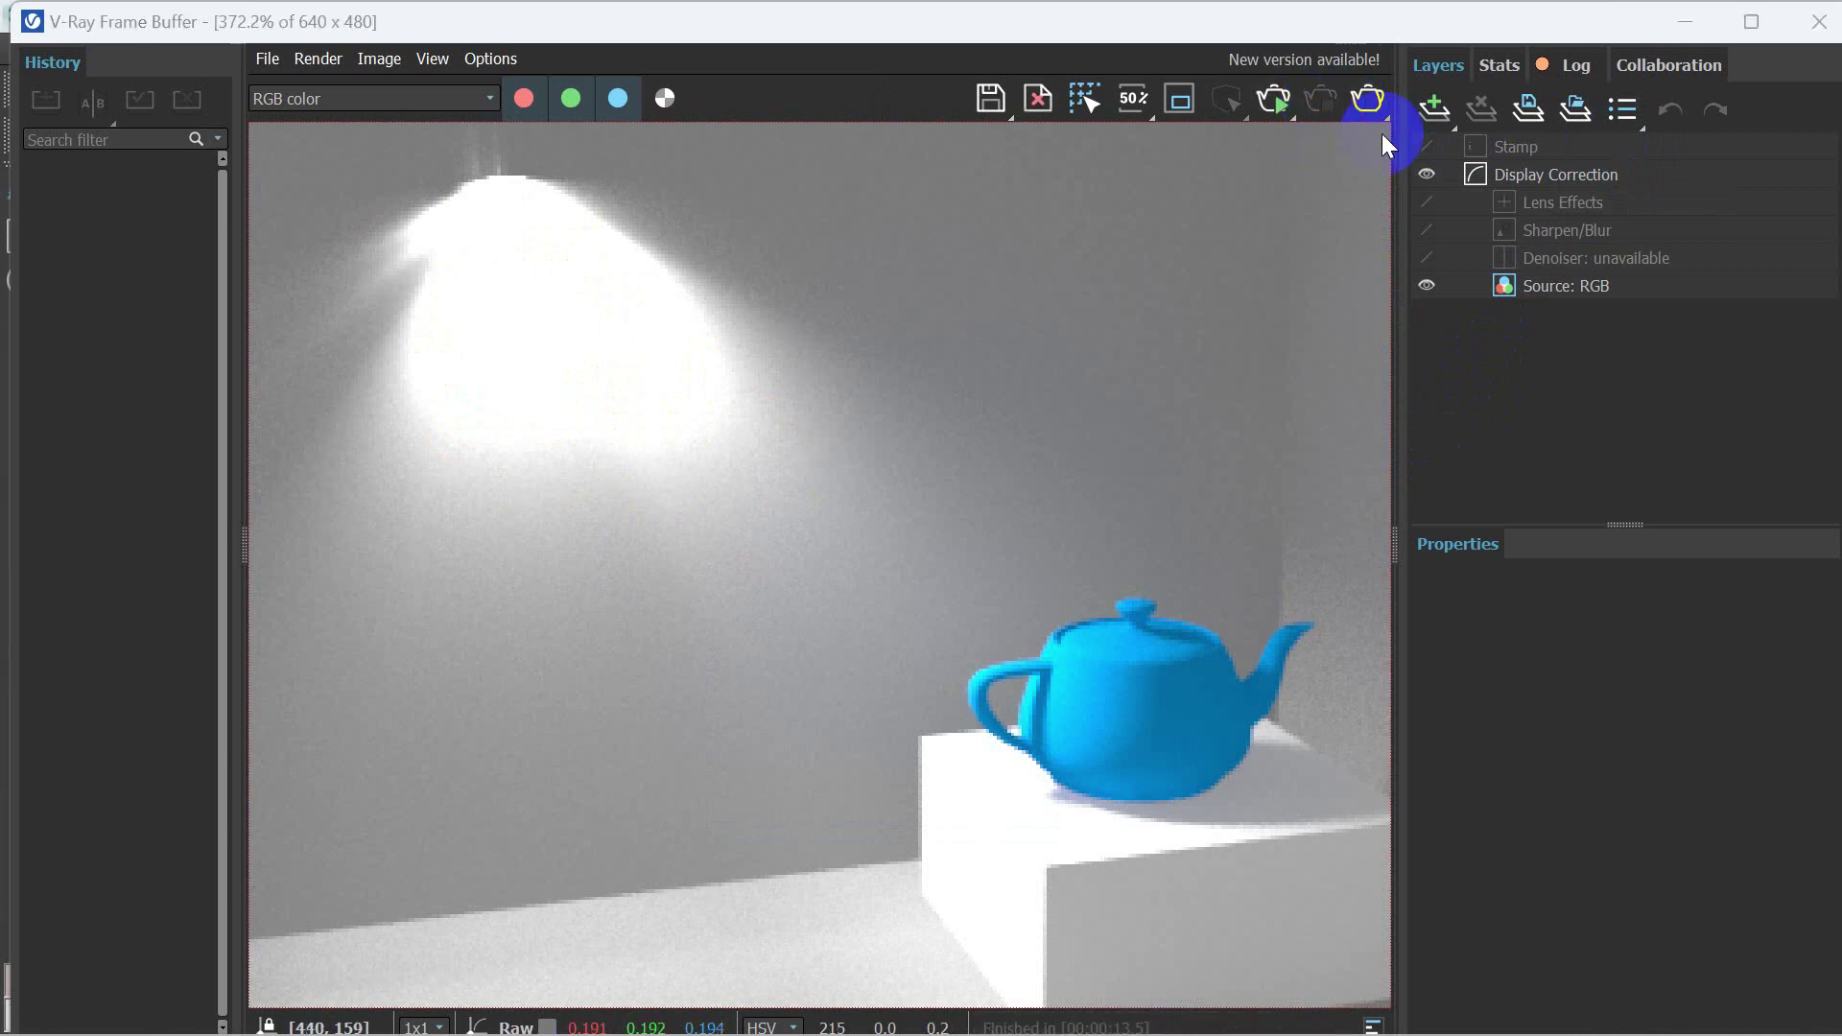
click(1819, 21)
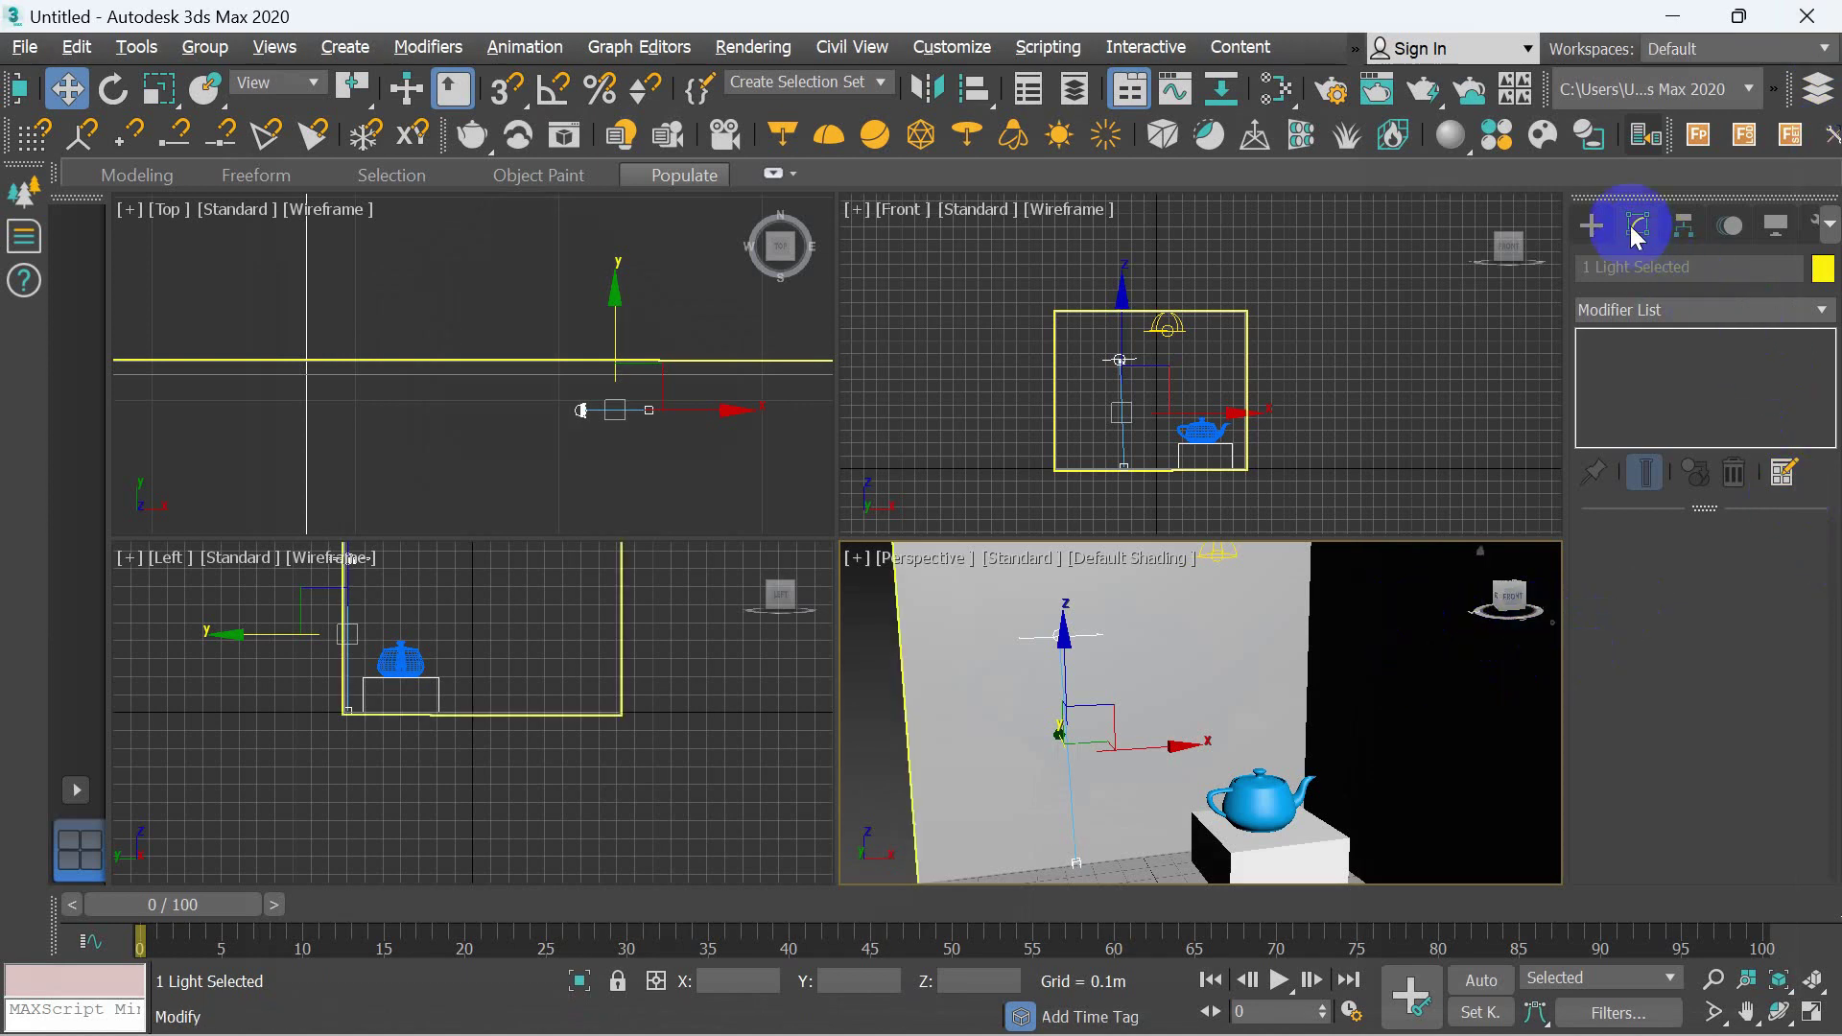
- Replace VRayIES001's profile with 007cfb11e343e2f42e3b476be4ab684e.ies
click(1591, 226)
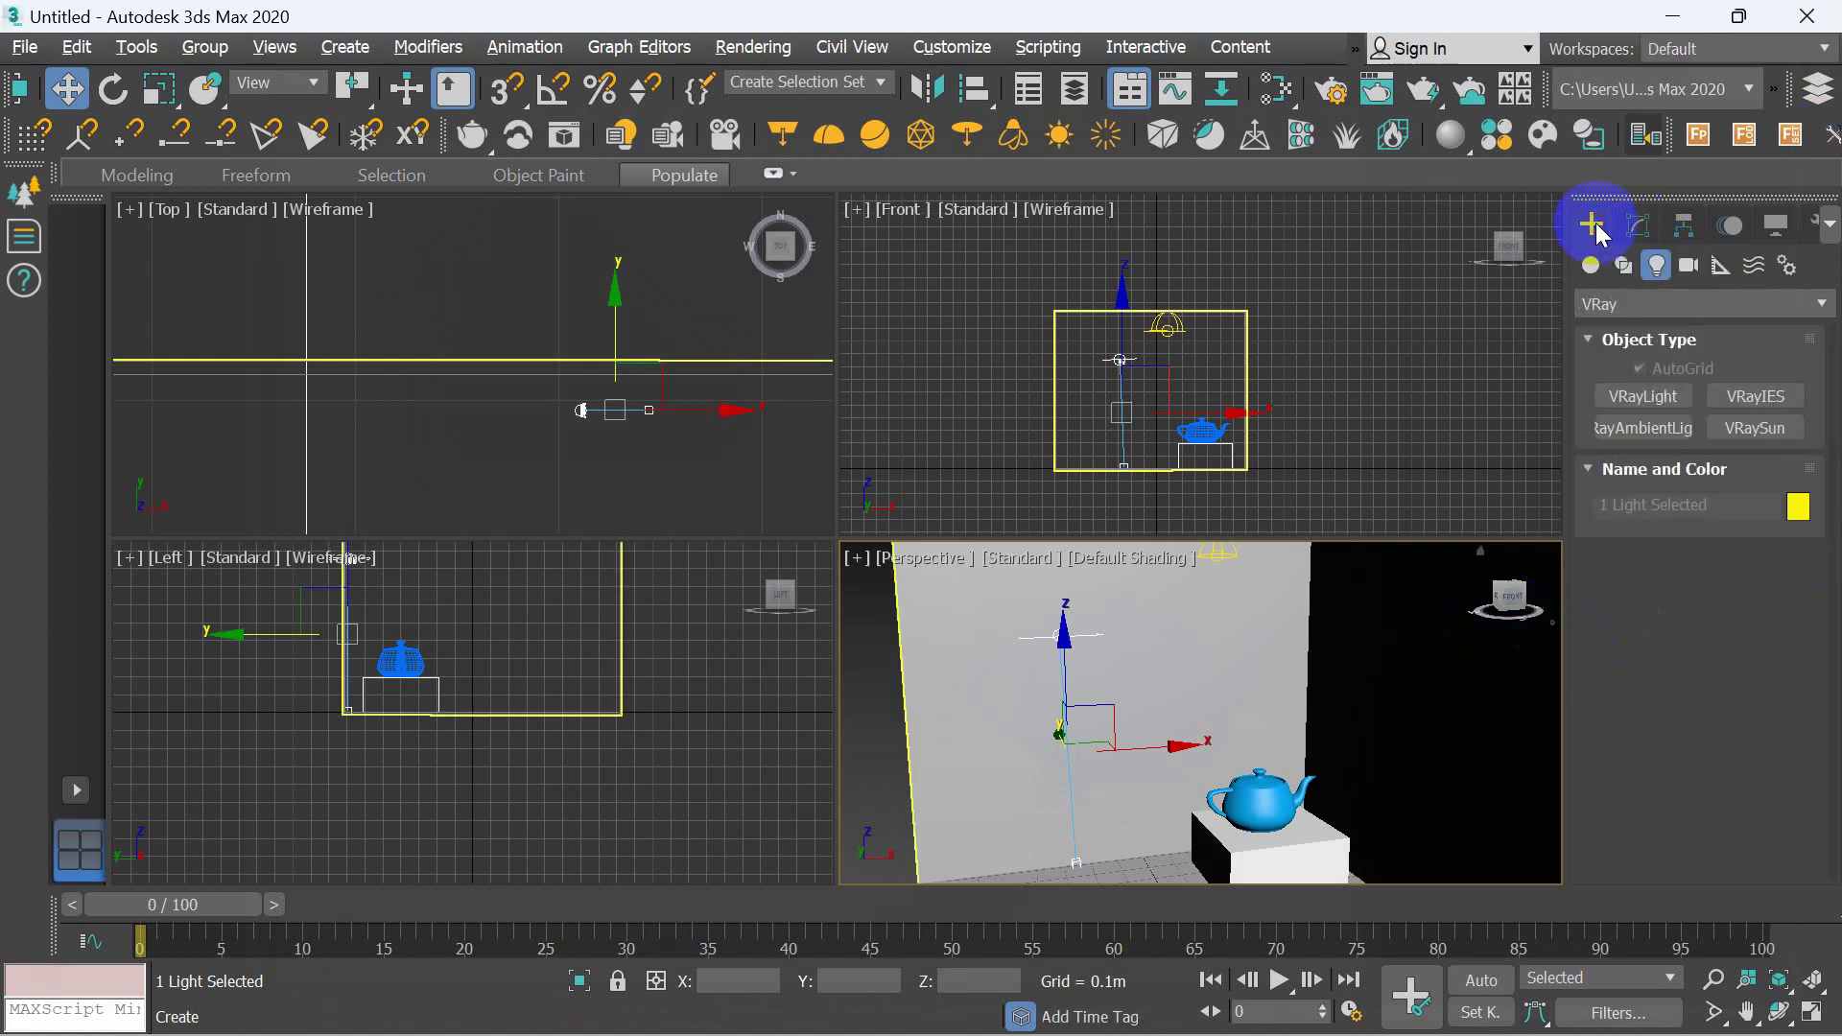
click(1119, 360)
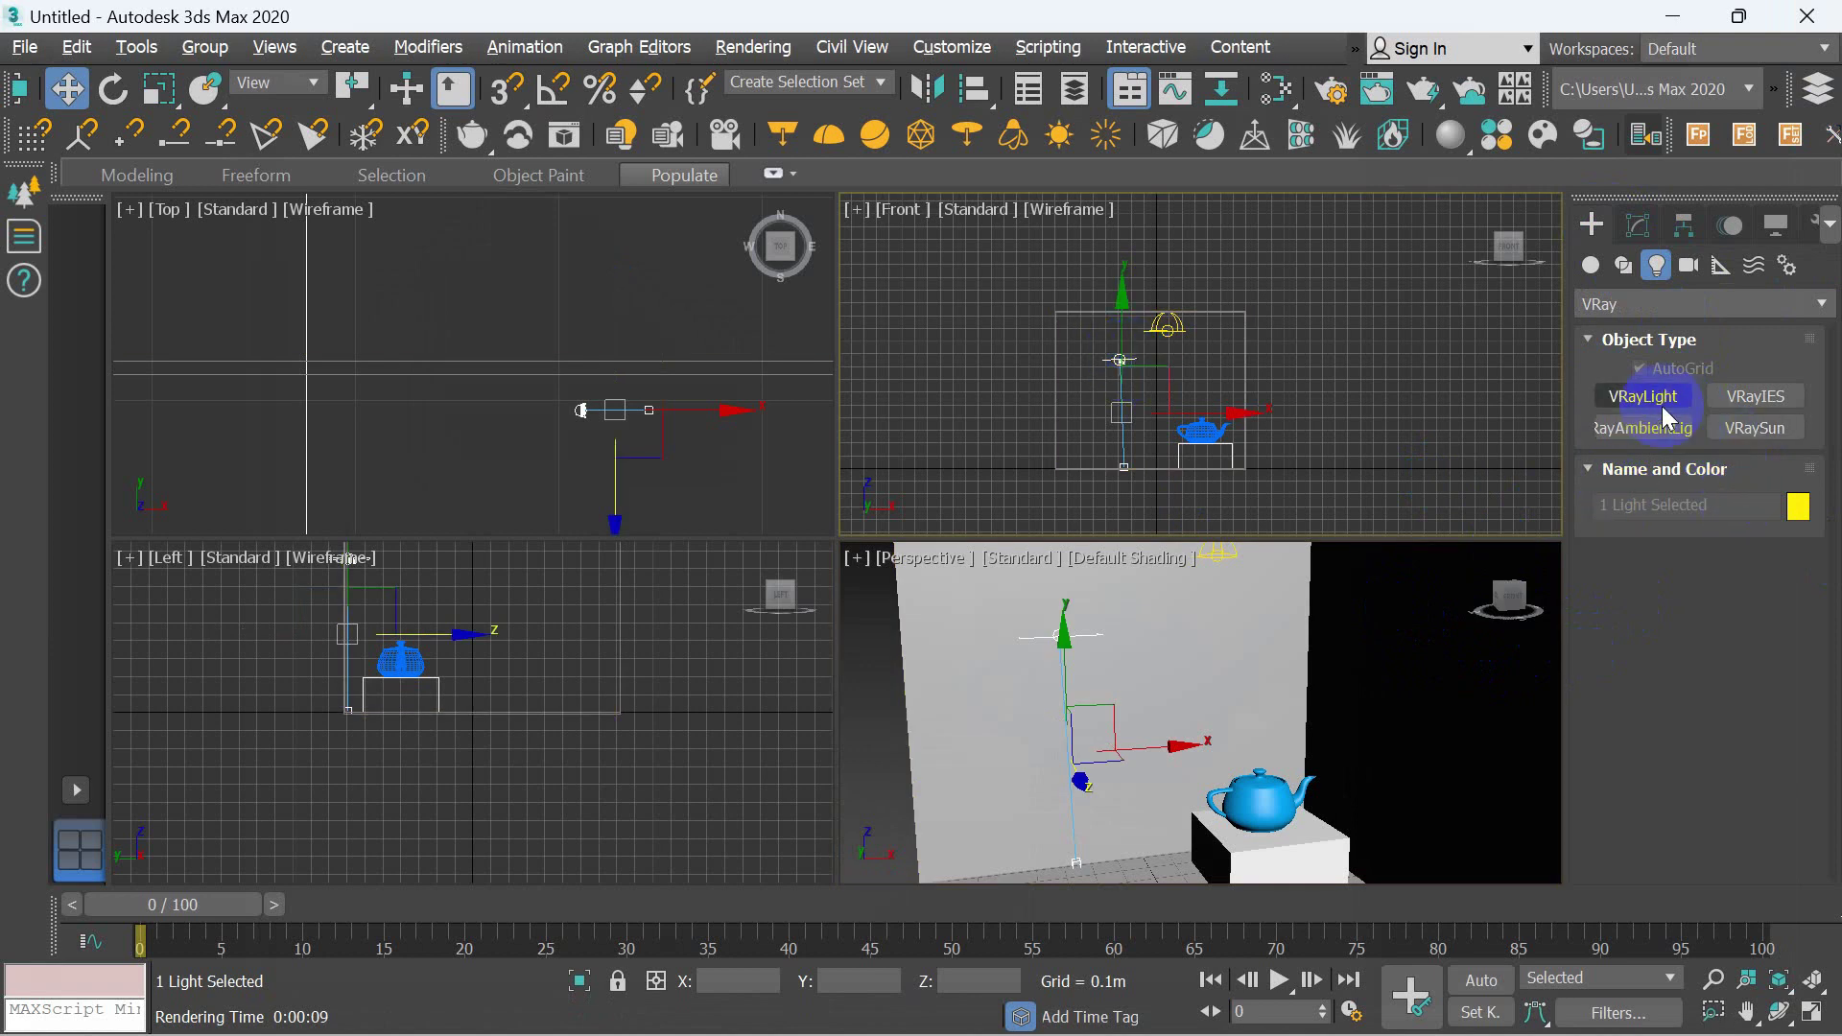
click(1637, 227)
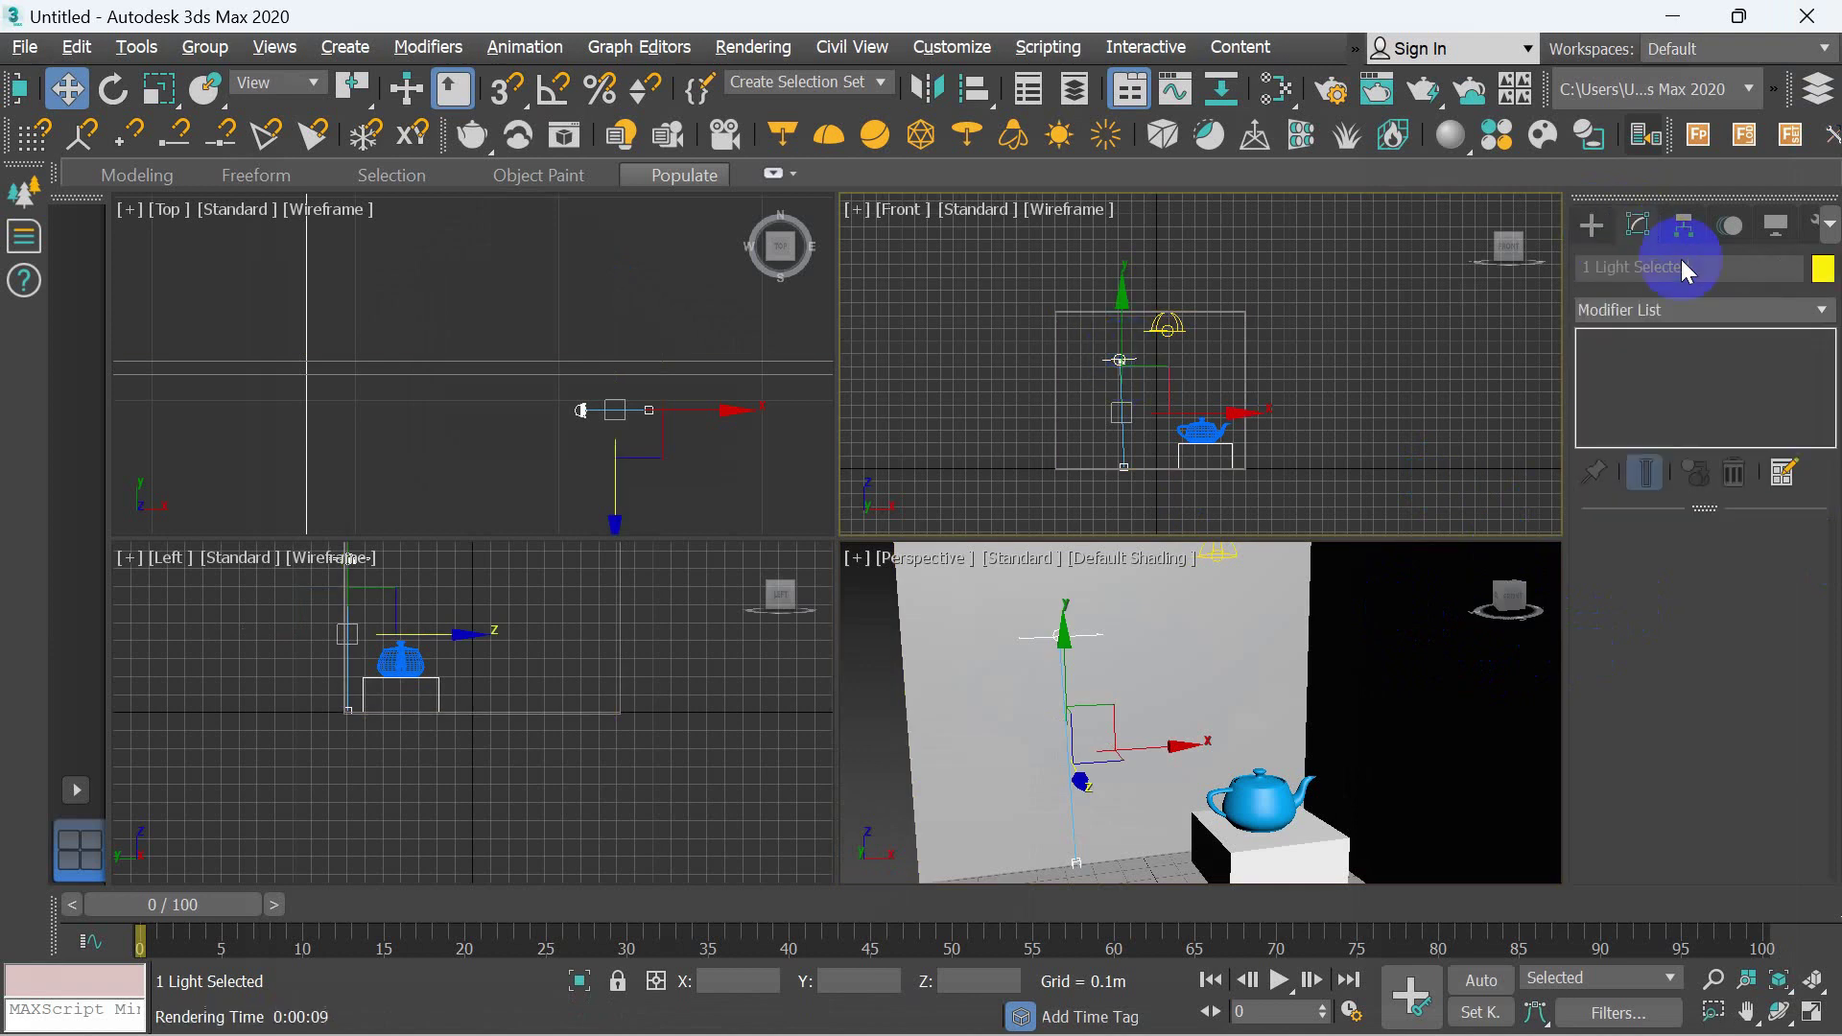
click(1055, 642)
click(1696, 722)
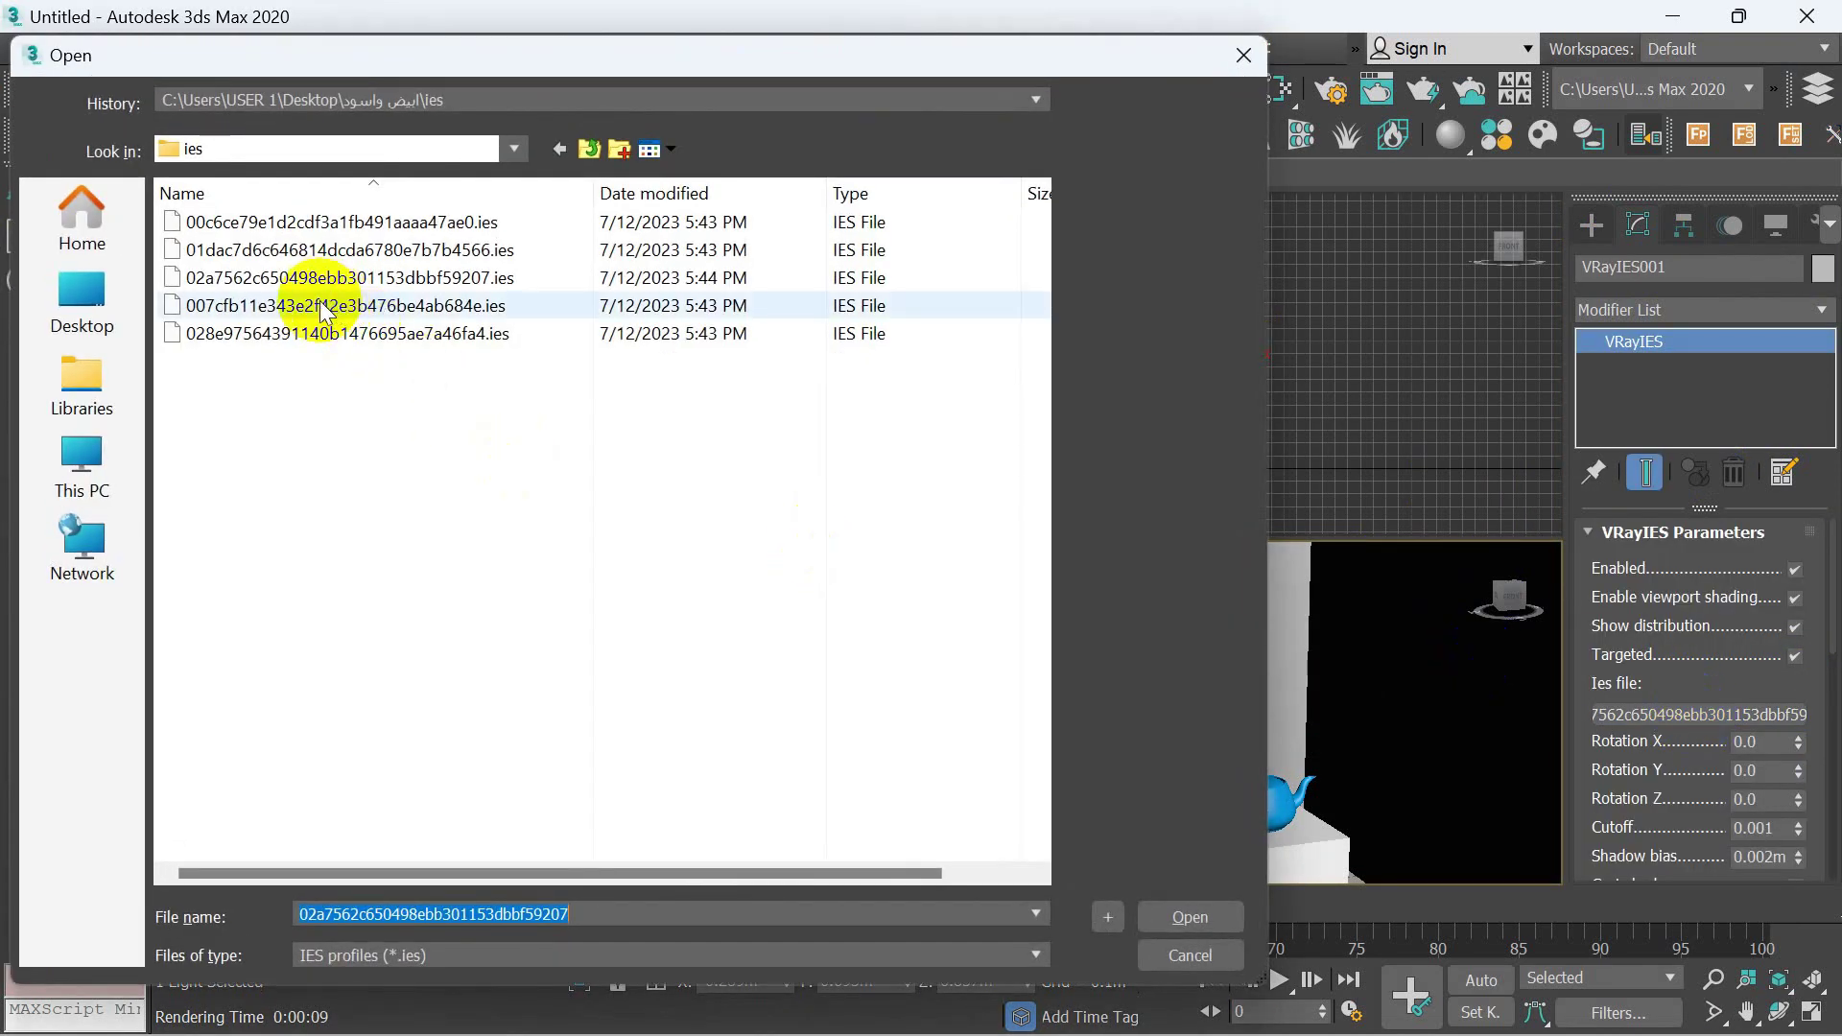
click(326, 307)
click(1178, 917)
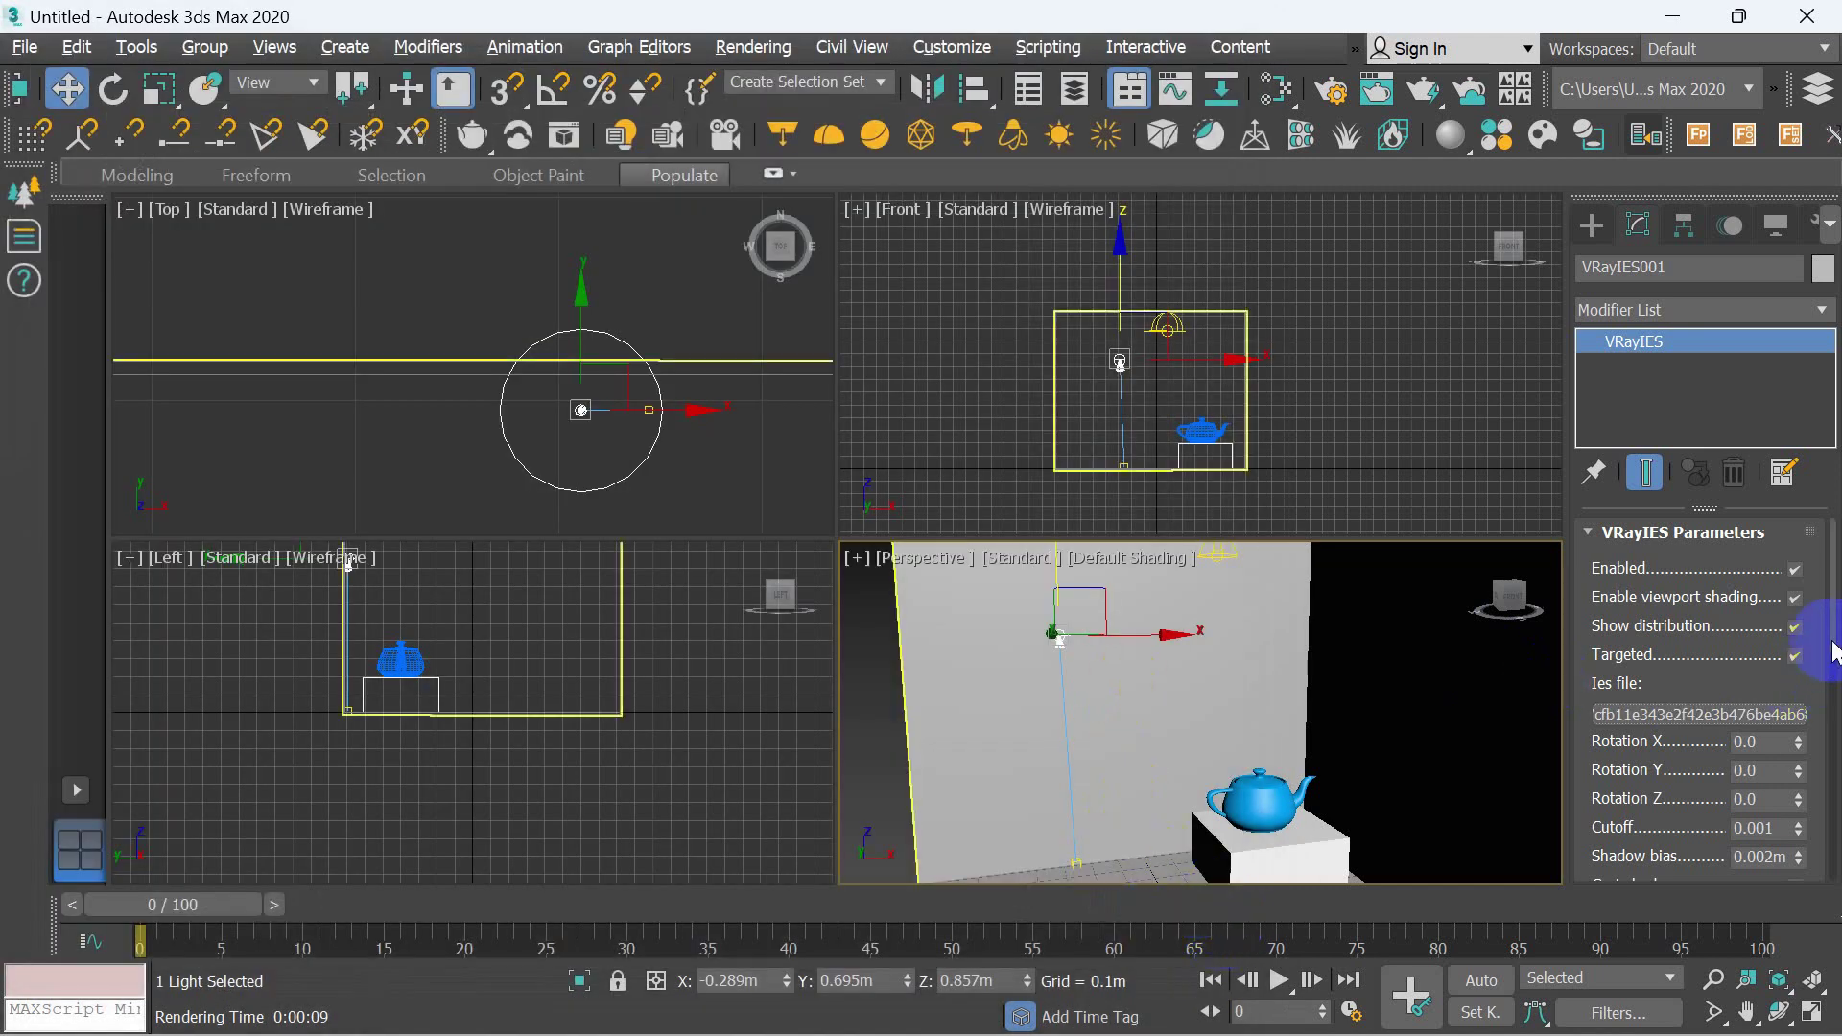
- Render with the new IES profile, sample the light pool's pixel values, then close the window
key(shift+q)
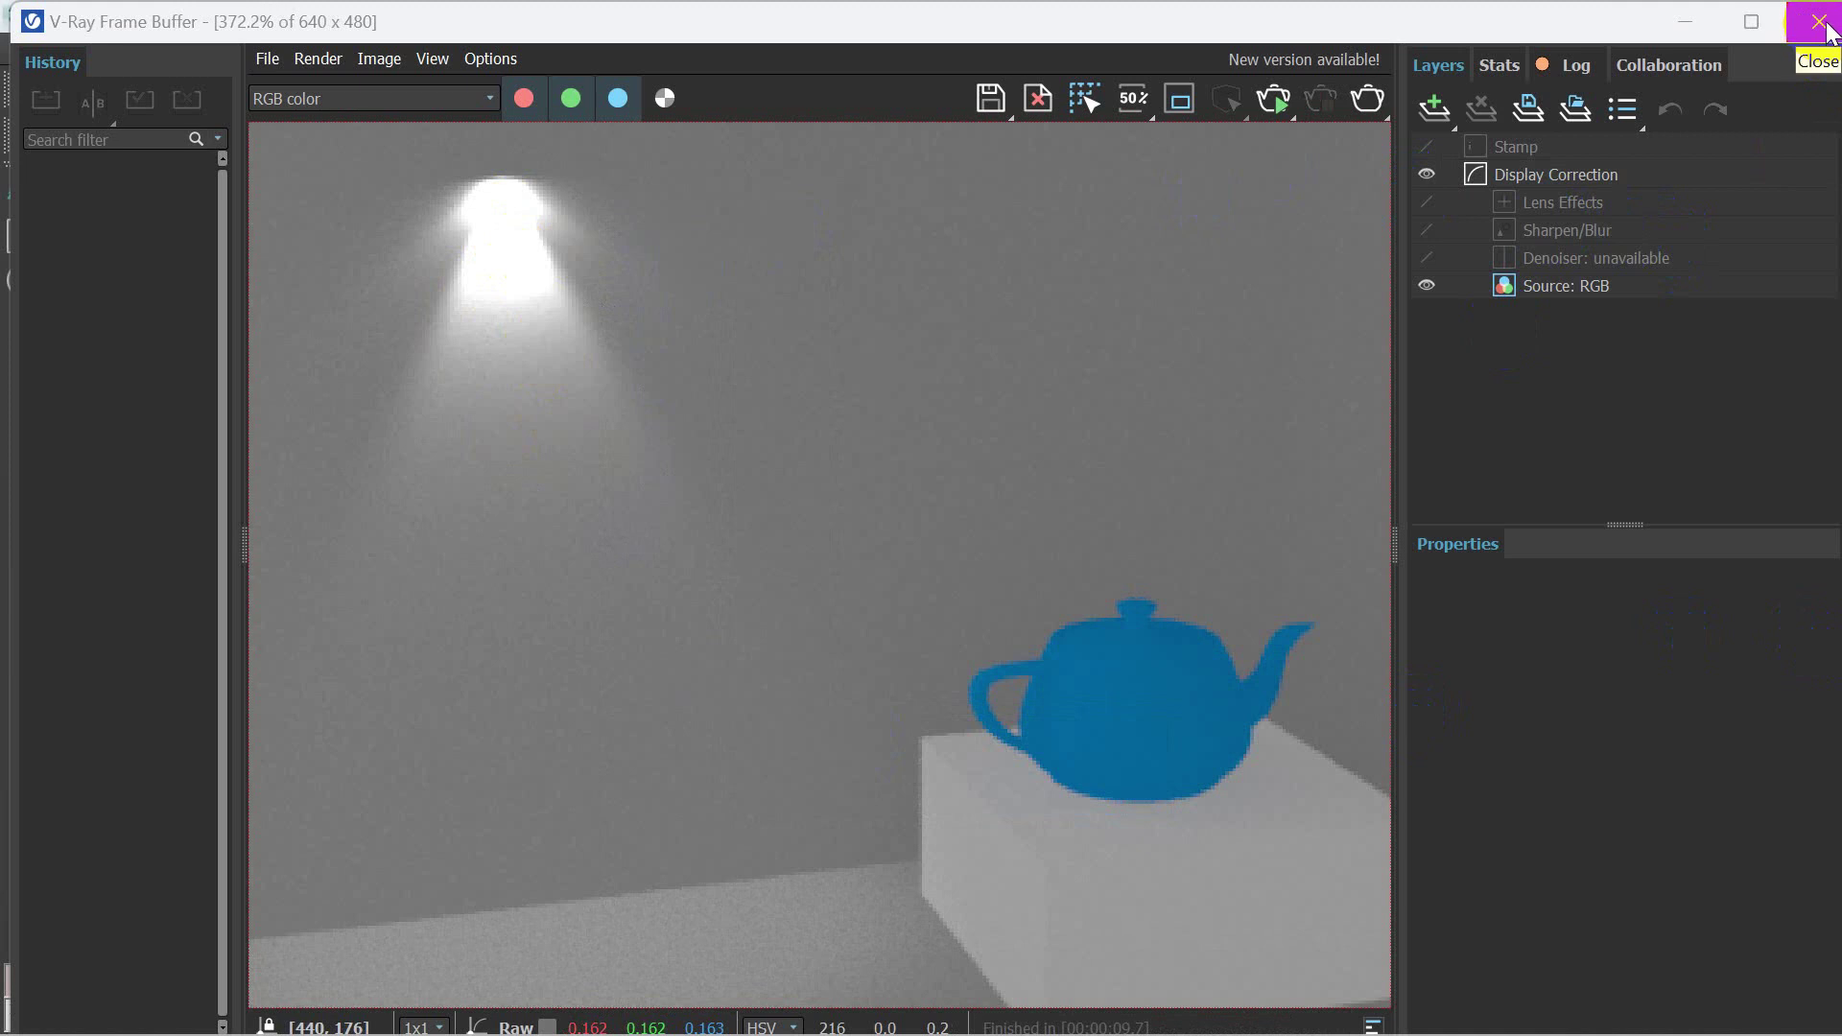
click(677, 276)
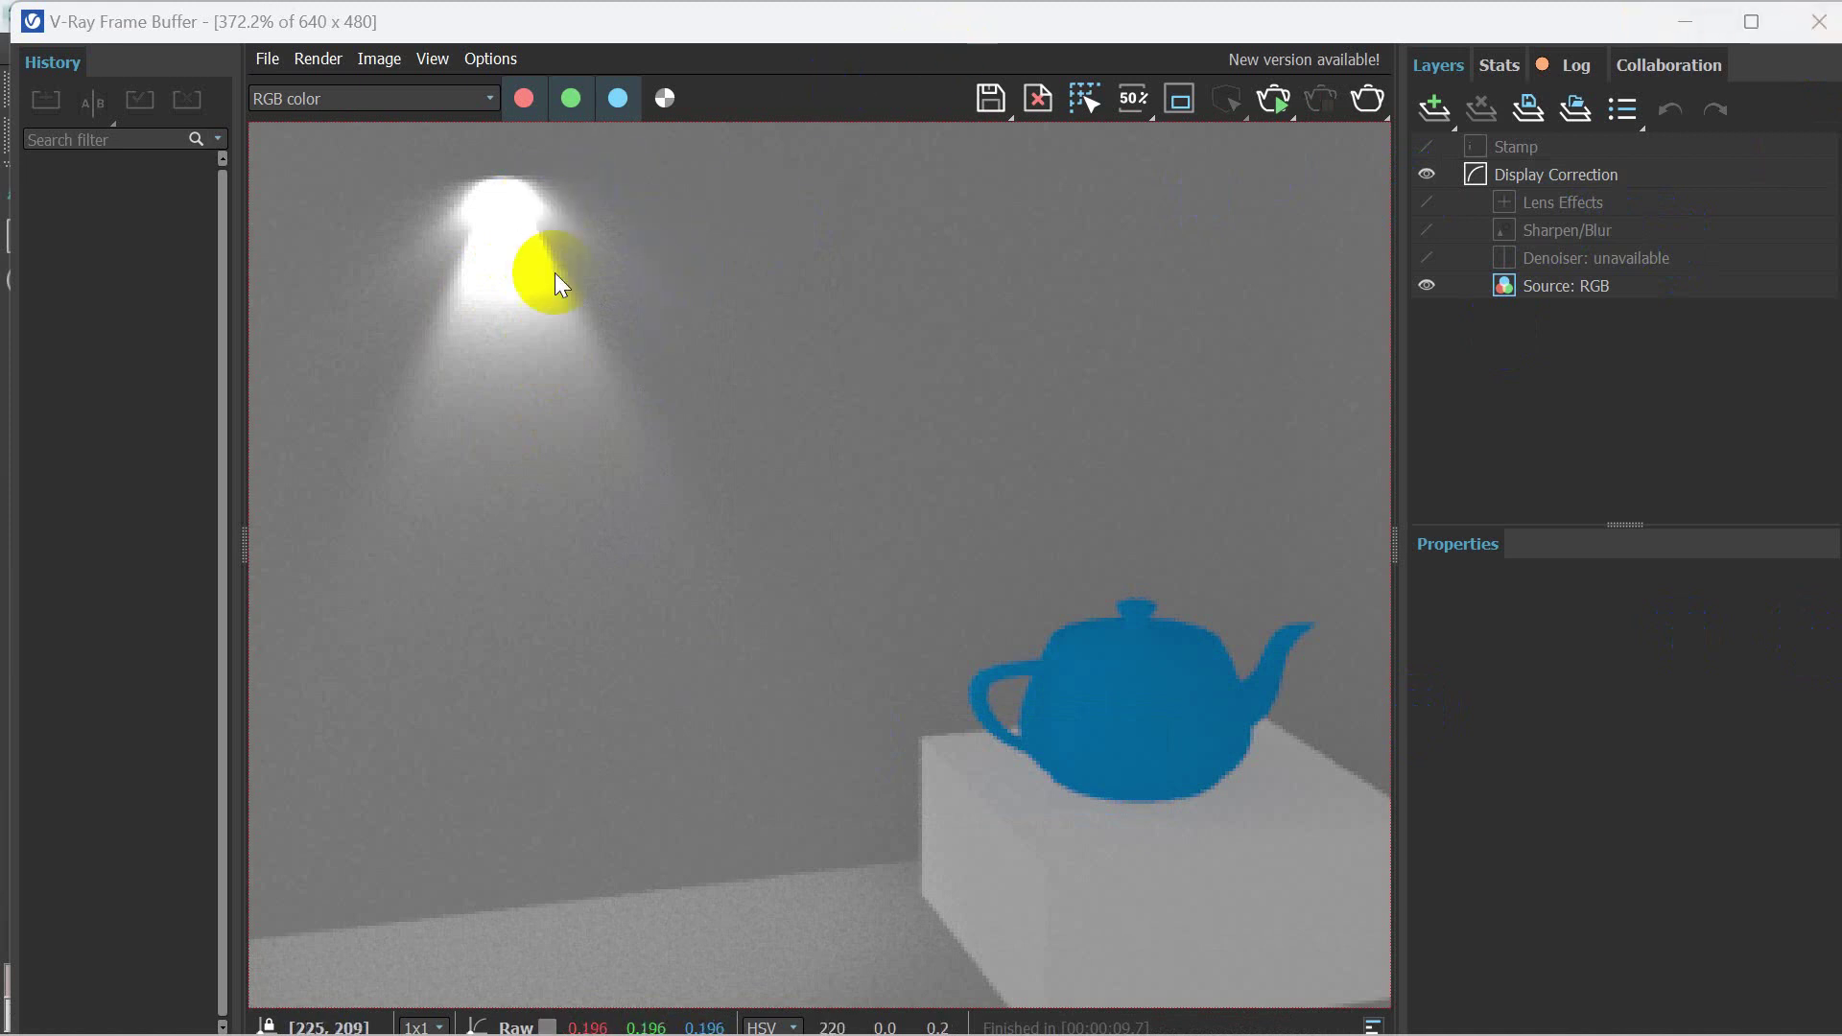
click(768, 414)
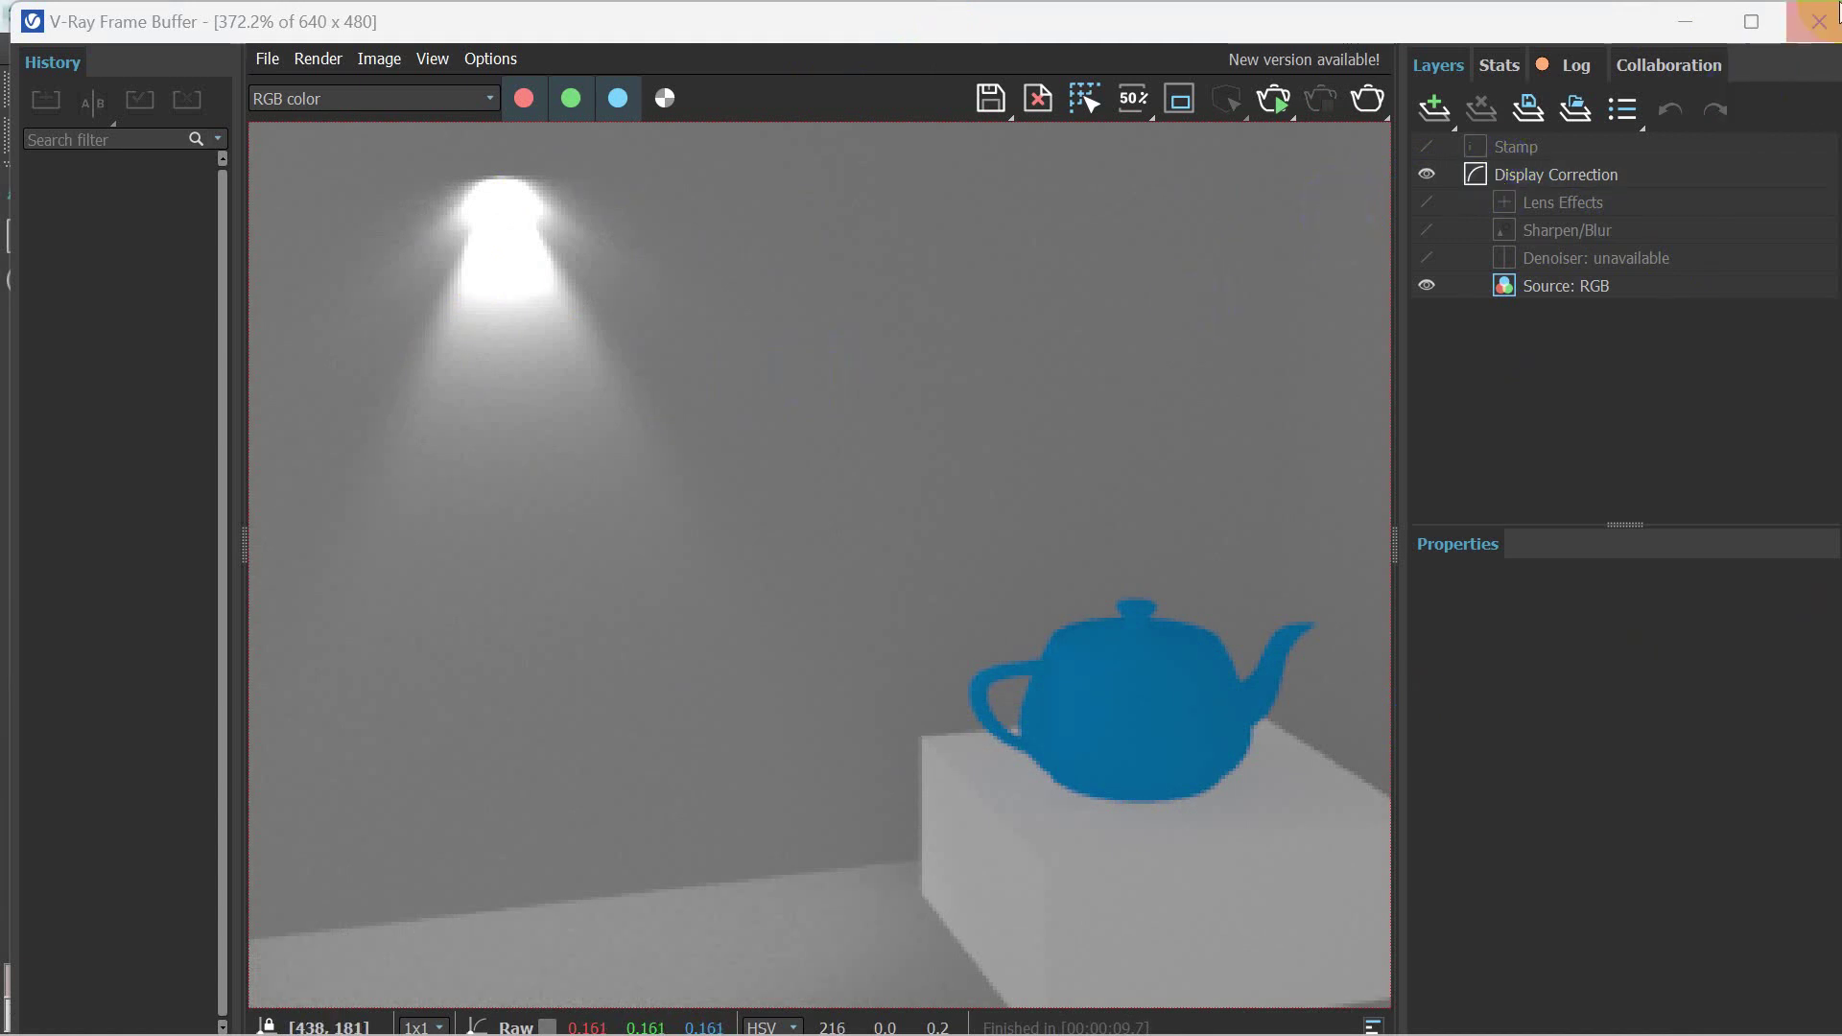
click(1820, 21)
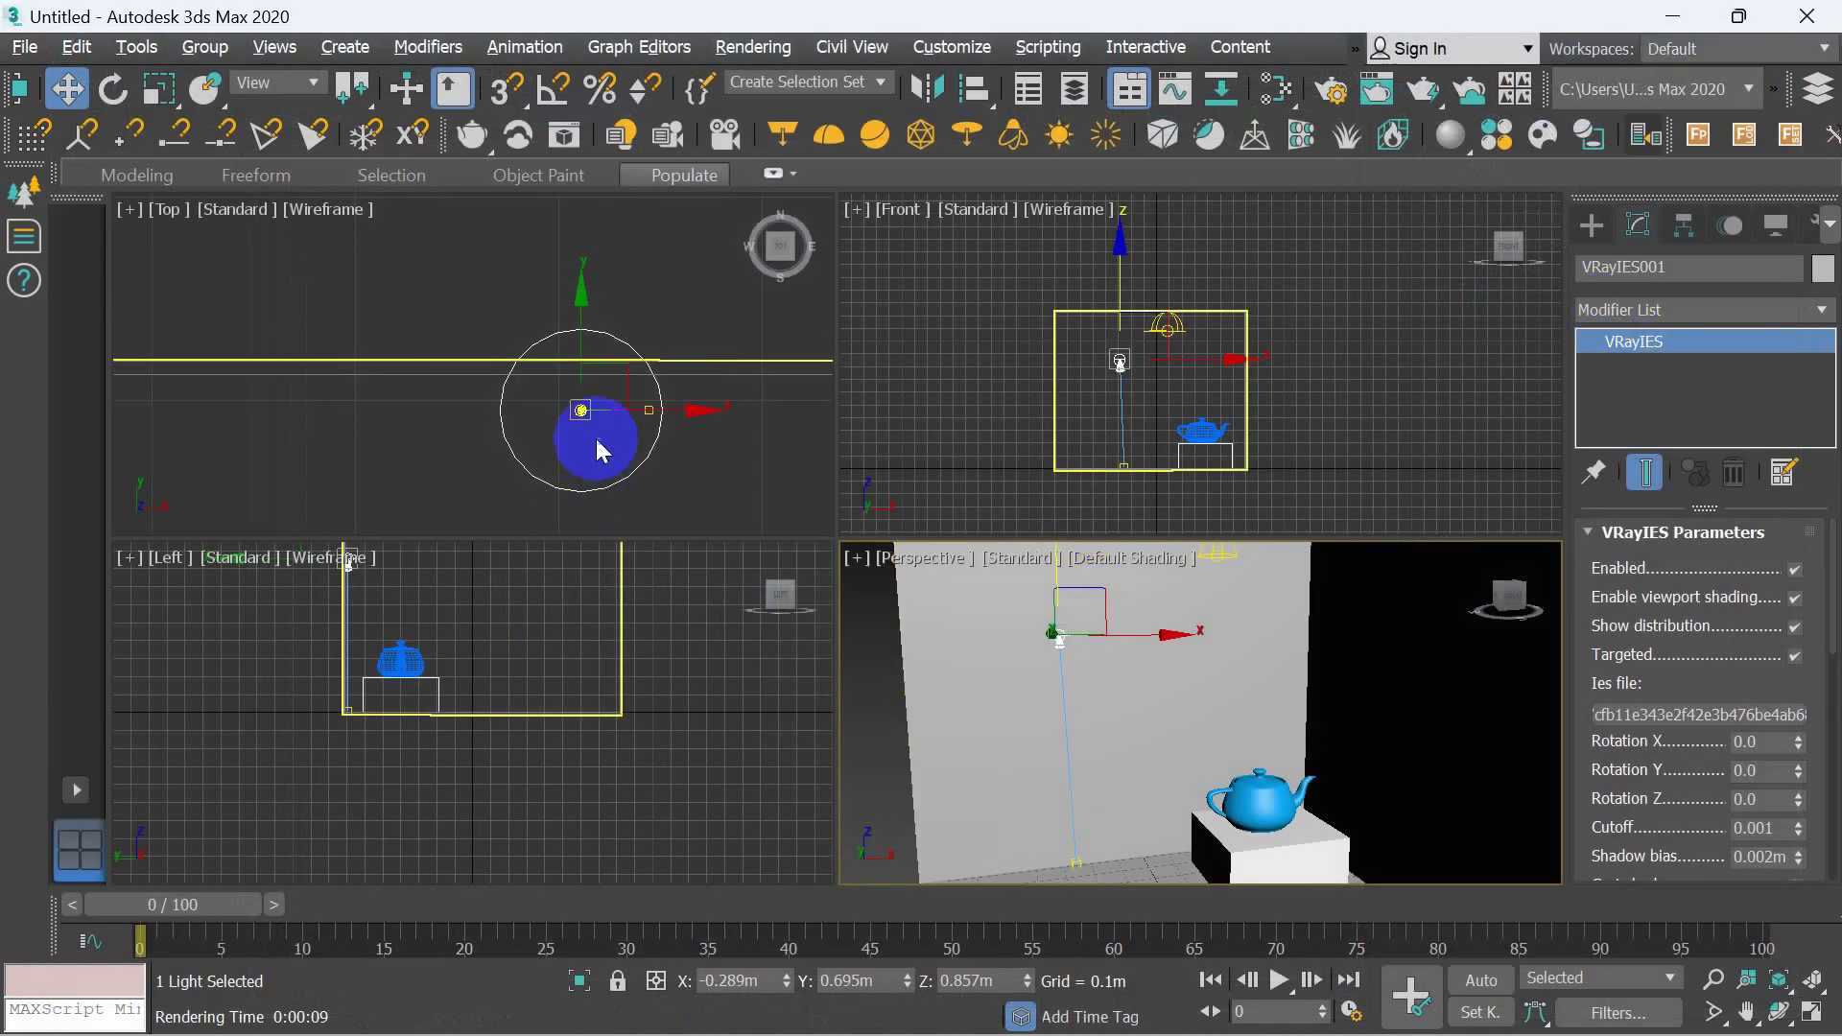
- Nudge the IES light and move its target in Top view to re-aim the beam, then re-render
click(586, 313)
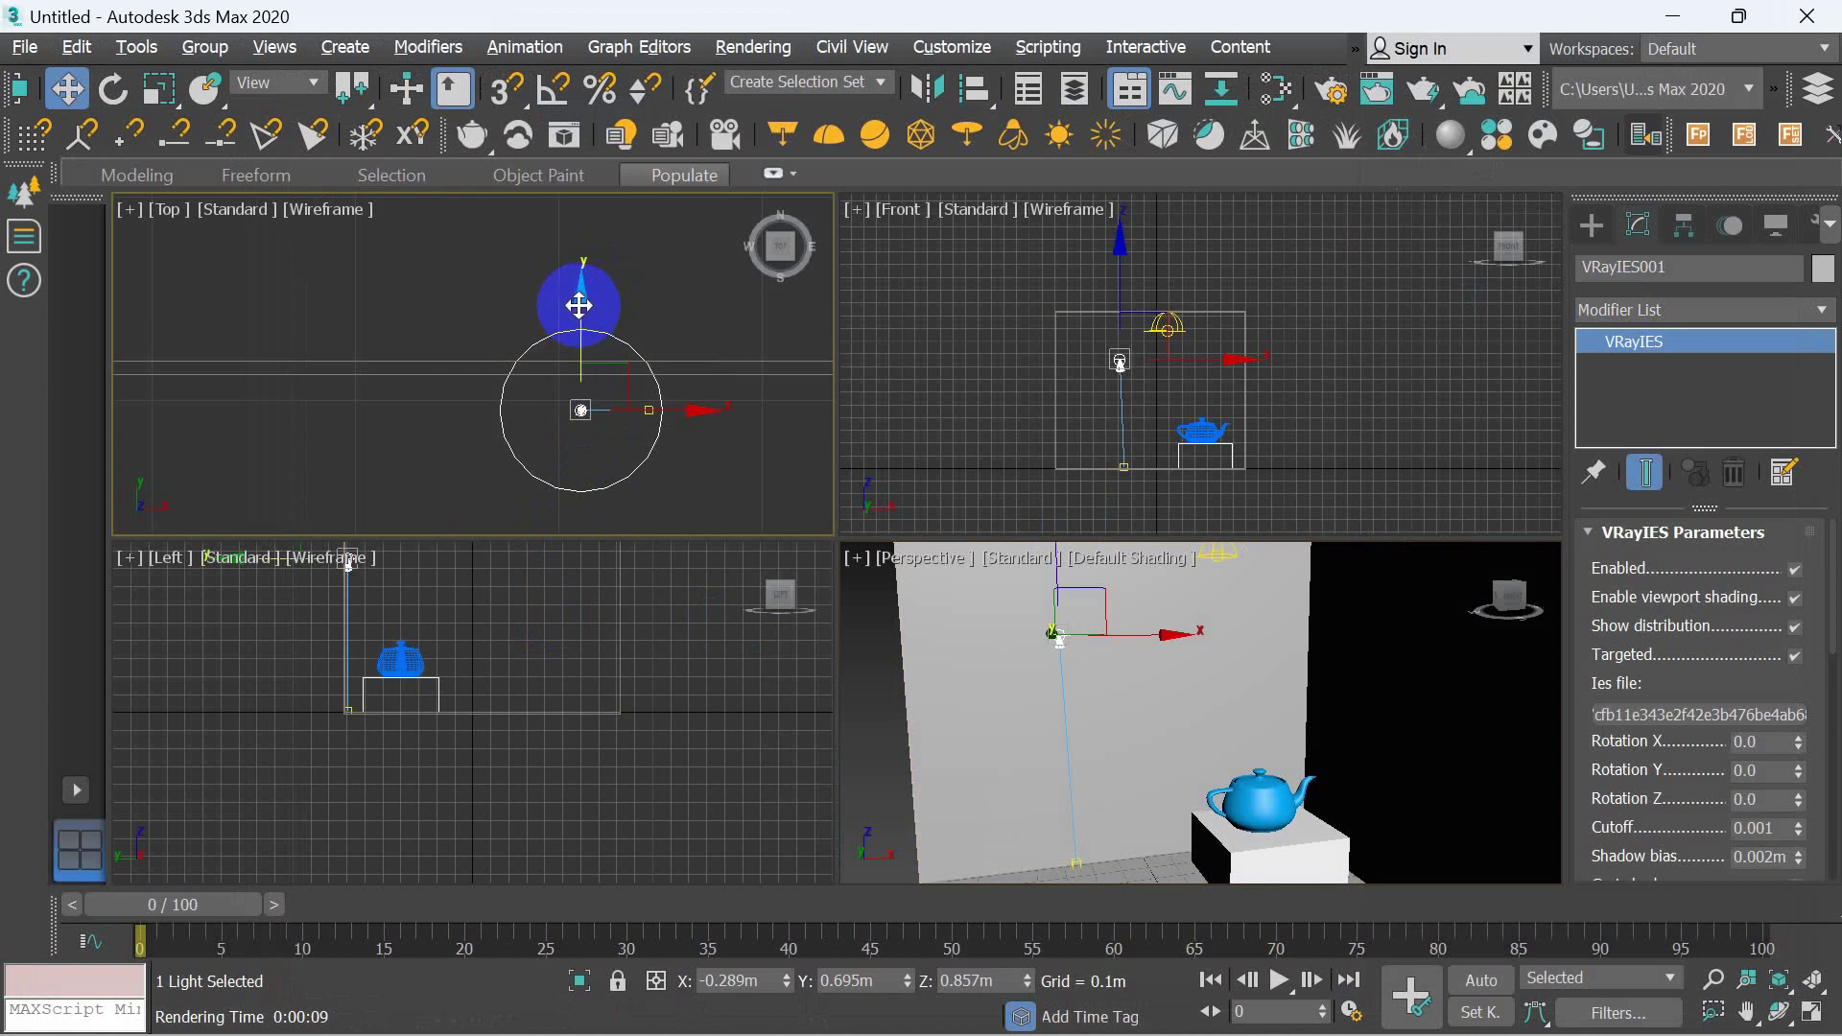
drag(576, 306, 577, 299)
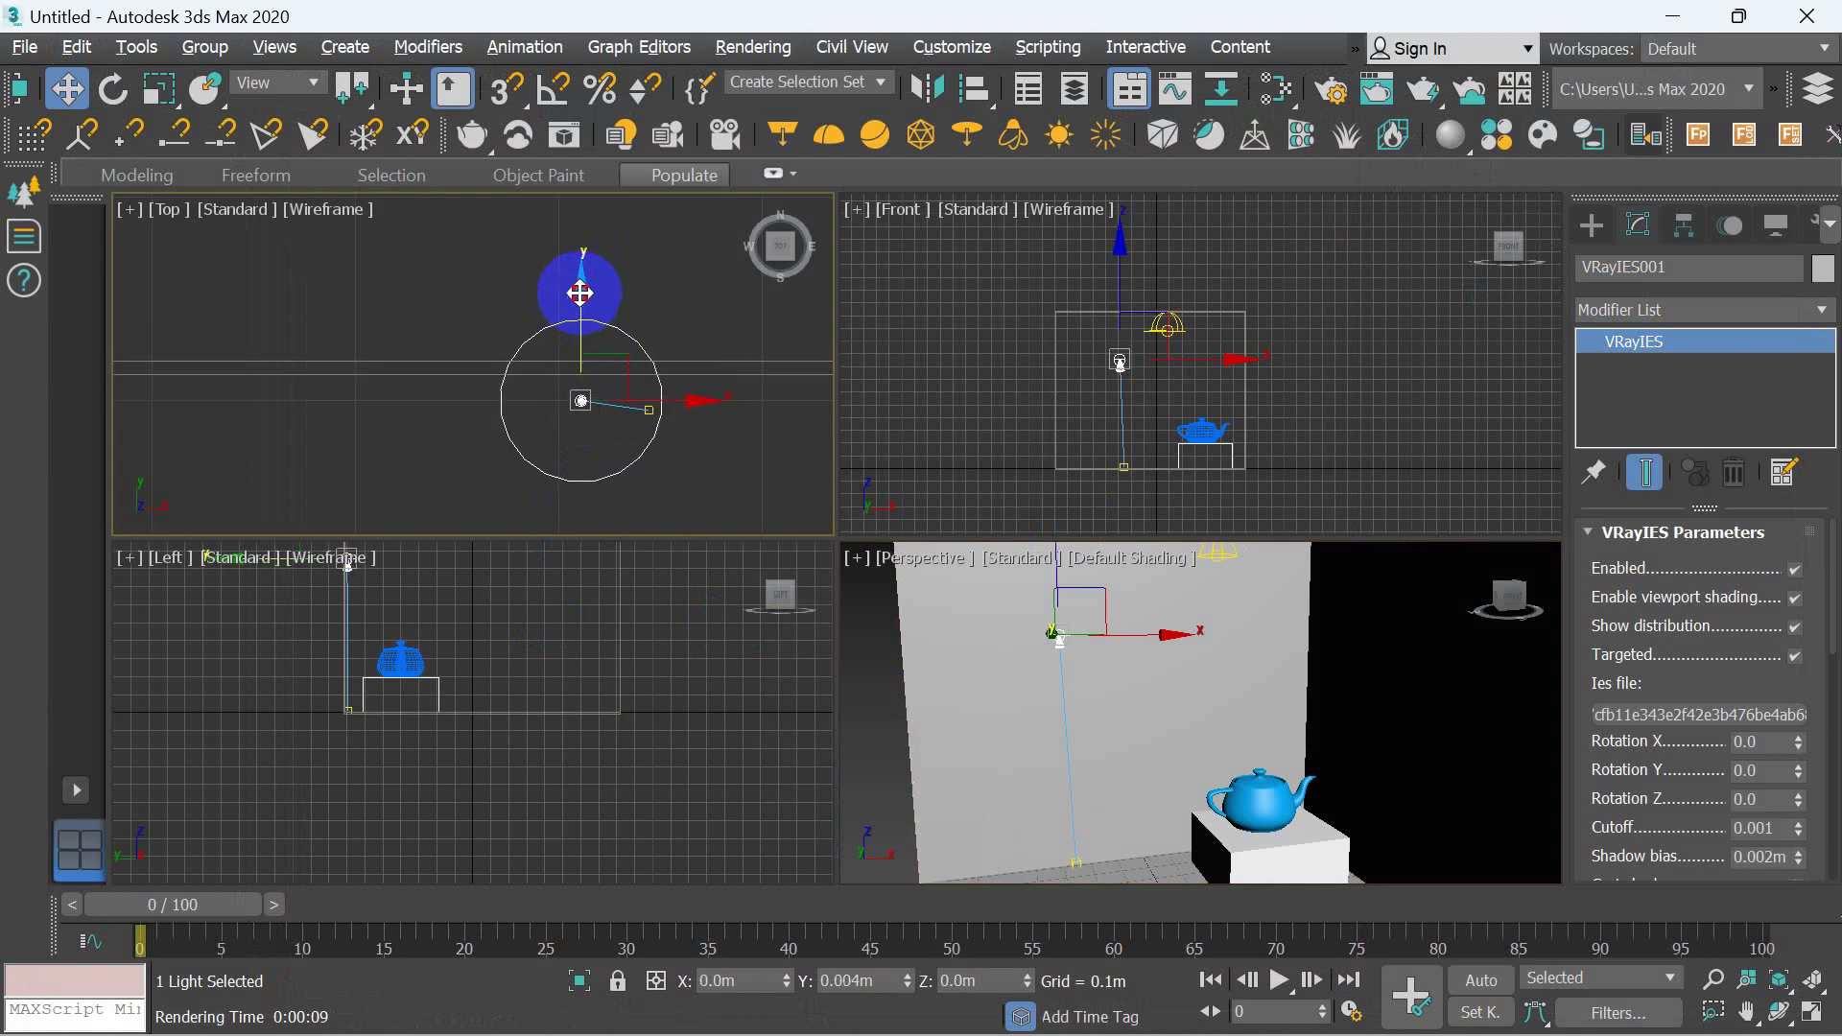
click(651, 414)
mouse_move(652, 414)
mouse_down()
mouse_move(692, 409)
mouse_move(617, 403)
mouse_move(573, 341)
mouse_move(655, 400)
mouse_up()
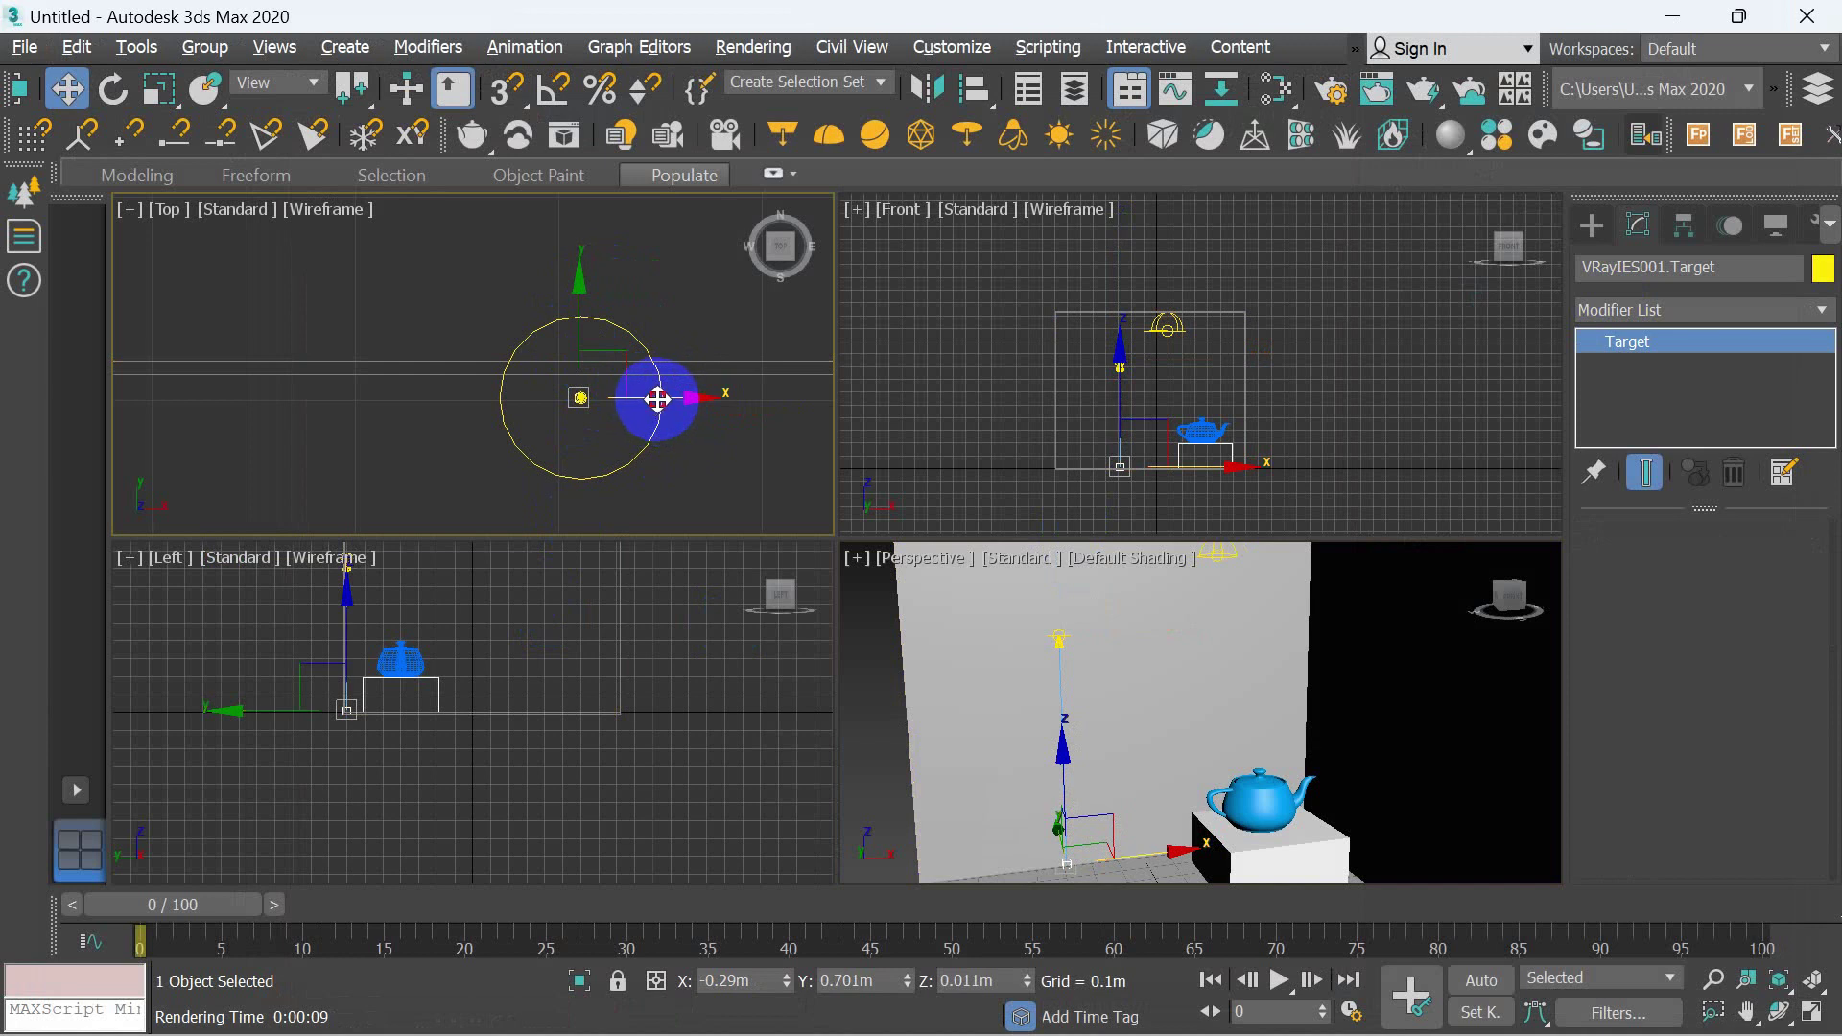
drag(657, 399, 659, 399)
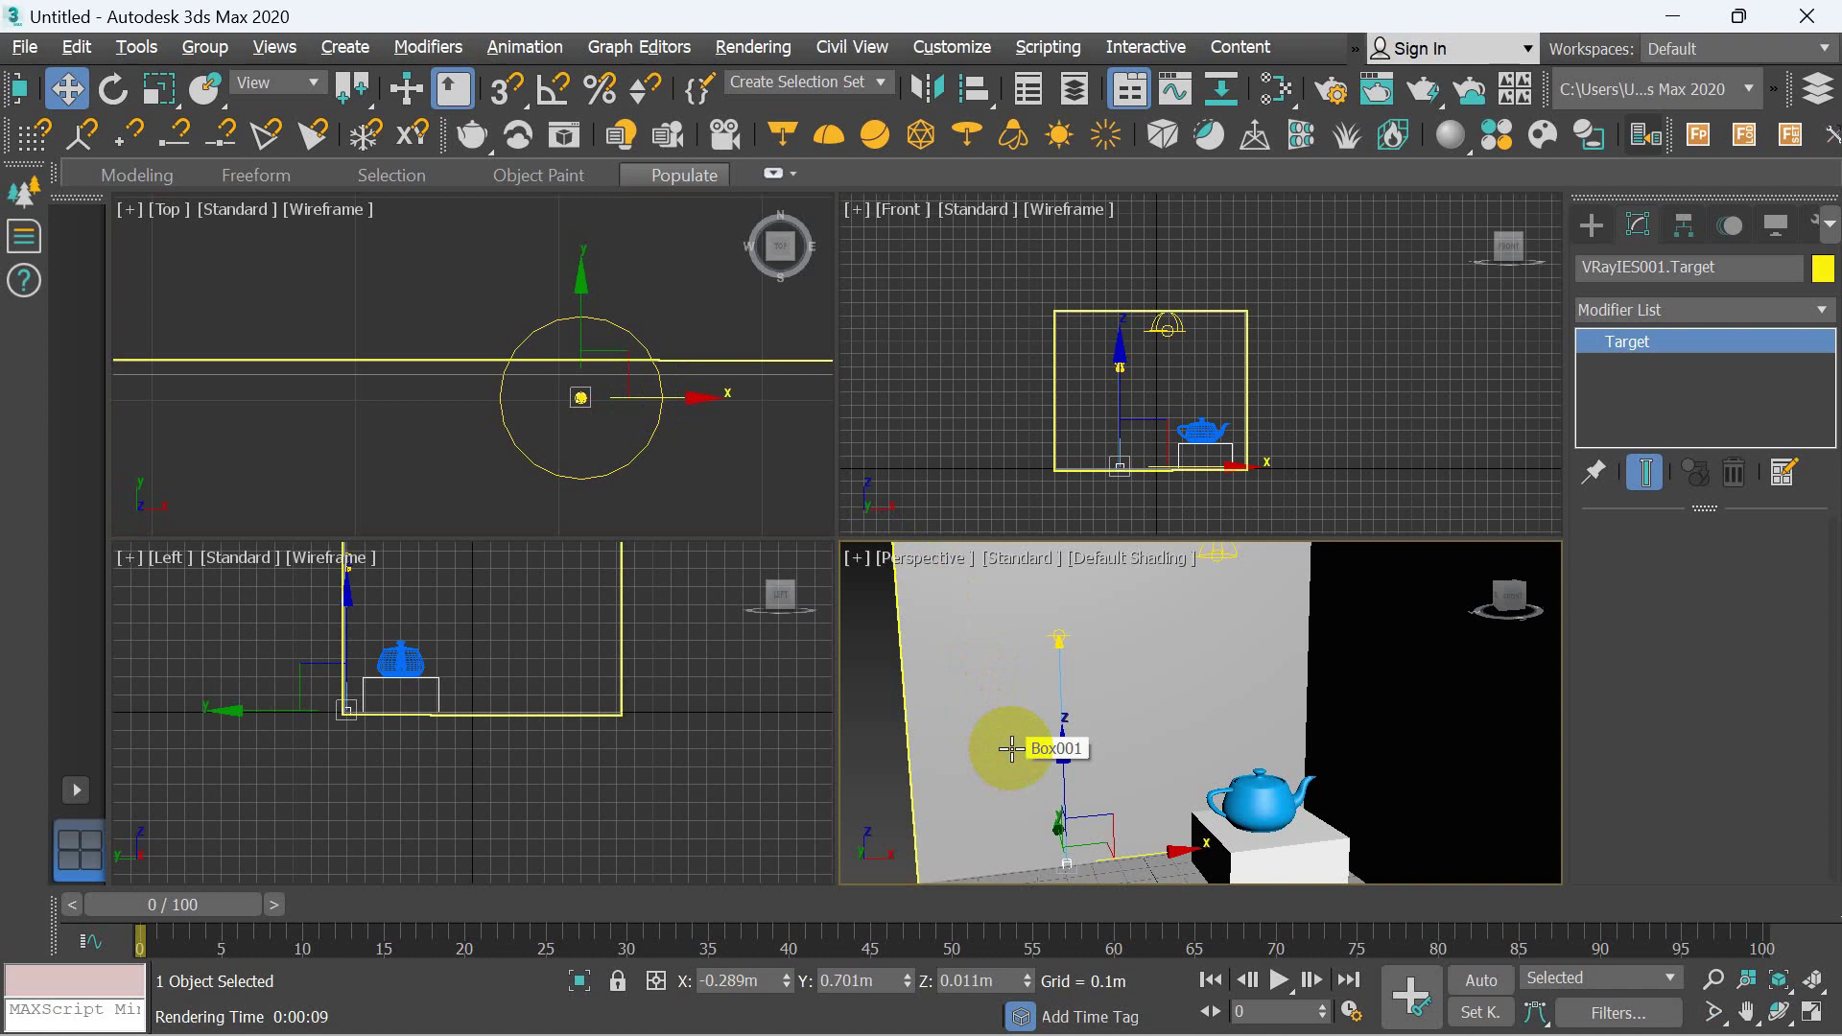
click(1292, 783)
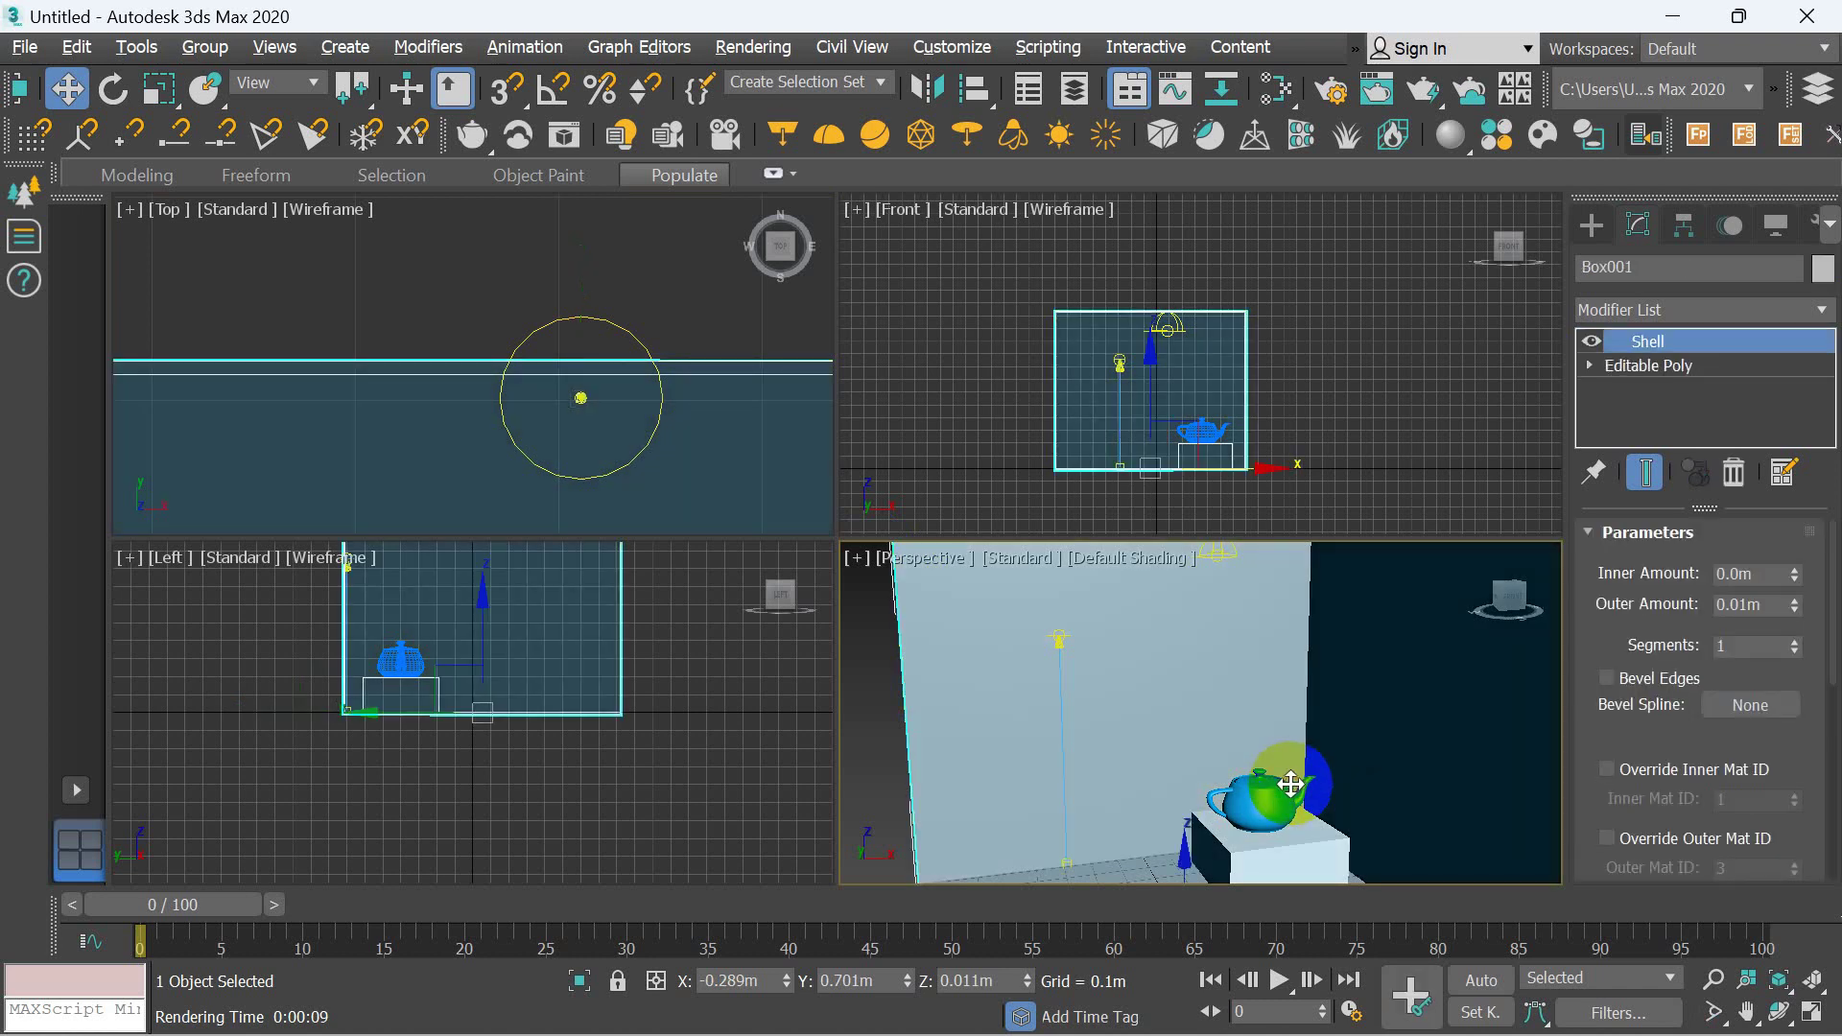
key(shift+q)
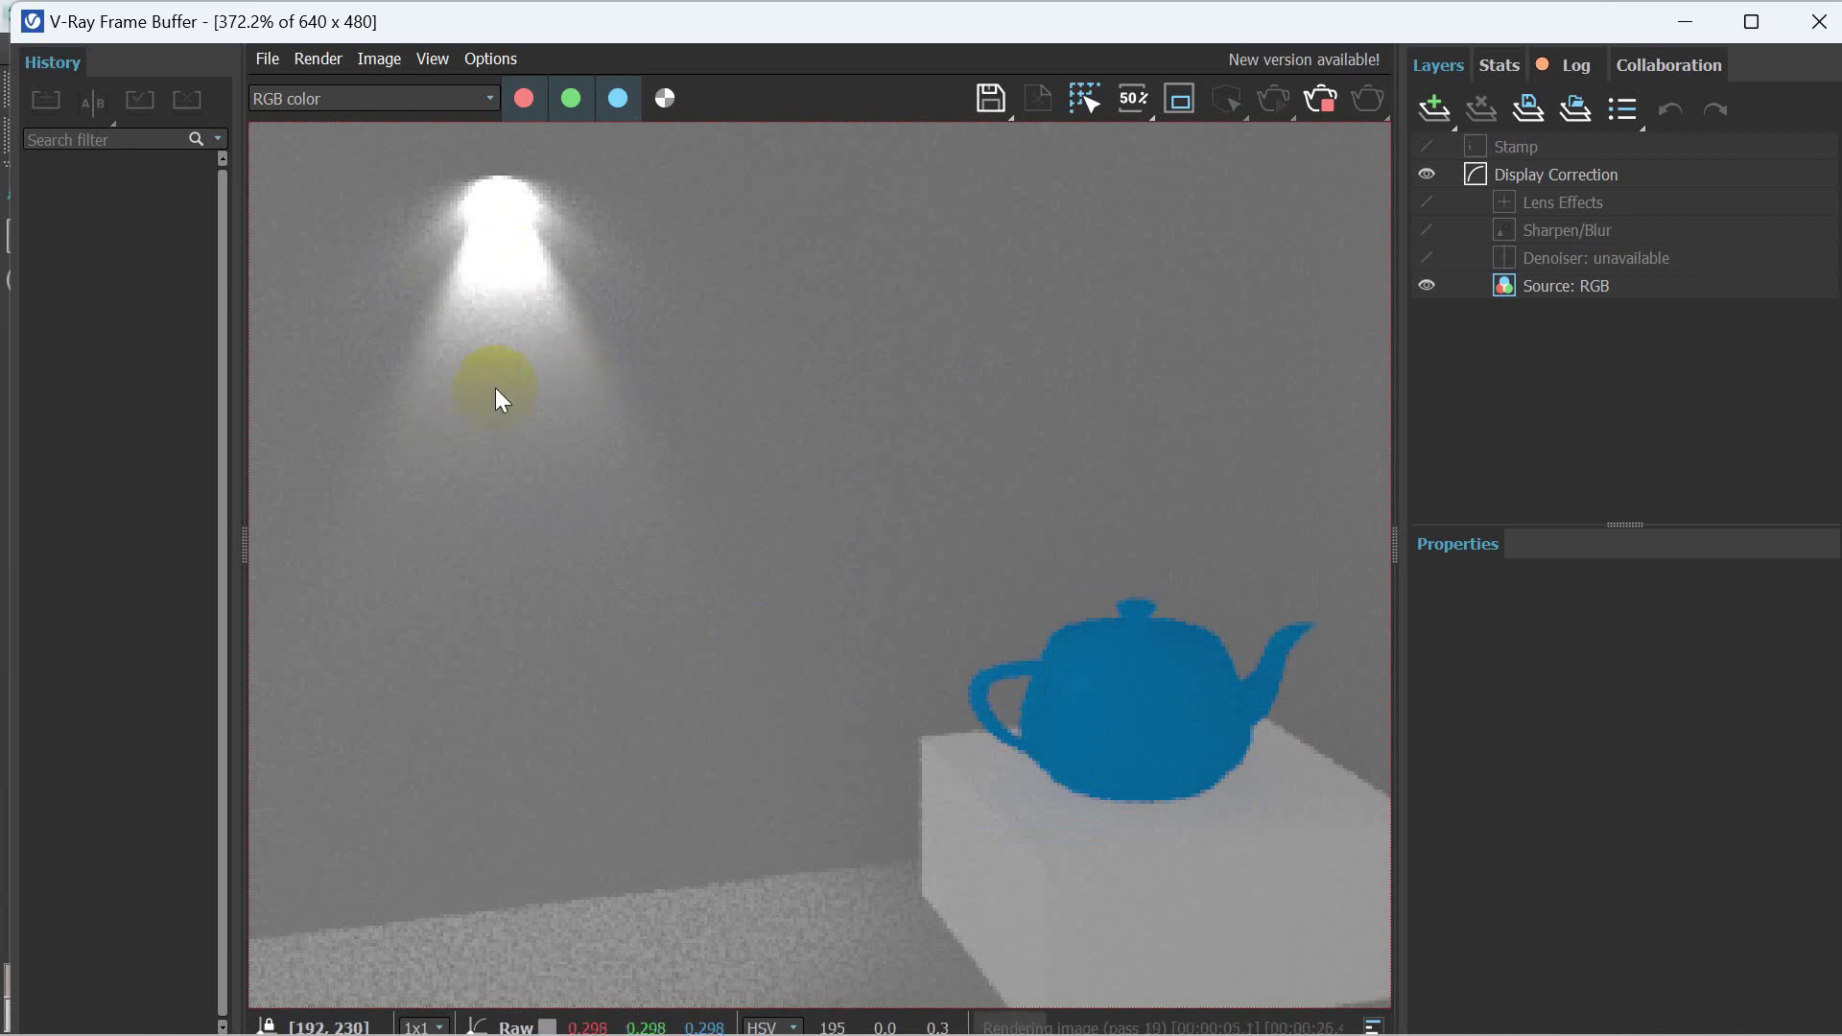
- Inspect the rendered light pool around the lamp, then drag-select the IES light in Top view
mouse_move(533, 309)
mouse_down()
mouse_move(543, 226)
mouse_move(578, 290)
mouse_up()
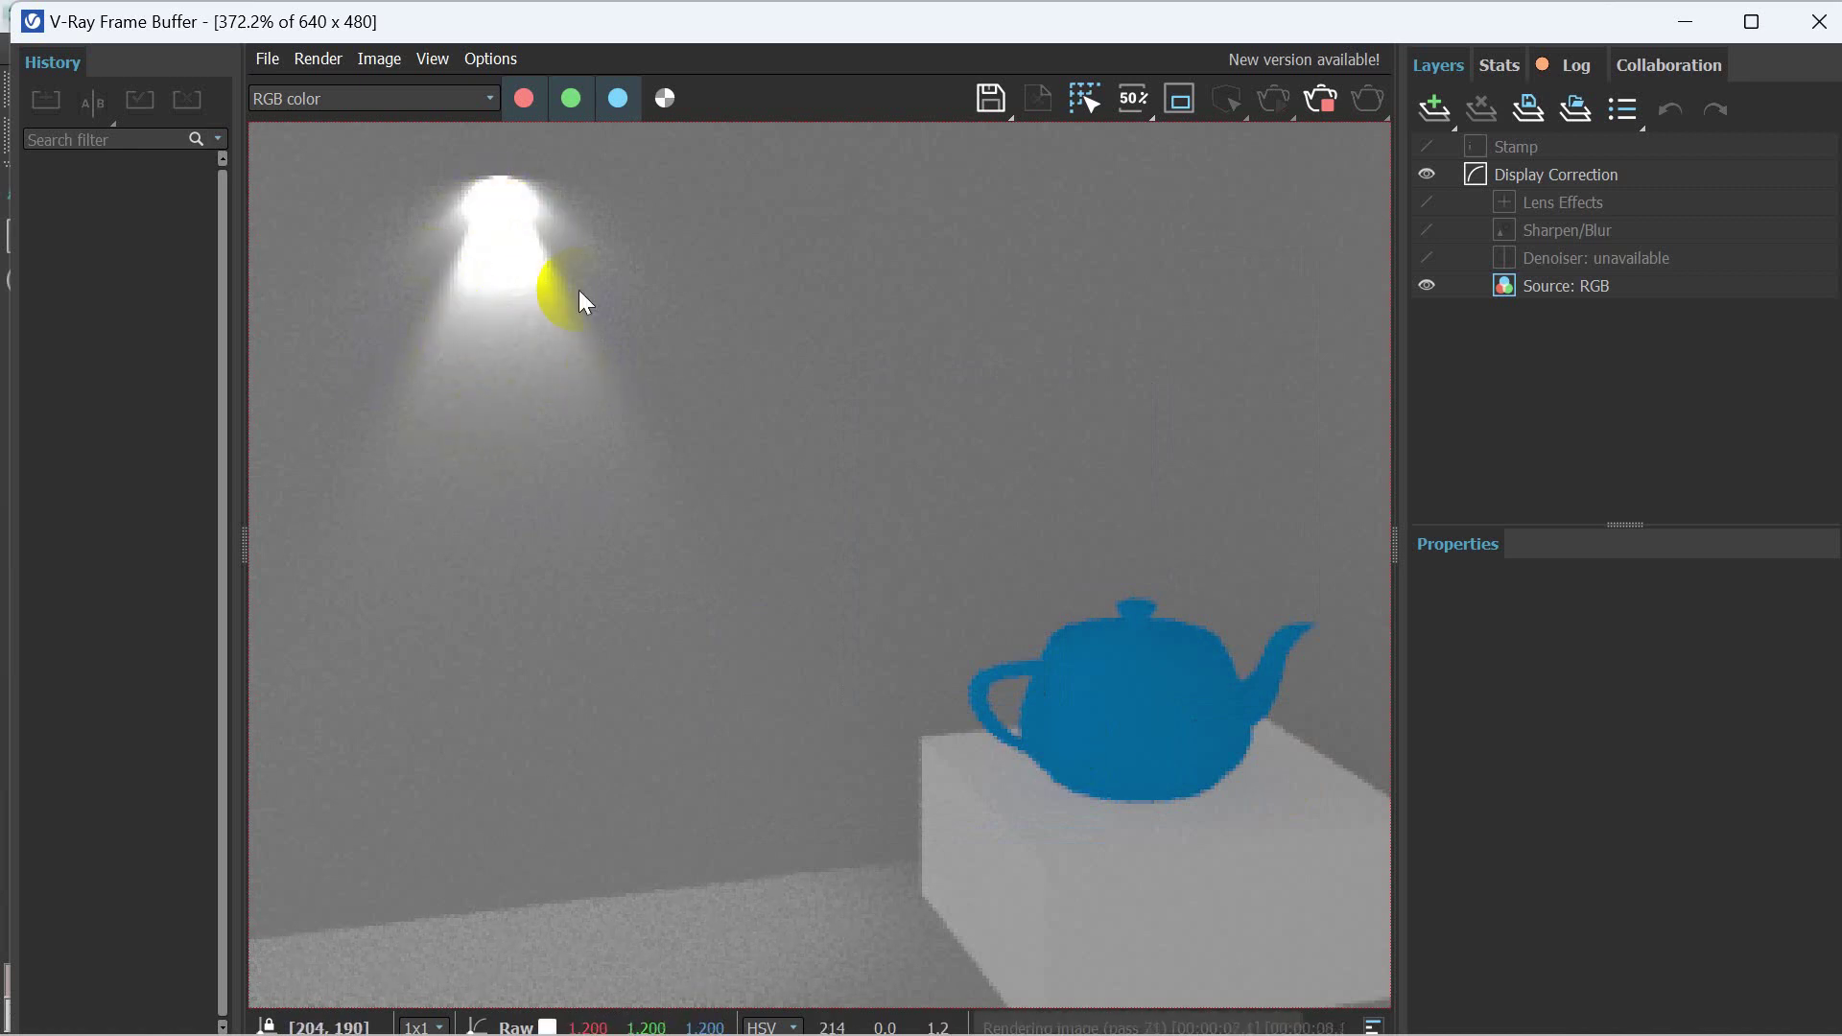
drag(440, 223, 814, 345)
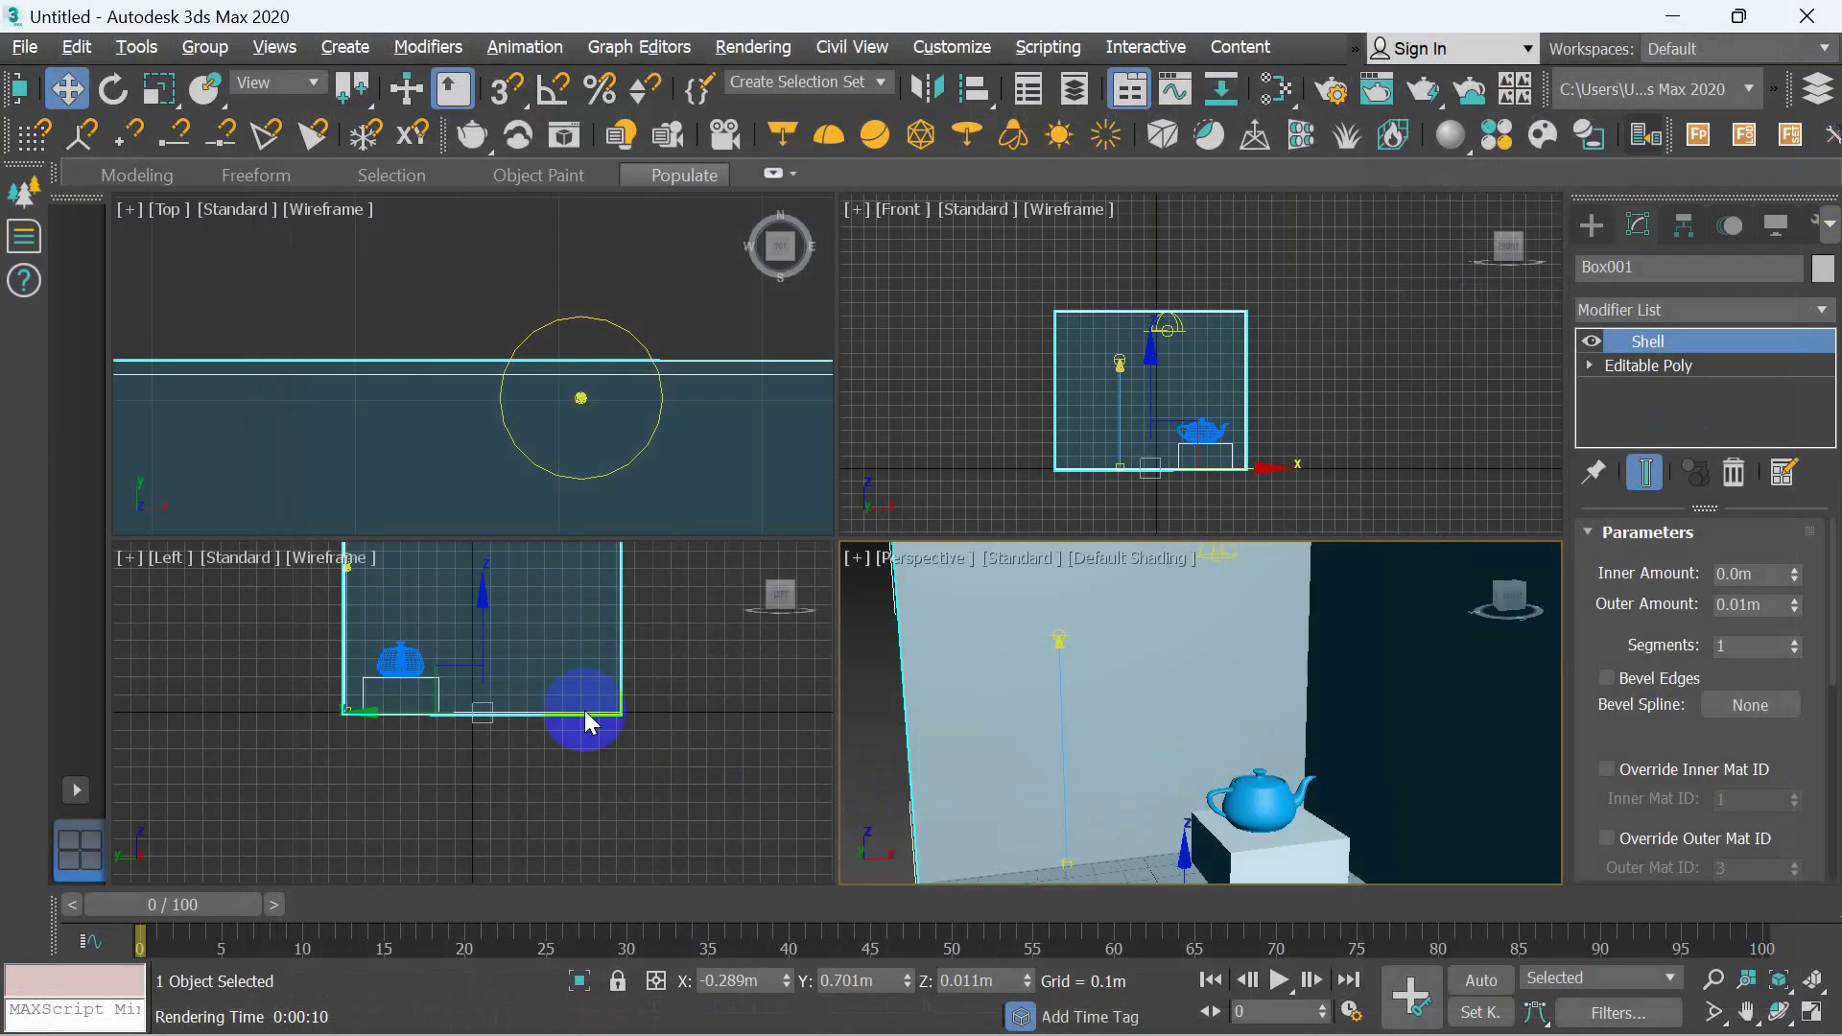
drag(527, 310, 611, 441)
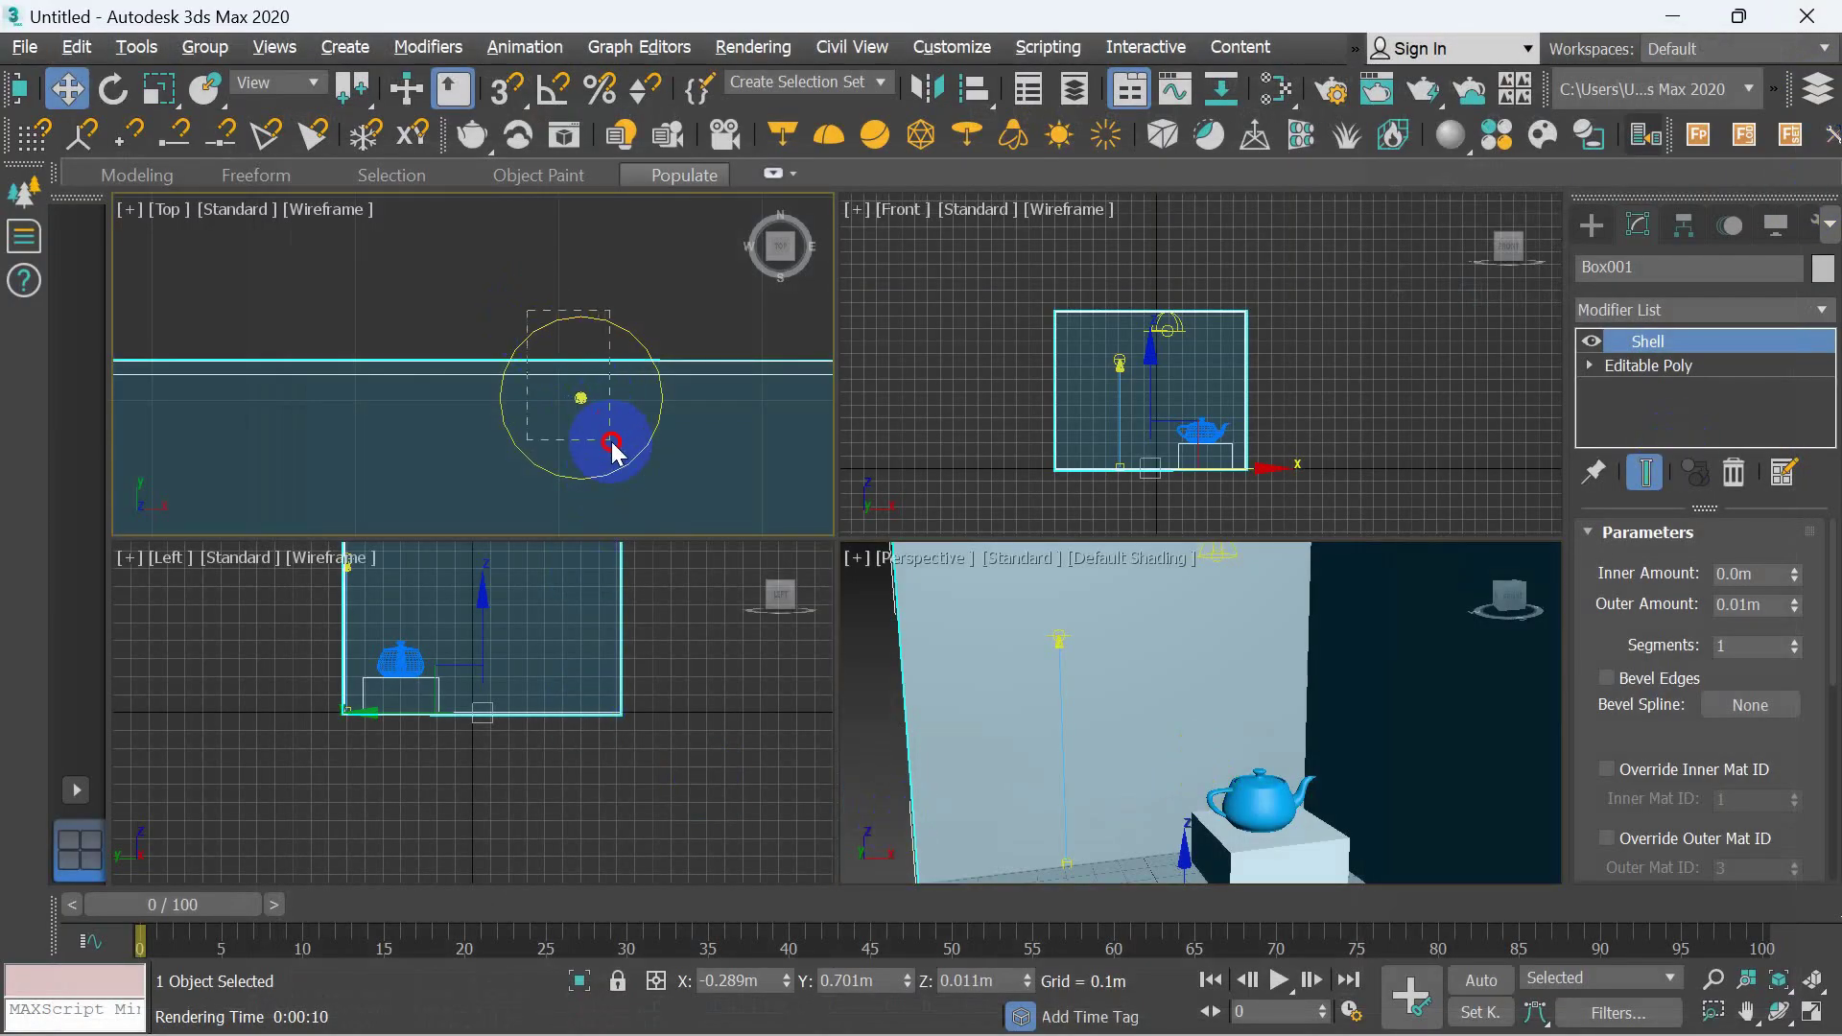
- Nudge the light down in the top view, then select VRayIES001 in the front view and show its parameters
drag(588, 312, 582, 336)
click(1649, 761)
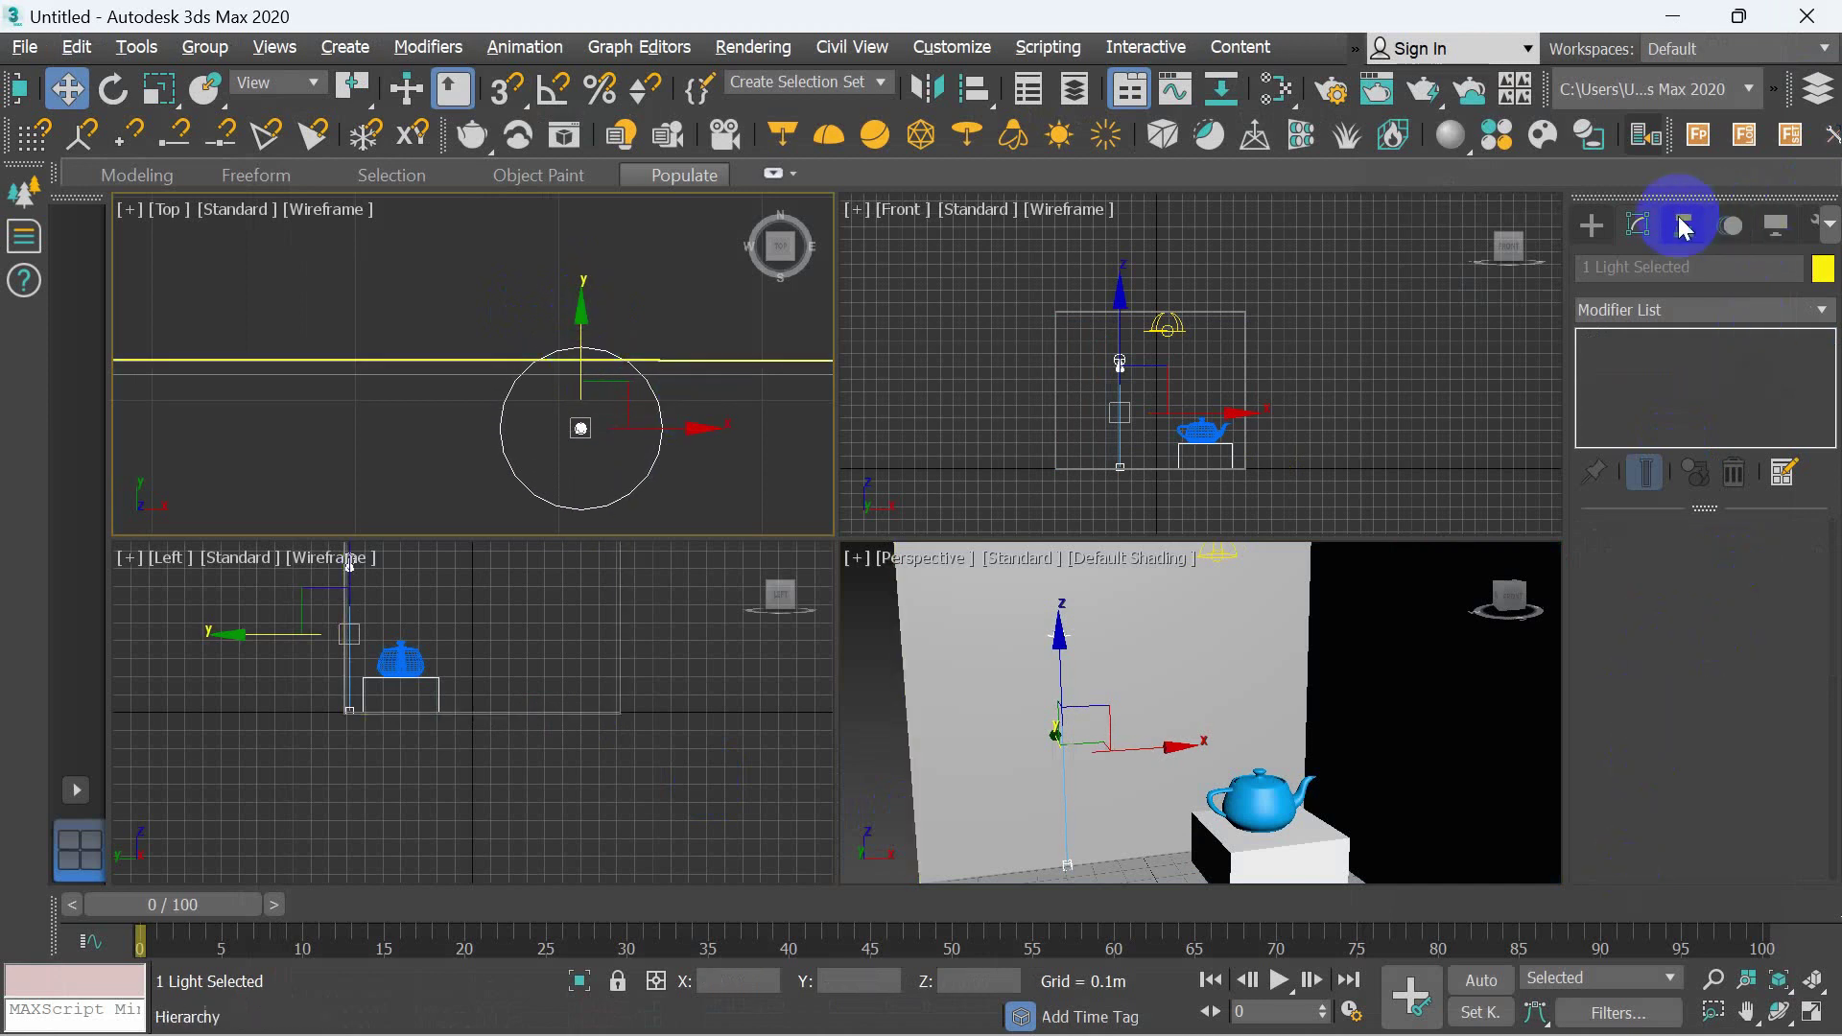
click(1592, 225)
click(1656, 265)
click(583, 427)
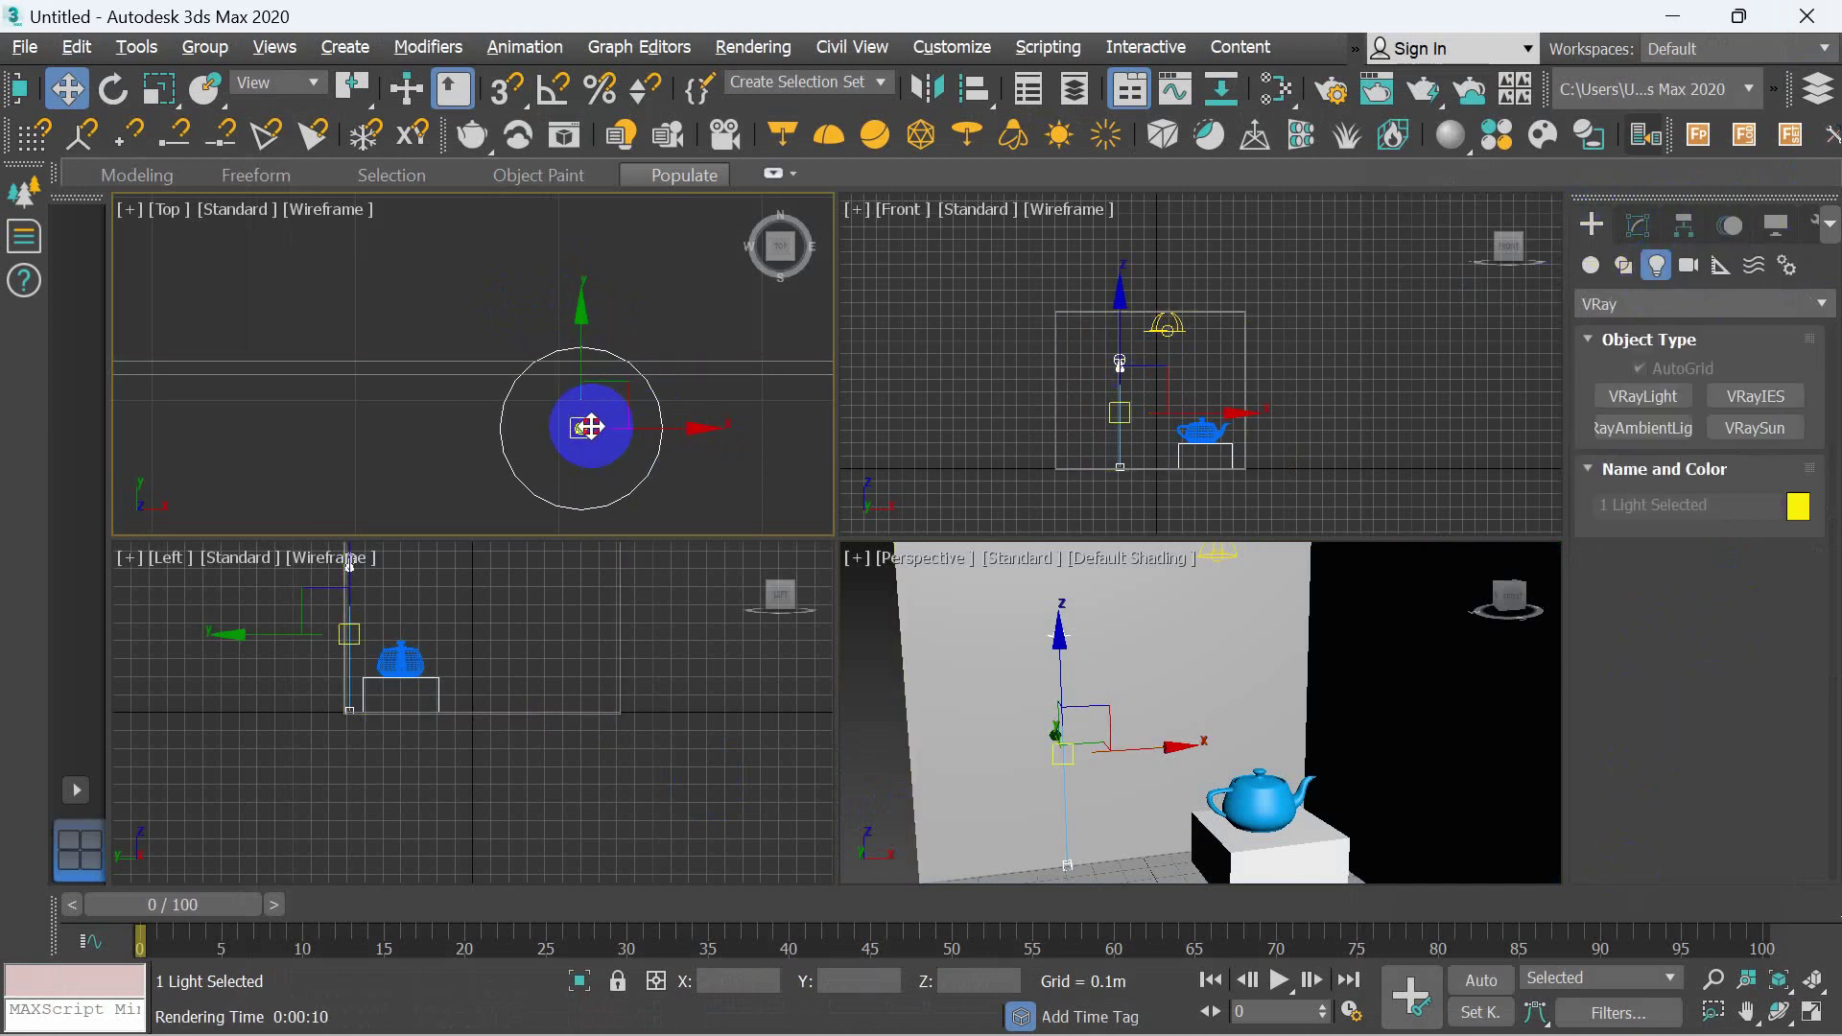
click(1099, 457)
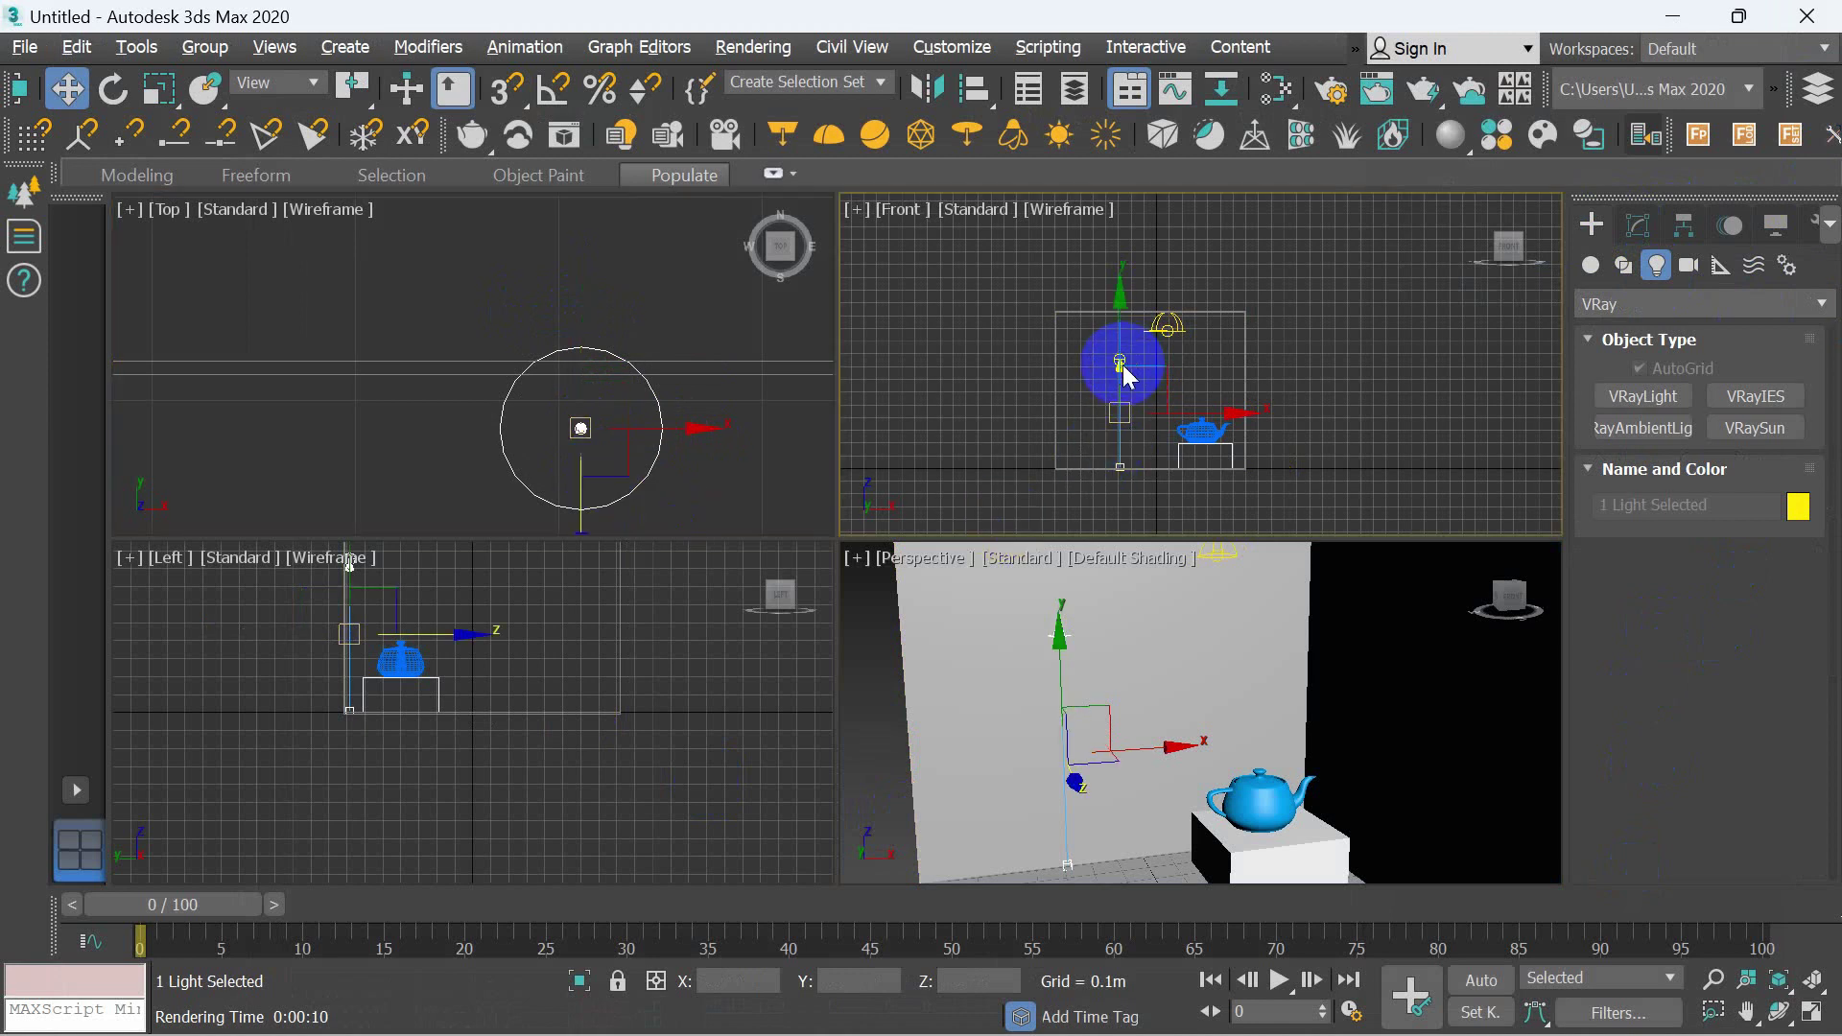
click(1384, 505)
click(951, 370)
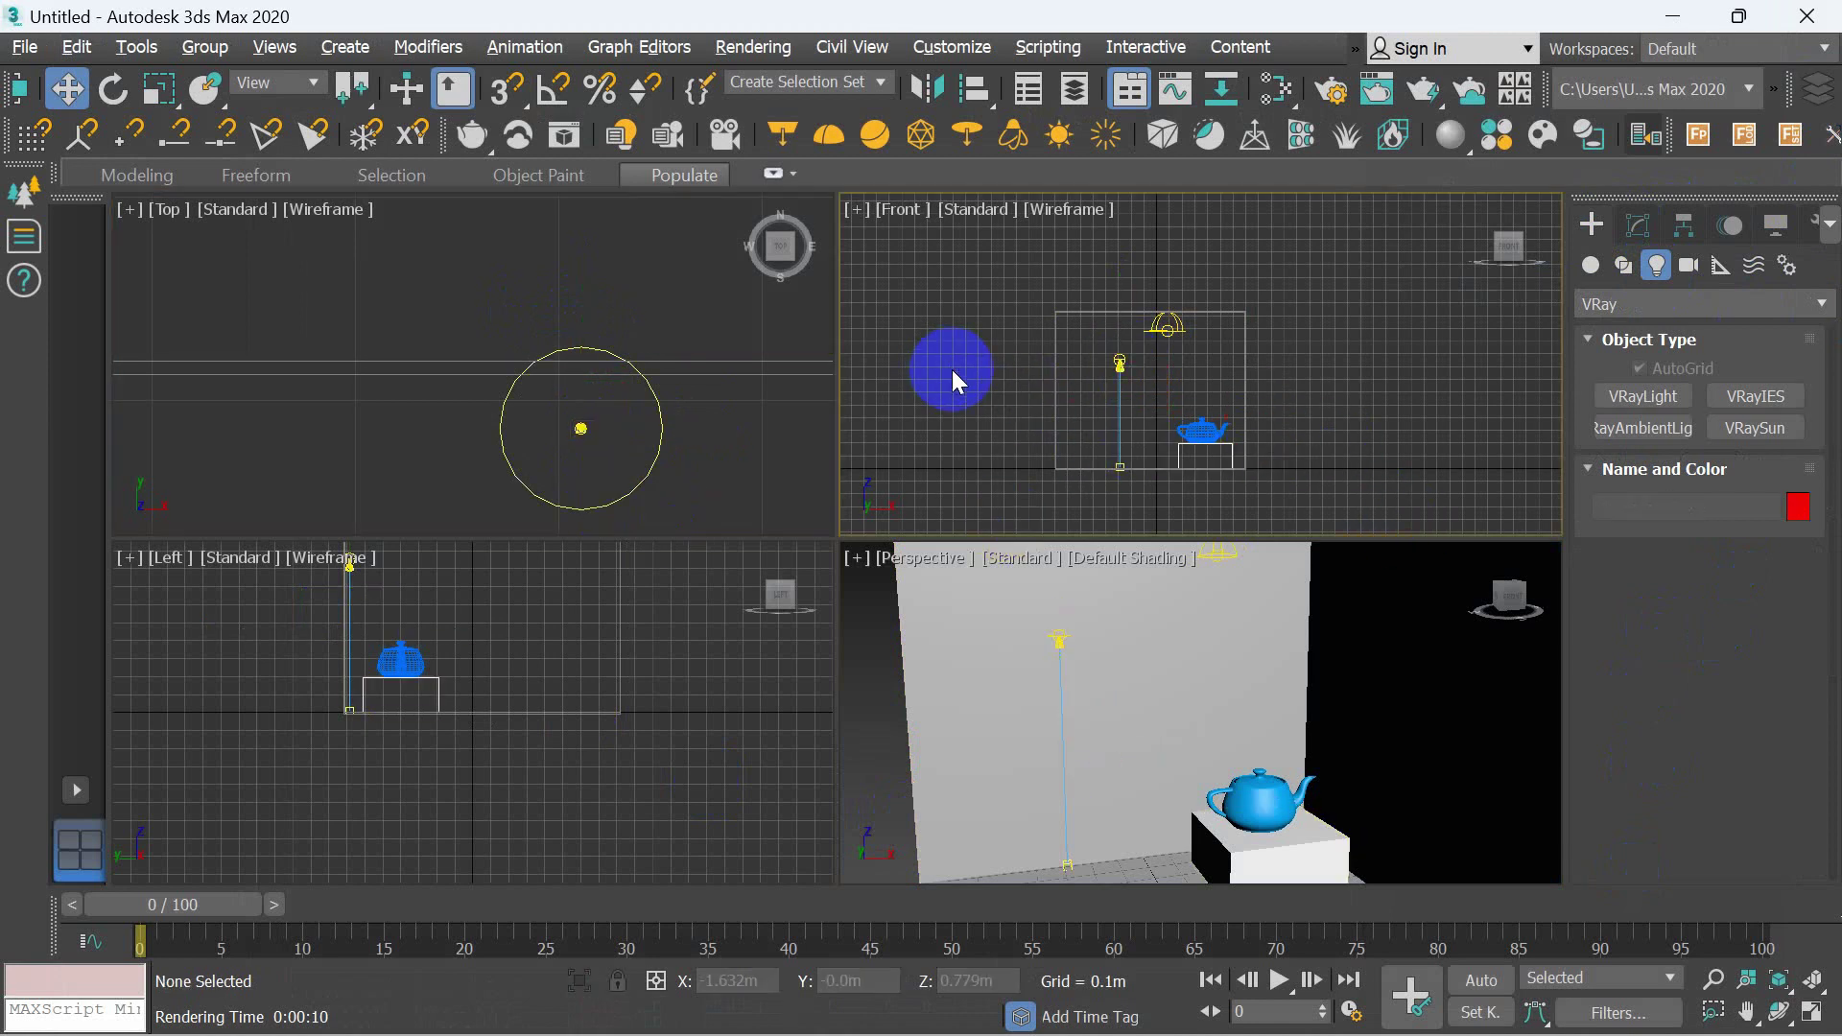
click(1113, 368)
click(1640, 226)
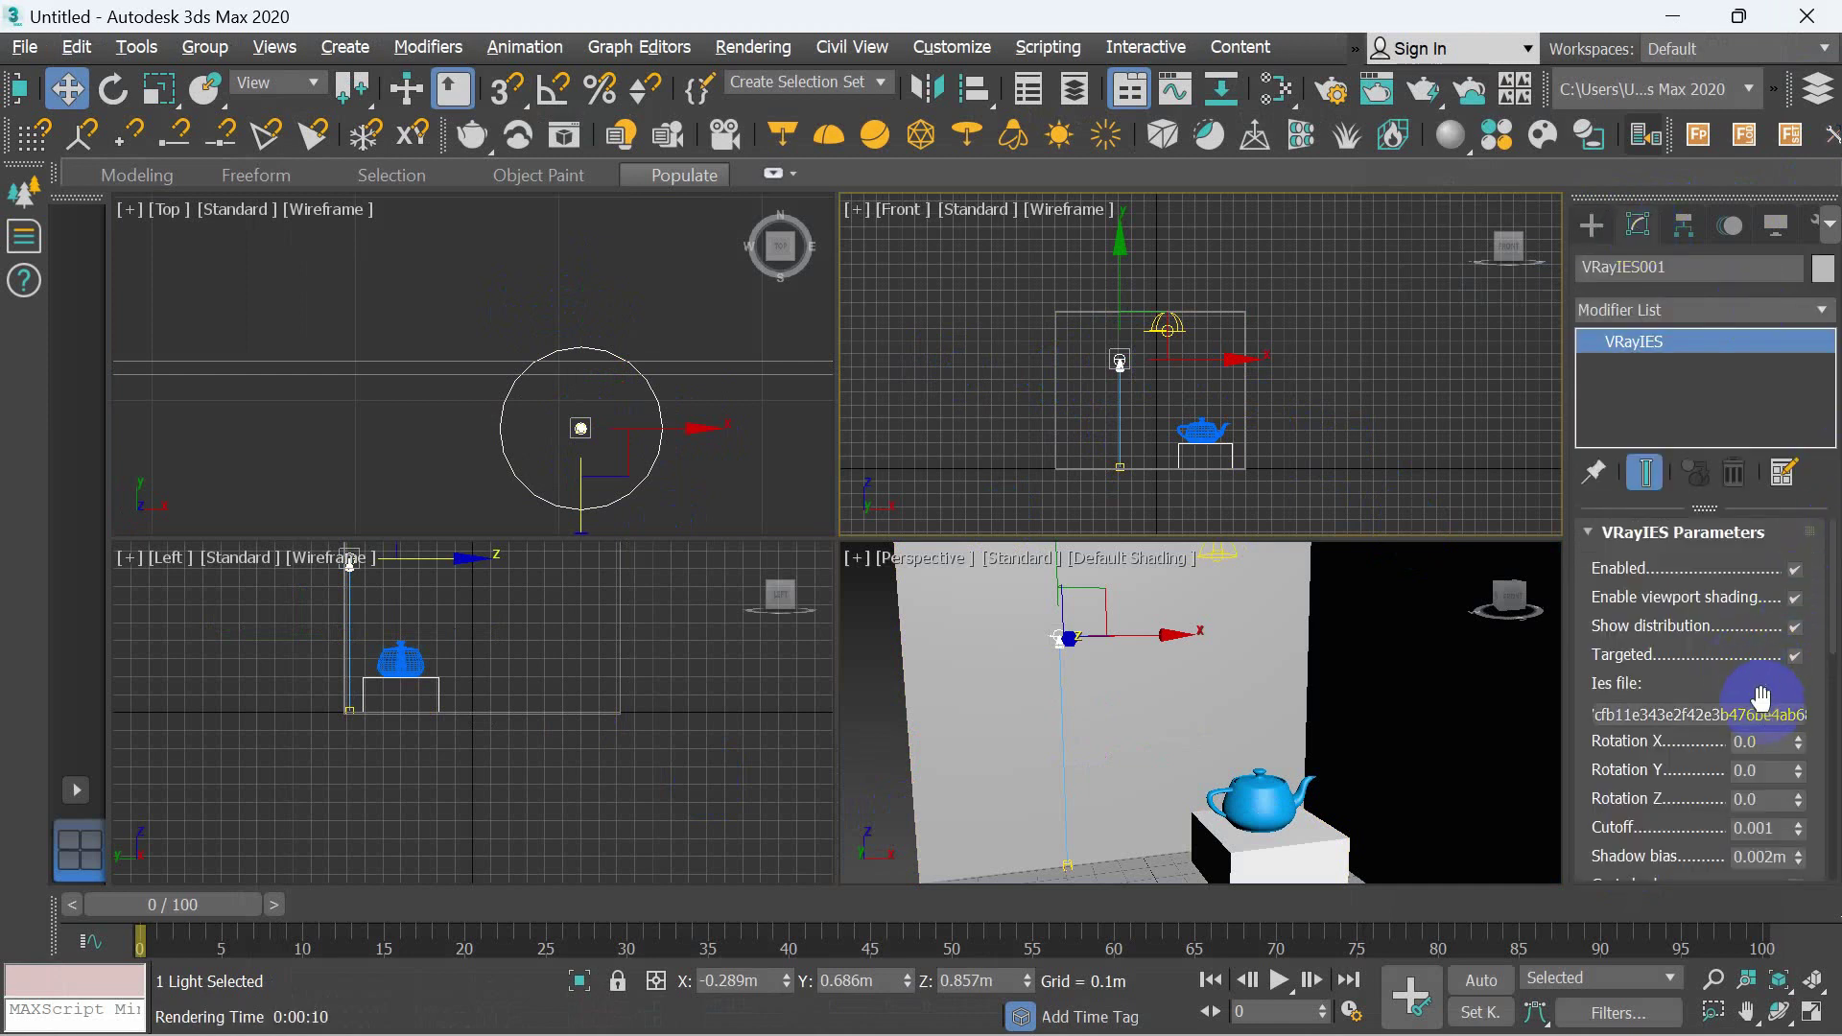
- Scroll the VRayIES parameters to the diffuse, specular and atmospherics contributions, all at 1.0
scroll(1753, 691, down, 1)
scroll(1746, 672, down, 2)
scroll(1741, 662, down, 2)
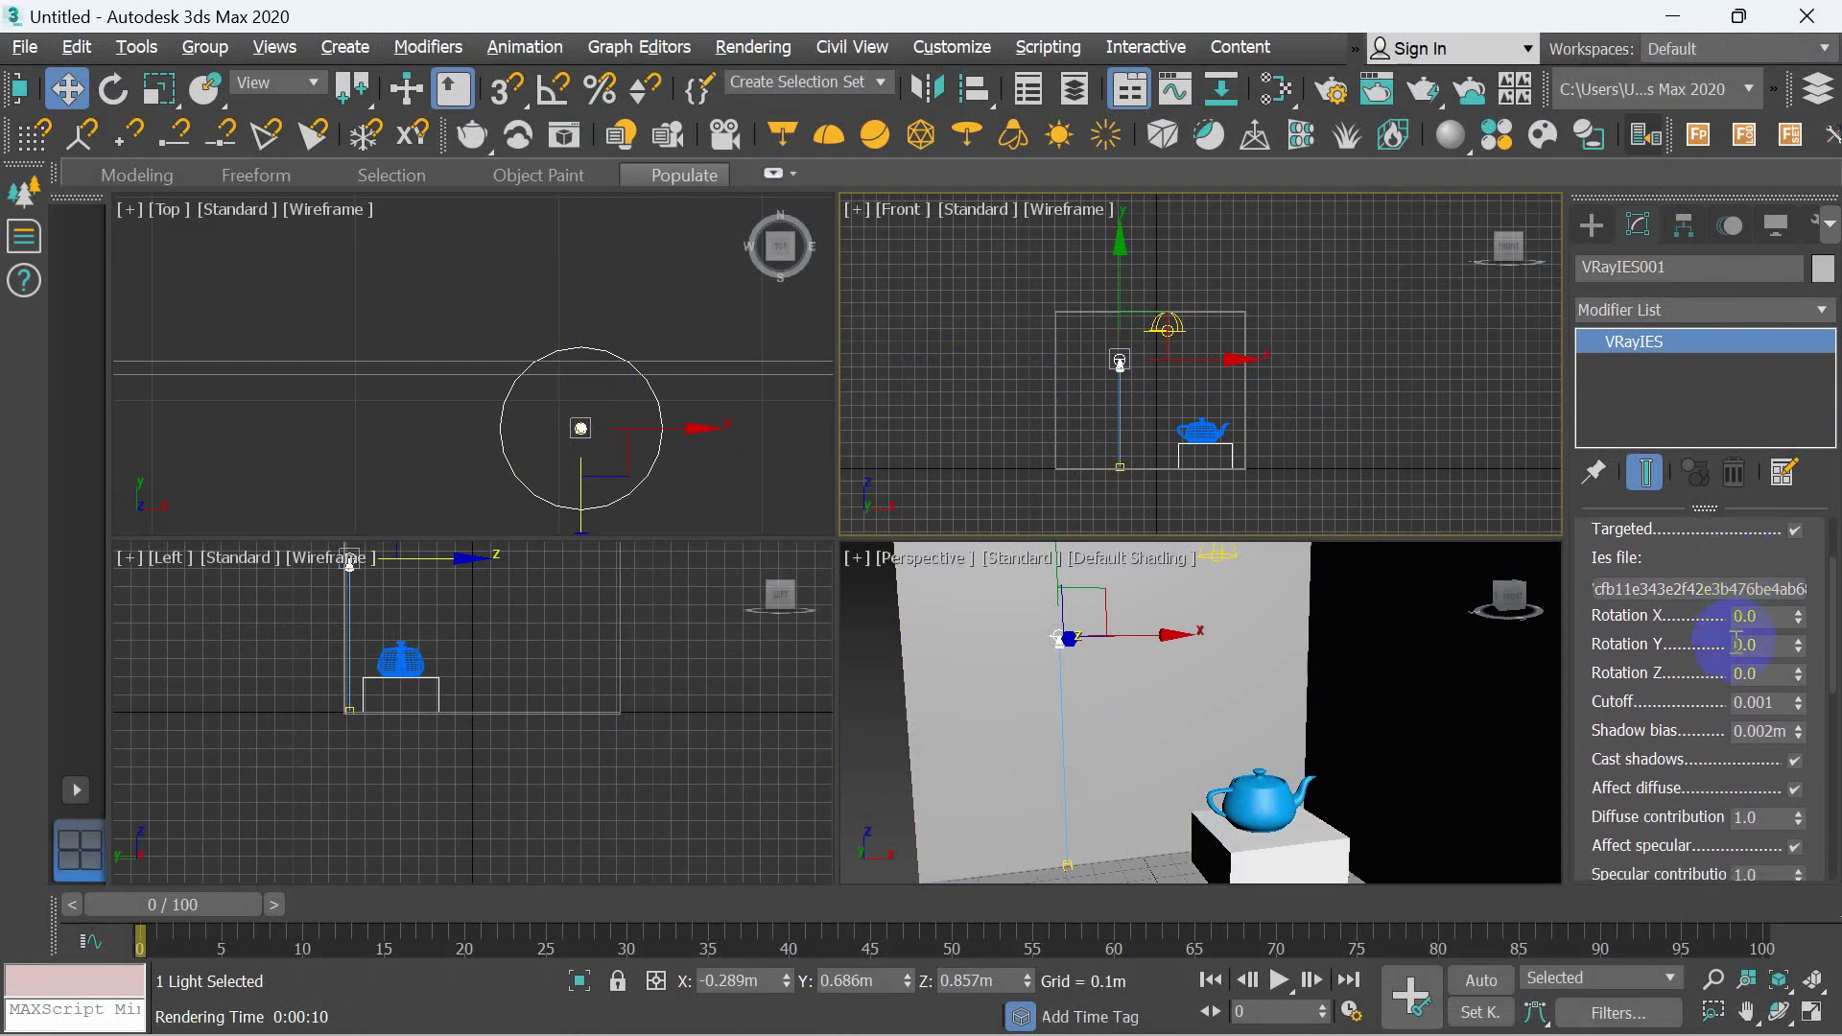
scroll(1644, 823, down, 1)
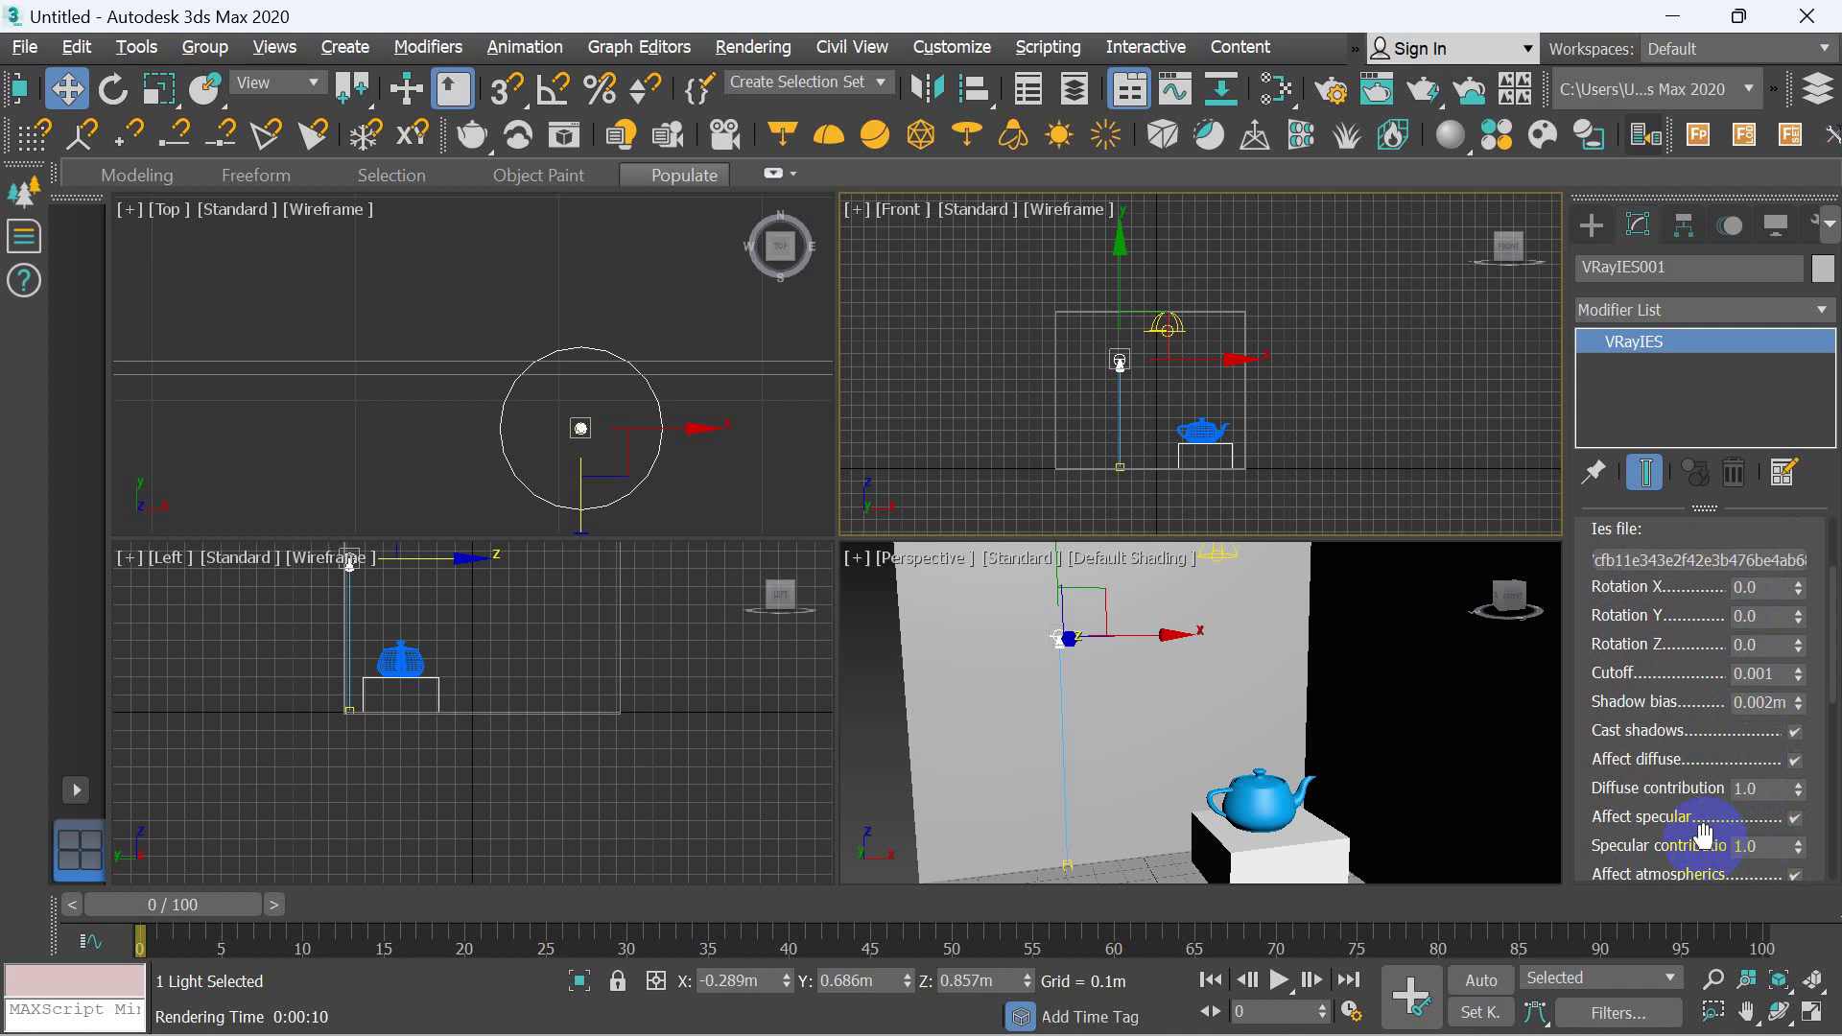
scroll(1671, 823, down, 1)
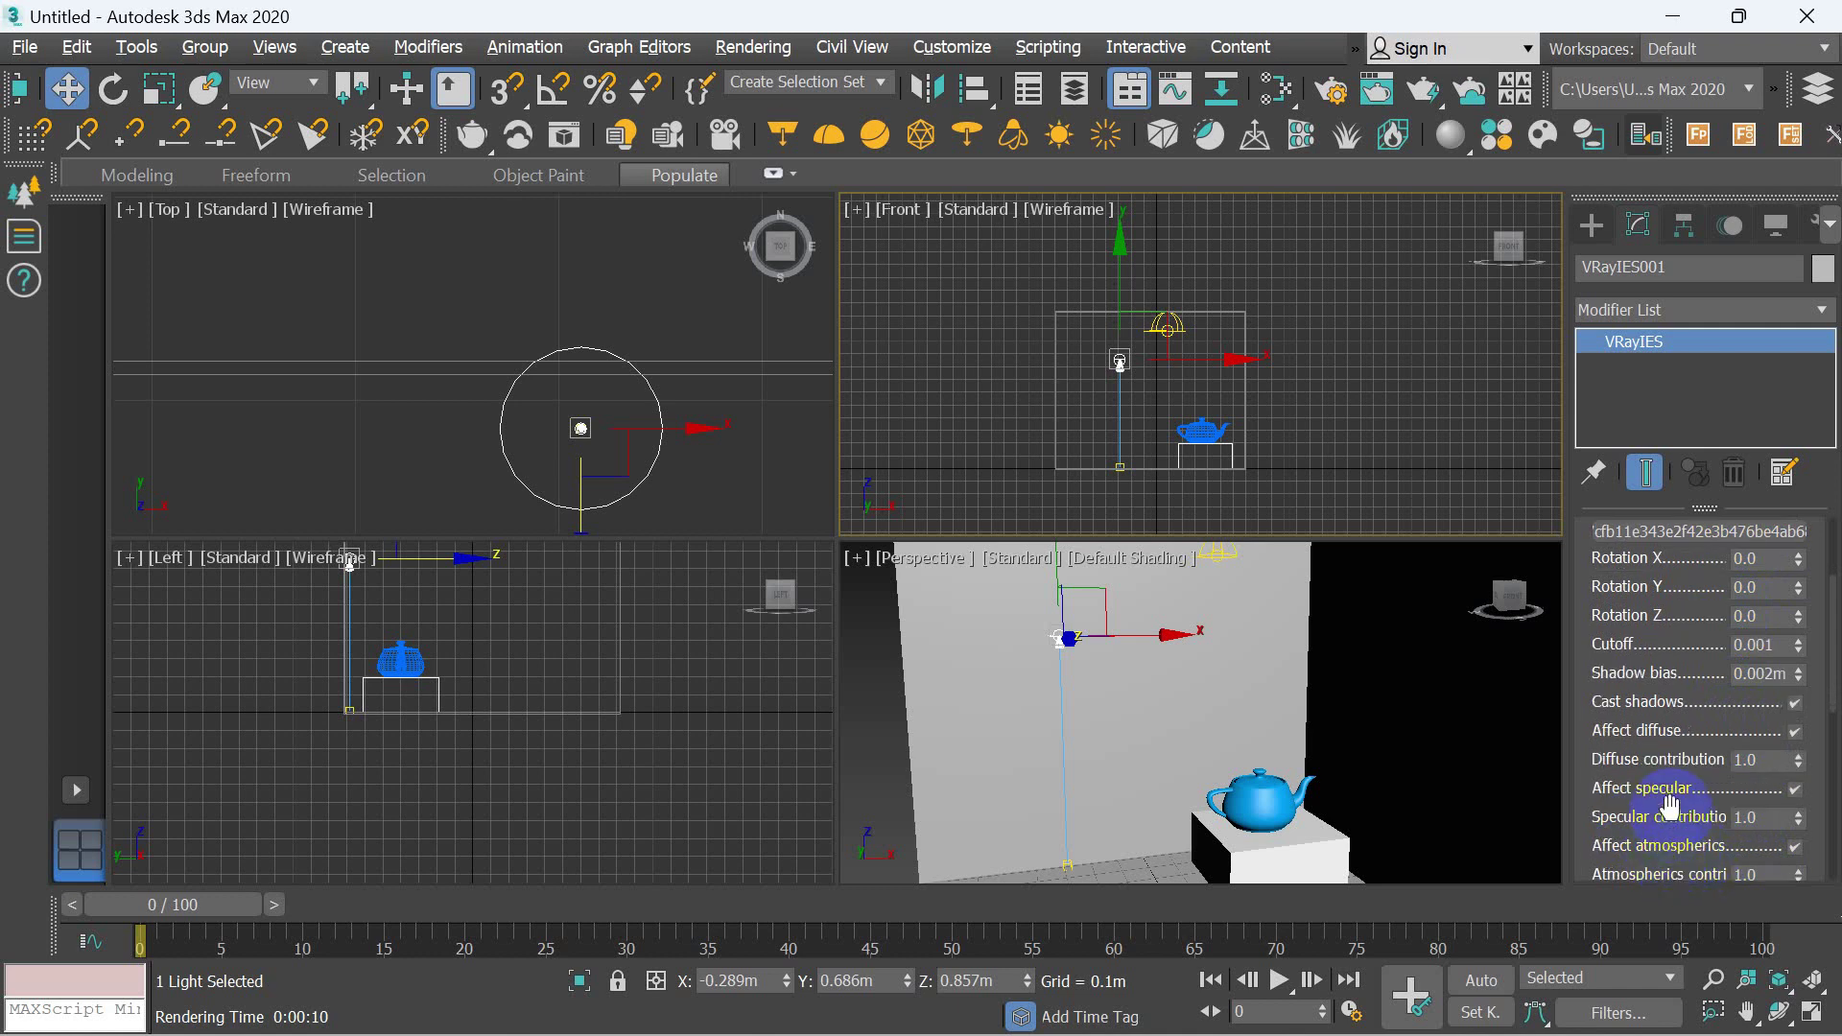
scroll(1658, 823, down, 1)
scroll(1658, 823, down, 1)
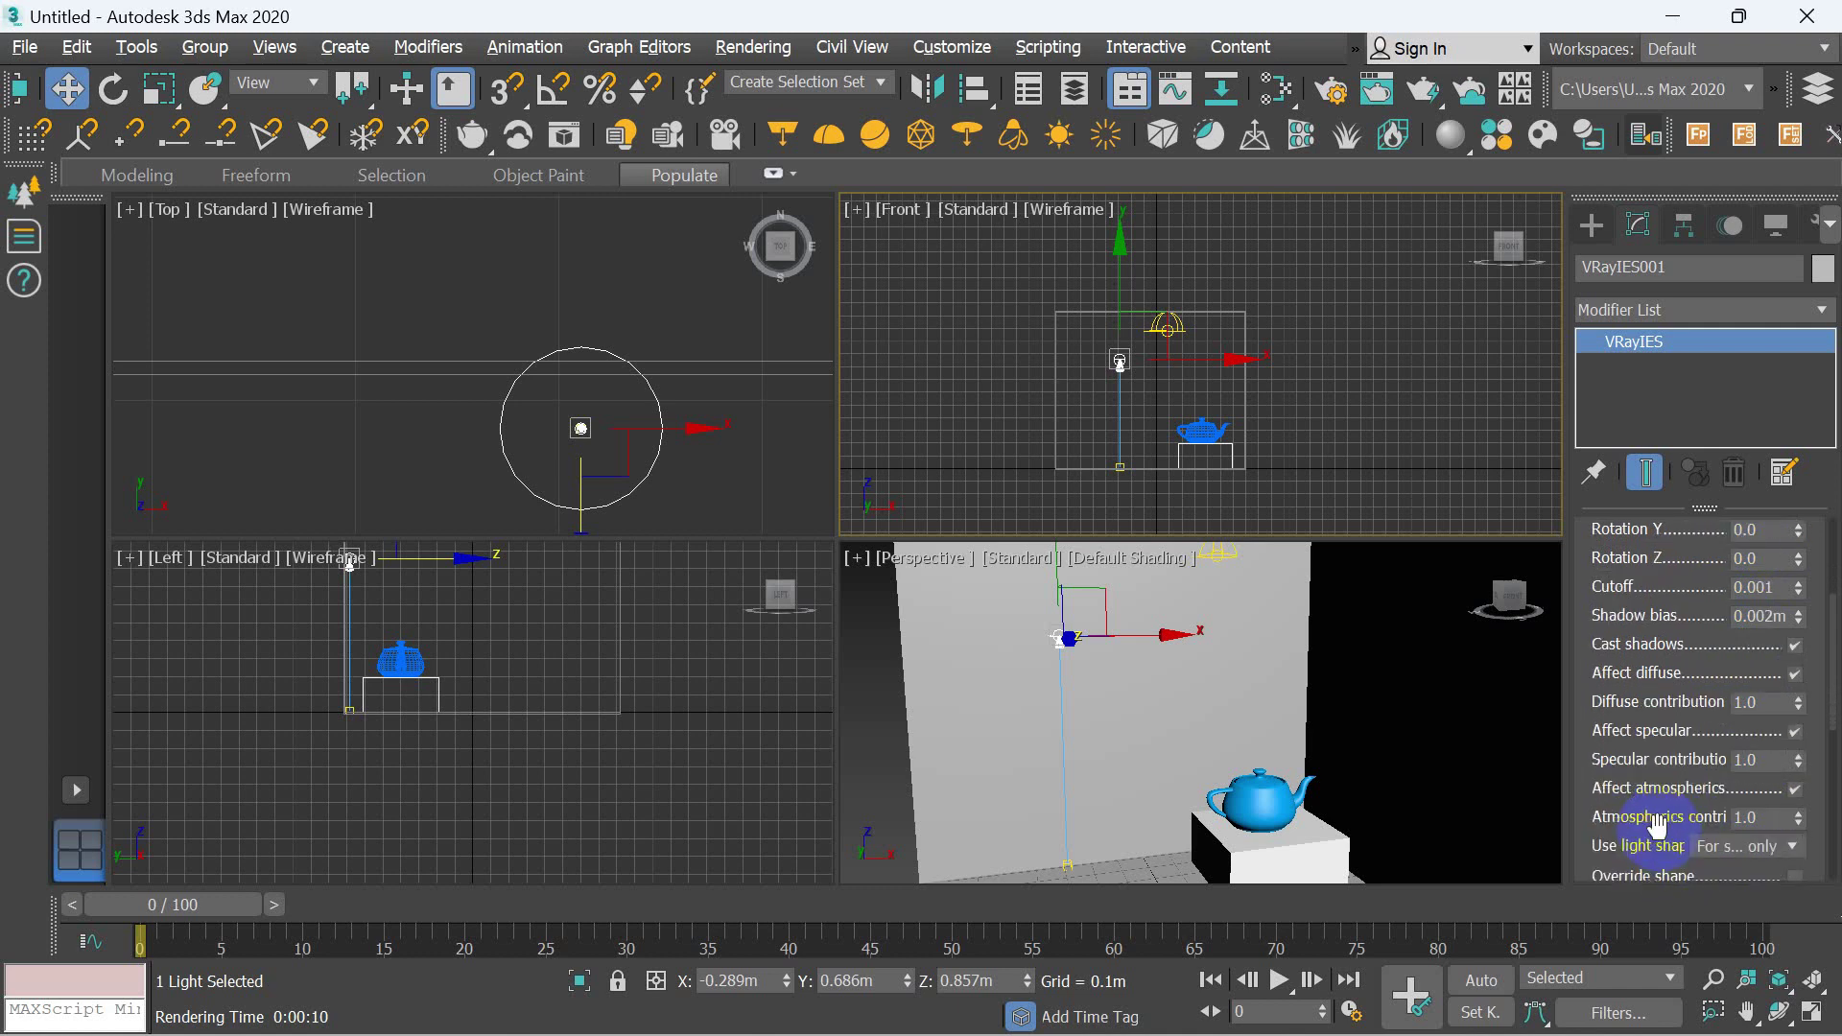
scroll(1658, 826, down, 3)
scroll(1658, 825, down, 2)
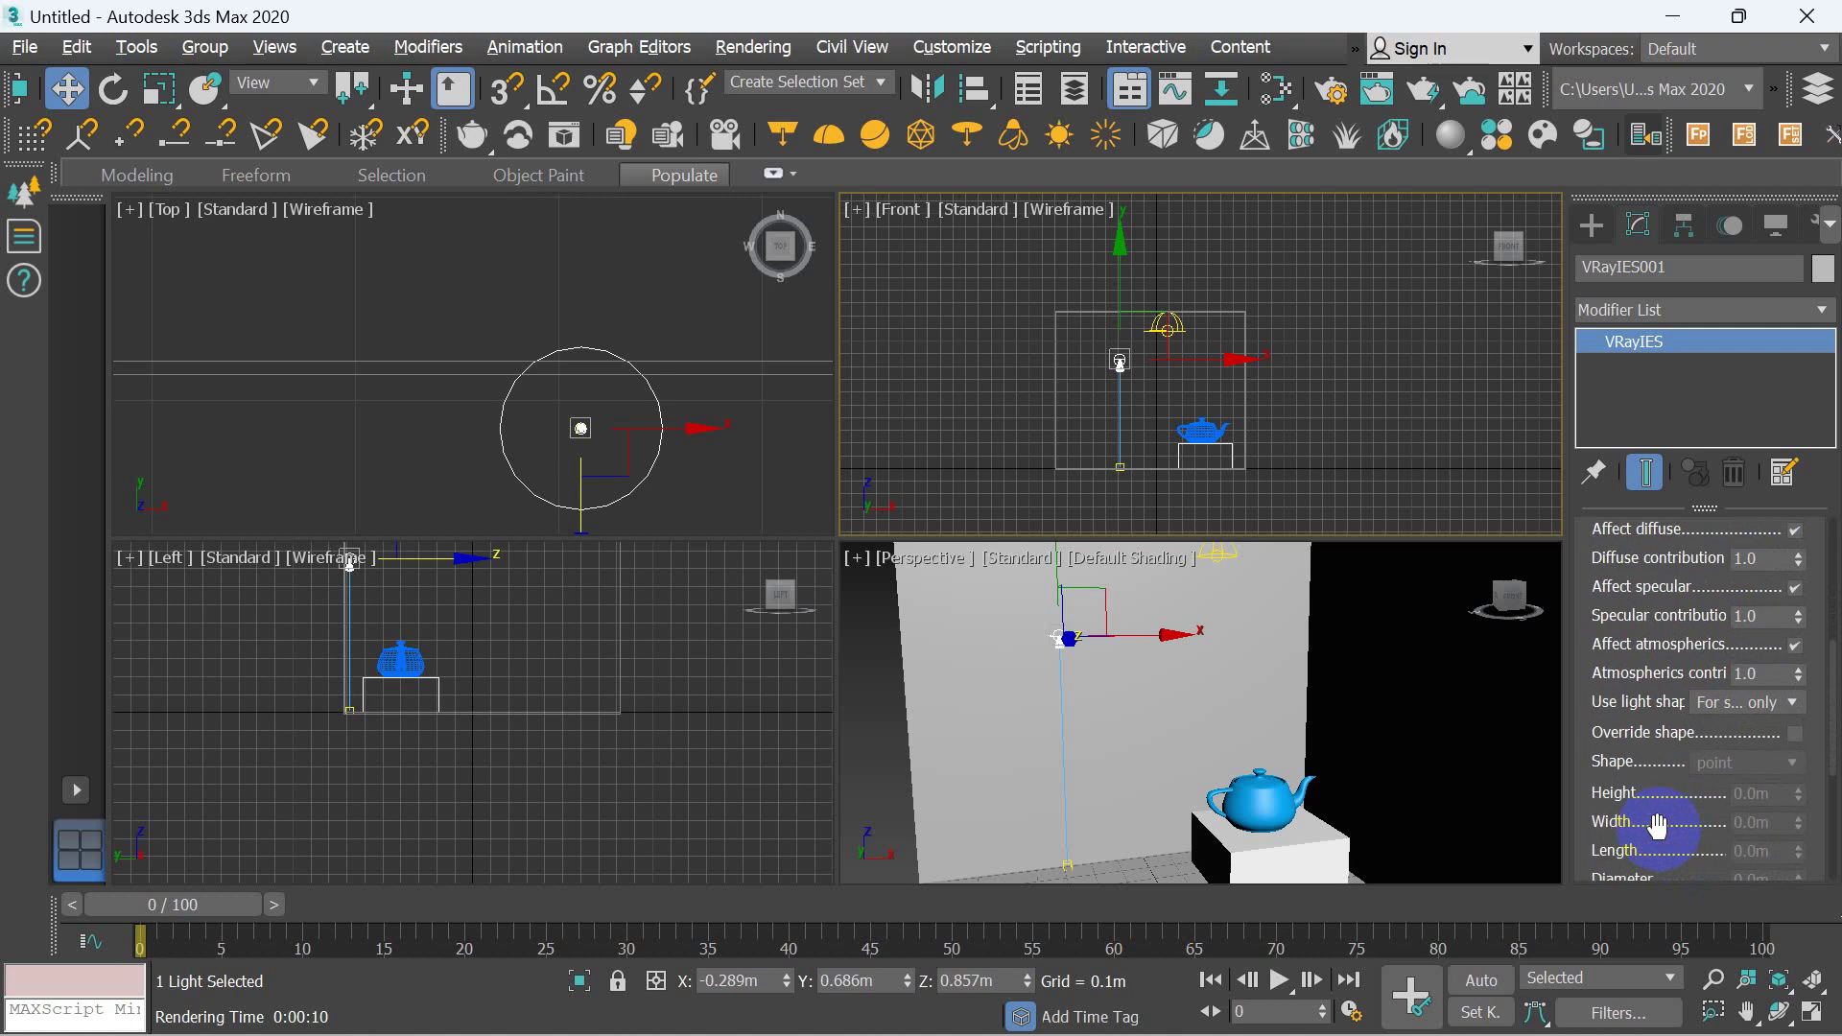
scroll(1658, 823, down, 1)
scroll(1658, 823, down, 3)
scroll(1658, 823, down, 2)
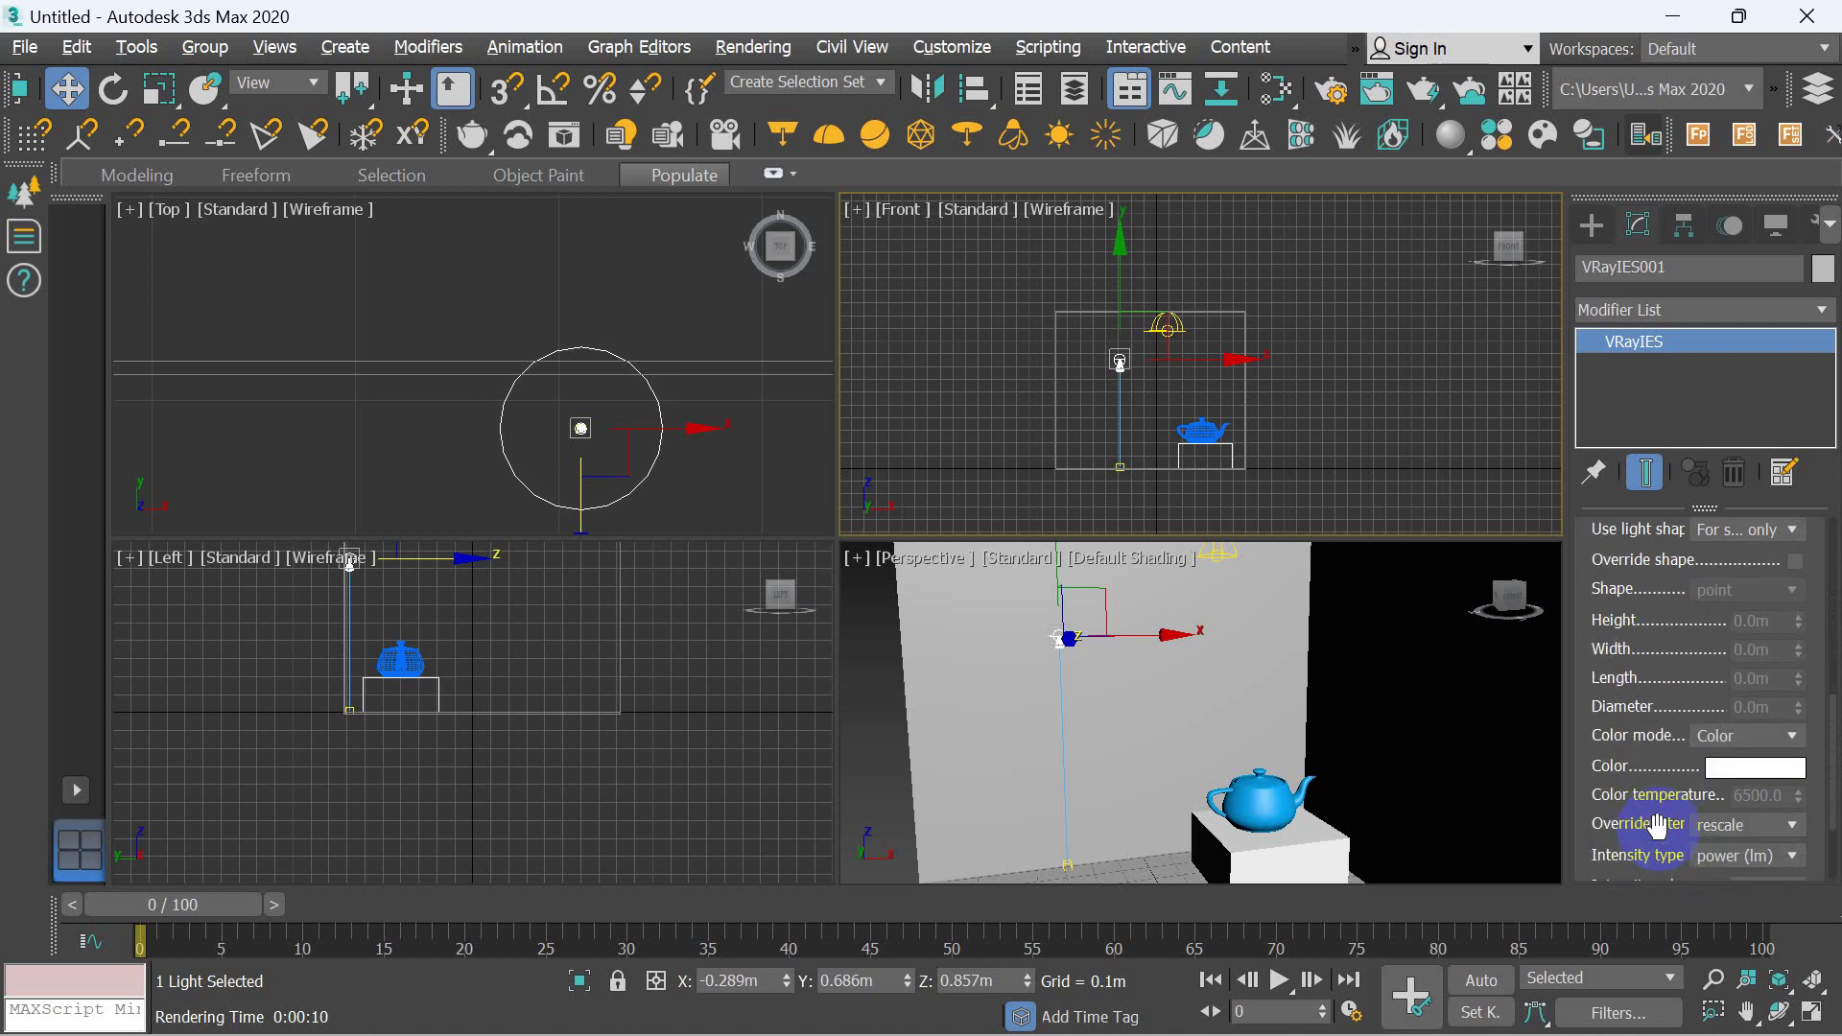
scroll(1657, 825, down, 4)
scroll(1658, 825, down, 1)
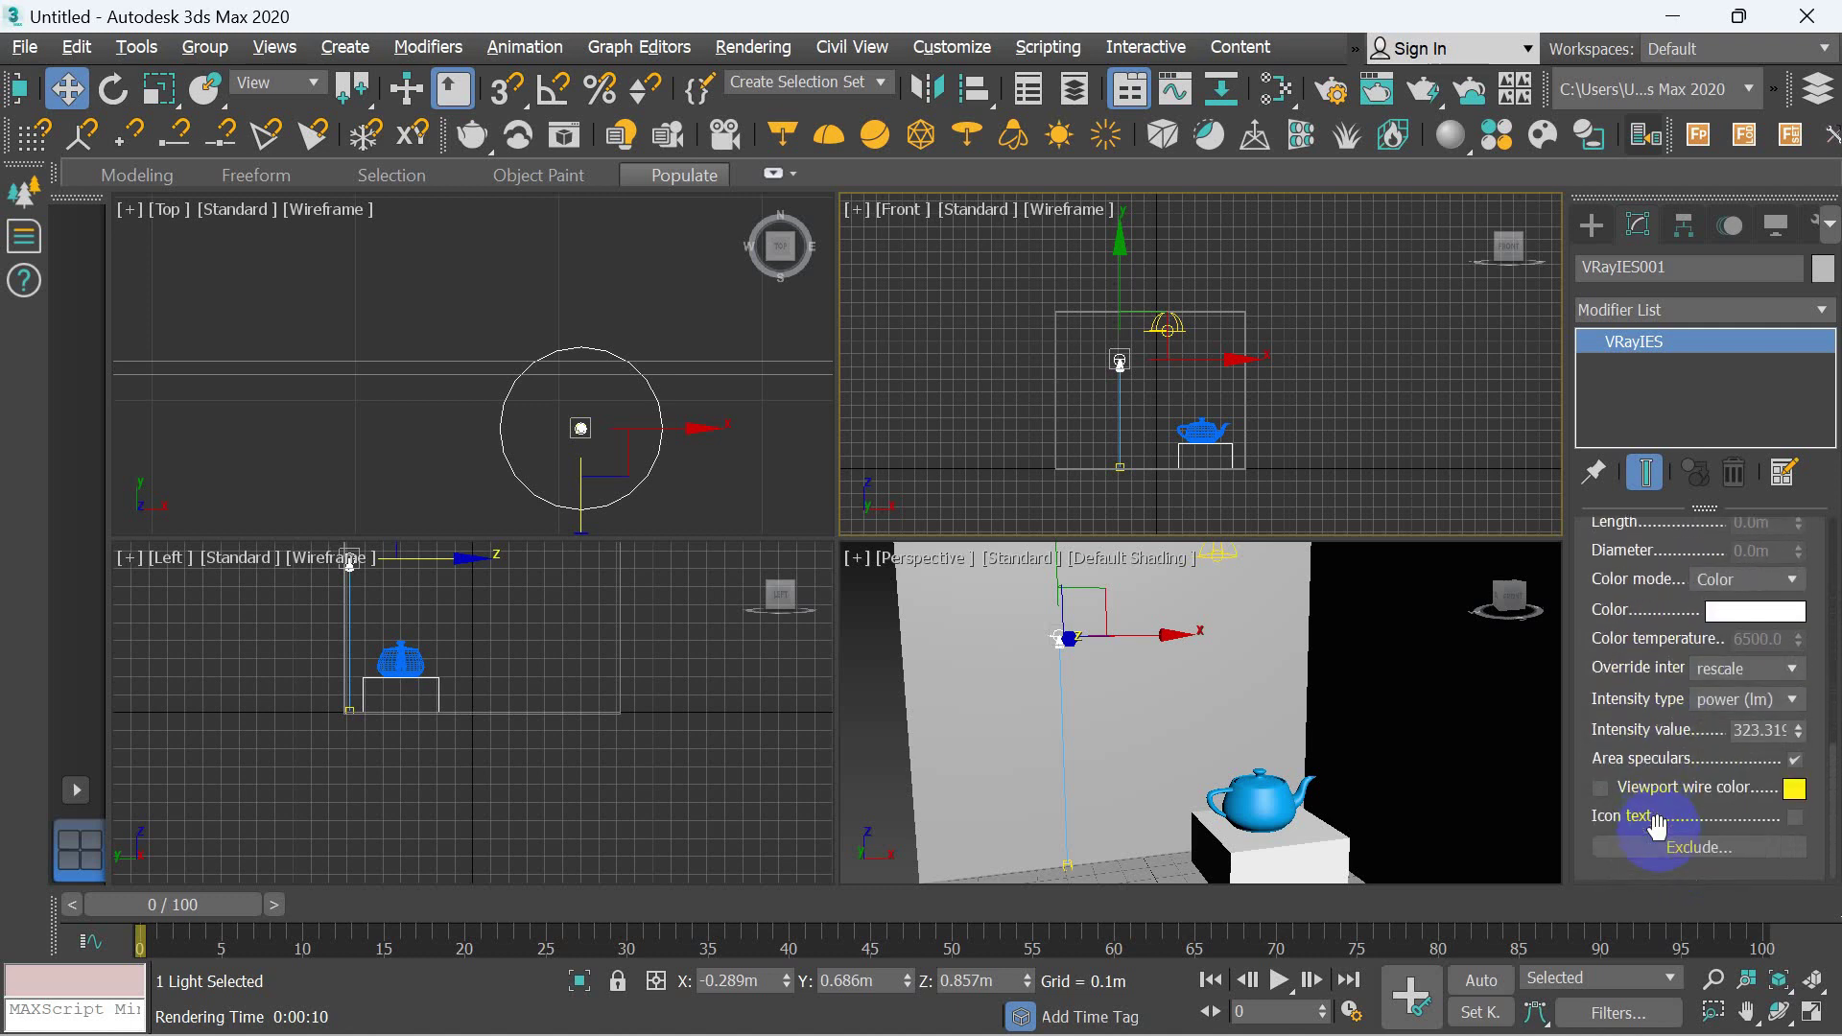
scroll(1692, 810, up, 1)
scroll(1693, 813, up, 1)
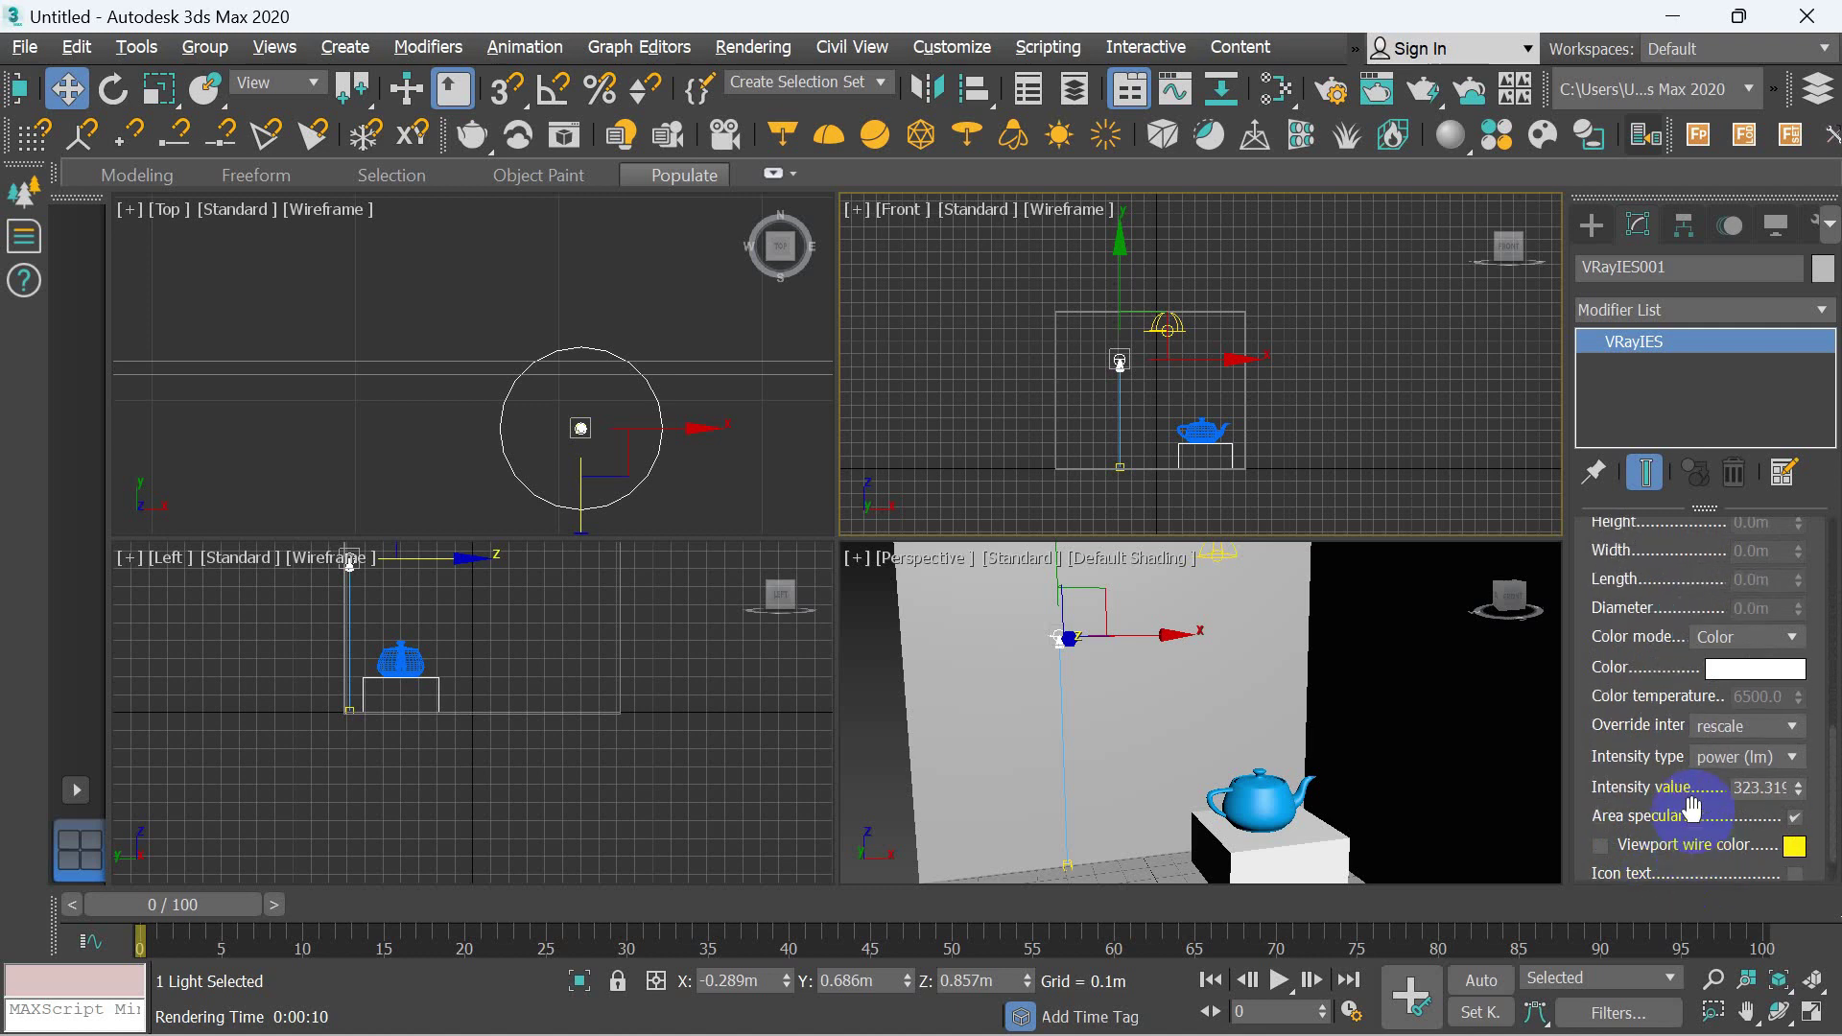
scroll(1697, 820, up, 2)
scroll(1694, 815, up, 2)
scroll(1670, 730, up, 2)
scroll(1674, 729, up, 1)
scroll(1688, 751, up, 1)
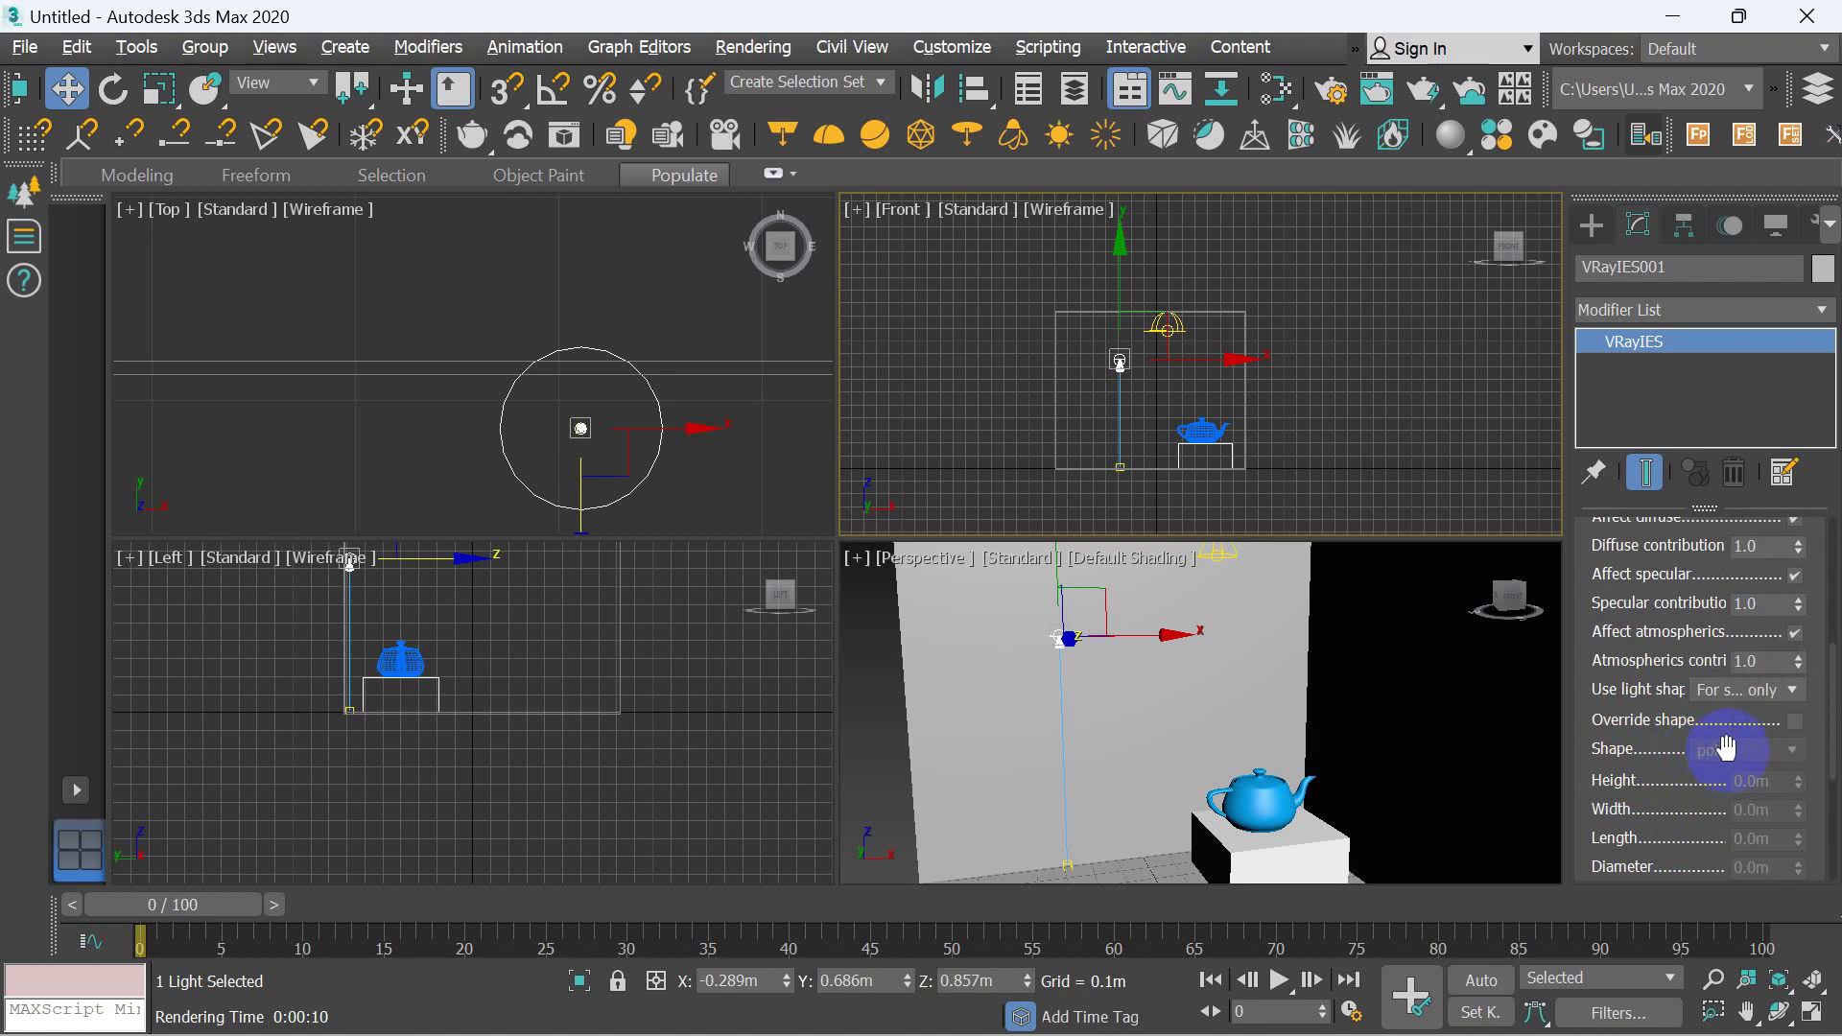
scroll(1727, 747, up, 1)
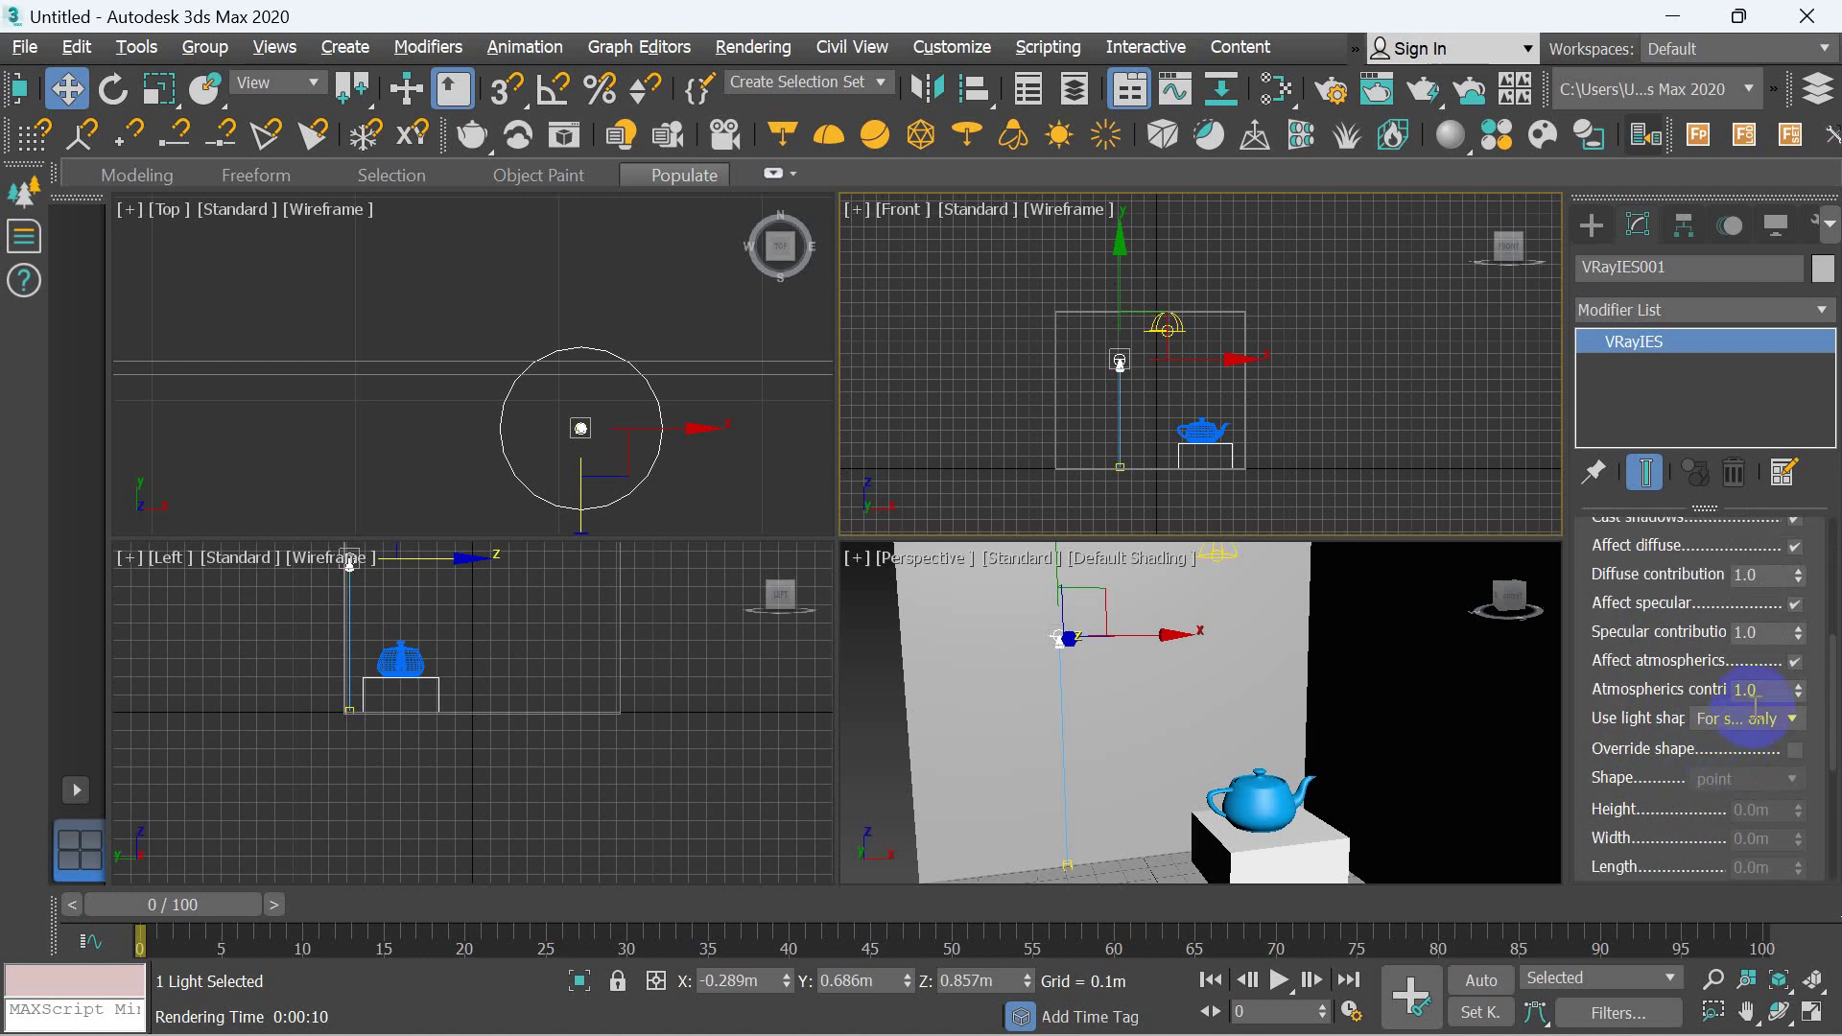
- Set the VRayIES light's specular and diffuse contributions to 0.75
double_click(1760, 634)
text(0.75)
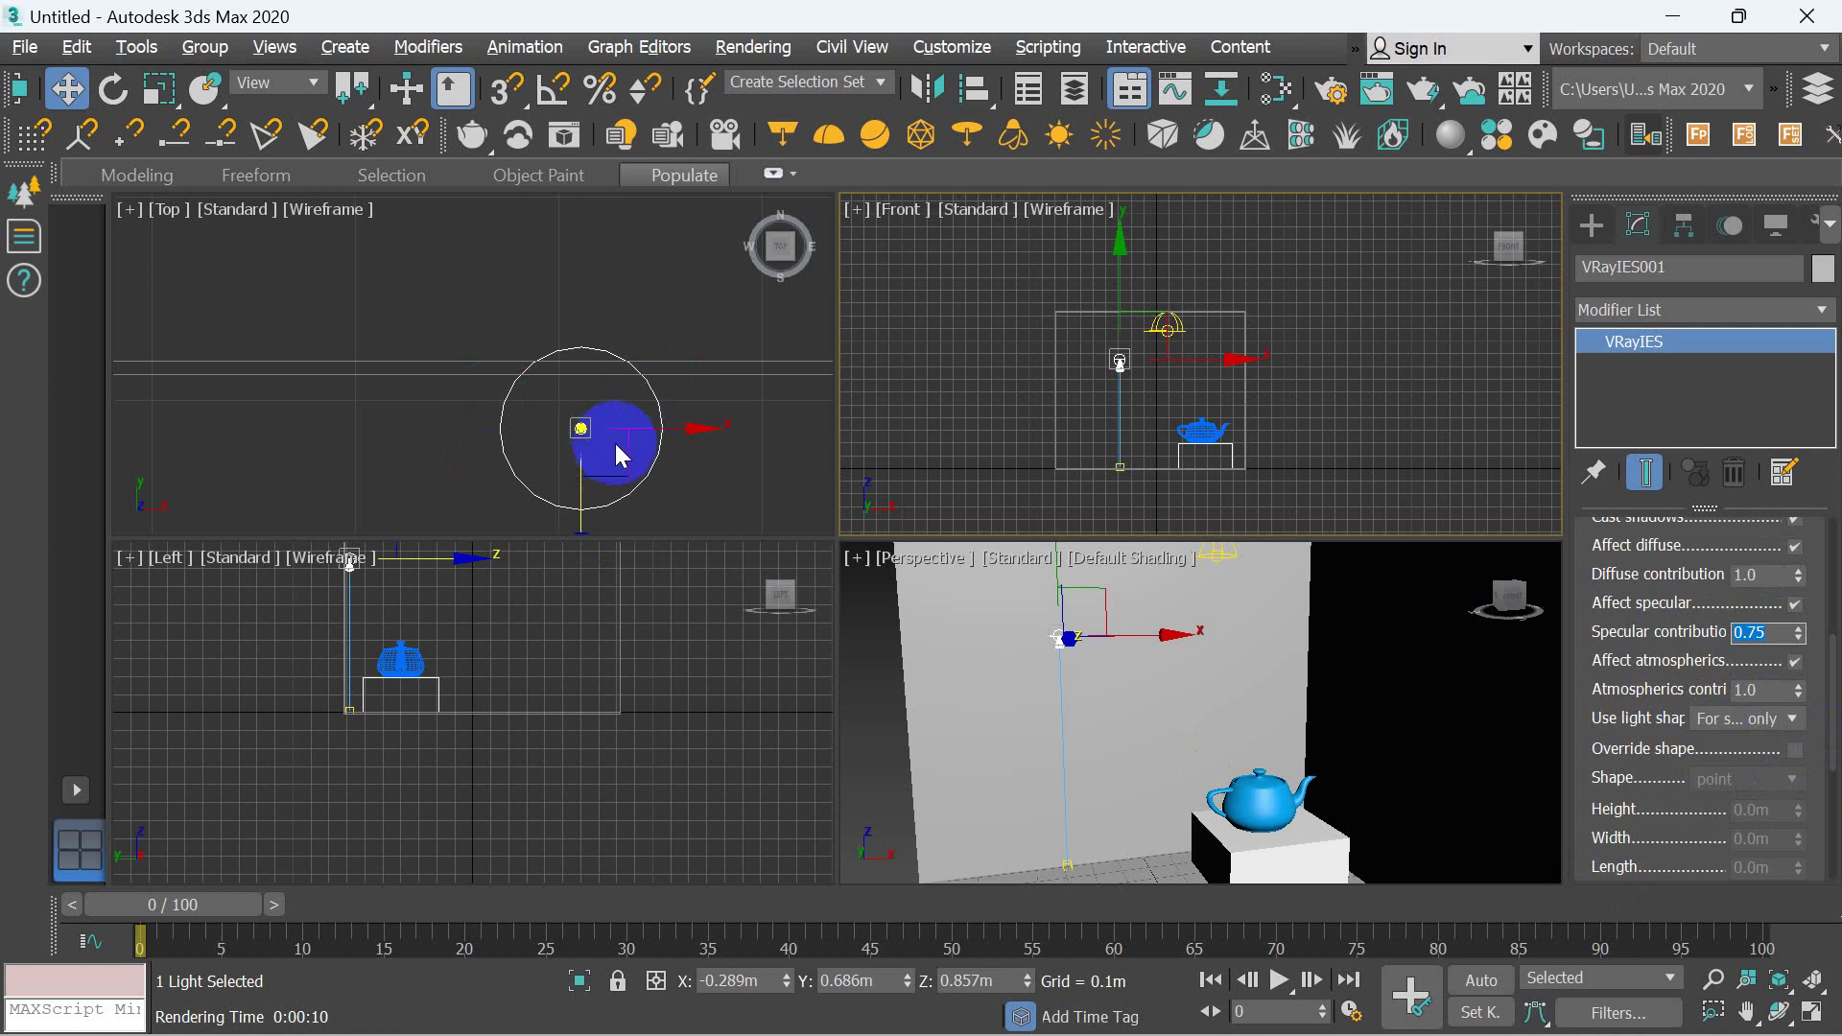
click(1779, 580)
text(.75)
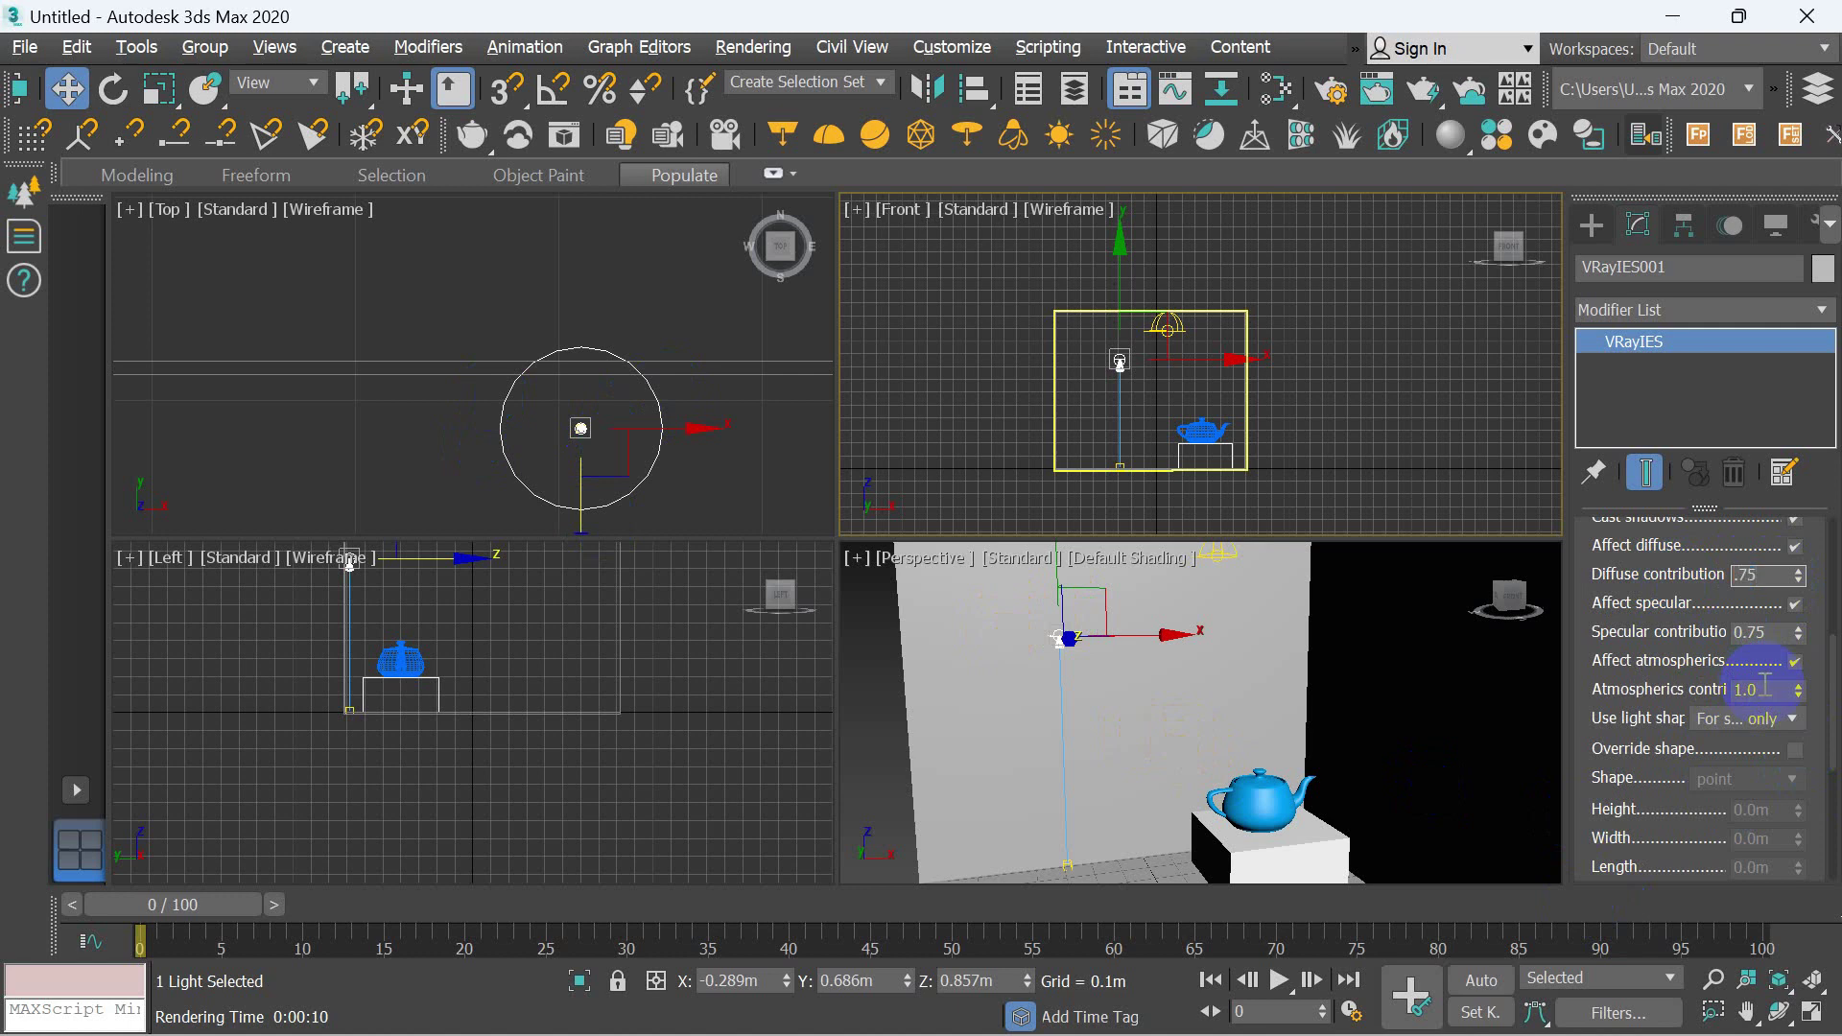
key(Return)
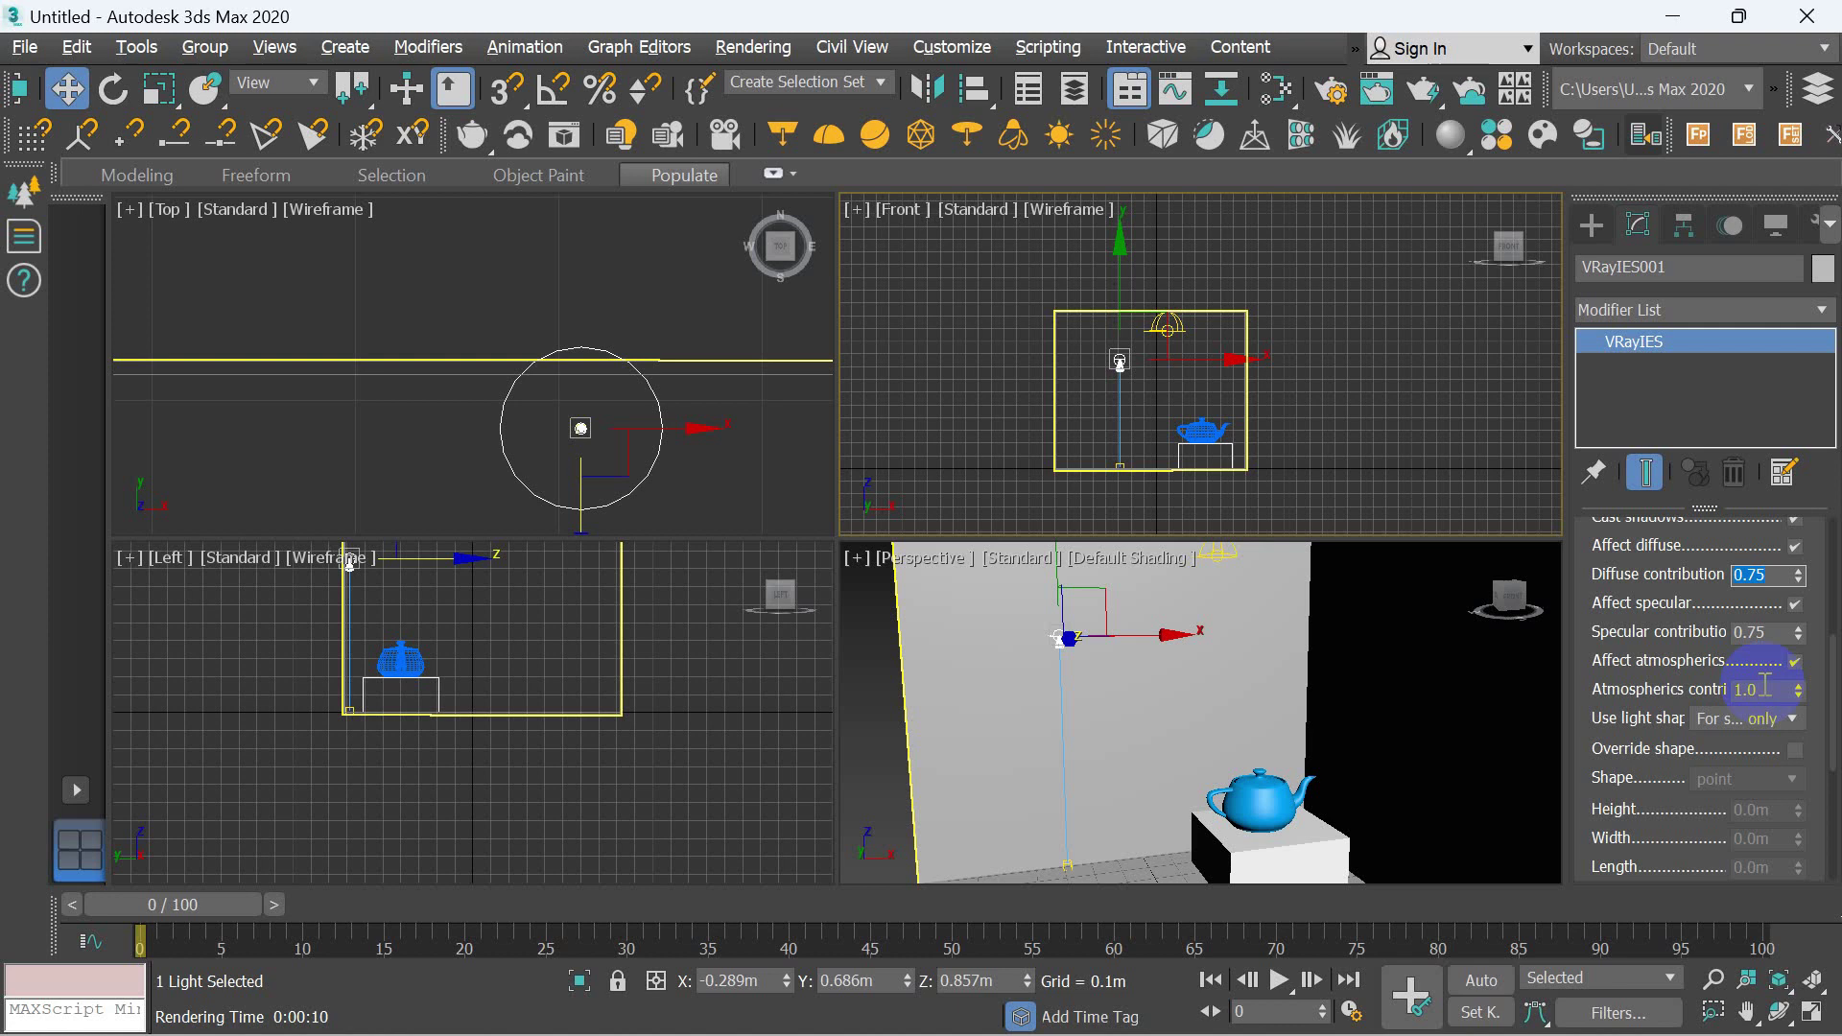
- Test-render the Perspective view with Shift+Q and close the frame buffer
right_click(1097, 710)
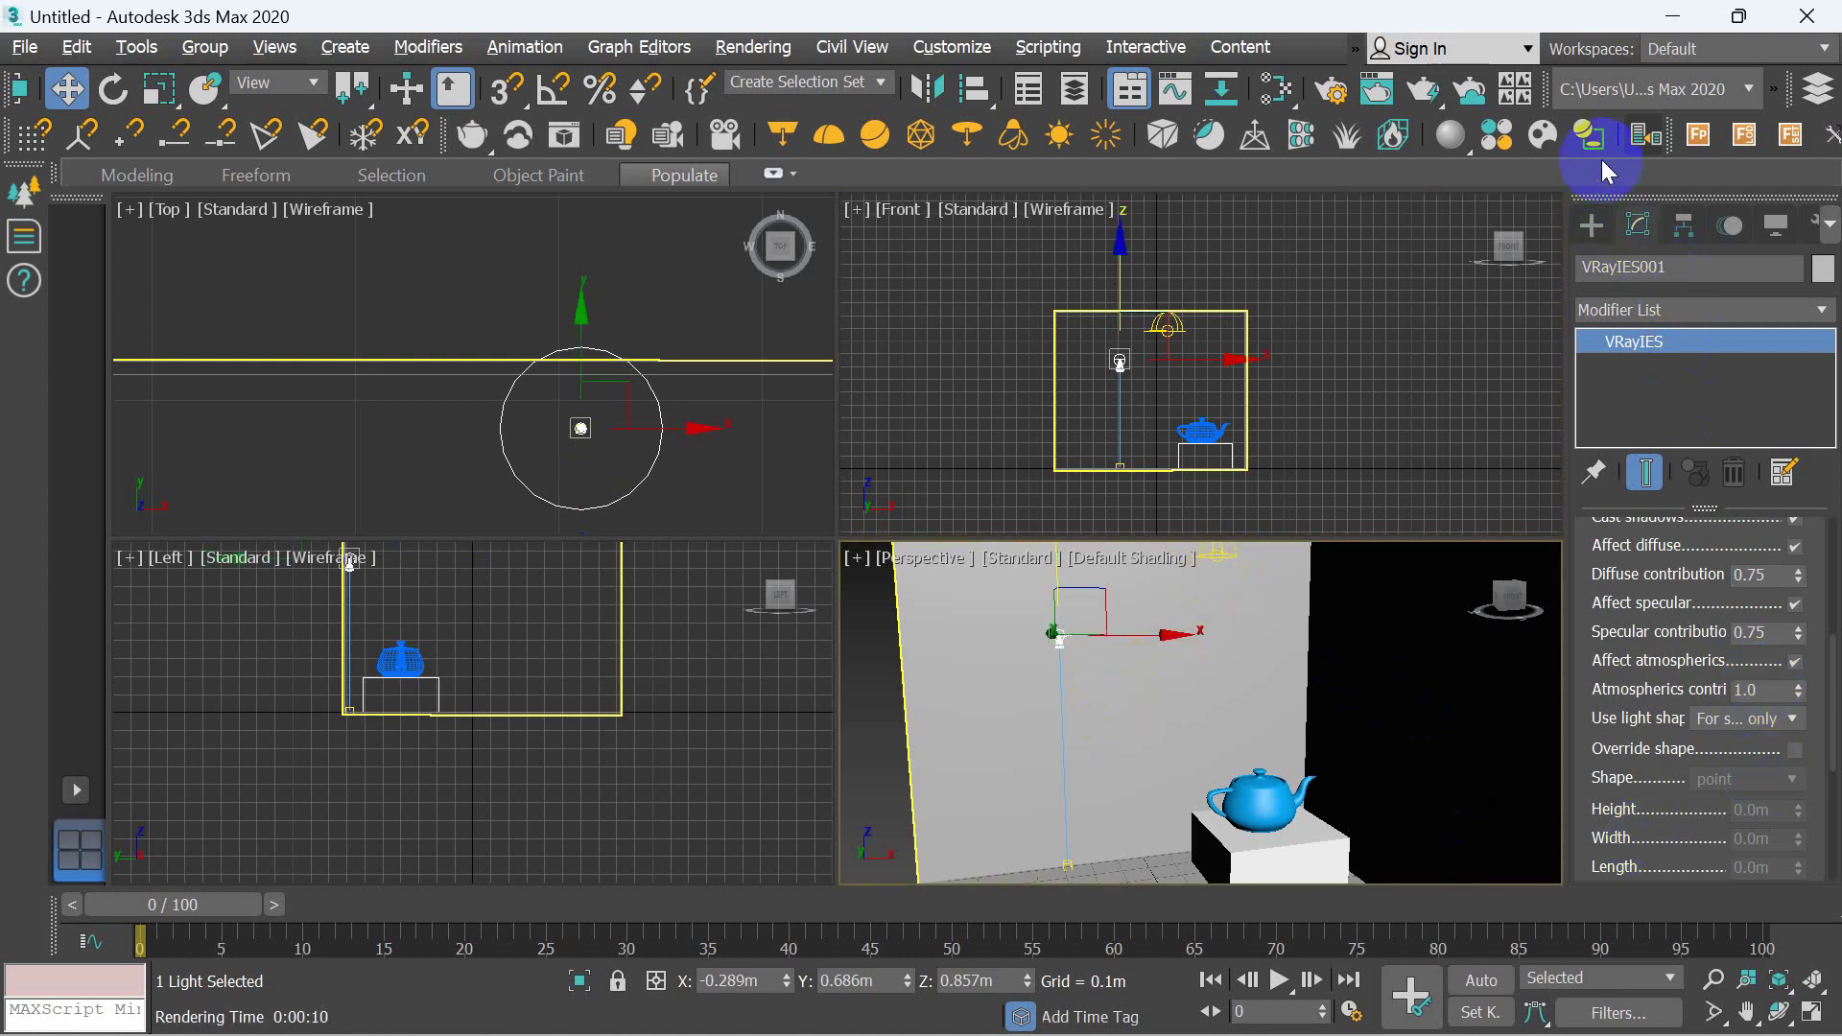
key(shift+q)
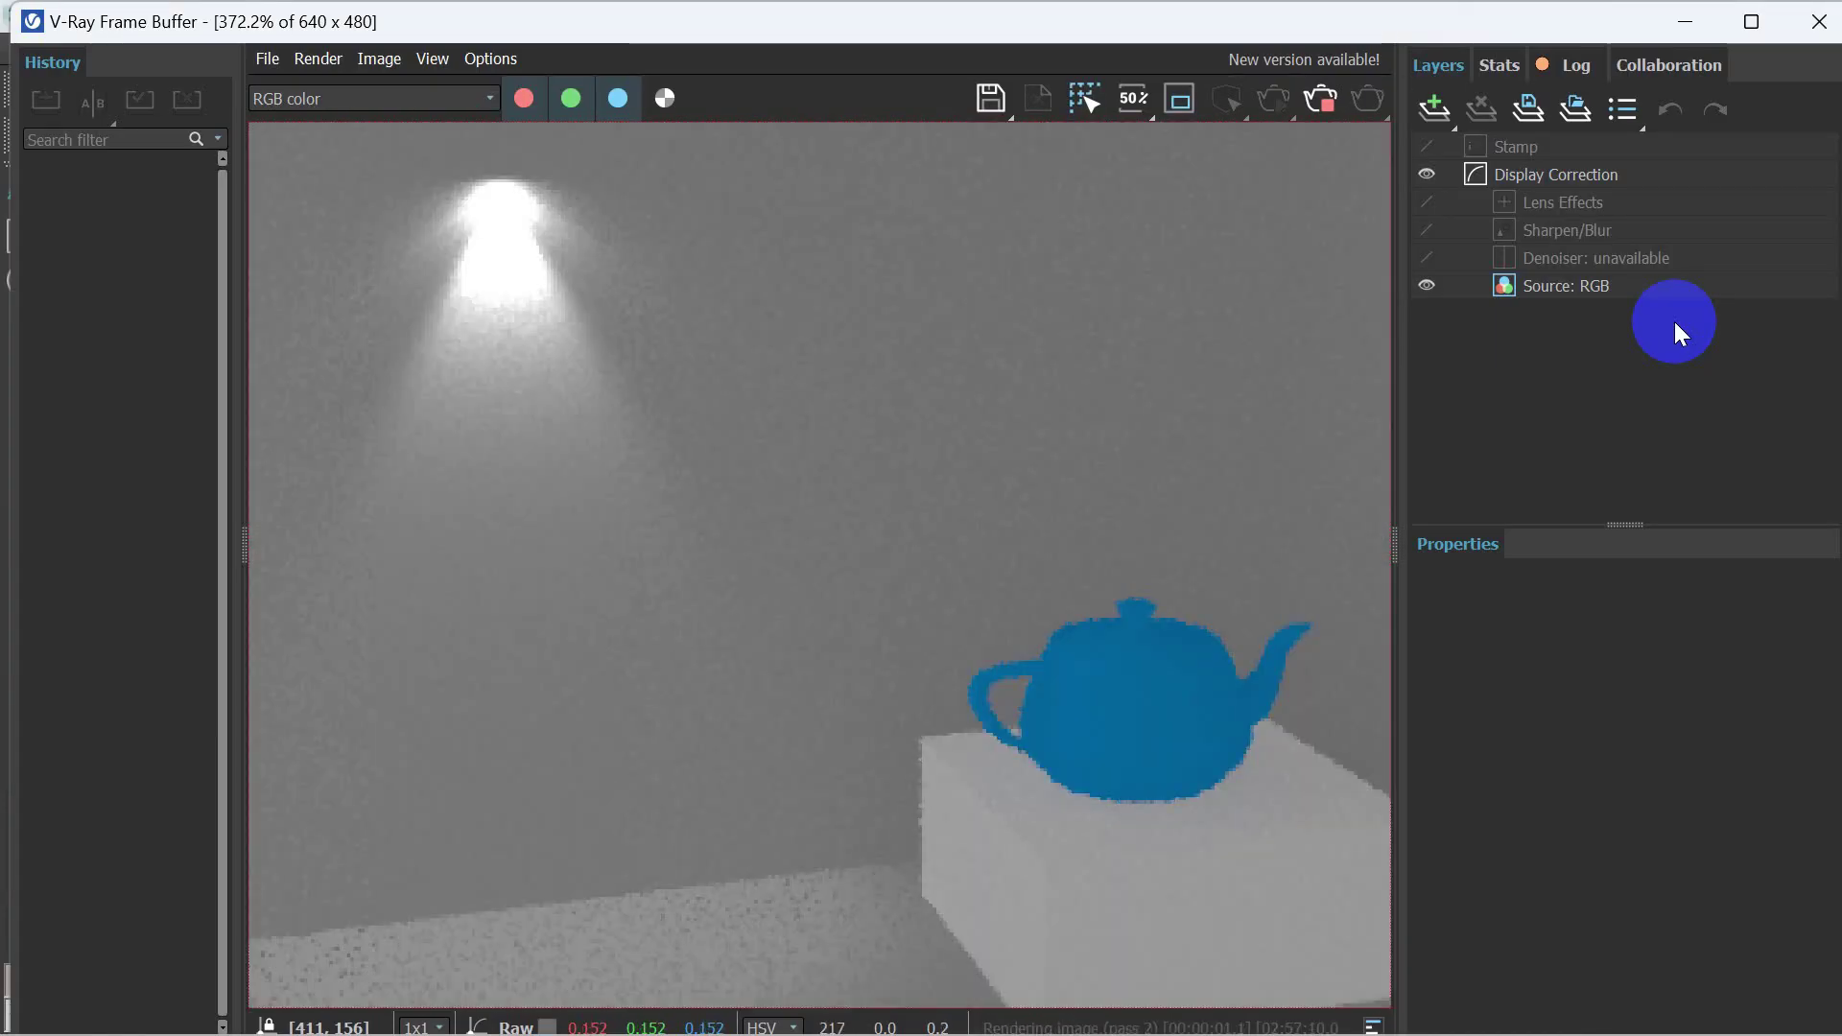
click(486, 319)
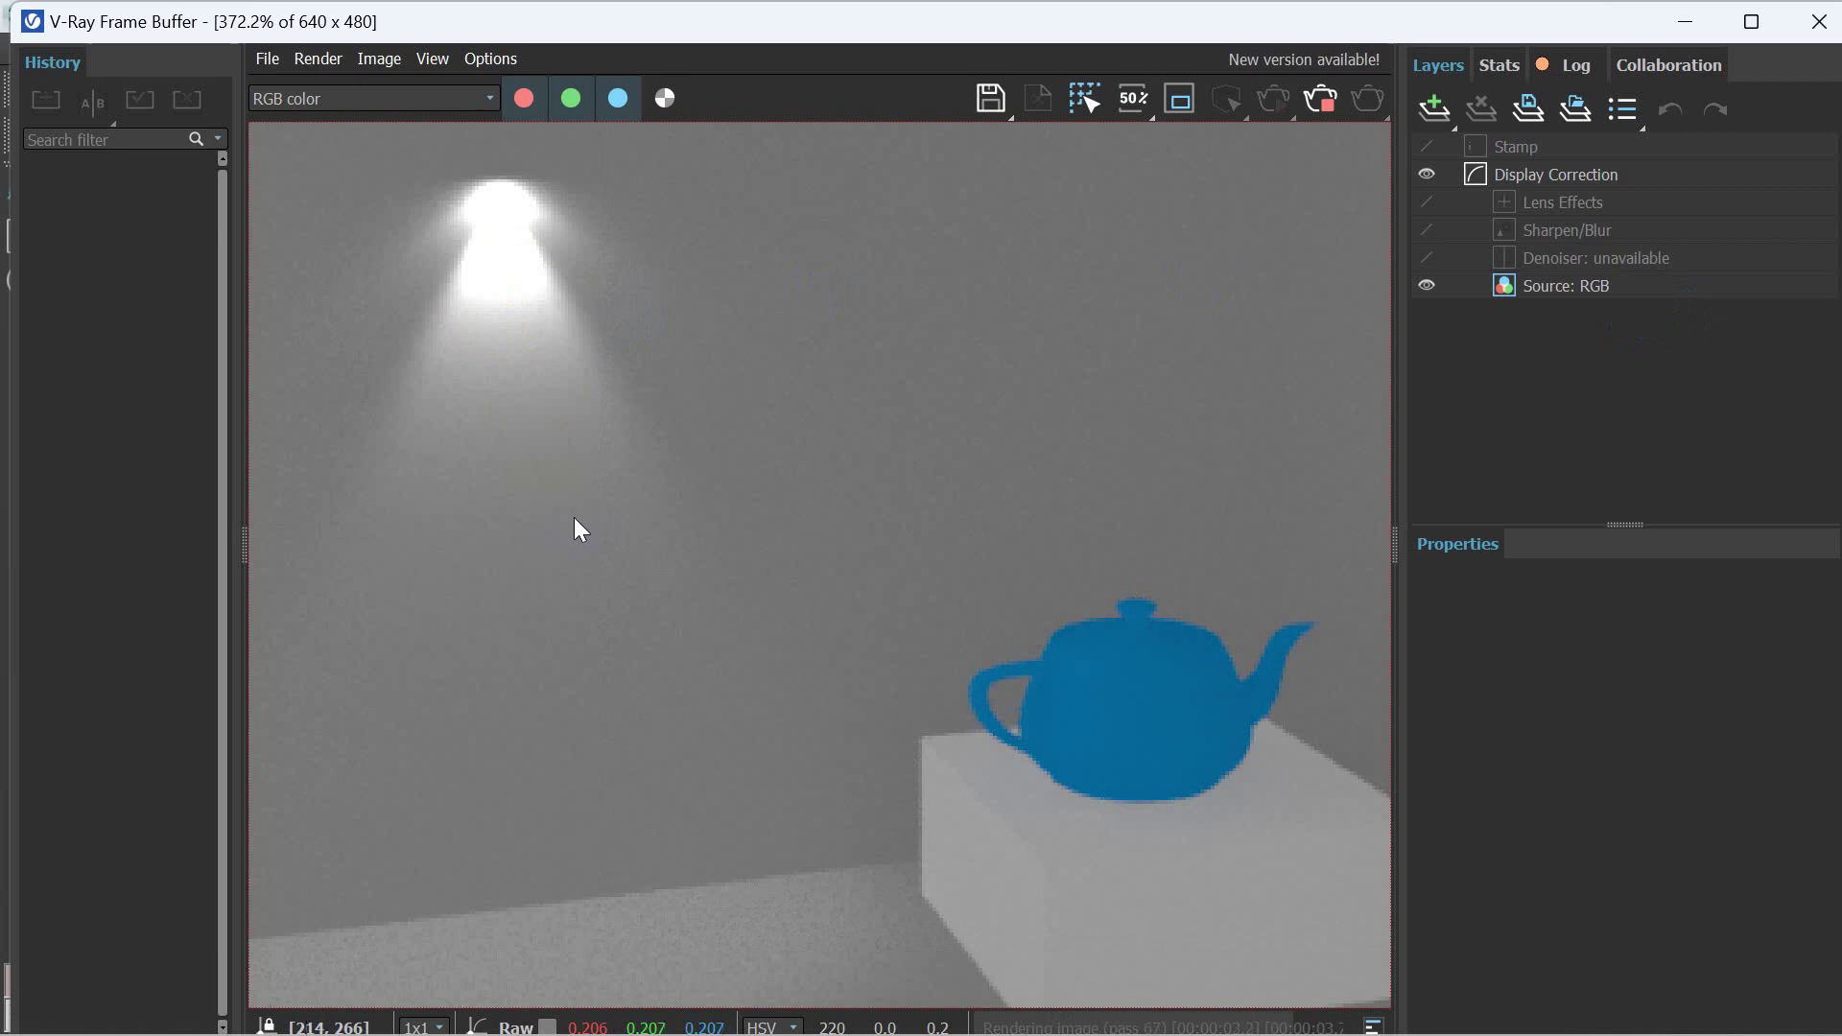
click(1818, 21)
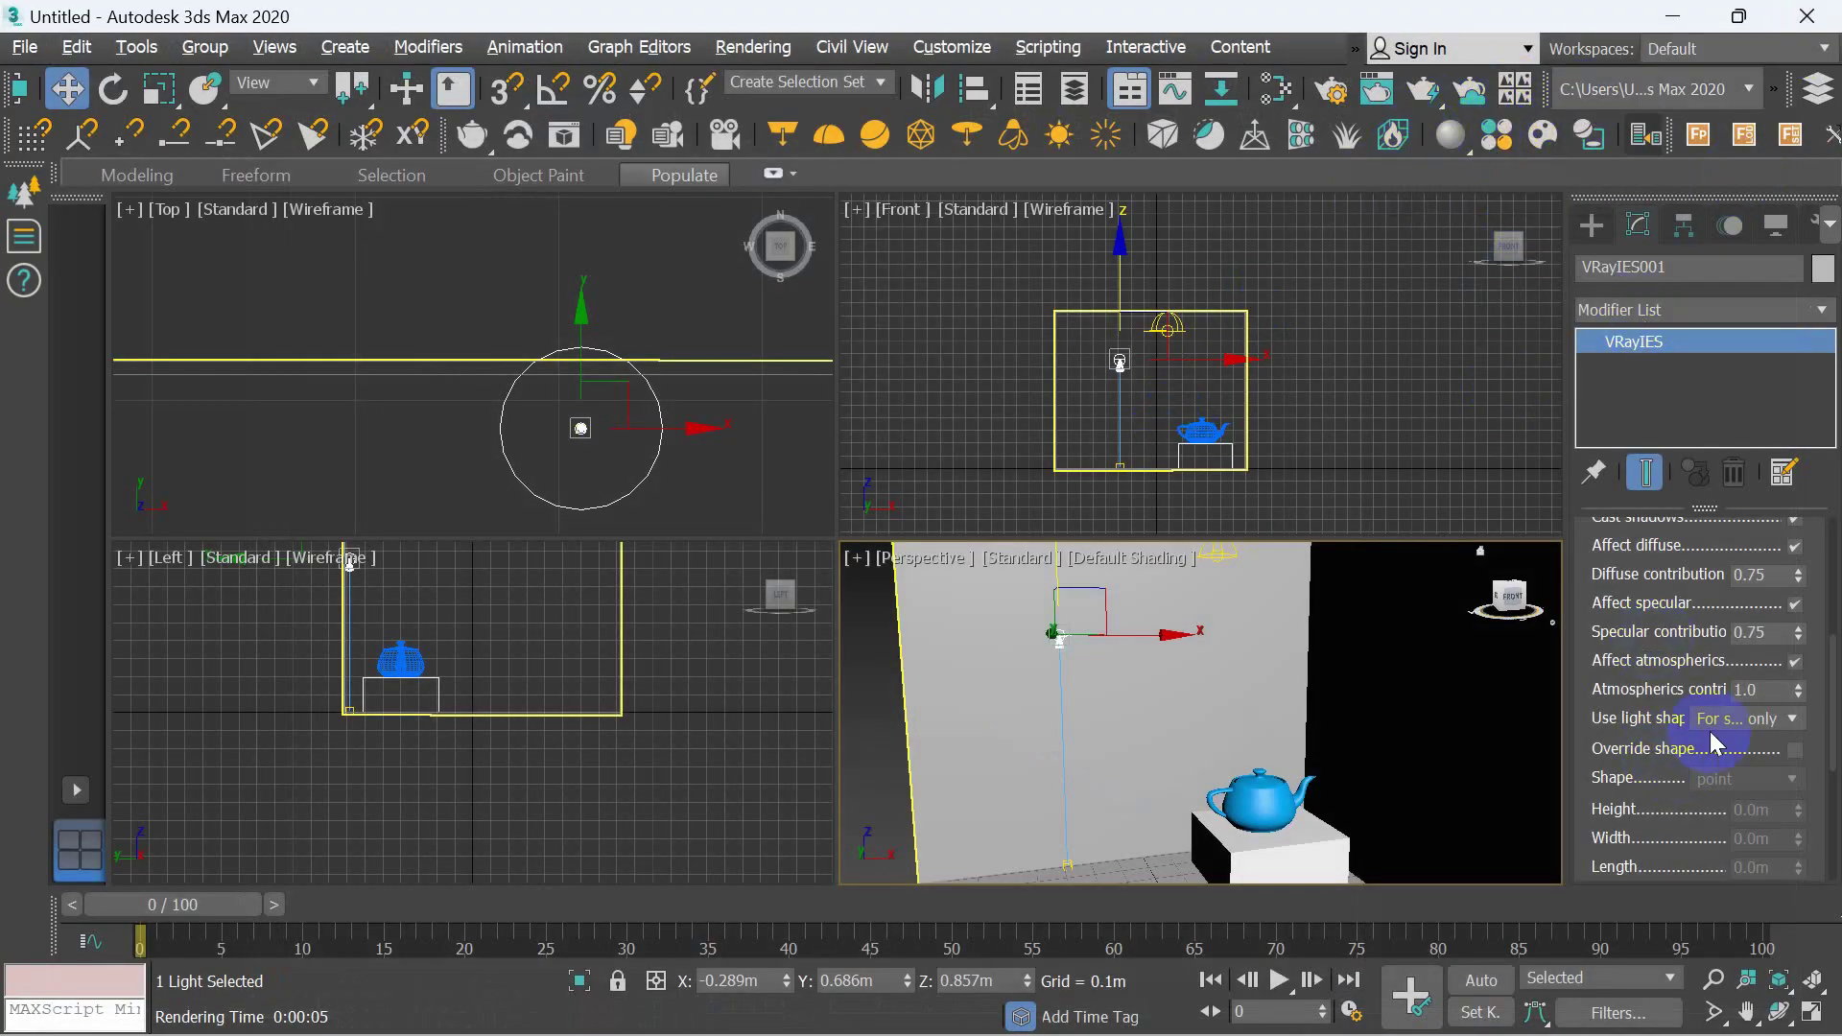
drag(1699, 556, 1698, 913)
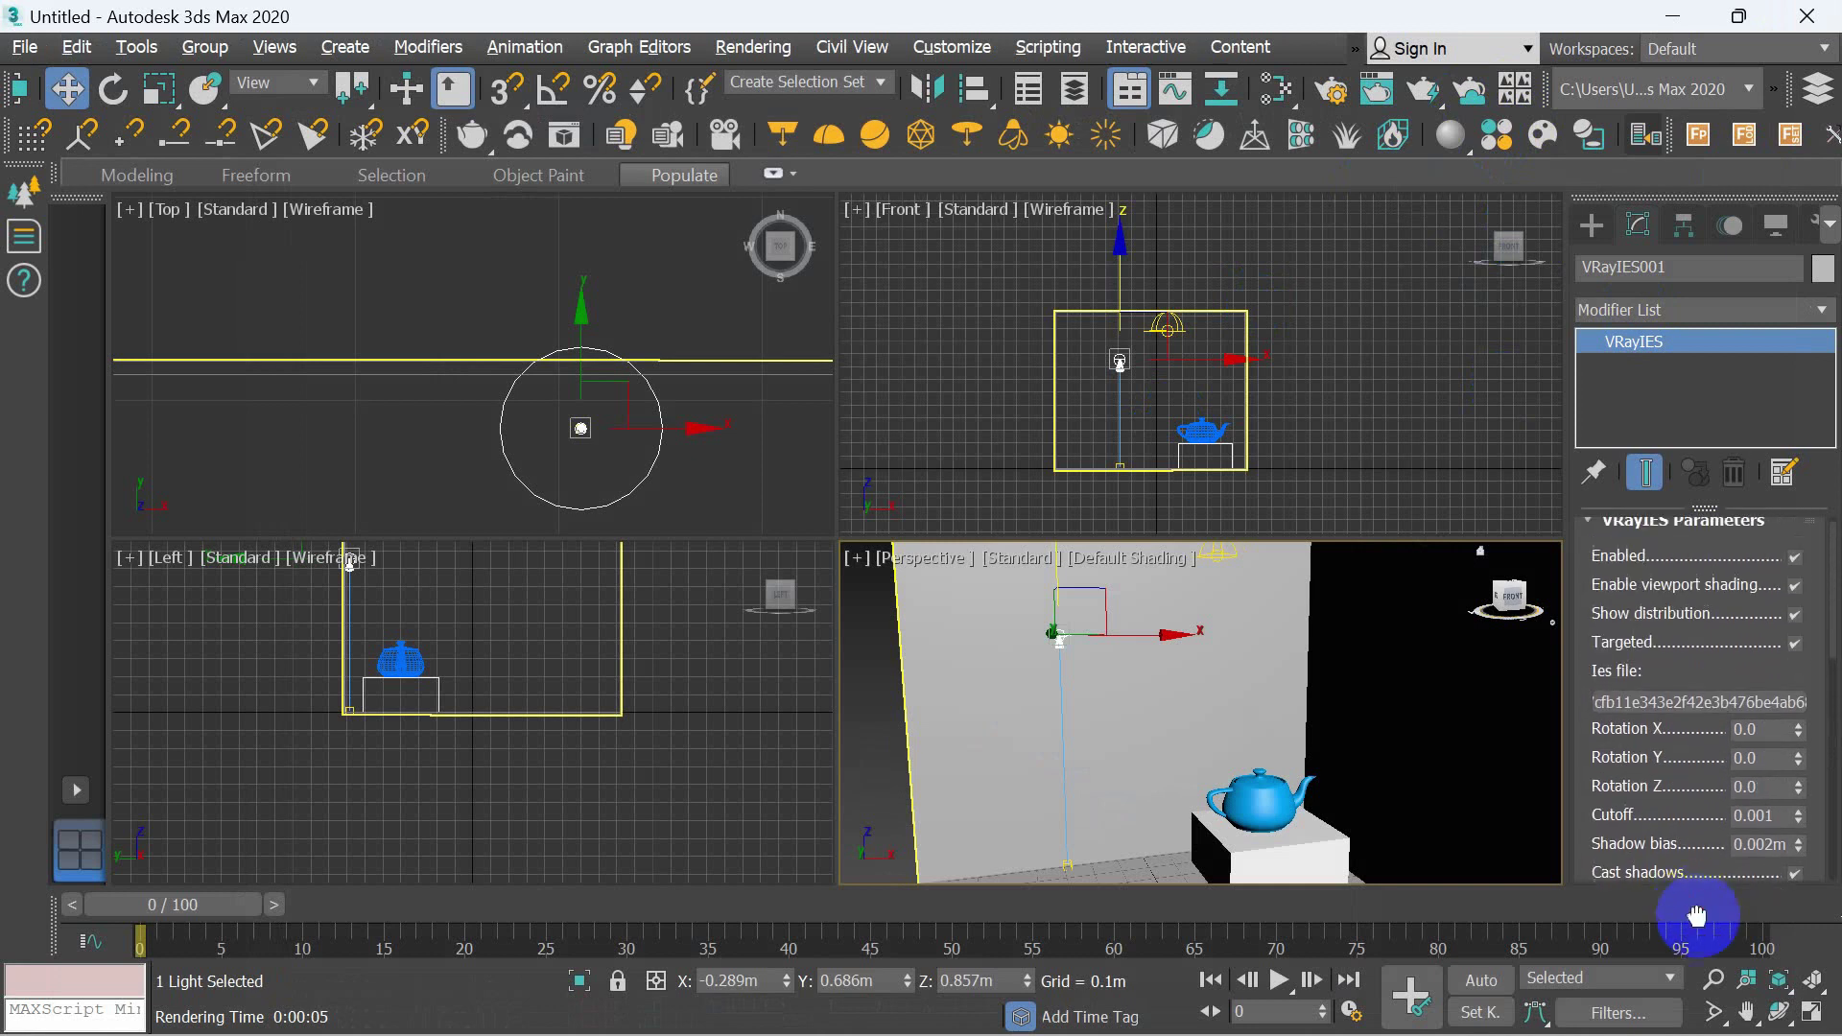
drag(1724, 633, 1724, 645)
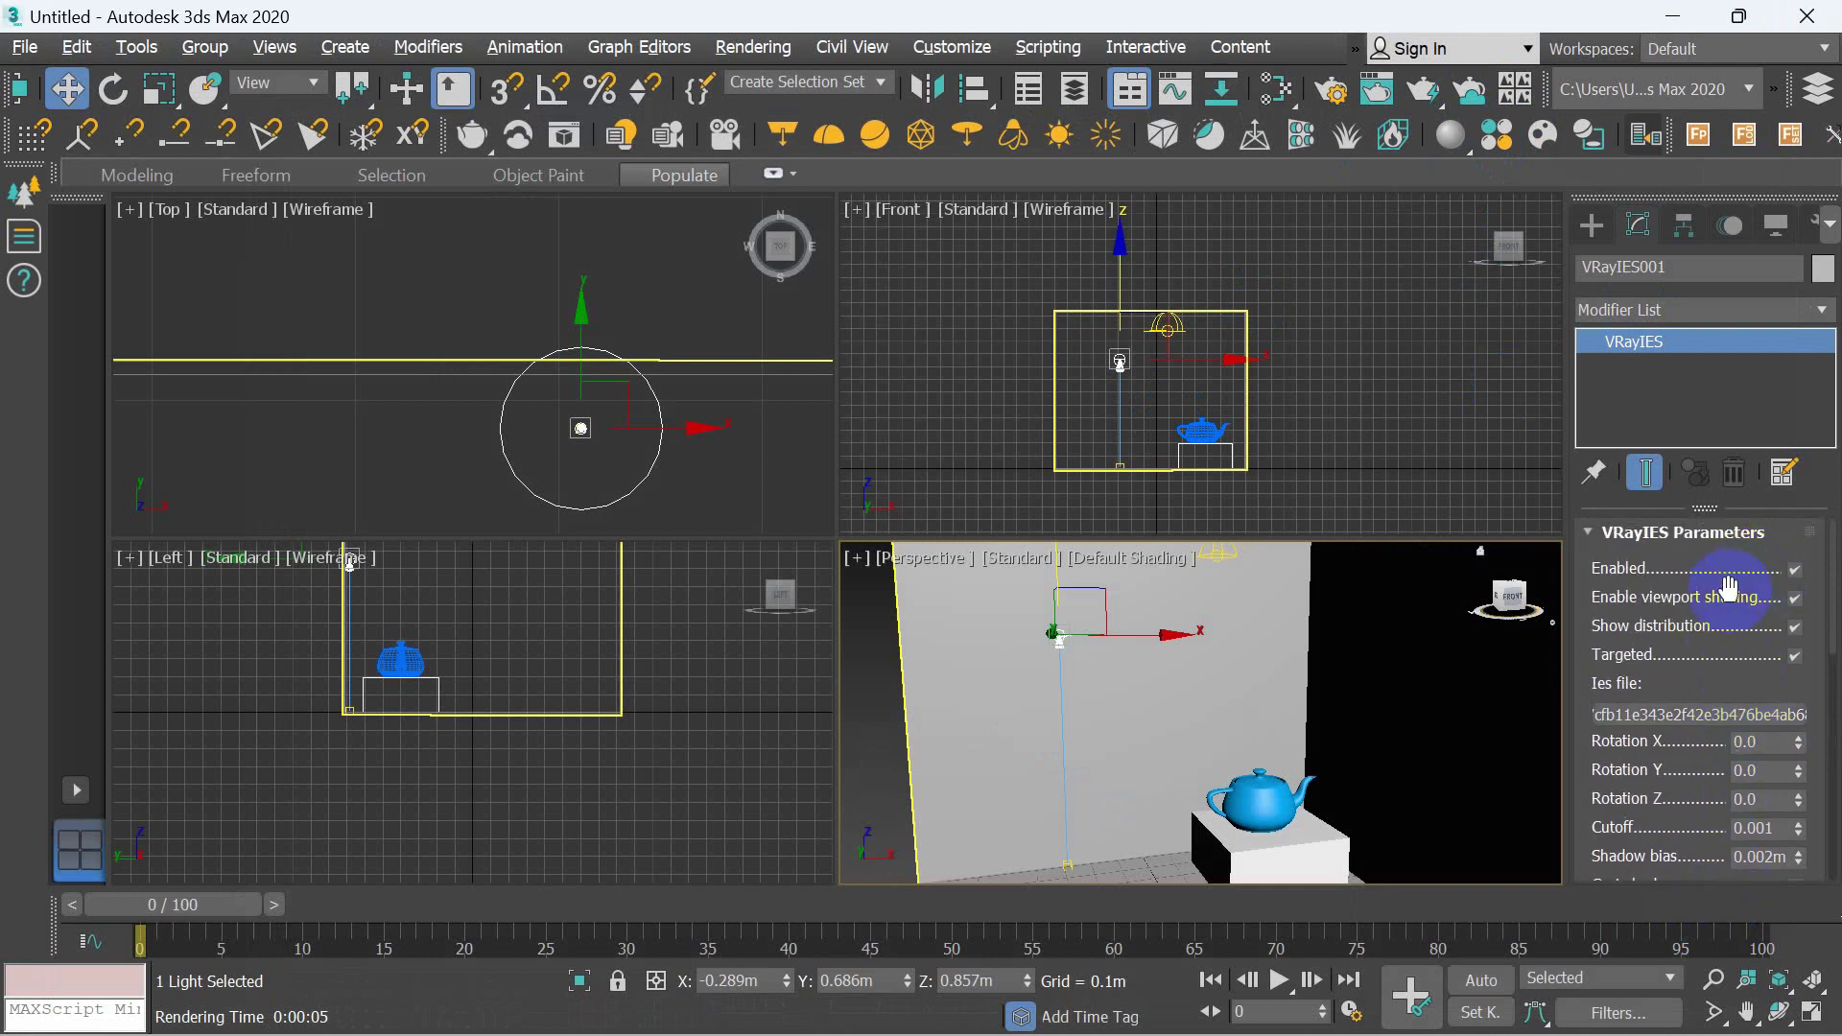
click(1694, 715)
click(382, 333)
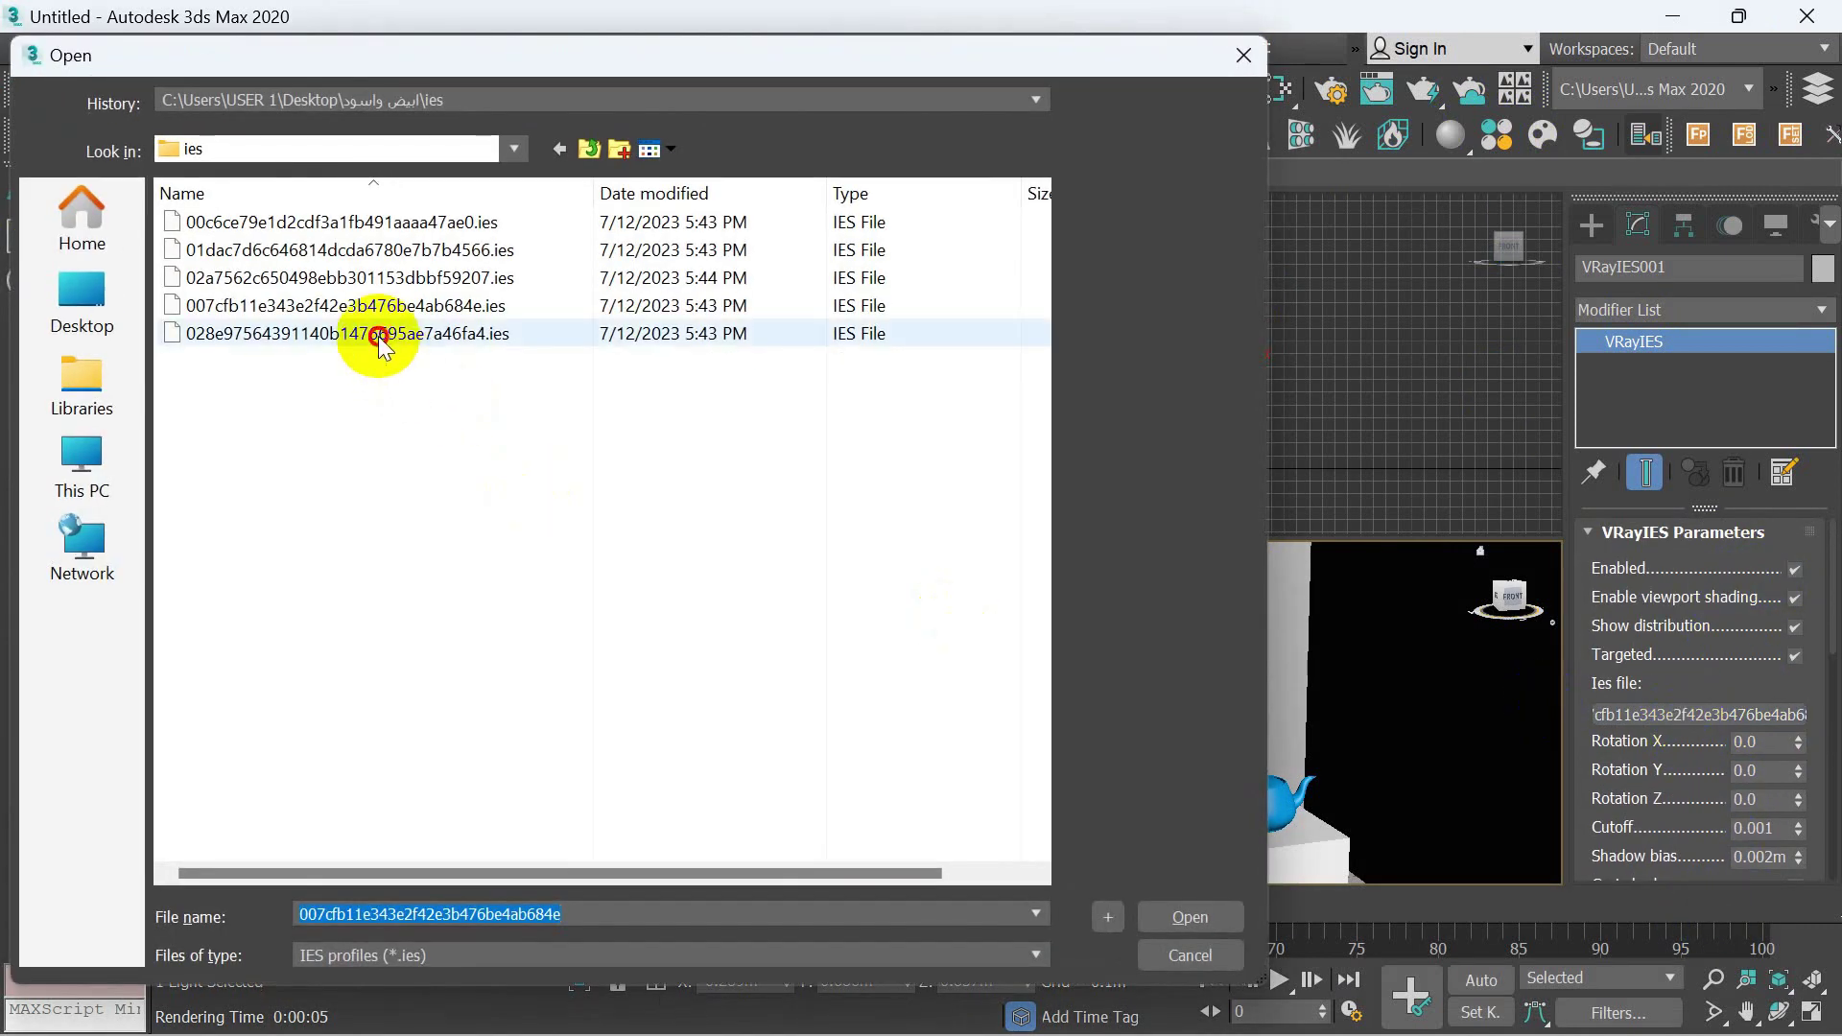
click(1191, 921)
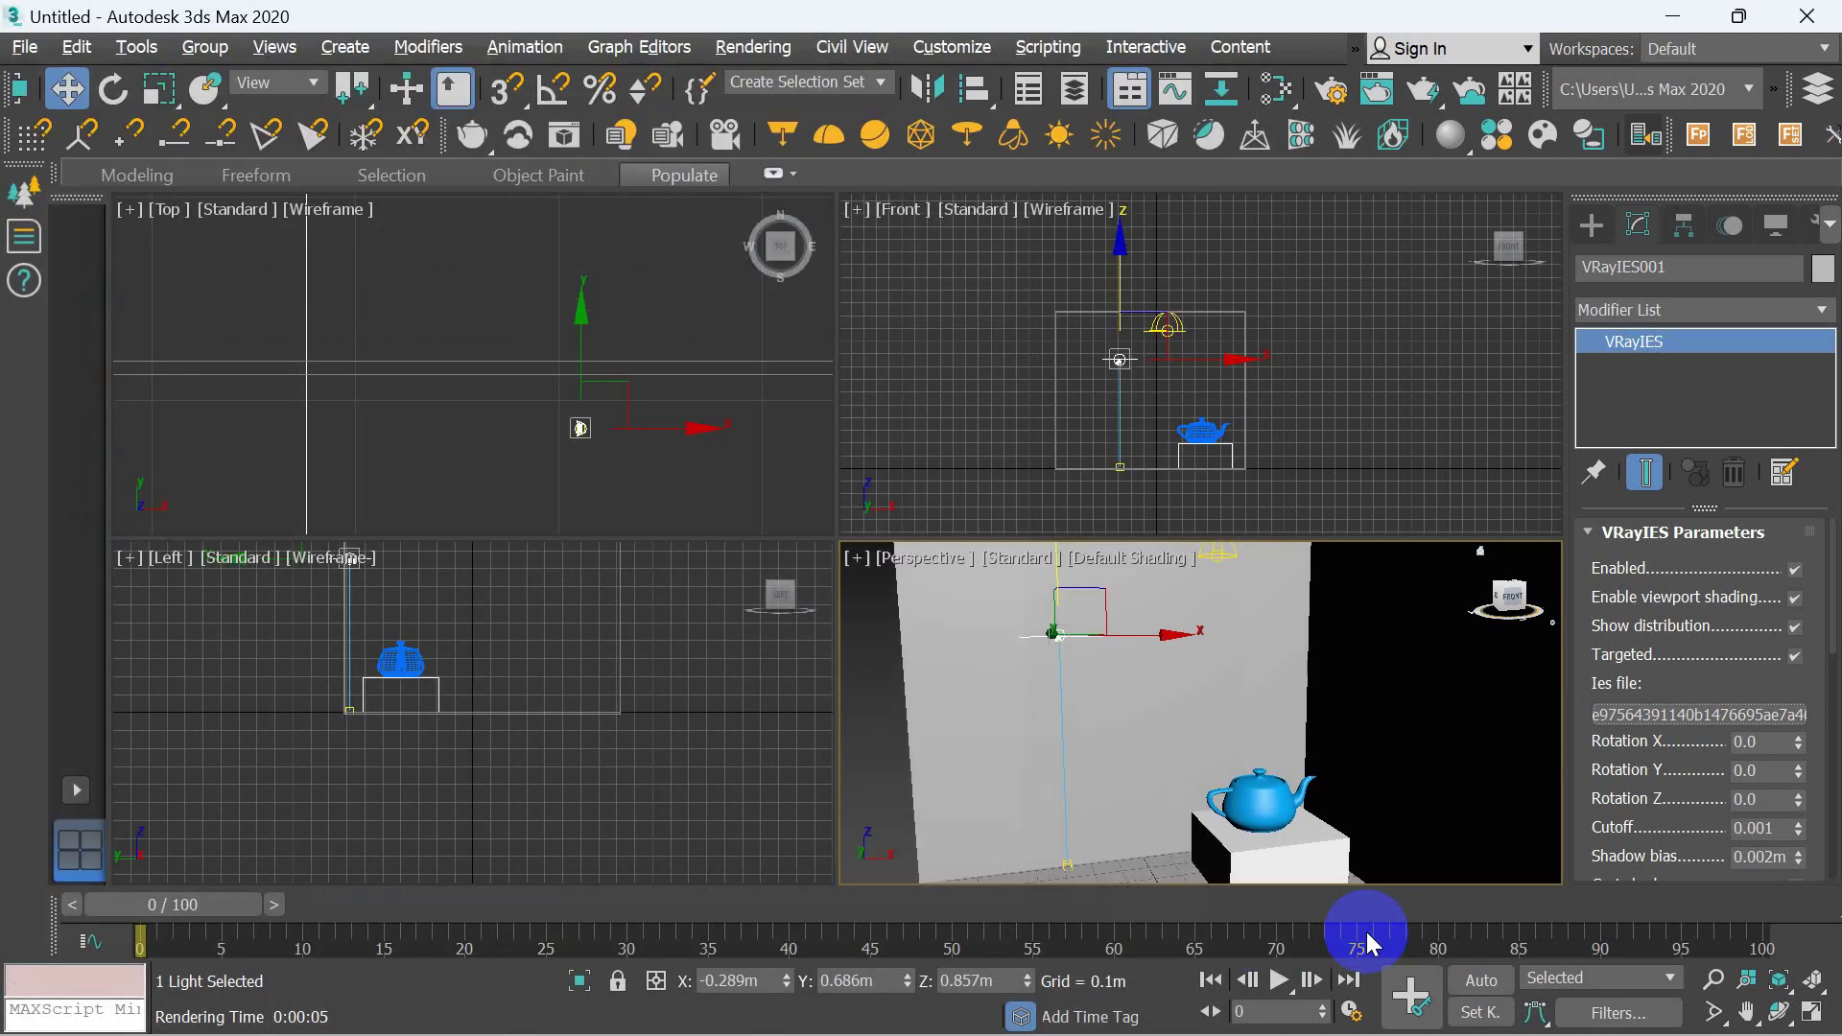
- Render the wider beam, stop the render, and close the frame buffer
key(shift+q)
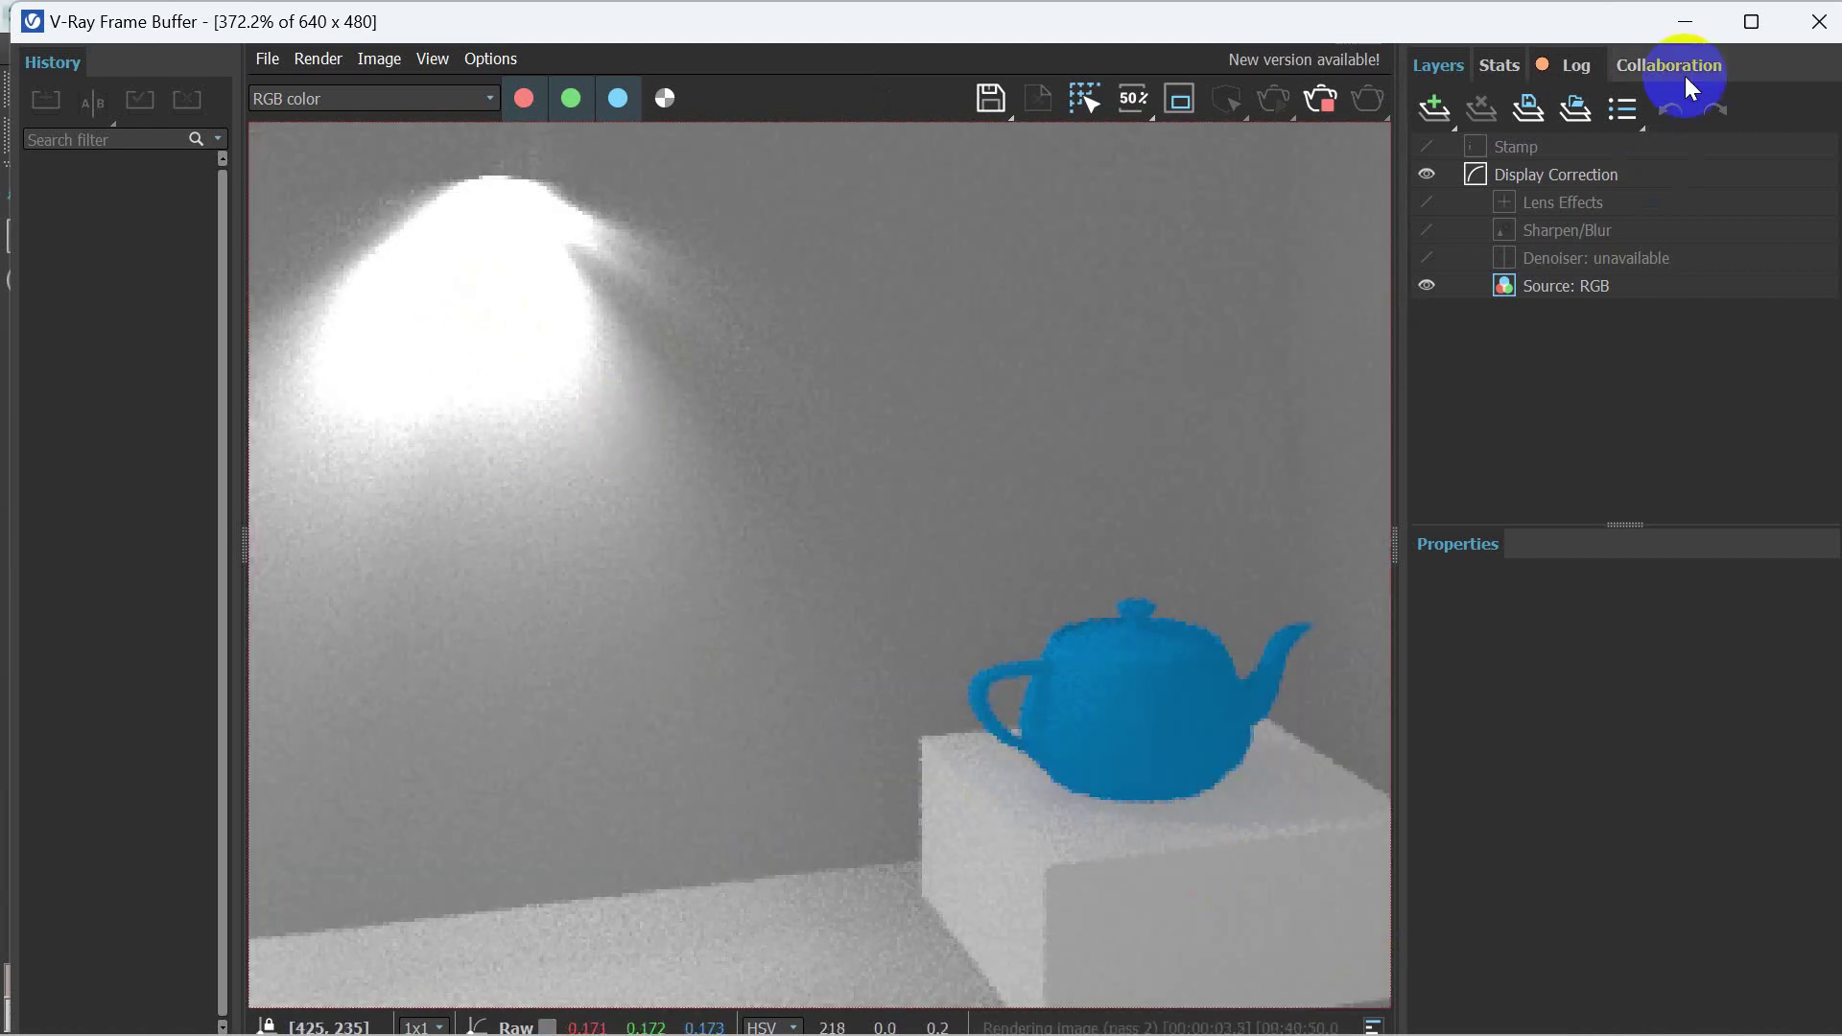
click(1322, 100)
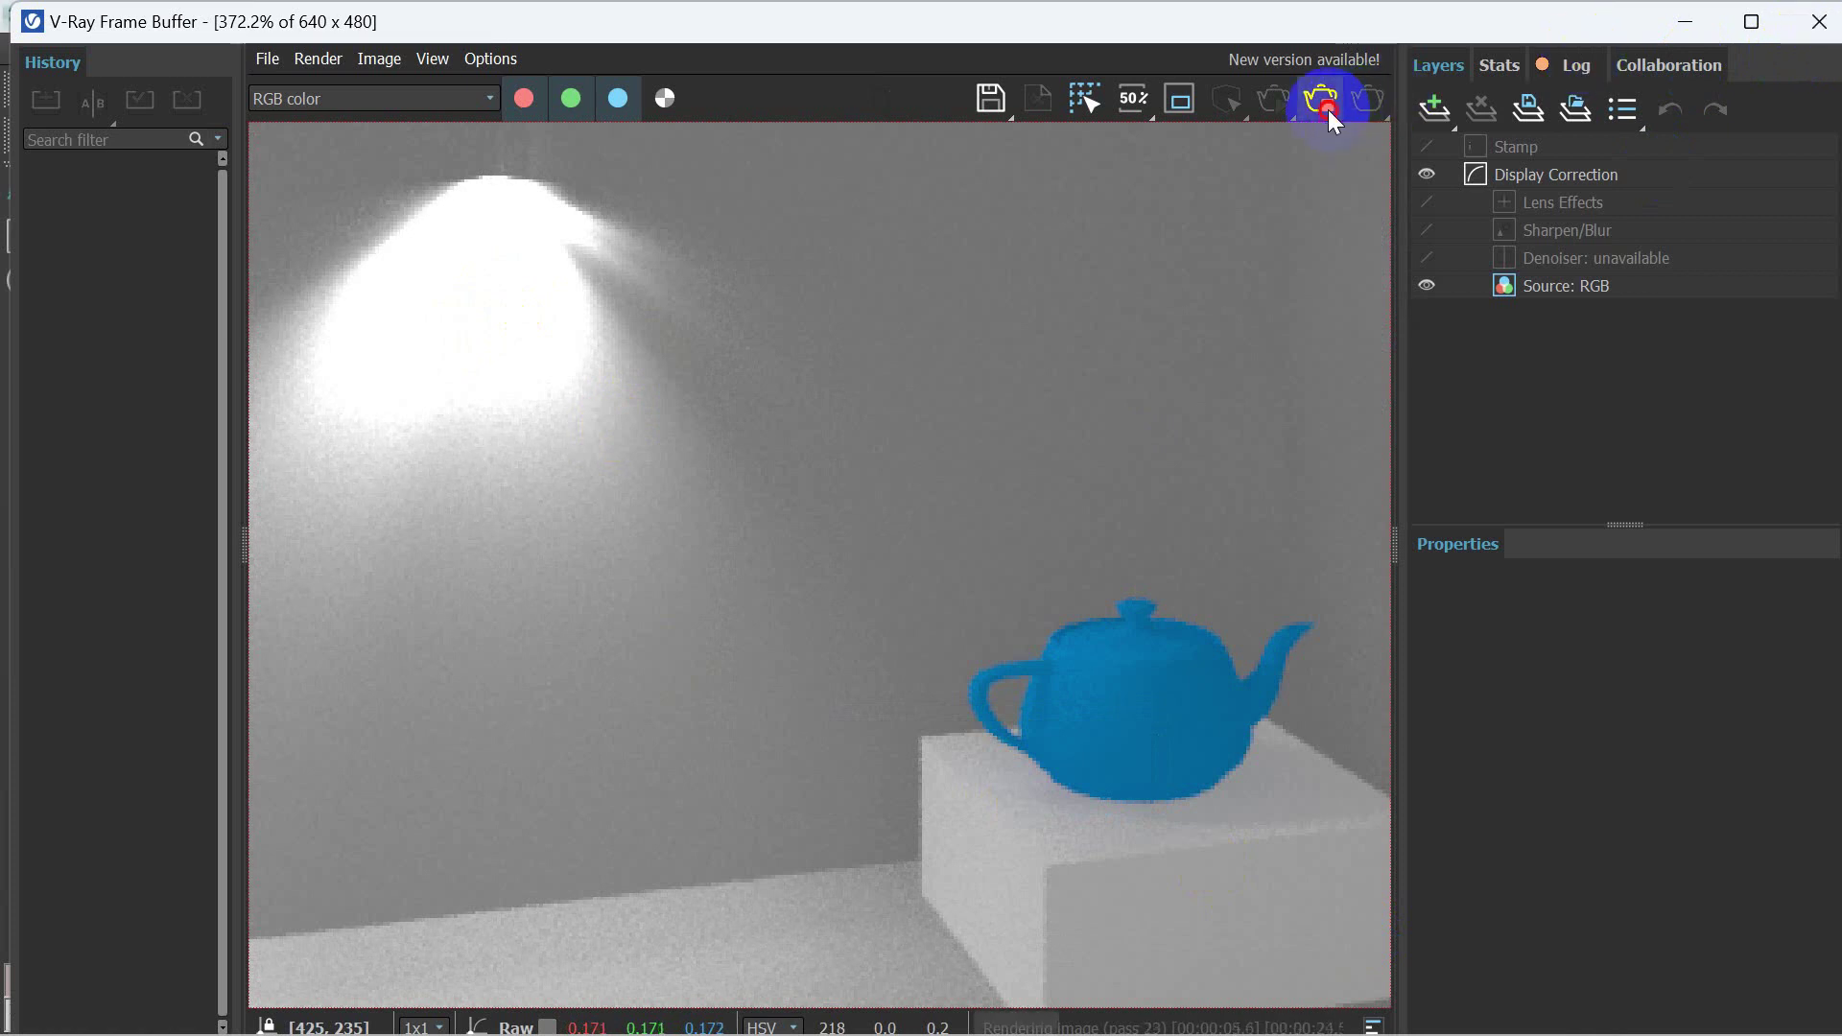
click(1821, 23)
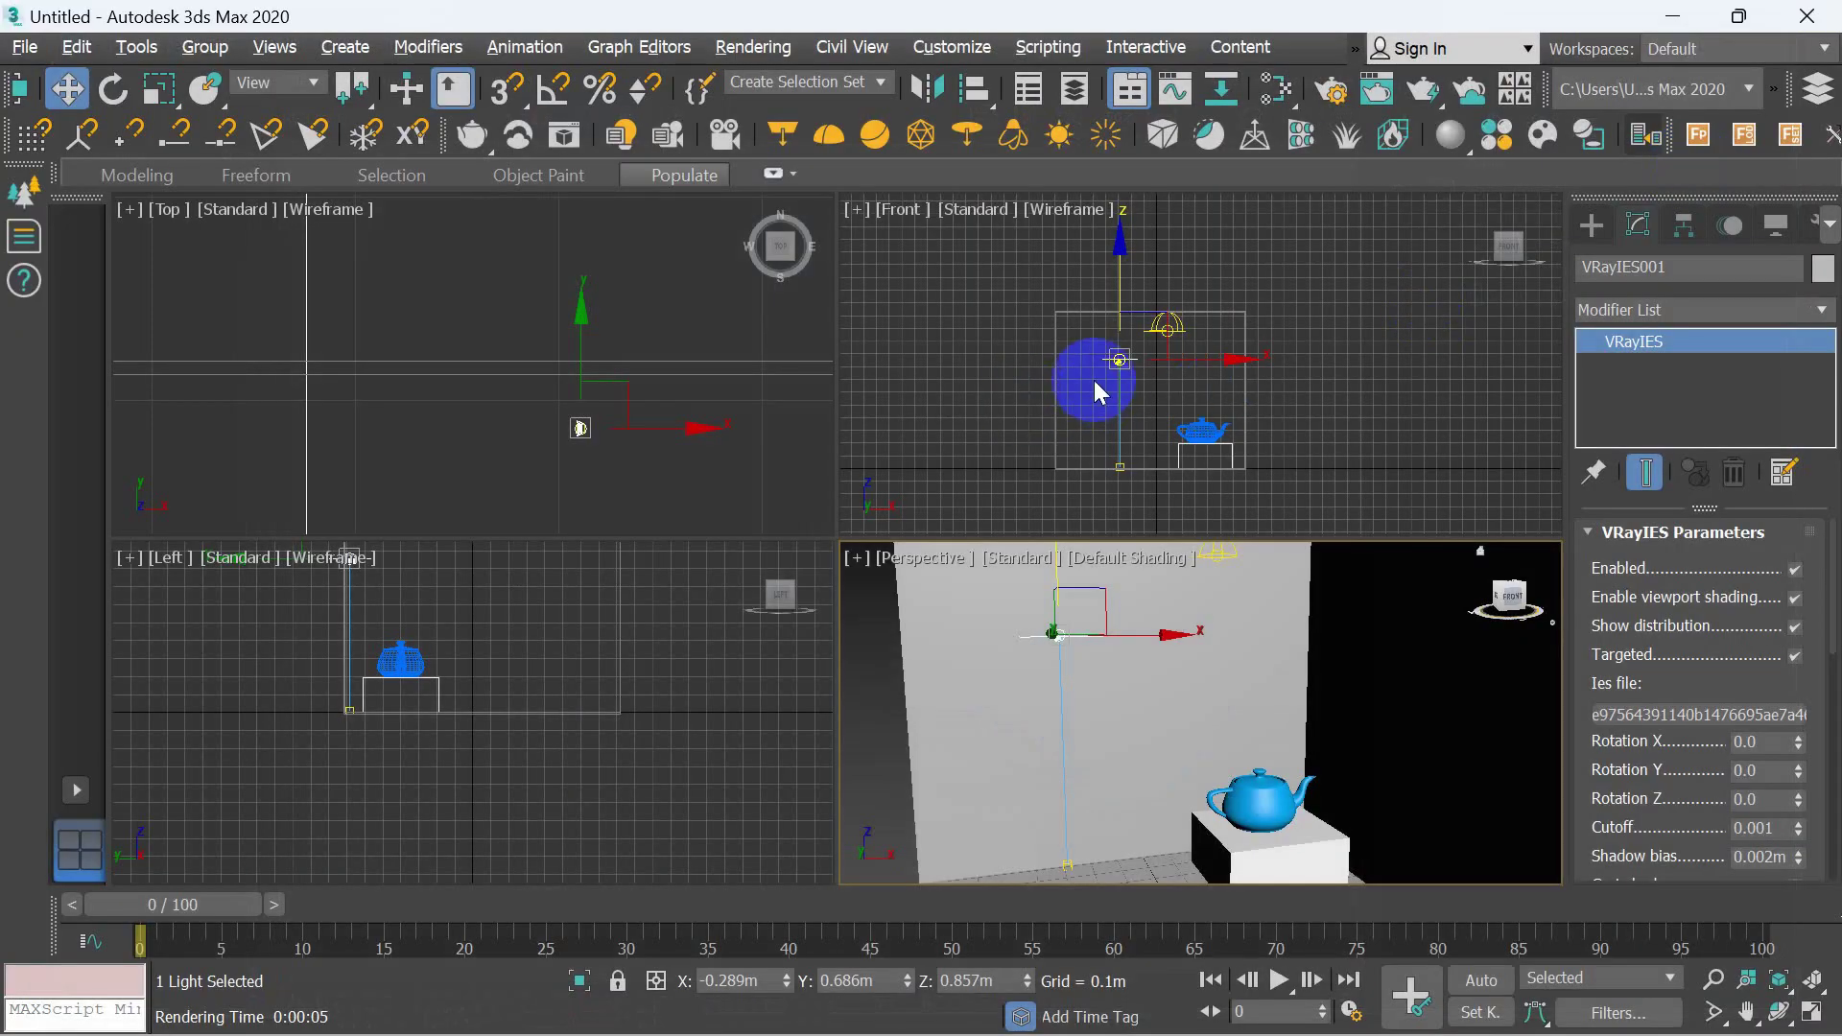
- Load the 00c6ce79e1d2cdf3a1fb491aaaa47ae0.ies profile into the VRayIES light
click(1692, 713)
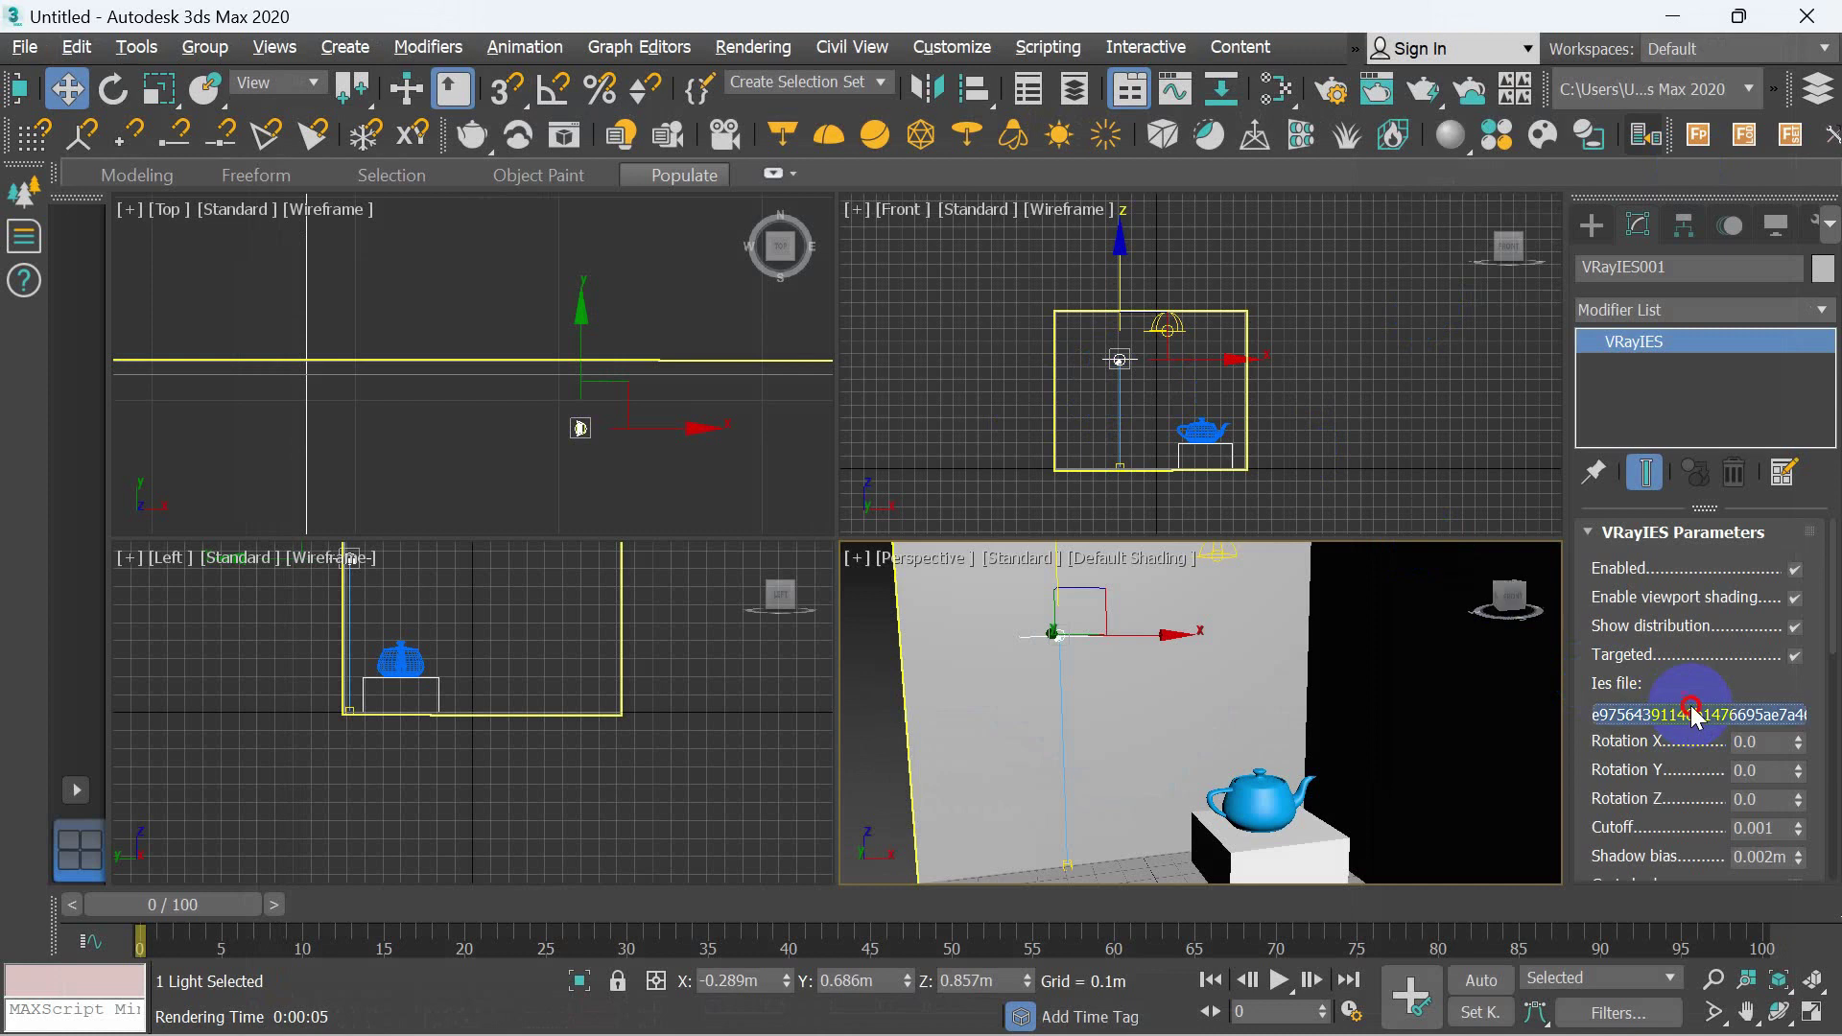
click(345, 225)
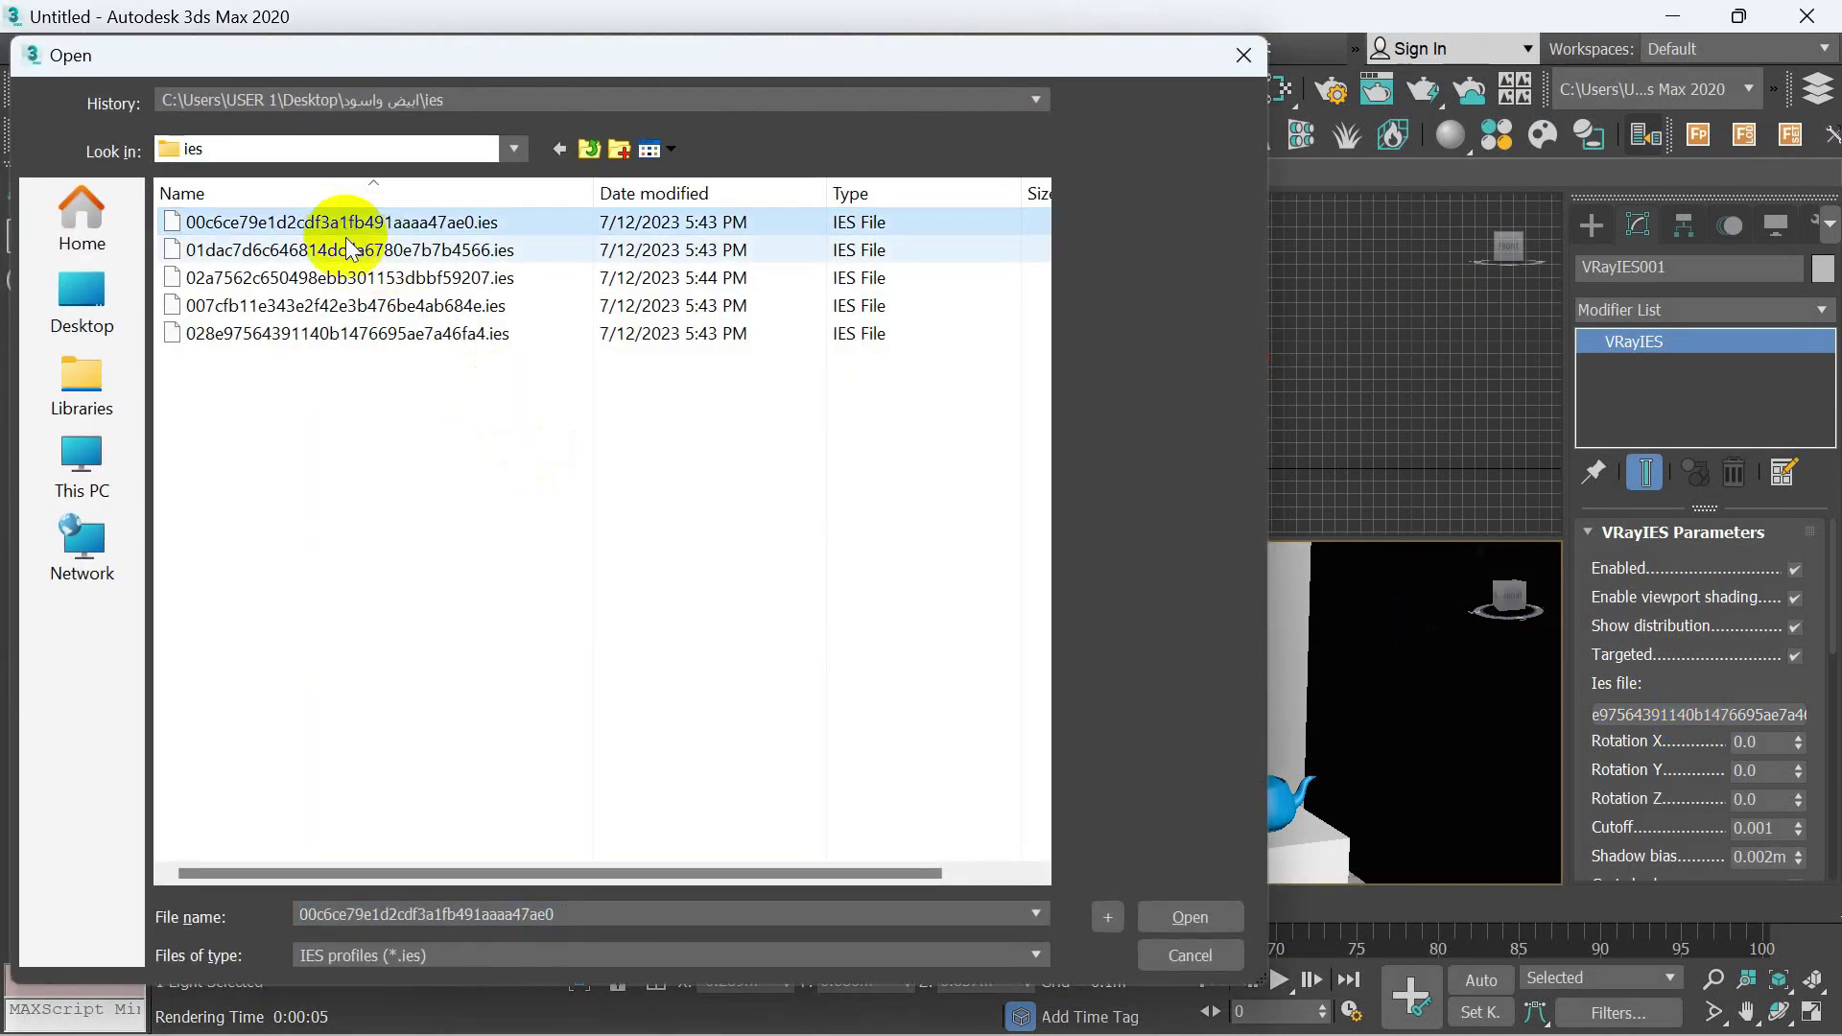
click(1188, 918)
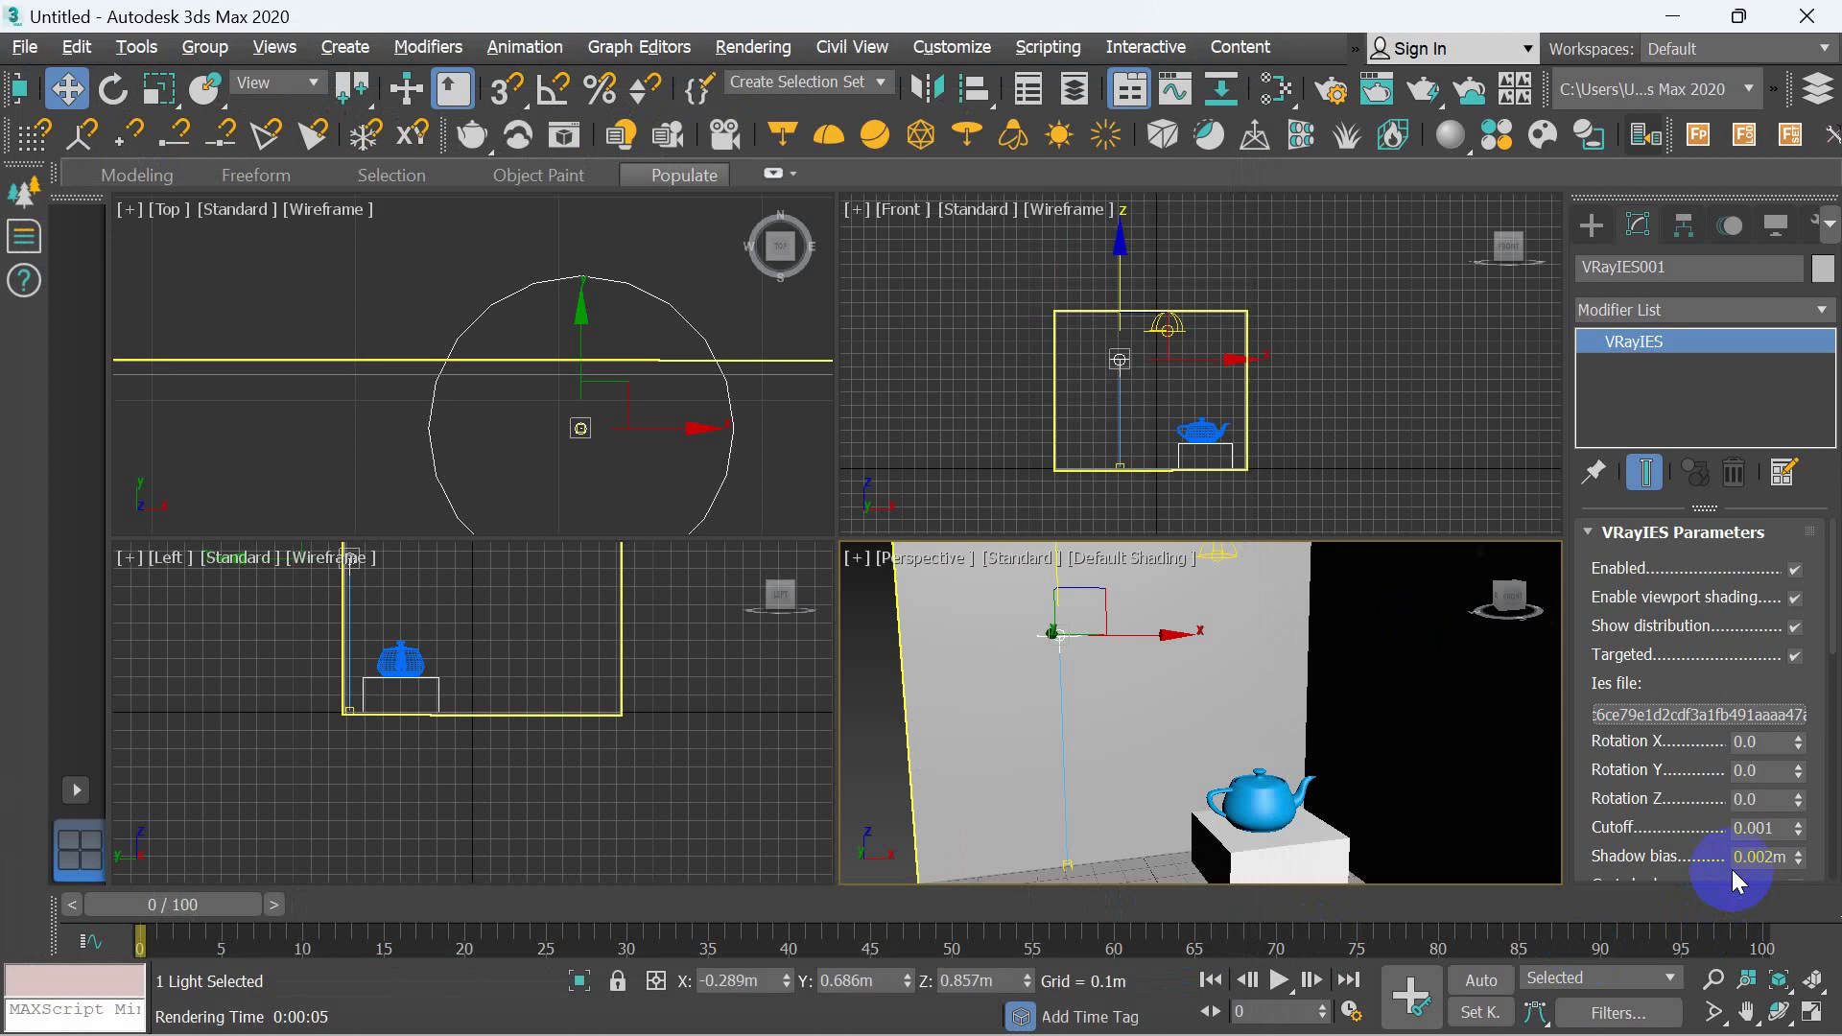
- Render the tall, narrow beam, inspect the frame buffer, then close it
key(shift+q)
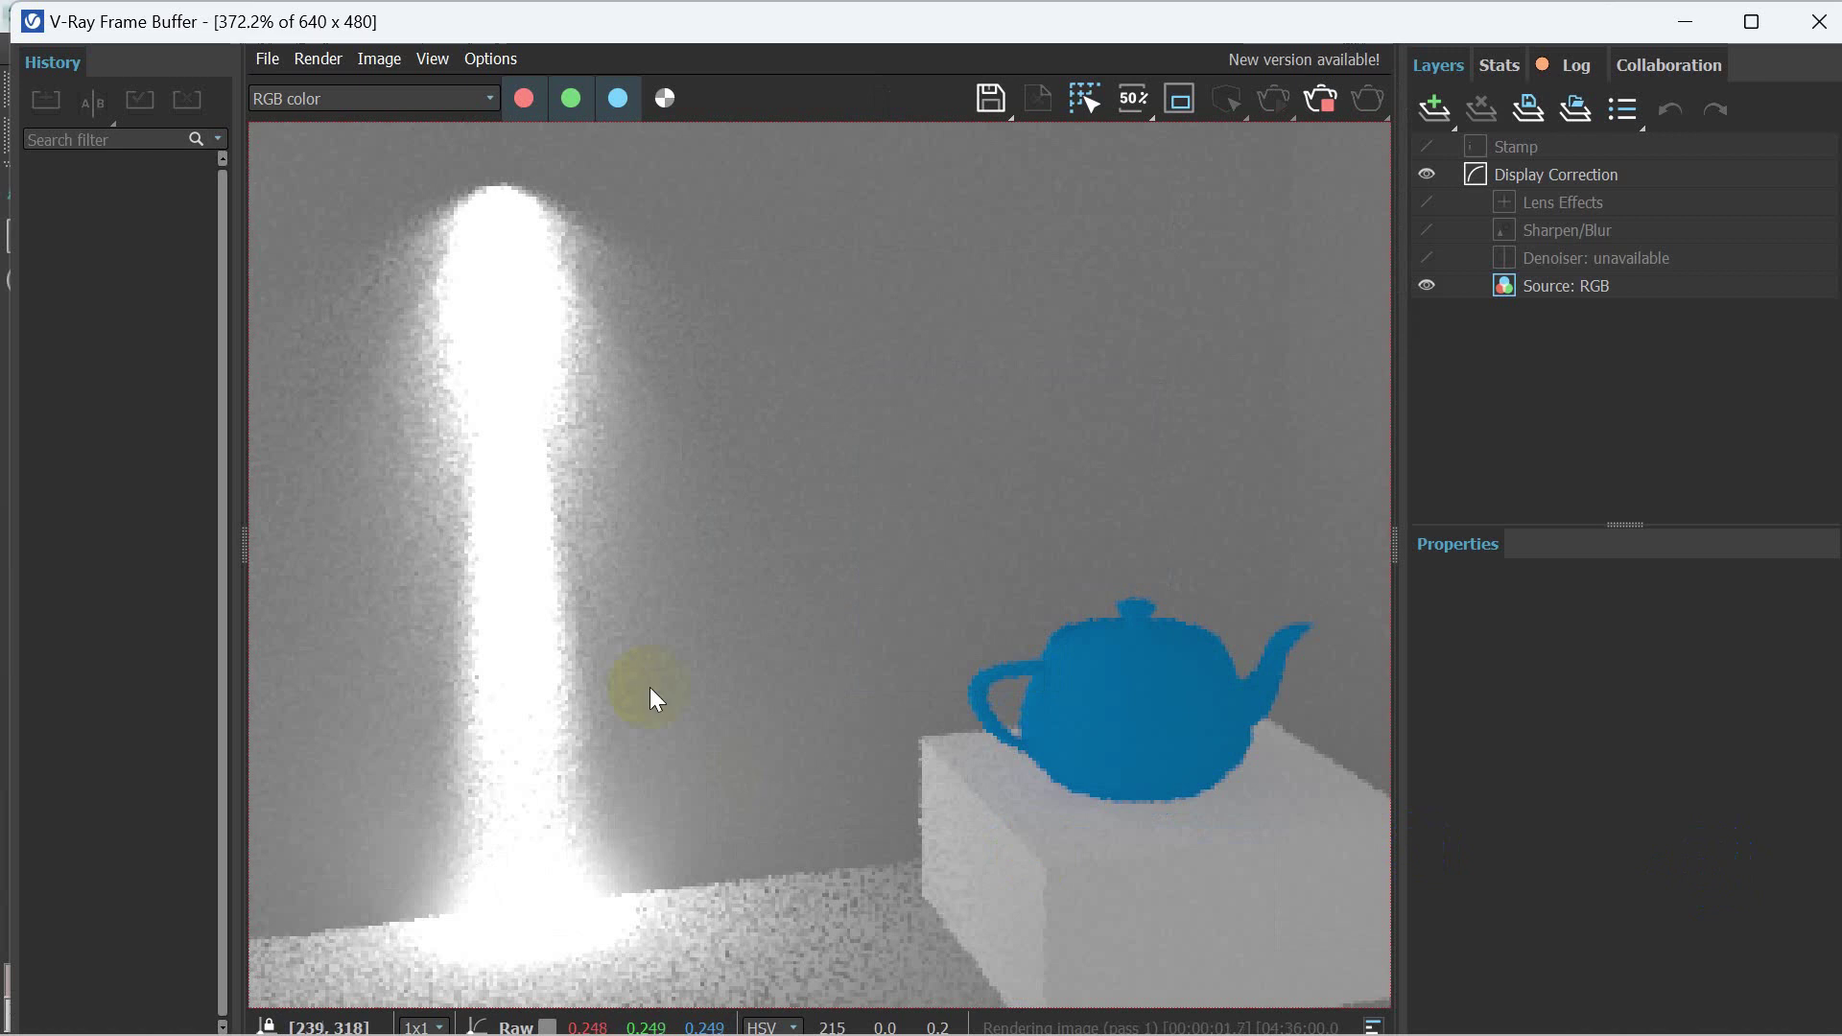
mouse_move(649, 687)
mouse_down()
mouse_move(500, 278)
mouse_move(543, 873)
mouse_move(543, 284)
mouse_move(474, 876)
mouse_up()
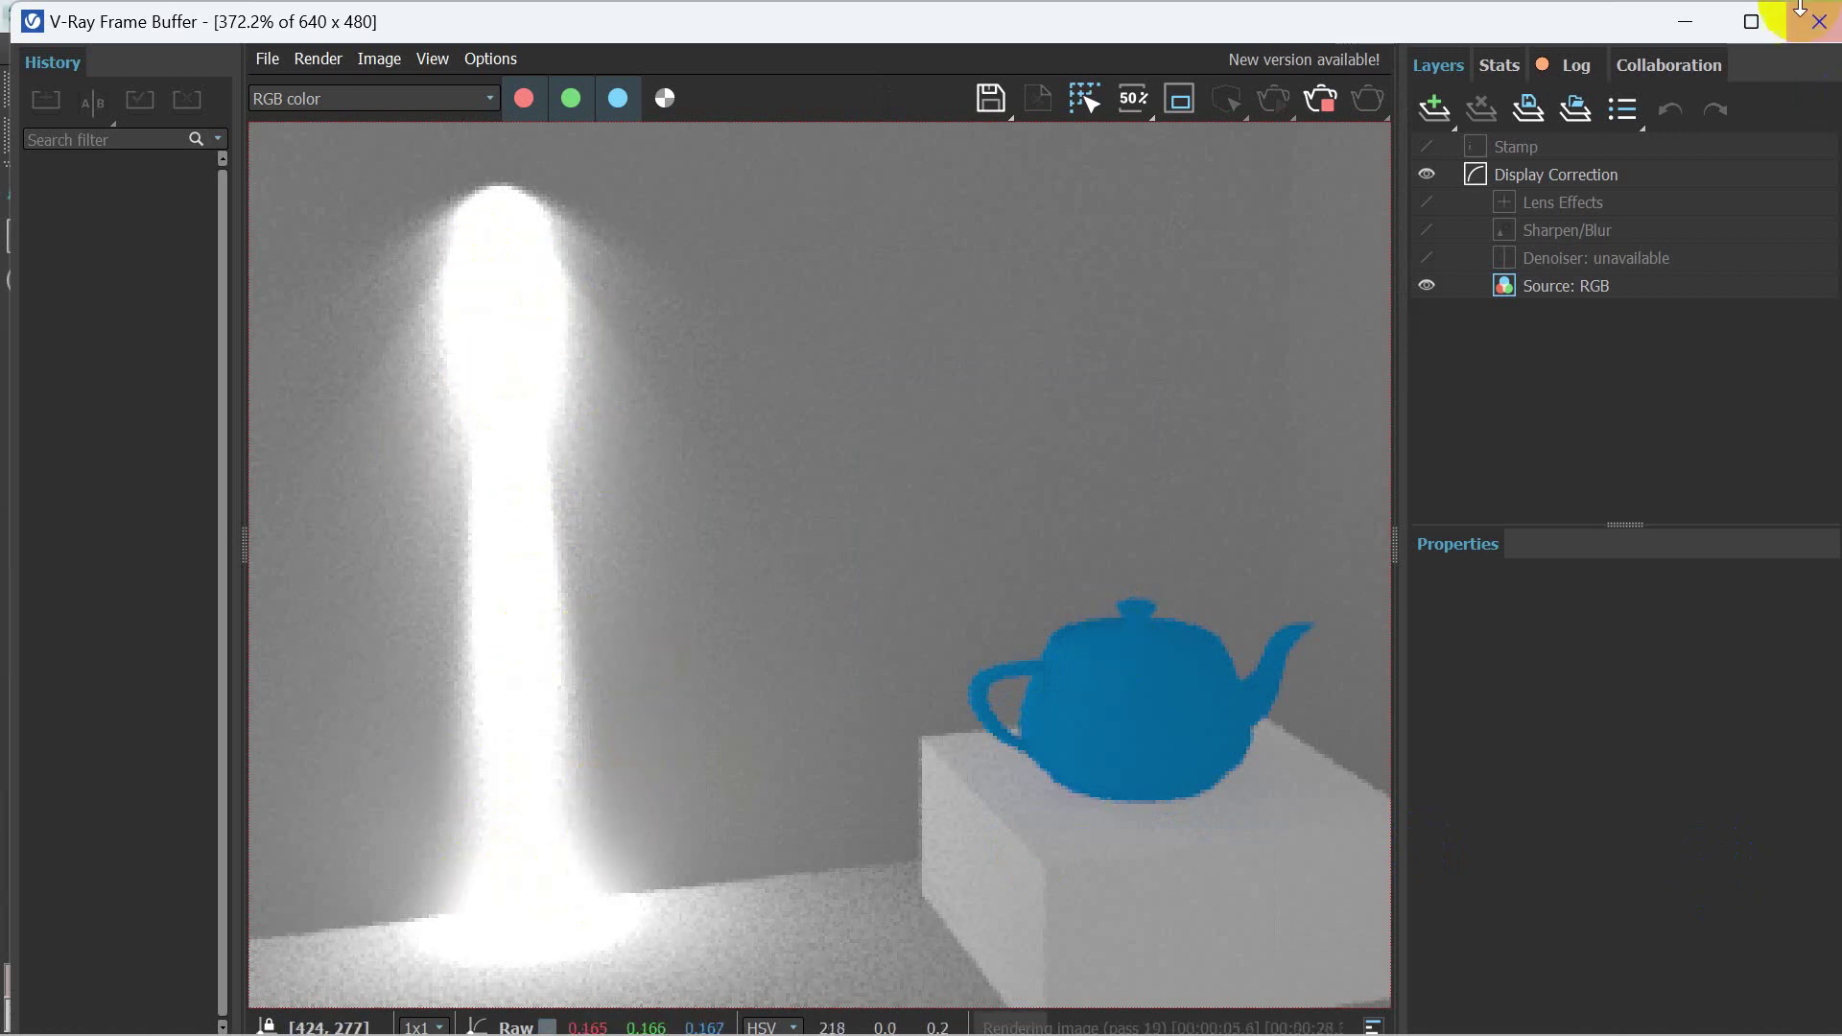
mouse_move(524, 347)
mouse_down()
mouse_move(505, 967)
mouse_move(494, 440)
mouse_move(493, 621)
mouse_move(648, 432)
mouse_up()
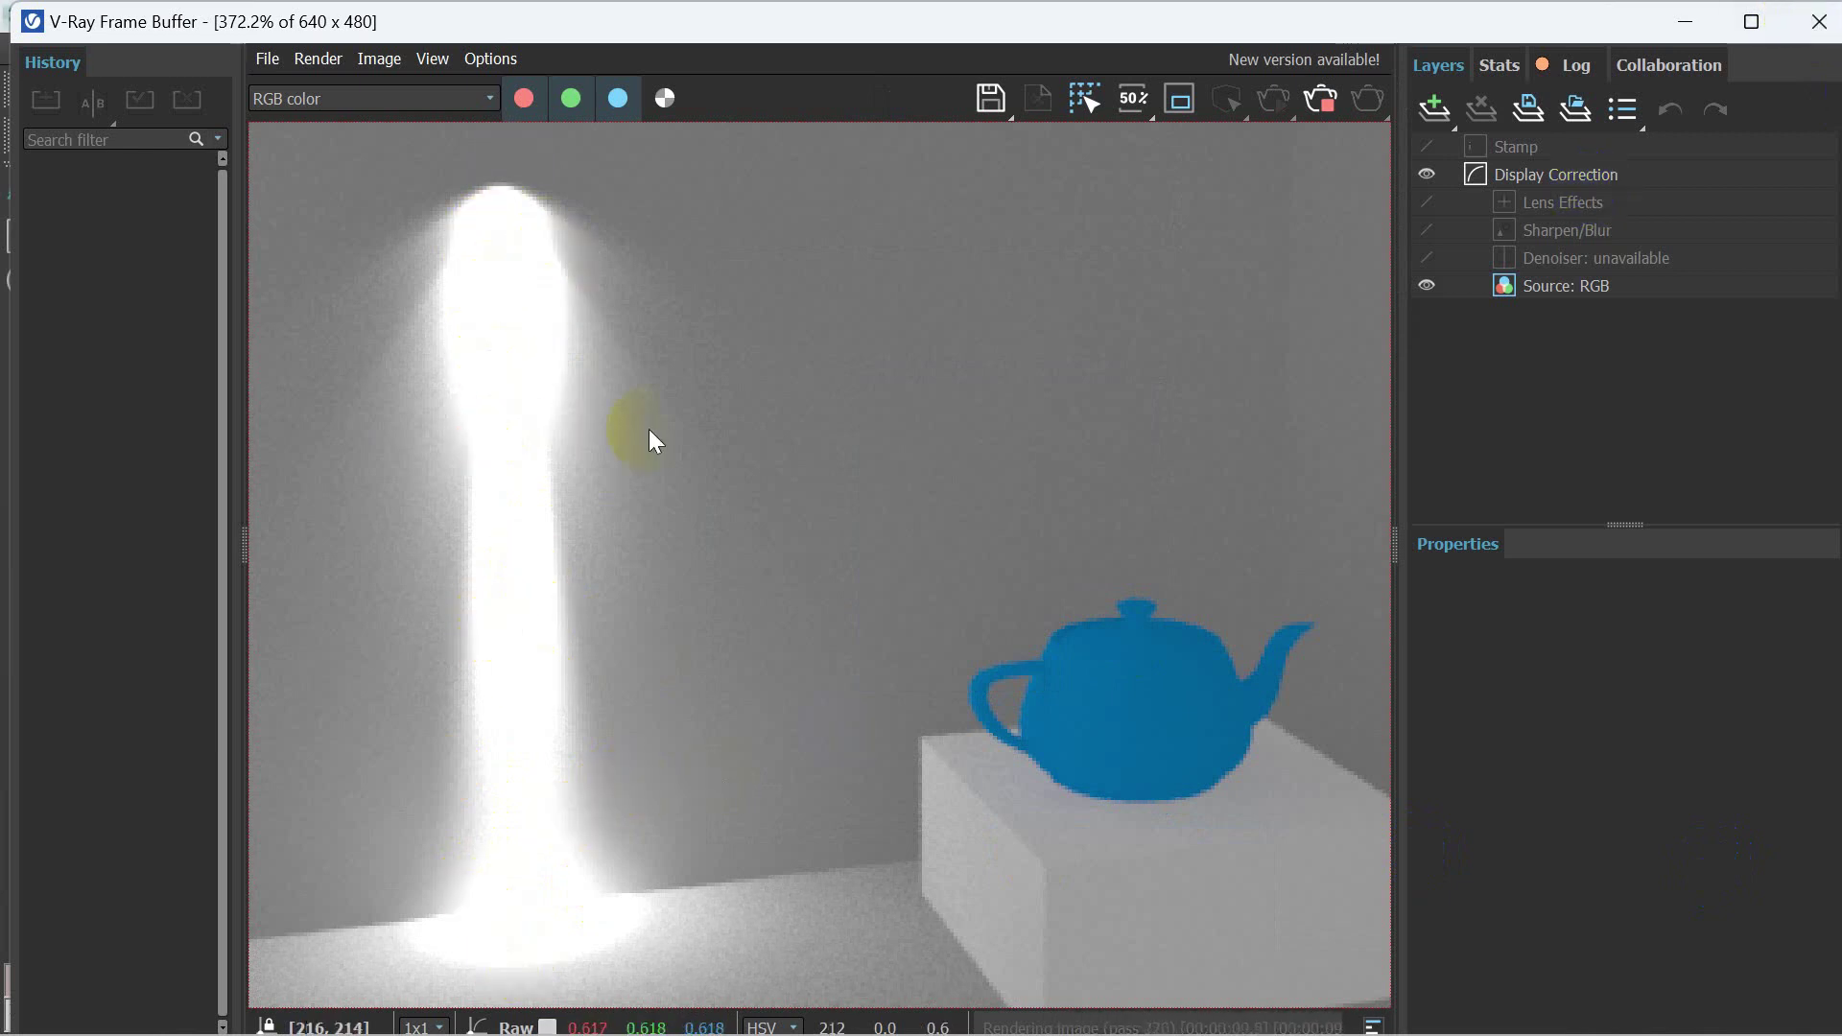
click(1833, 39)
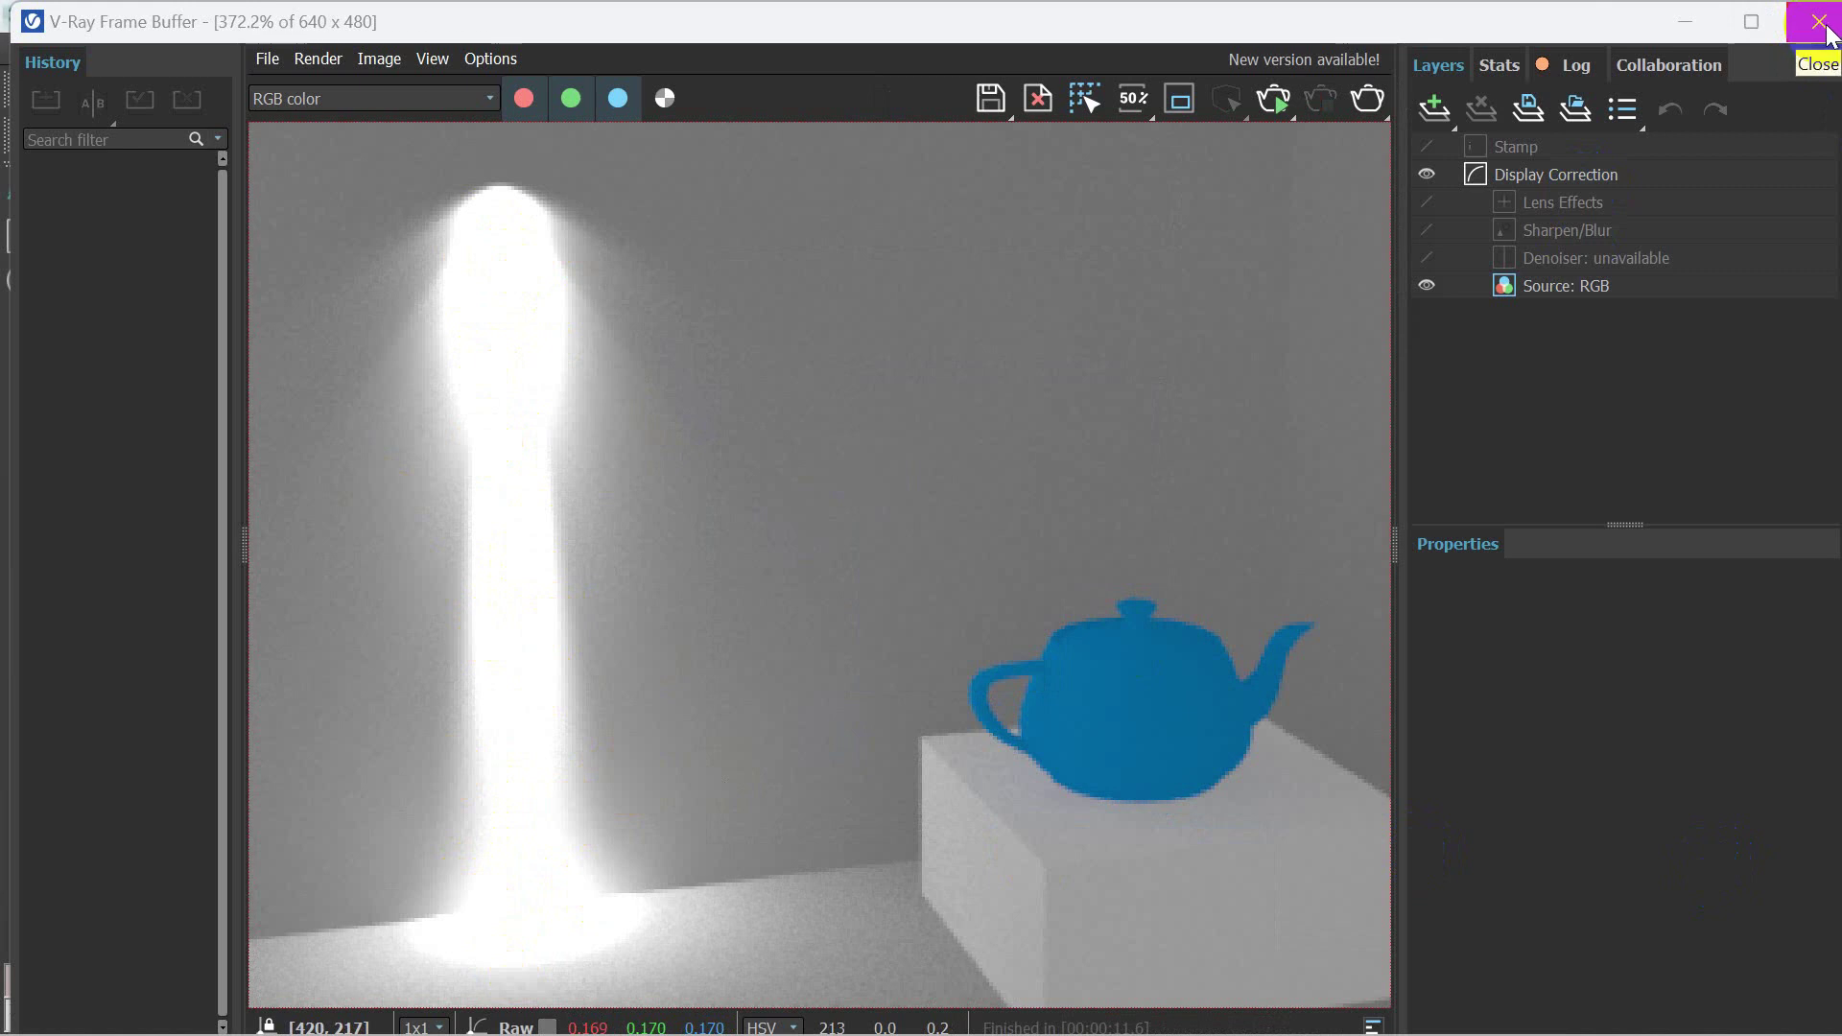
click(1824, 55)
click(1830, 39)
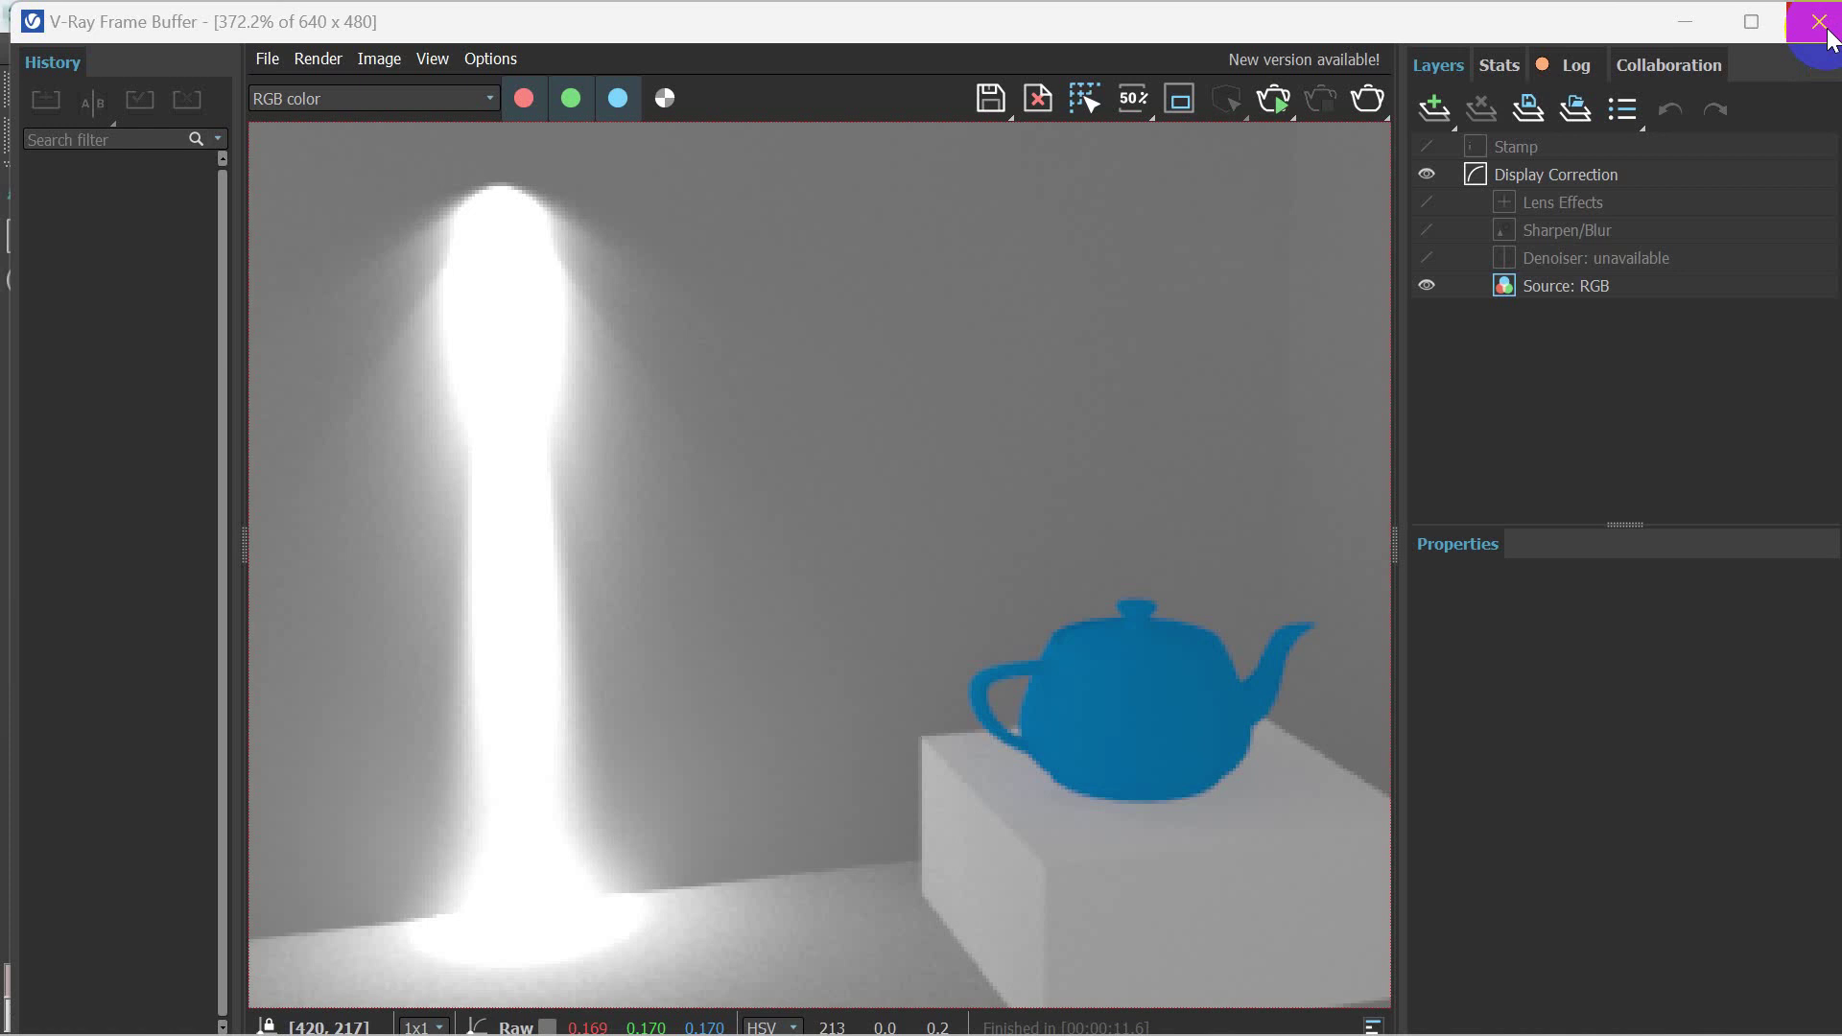
click(1830, 38)
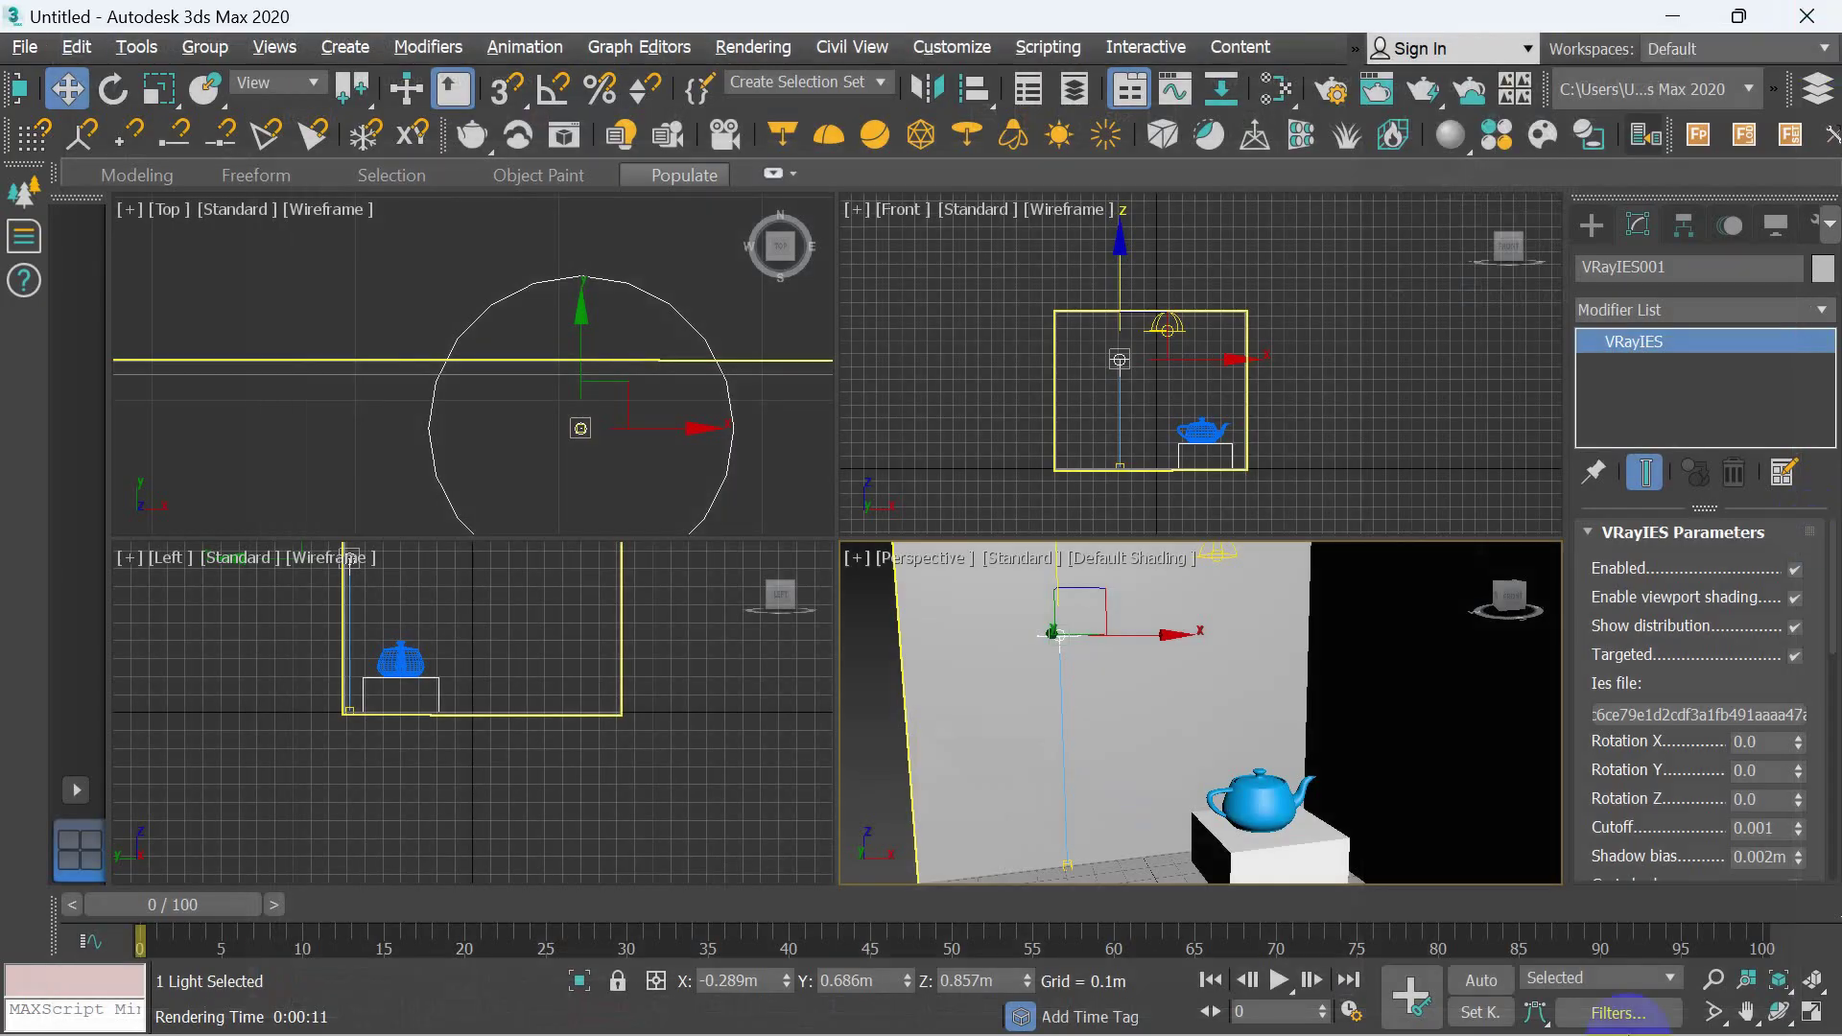
- Show the V-Ray light types and start creating a VRaySun light
click(1591, 226)
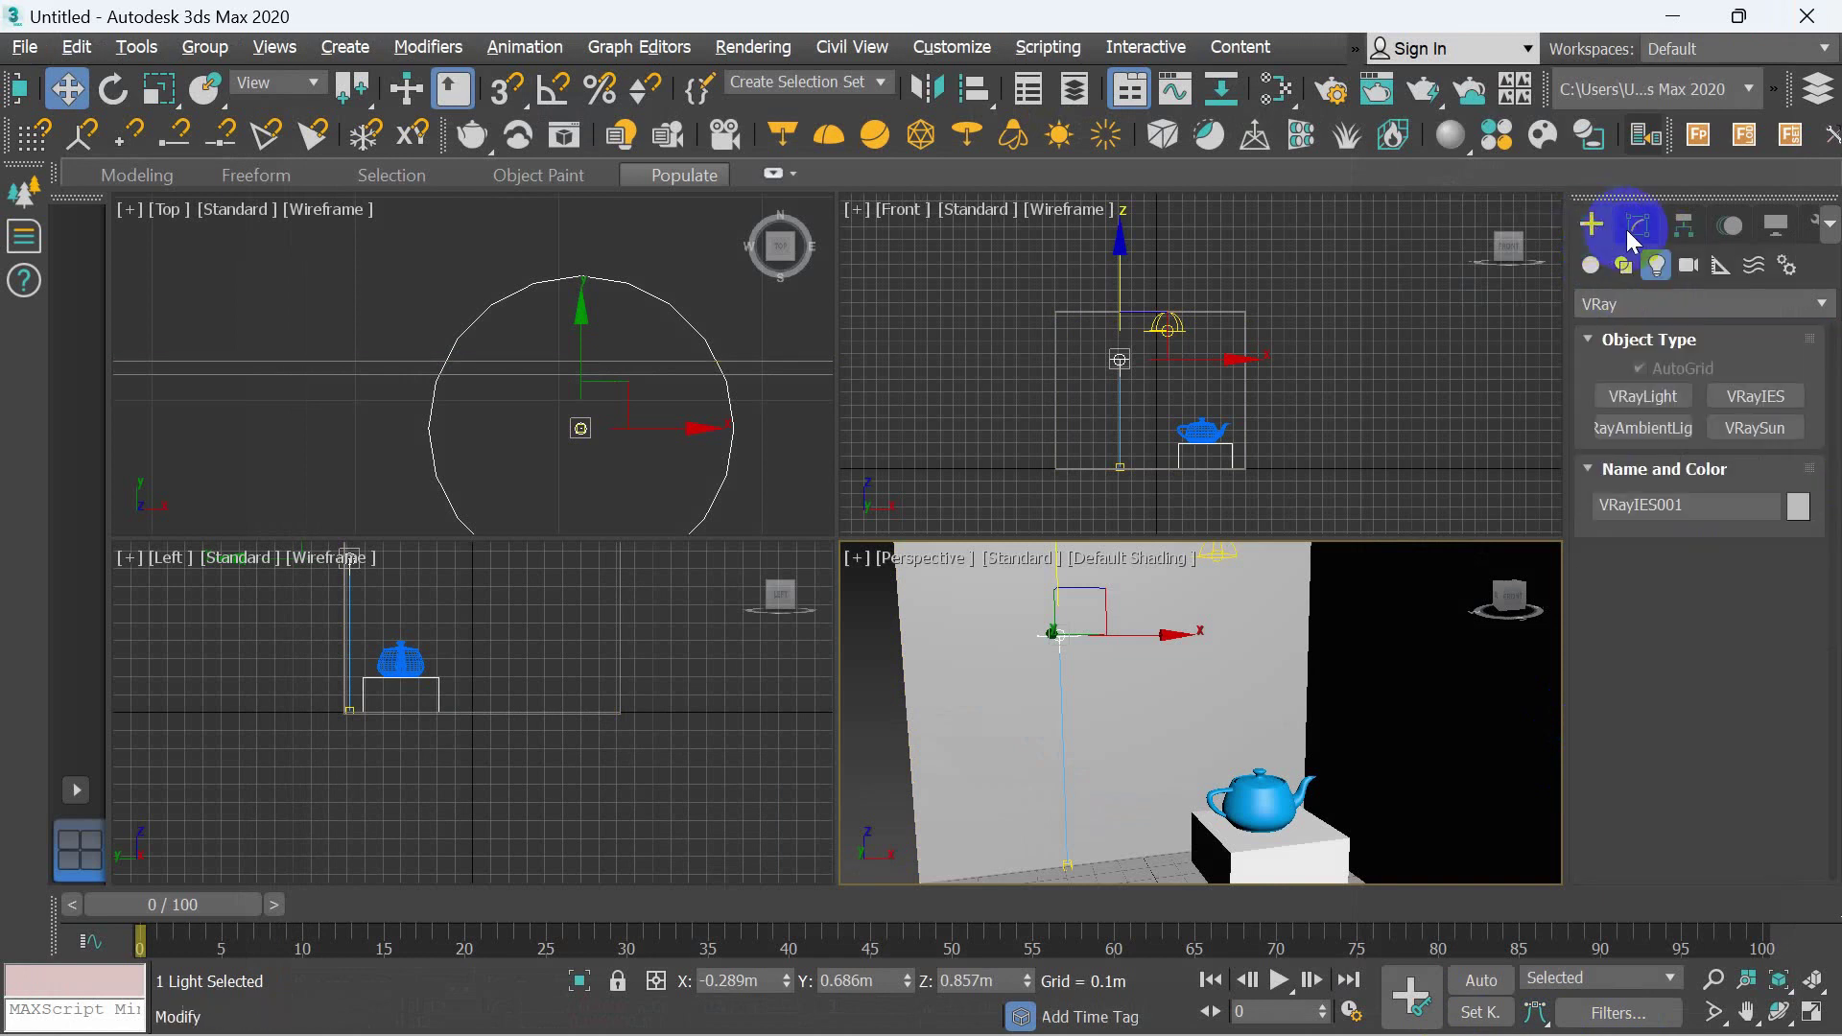
click(1770, 436)
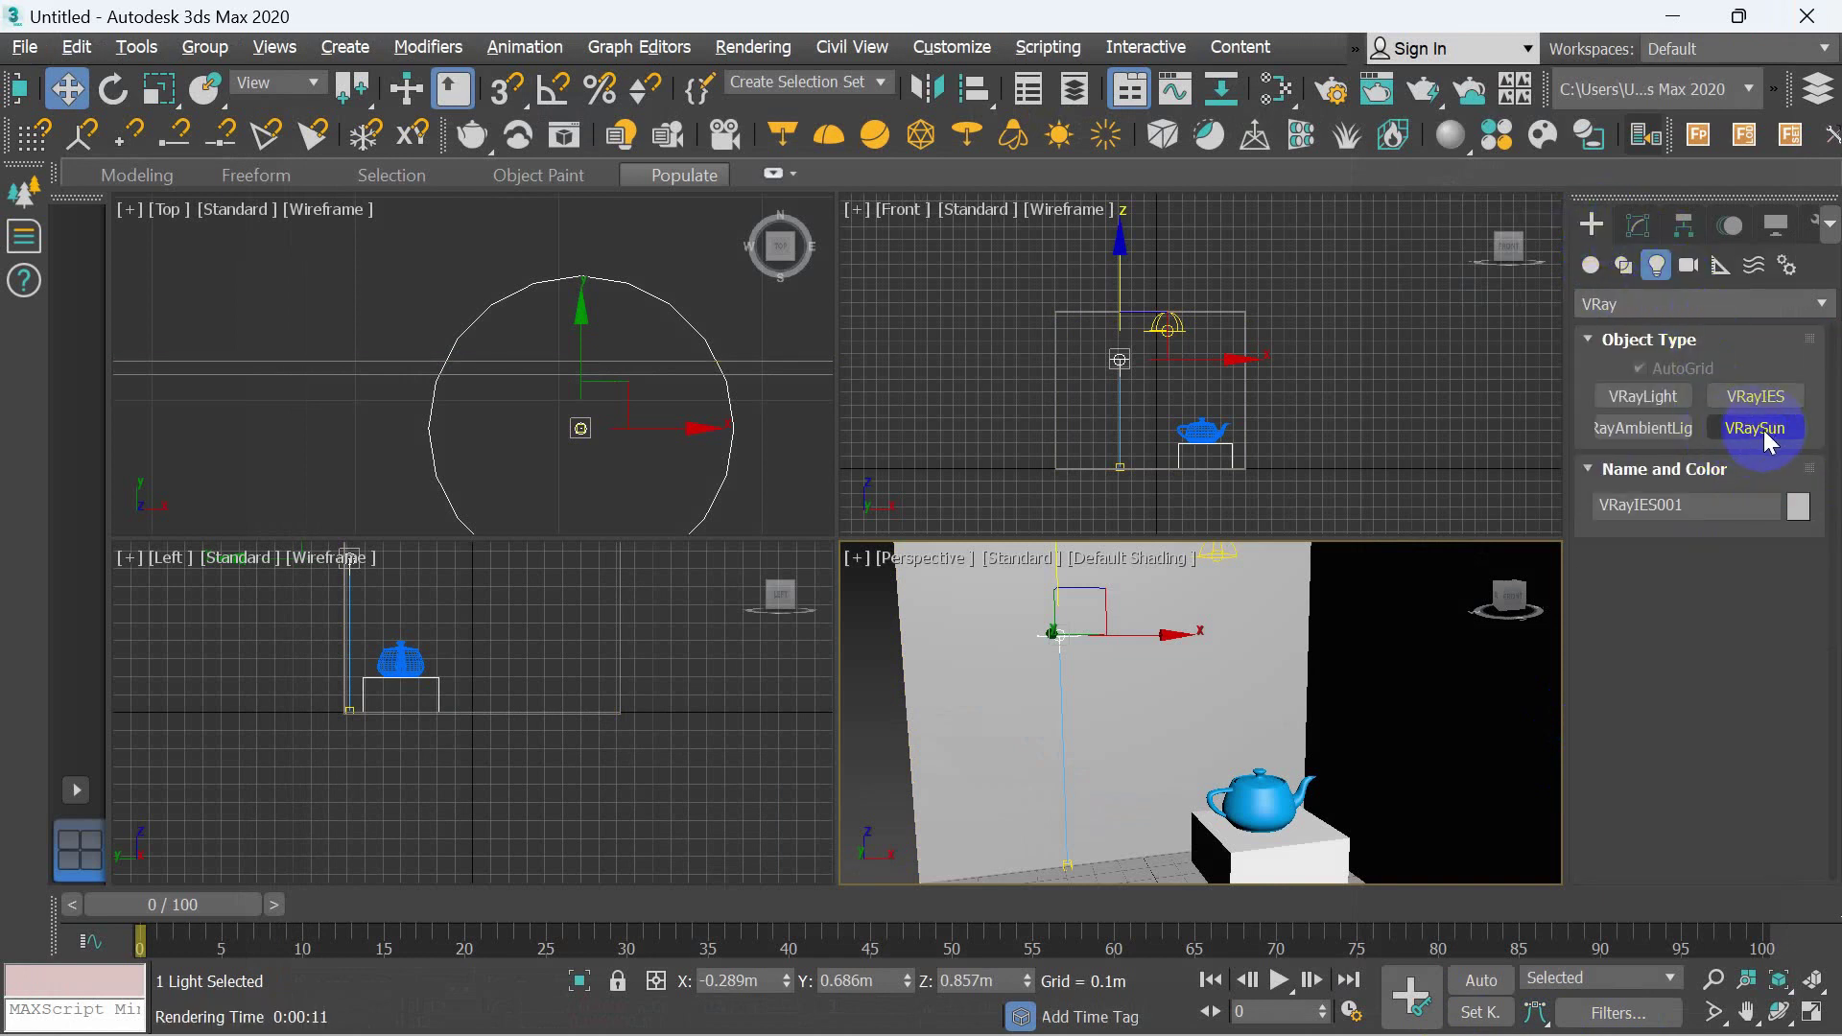